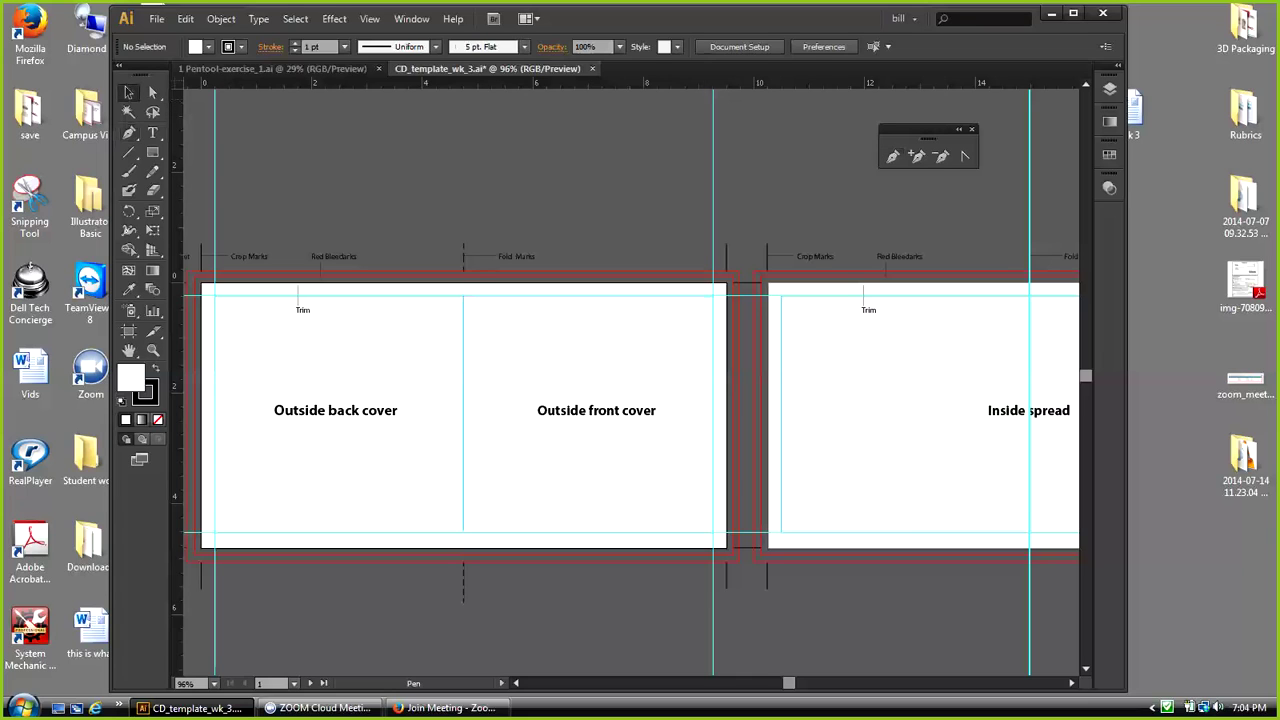
# Step: Activate the Selection tool and adjust the computer's speaker volume
pyautogui.press('v')
pyautogui.click(1196, 707)
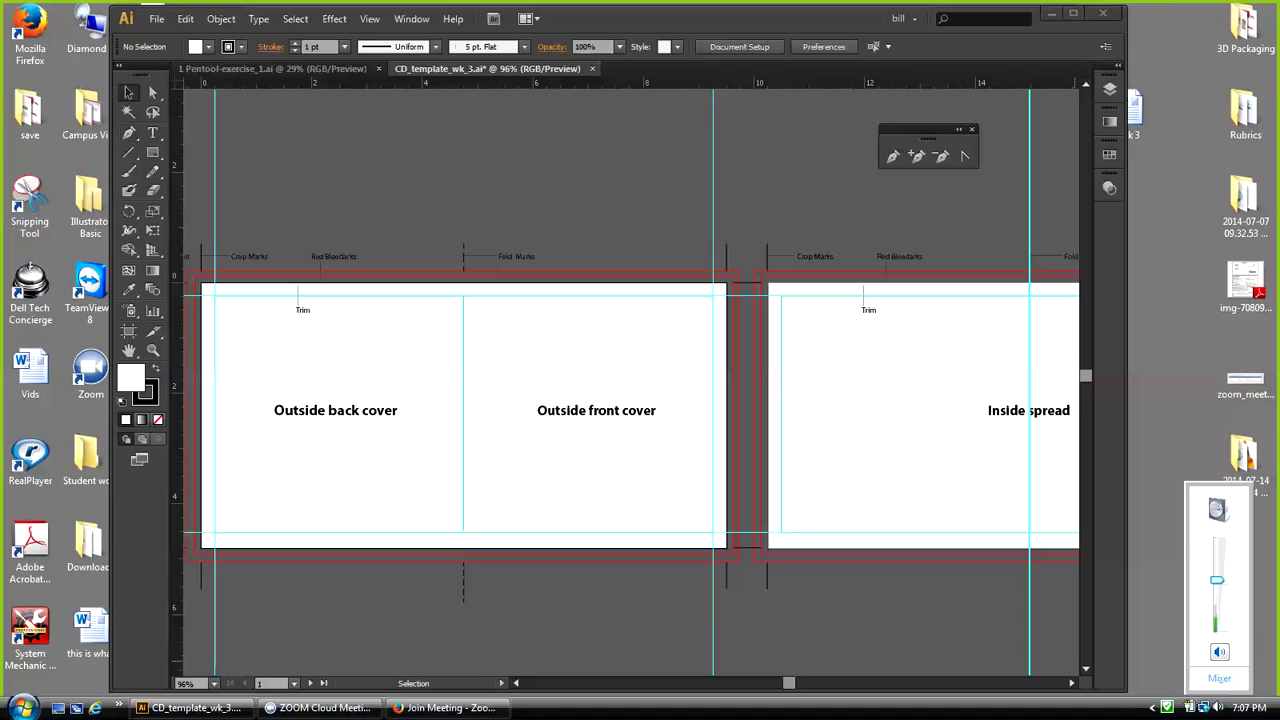
pyautogui.moveTo(1216, 580); pyautogui.dragTo(1183, 530)
pyautogui.click(1184, 531)
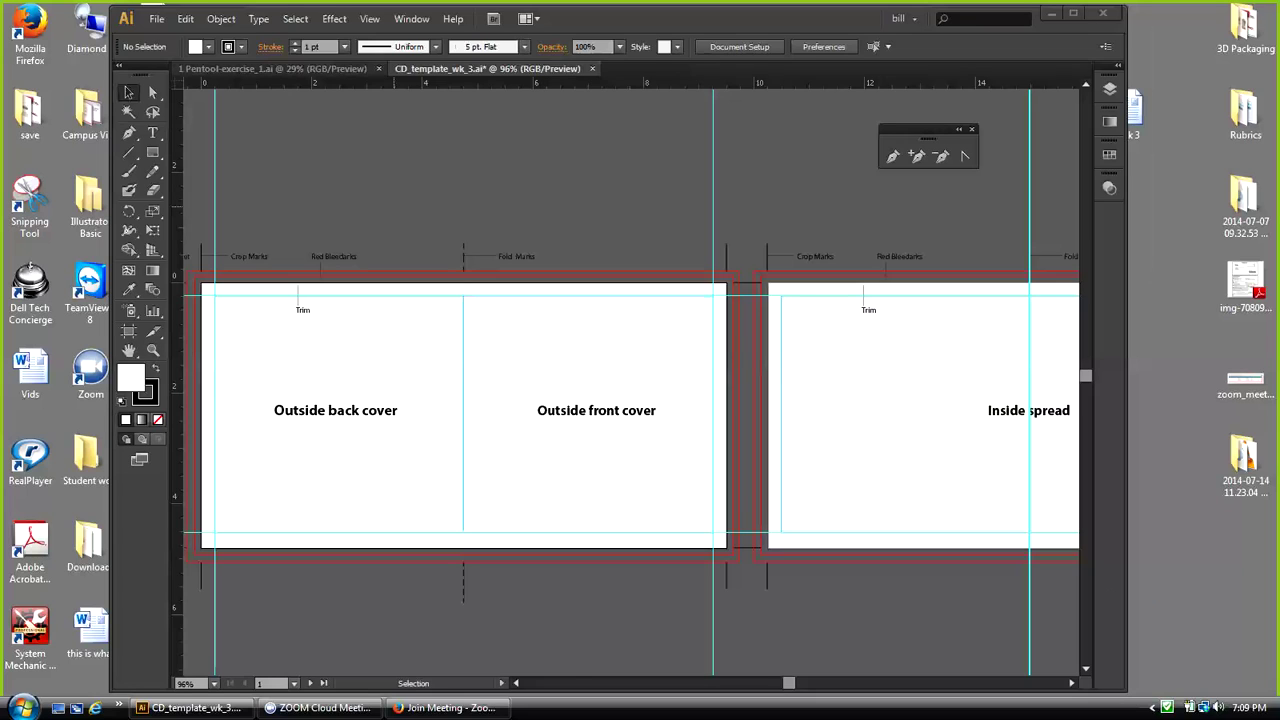
# Step: Close the Pentool-exercise_1.ai document and show both spreads of CD_template_wk_3.ai at 66.67% zoom
pyautogui.click(379, 69)
pyautogui.click(378, 68)
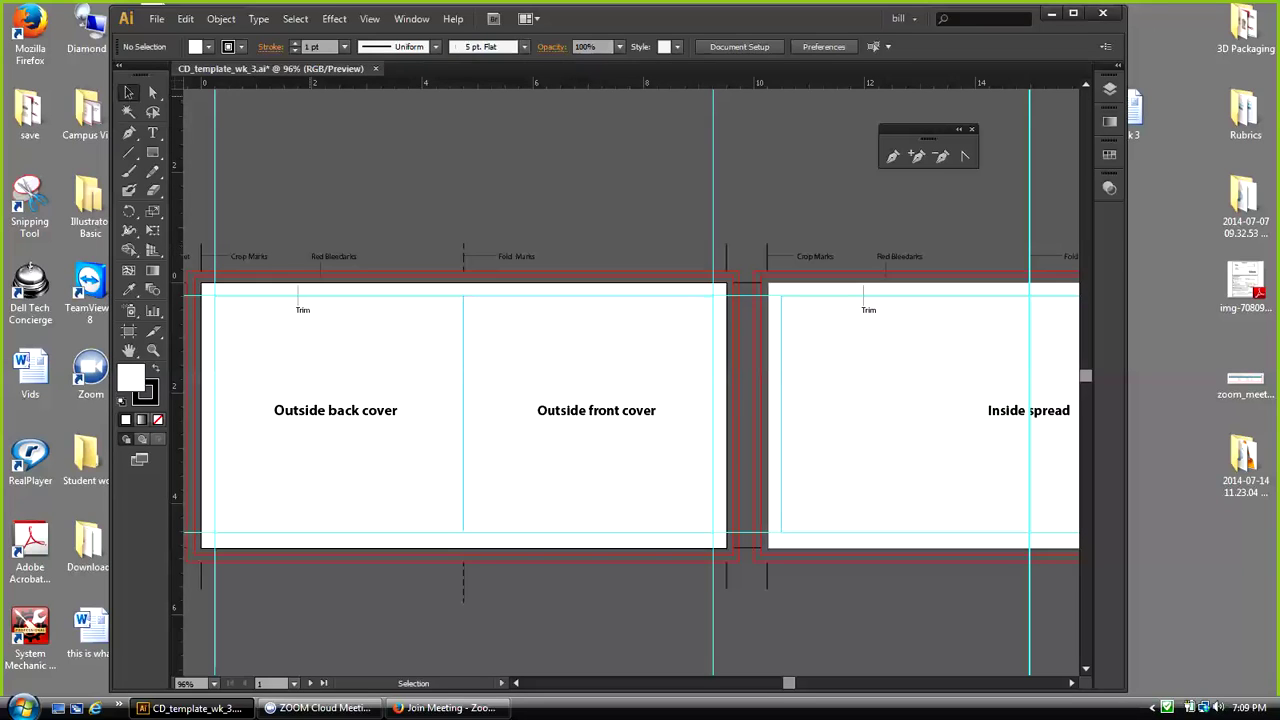
pyautogui.click(369, 18)
pyautogui.click(403, 162)
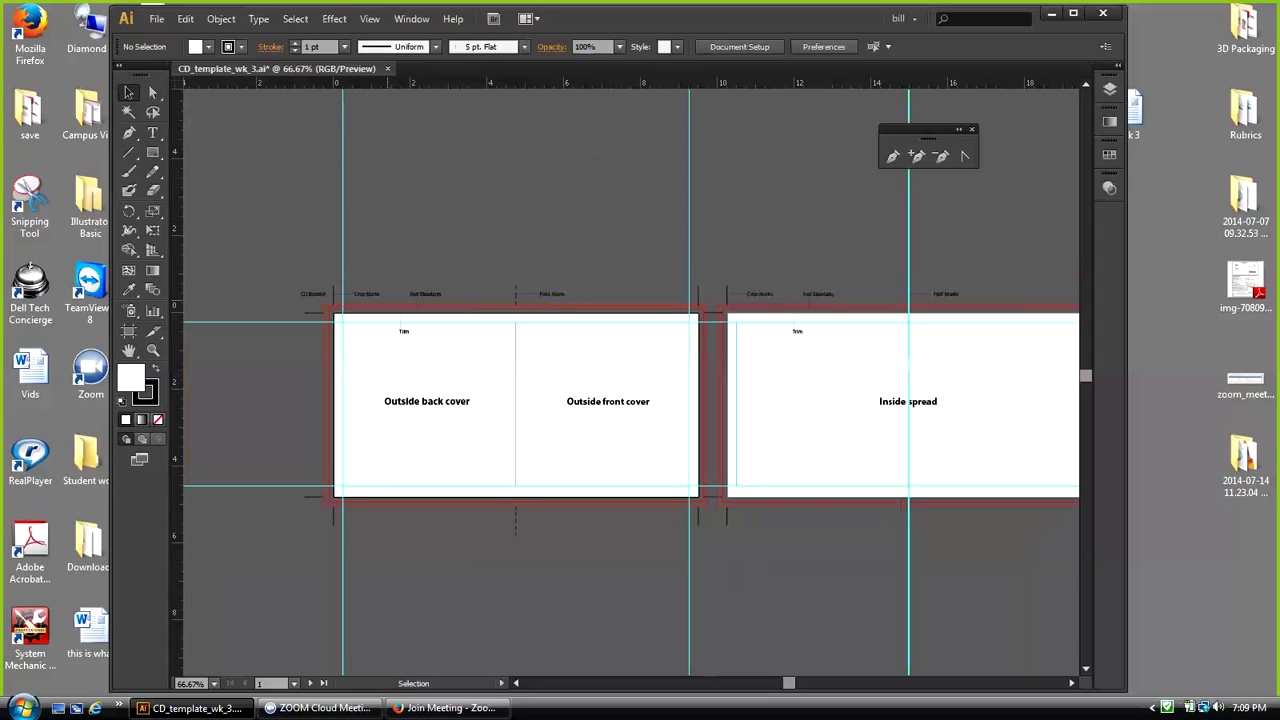
pyautogui.moveTo(789, 683); pyautogui.dragTo(793, 683)
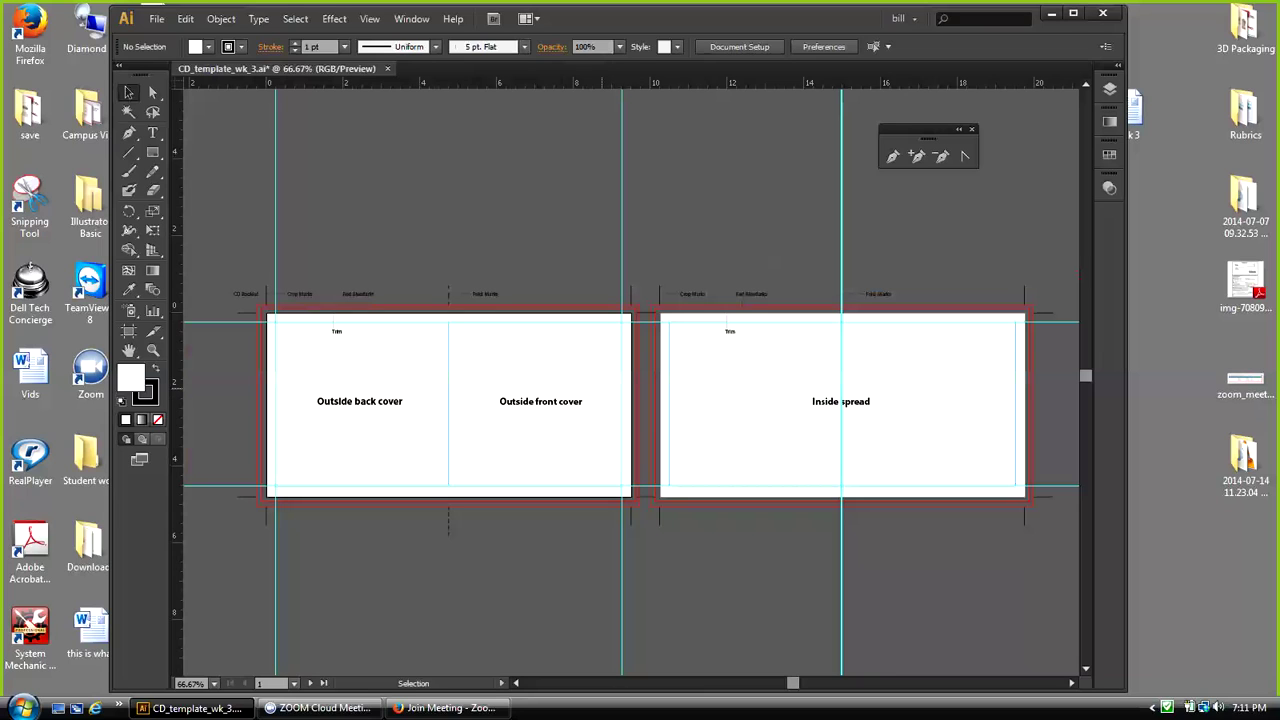
# Step: Make the inside spread's artboard active and review its size, position and display settings in Artboard Options
pyautogui.click(860, 405)
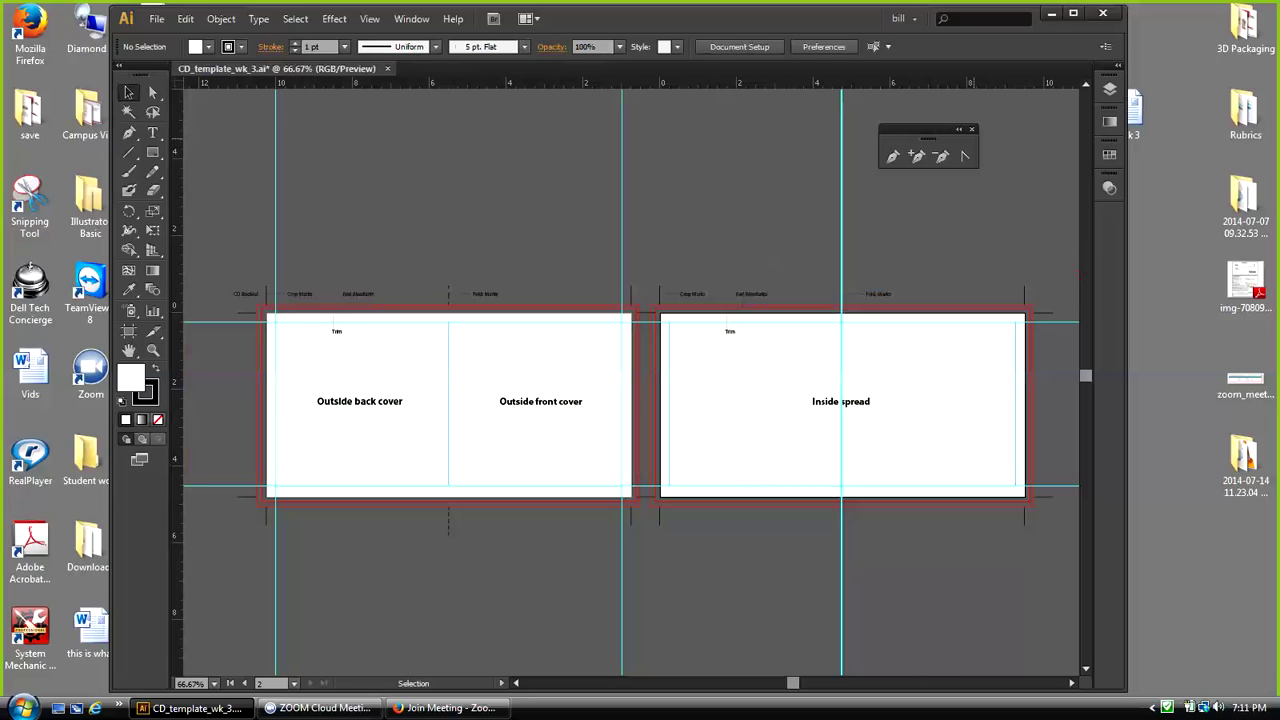
pyautogui.click(411, 18)
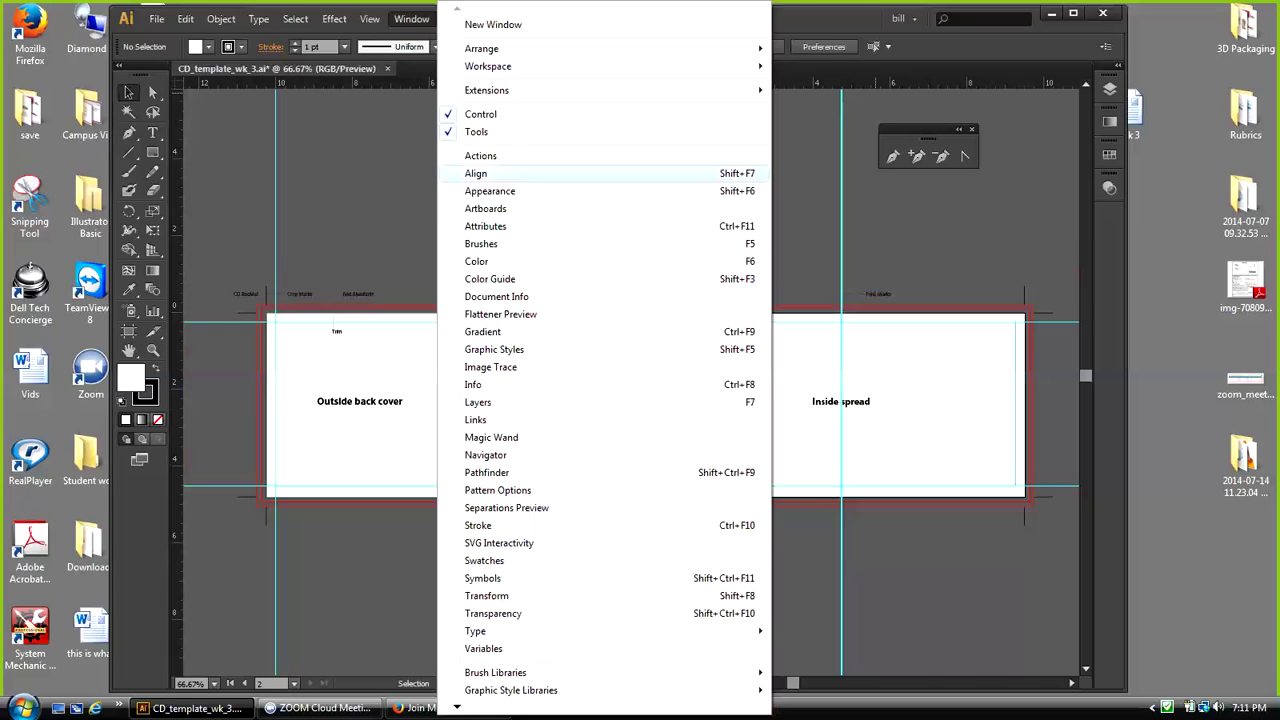
pyautogui.click(485, 208)
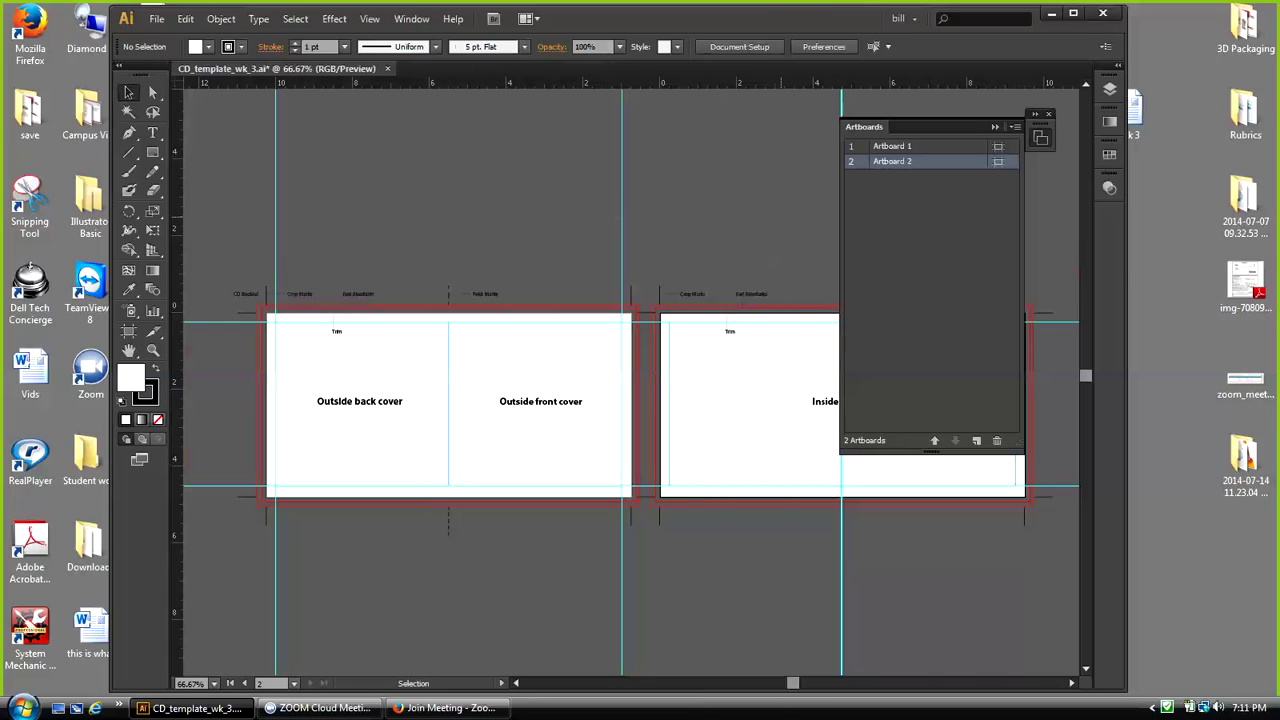
pyautogui.click(1015, 127)
pyautogui.click(1090, 232)
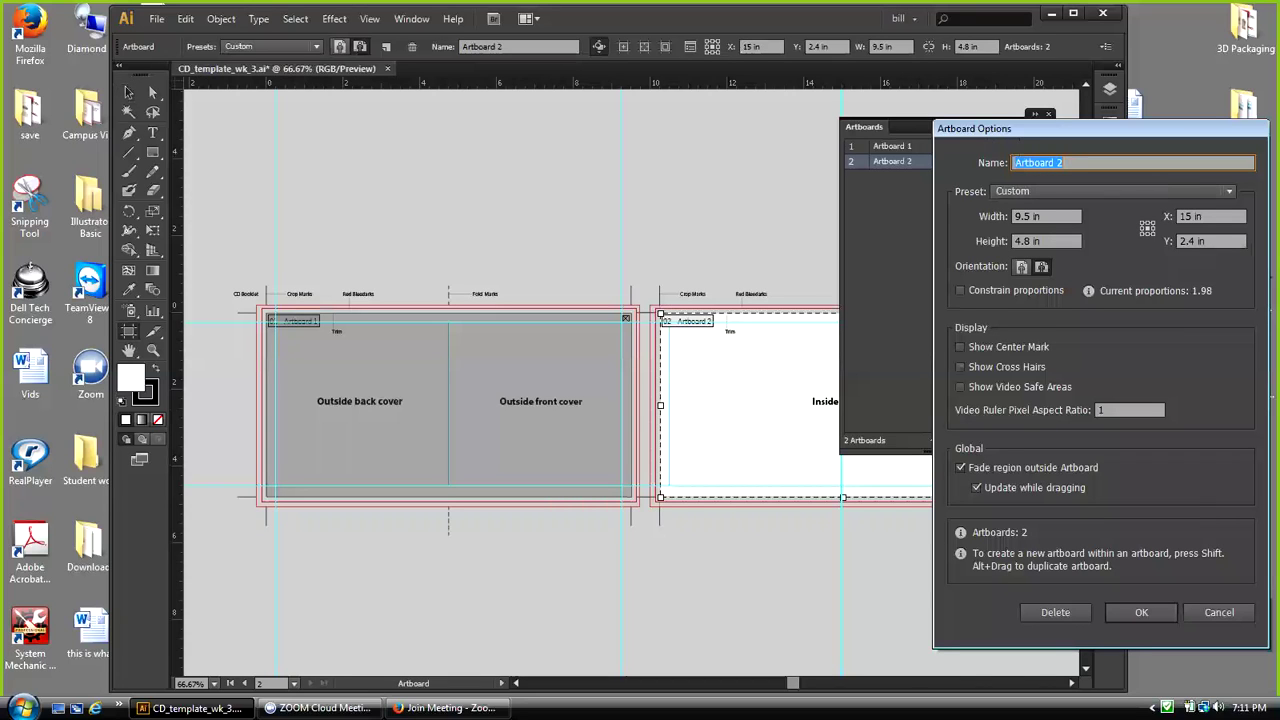
pyautogui.moveTo(990, 128); pyautogui.dragTo(771, 111)
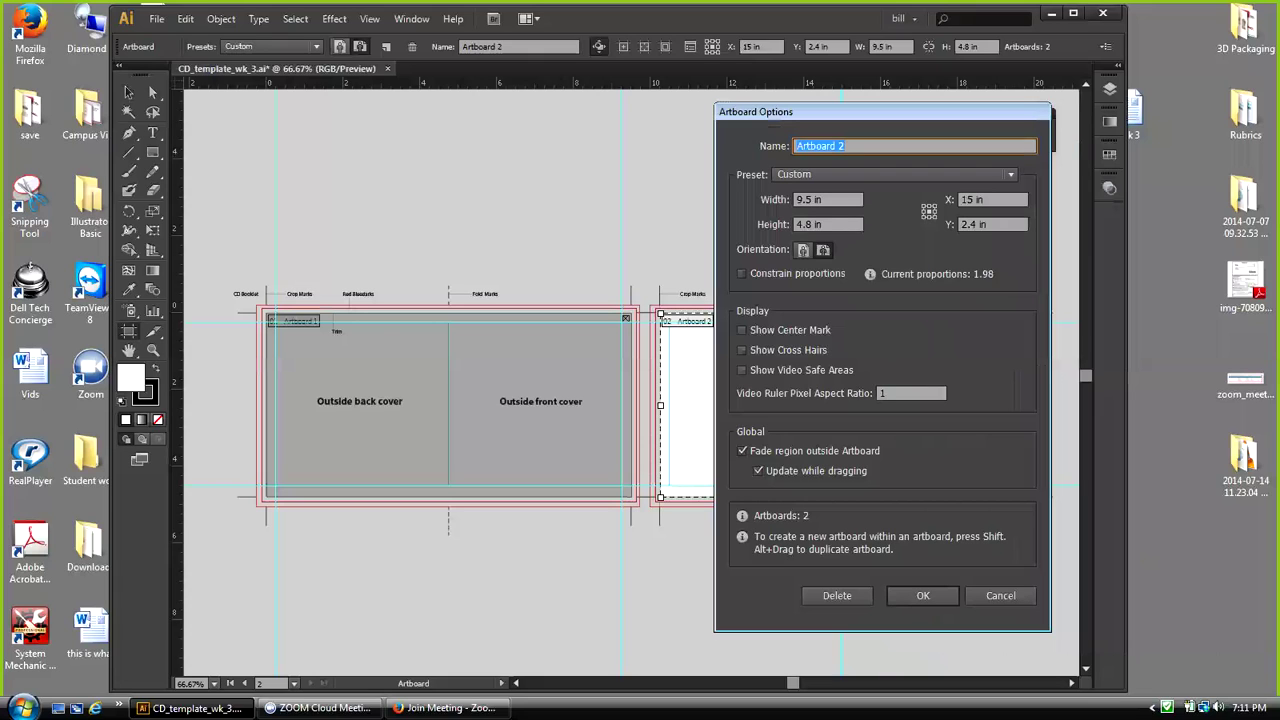
pyautogui.click(923, 596)
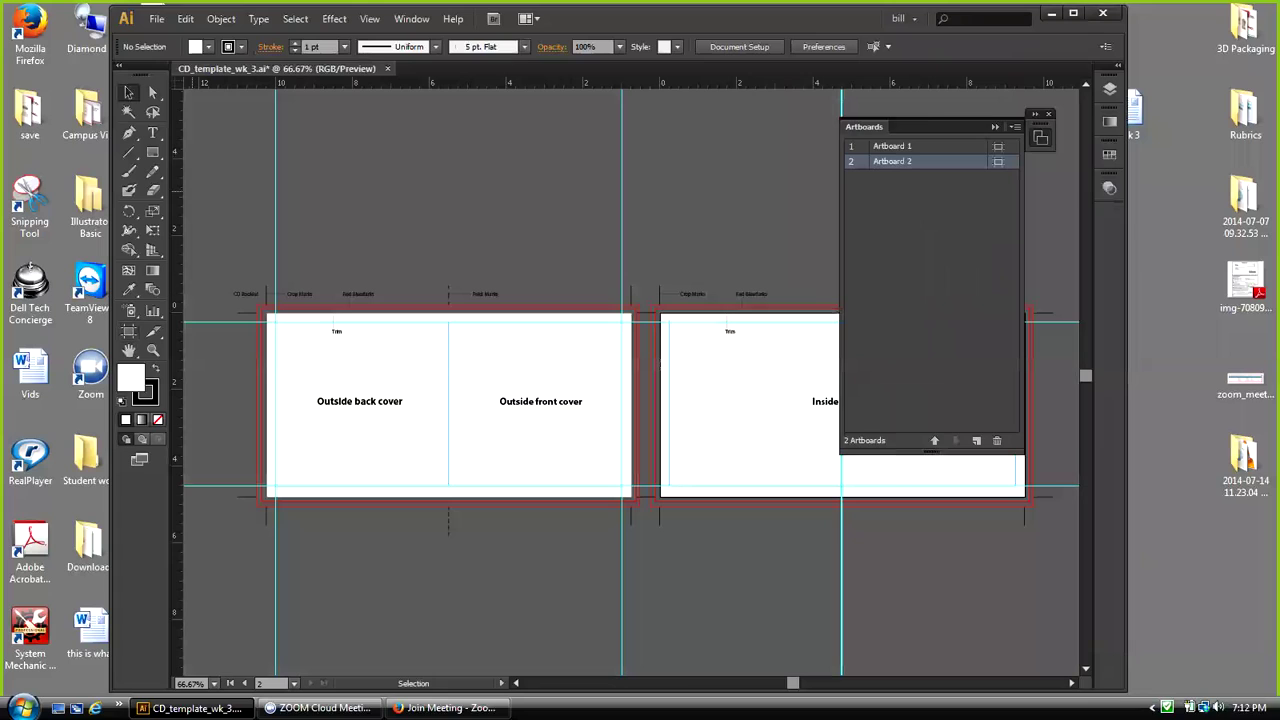
# Step: Collapse the floating Artboards panel, dock it below the other collapsed panels, and display the layers
pyautogui.click(1035, 114)
pyautogui.click(1071, 114)
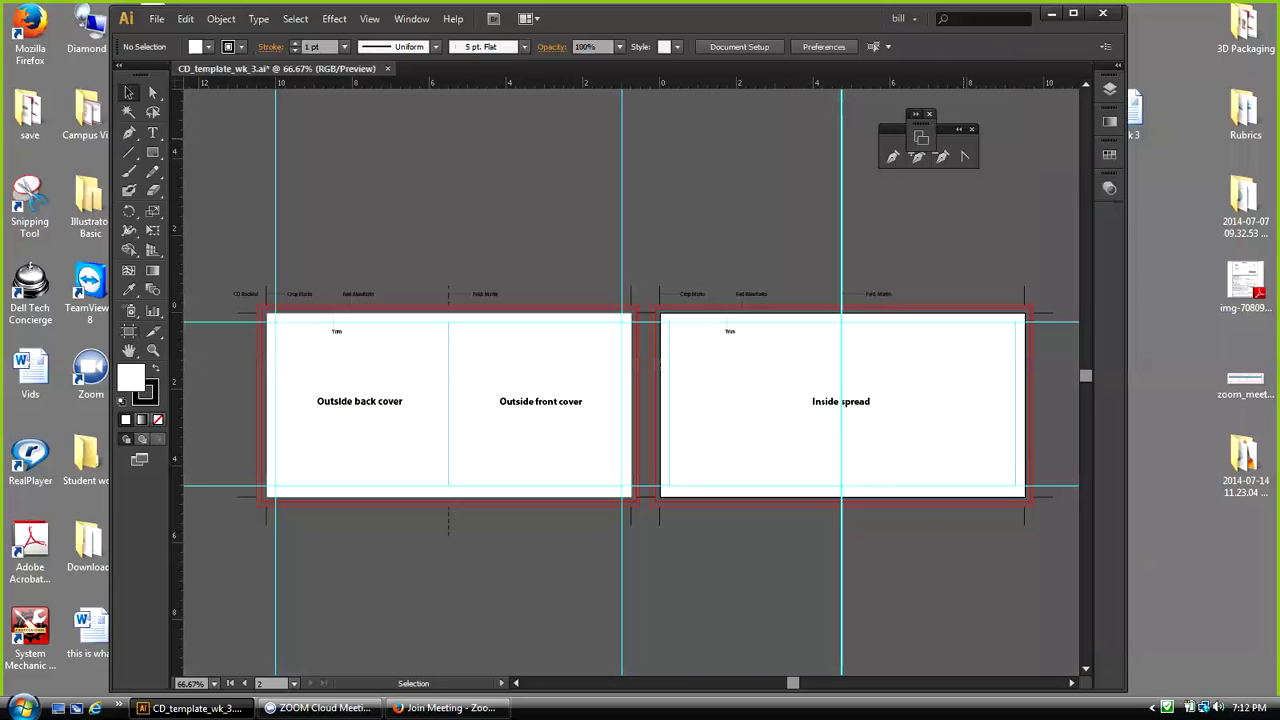
pyautogui.moveTo(918, 113); pyautogui.dragTo(1109, 218)
pyautogui.click(1109, 88)
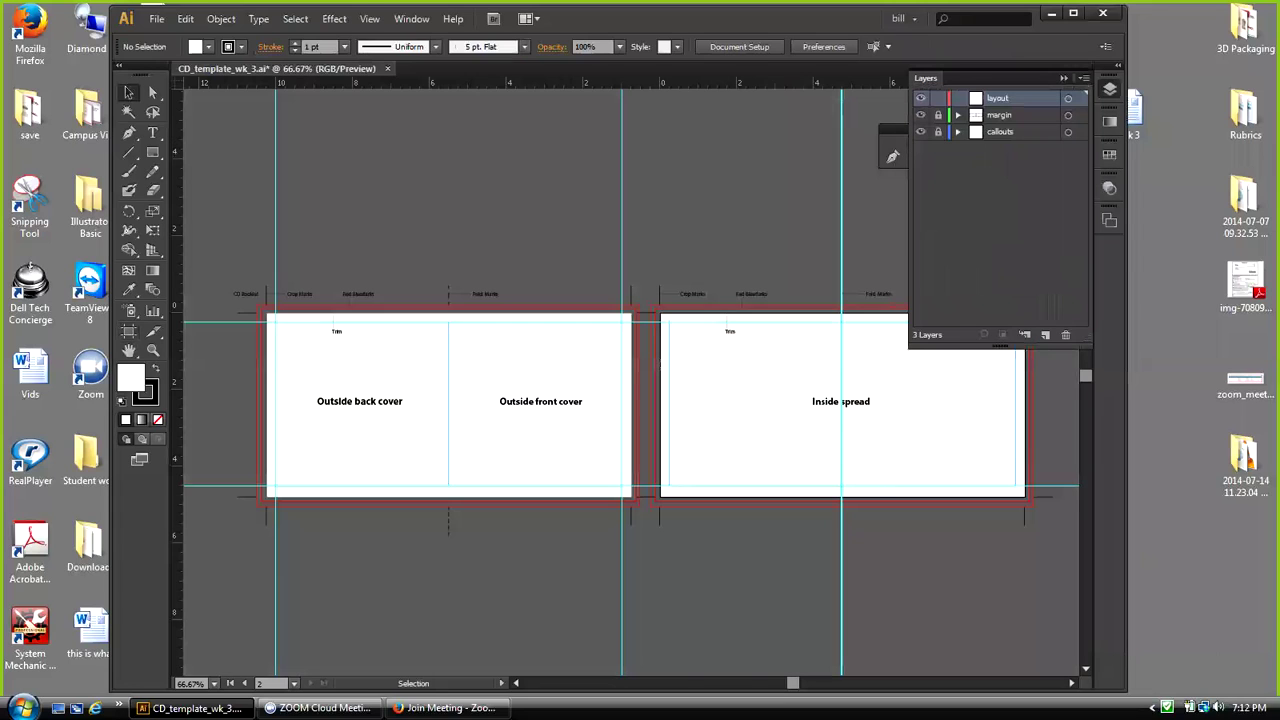
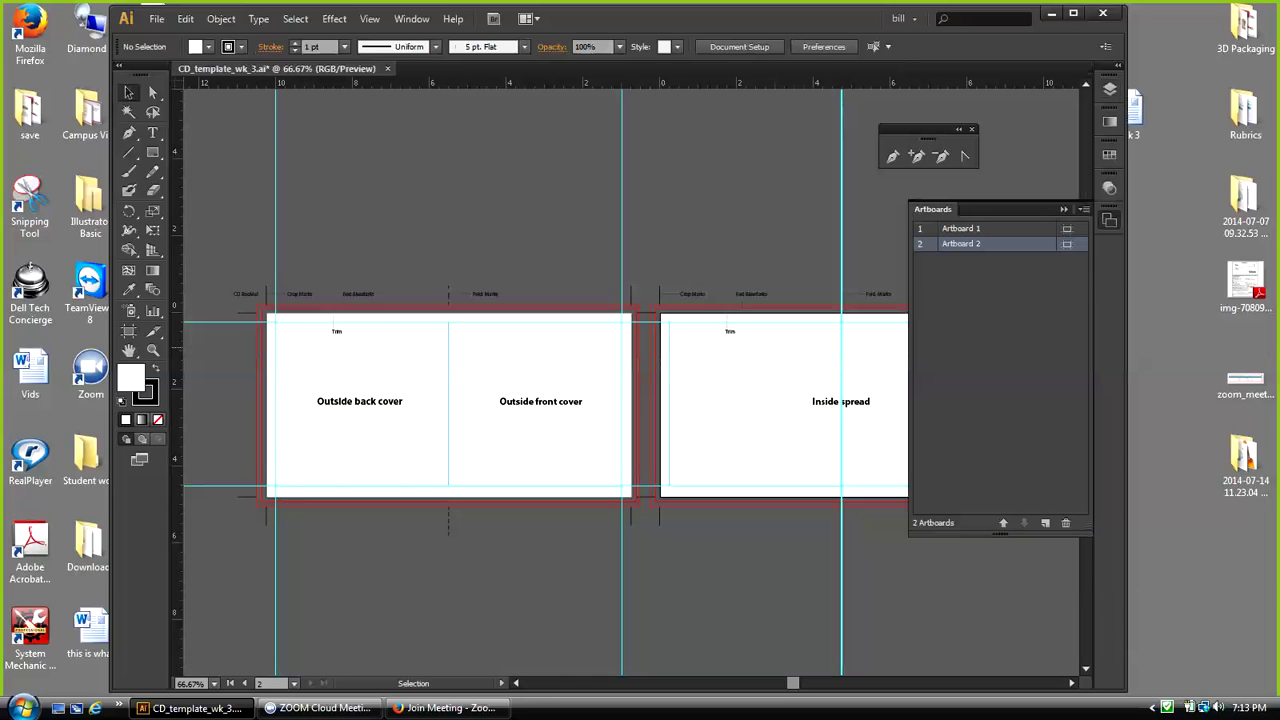
# Step: Check Artboard 2's options once more, cancel without changes and collapse the artboard list
pyautogui.click(1083, 209)
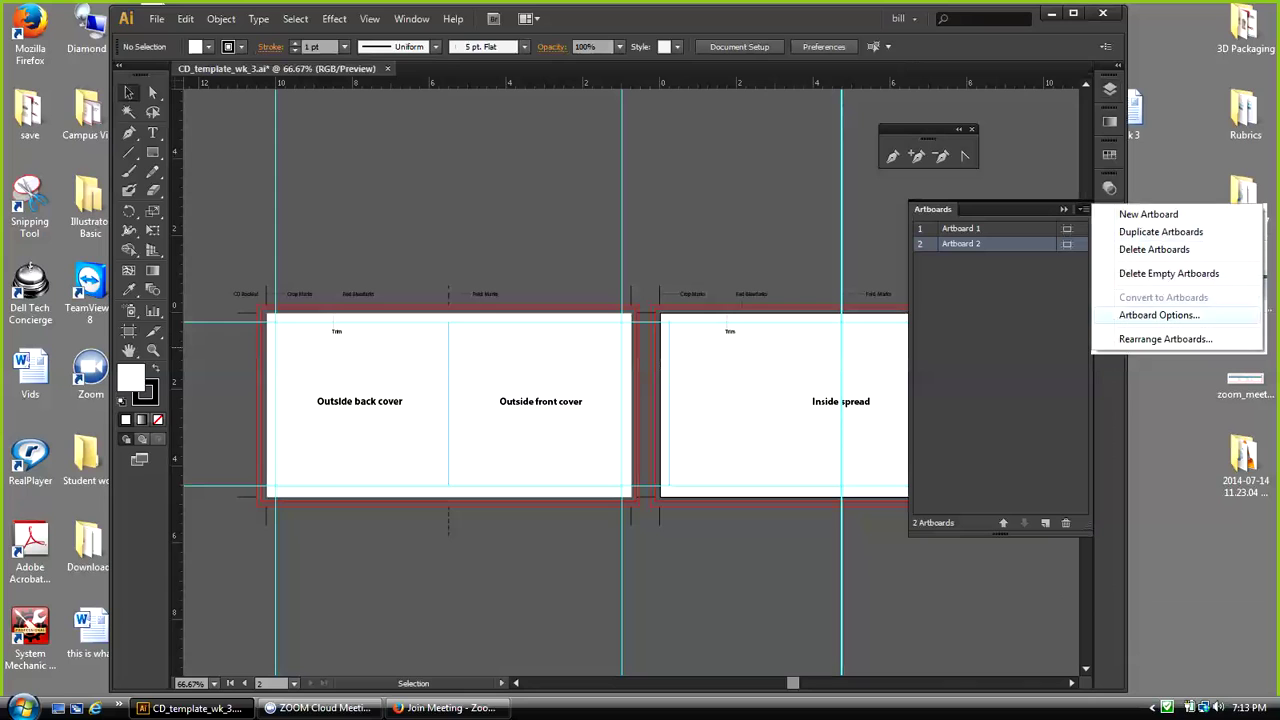
pyautogui.click(1150, 308)
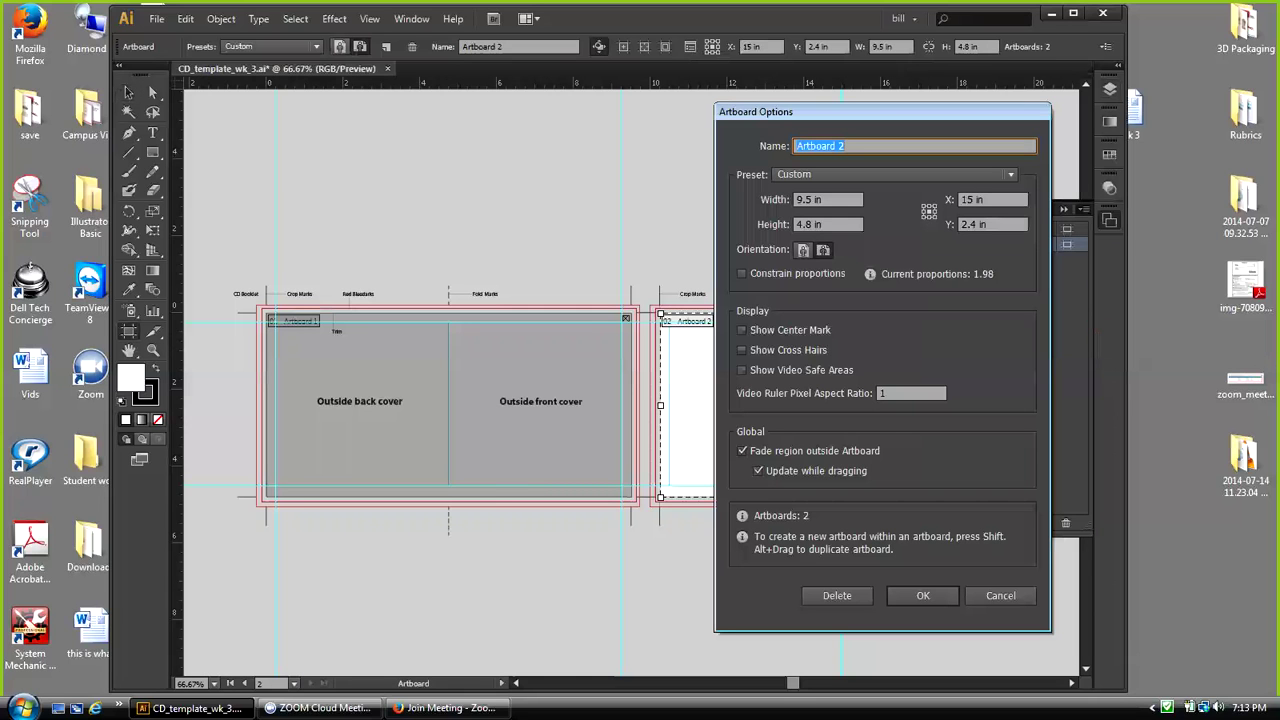
pyautogui.click(1000, 595)
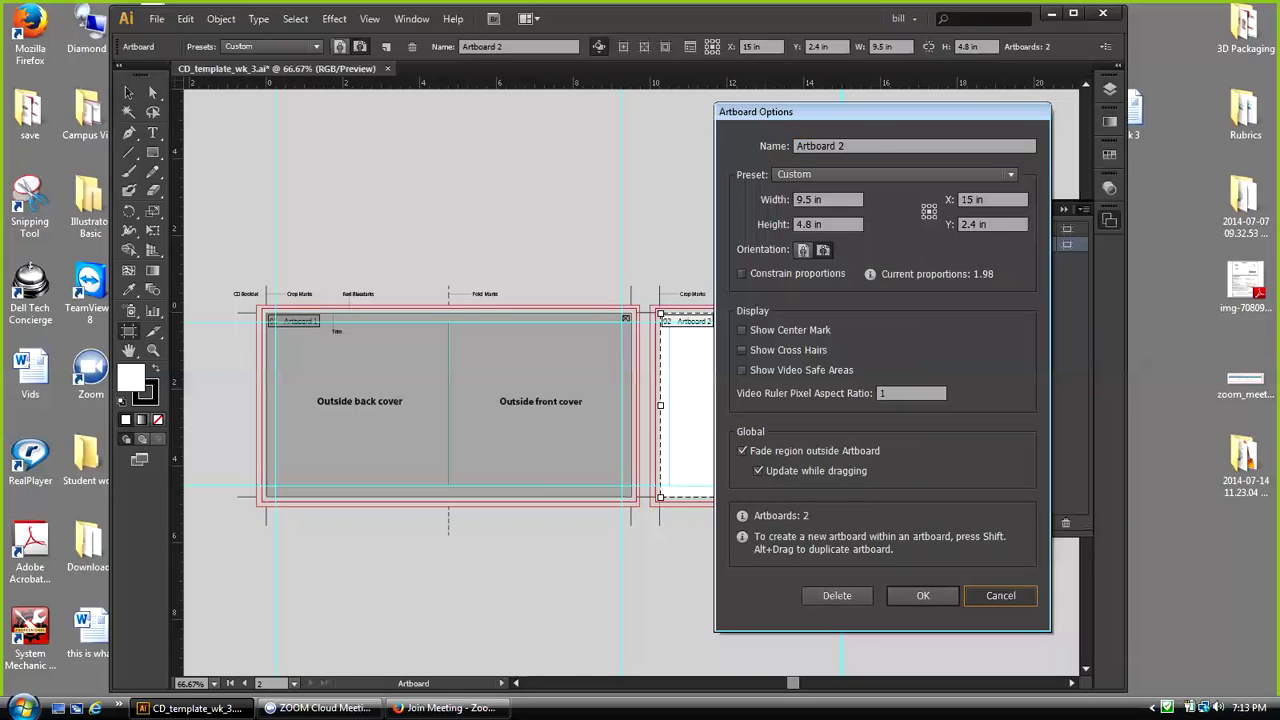
pyautogui.press('Escape')
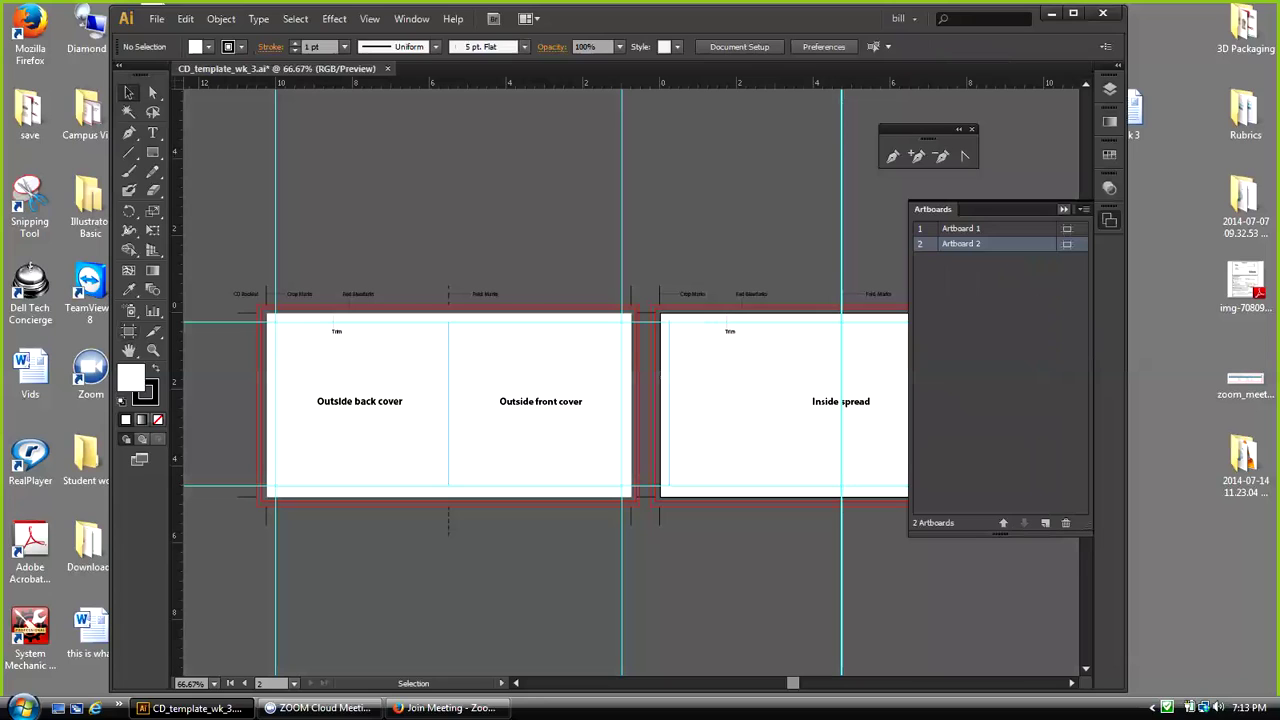
pyautogui.click(1064, 209)
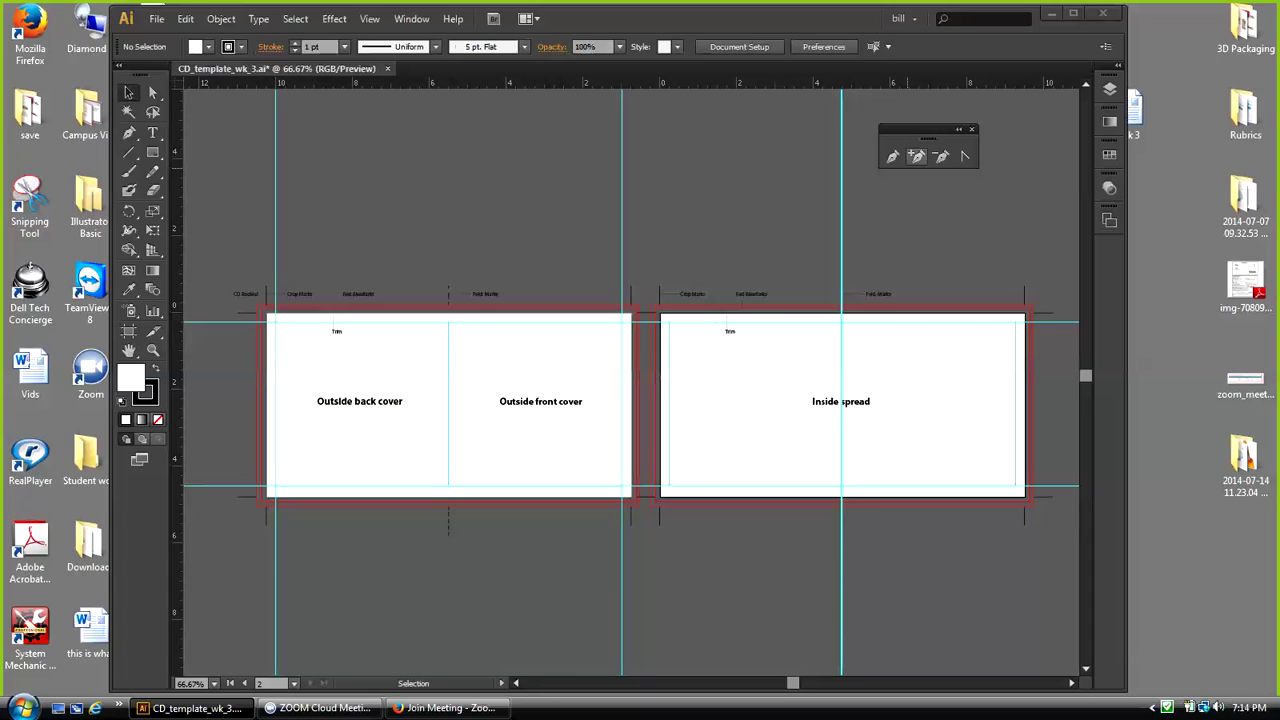
# Step: Unlock the margin layer and delete the outermost red rectangle around each of the two spreads
pyautogui.click(1109, 88)
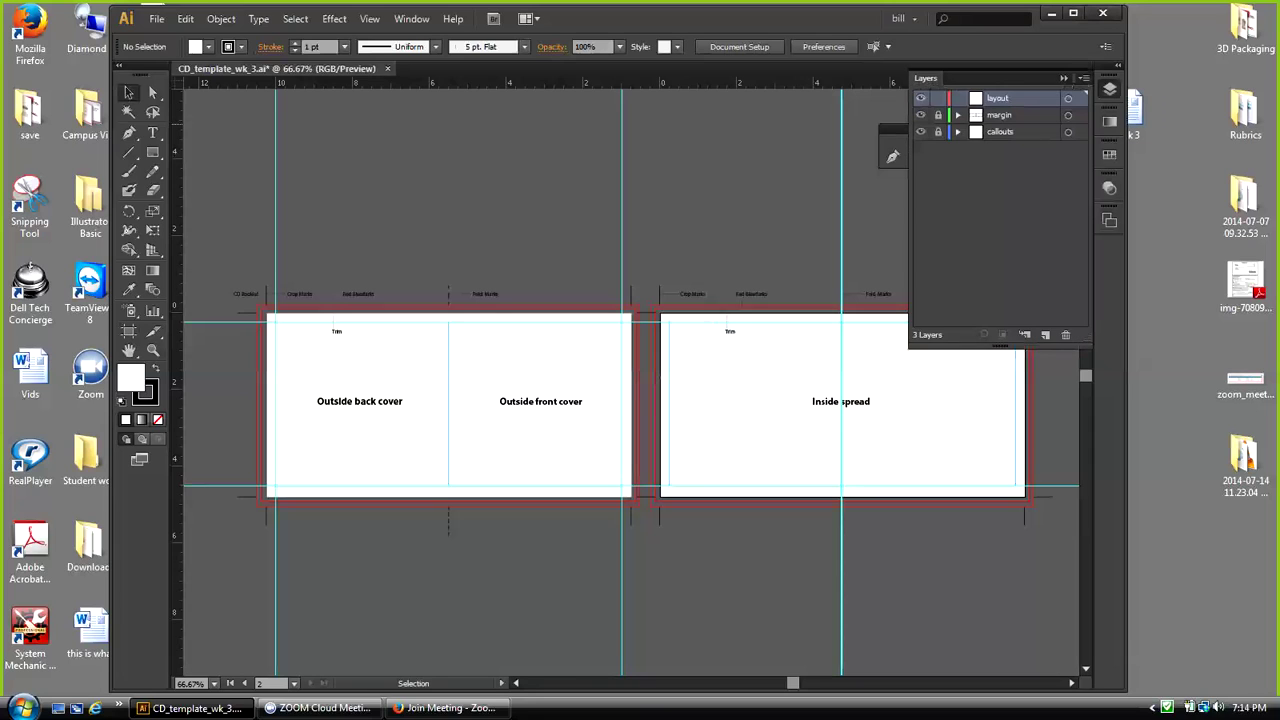
pyautogui.click(938, 115)
pyautogui.click(862, 306)
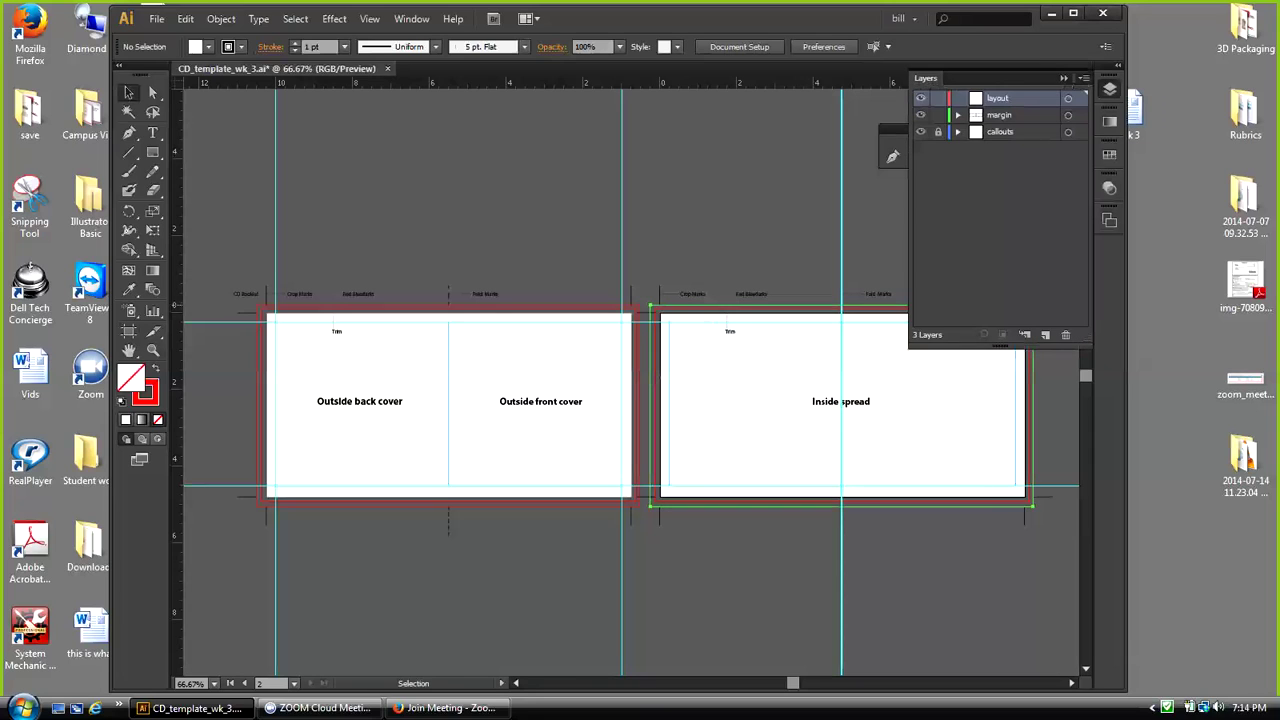
pyautogui.press('Delete')
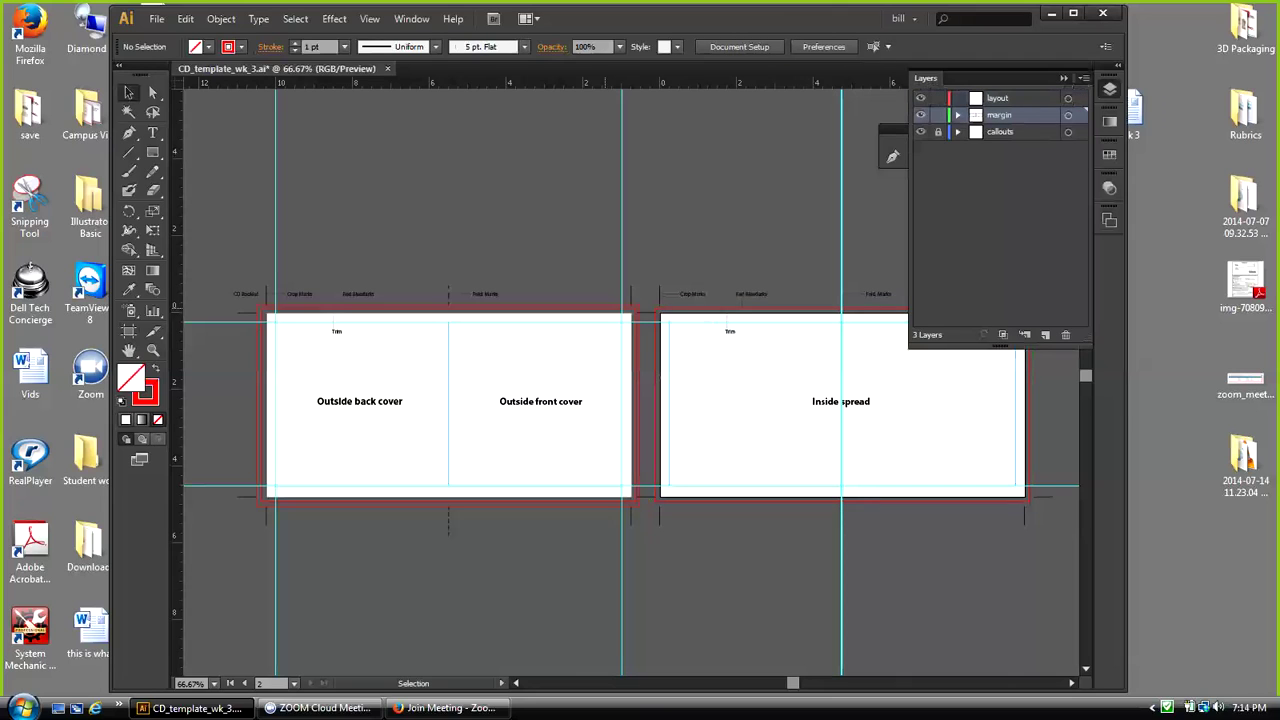
pyautogui.click(605, 306)
pyautogui.press('Delete')
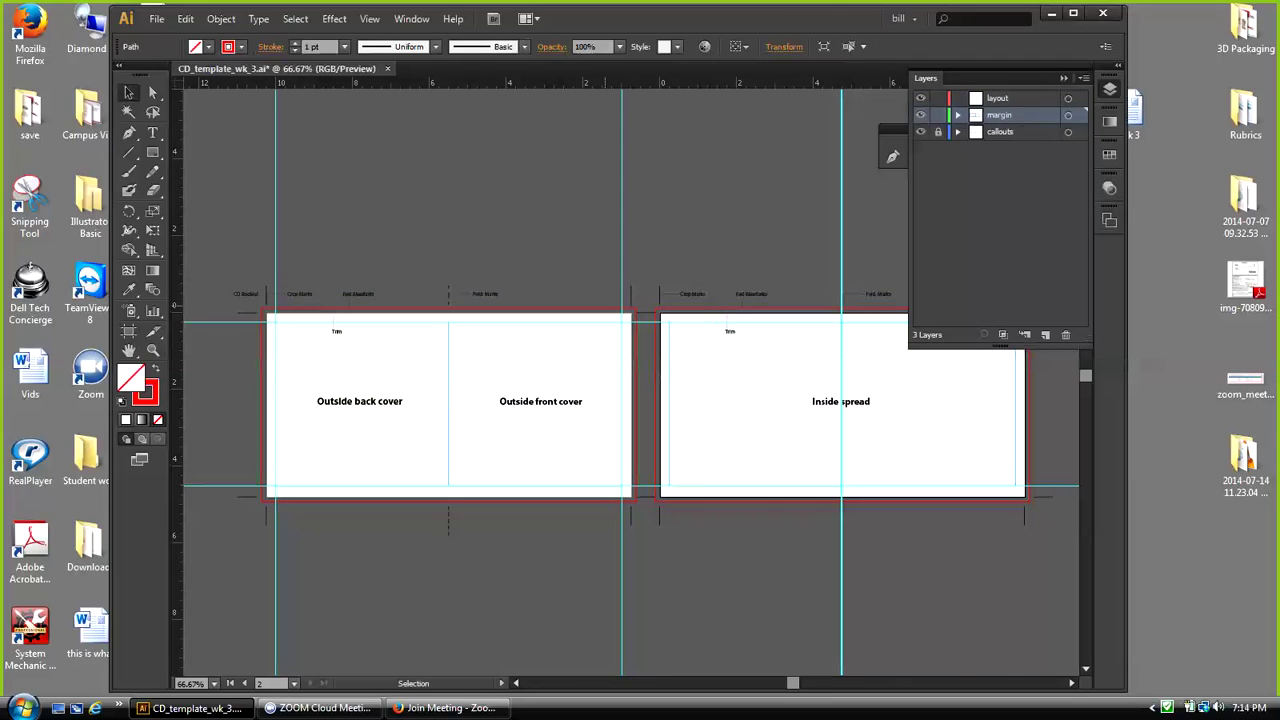
pyautogui.hotkey('ctrl', 'shift', 'a')
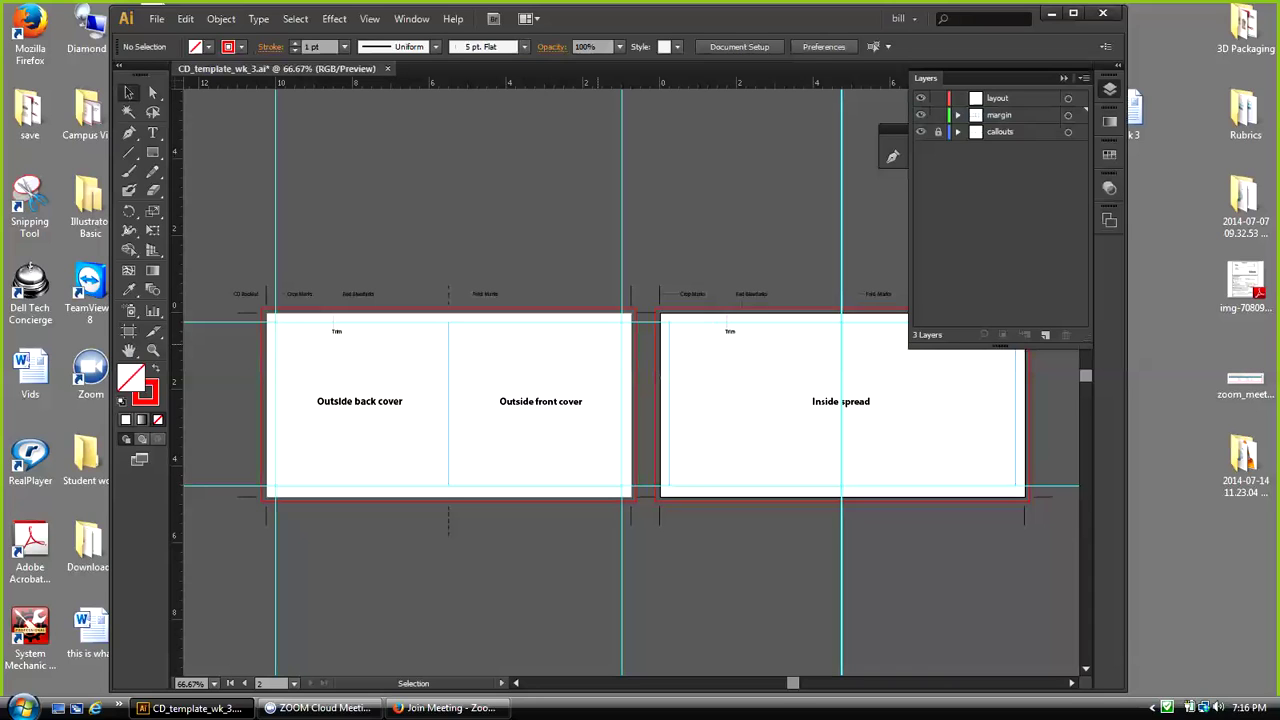
# Step: Hide the callouts layer, lock the margin layer and make the layout layer active
pyautogui.click(920, 131)
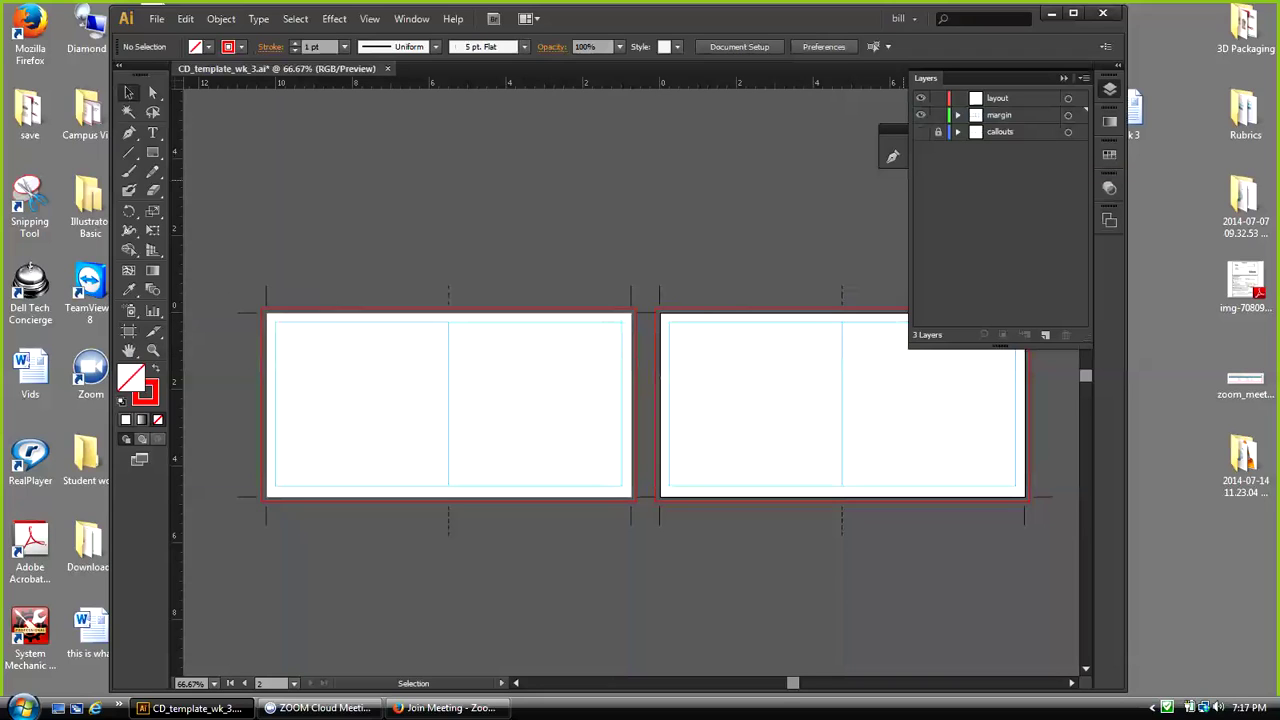
pyautogui.click(938, 114)
pyautogui.click(998, 98)
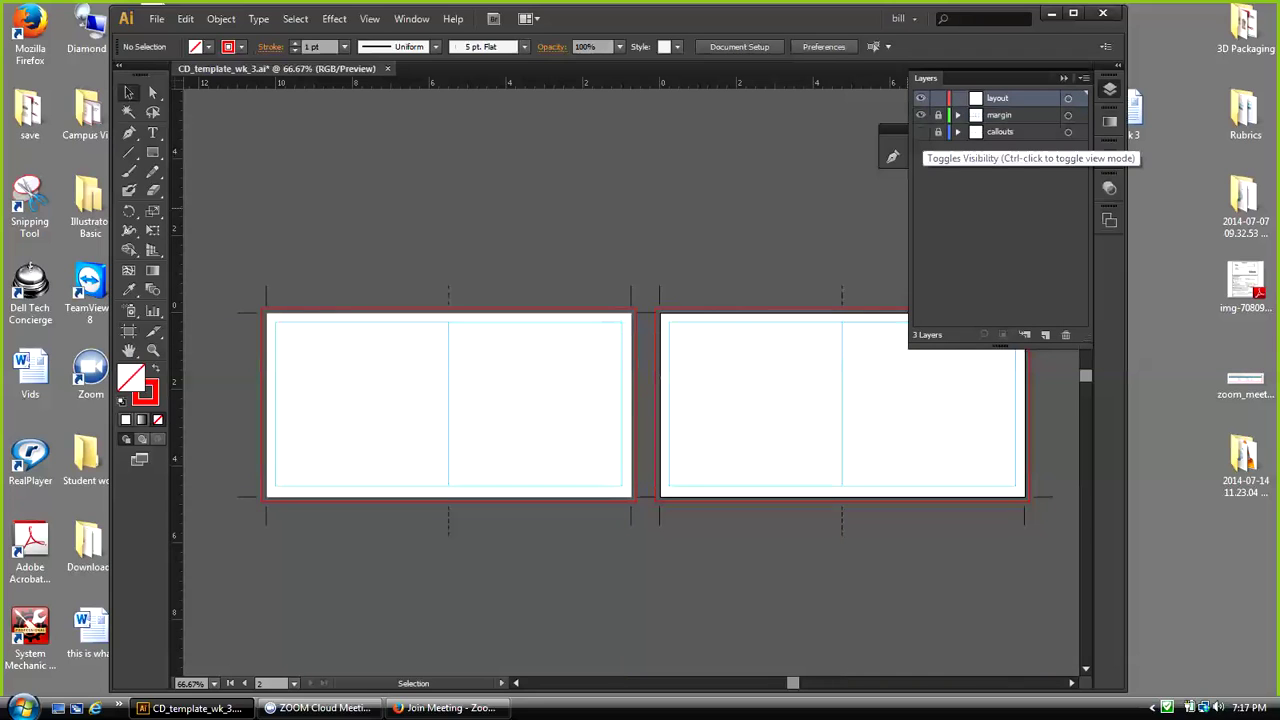
pyautogui.click(921, 132)
pyautogui.click(921, 132)
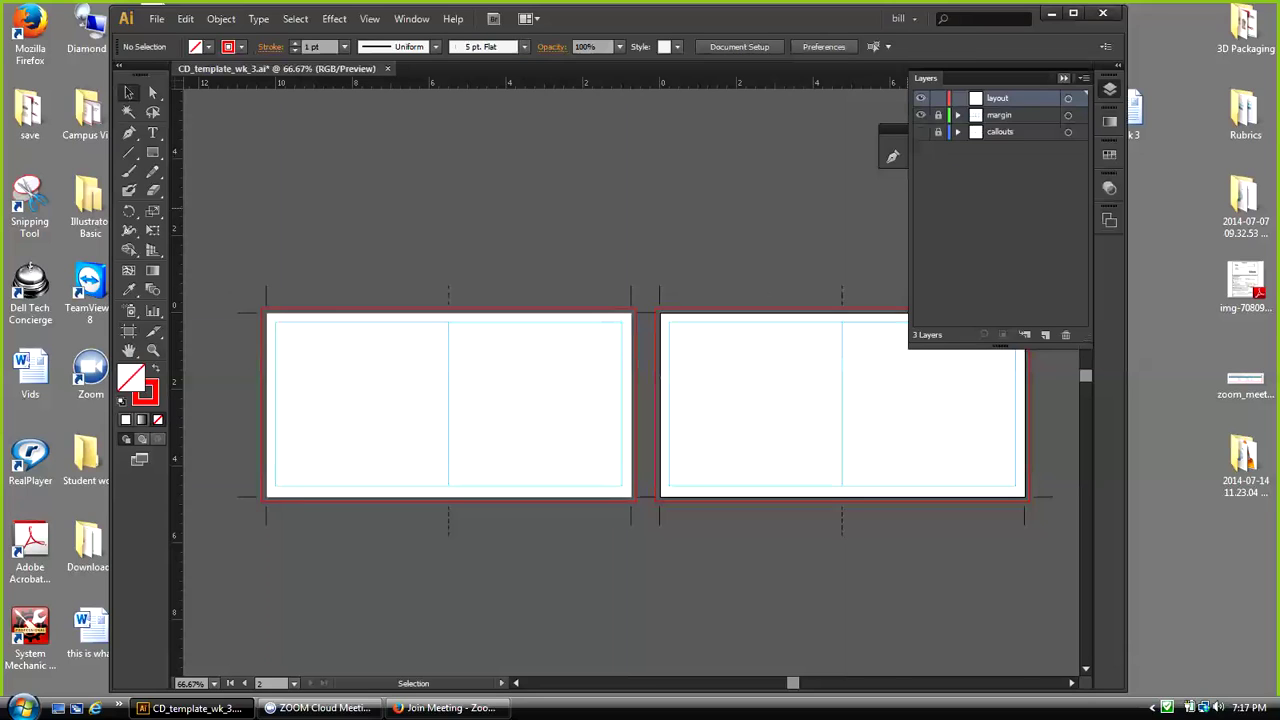
pyautogui.click(1063, 77)
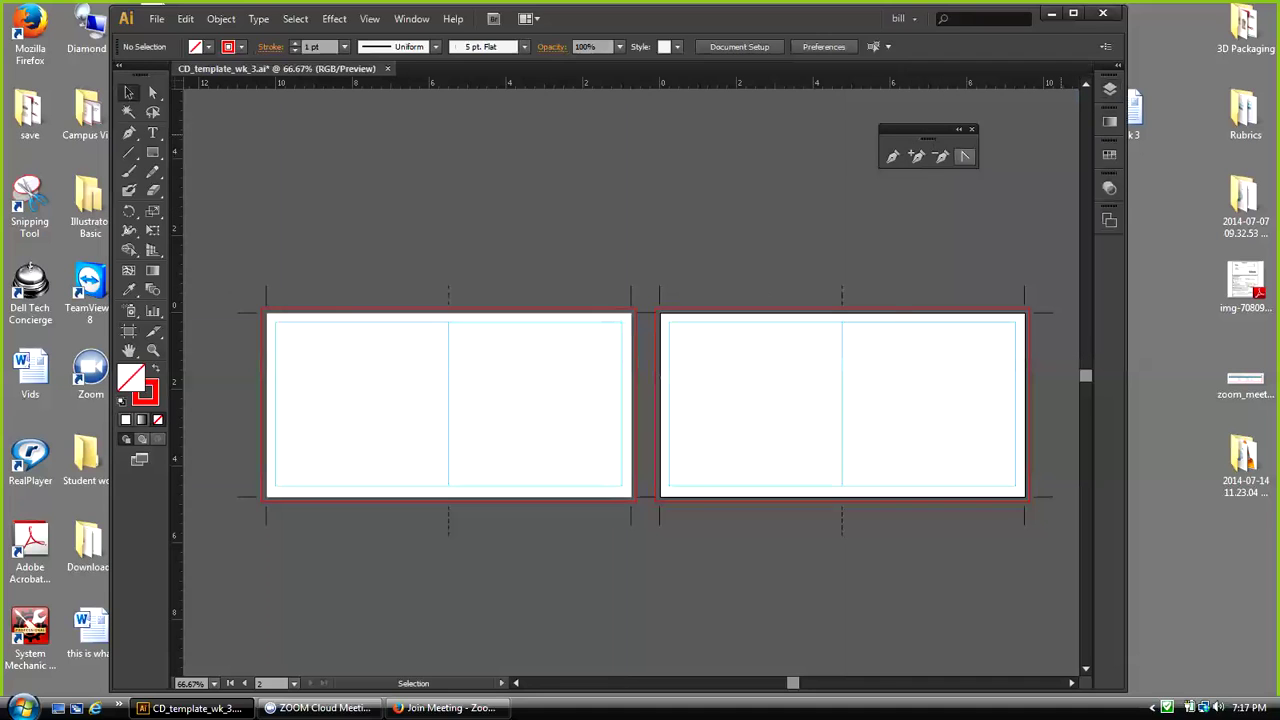
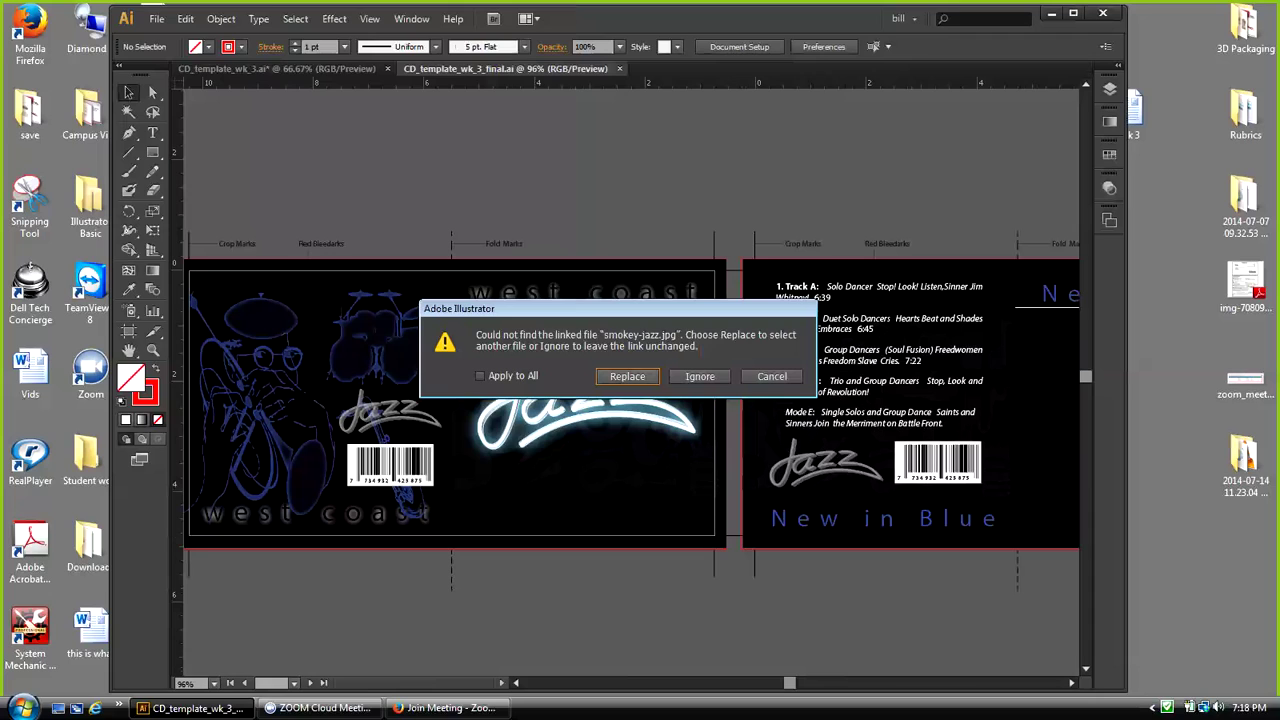
# Step: Ignore the missing smokey-jazz.jpg link in CD_template_wk_3_final.ai and show both finished spreads at 66.67% zoom
pyautogui.click(700, 376)
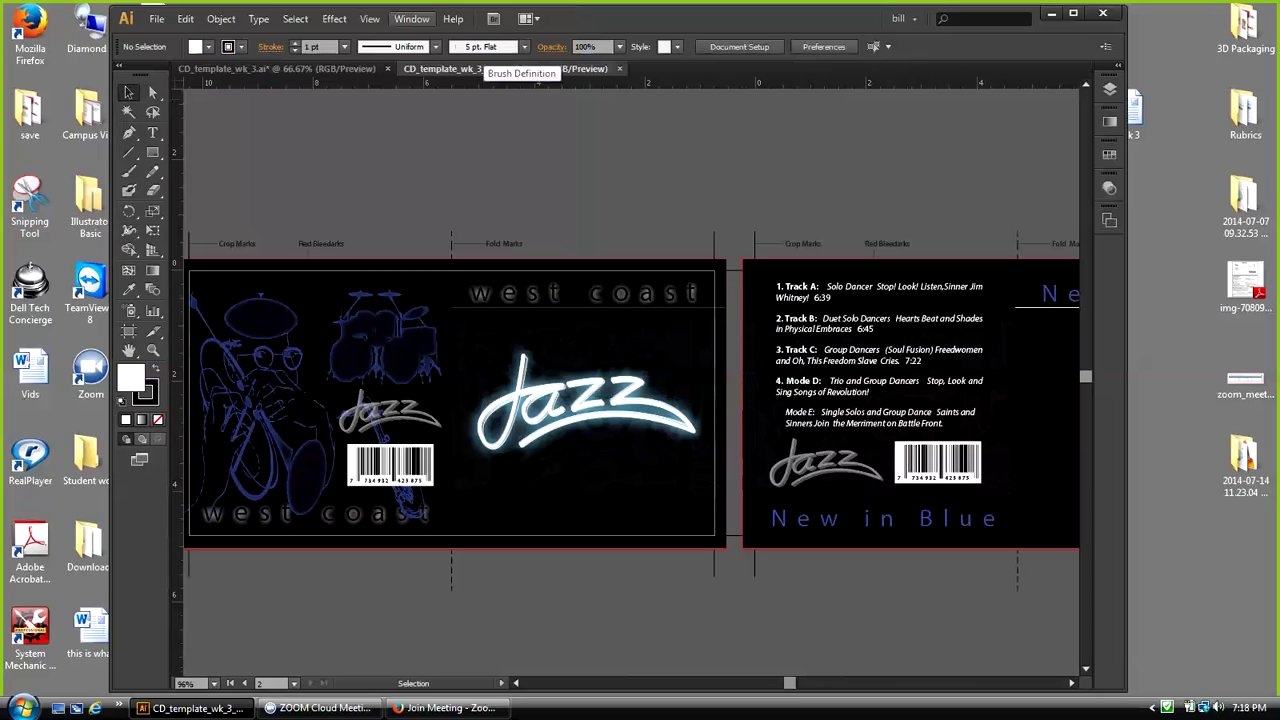
pyautogui.click(369, 18)
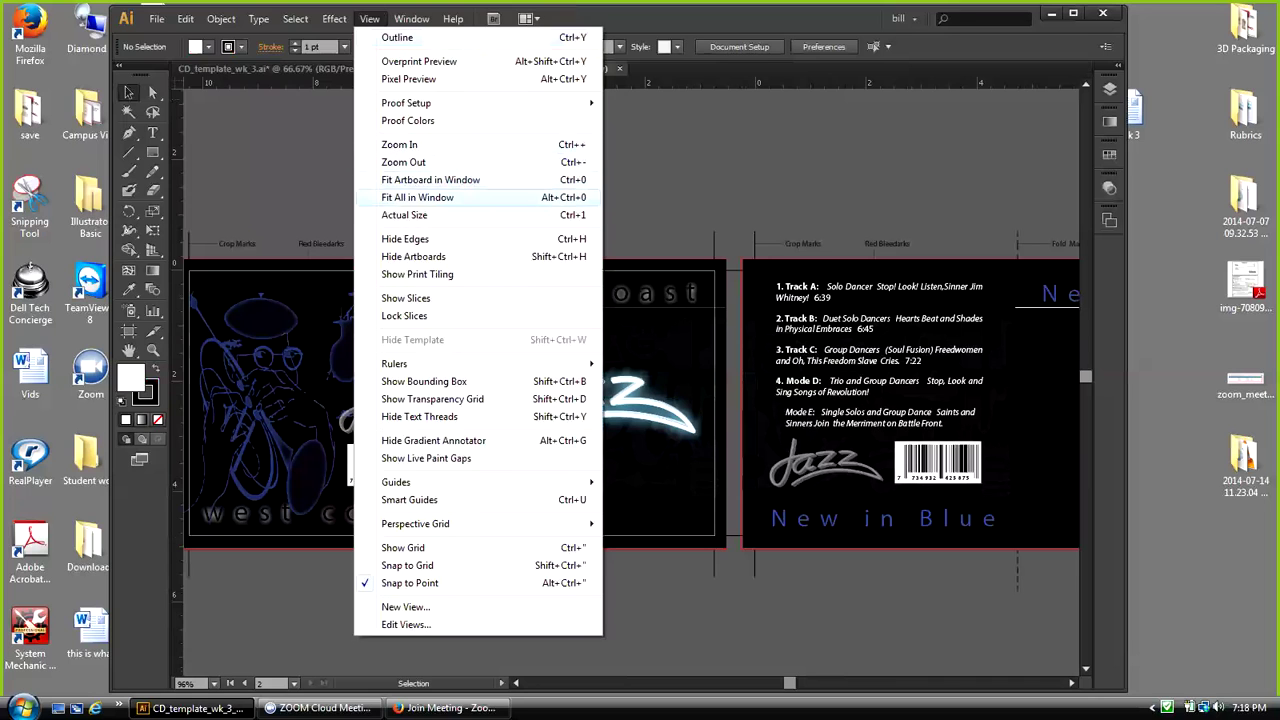
pyautogui.click(410, 162)
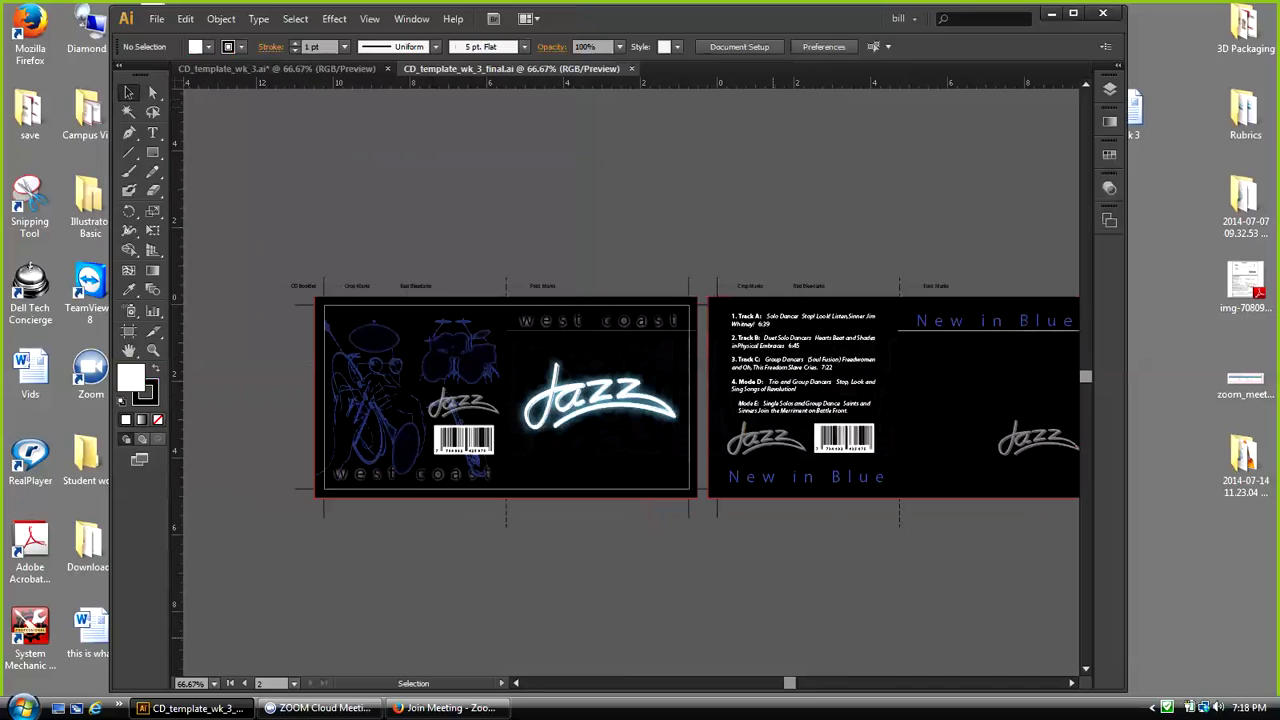
pyautogui.moveTo(789, 683); pyautogui.dragTo(792, 683)
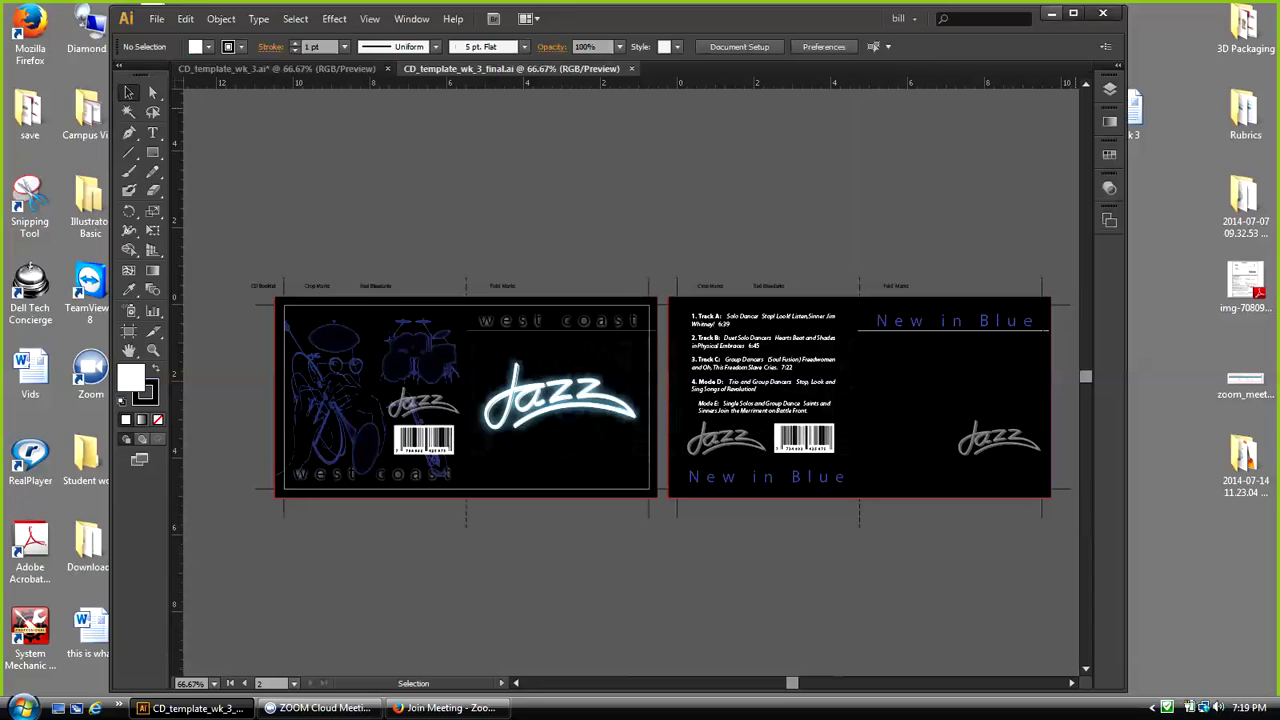
# Step: Minimize the CD layout, switch to Firefox and open the YahooMail bookmark
pyautogui.click(1051, 13)
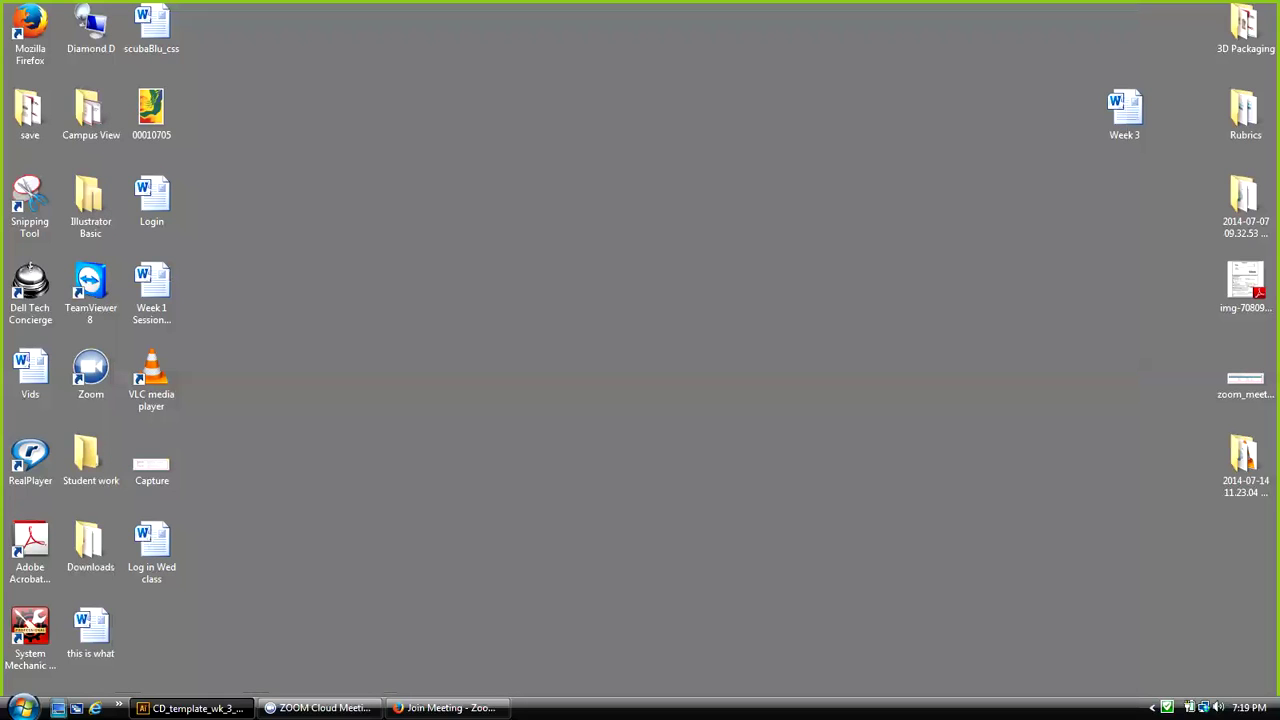
pyautogui.click(445, 708)
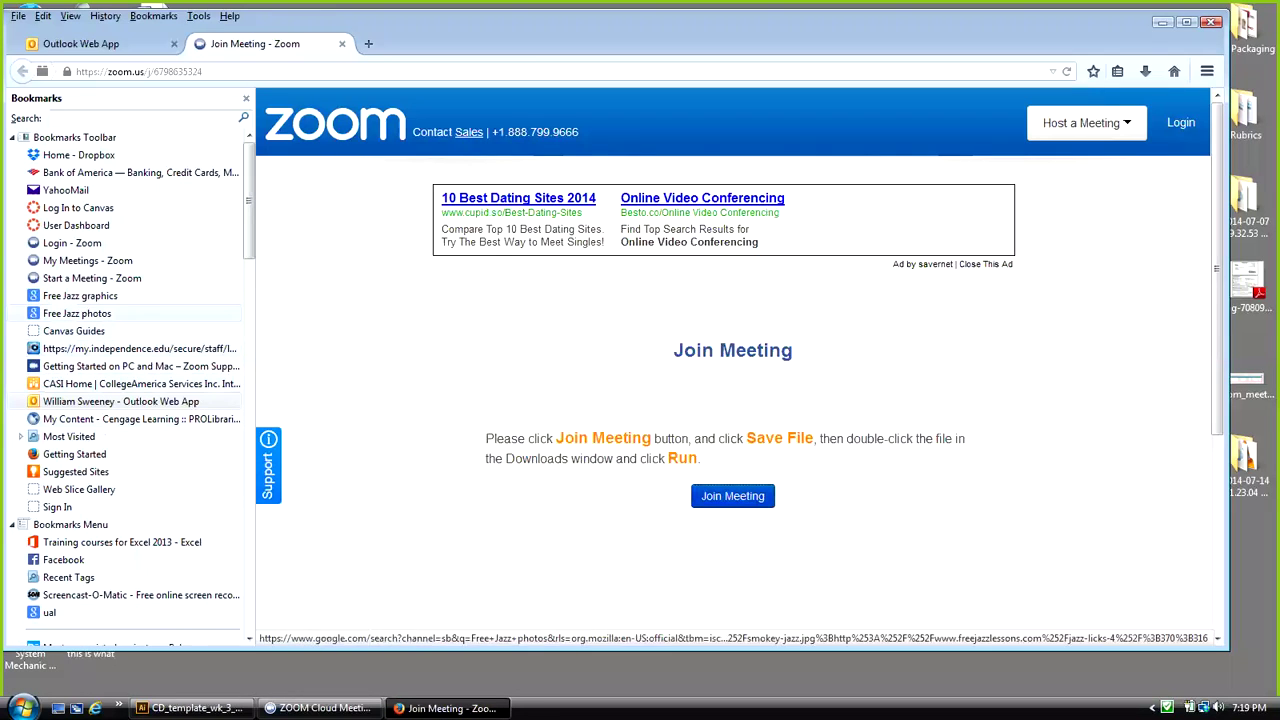
pyautogui.scroll(-9, 248, 300)
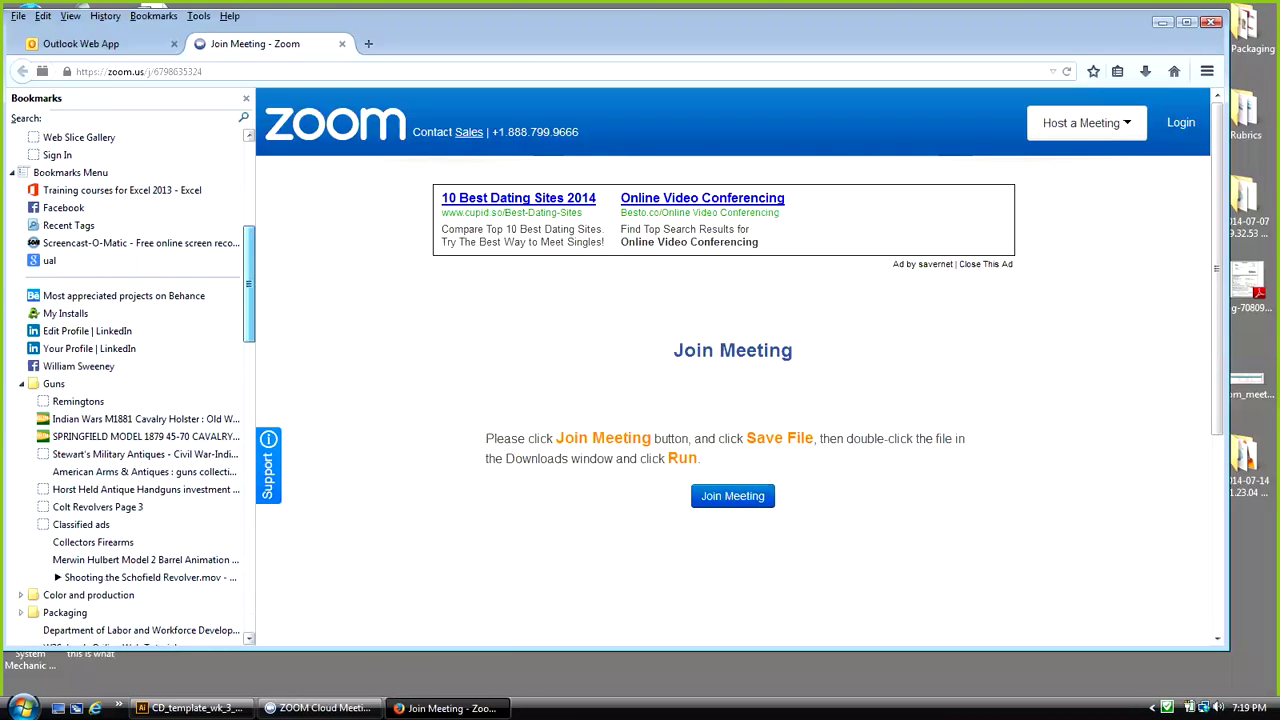
pyautogui.moveTo(249, 317)
pyautogui.mouseDown()
pyautogui.moveTo(249, 488)
pyautogui.moveTo(249, 322)
pyautogui.mouseUp()
pyautogui.scroll(10, 140, 400)
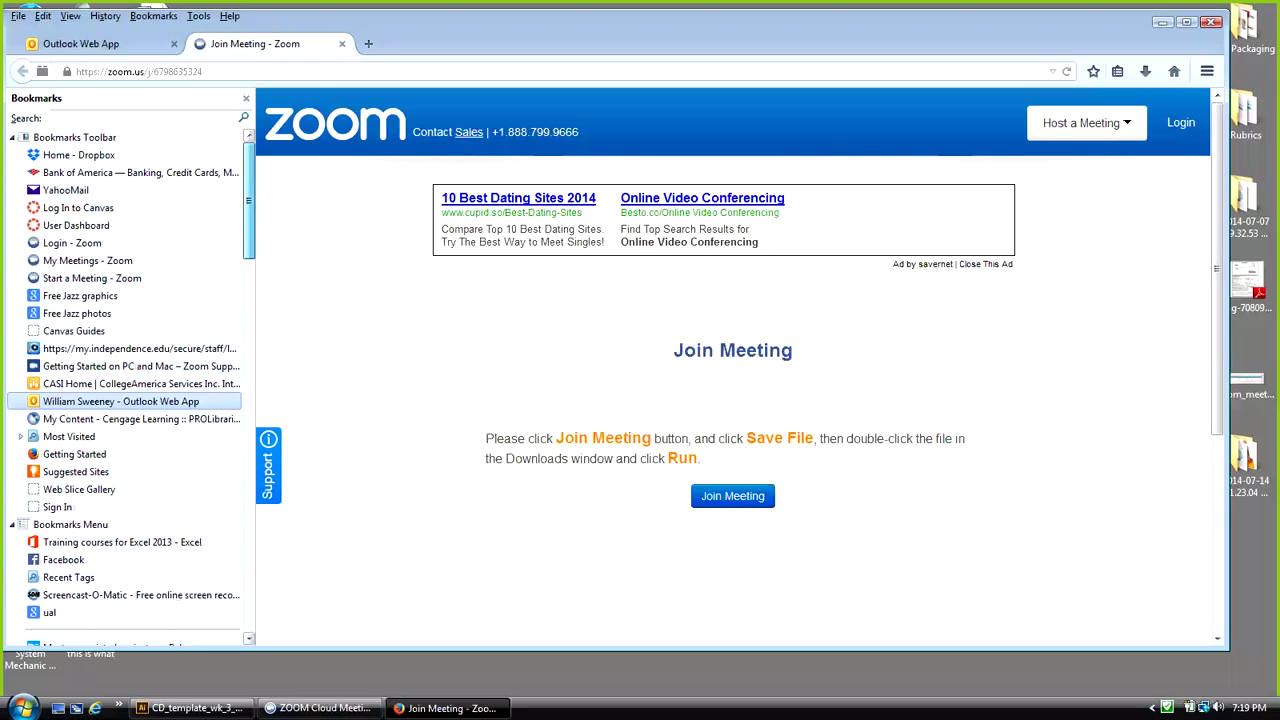
pyautogui.click(65, 190)
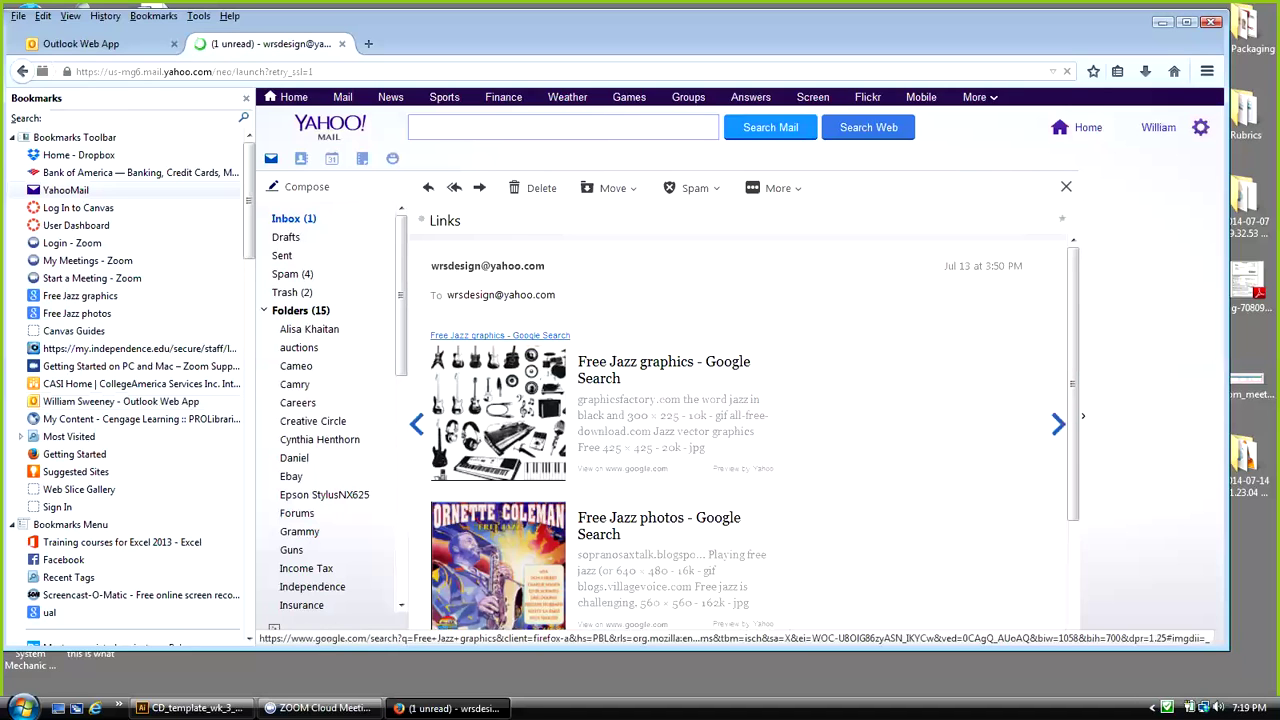
# Step: Open the Free Jazz graphics and Free Jazz photos Google searches from the Links e-mail
pyautogui.click(500, 336)
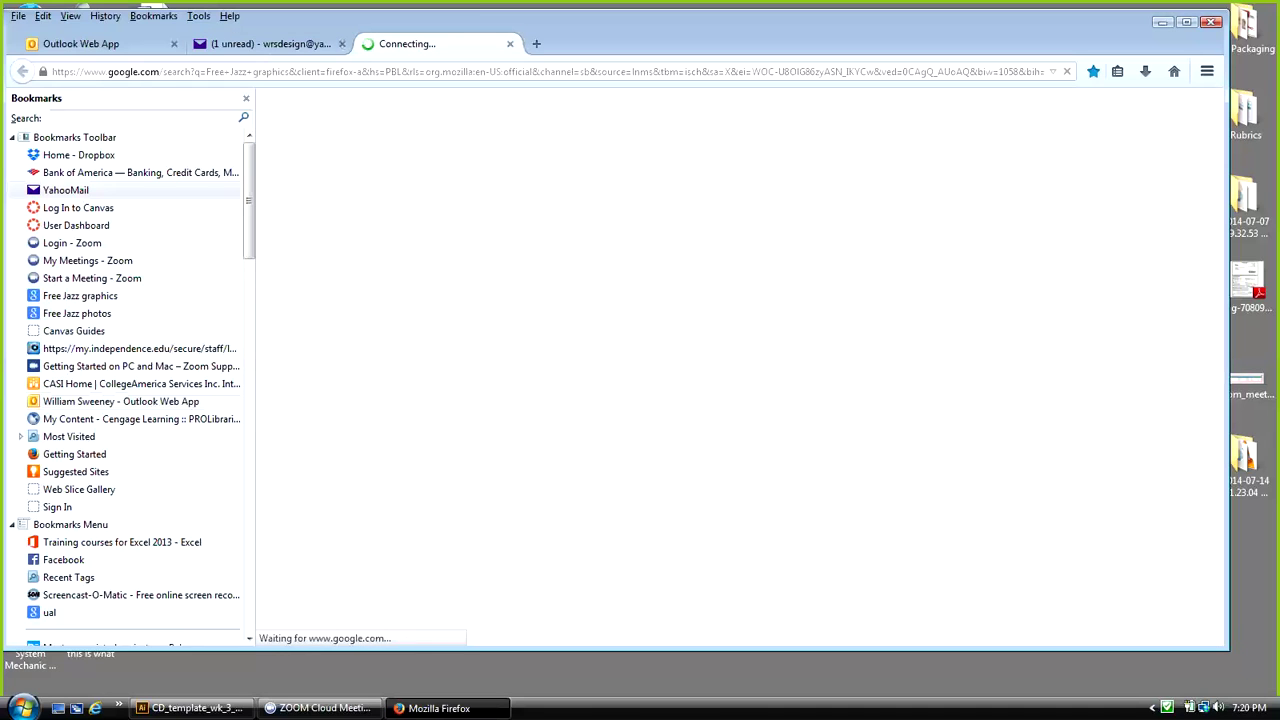
pyautogui.click(270, 44)
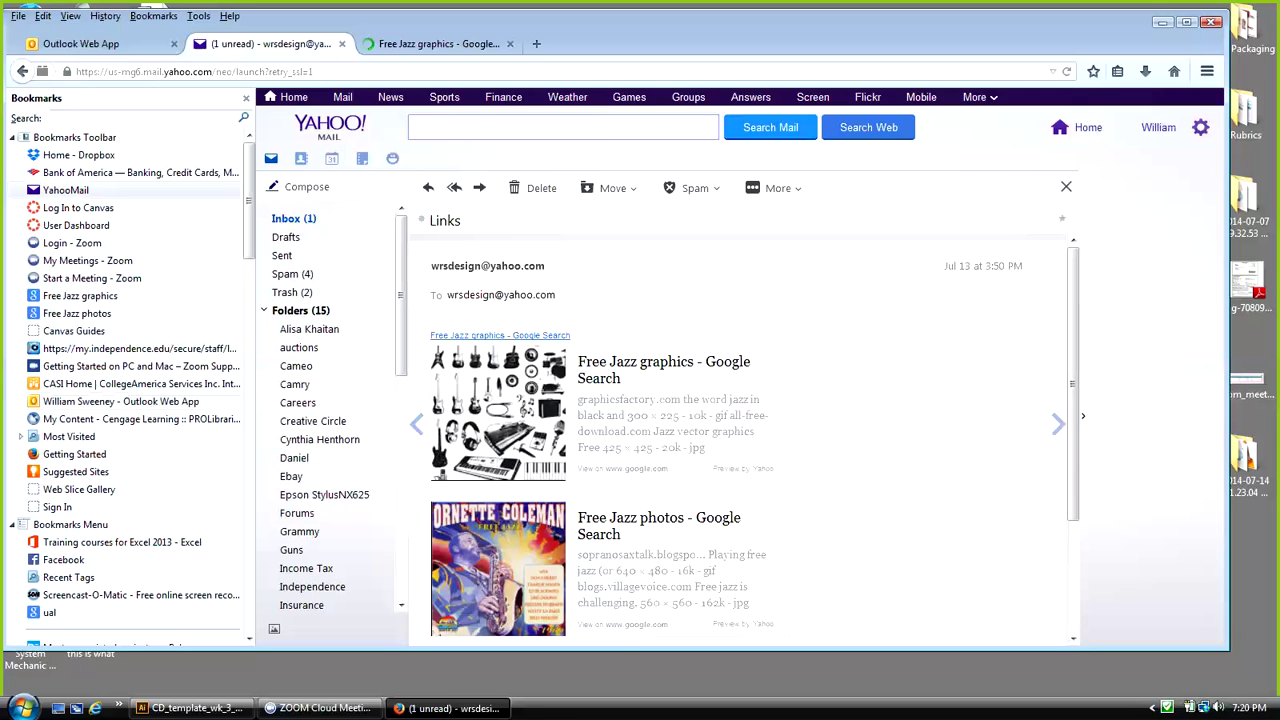
pyautogui.click(498, 568)
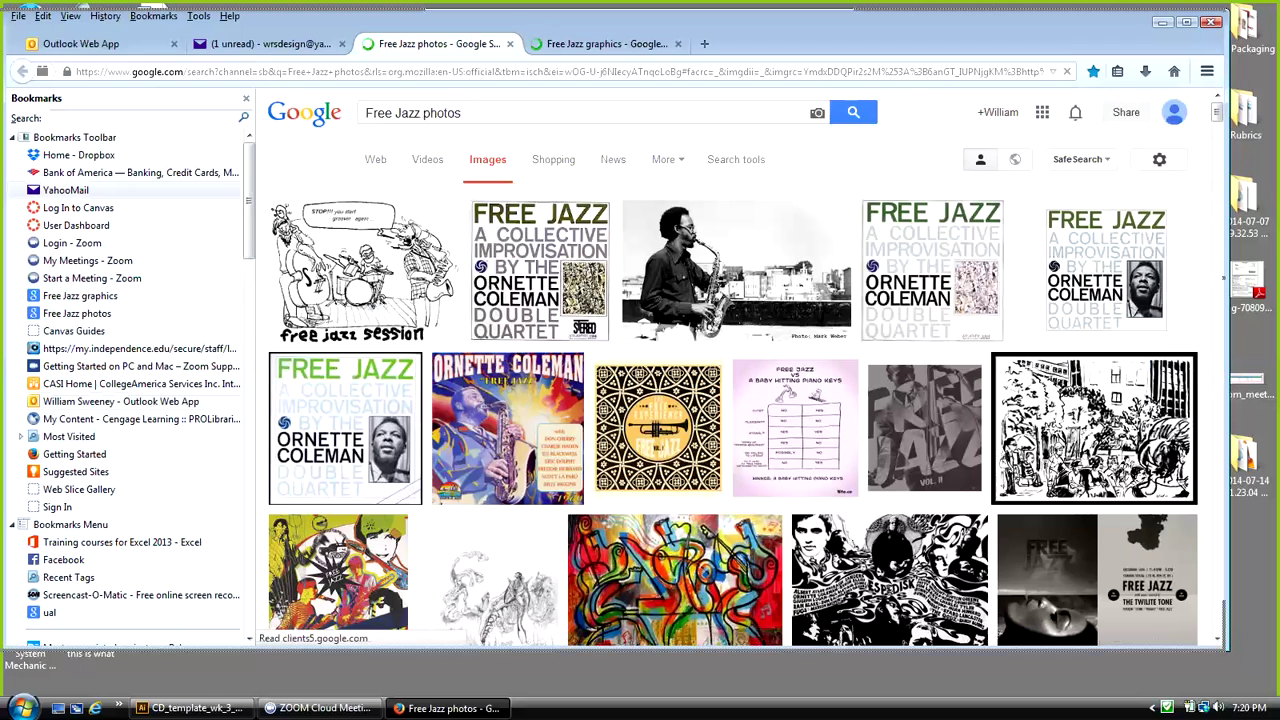
# Step: Check the source page of the smoky bass and saxophone photo on freejazzlessons.com, and return to the image results
pyautogui.scroll(-15, 733, 367)
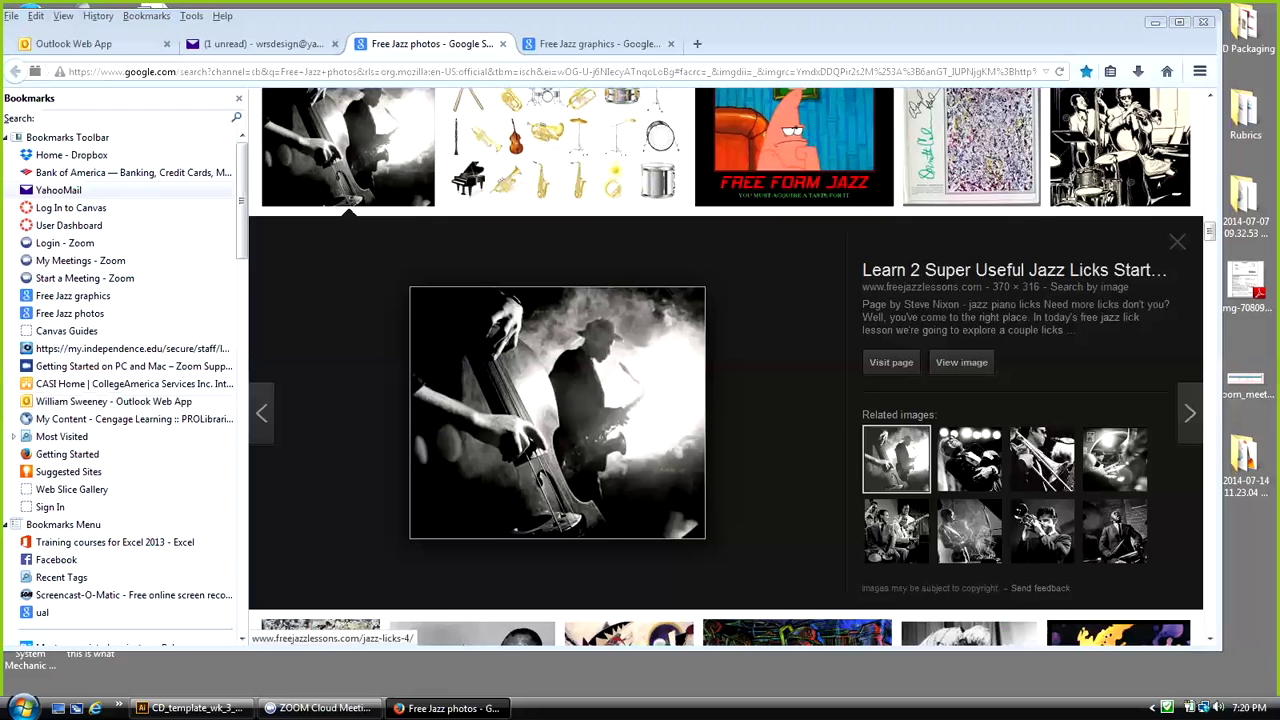
pyautogui.click(557, 413)
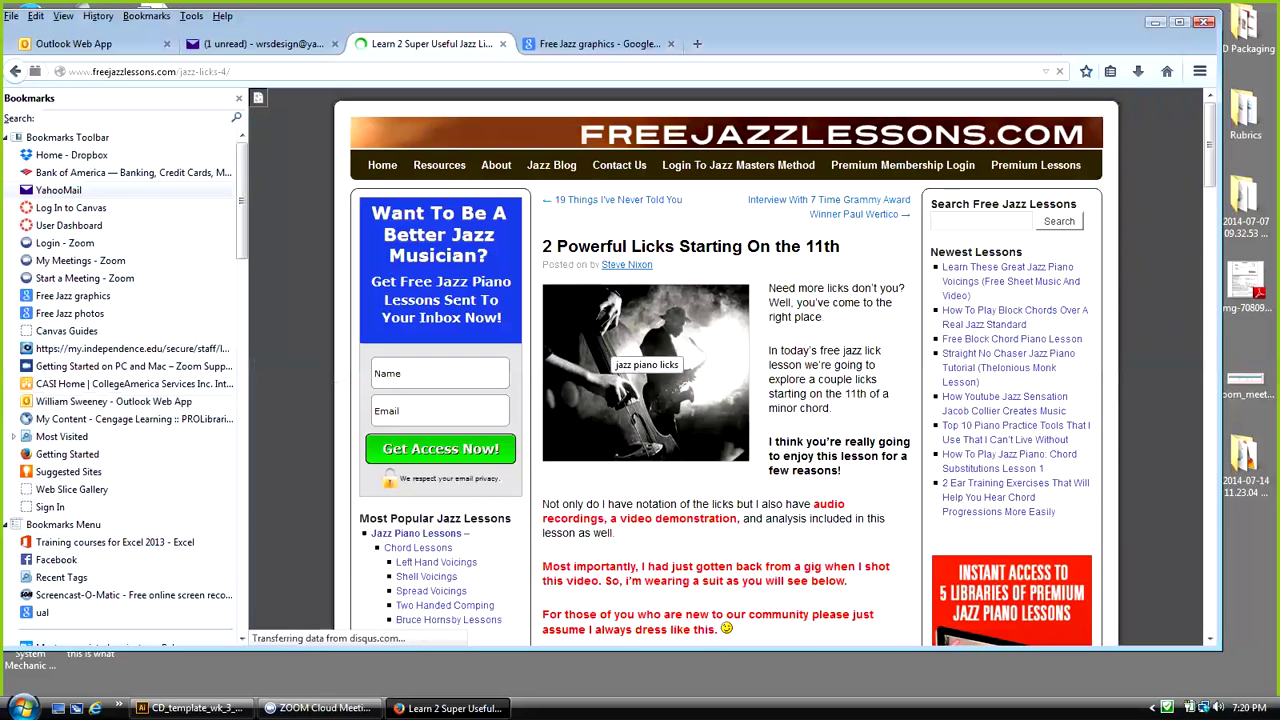
pyautogui.hotkey('alt', 'Left')
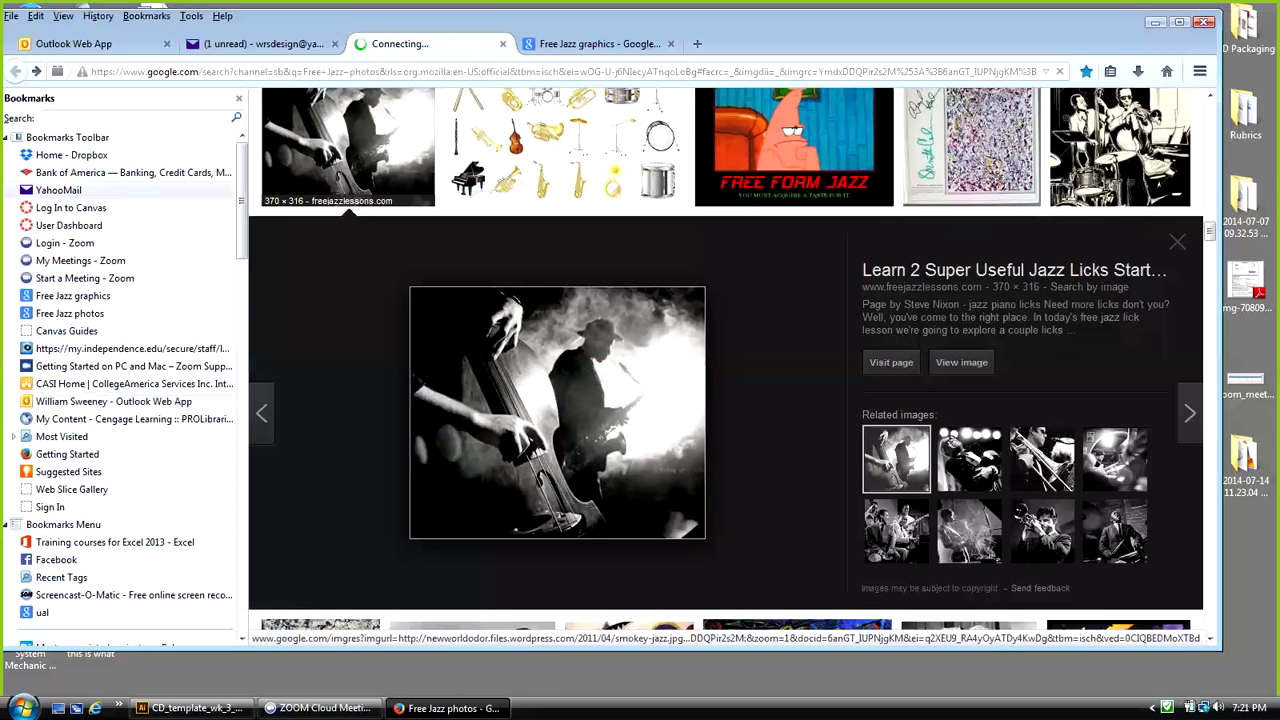
# Step: Capture the enlarged bass and saxophone photo with the Snipping Tool and save it to the desktop as a JPEG named Jazz
pyautogui.moveTo(760, 20); pyautogui.dragTo(797, 24)
pyautogui.doubleClick(21, 192)
pyautogui.moveTo(447, 292); pyautogui.dragTo(742, 541)
pyautogui.click(387, 176)
pyautogui.click(420, 217)
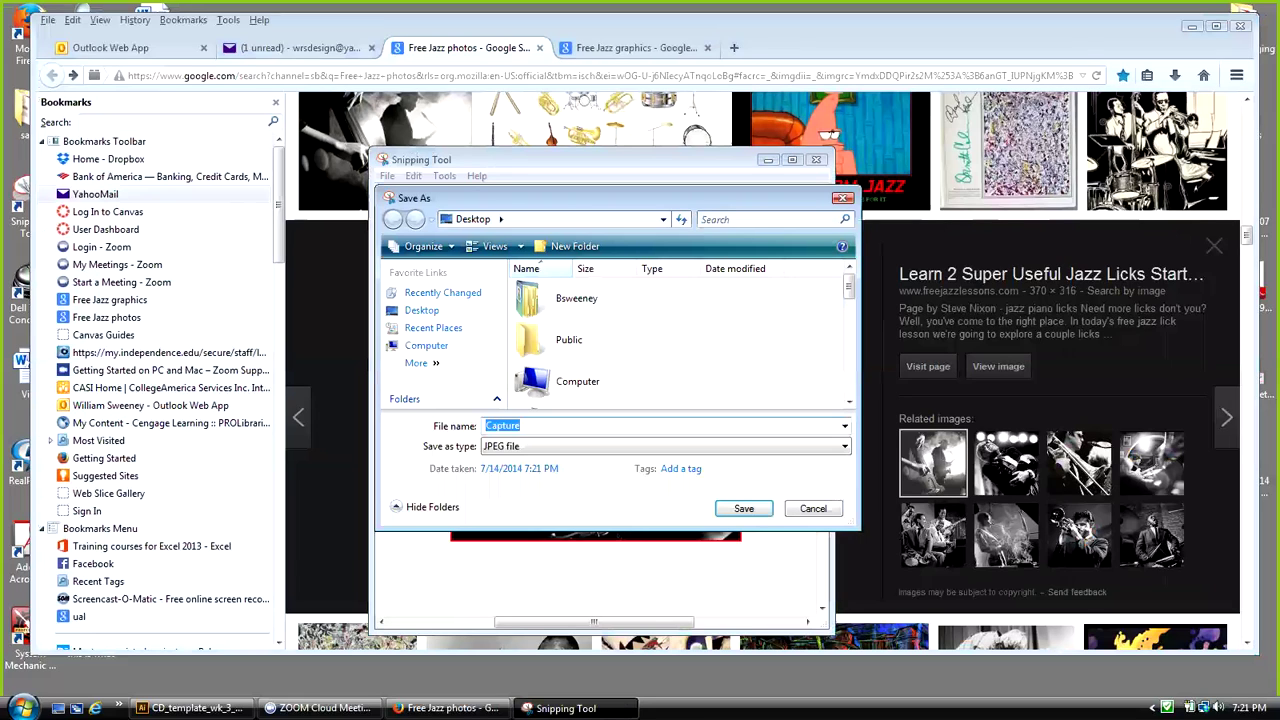
pyautogui.write('Jazz')
pyautogui.press('Return')
pyautogui.click(817, 160)
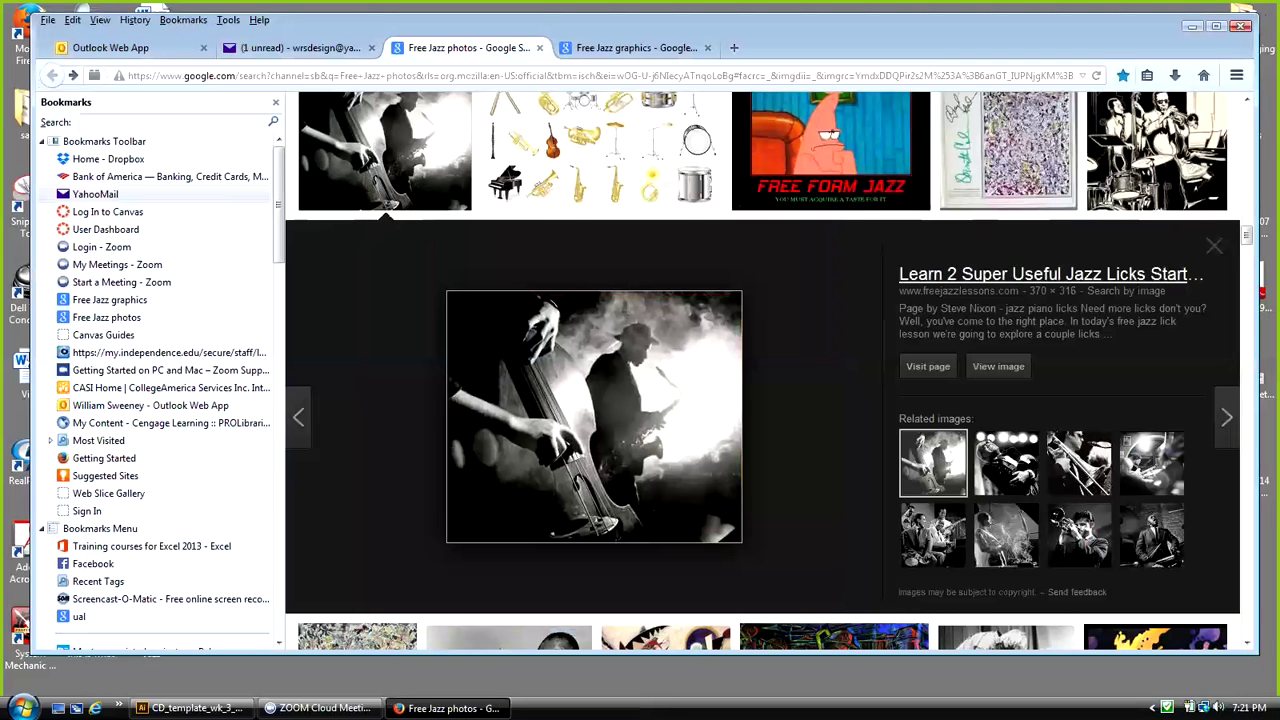
# Step: Close the photo preview, minimize the browser and move the Jazz image file to the empty desktop area near the Week 3 document
pyautogui.click(1214, 245)
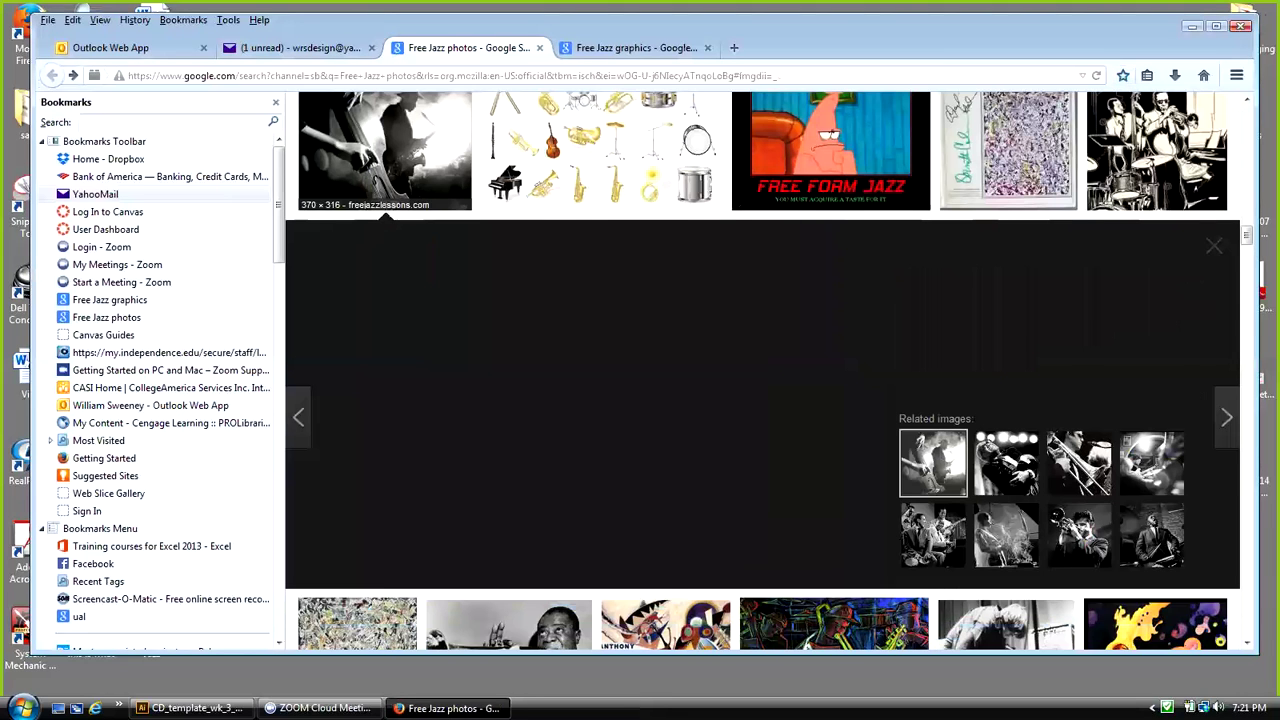
pyautogui.click(1192, 27)
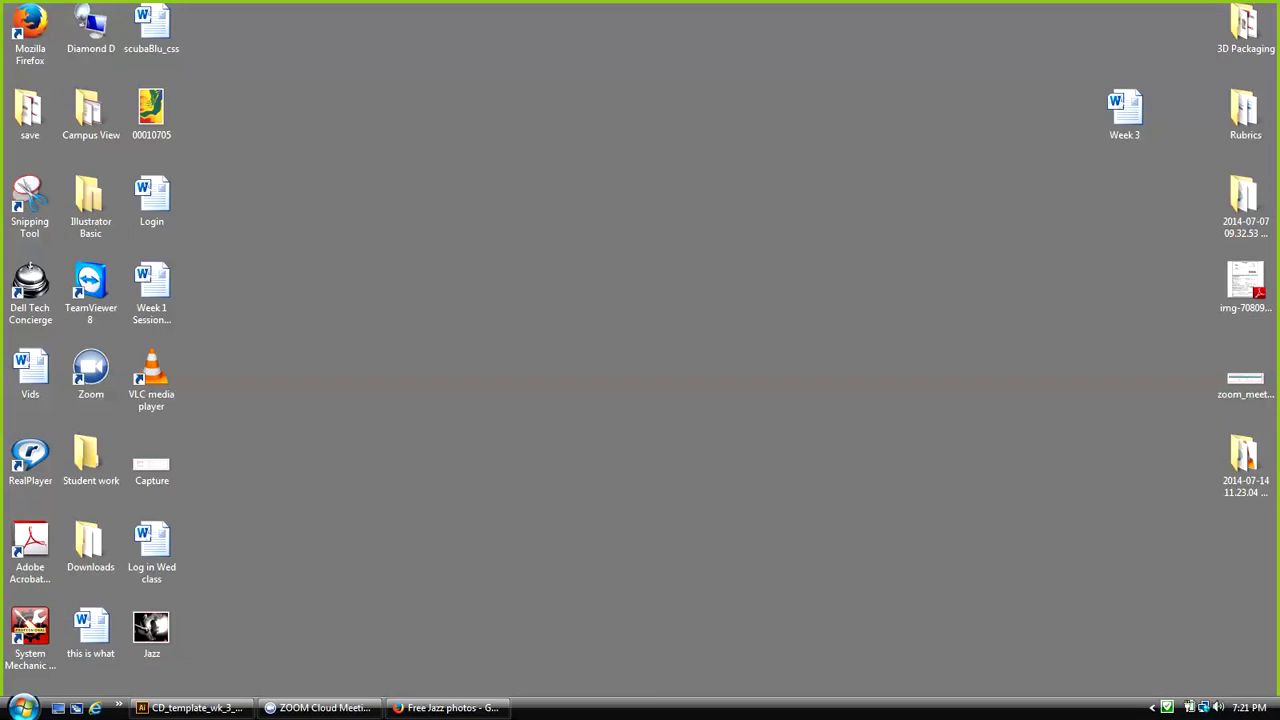
pyautogui.moveTo(151, 630); pyautogui.dragTo(1063, 198)
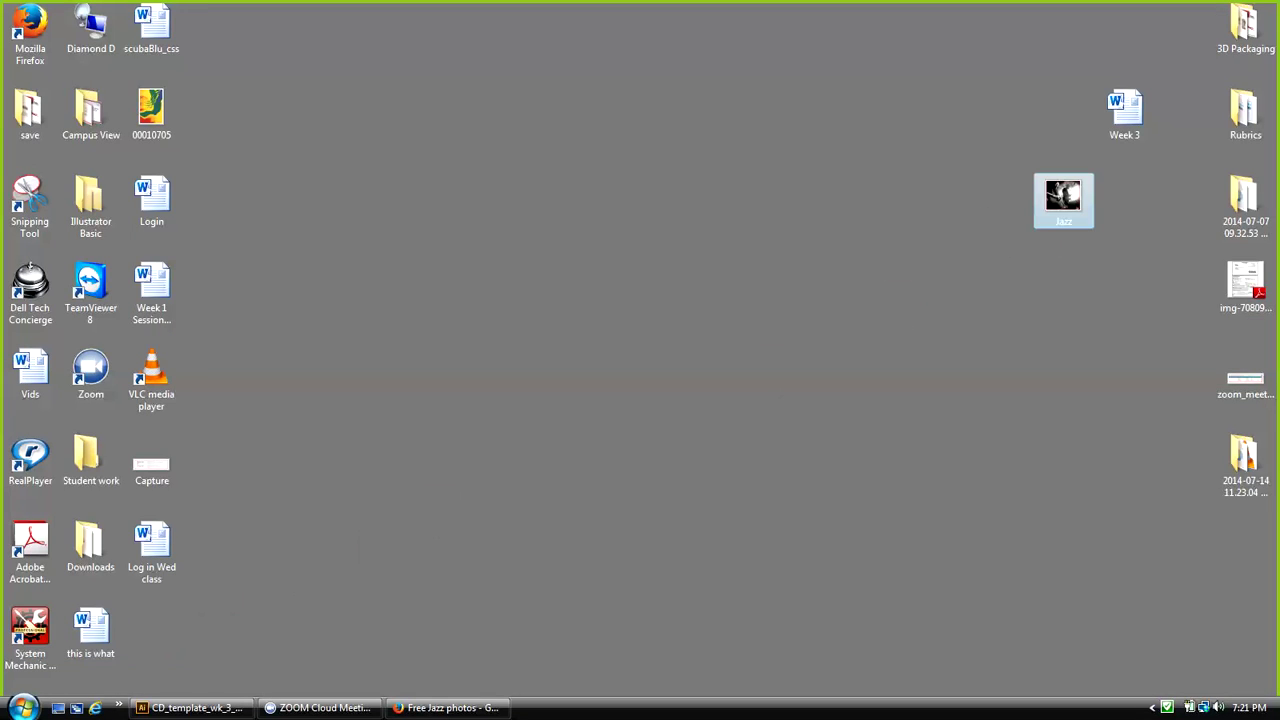
# Step: Start Adobe Photoshop CS6 and open the Jazz image from the desktop in it
pyautogui.click(23, 707)
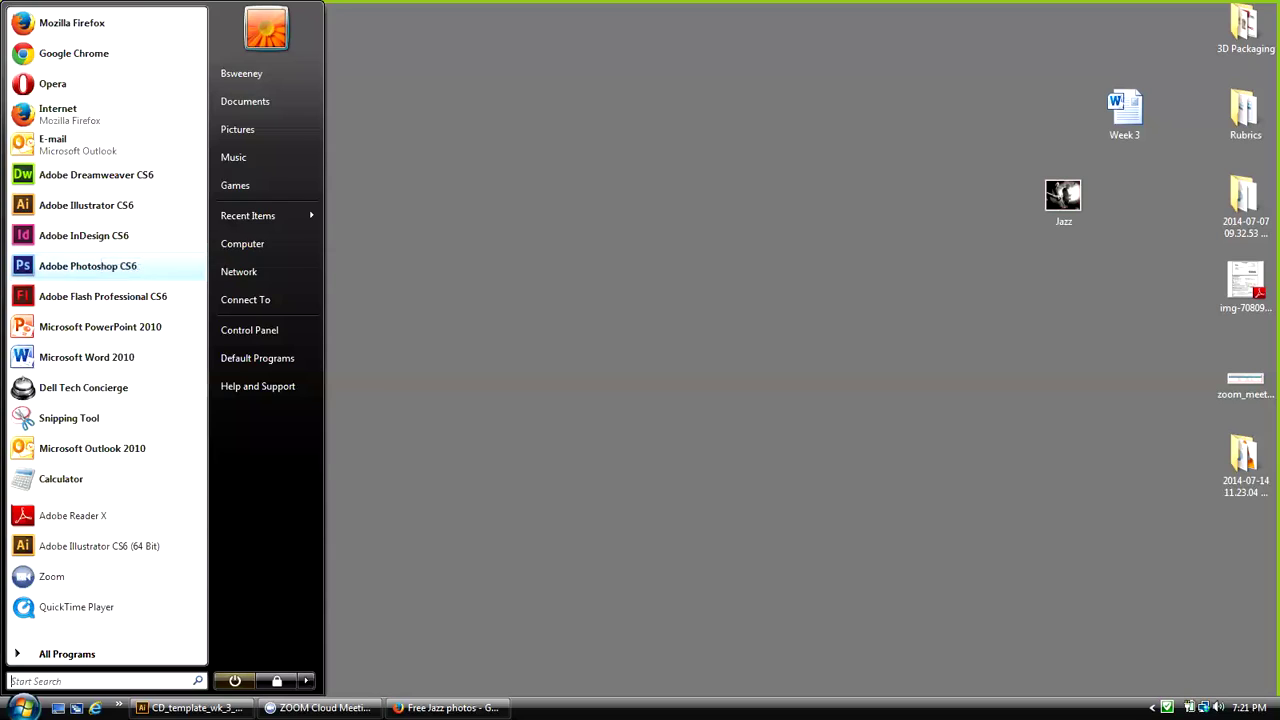
pyautogui.click(148, 267)
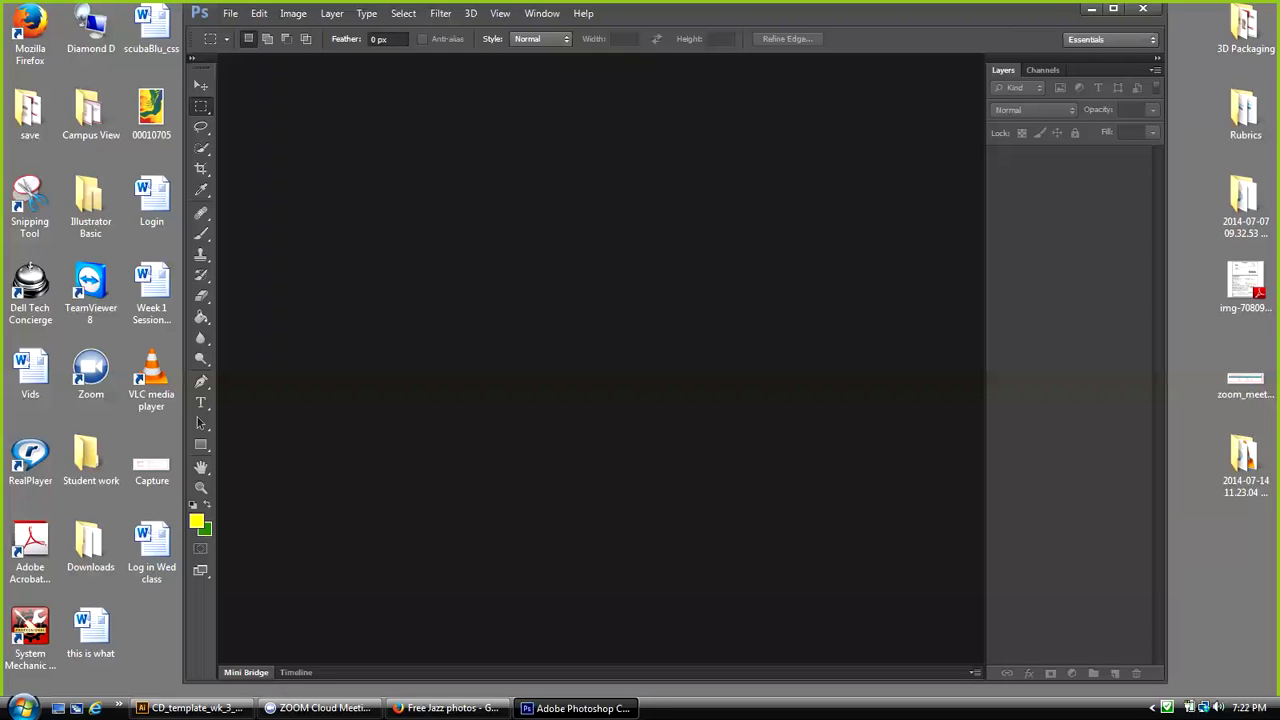
pyautogui.moveTo(1074, 197); pyautogui.dragTo(365, 222)
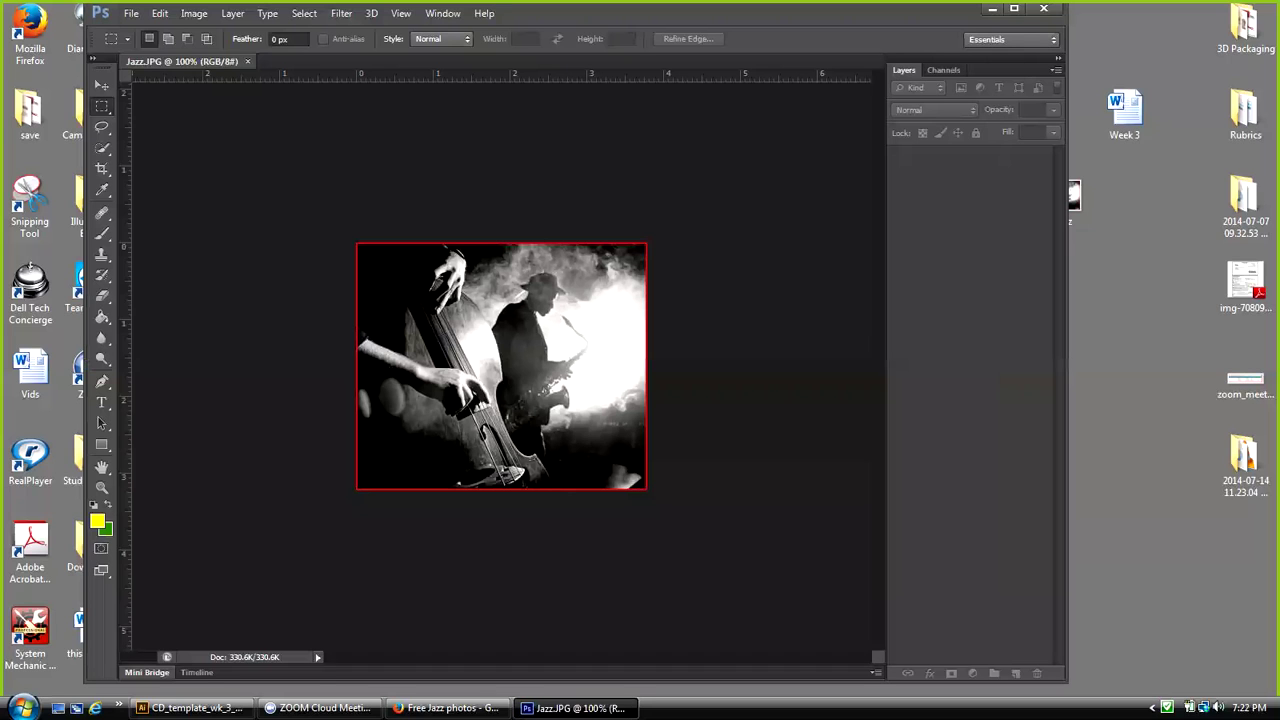
# Step: Crop Jazz.JPG to a rectangular selection just inside its red border, and deselect
pyautogui.press('m')
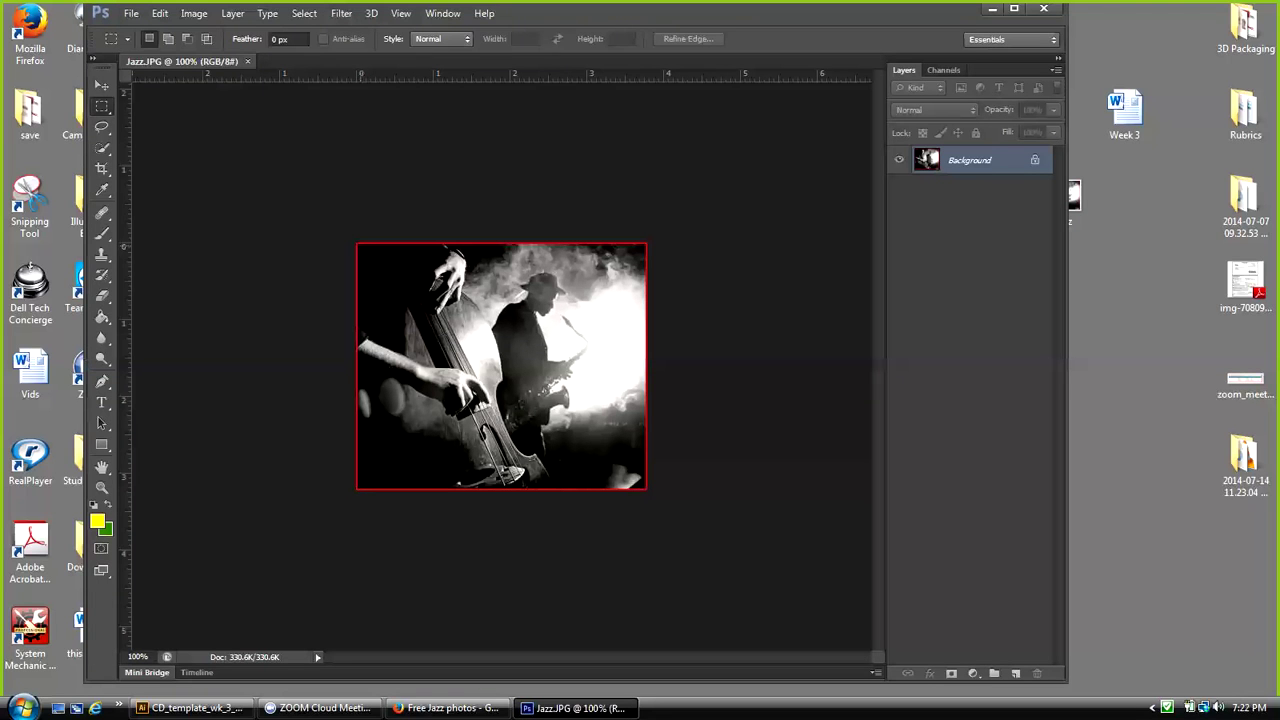
pyautogui.moveTo(358, 245); pyautogui.dragTo(646, 489)
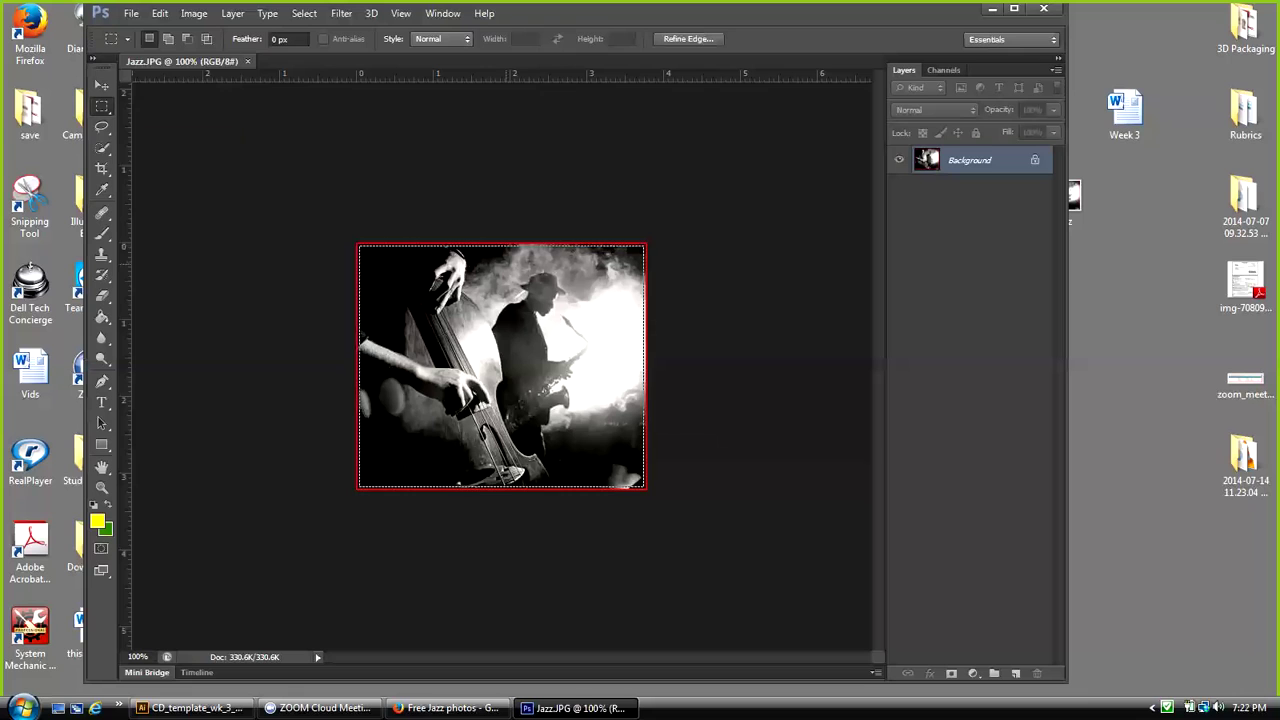
pyautogui.hotkey('ctrl', 'd')
pyautogui.click(194, 13)
pyautogui.click(201, 174)
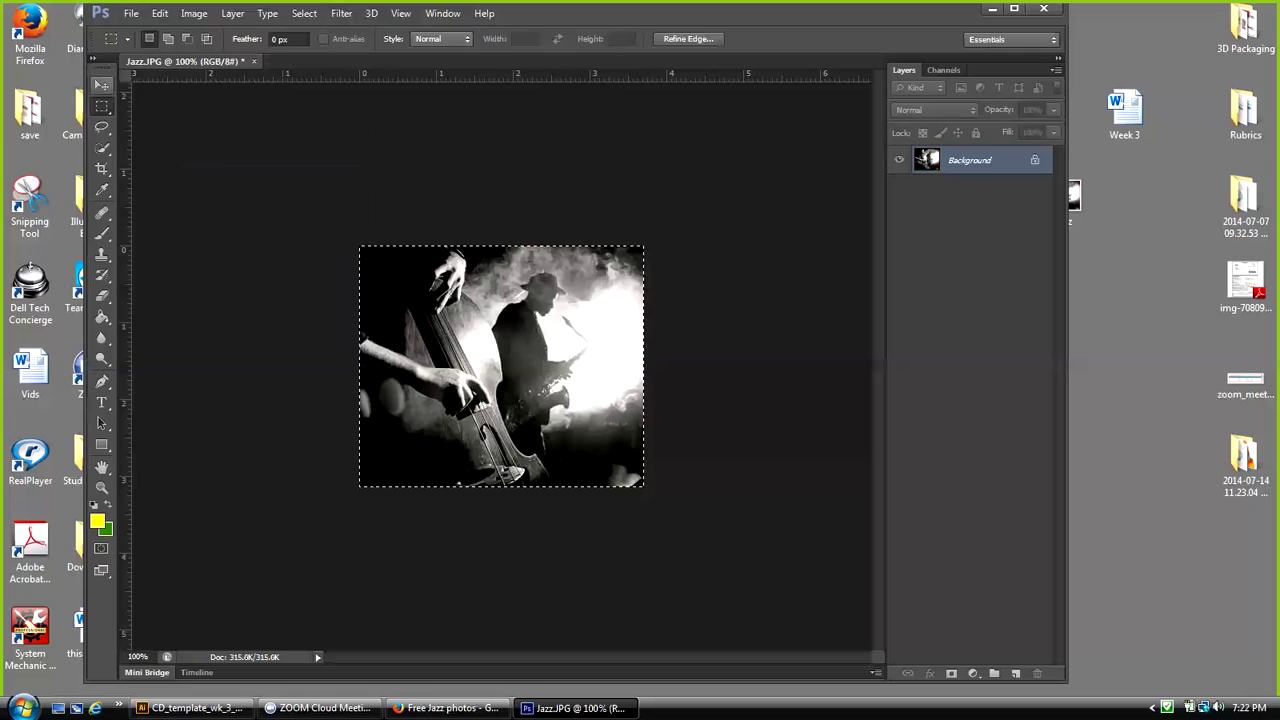
pyautogui.click(101, 85)
pyautogui.click(304, 13)
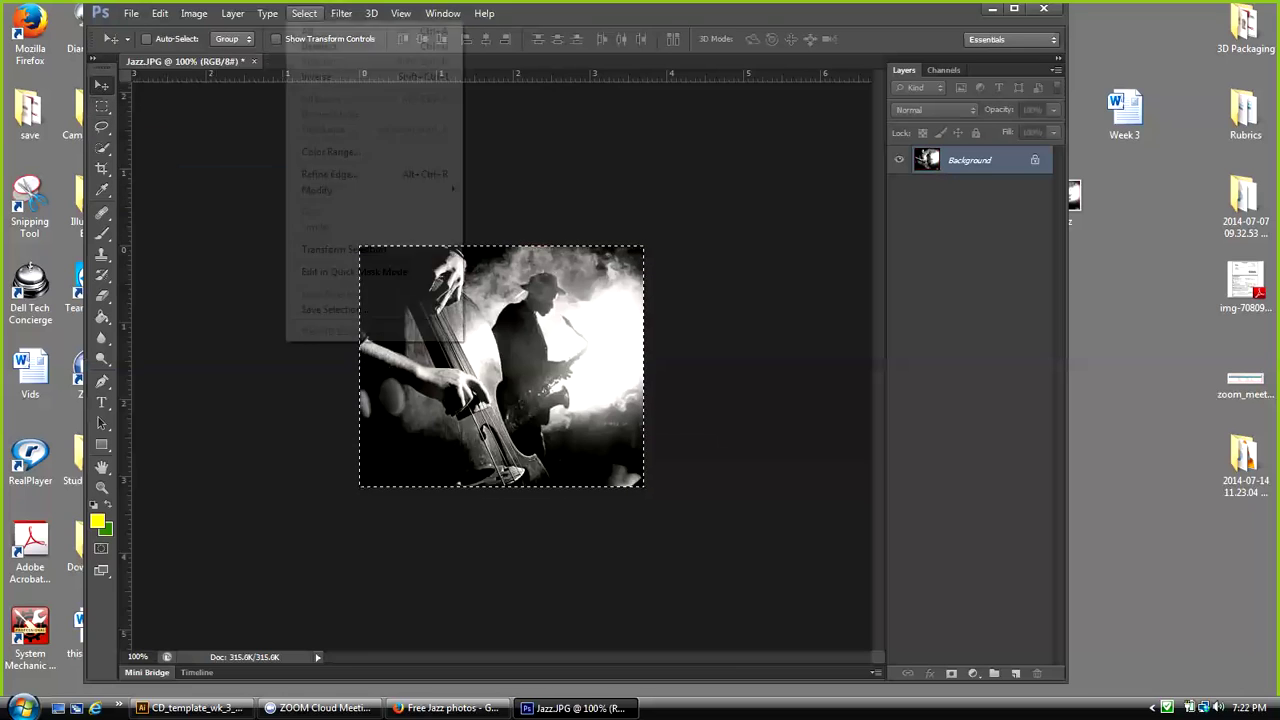
pyautogui.click(320, 46)
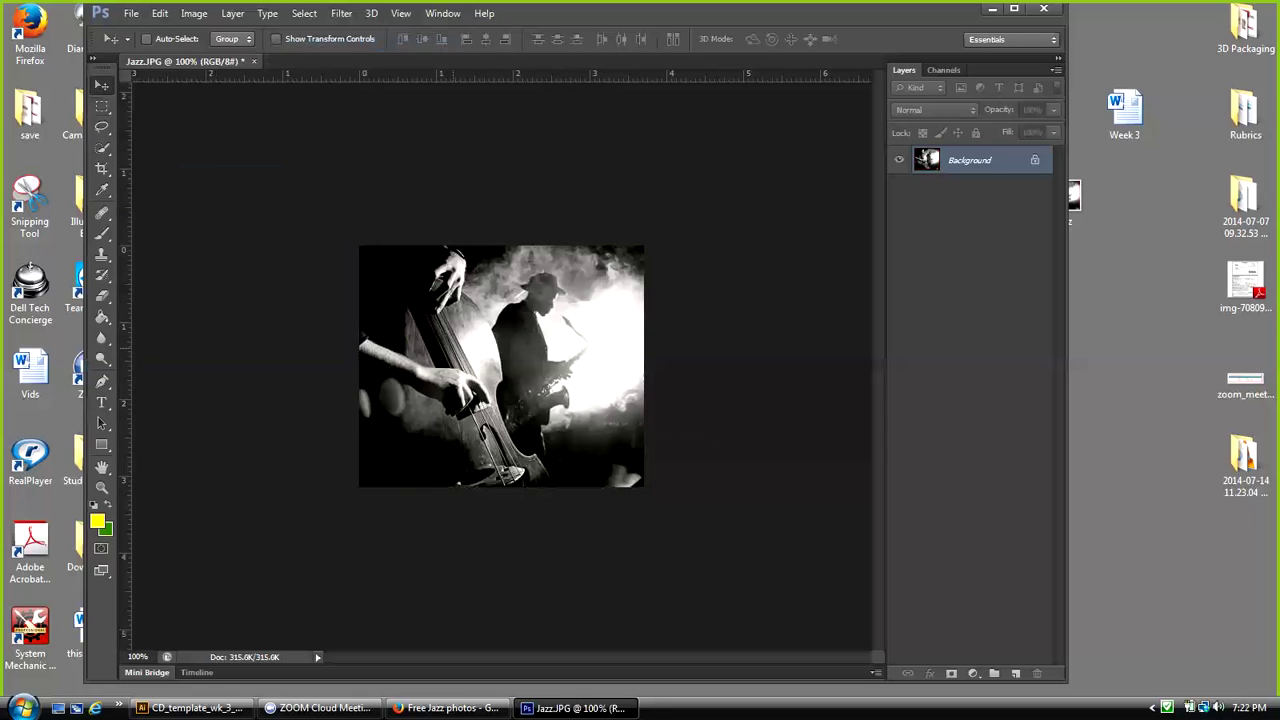
# Step: Set the document height to 4.8 inches in the Image Size settings, keeping proportions constrained
pyautogui.click(194, 13)
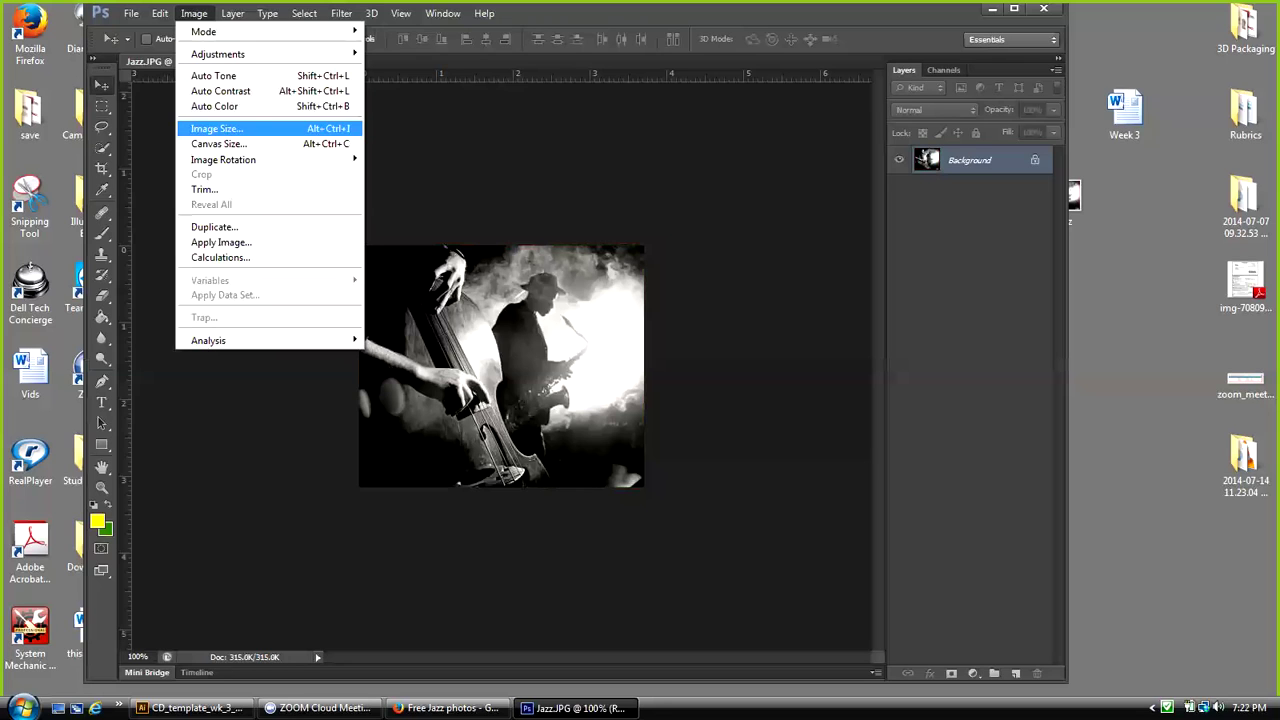
pyautogui.click(216, 128)
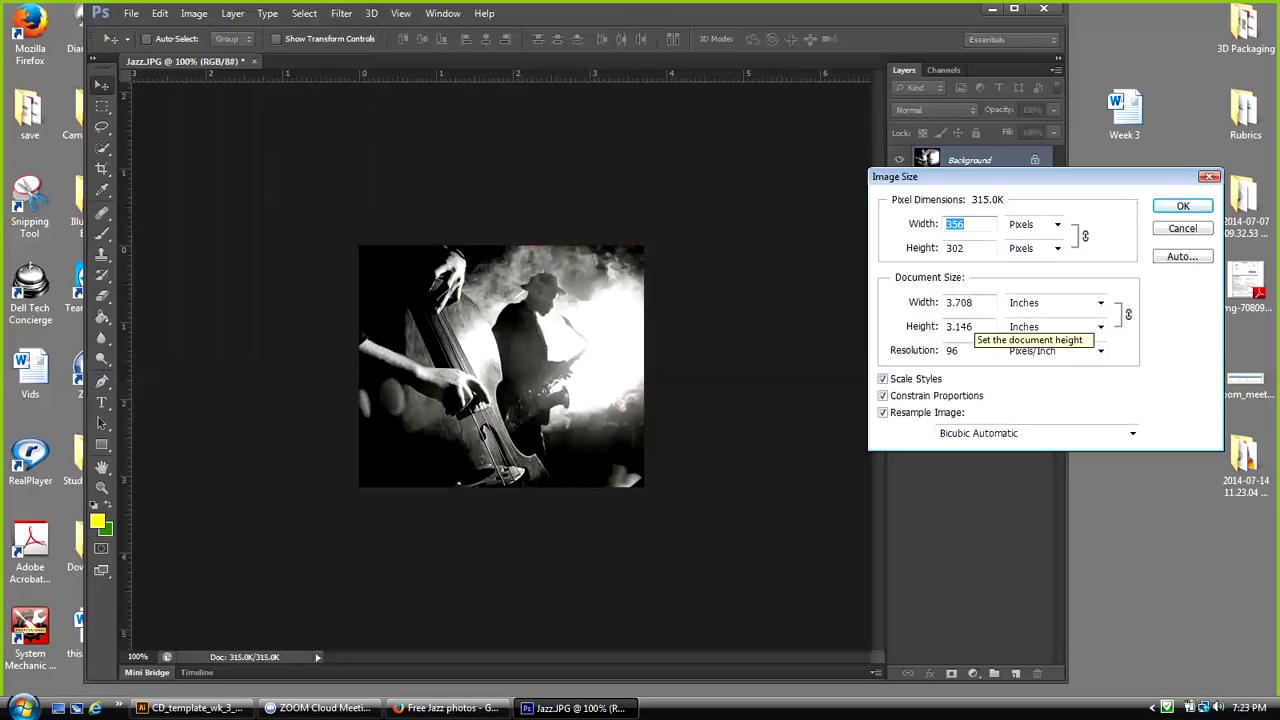
pyautogui.moveTo(975, 326); pyautogui.dragTo(943, 327)
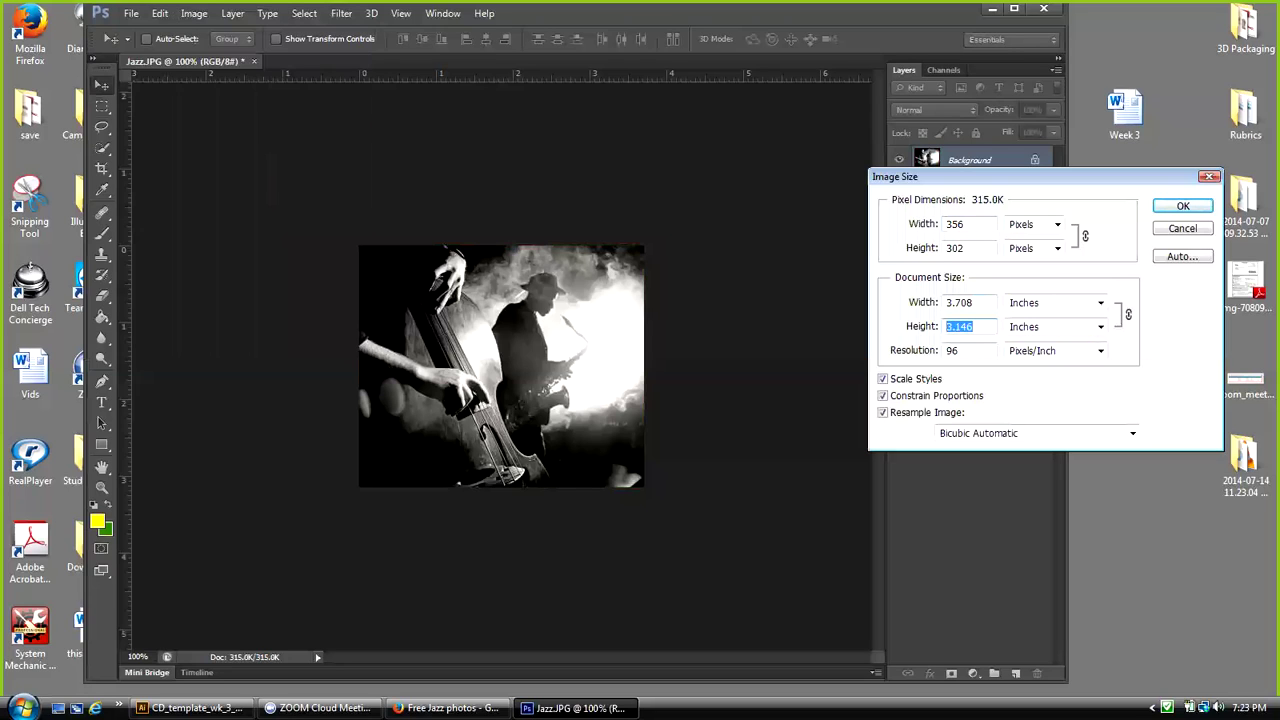
pyautogui.write('4.8')
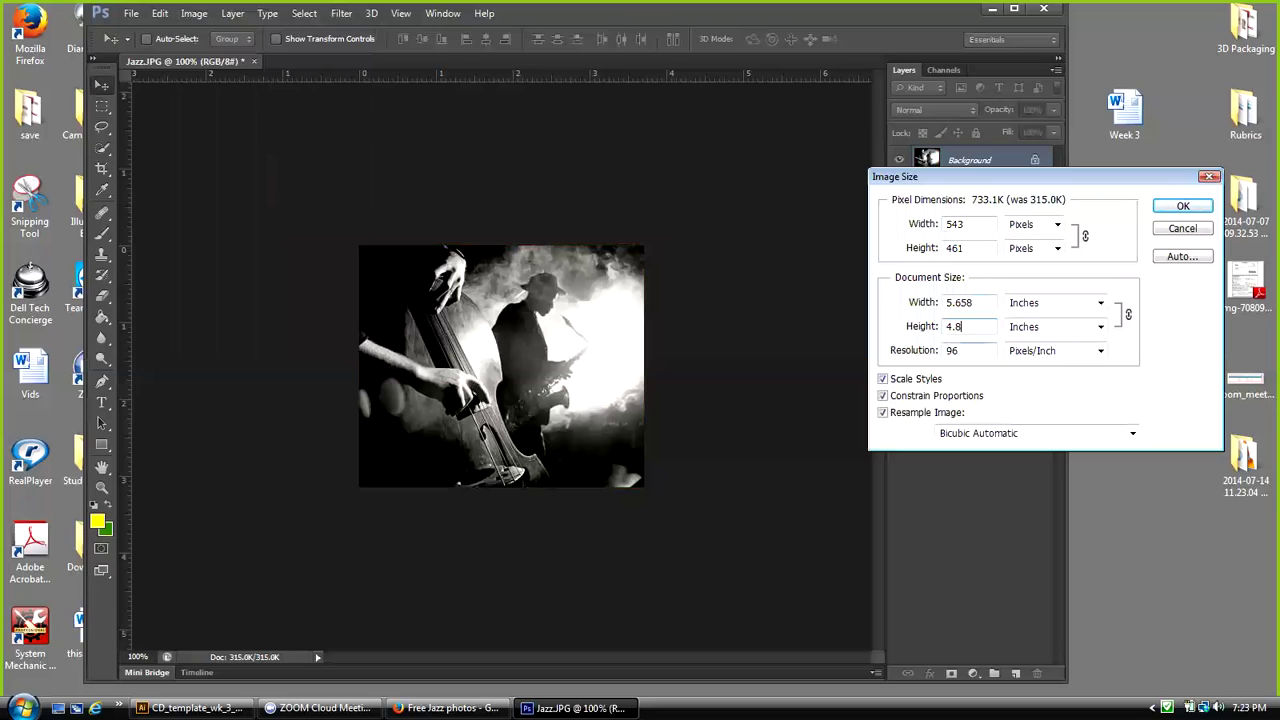
# Step: Set the document resolution to 180 pixels/inch in the Image Size settings
pyautogui.press('Tab')
pyautogui.write('18-0')
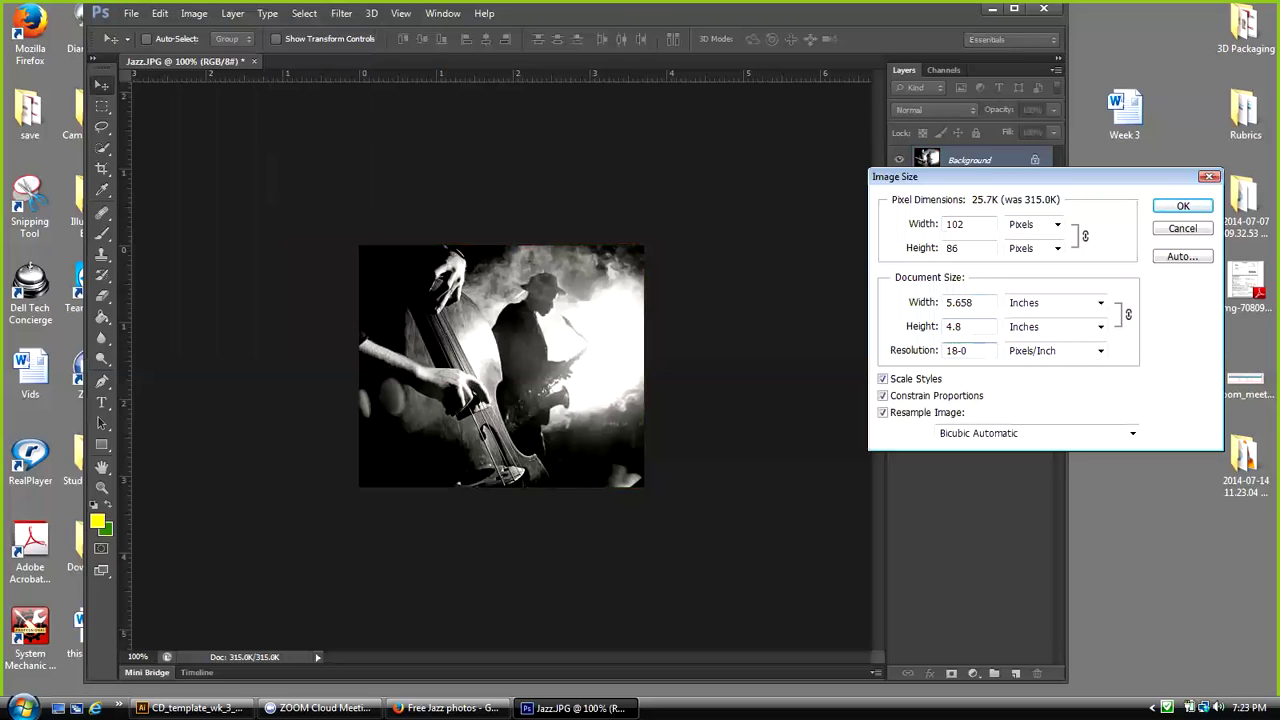
pyautogui.click(1132, 433)
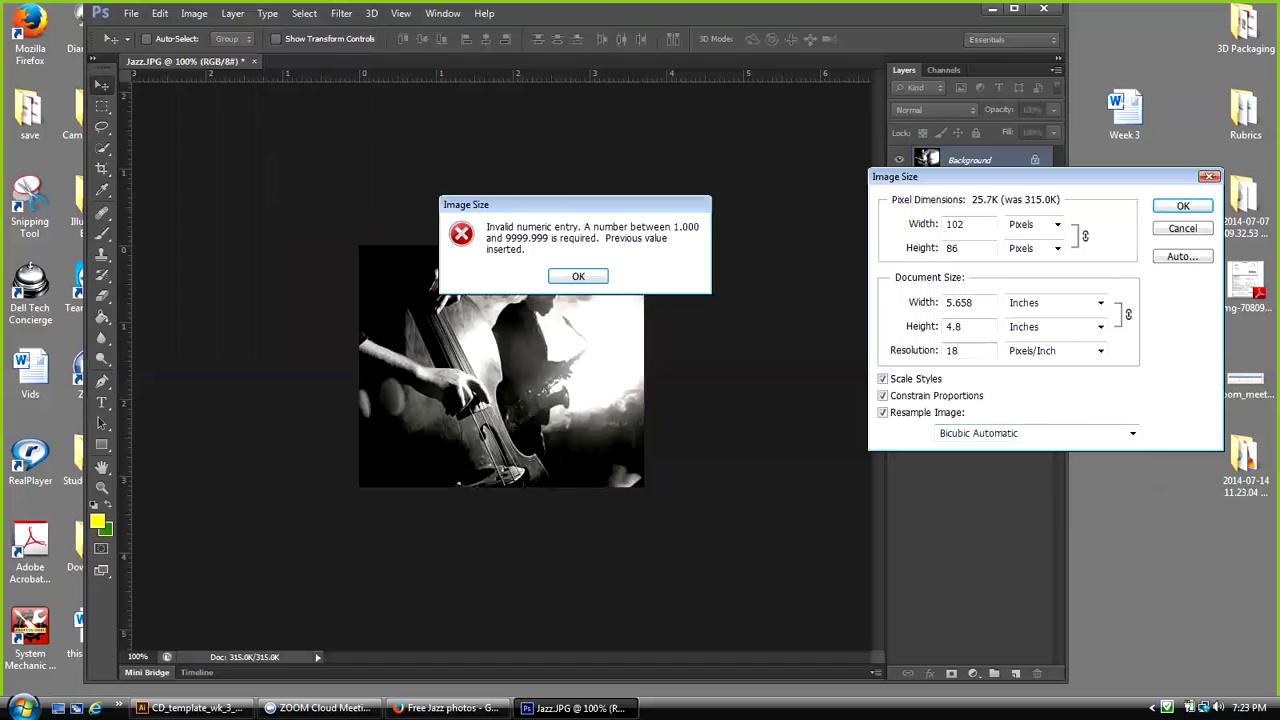
pyautogui.press('Return')
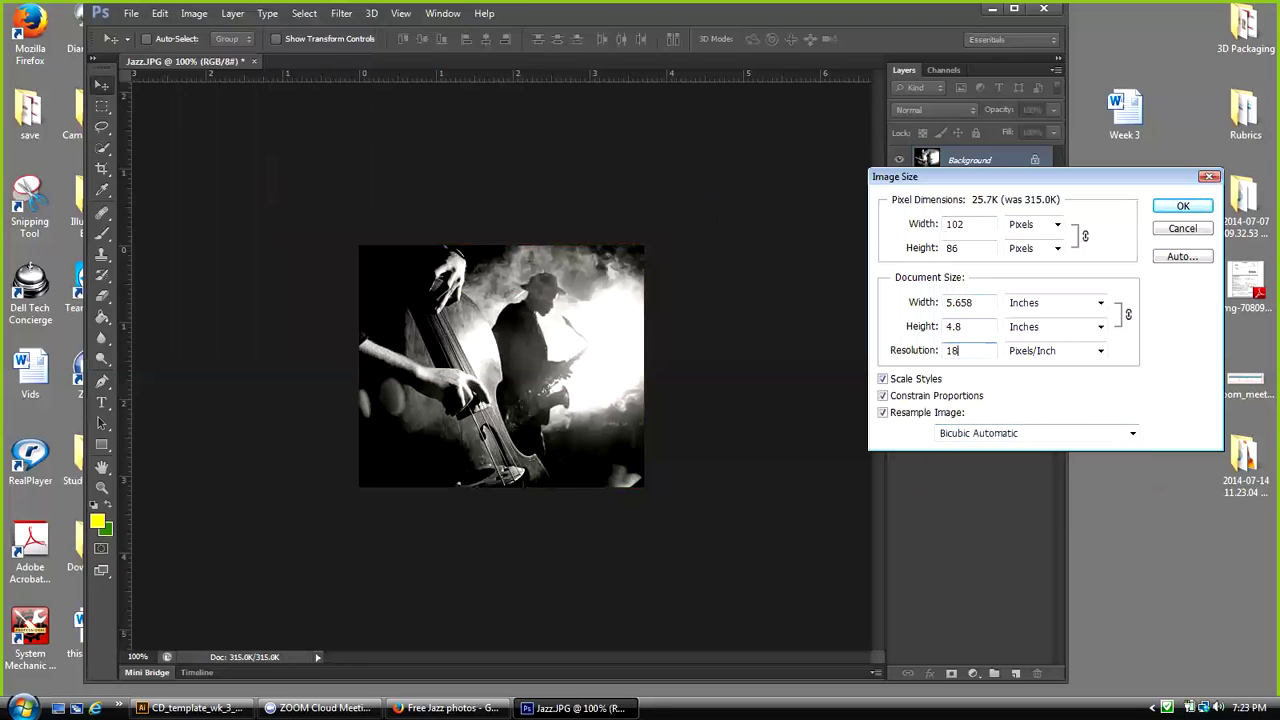
pyautogui.click(1100, 350)
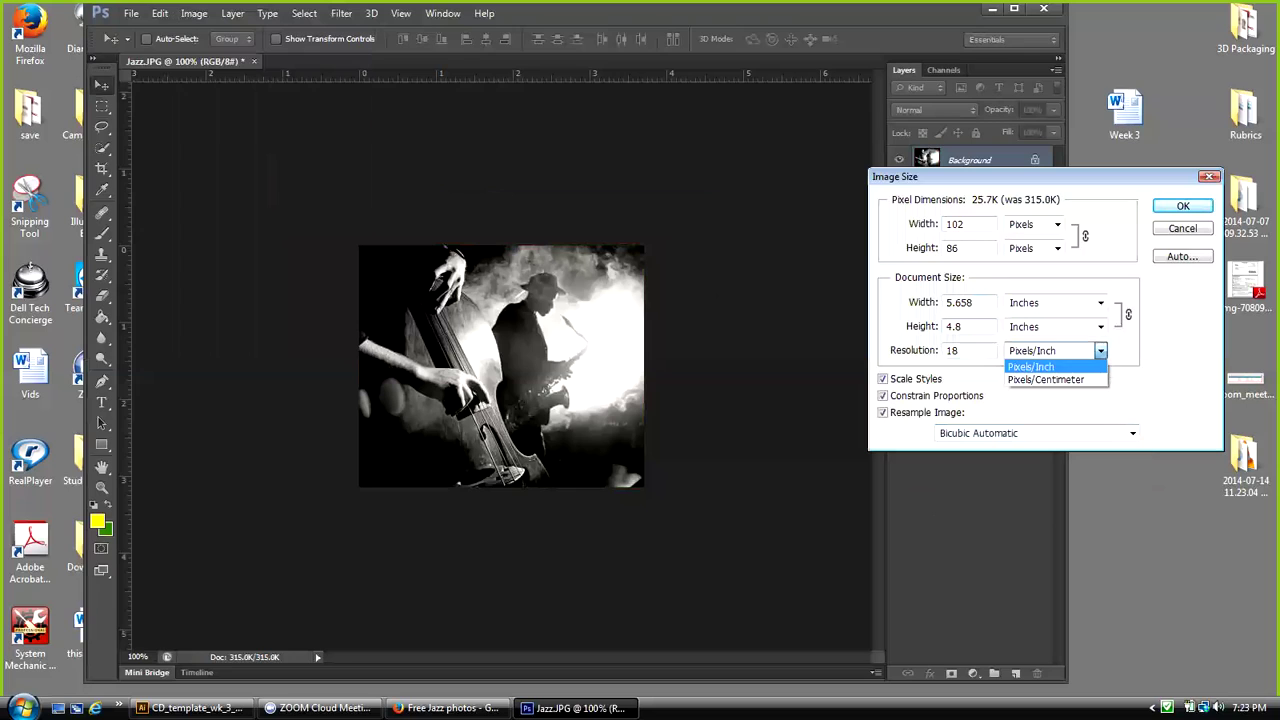
pyautogui.click(1056, 366)
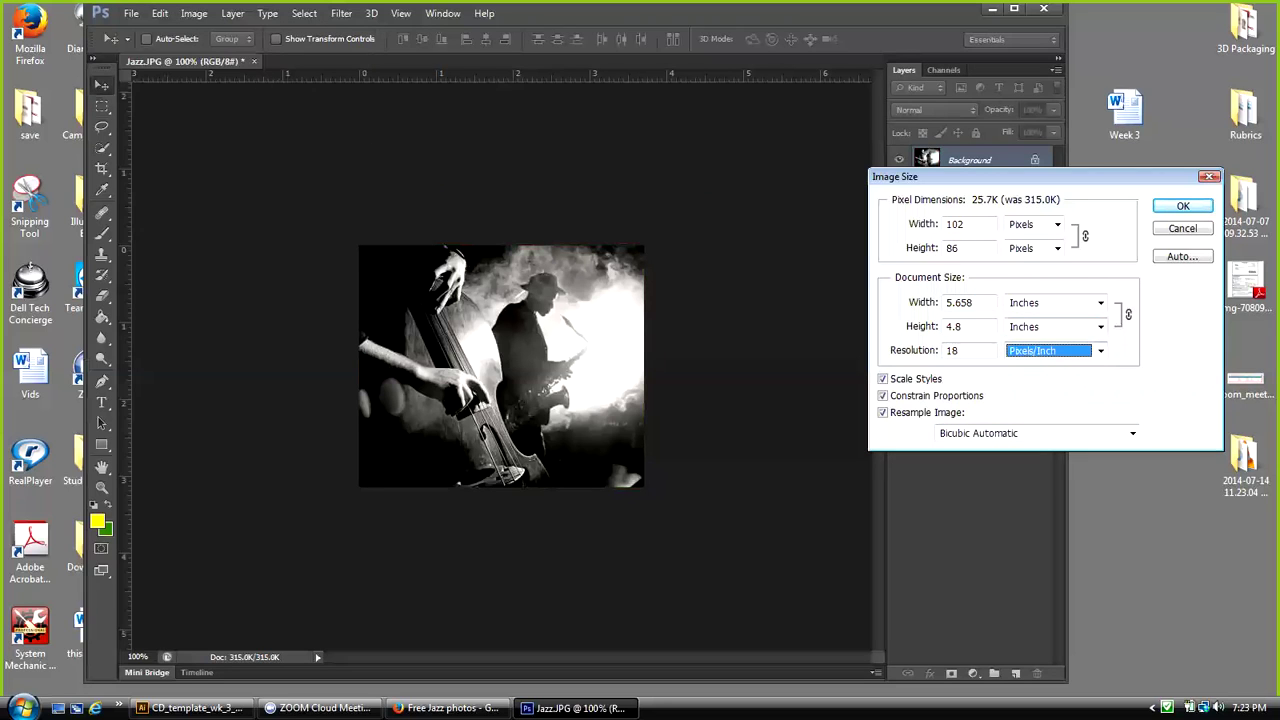
pyautogui.click(962, 351)
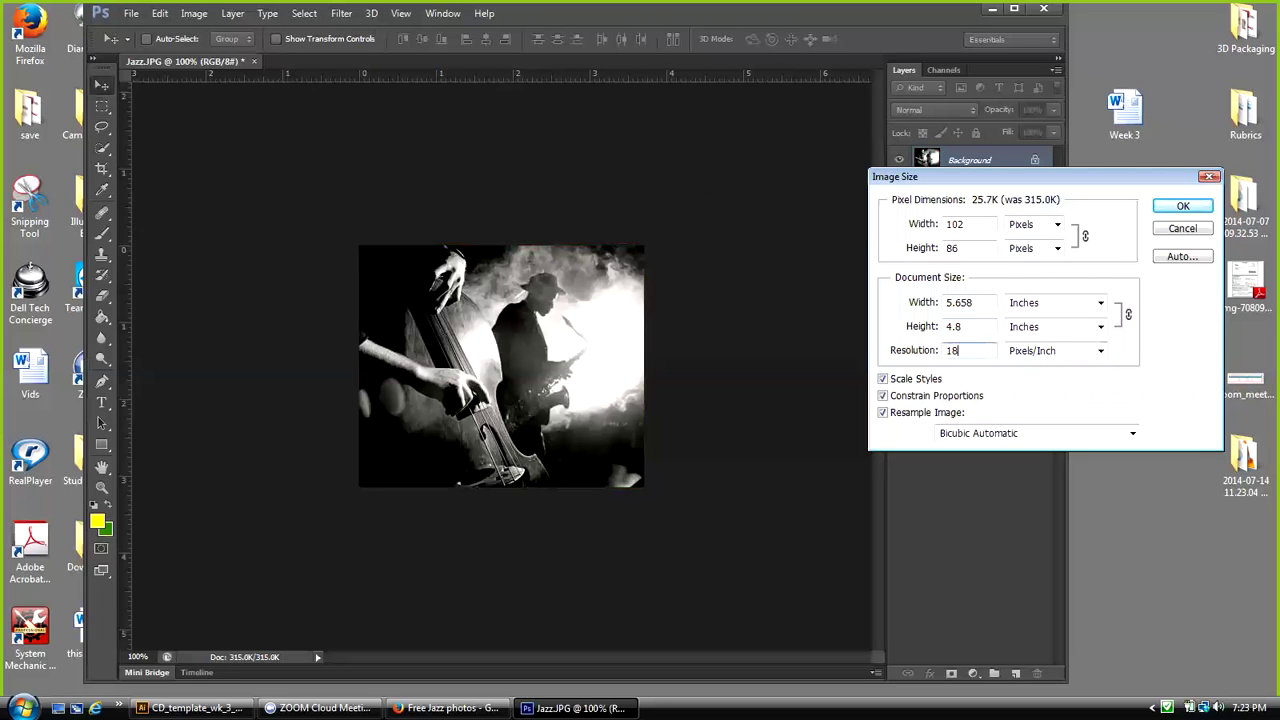
pyautogui.write('0')
# Step: Choose Bicubic Smoother (best for enlargement) as the resampling method and apply the new image size
pyautogui.click(1132, 433)
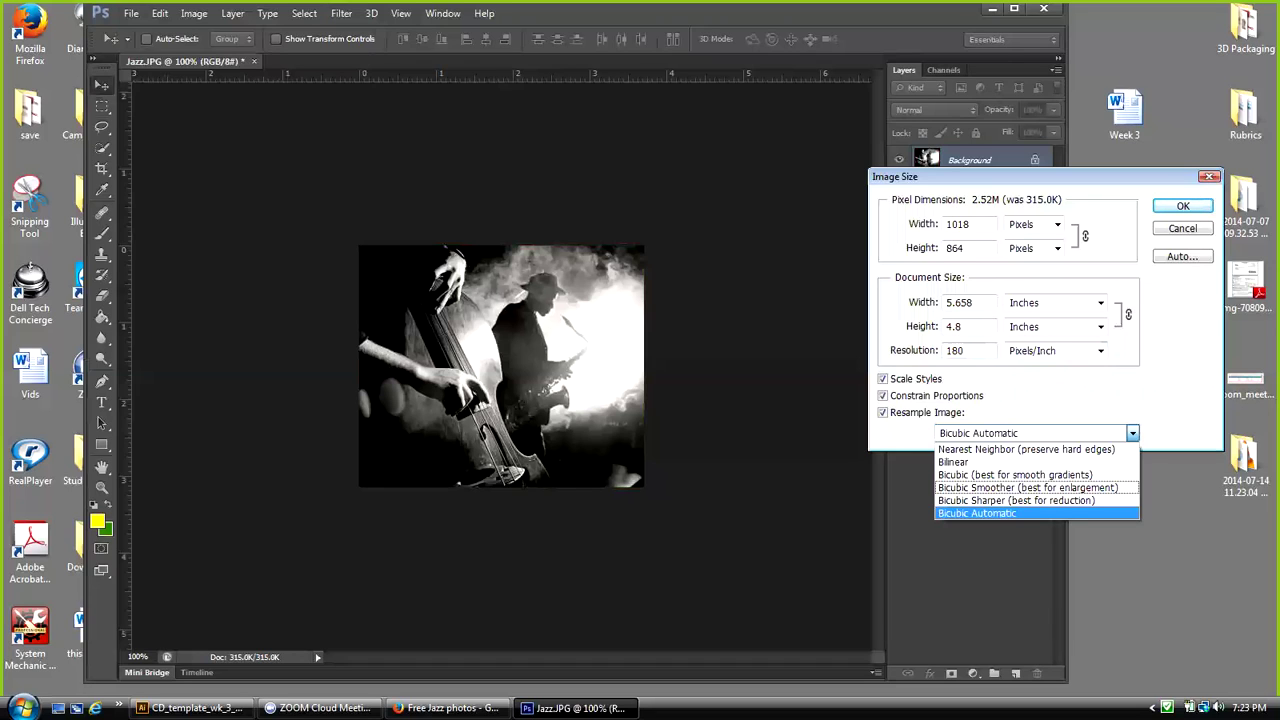
pyautogui.click(1028, 488)
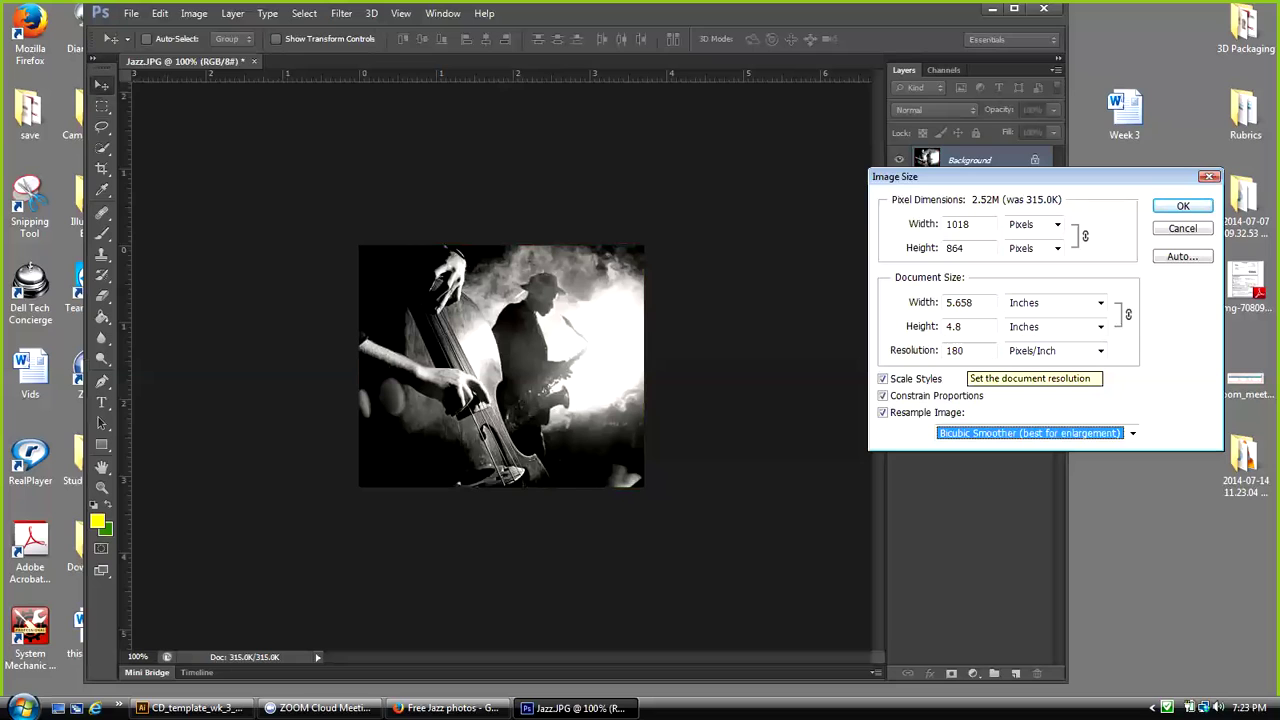
pyautogui.press('Return')
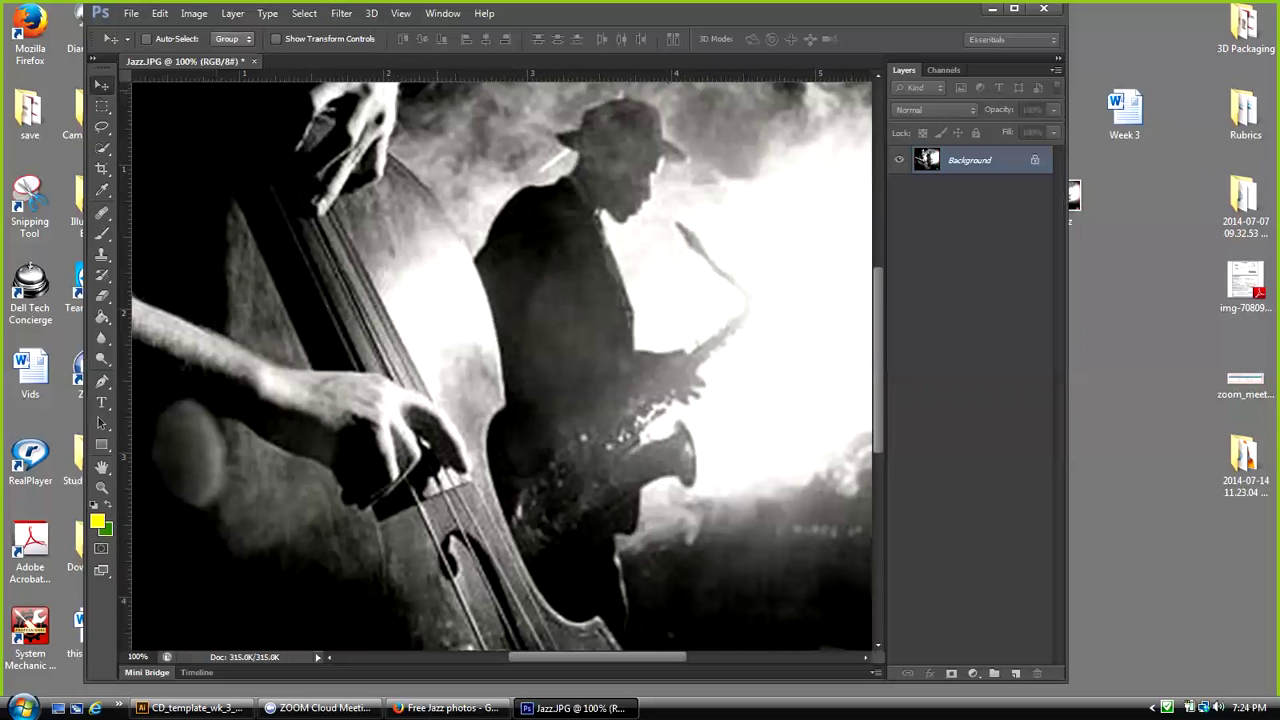
# Step: View the enlarged photo at actual pixels, fit it on screen and zoom out one level to inspect the whole image
pyautogui.click(400, 13)
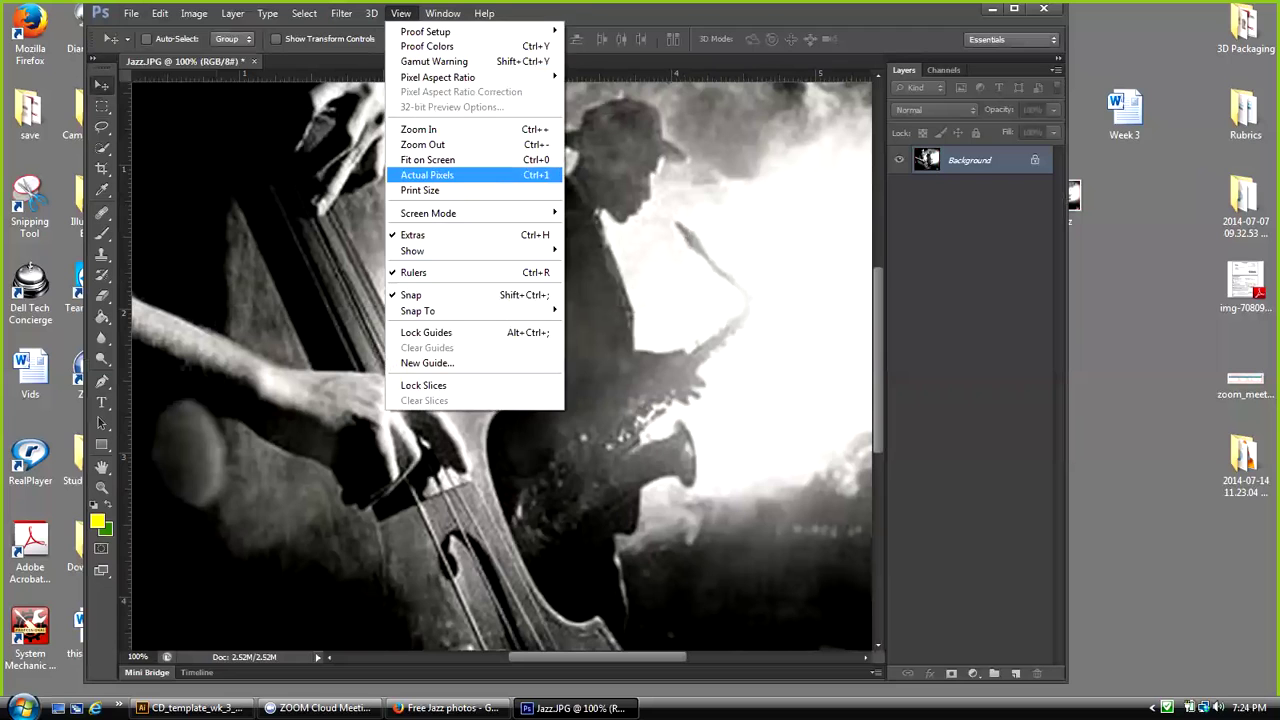
pyautogui.click(427, 175)
pyautogui.click(400, 13)
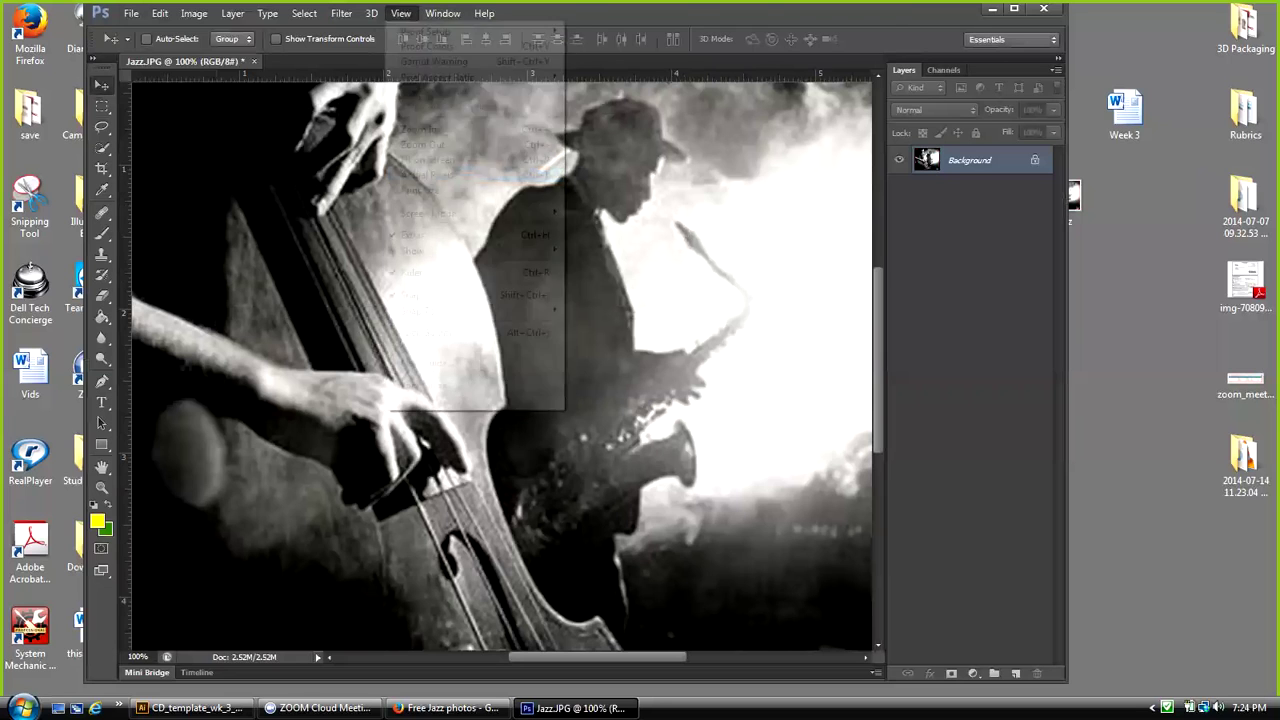
pyautogui.press('Return')
pyautogui.hotkey('alt', 'v')
pyautogui.press('Down')
pyautogui.press('Down')
pyautogui.press('Down')
pyautogui.press('Down')
pyautogui.press('Down')
pyautogui.press('Down')
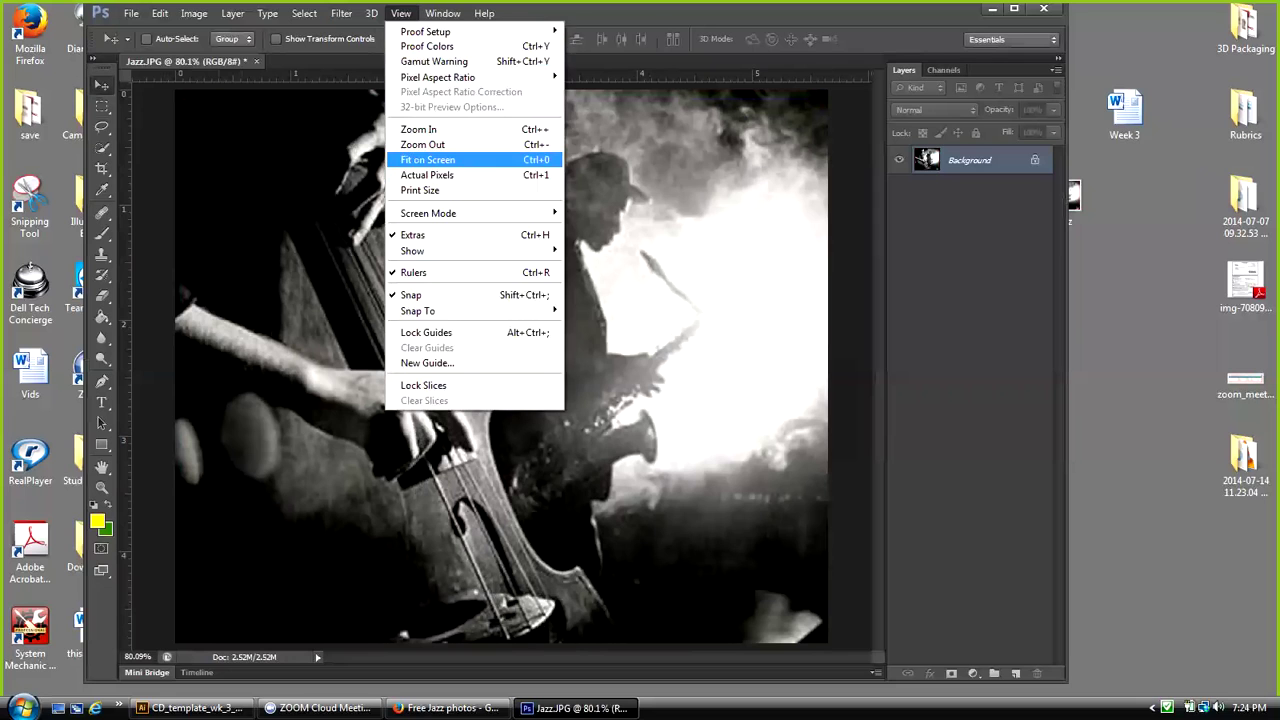
pyautogui.press('Up')
pyautogui.press('Return')
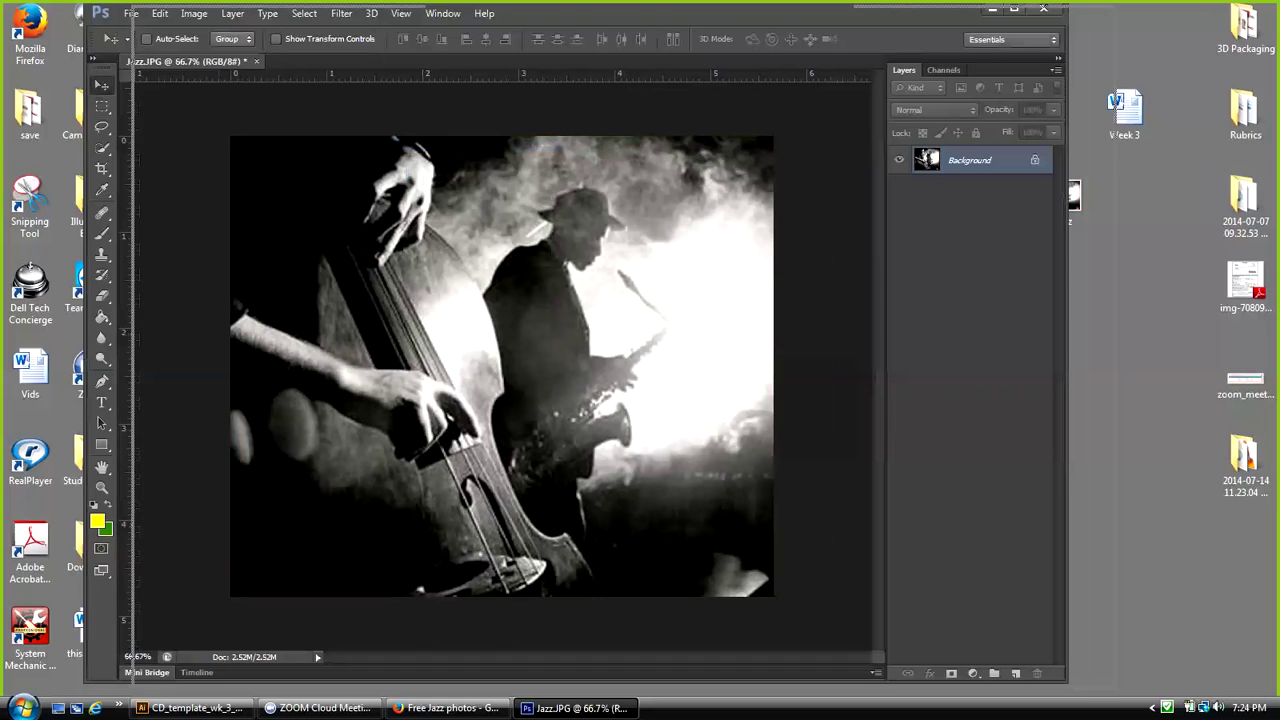
# Step: Save the enlarged photo over Jazz.JPG with JPEG quality 12 (Maximum) and the Baseline ("Standard") format
pyautogui.moveTo(560, 12); pyautogui.dragTo(608, 16)
pyautogui.click(179, 18)
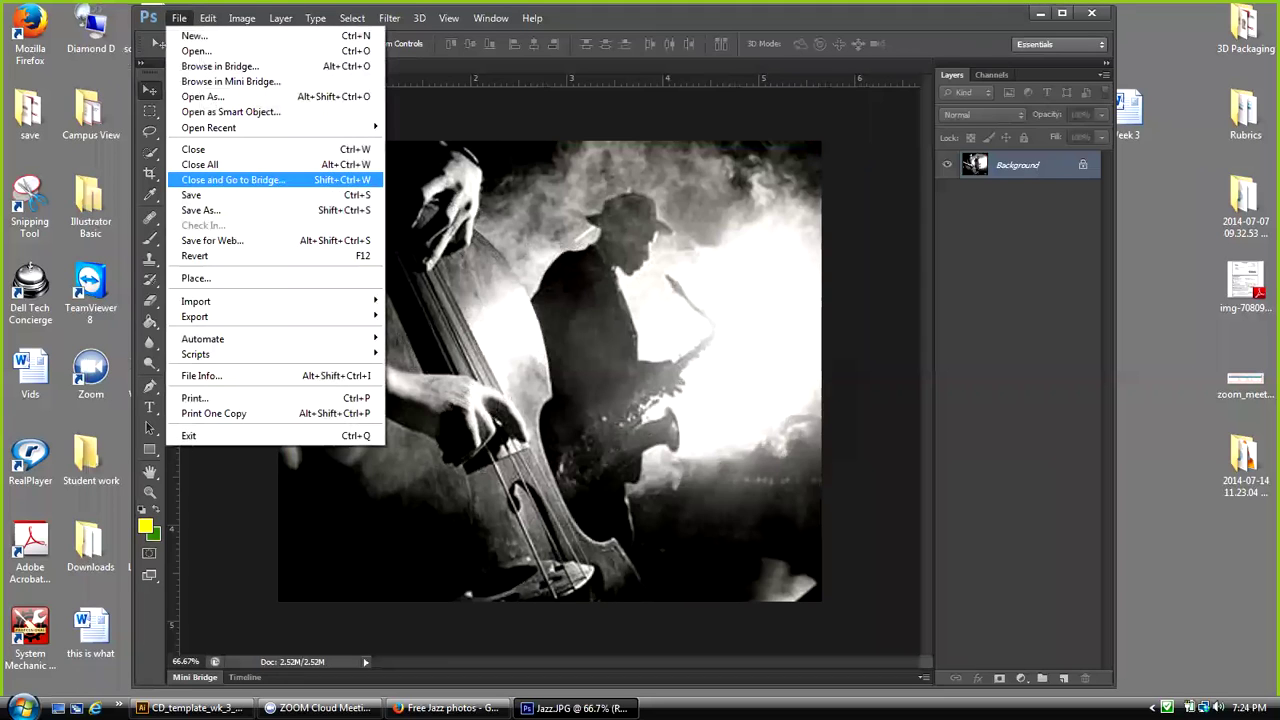
pyautogui.click(192, 195)
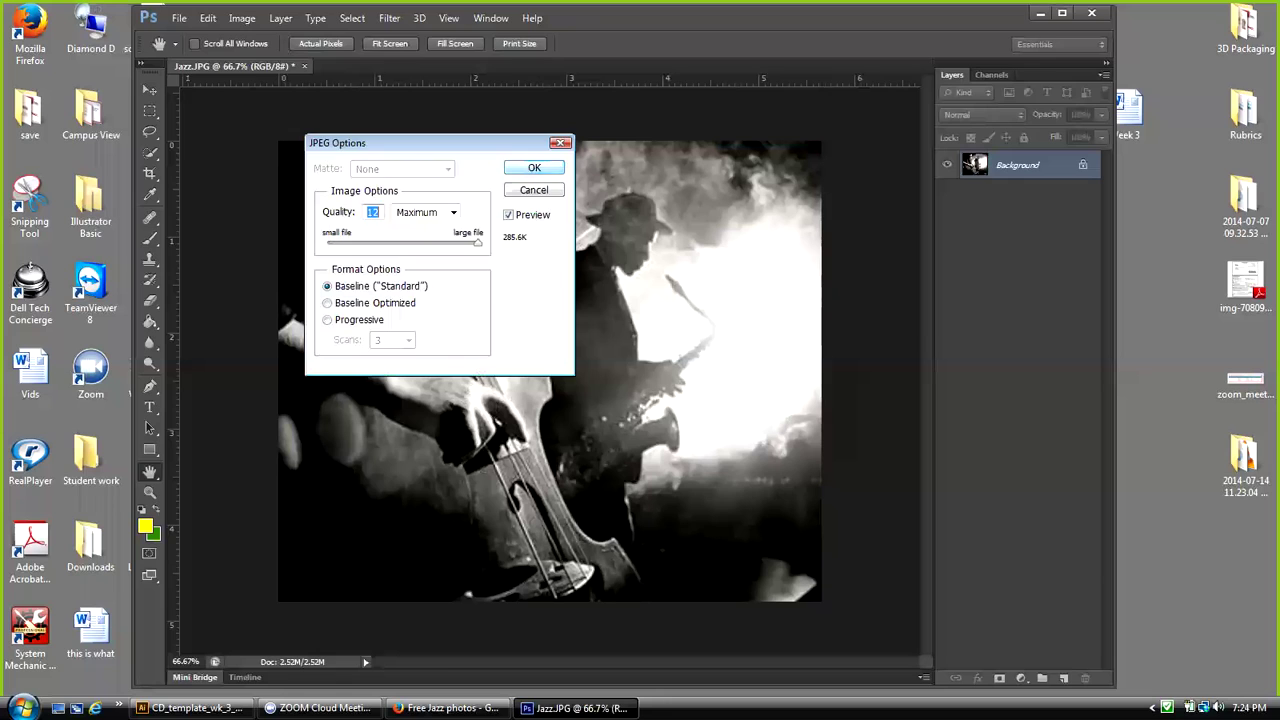
pyautogui.click(534, 168)
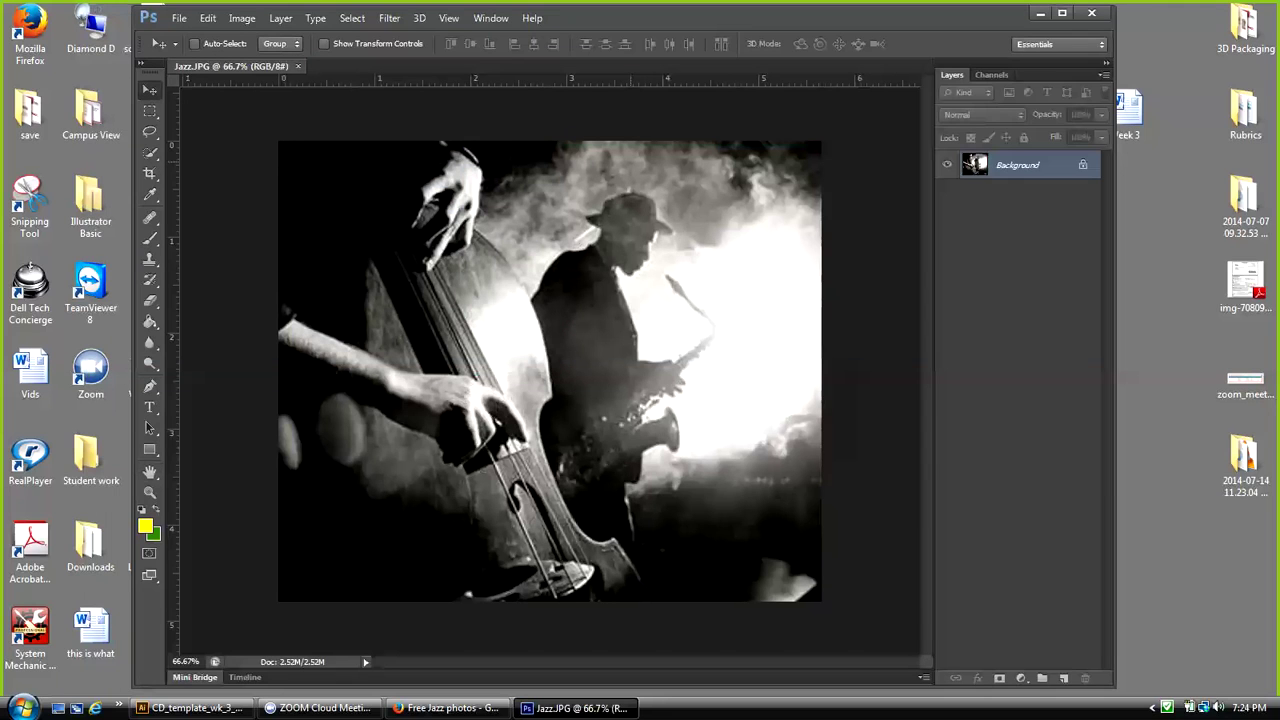
# Step: Close Photoshop and move the Jazz image file to the empty desktop spot just below the Week 3 document
pyautogui.click(1092, 13)
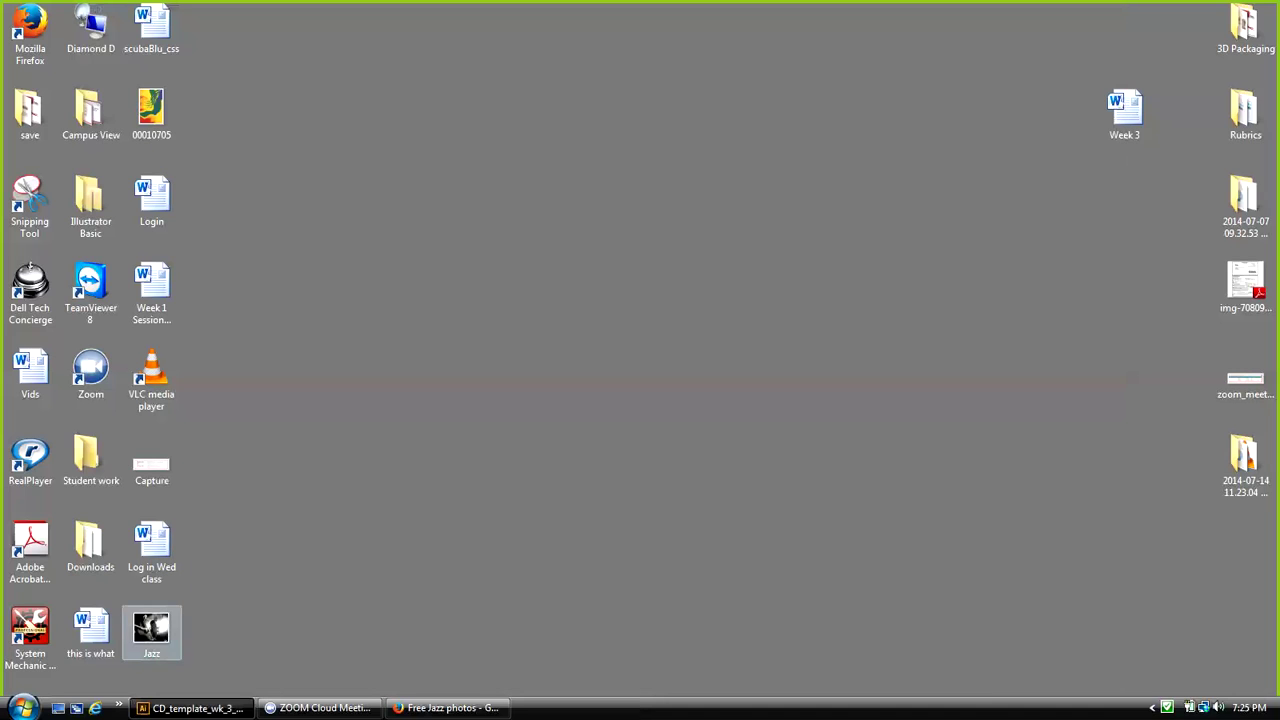
pyautogui.moveTo(151, 628); pyautogui.dragTo(1136, 229)
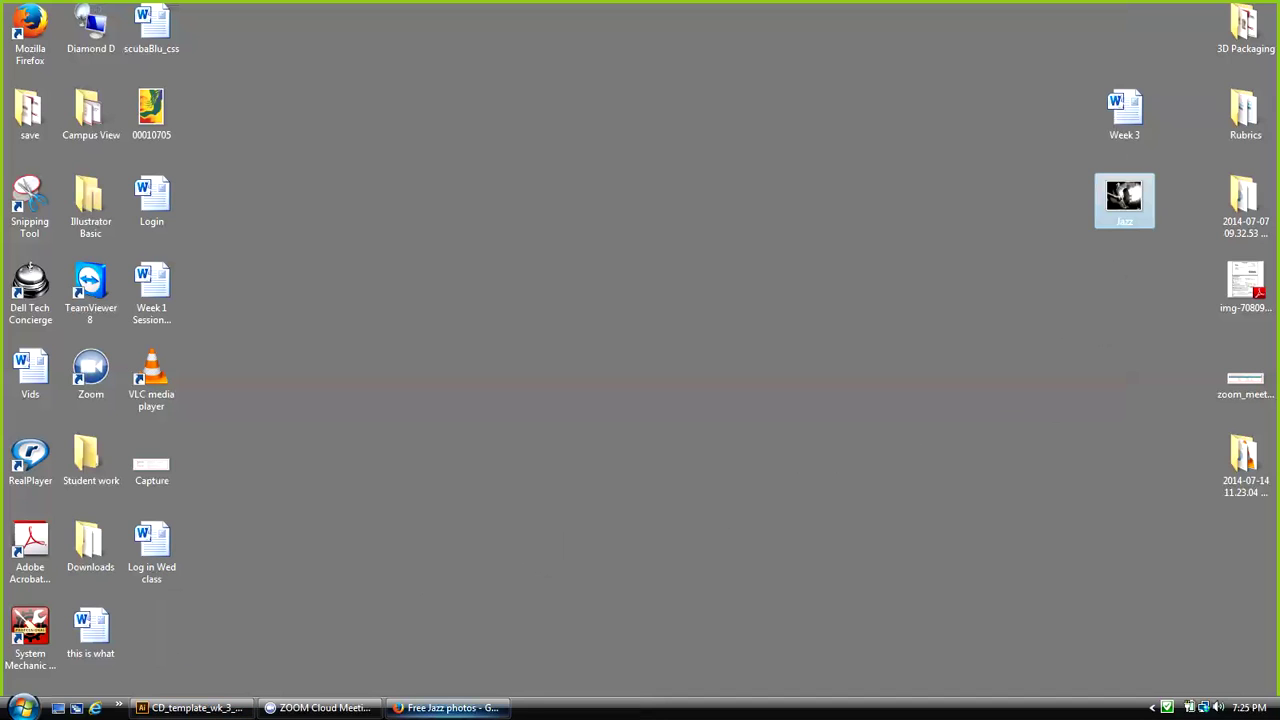
# Step: Switch to Firefox and browse the Free Jazz photos image results for pictures suited to the CD booklet
pyautogui.click(434, 708)
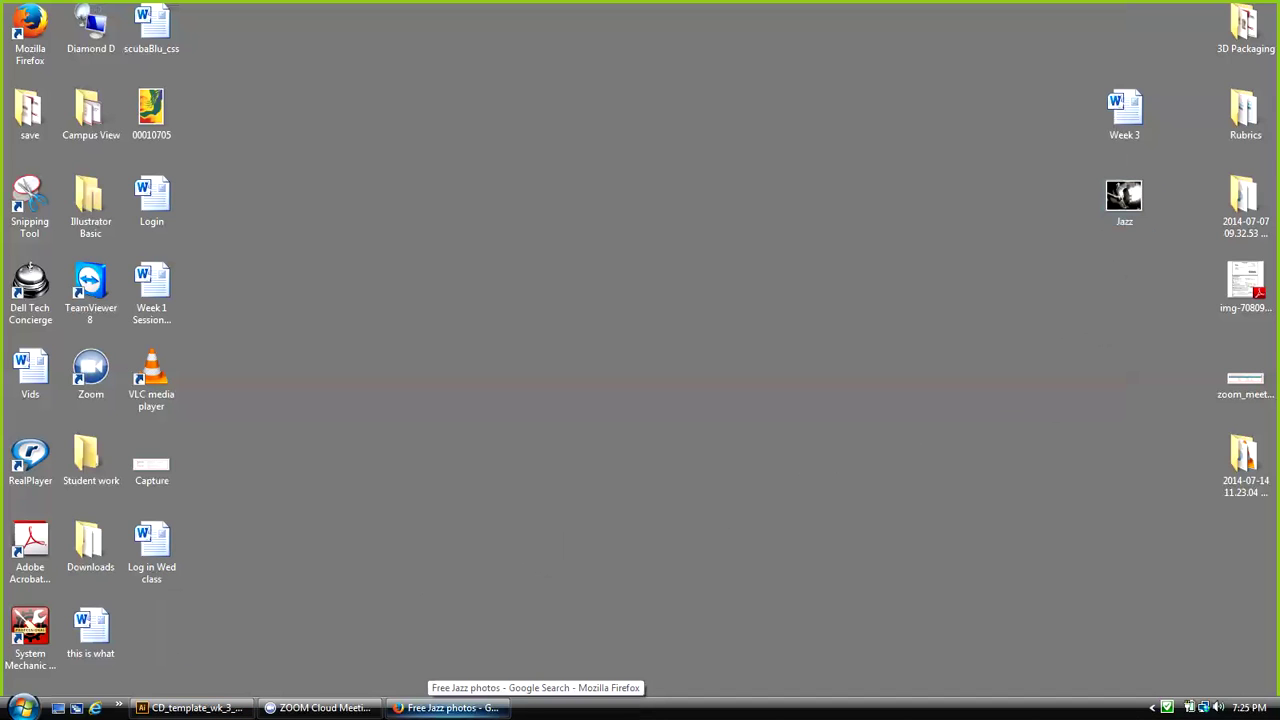
pyautogui.click(450, 707)
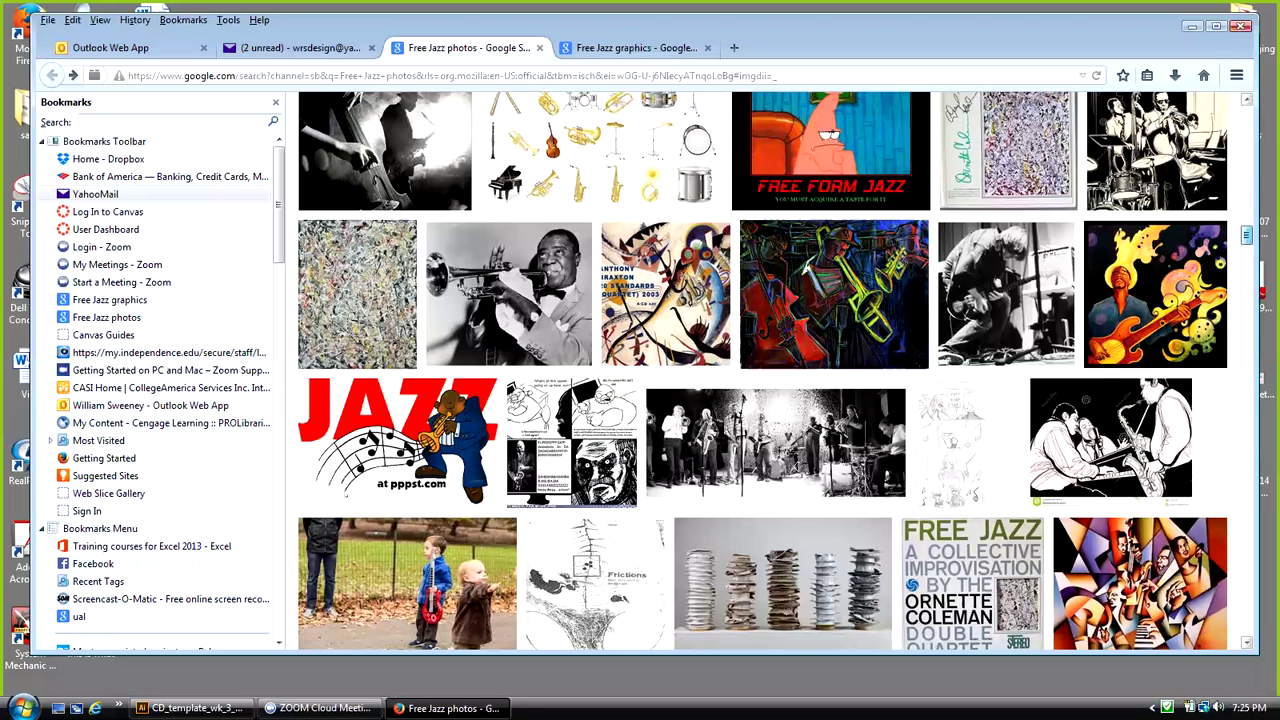
pyautogui.scroll(3, 1155, 300)
pyautogui.scroll(1, 1120, 220)
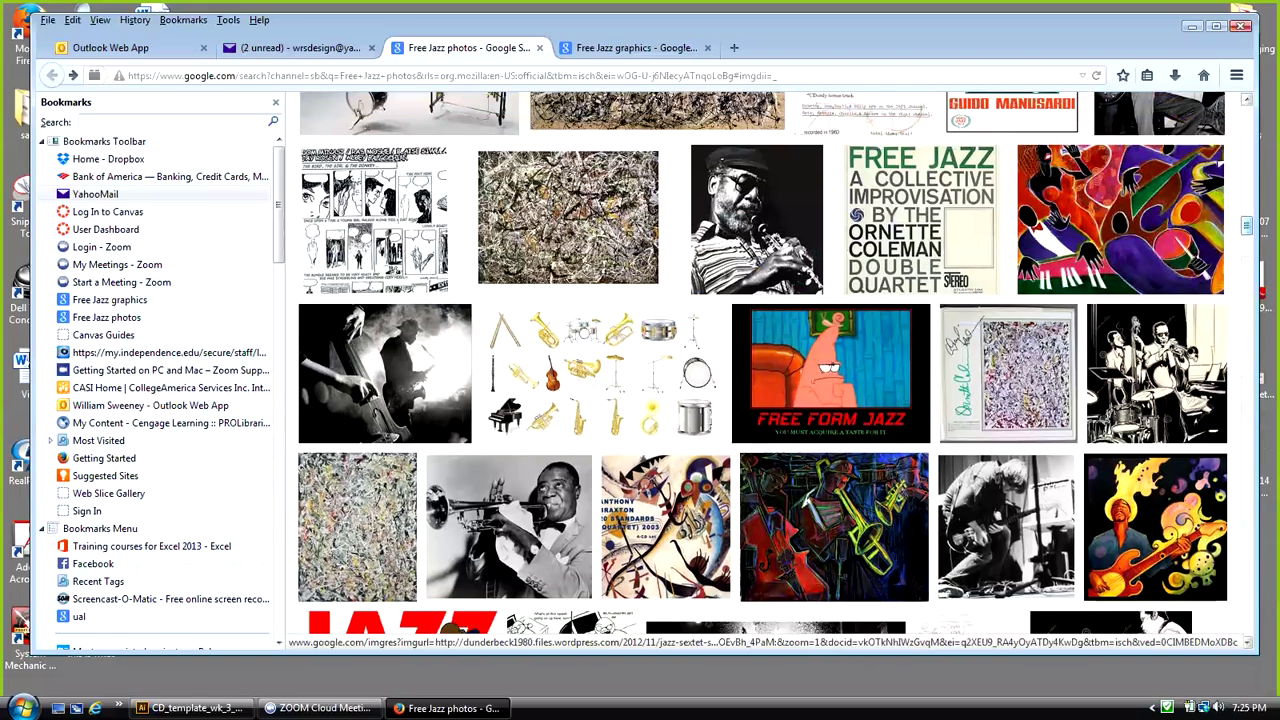
pyautogui.scroll(1, 1120, 220)
pyautogui.scroll(3, 1120, 220)
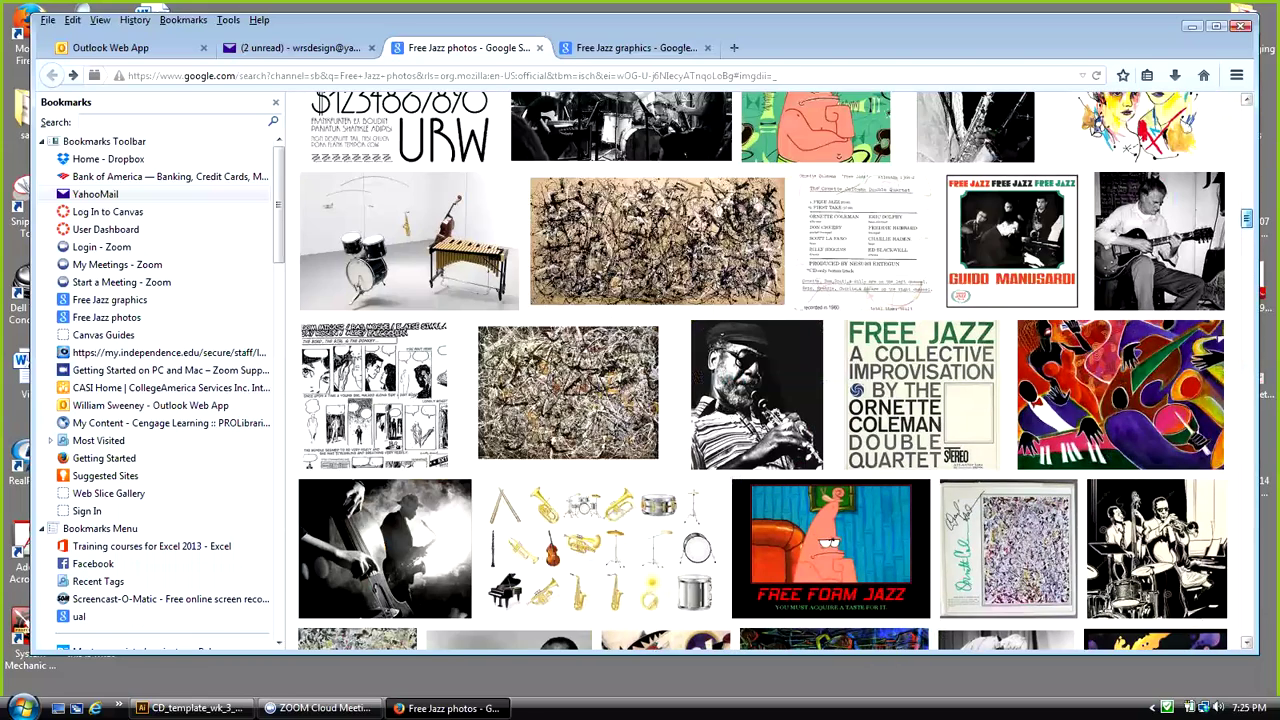
pyautogui.scroll(5, 1120, 220)
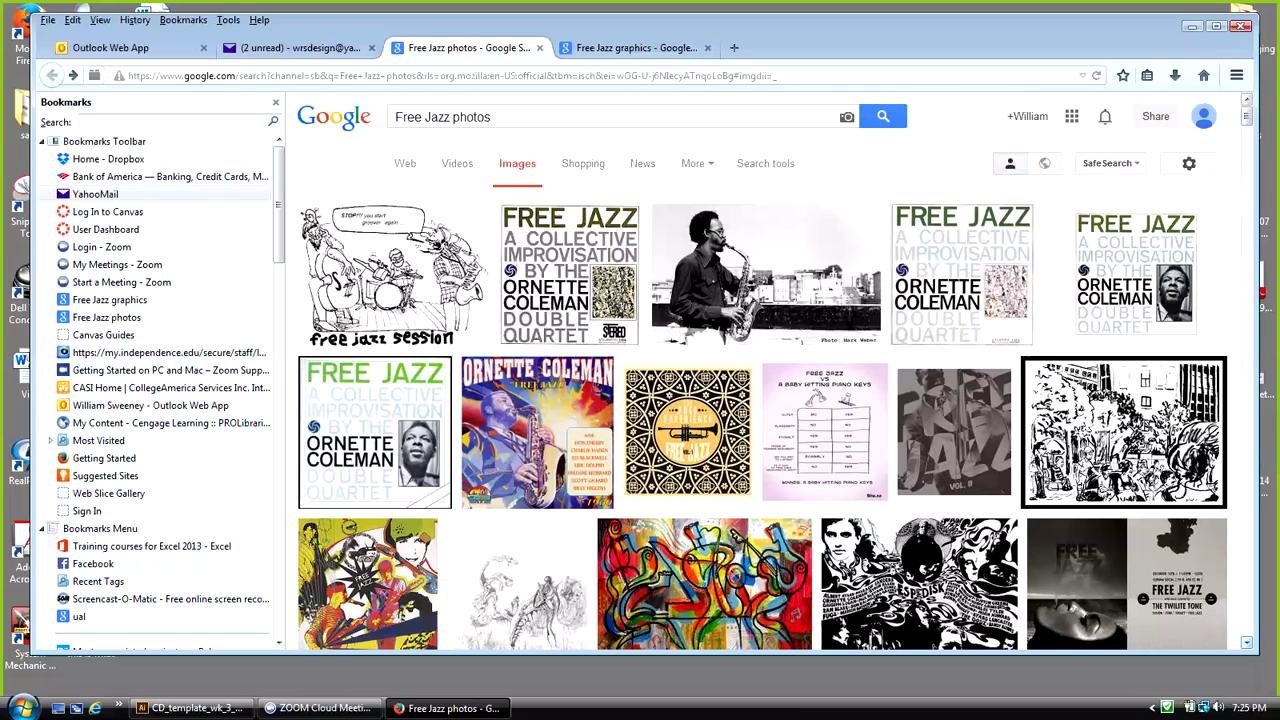
pyautogui.scroll(-1, 775, 376)
pyautogui.scroll(-3, 761, 371)
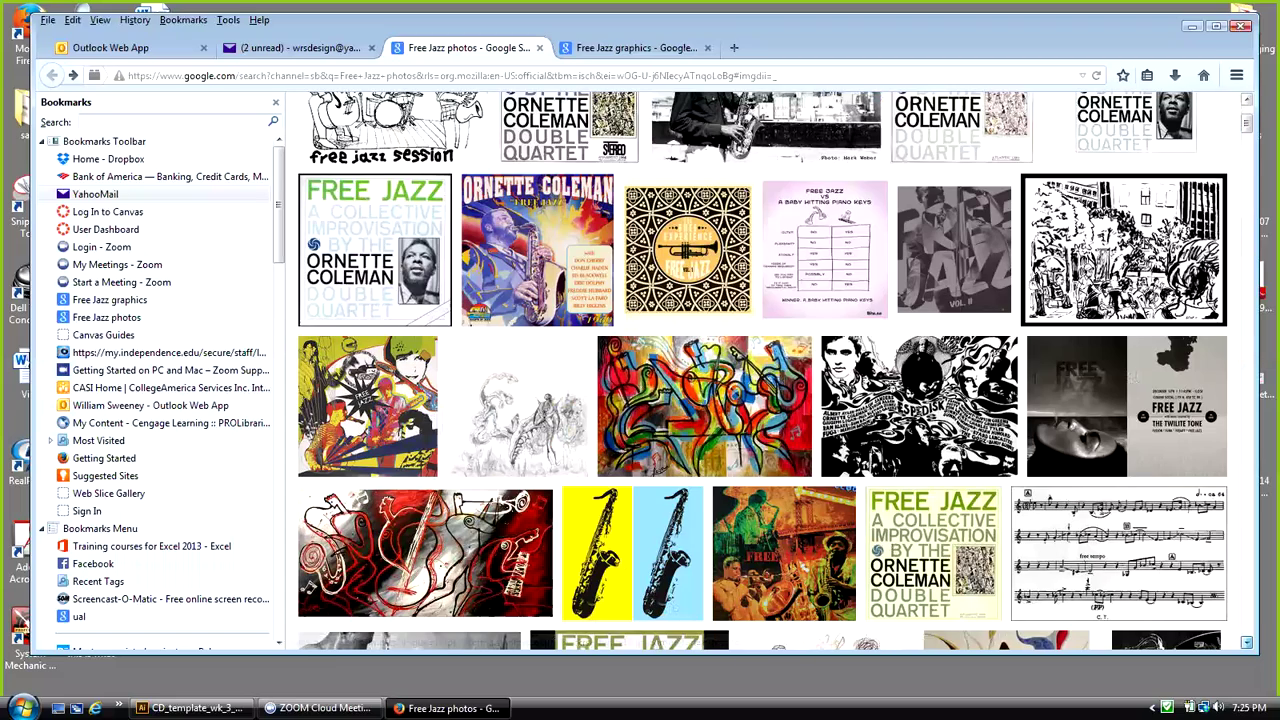
pyautogui.scroll(-8, 761, 371)
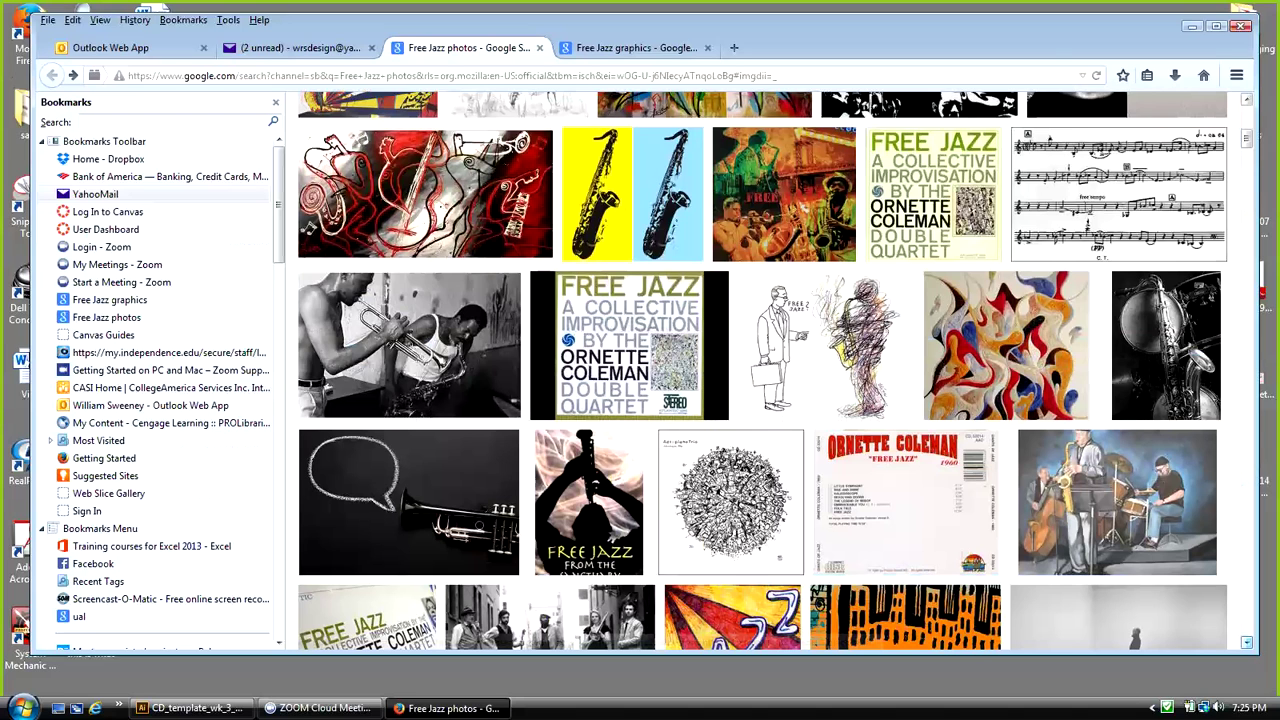
pyautogui.scroll(-1, 761, 371)
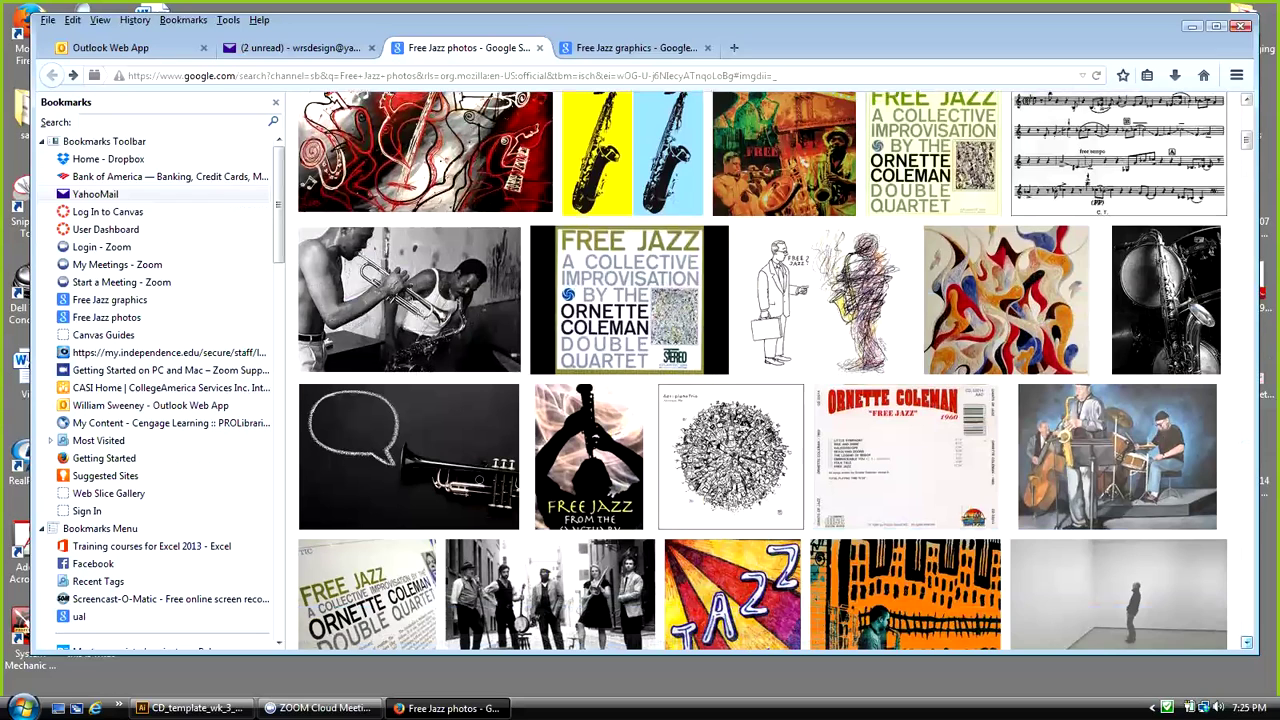
pyautogui.scroll(-2, 761, 371)
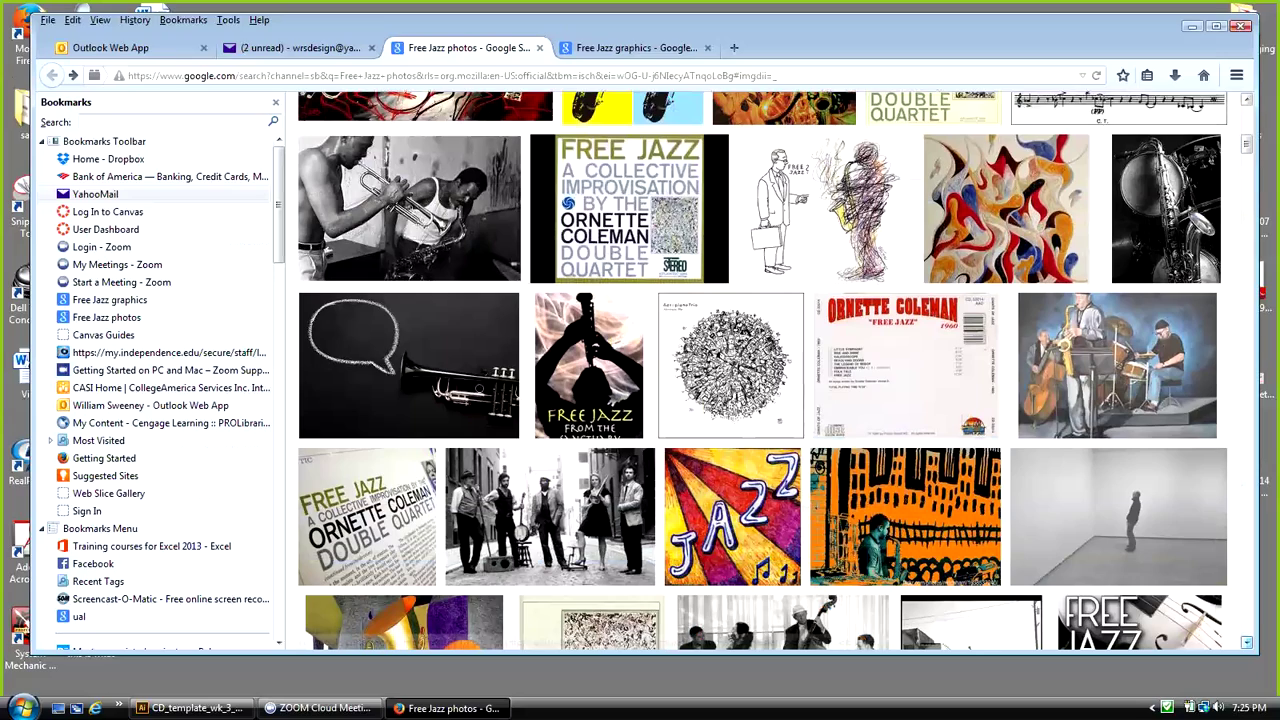
pyautogui.scroll(-5, 761, 371)
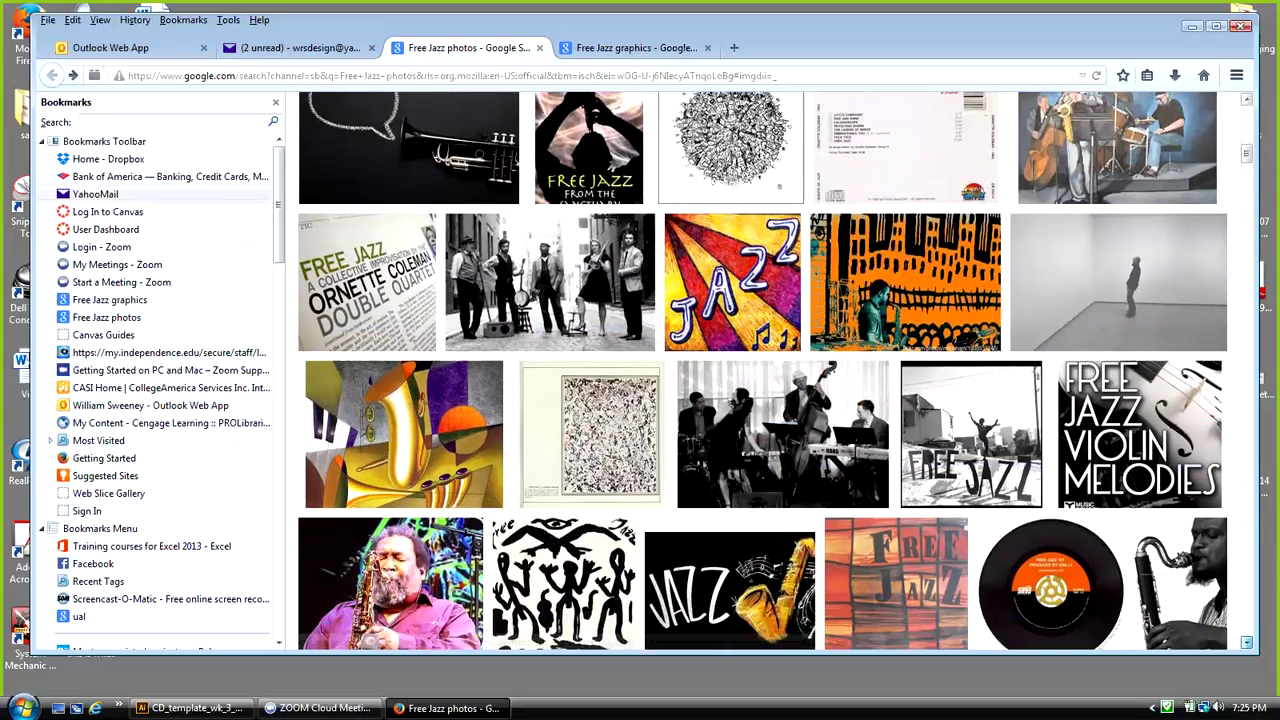
pyautogui.scroll(-6, 761, 371)
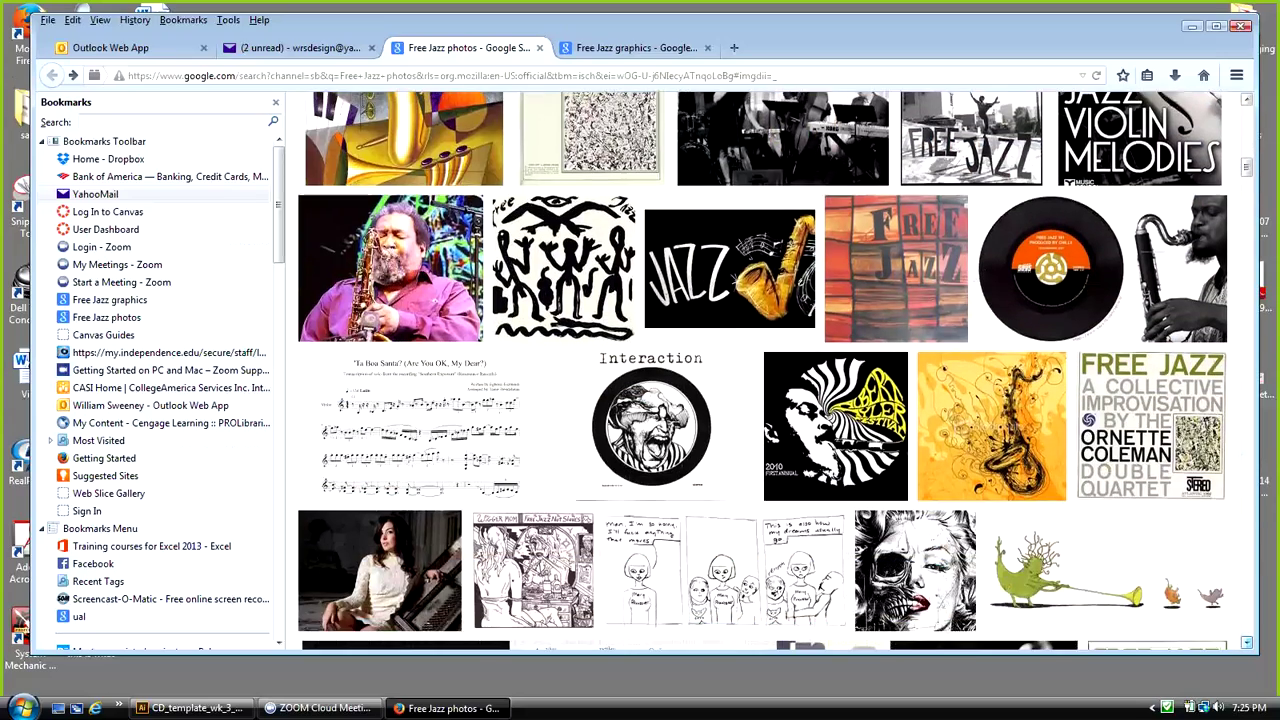
pyautogui.scroll(-5, 761, 371)
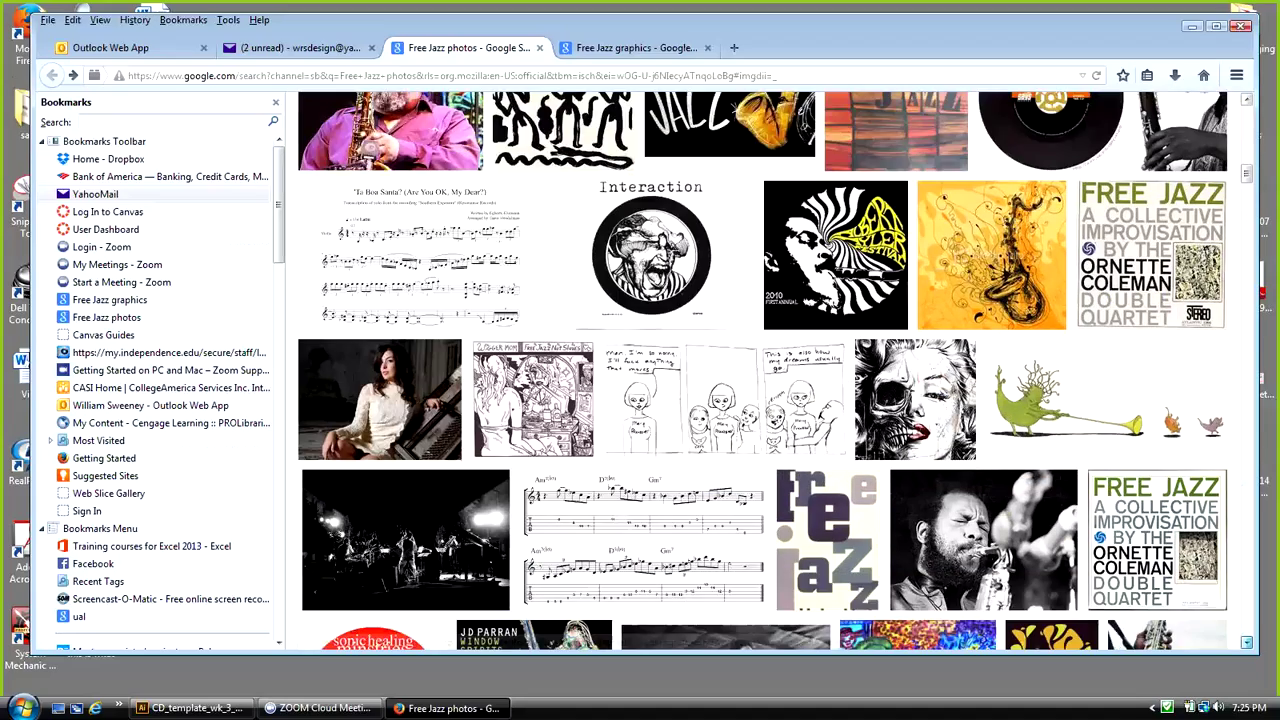
pyautogui.scroll(-1, 761, 371)
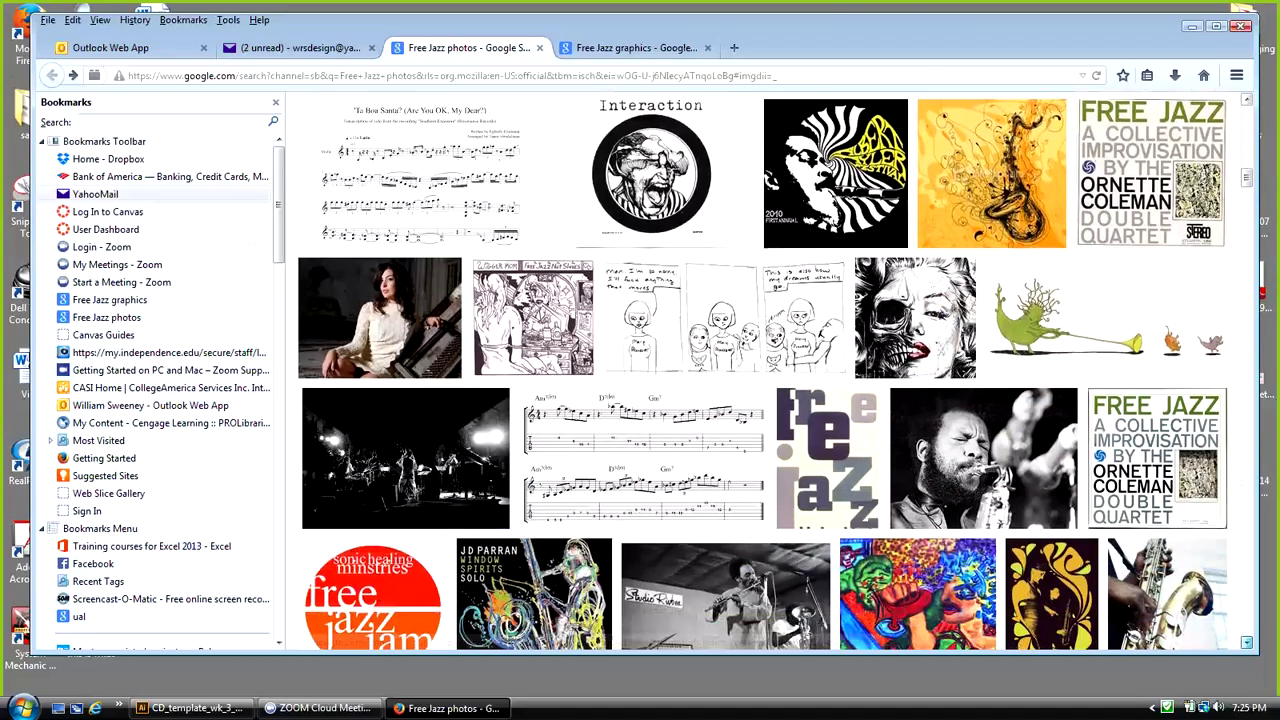
pyautogui.scroll(-9, 761, 371)
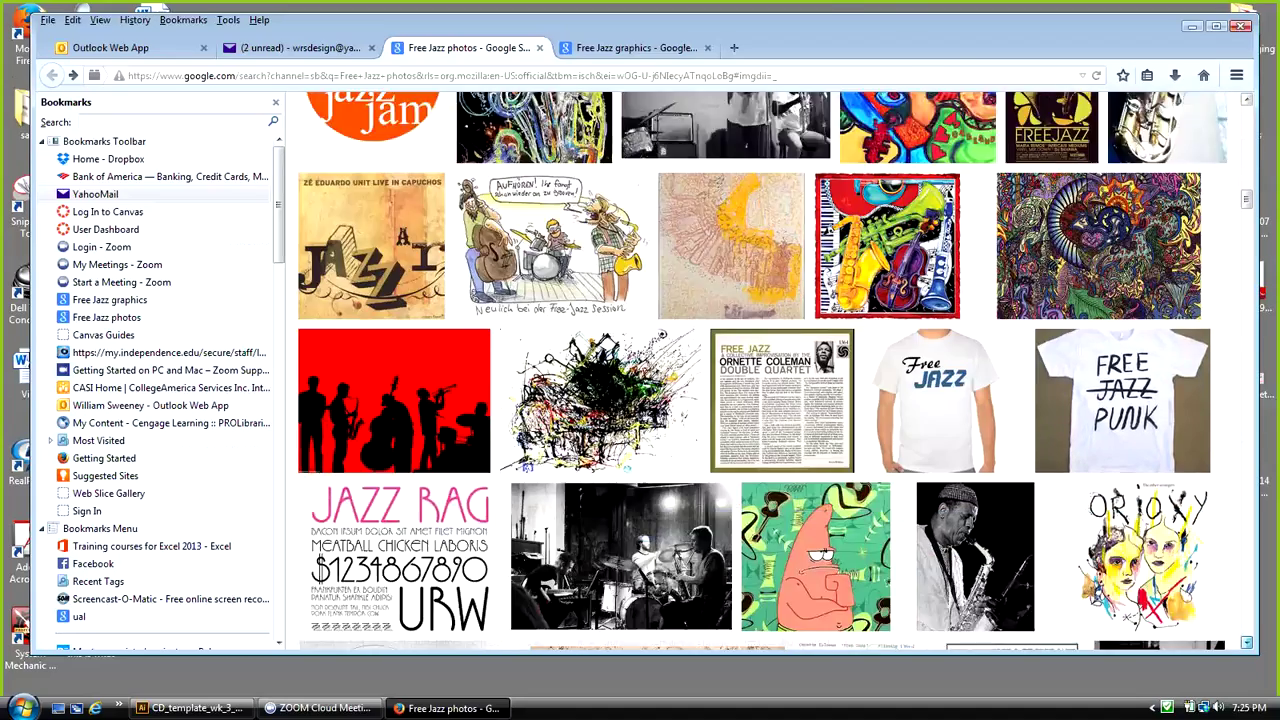
pyautogui.scroll(-4, 761, 371)
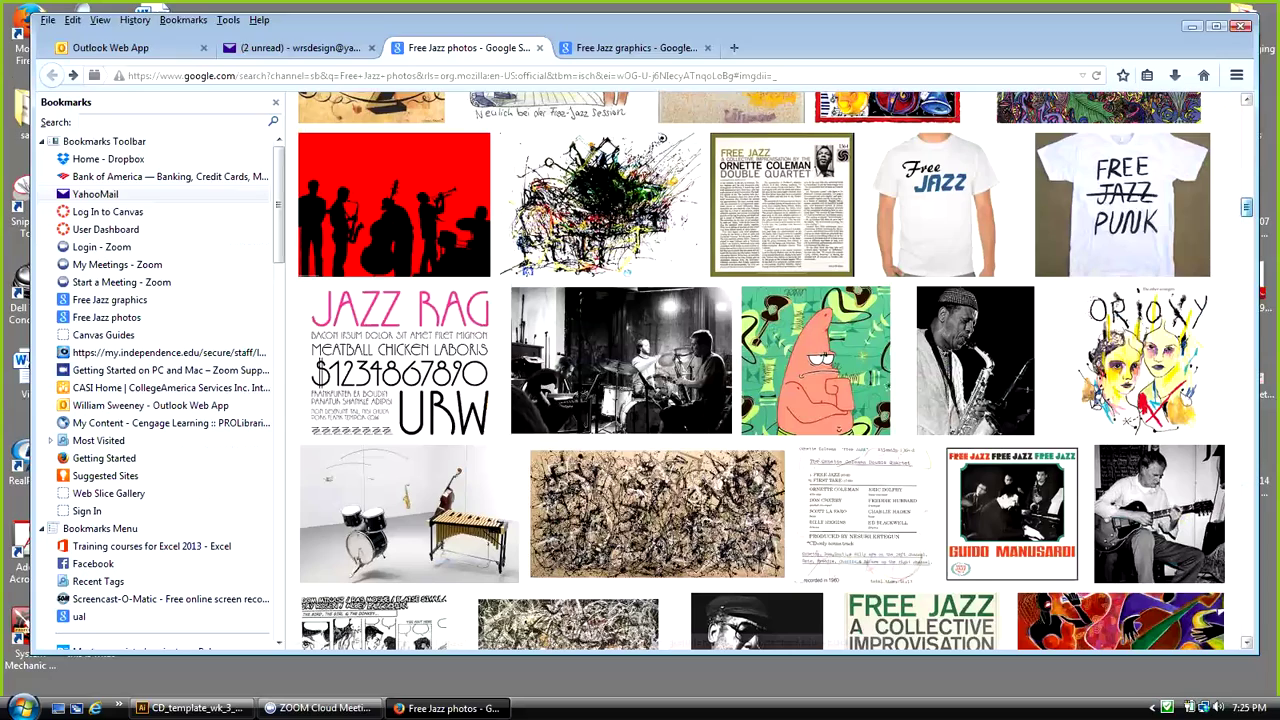
pyautogui.scroll(-8, 761, 371)
pyautogui.scroll(-5, 761, 371)
pyautogui.scroll(2, 761, 371)
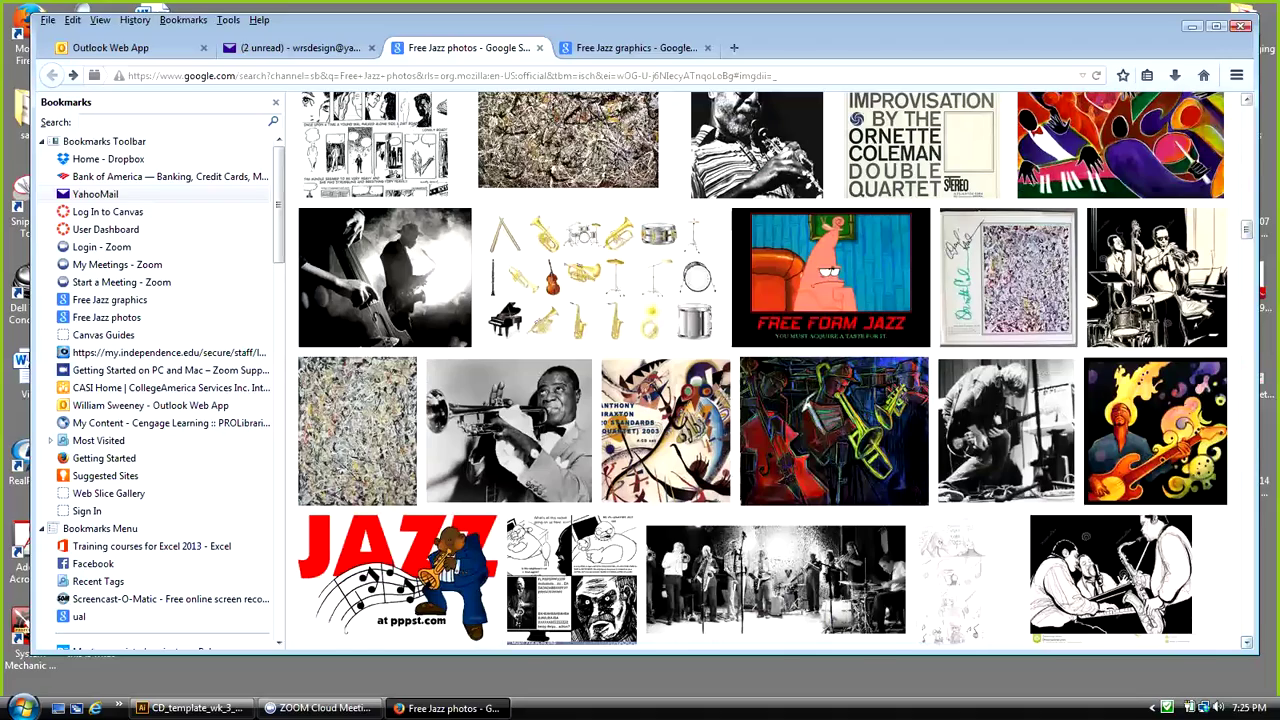
pyautogui.scroll(-6, 761, 371)
pyautogui.scroll(-9, 761, 371)
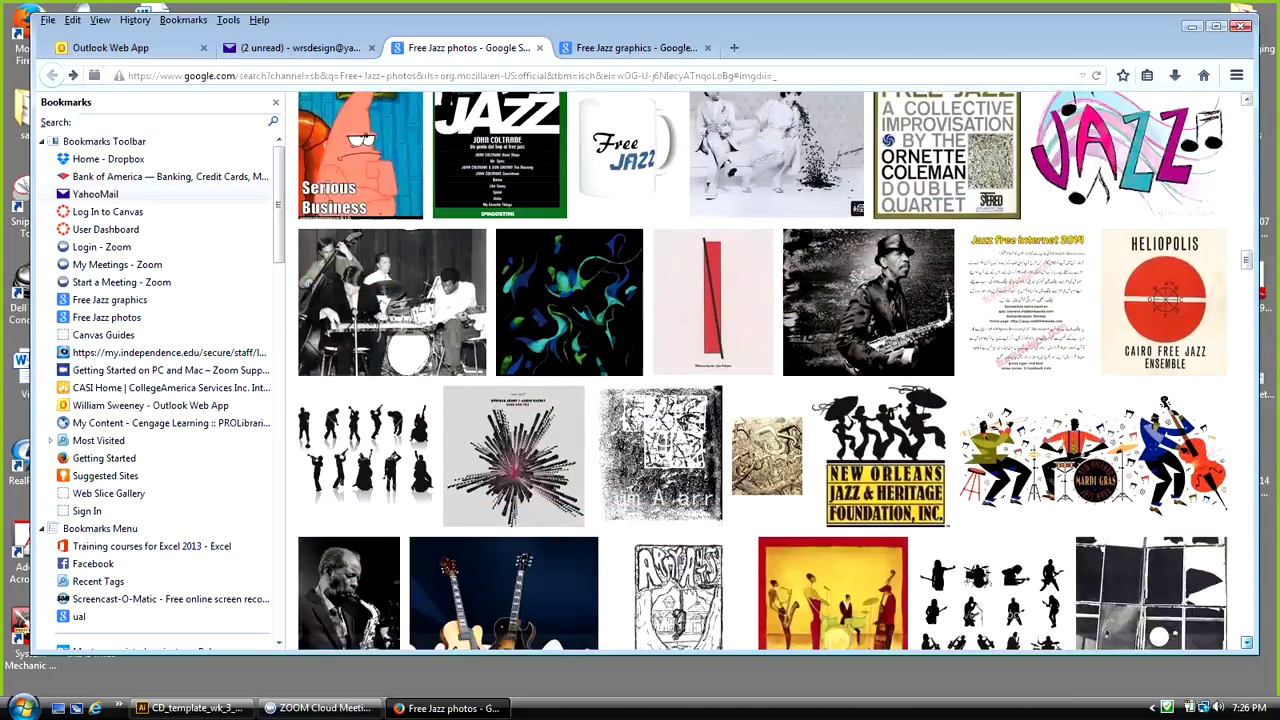
pyautogui.scroll(-1, 761, 371)
pyautogui.scroll(-7, 761, 371)
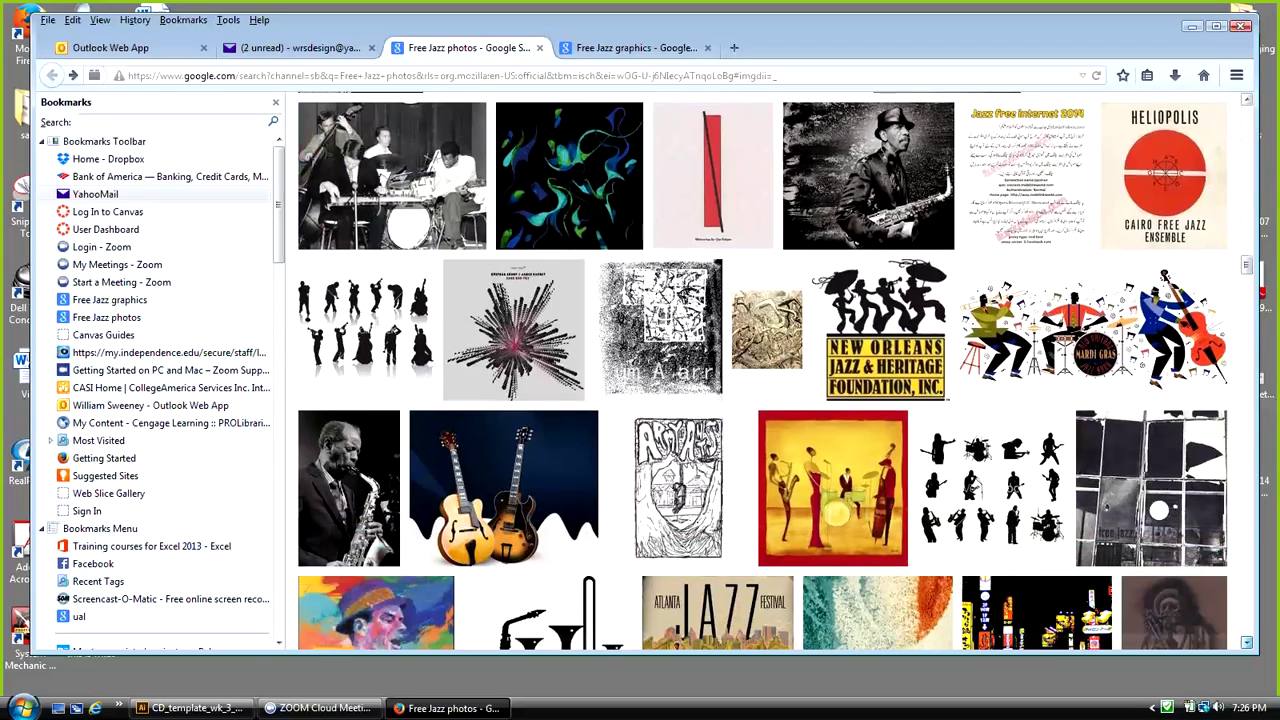
pyautogui.scroll(-4, 761, 371)
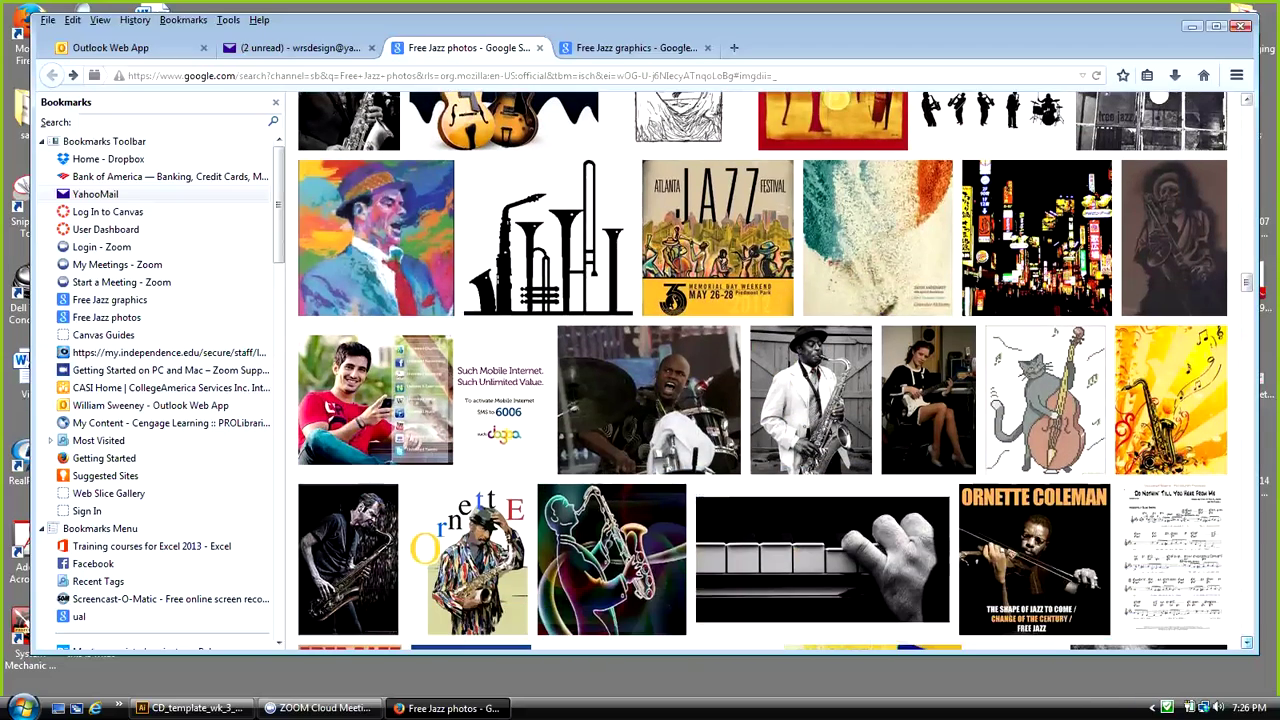
pyautogui.scroll(-5, 761, 371)
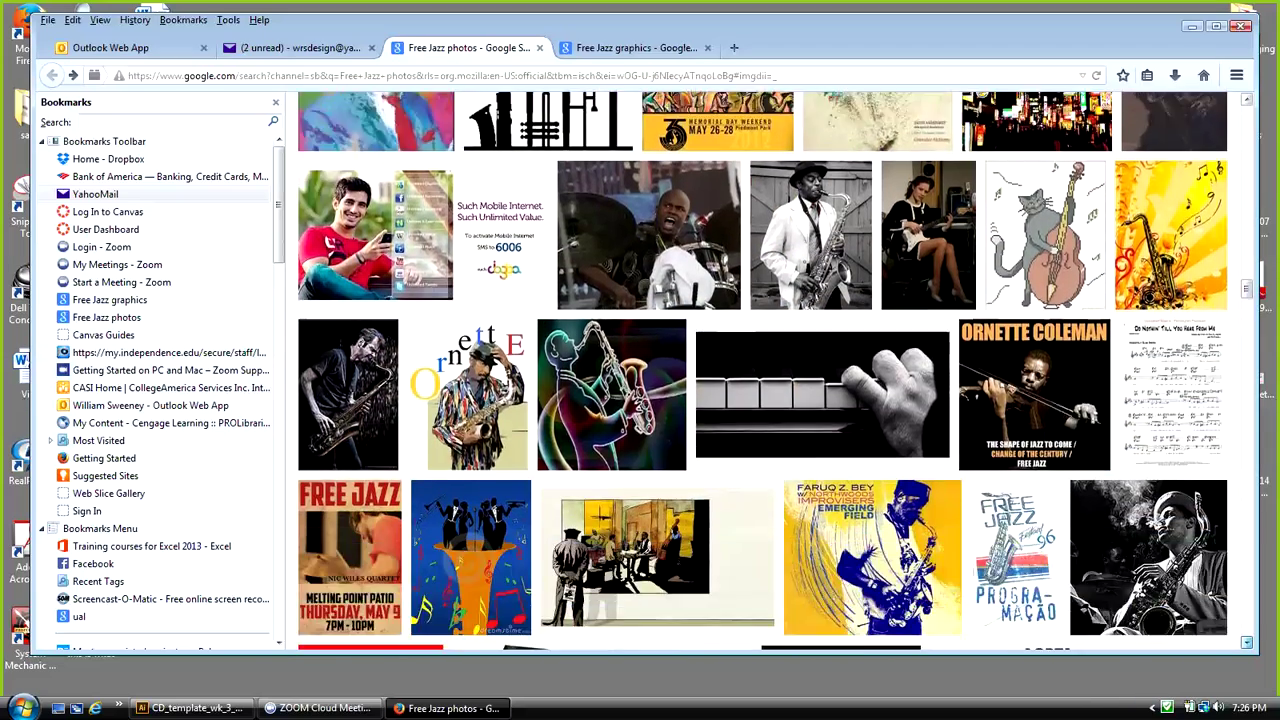
pyautogui.scroll(-2, 761, 371)
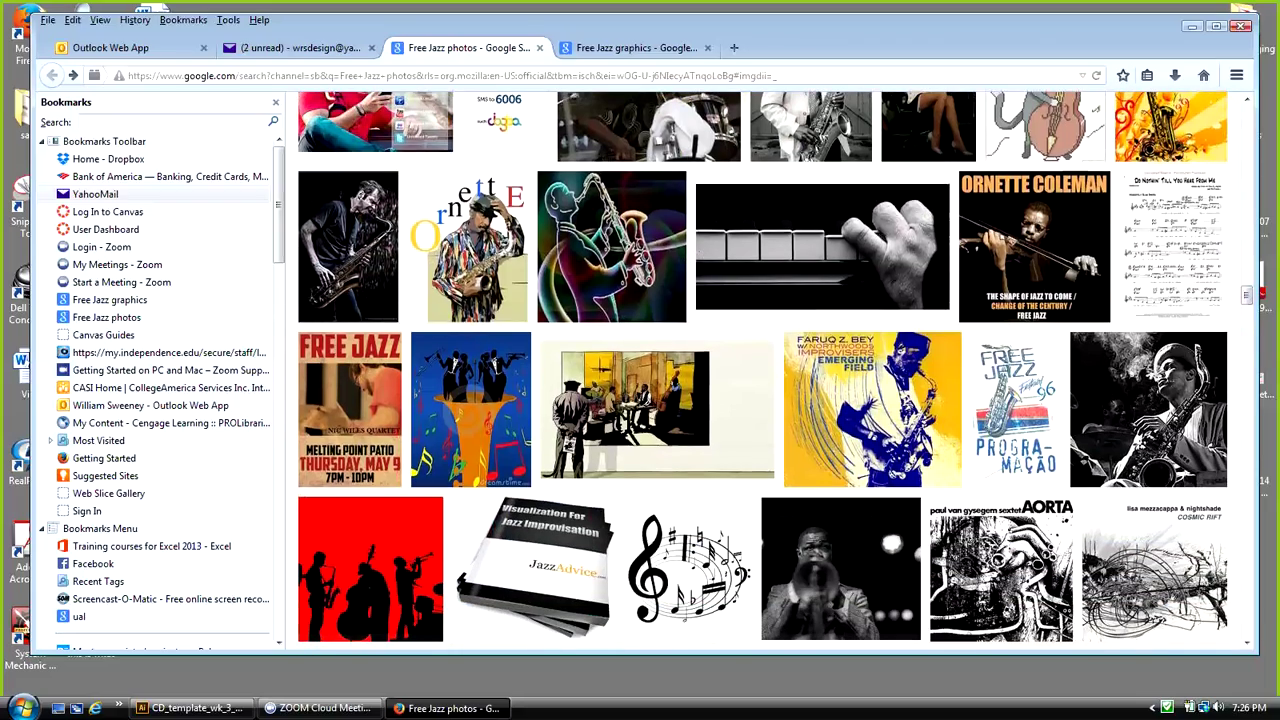
pyautogui.scroll(4, 761, 371)
pyautogui.moveTo(1246, 288); pyautogui.dragTo(1246, 118)
# Step: Look through the Free Jazz graphics image results for jazz illustrations, silhouettes and lettering
pyautogui.click(636, 48)
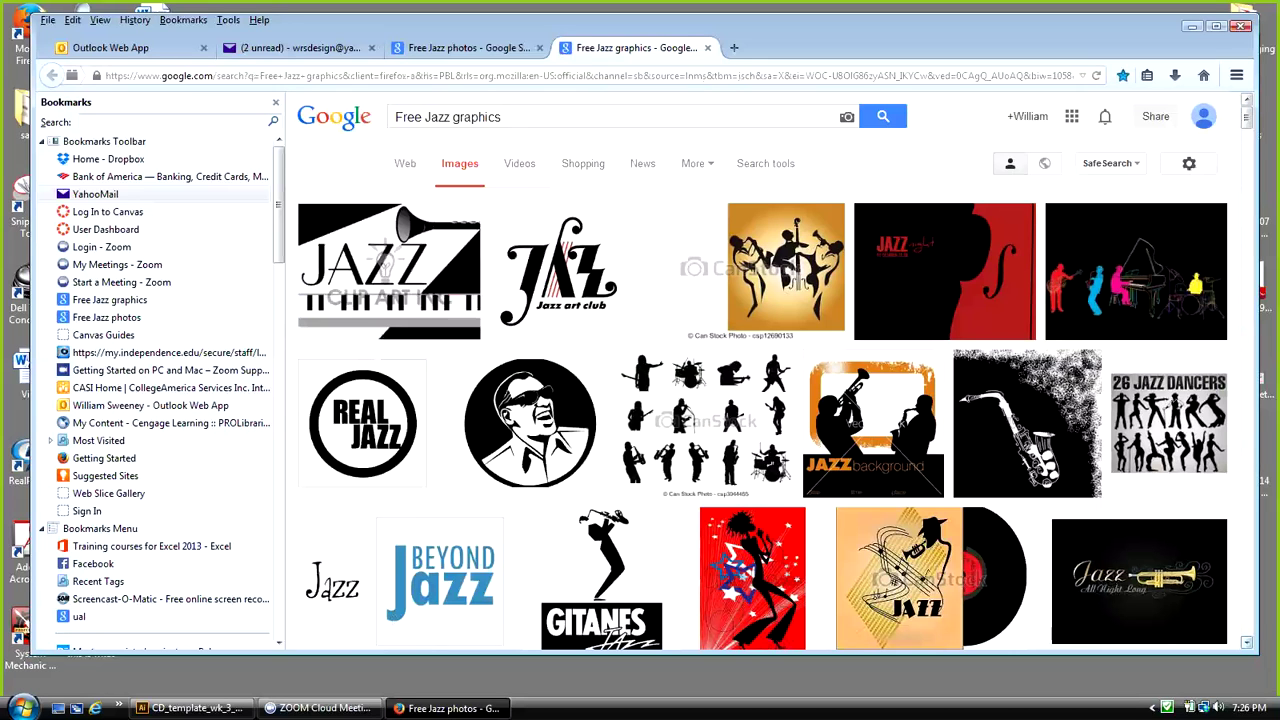
pyautogui.scroll(-4, 761, 371)
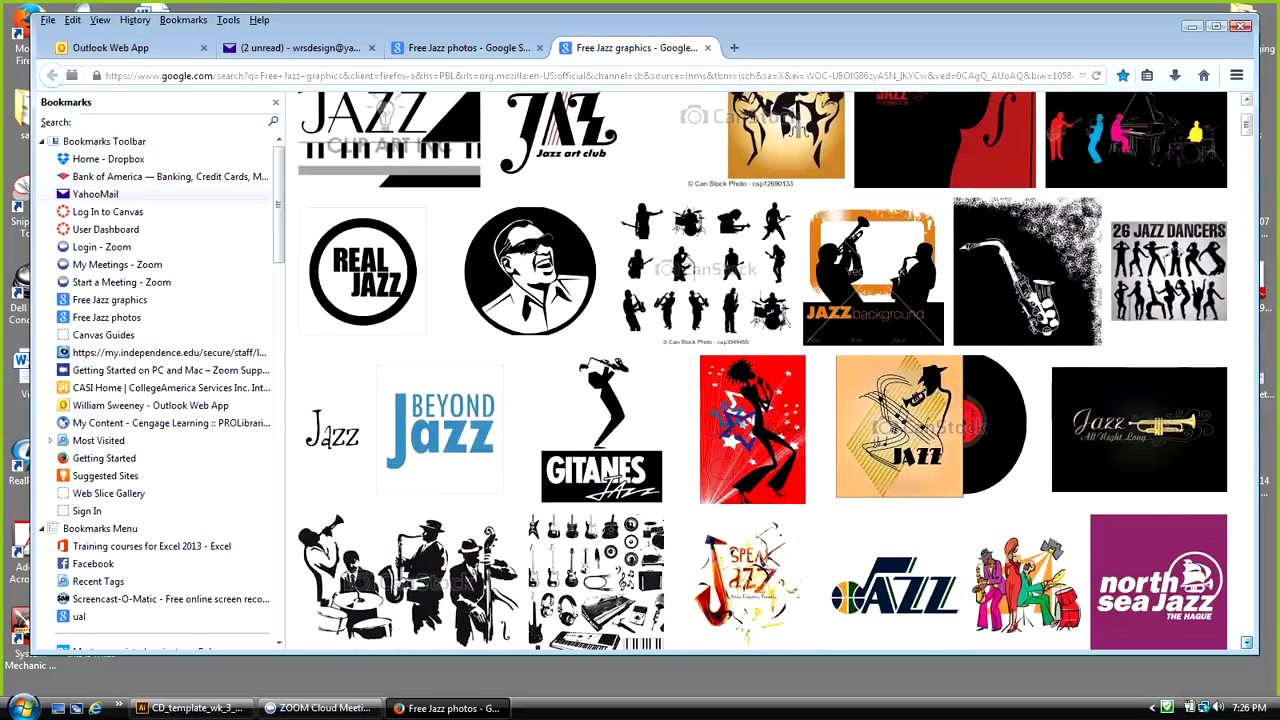
pyautogui.scroll(-10, 761, 371)
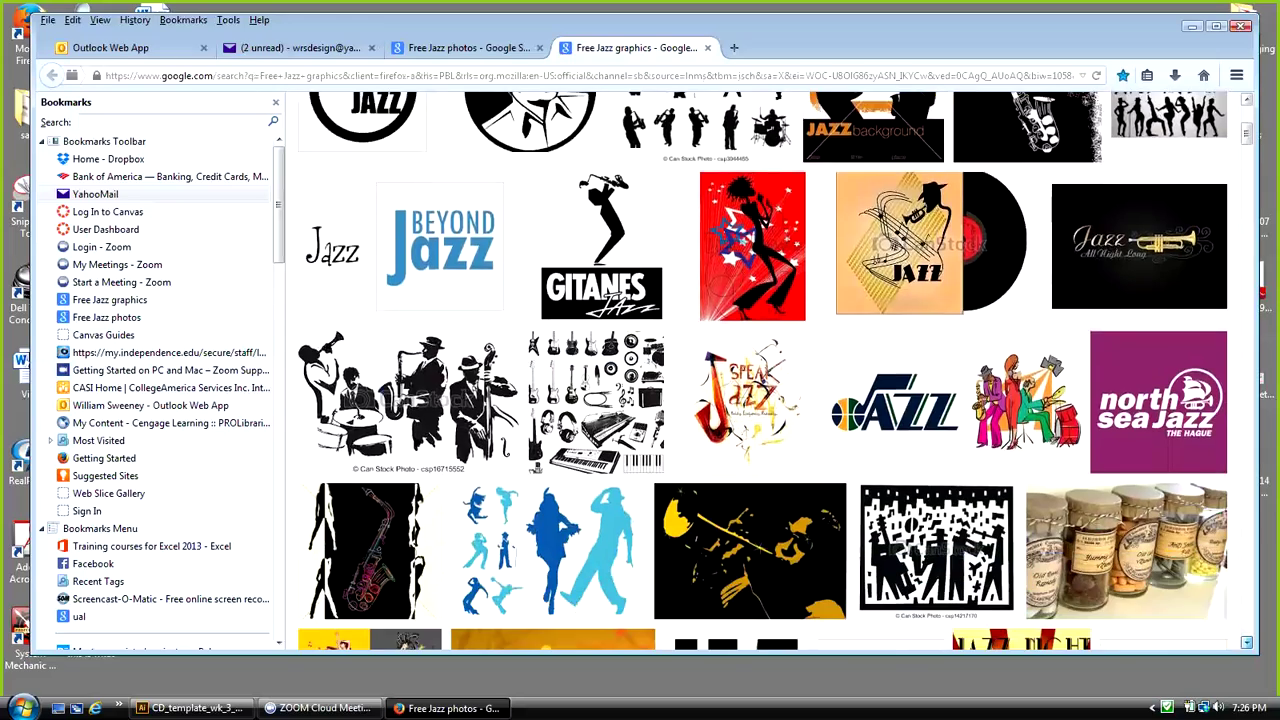
pyautogui.scroll(-2, 761, 371)
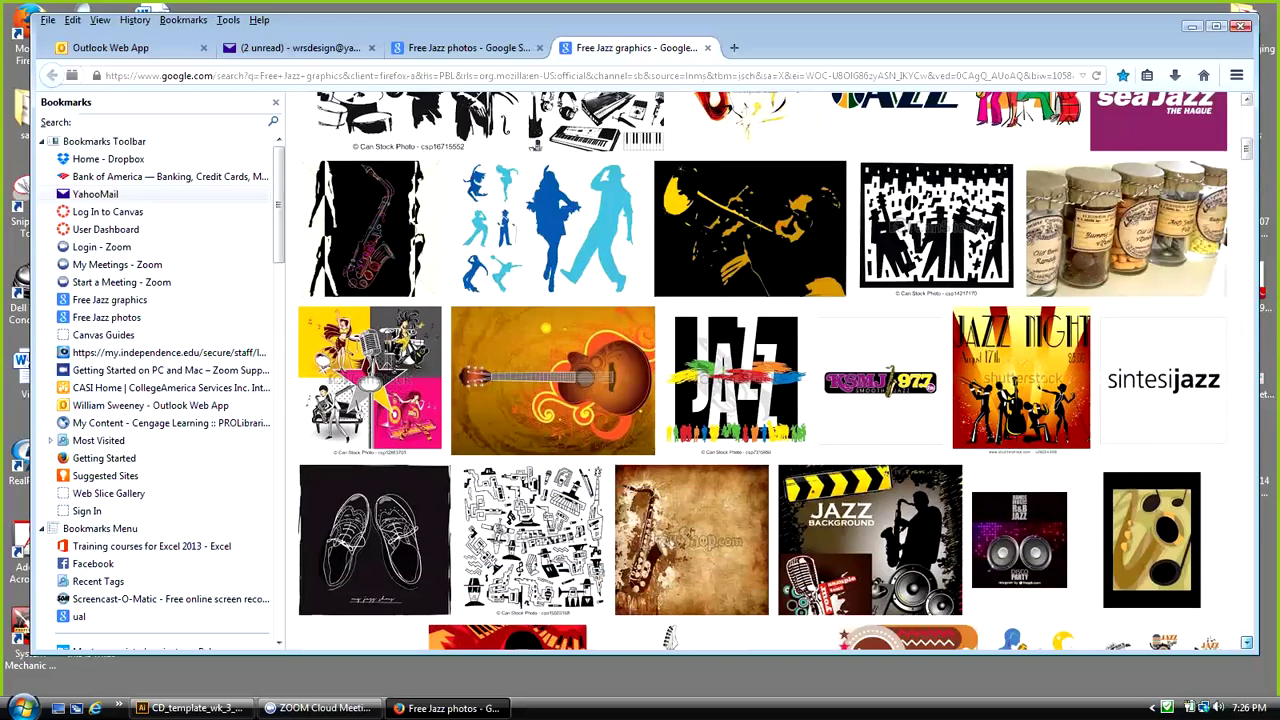
pyautogui.scroll(-9, 761, 371)
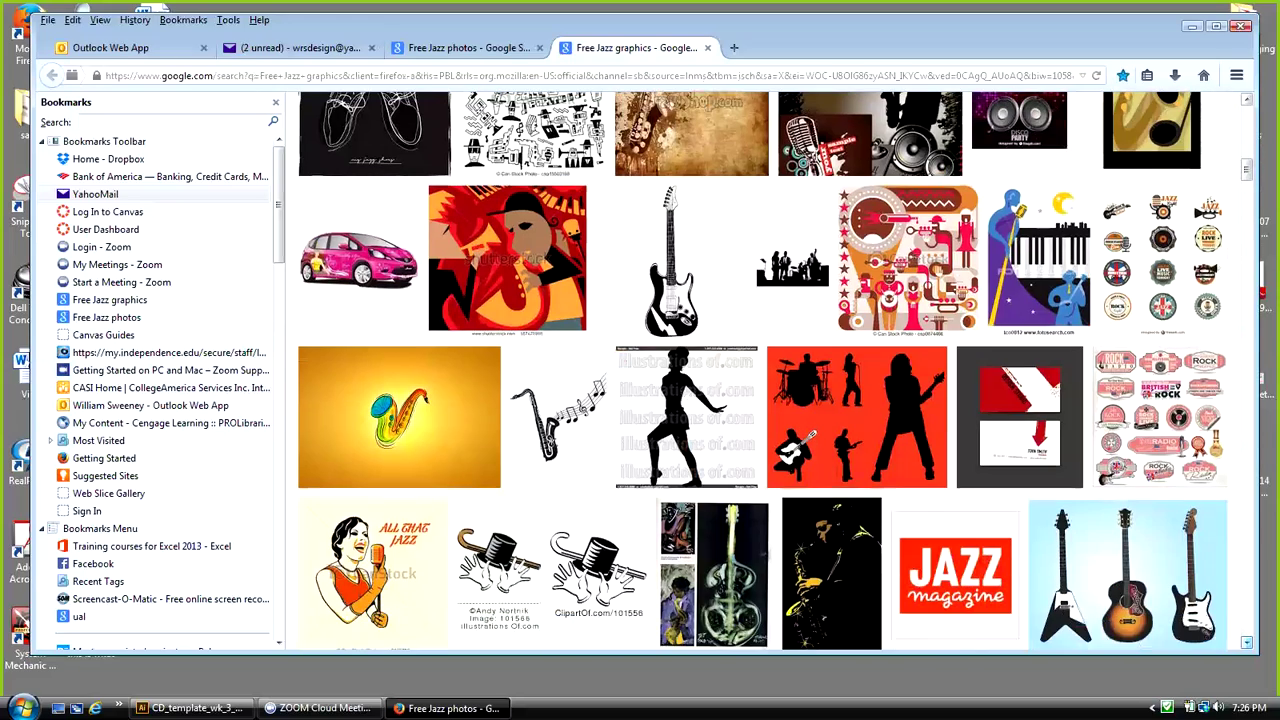
pyautogui.scroll(-5, 761, 371)
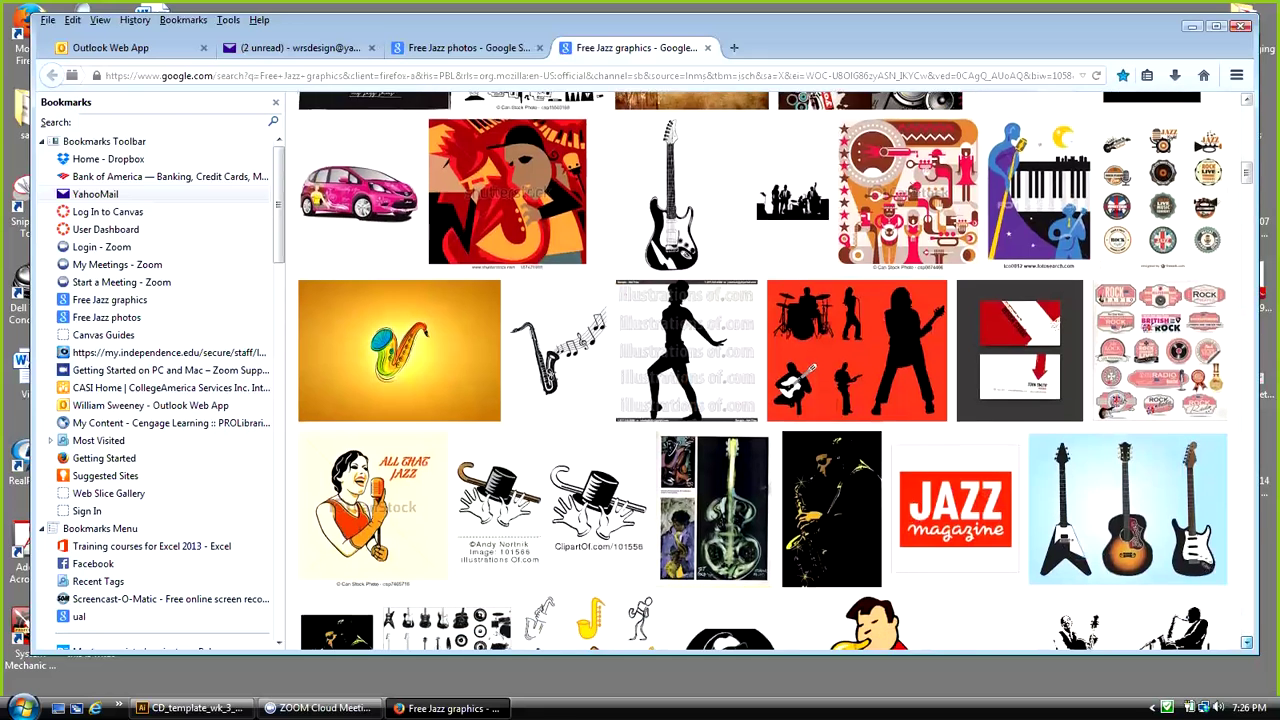
pyautogui.scroll(-2, 761, 371)
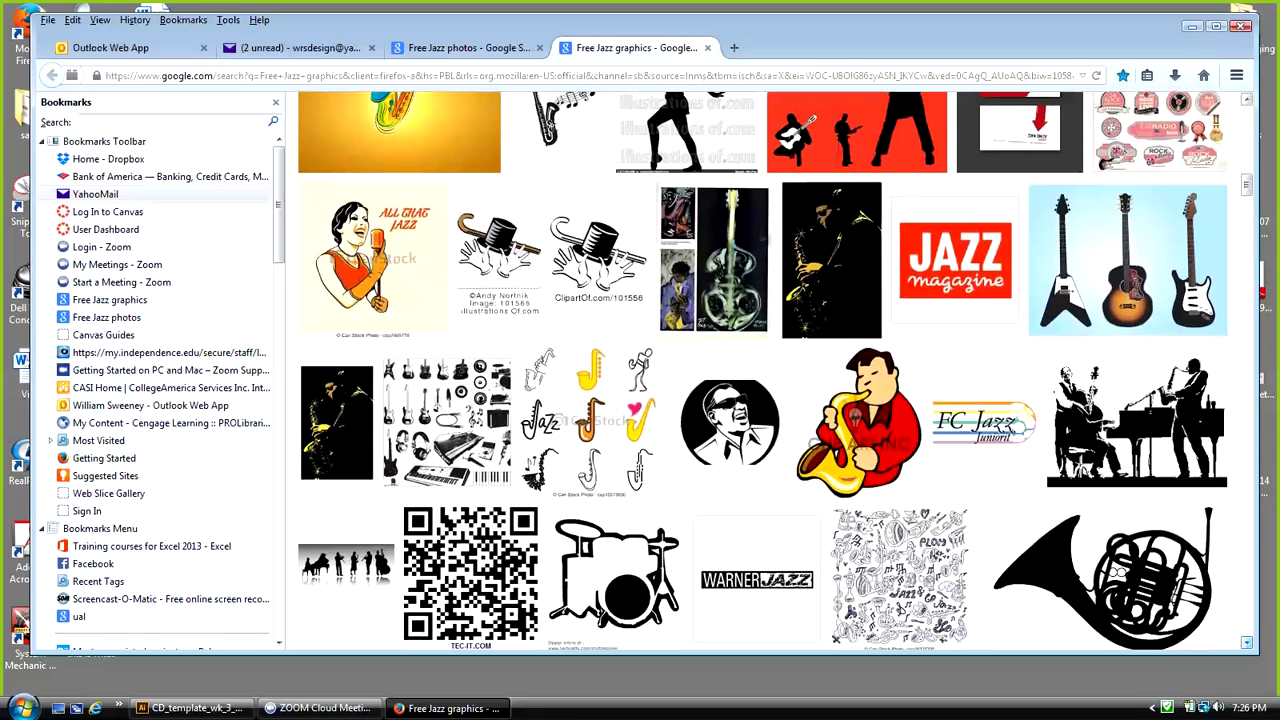
pyautogui.scroll(-4, 761, 371)
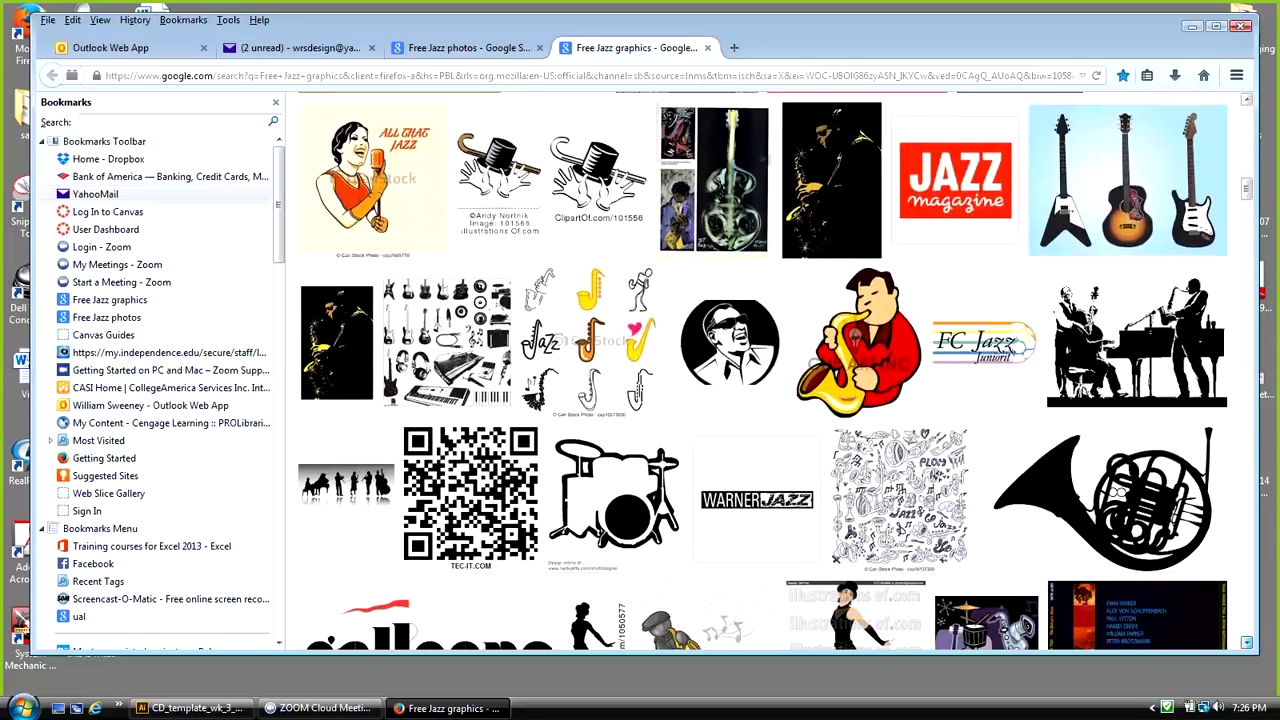
pyautogui.scroll(-5, 761, 371)
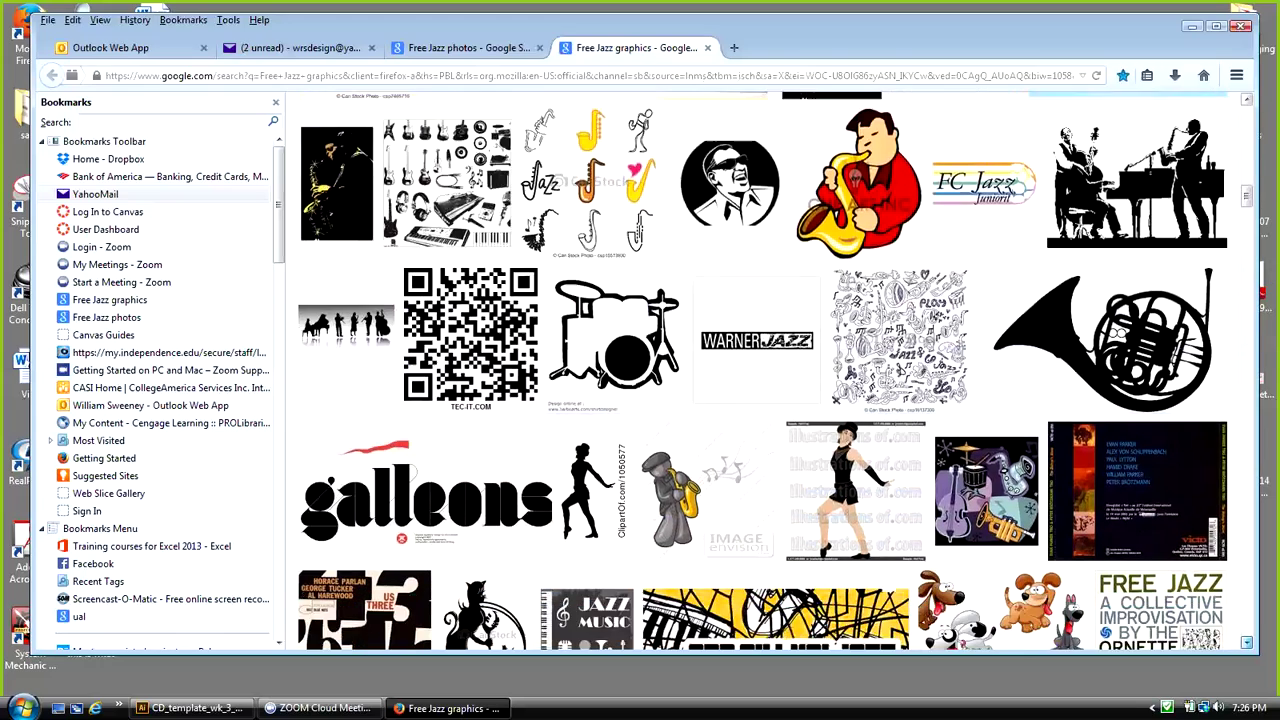
pyautogui.scroll(-5, 761, 371)
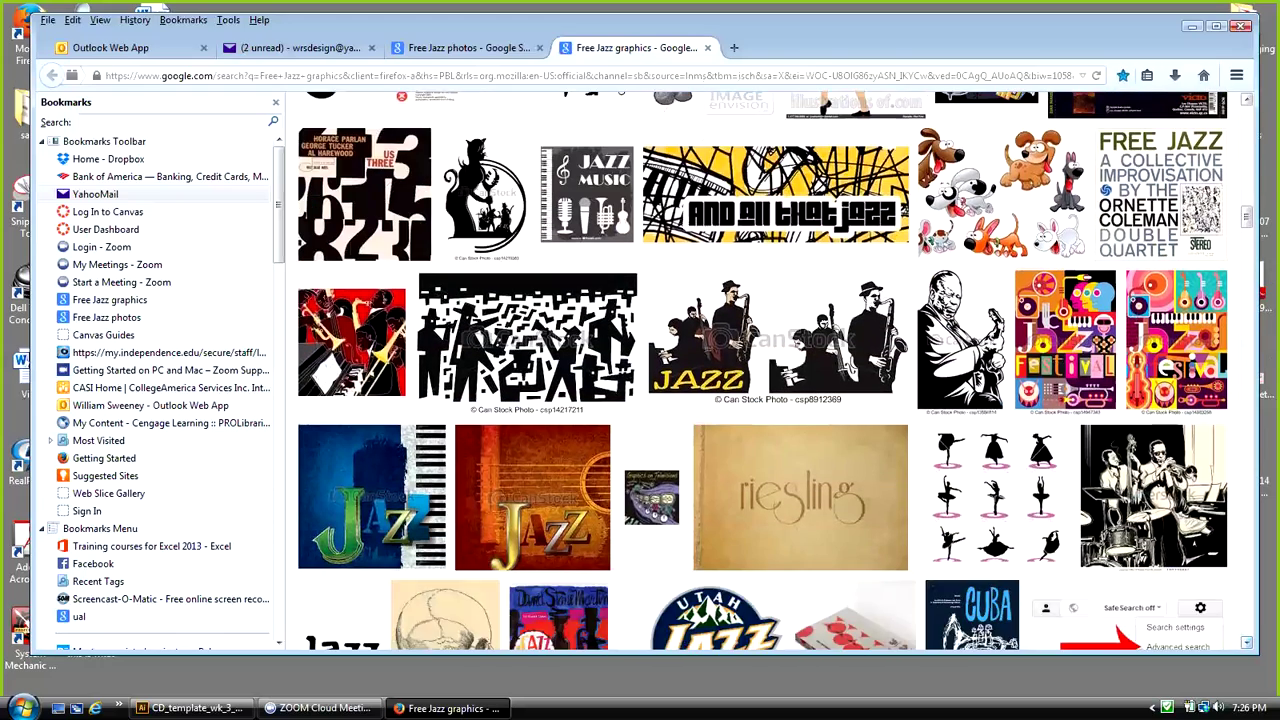
pyautogui.scroll(10, 560, 275)
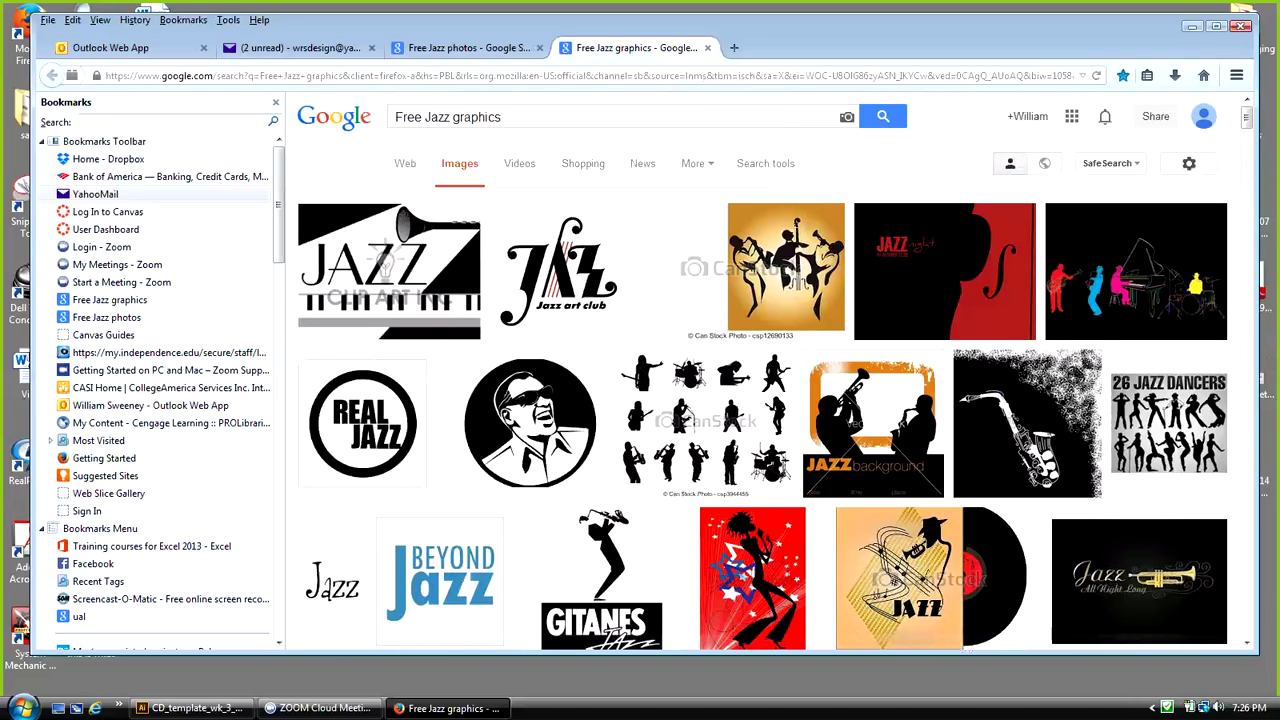
# Step: Return to the Free Jazz photos results and open the source page of the black-and-white rooftop saxophonist photo
pyautogui.click(468, 48)
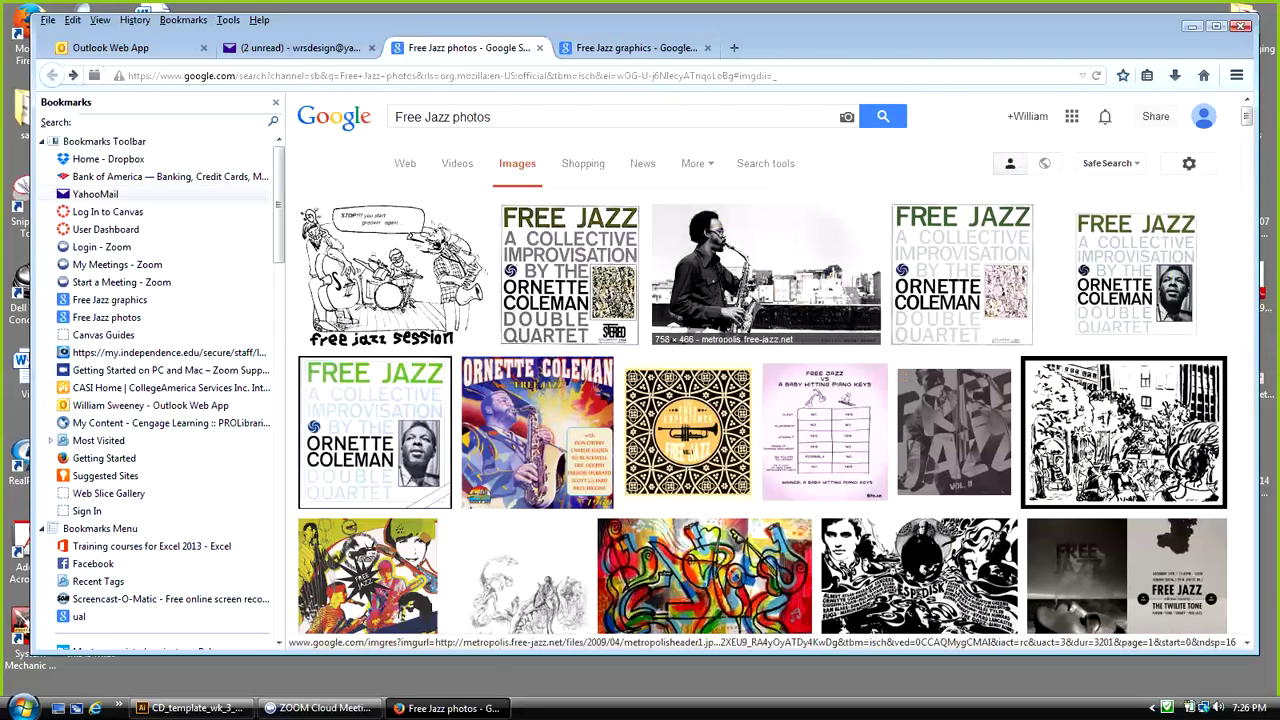
pyautogui.click(766, 270)
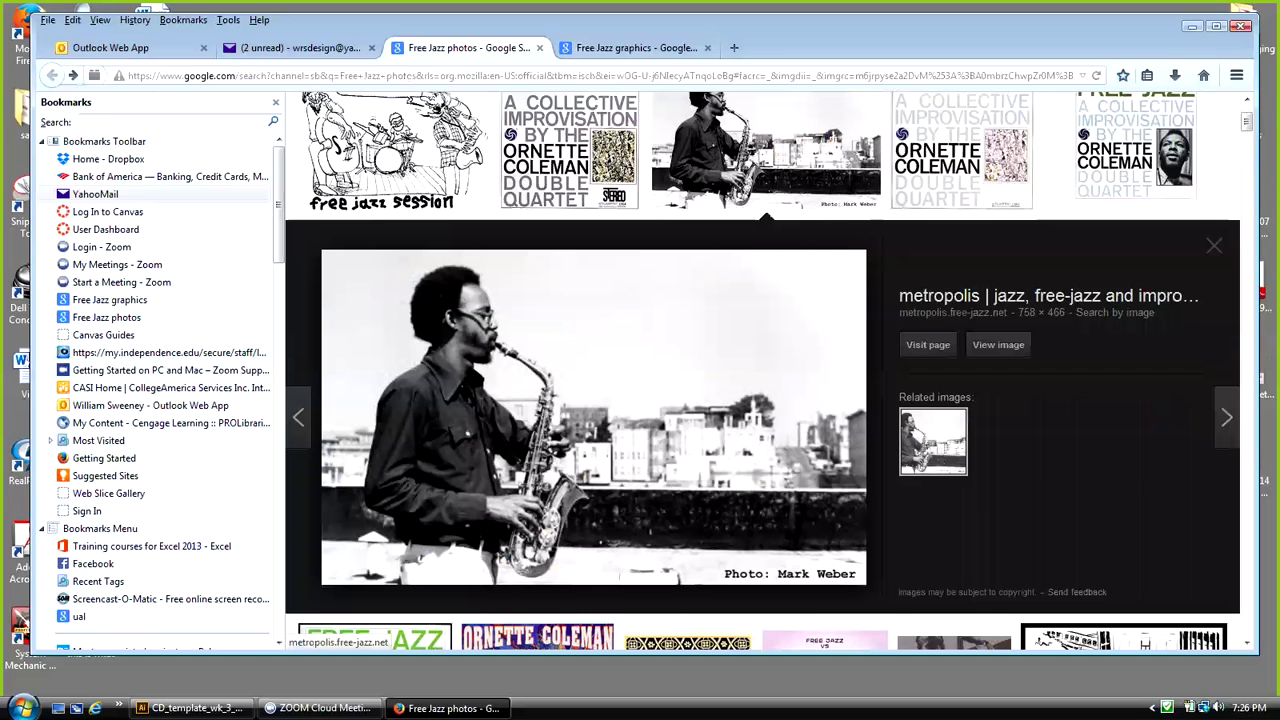
pyautogui.click(766, 290)
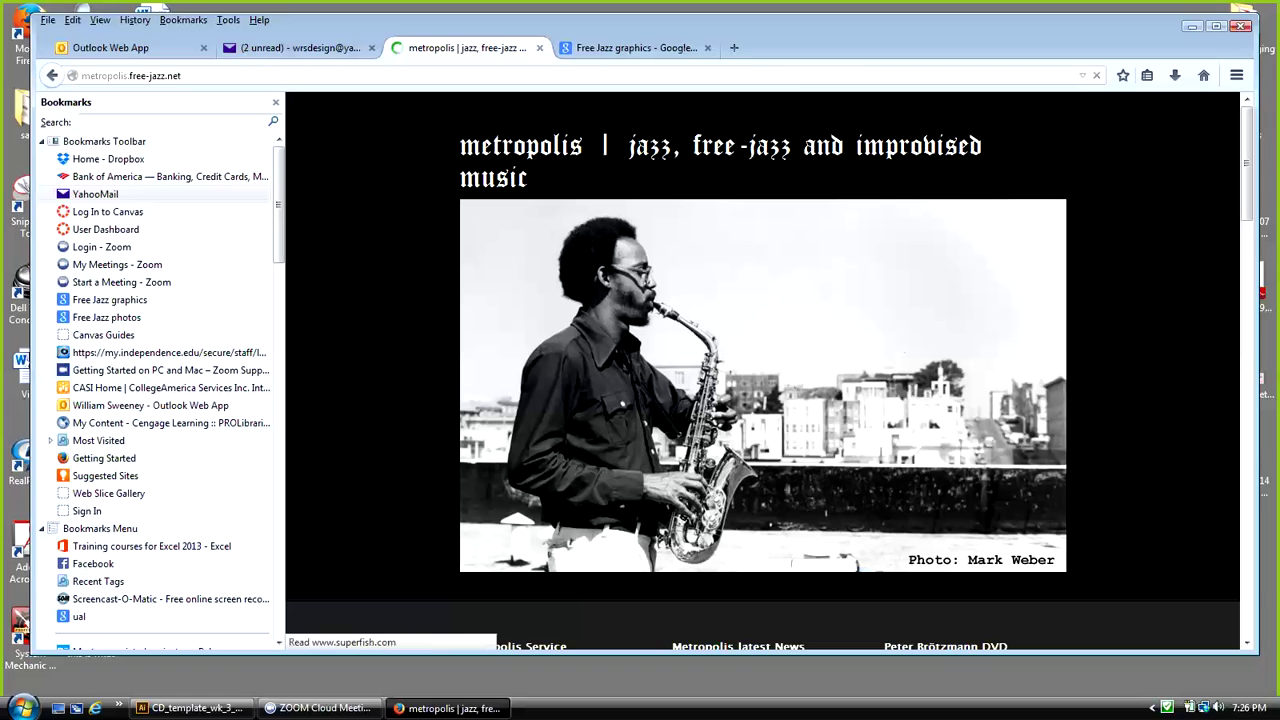
# Step: Capture the black-and-white rooftop saxophonist photo with the Snipping Tool, leaving out the photo credit along its lower edge
pyautogui.moveTo(1259, 340); pyautogui.dragTo(1104, 340)
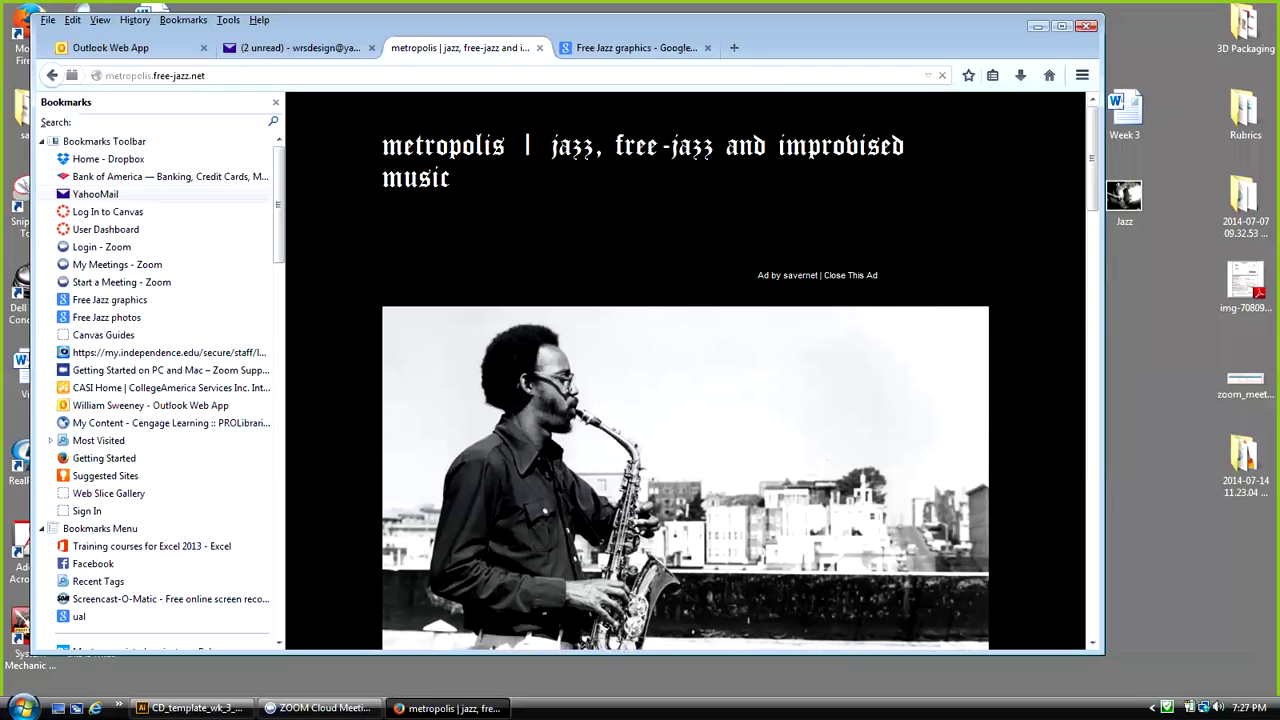
pyautogui.scroll(-4, 685, 370)
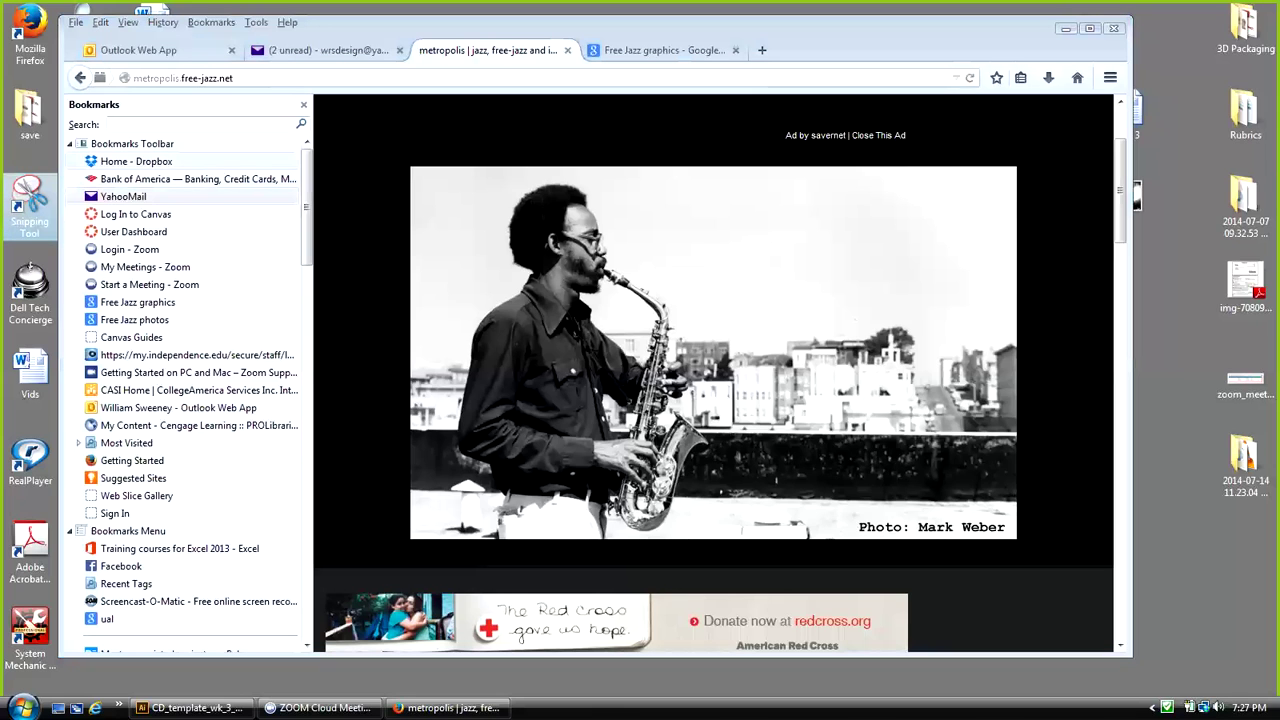
pyautogui.doubleClick(30, 204)
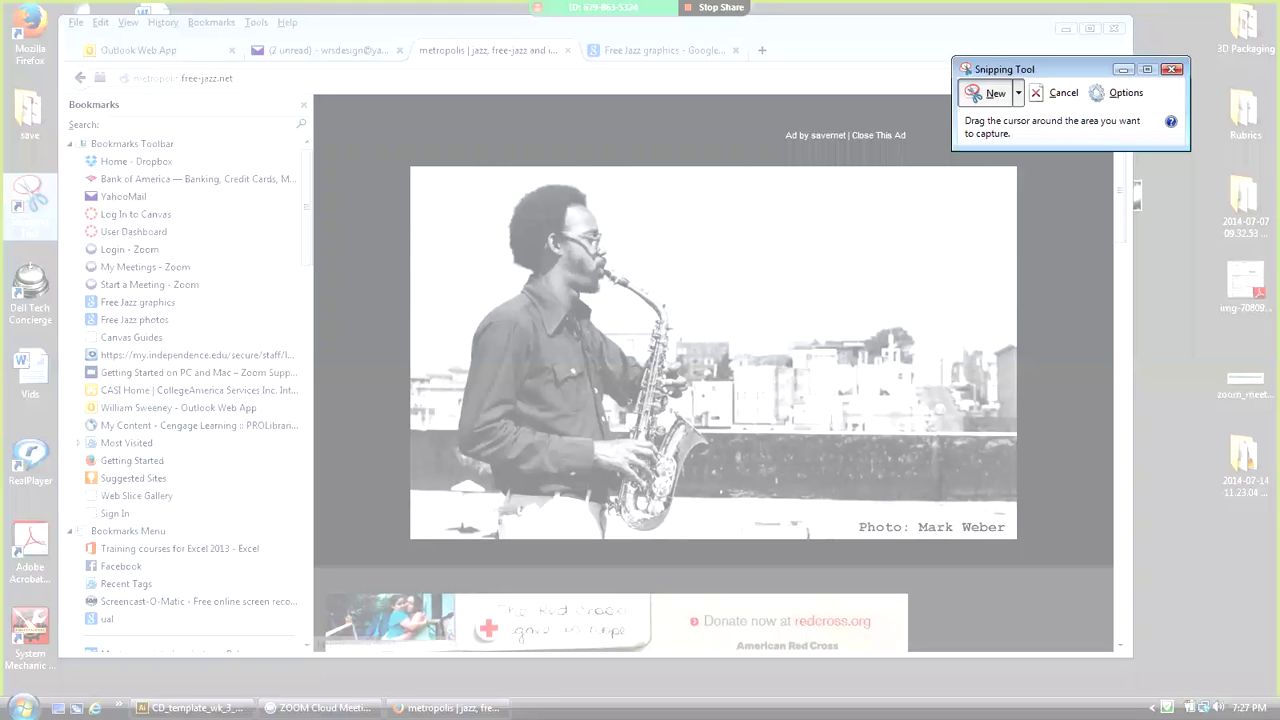
pyautogui.moveTo(414, 168); pyautogui.dragTo(1014, 520)
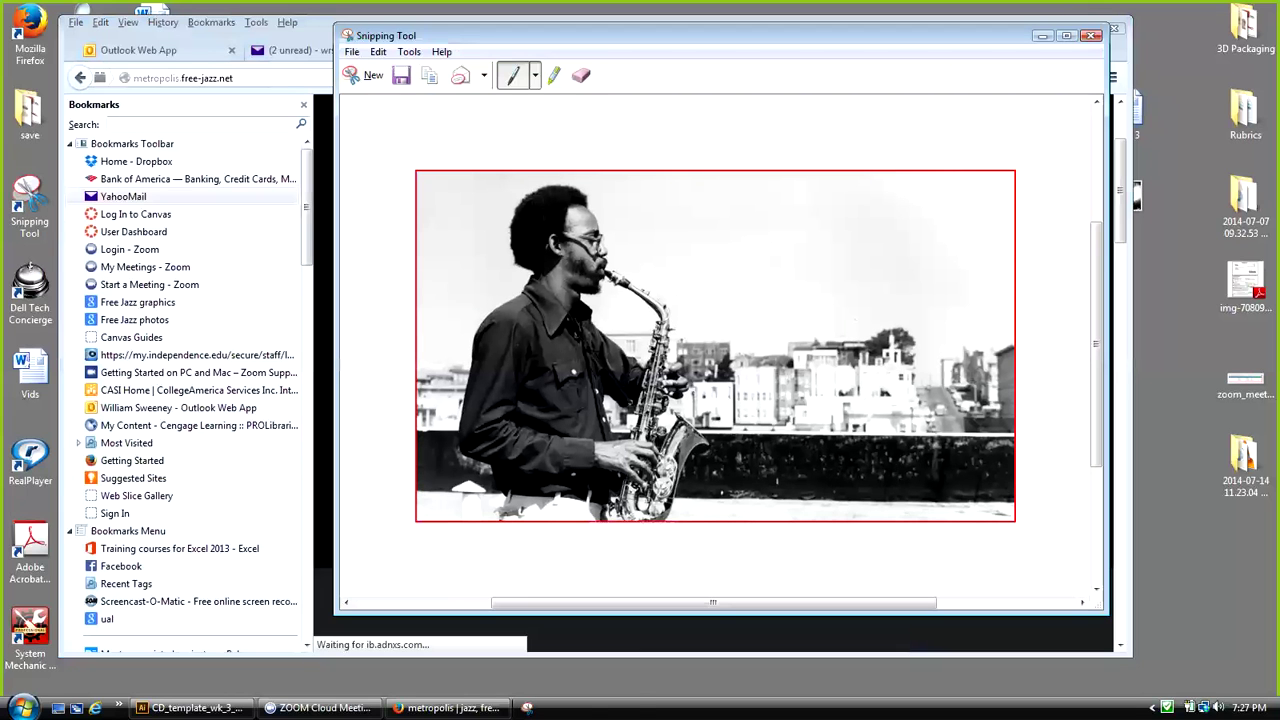
# Step: Save the snip to the Desktop as a JPEG file named sax and close the Snipping Tool
pyautogui.click(352, 51)
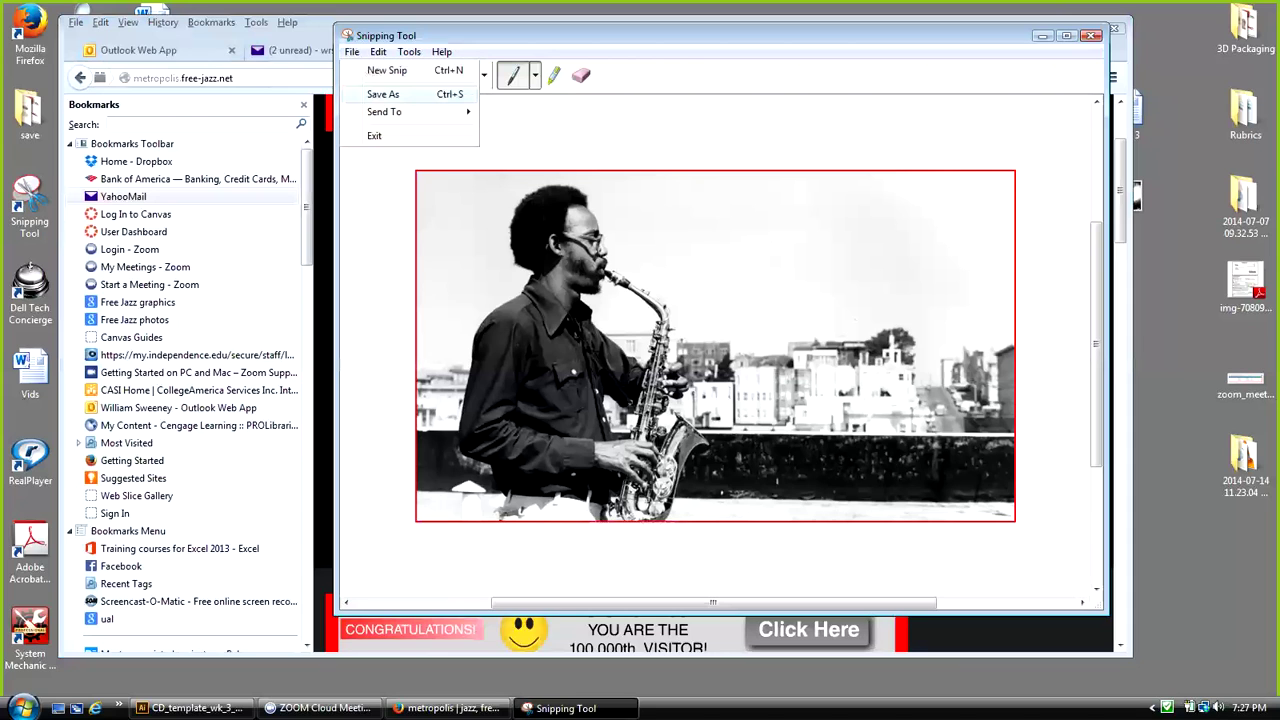
pyautogui.click(383, 94)
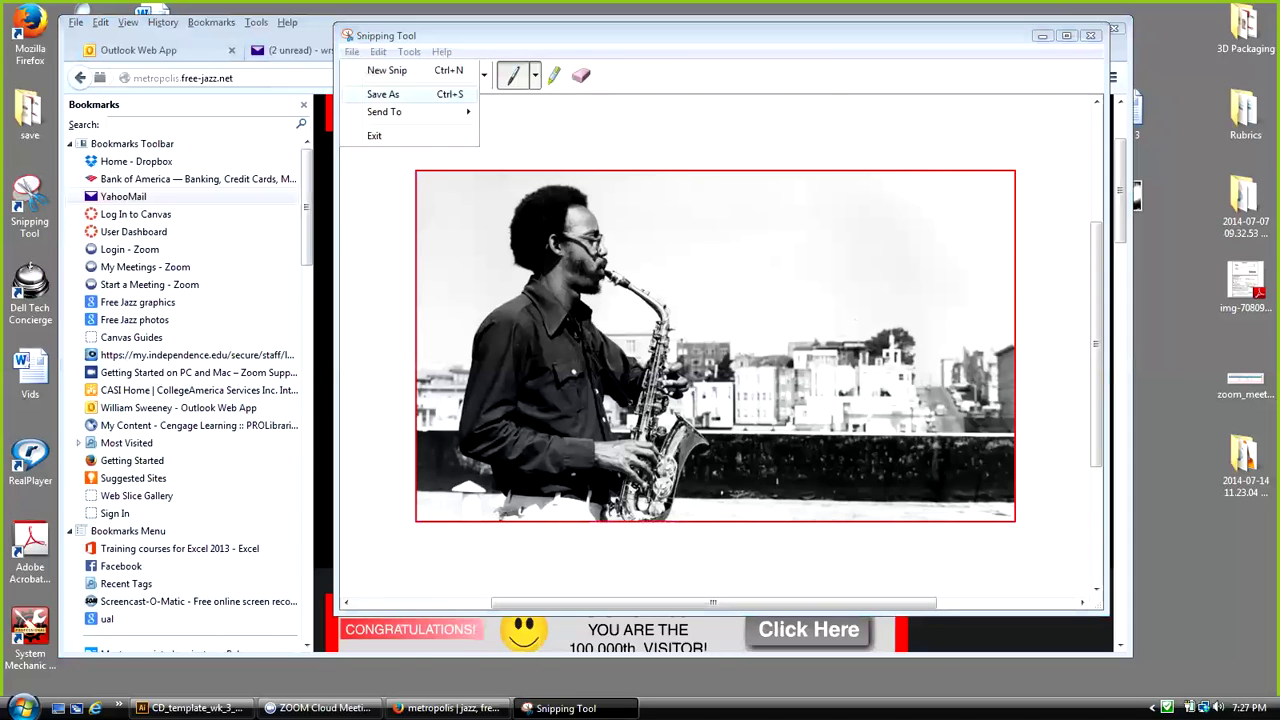
pyautogui.write('sax')
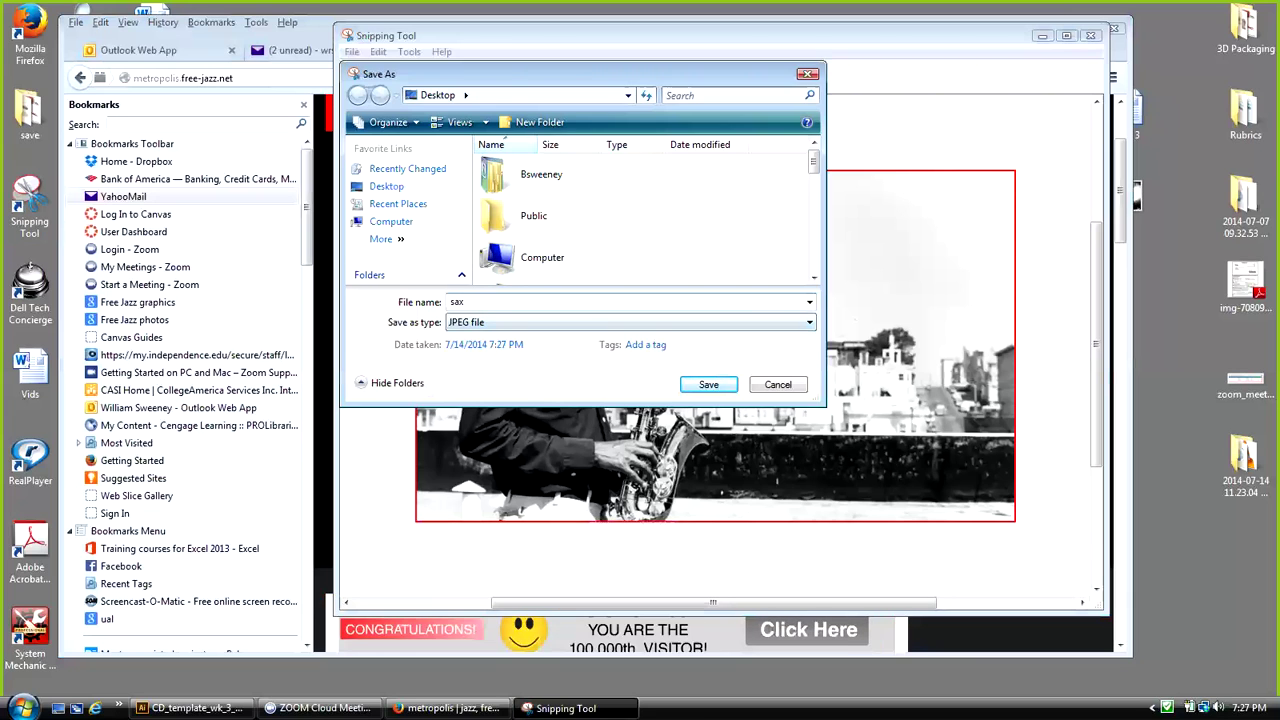
pyautogui.press('Return')
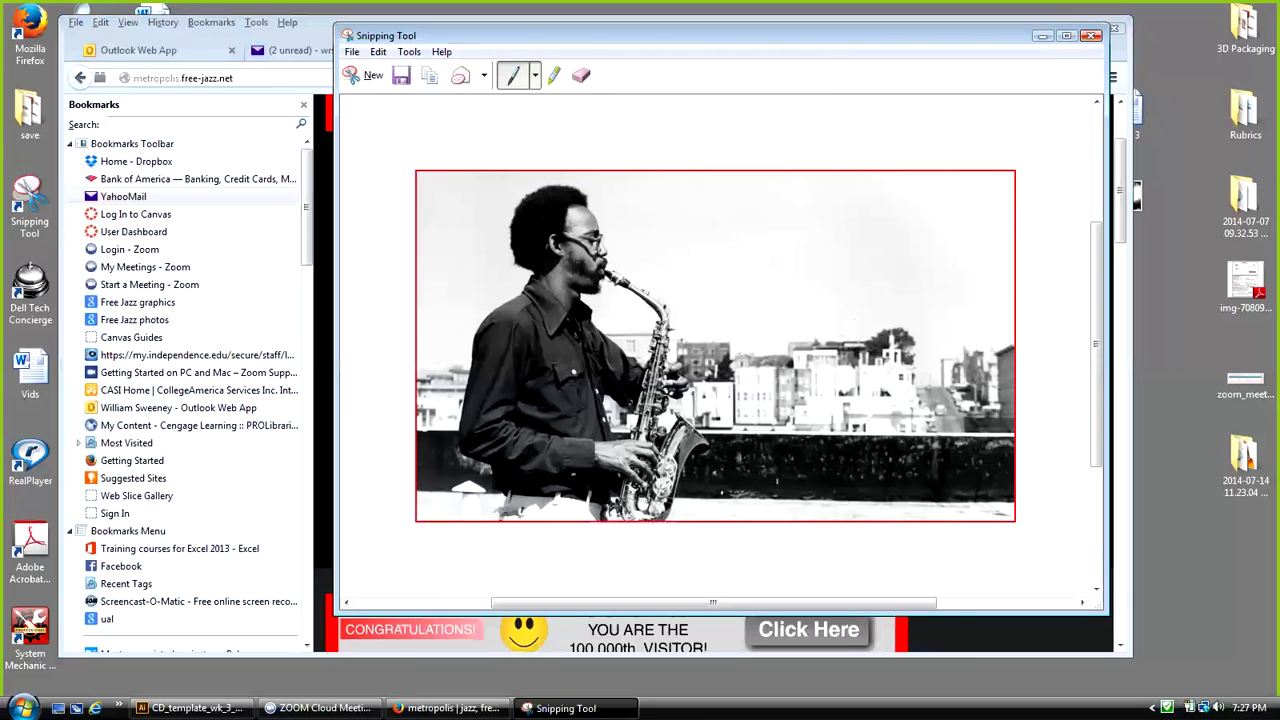
pyautogui.click(1091, 35)
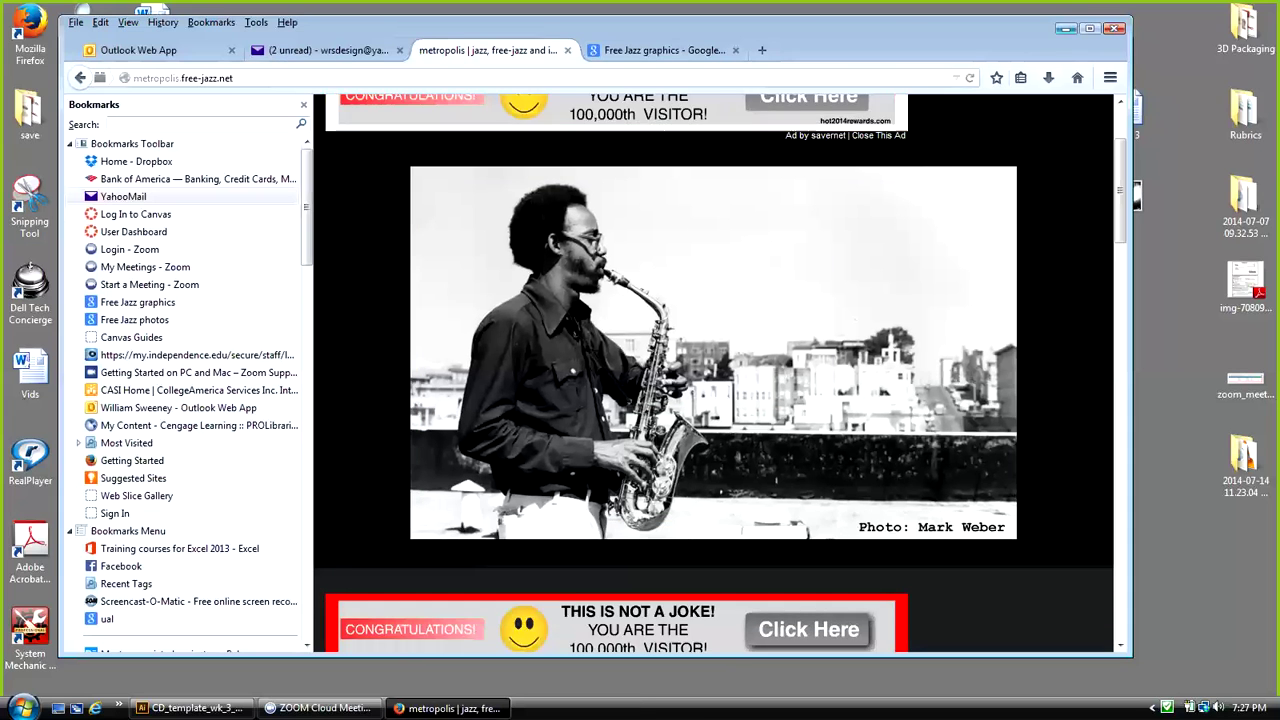
# Step: Minimize the browser and move the sax image file to the empty desktop spot just below the Jazz file
pyautogui.click(1065, 28)
pyautogui.moveTo(151, 632); pyautogui.dragTo(1125, 289)
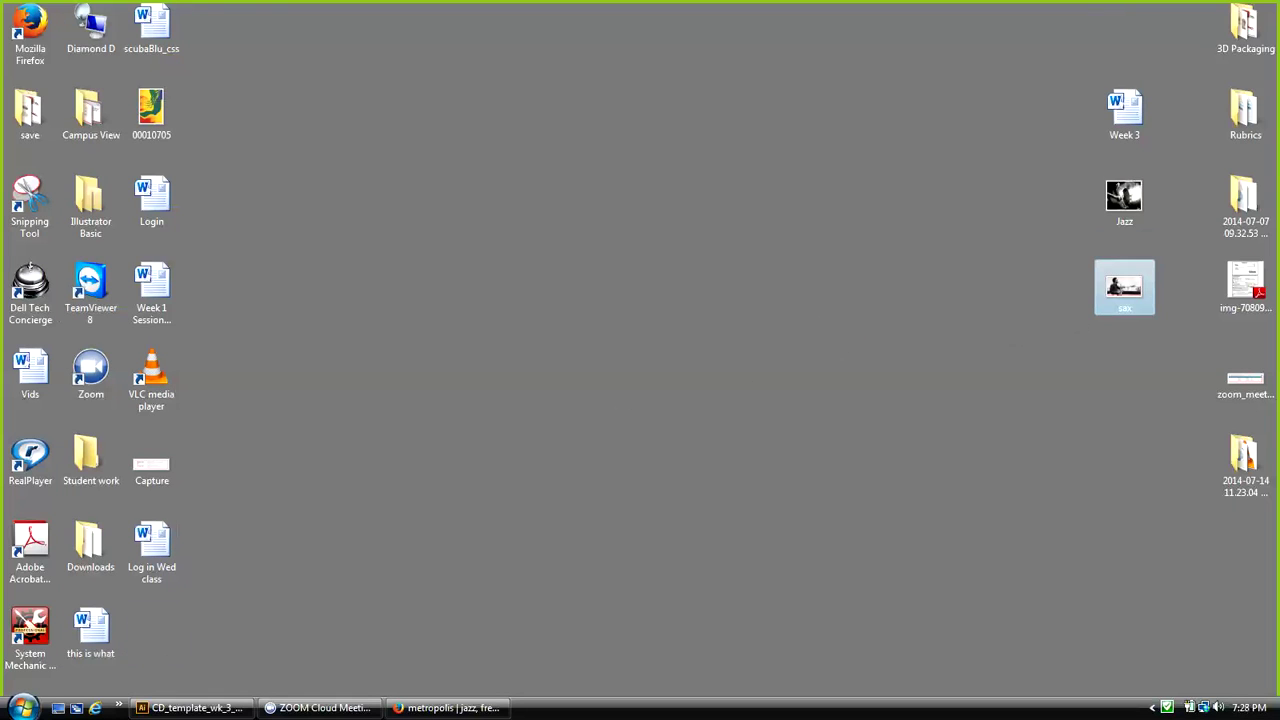
pyautogui.click(1013, 345)
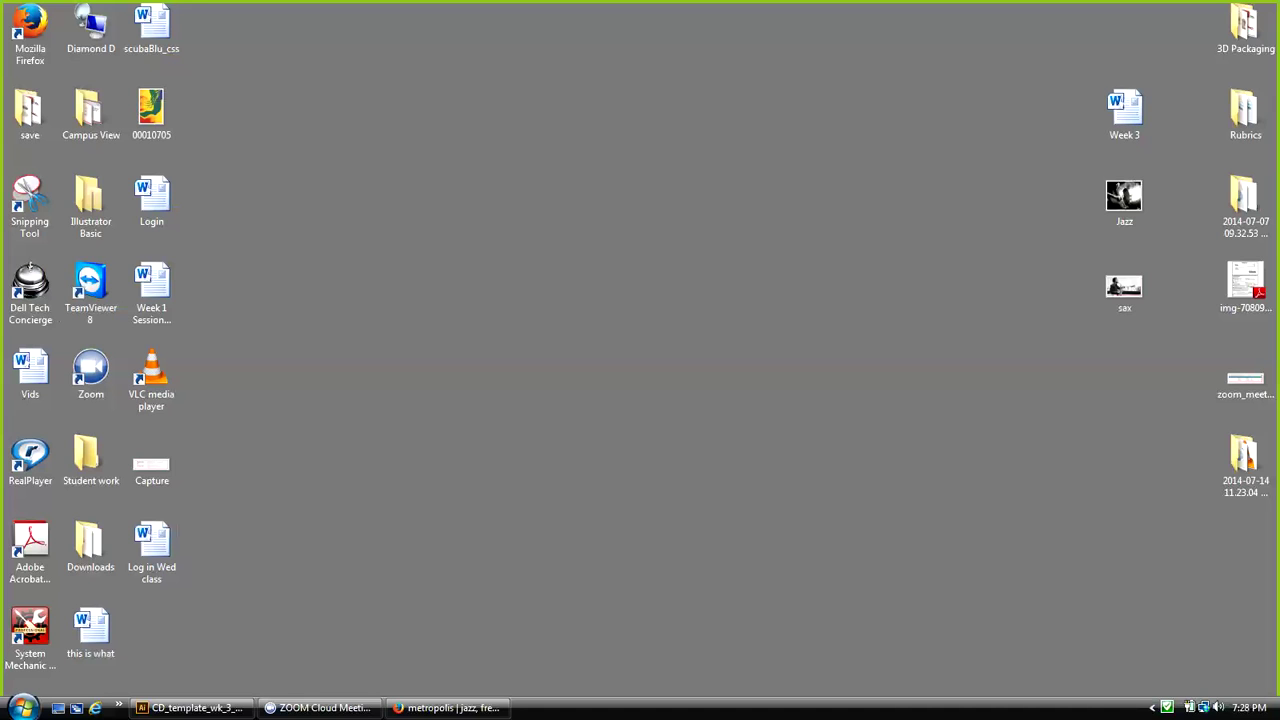
# Step: Return to the Free Jazz graphics results in Firefox and open the Vector4Free page of the Ray Charles Portrait graphic
pyautogui.click(450, 707)
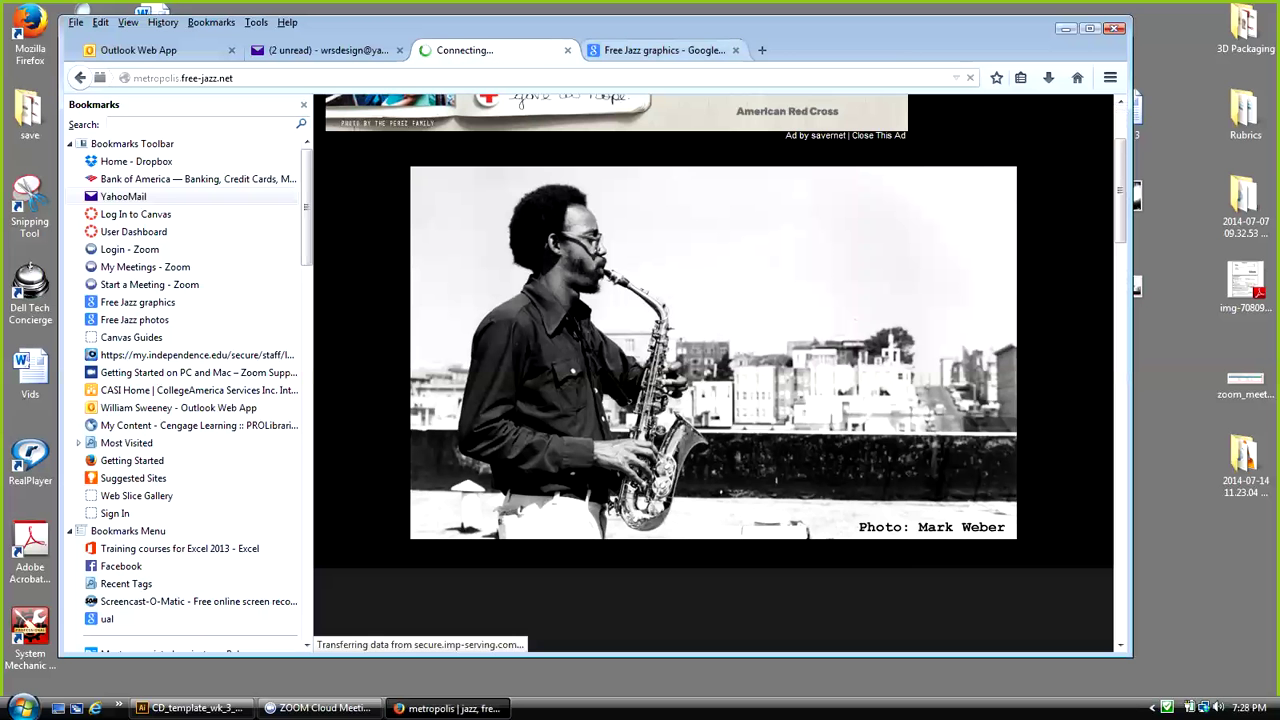
pyautogui.click(665, 50)
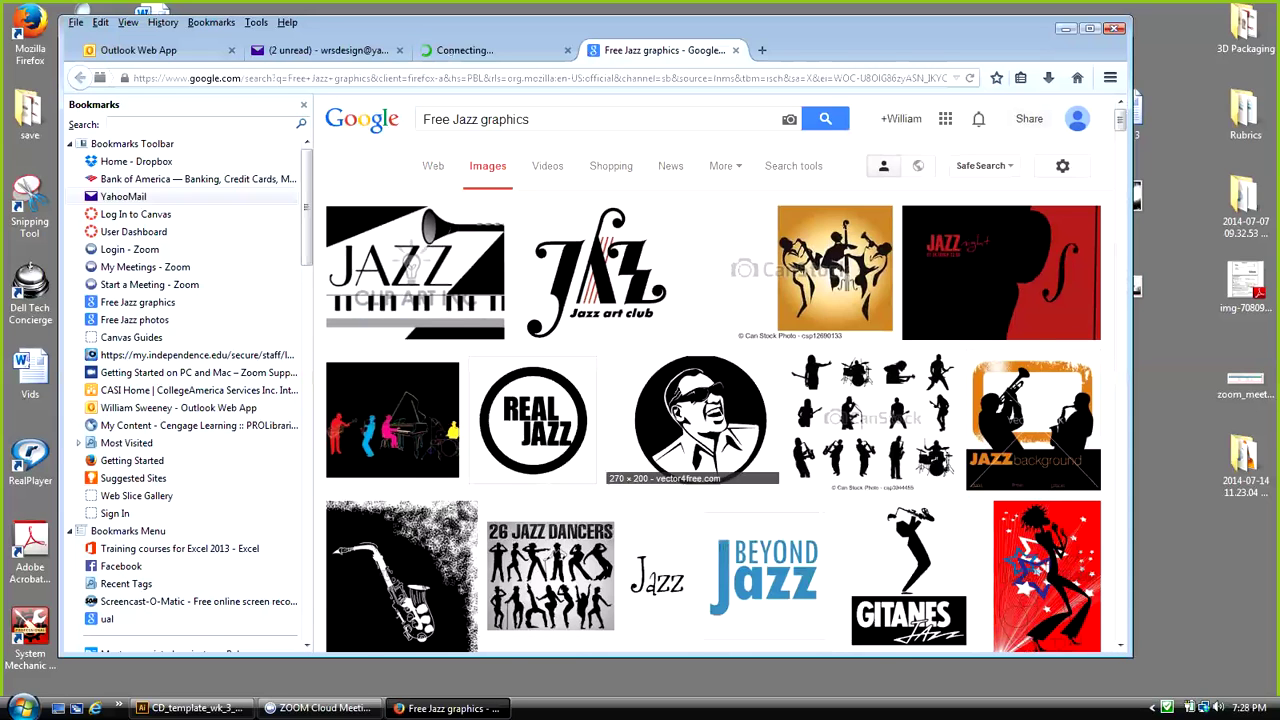
pyautogui.click(700, 415)
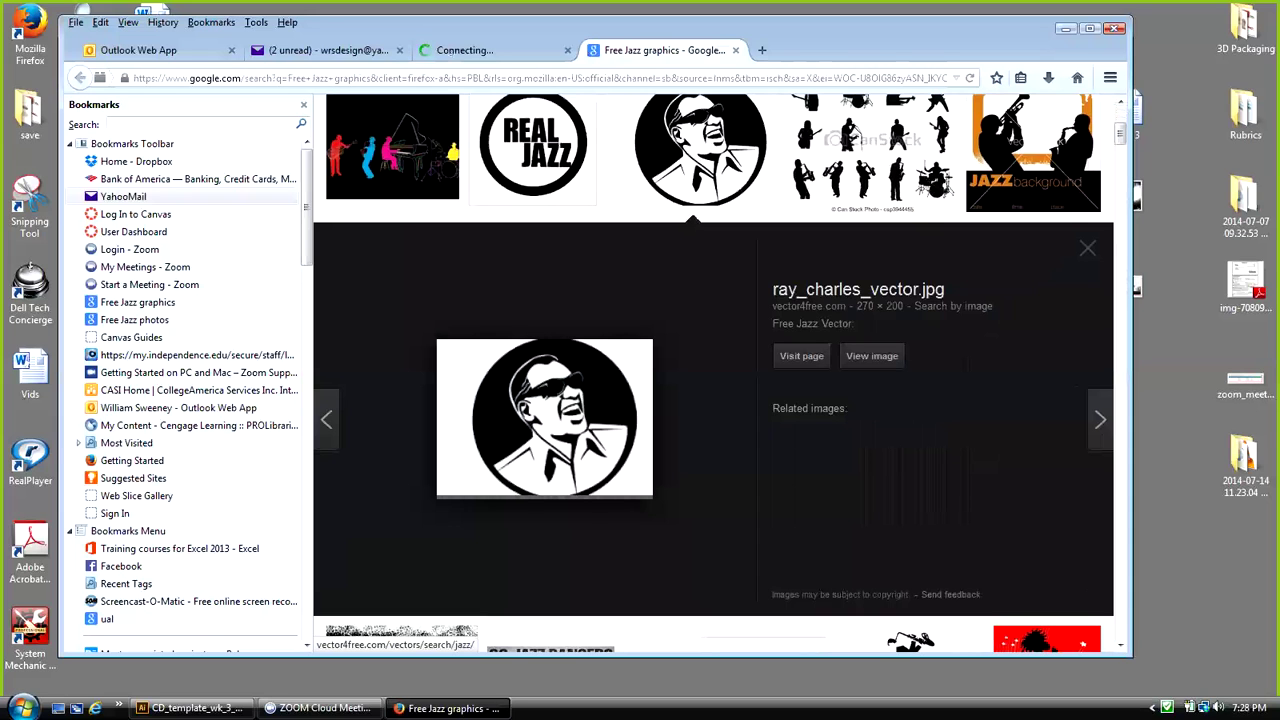
pyautogui.click(560, 419)
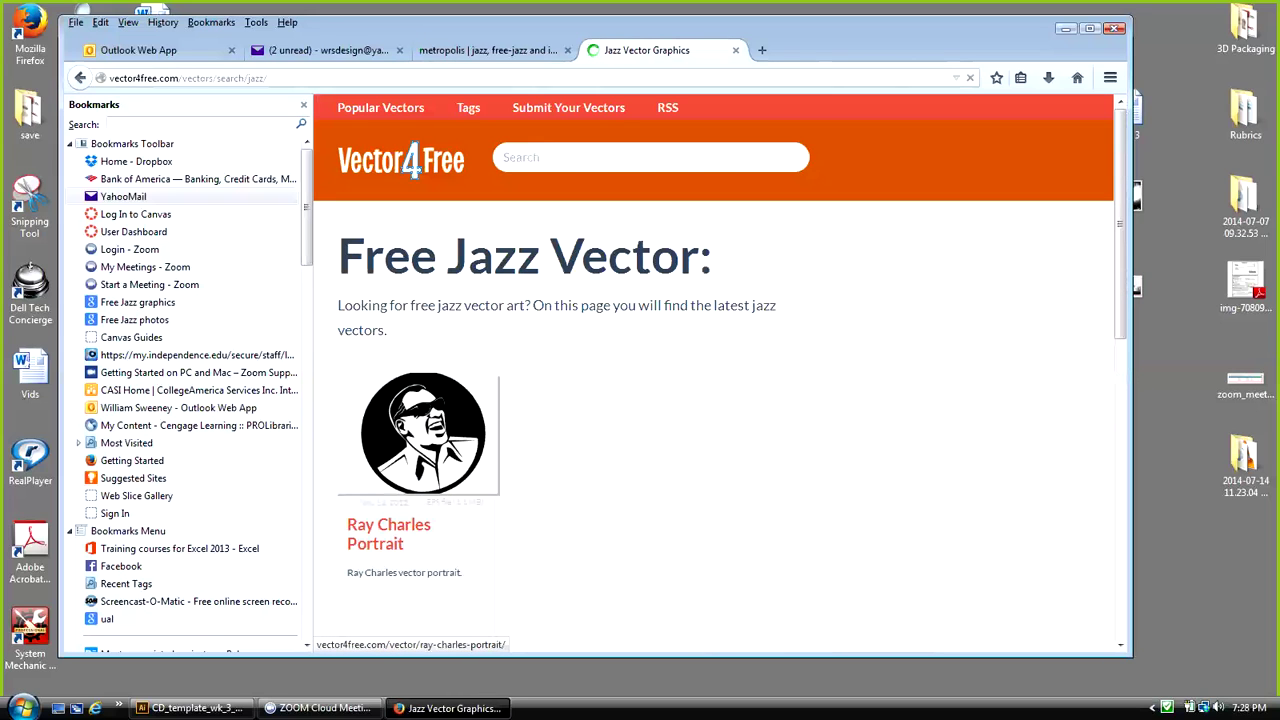
pyautogui.click(423, 436)
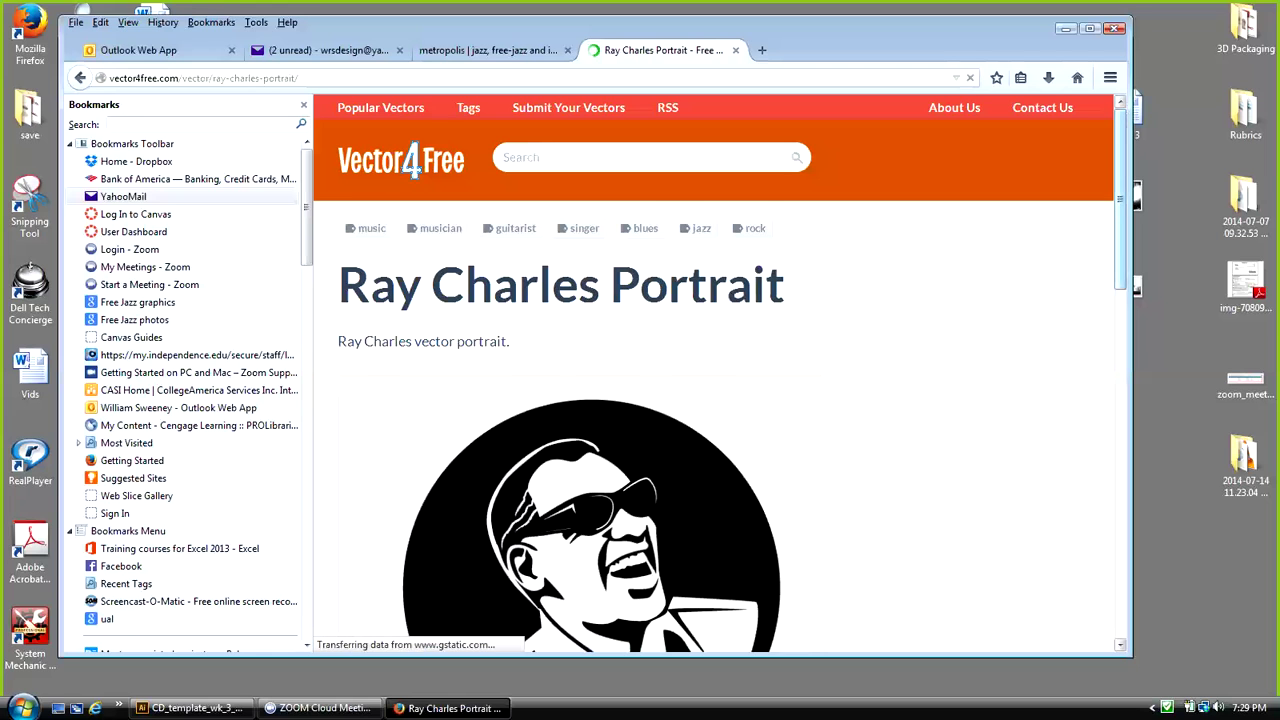
# Step: Copy the Ray Charles portrait image from the web page to the desktop and position its file just below sax
pyautogui.scroll(-3, 720, 400)
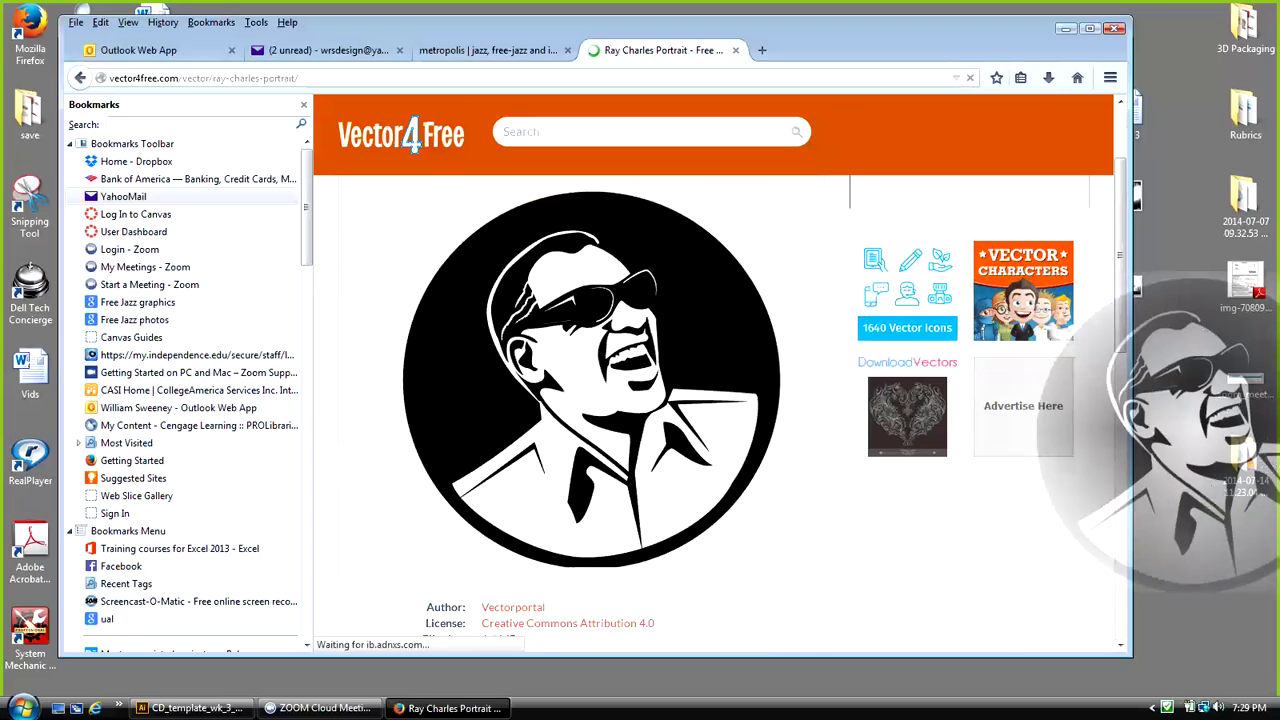
pyautogui.moveTo(1225, 390); pyautogui.dragTo(1225, 392)
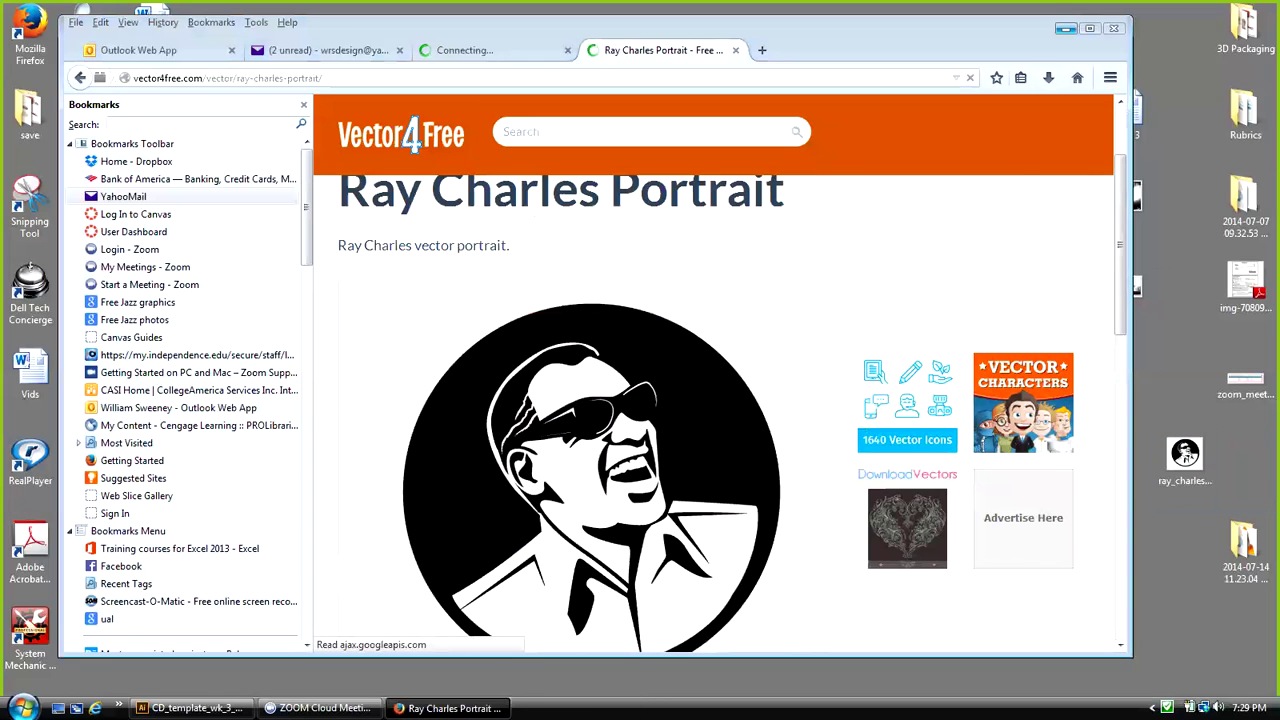
pyautogui.click(1066, 29)
pyautogui.moveTo(1185, 455); pyautogui.dragTo(941, 378)
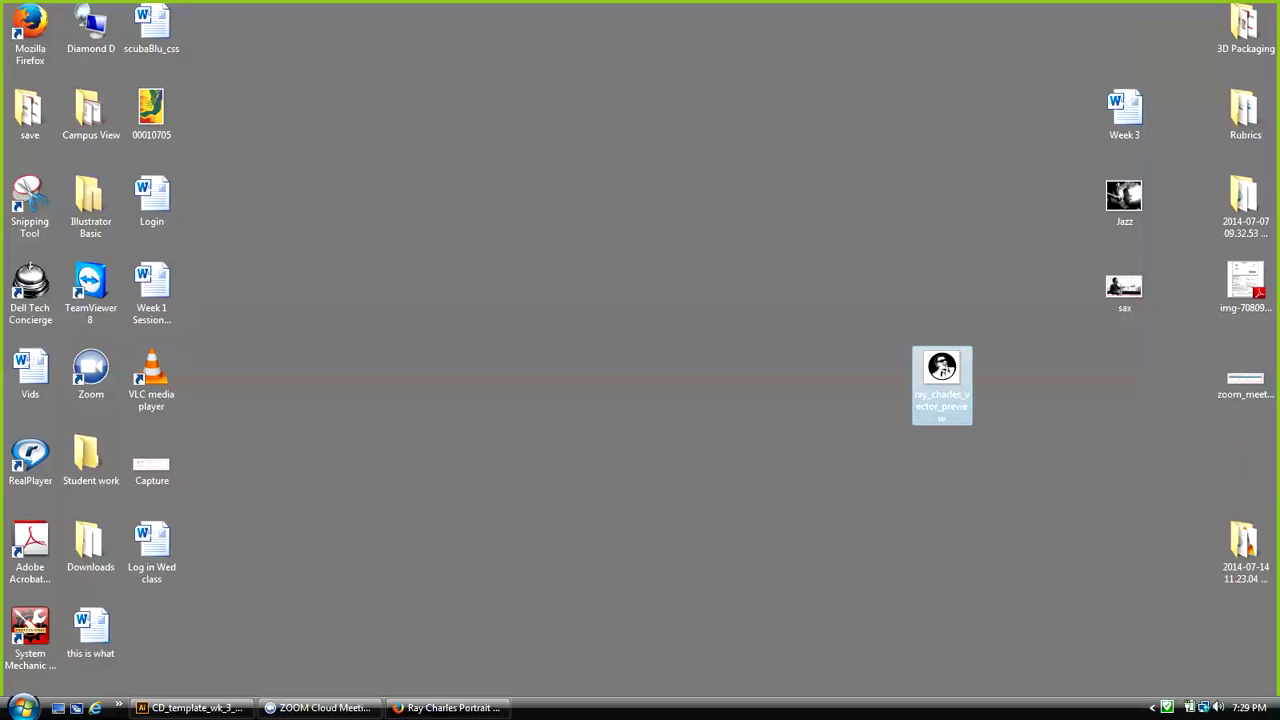
pyautogui.moveTo(942, 370); pyautogui.dragTo(1122, 365)
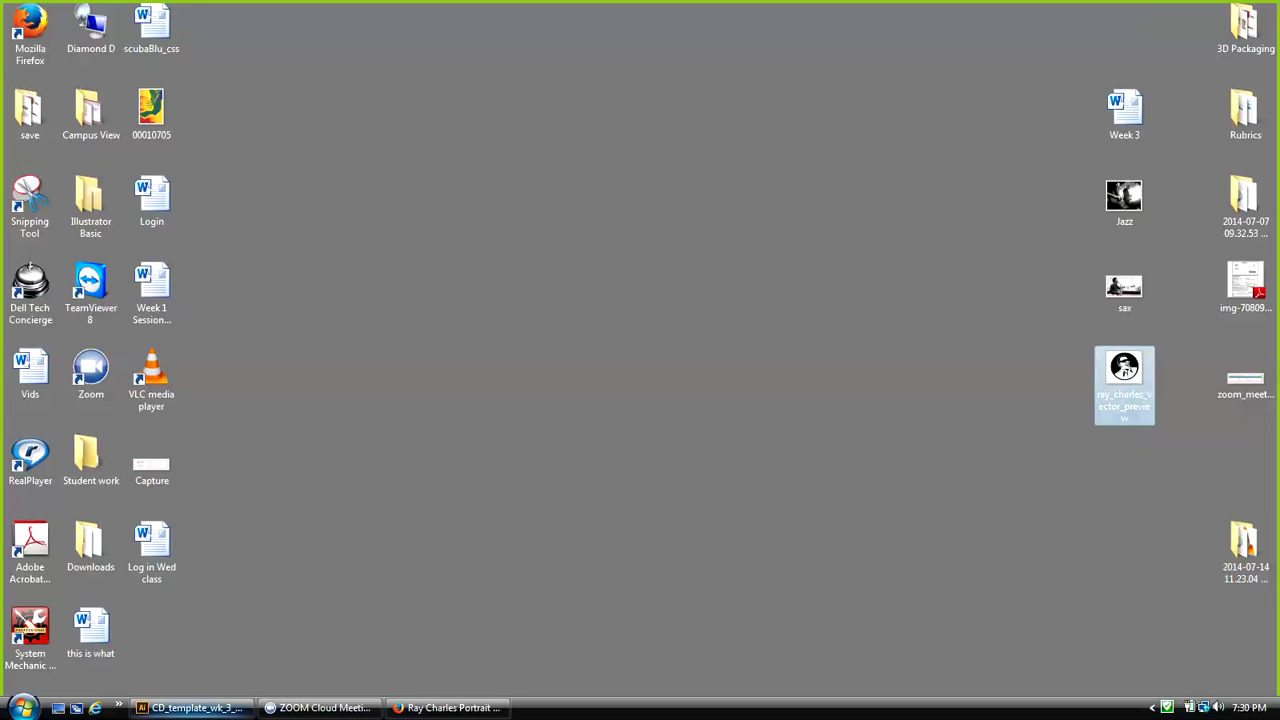
# Step: Switch to Illustrator and place the desktop Jazz image on the New in Blue front panel of CD_template_wk_3_final.ai
pyautogui.click(190, 707)
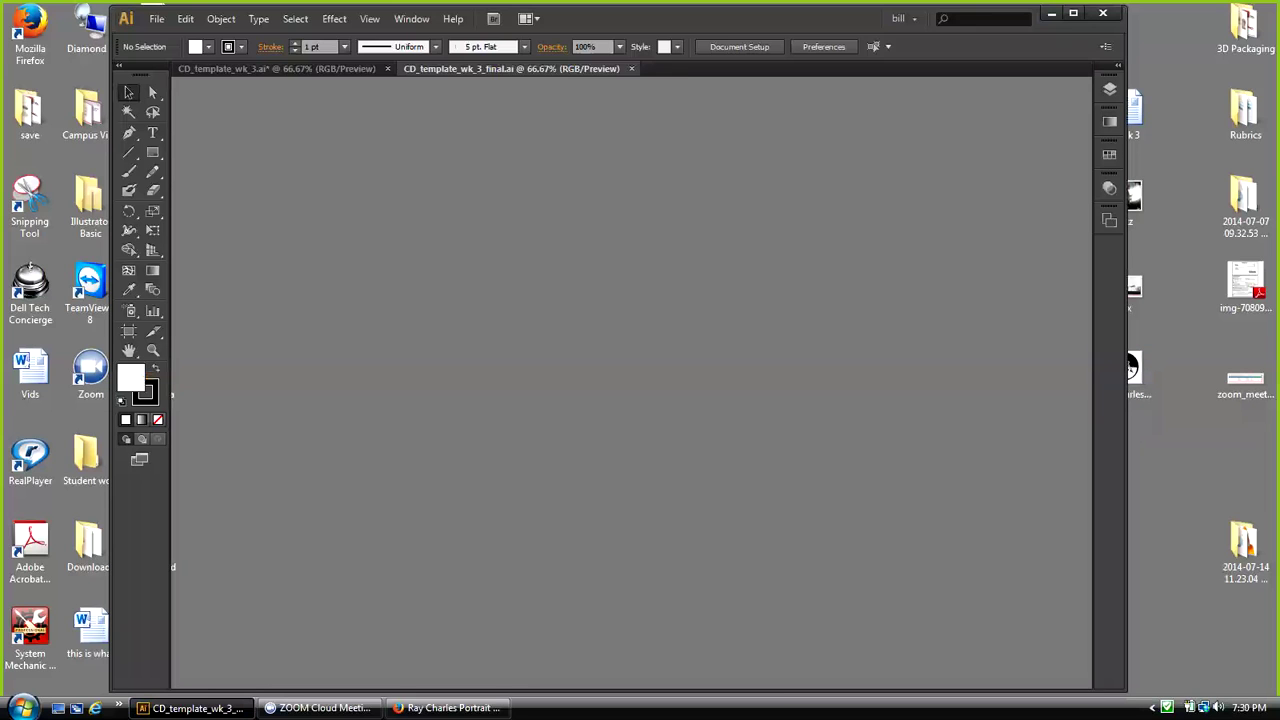
pyautogui.click(950, 392)
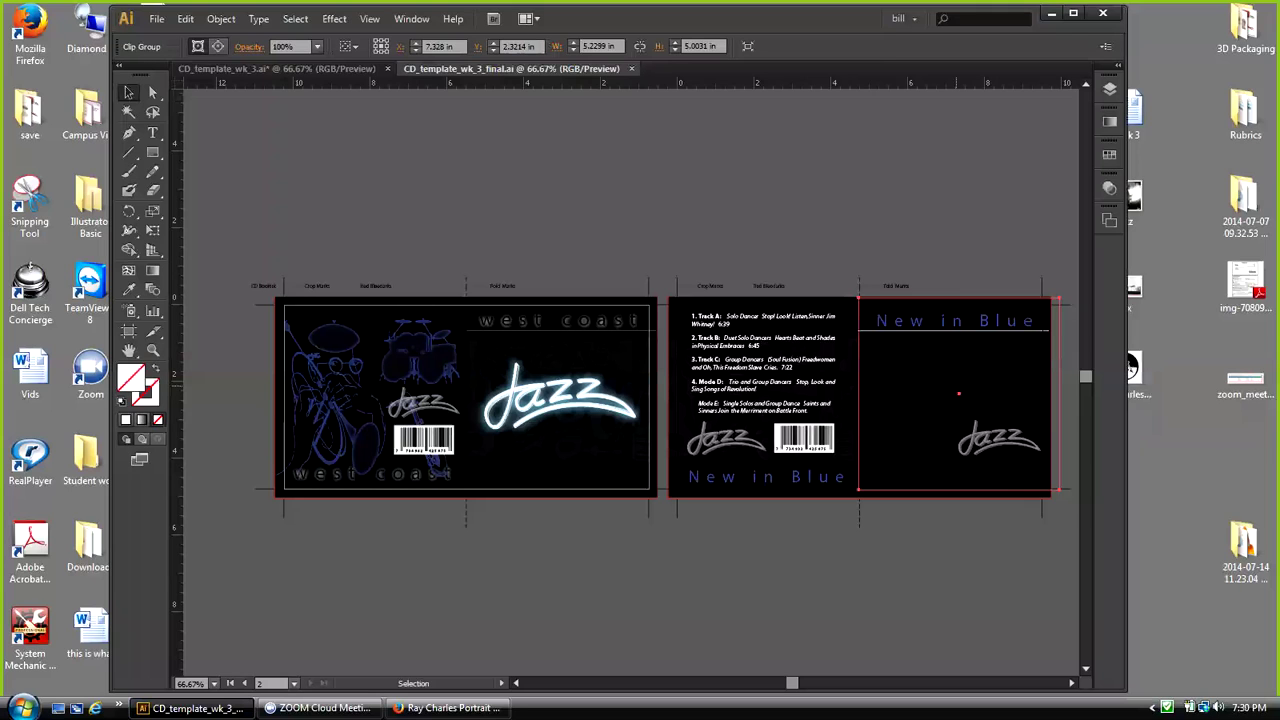
pyautogui.click(940, 580)
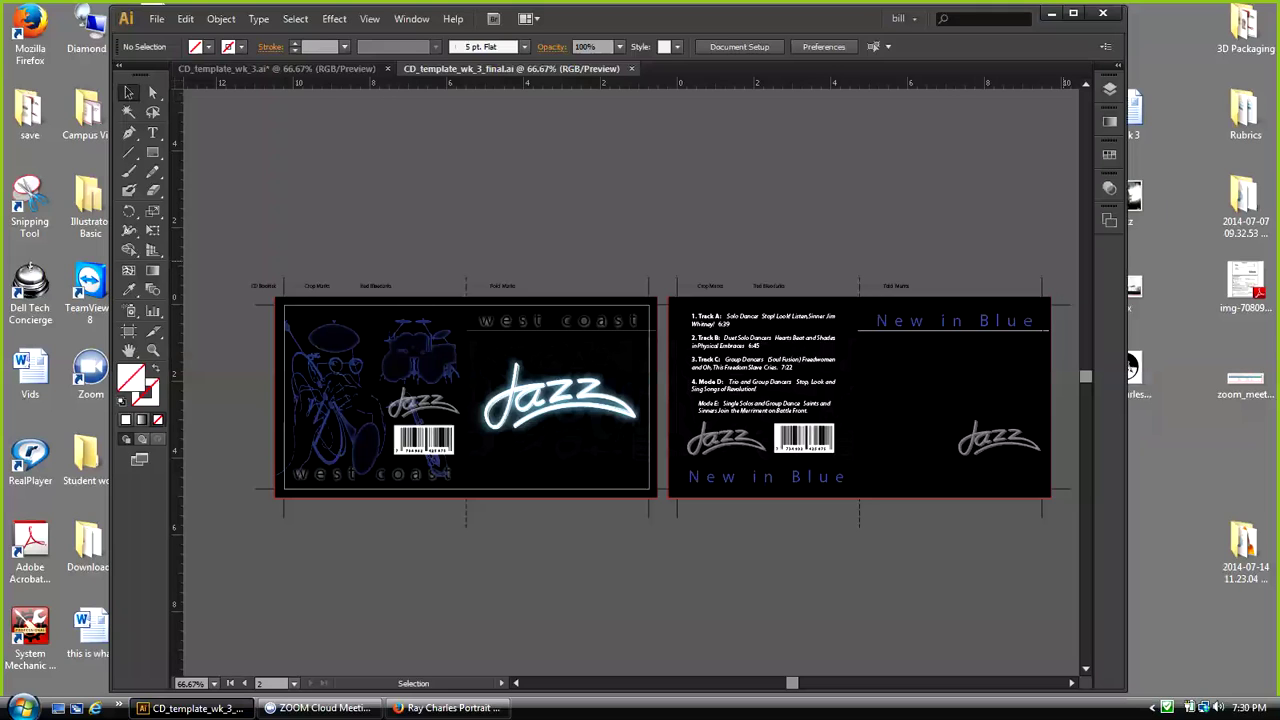
pyautogui.moveTo(1136, 197); pyautogui.dragTo(940, 385)
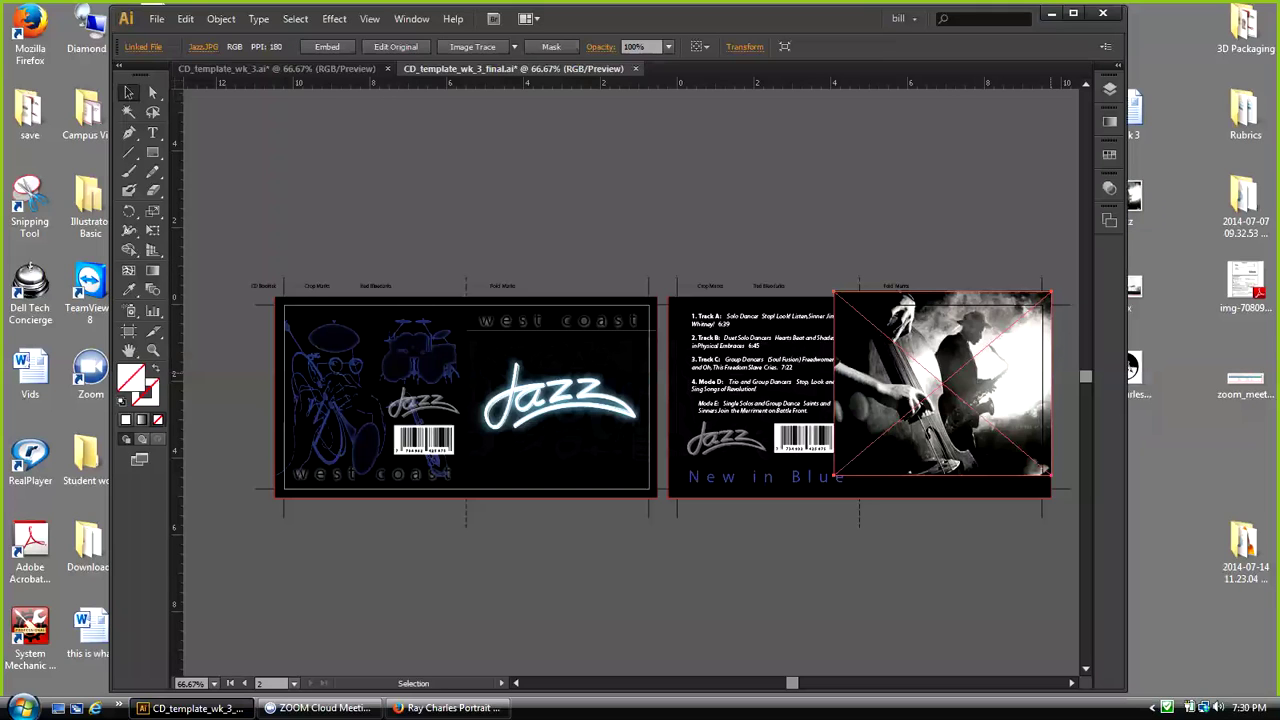
# Step: Enlarge the placed Jazz photo to the full height of the front panel and align its inner edge with the fold line
pyautogui.moveTo(940, 385); pyautogui.dragTo(983, 408)
pyautogui.press('e')
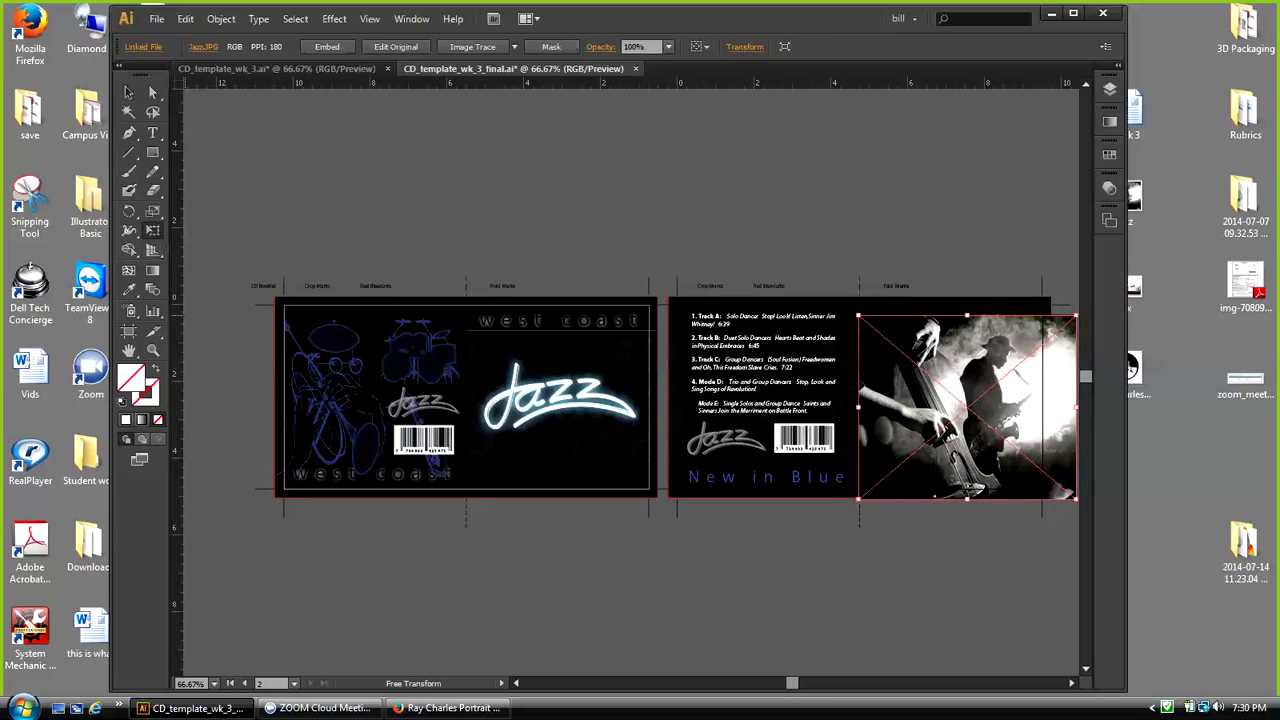
pyautogui.moveTo(858, 316); pyautogui.dragTo(848, 297)
pyautogui.click(128, 92)
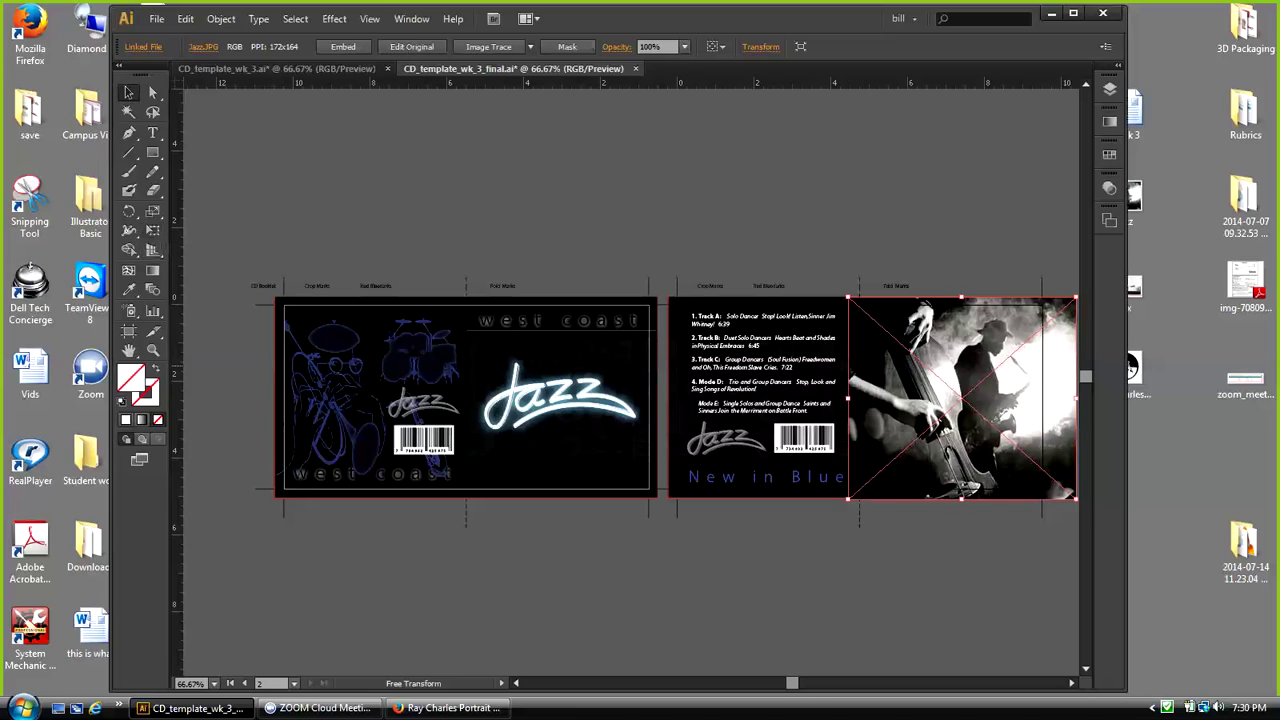
pyautogui.moveTo(940, 400); pyautogui.dragTo(950, 399)
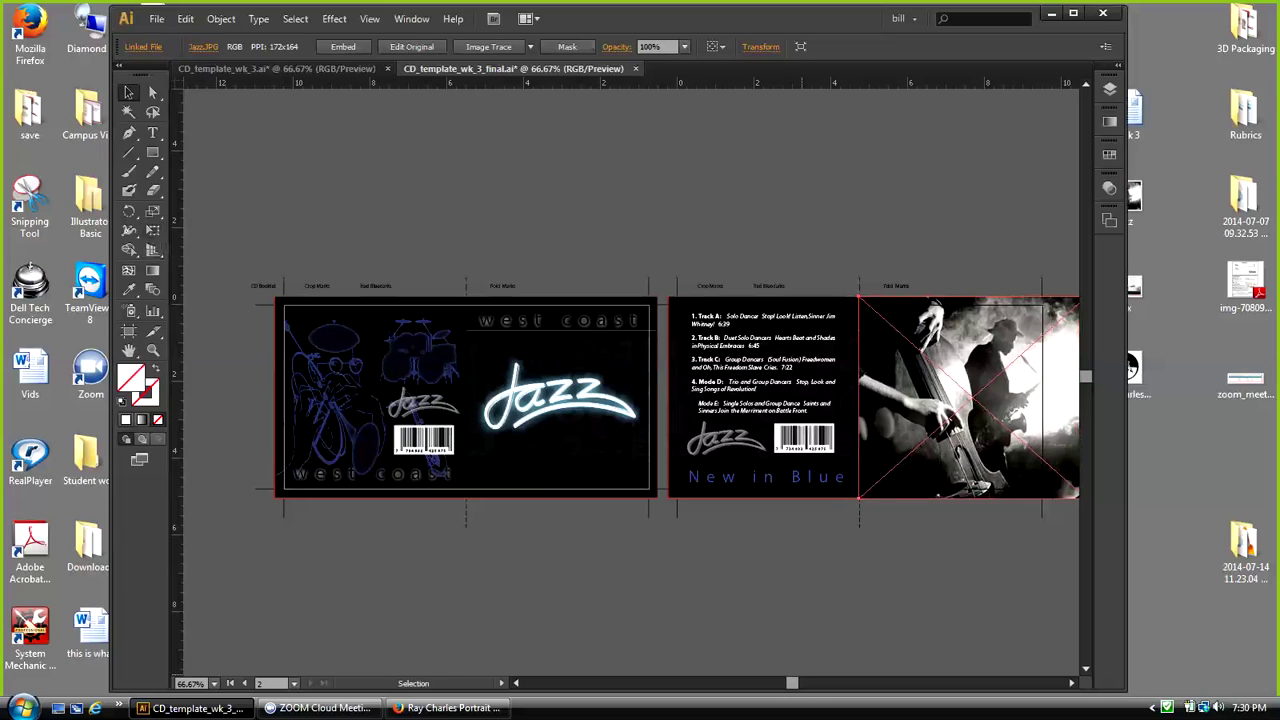
# Step: Shift the Jazz photo leftward across the fold until its outer edge meets the front panel's bleed edge
pyautogui.moveTo(792, 683); pyautogui.dragTo(804, 683)
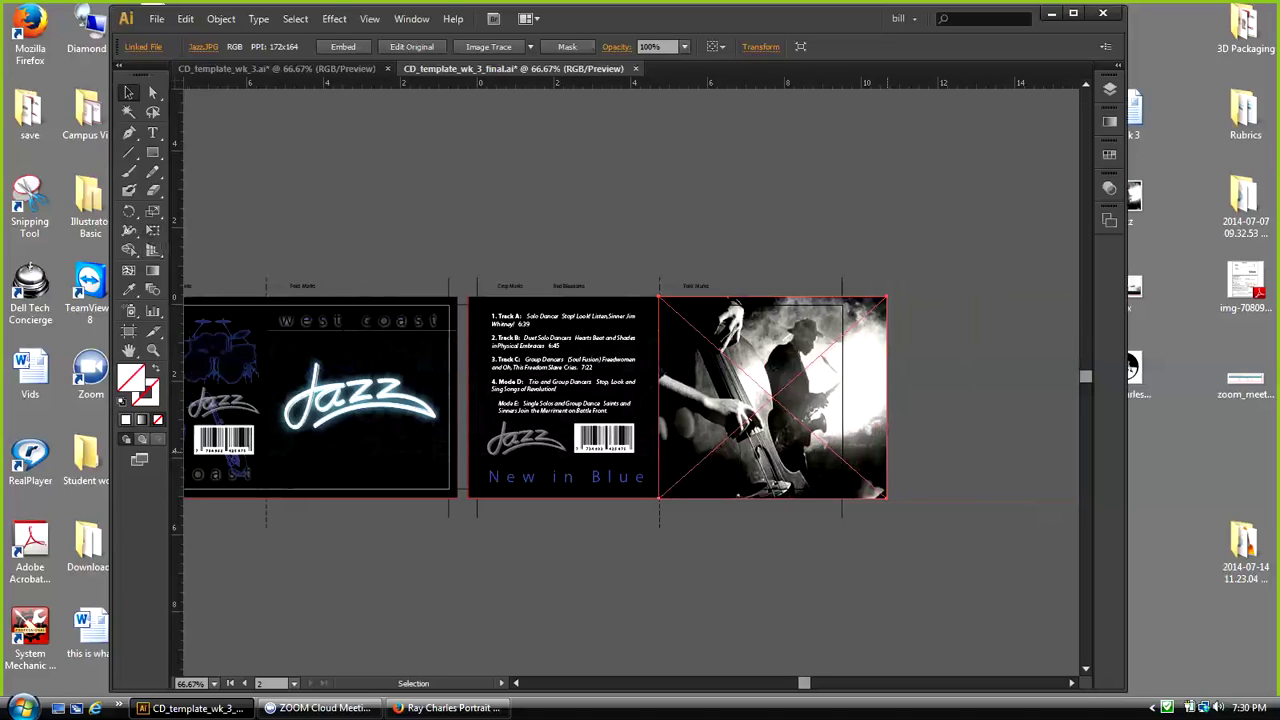
pyautogui.press('Left')
pyautogui.press('Left')
pyautogui.press('Left')
pyautogui.press('Left')
pyautogui.press('Left')
pyautogui.press('Left')
pyautogui.press('Left')
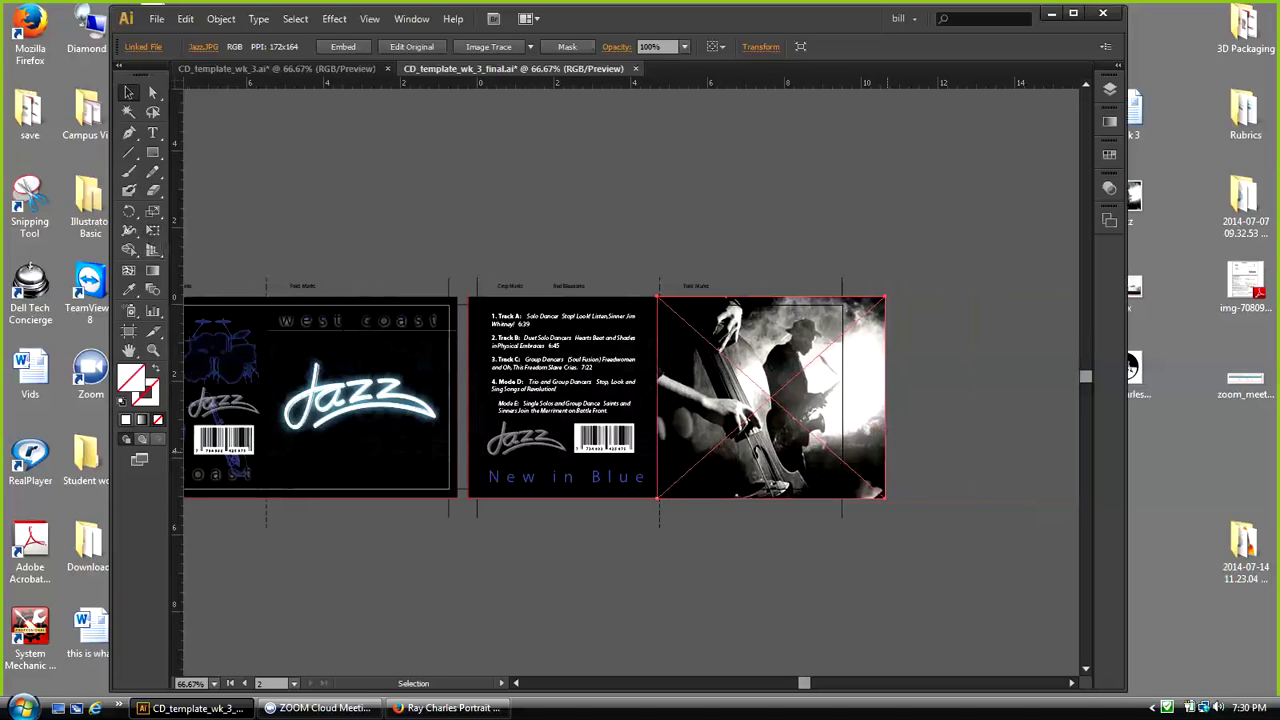
pyautogui.press('Left')
pyautogui.press('Left')
pyautogui.press('Left')
pyautogui.press('Left')
pyautogui.press('Left')
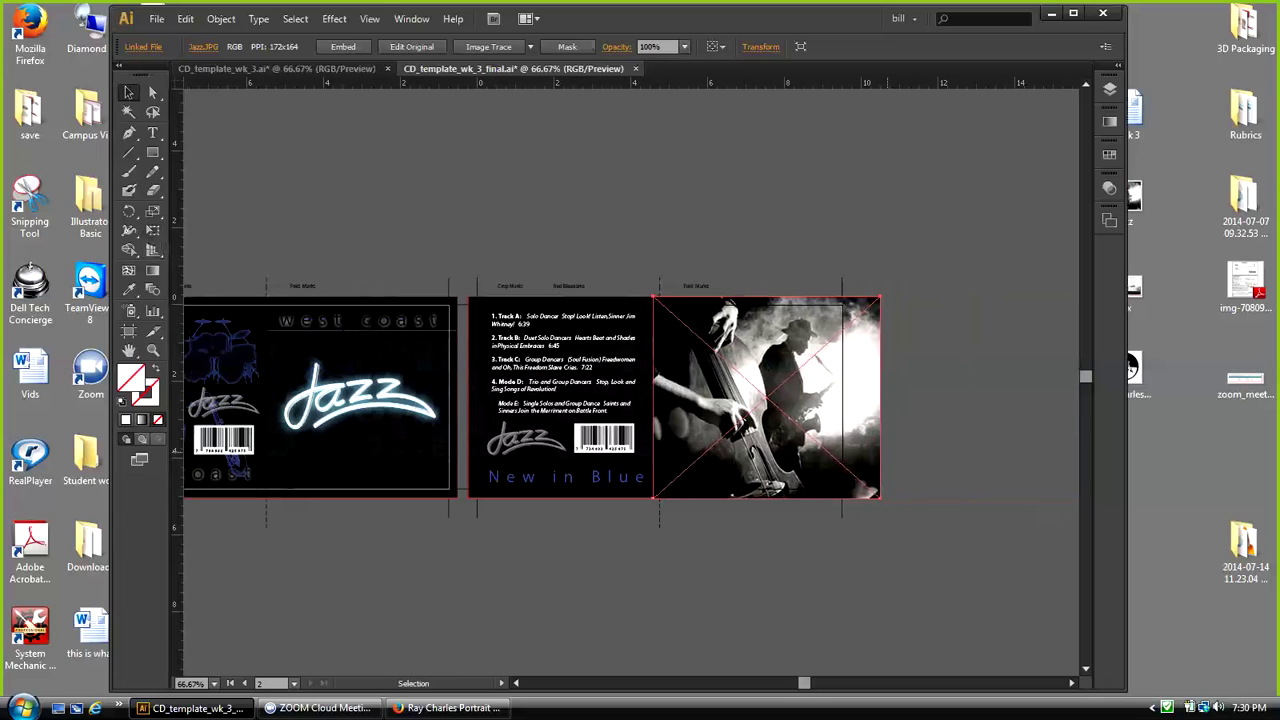
pyautogui.press('Left')
pyautogui.press('Left')
pyautogui.press('Left')
pyautogui.press('Left')
pyautogui.press('Left')
pyautogui.press('Left')
pyautogui.press('Left')
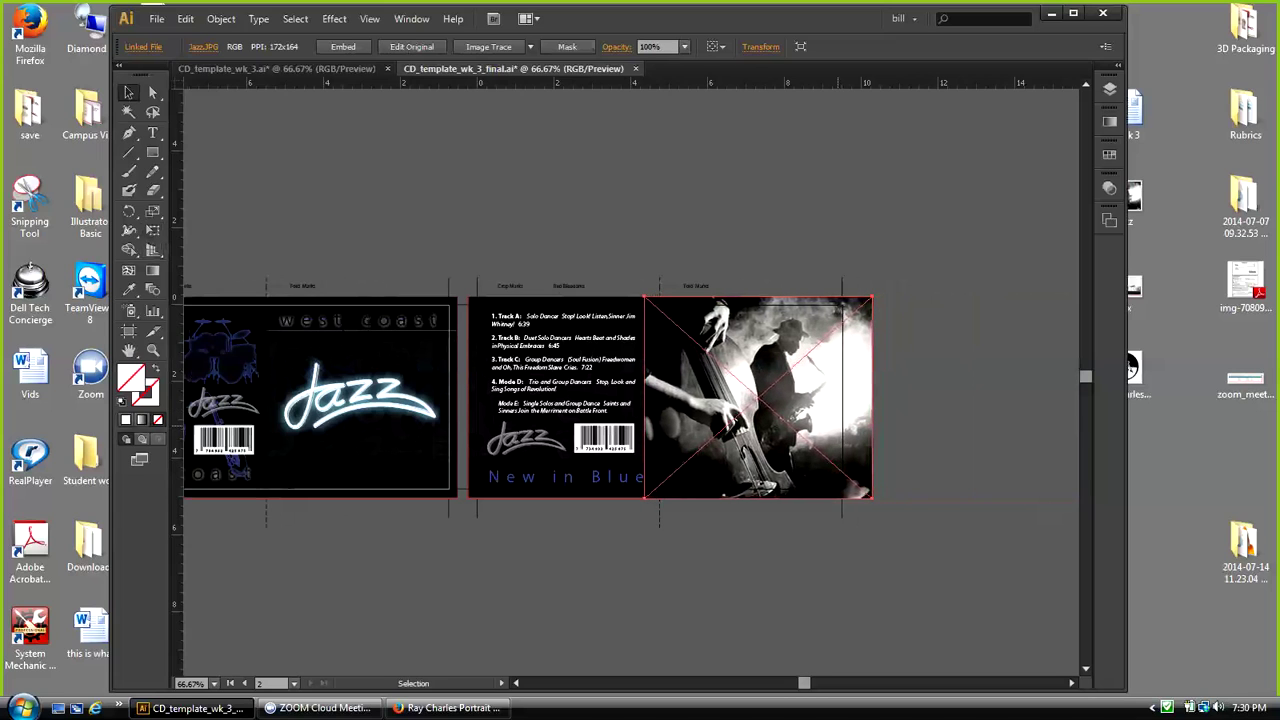
pyautogui.press('Left')
pyautogui.press('Left')
pyautogui.press('Left')
pyautogui.press('Left')
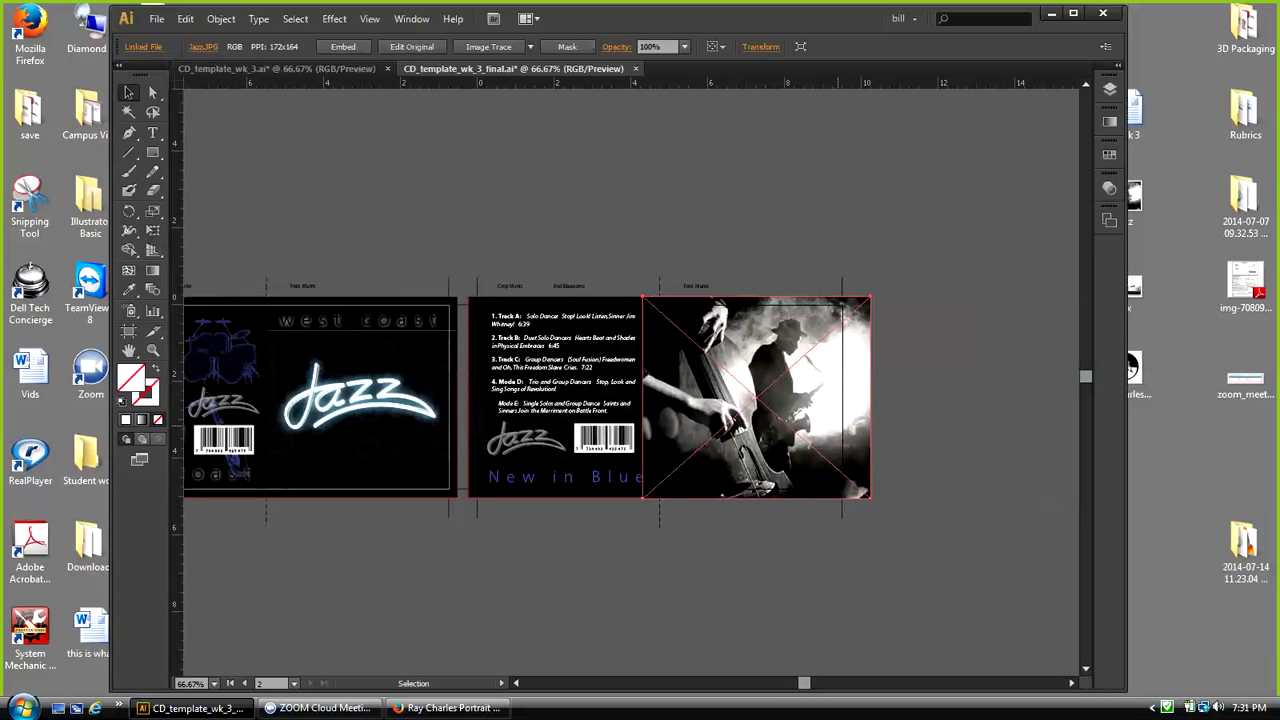
pyautogui.press('Left')
pyautogui.press('Left')
pyautogui.press('Left')
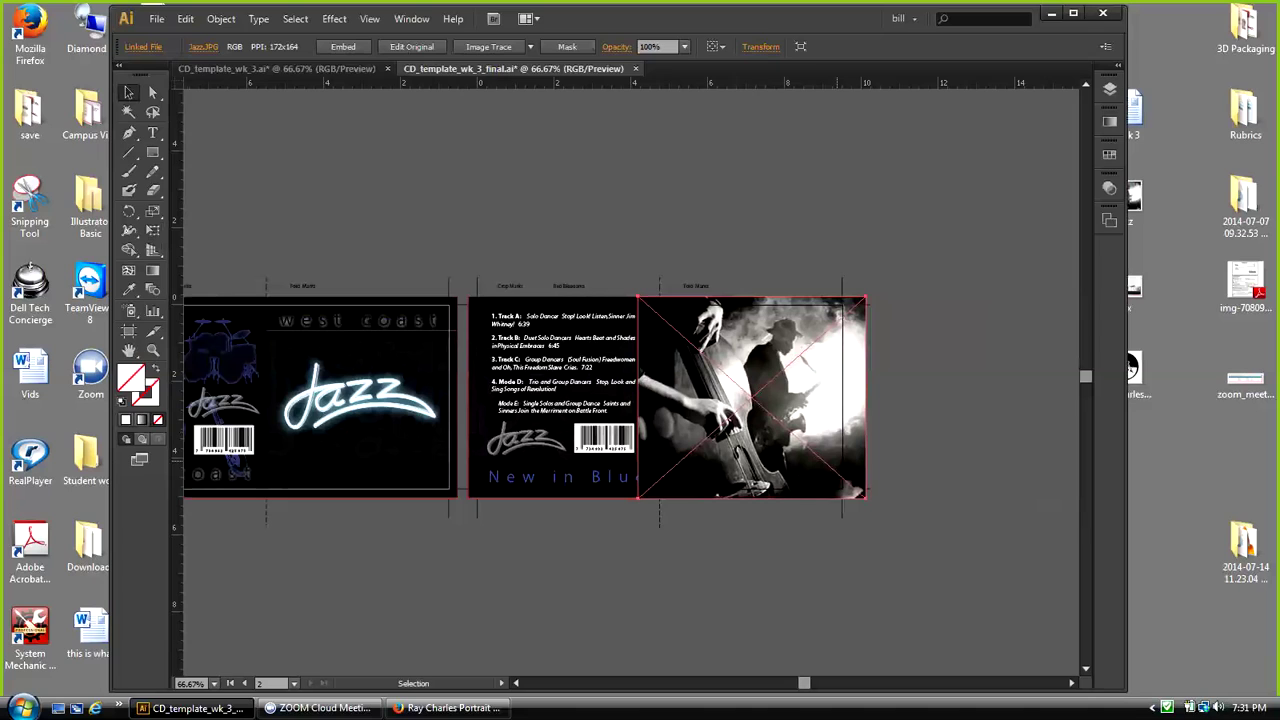
pyautogui.moveTo(760, 376); pyautogui.dragTo(748, 376)
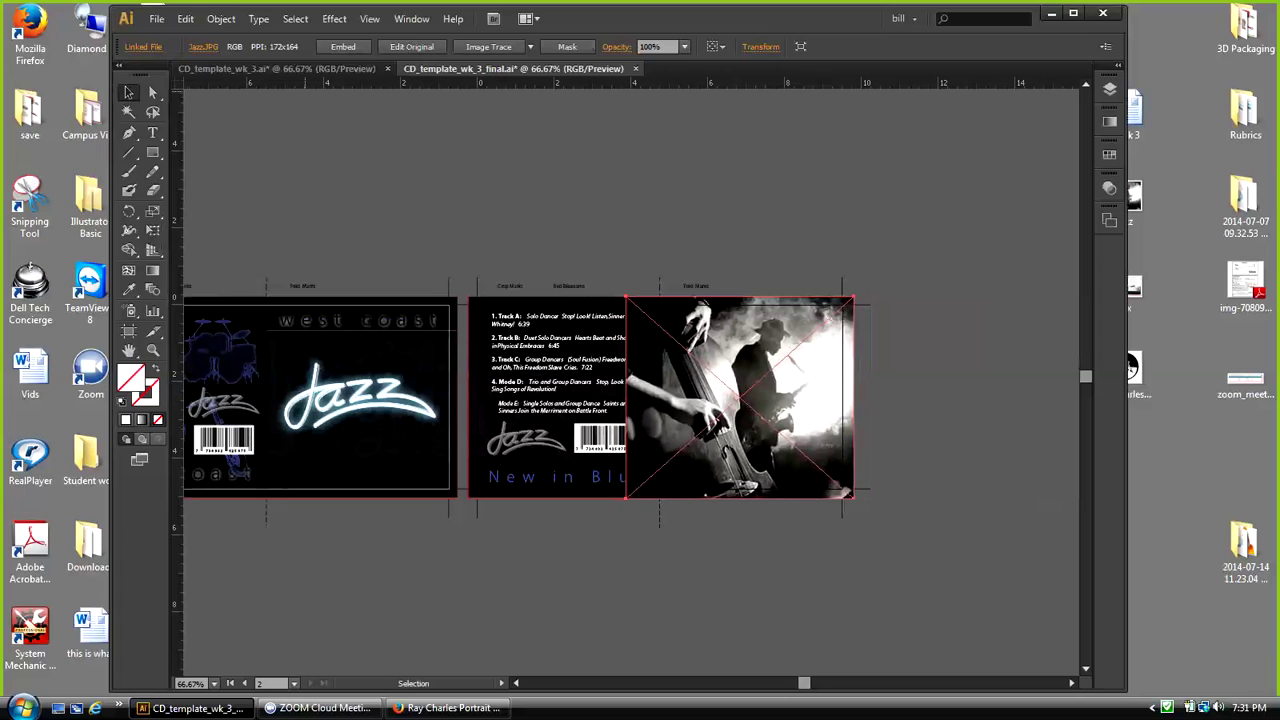
# Step: Cut the Jazz photo, then stretch the front panel's clip group down to the lower bleed edge, about 5.19 in high
pyautogui.click(185, 18)
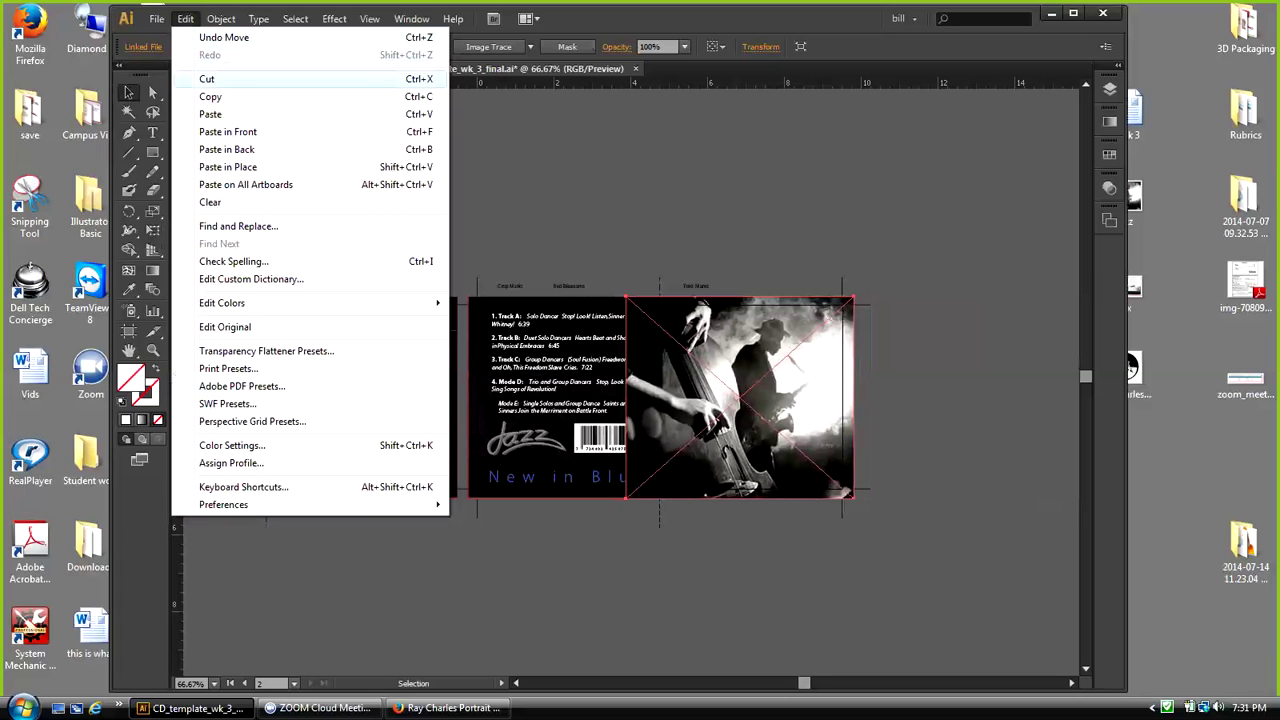
pyautogui.click(206, 78)
pyautogui.click(757, 384)
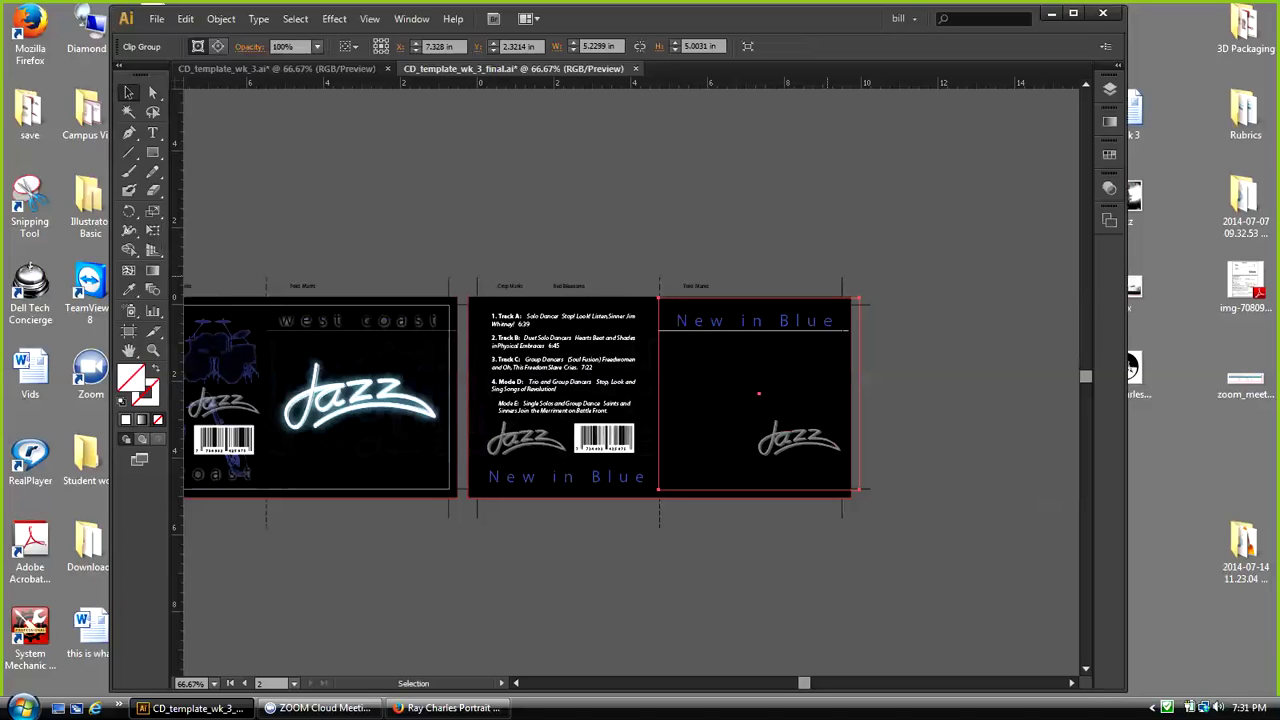
pyautogui.click(128, 92)
pyautogui.moveTo(759, 489); pyautogui.dragTo(759, 497)
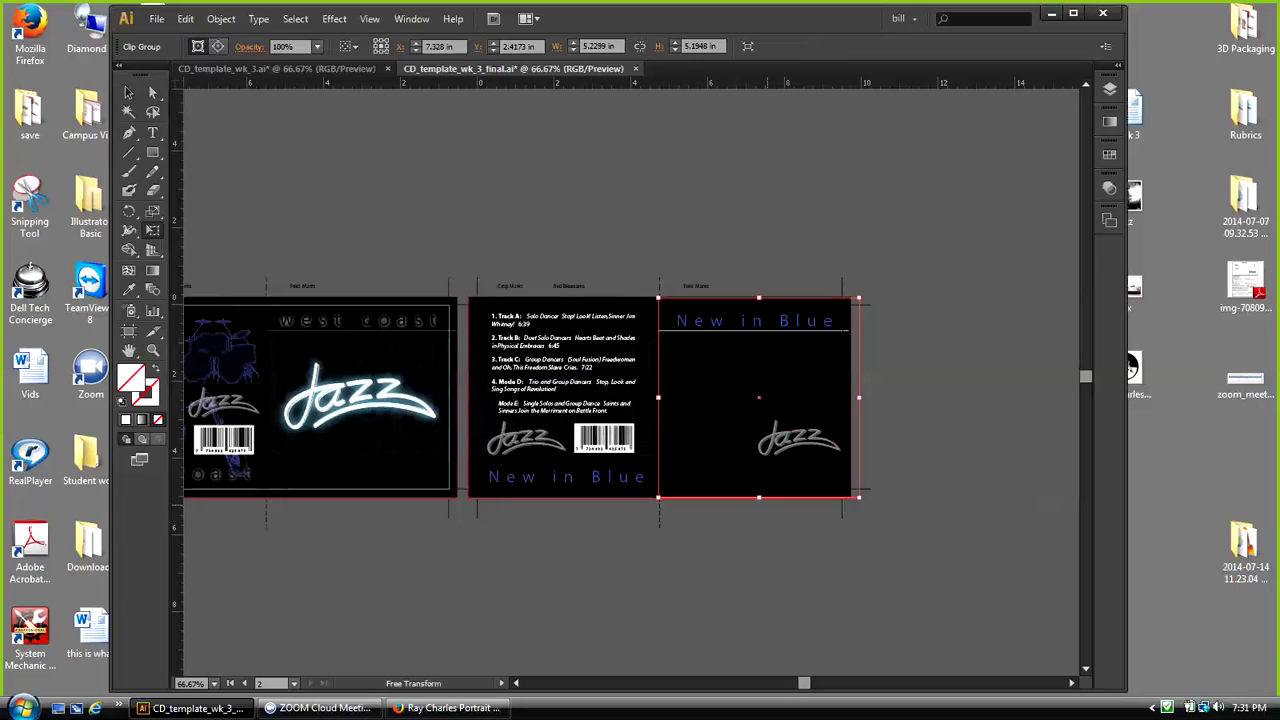
pyautogui.click(128, 92)
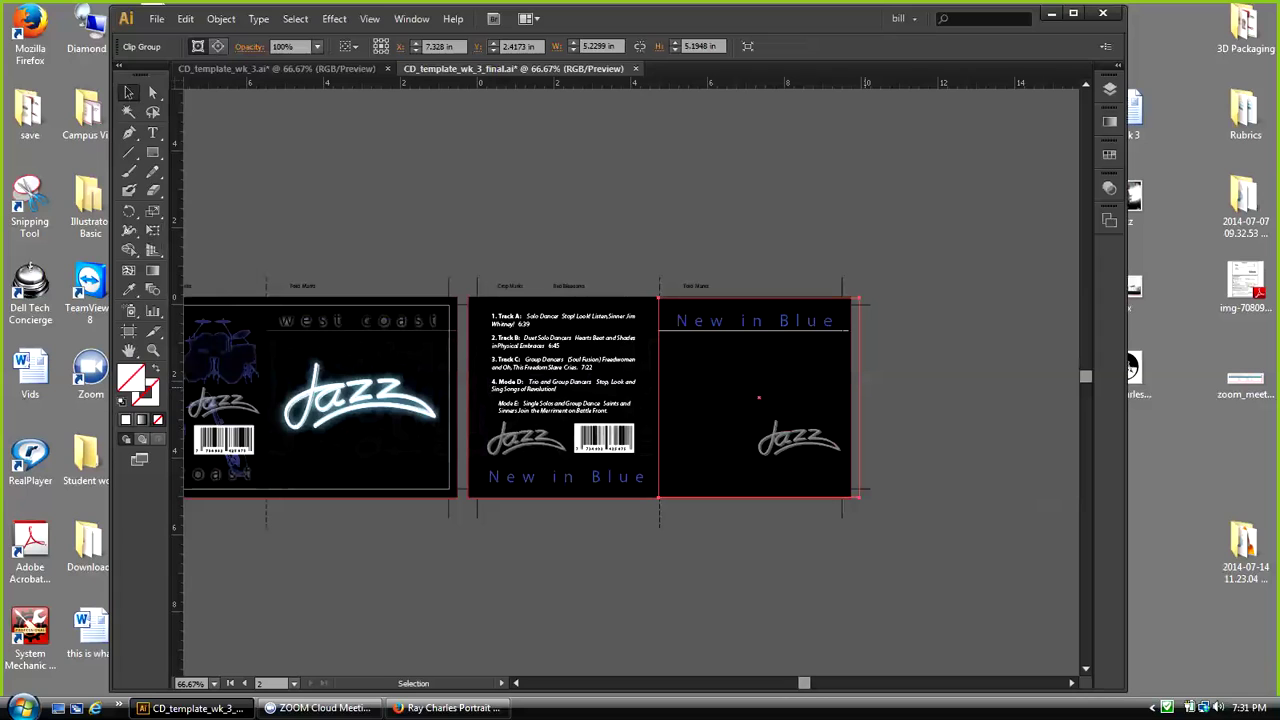
# Step: Paste the cut Jazz photo in back of the front panel's clip group and clear the selection
pyautogui.click(185, 19)
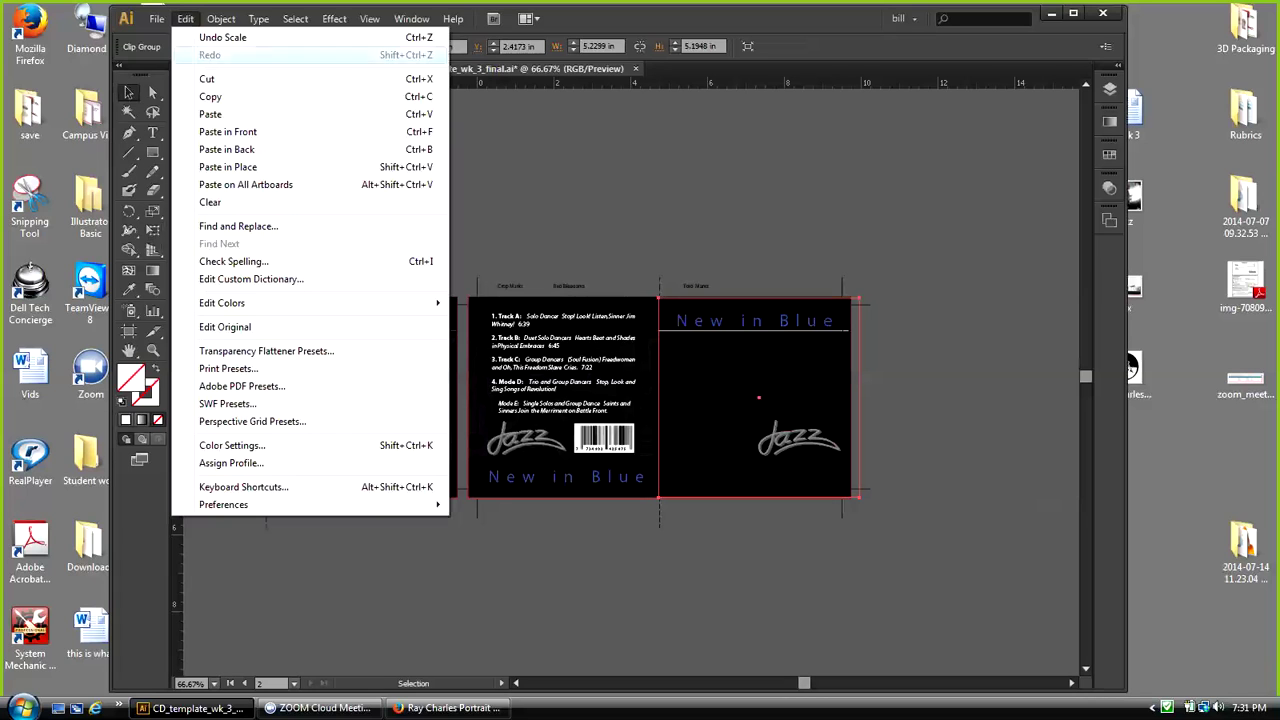
pyautogui.click(226, 149)
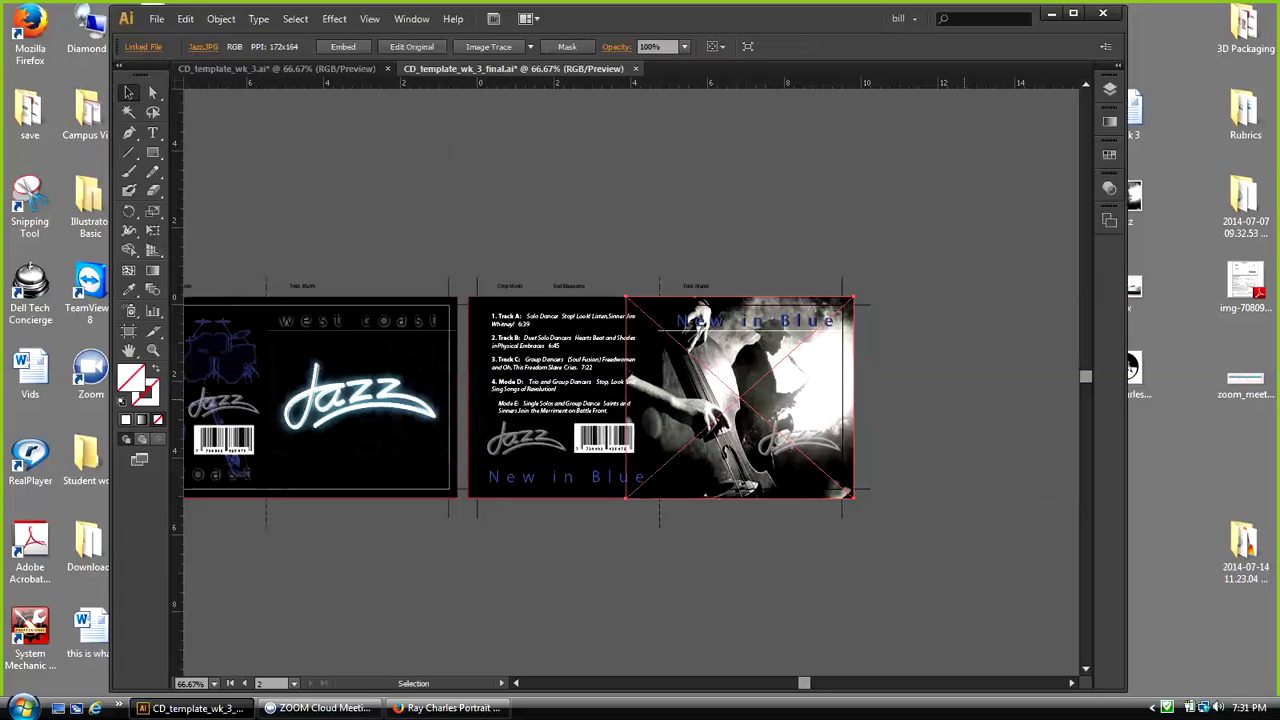
pyautogui.click(962, 398)
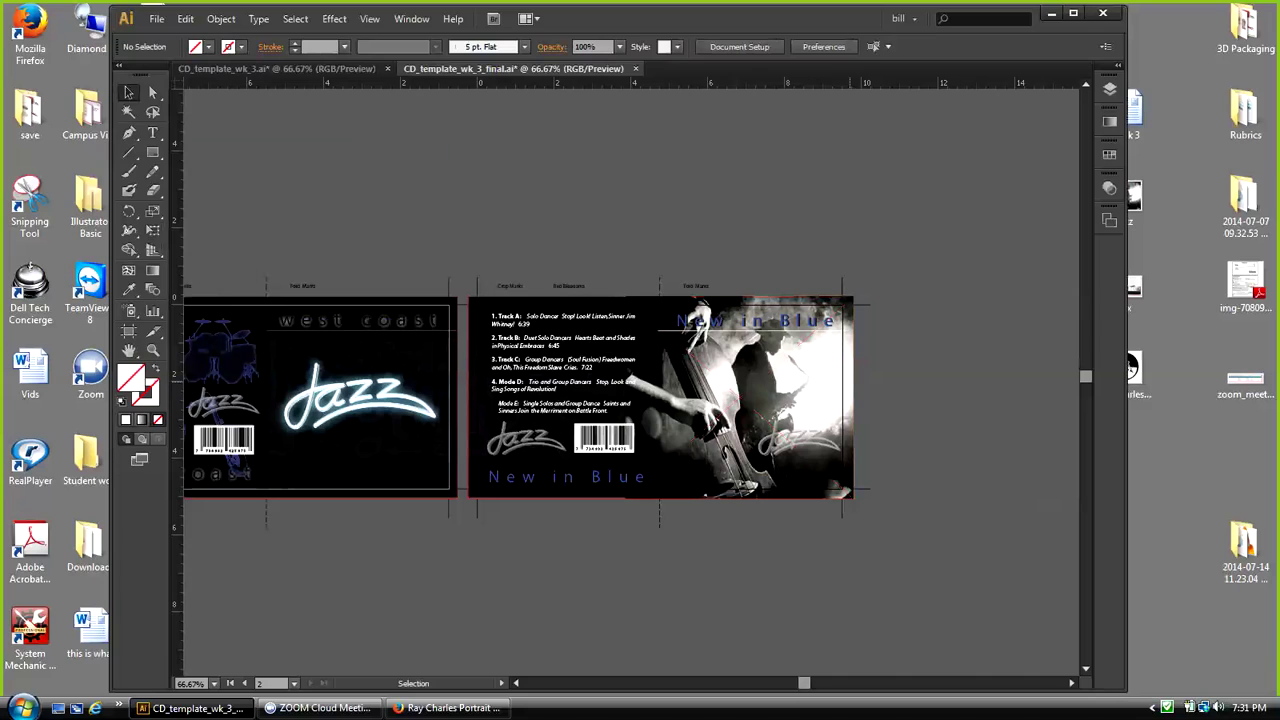
# Step: Narrow the front panel's clip group with Free Transform to the outer bleed edge, about 5.04 in wide
pyautogui.click(760, 386)
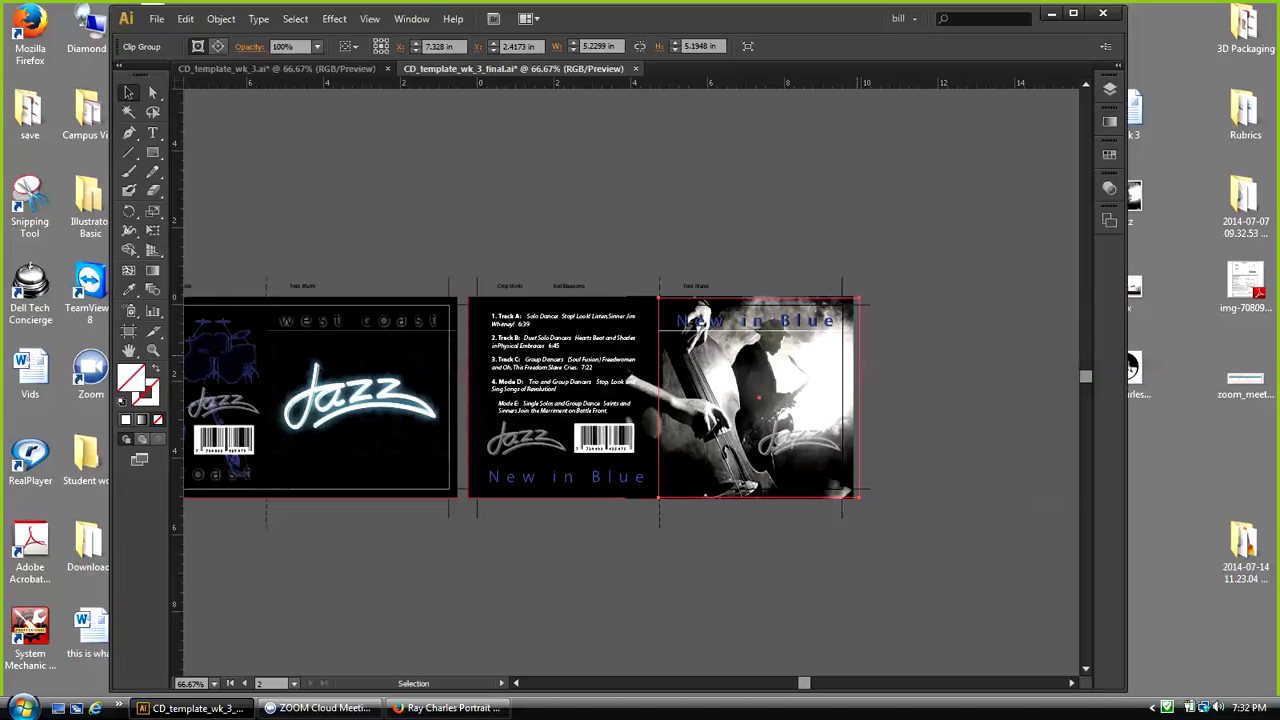
pyautogui.click(152, 230)
pyautogui.moveTo(859, 398); pyautogui.dragTo(852, 398)
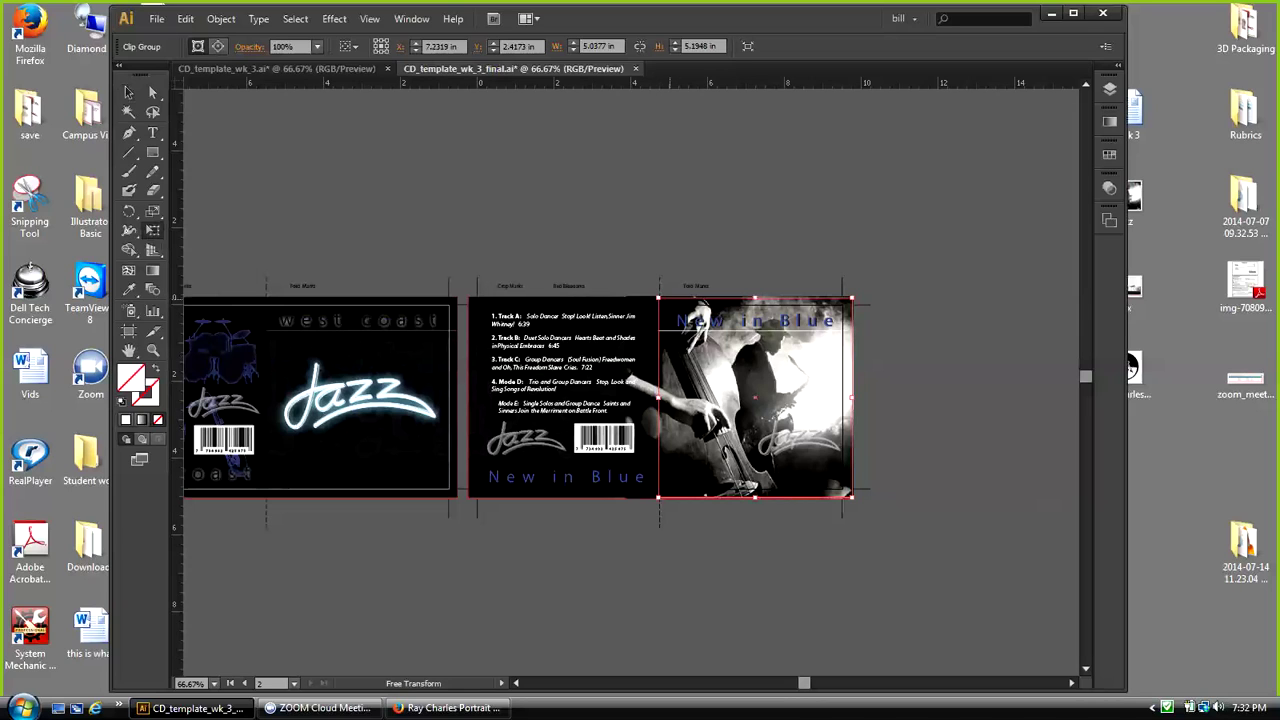
pyautogui.click(153, 152)
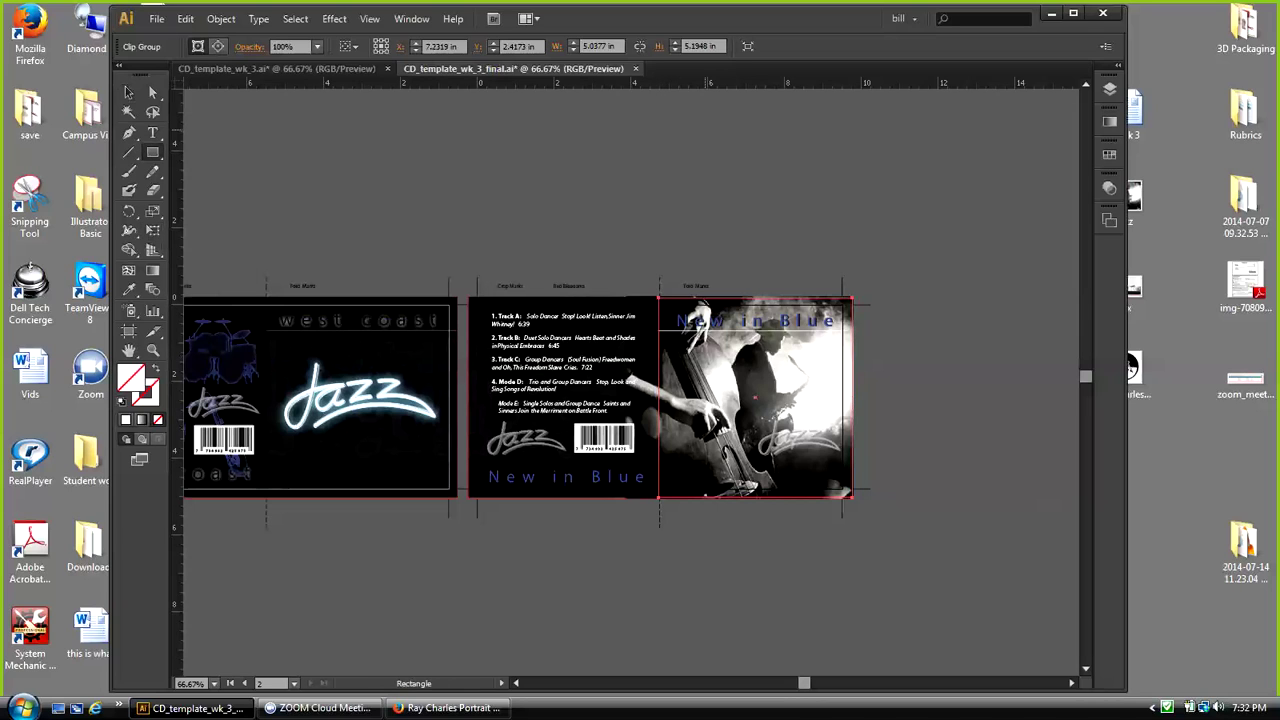
pyautogui.press('v')
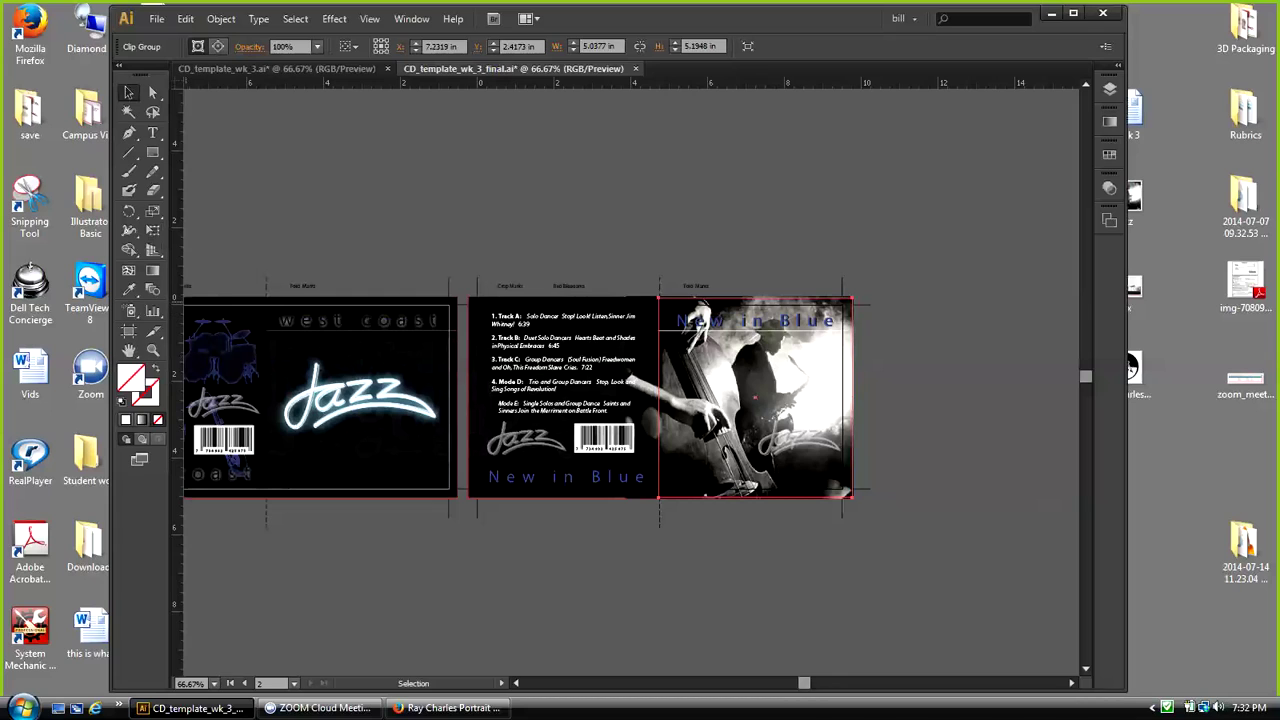
pyautogui.moveTo(755, 397); pyautogui.dragTo(970, 339)
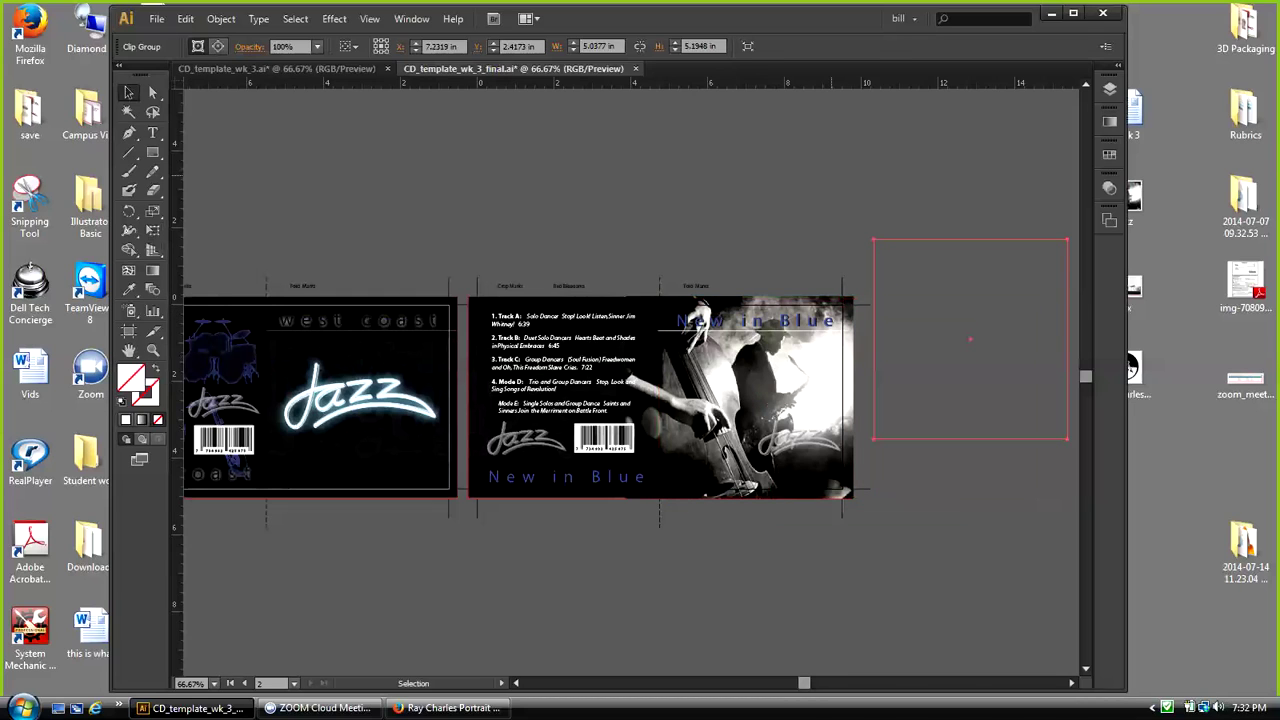
pyautogui.press('Delete')
pyautogui.hotkey('ctrl', 'z')
pyautogui.hotkey('ctrl', 'z')
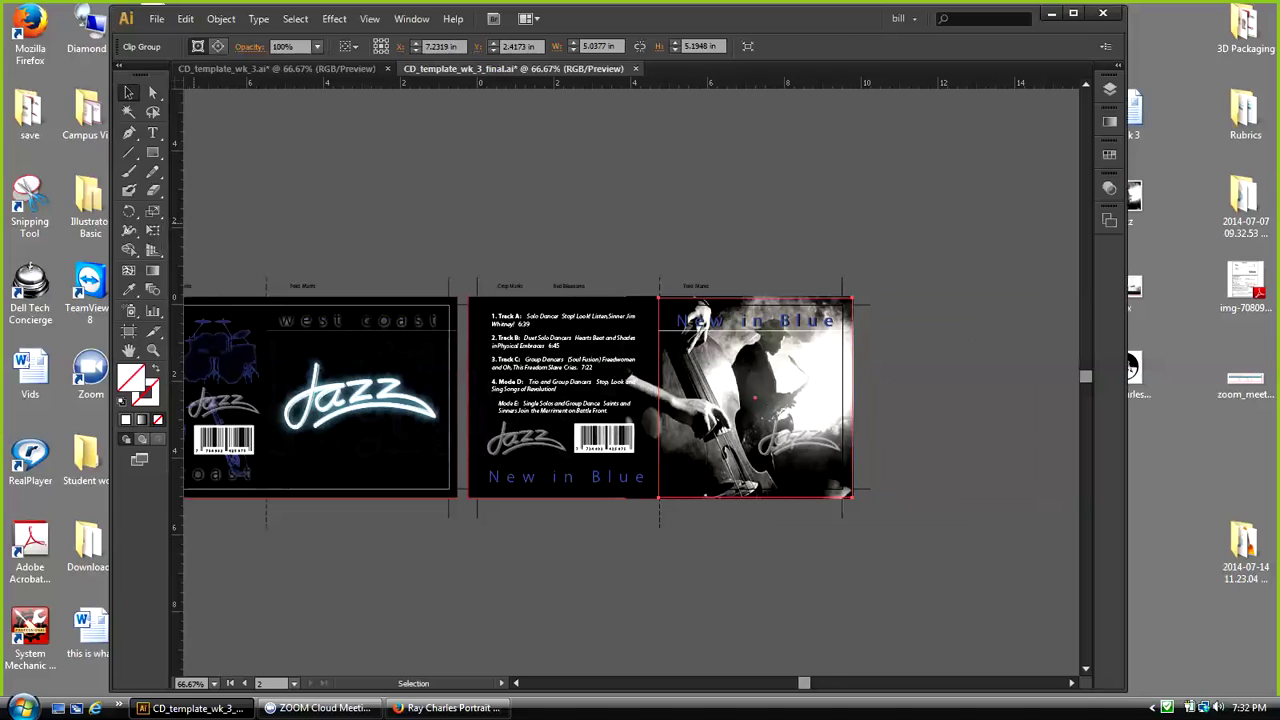
# Step: Stretch the front panel's clip group vertically to cover the full bleed, about 5.29 in high
pyautogui.press('e')
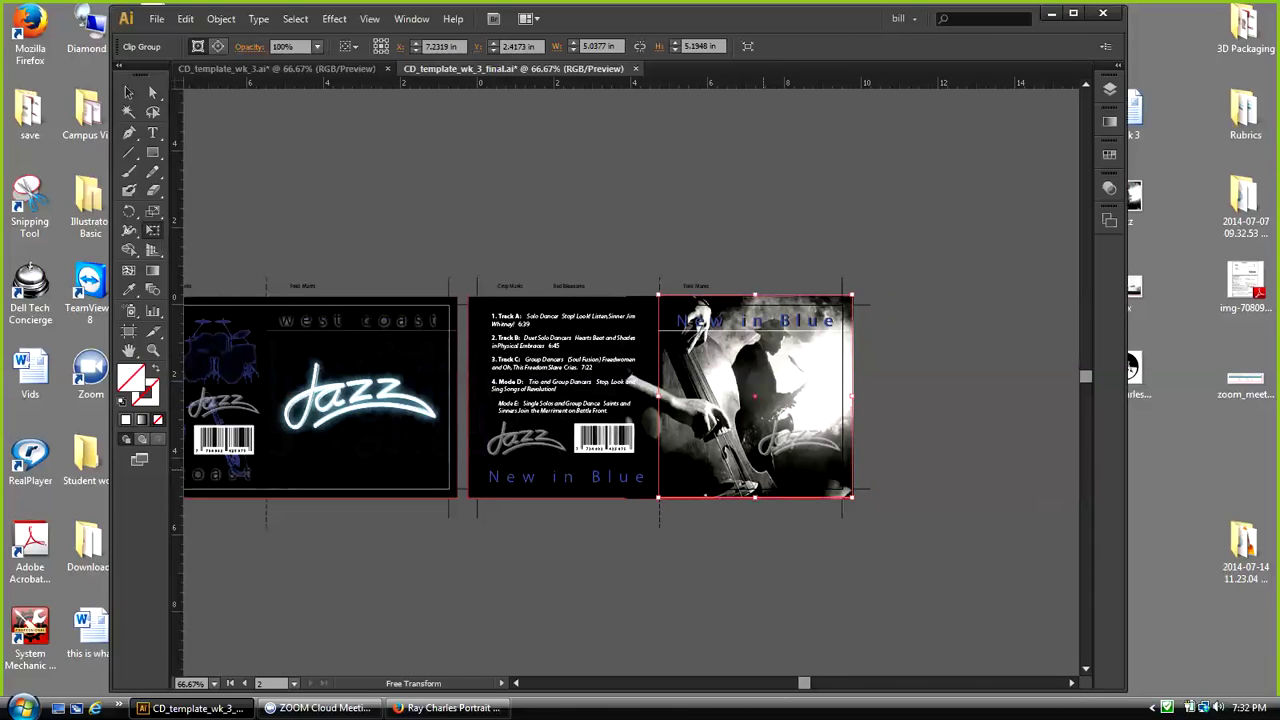
pyautogui.moveTo(755, 497); pyautogui.dragTo(755, 500)
pyautogui.click(129, 93)
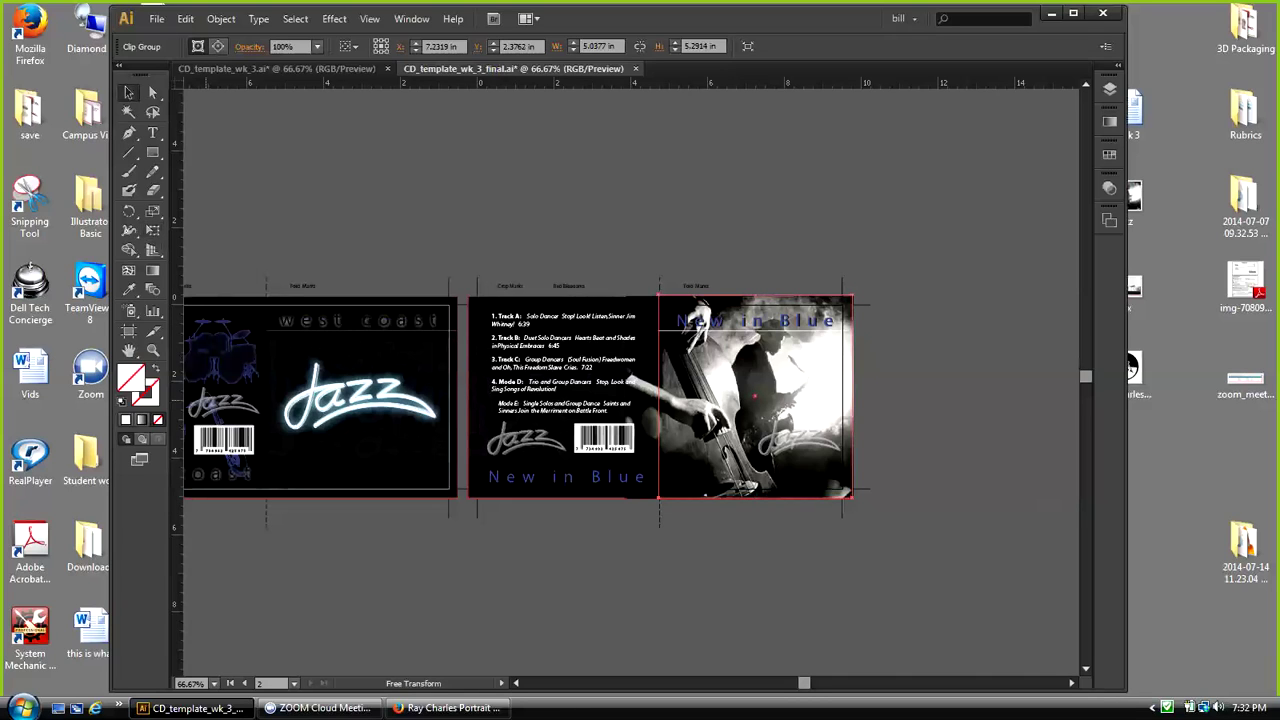
pyautogui.hotkey('ctrl', 'shift', 'a')
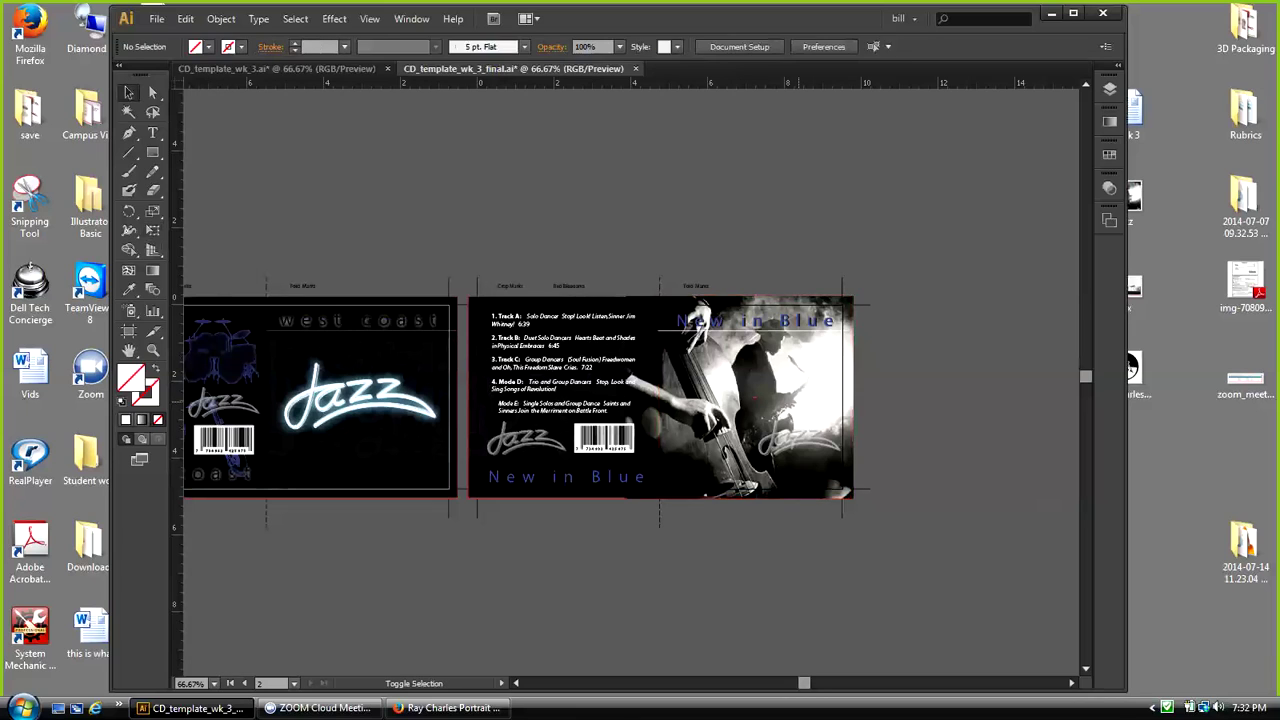
pyautogui.click(755, 400)
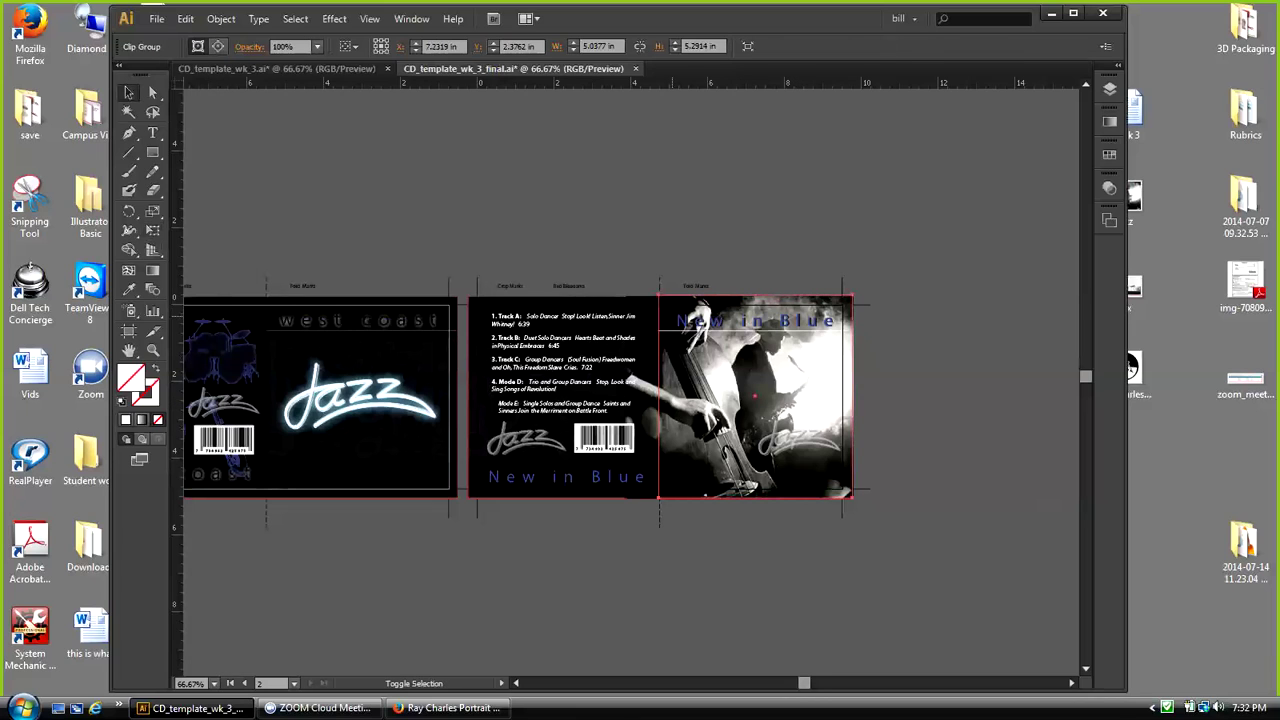
pyautogui.hotkey('ctrl', 'alt', '7')
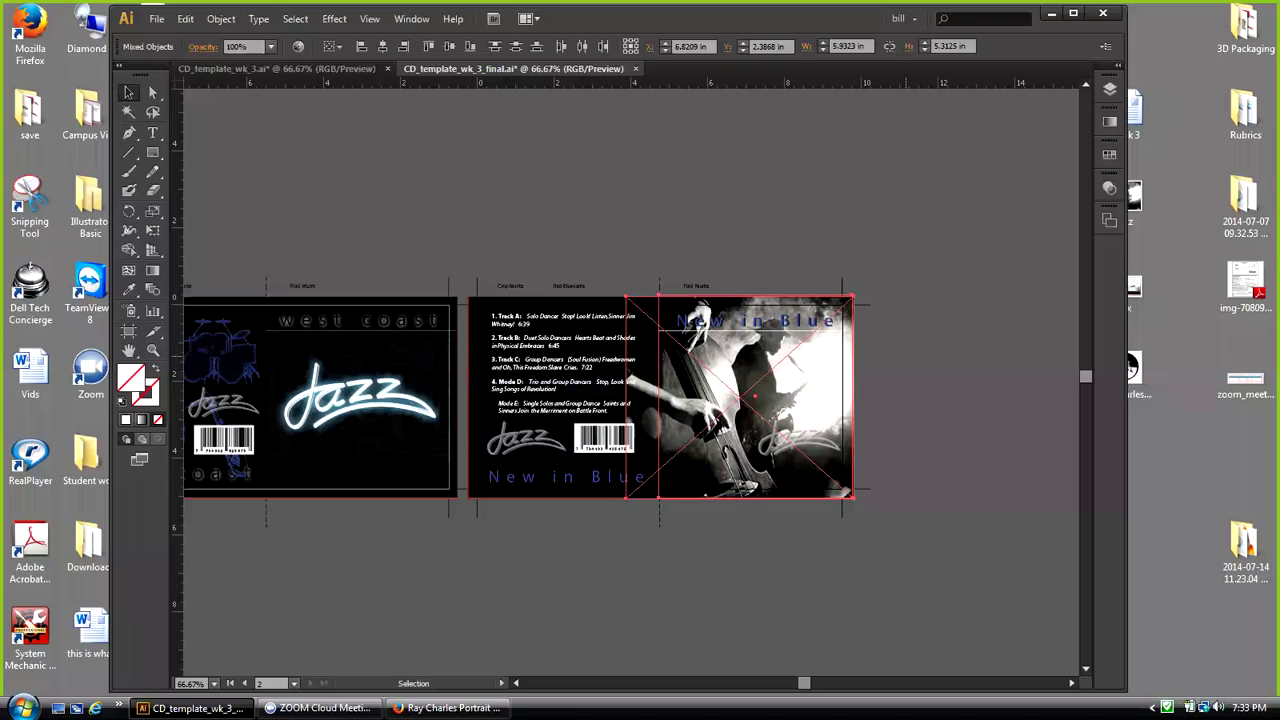
pyautogui.click(906, 400)
pyautogui.click(755, 396)
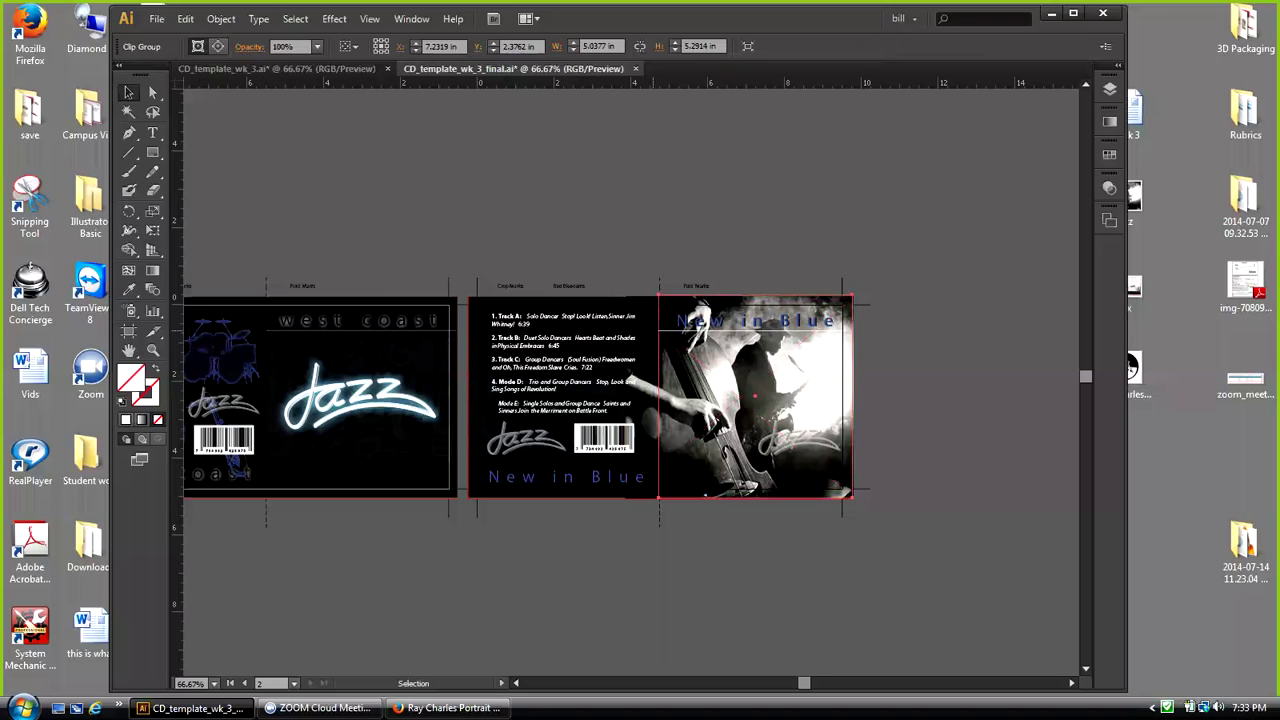
pyautogui.press('shift')
pyautogui.keyDown('shift'); pyautogui.click(563, 400); pyautogui.keyUp('shift')
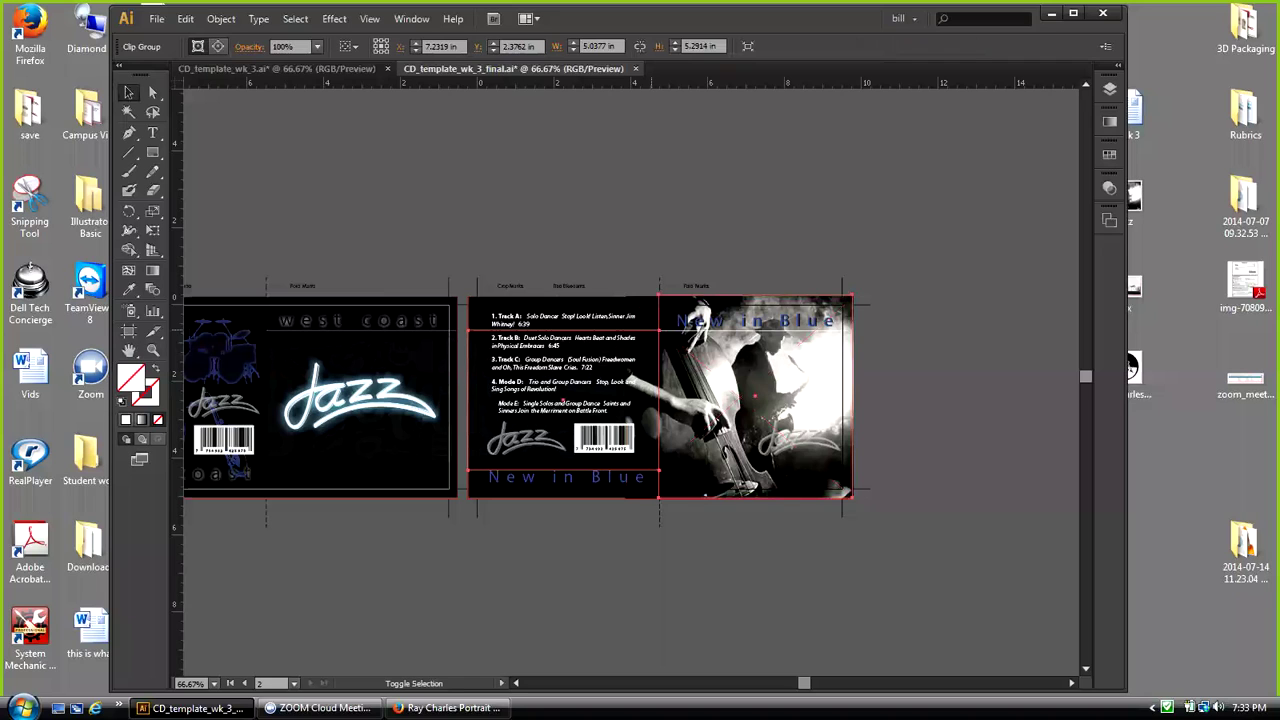
pyautogui.keyDown('shift'); pyautogui.click(642, 390); pyautogui.keyUp('shift')
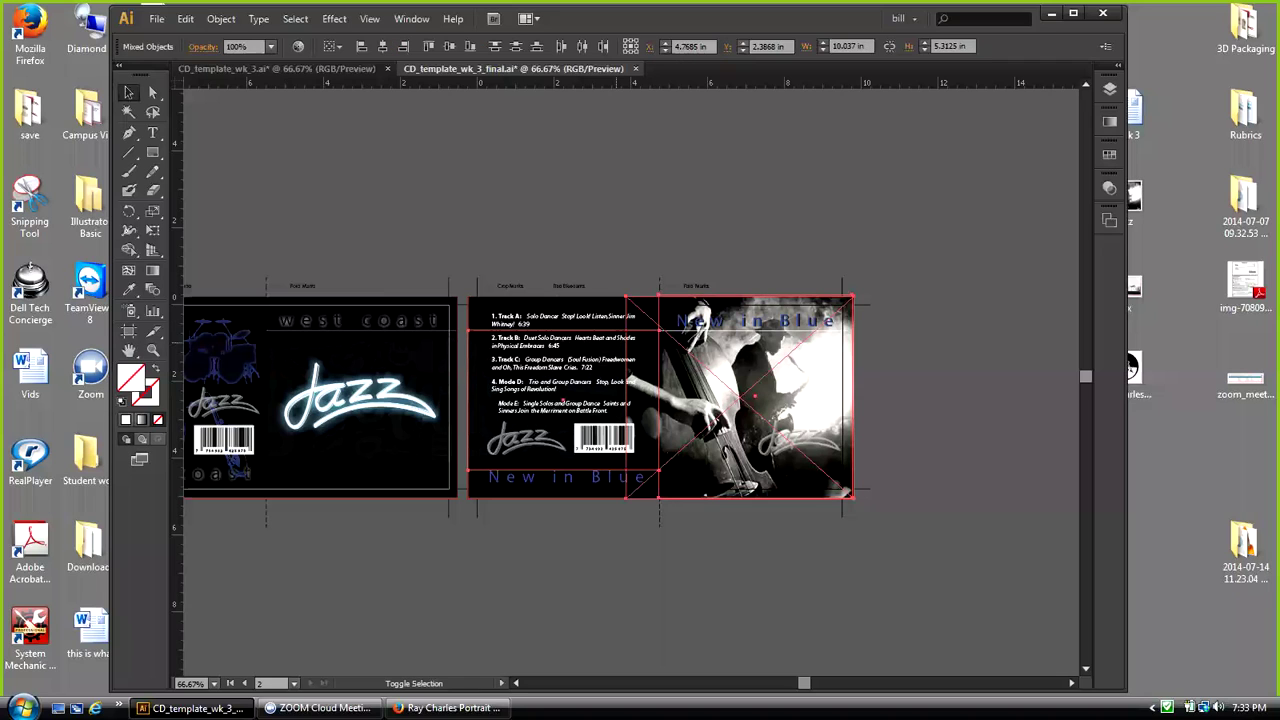
pyautogui.keyDown('shift'); pyautogui.click(560, 489); pyautogui.keyUp('shift')
pyautogui.hotkey('ctrl', '2')
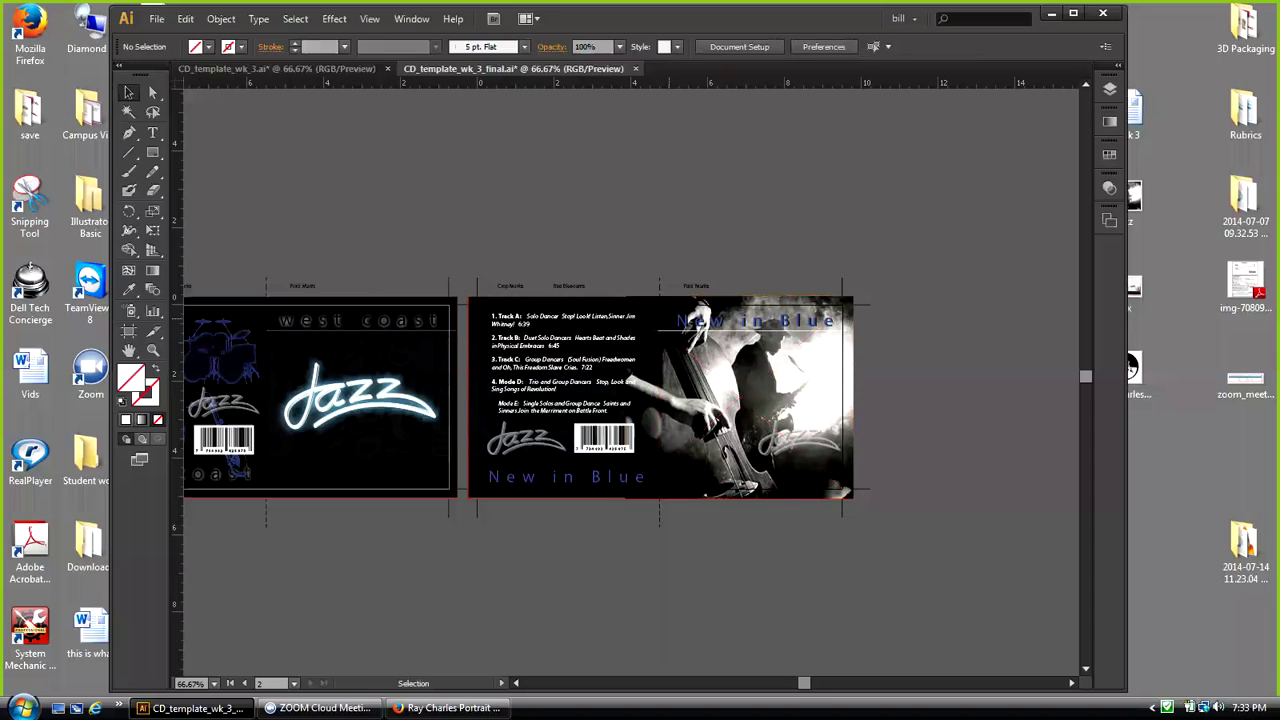
# Step: Try to make a clipping mask from the Jazz photo and the front panel's clip group
pyautogui.click(630, 381)
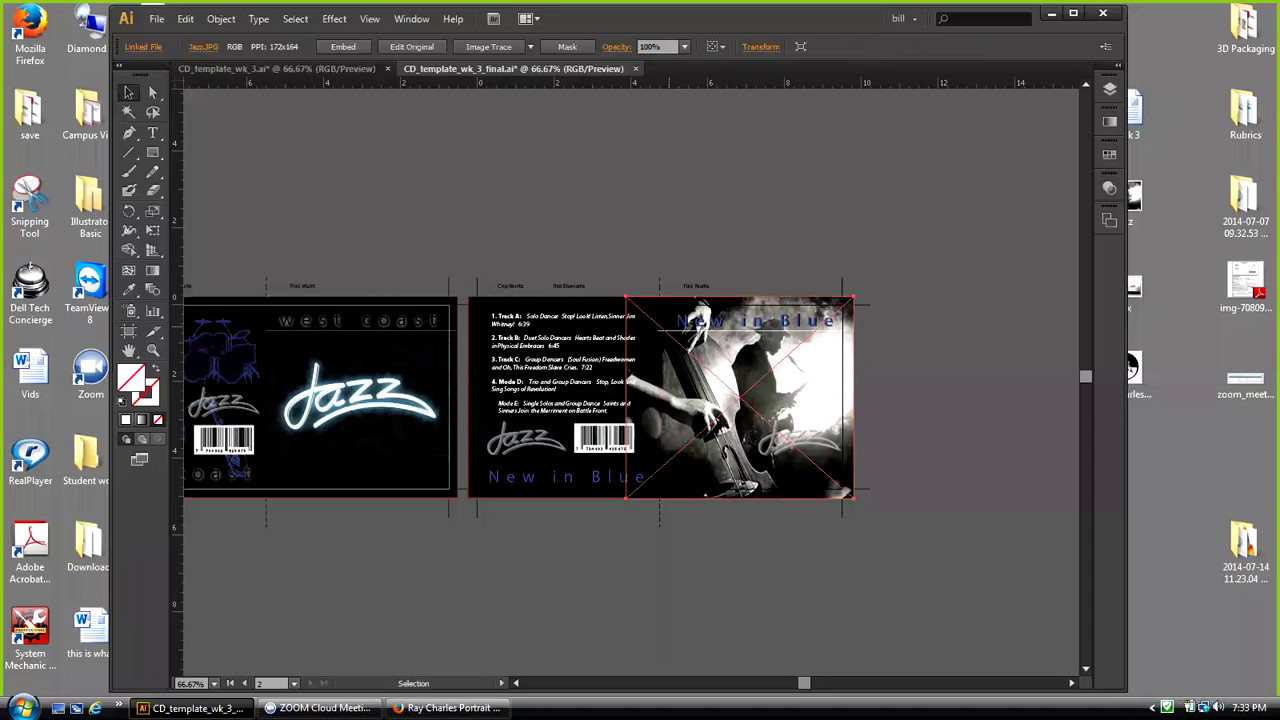
pyautogui.press('shift')
pyautogui.keyDown('shift'); pyautogui.click(659, 396); pyautogui.keyUp('shift')
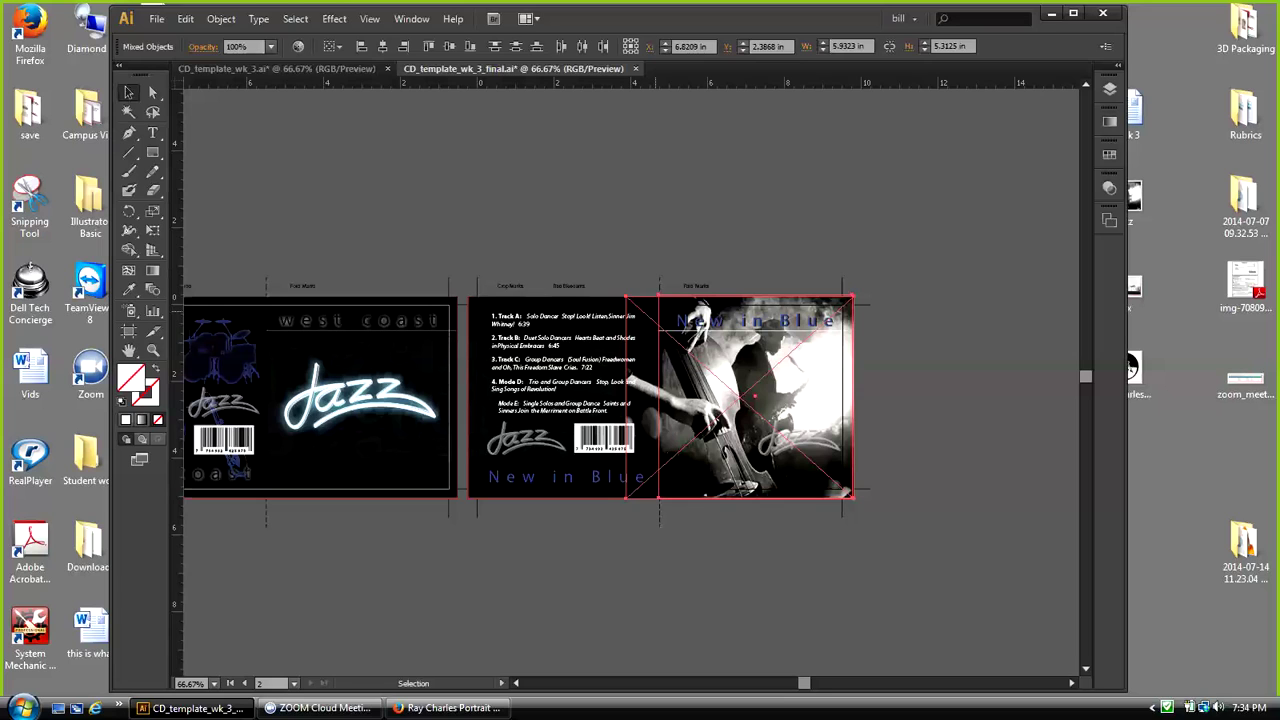
pyautogui.click(221, 18)
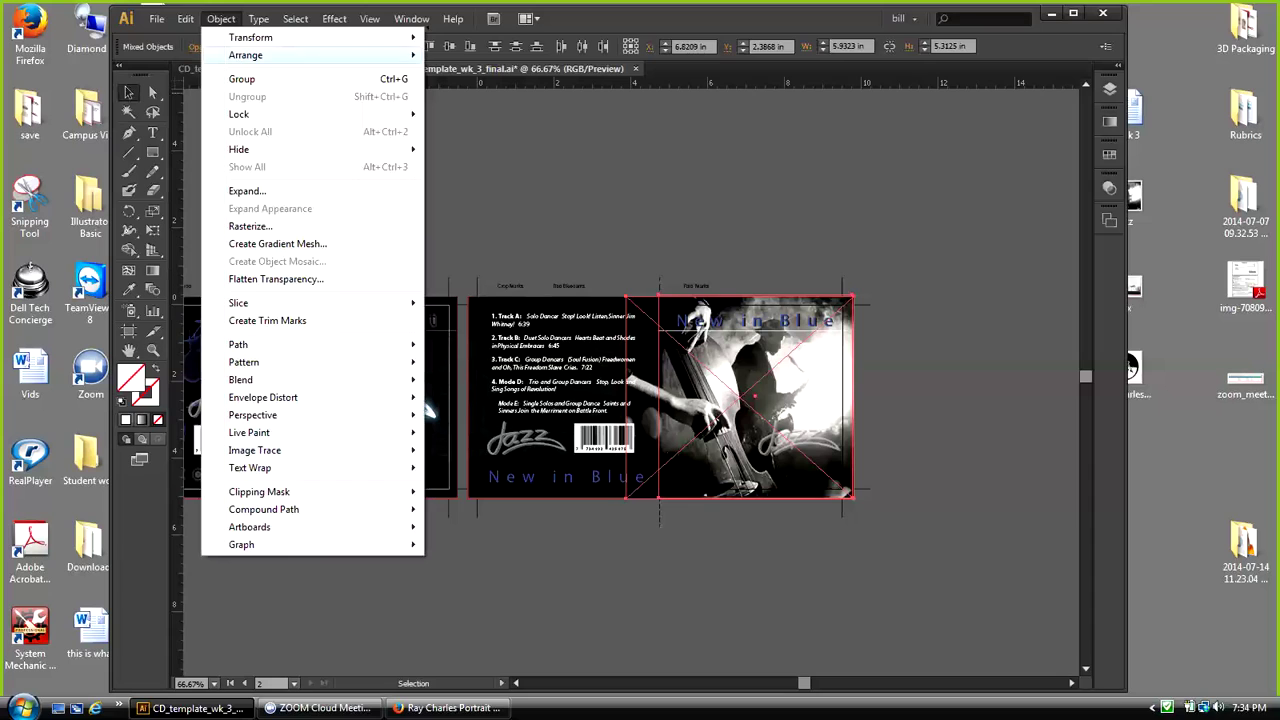
pyautogui.moveTo(260, 491)
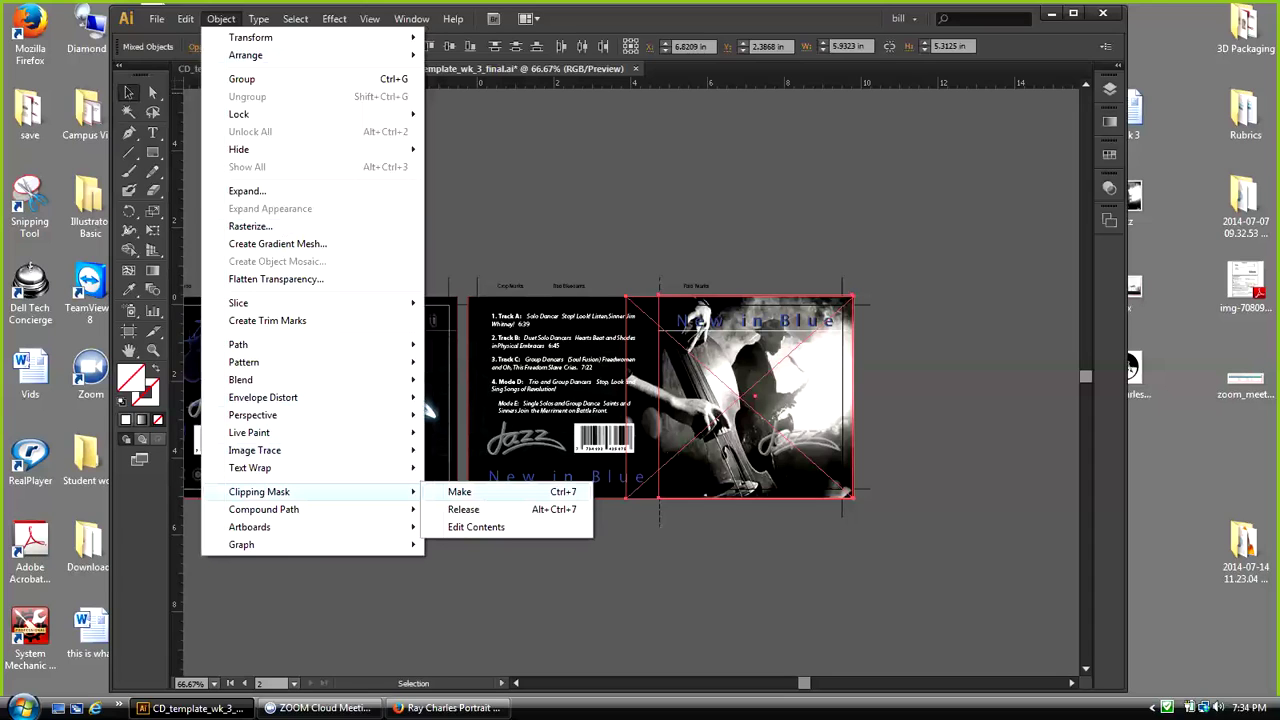
pyautogui.click(459, 491)
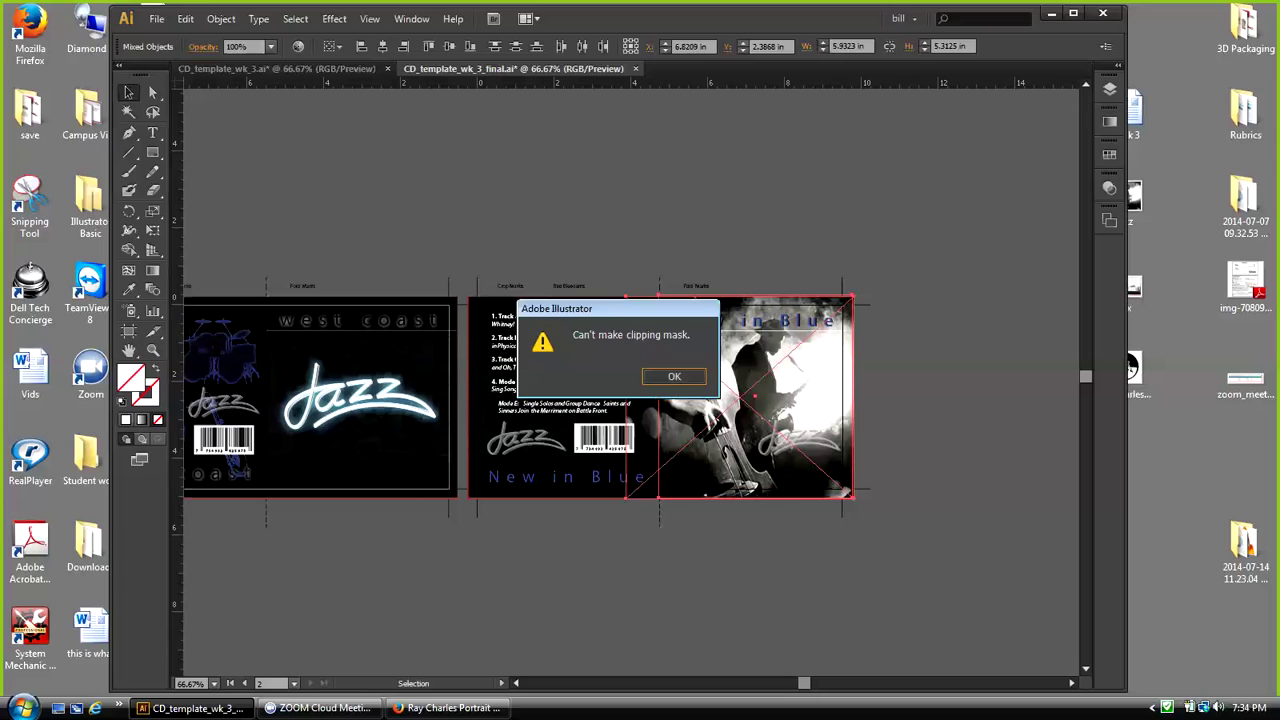
pyautogui.click(674, 376)
pyautogui.click(690, 580)
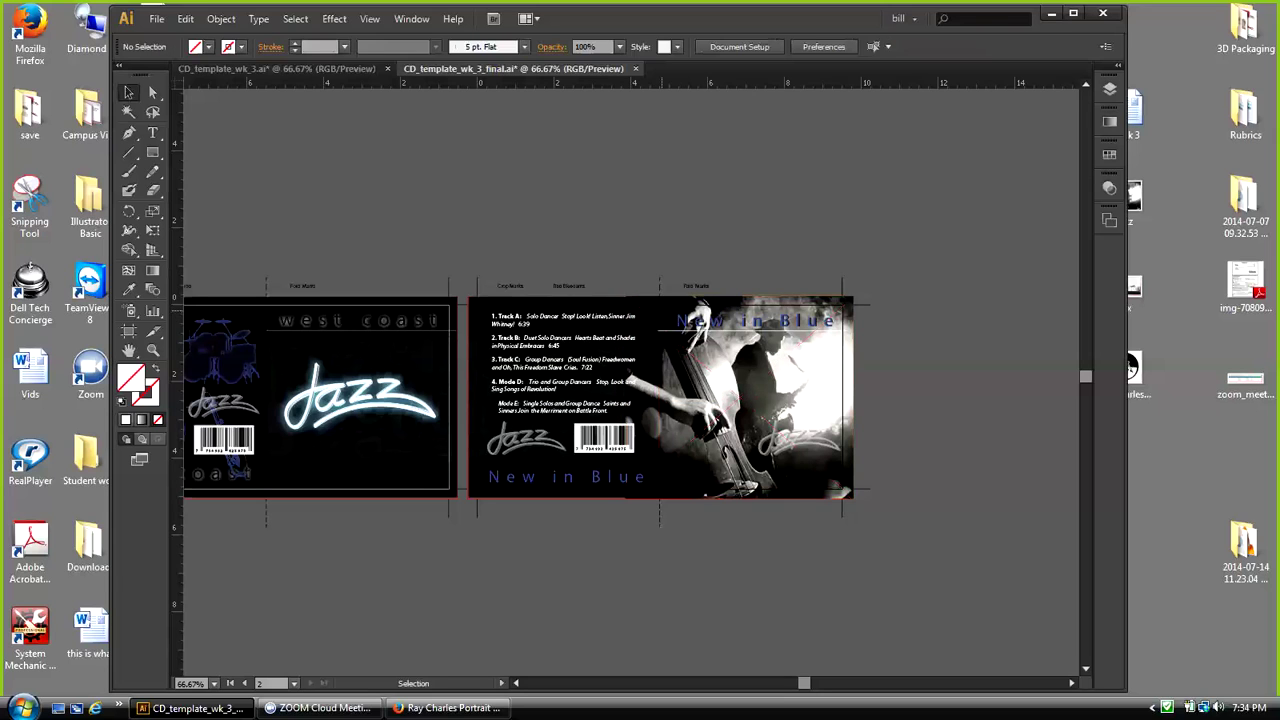
pyautogui.click(847, 492)
pyautogui.click(851, 495)
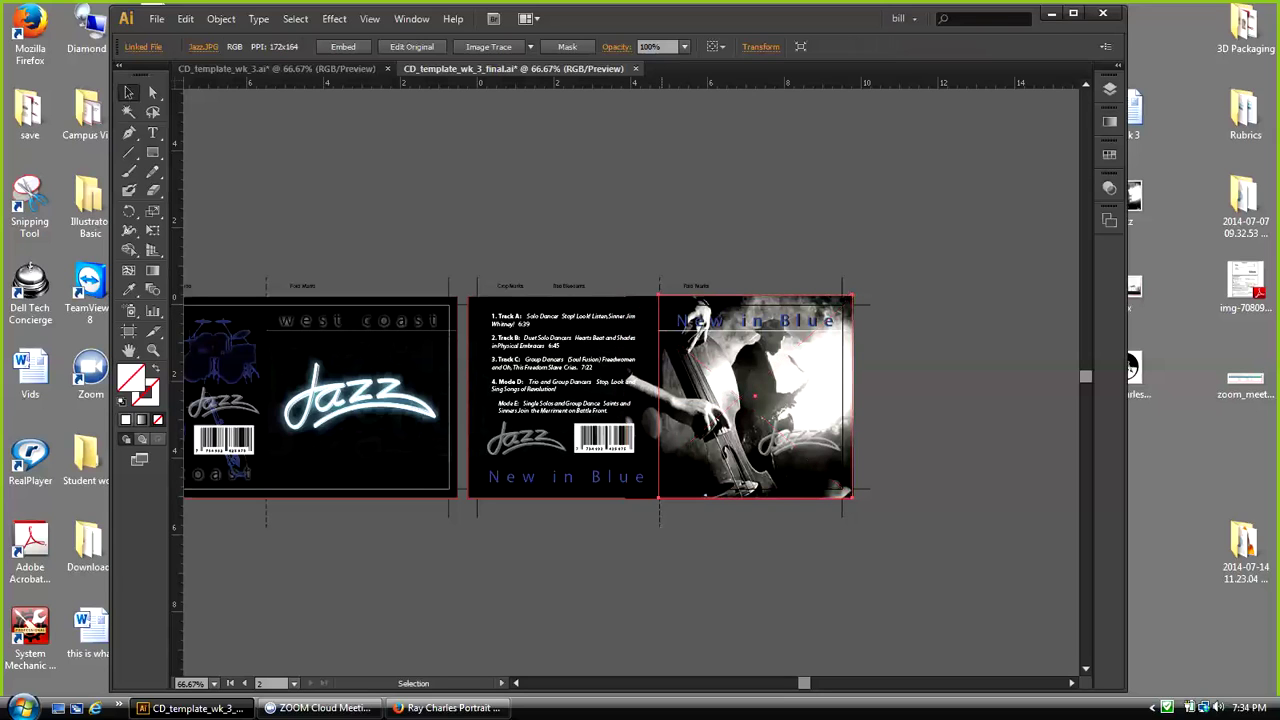
pyautogui.hotkey('ctrl', '7')
pyautogui.click(221, 19)
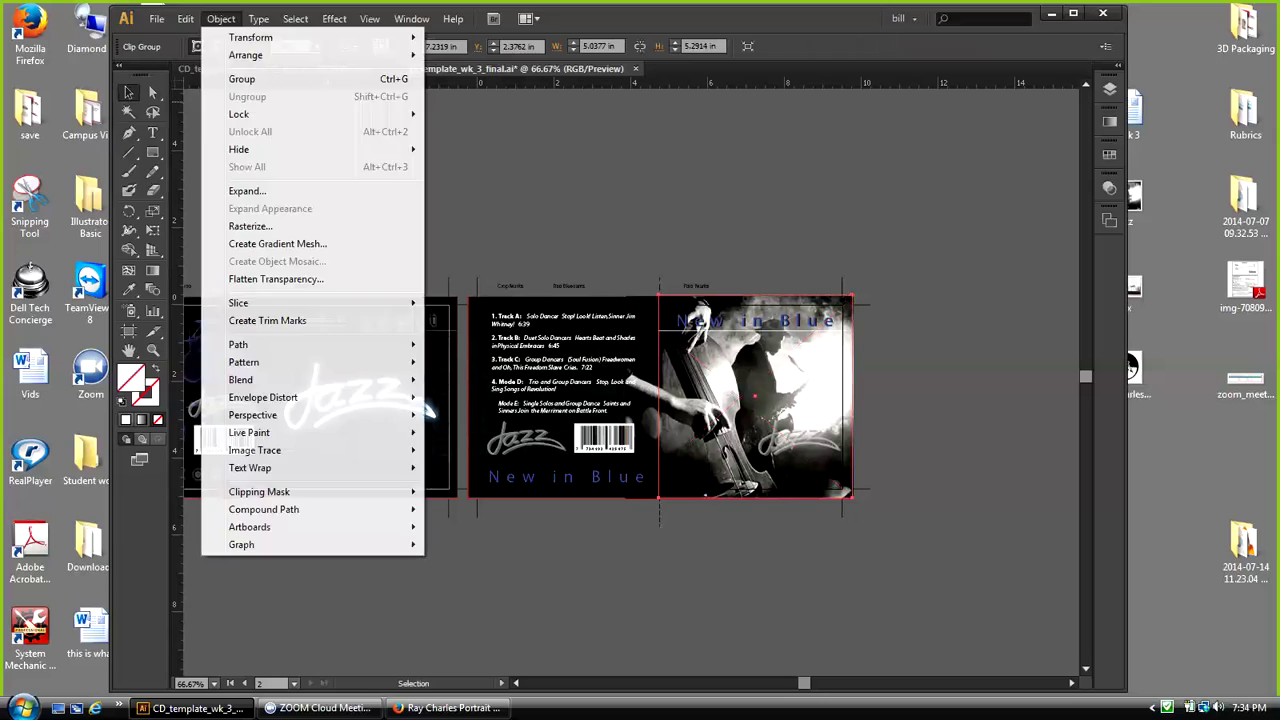
pyautogui.moveTo(246, 55)
pyautogui.click(477, 55)
pyautogui.click(640, 235)
pyautogui.click(648, 307)
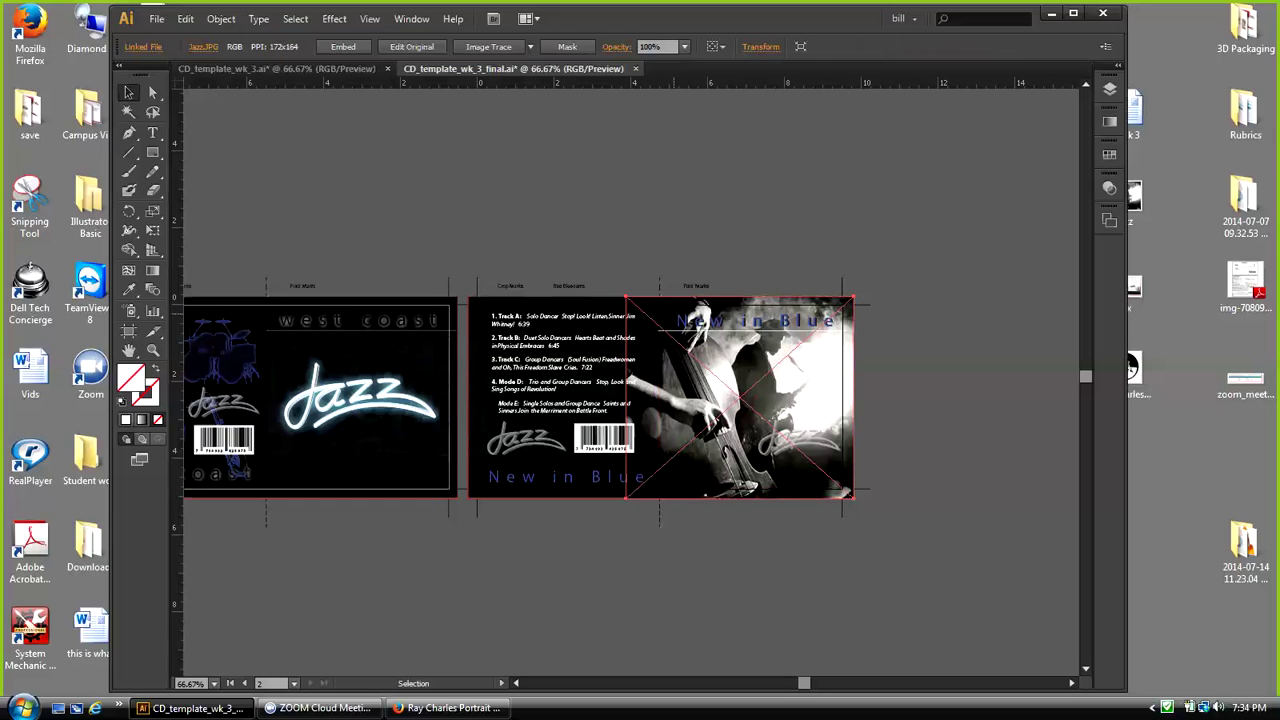
pyautogui.hotkey('ctrl', '7')
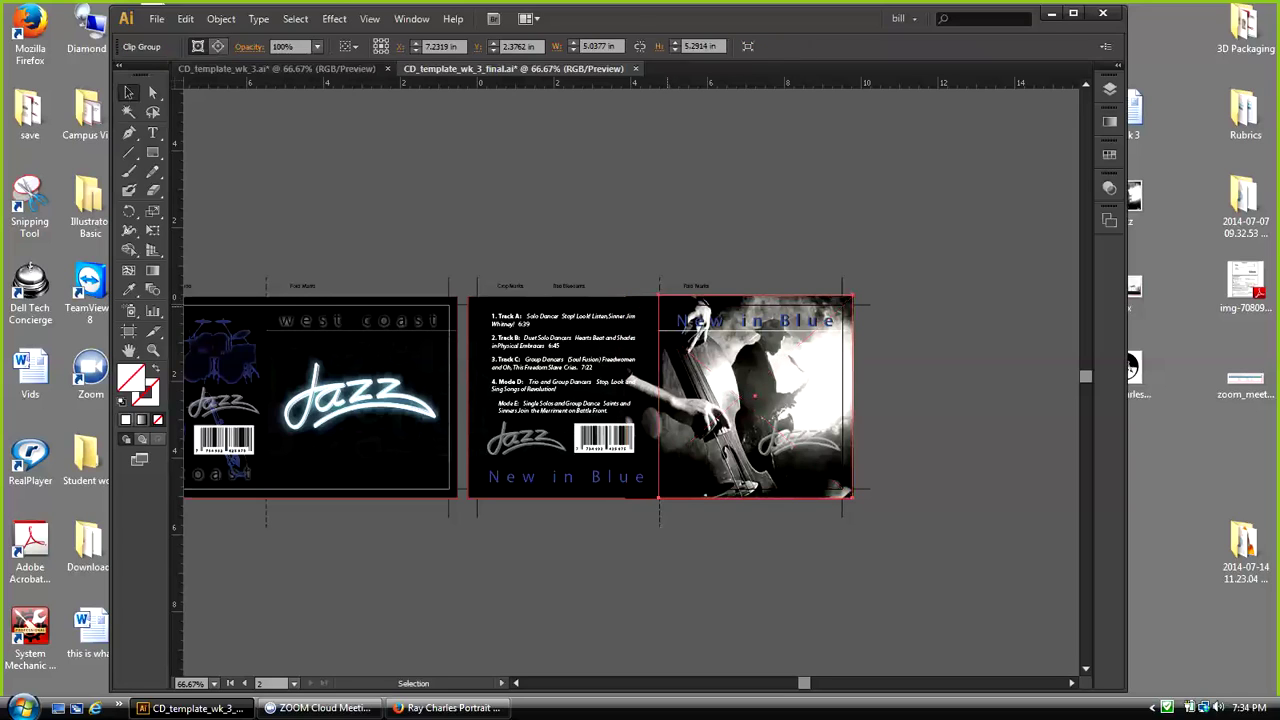
pyautogui.hotkey('ctrl', 'shift', 'a')
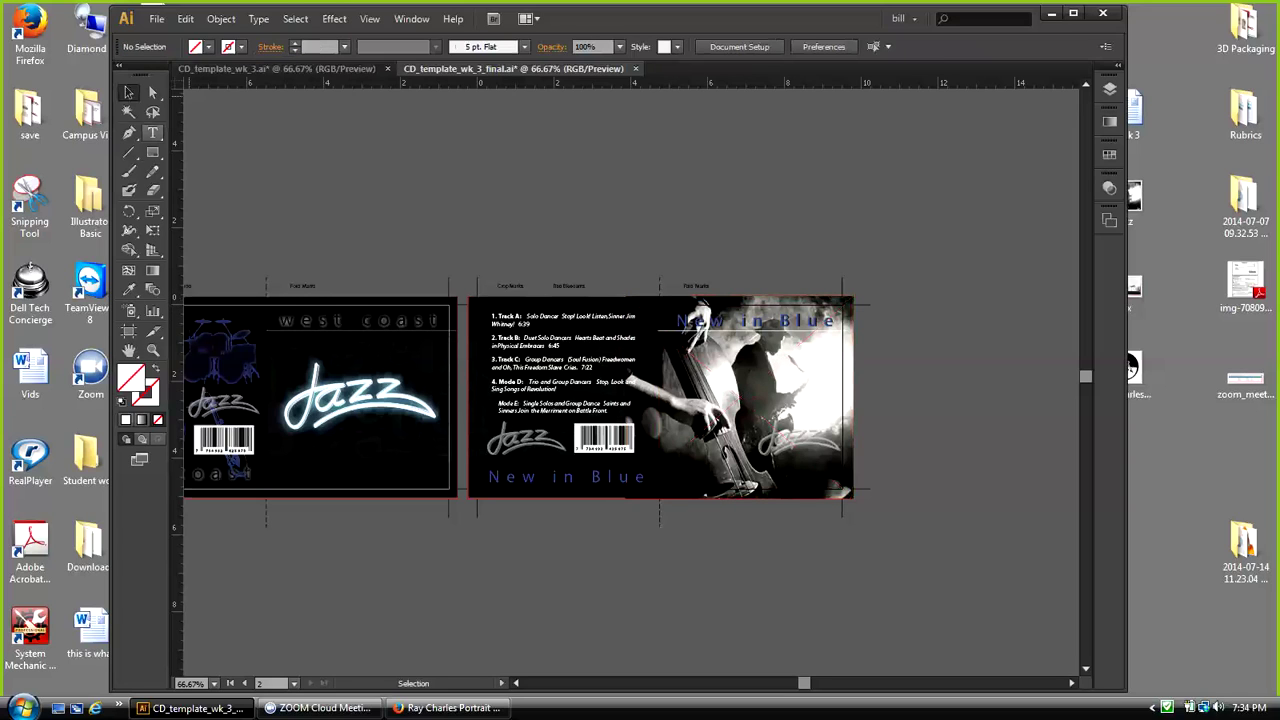
# Step: Draw a rectangle over the front panel from the fold line to the outer bleed edge, covering its full height
pyautogui.click(152, 152)
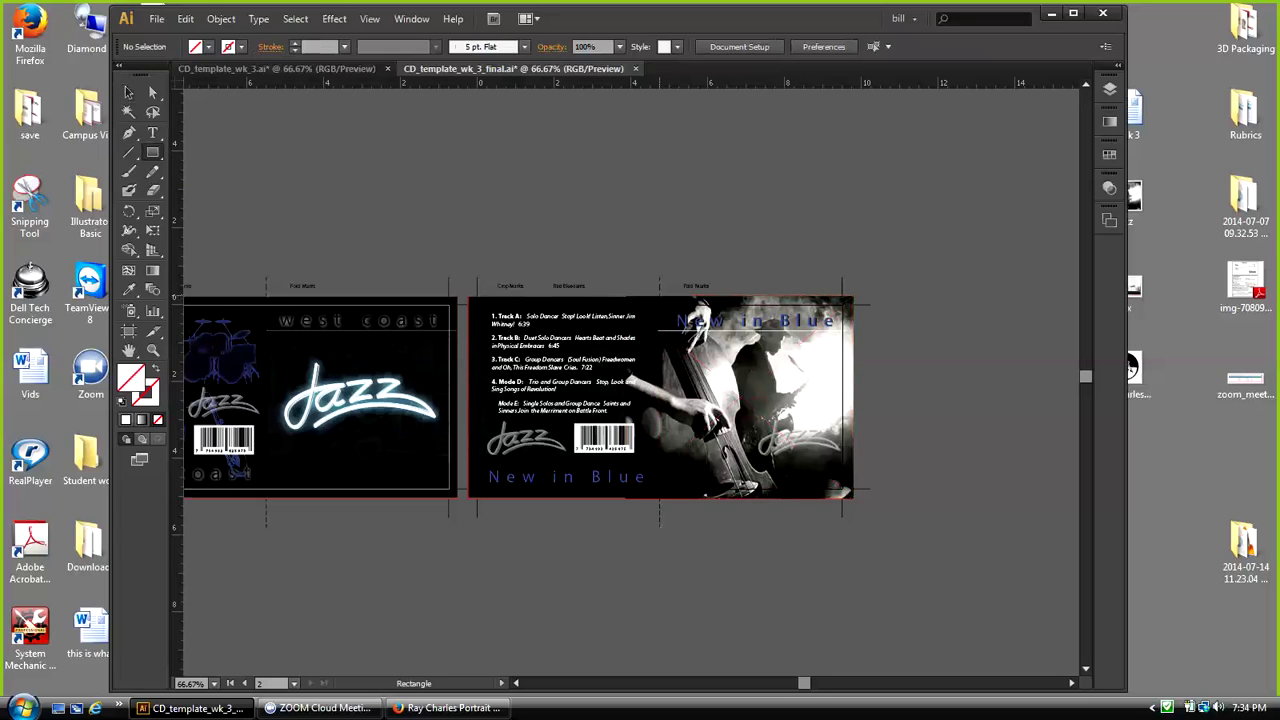
pyautogui.moveTo(658, 296)
pyautogui.mouseDown()
pyautogui.moveTo(802, 462)
pyautogui.moveTo(852, 497)
pyautogui.mouseUp()
pyautogui.click(128, 92)
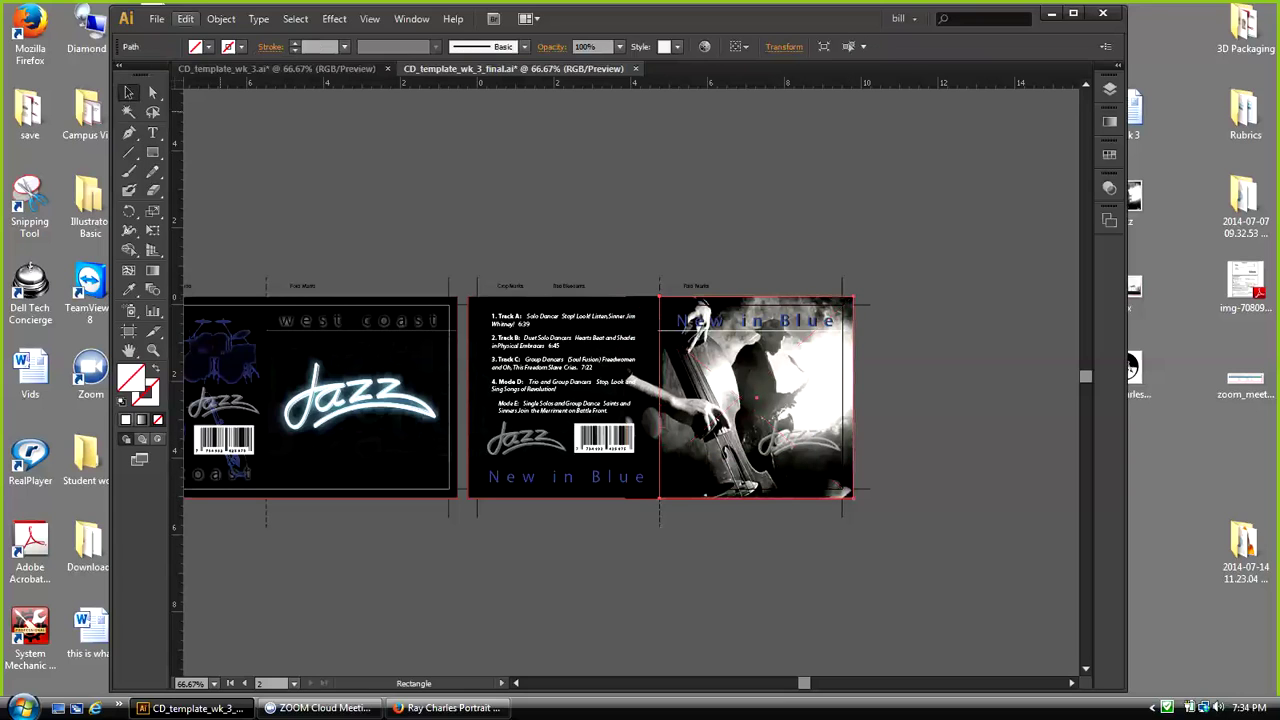
# Step: Cut the mask rectangle and paste it directly in front of the Jazz photo on the front panel
pyautogui.click(185, 19)
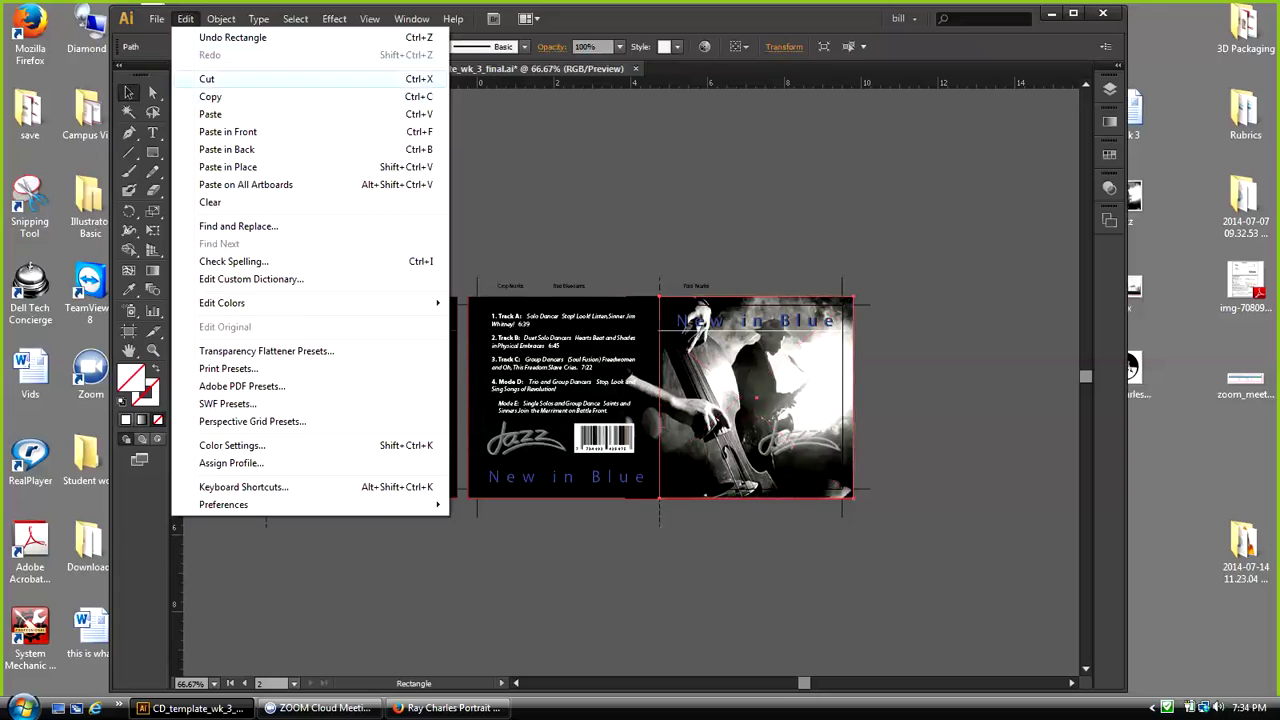
pyautogui.click(214, 87)
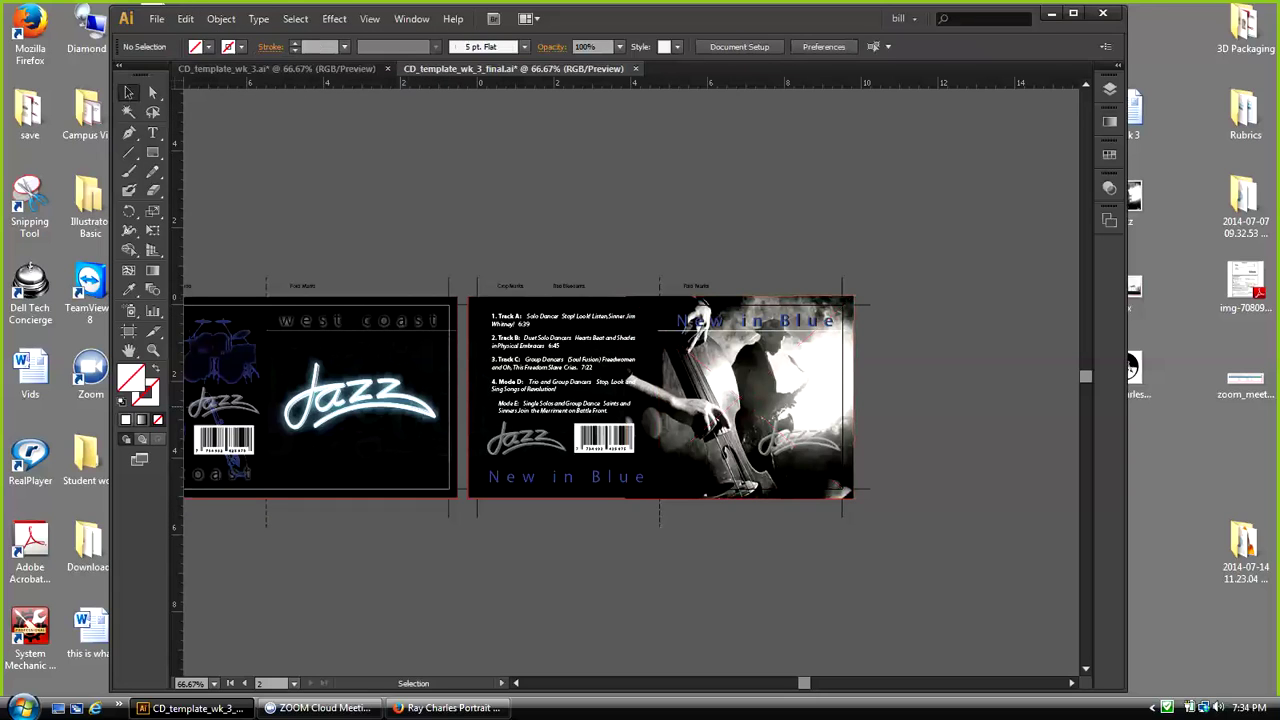
pyautogui.click(745, 390)
pyautogui.click(185, 19)
pyautogui.click(228, 131)
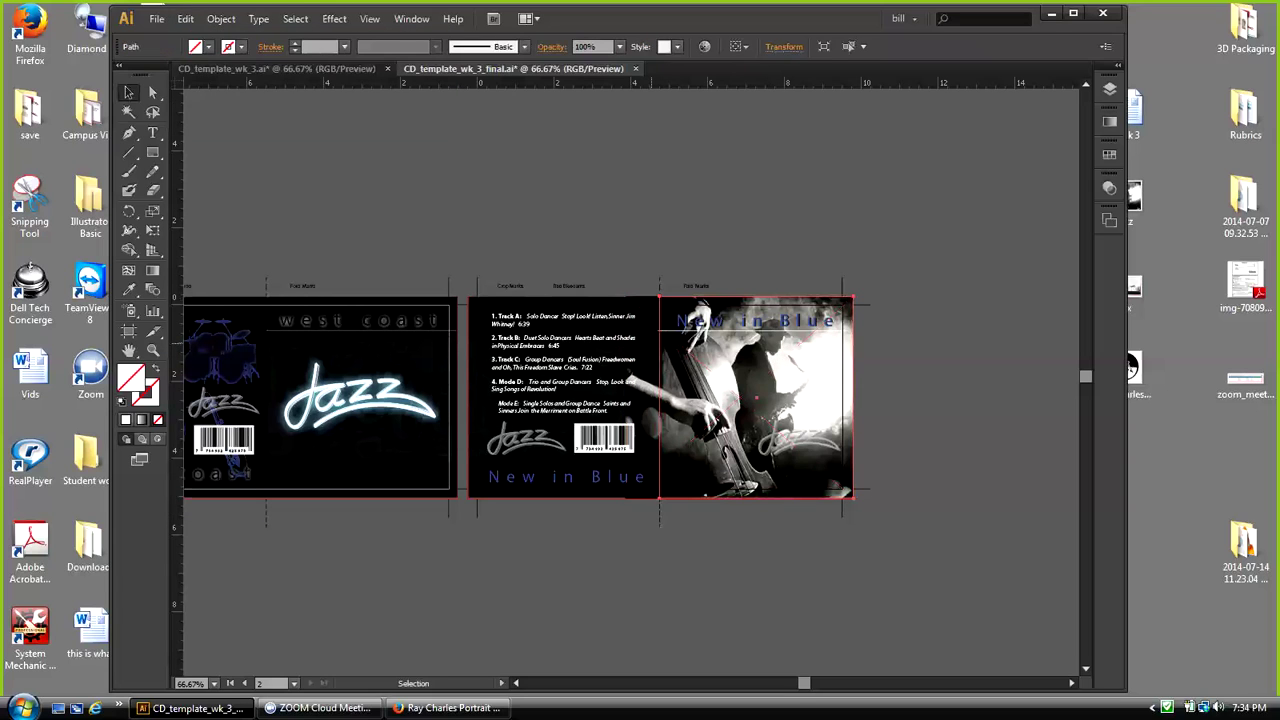
# Step: Make a clipping mask from the rectangle and the Jazz photo so the photo is cropped at the fold line
pyautogui.keyDown('shift'); pyautogui.click(649, 402); pyautogui.keyUp('shift')
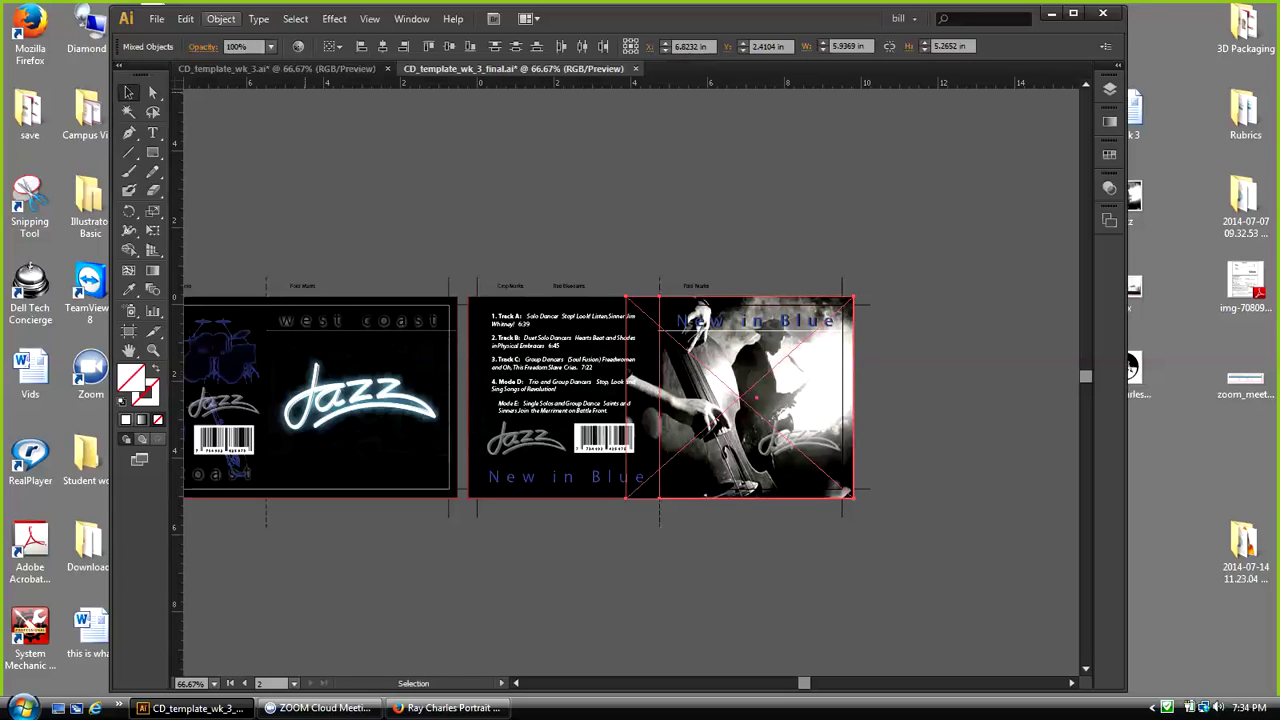
pyautogui.click(221, 18)
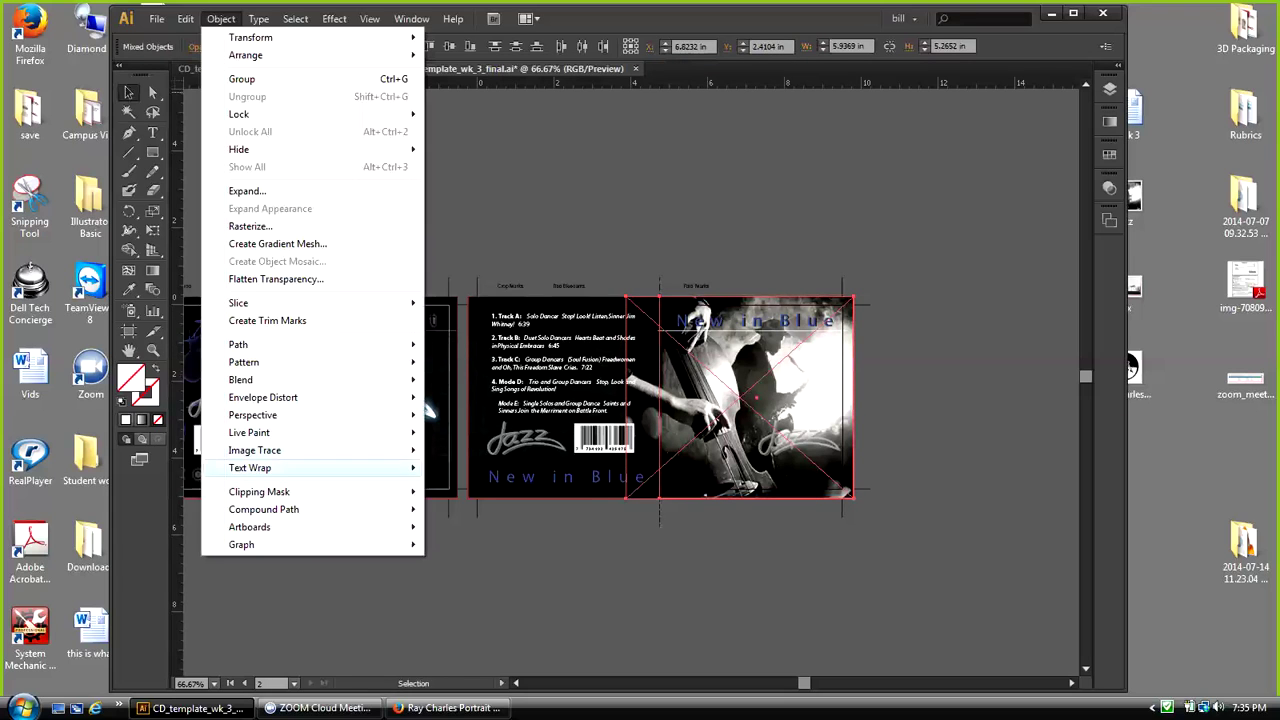
pyautogui.moveTo(290, 491)
pyautogui.click(459, 491)
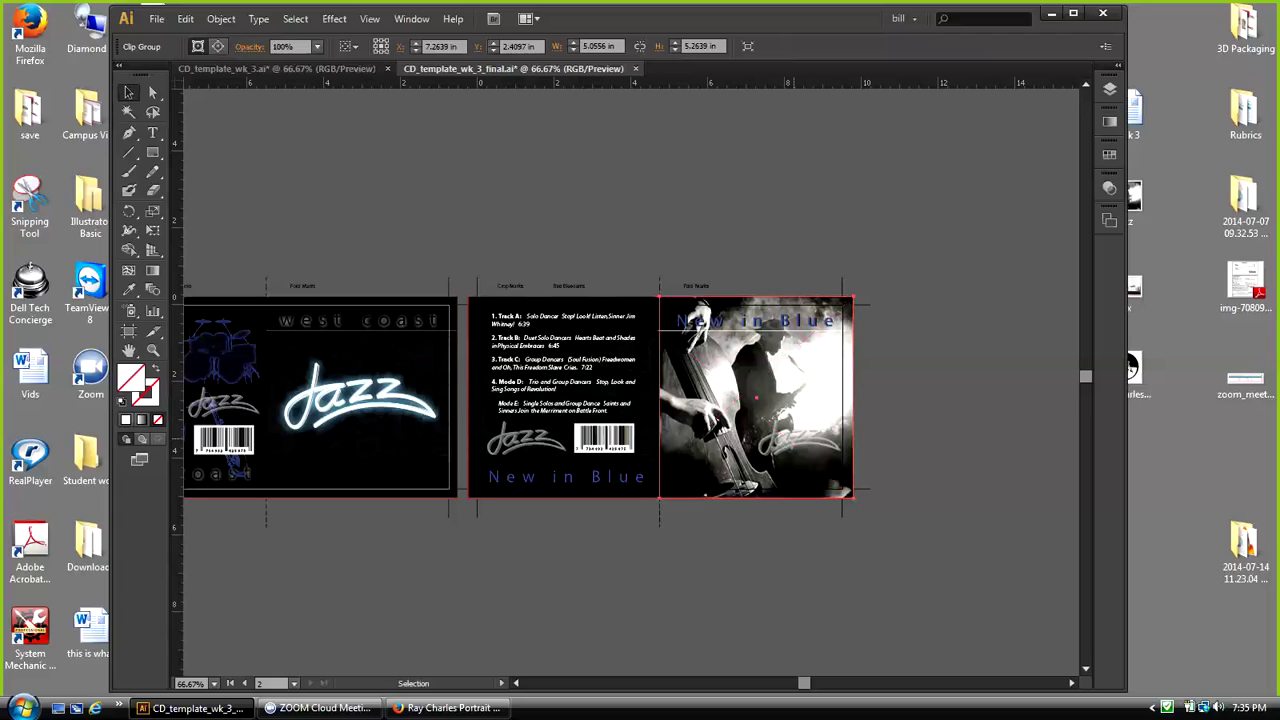
# Step: Nudge the Jazz logo on the New in Blue front panel slightly down and toward the fold
pyautogui.click(800, 441)
pyautogui.moveTo(800, 441); pyautogui.dragTo(796, 445)
pyautogui.click(954, 420)
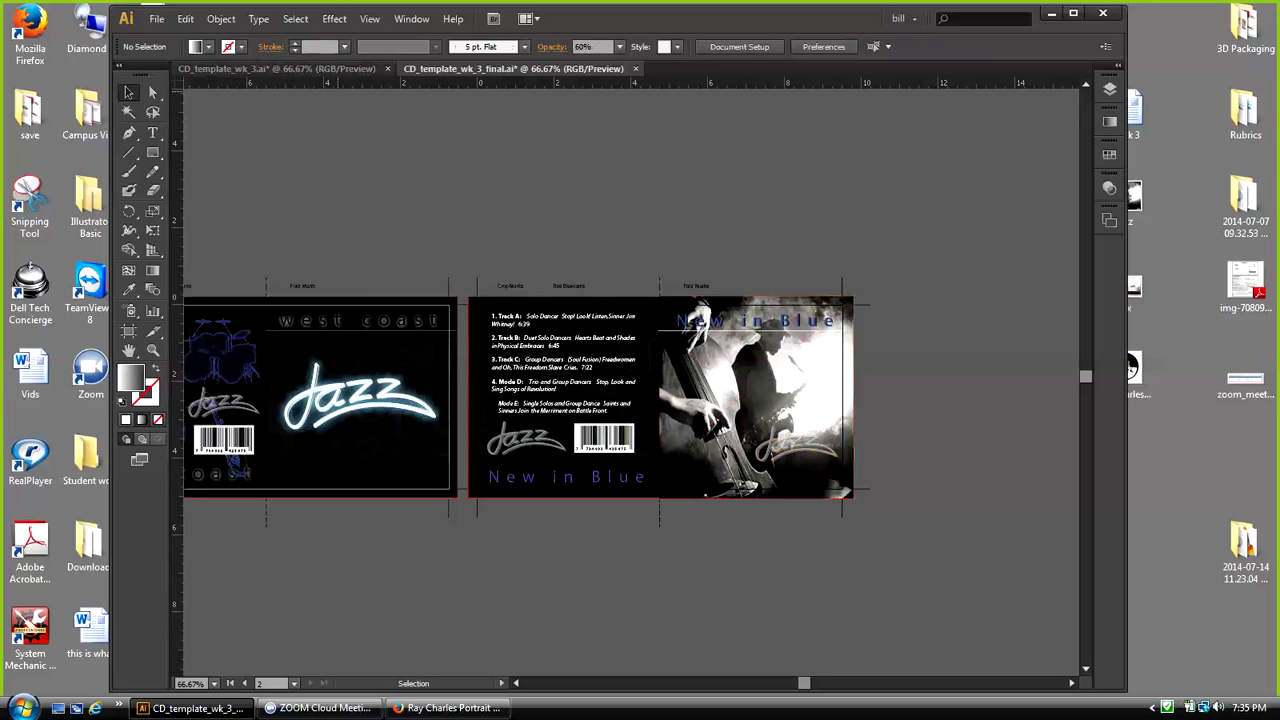
# Step: Set the opacity to 100% in CD_template_wk_3.ai and bring both covers of CD_template_wk_3_final.ai into view
pyautogui.click(277, 68)
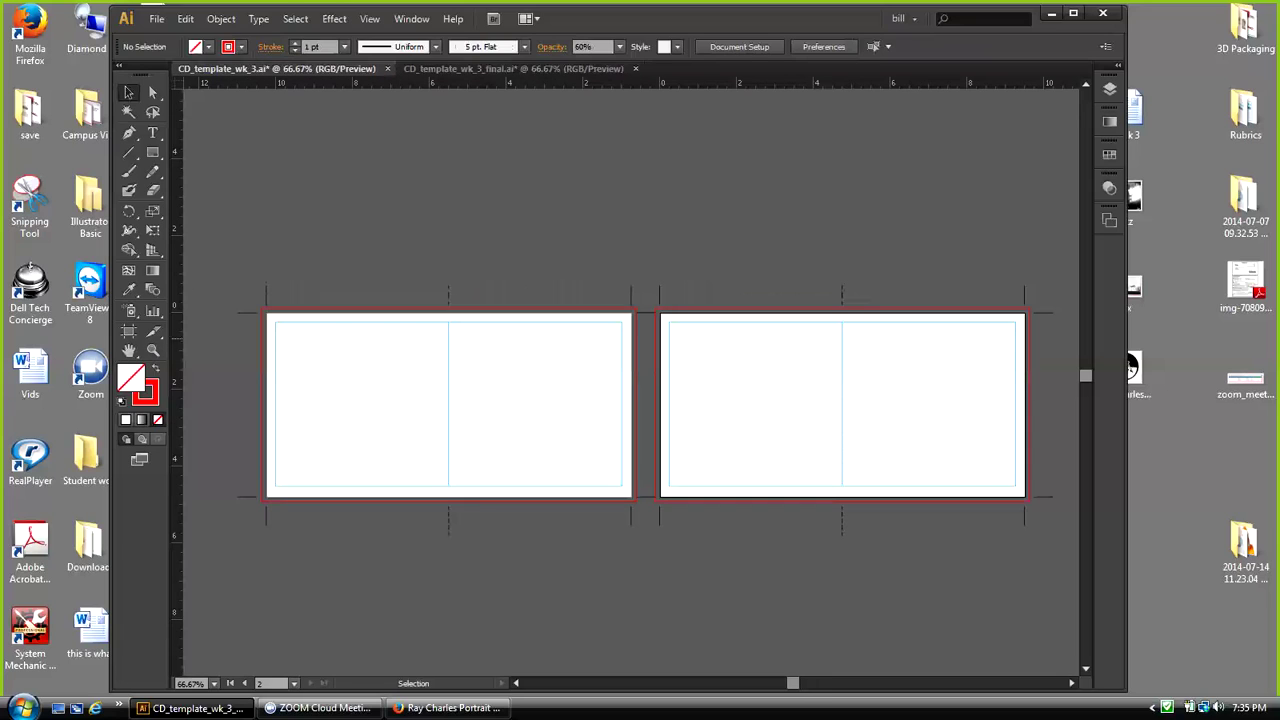
pyautogui.click(584, 47)
pyautogui.write('100')
pyautogui.press('Return')
pyautogui.click(514, 69)
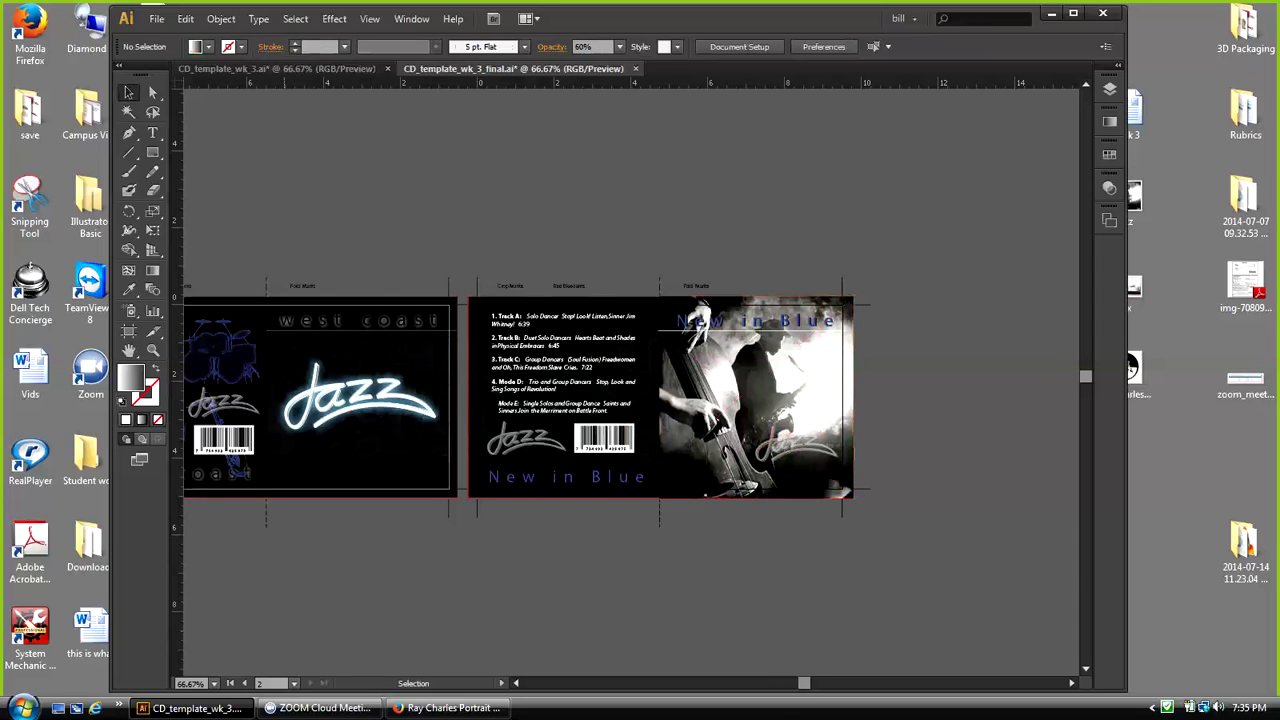
pyautogui.moveTo(804, 683); pyautogui.dragTo(793, 683)
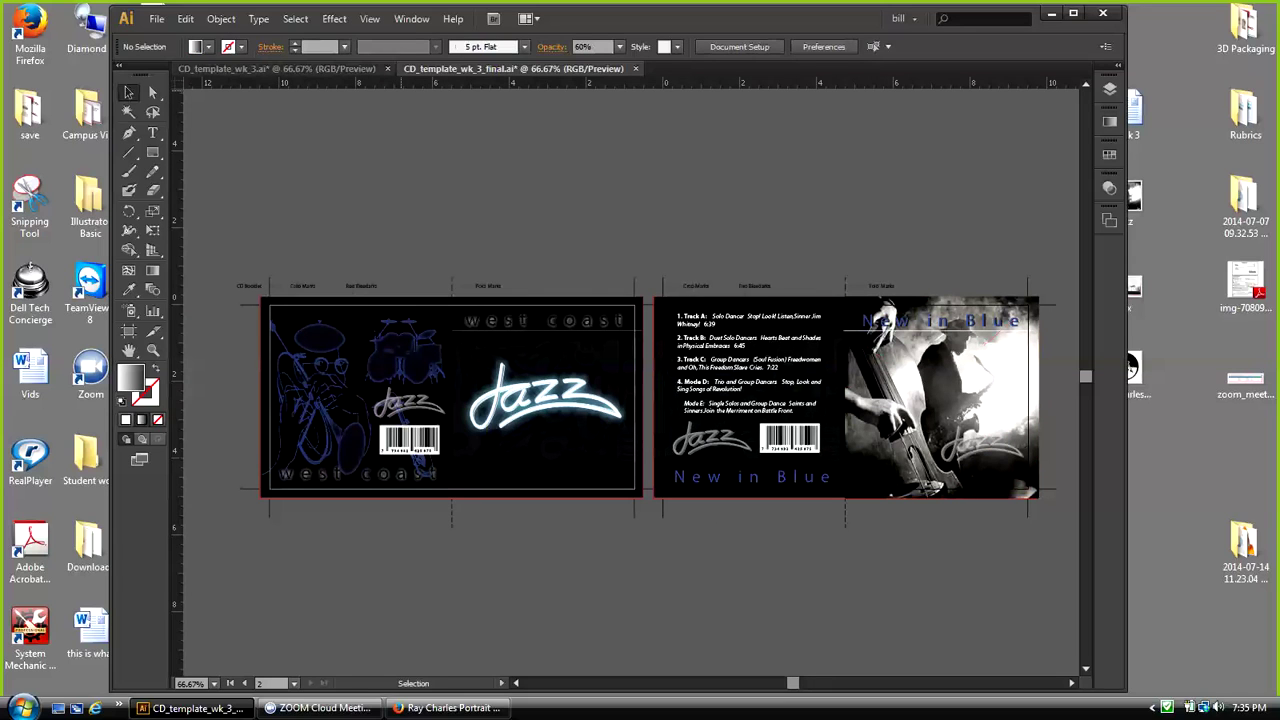
# Step: In CD_template_wk_3.ai, set the fill to black and the stroke to none, and collapse the color controls
pyautogui.click(278, 69)
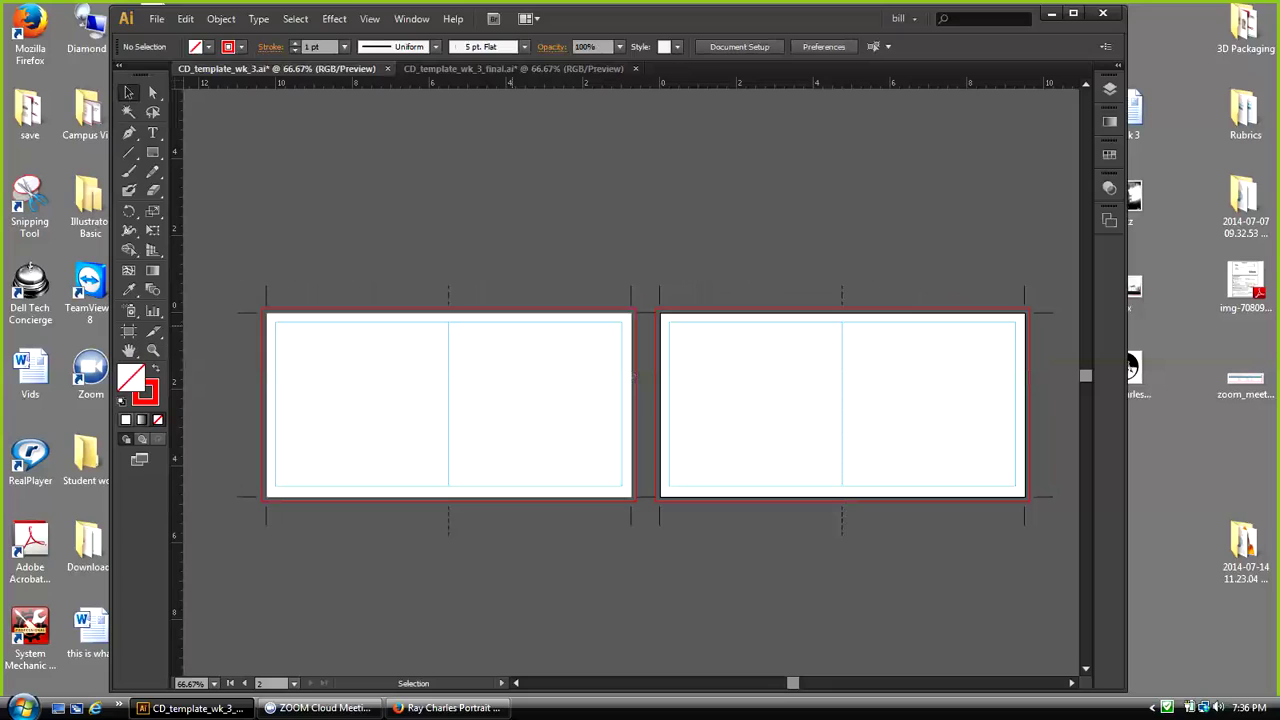
pyautogui.press('d')
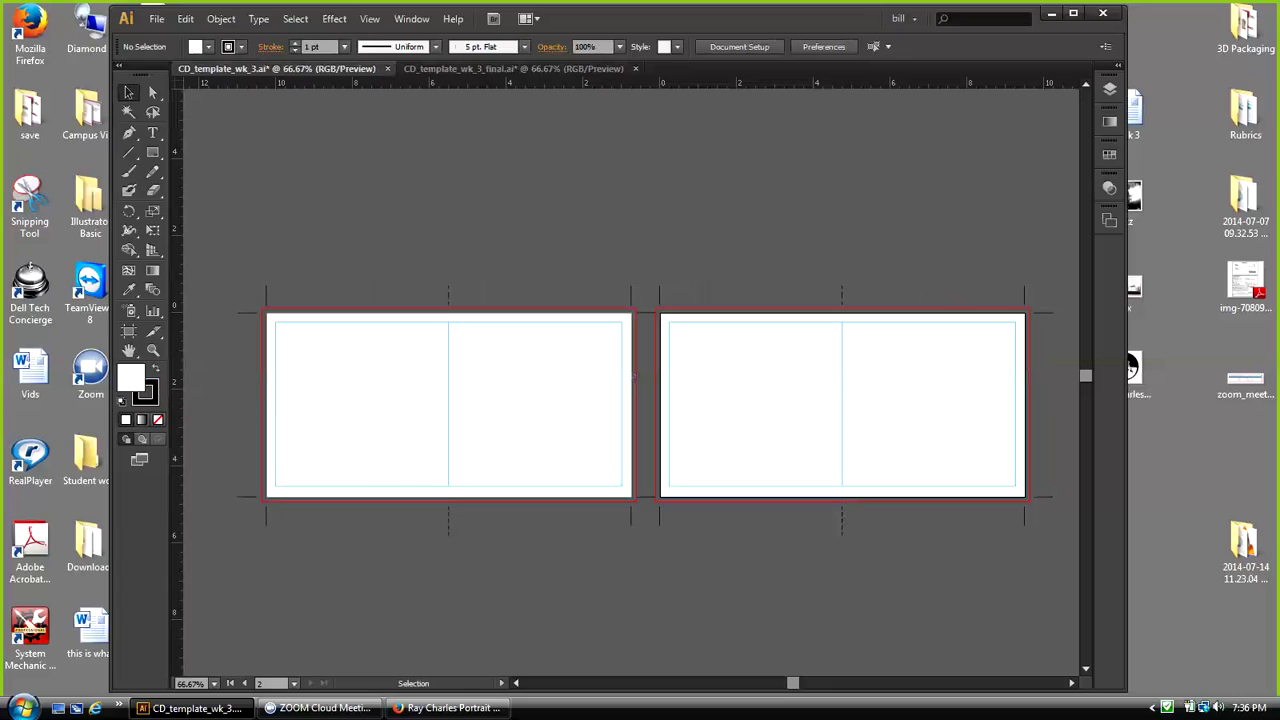
pyautogui.hotkey('shift', 'x')
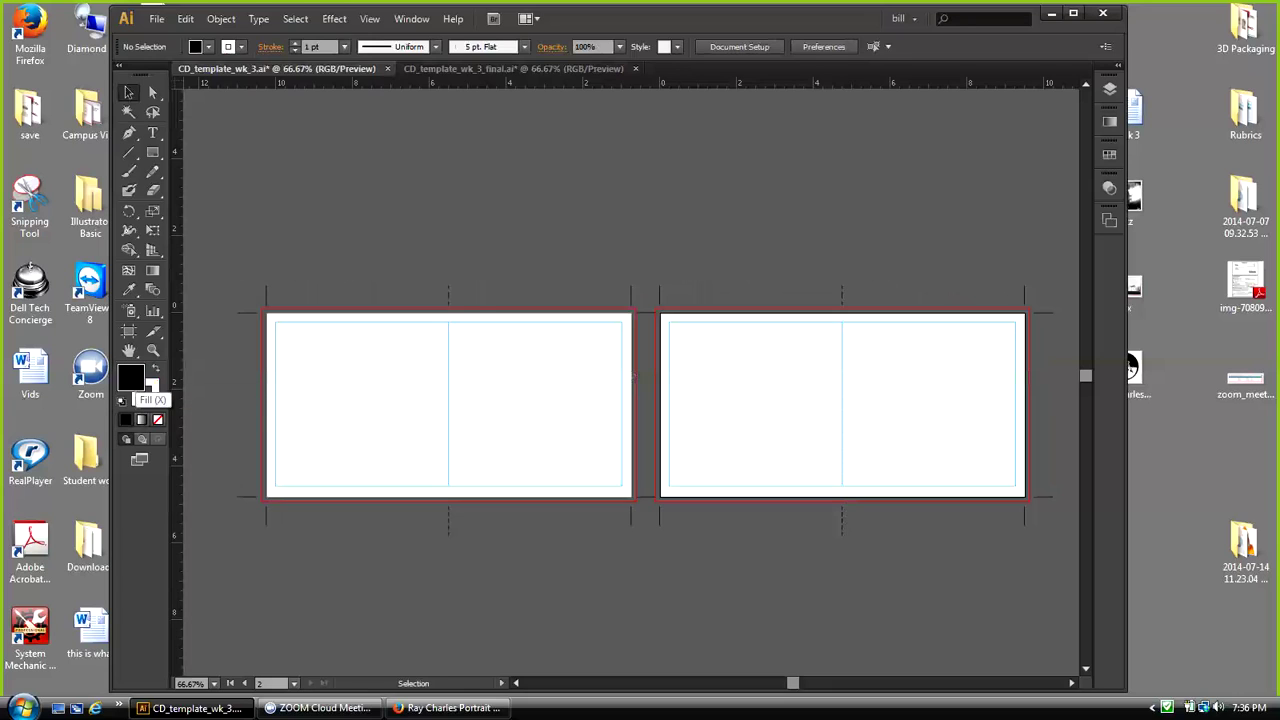
pyautogui.click(146, 393)
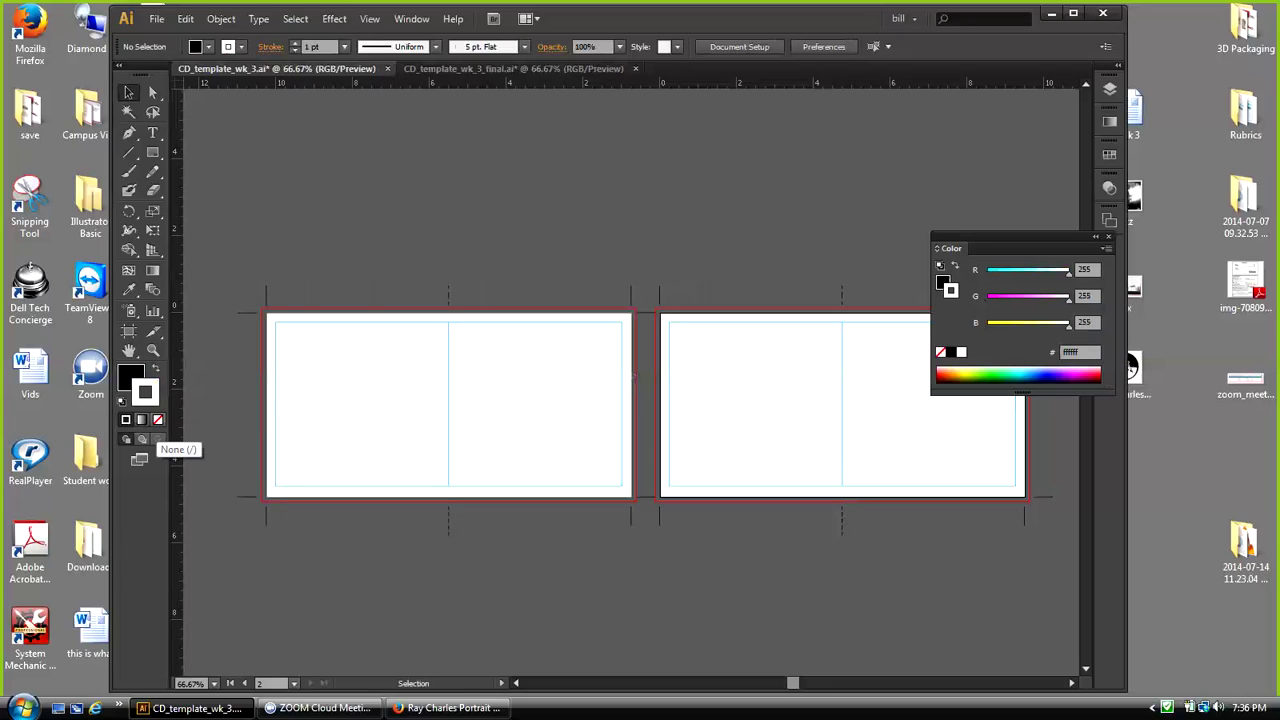
pyautogui.click(157, 419)
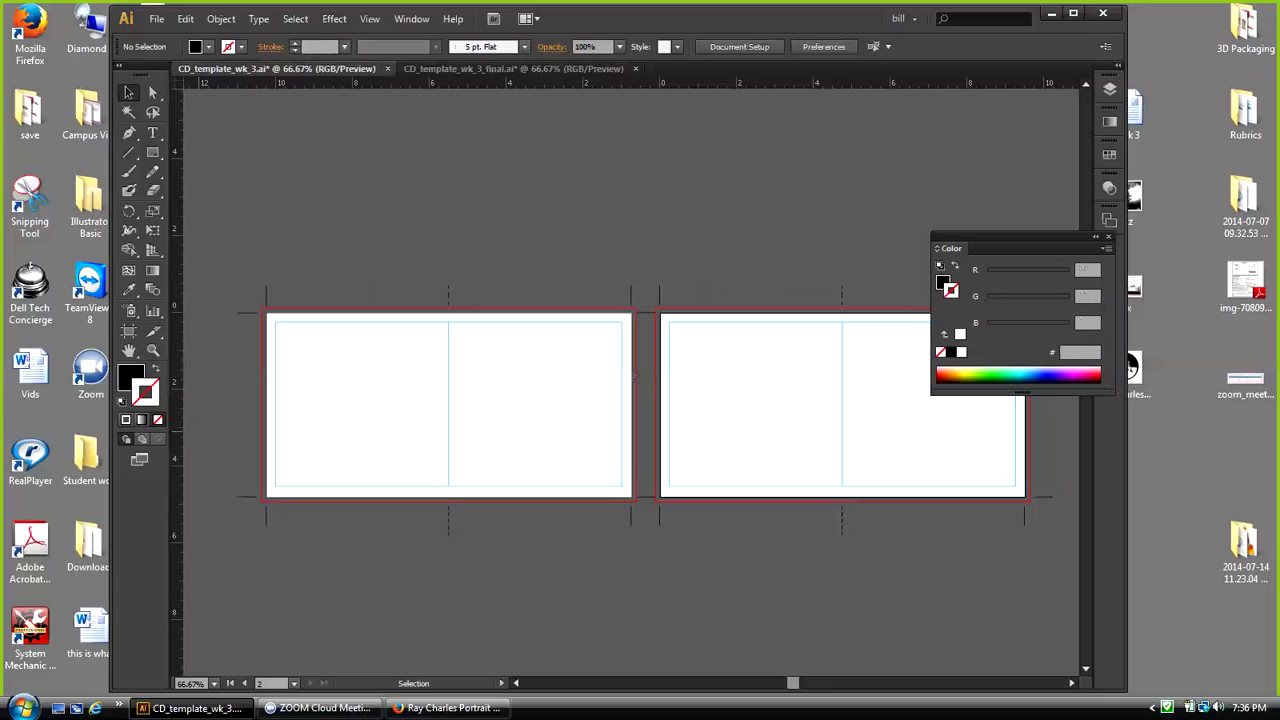
pyautogui.press('x')
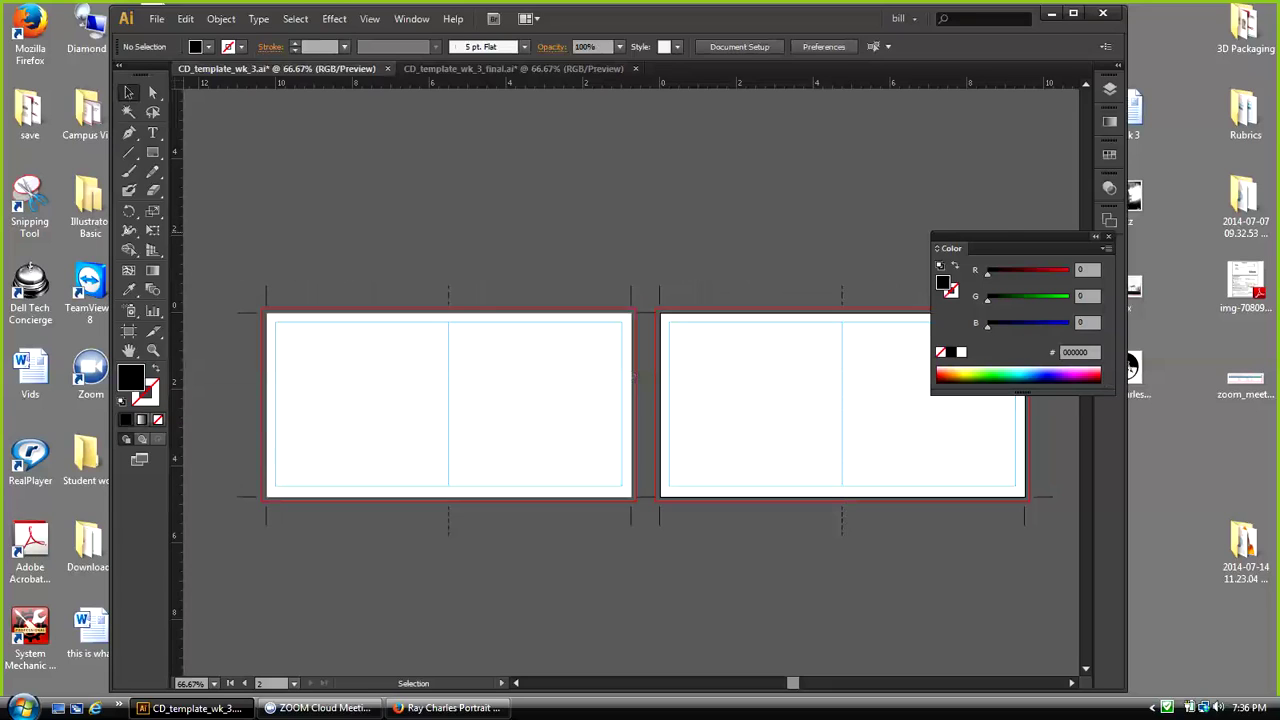
pyautogui.click(1096, 236)
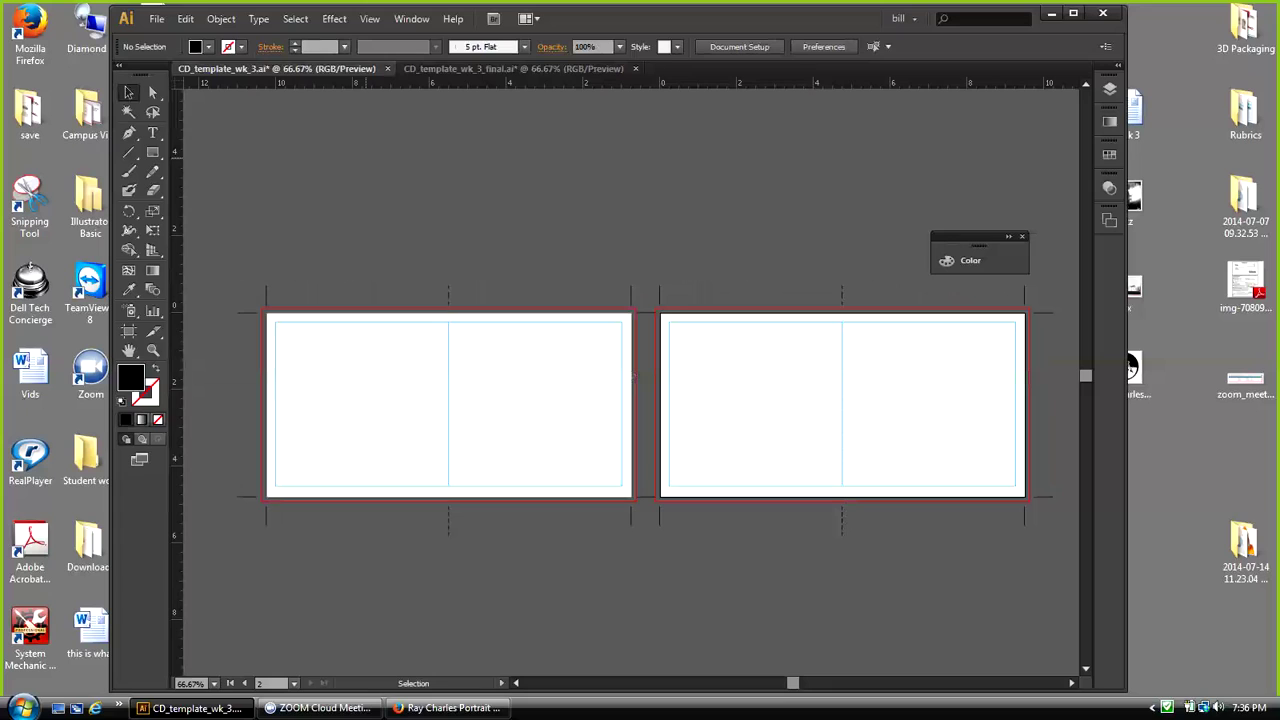
# Step: Draw a black rectangle over the first cover template, covering it out to the red bleed line on all sides
pyautogui.press('m')
pyautogui.moveTo(153, 152); pyautogui.dragTo(204, 152)
pyautogui.moveTo(262, 308); pyautogui.dragTo(636, 500)
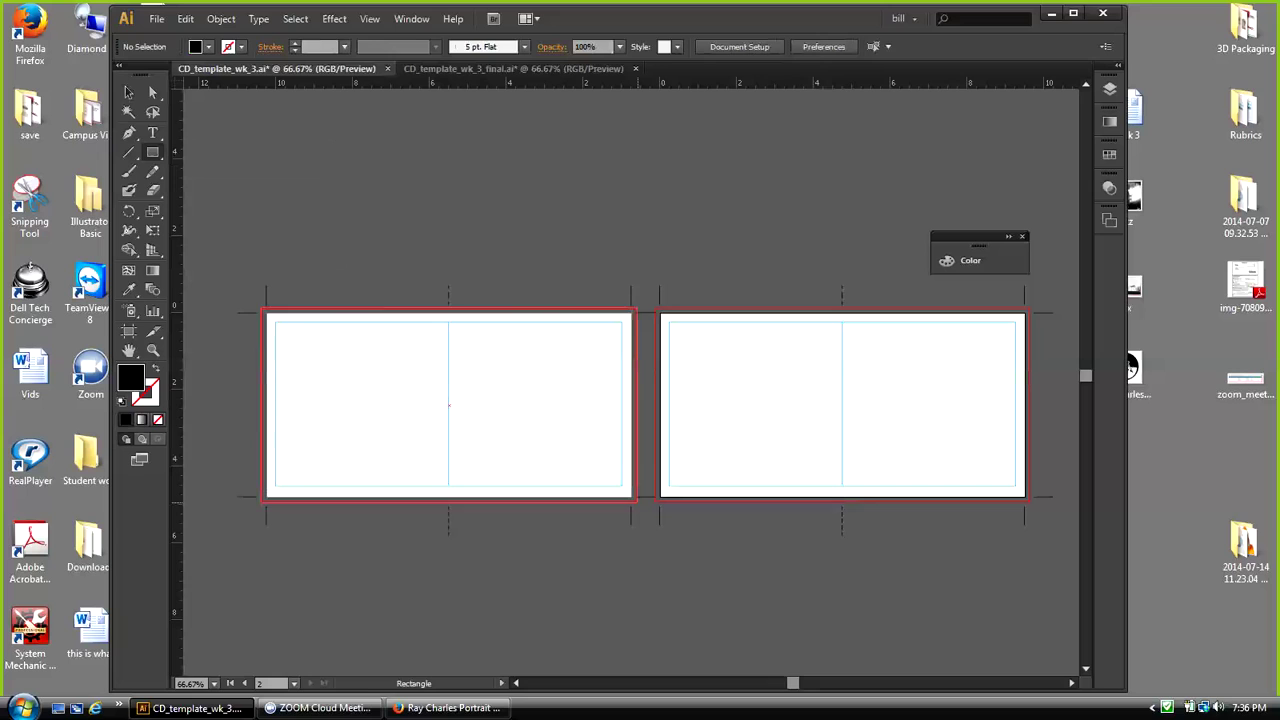
# Step: Copy the black rectangle and paste the duplicate in place on top of it
pyautogui.click(129, 93)
pyautogui.click(185, 18)
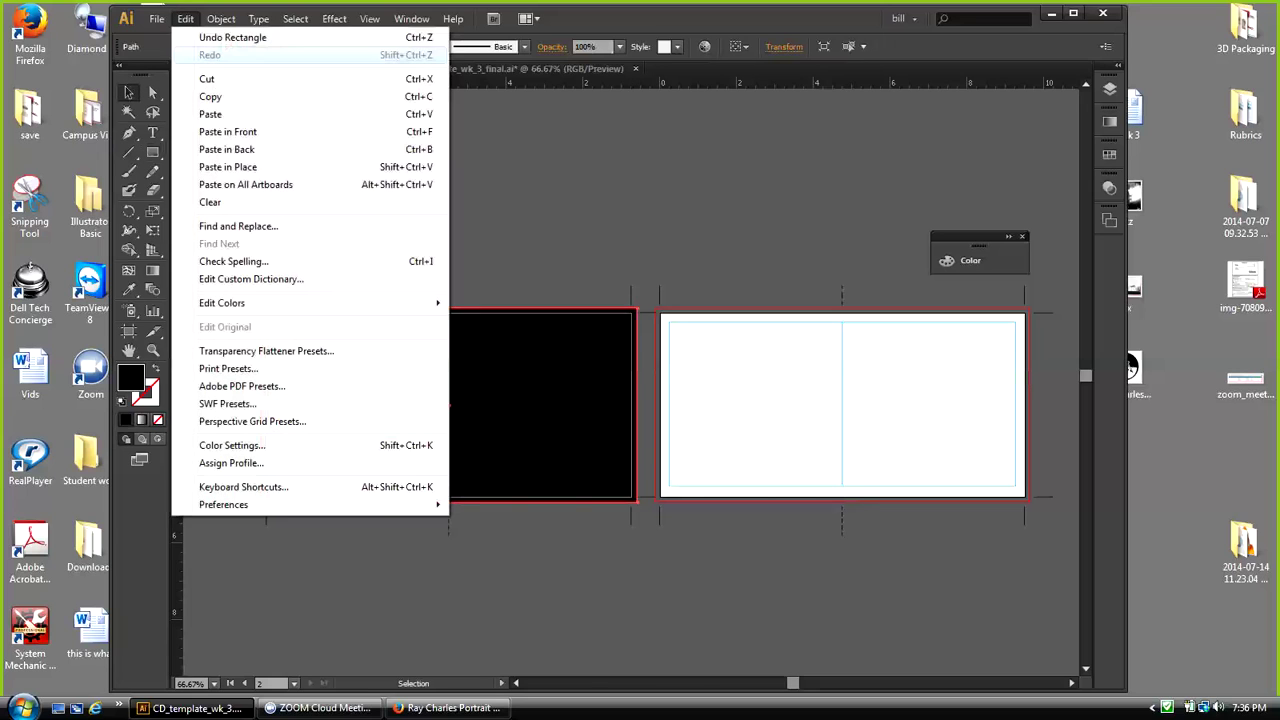
pyautogui.click(210, 96)
pyautogui.click(185, 18)
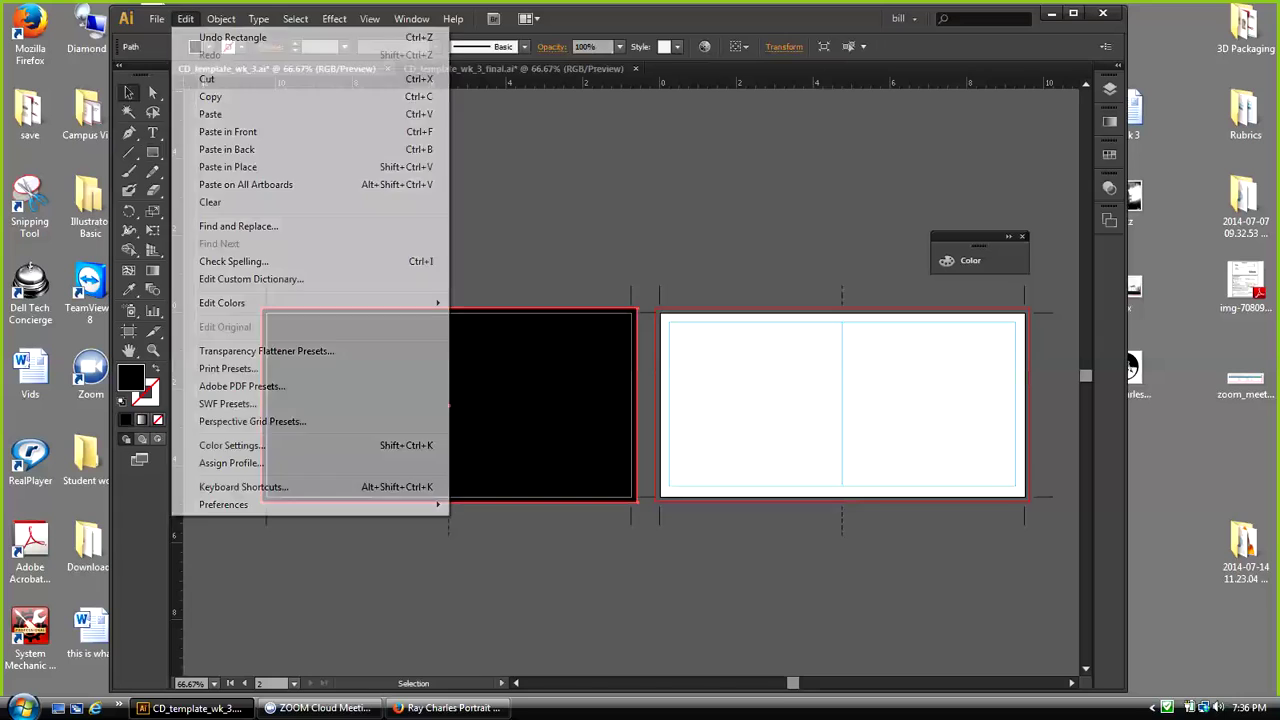
pyautogui.click(228, 167)
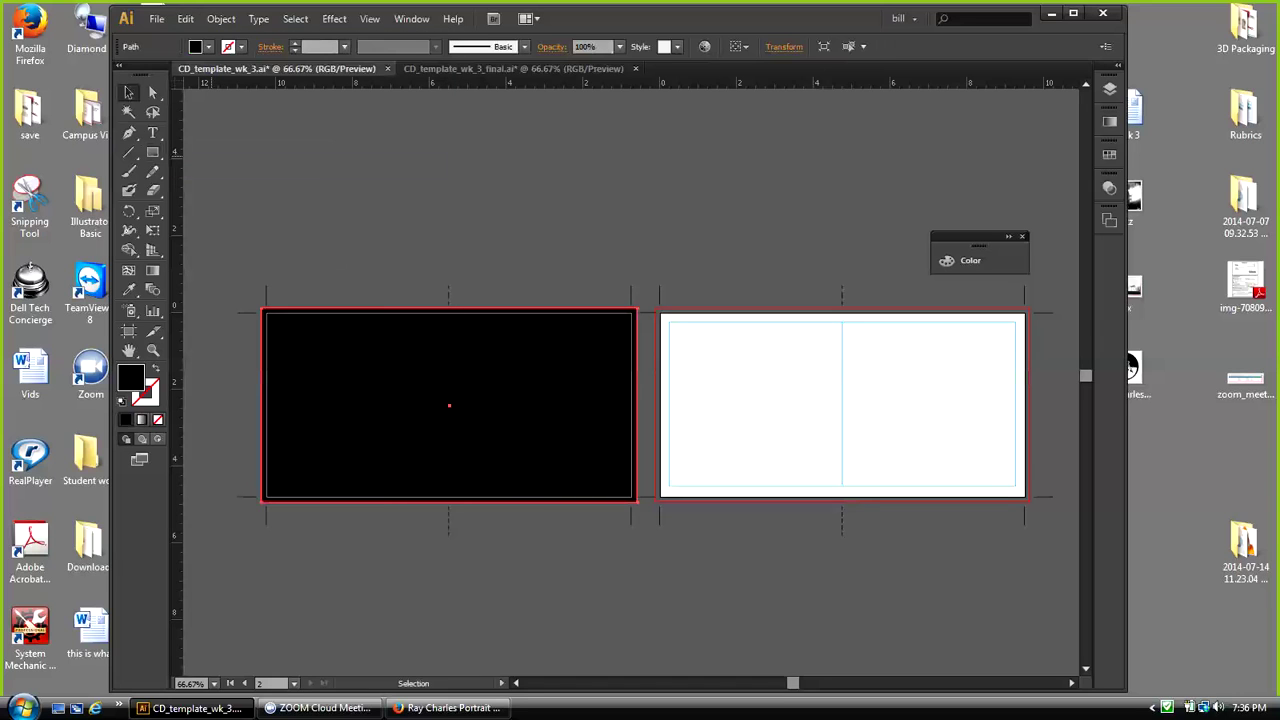
# Step: Move the duplicate black rectangle horizontally onto the second cover template until it lines up with the bleed edges
pyautogui.hotkey('shift', 'Right')
pyautogui.hotkey('shift', 'Right')
pyautogui.hotkey('shift', 'Right')
pyautogui.hotkey('shift', 'Right')
pyautogui.hotkey('shift', 'Right')
pyautogui.hotkey('shift', 'Right')
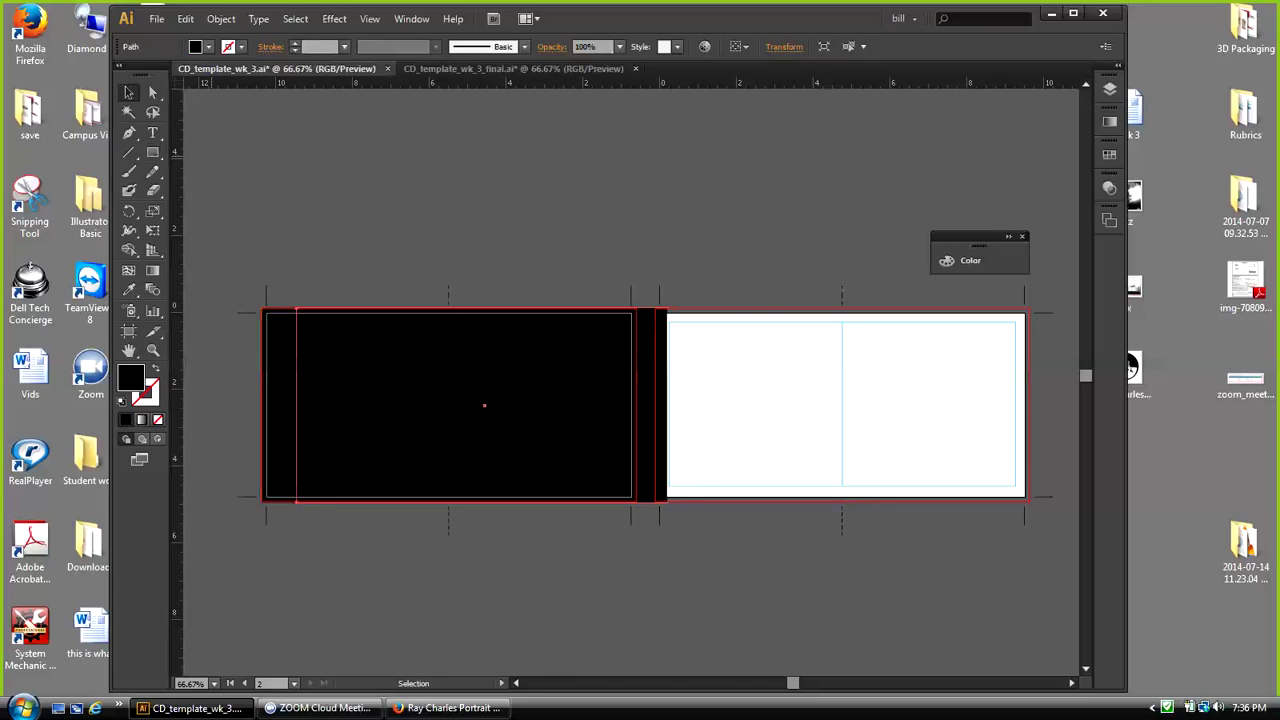
pyautogui.hotkey('shift', 'Right')
pyautogui.hotkey('shift', 'Right')
pyautogui.hotkey('shift', 'Right')
pyautogui.hotkey('shift', 'Right')
pyautogui.hotkey('shift', 'Right')
pyautogui.hotkey('shift', 'Right')
pyautogui.hotkey('shift', 'Right')
pyautogui.hotkey('shift', 'Right')
pyautogui.hotkey('shift', 'Right')
pyautogui.hotkey('shift', 'Right')
pyautogui.hotkey('shift', 'Right')
pyautogui.hotkey('shift', 'Right')
pyautogui.hotkey('shift', 'Right')
pyautogui.hotkey('shift', 'Right')
pyautogui.hotkey('shift', 'Right')
pyautogui.hotkey('shift', 'Right')
pyautogui.hotkey('shift', 'Right')
pyautogui.hotkey('shift', 'Right')
pyautogui.hotkey('shift', 'Right')
pyautogui.hotkey('shift', 'Right')
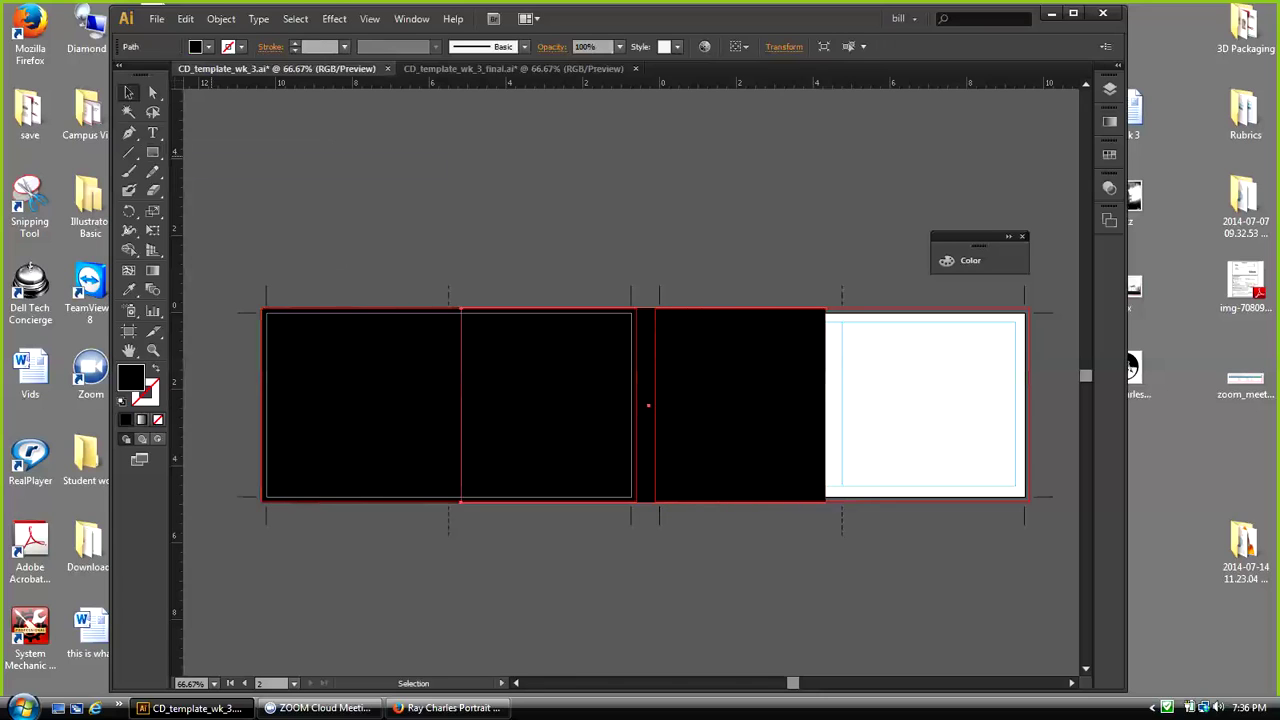
pyautogui.hotkey('shift', 'Right')
pyautogui.hotkey('shift', 'Right')
pyautogui.hotkey('shift', 'Right')
pyautogui.hotkey('shift', 'Right')
pyautogui.hotkey('shift', 'Right')
pyautogui.hotkey('shift', 'Right')
pyautogui.hotkey('shift', 'Right')
pyautogui.hotkey('shift', 'Right')
pyautogui.hotkey('shift', 'Right')
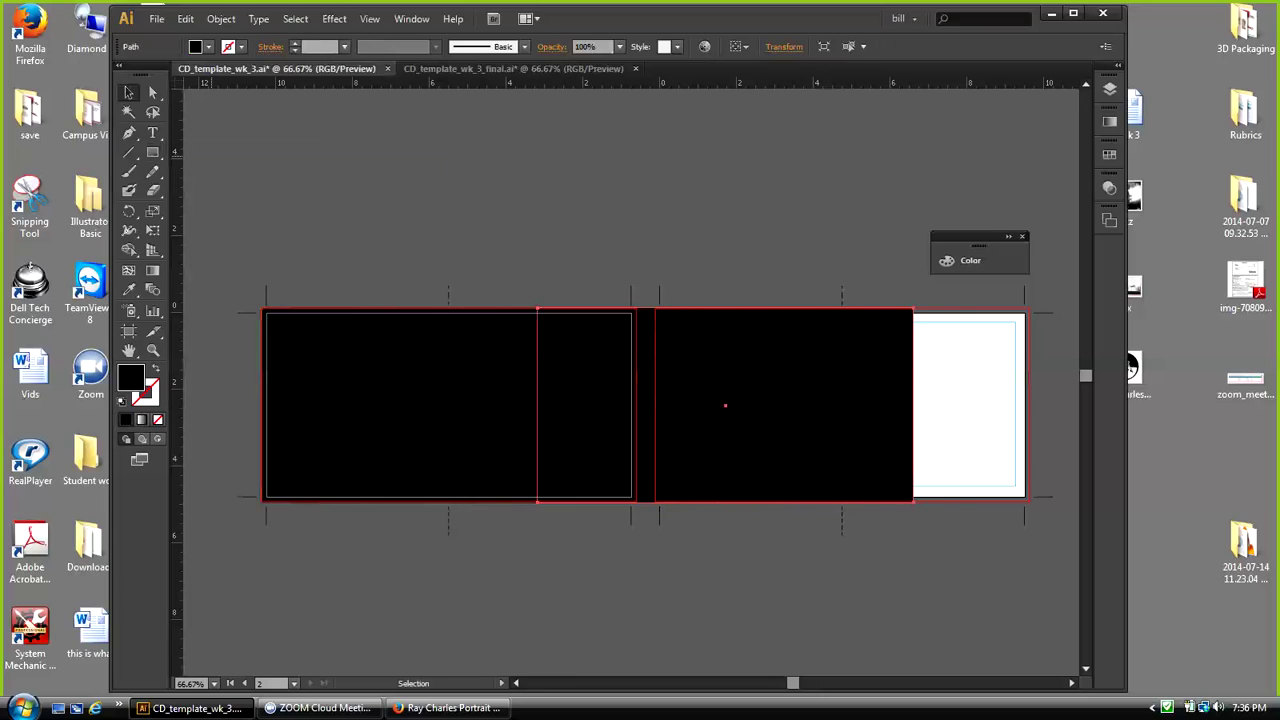
pyautogui.hotkey('shift', 'Right')
pyautogui.hotkey('shift', 'Right')
pyautogui.hotkey('shift', 'Right')
pyautogui.hotkey('shift', 'Right')
pyautogui.hotkey('shift', 'Right')
pyautogui.hotkey('shift', 'Right')
pyautogui.hotkey('shift', 'Right')
pyautogui.hotkey('shift', 'Right')
pyautogui.hotkey('shift', 'Right')
pyautogui.hotkey('shift', 'Right')
pyautogui.hotkey('shift', 'Right')
pyautogui.hotkey('shift', 'Right')
pyautogui.hotkey('shift', 'Right')
pyautogui.hotkey('shift', 'Right')
pyautogui.press('Right')
pyautogui.press('Right')
pyautogui.press('Right')
pyautogui.press('Left')
pyautogui.press('Left')
pyautogui.press('Left')
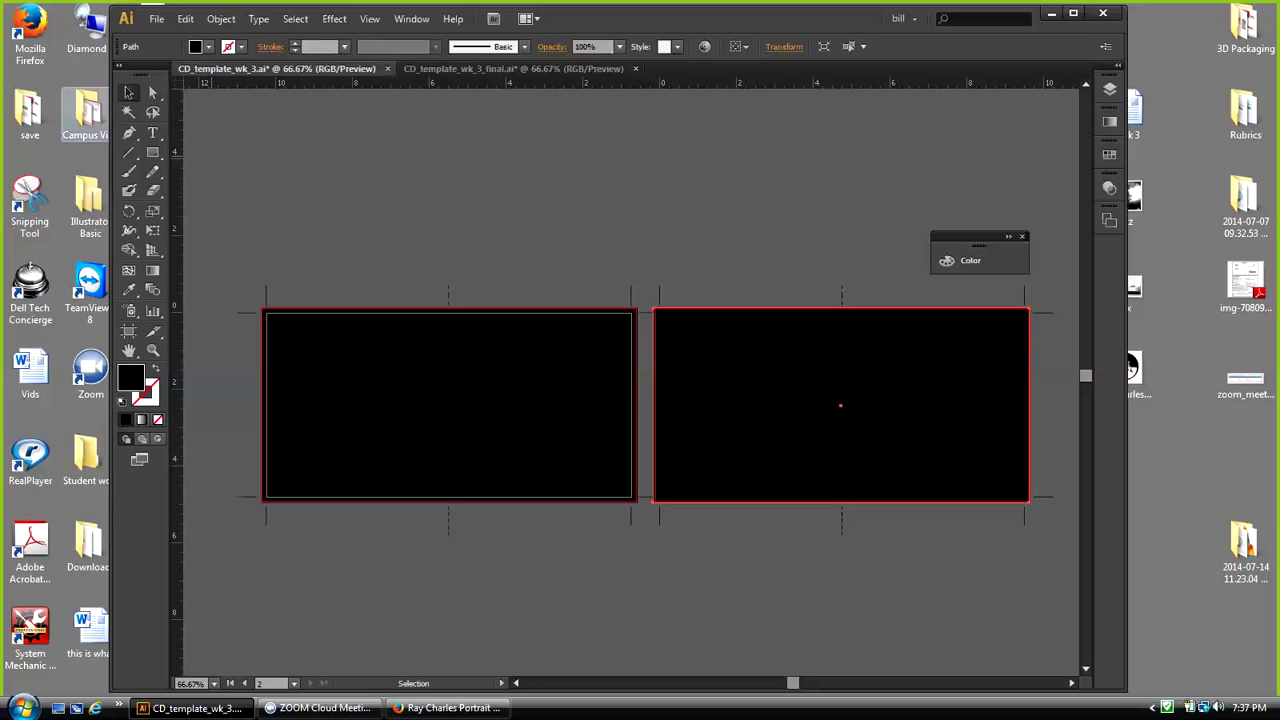
# Step: Check both black background rectangles by selecting each in turn, and clear the selection
pyautogui.click(290, 145)
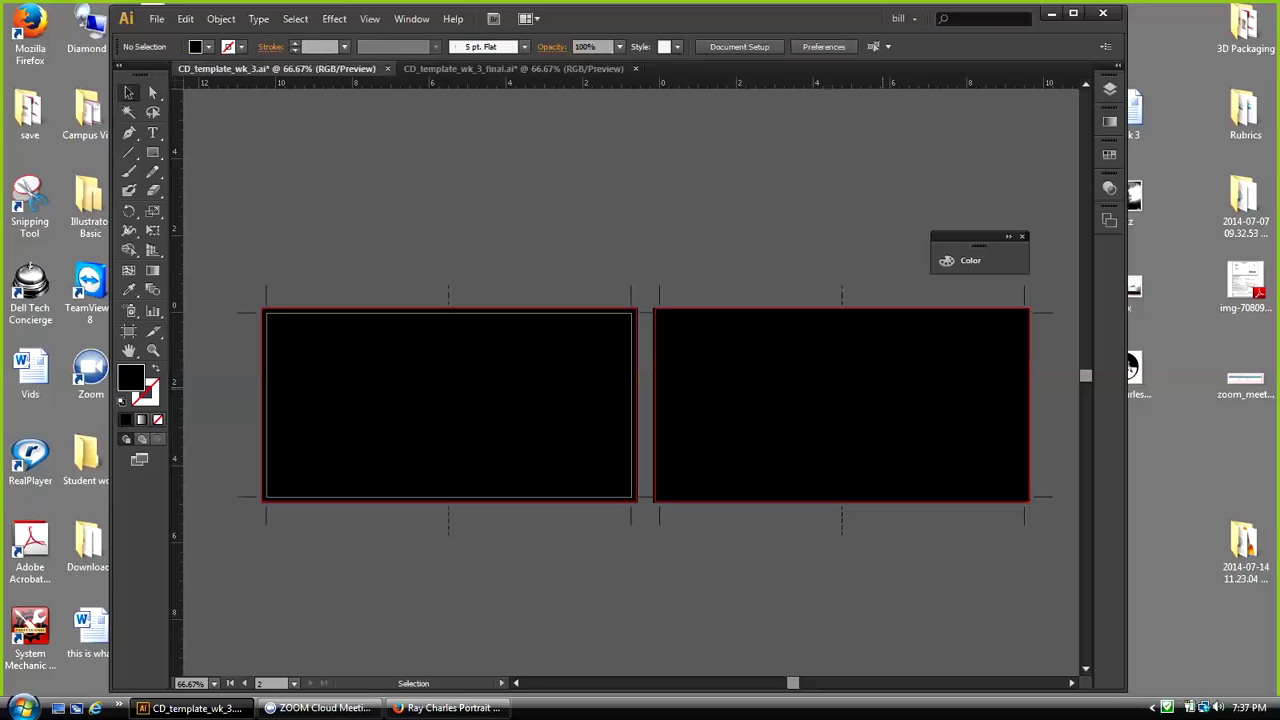
pyautogui.click(420, 390)
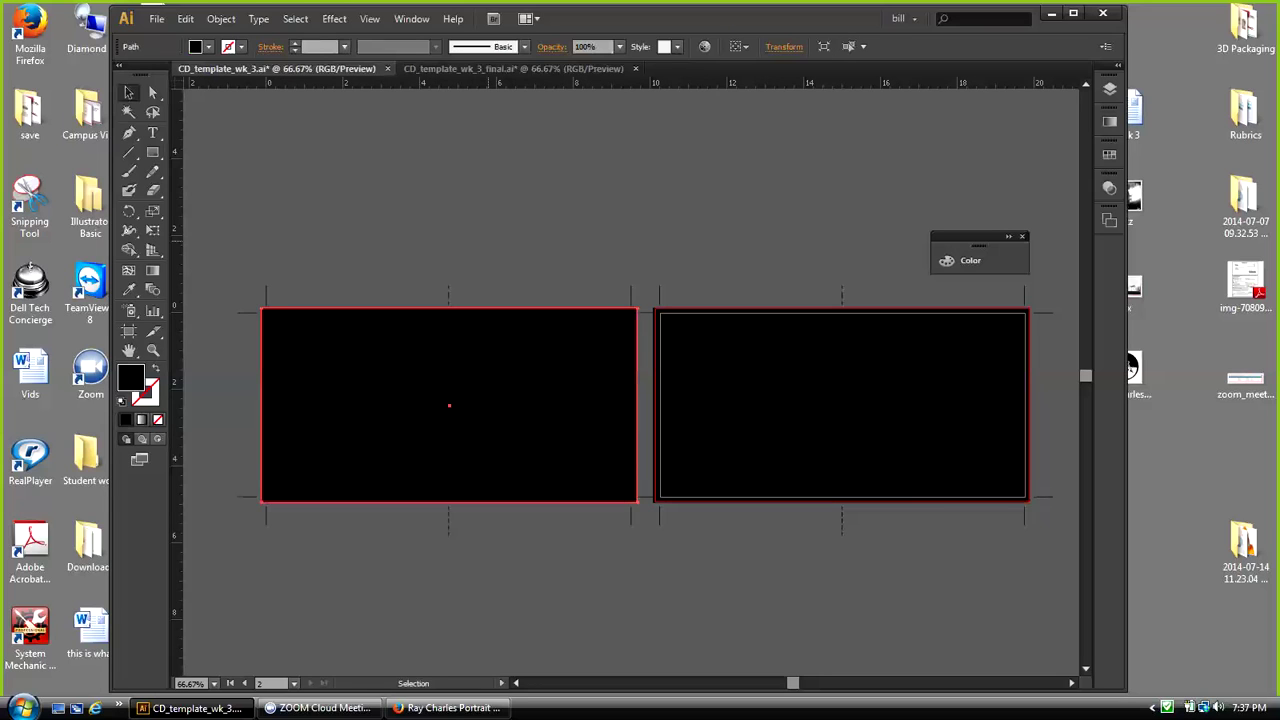
pyautogui.click(780, 382)
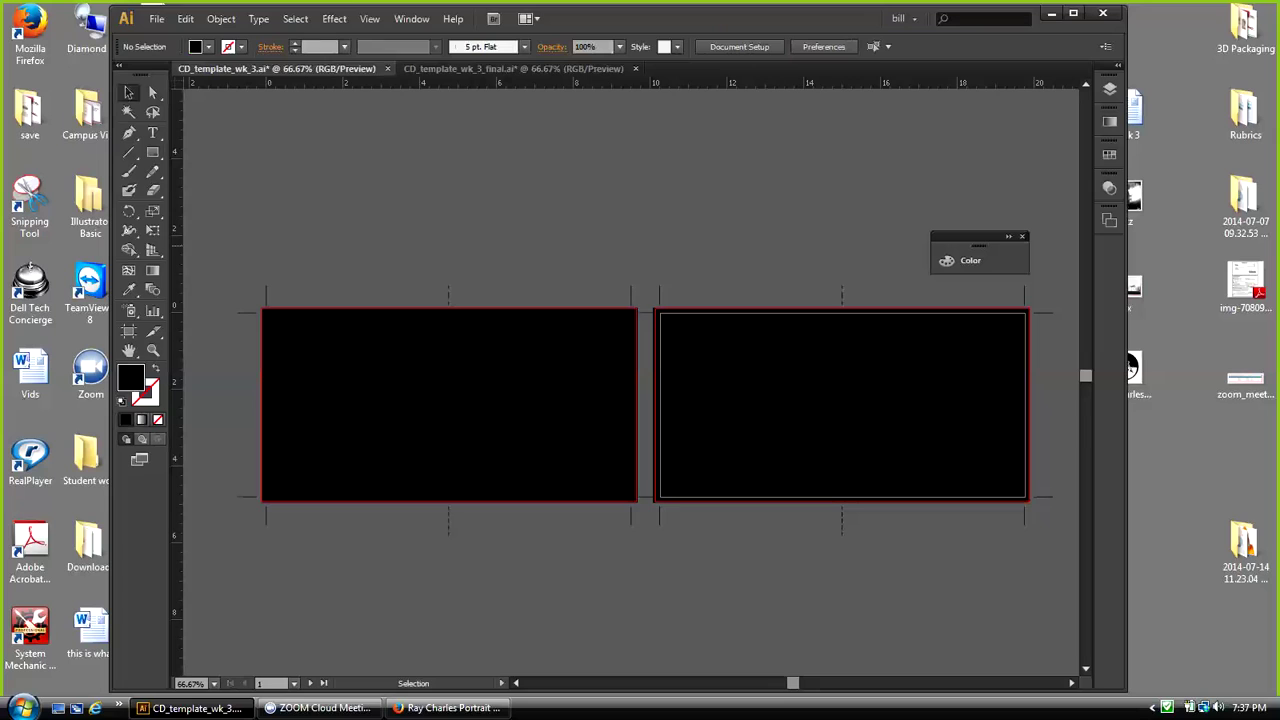
pyautogui.click(449, 385)
pyautogui.click(820, 385)
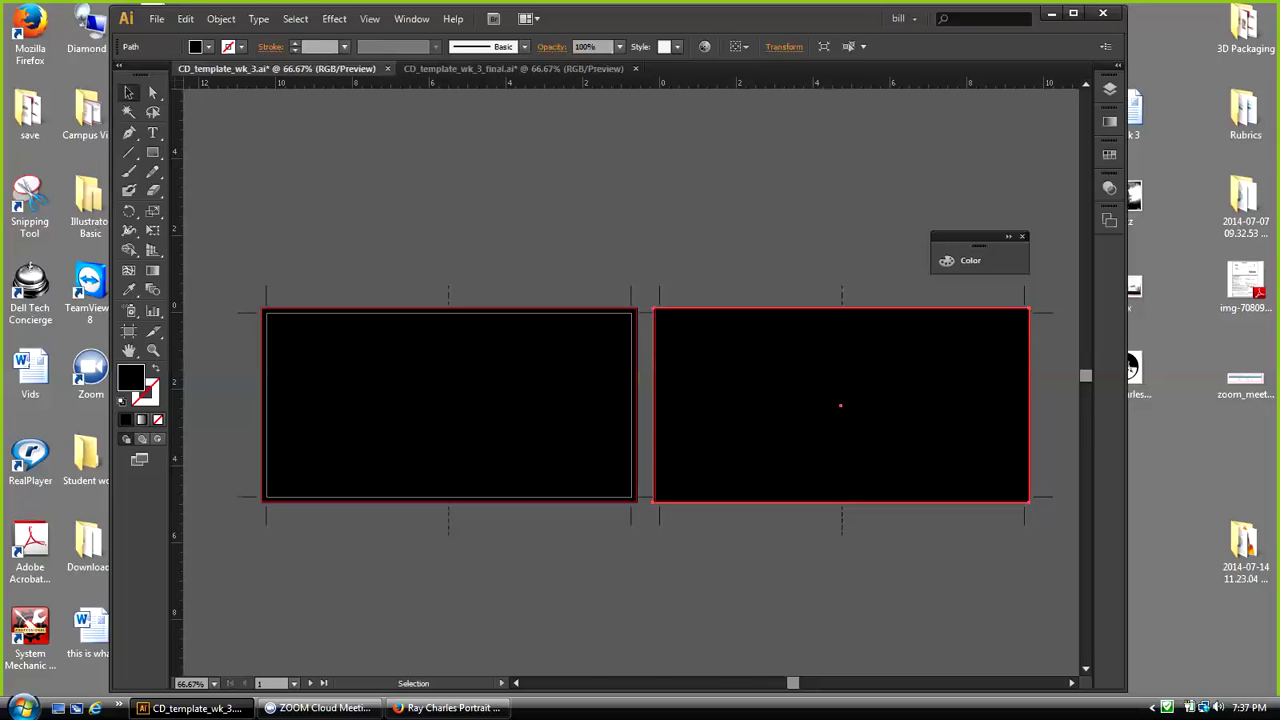
pyautogui.click(449, 388)
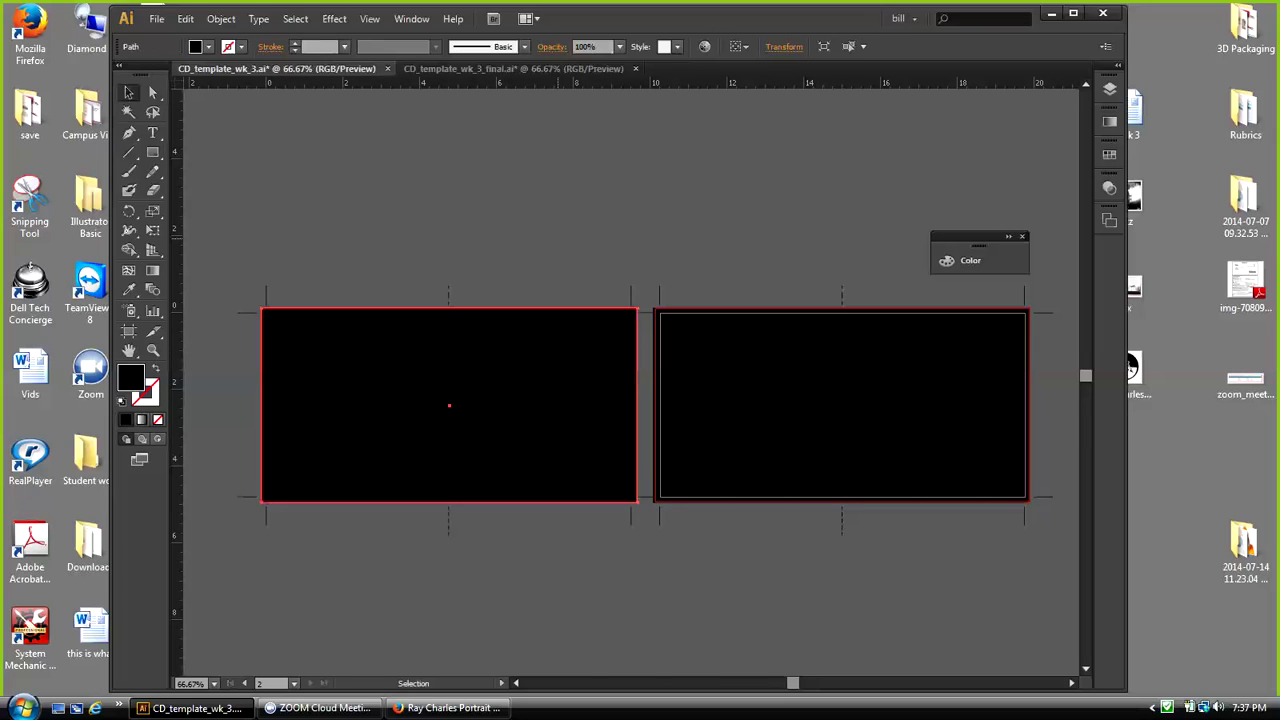
pyautogui.hotkey('ctrl', 'shift', 'a')
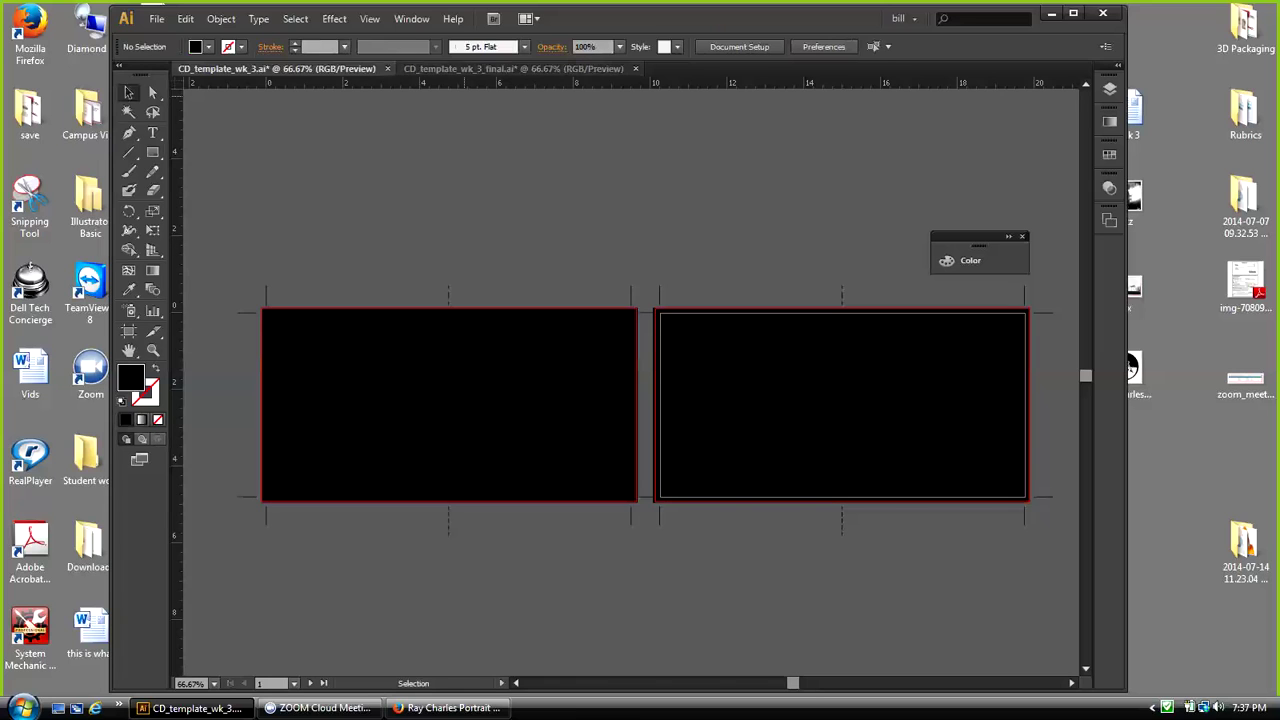
# Step: Switch to the finished CD template document, browse the Week 3 folder and its extras subfolder, and open the jazz20001 image
pyautogui.click(530, 69)
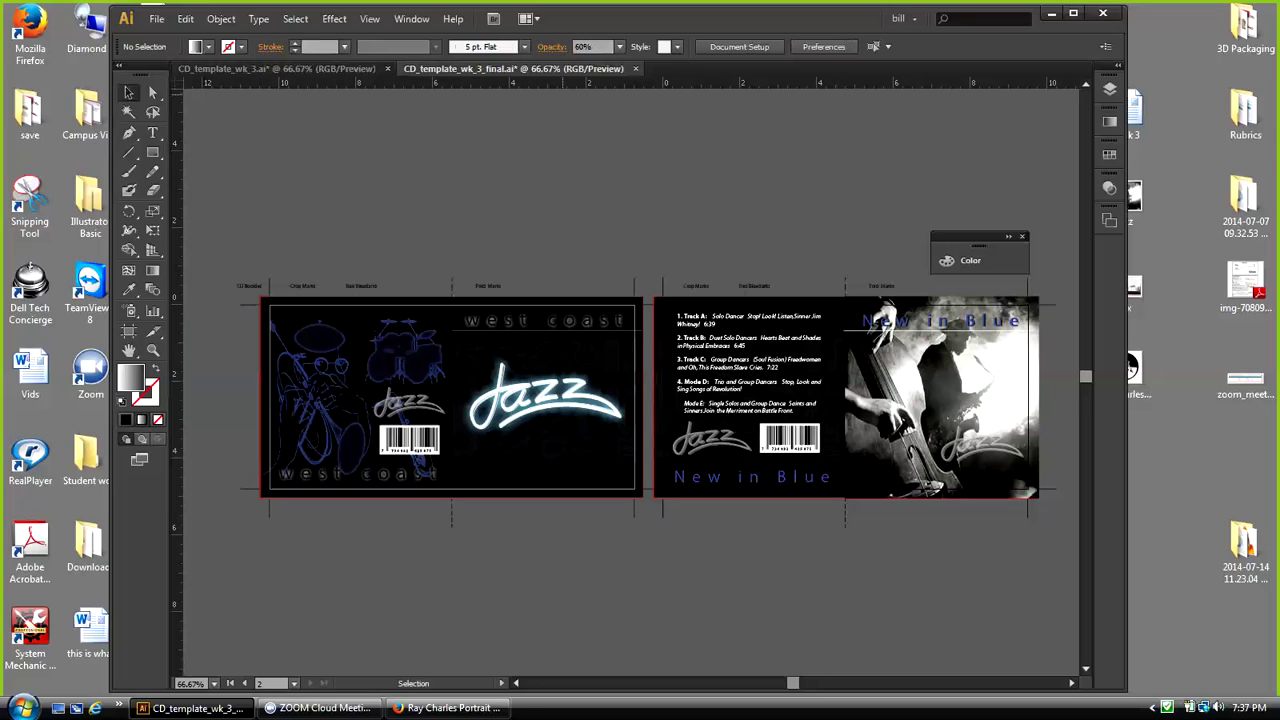
pyautogui.click(157, 19)
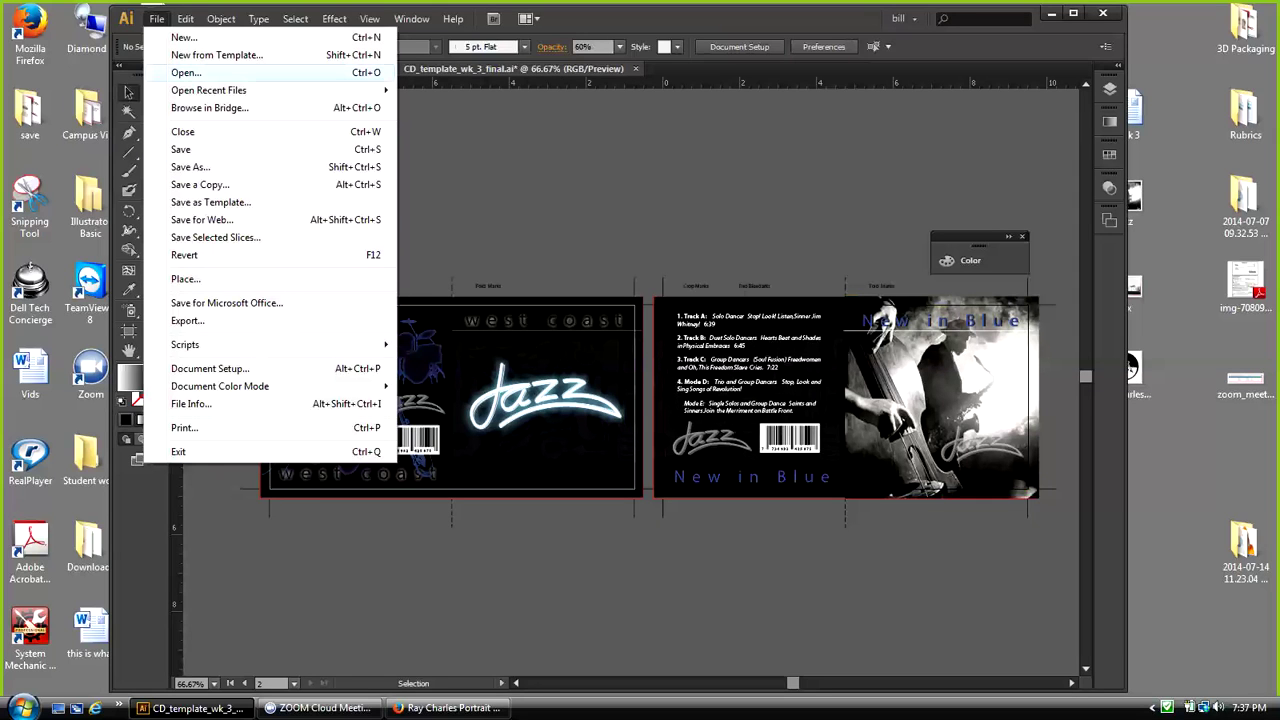
pyautogui.click(187, 73)
pyautogui.hotkey('ctrl', 'o')
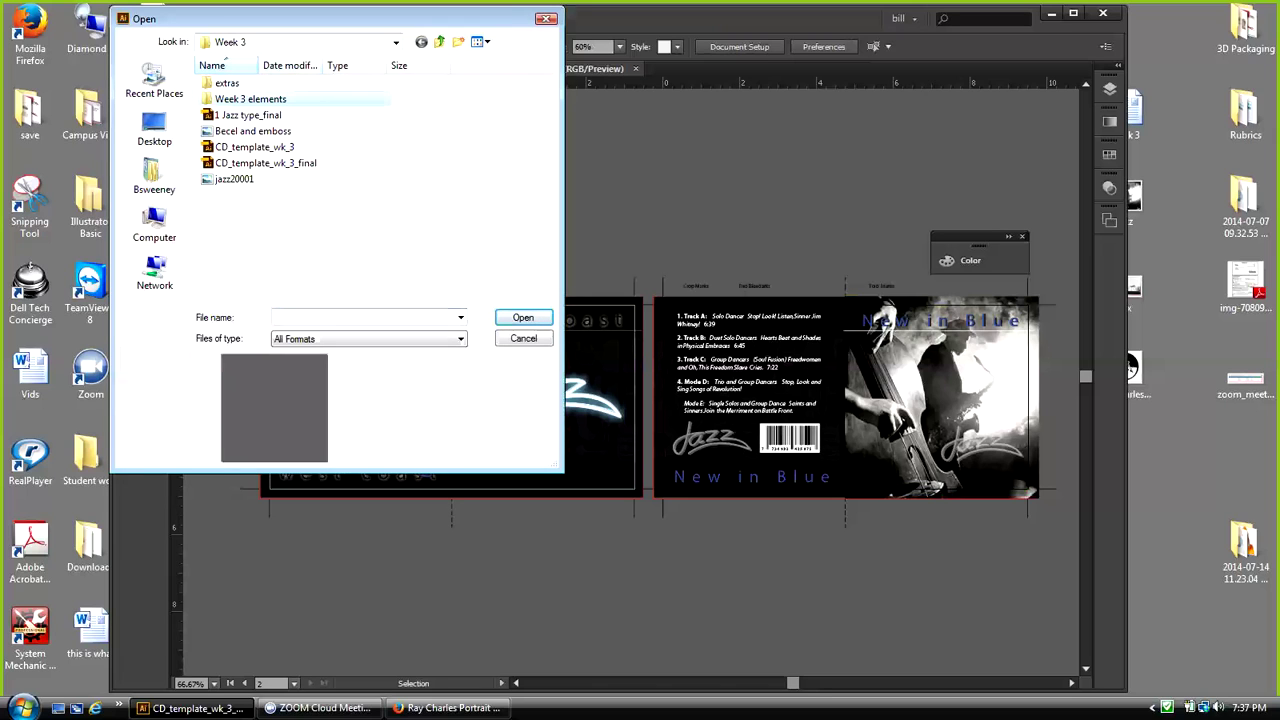
pyautogui.doubleClick(227, 83)
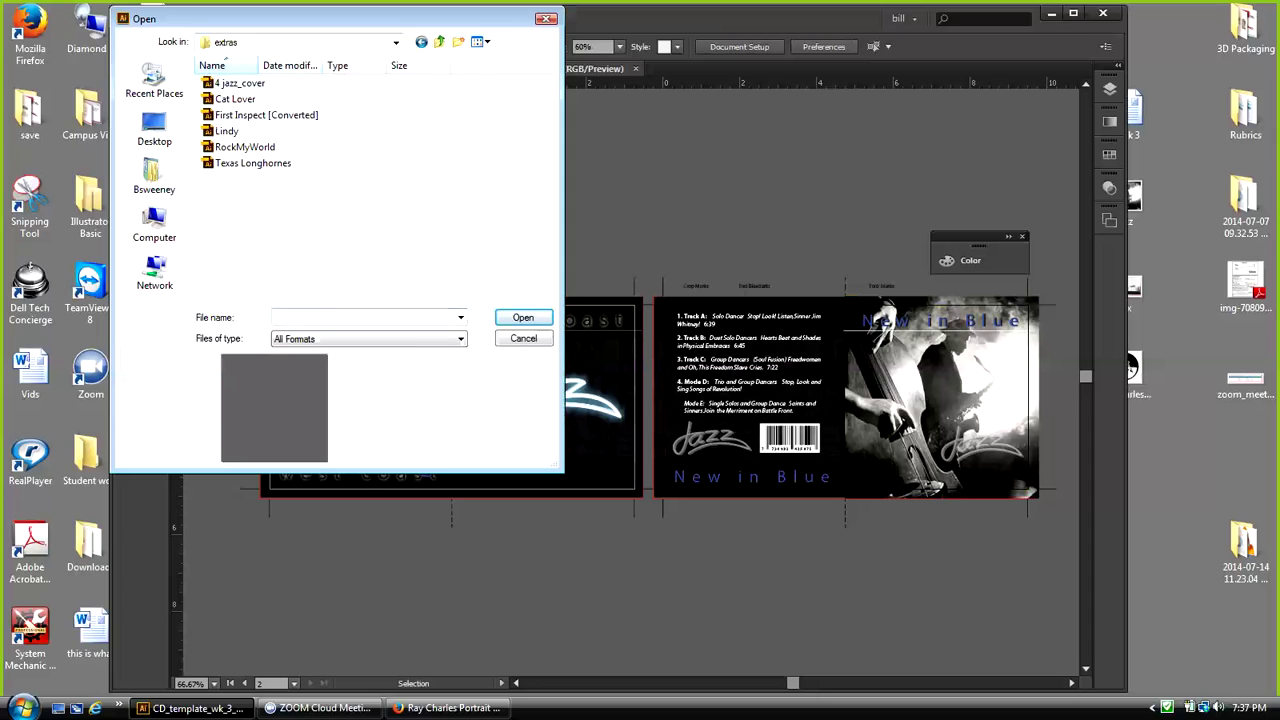
pyautogui.click(440, 42)
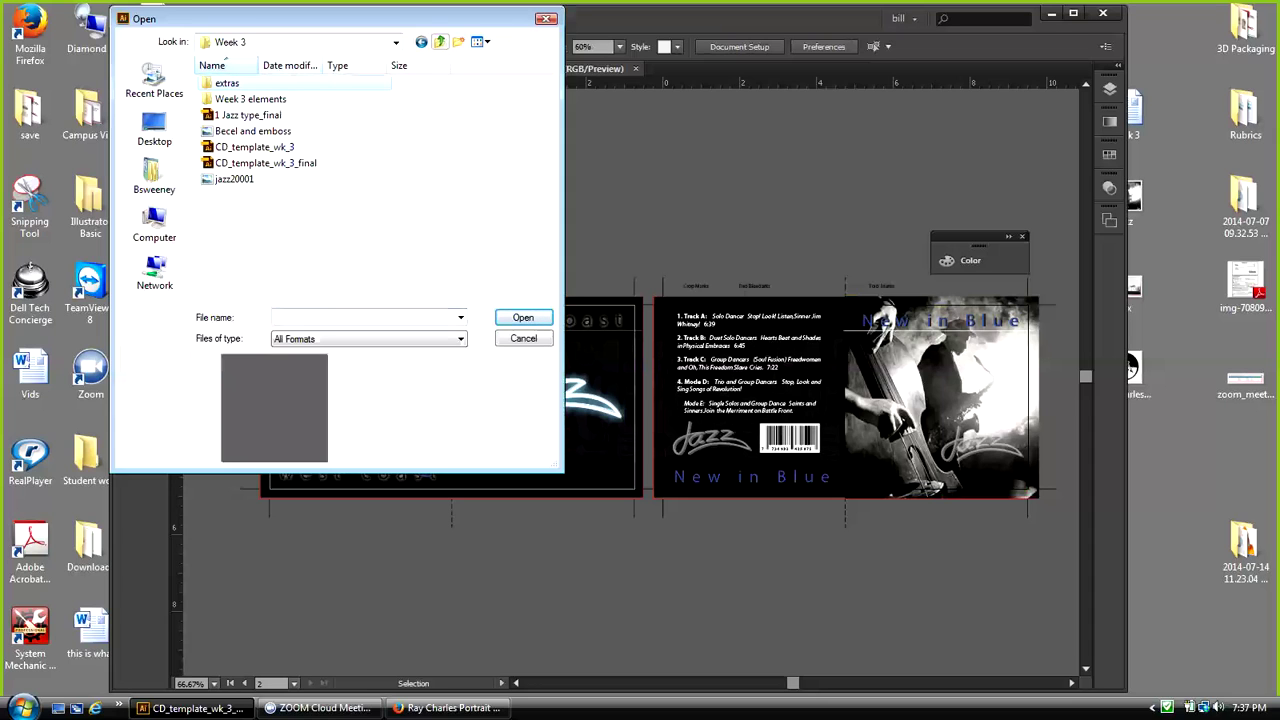
pyautogui.click(234, 179)
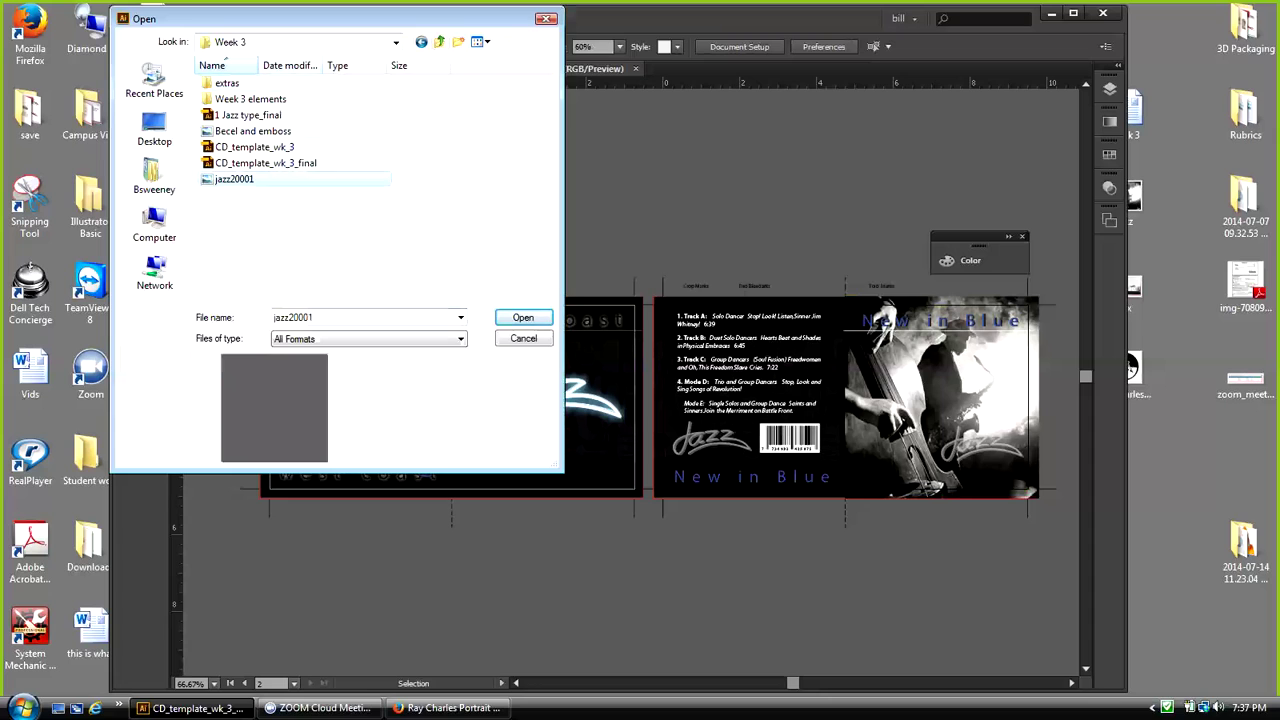
pyautogui.click(240, 179)
pyautogui.click(523, 317)
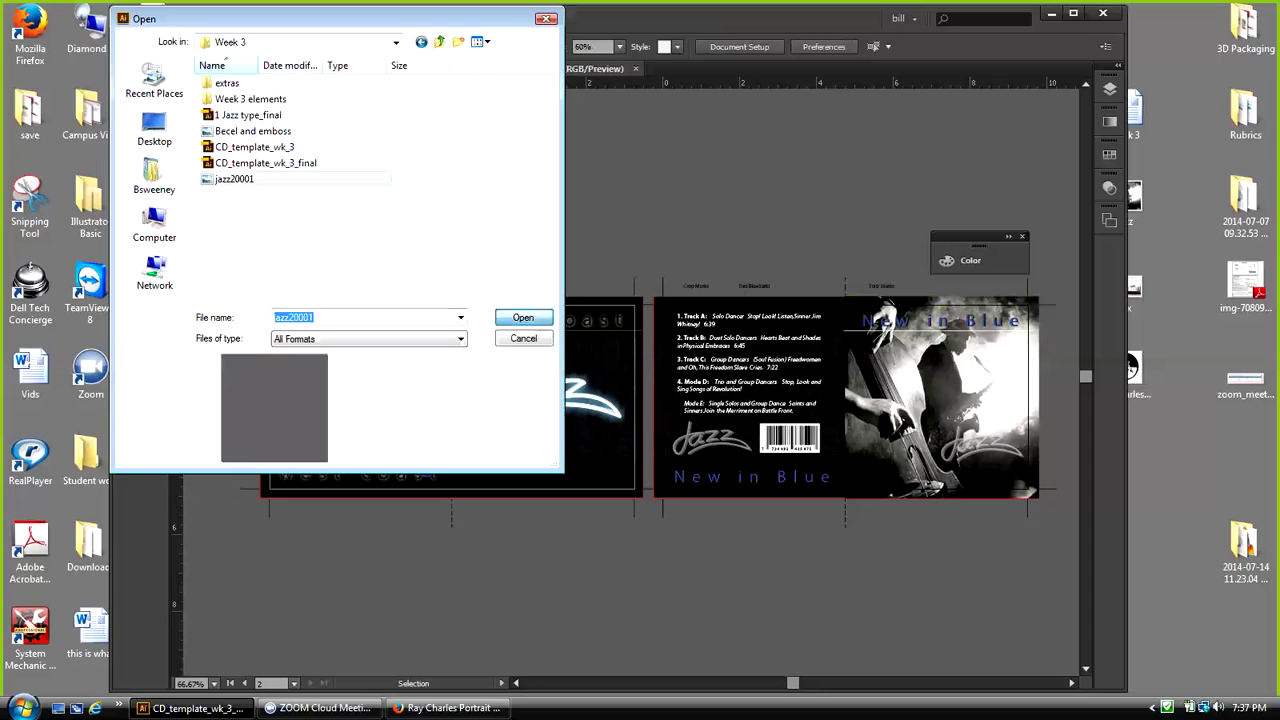
pyautogui.press('Return')
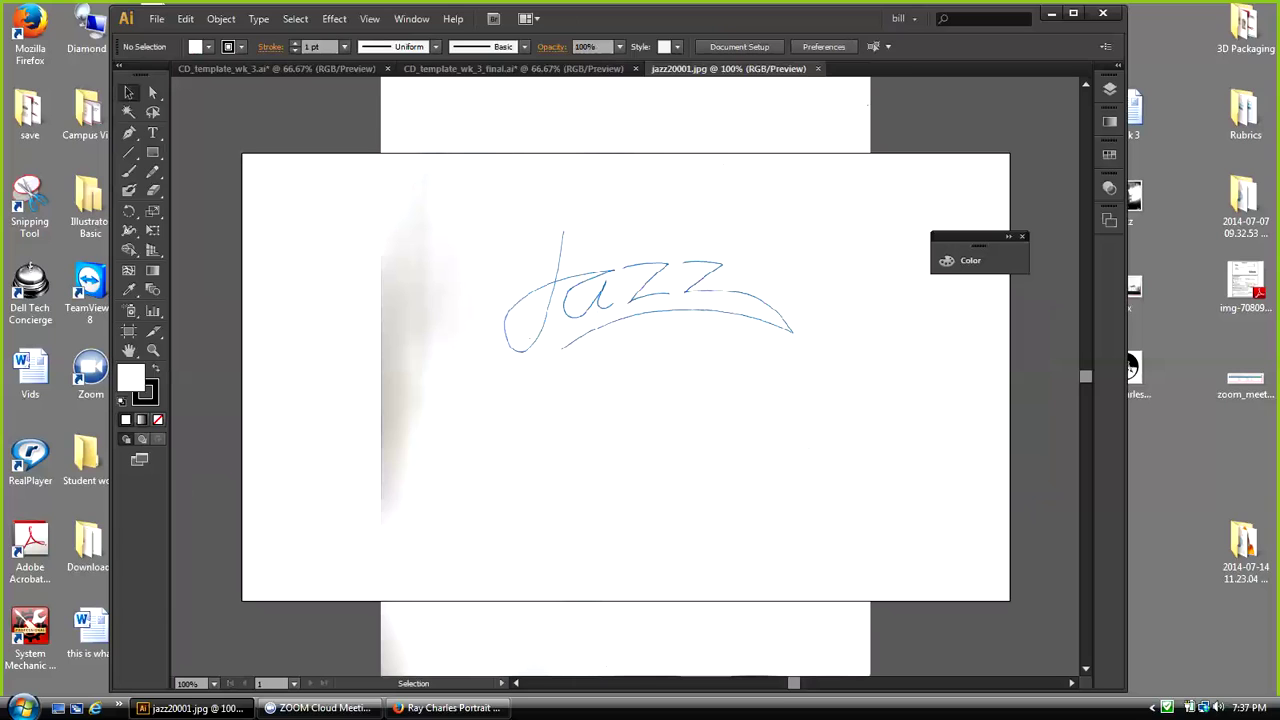
# Step: Check the finished cover for reference, and move the scanned Jazz image so its lettering sits near the middle of the artboard
pyautogui.click(514, 69)
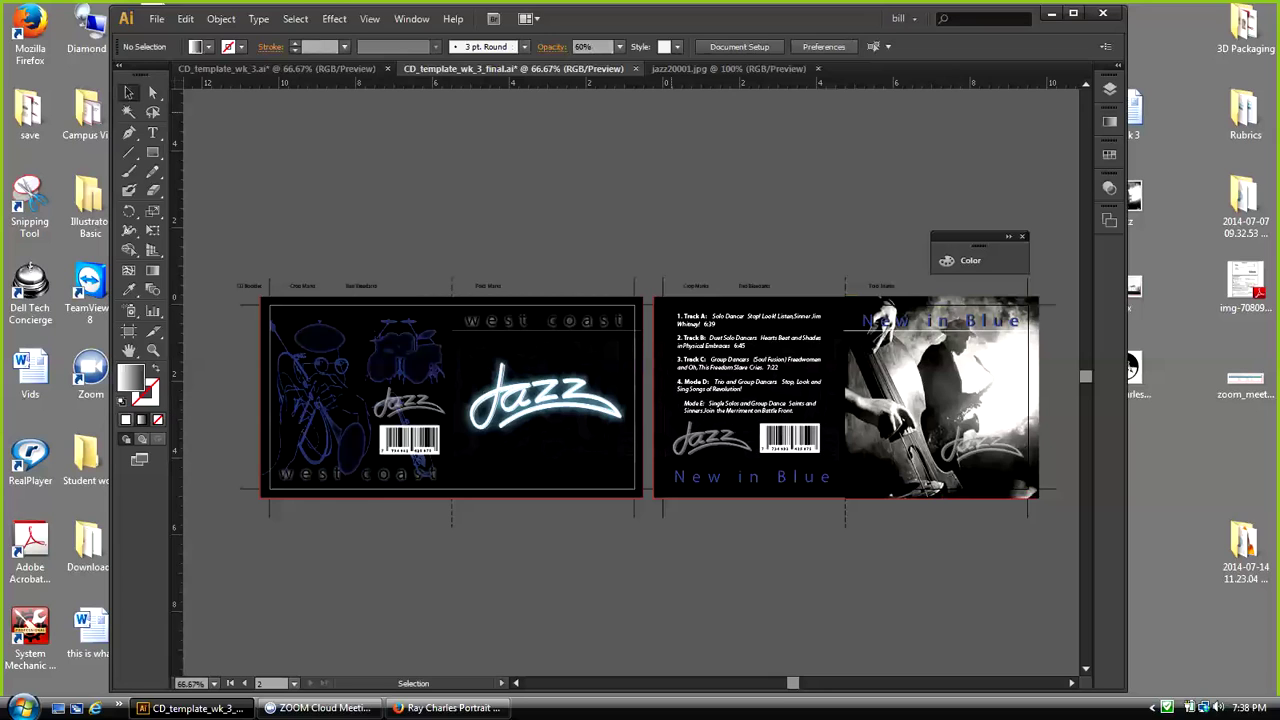
pyautogui.hotkey('ctrl', 'Tab')
pyautogui.hotkey('ctrl', 'a')
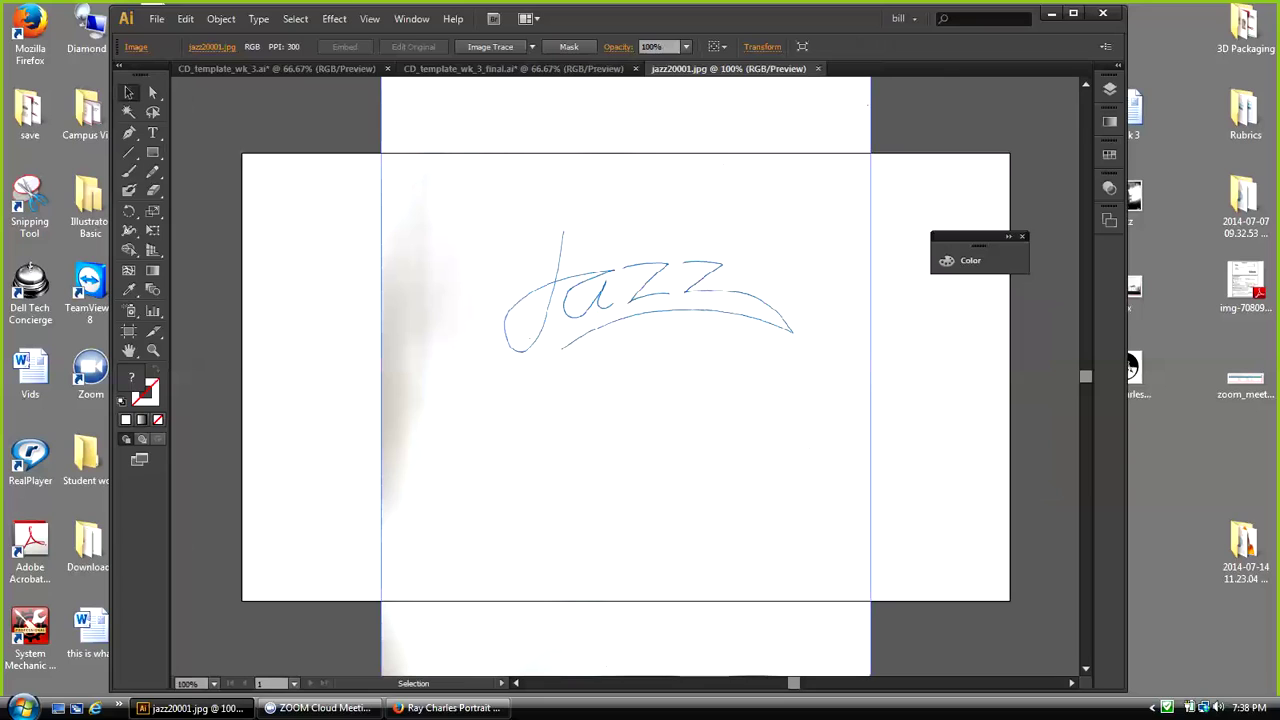
pyautogui.moveTo(968, 237); pyautogui.dragTo(983, 110)
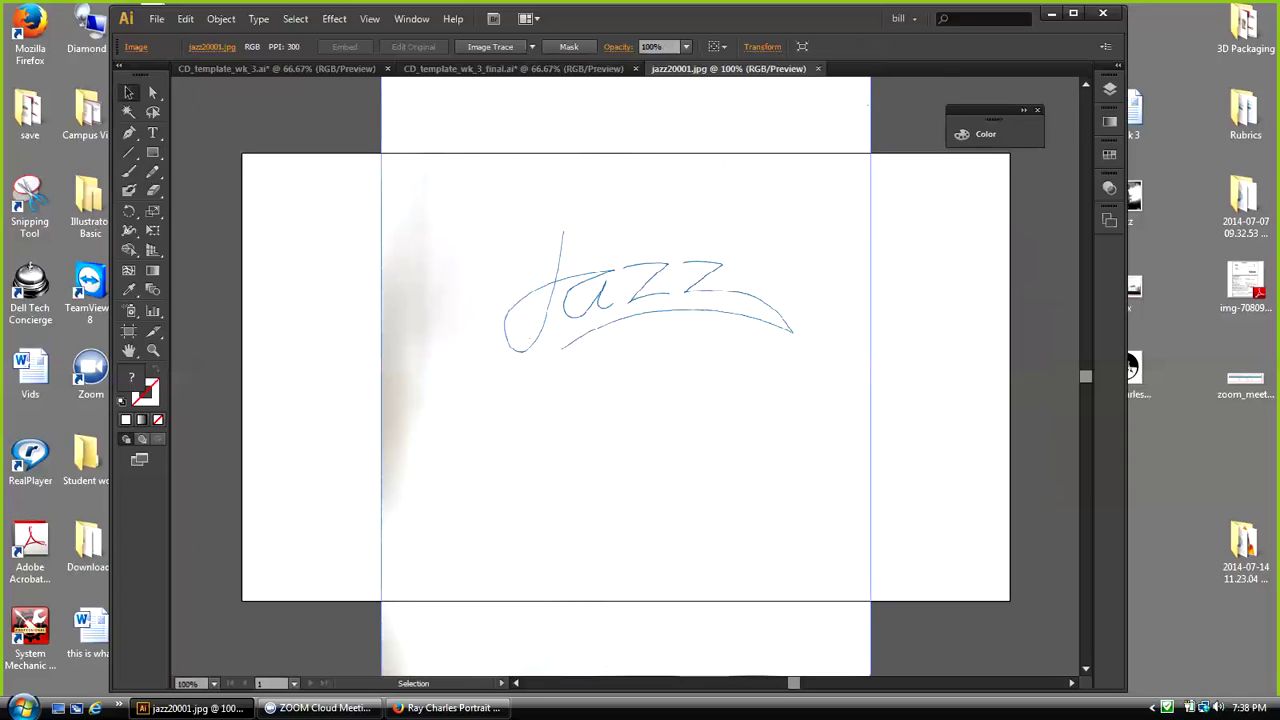
pyautogui.moveTo(620, 300); pyautogui.dragTo(616, 340)
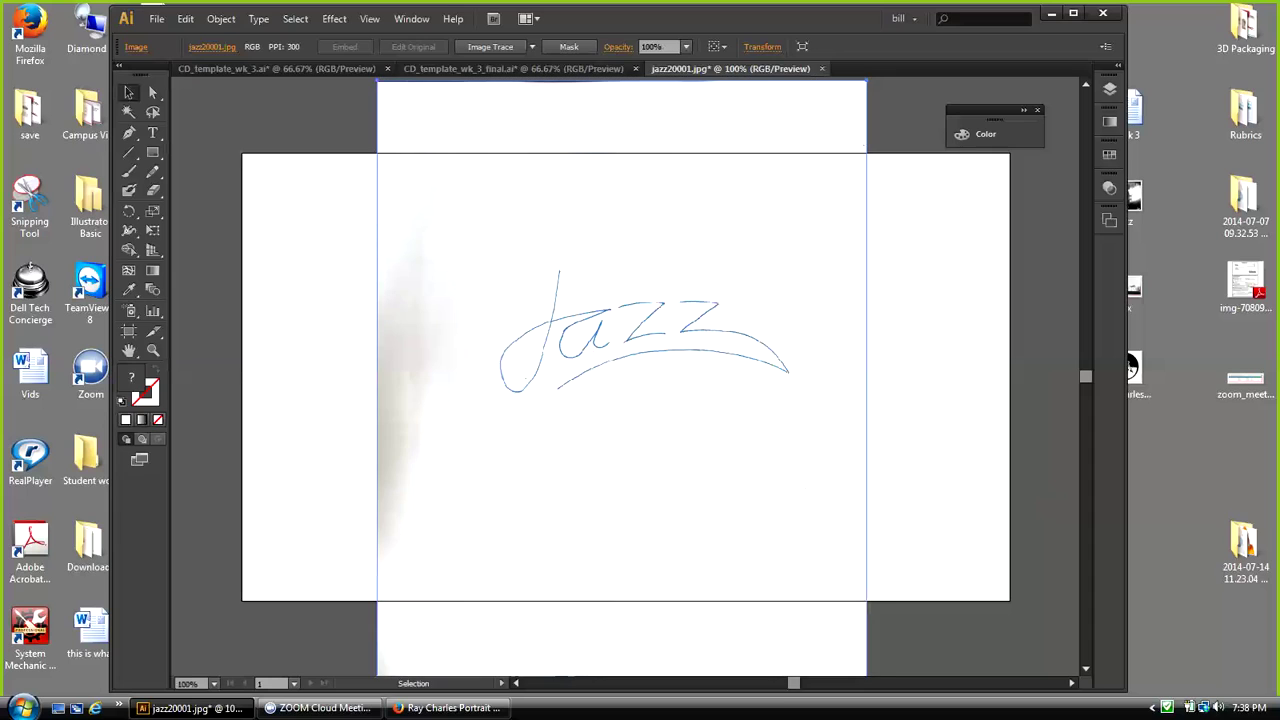
pyautogui.press('Left')
pyautogui.press('Left')
pyautogui.press('Left')
pyautogui.press('Left')
pyautogui.hotkey('shift', 'Down')
pyautogui.hotkey('shift', 'Down')
pyautogui.hotkey('shift', 'Down')
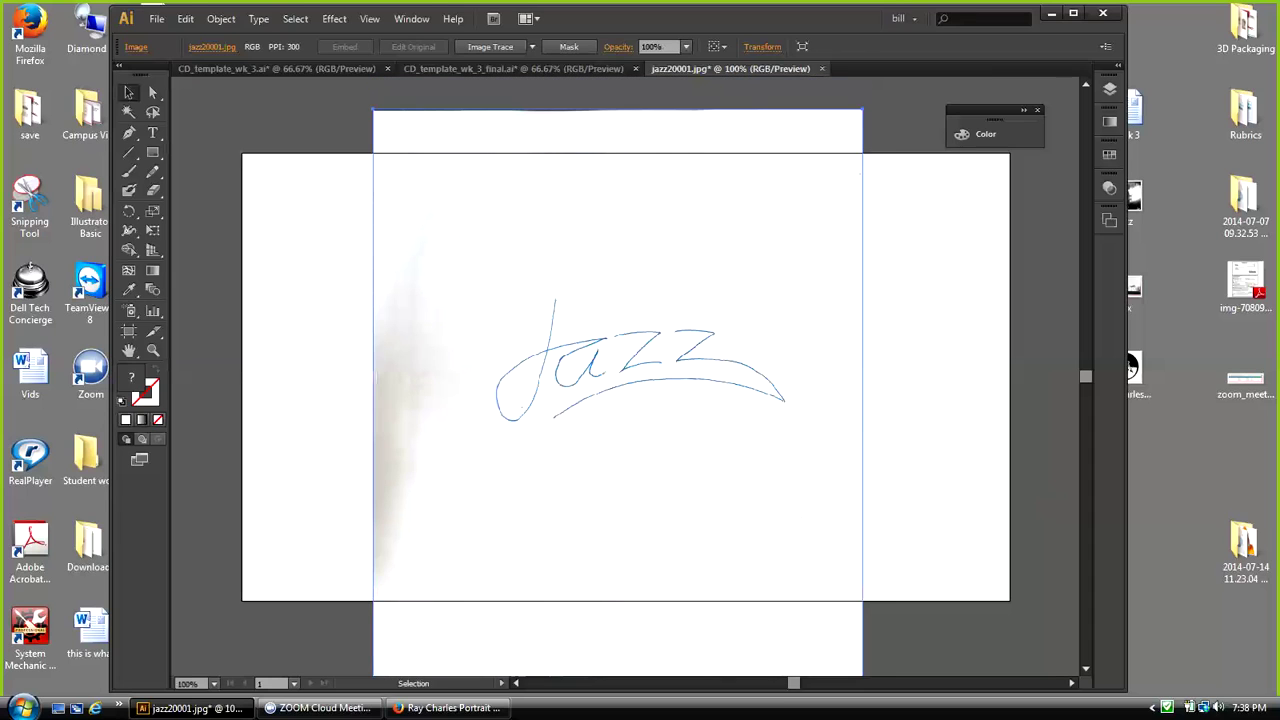
pyautogui.press('Left')
pyautogui.press('Left')
pyautogui.press('Up')
pyautogui.press('Up')
pyautogui.press('Up')
pyautogui.press('Up')
pyautogui.press('Up')
pyautogui.press('Up')
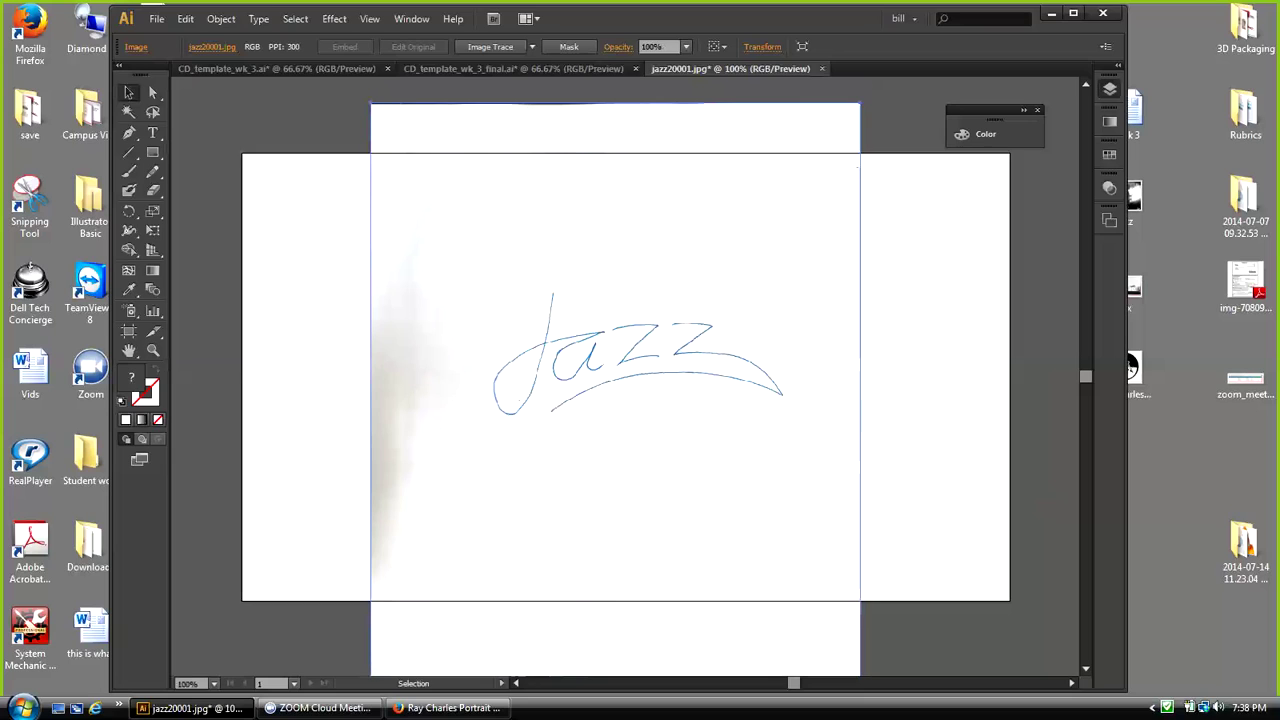
# Step: Rename the layer holding the scanned Jazz image as trace
pyautogui.click(1109, 88)
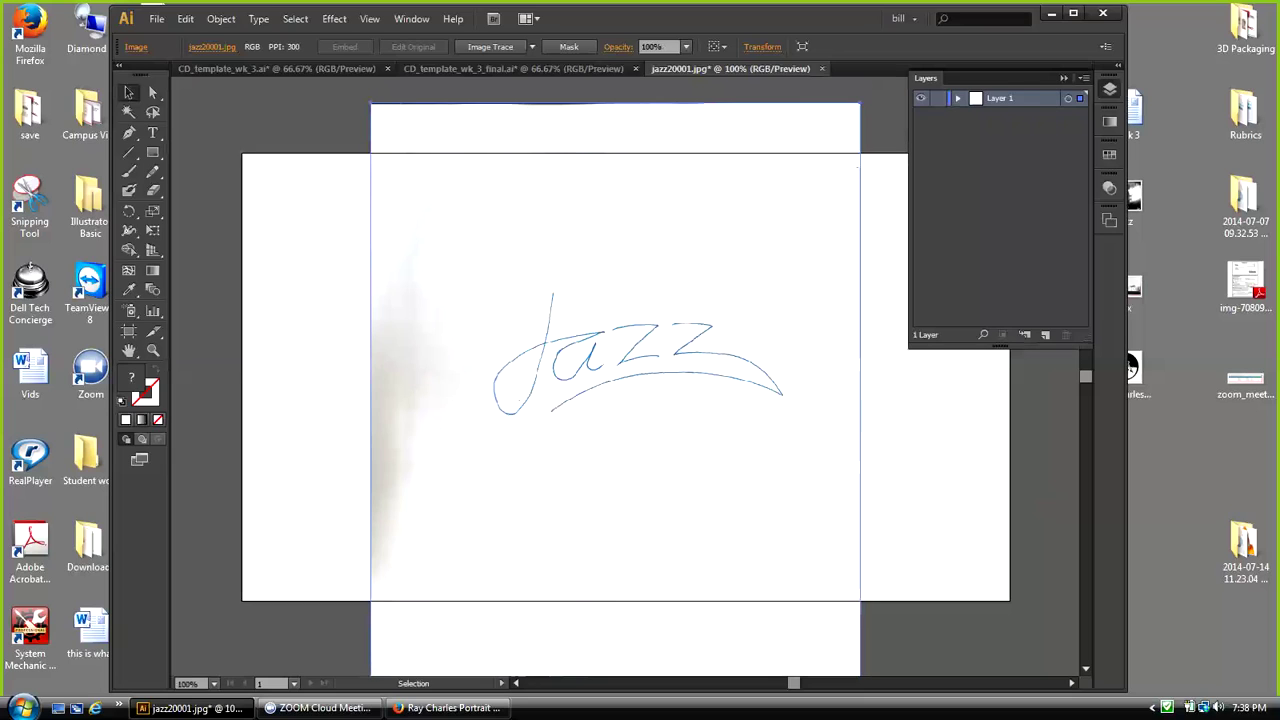
pyautogui.doubleClick(1001, 98)
pyautogui.write('trace')
pyautogui.press('Return')
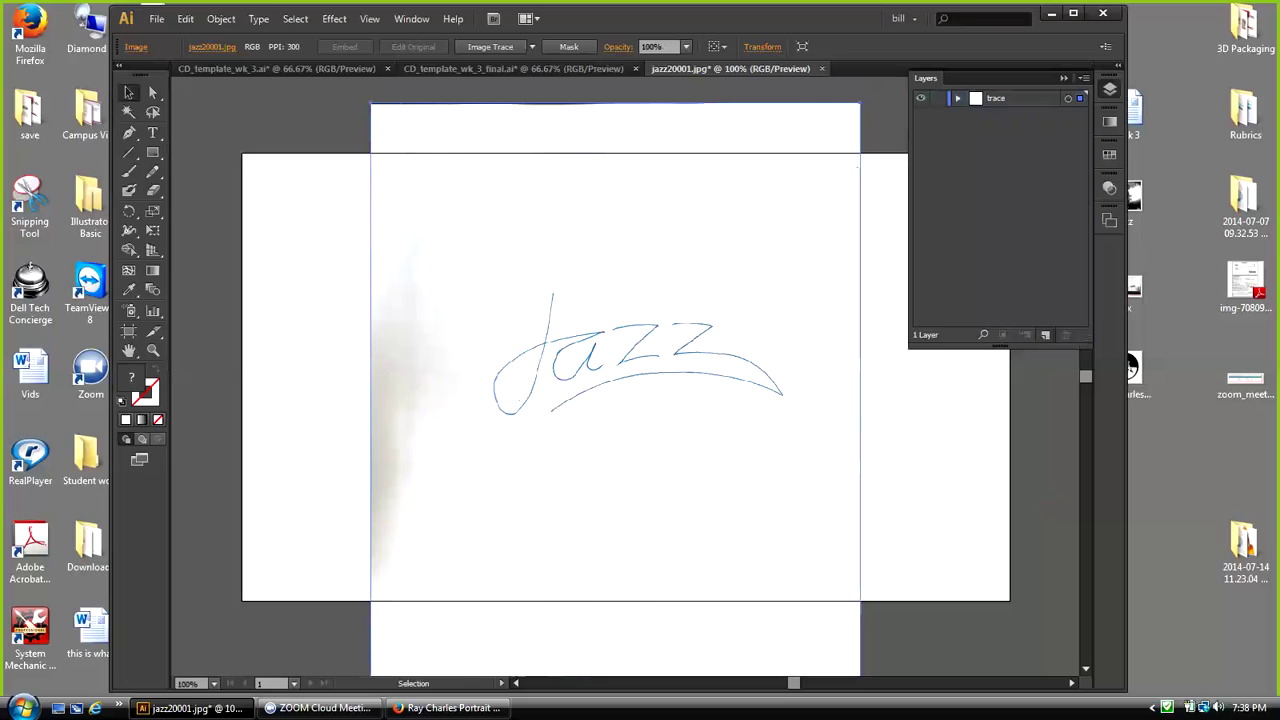
# Step: Add a layer named live above the trace layer, lock the trace layer, and check that the scan cannot be selected
pyautogui.click(1045, 334)
pyautogui.doubleClick(1001, 98)
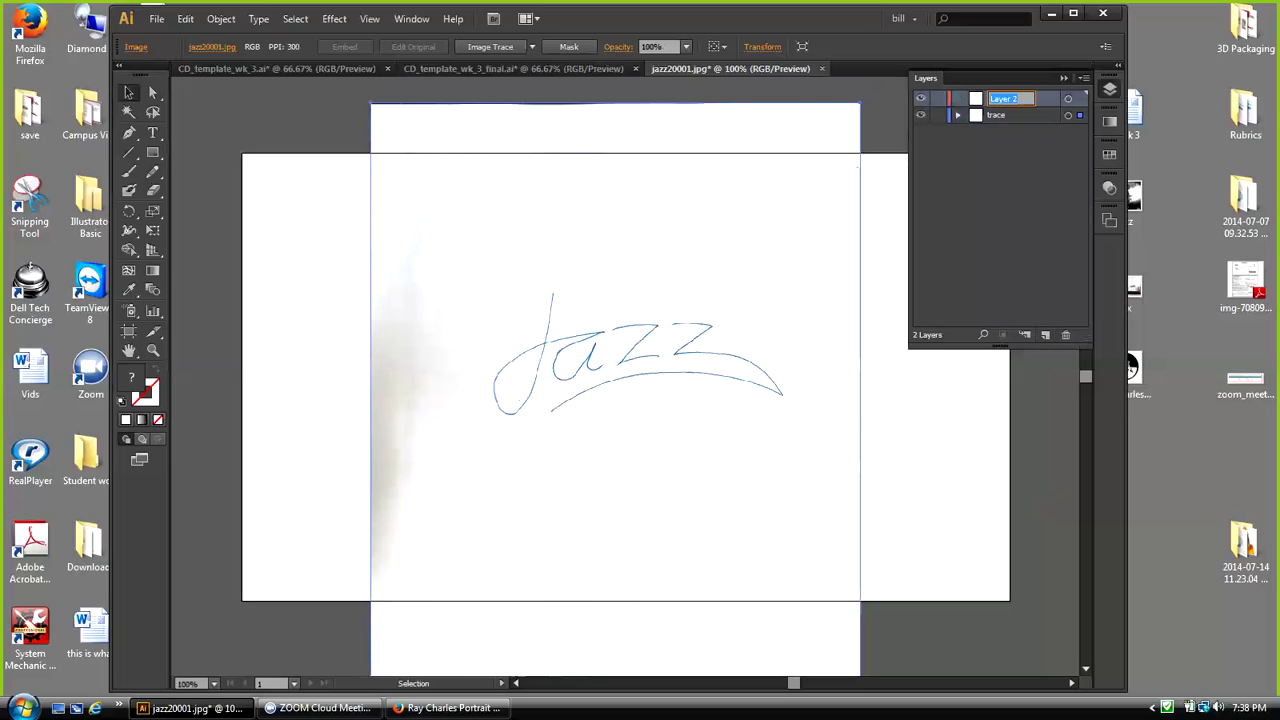
pyautogui.press('BackSpace')
pyautogui.press('Return')
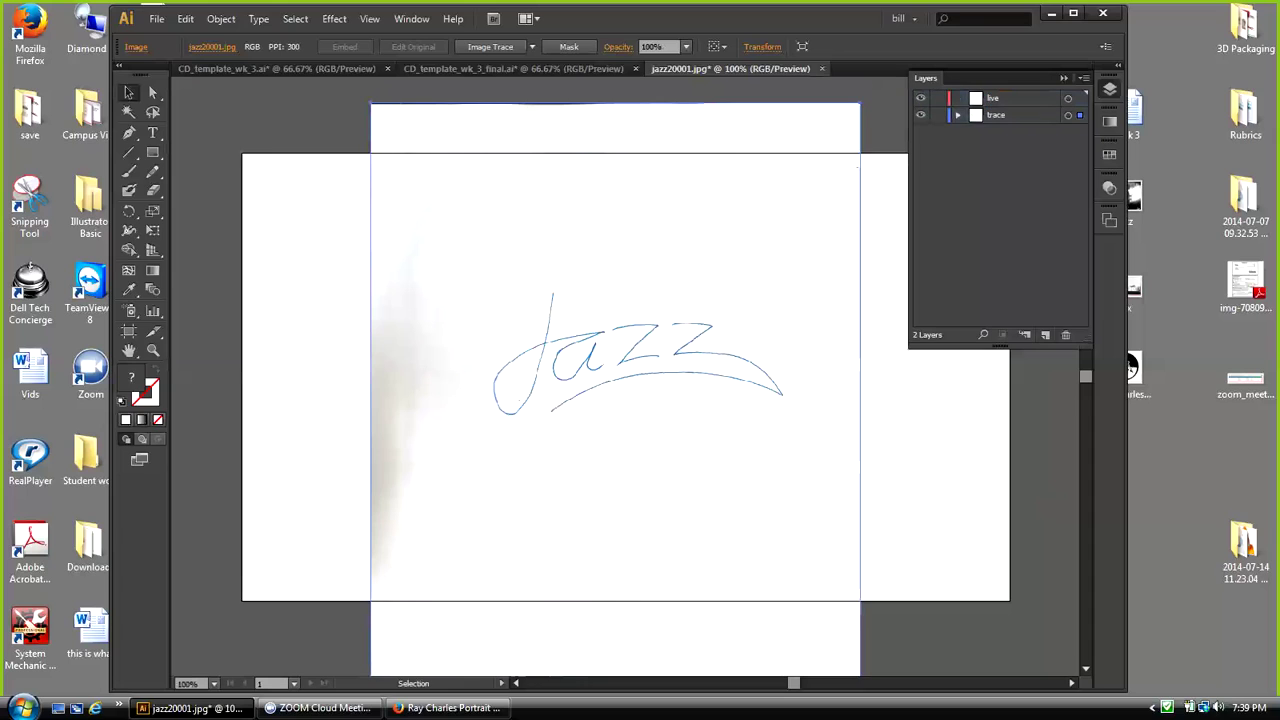
pyautogui.click(938, 115)
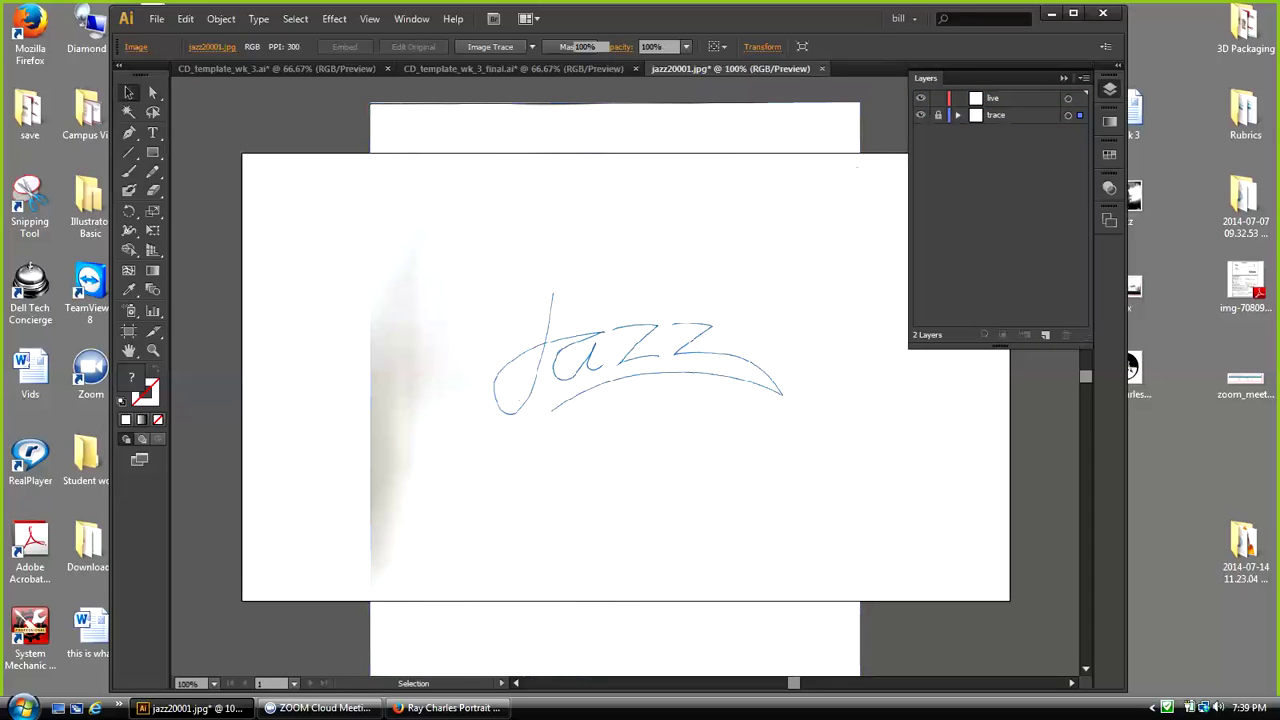
pyautogui.moveTo(507, 311); pyautogui.dragTo(735, 419)
pyautogui.moveTo(539, 325); pyautogui.dragTo(748, 407)
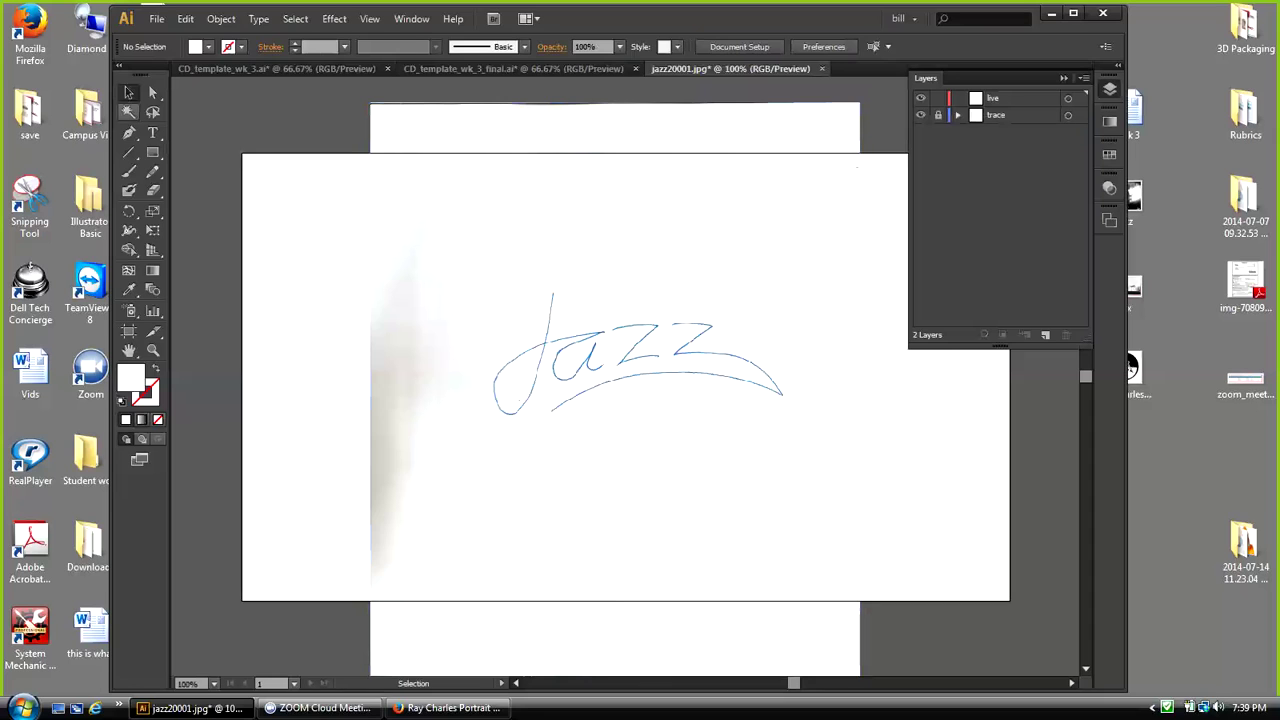
# Step: Tear off the Pen tool group as a floating palette and make the live layer active
pyautogui.click(128, 132)
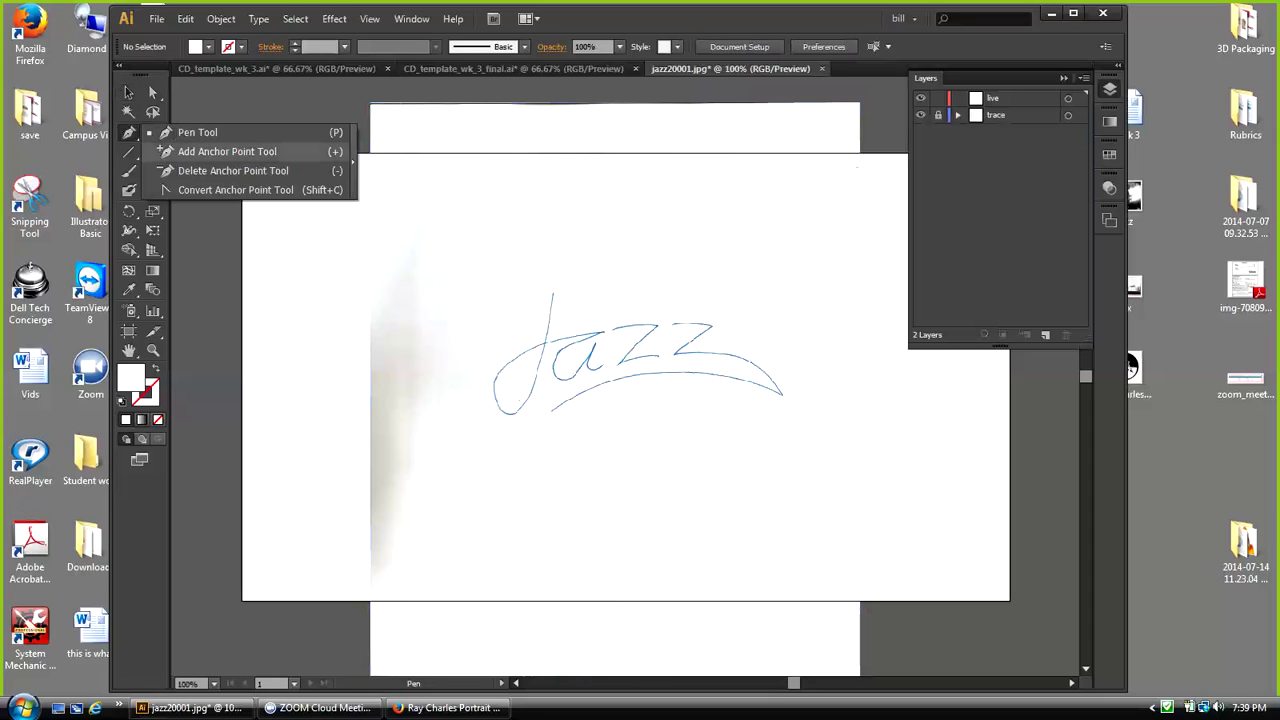
pyautogui.click(351, 160)
pyautogui.moveTo(185, 150); pyautogui.dragTo(810, 212)
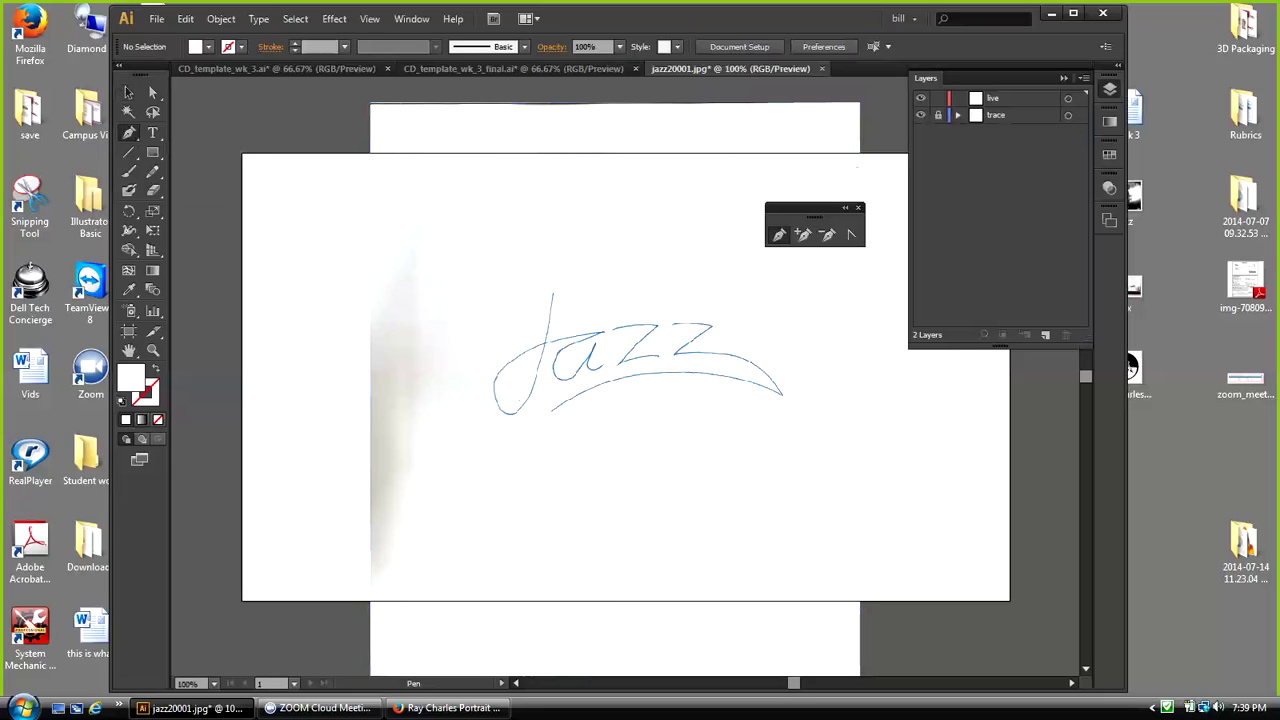
pyautogui.click(1010, 98)
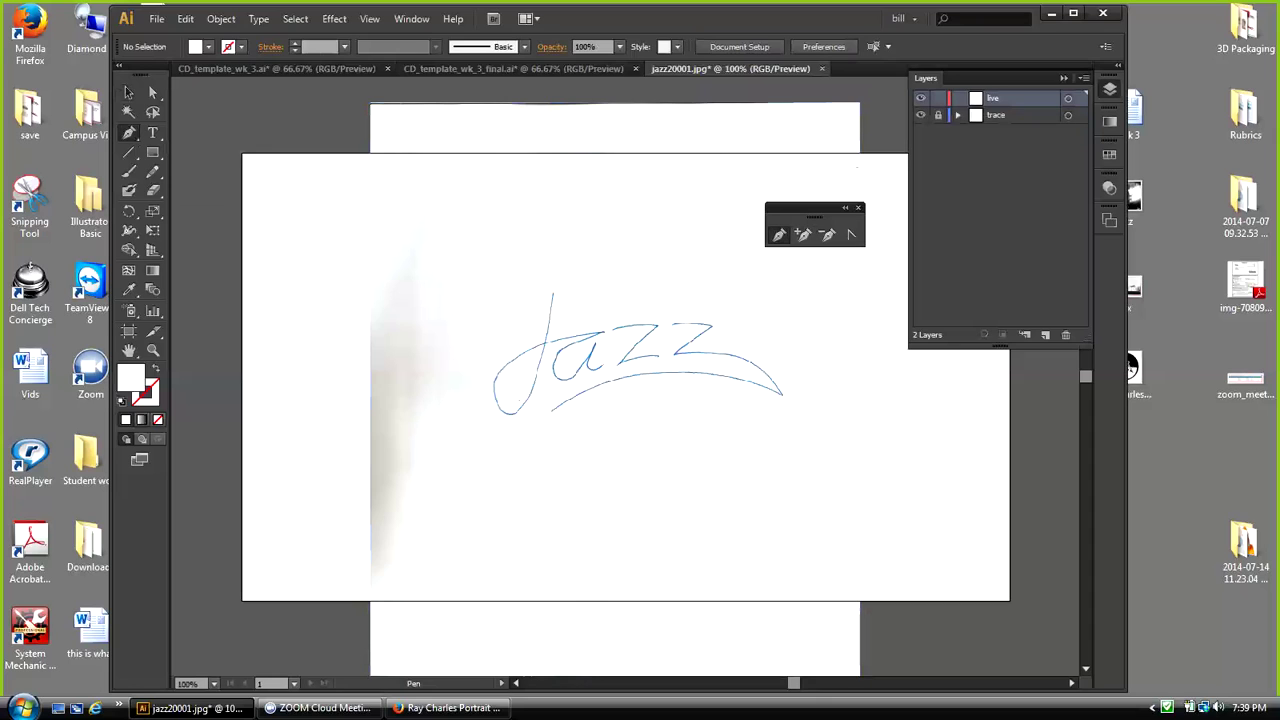
# Step: Set the drawing colours to no fill and a black 1 pt stroke
pyautogui.press('d')
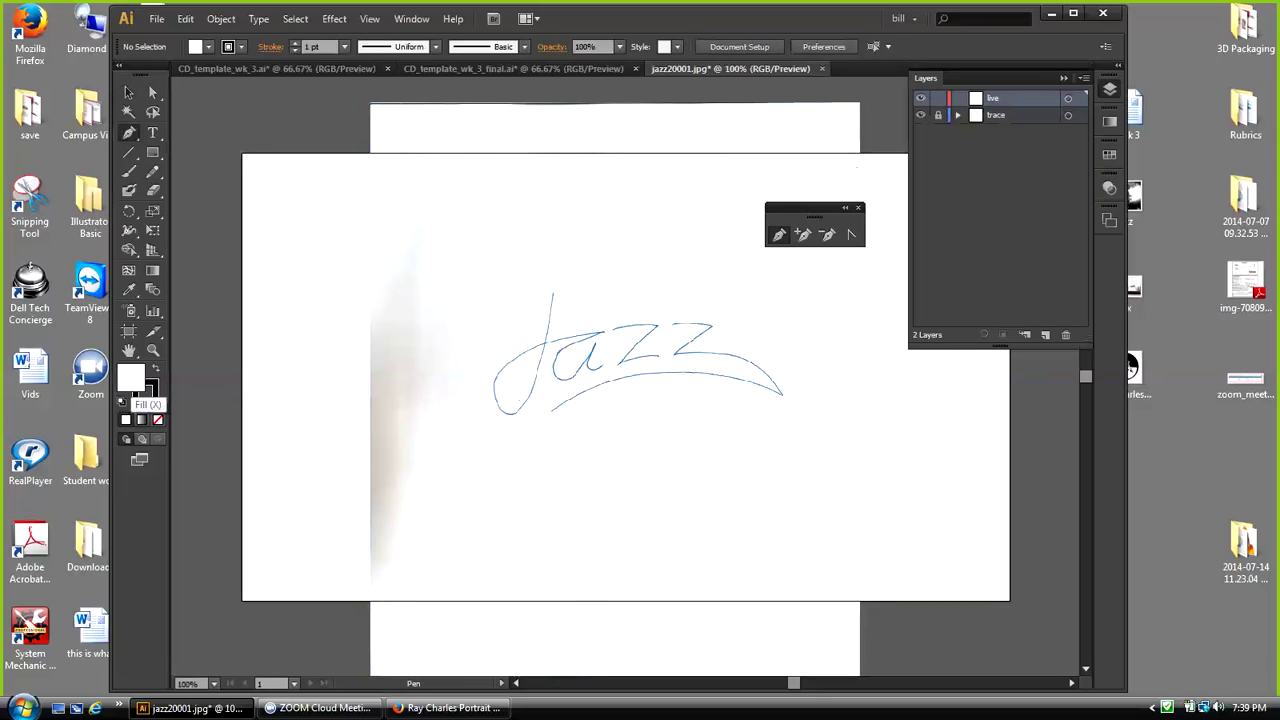
pyautogui.press('/')
pyautogui.press('x')
pyautogui.press(',')
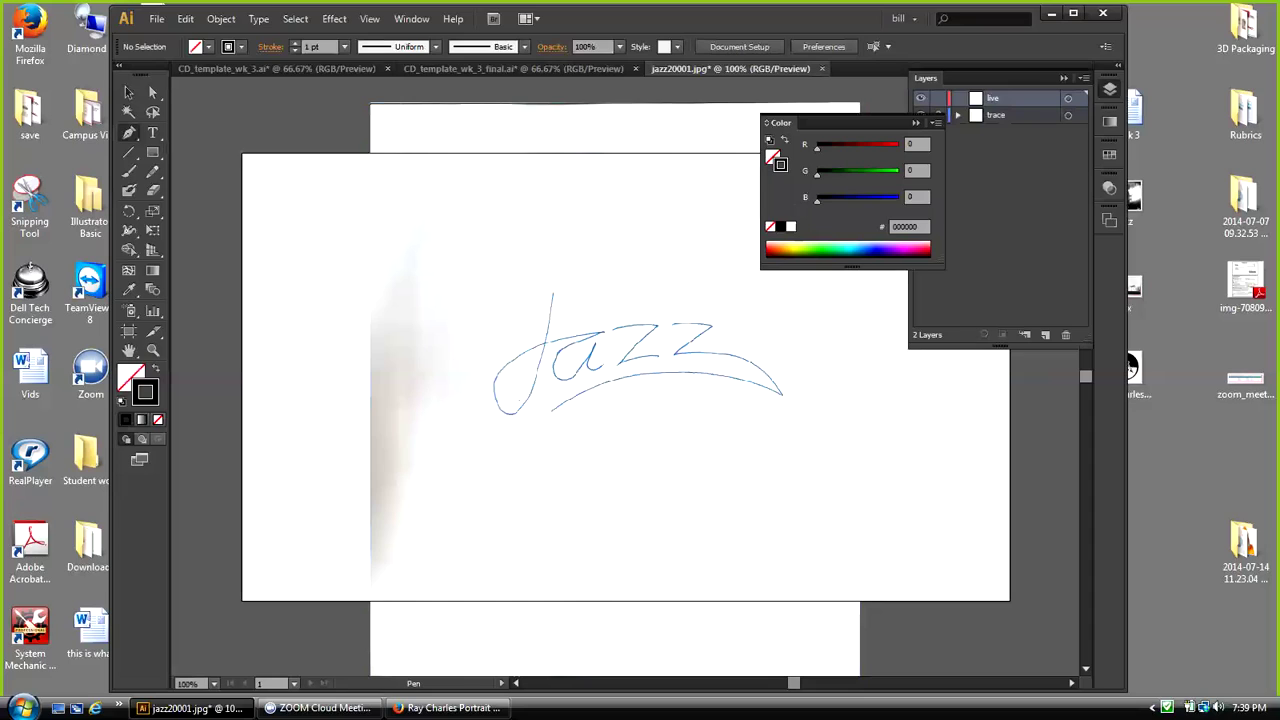
# Step: Trace the J with the Pen tool, running down its stem, around the lower loop and along the crossbar to its end
pyautogui.click(552, 295)
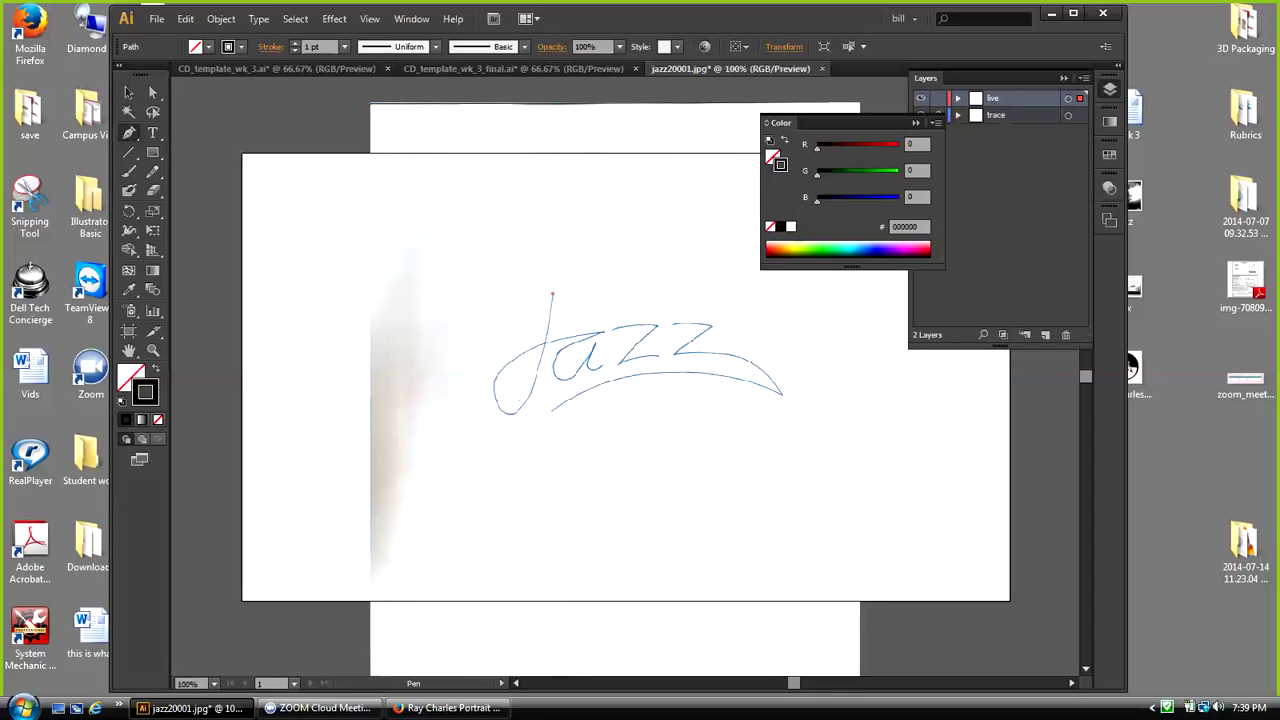
pyautogui.click(516, 411)
pyautogui.moveTo(516, 411); pyautogui.dragTo(490, 431)
pyautogui.moveTo(490, 431); pyautogui.dragTo(490, 431)
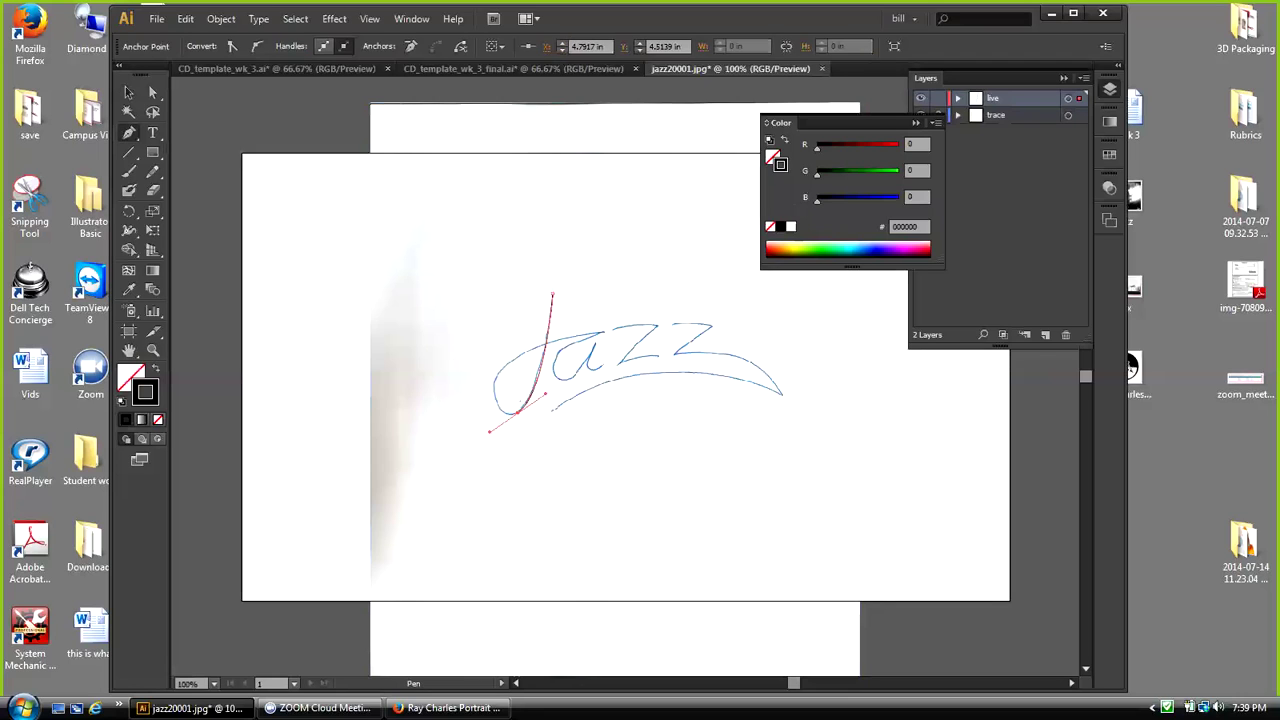
pyautogui.click(517, 412)
pyautogui.click(494, 387)
pyautogui.moveTo(494, 387); pyautogui.dragTo(493, 356)
pyautogui.moveTo(494, 420); pyautogui.dragTo(499, 425)
pyautogui.click(552, 294)
pyautogui.click(493, 387)
pyautogui.moveTo(533, 350); pyautogui.dragTo(578, 334)
pyautogui.click(552, 295)
pyautogui.moveTo(605, 332); pyautogui.dragTo(642, 329)
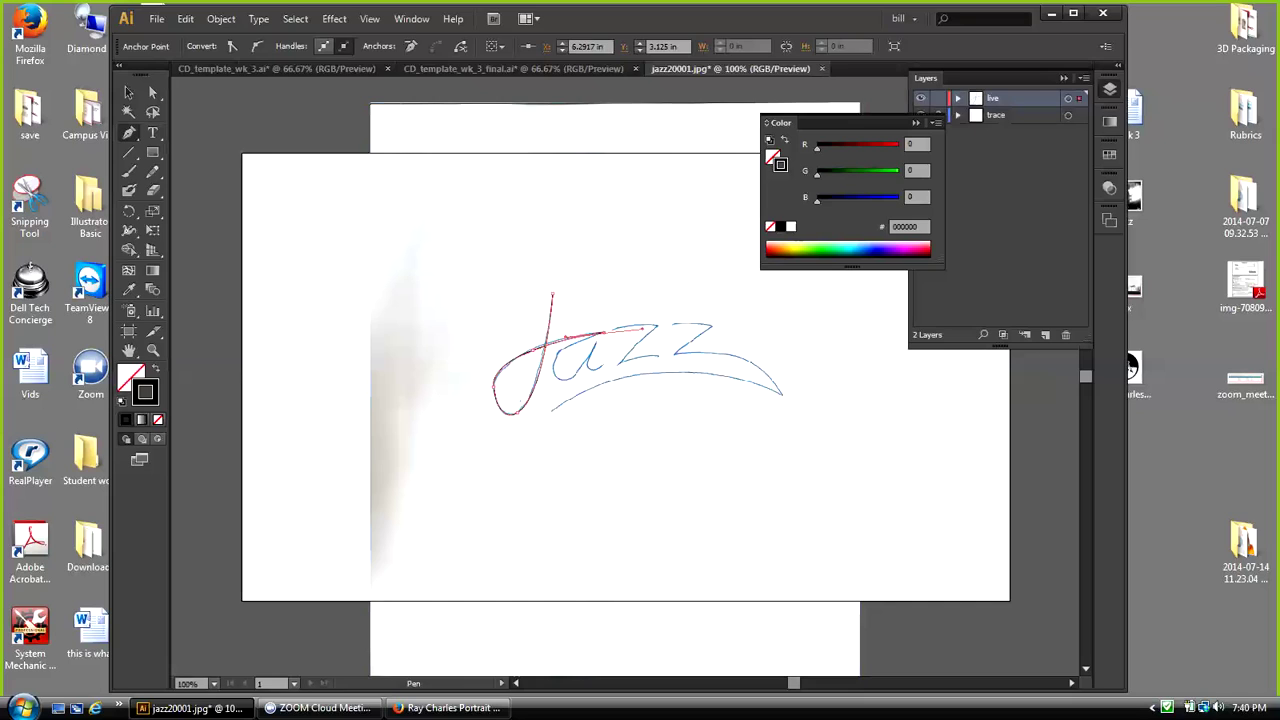
# Step: Trace the letter a as a separate curved Pen path, from the crossbar's end around the bowl and down to its tail
pyautogui.click(605, 332)
pyautogui.click(554, 368)
pyautogui.moveTo(554, 368); pyautogui.dragTo(557, 390)
pyautogui.moveTo(572, 379); pyautogui.dragTo(589, 371)
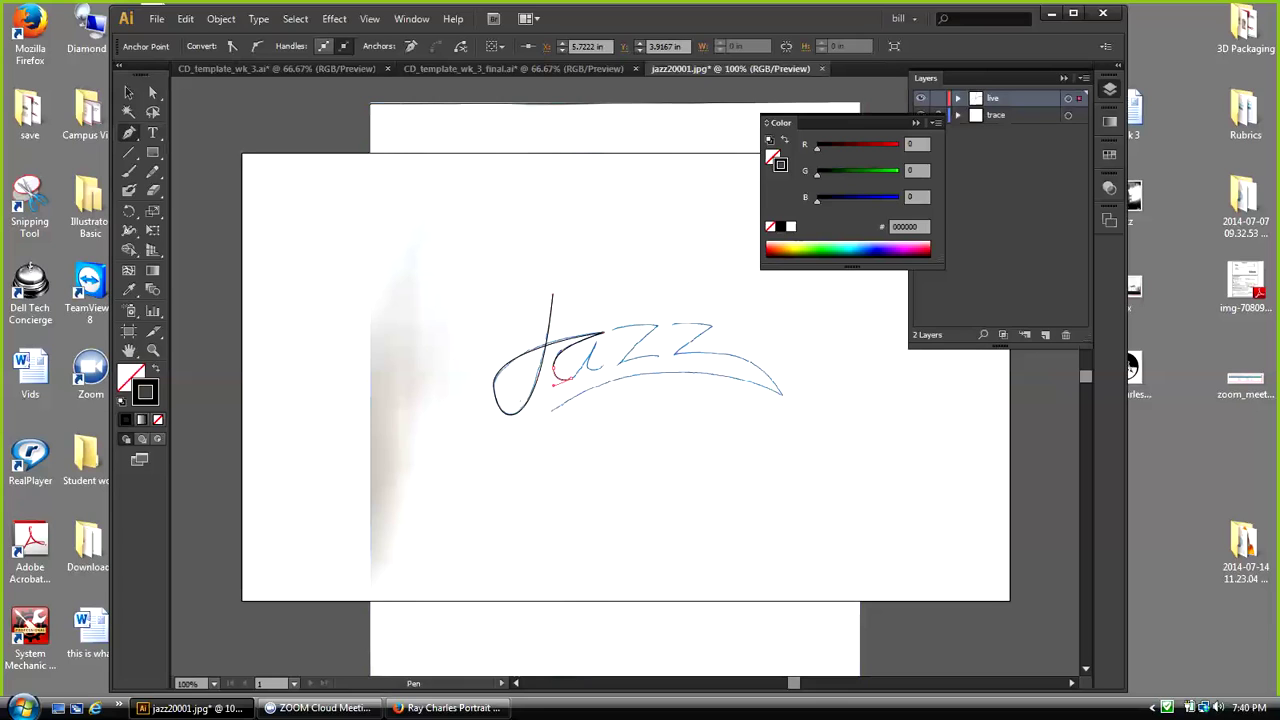
pyautogui.moveTo(597, 343); pyautogui.dragTo(606, 316)
pyautogui.click(597, 343)
pyautogui.moveTo(593, 370); pyautogui.dragTo(600, 366)
pyautogui.moveTo(602, 368); pyautogui.dragTo(602, 368)
pyautogui.moveTo(601, 367); pyautogui.dragTo(609, 360)
pyautogui.click(128, 93)
pyautogui.hotkey('ctrl', 'shift', 'a')
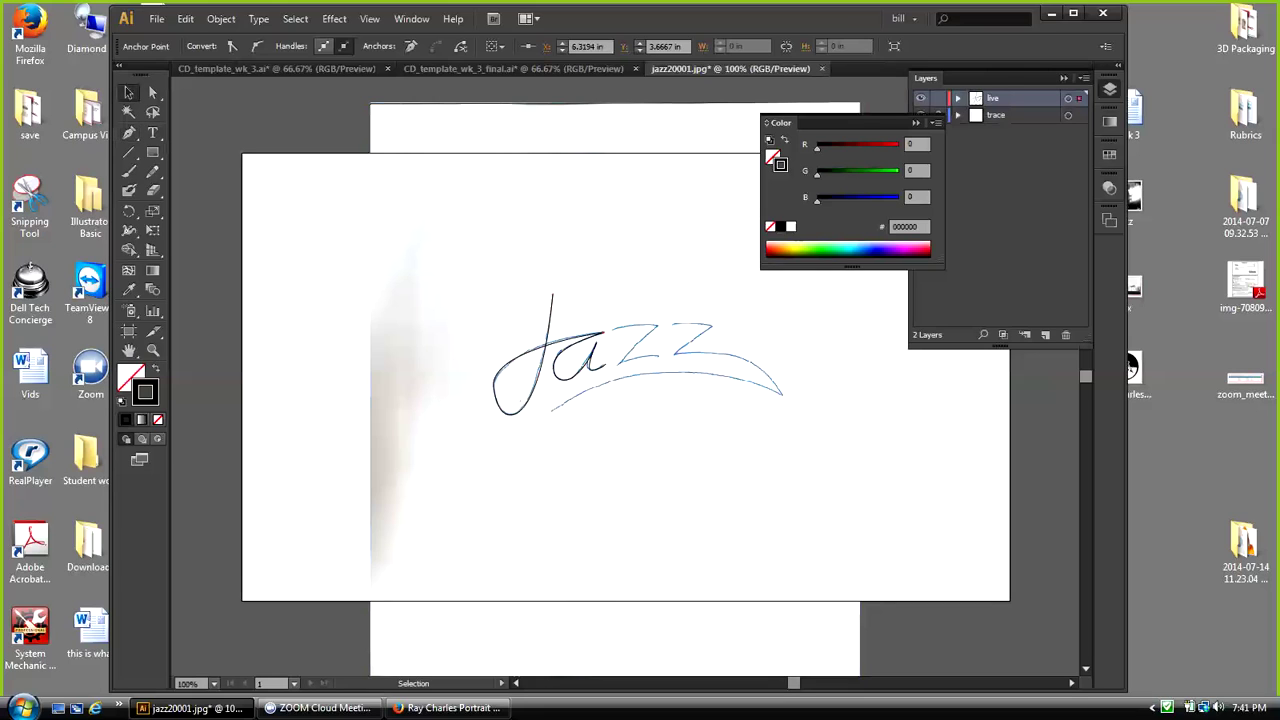
# Step: Move the traced J and a off the scan to inspect the paths, and place them back over the sketch
pyautogui.moveTo(550, 340); pyautogui.dragTo(513, 220)
pyautogui.hotkey('ctrl', 'shift', 'a')
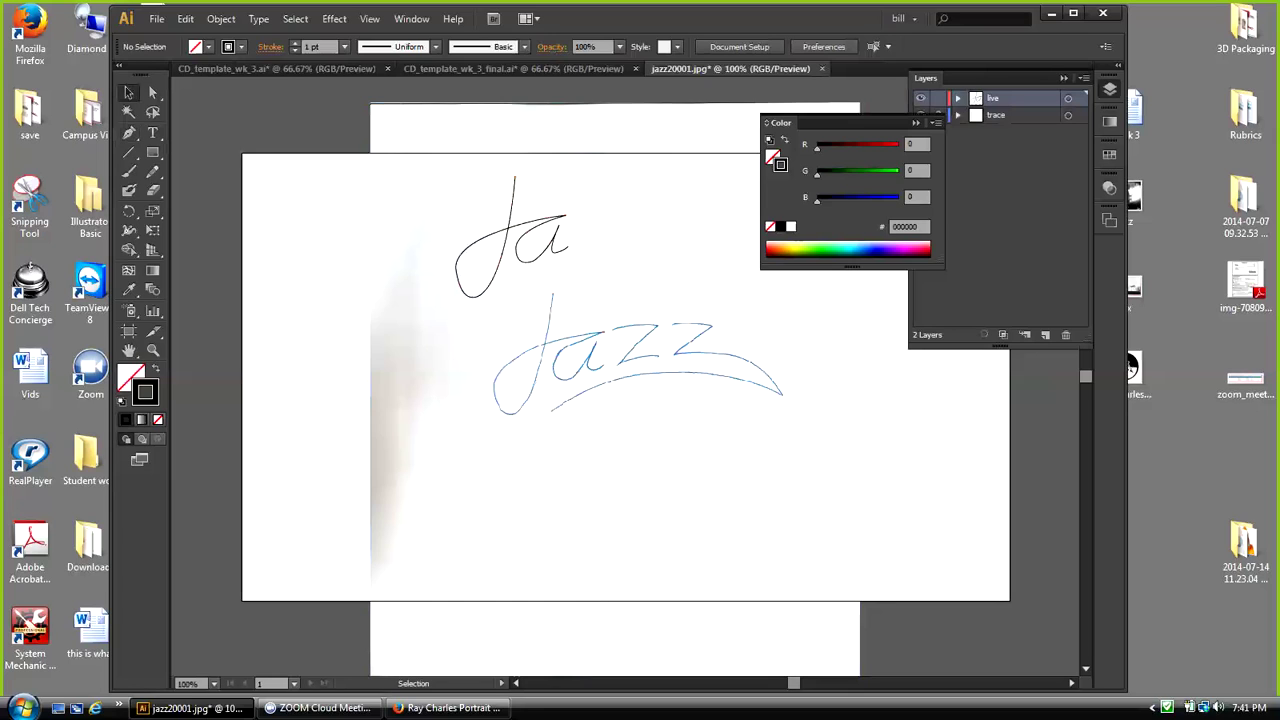
pyautogui.moveTo(508, 238)
pyautogui.mouseDown()
pyautogui.moveTo(545, 357)
pyautogui.moveTo(549, 338)
pyautogui.mouseUp()
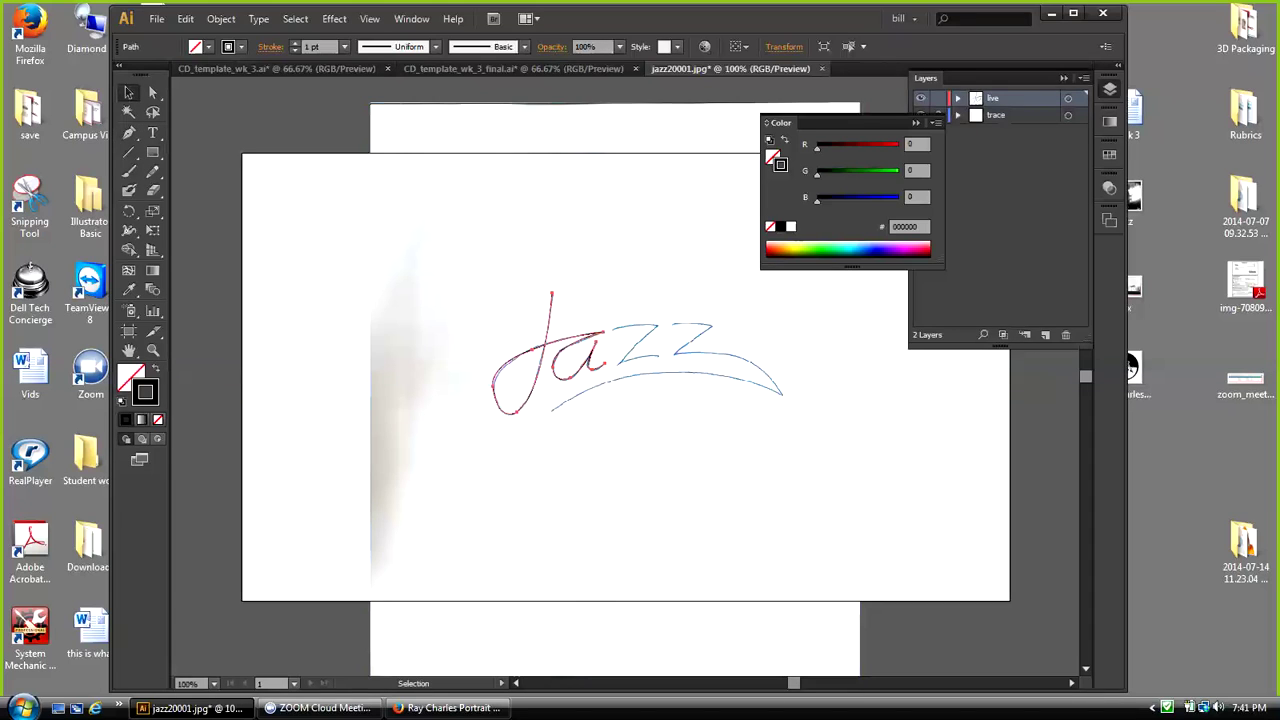
pyautogui.hotkey('ctrl', 'shift', 'a')
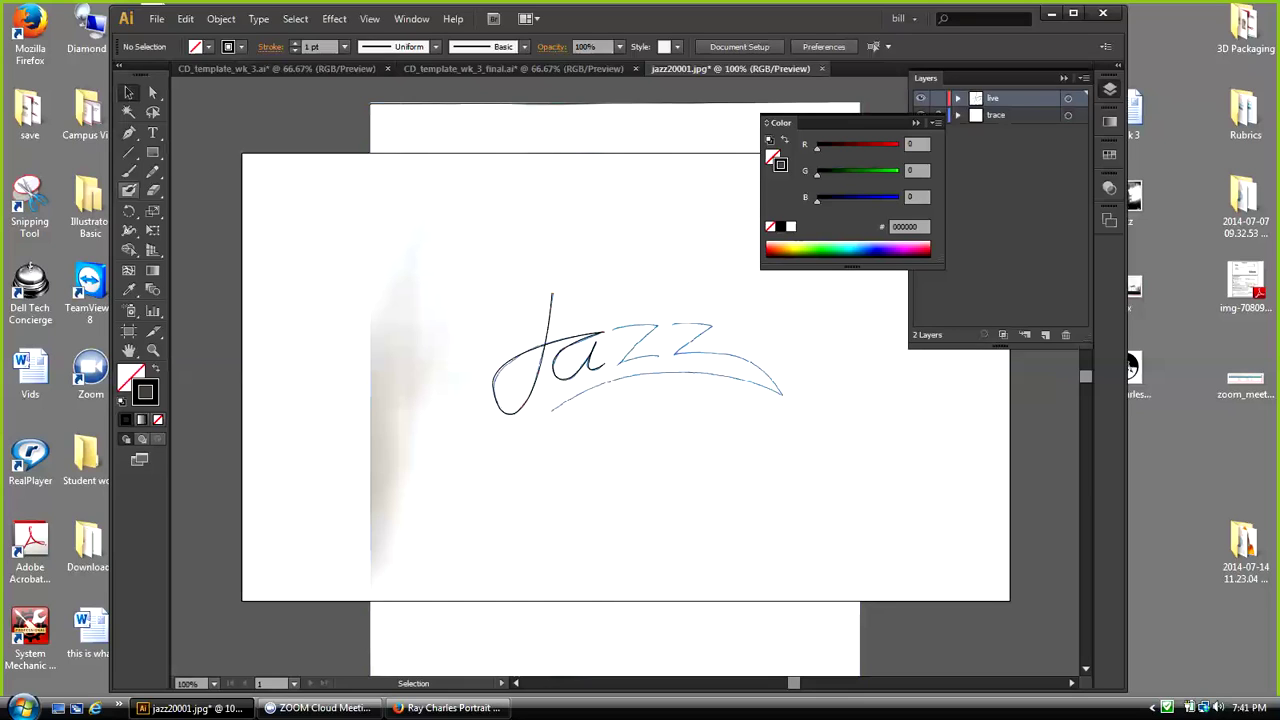
# Step: Trace the first z as a separate Pen path, with a curved top stroke, the diagonal and the base stroke, and deselect it
pyautogui.click(128, 133)
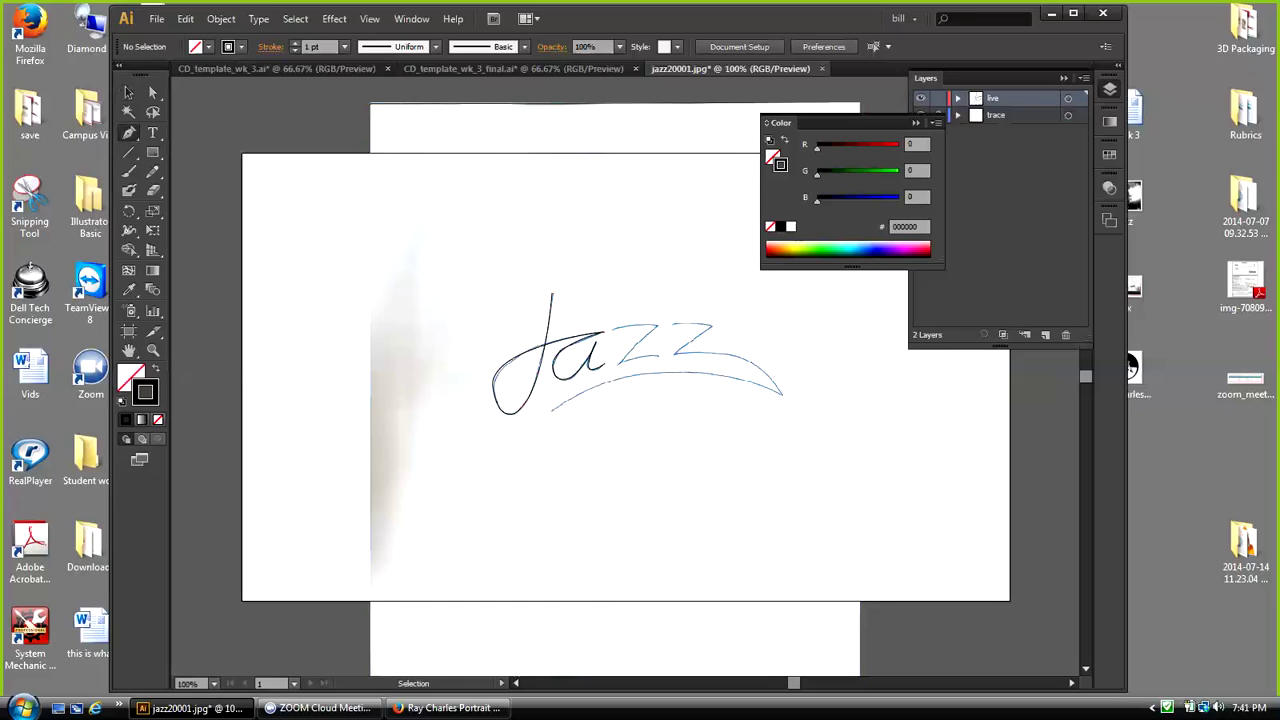
pyautogui.click(612, 330)
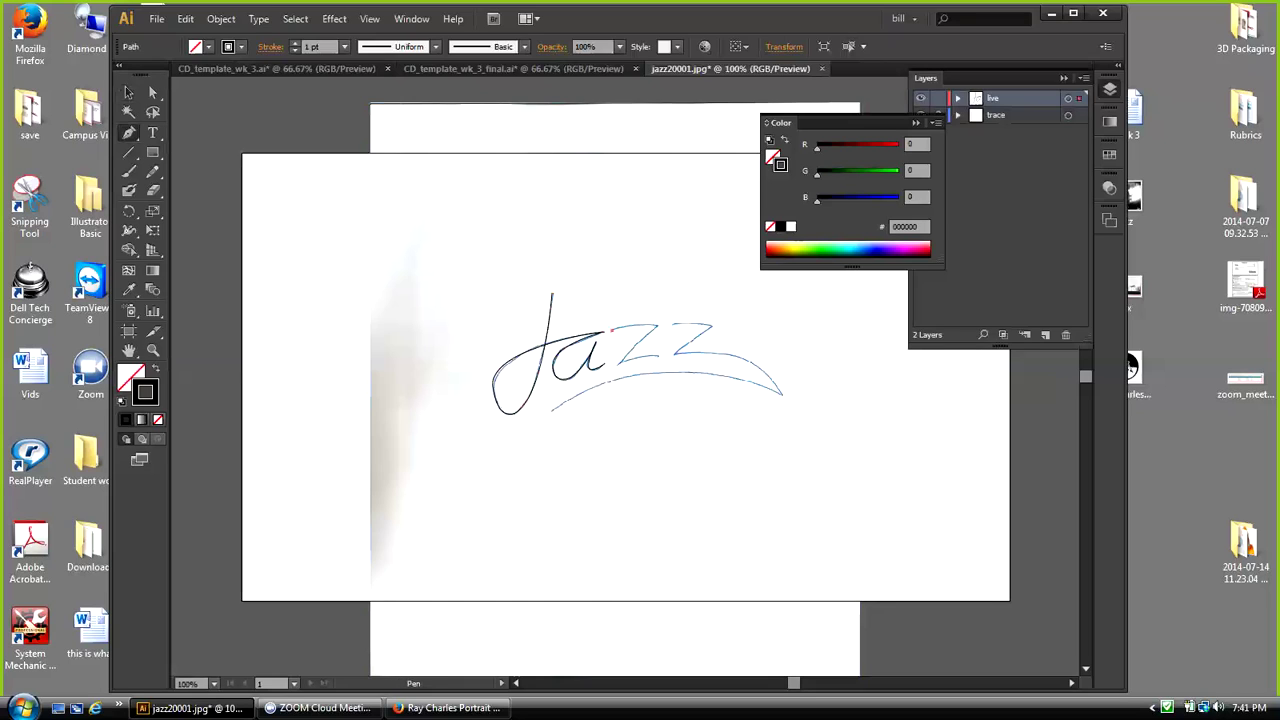
pyautogui.moveTo(657, 326); pyautogui.dragTo(685, 327)
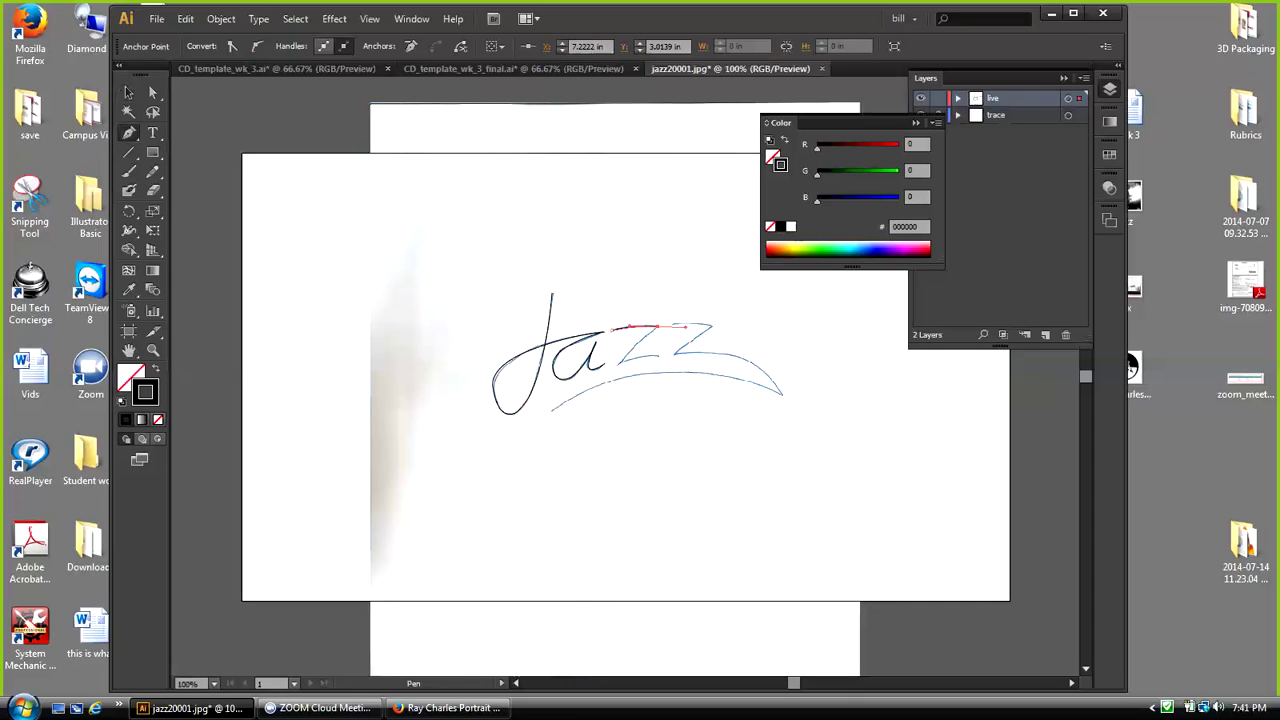
pyautogui.hotkey('ctrl', 'z')
pyautogui.moveTo(618, 363); pyautogui.dragTo(605, 382)
pyautogui.hotkey('ctrl', 'z')
pyautogui.moveTo(659, 357); pyautogui.dragTo(678, 359)
pyautogui.click(128, 93)
pyautogui.click(330, 230)
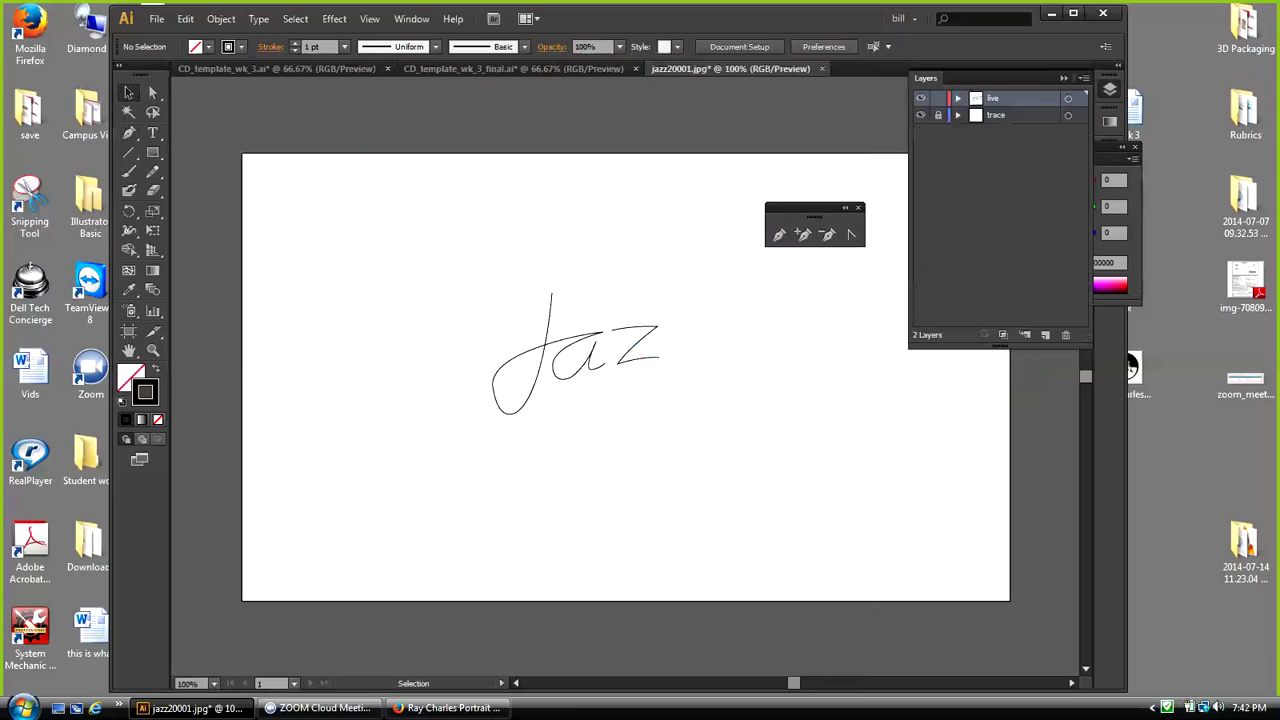
# Step: Set the stroke weight of all the traced J, a and z paths to 6 pt
pyautogui.moveTo(478, 290); pyautogui.dragTo(674, 418)
pyautogui.click(344, 46)
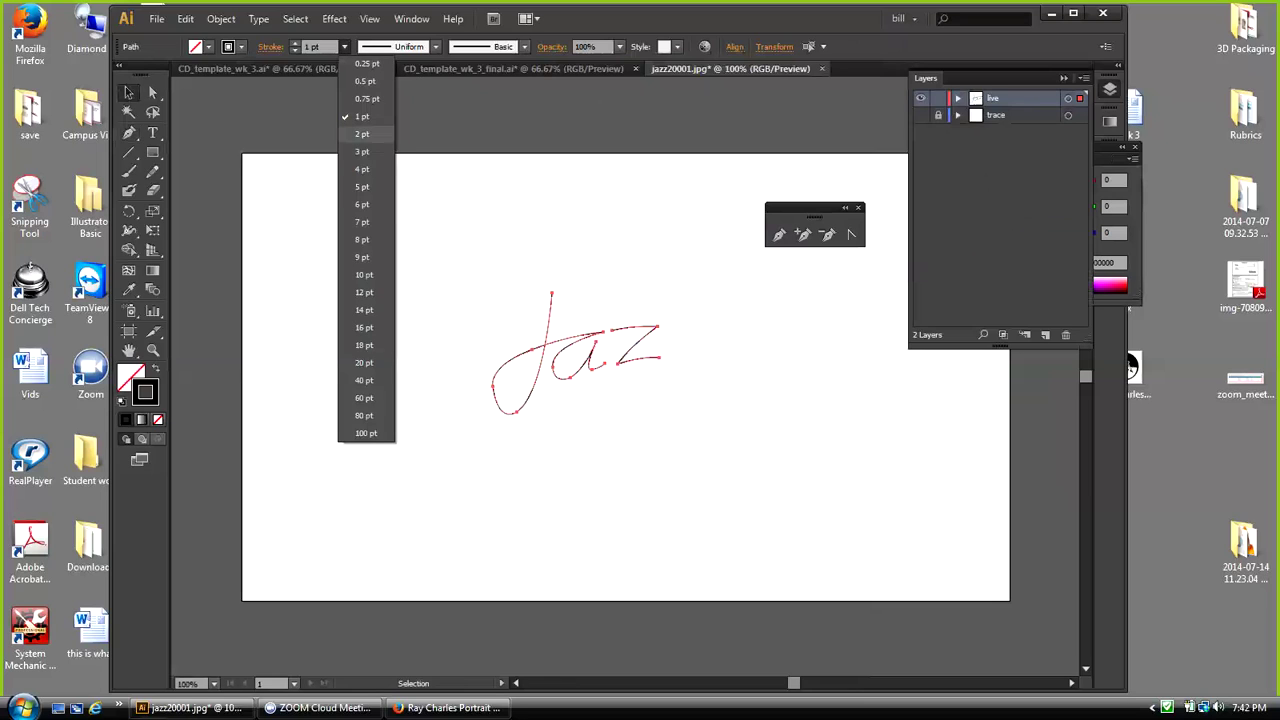
pyautogui.click(362, 204)
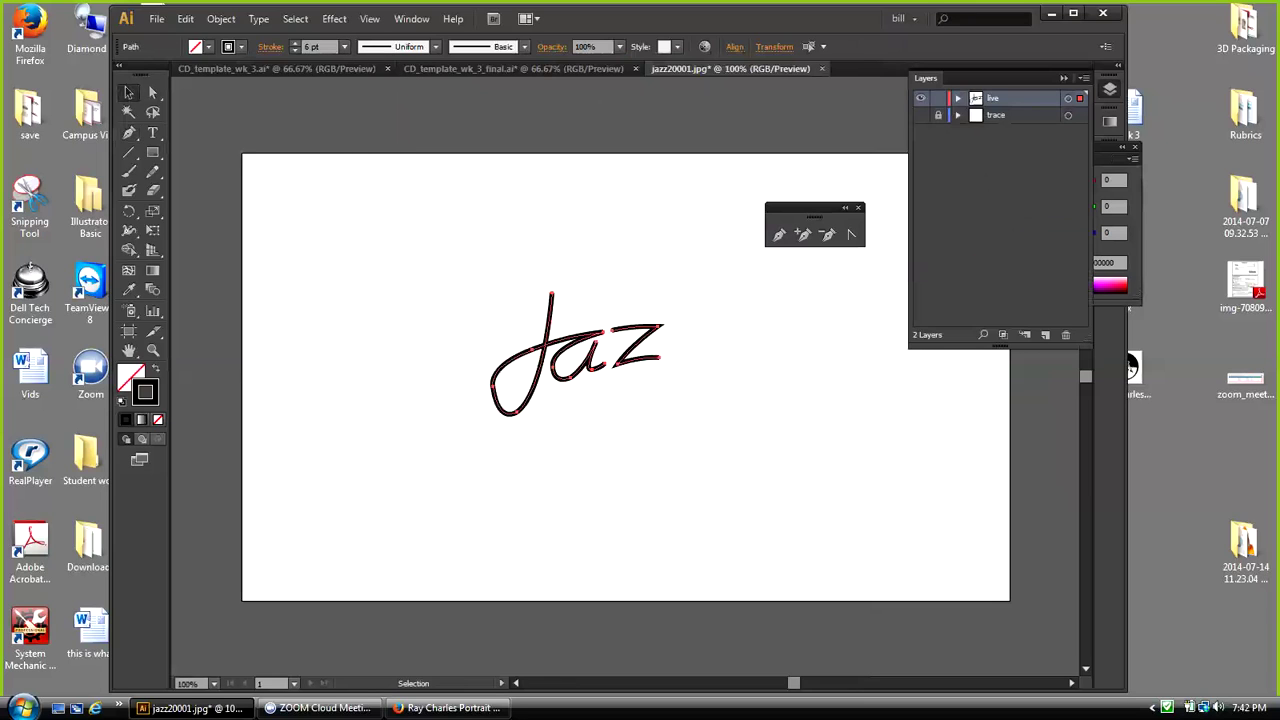
pyautogui.hotkey('ctrl', 'shift', 'a')
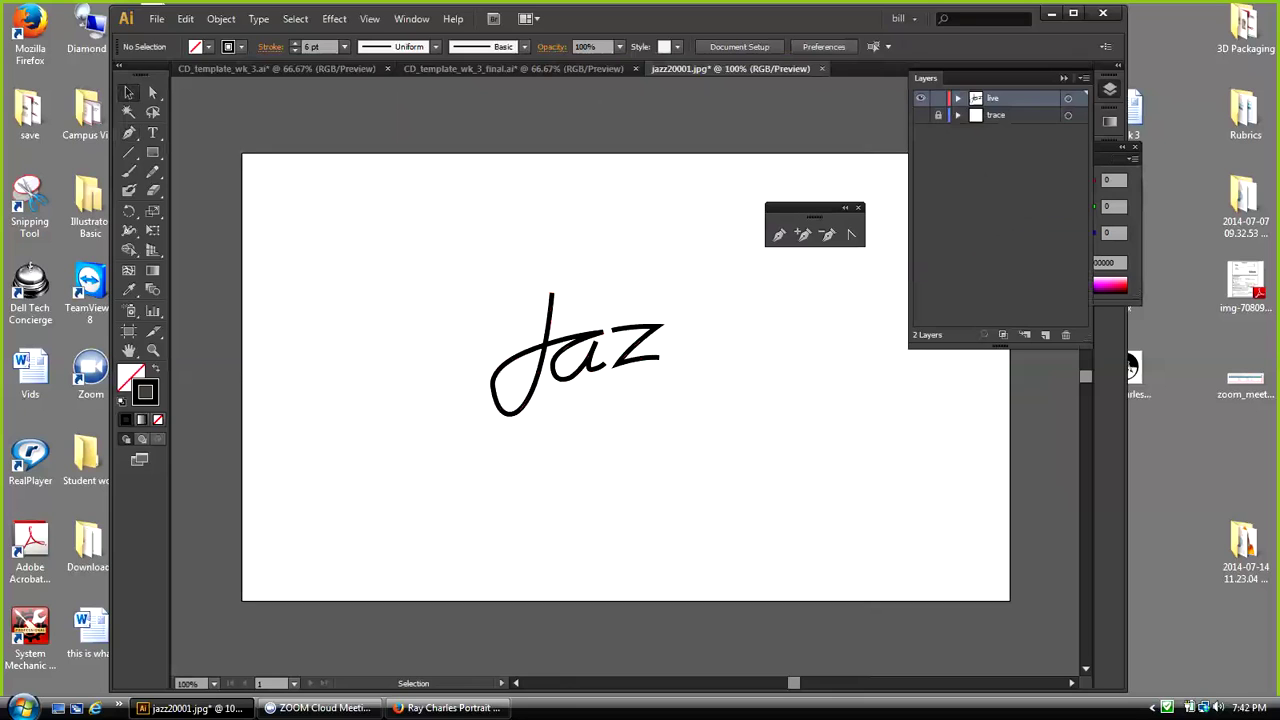
# Step: Apply round caps to the stroke ends of all the traced letters
pyautogui.moveTo(504, 328); pyautogui.dragTo(648, 384)
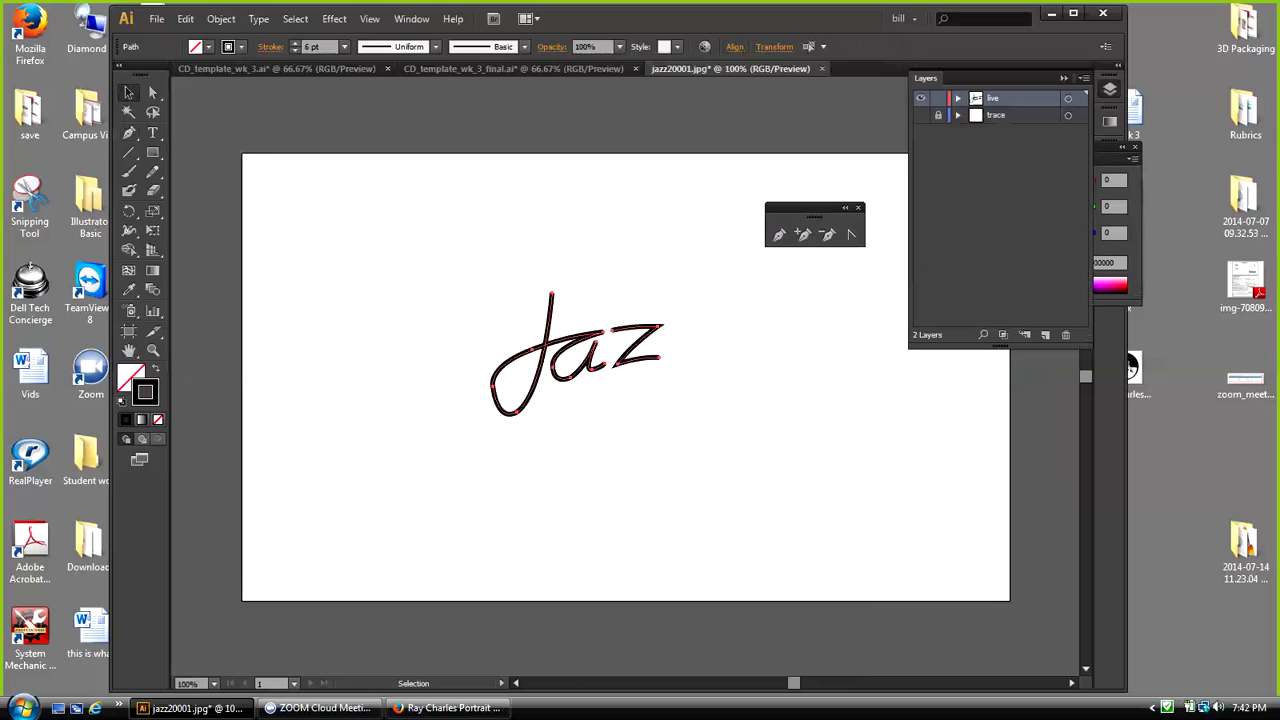
pyautogui.hotkey('ctrl', 'shift', 'a')
pyautogui.hotkey('ctrl', 'shift', 'a')
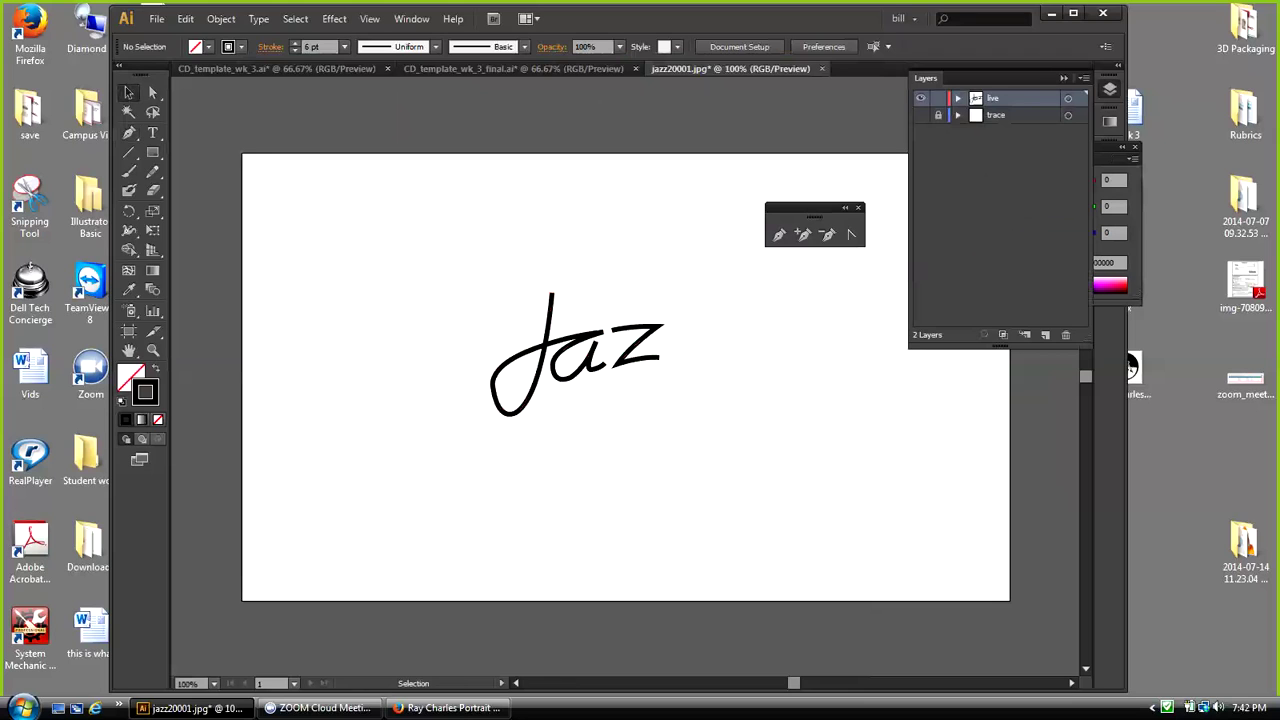
pyautogui.moveTo(484, 309); pyautogui.dragTo(685, 395)
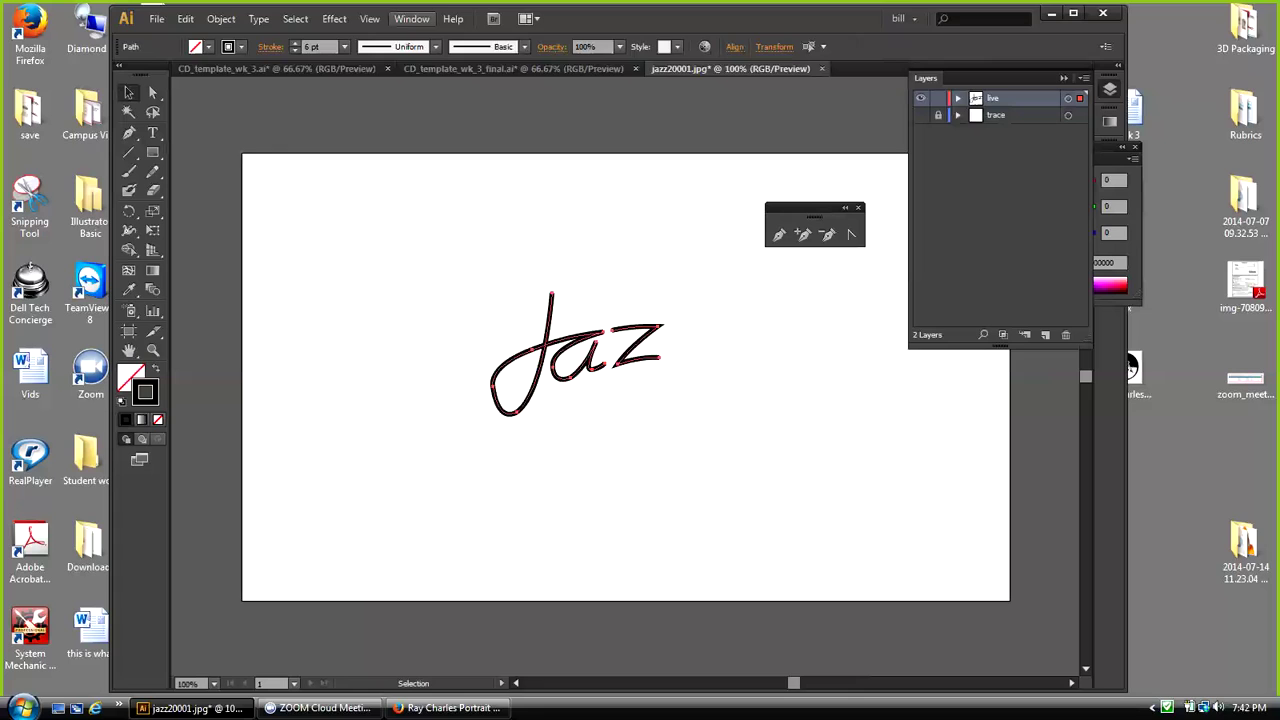
pyautogui.click(411, 18)
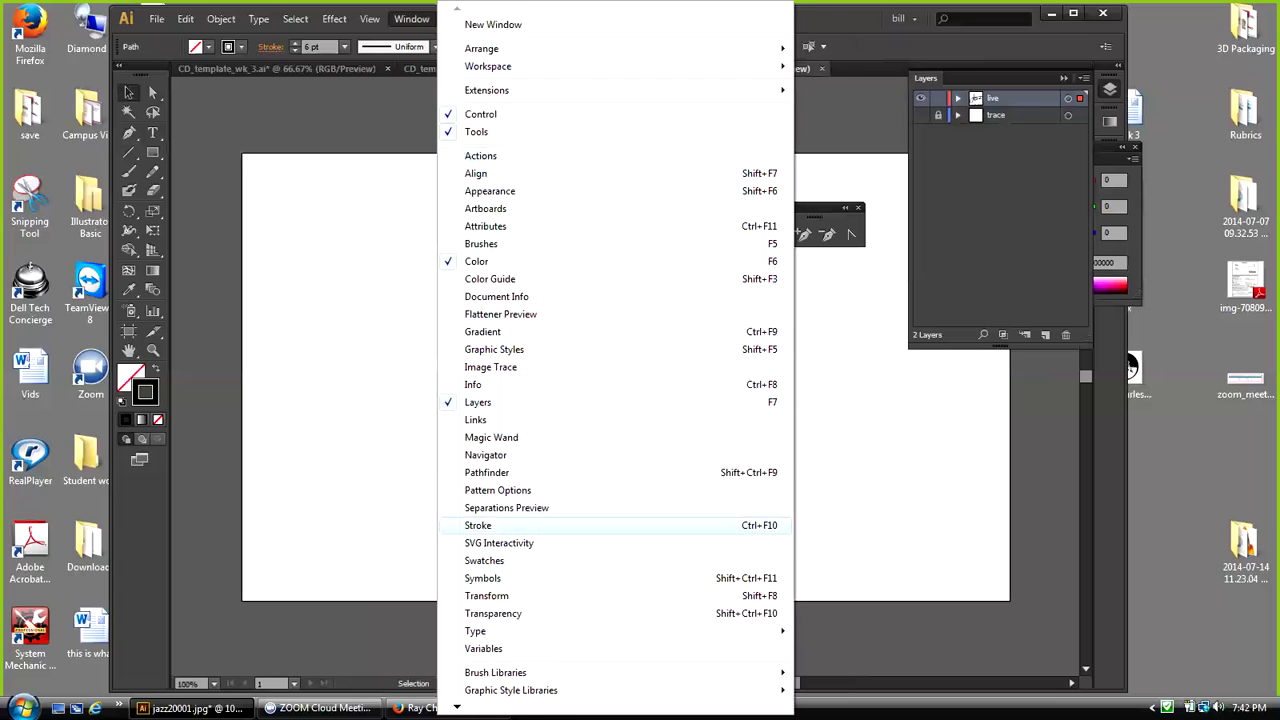
pyautogui.click(478, 525)
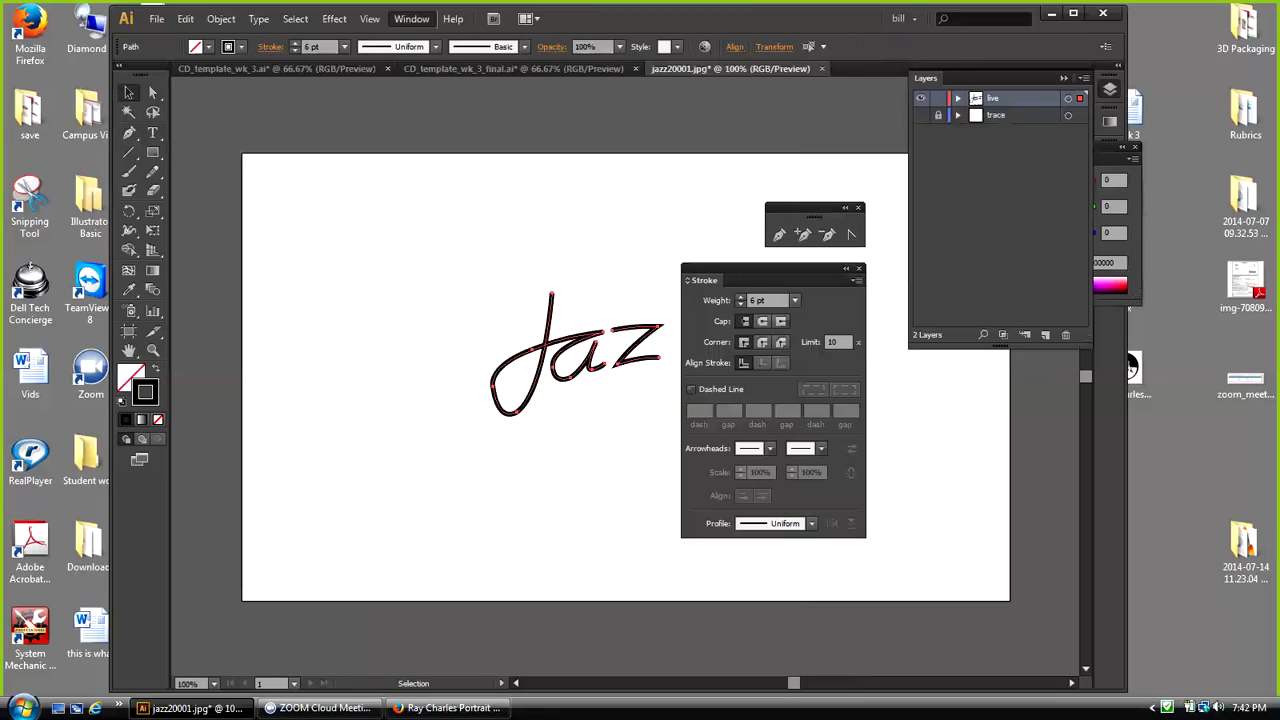
pyautogui.moveTo(760, 268); pyautogui.dragTo(832, 278)
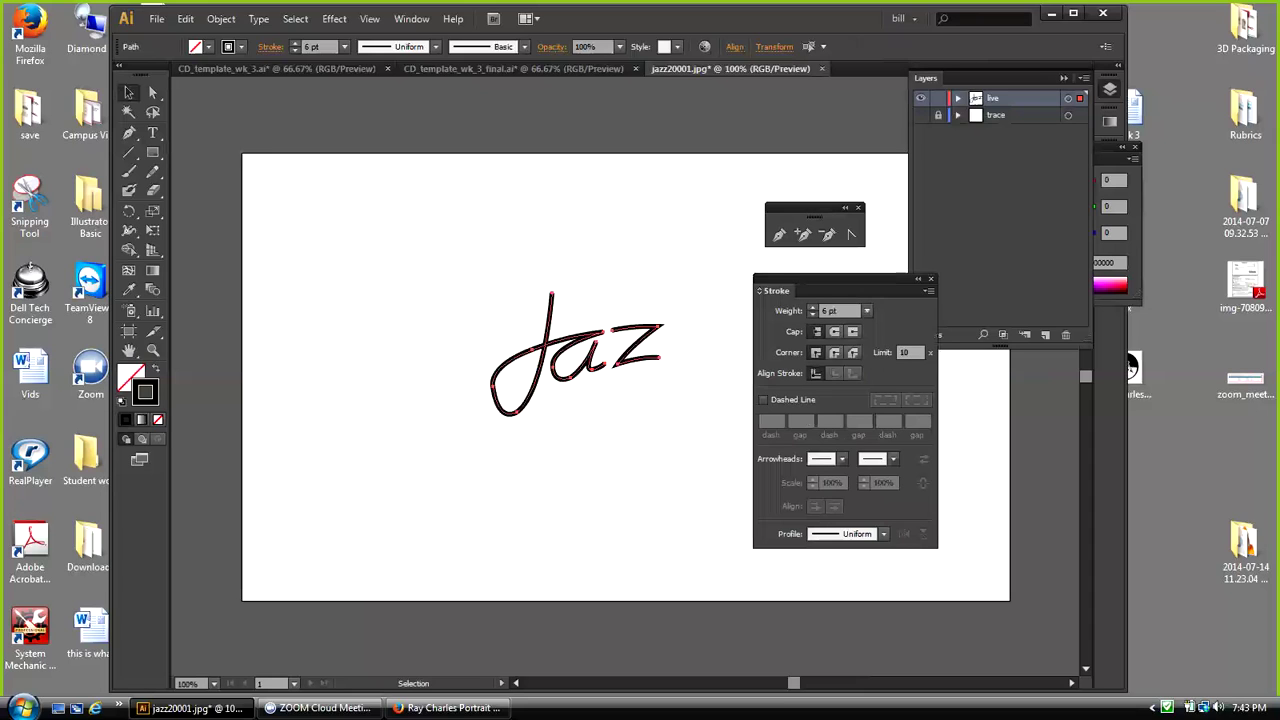
pyautogui.press('z')
pyautogui.moveTo(571, 294); pyautogui.dragTo(652, 360)
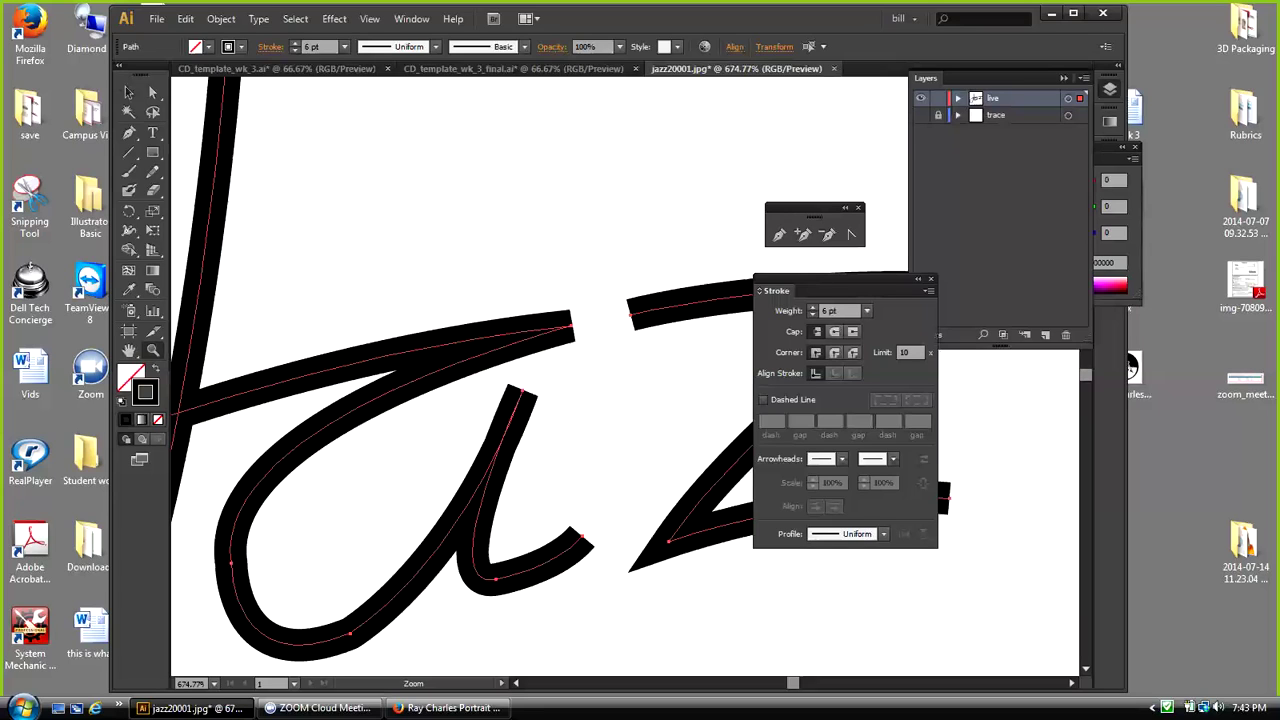
pyautogui.click(834, 332)
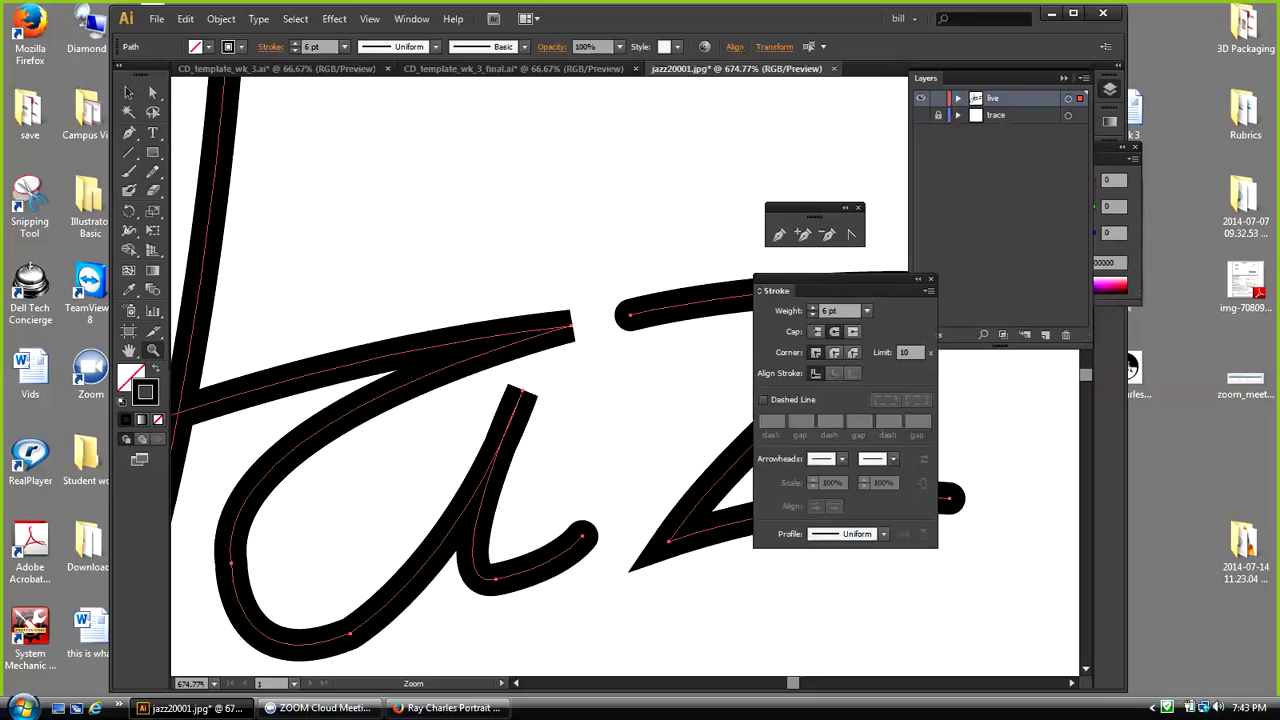
# Step: Try miter limits of 3 and 20 on the corners of the traced letters
pyautogui.moveTo(913, 353); pyautogui.dragTo(899, 353)
pyautogui.write('3')
pyautogui.press('Return')
pyautogui.moveTo(911, 353); pyautogui.dragTo(899, 353)
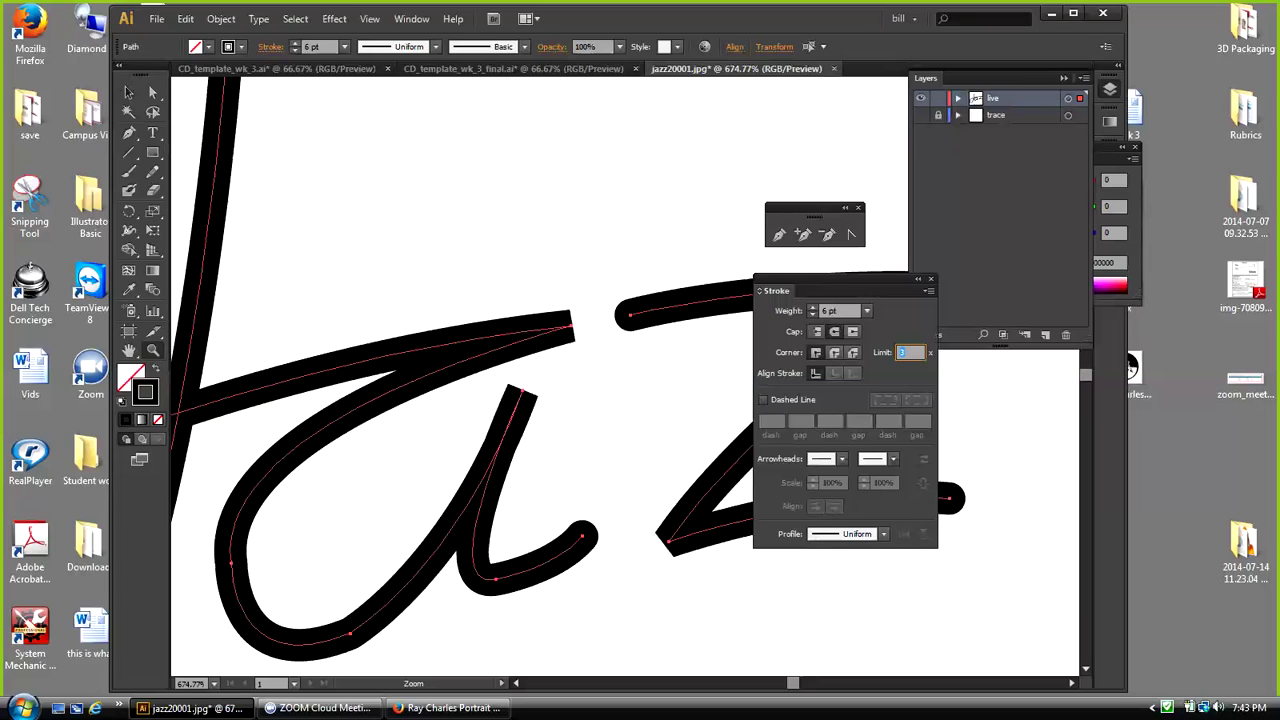
pyautogui.write('20')
pyautogui.press('Return')
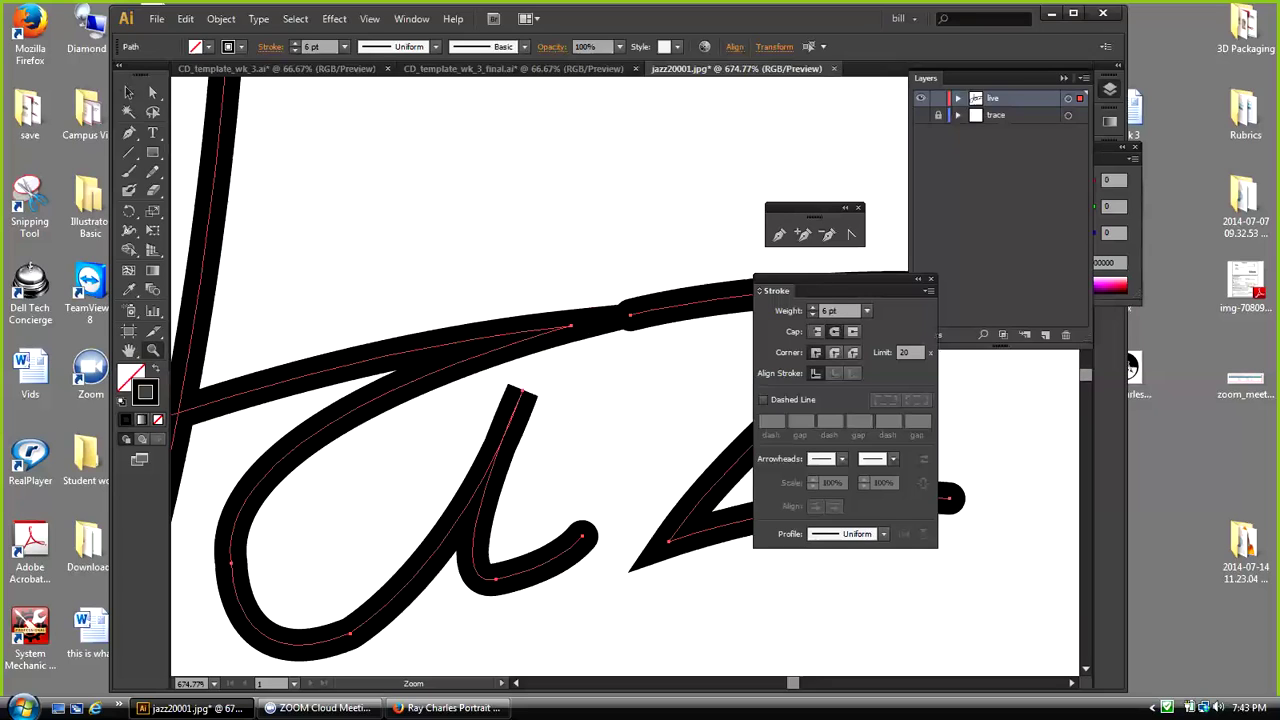
# Step: Try miter limits of 12, 16 and 14 on the corners of the traced letters
pyautogui.moveTo(911, 353); pyautogui.dragTo(901, 352)
pyautogui.write('12')
pyautogui.press('Return')
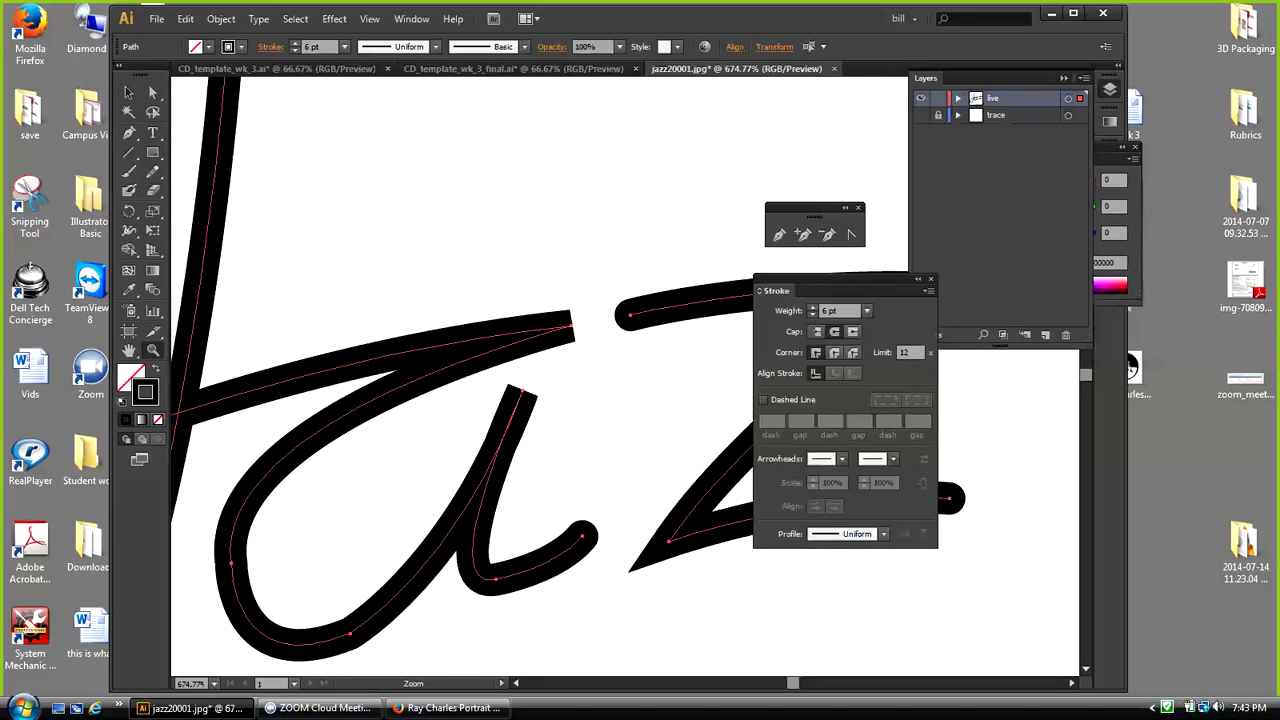
pyautogui.moveTo(912, 352); pyautogui.dragTo(904, 352)
pyautogui.write('16')
pyautogui.press('Return')
pyautogui.hotkey('ctrl', 'j')
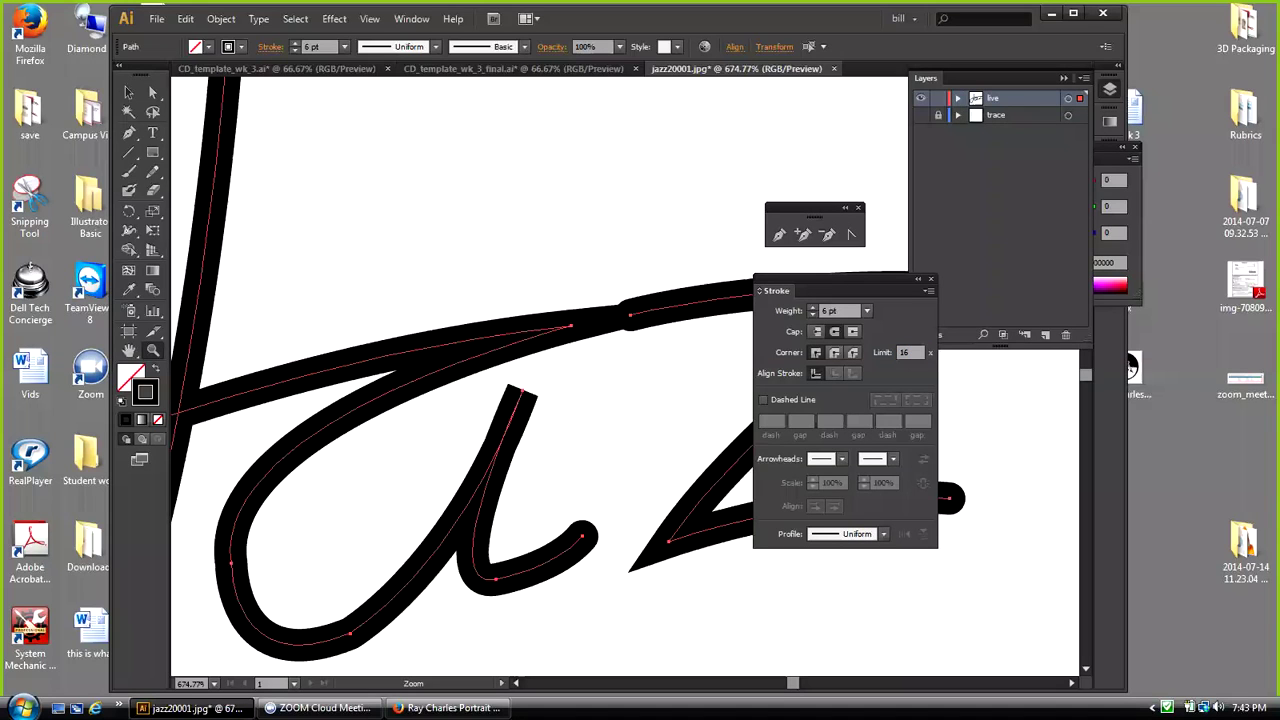
pyautogui.moveTo(912, 352); pyautogui.dragTo(904, 352)
pyautogui.write('14')
pyautogui.press('Return')
# Step: Clear the floating panels off the z, apply round joins to the traced letters' corners, and deselect them
pyautogui.moveTo(800, 290)
pyautogui.mouseDown()
pyautogui.moveTo(952, 313)
pyautogui.moveTo(926, 425)
pyautogui.mouseUp()
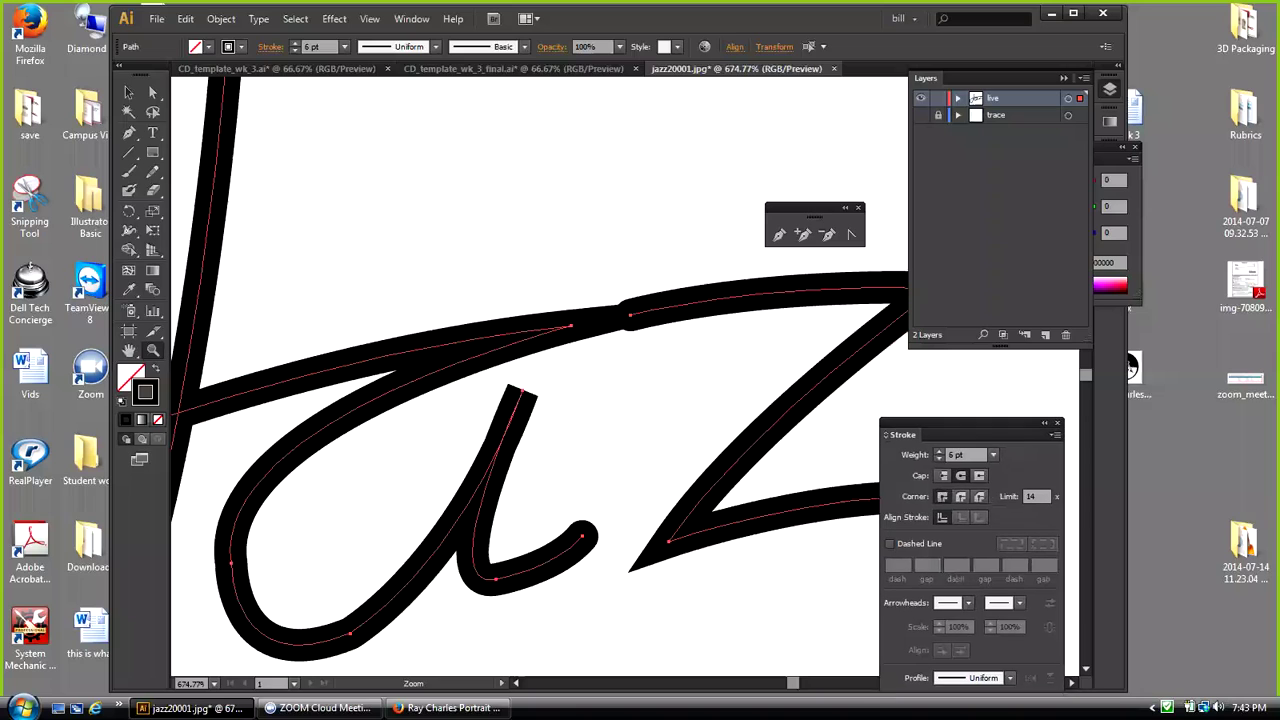
pyautogui.click(1064, 78)
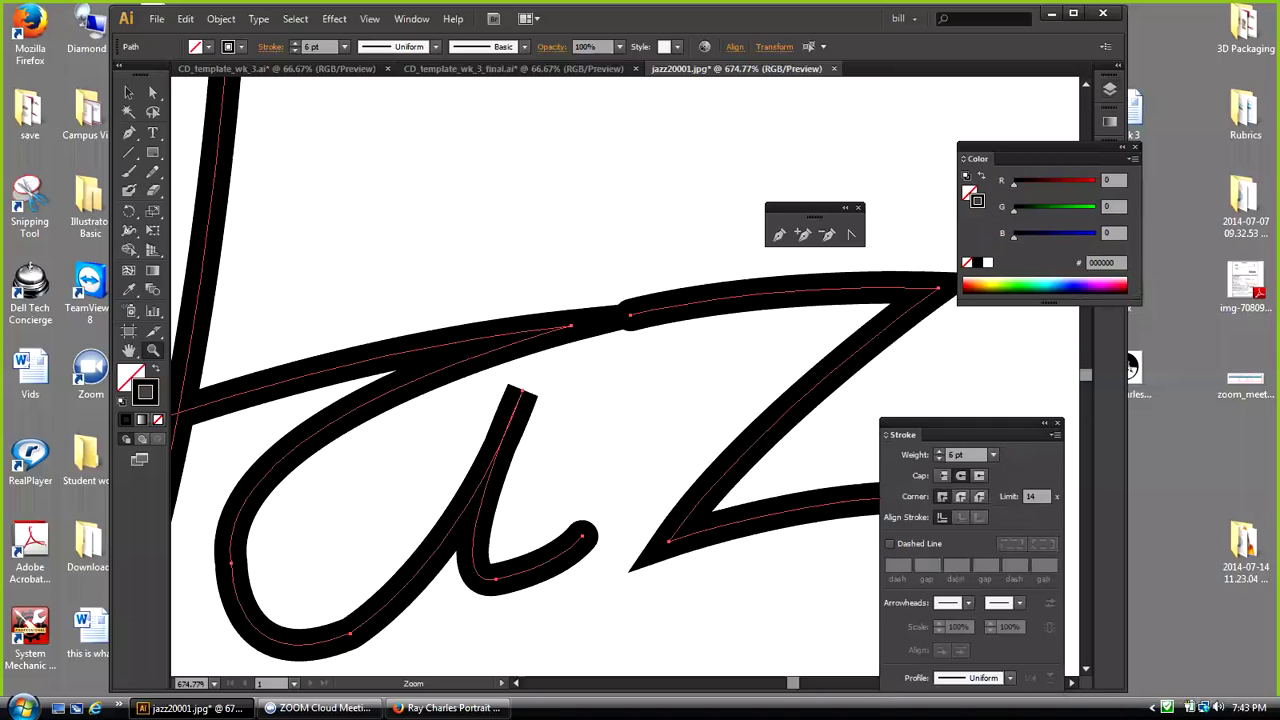
pyautogui.moveTo(1045, 147); pyautogui.dragTo(912, 88)
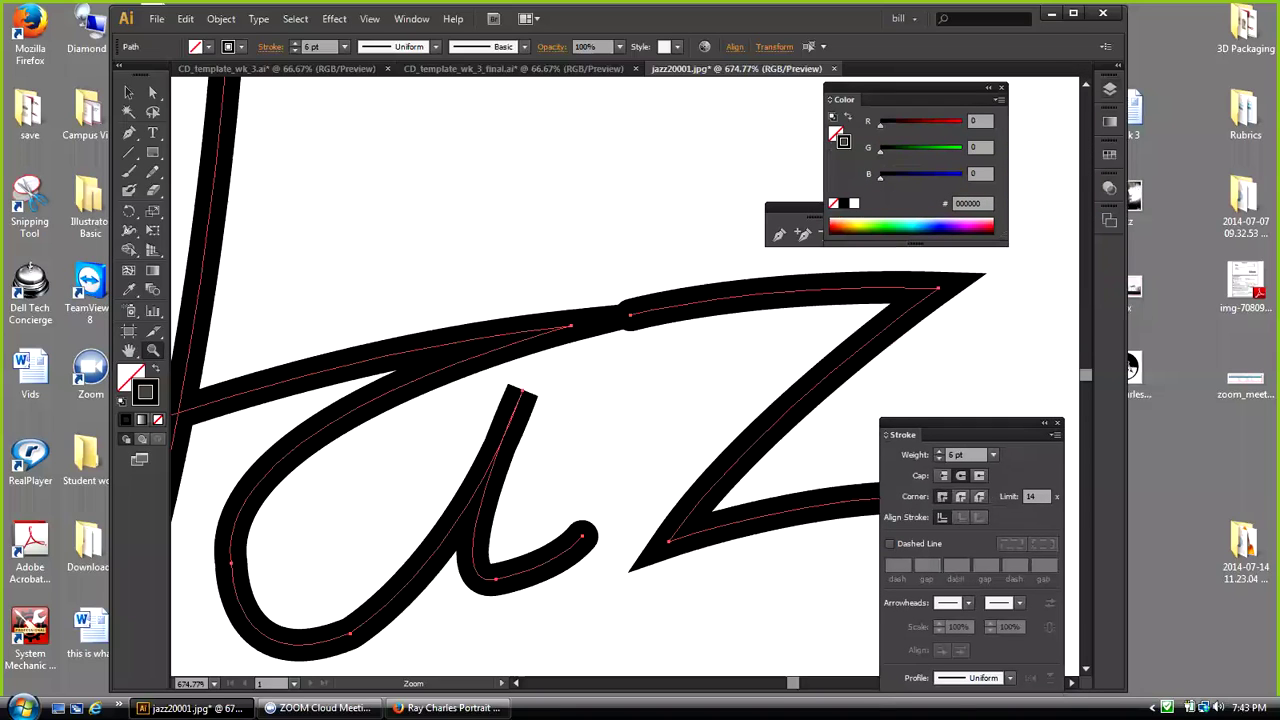
pyautogui.click(988, 88)
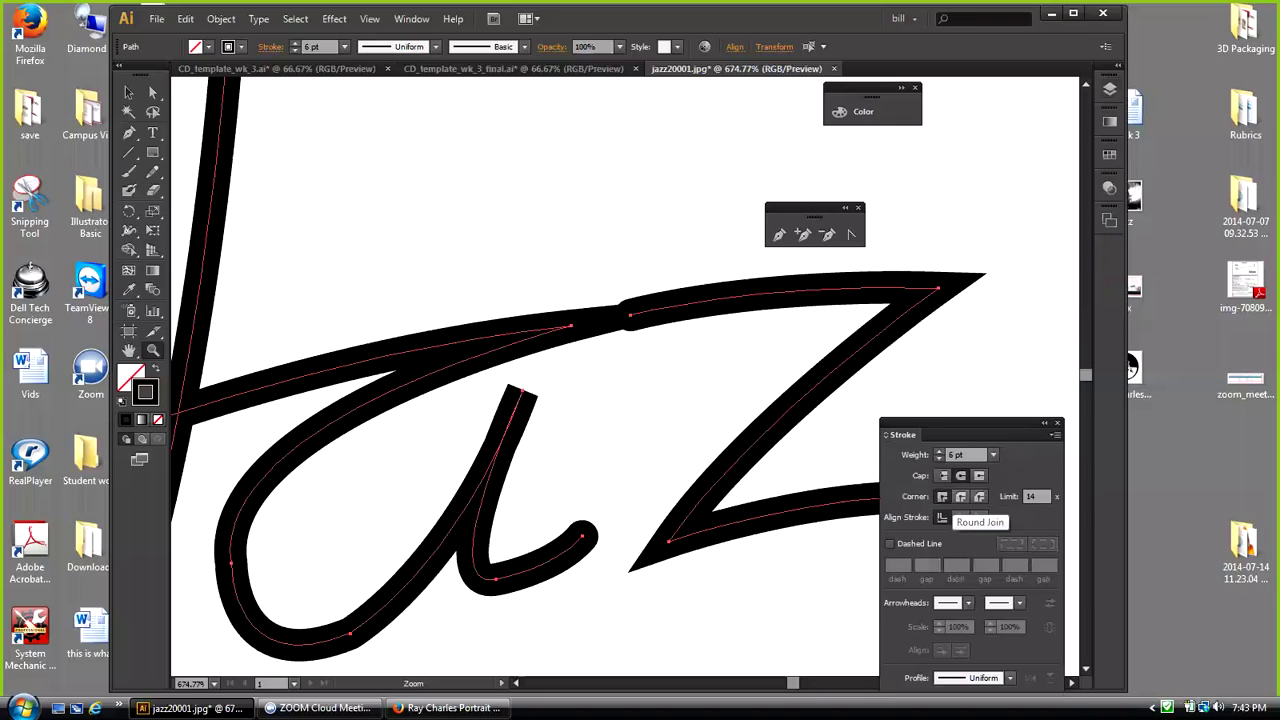
pyautogui.click(960, 496)
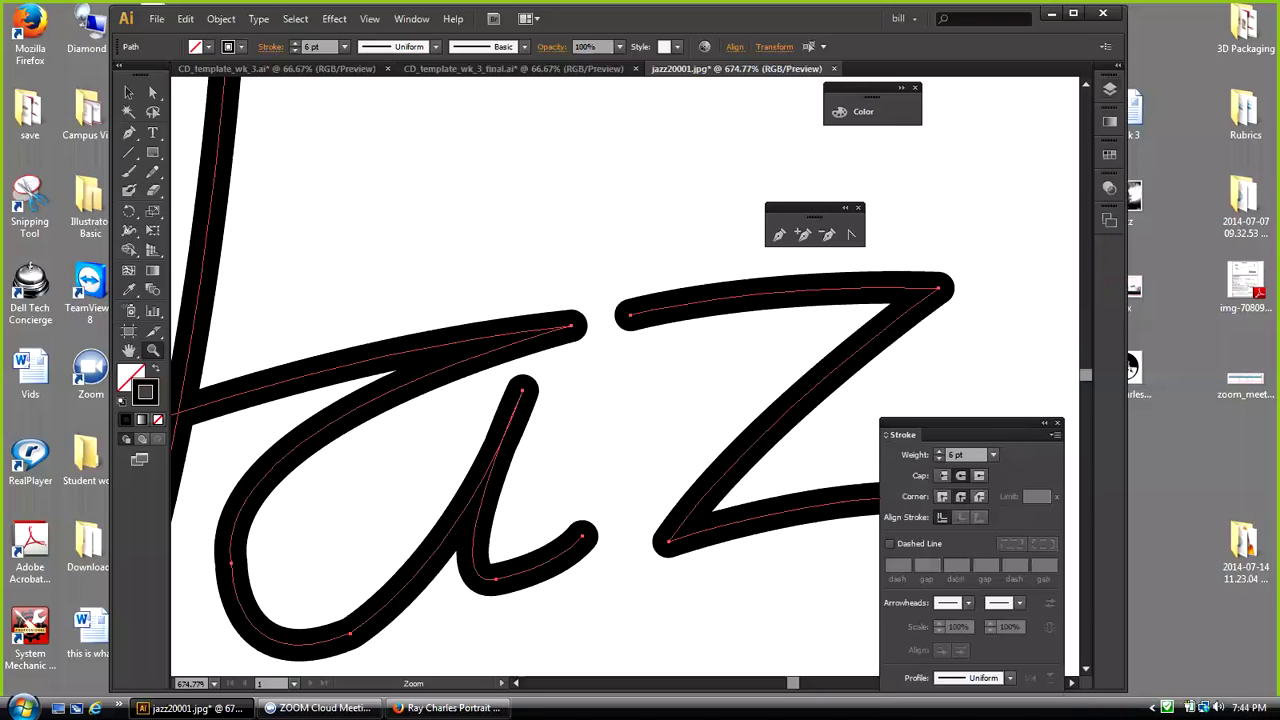
pyautogui.click(369, 18)
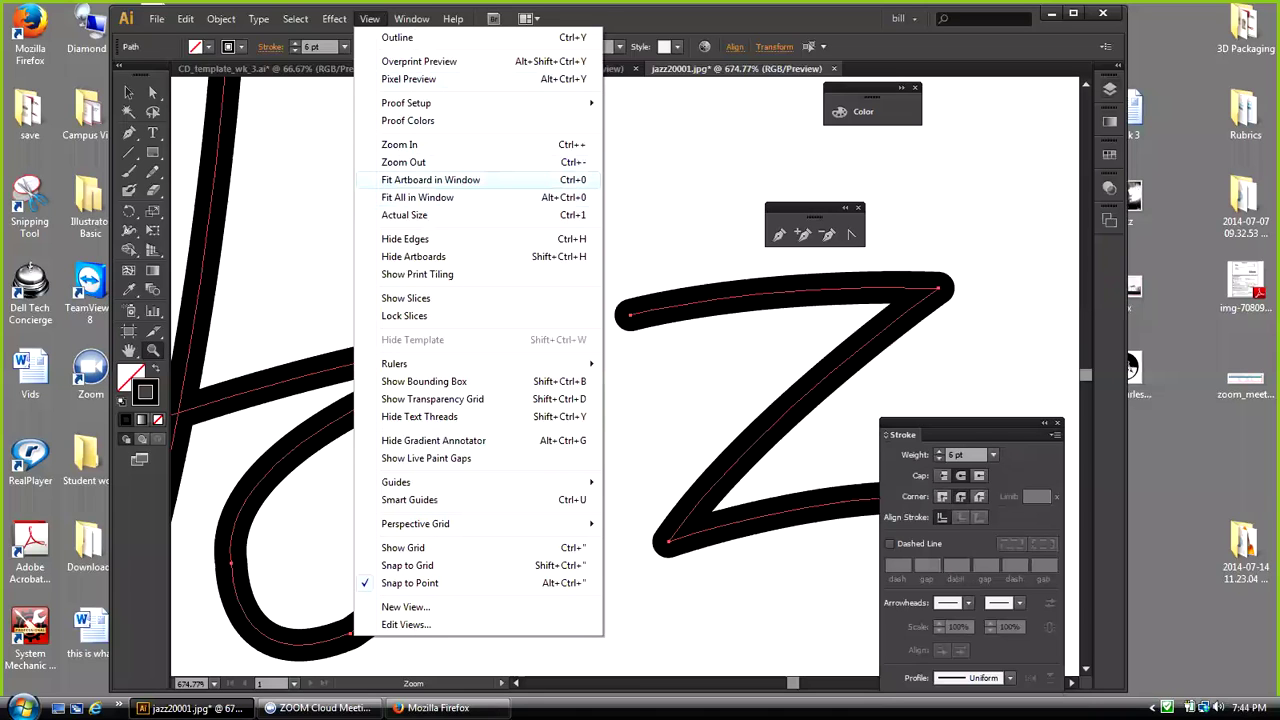
pyautogui.click(430, 179)
pyautogui.press('v')
pyautogui.hotkey('ctrl', 'shift', 'a')
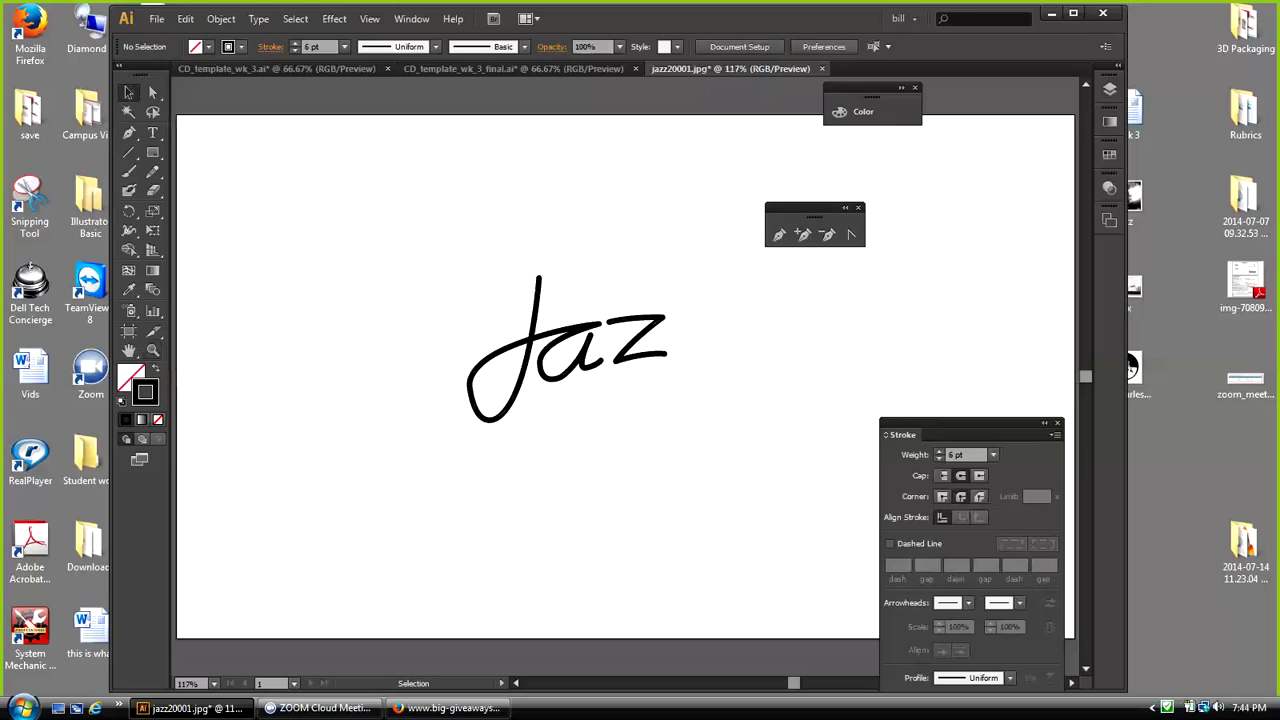
# Step: Detach the Direct Selection tool group as a floating palette and place it above the lettering
pyautogui.click(532, 339)
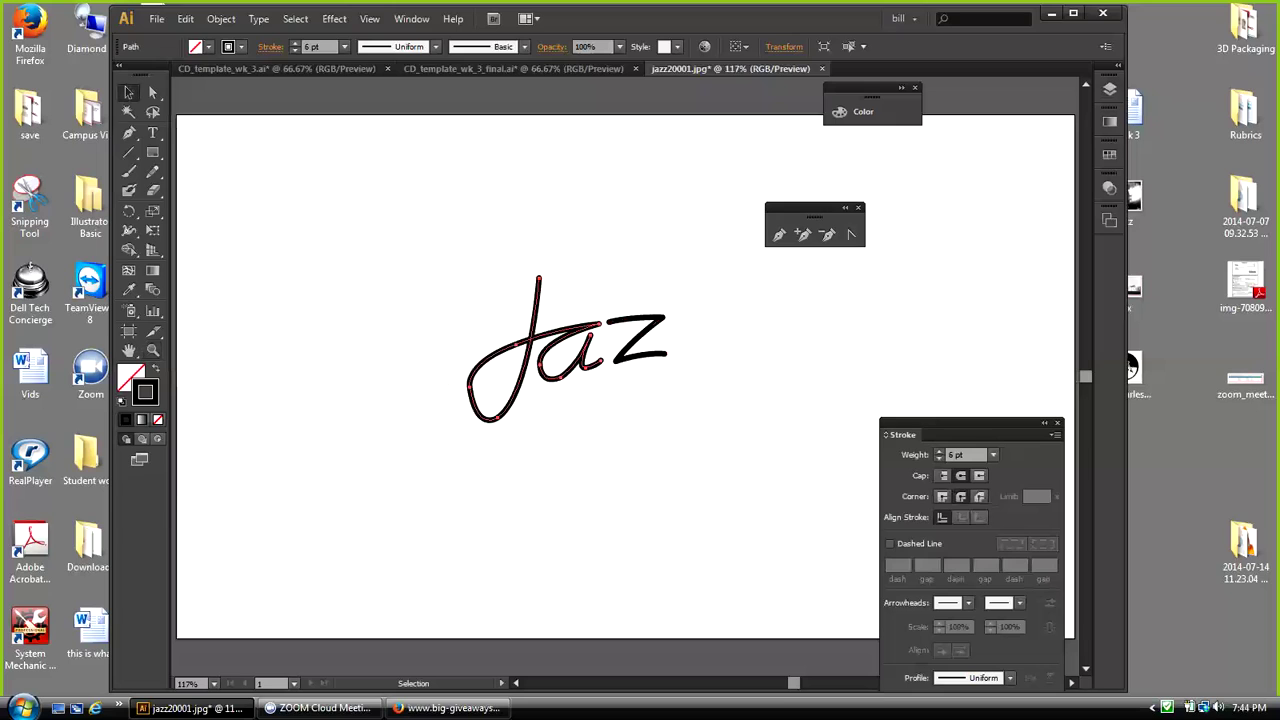
pyautogui.click(152, 92)
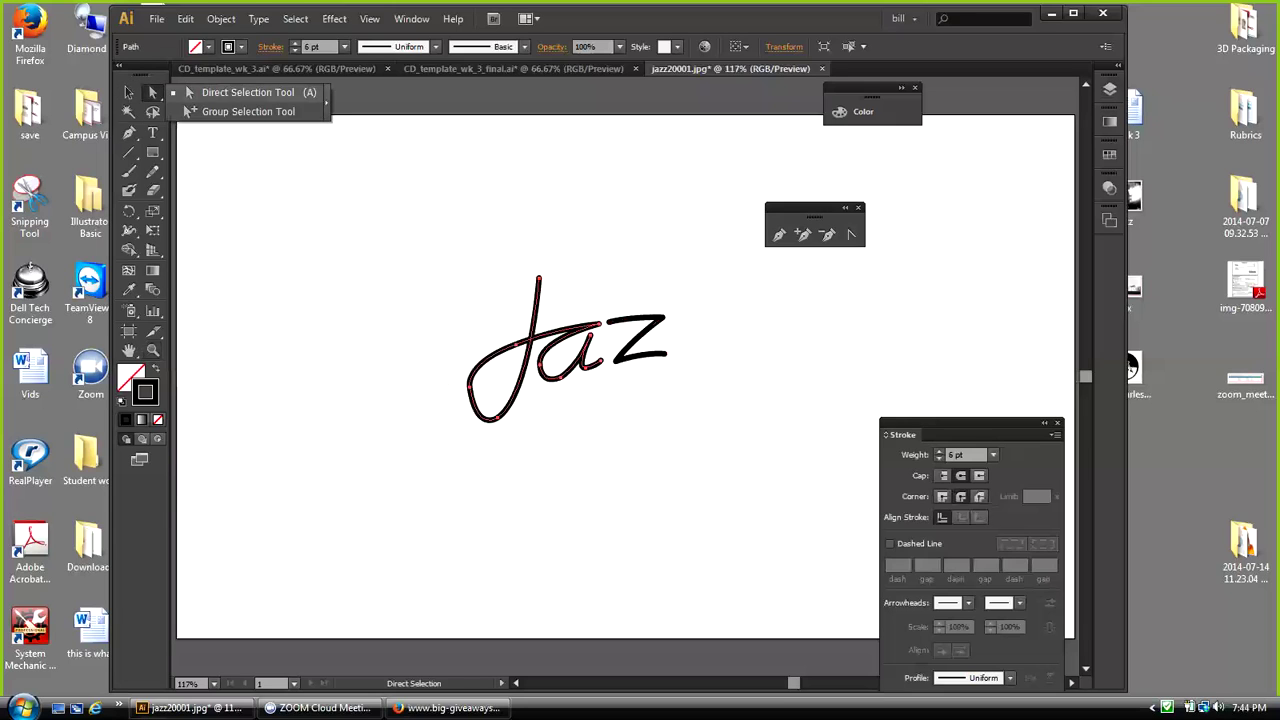
pyautogui.click(326, 103)
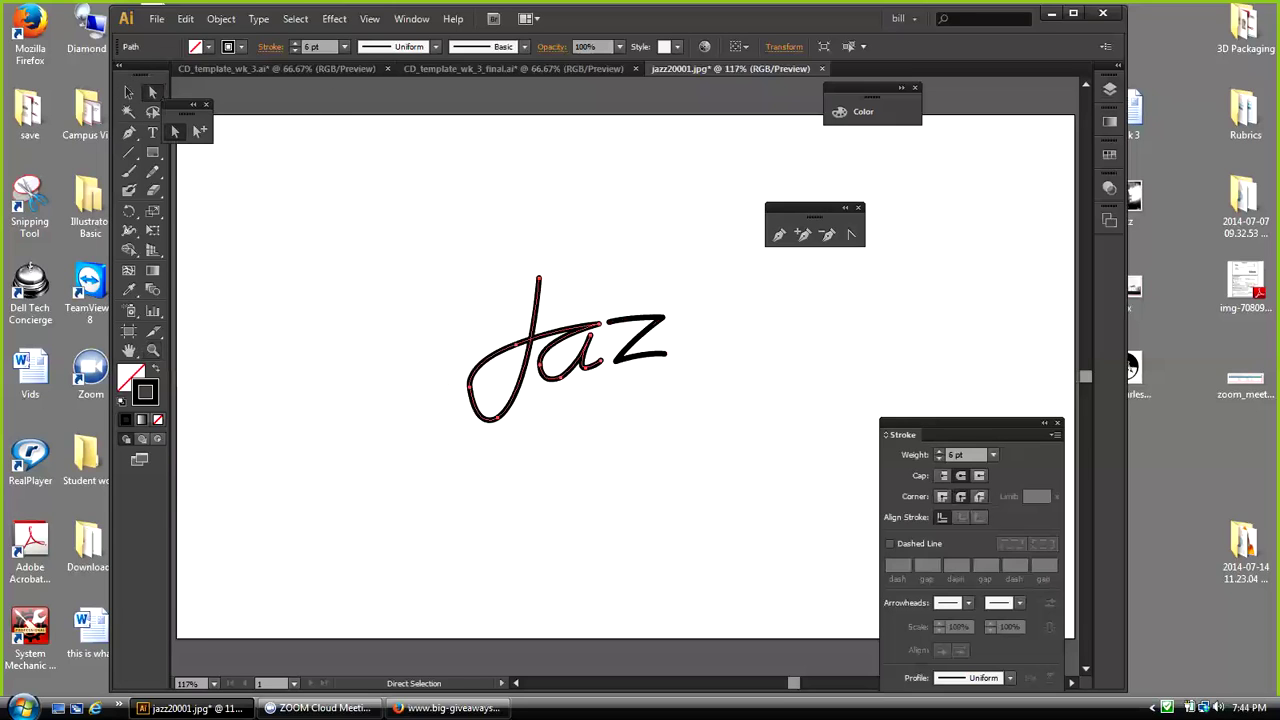
pyautogui.moveTo(178, 102); pyautogui.dragTo(677, 177)
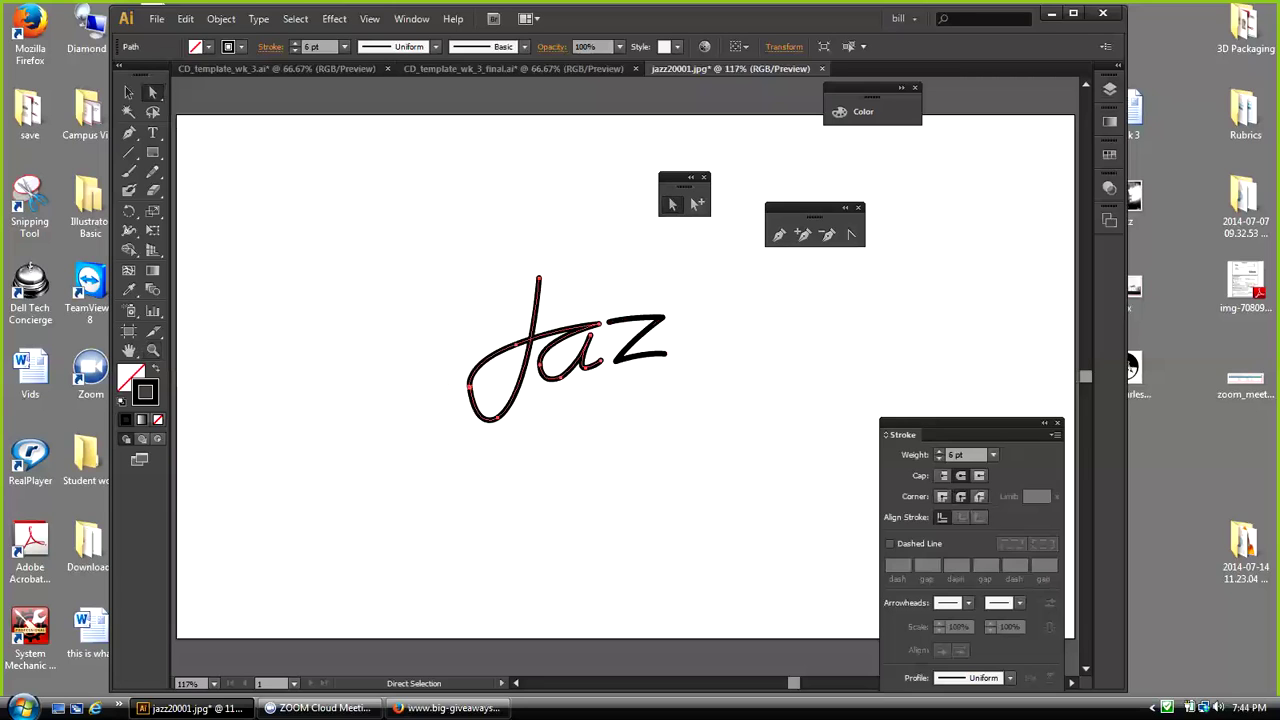
# Step: Adjust the upper direction handle at the outer edge of the J's lower loop, and undo the last change
pyautogui.click(470, 387)
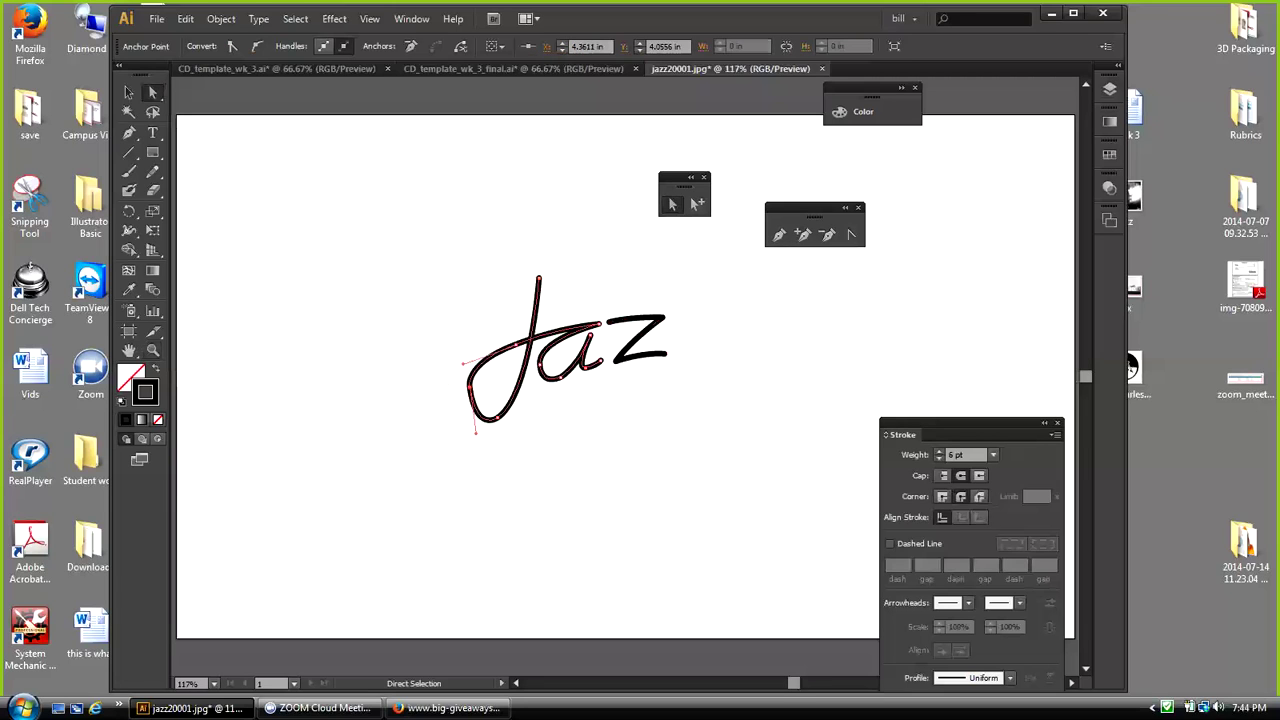
pyautogui.moveTo(463, 364); pyautogui.dragTo(461, 357)
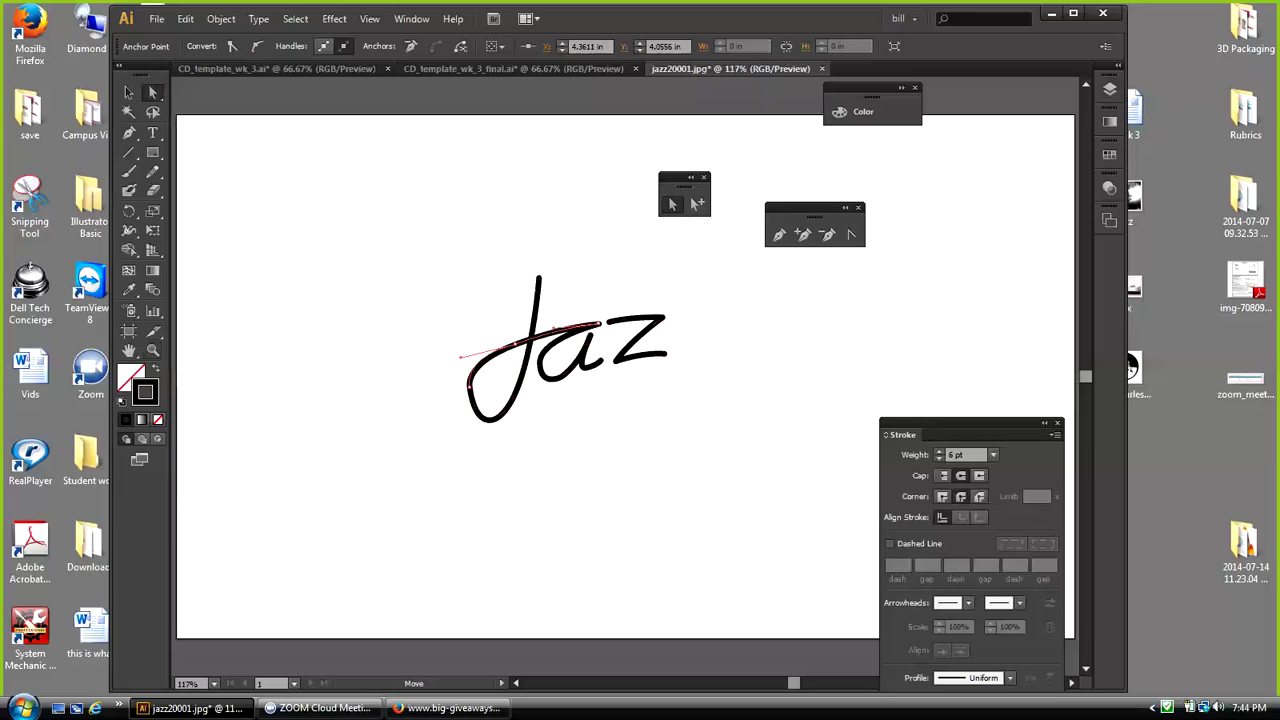
pyautogui.moveTo(457, 356); pyautogui.dragTo(460, 357)
pyautogui.click(128, 92)
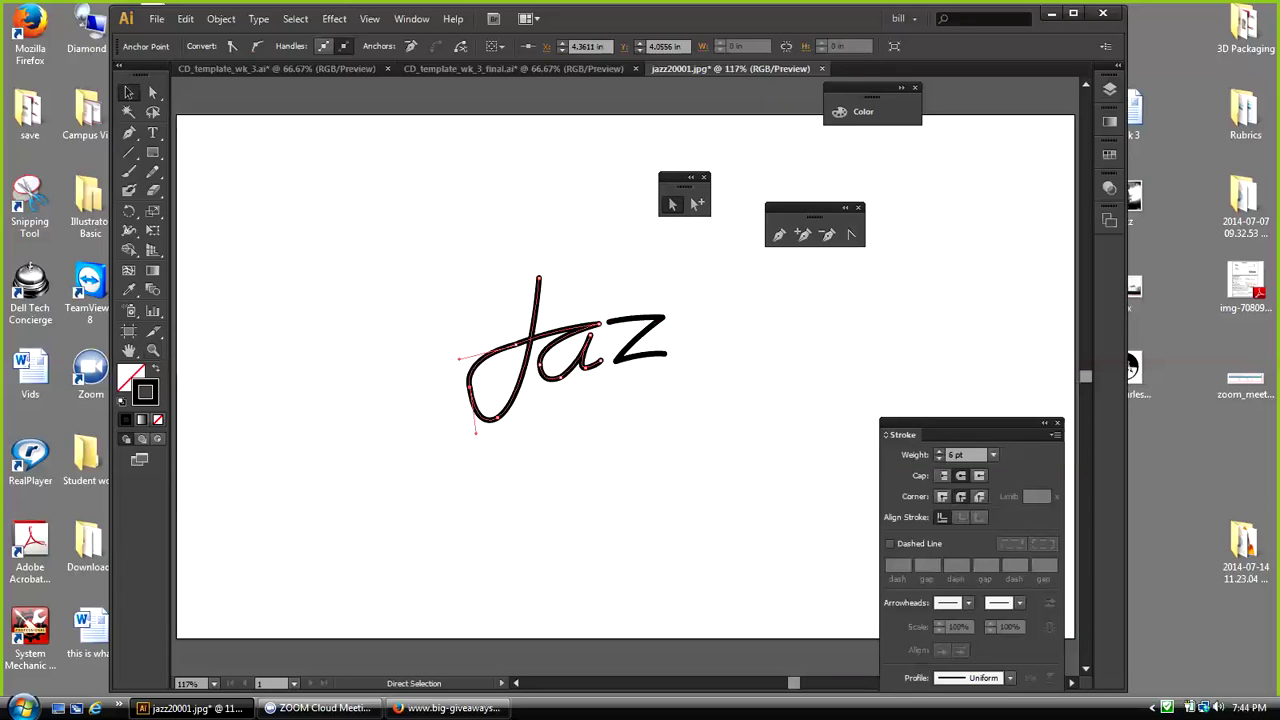
pyautogui.click(340, 230)
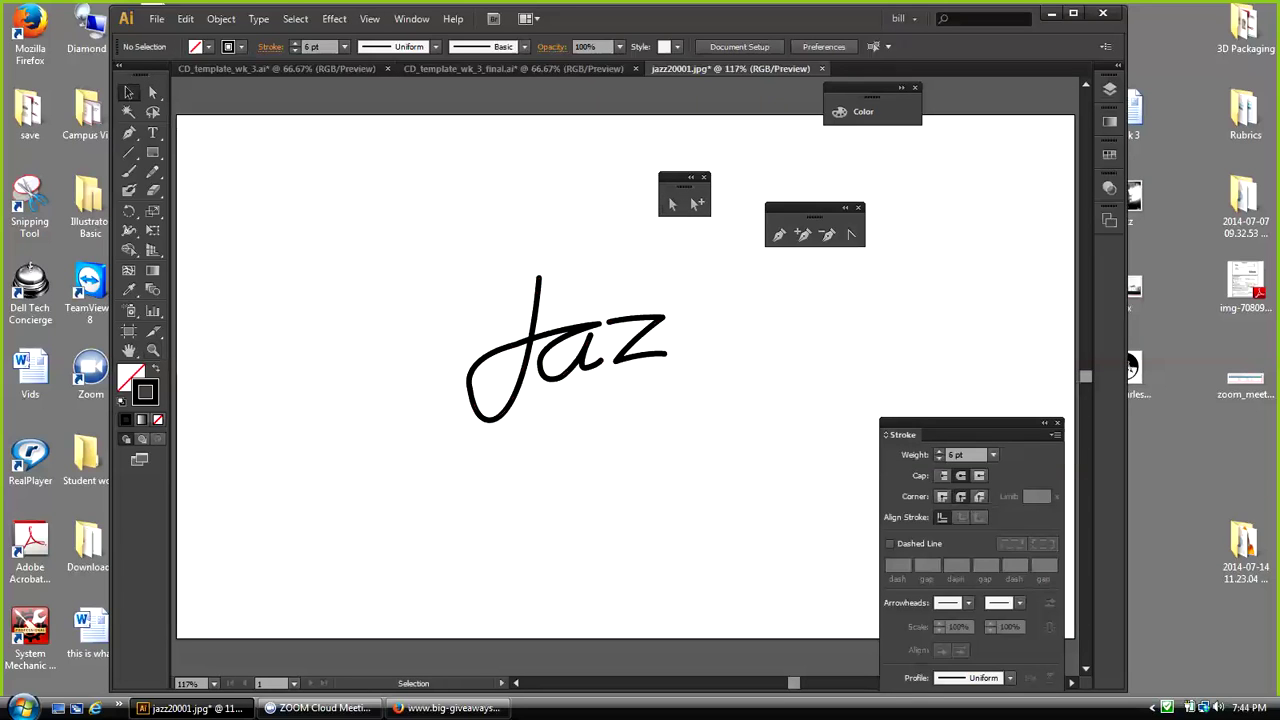
pyautogui.hotkey('ctrl', 'z')
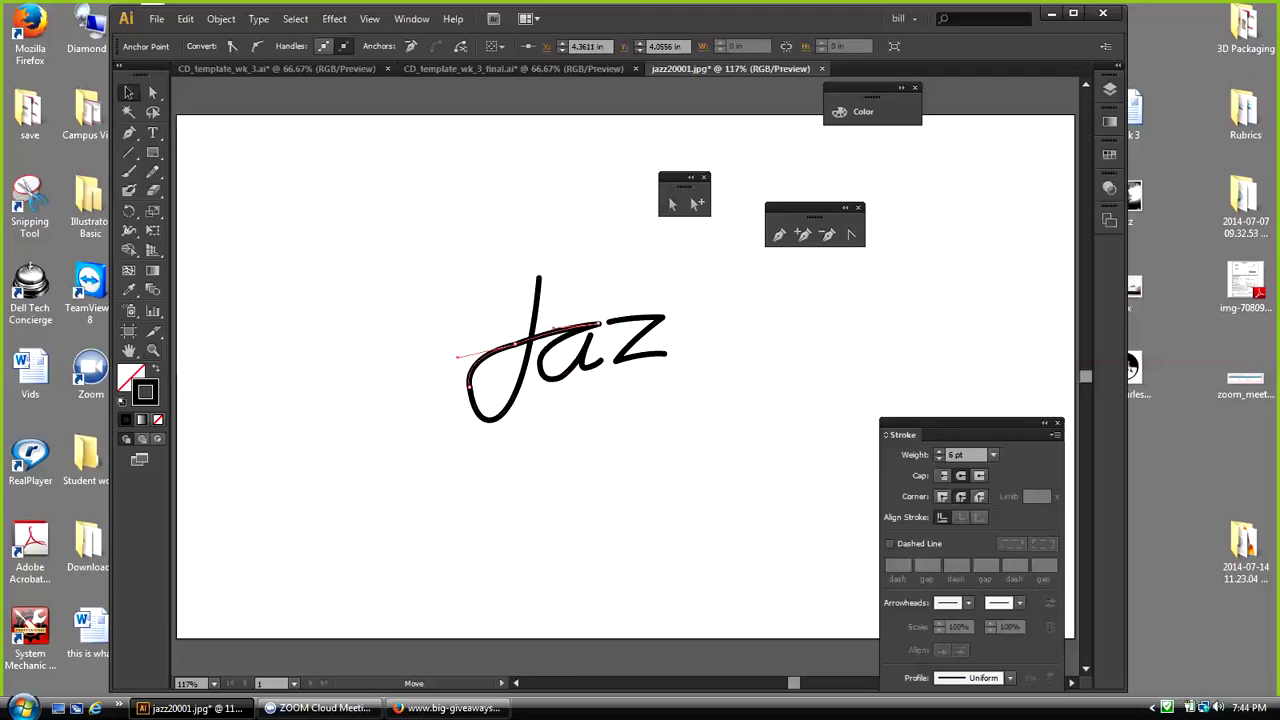
# Step: Undo the latest curve edits, nudge the lower-left direction handle at the bottom of the J's loop, and deselect the path
pyautogui.hotkey('ctrl', 'z')
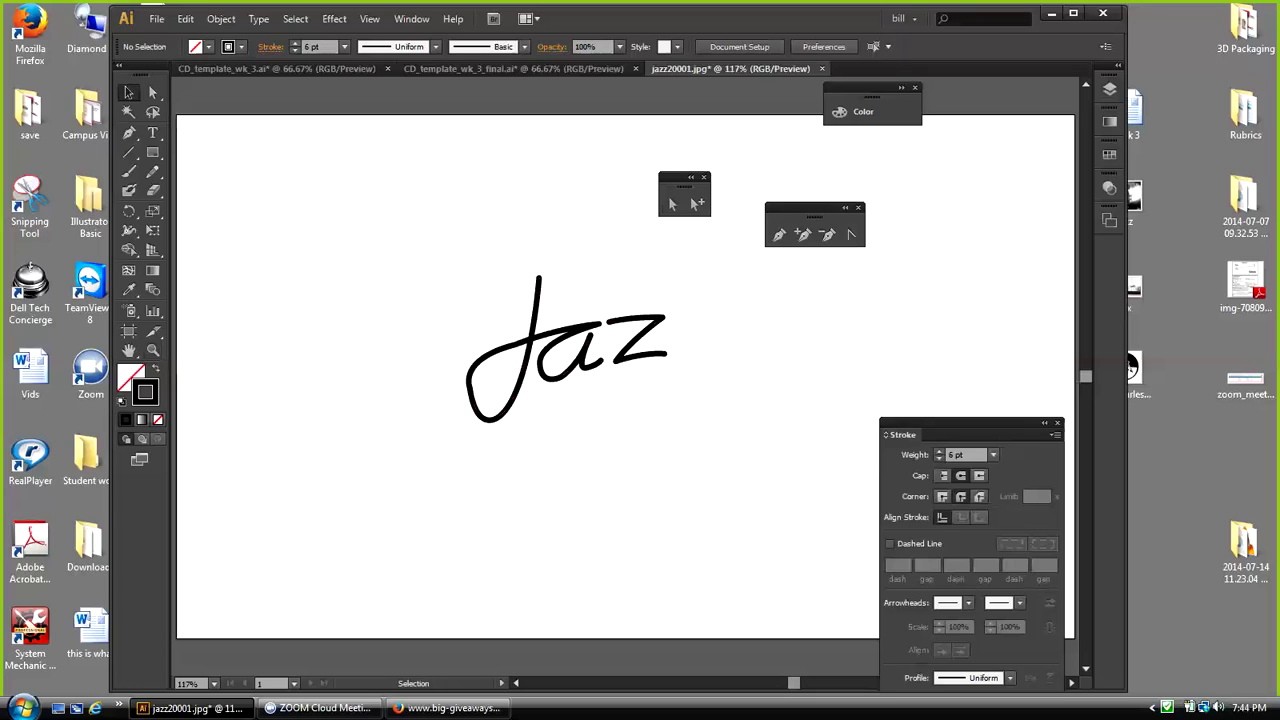
pyautogui.hotkey('ctrl', 'z')
pyautogui.click(532, 340)
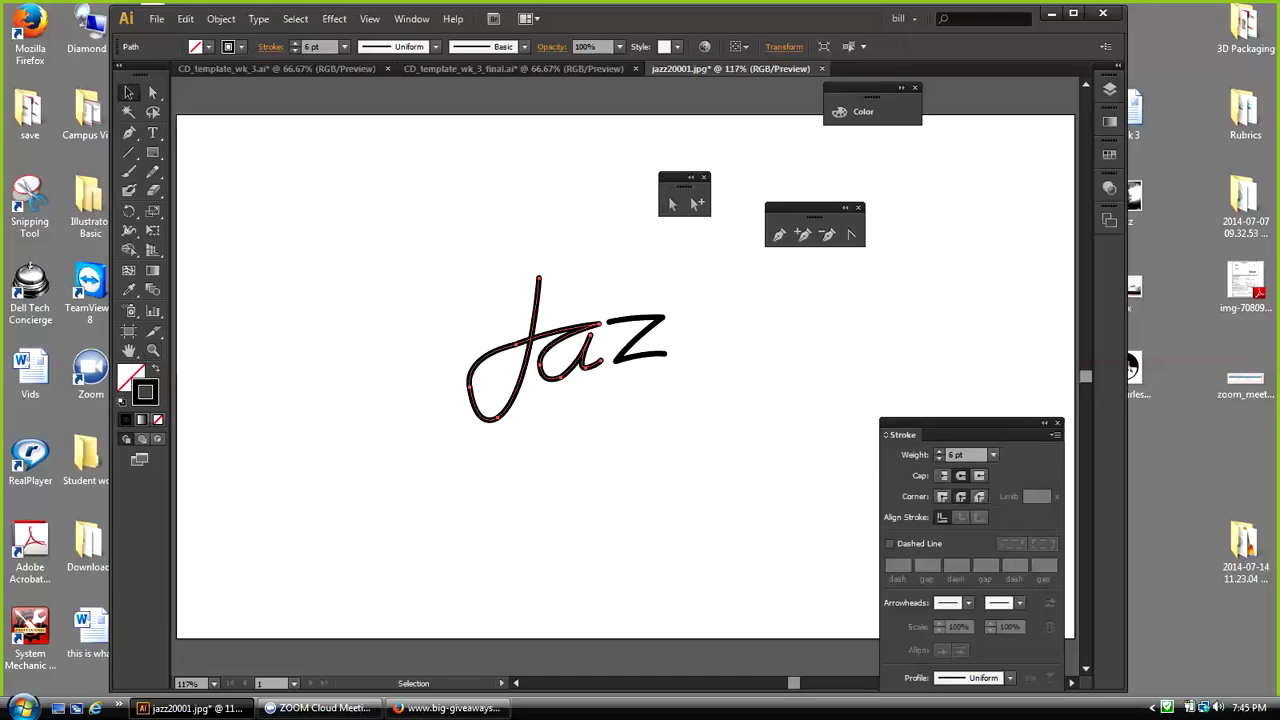
pyautogui.press('a')
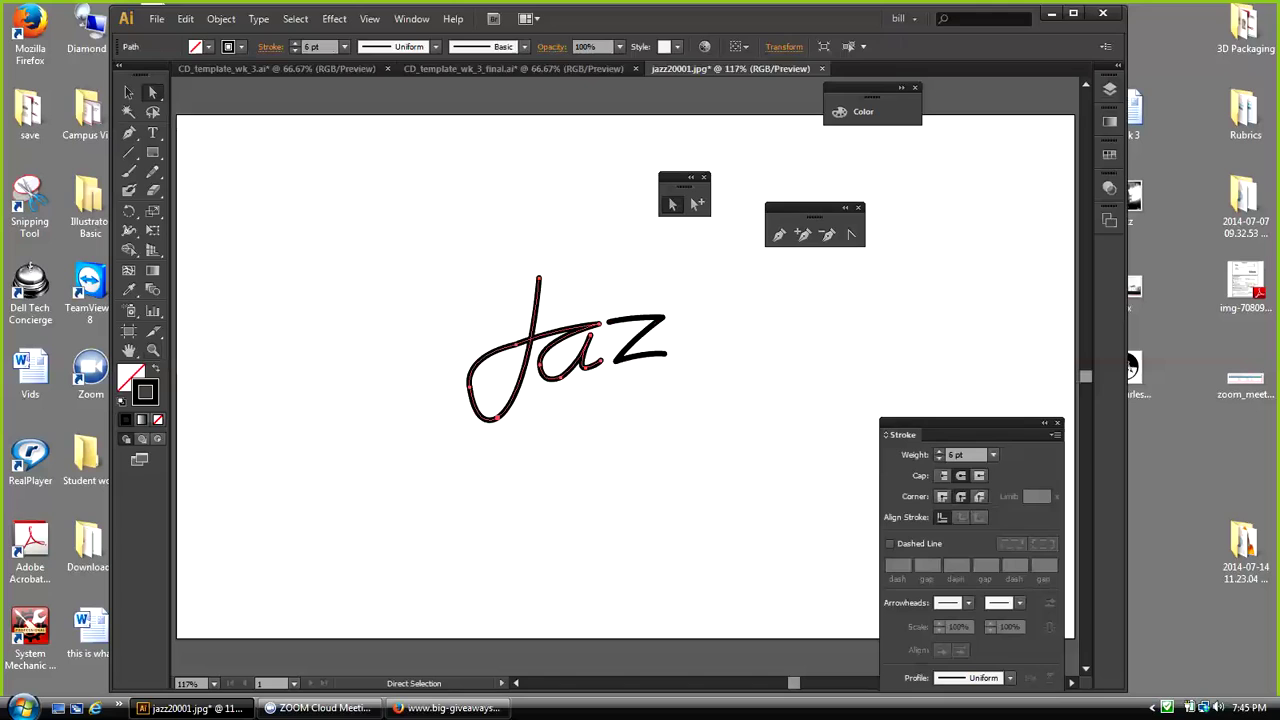
pyautogui.click(492, 419)
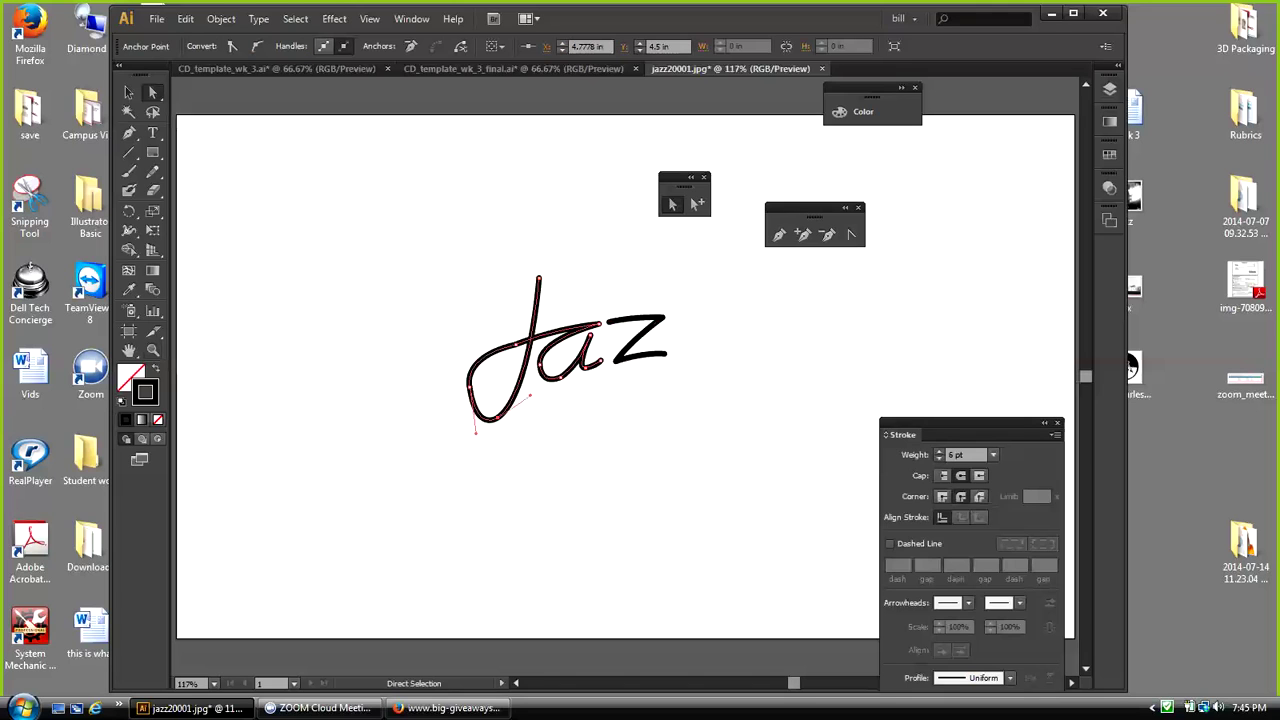
pyautogui.moveTo(476, 433); pyautogui.dragTo(478, 433)
pyautogui.press('v')
pyautogui.hotkey('ctrl', 'shift', 'a')
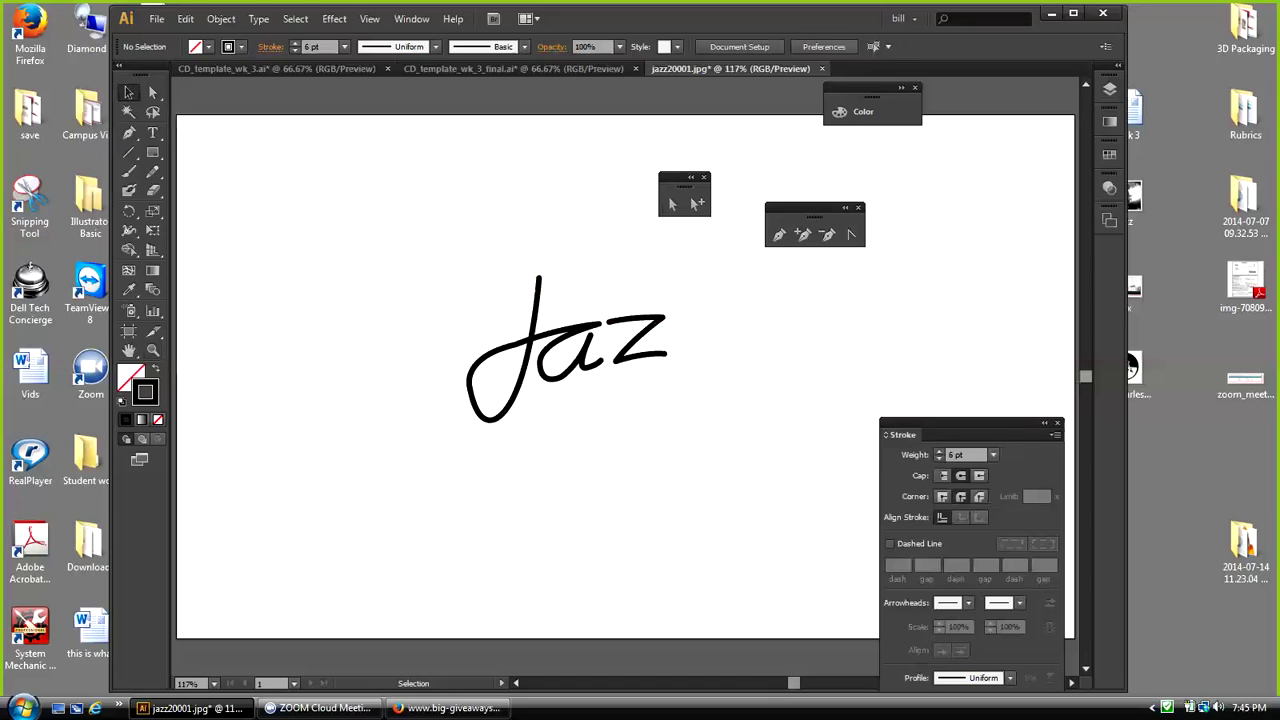
# Step: Set the stroke weight of all the traced letters to 8 pt and deselect them
pyautogui.moveTo(482, 292)
pyautogui.mouseDown()
pyautogui.moveTo(634, 346)
pyautogui.moveTo(638, 380)
pyautogui.mouseUp()
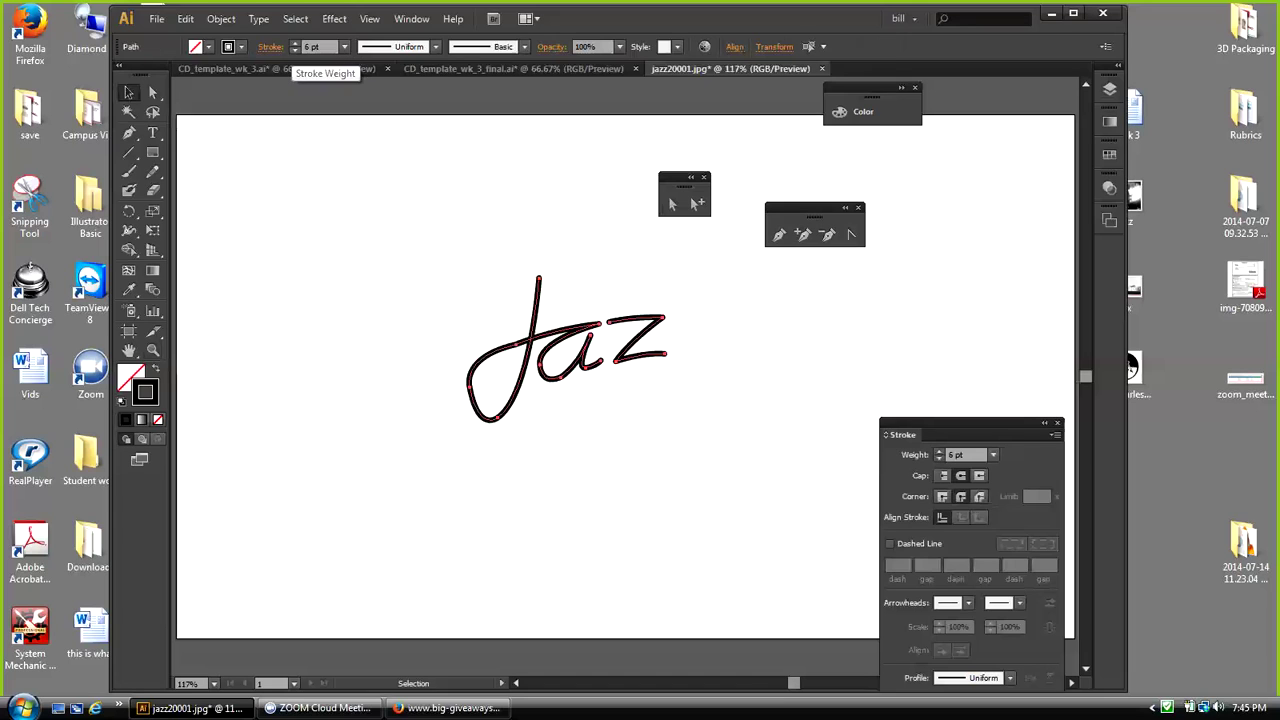
pyautogui.click(295, 50)
pyautogui.click(295, 43)
pyautogui.click(295, 43)
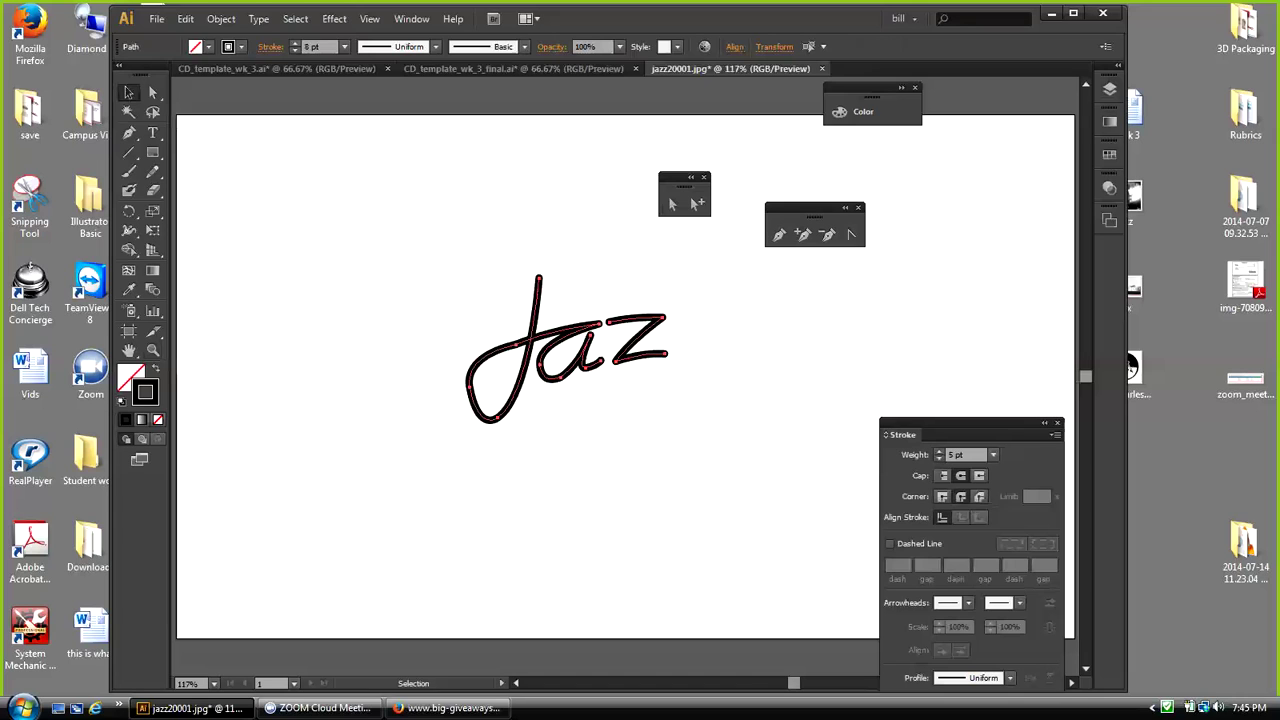
pyautogui.click(330, 230)
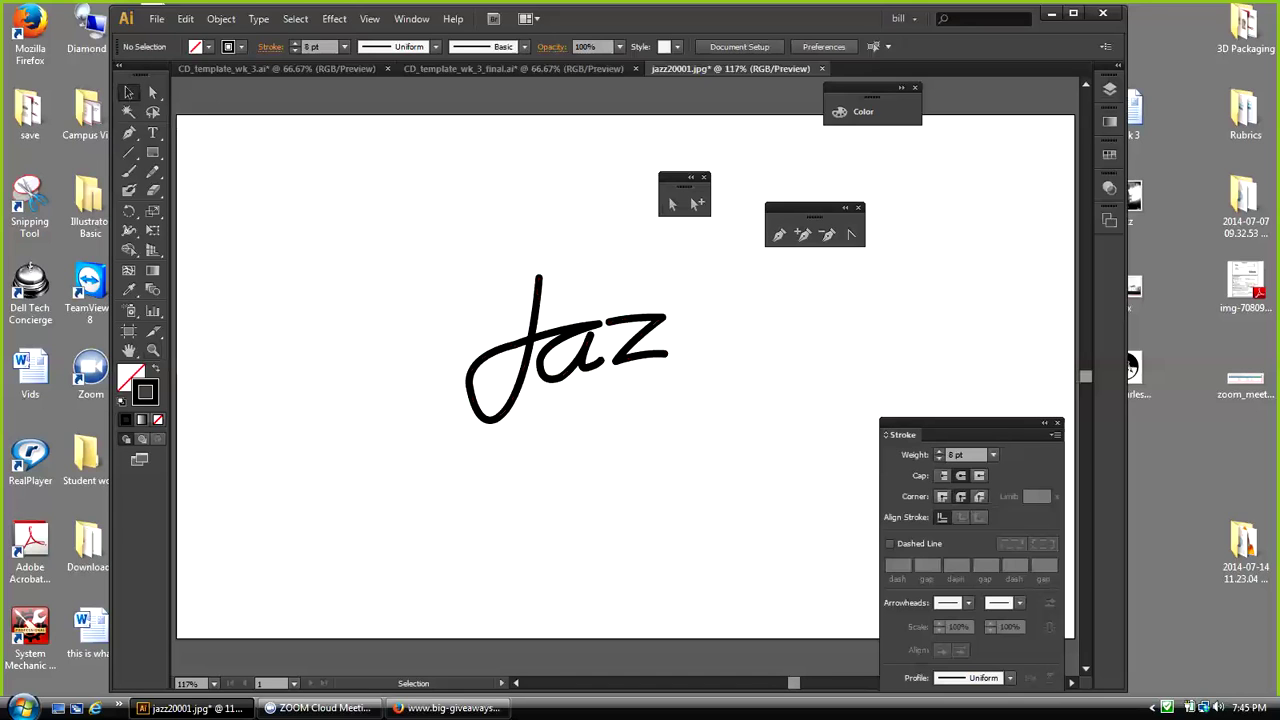
pyautogui.click(531, 338)
pyautogui.click(380, 250)
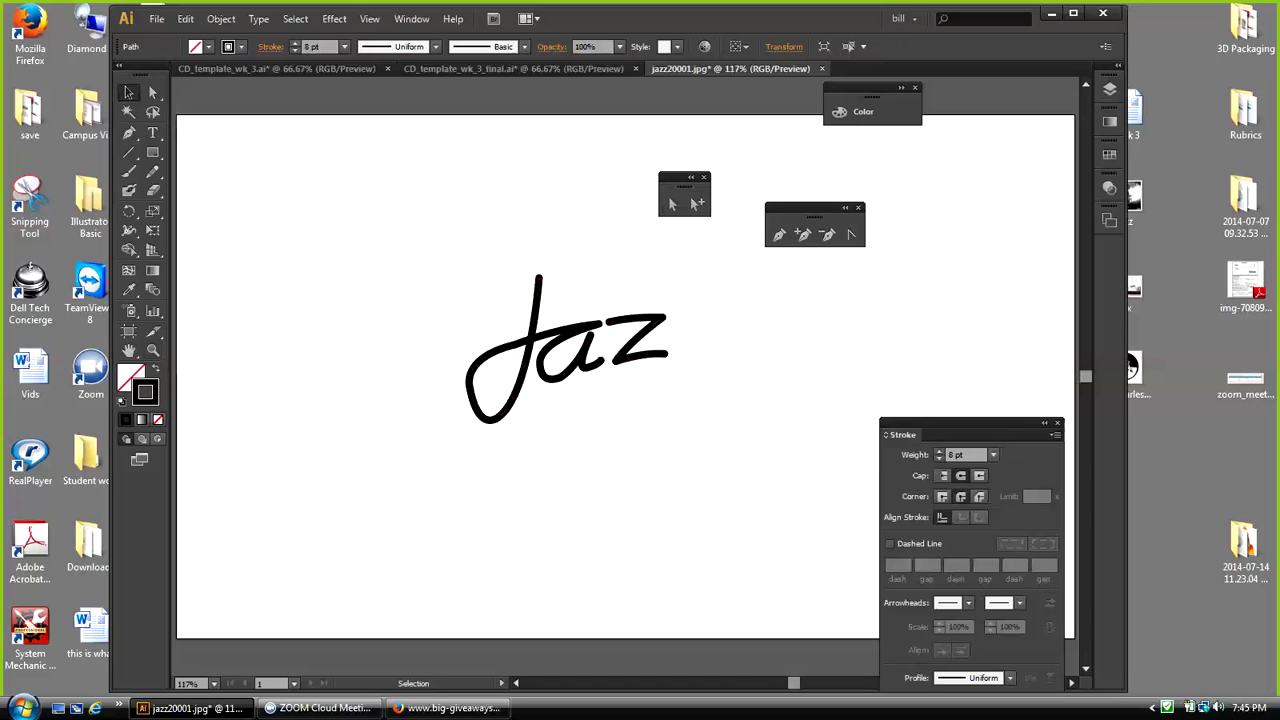
pyautogui.hotkey('ctrl', 'shift', 'a')
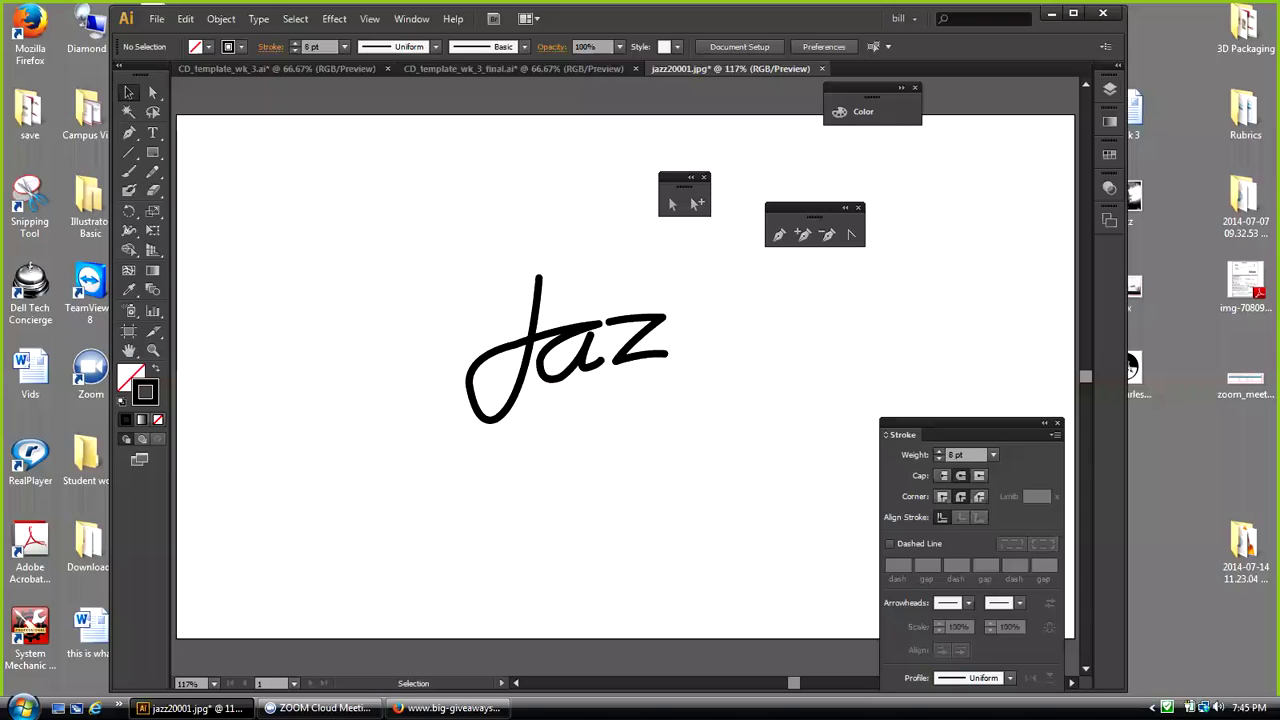
# Step: Compare the live lettering with the scan by swapping the visibility of the live and trace layers, and restore it
pyautogui.click(1109, 88)
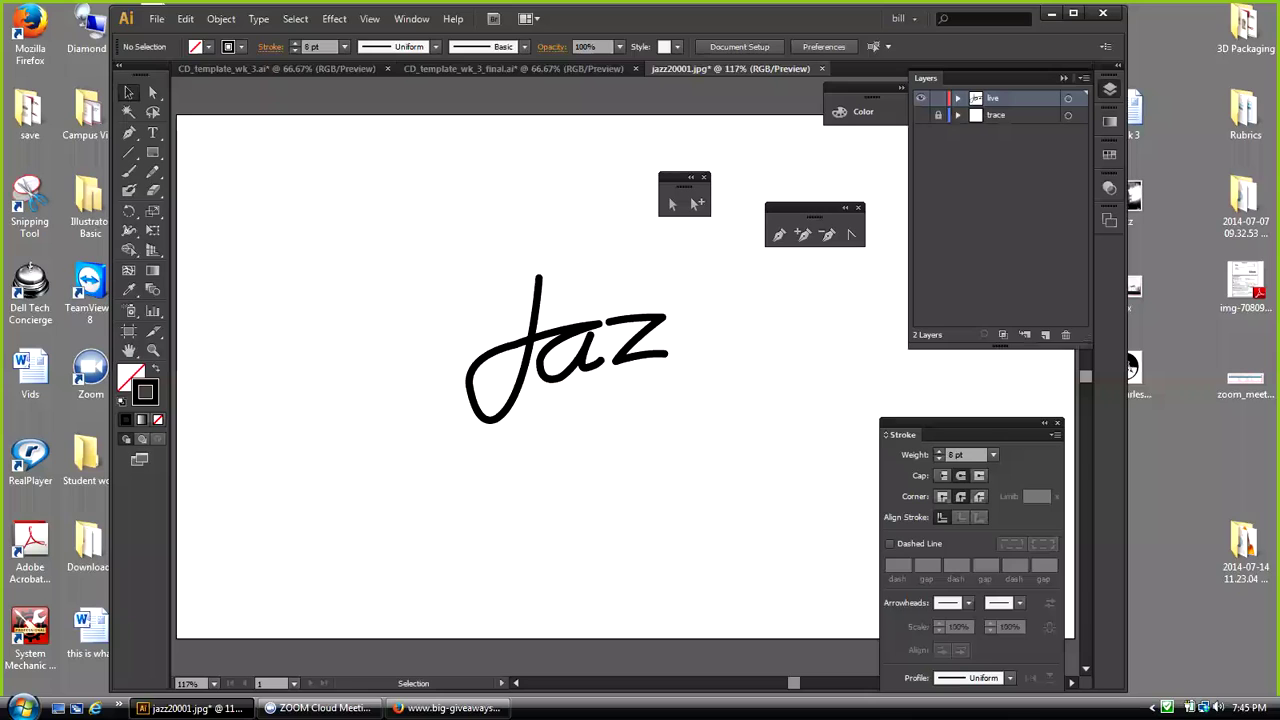
pyautogui.click(921, 115)
pyautogui.click(921, 98)
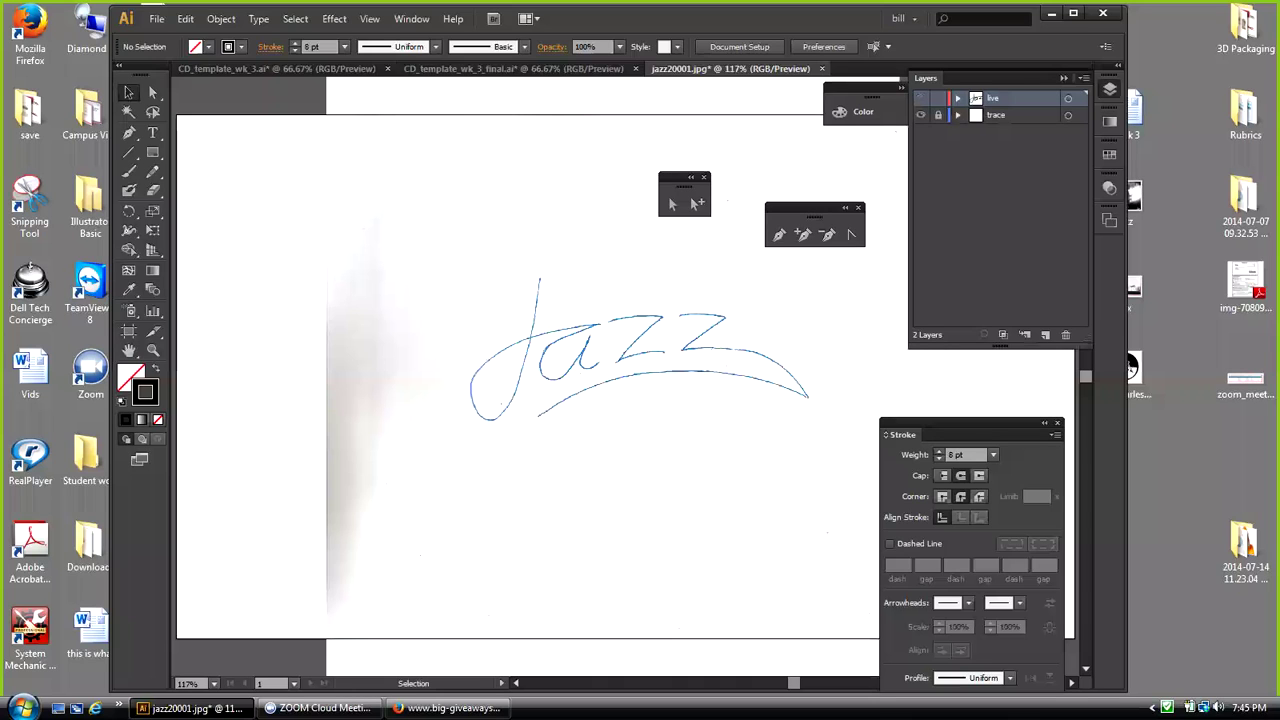
pyautogui.click(920, 98)
pyautogui.click(920, 115)
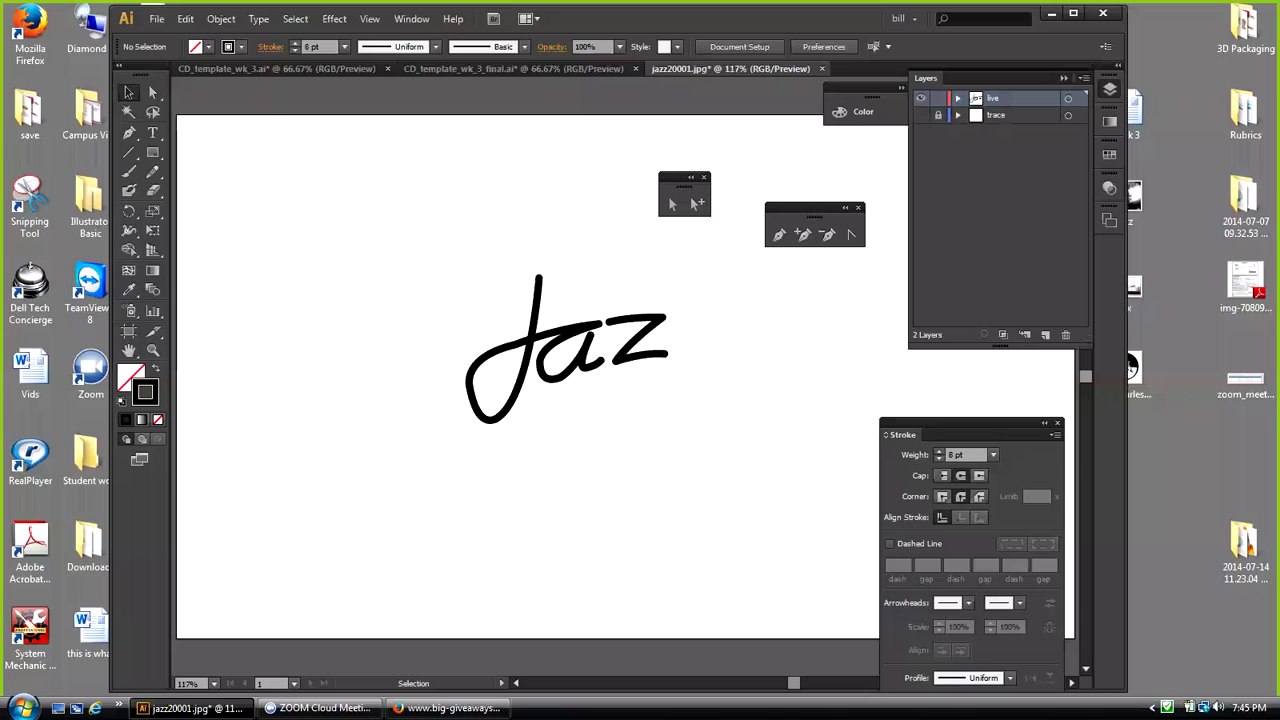
# Step: Close the jazz20001.jpg document and open 4 jazz_cover from the extras folder
pyautogui.click(822, 68)
pyautogui.click(700, 377)
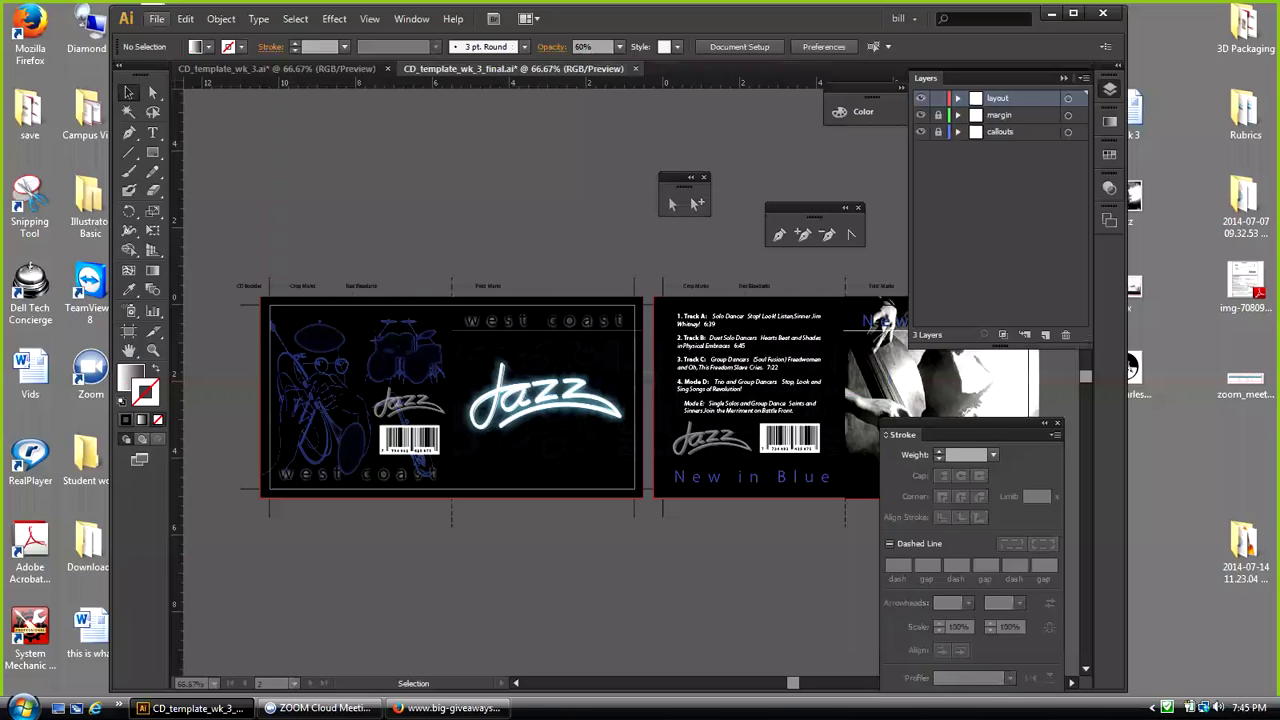
pyautogui.click(157, 19)
pyautogui.click(157, 19)
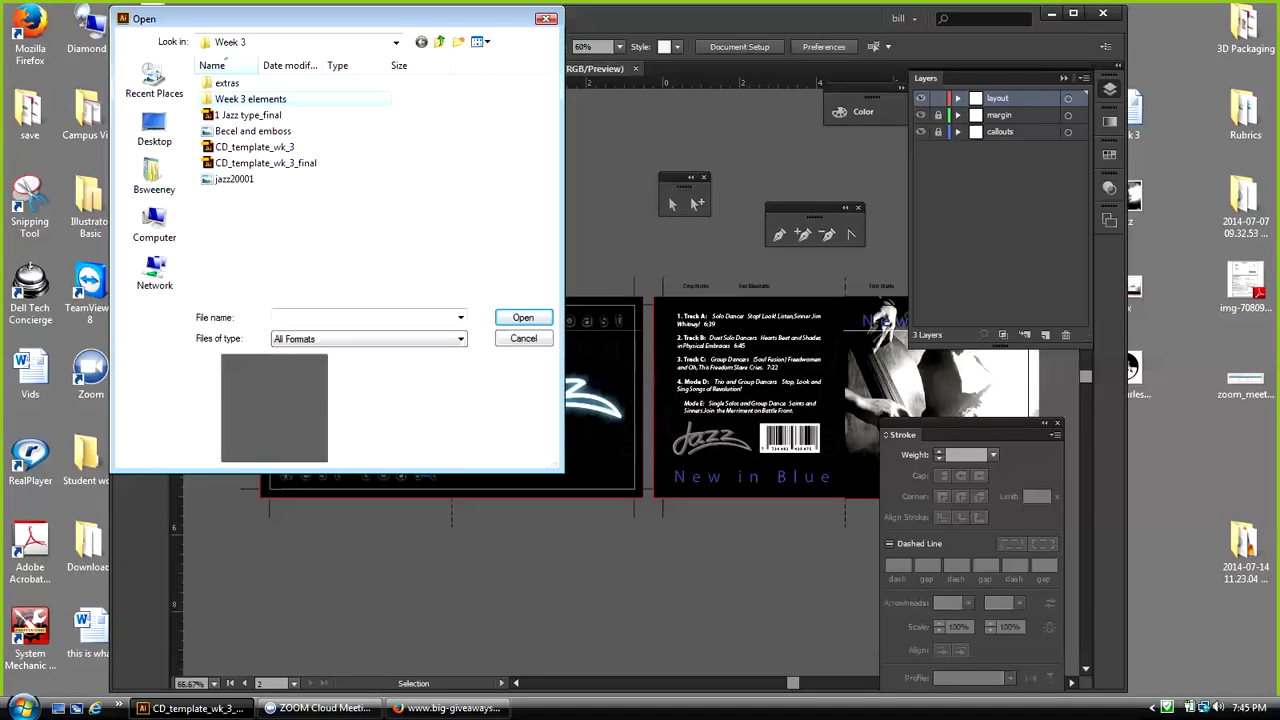
pyautogui.doubleClick(227, 83)
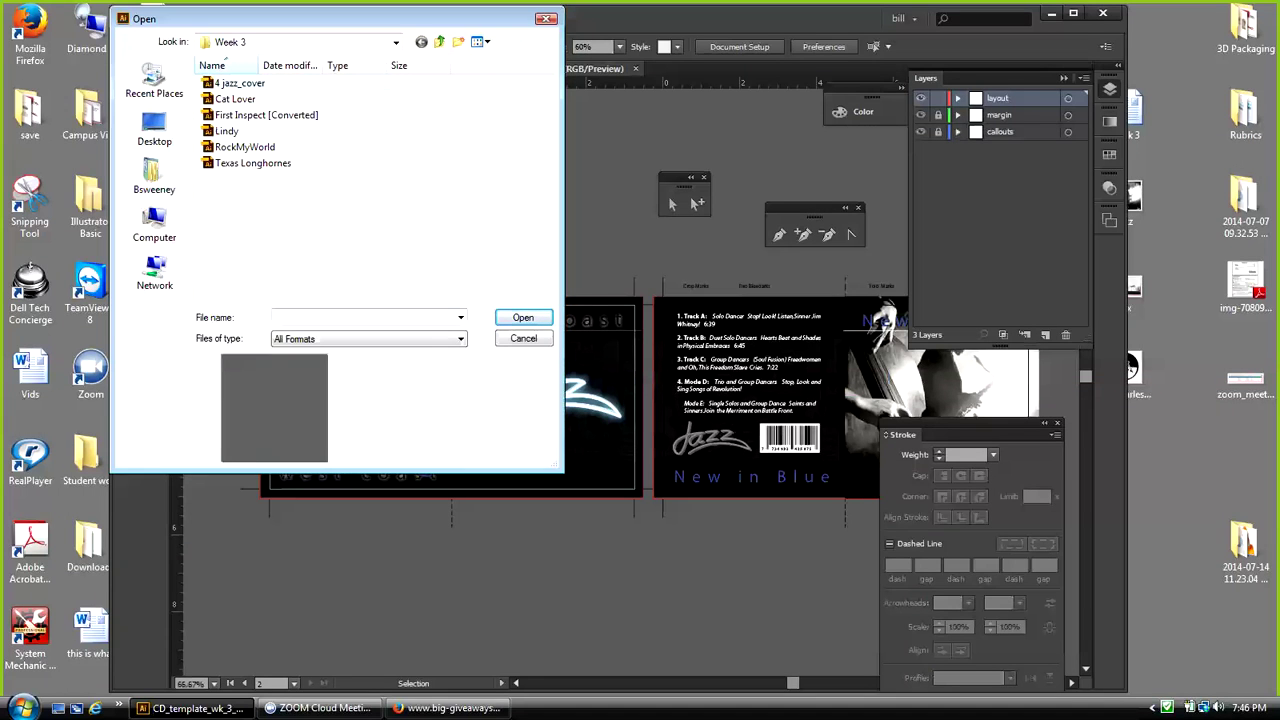
pyautogui.click(238, 83)
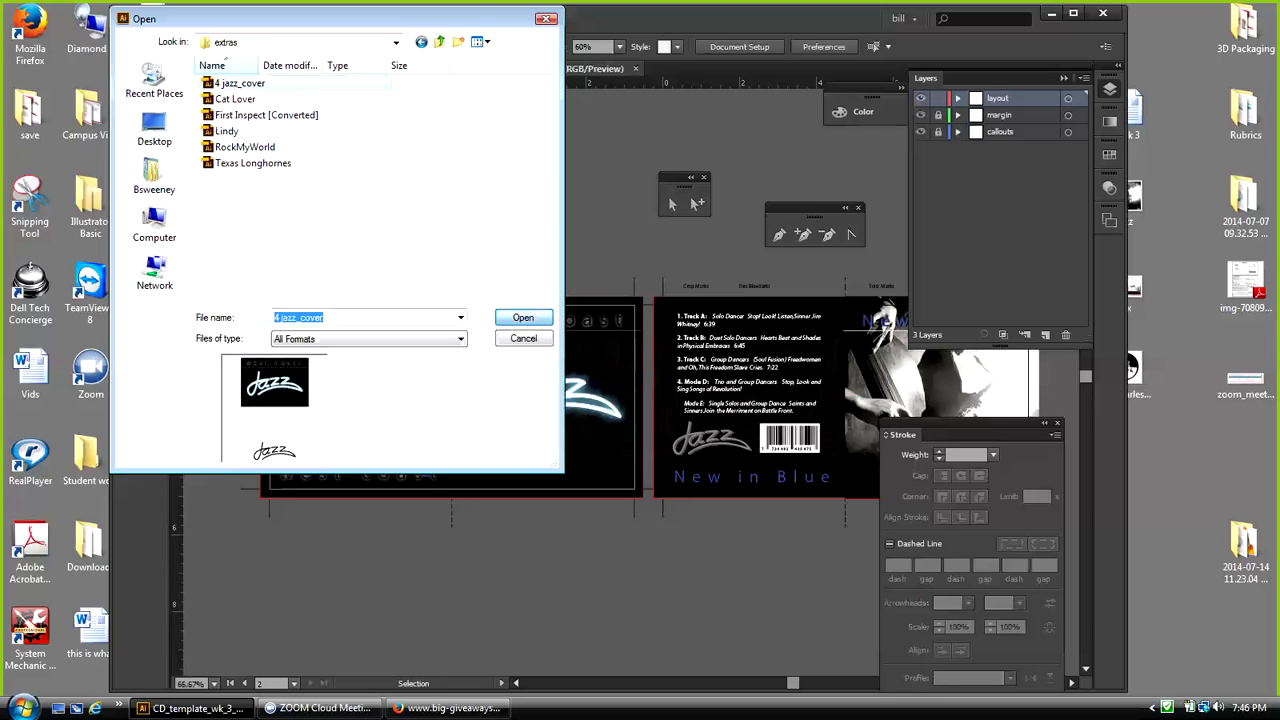
pyautogui.press('Return')
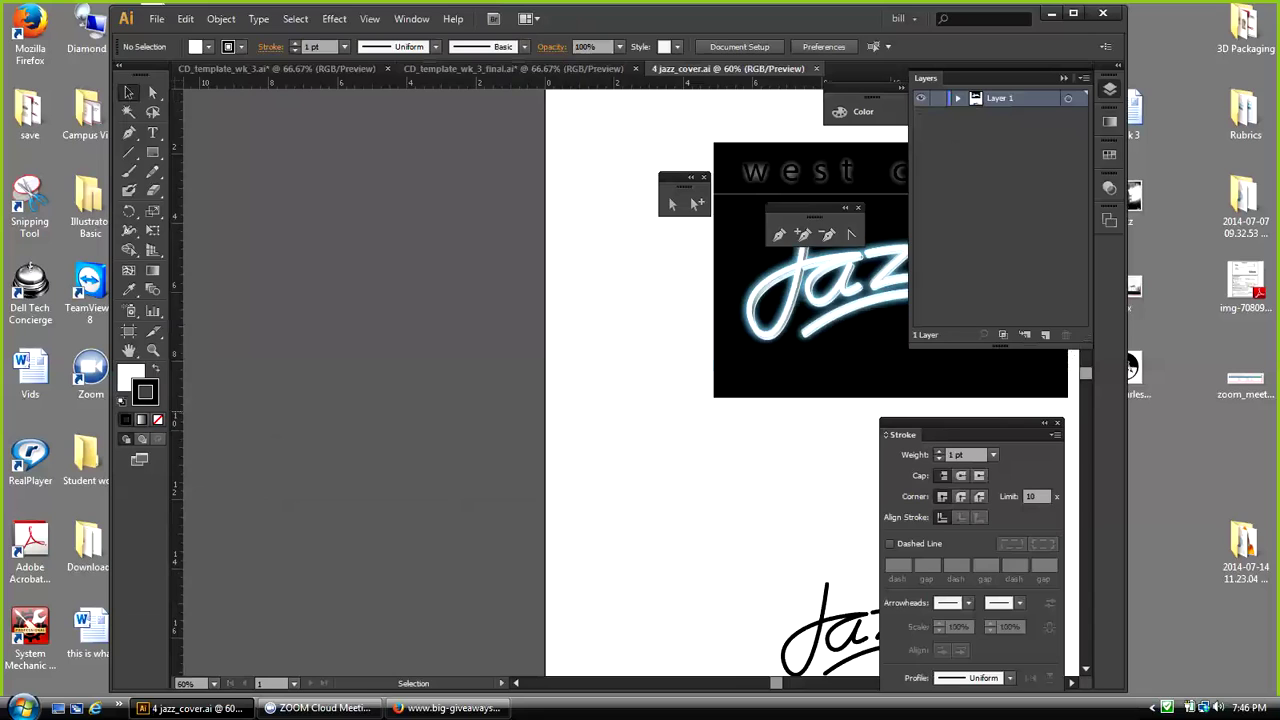
# Step: Clear the Stroke, Layers, Pen and Color panels off the black Jazz lettering below the cover artwork, and select the lettering
pyautogui.scroll(-5, 810, 380)
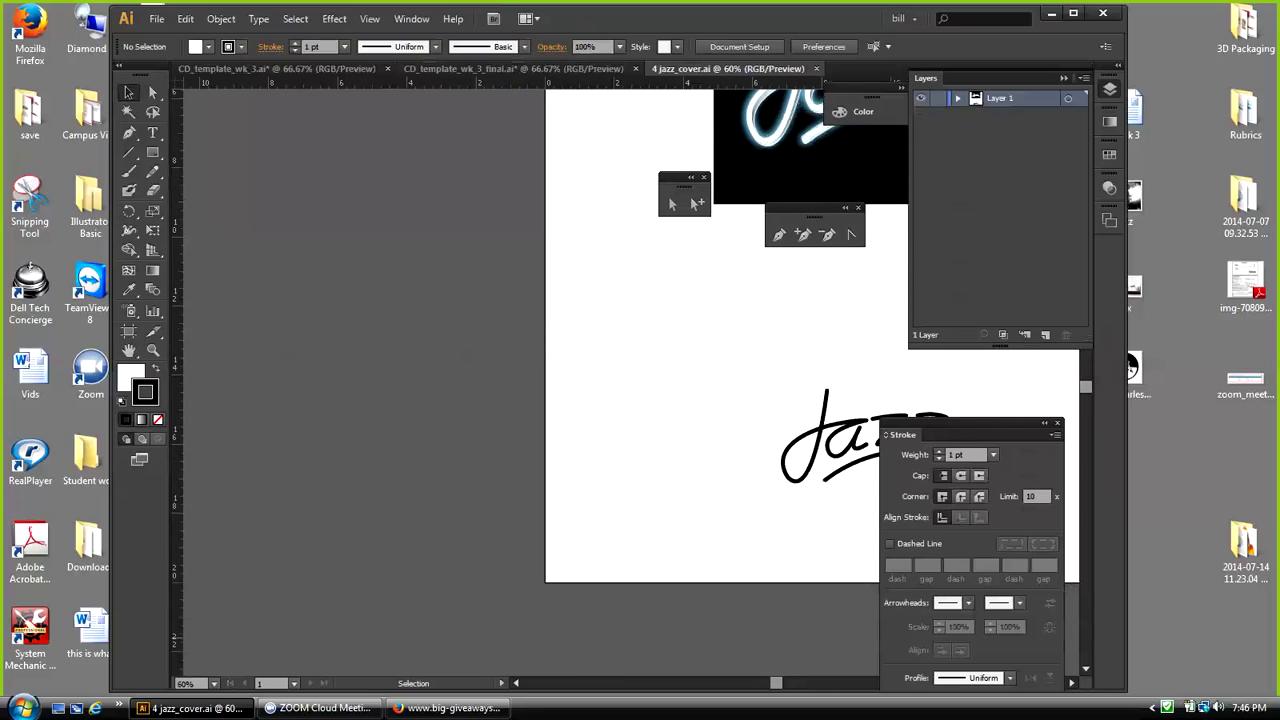
pyautogui.moveTo(776, 683); pyautogui.dragTo(798, 683)
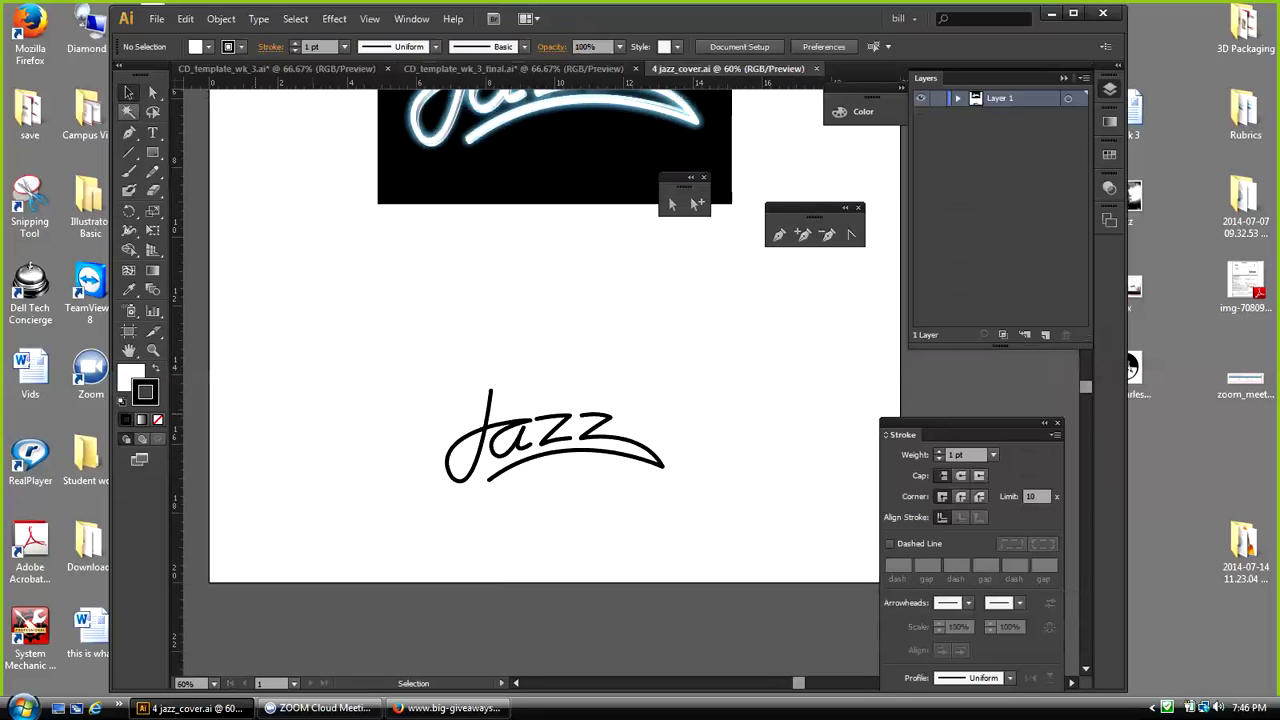
pyautogui.click(153, 350)
pyautogui.moveTo(383, 331); pyautogui.dragTo(697, 507)
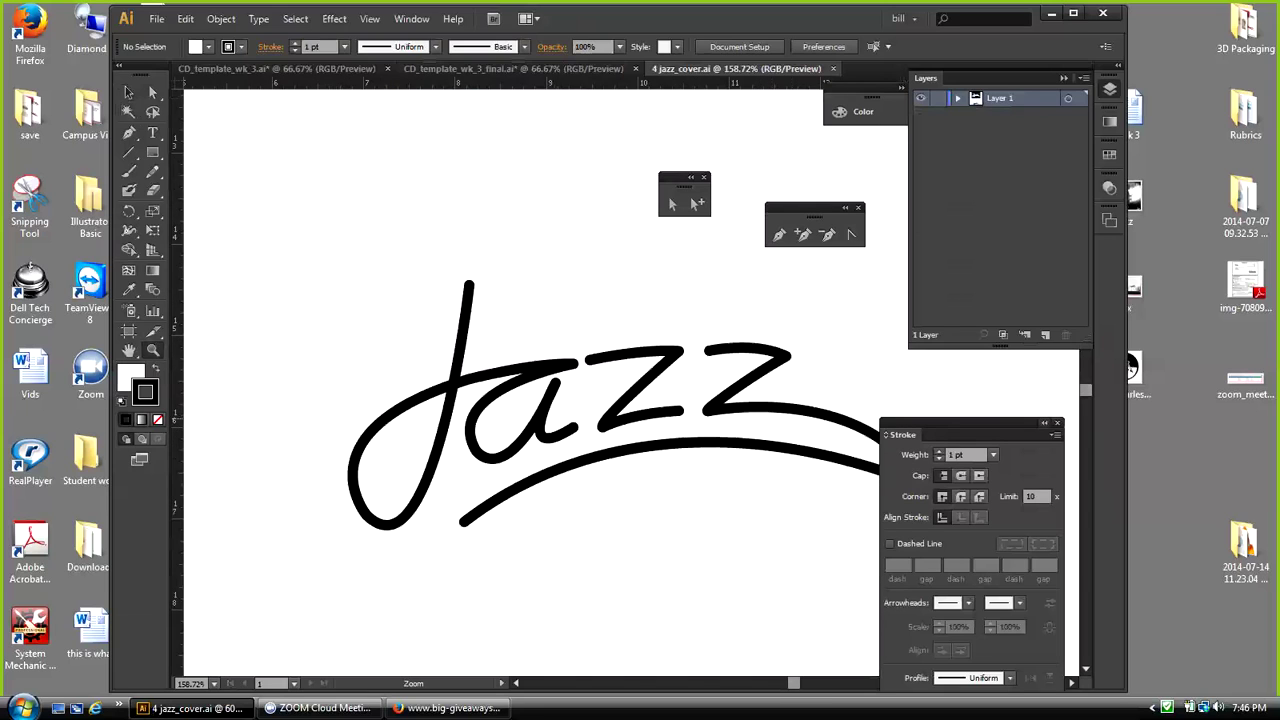
pyautogui.click(1044, 423)
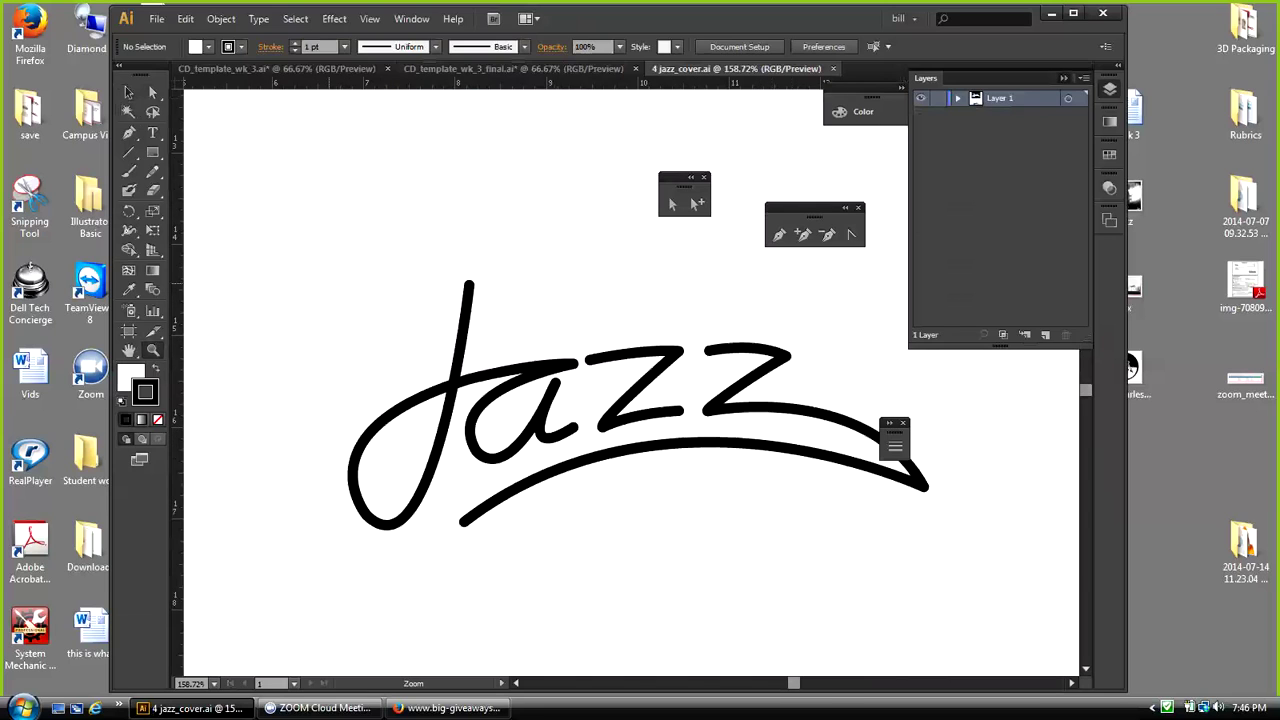
pyautogui.click(1064, 78)
pyautogui.click(128, 92)
pyautogui.click(128, 92)
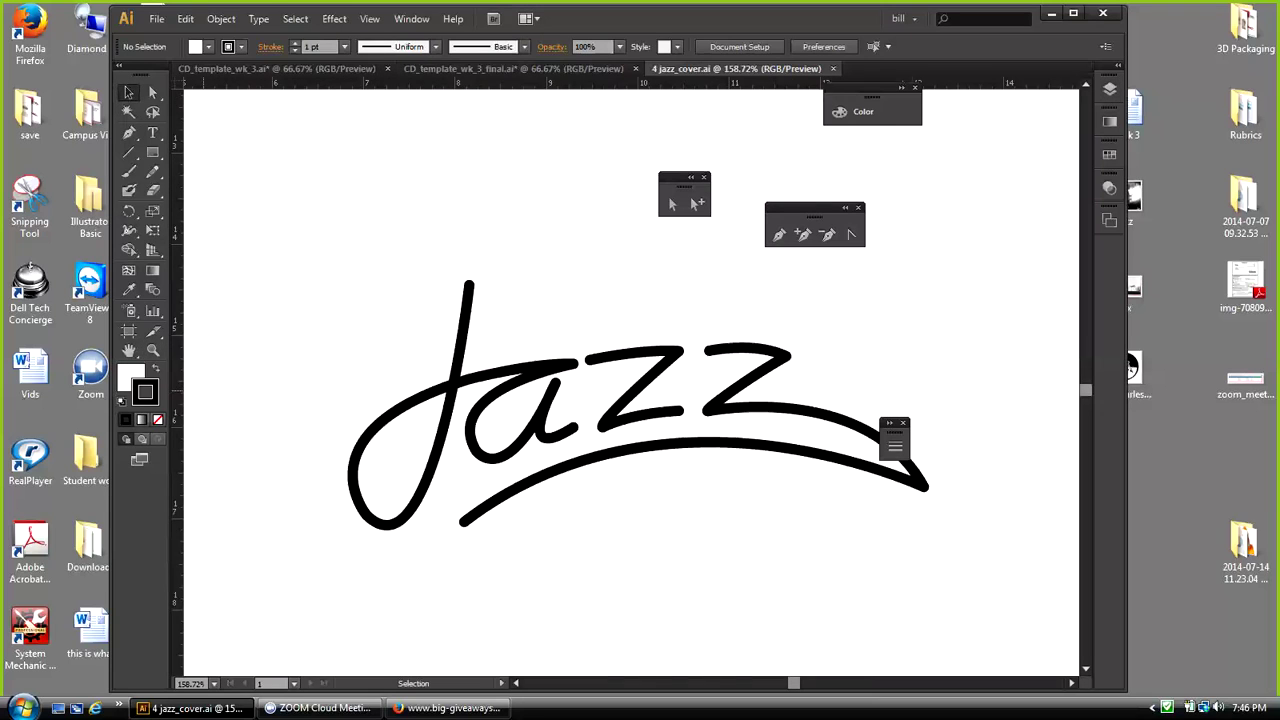
pyautogui.click(903, 423)
pyautogui.moveTo(815, 208); pyautogui.dragTo(983, 146)
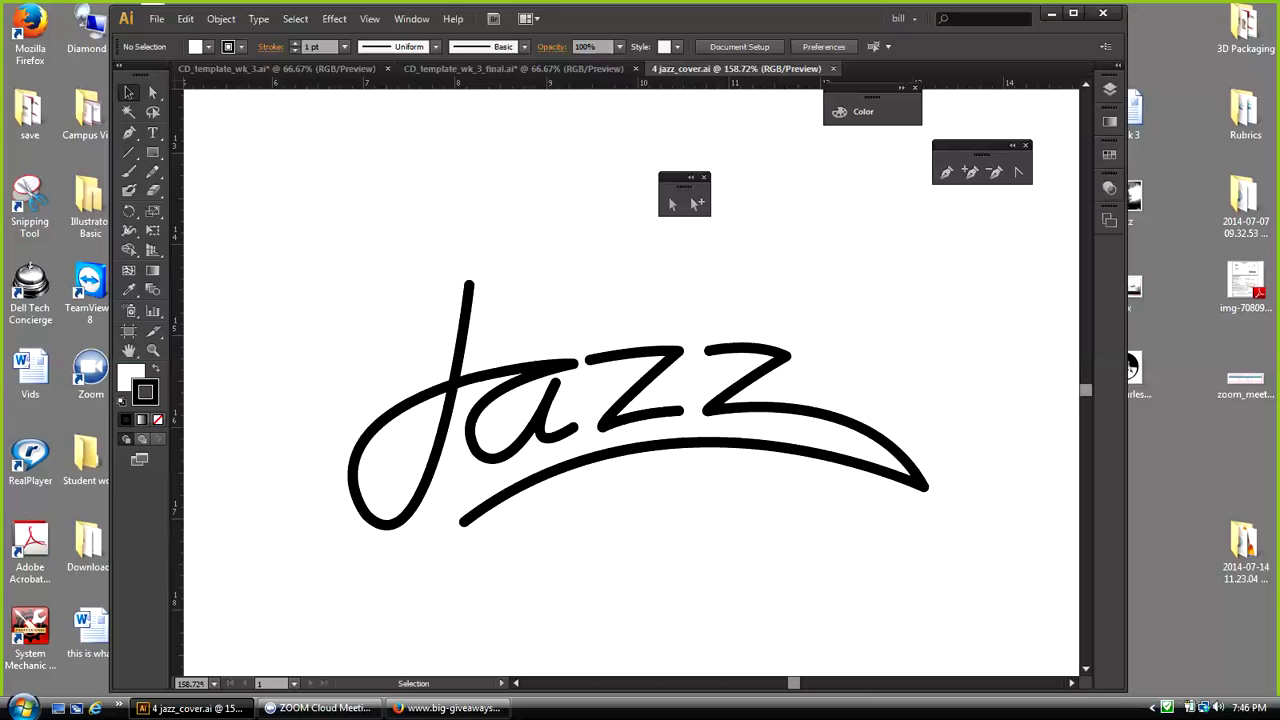
pyautogui.moveTo(872, 96); pyautogui.dragTo(996, 109)
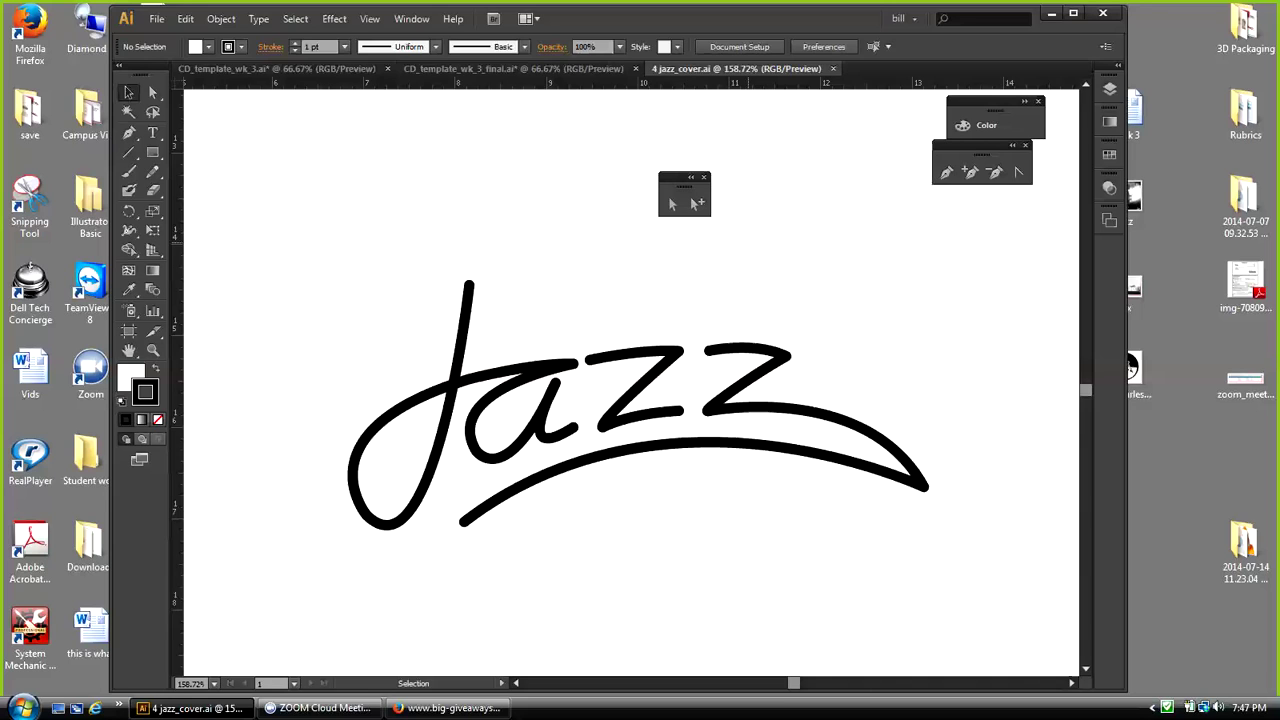
pyautogui.moveTo(398, 292); pyautogui.dragTo(858, 488)
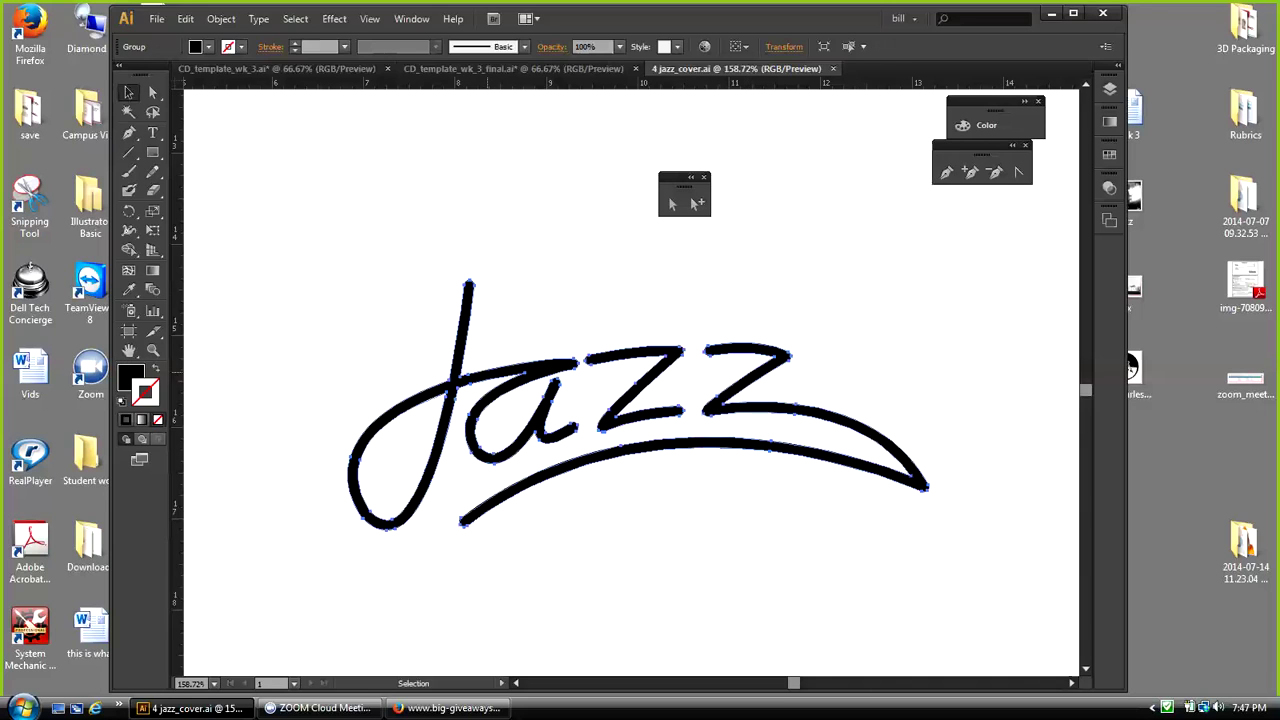
# Step: Try the 3D Extrude & Bevel effect on the black Jazz lettering, previewing the Off-Axis Front position with a 50 pt depth
pyautogui.click(334, 19)
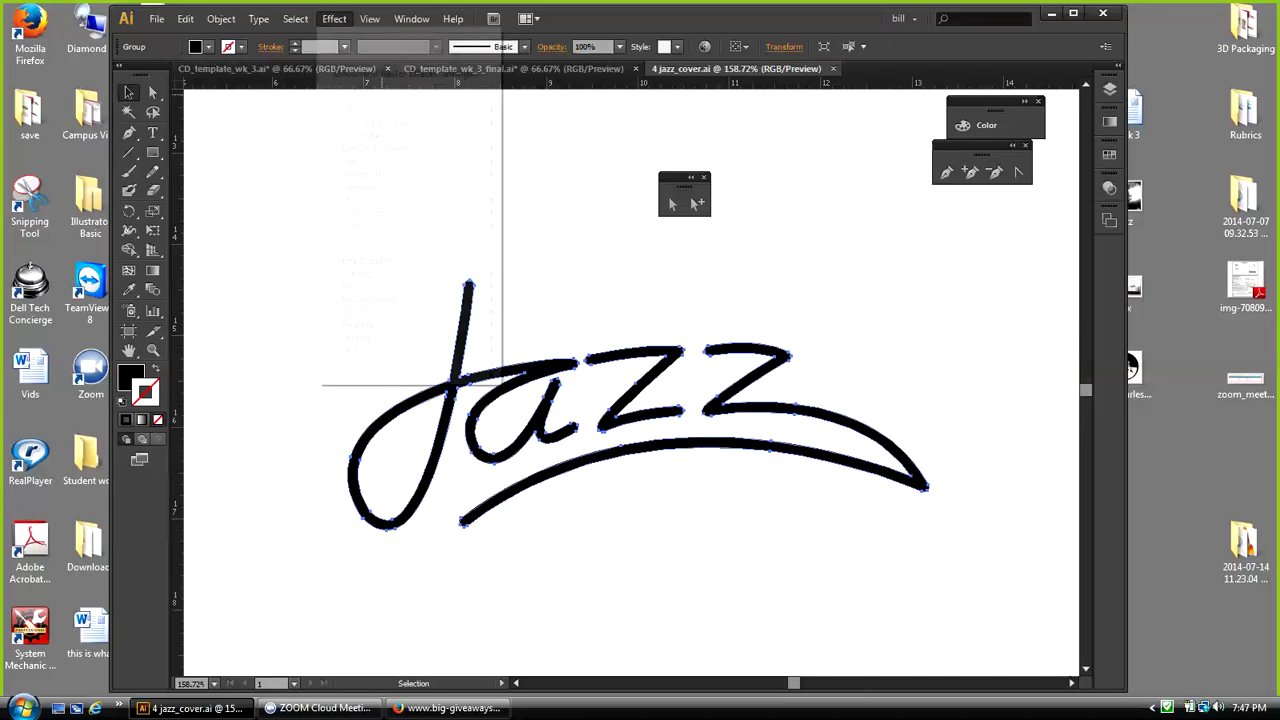
pyautogui.moveTo(400, 110)
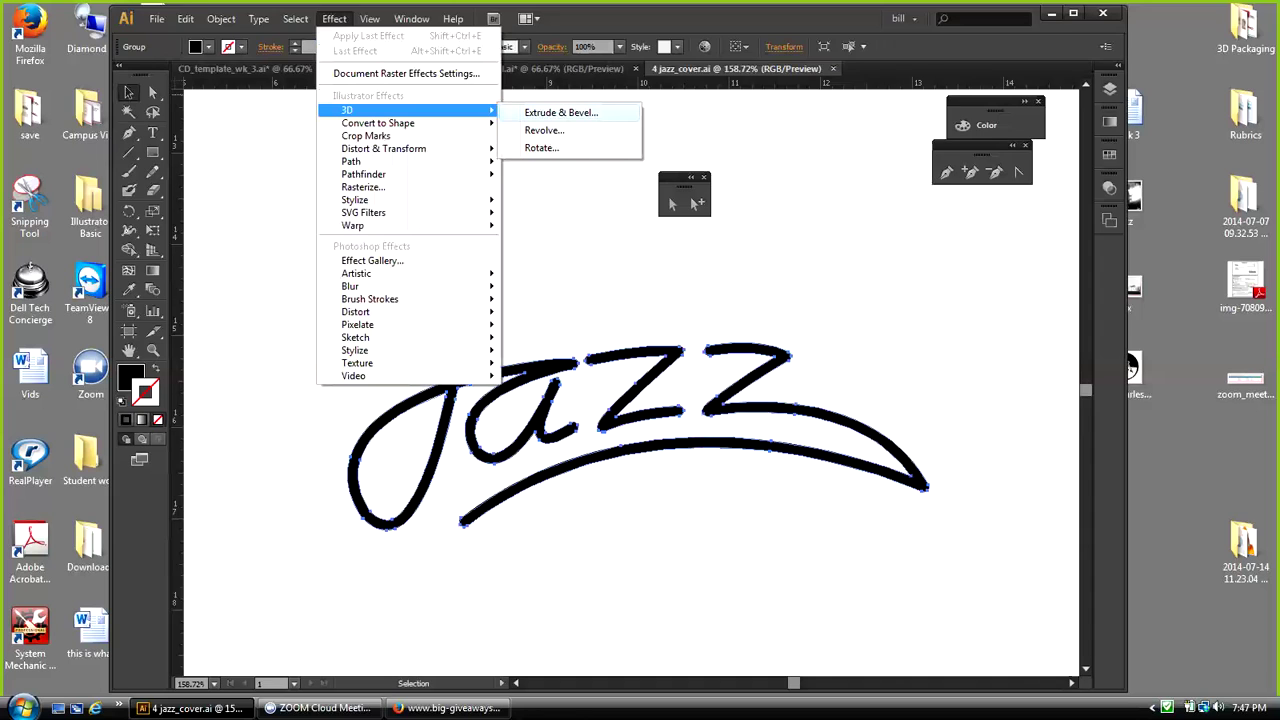
pyautogui.click(561, 113)
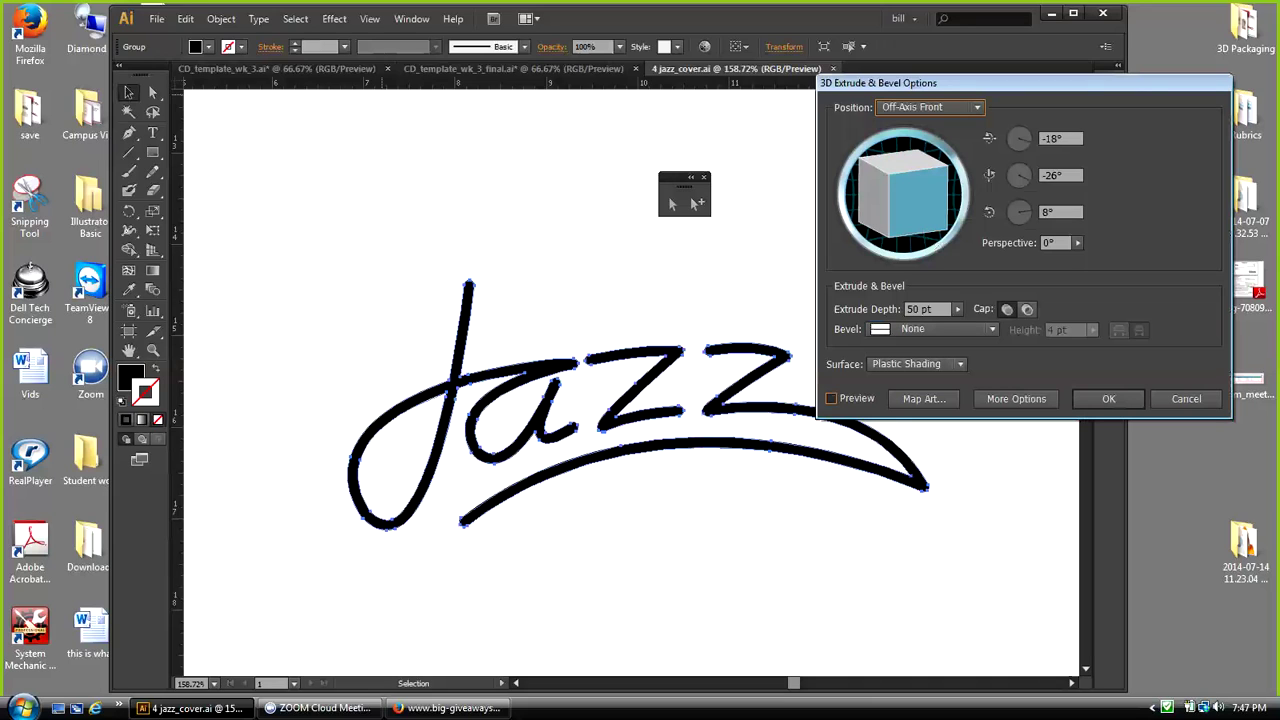
pyautogui.click(831, 398)
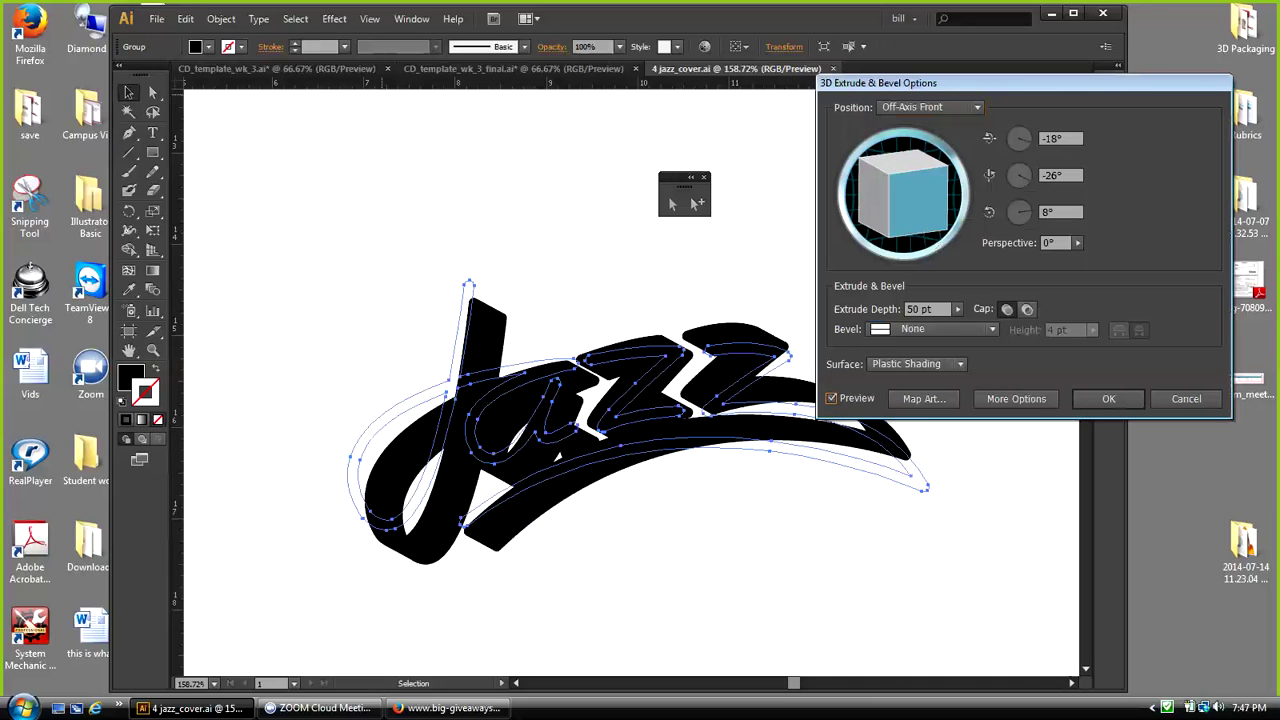
pyautogui.click(1186, 398)
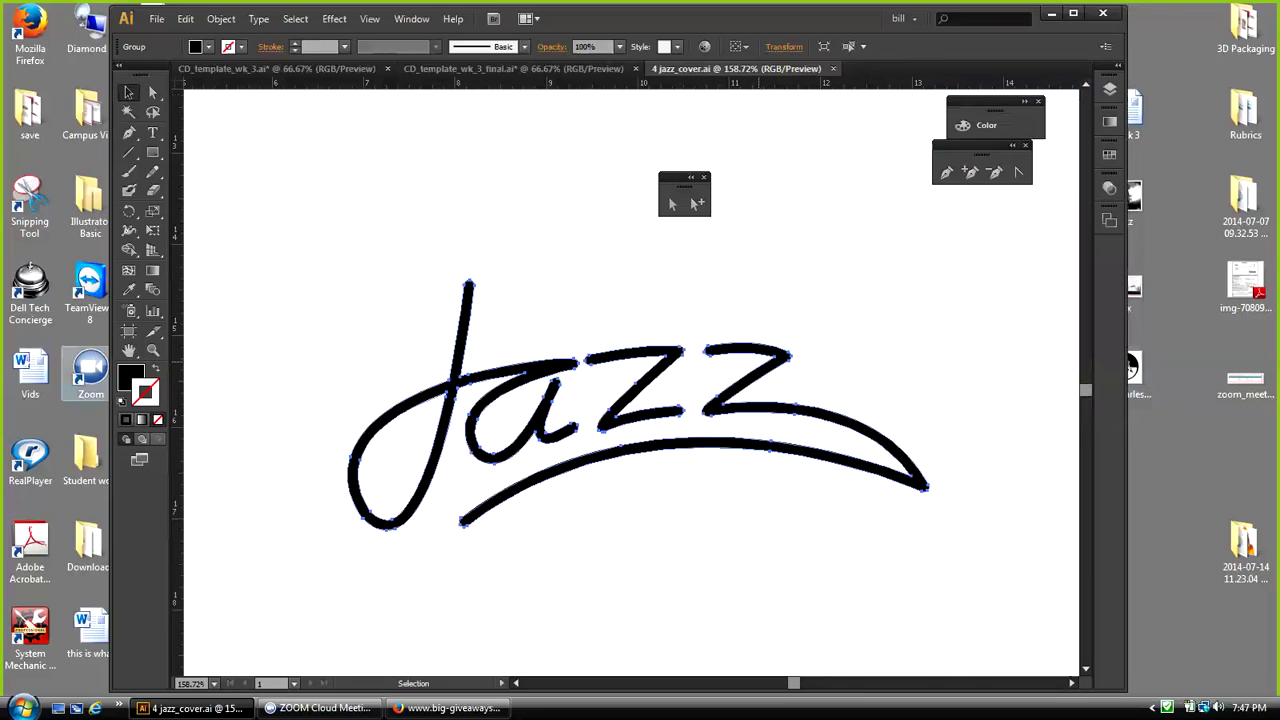
# Step: Give the Jazz lettering a white fill with no stroke and shift it slightly to the right
pyautogui.press('d')
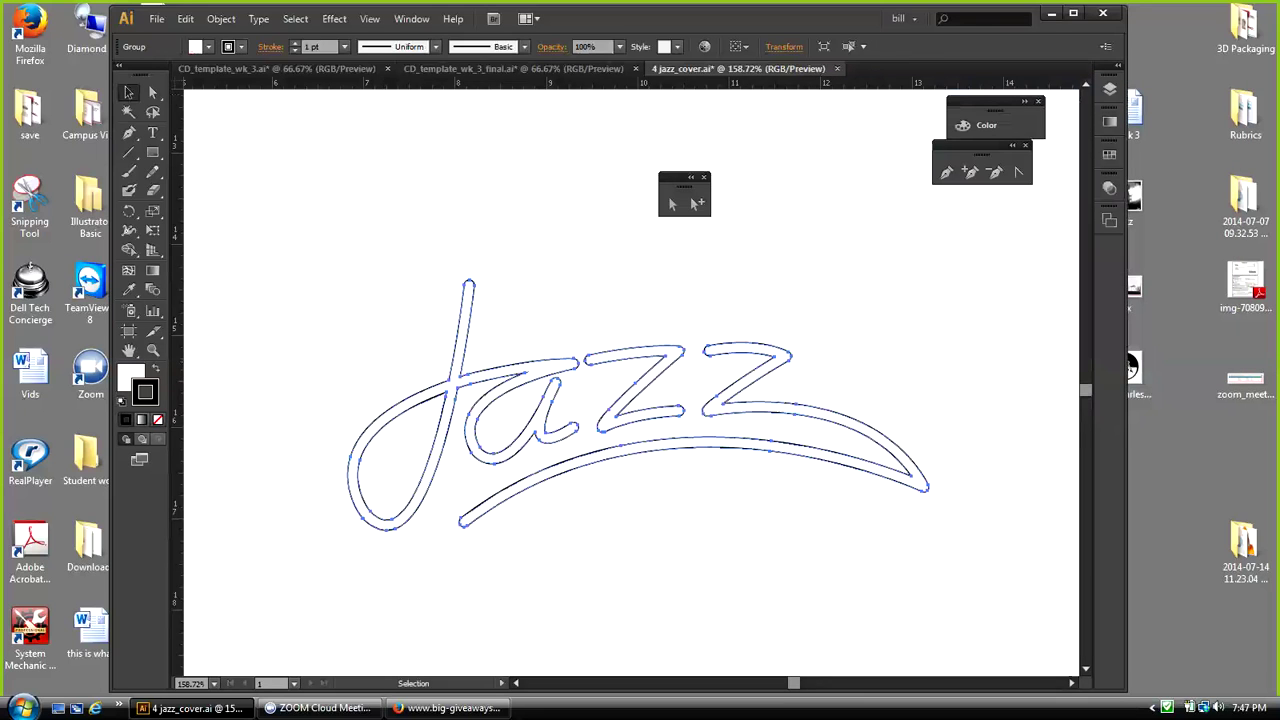
pyautogui.click(157, 420)
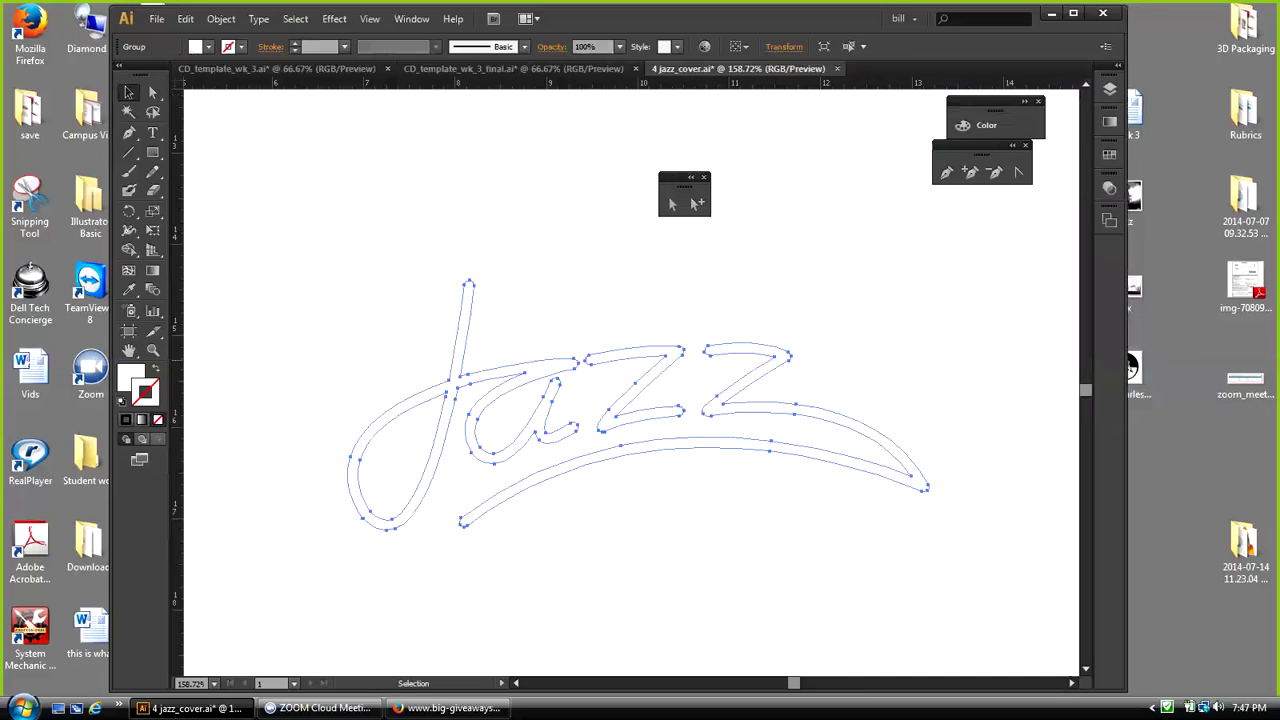
pyautogui.moveTo(661, 352); pyautogui.dragTo(683, 349)
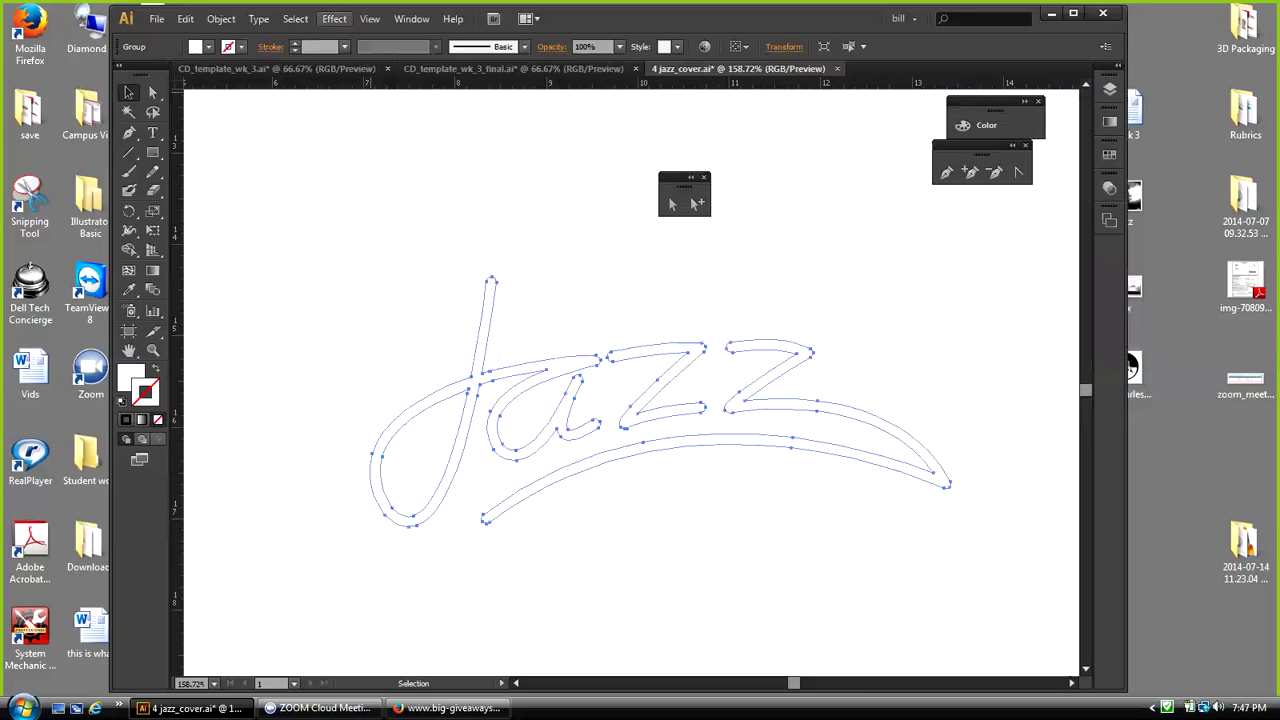
# Step: Apply 3D Extrude & Bevel to the white Jazz lettering with a custom rotation of -7°, -5°, -2° and 50 pt depth, and deselect it
pyautogui.click(334, 19)
pyautogui.moveTo(420, 110)
pyautogui.click(561, 112)
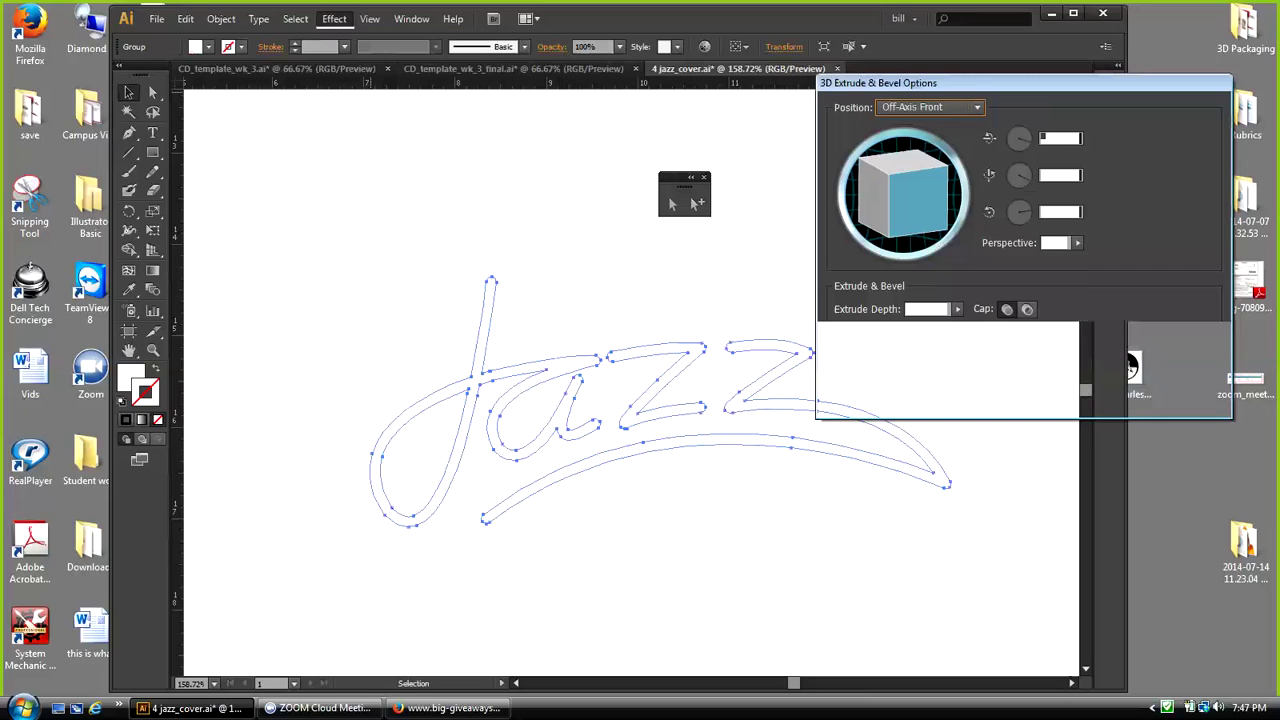
pyautogui.moveTo(1000, 83); pyautogui.dragTo(1054, 70)
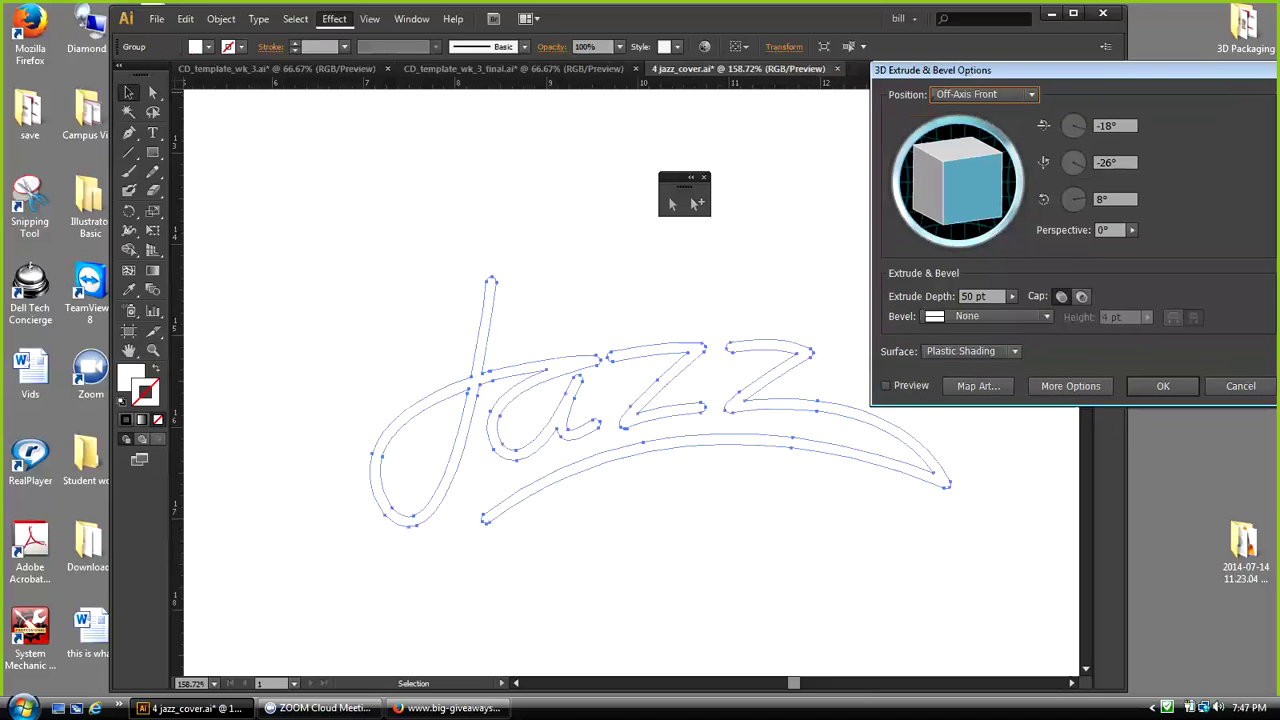
pyautogui.moveTo(1060, 70); pyautogui.dragTo(1131, 50)
pyautogui.moveTo(1044, 168)
pyautogui.mouseDown()
pyautogui.moveTo(1017, 173)
pyautogui.moveTo(1025, 164)
pyautogui.mouseUp()
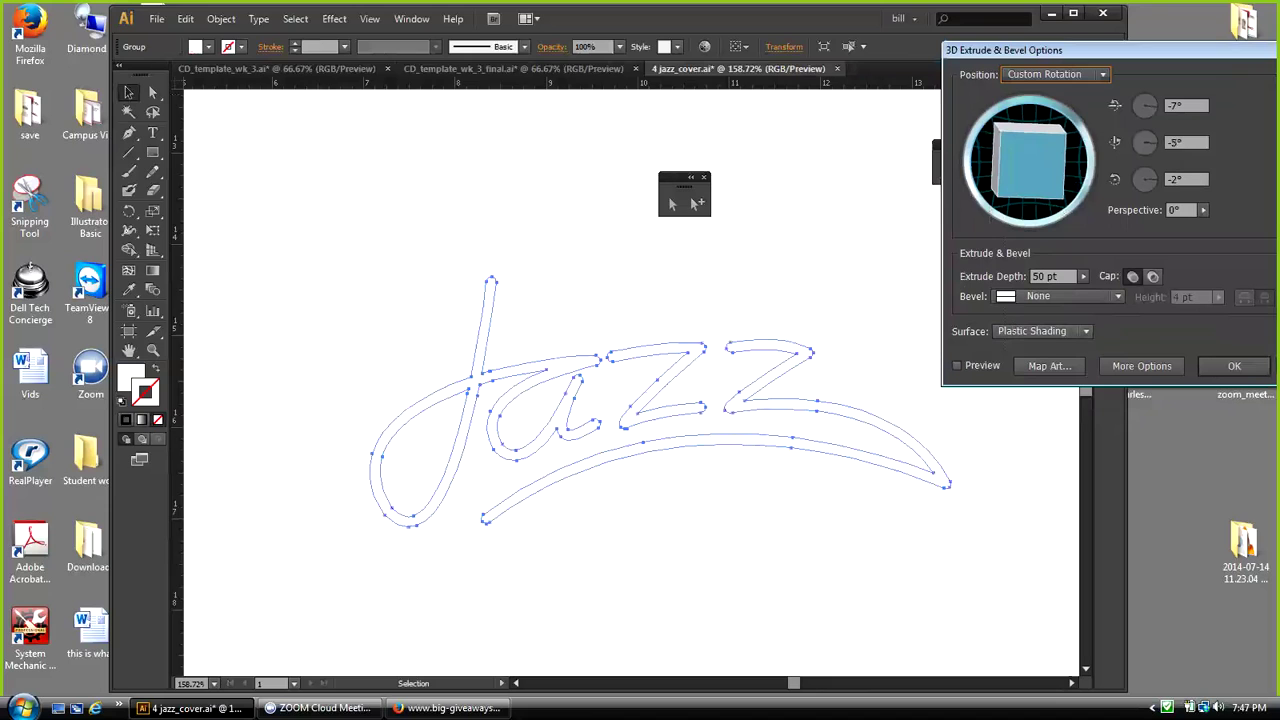
pyautogui.click(956, 365)
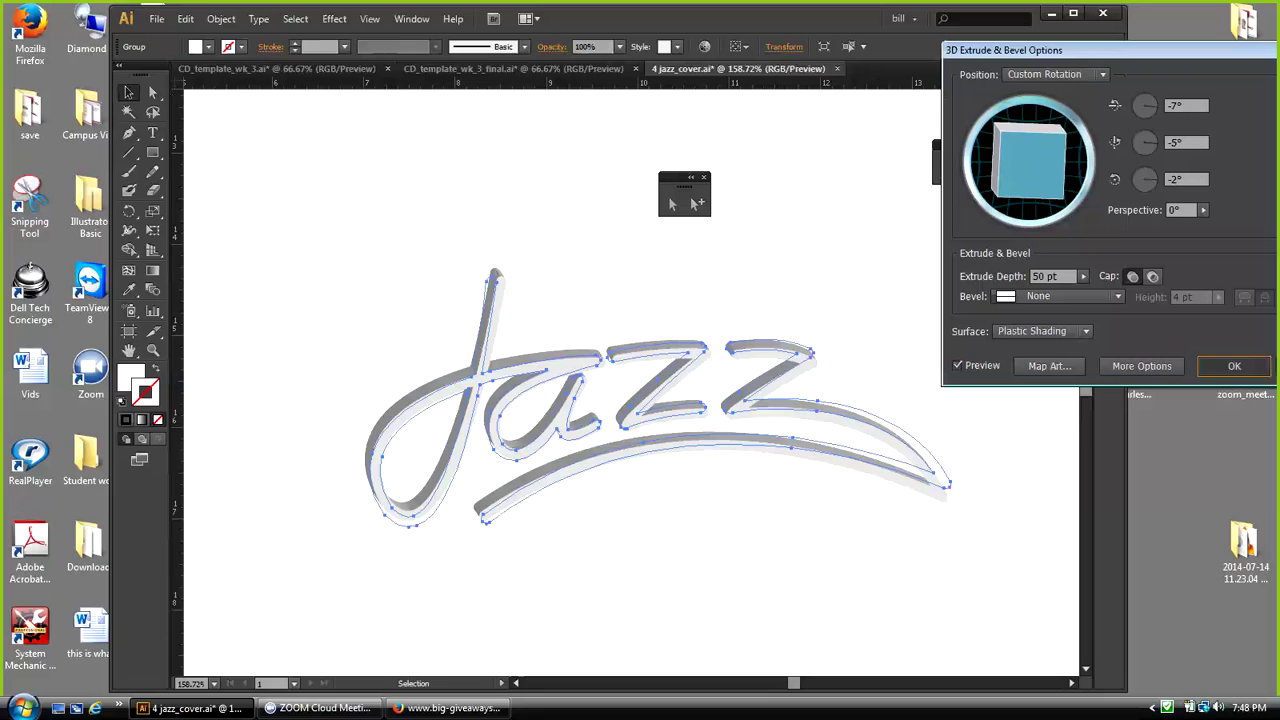
pyautogui.click(1234, 365)
pyautogui.click(128, 92)
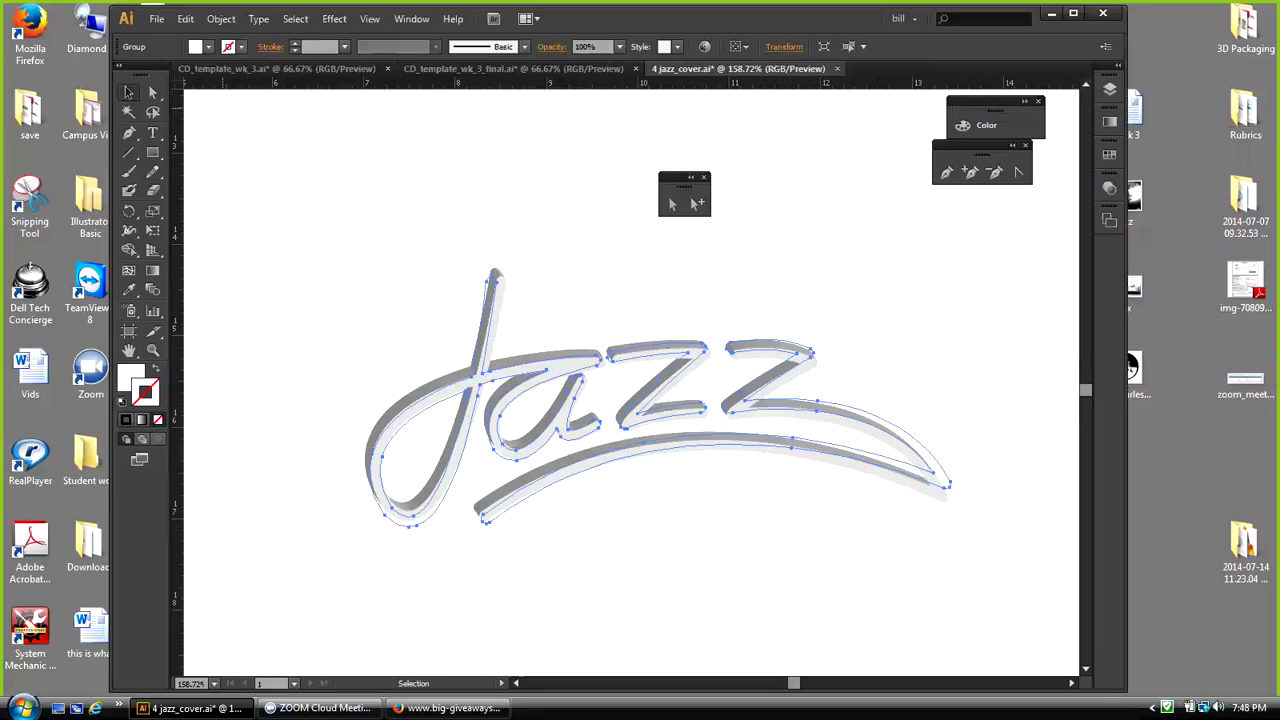
pyautogui.click(300, 190)
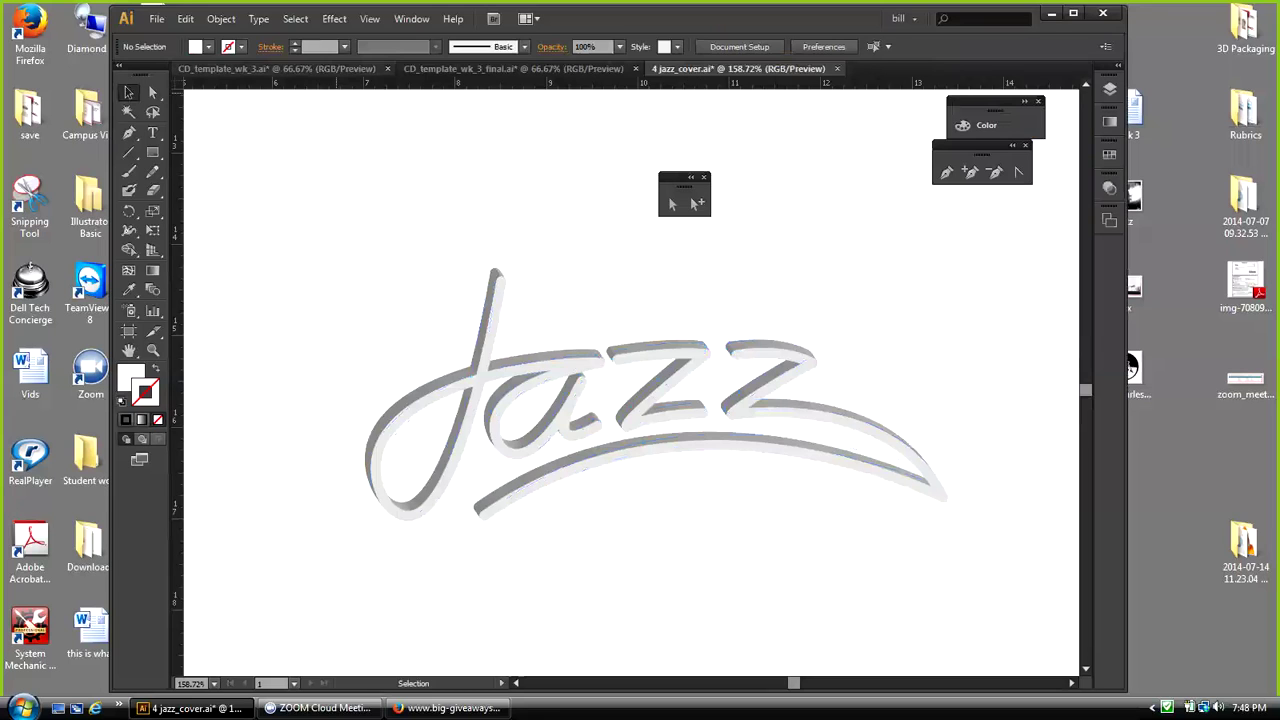
# Step: Check the CD_template_wk_3_final document, and display the graphic styles beside the selected Jazz lettering in 4 jazz_cover
pyautogui.click(513, 68)
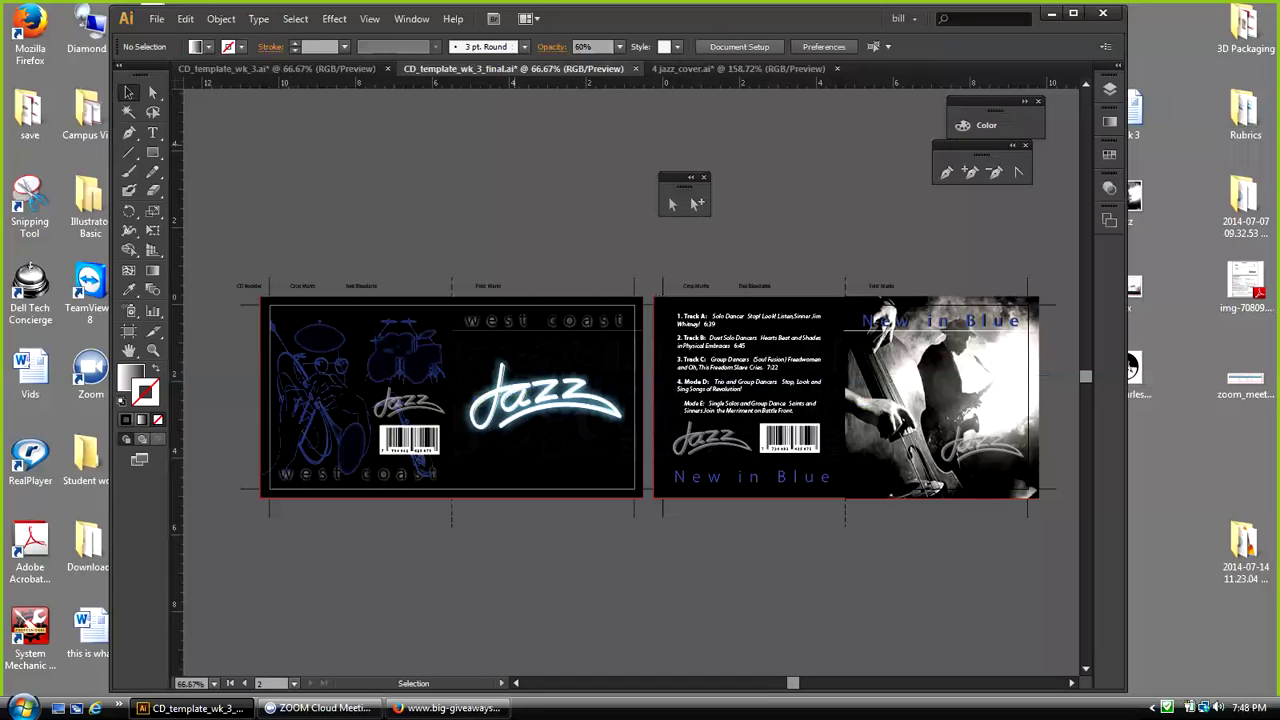
pyautogui.click(760, 68)
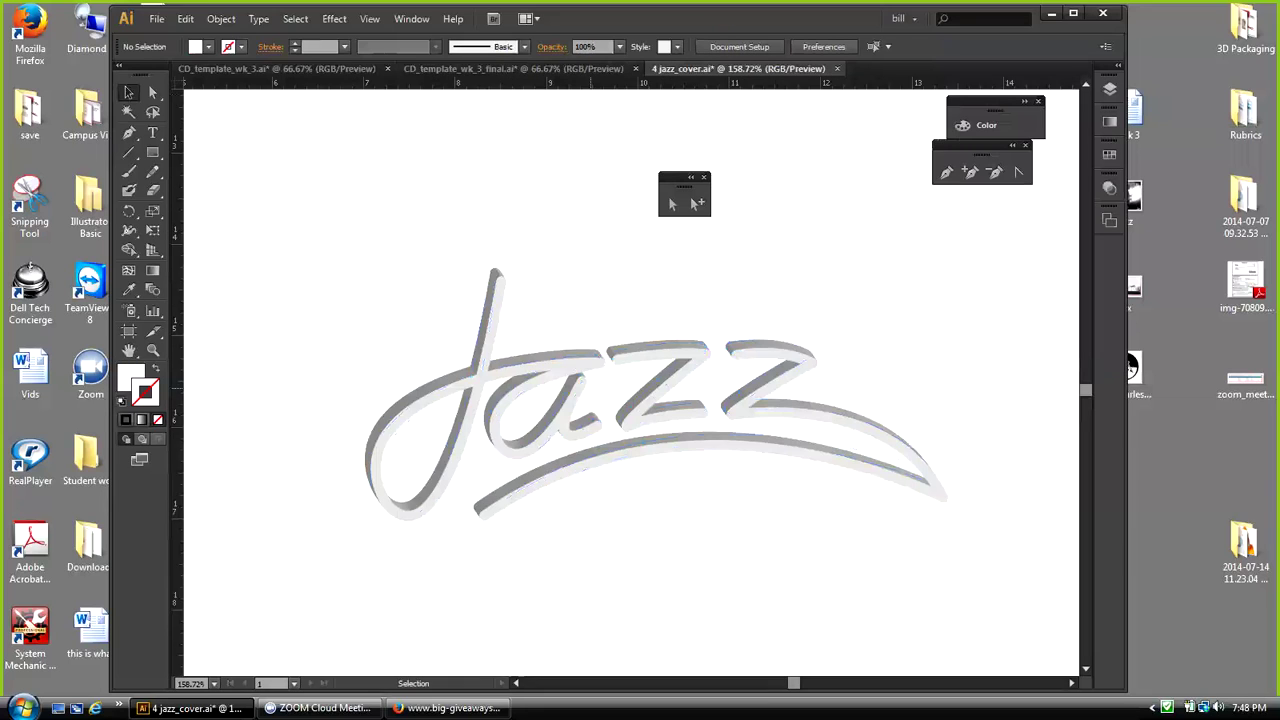
pyautogui.click(680, 439)
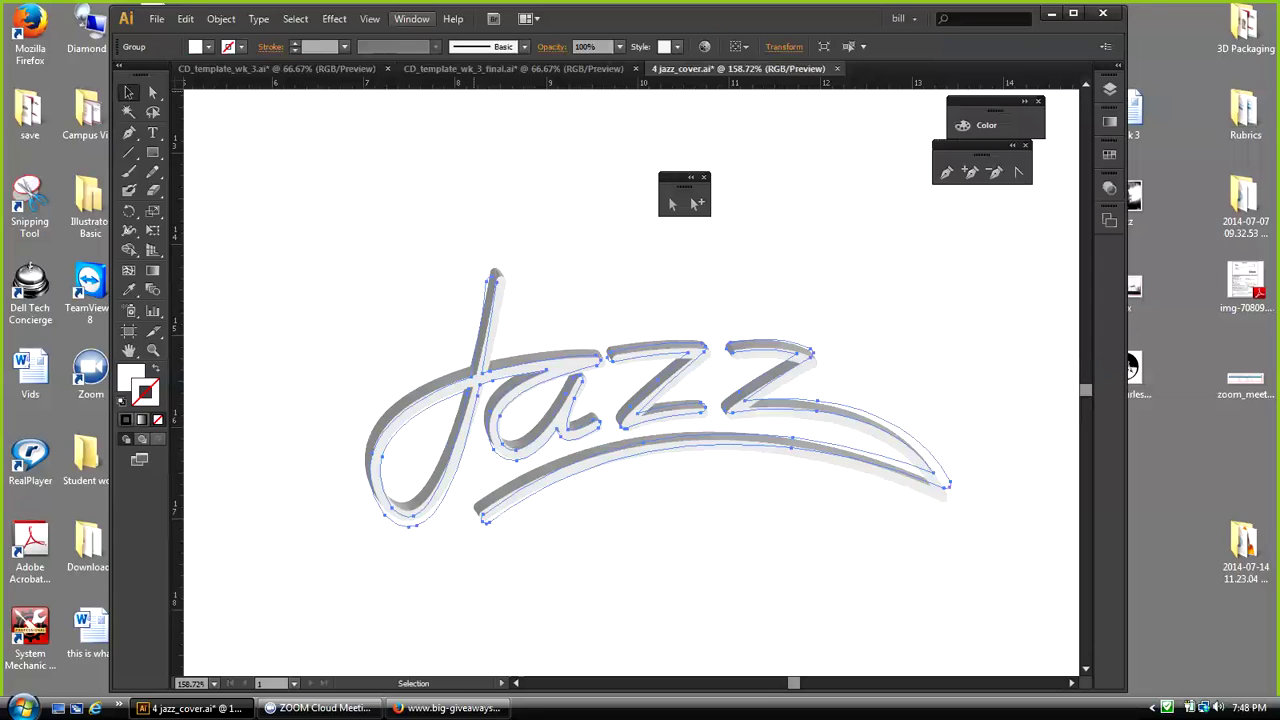
pyautogui.click(411, 18)
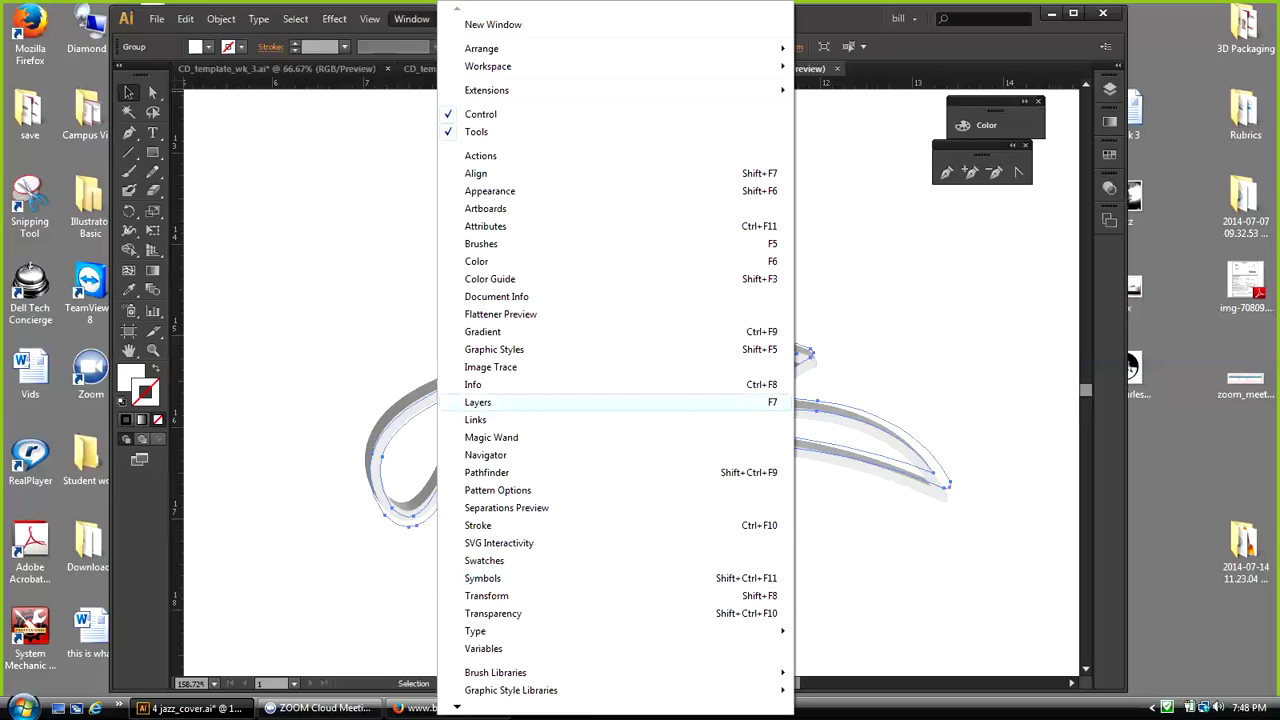
pyautogui.click(494, 349)
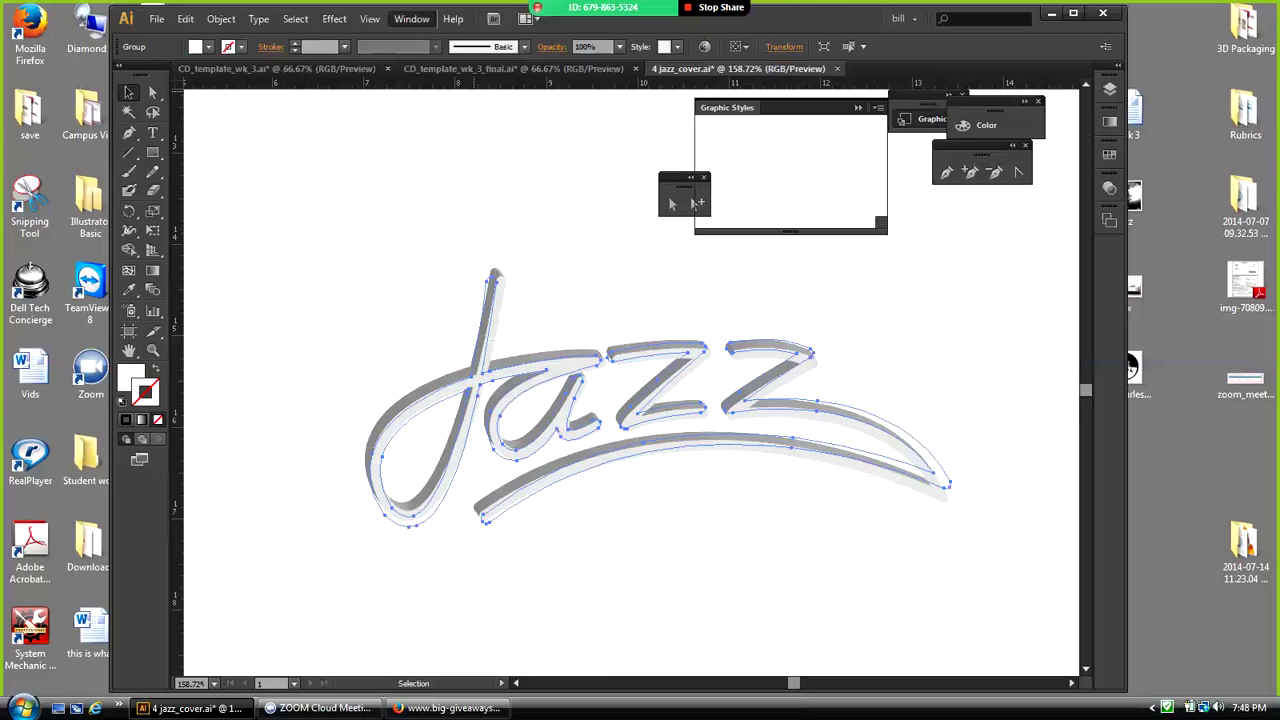
pyautogui.moveTo(728, 107); pyautogui.dragTo(991, 220)
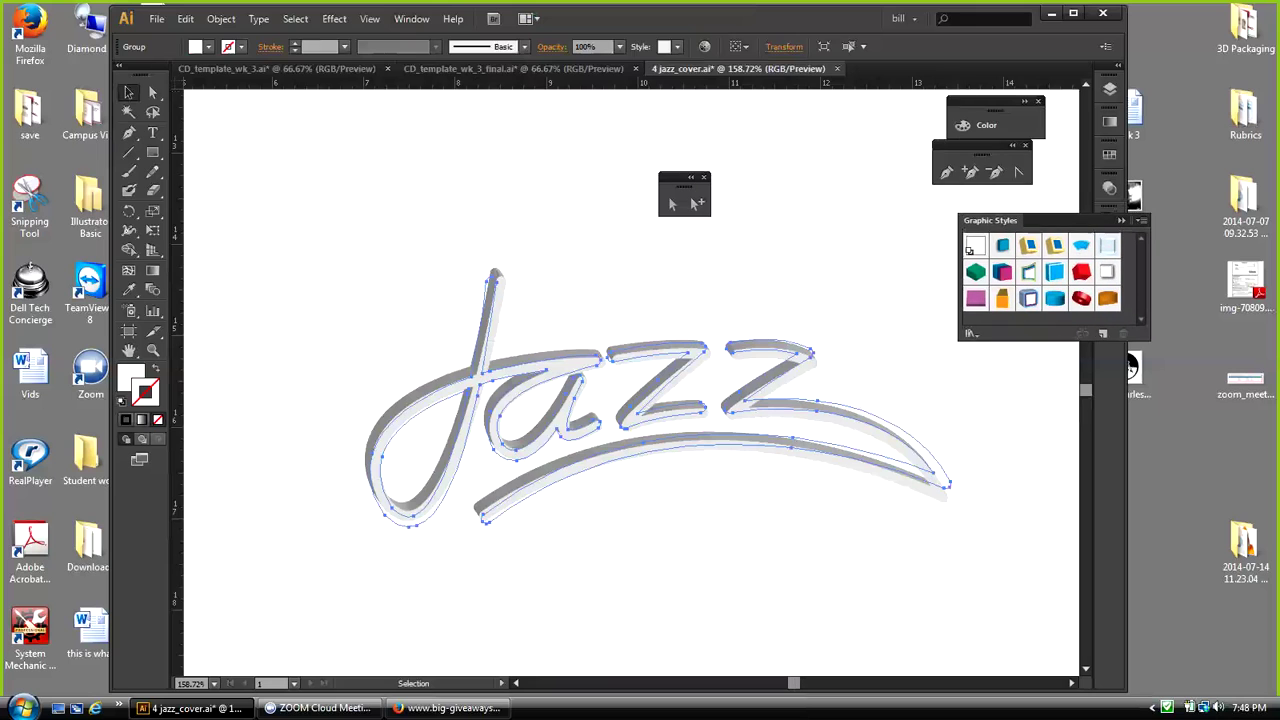
# Step: Isolate the glowing Jazz lettering's clip group in CD_template_wk_3_final and examine the fill and strokes in its appearance
pyautogui.click(520, 69)
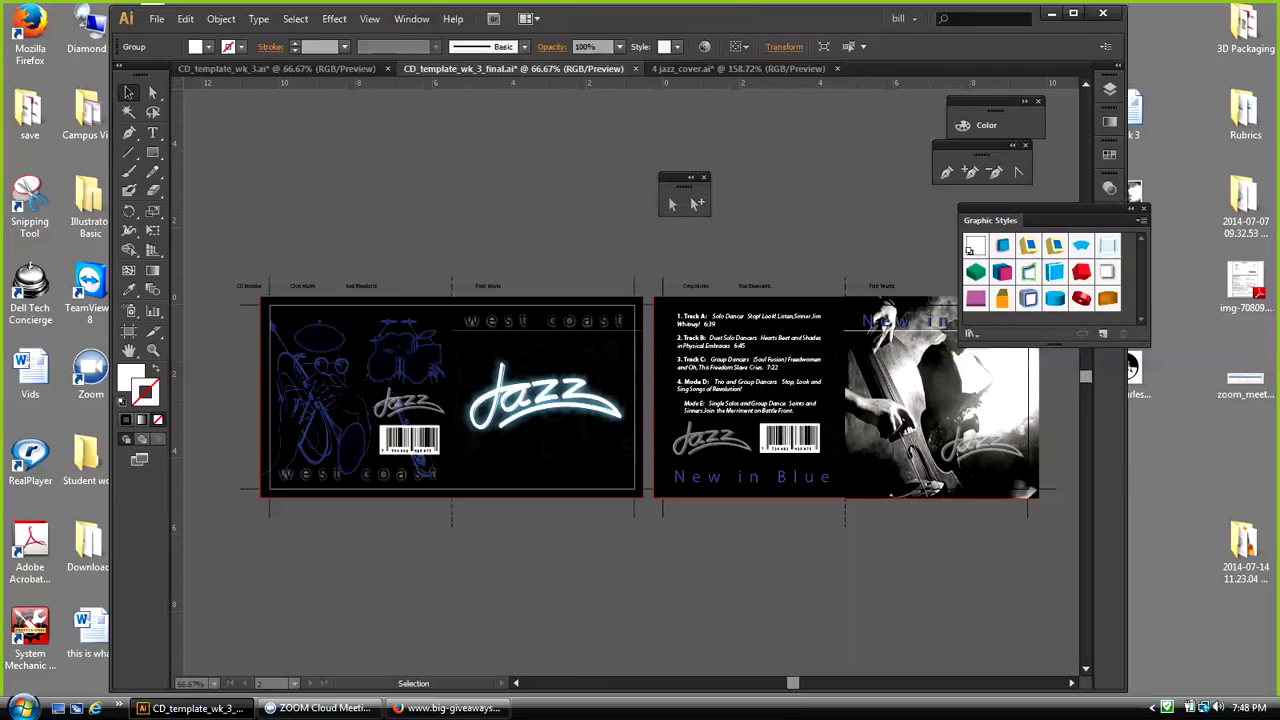
pyautogui.click(552, 397)
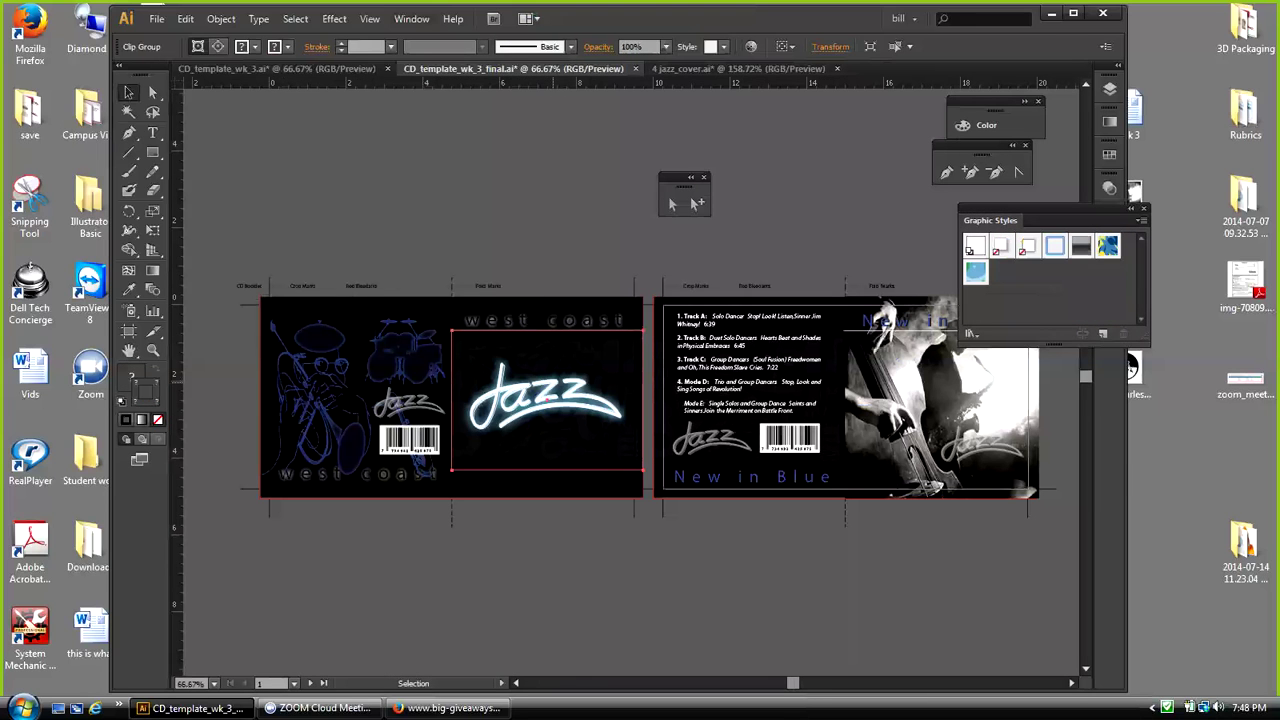
pyautogui.doubleClick(548, 446)
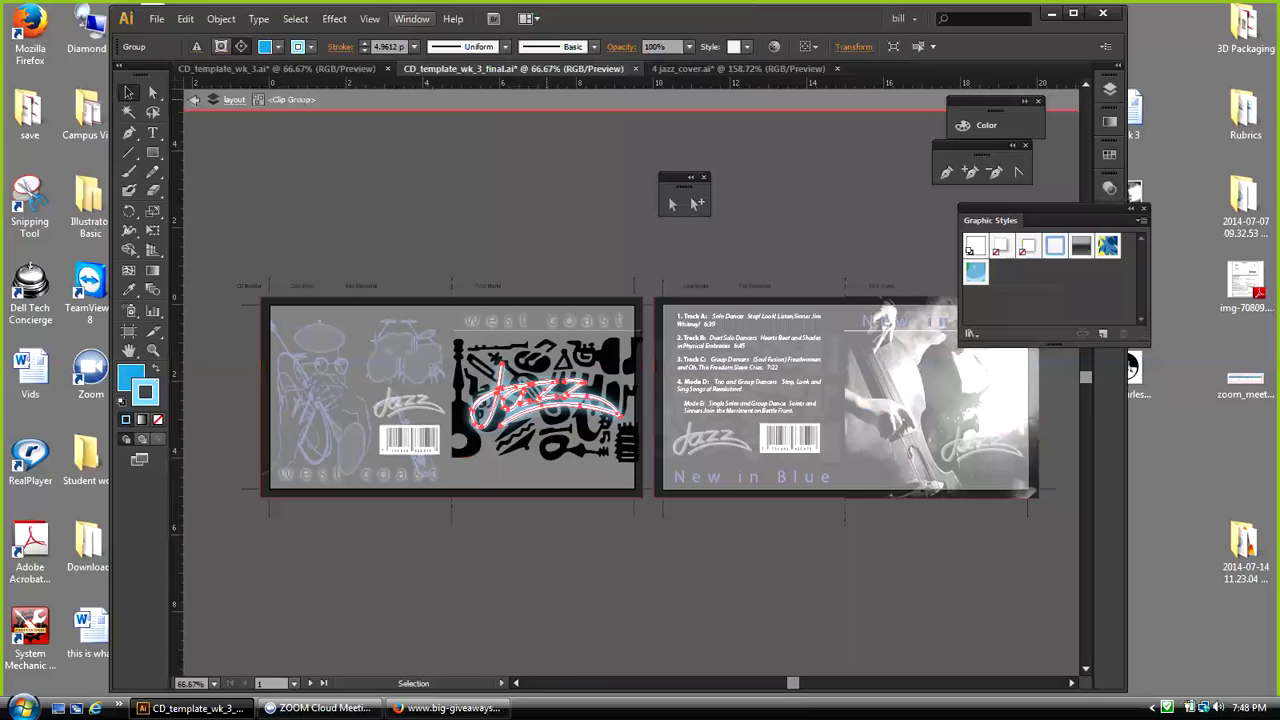
pyautogui.click(411, 18)
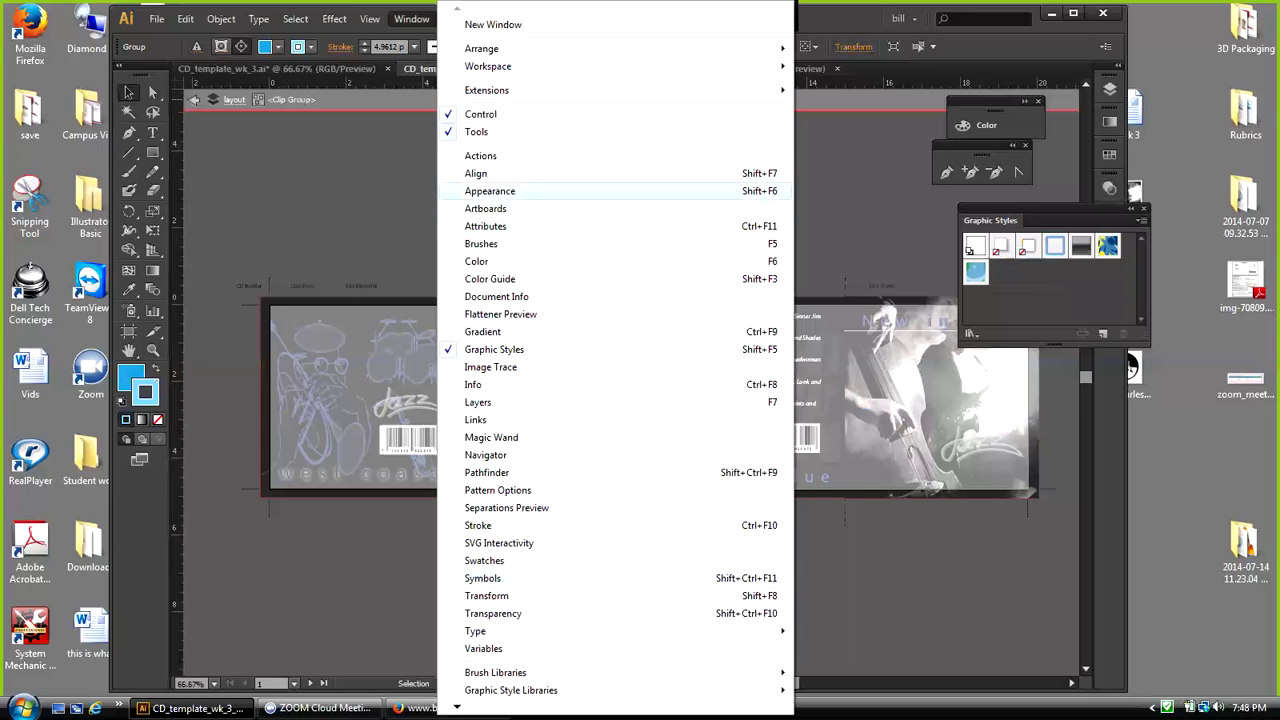
pyautogui.click(490, 188)
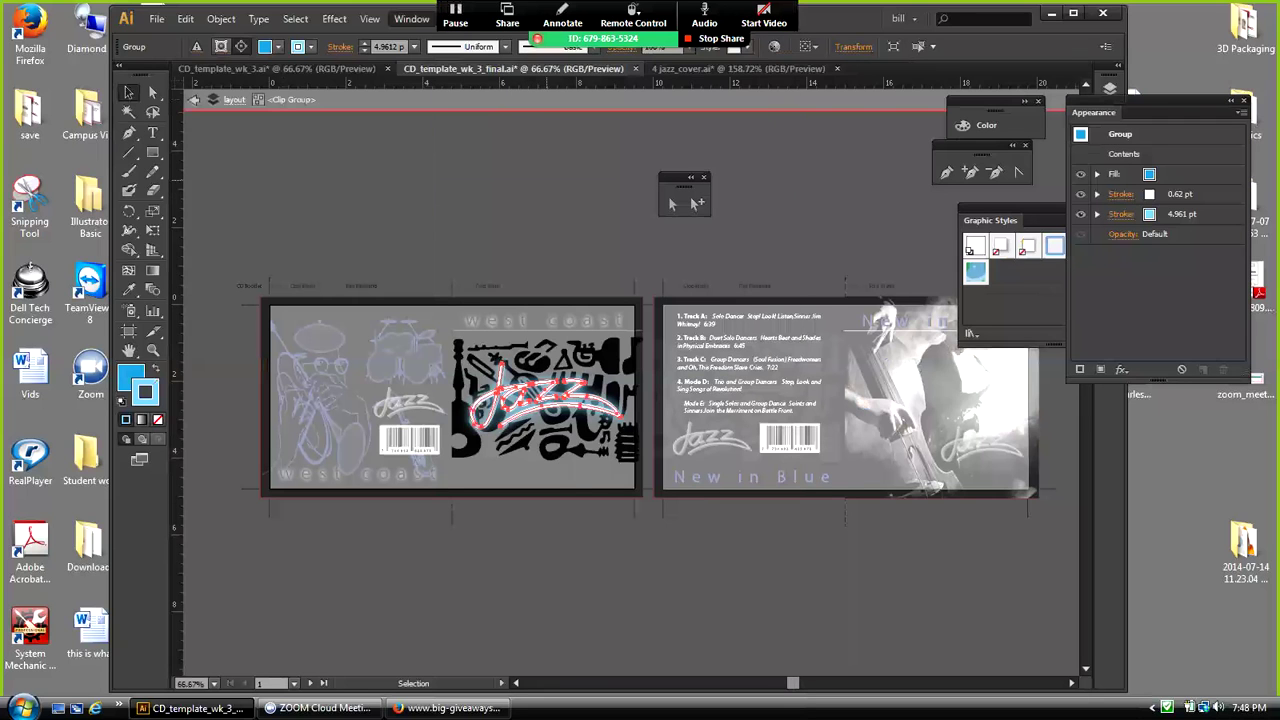
pyautogui.moveTo(1093, 112); pyautogui.dragTo(1081, 196)
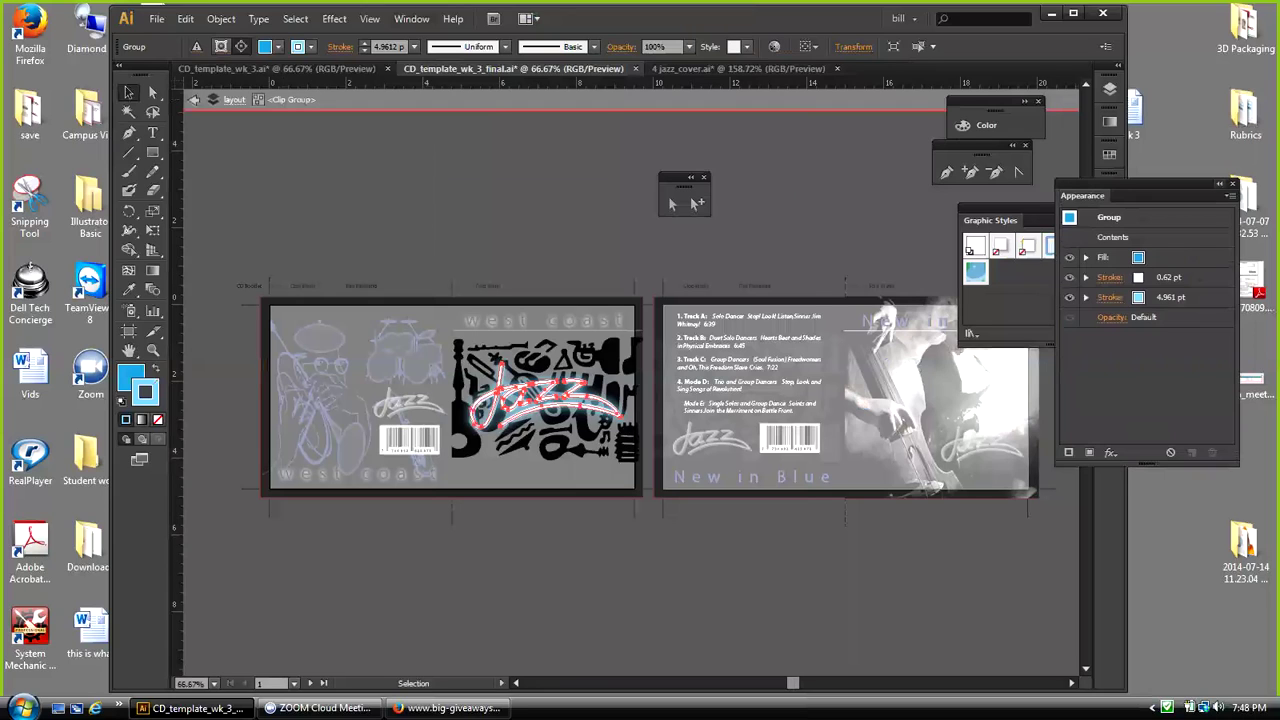
pyautogui.click(1219, 184)
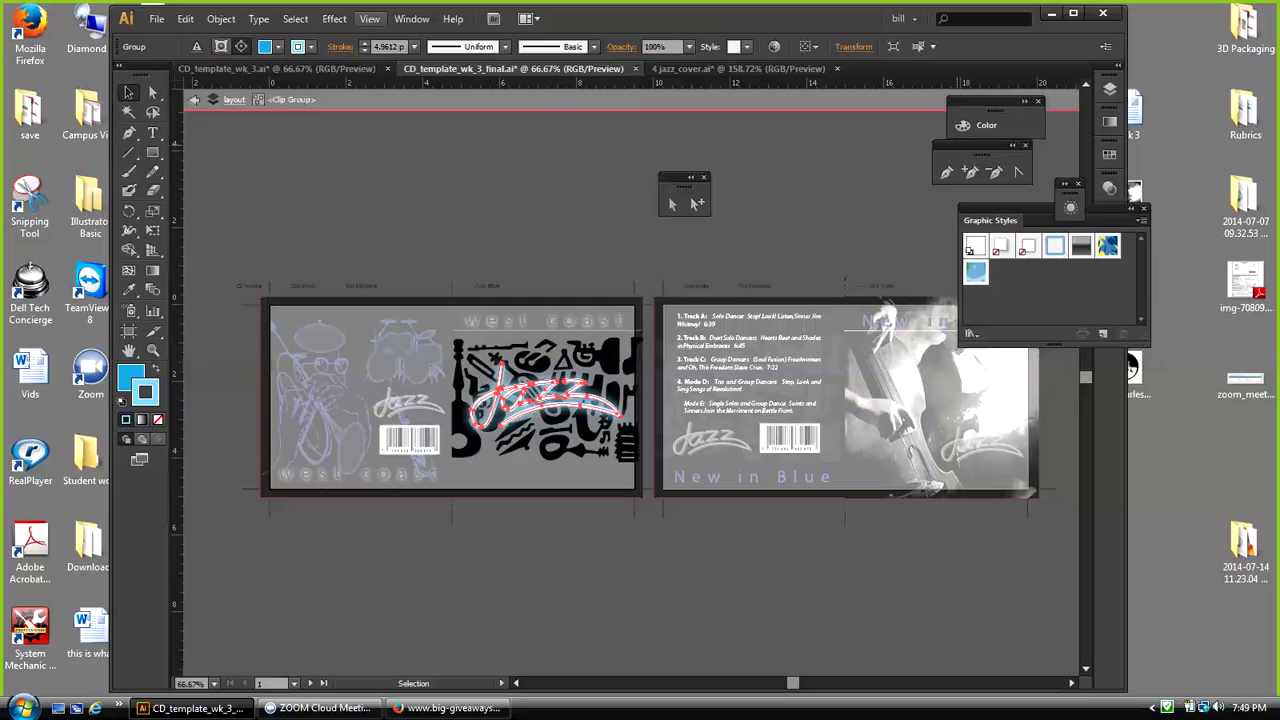
# Step: Apply the light-blue neon glow graphic style to the extruded Jazz lettering in 4 jazz_cover, and deselect it
pyautogui.click(700, 68)
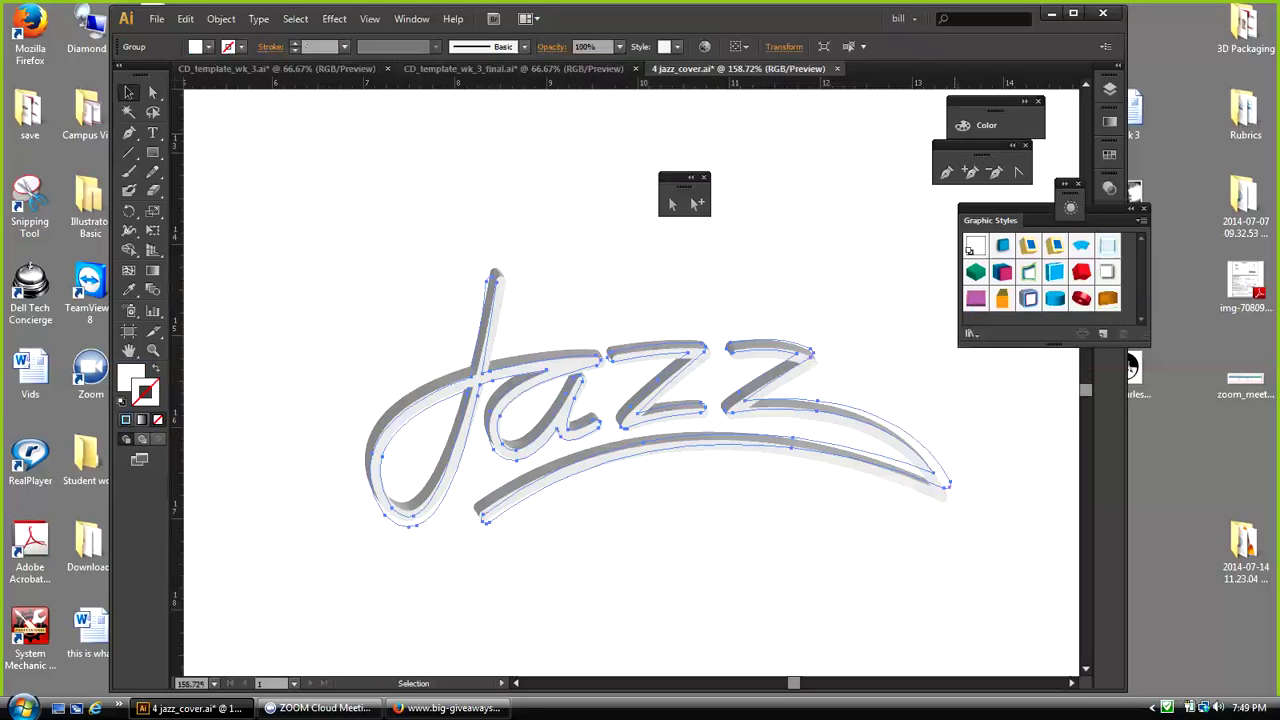
pyautogui.click(1108, 246)
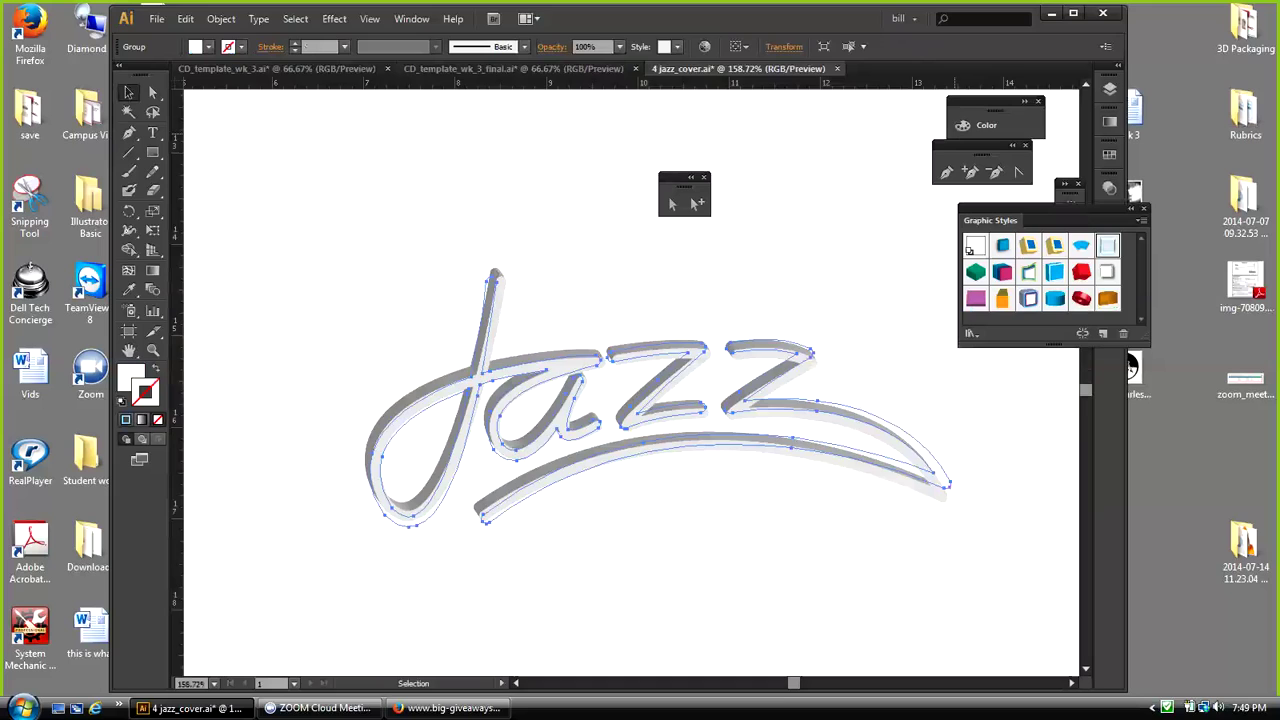
pyautogui.hotkey('ctrl', 'shift', 'a')
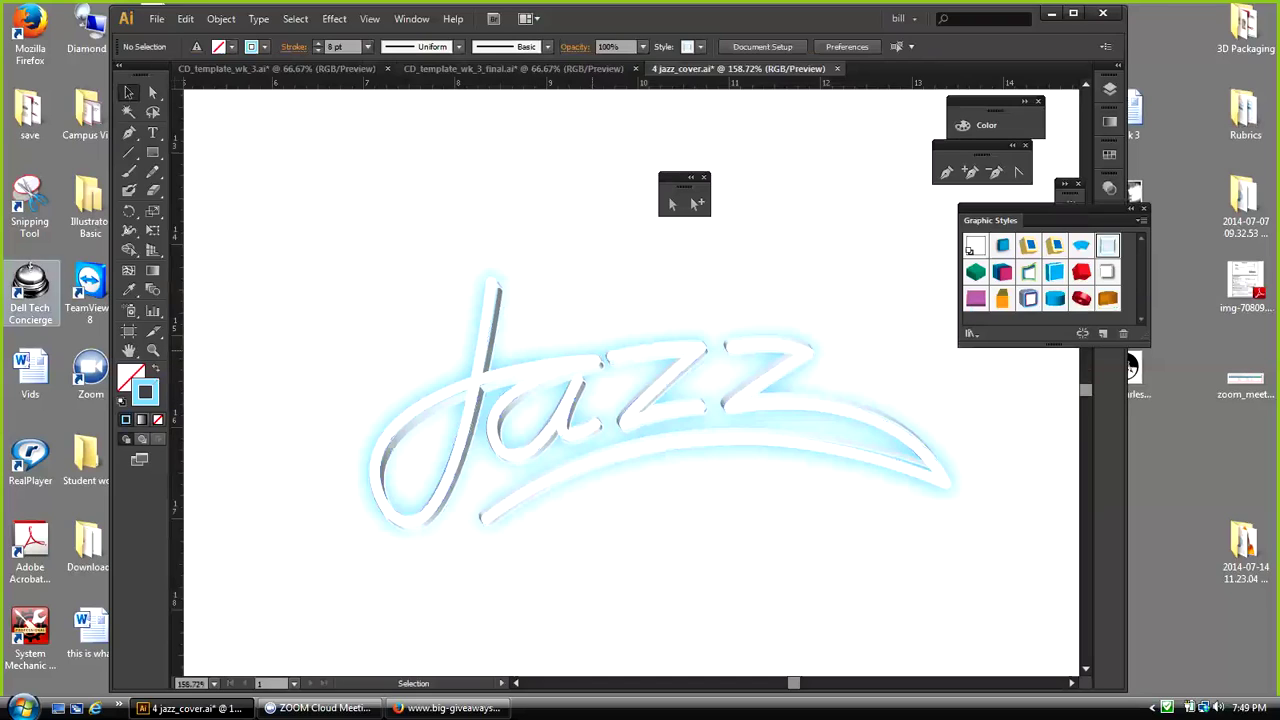
# Step: Draw a rectangle covering the whole Jazz lettering and give it a black fill with a white stroke
pyautogui.click(152, 152)
pyautogui.moveTo(272, 222)
pyautogui.mouseDown()
pyautogui.moveTo(728, 412)
pyautogui.moveTo(978, 532)
pyautogui.moveTo(1024, 582)
pyautogui.mouseUp()
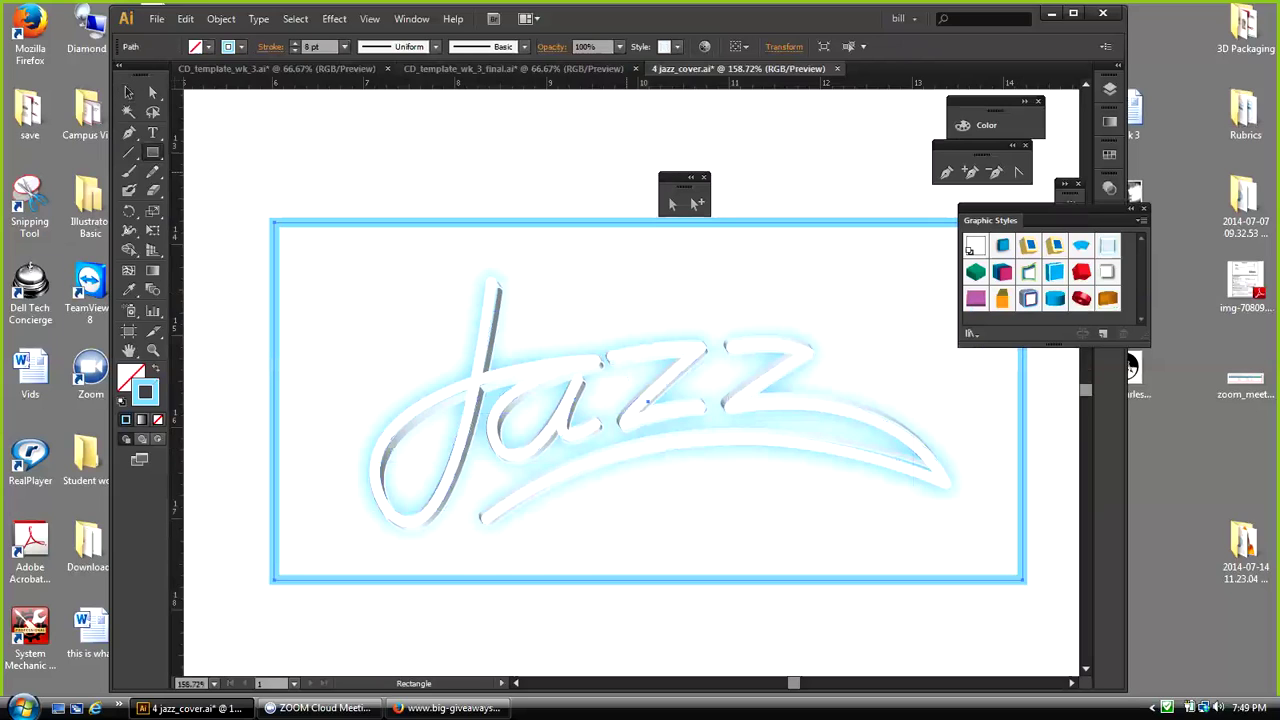
pyautogui.click(123, 401)
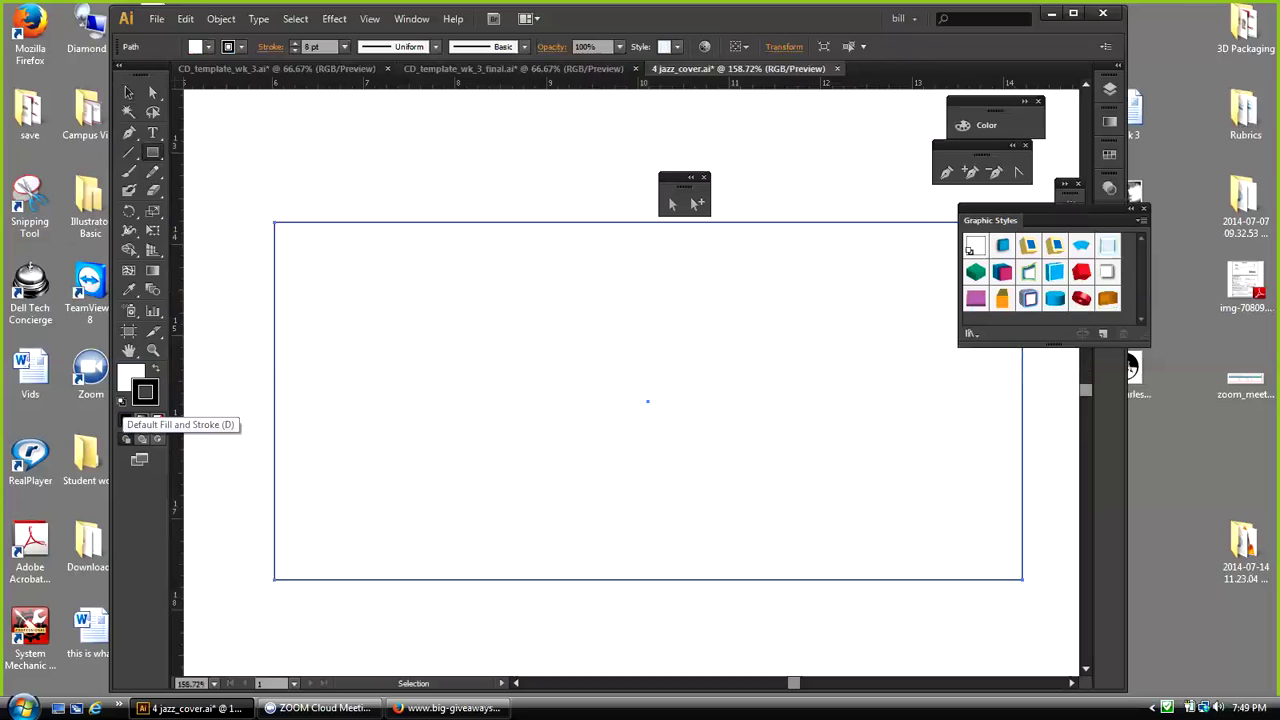
pyautogui.click(156, 368)
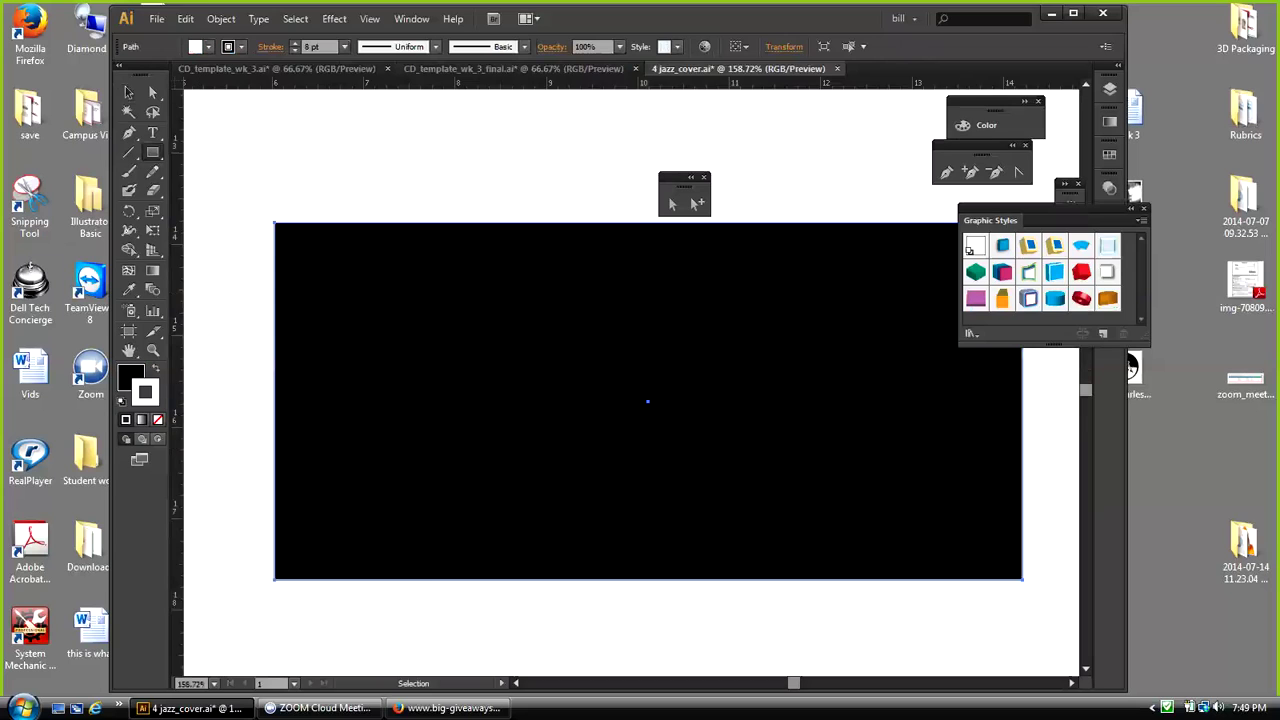
# Step: Remove the black rectangle's stroke and send the rectangle to the back, behind the Jazz lettering
pyautogui.click(157, 419)
pyautogui.click(130, 377)
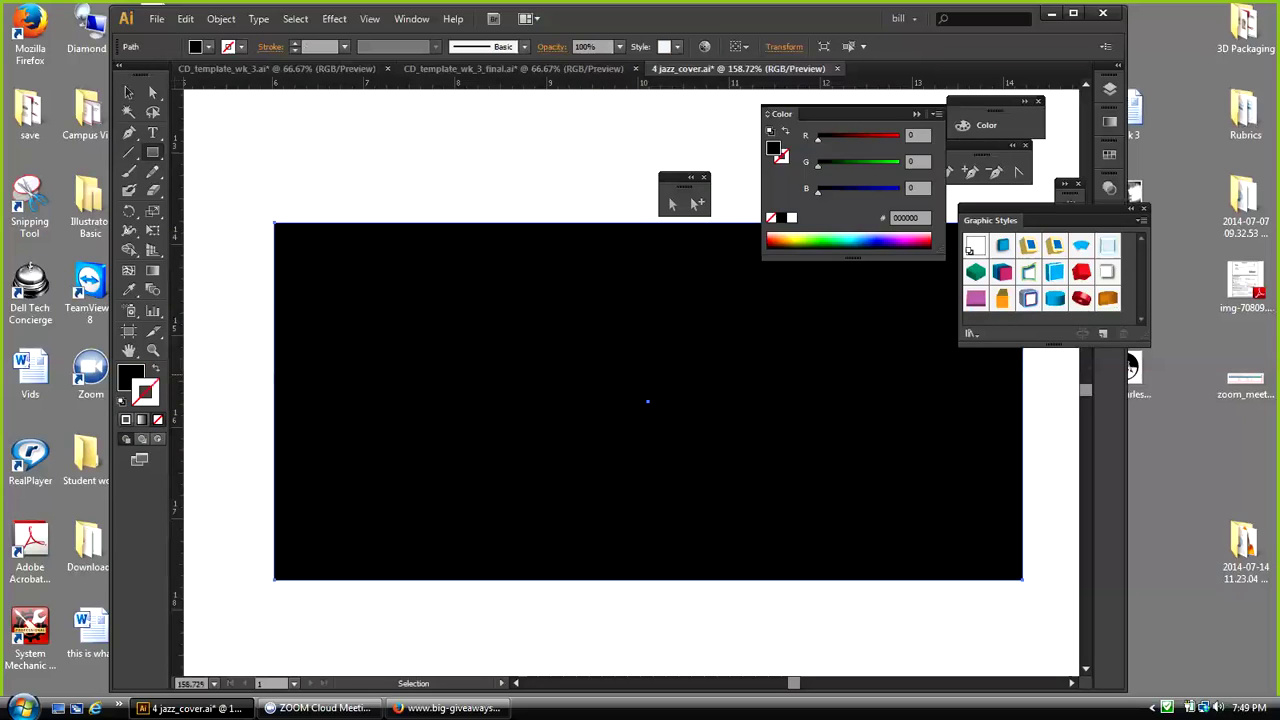
pyautogui.click(221, 19)
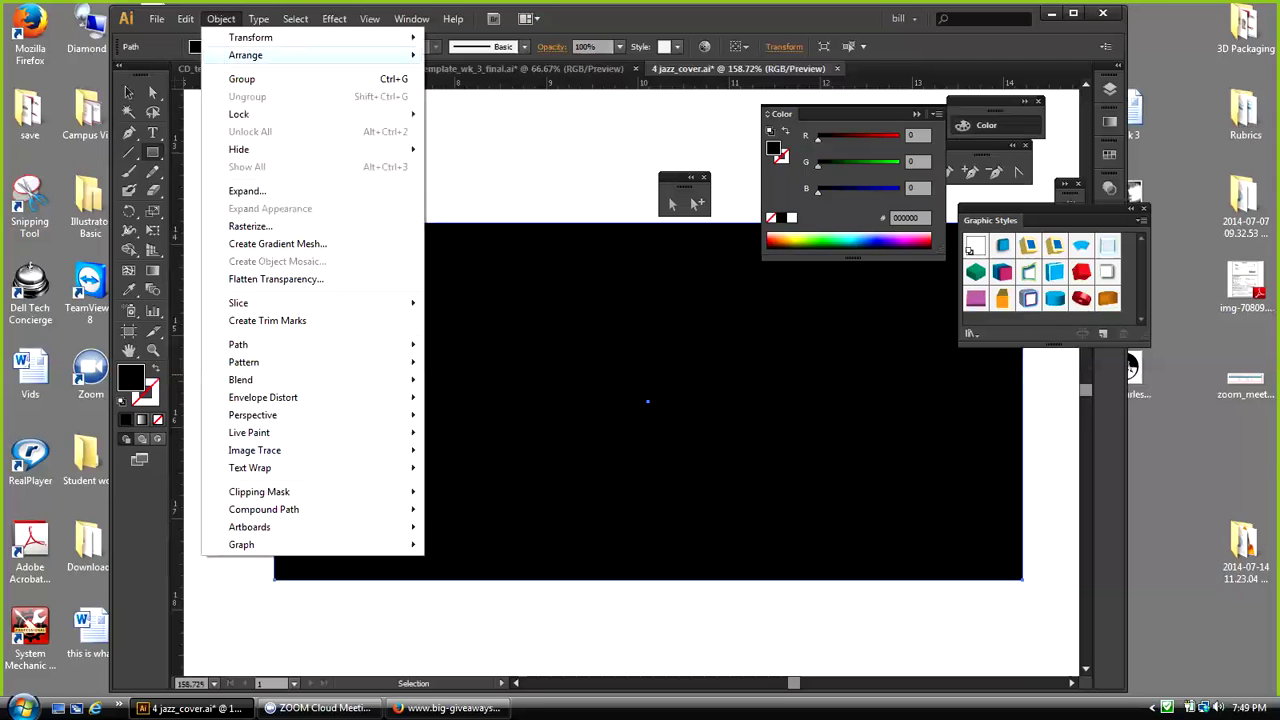
pyautogui.press('Right')
pyautogui.press('Down')
pyautogui.press('Down')
pyautogui.press('Down')
pyautogui.press('Return')
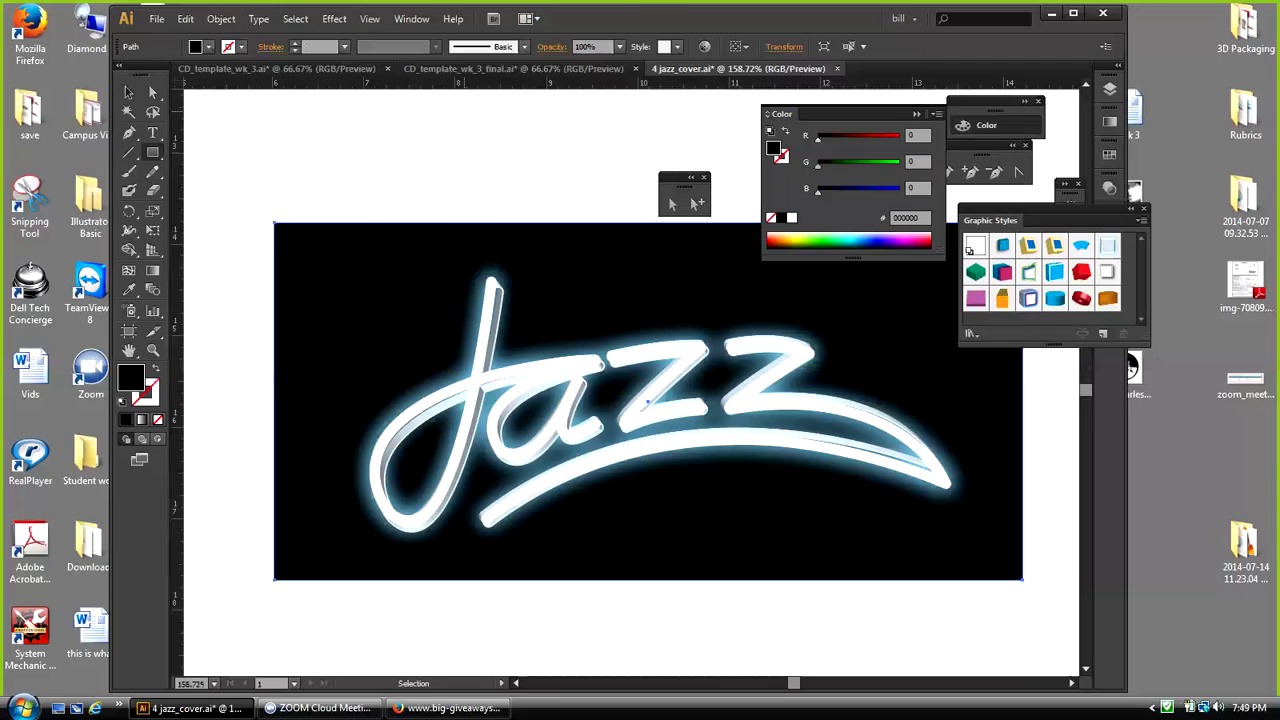
# Step: Close the floating Color, Pen and Direct Selection tool panels, and move the Graphic Styles panel above the artwork
pyautogui.click(916, 114)
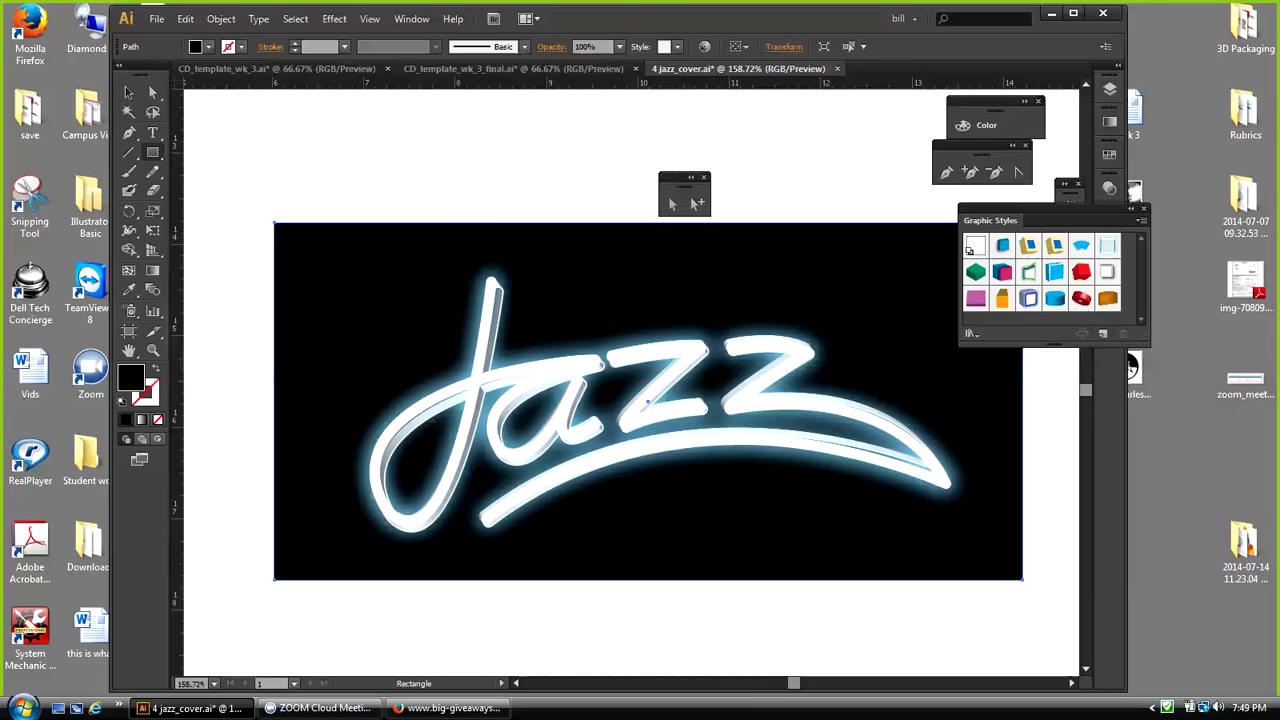
pyautogui.moveTo(990, 102); pyautogui.dragTo(1021, 102)
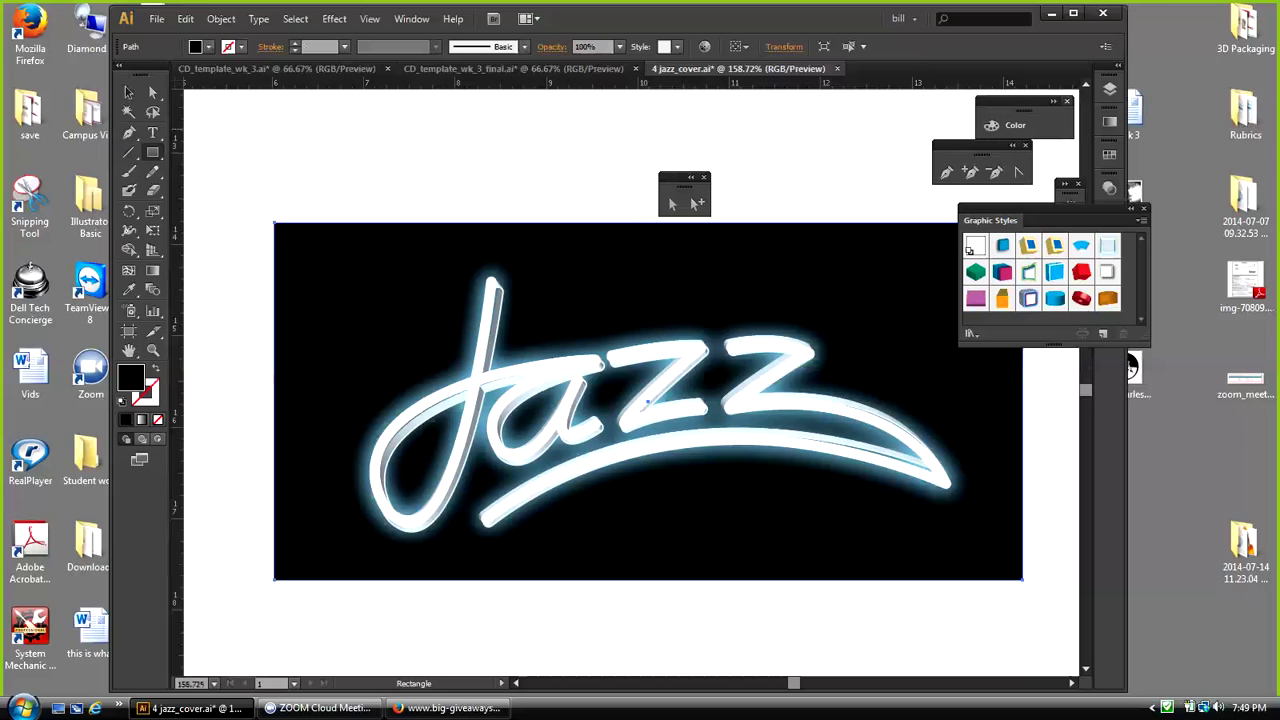
pyautogui.click(1069, 101)
pyautogui.click(1025, 146)
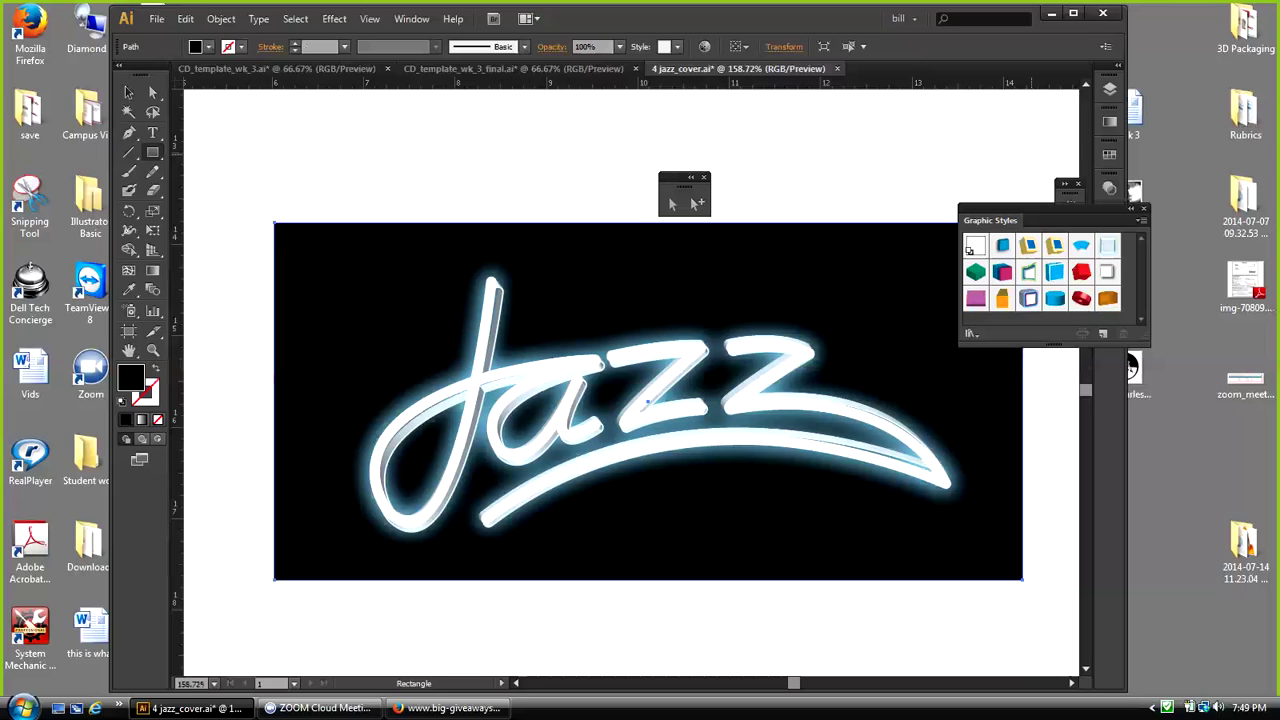
pyautogui.click(704, 177)
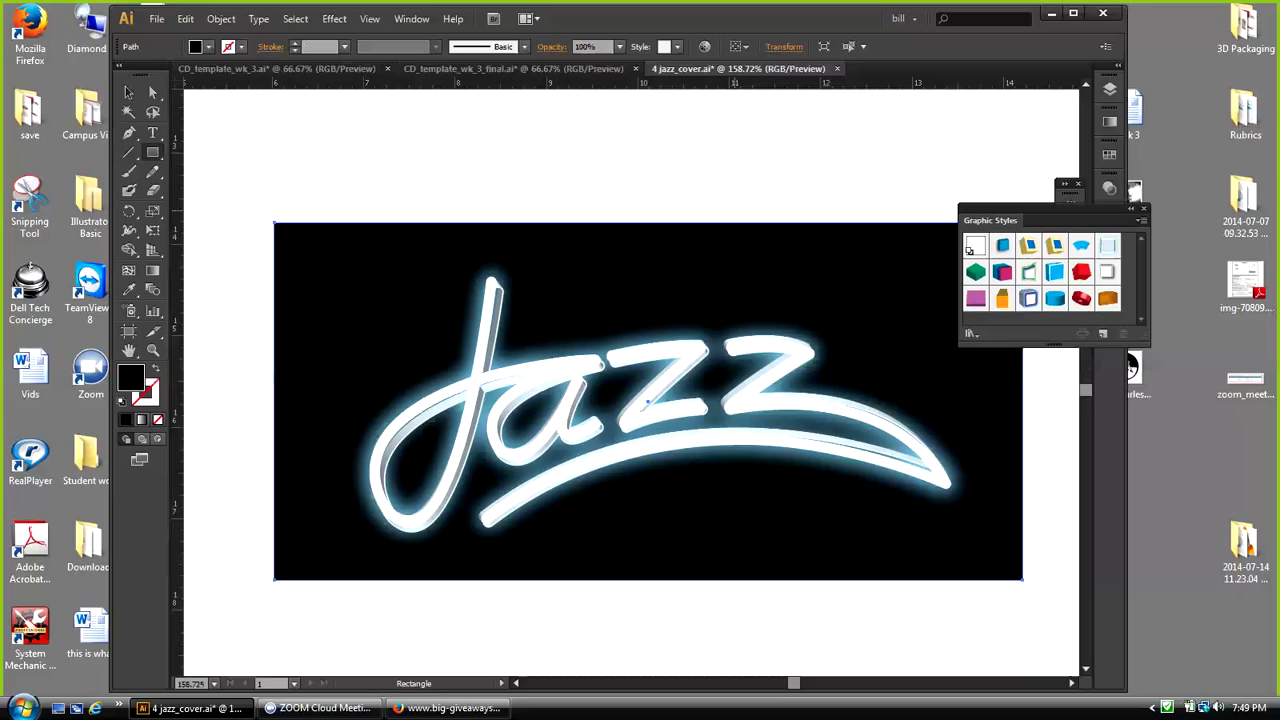
pyautogui.moveTo(1040, 209); pyautogui.dragTo(792, 115)
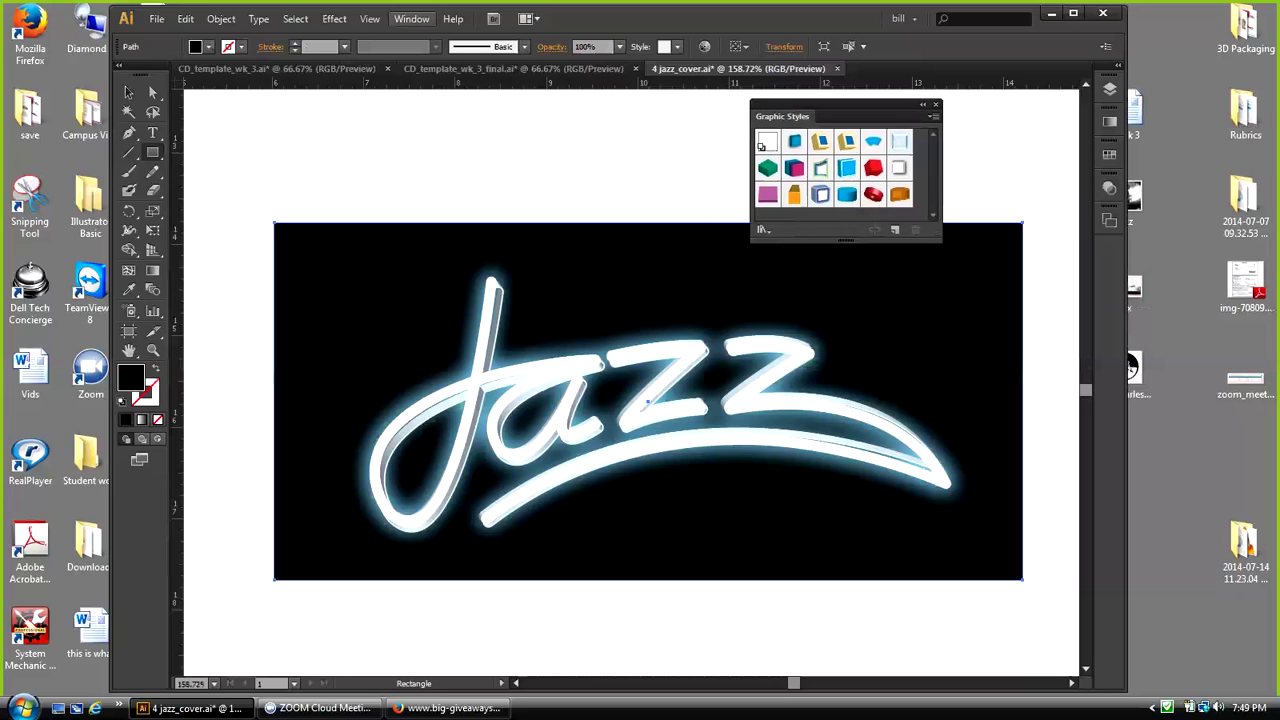
# Step: Open the Appearance panel and place it beside the artwork
pyautogui.click(411, 18)
pyautogui.click(500, 191)
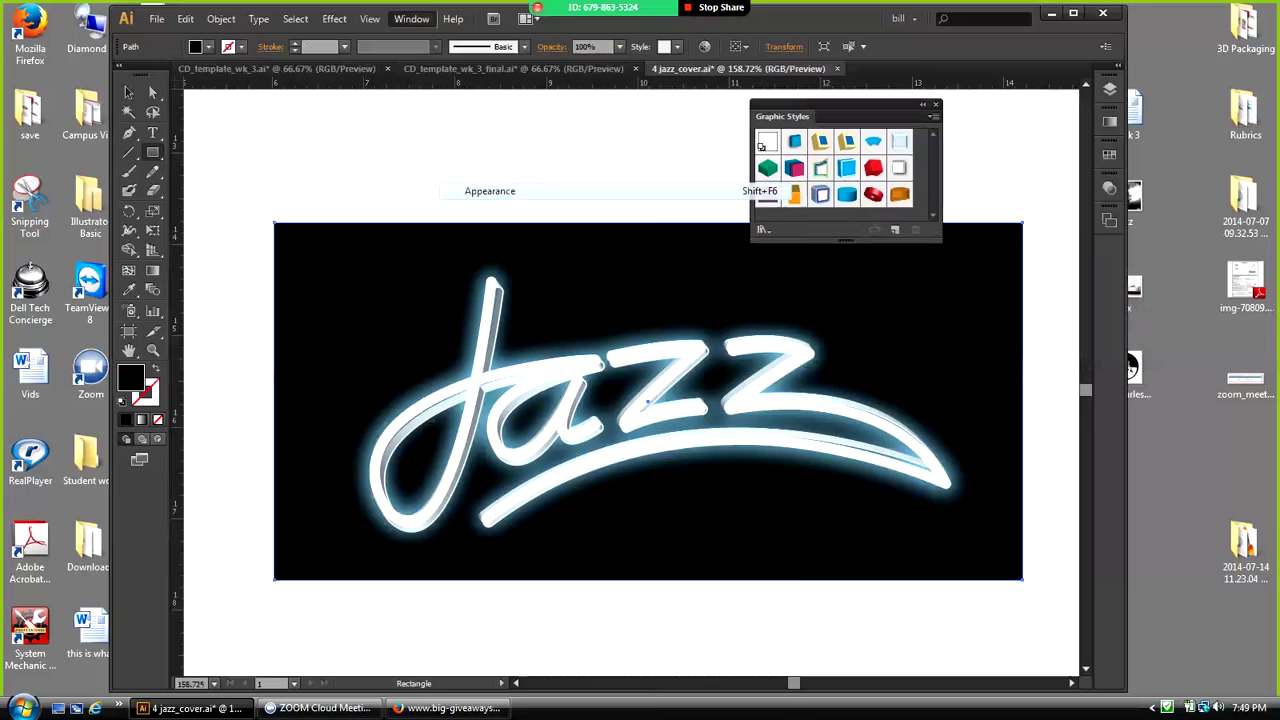
pyautogui.moveTo(897, 196); pyautogui.dragTo(1041, 273)
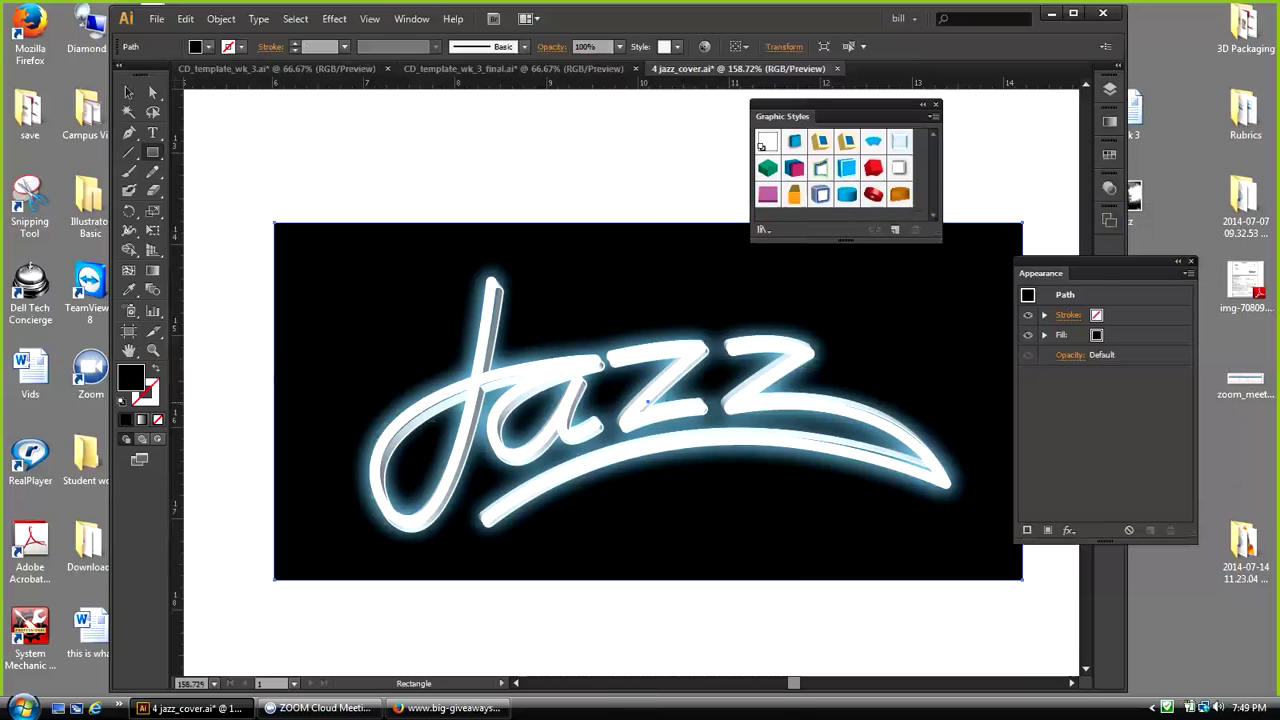
# Step: Delete the 8 pt and 1 pt strokes from the Jazz lettering group's appearance, then deselect the group
pyautogui.click(128, 92)
pyautogui.click(480, 385)
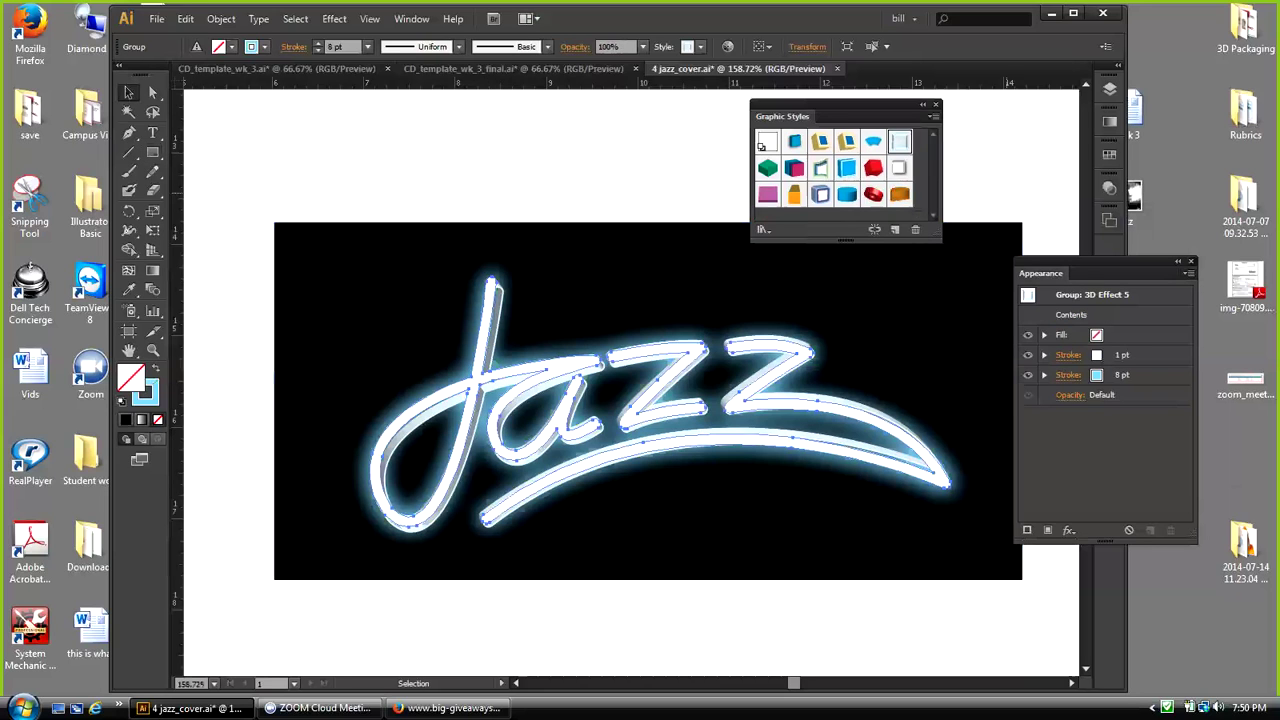
pyautogui.click(1148, 375)
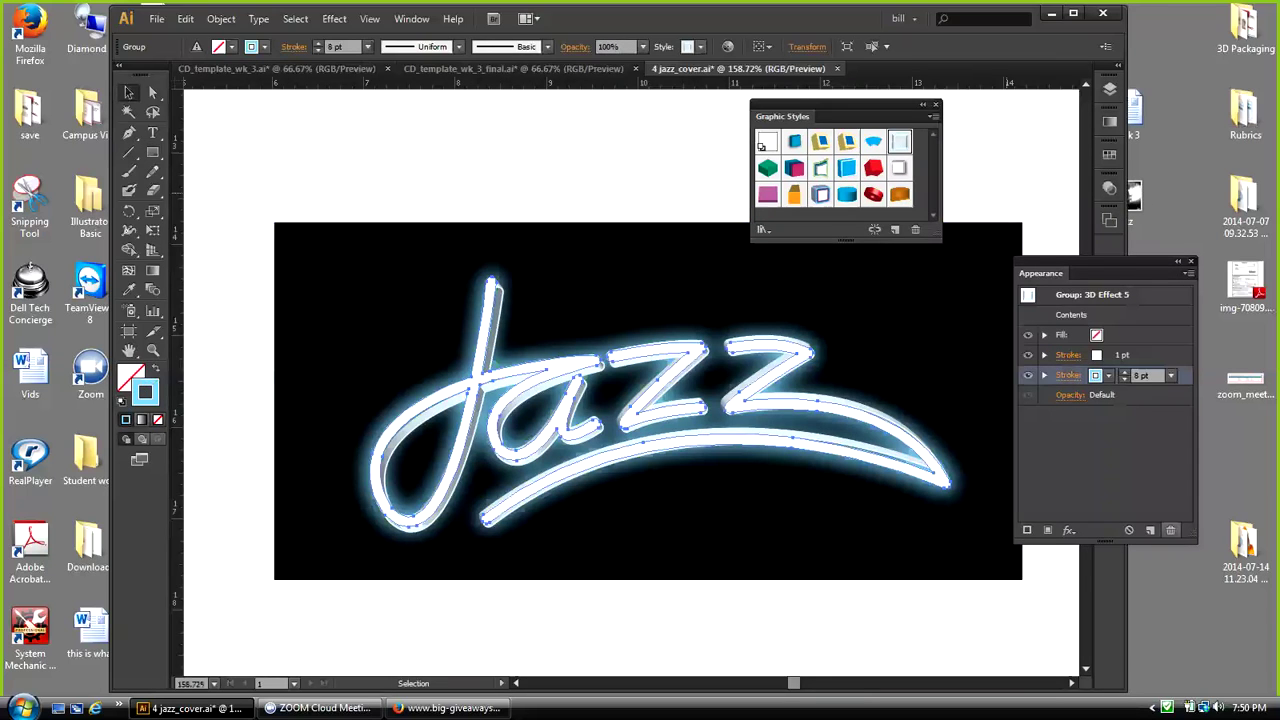
pyautogui.click(1171, 530)
pyautogui.click(1150, 355)
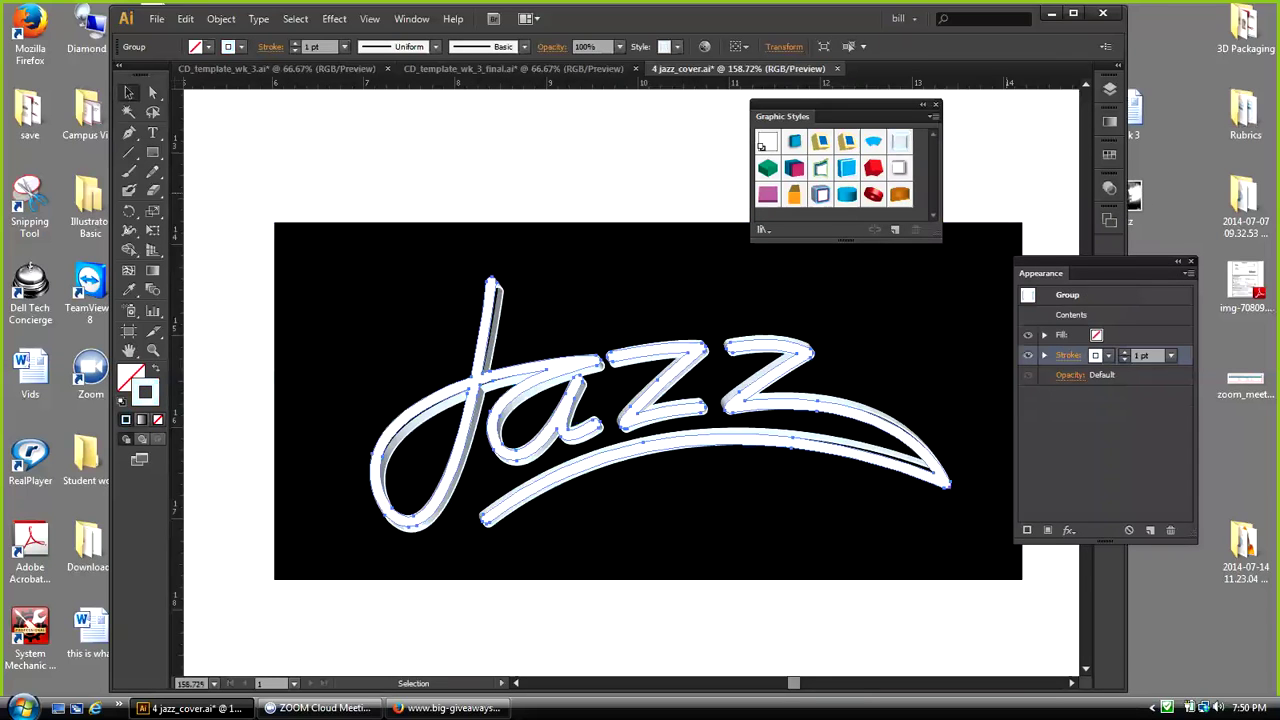
pyautogui.click(1171, 530)
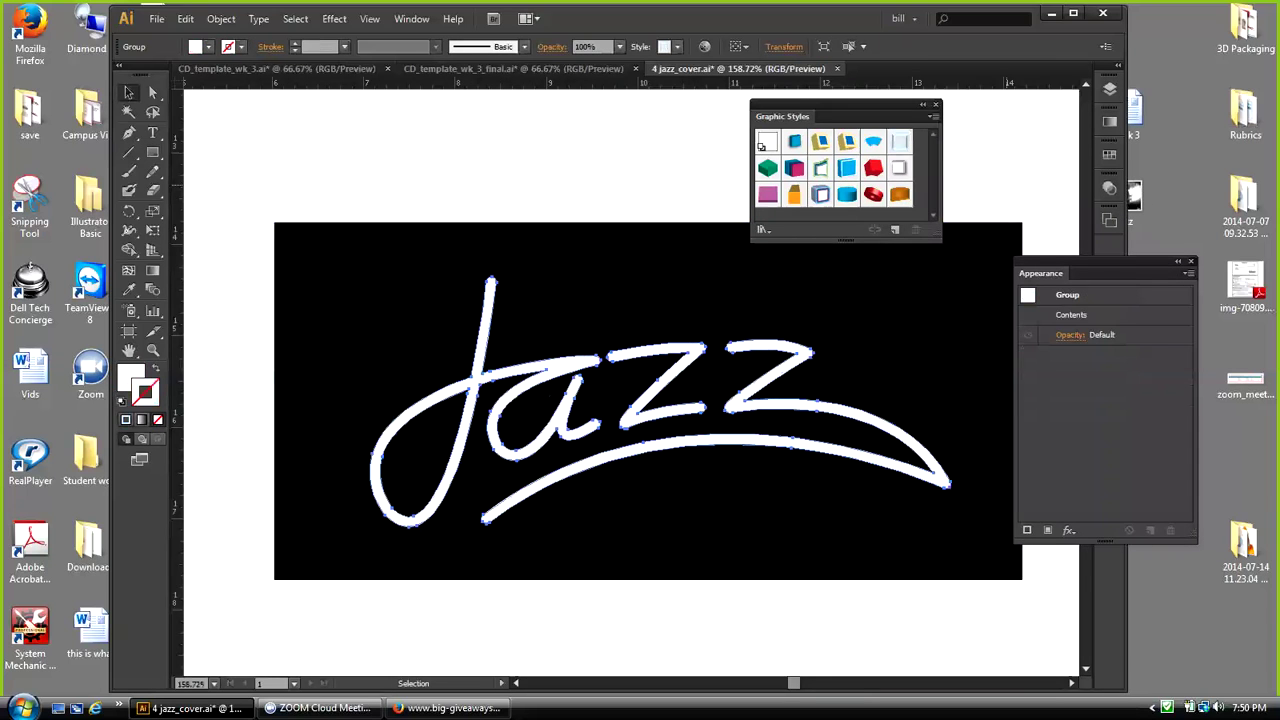
pyautogui.hotkey('ctrl', 'shift', 'a')
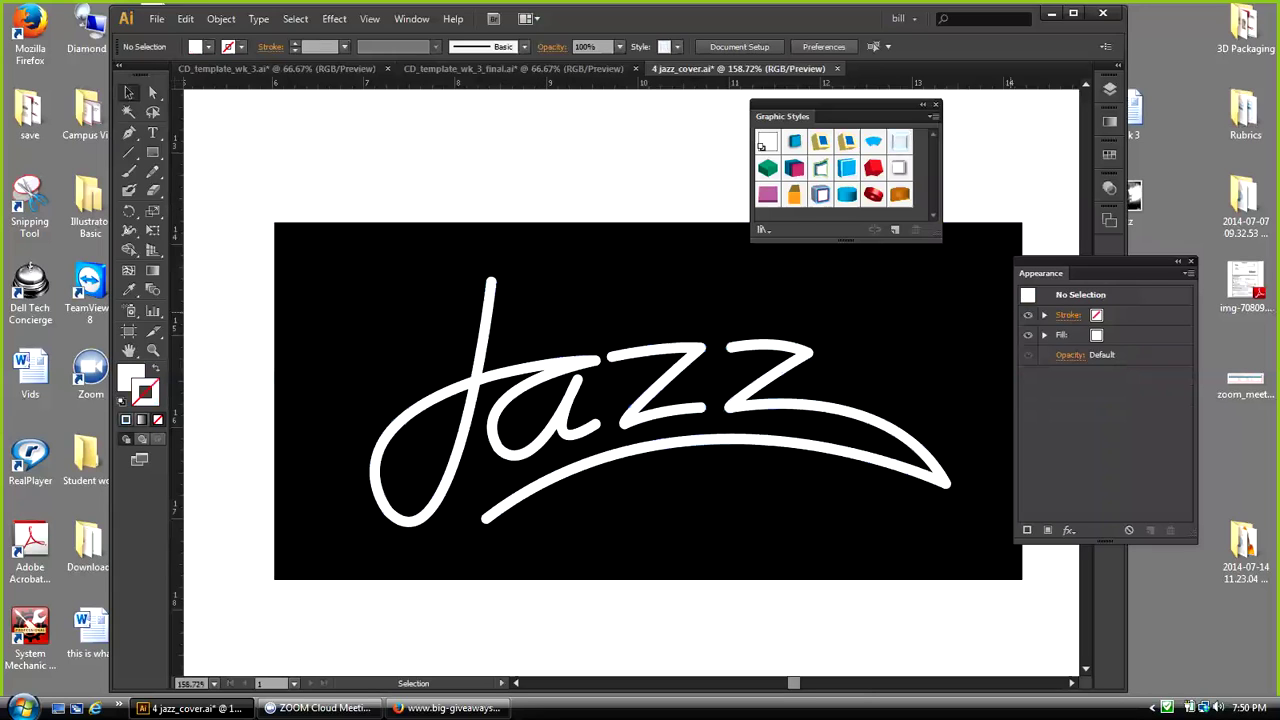
# Step: Add the 12 pt Myriad Pro text "Jazz" above the lettering, with a 1 pt white stroke and no fill
pyautogui.moveTo(1100, 262); pyautogui.dragTo(1130, 252)
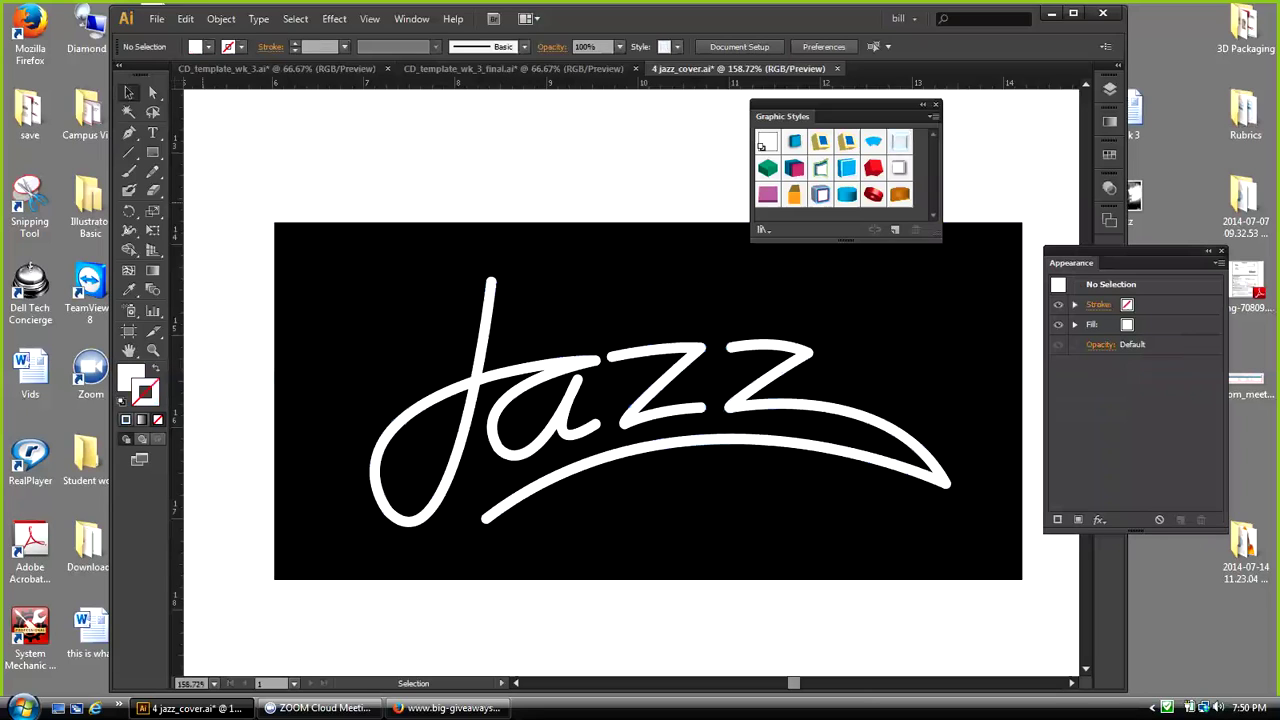
pyautogui.click(152, 132)
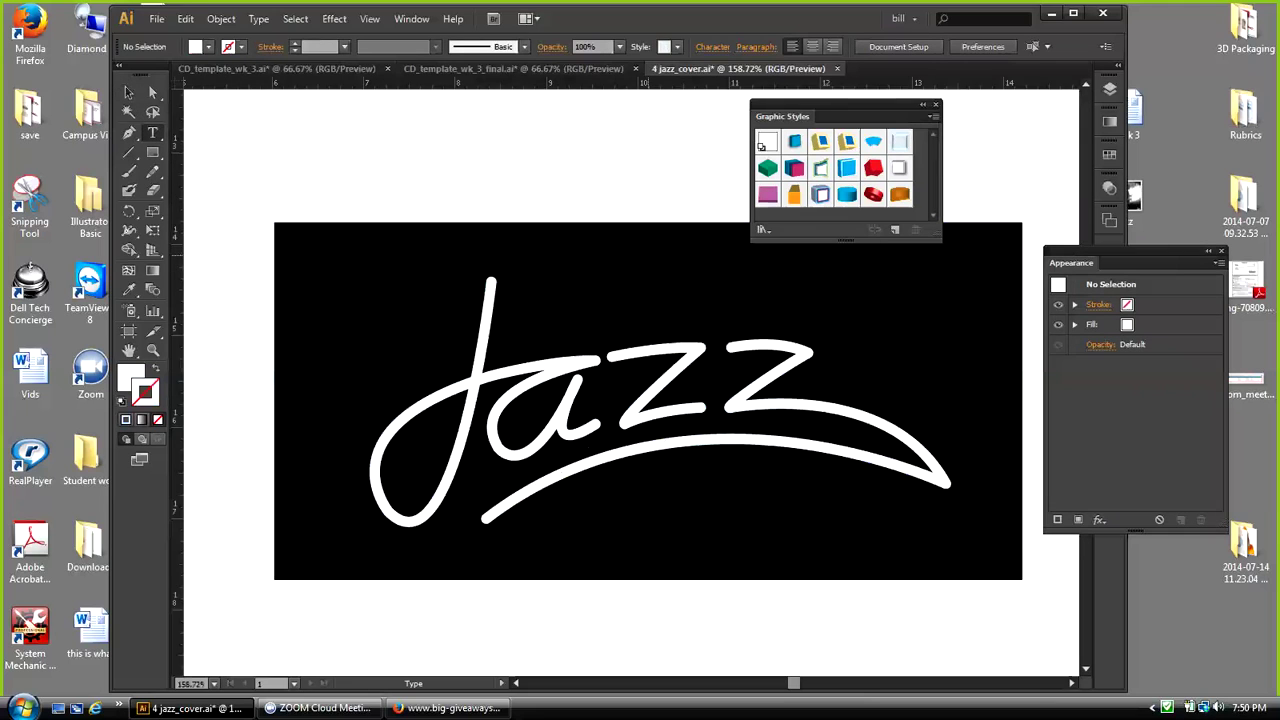
pyautogui.click(657, 255)
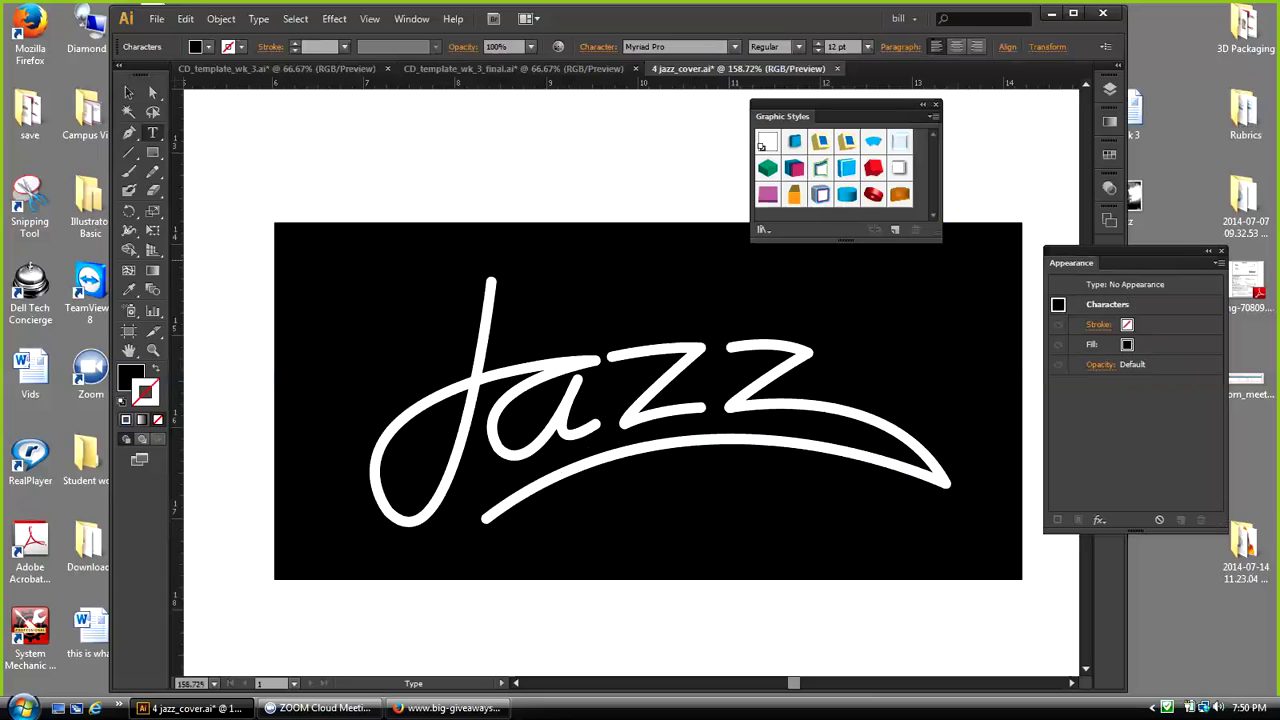
pyautogui.hotkey('ctrl', 'a')
pyautogui.click(122, 401)
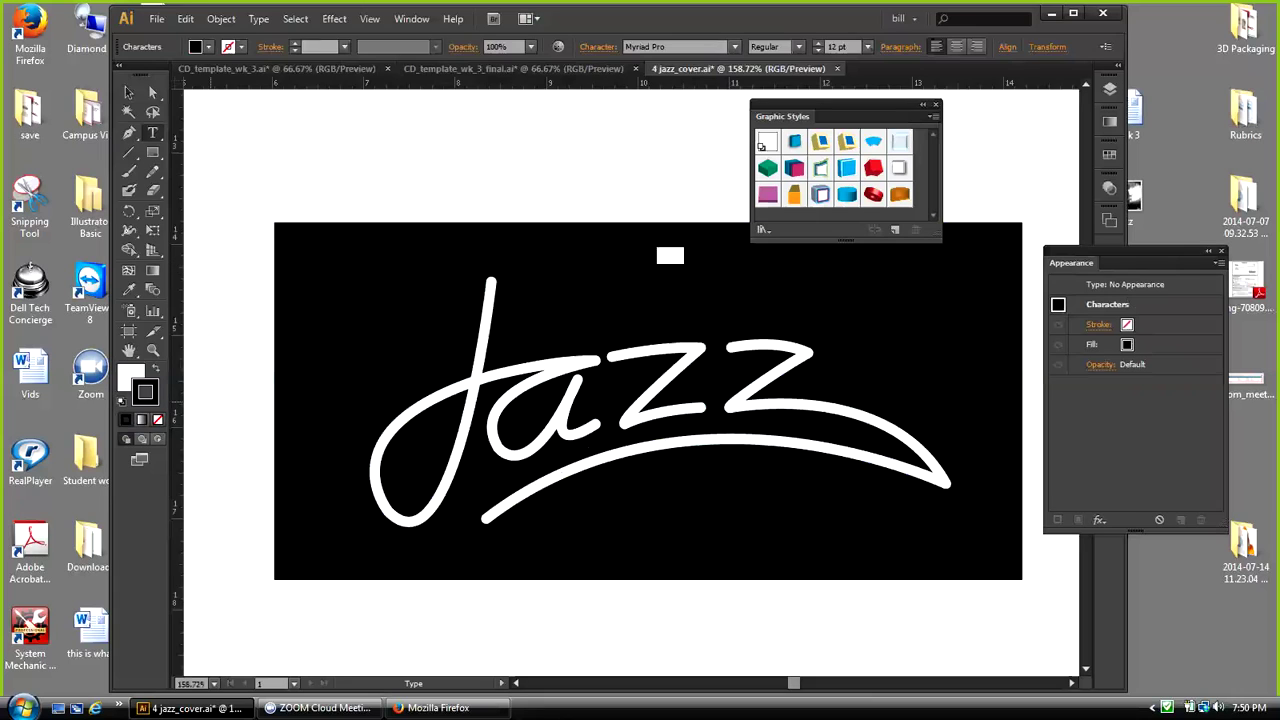
pyautogui.click(158, 419)
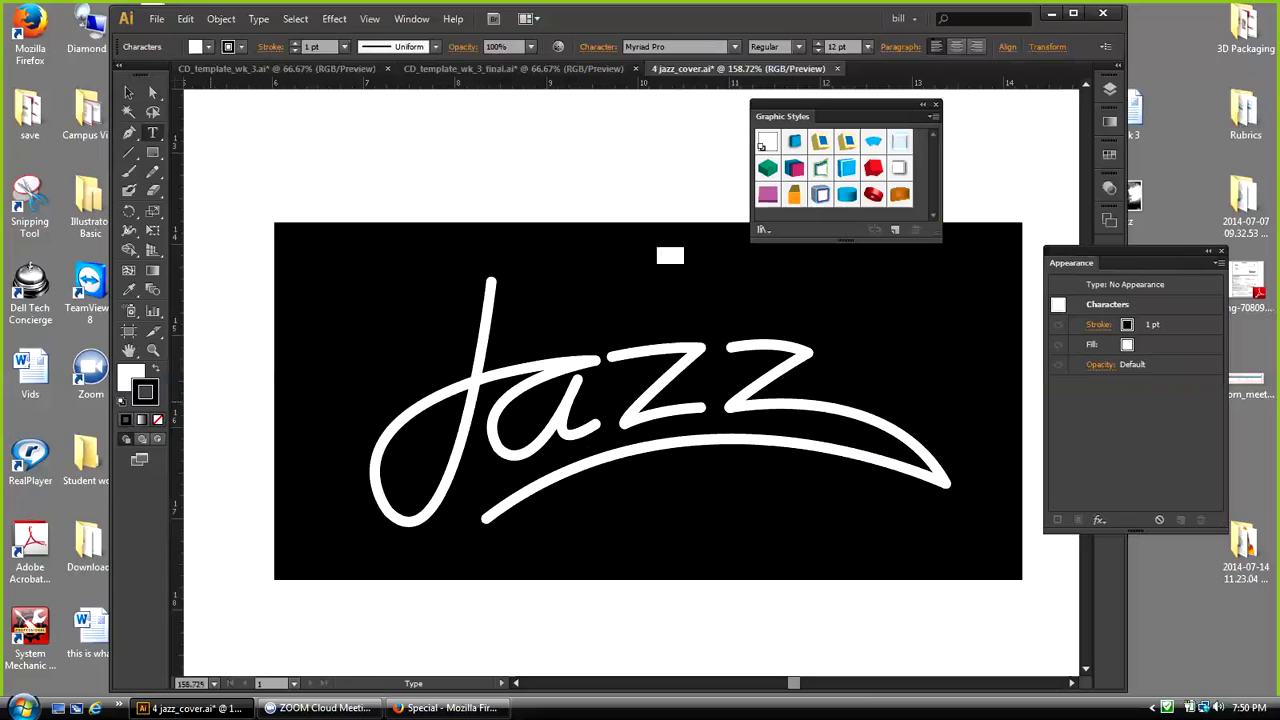
pyautogui.click(155, 369)
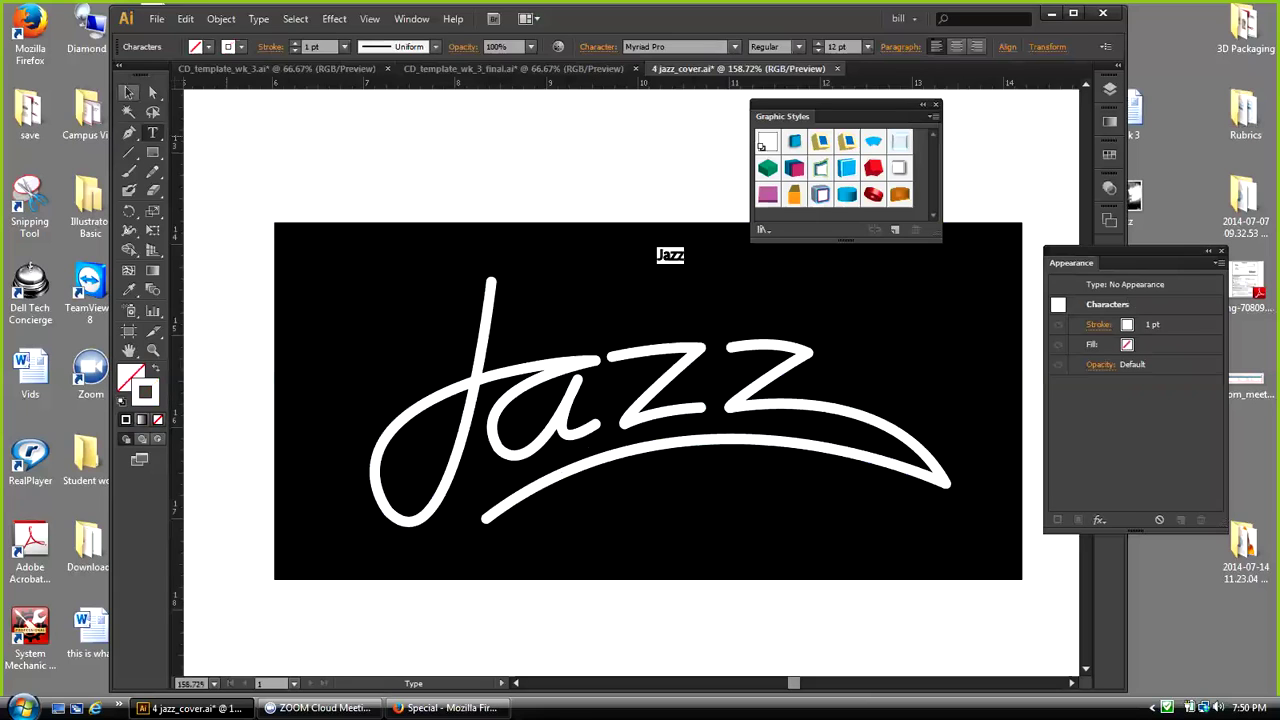
pyautogui.press('Escape')
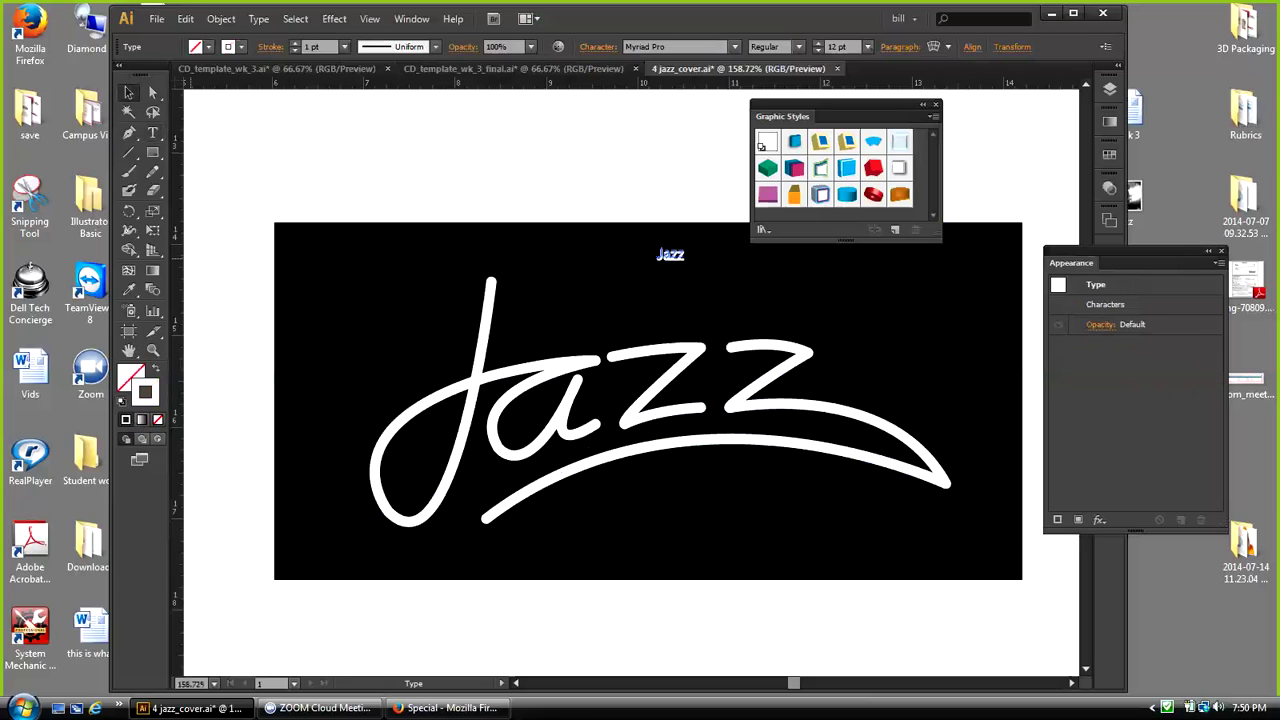
# Step: Move the small "Jazz" text to the black rectangle's upper-right corner and swap its colours to white fill with no stroke
pyautogui.moveTo(671, 256); pyautogui.dragTo(985, 249)
pyautogui.click(990, 168)
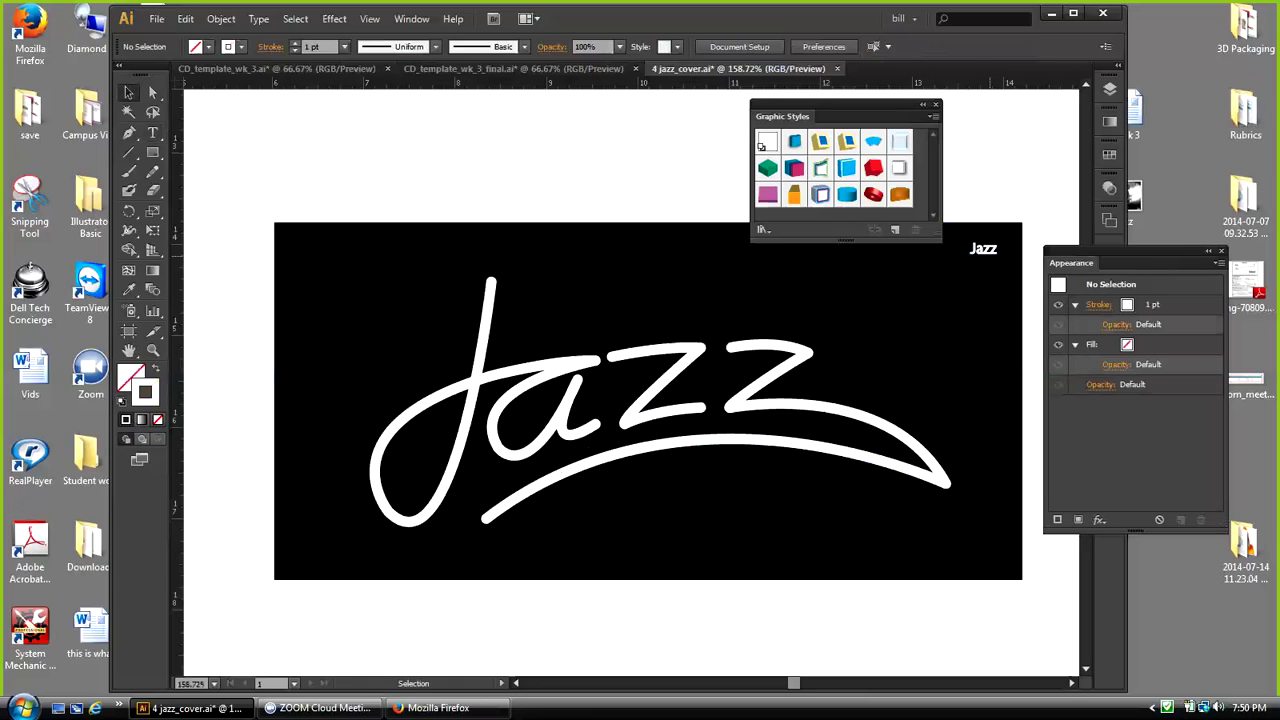
pyautogui.click(983, 248)
pyautogui.hotkey('shift', 'x')
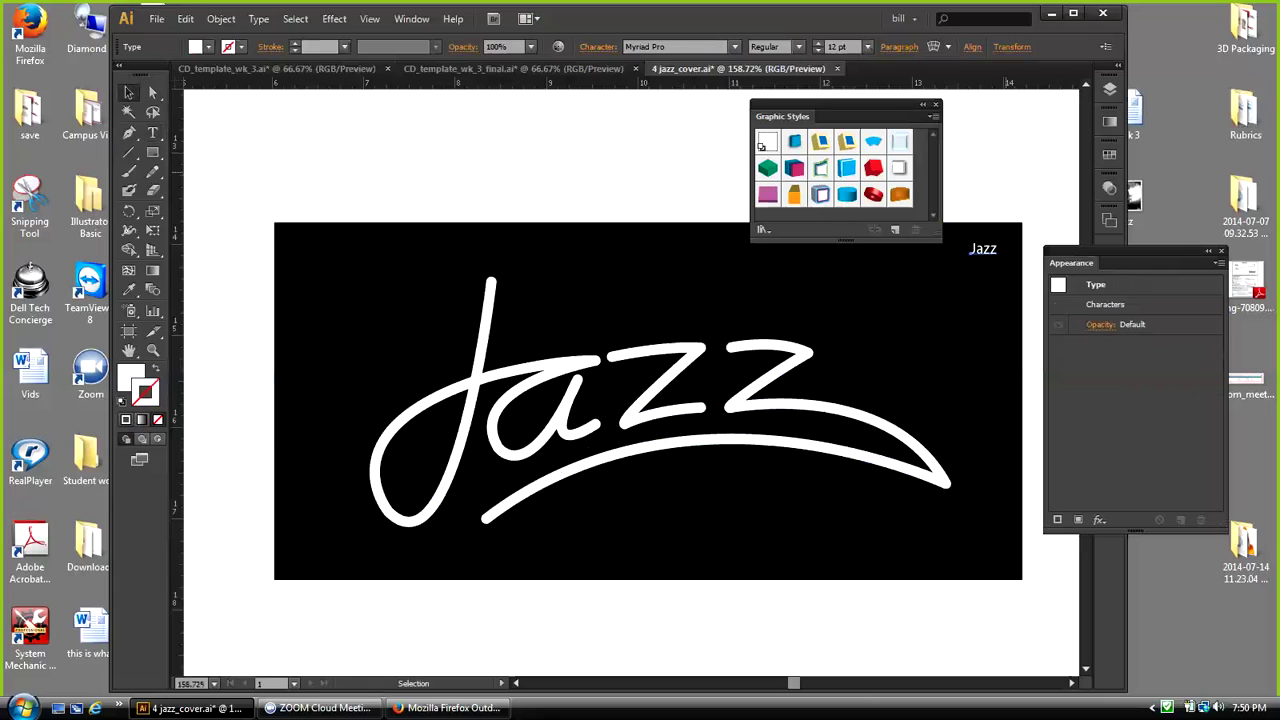
pyautogui.click(840, 300)
# Step: Start a 3D Extrude & Bevel effect on the large Jazz lettering group with a custom rotation of about -26°, -18° and -1°
pyautogui.click(772, 378)
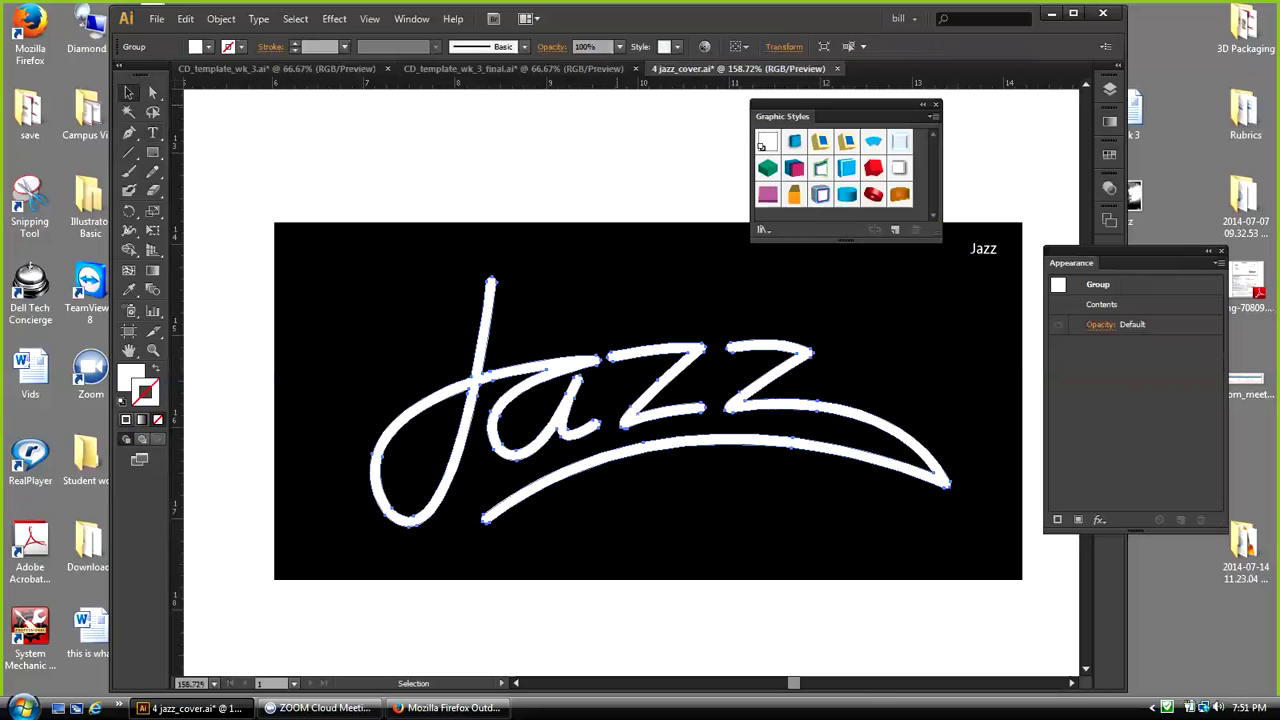
pyautogui.click(334, 18)
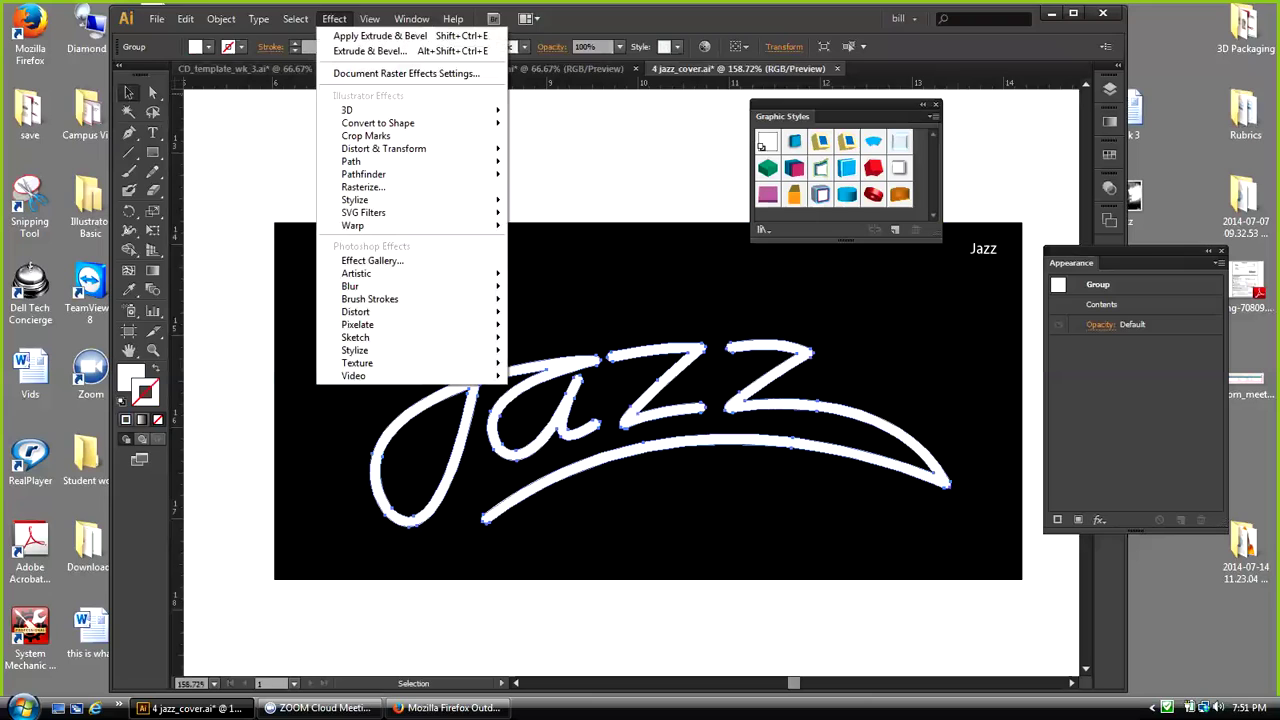
pyautogui.moveTo(400, 110)
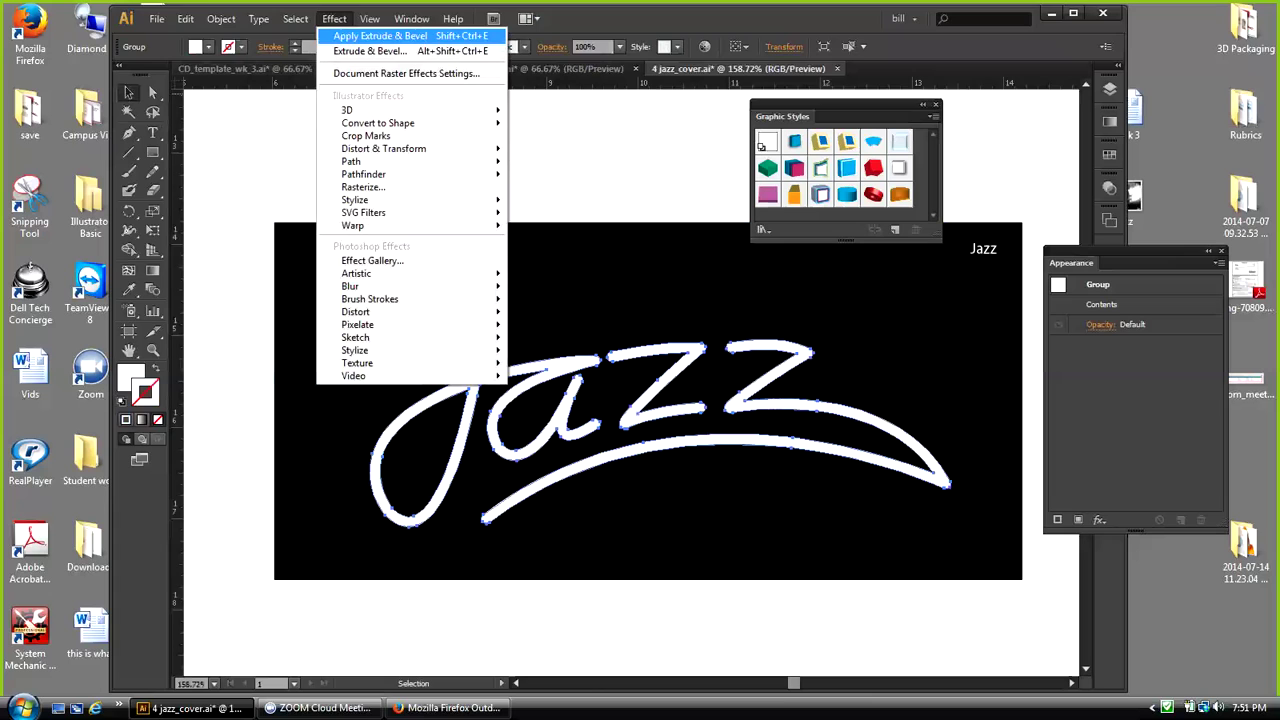
pyautogui.moveTo(360, 110)
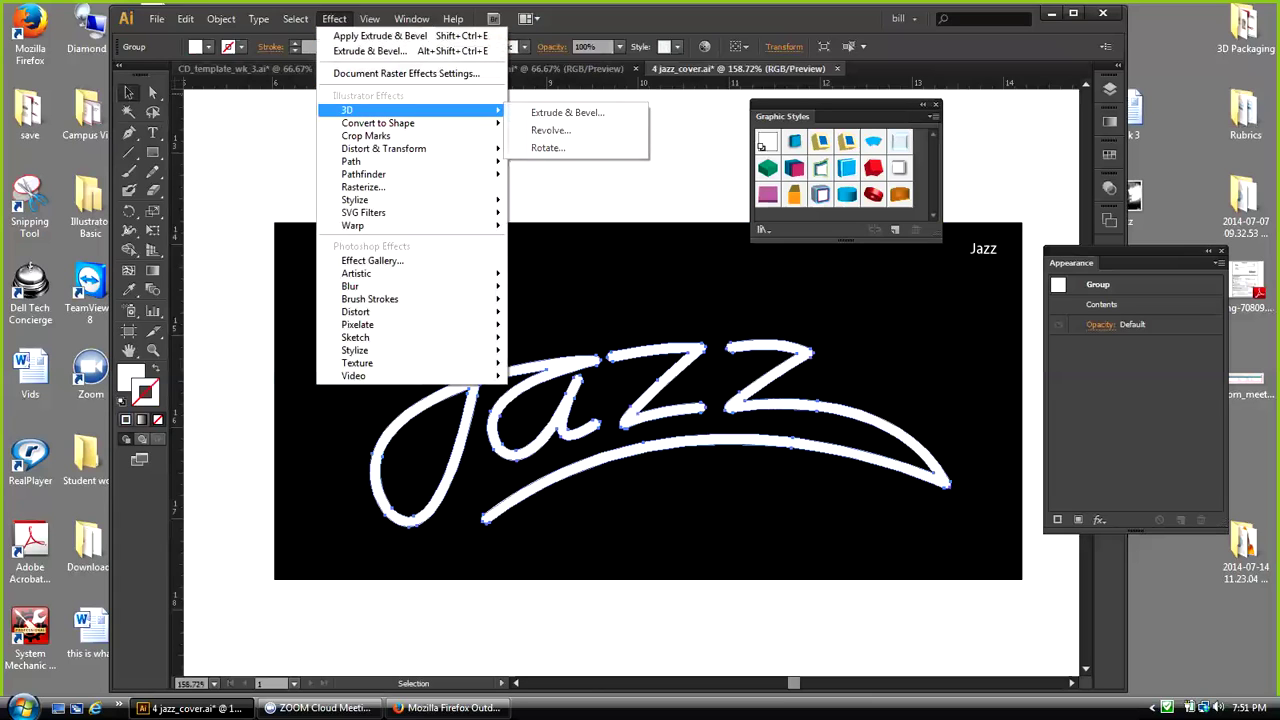
pyautogui.click(566, 112)
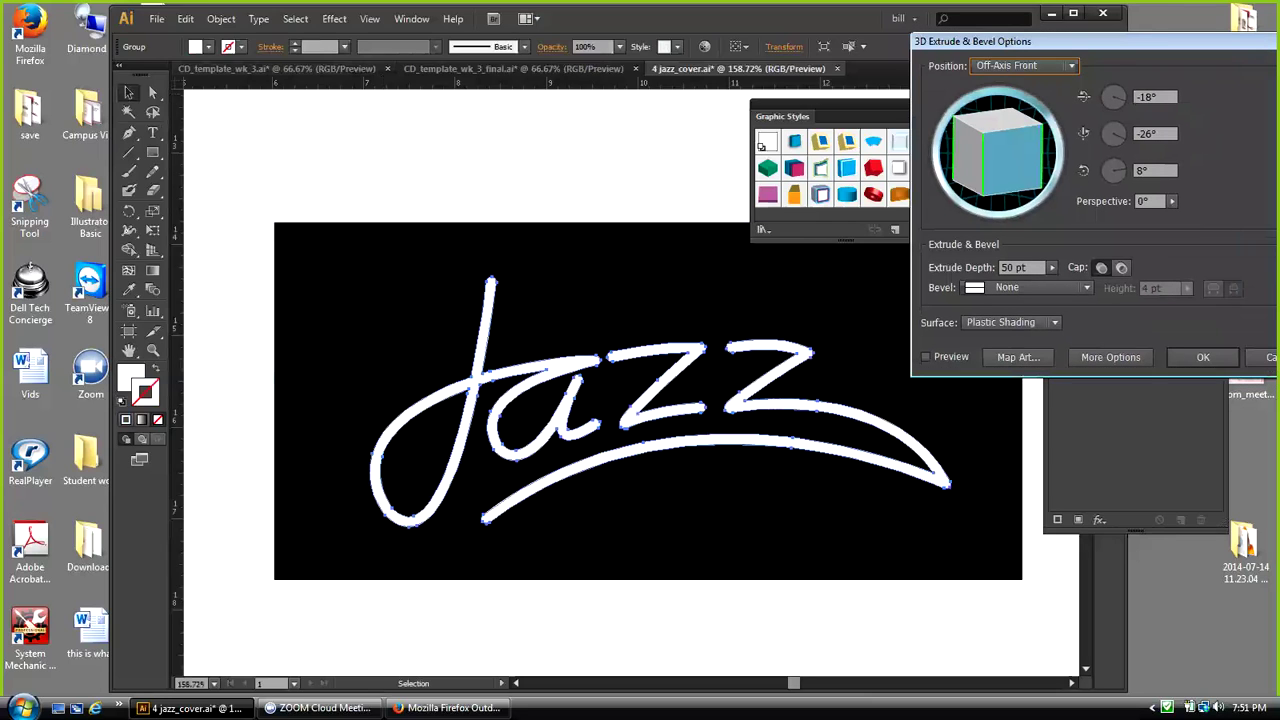
pyautogui.moveTo(1012, 162); pyautogui.dragTo(1000, 152)
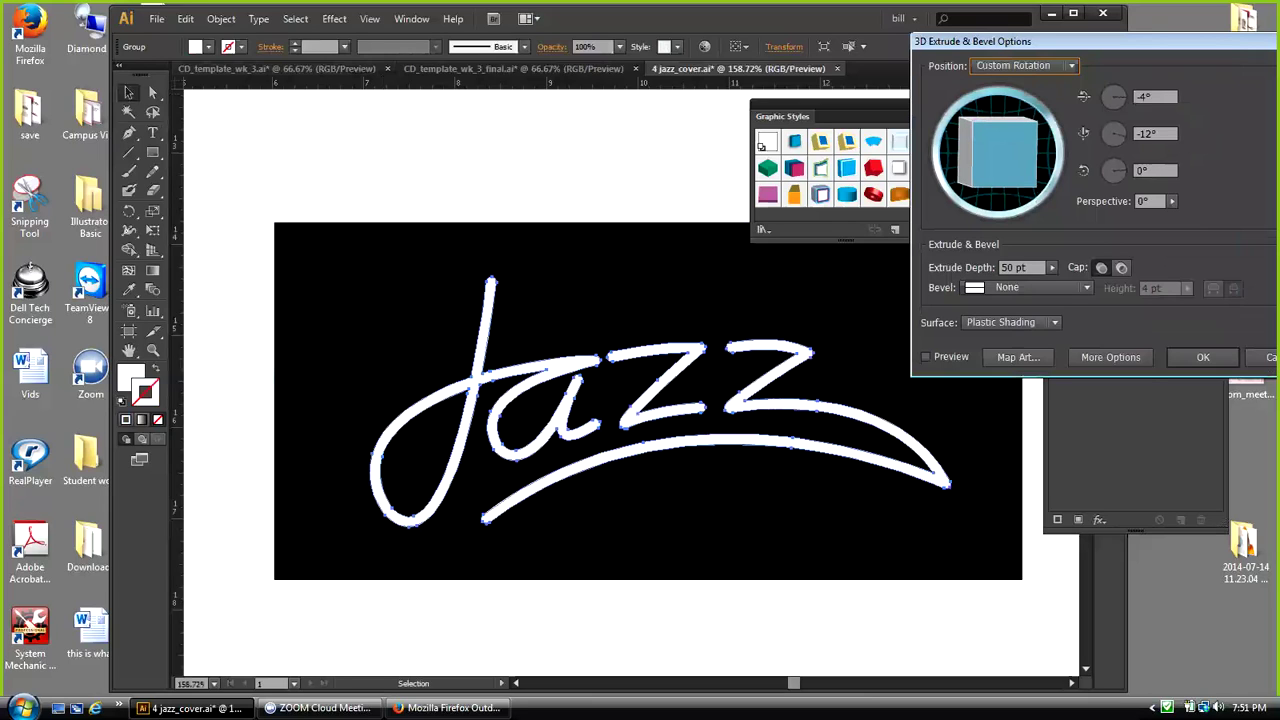
pyautogui.moveTo(990, 145); pyautogui.dragTo(992, 147)
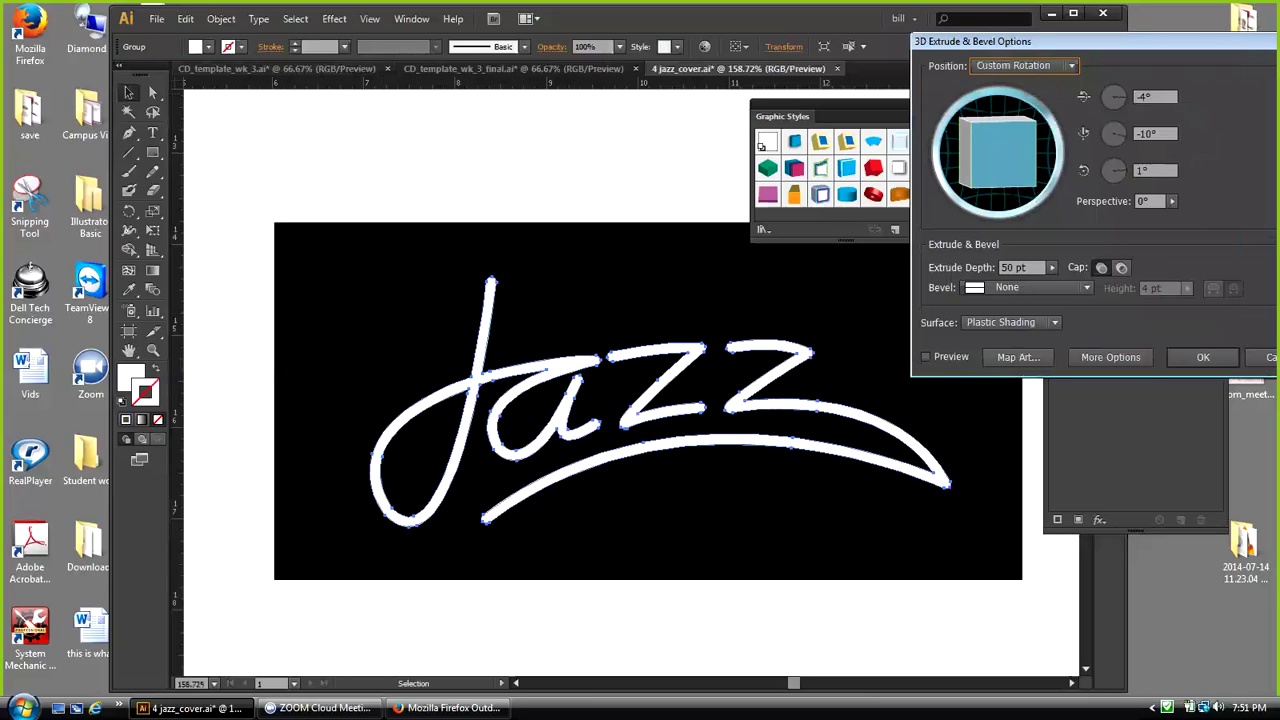
pyautogui.moveTo(998, 149); pyautogui.dragTo(1004, 164)
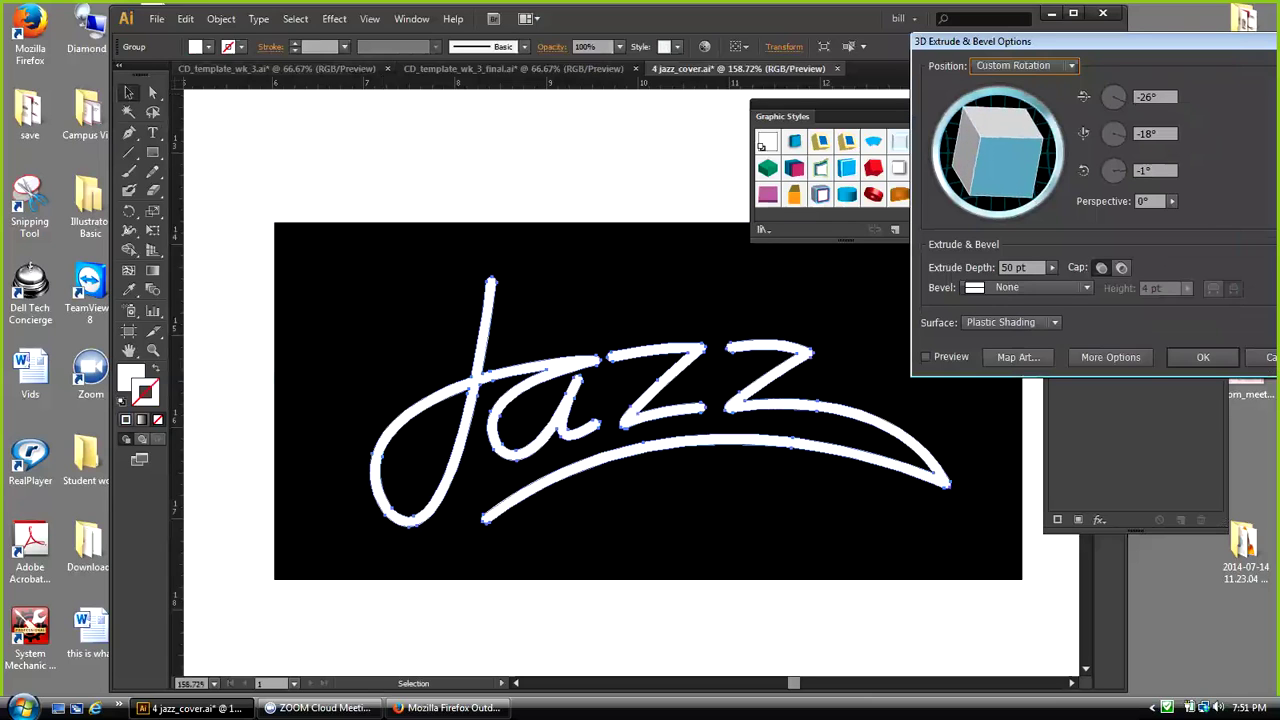
# Step: Preview the 3D effect, apply it to the large Jazz lettering with a rotation of about -1°, -13° and 0°, and deselect
pyautogui.click(926, 357)
pyautogui.click(926, 357)
pyautogui.moveTo(1005, 168); pyautogui.dragTo(1005, 149)
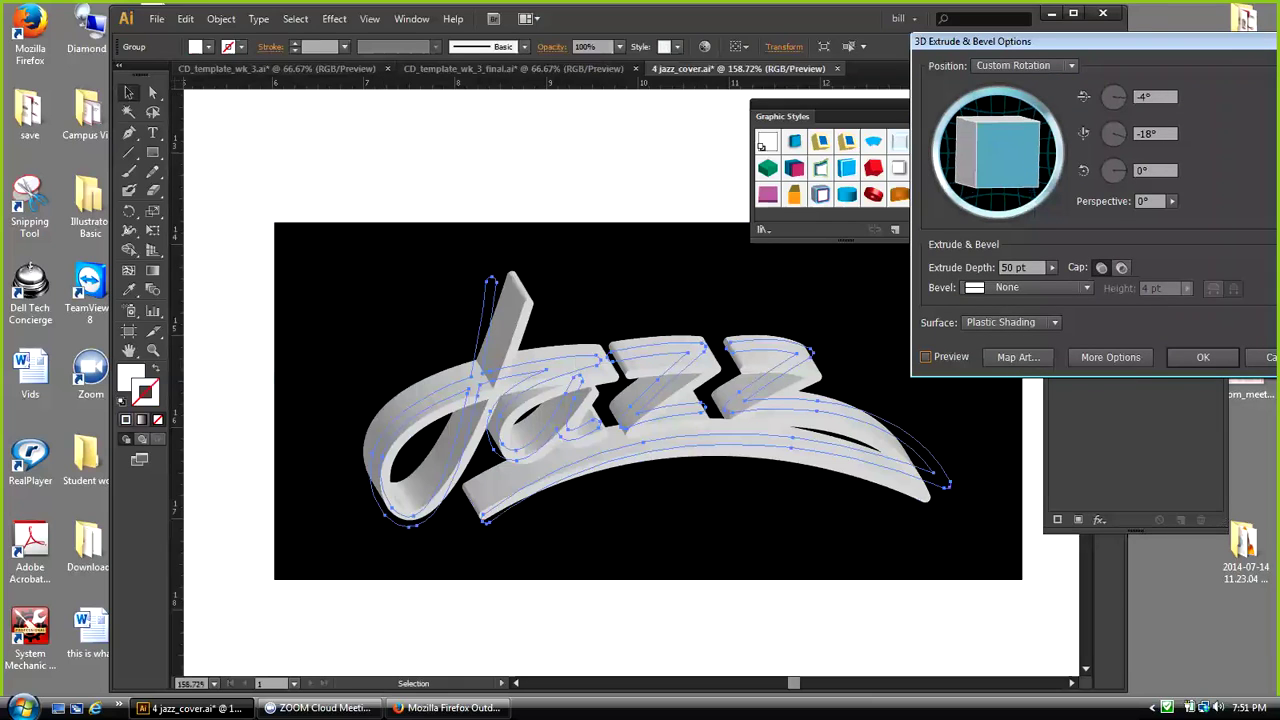
pyautogui.click(926, 357)
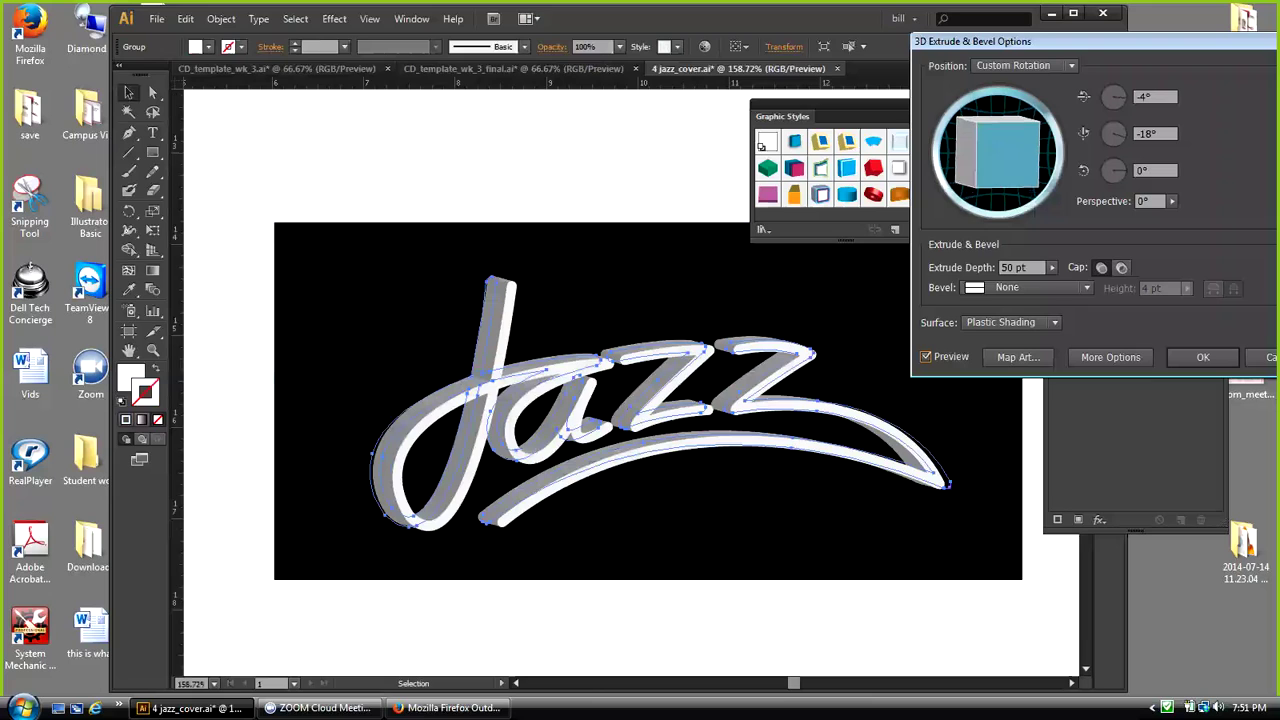
pyautogui.moveTo(1005, 153); pyautogui.dragTo(1006, 146)
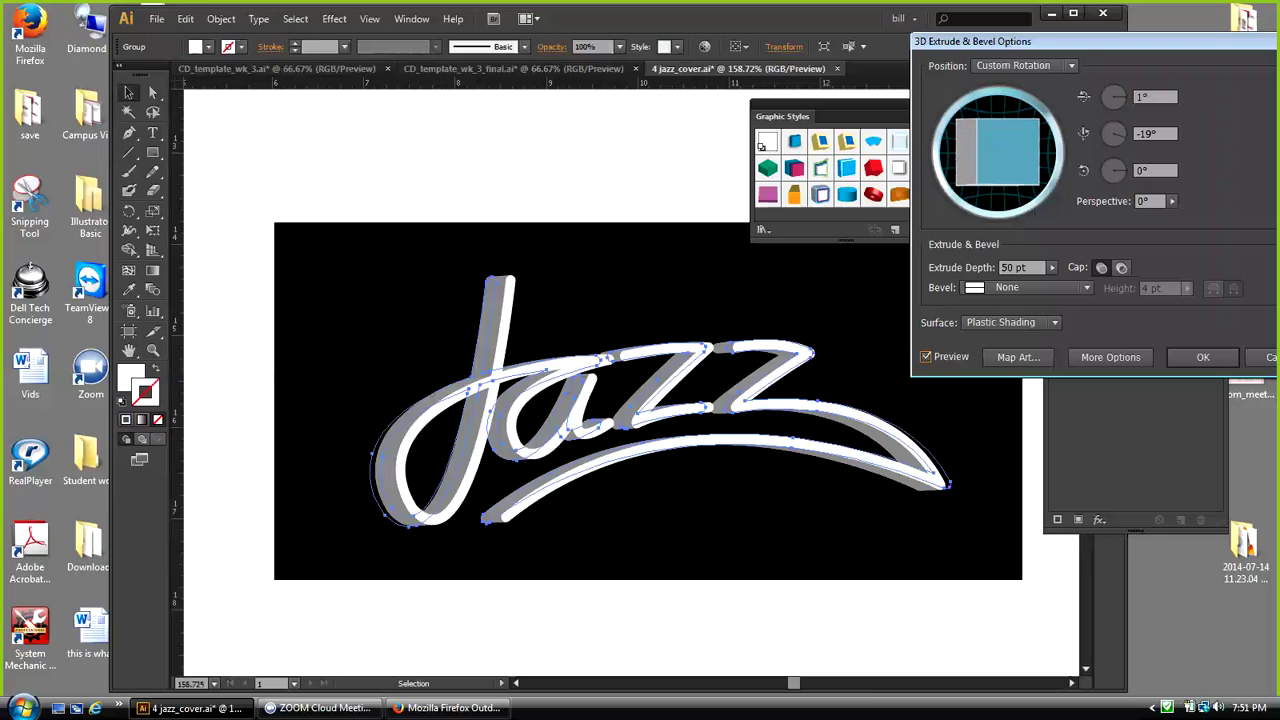
pyautogui.moveTo(1006, 146); pyautogui.dragTo(1002, 148)
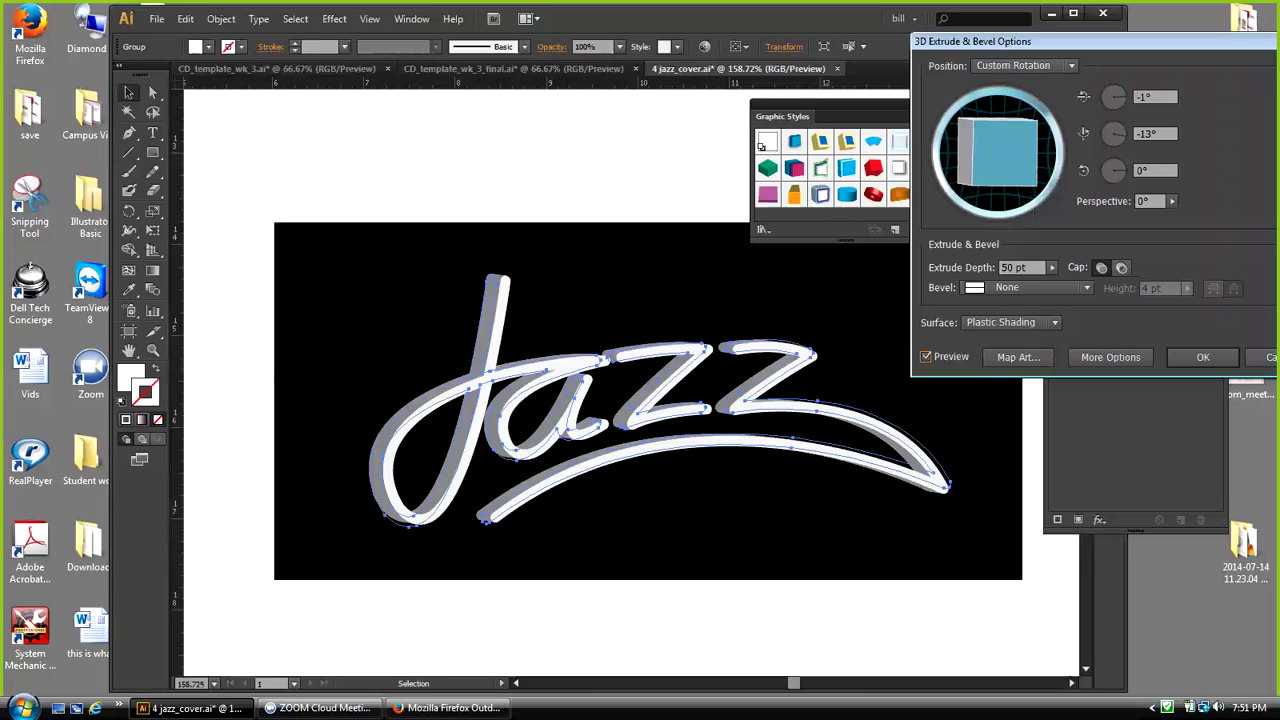
pyautogui.press('Return')
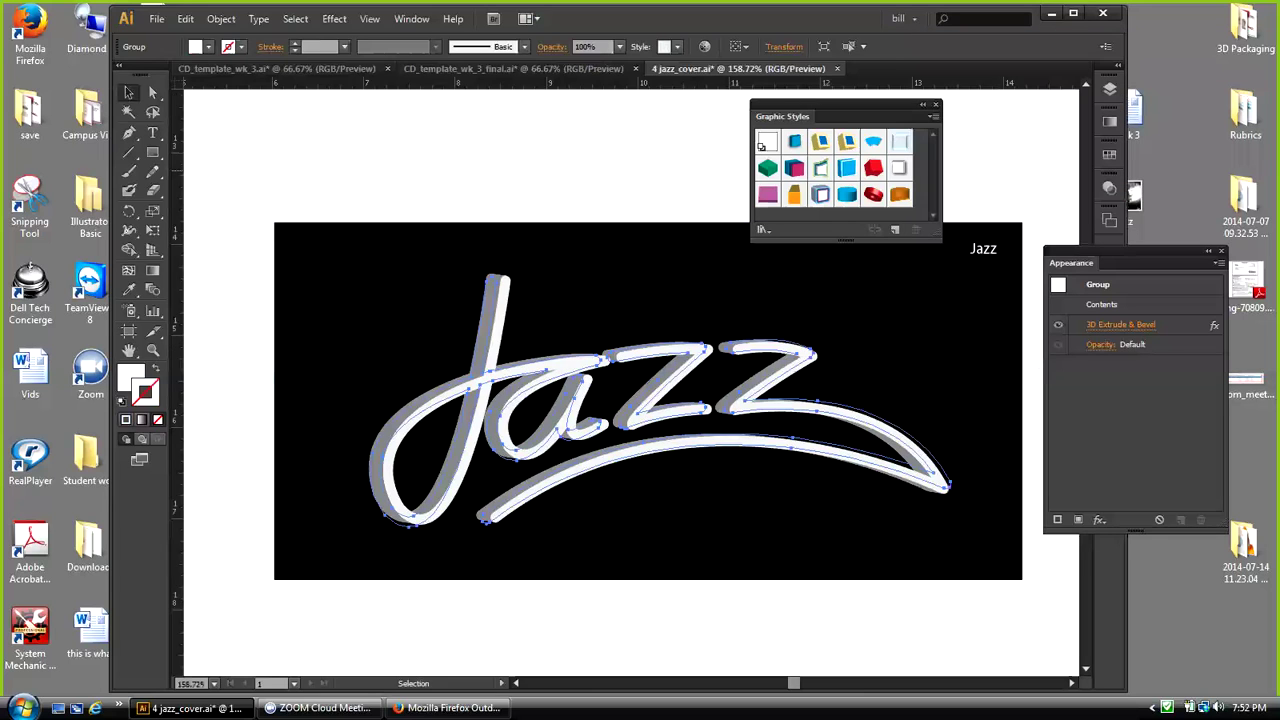
pyautogui.hotkey('ctrl', 'shift', 'a')
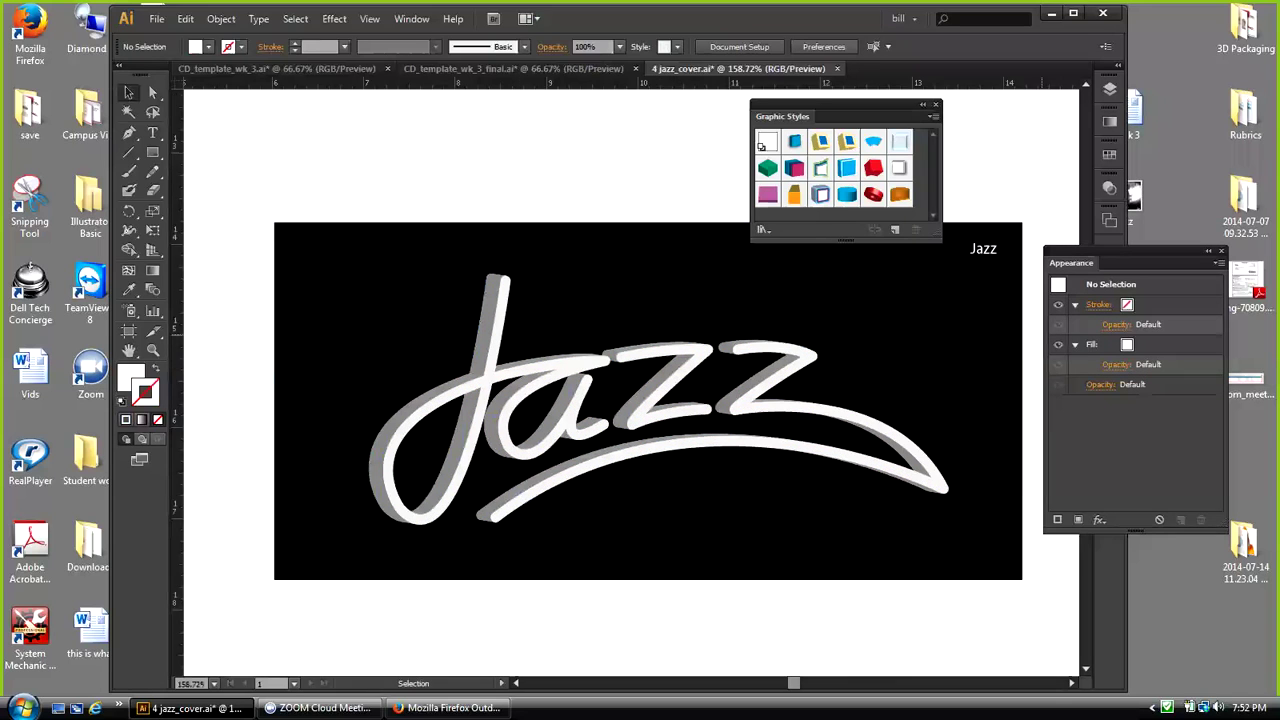
# Step: Reopen the large Jazz lettering group's 3D Extrude & Bevel effect and apply a slightly adjusted rotation
pyautogui.click(484, 386)
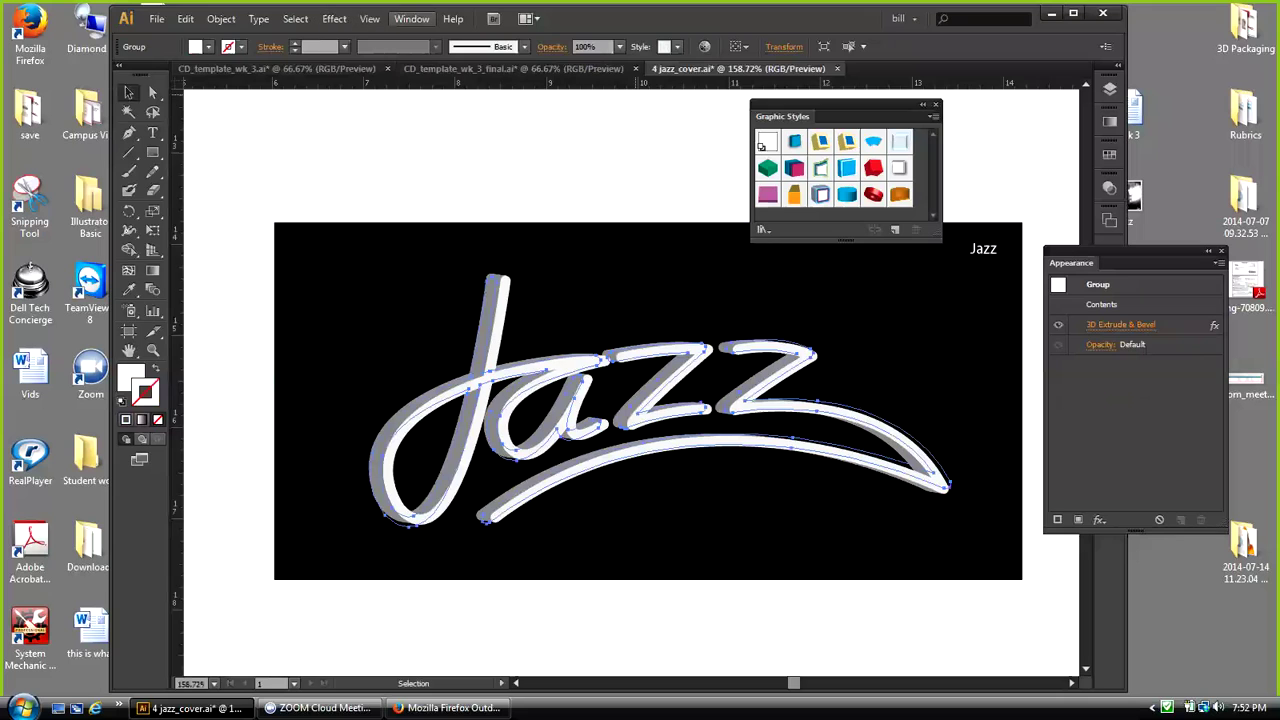
pyautogui.click(411, 18)
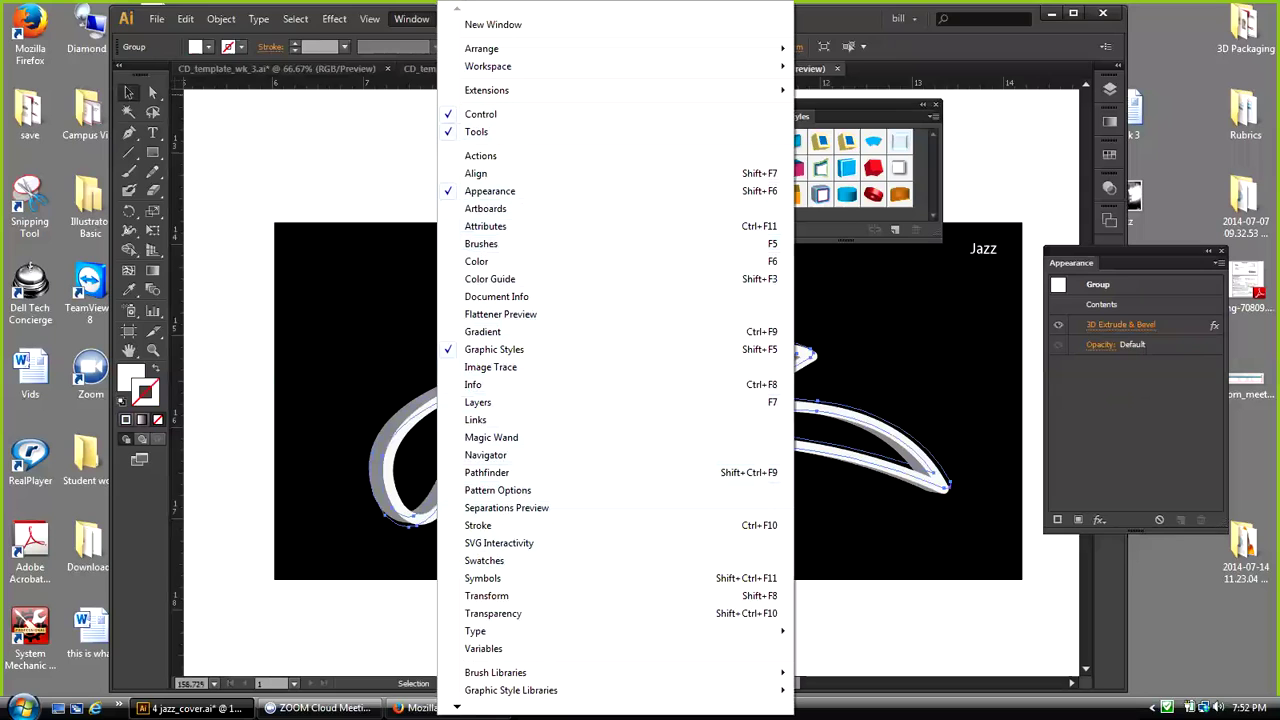
pyautogui.click(1120, 324)
pyautogui.click(1120, 324)
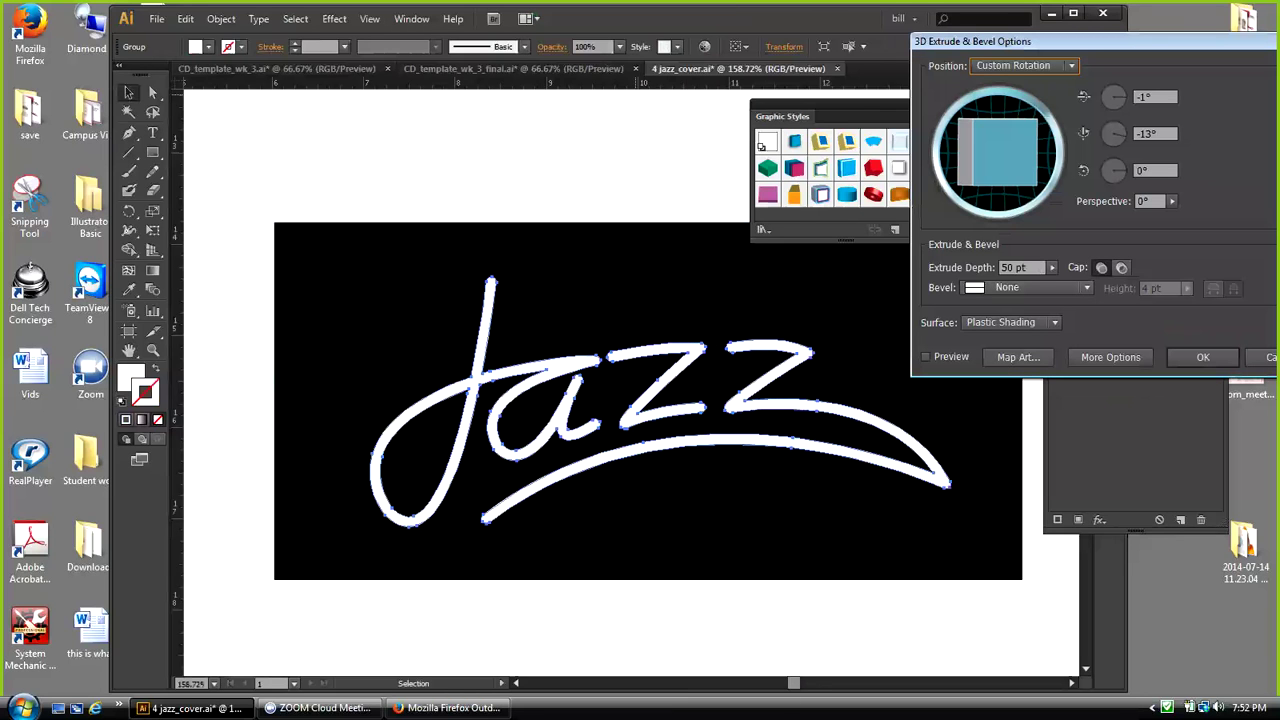
pyautogui.moveTo(1006, 153); pyautogui.dragTo(1007, 156)
pyautogui.click(1203, 357)
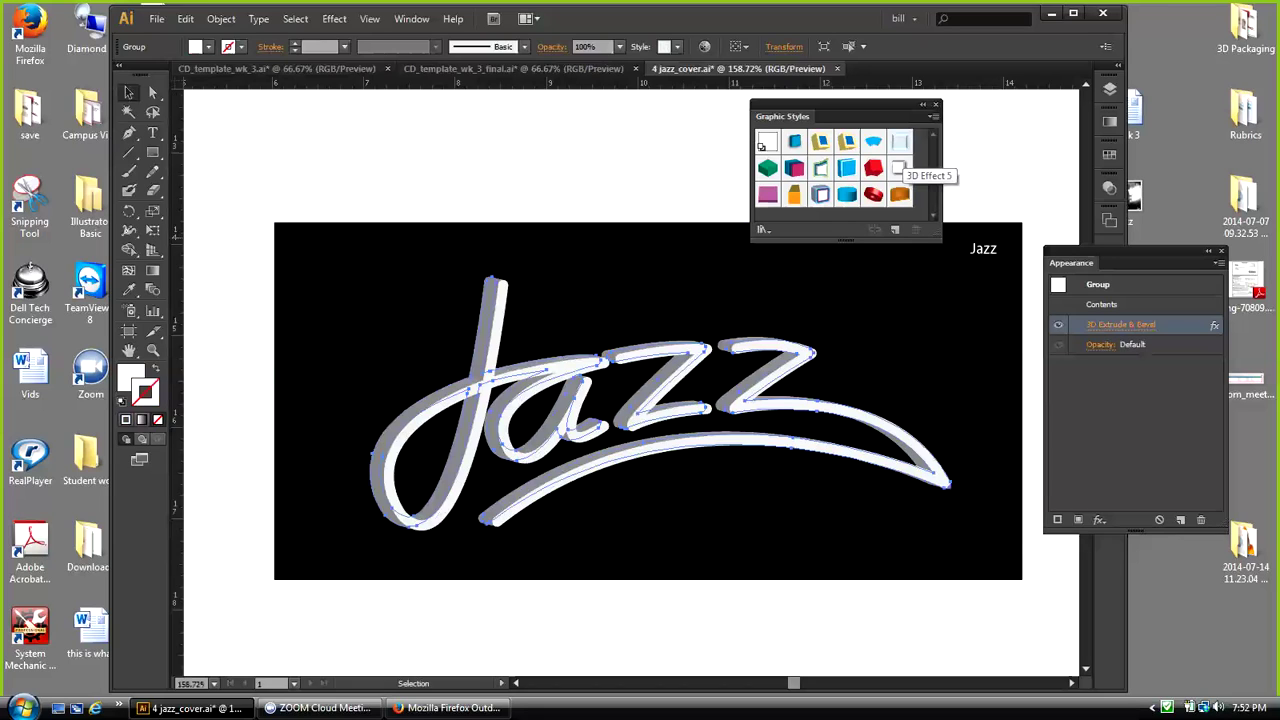
# Step: Apply the 3D Effect 5 graphic style to the large Jazz lettering, deselect it and check the 8 pt stroke's colour swatches
pyautogui.click(900, 142)
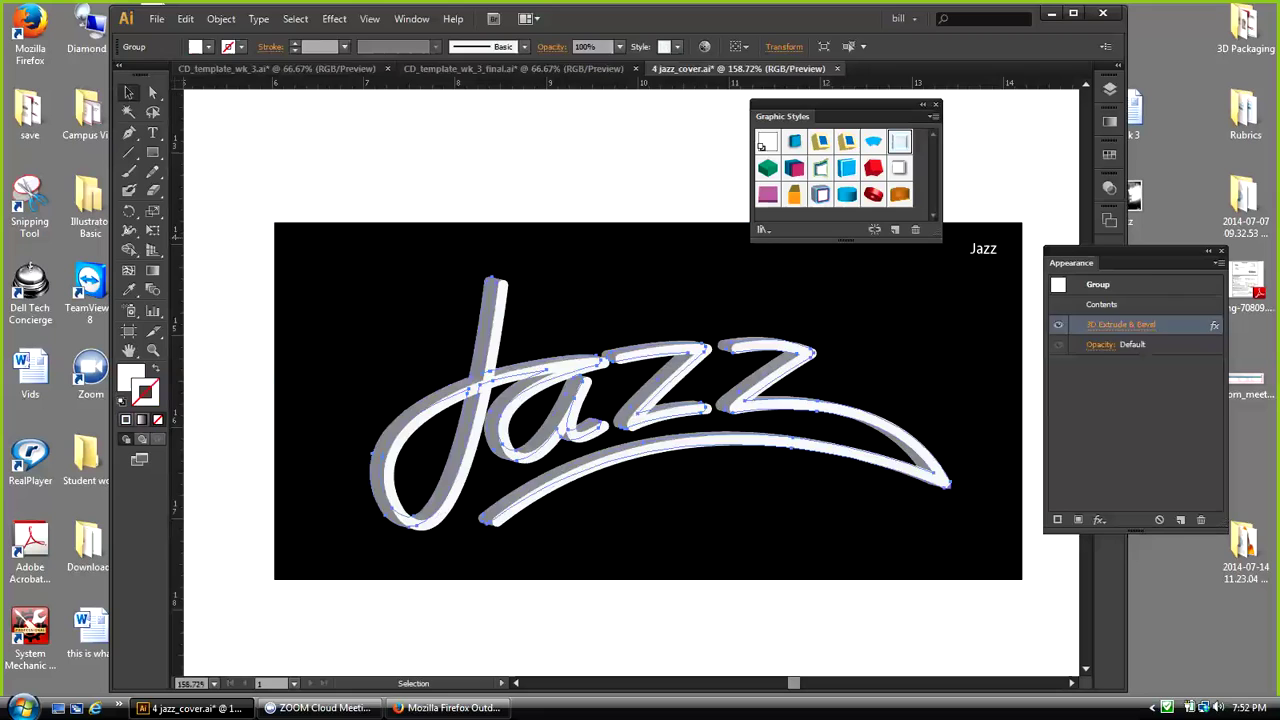
pyautogui.hotkey('ctrl', 'shift', 'a')
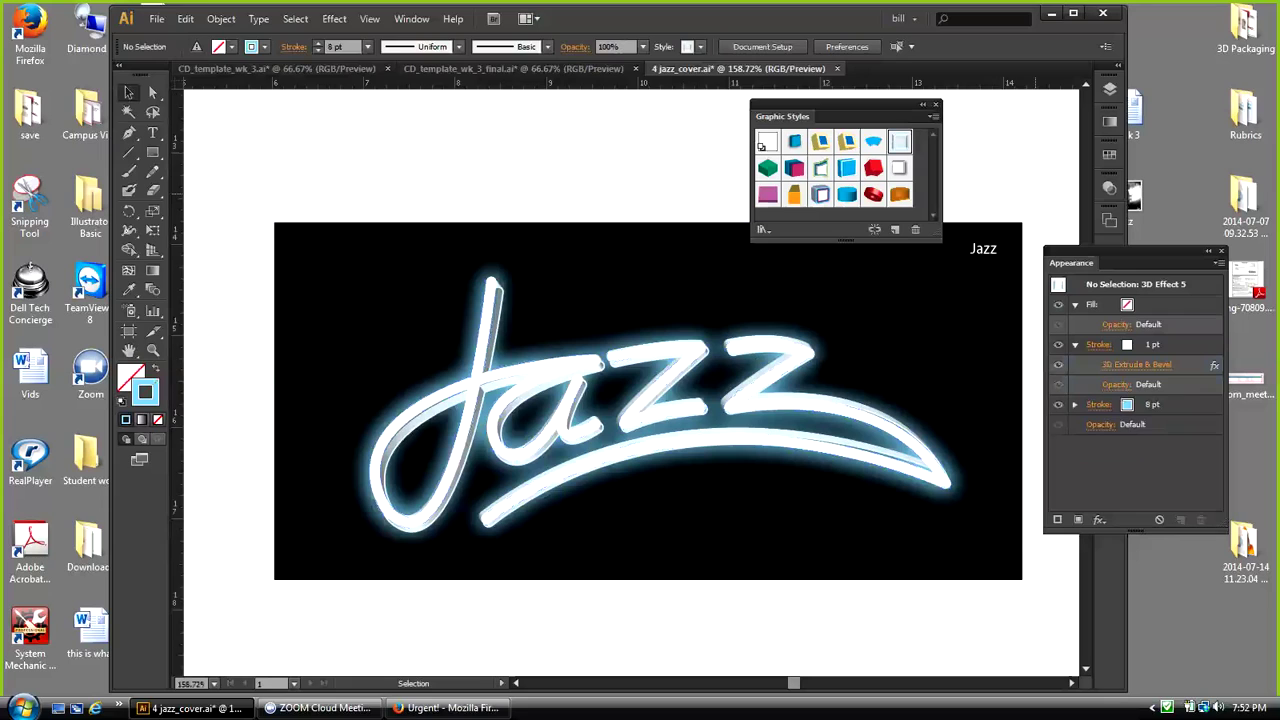
pyautogui.click(1126, 406)
pyautogui.click(1126, 406)
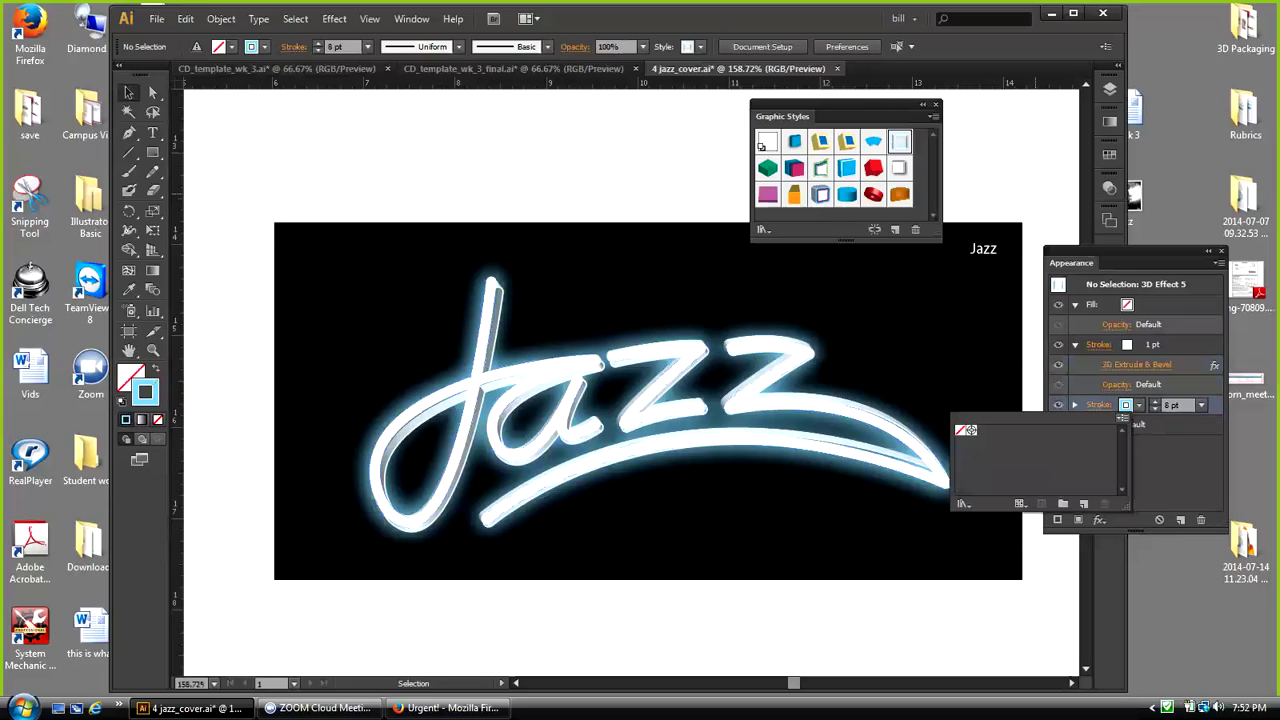
pyautogui.click(1126, 406)
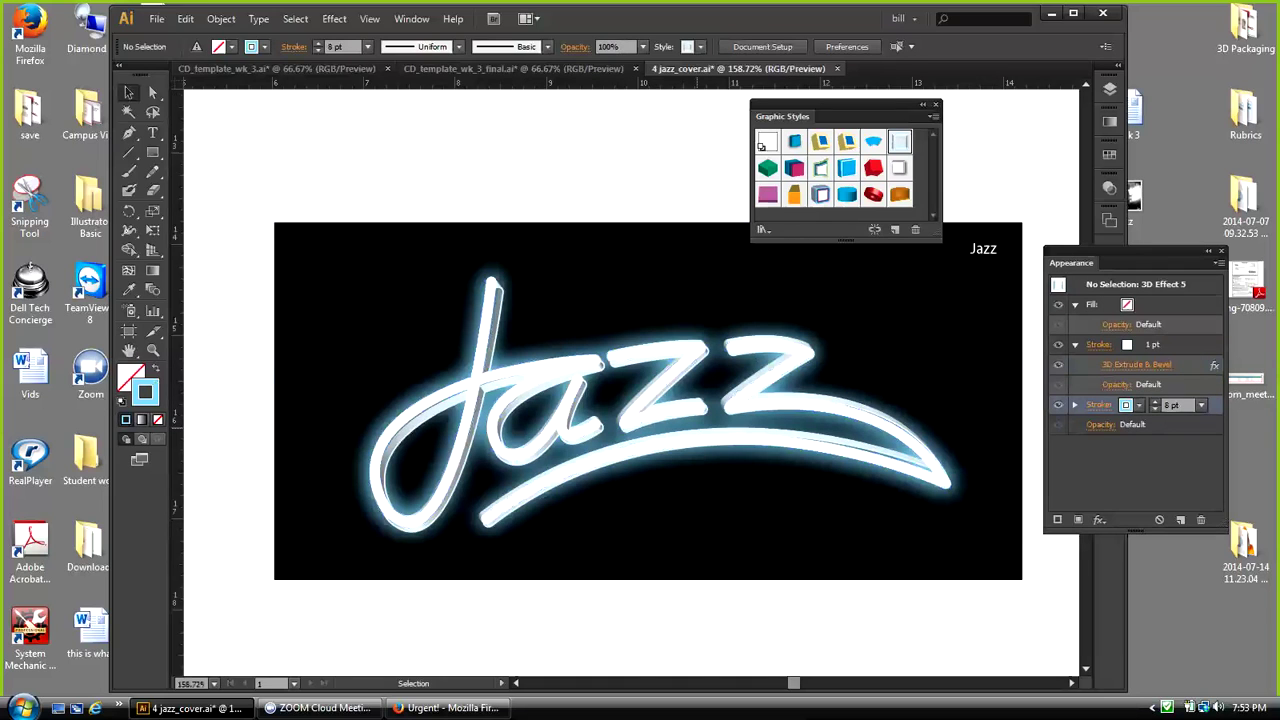
# Step: Move the glowing lettering down towards the rectangle's lower edge, and centre the small "Jazz" text on the black area, enlarged to about 99.63 pt
pyautogui.moveTo(720, 437); pyautogui.dragTo(724, 644)
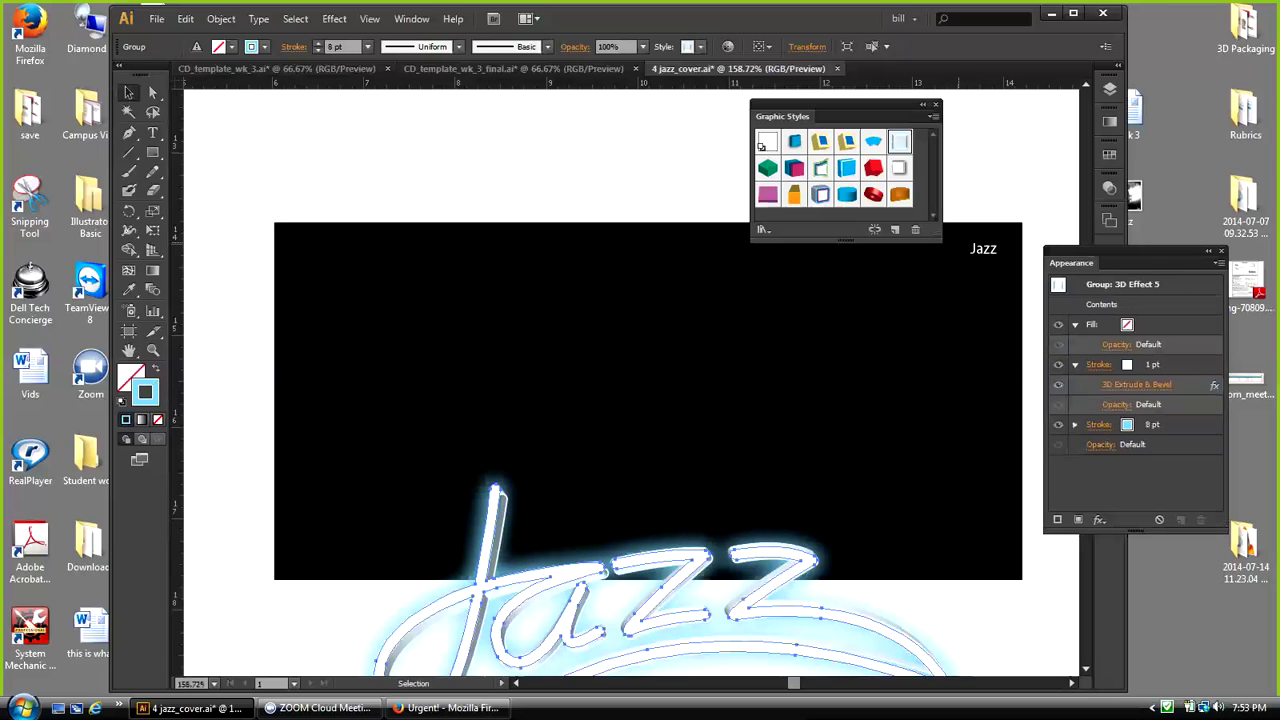
pyautogui.moveTo(983, 248); pyautogui.dragTo(647, 357)
pyautogui.moveTo(736, 559); pyautogui.dragTo(731, 592)
pyautogui.moveTo(650, 355); pyautogui.dragTo(621, 370)
pyautogui.click(152, 229)
pyautogui.moveTo(637, 378); pyautogui.dragTo(730, 437)
pyautogui.press('v')
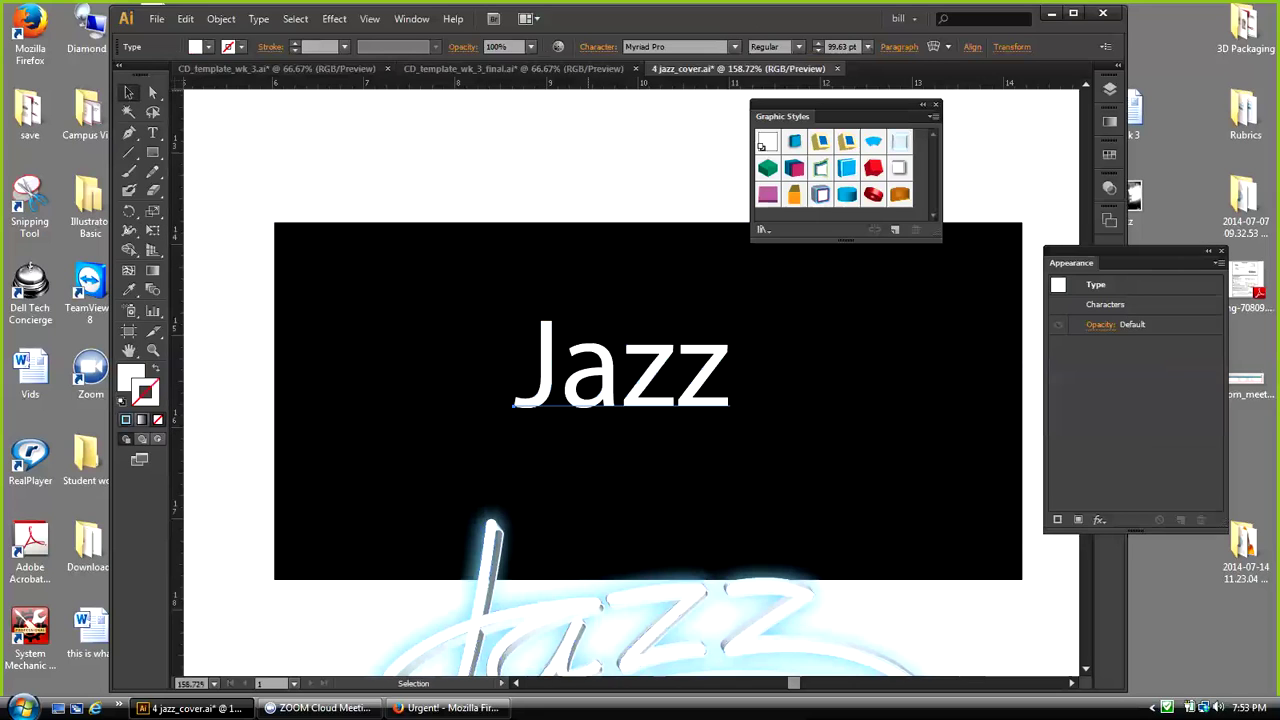
# Step: Show the character settings, try a kerning of 100 between the "a" and first "z" of the text, and set it to 0
pyautogui.click(411, 18)
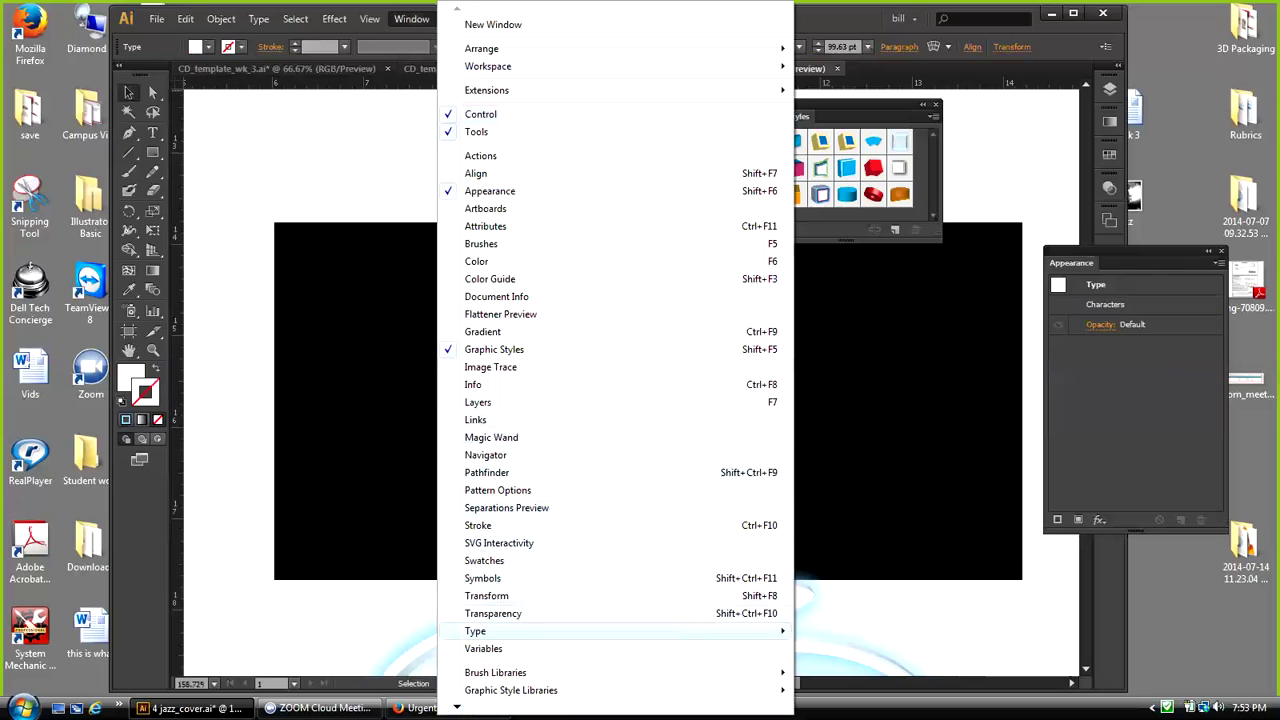
pyautogui.moveTo(520, 631)
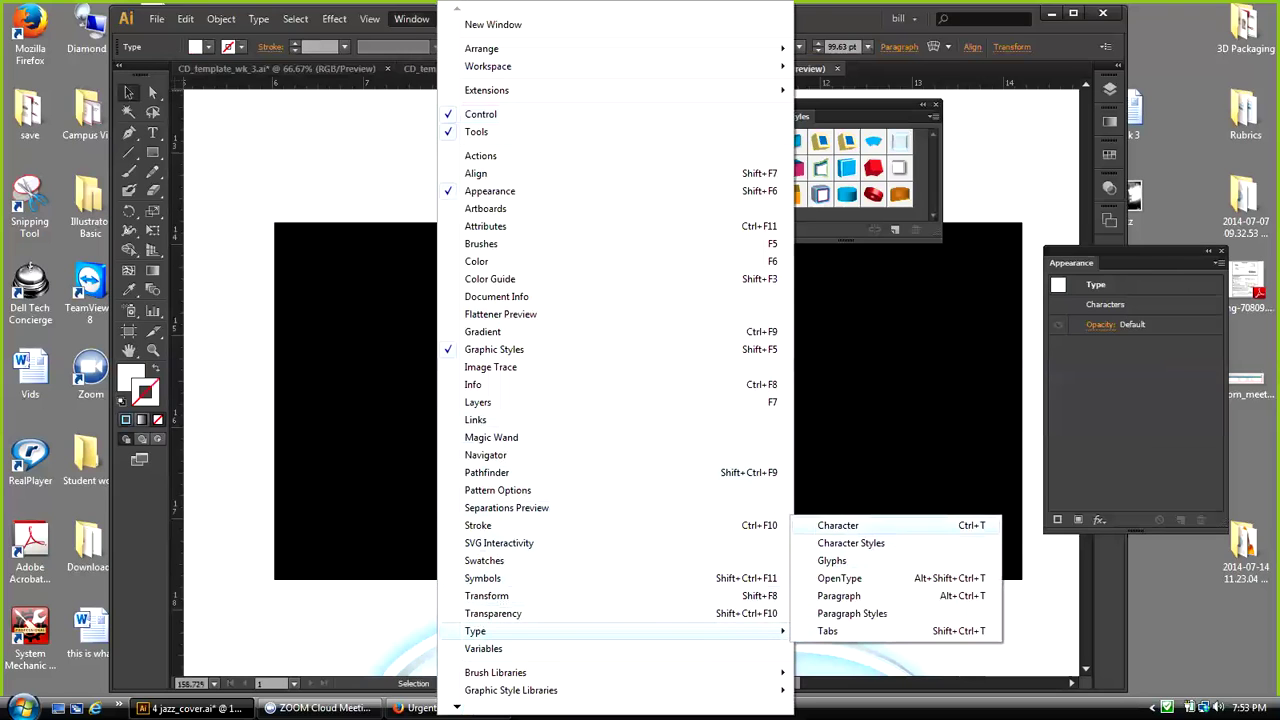
pyautogui.click(838, 525)
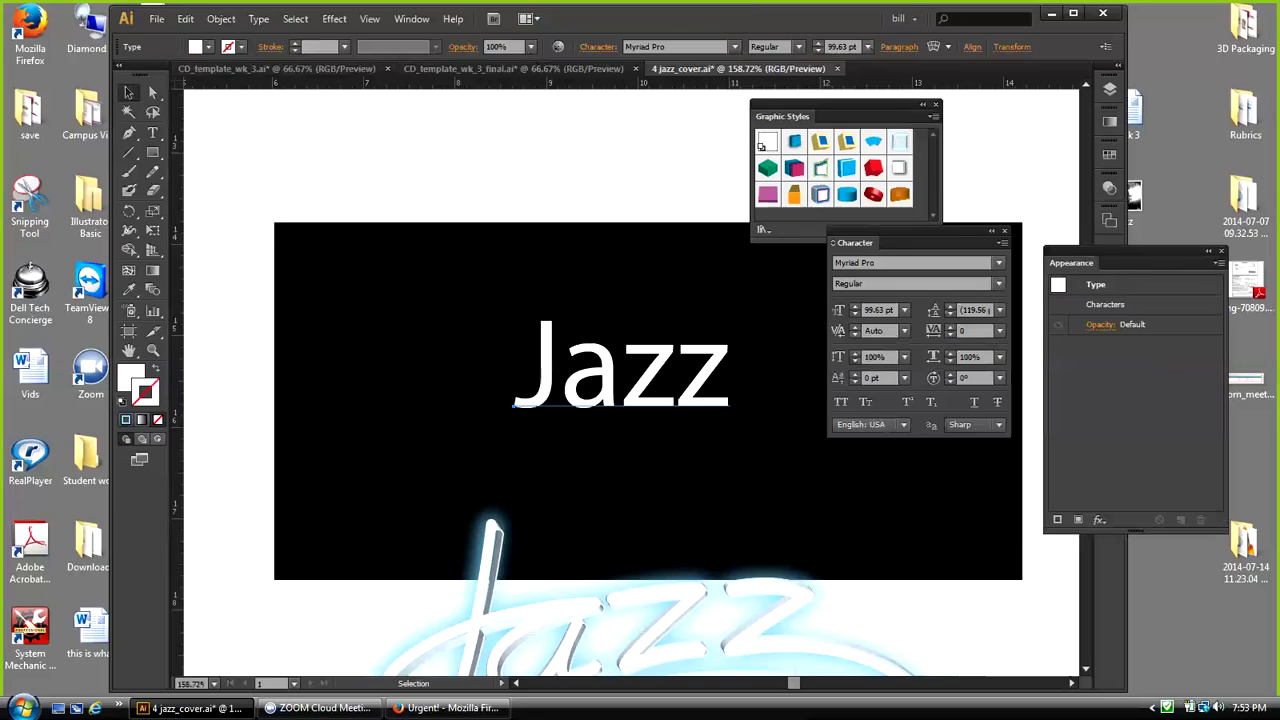
pyautogui.doubleClick(621, 360)
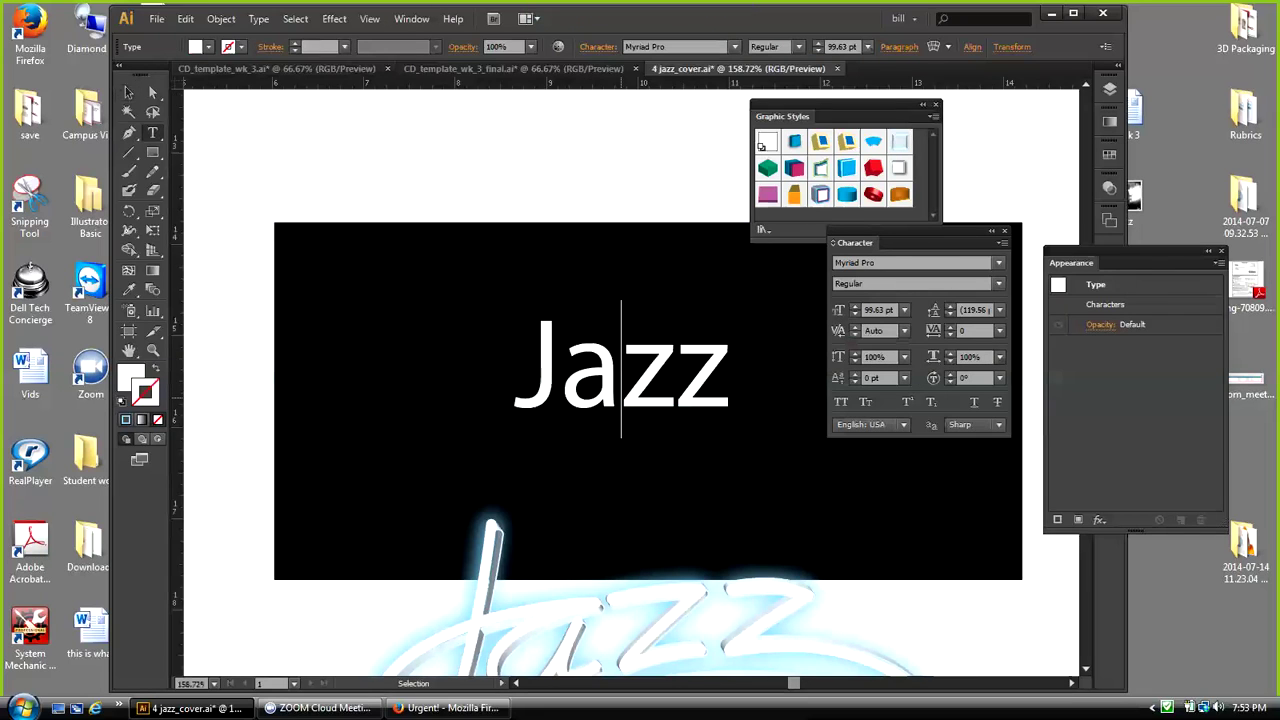
pyautogui.click(904, 331)
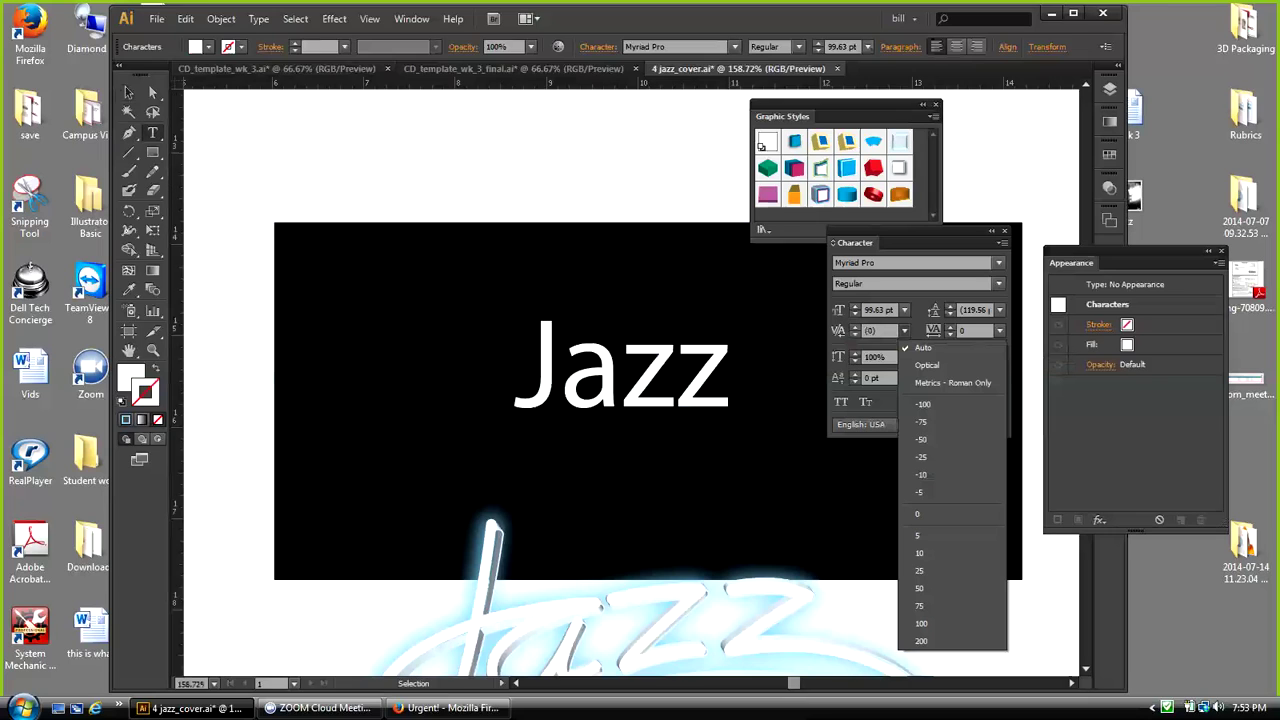
pyautogui.click(922, 626)
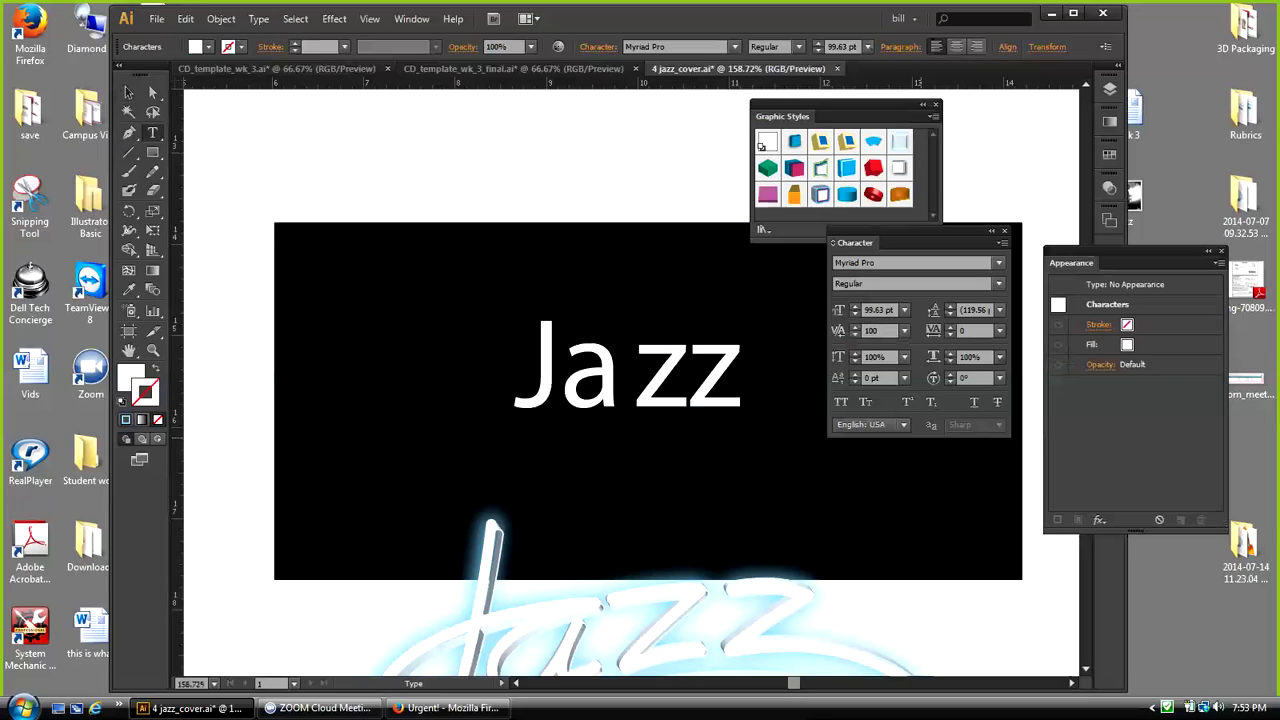
pyautogui.click(904, 331)
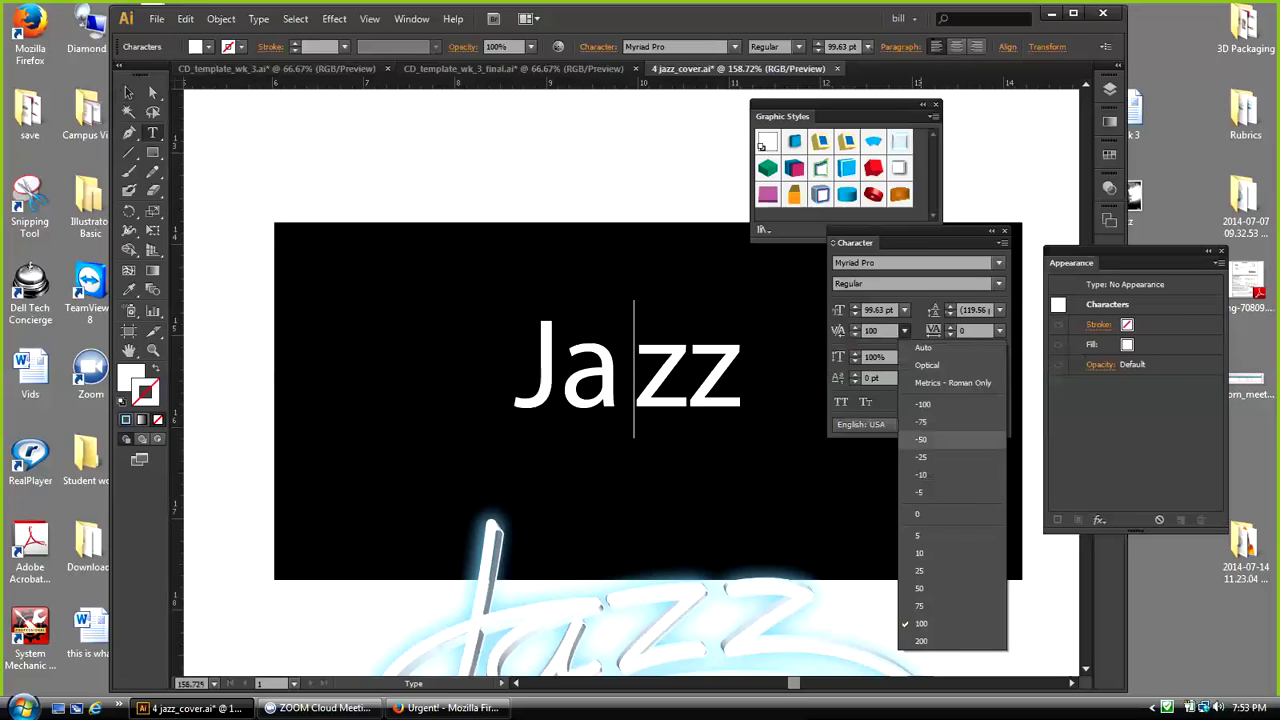
pyautogui.click(922, 513)
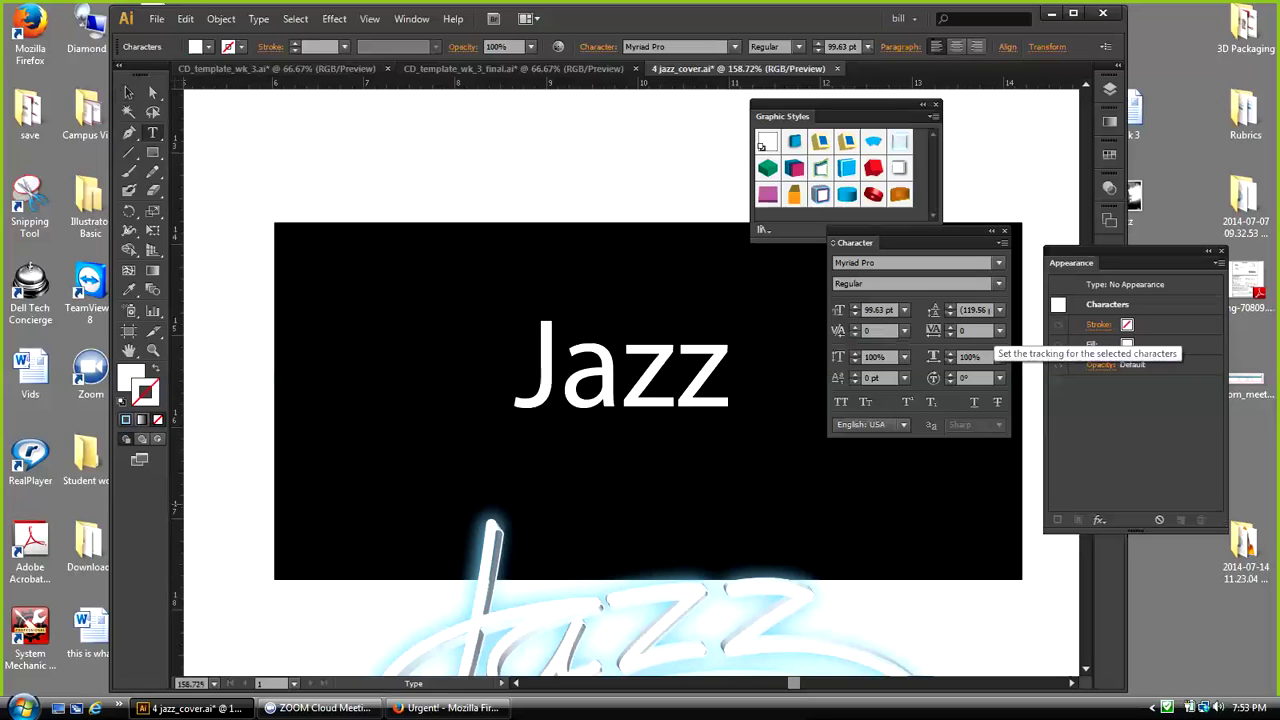
# Step: Widen the tracking across the whole word "Jazz" and finish editing the text
pyautogui.hotkey('ctrl', 'a')
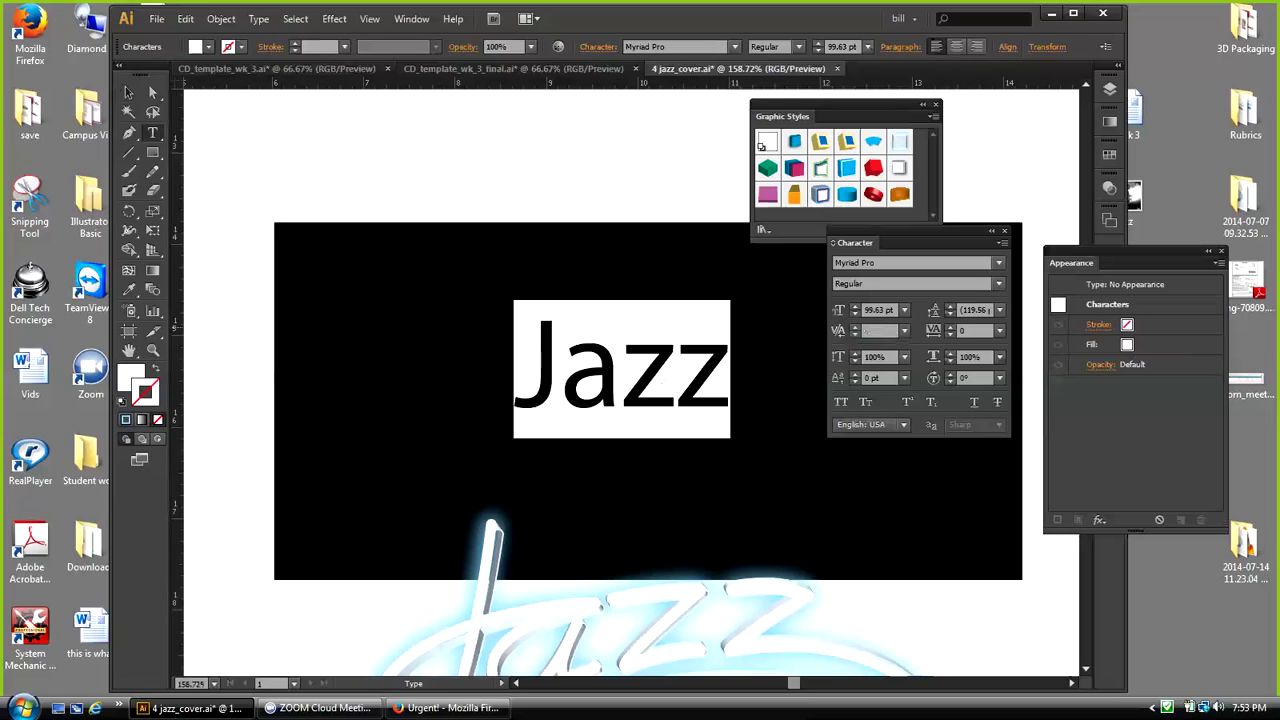
pyautogui.click(1000, 331)
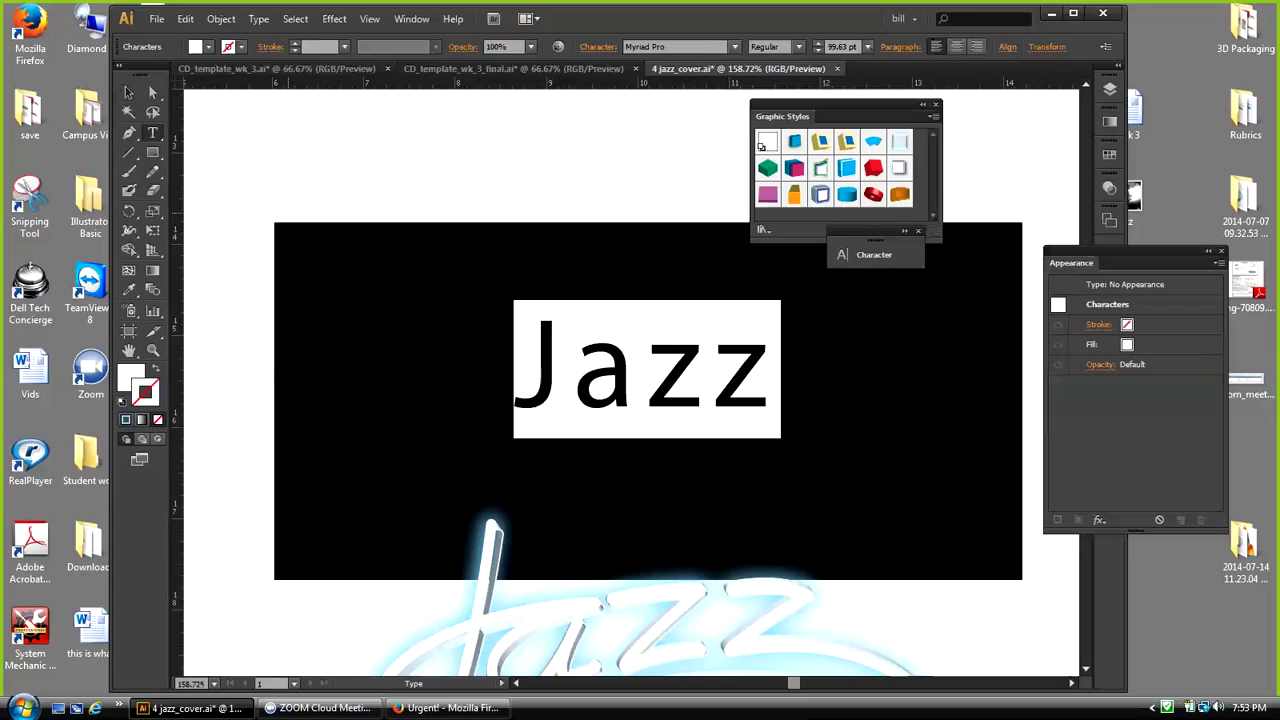
pyautogui.click(128, 92)
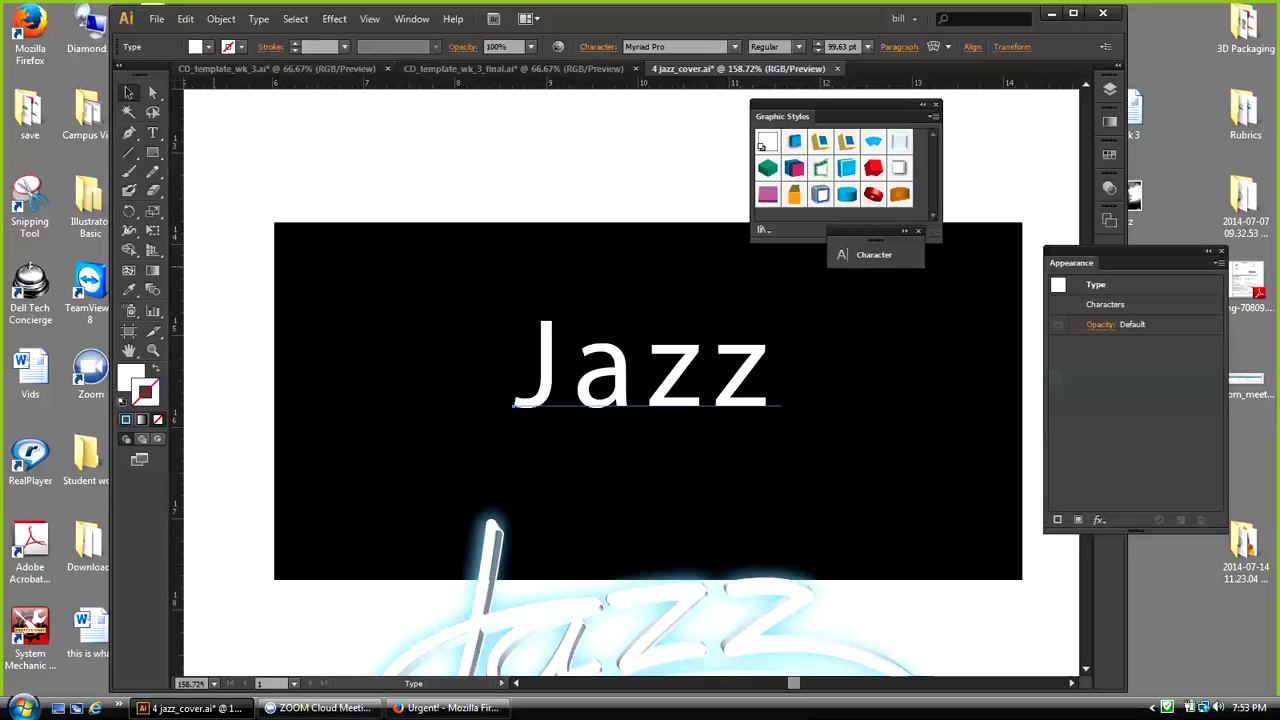
# Step: Push the glowing lettering further below the black rectangle and reposition the "Jazz" text near the rectangle's centre
pyautogui.moveTo(613, 370)
pyautogui.mouseDown()
pyautogui.moveTo(596, 356)
pyautogui.moveTo(599, 371)
pyautogui.moveTo(619, 365)
pyautogui.mouseUp()
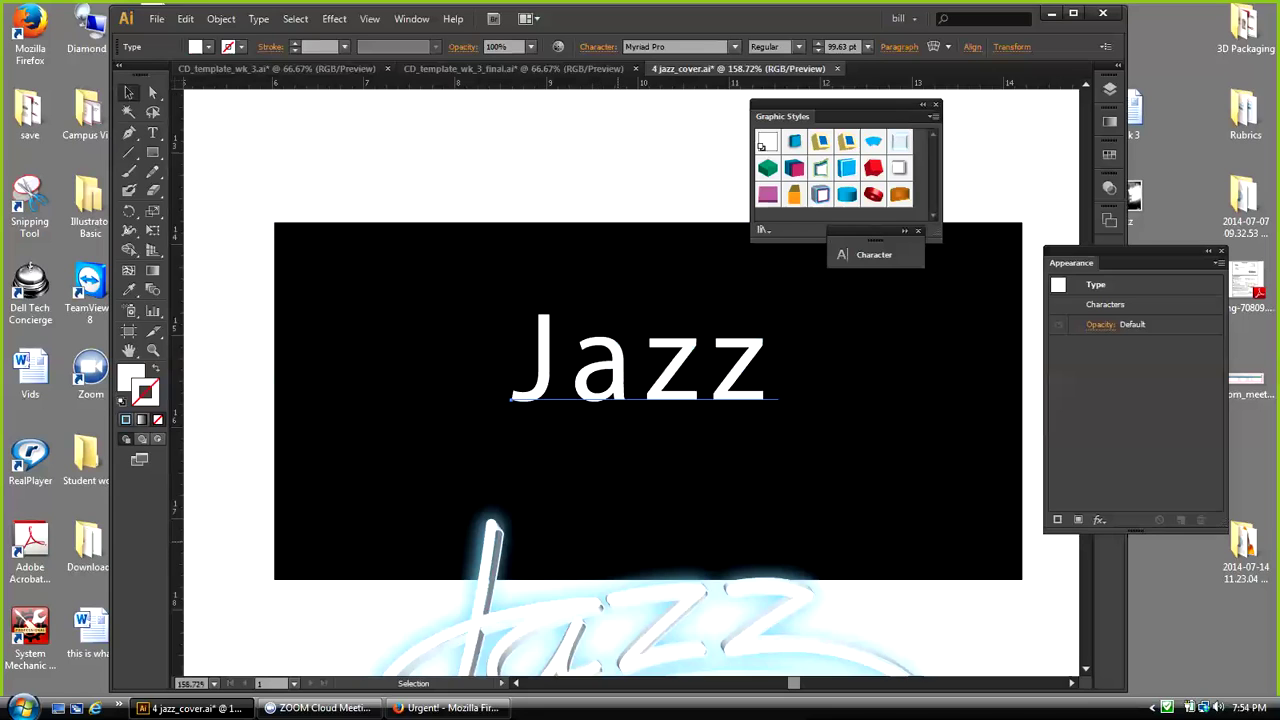
pyautogui.moveTo(602, 605); pyautogui.dragTo(598, 667)
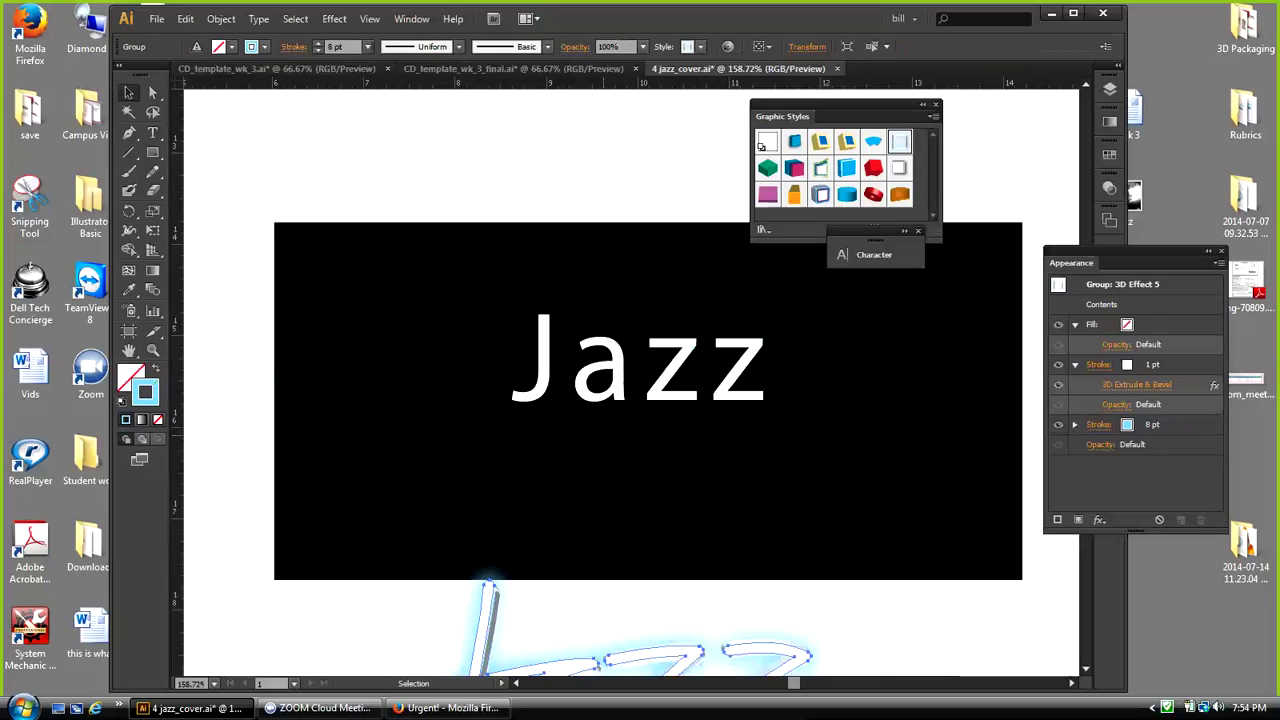
pyautogui.moveTo(640, 370); pyautogui.dragTo(640, 392)
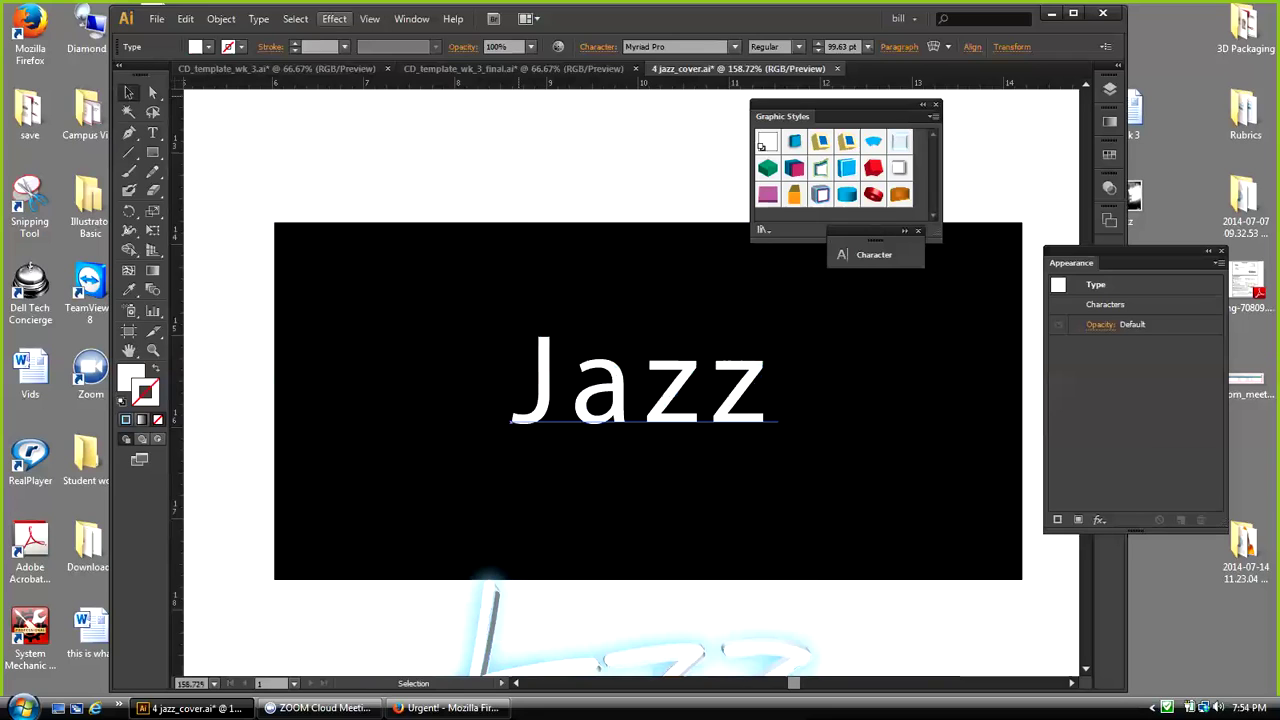
# Step: Apply a 3D Extrude & Bevel effect to the "Jazz" text with 50 pt depth and a custom rotation of -9°, 6° and 7°
pyautogui.click(334, 18)
pyautogui.moveTo(360, 110)
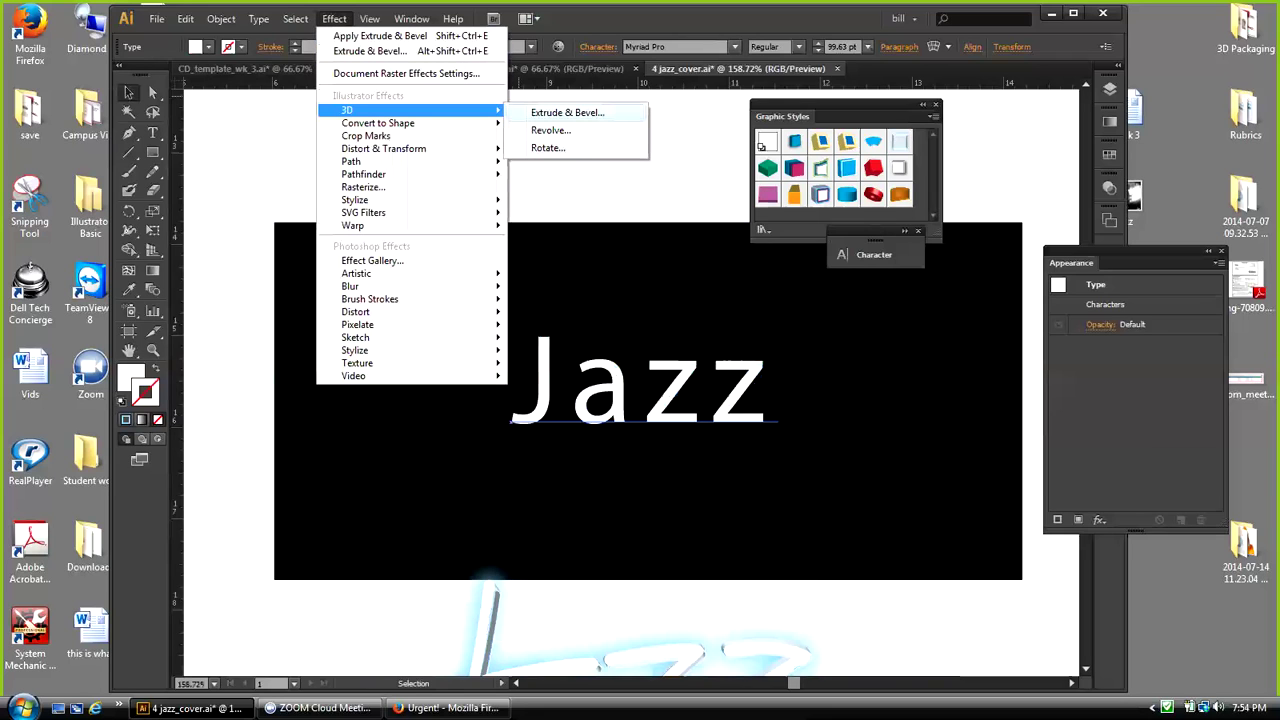
pyautogui.click(567, 112)
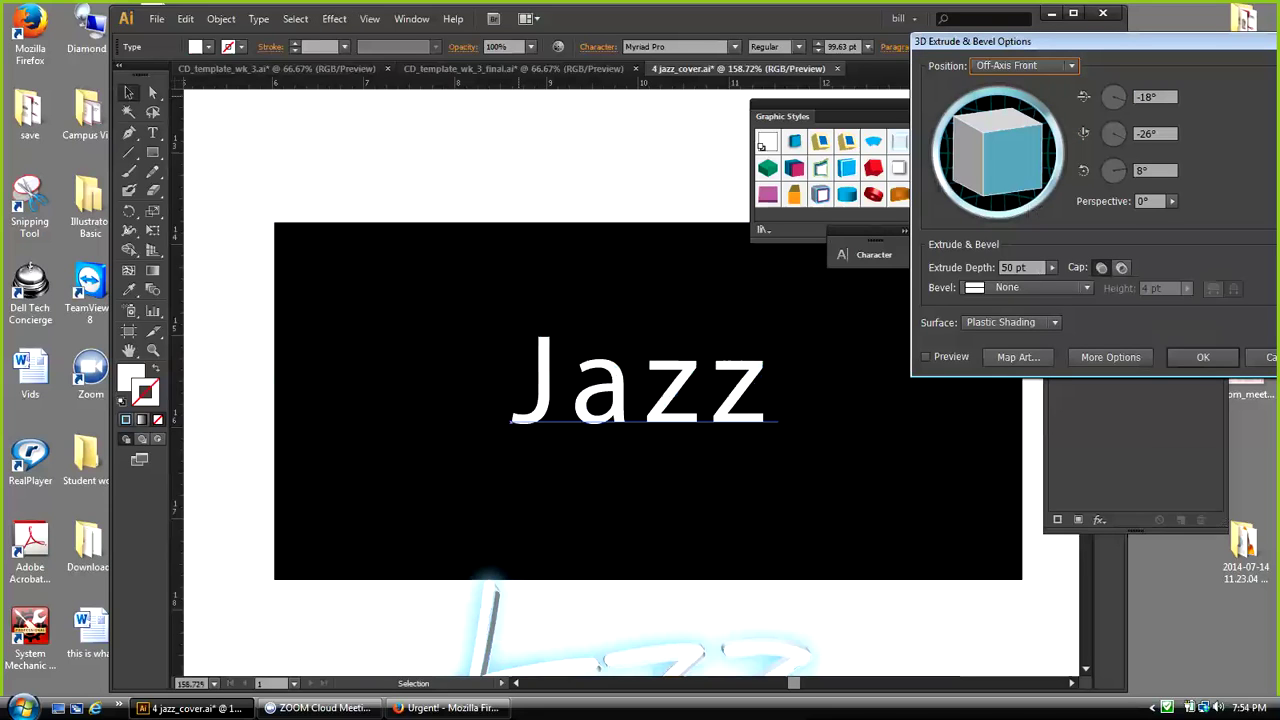
pyautogui.click(926, 357)
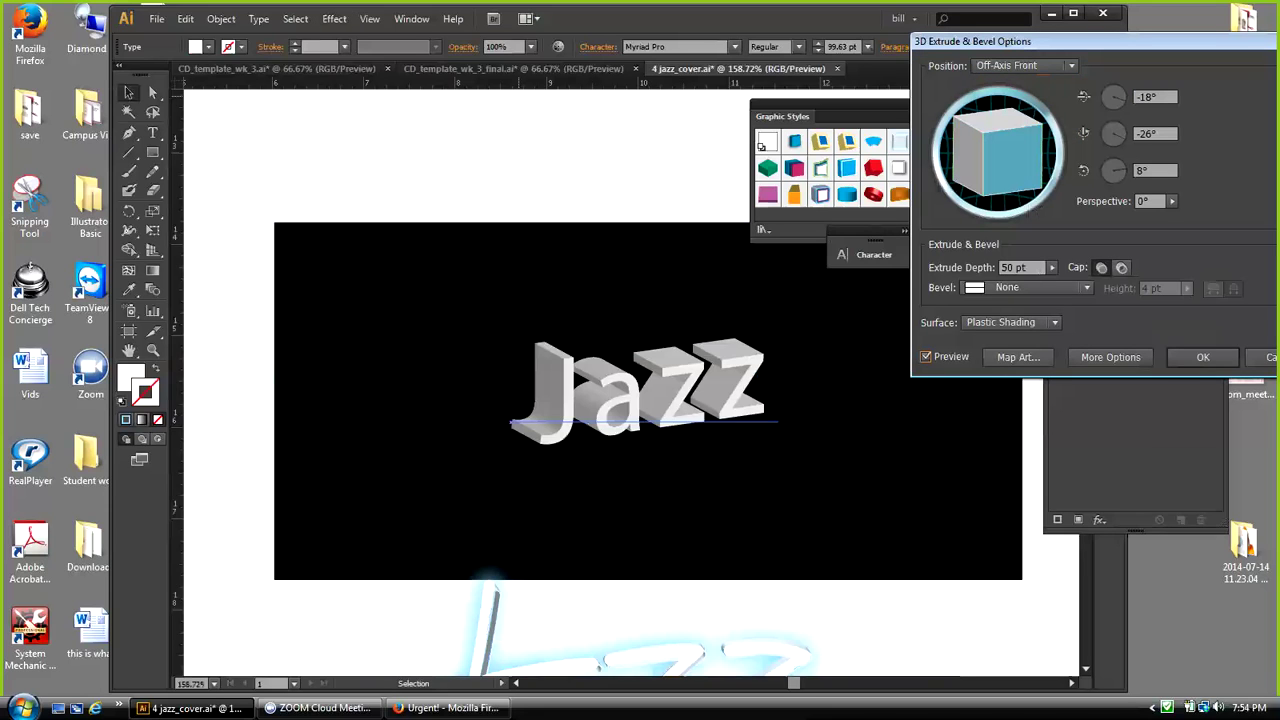
pyautogui.moveTo(1012, 154); pyautogui.dragTo(1009, 132)
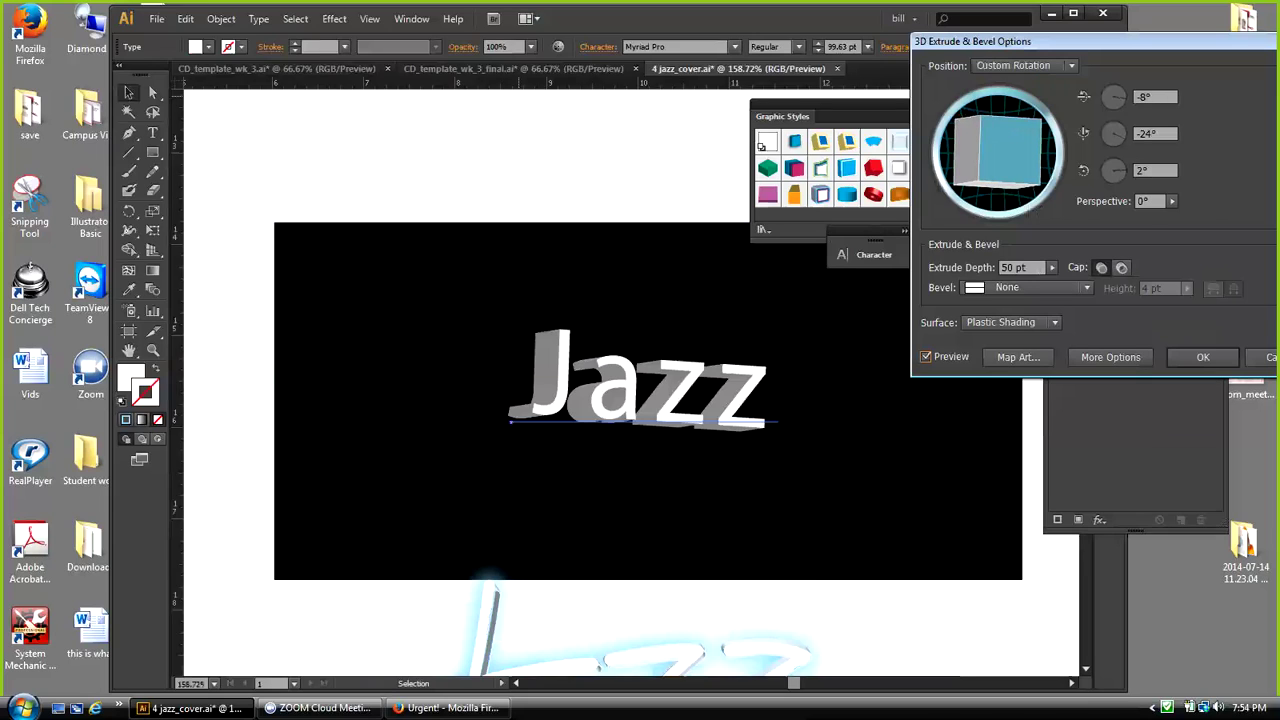
pyautogui.moveTo(1010, 148); pyautogui.dragTo(993, 162)
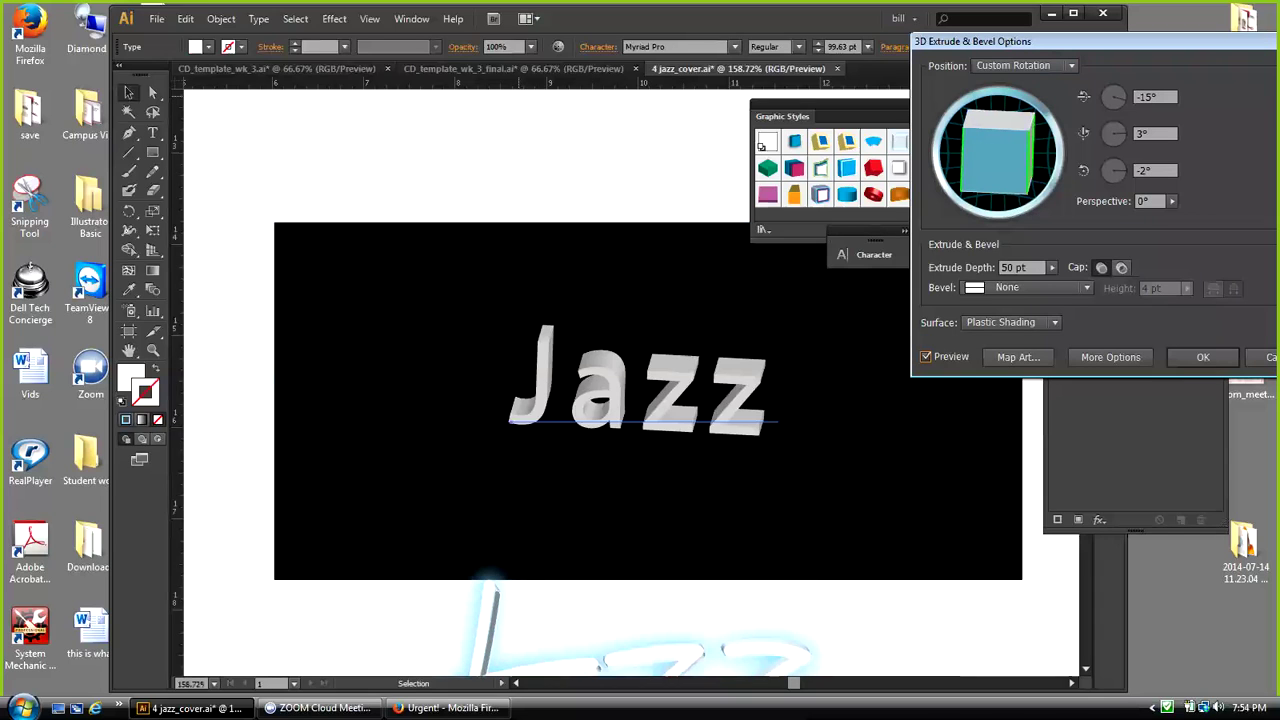
pyautogui.moveTo(1030, 156); pyautogui.dragTo(996, 151)
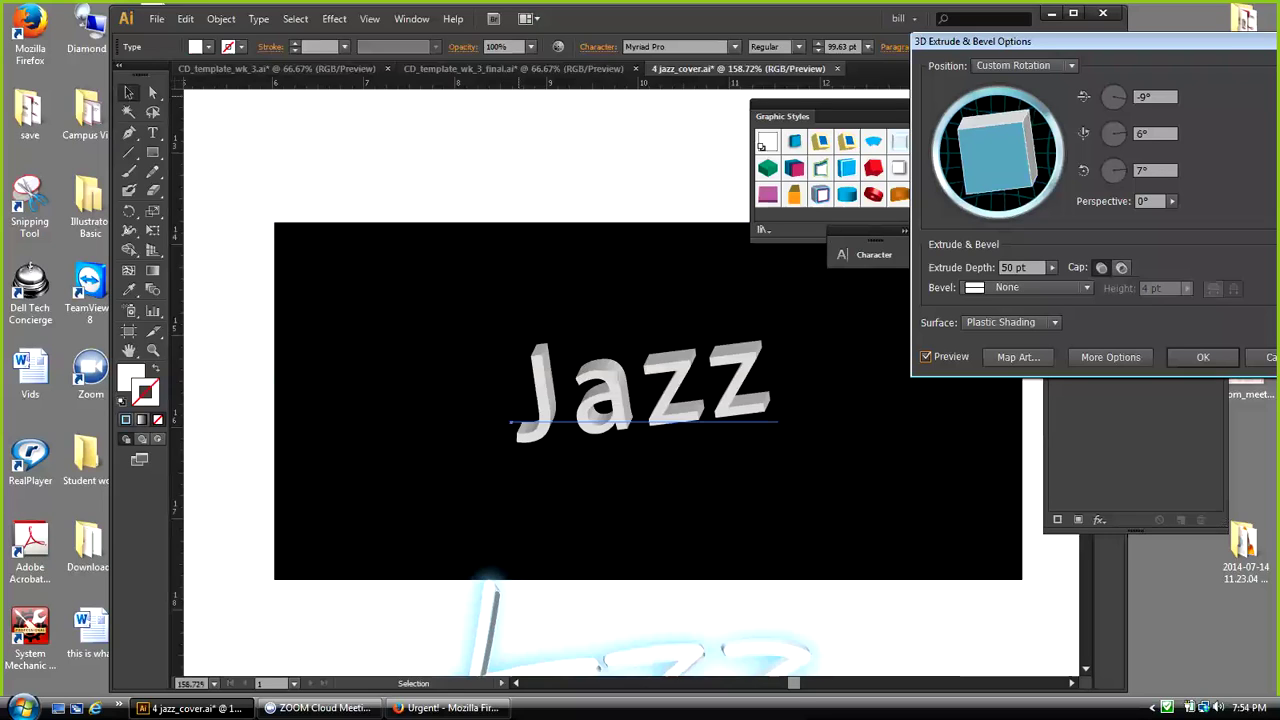
pyautogui.click(1203, 357)
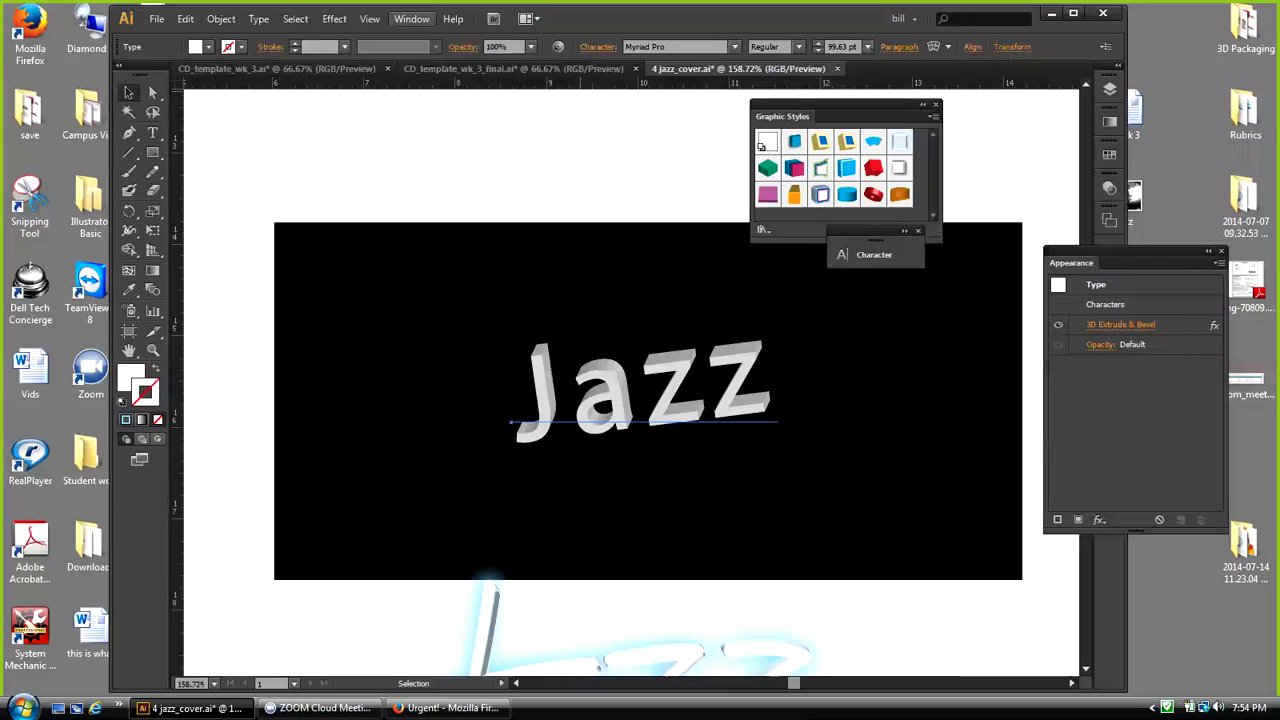
pyautogui.click(411, 18)
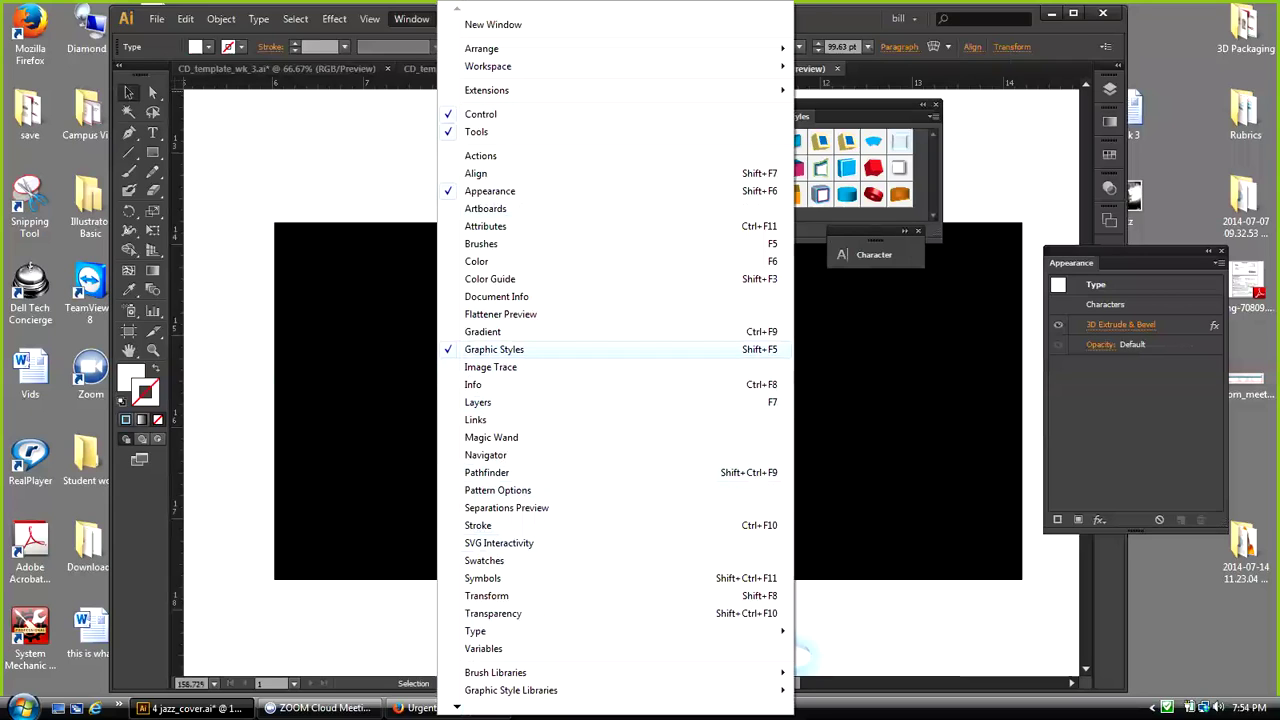
pyautogui.click(838, 328)
pyautogui.click(838, 328)
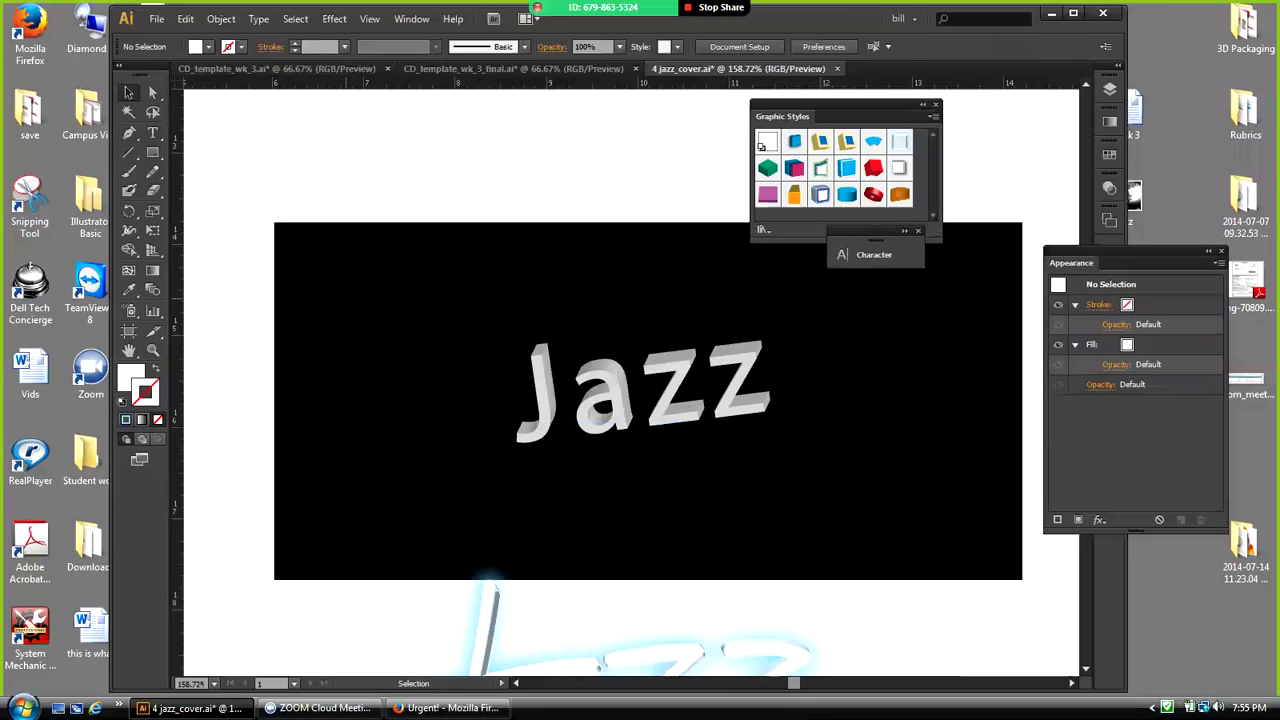
# Step: Try the graphic styles 3D Effect 1, 3, 4, 8 and 10 on the "Jazz" text, and apply 3D Effect 5
pyautogui.click(672, 408)
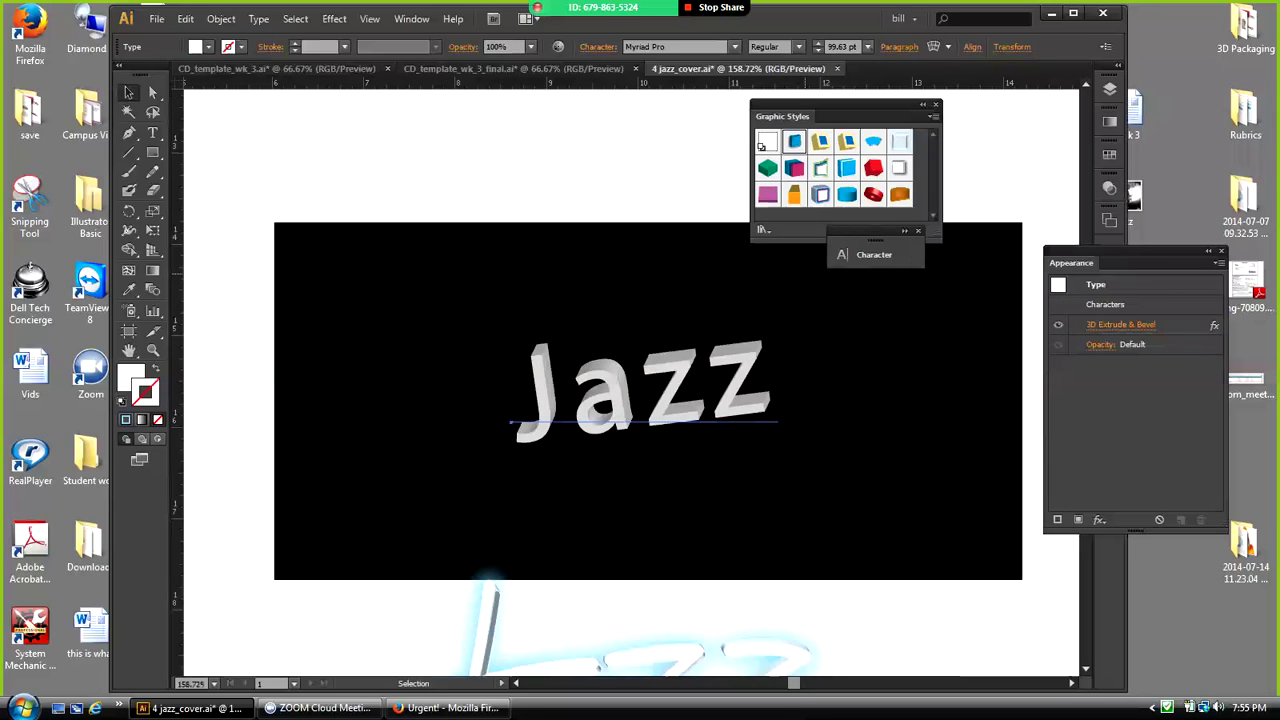
pyautogui.click(794, 141)
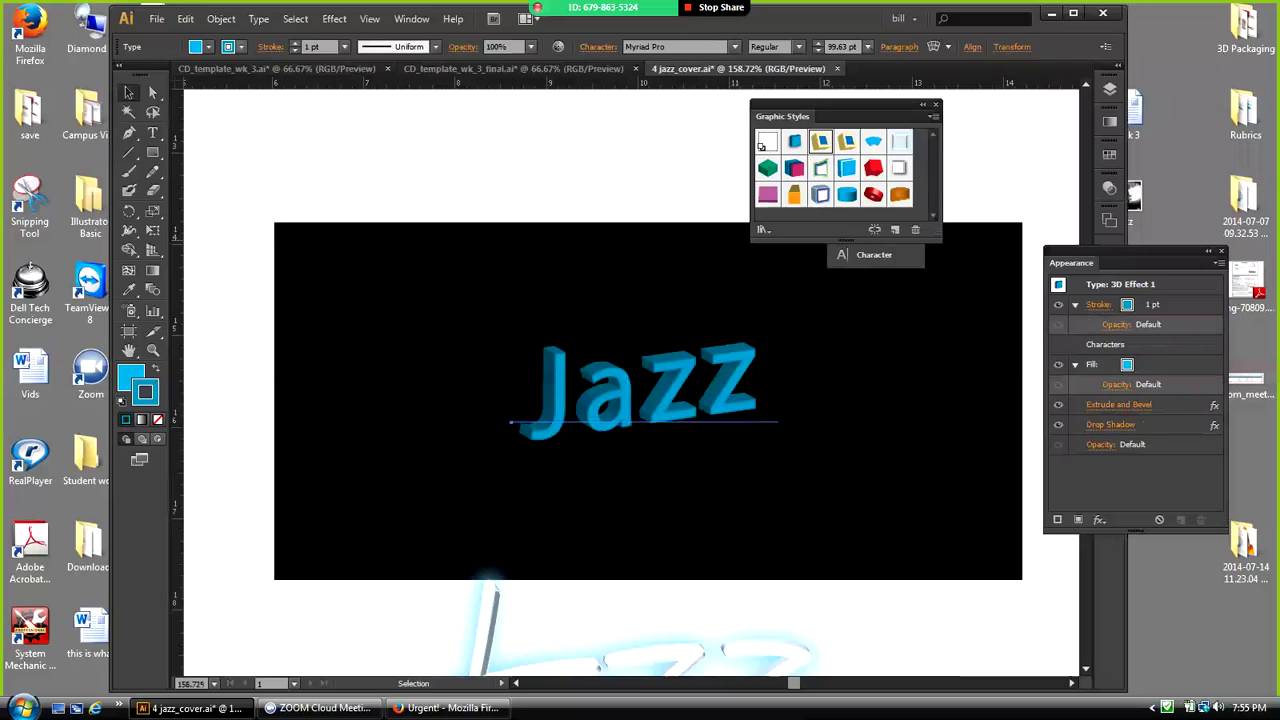
pyautogui.click(820, 141)
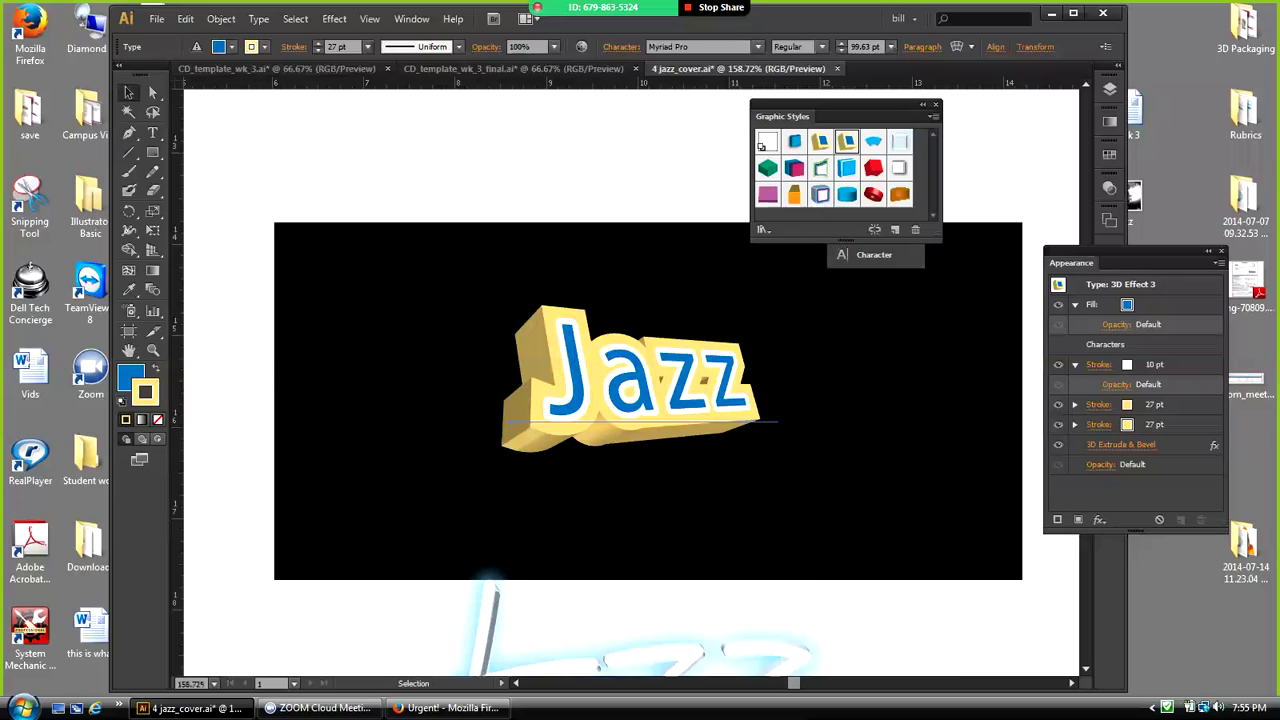
pyautogui.click(873, 141)
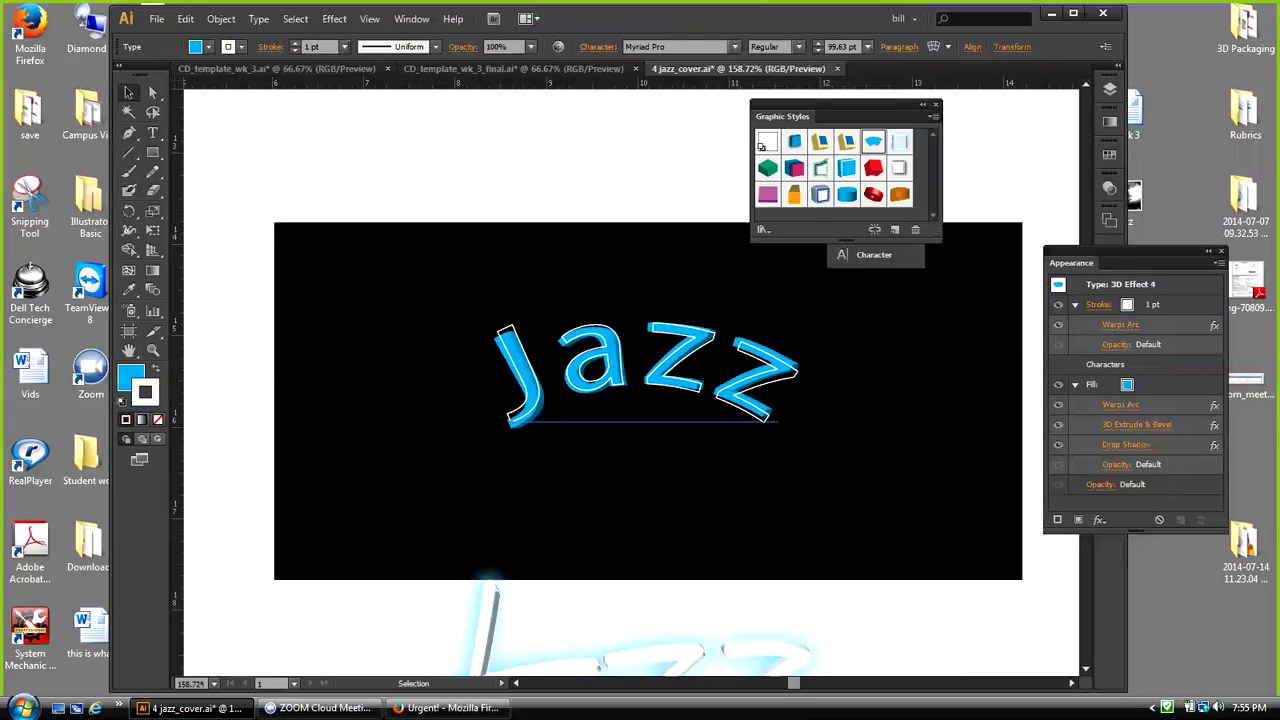
pyautogui.click(820, 168)
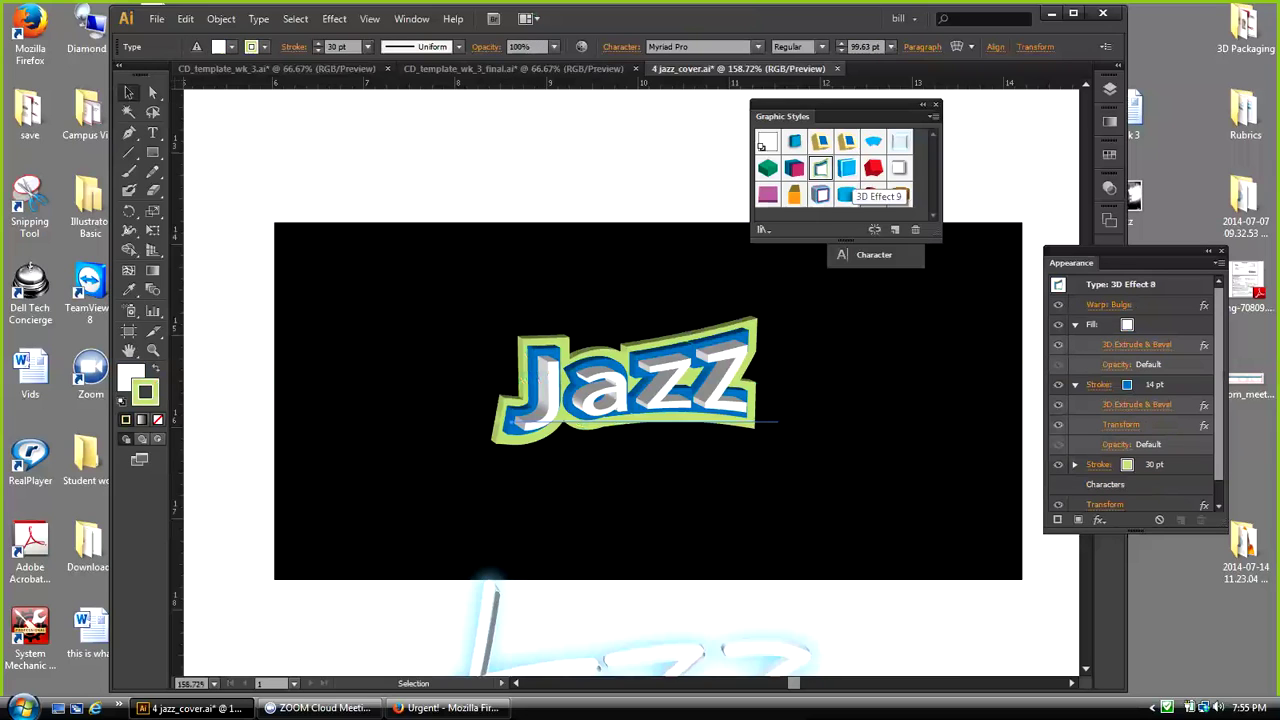
pyautogui.click(873, 168)
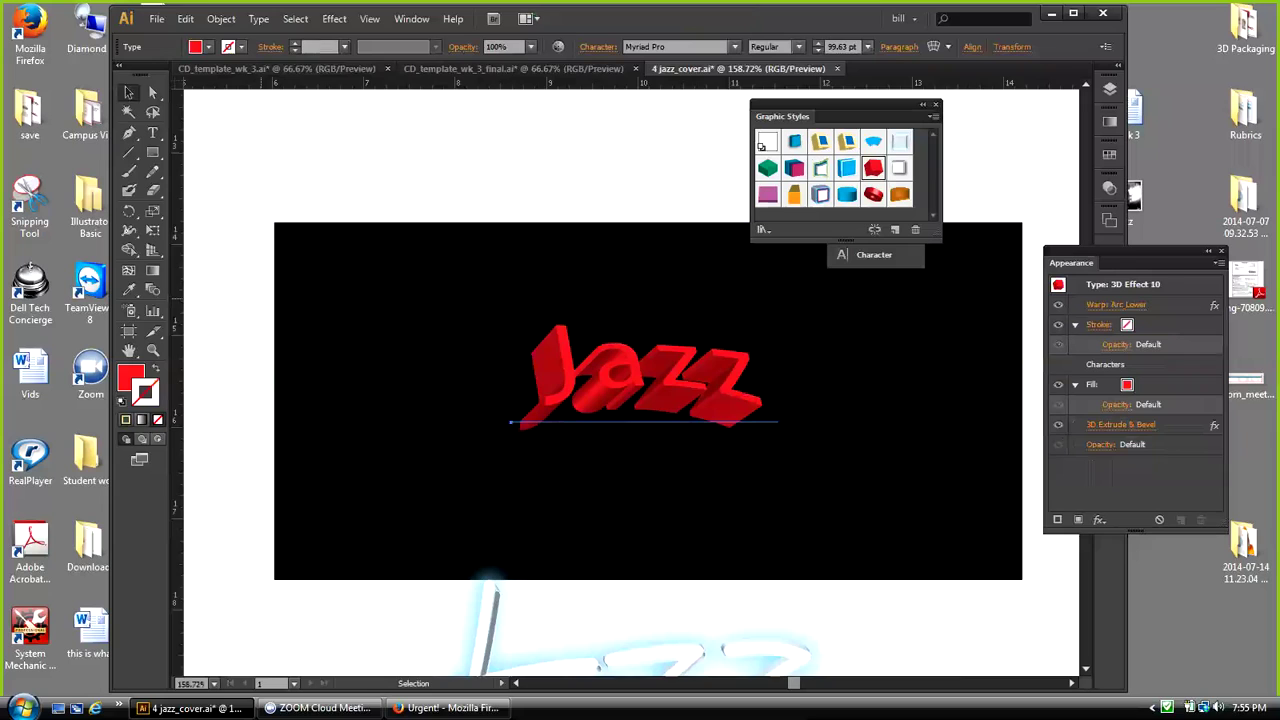
pyautogui.click(899, 141)
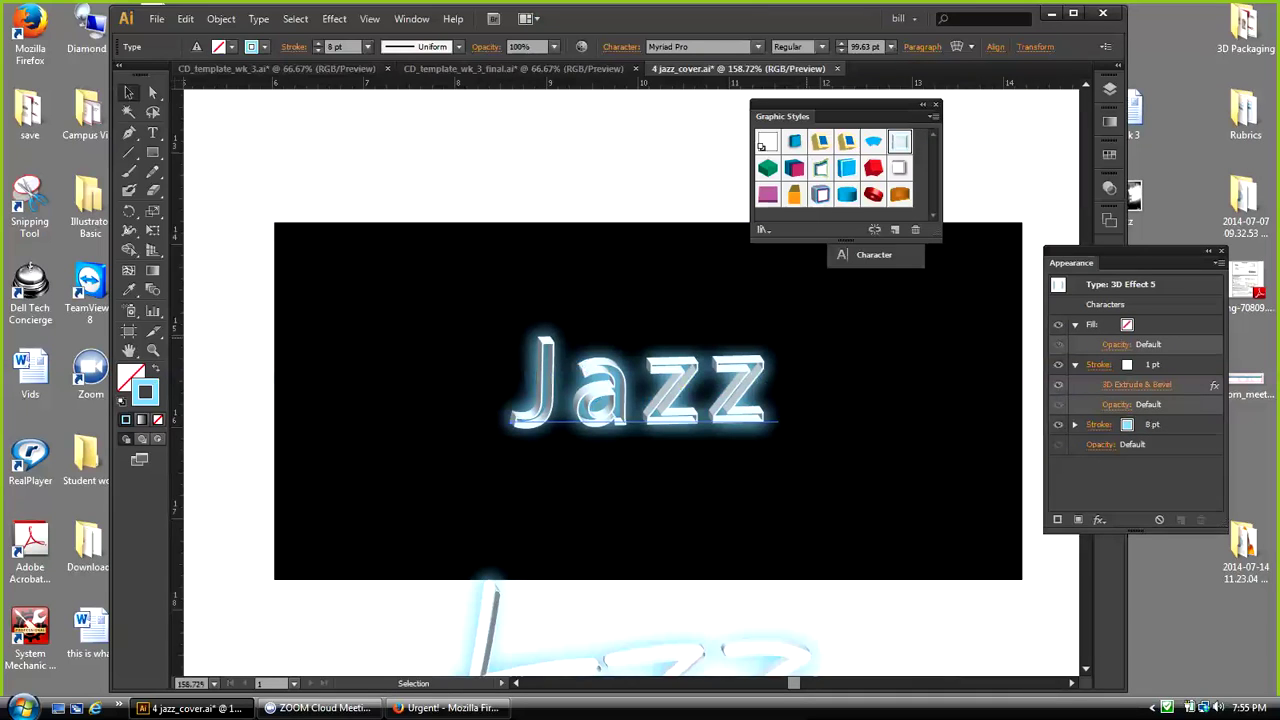
# Step: Open the Type Effects graphic style library for a look and close it again
pyautogui.click(933, 116)
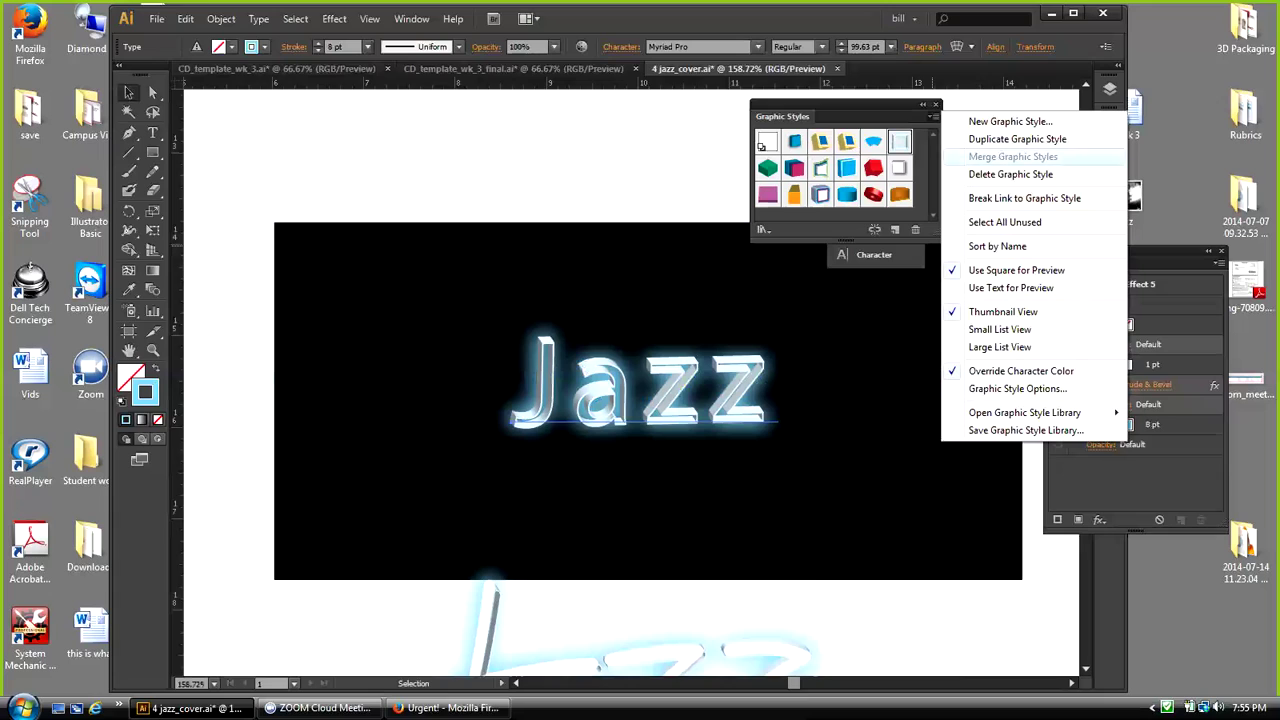
pyautogui.moveTo(1024, 412)
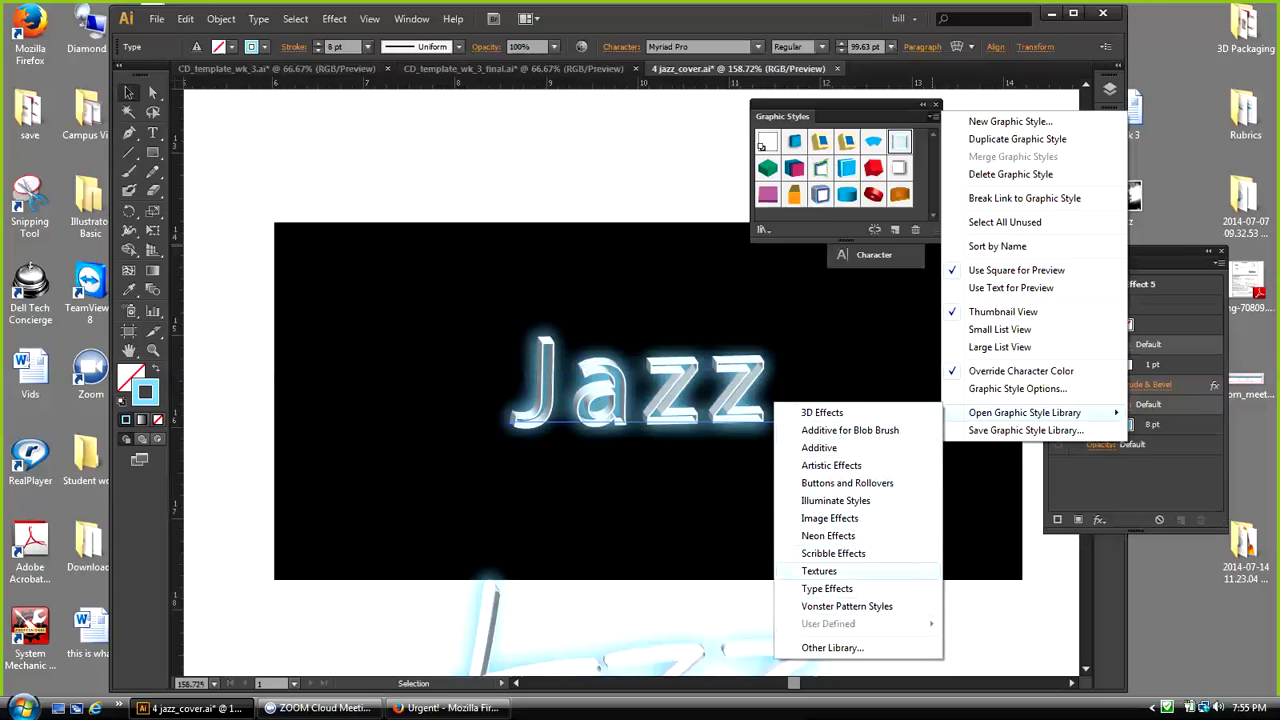
pyautogui.click(827, 588)
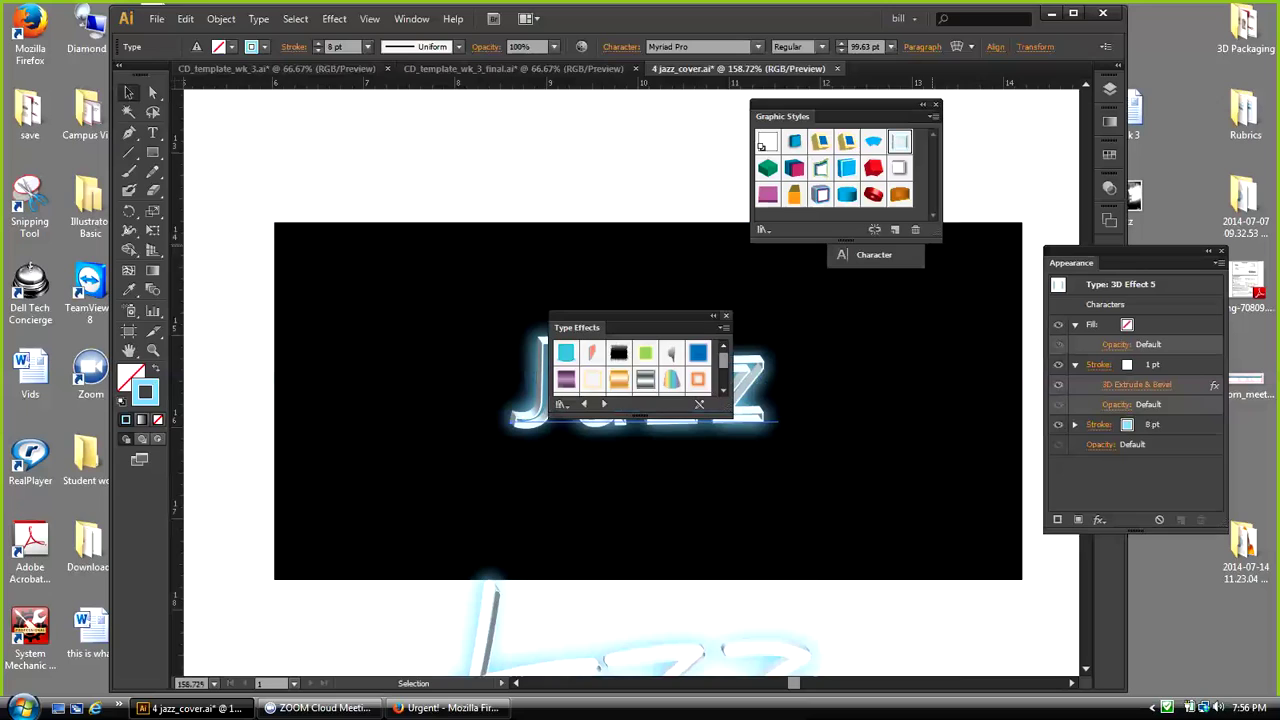
pyautogui.click(726, 316)
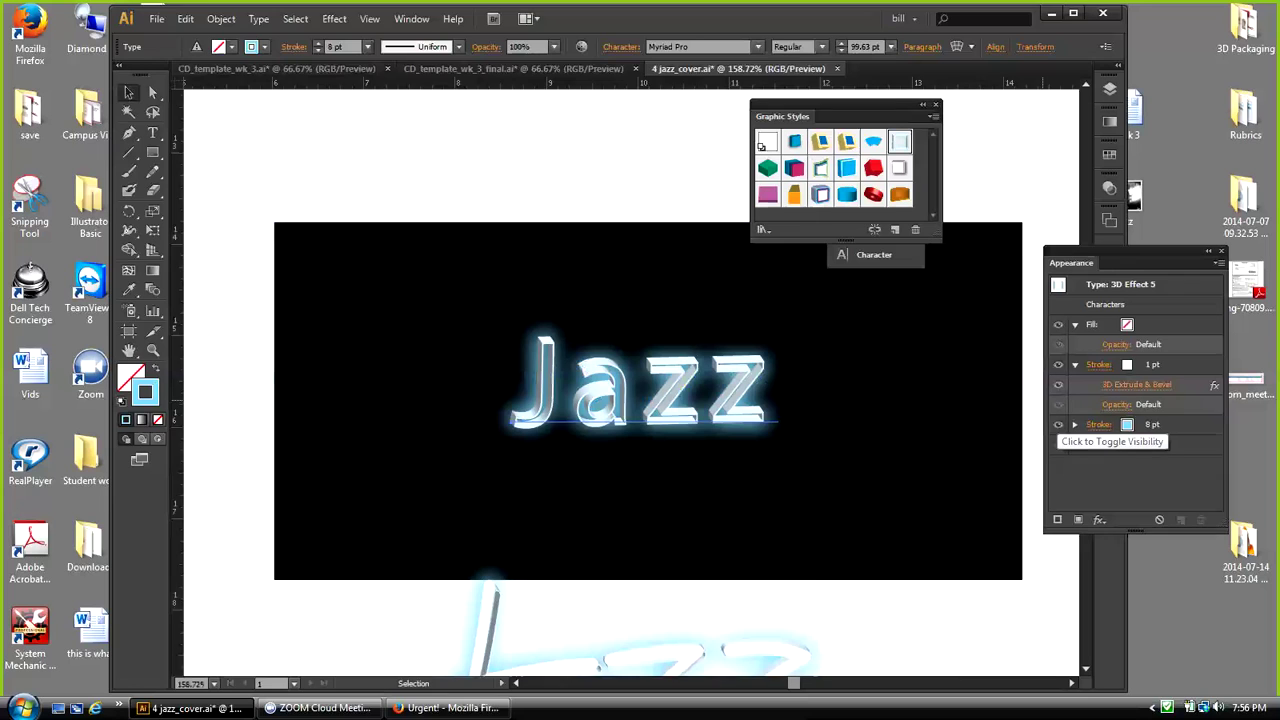
# Step: Hide and show again the text's 8 pt stroke and its 3D Extrude & Bevel effect to compare what each contributes
pyautogui.click(1058, 424)
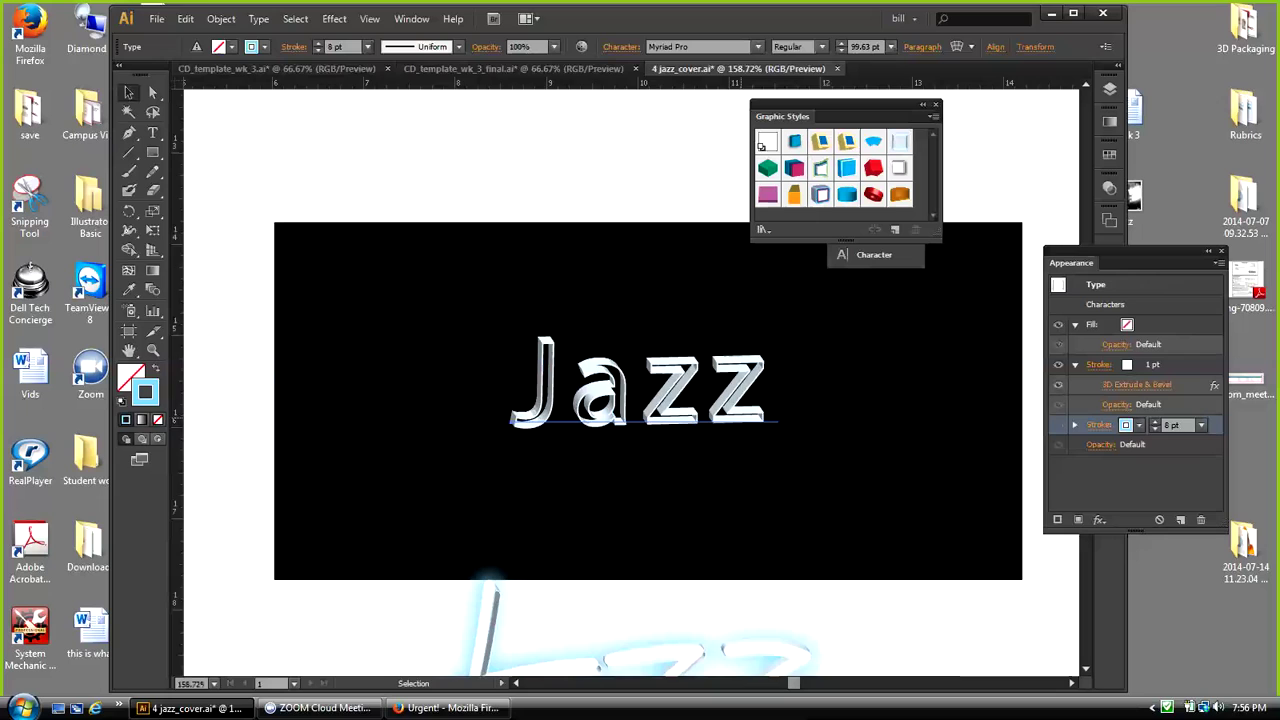
pyautogui.click(1058, 424)
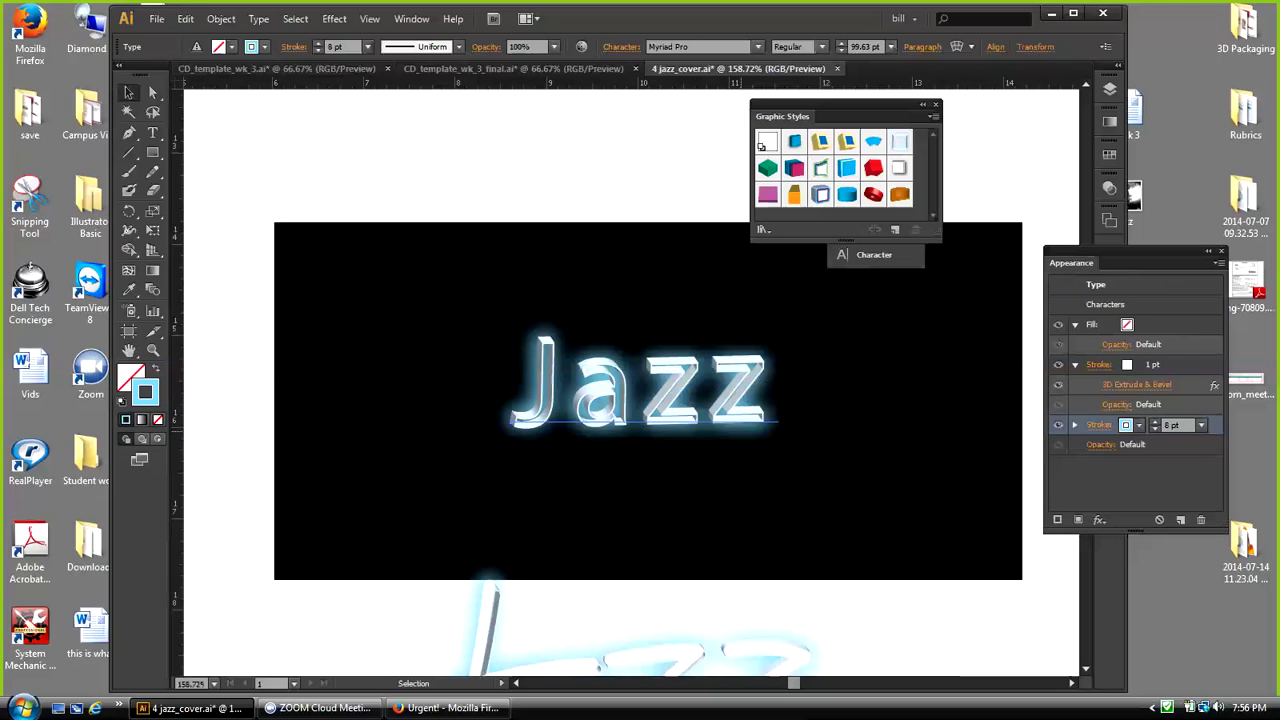
pyautogui.click(1058, 384)
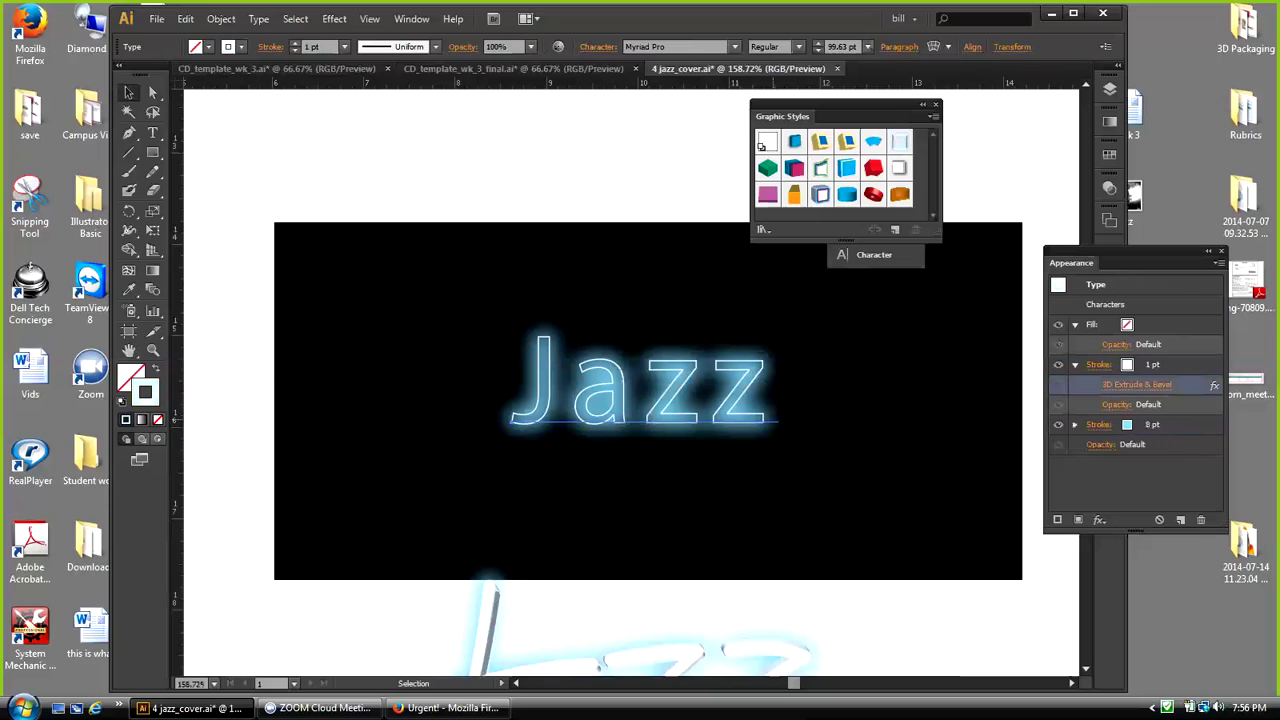
pyautogui.click(1058, 424)
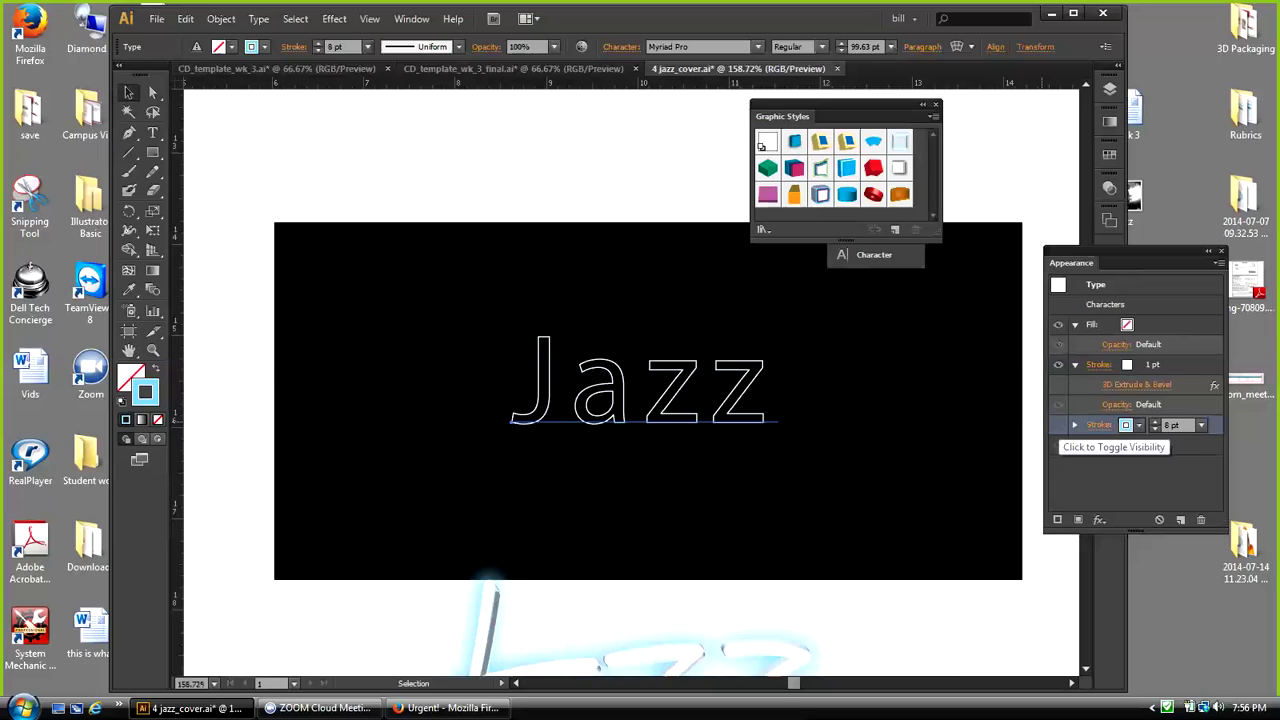
pyautogui.click(1058, 424)
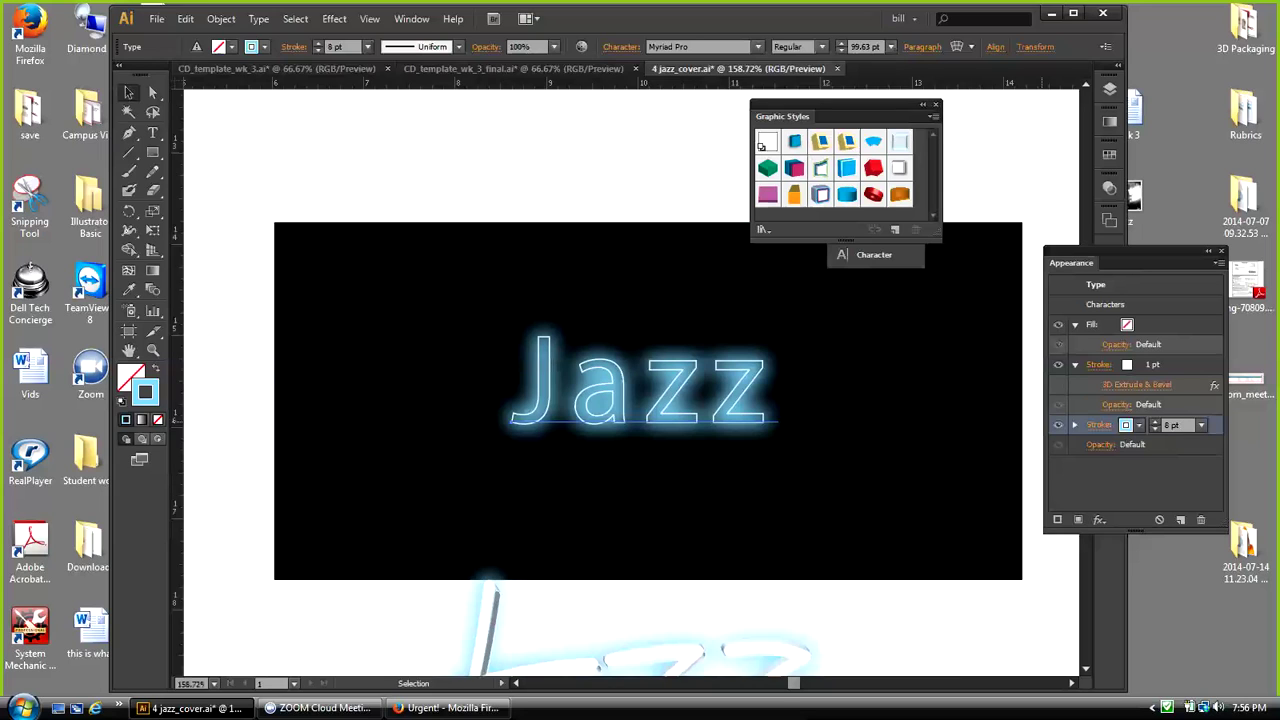
pyautogui.click(1058, 384)
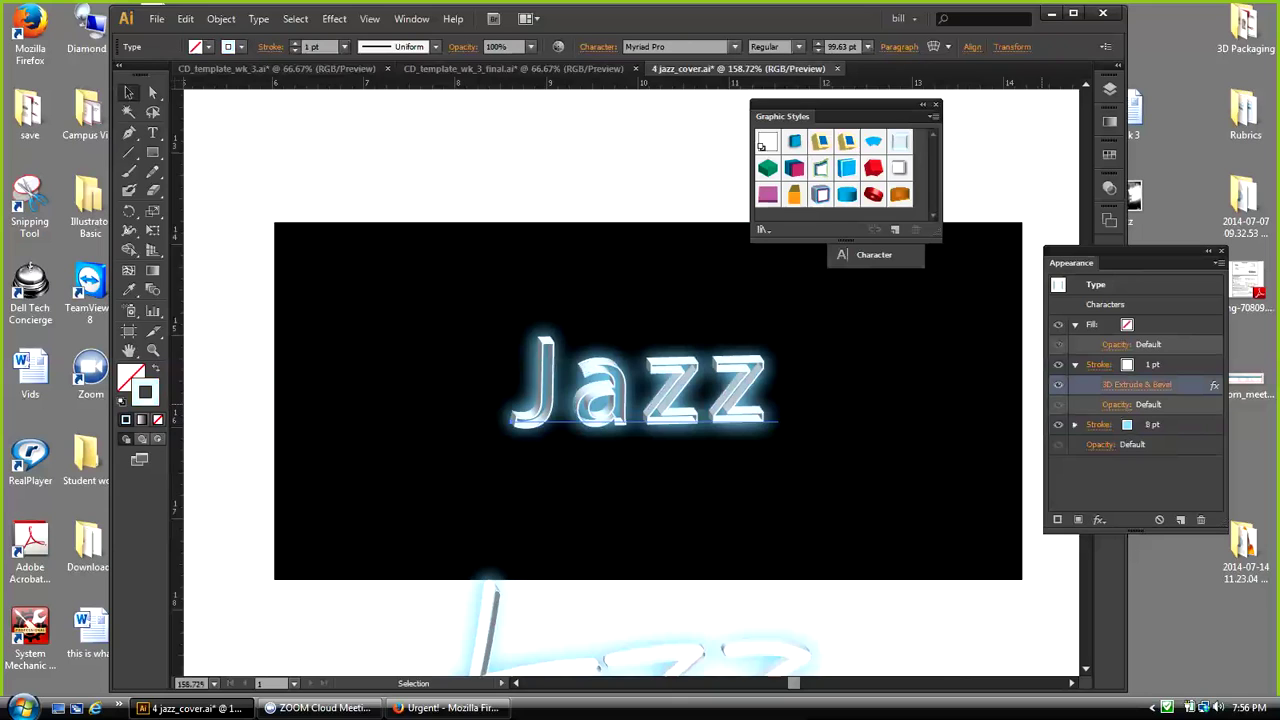
# Step: Change the rotation of the text's 3D Extrude & Bevel effect to 9°, -3° and 3°, and deselect the text
pyautogui.click(1130, 385)
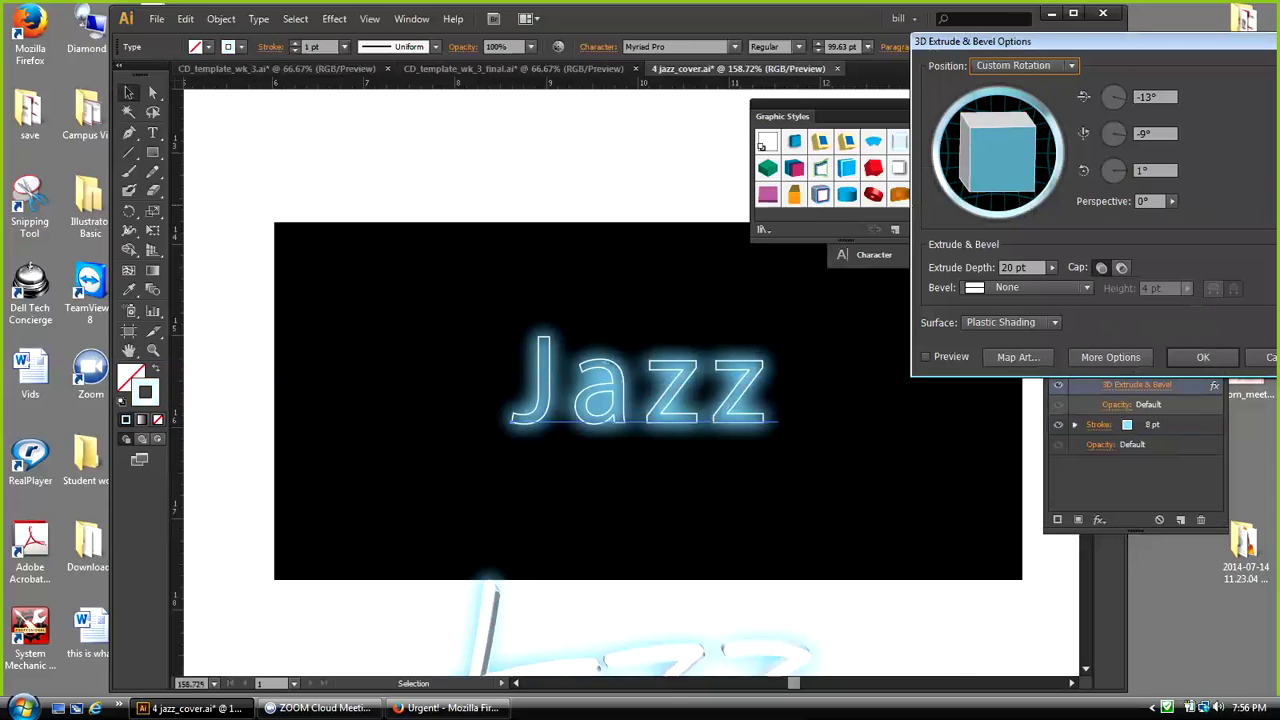
pyautogui.moveTo(1003, 164); pyautogui.dragTo(998, 140)
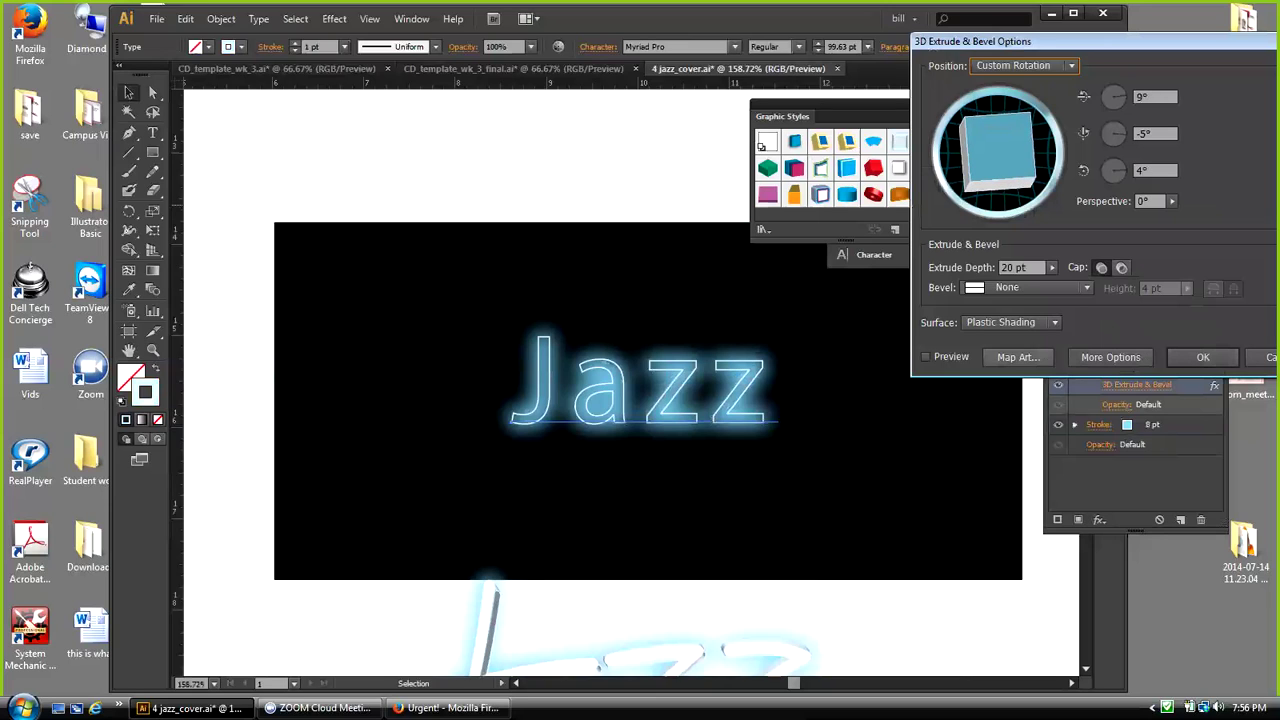
pyautogui.click(926, 357)
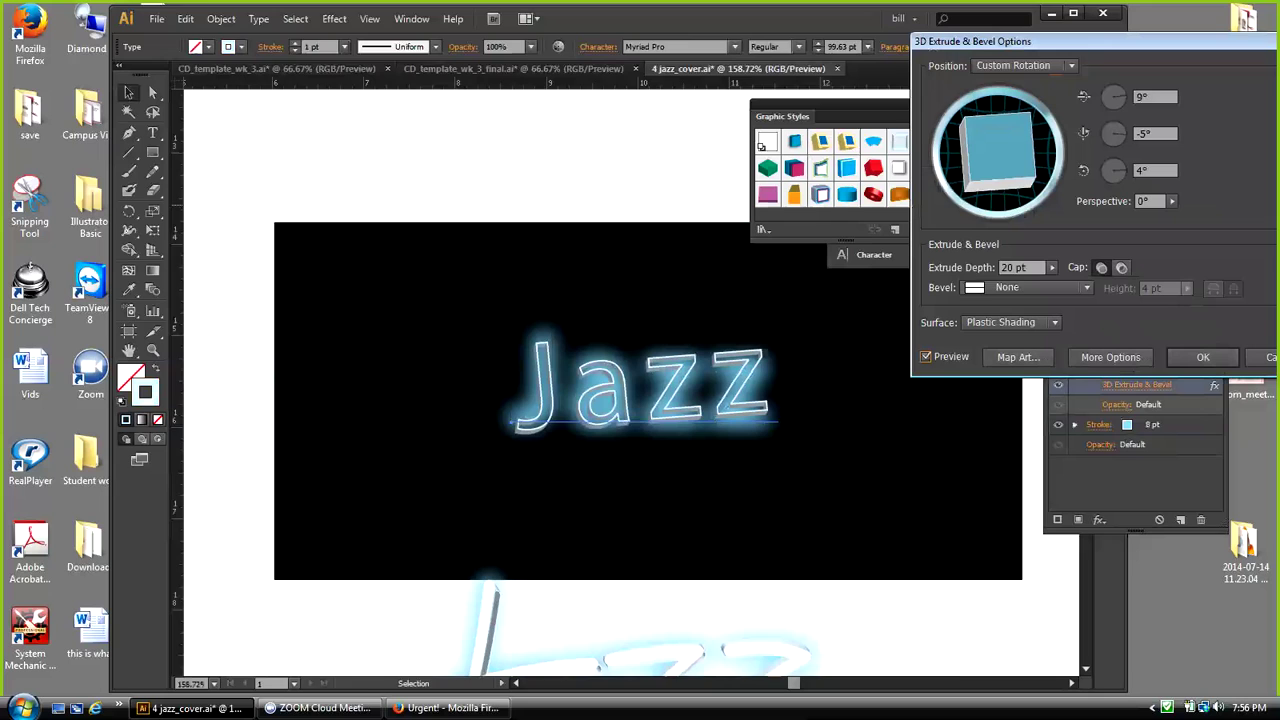
pyautogui.moveTo(1000, 147); pyautogui.dragTo(997, 147)
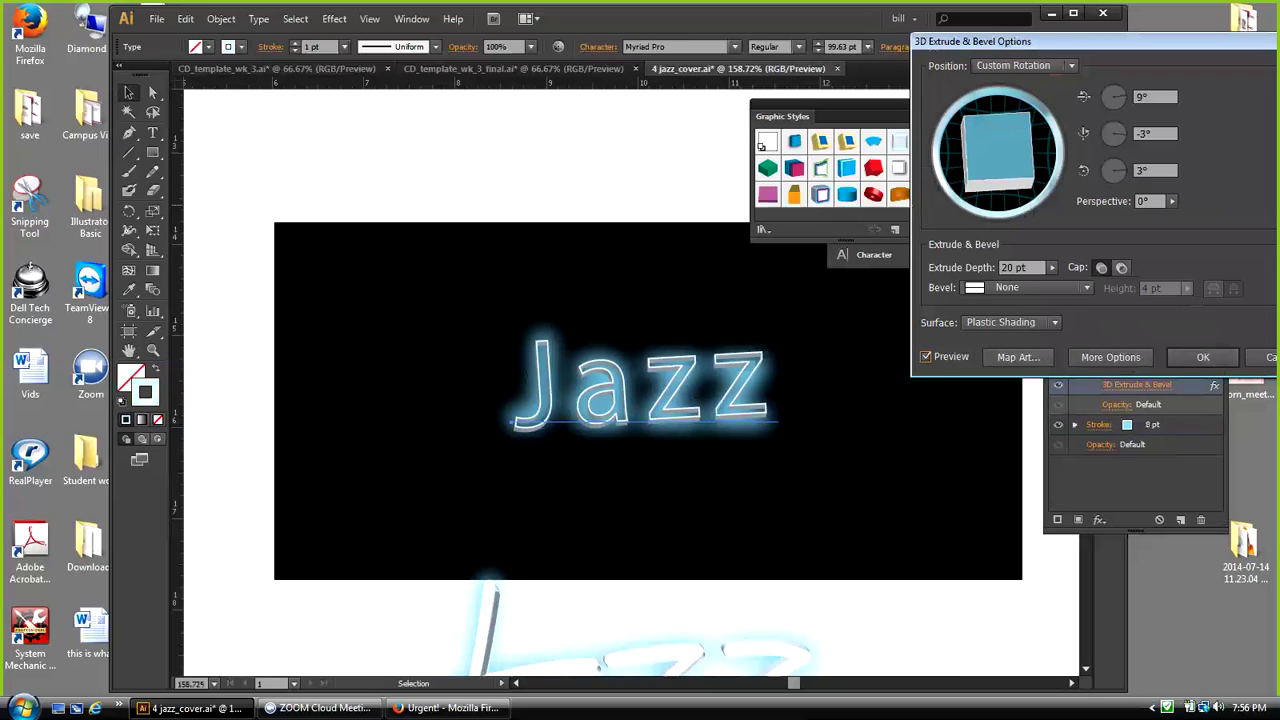
pyautogui.click(1203, 357)
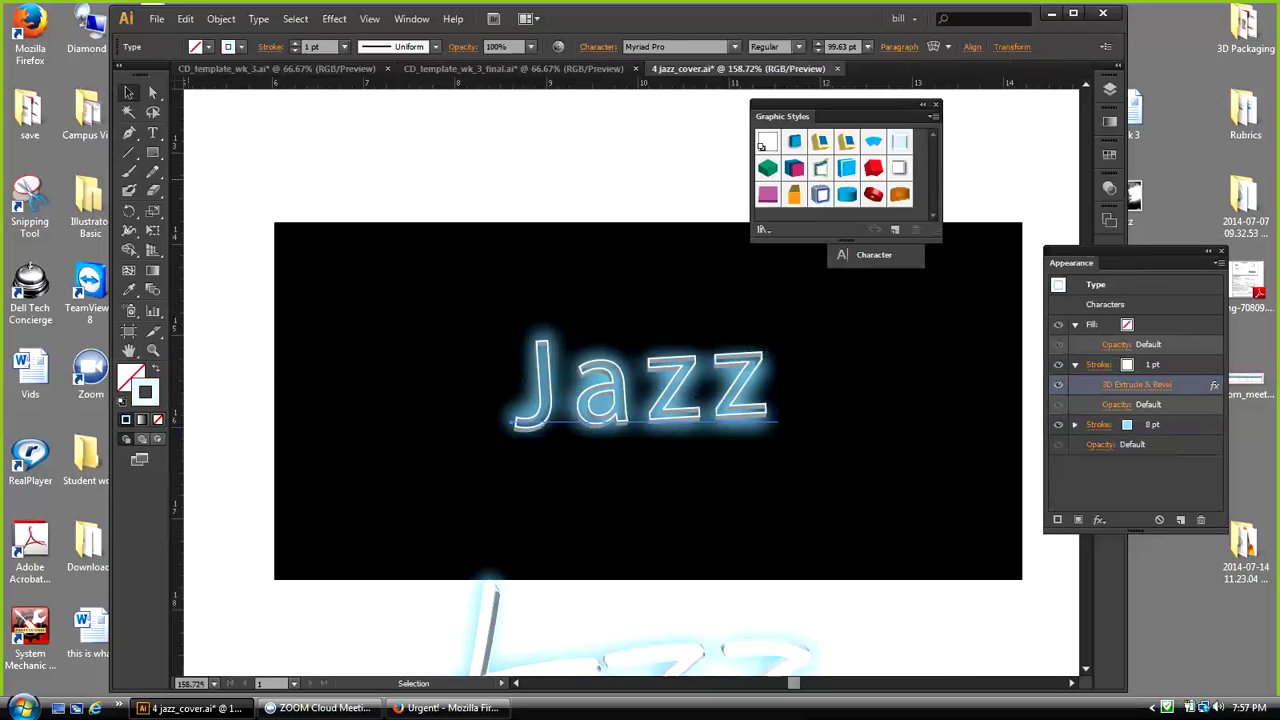
pyautogui.hotkey('ctrl', 'shift', 'a')
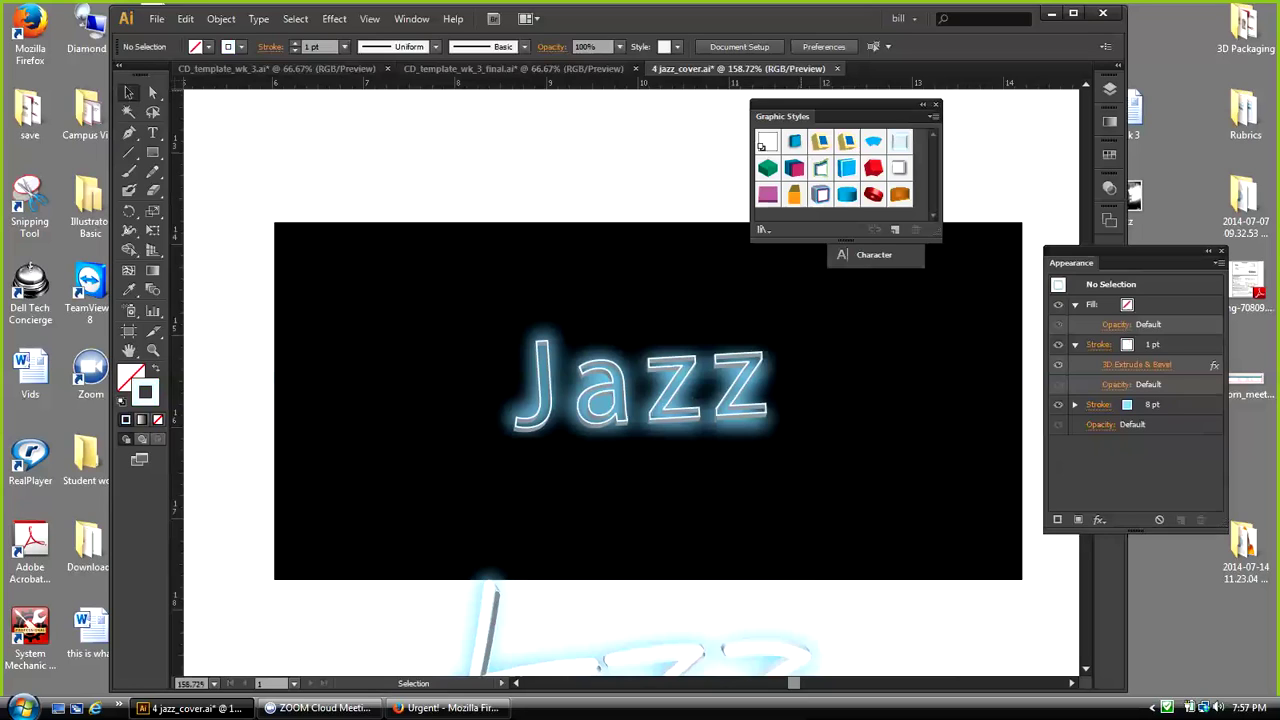
# Step: Clear the canvas by docking the floating Appearance, Graphic Styles and Character panels as collapsed icons
pyautogui.moveTo(800, 116); pyautogui.dragTo(1002, 561)
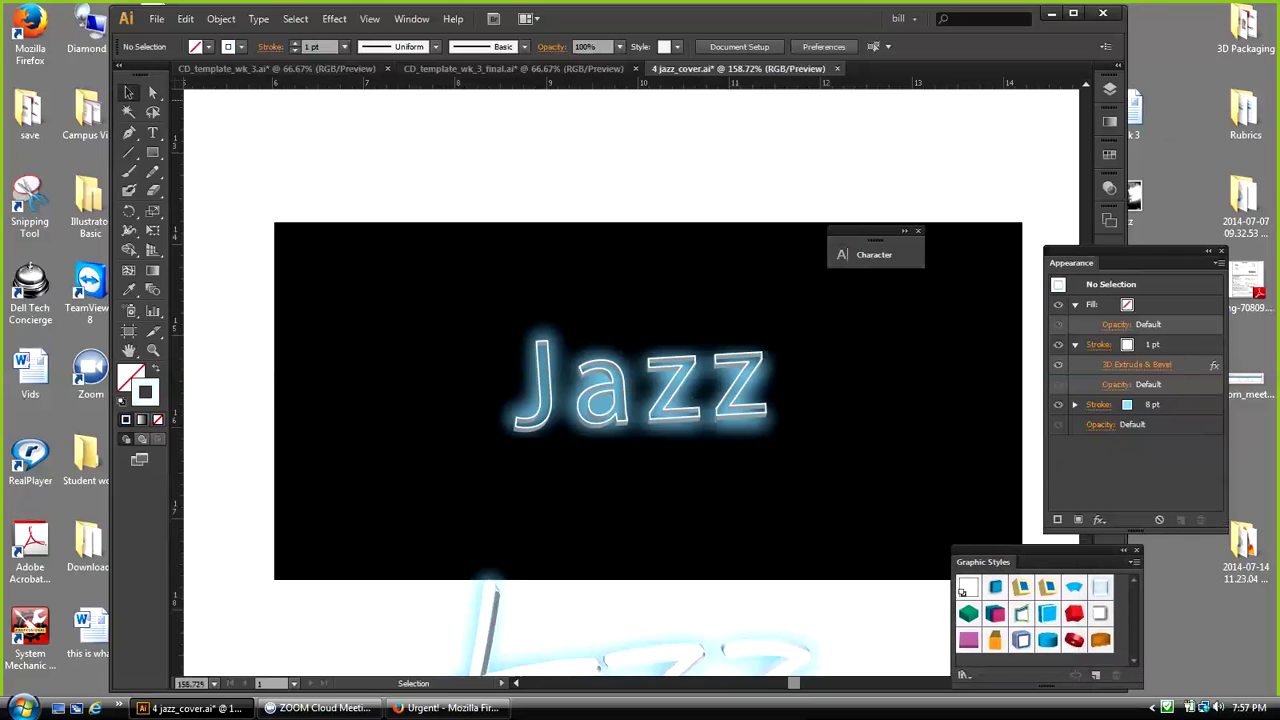
pyautogui.moveTo(1155, 252); pyautogui.dragTo(1108, 292)
pyautogui.moveTo(1016, 551); pyautogui.dragTo(1108, 345)
pyautogui.moveTo(875, 240); pyautogui.dragTo(1110, 318)
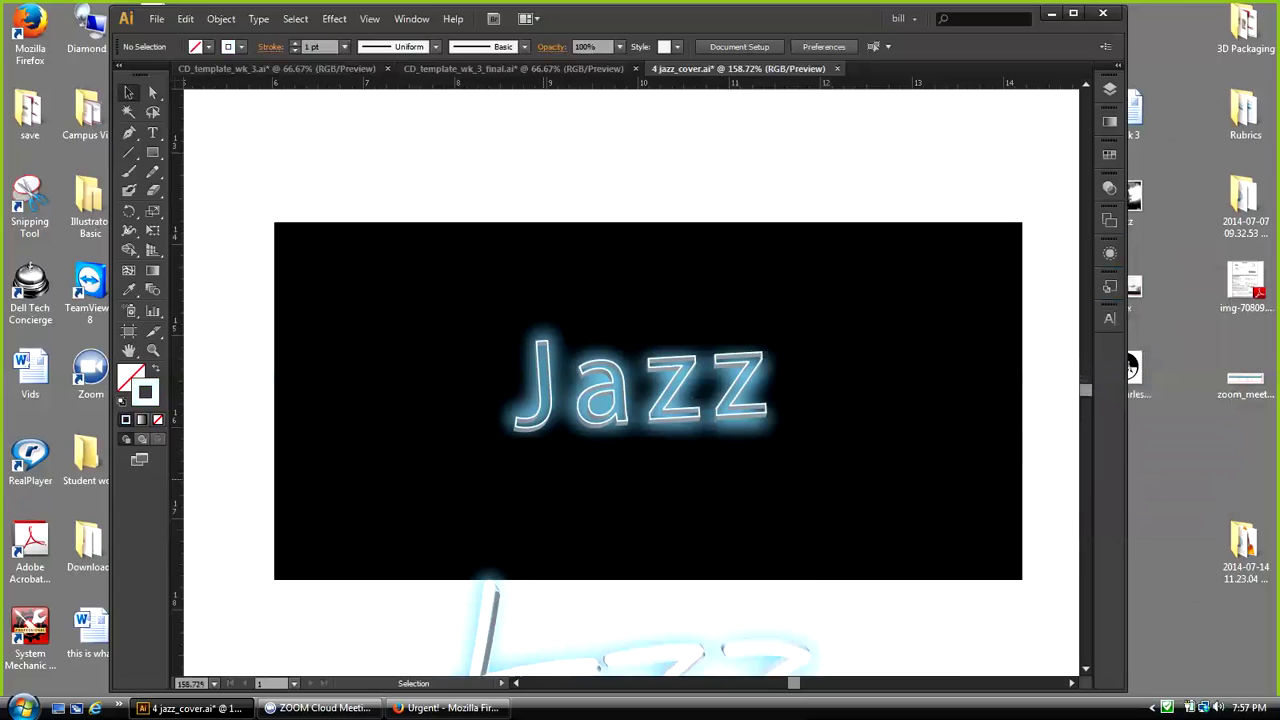
# Step: Move the typed Jazz text above the black rectangle and place the script Jazz logo centrally on the rectangle
pyautogui.moveTo(606, 392); pyautogui.dragTo(742, 293)
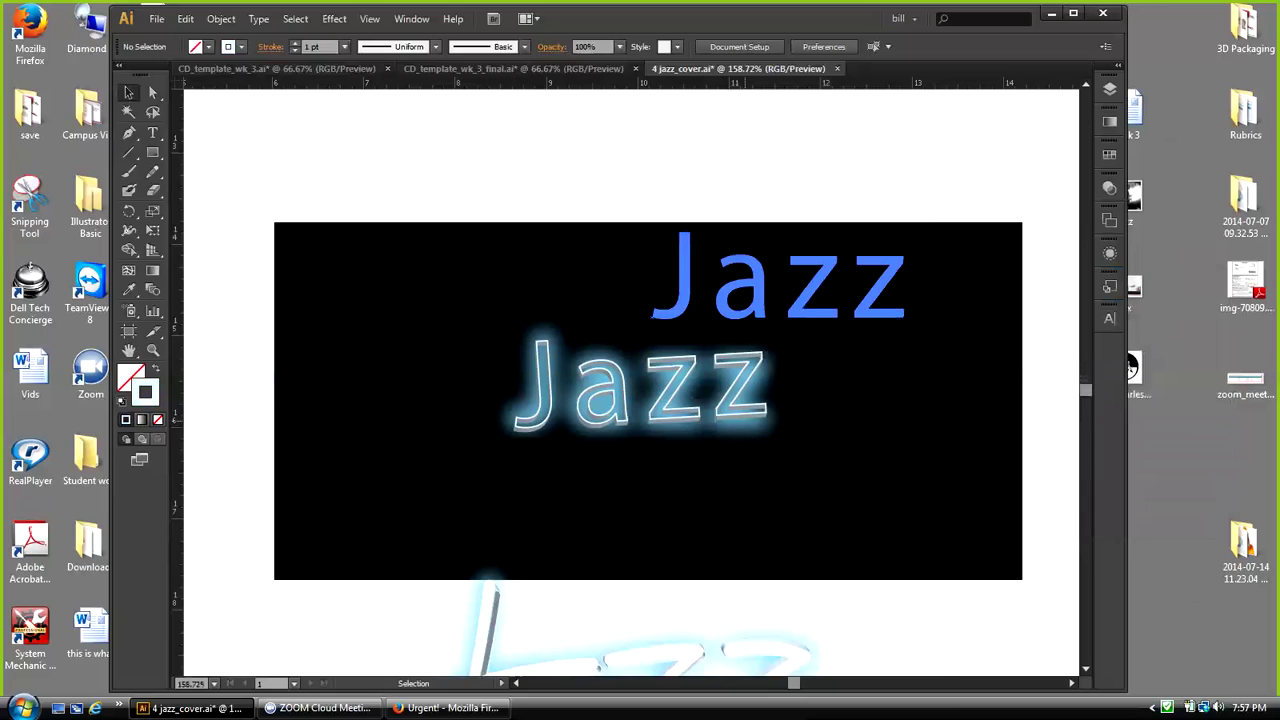
pyautogui.moveTo(742, 293); pyautogui.dragTo(885, 183)
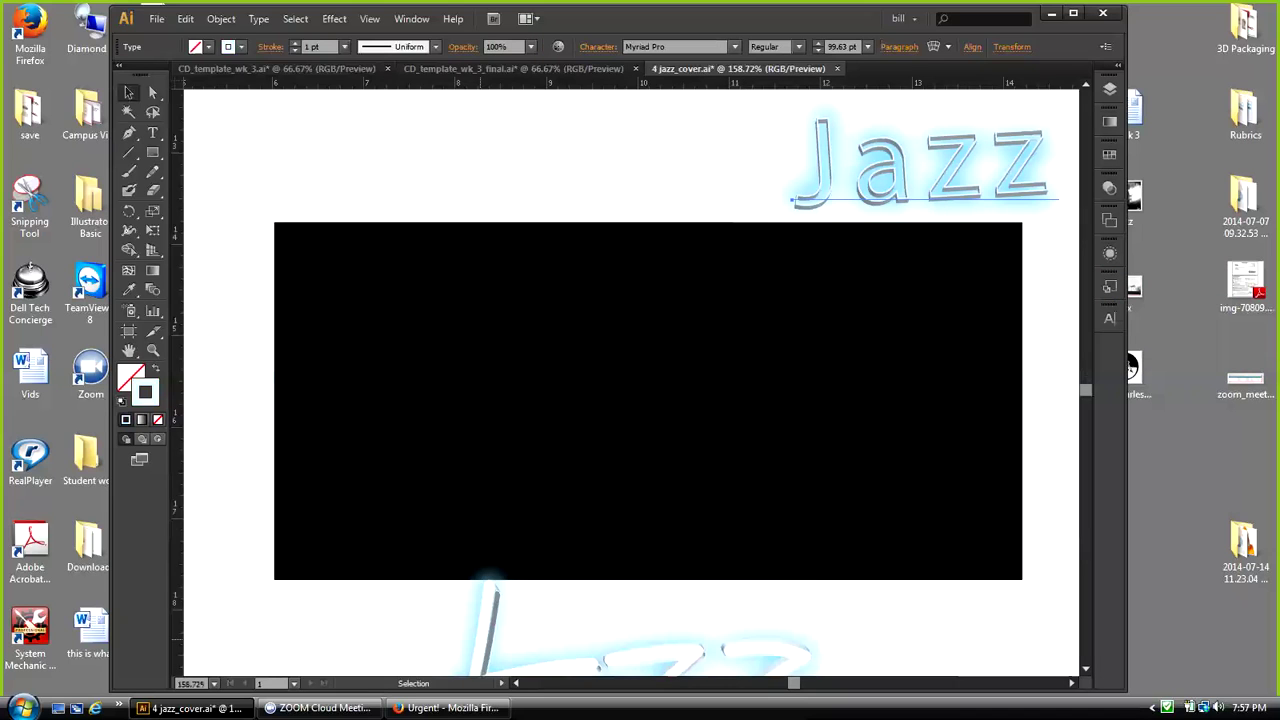
pyautogui.moveTo(655, 655); pyautogui.dragTo(699, 347)
pyautogui.moveTo(535, 308); pyautogui.dragTo(535, 308)
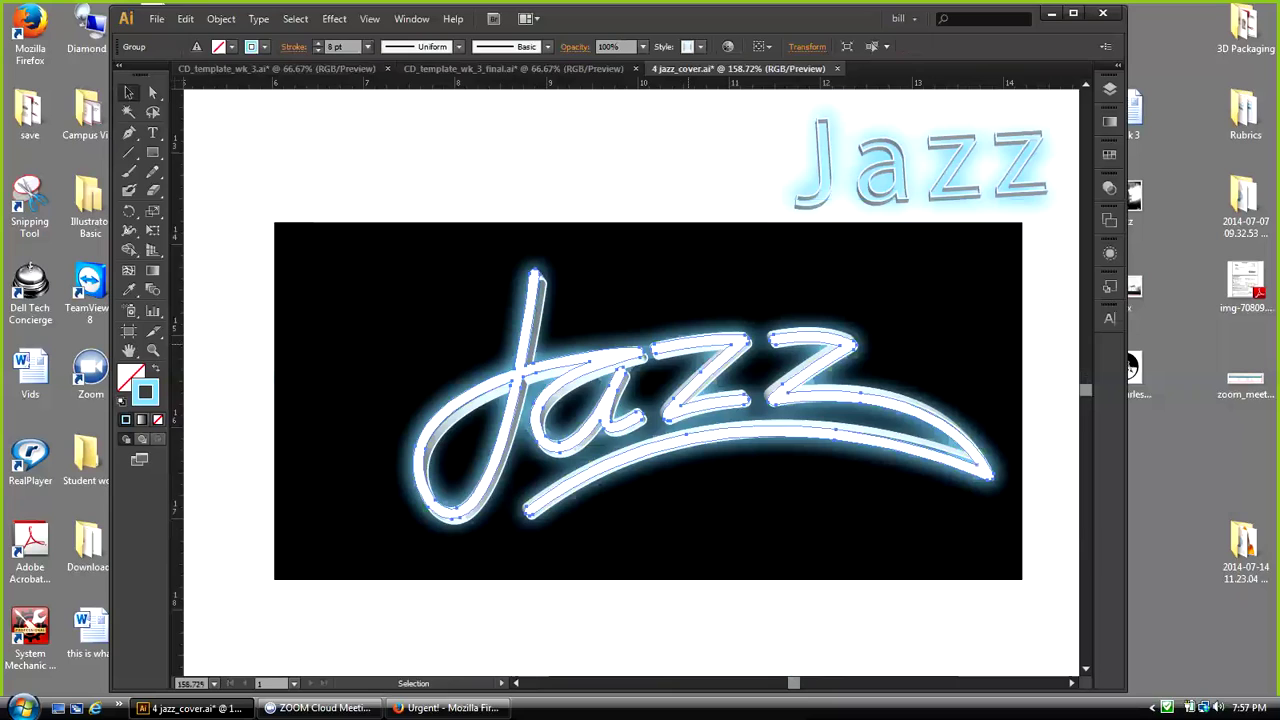
pyautogui.moveTo(699, 346); pyautogui.dragTo(683, 340)
pyautogui.moveTo(518, 300); pyautogui.dragTo(519, 302)
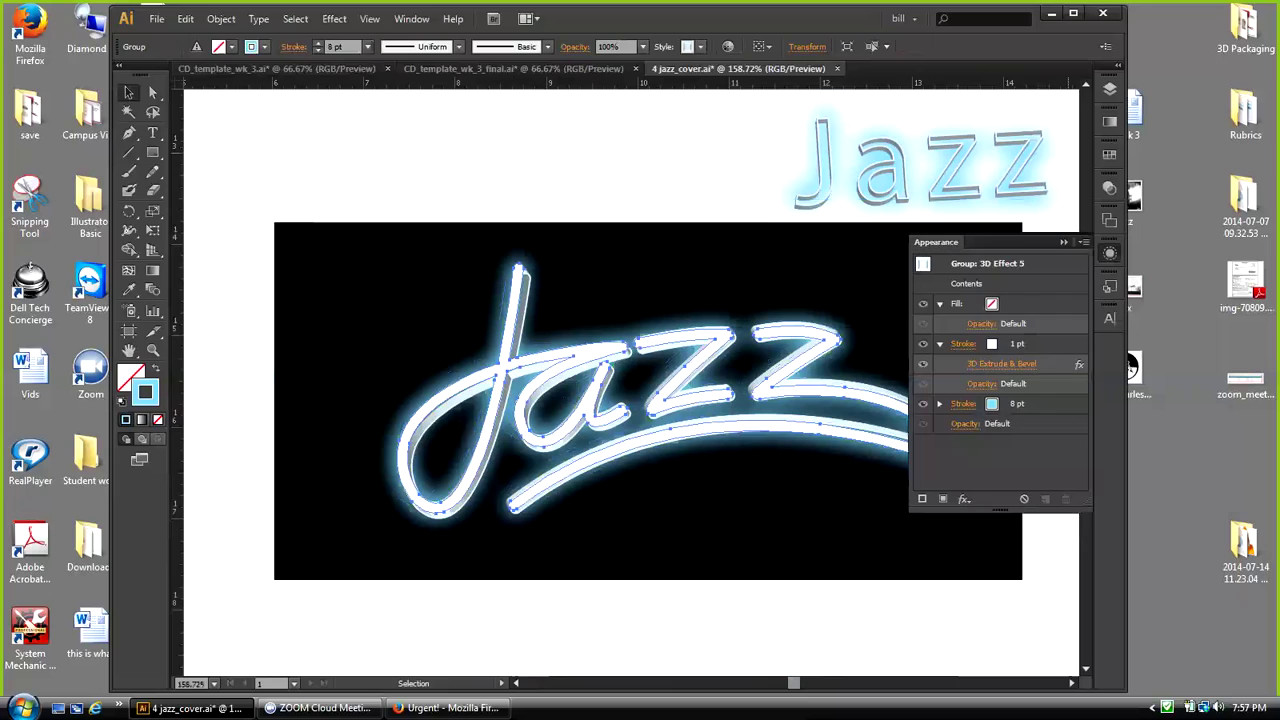
# Step: Hide the 3D-extruded 1 pt stroke and the 8 pt glow stroke of the script Jazz group, and collapse the Appearance panel
pyautogui.click(923, 344)
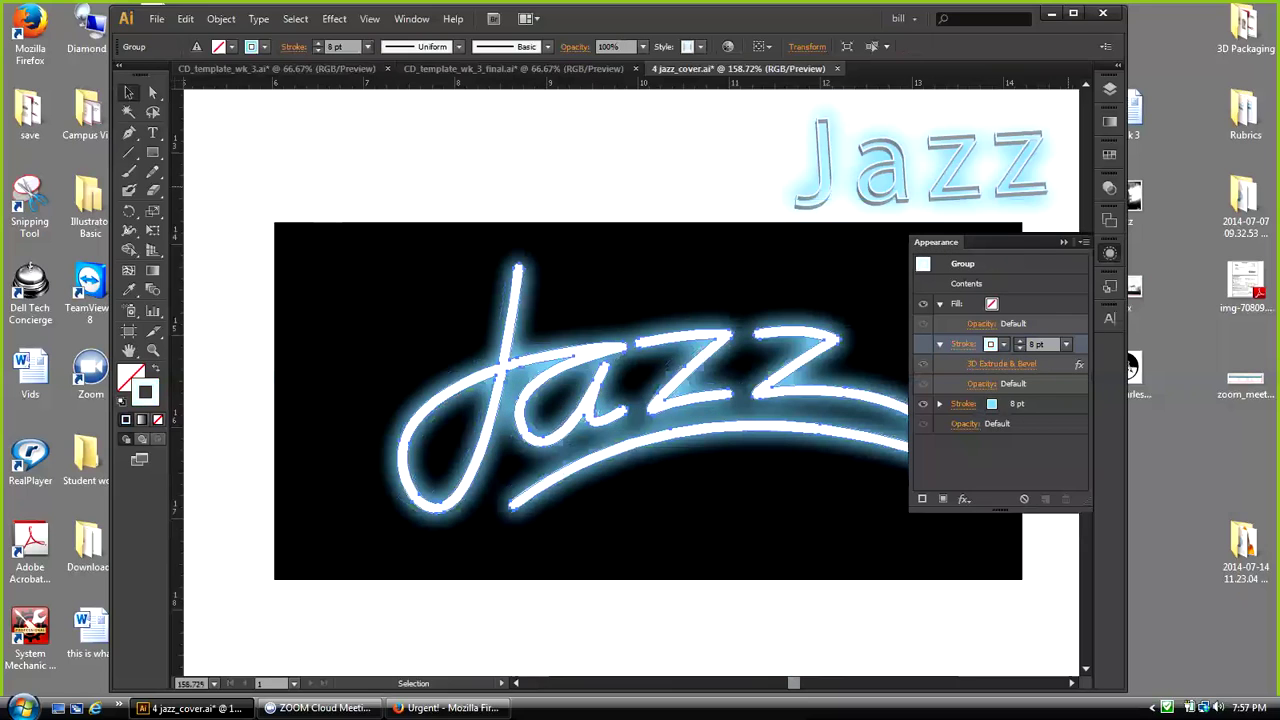
pyautogui.click(923, 404)
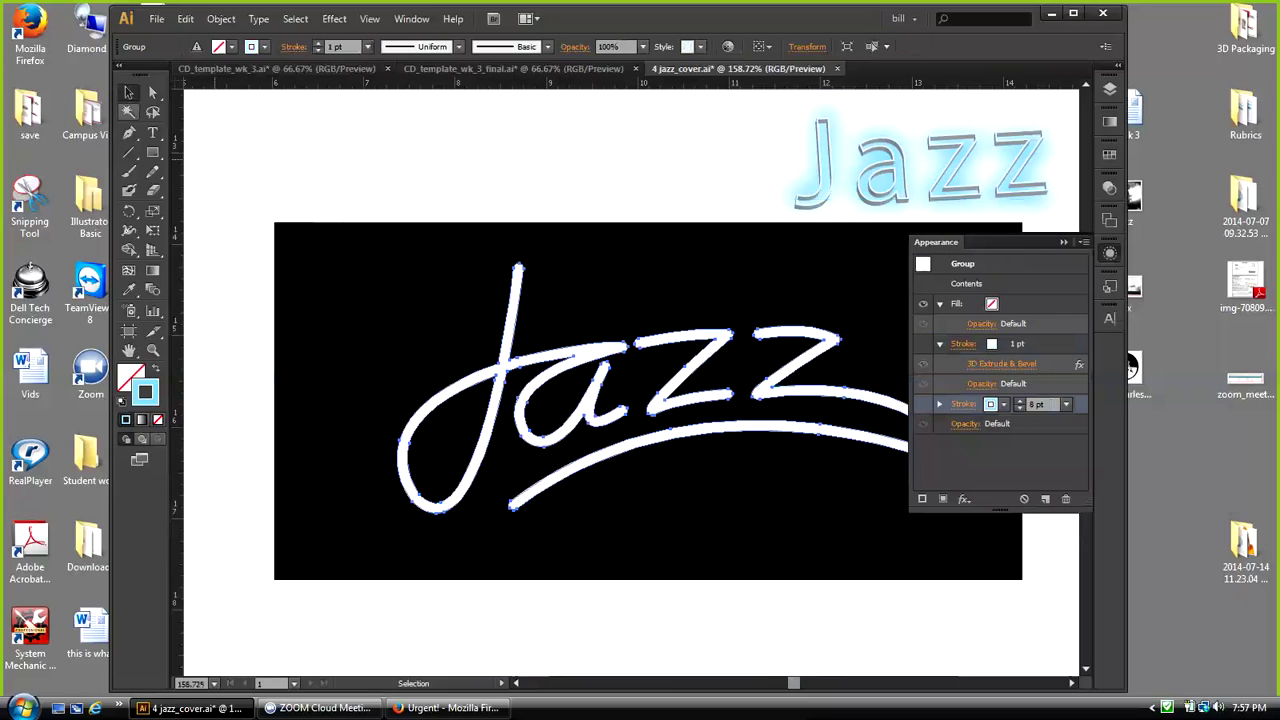
pyautogui.click(533, 150)
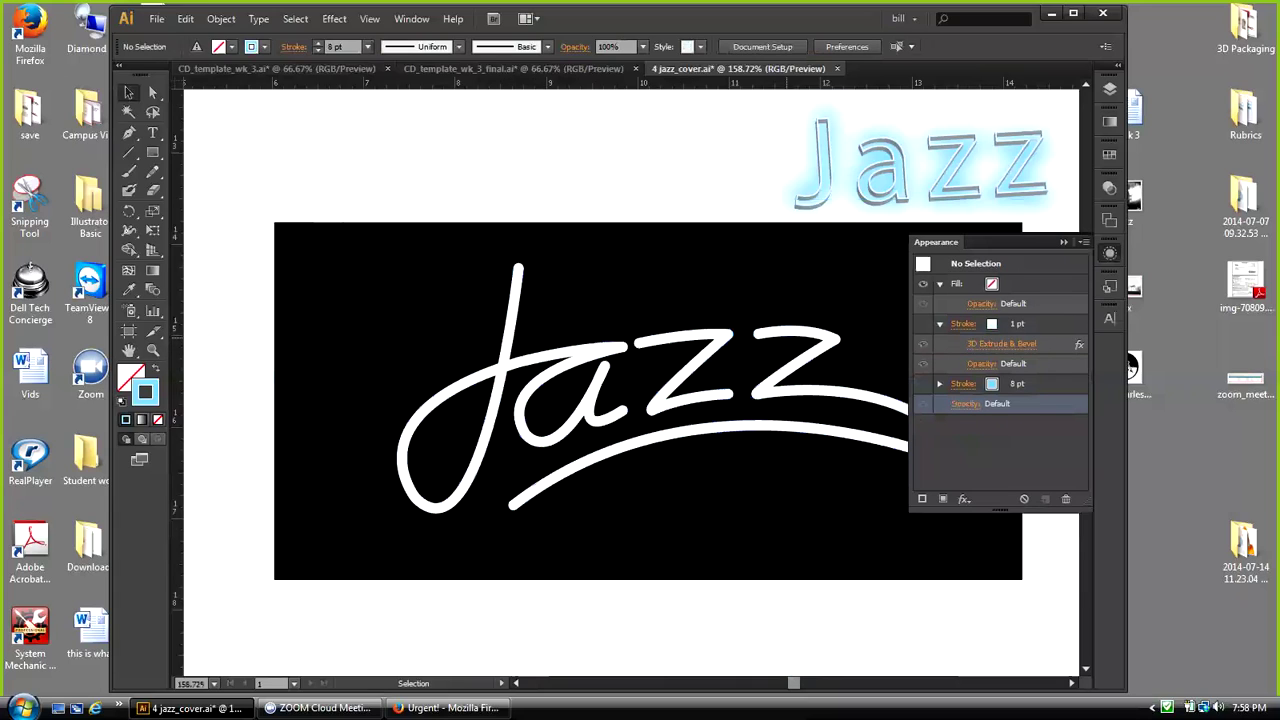
pyautogui.click(515, 300)
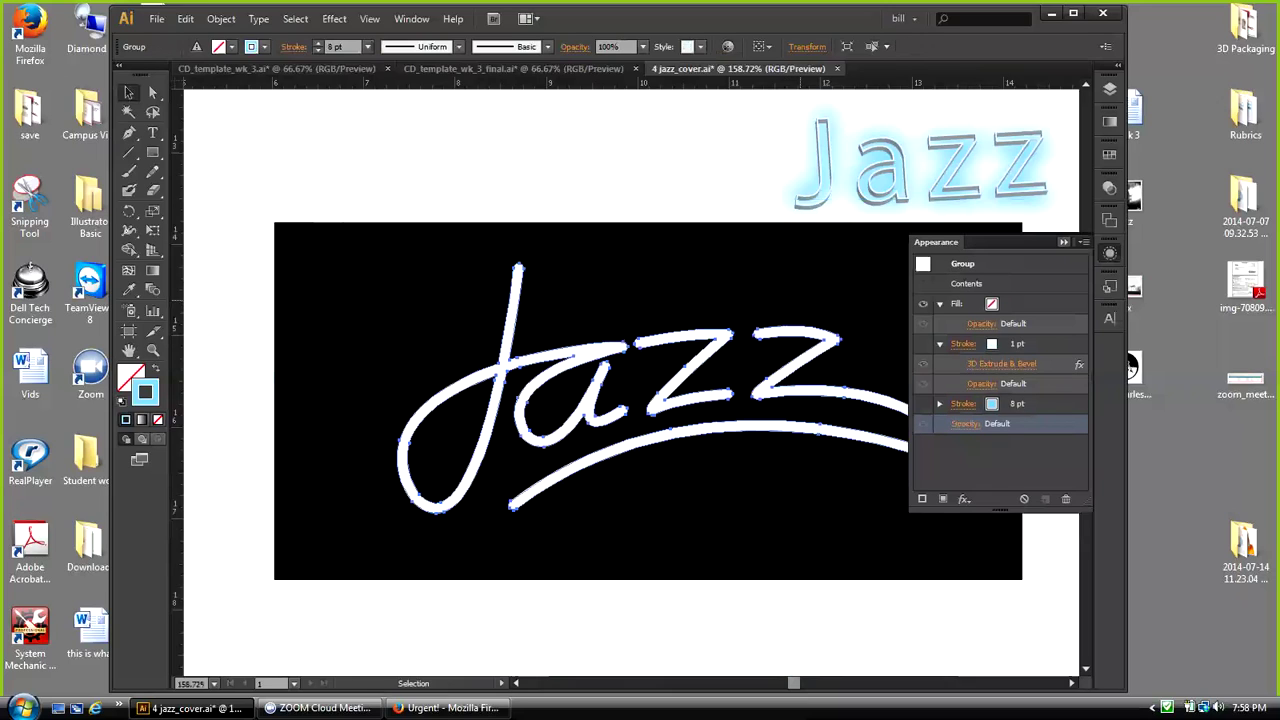
pyautogui.click(1110, 252)
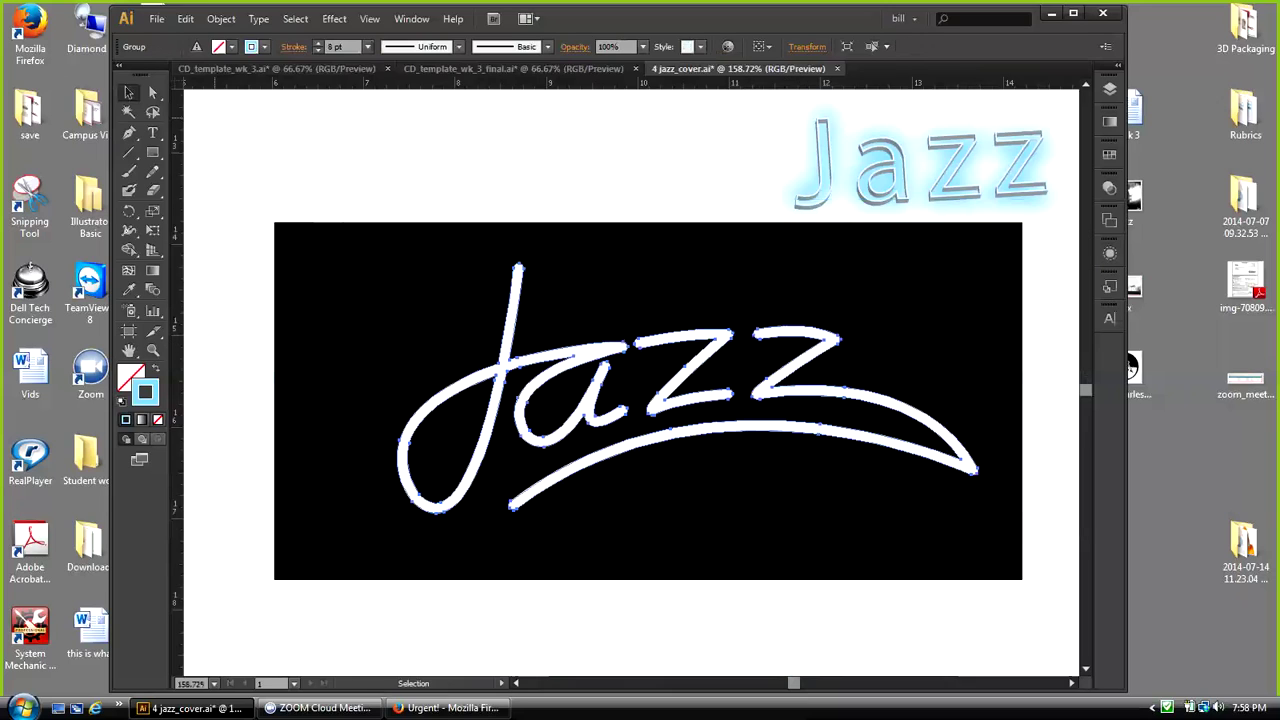
# Step: Ungroup the script Jazz logo and select its z paths individually to check that the letters are separate
pyautogui.click(221, 18)
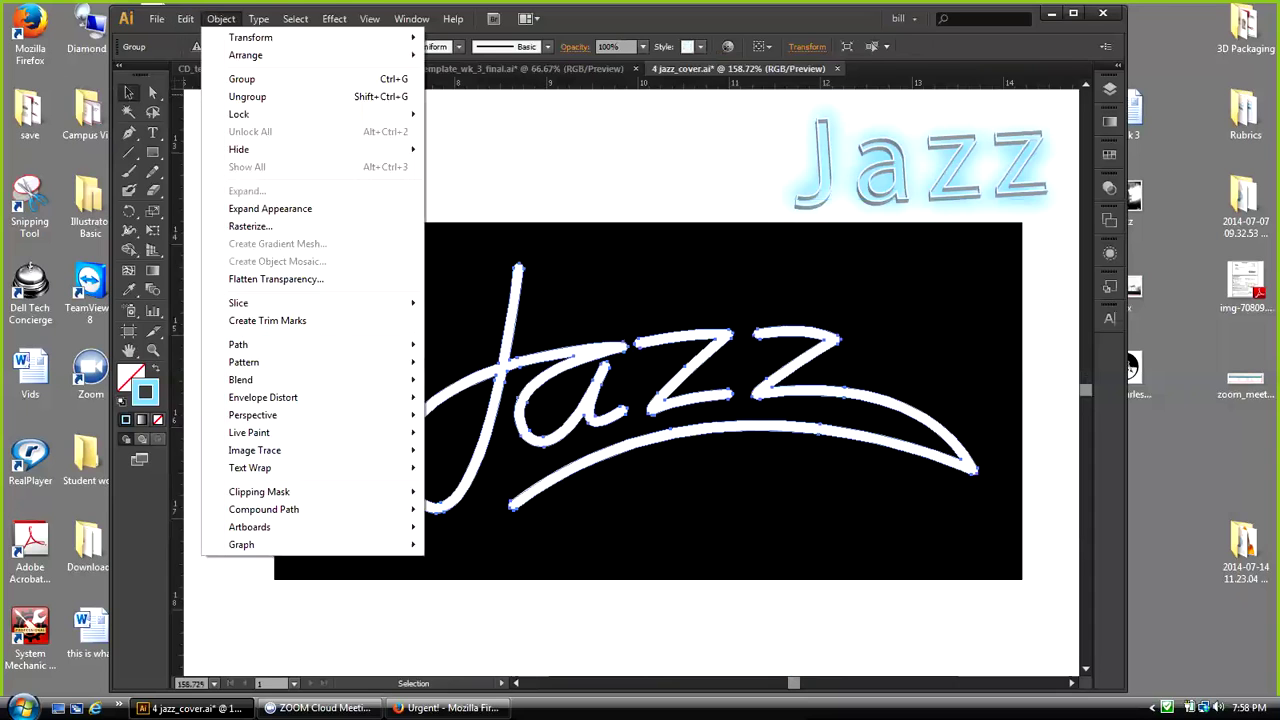
pyautogui.click(247, 96)
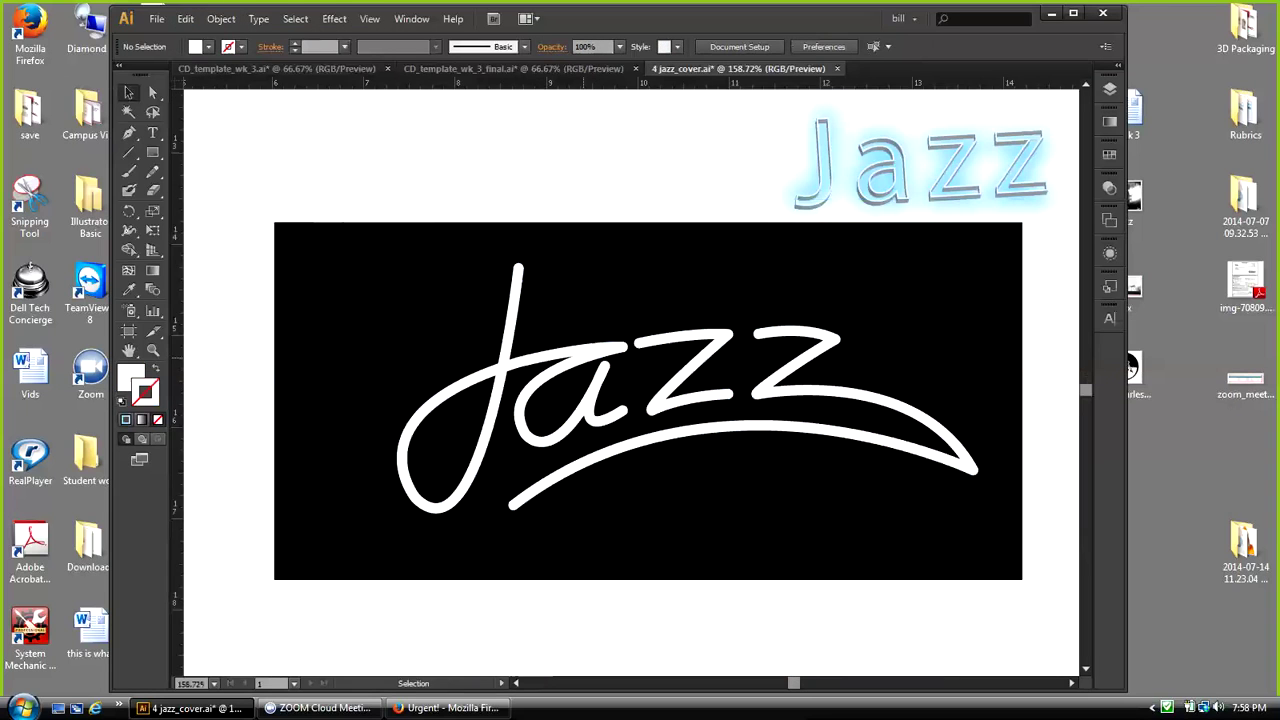
pyautogui.click(687, 368)
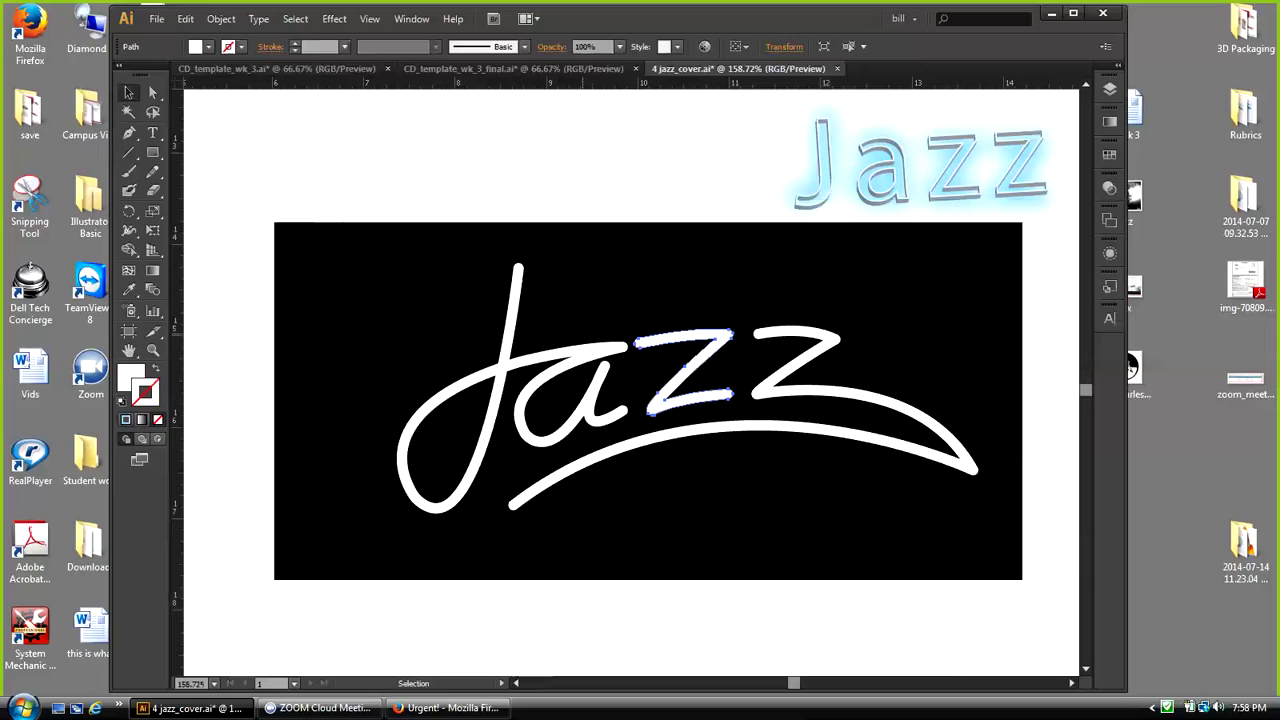
pyautogui.click(805, 332)
# Step: Select the Ja, the middle z and the last z with its swoosh together, and group them again
pyautogui.click(506, 363)
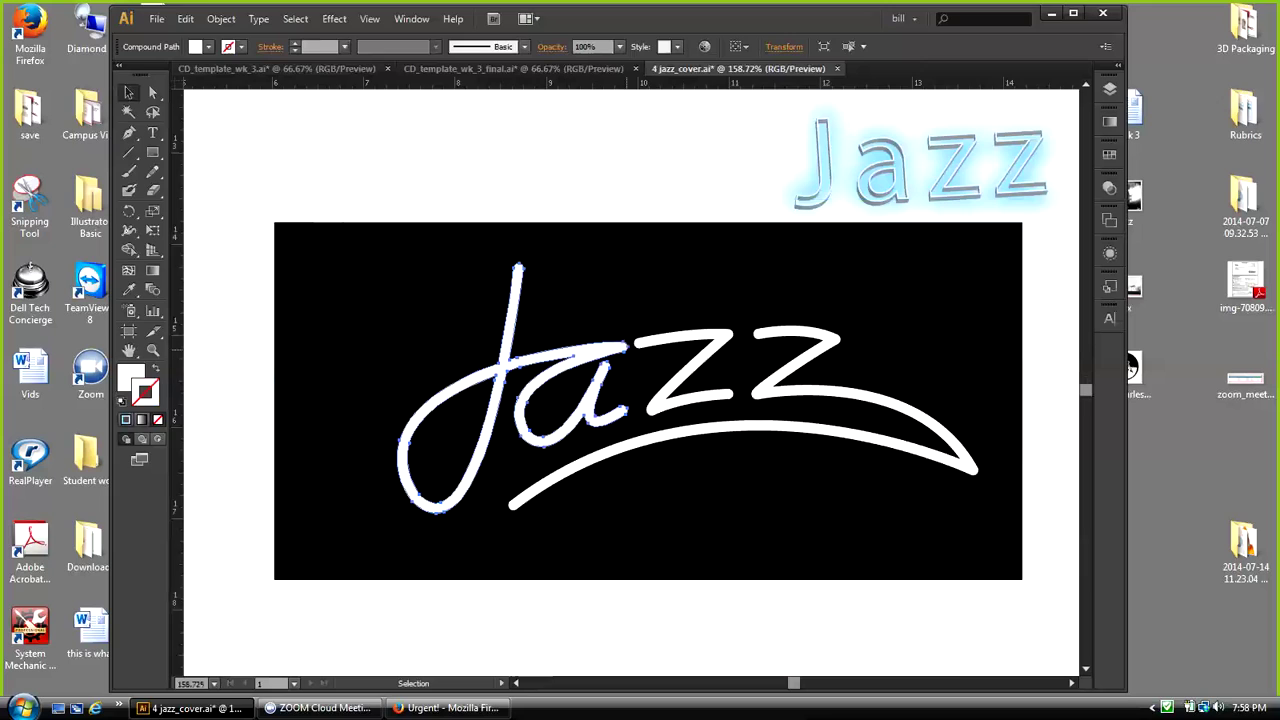
pyautogui.keyDown('shift'); pyautogui.click(660, 339); pyautogui.keyUp('shift')
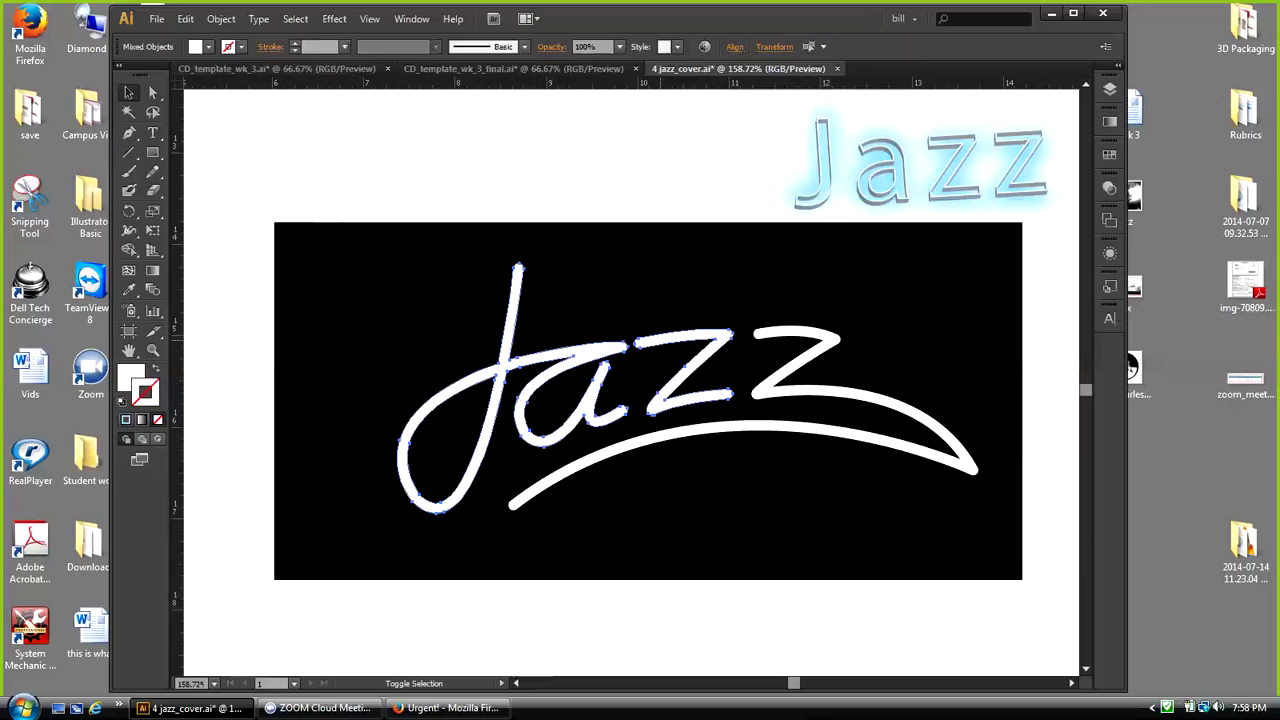
pyautogui.keyDown('shift'); pyautogui.click(820, 334); pyautogui.keyUp('shift')
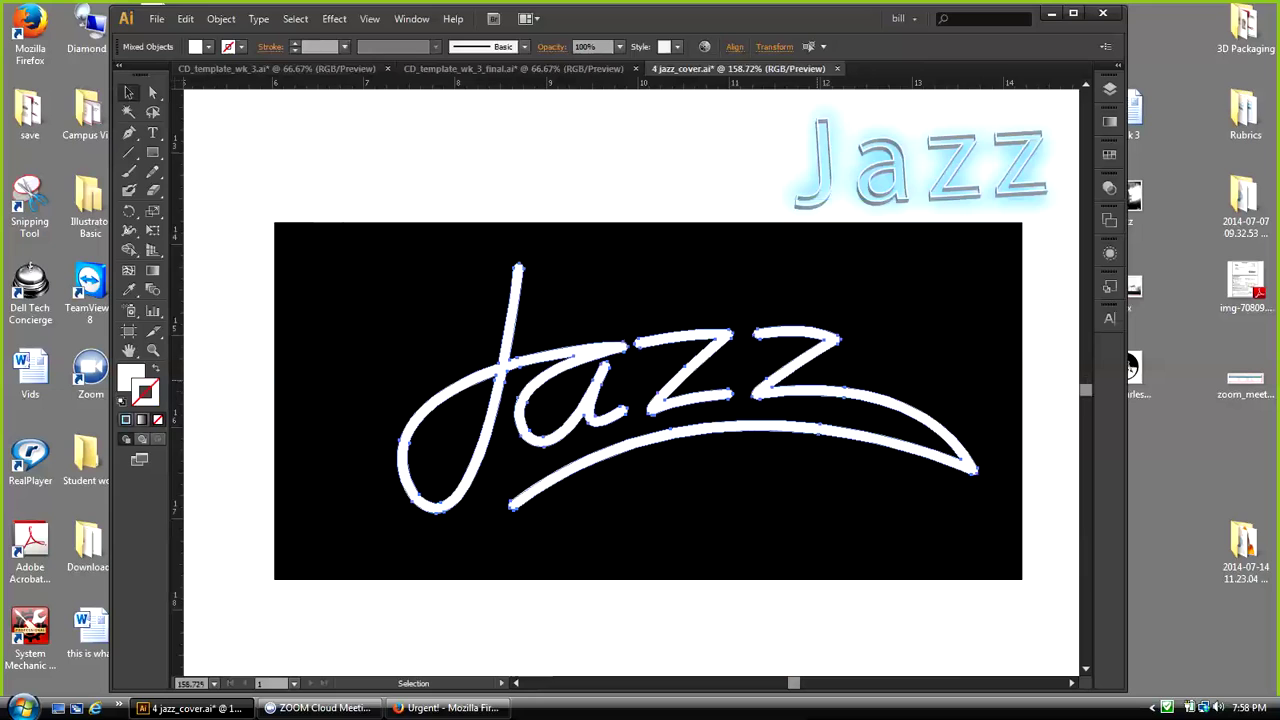
pyautogui.click(221, 18)
pyautogui.click(241, 79)
pyautogui.click(232, 362)
pyautogui.click(508, 338)
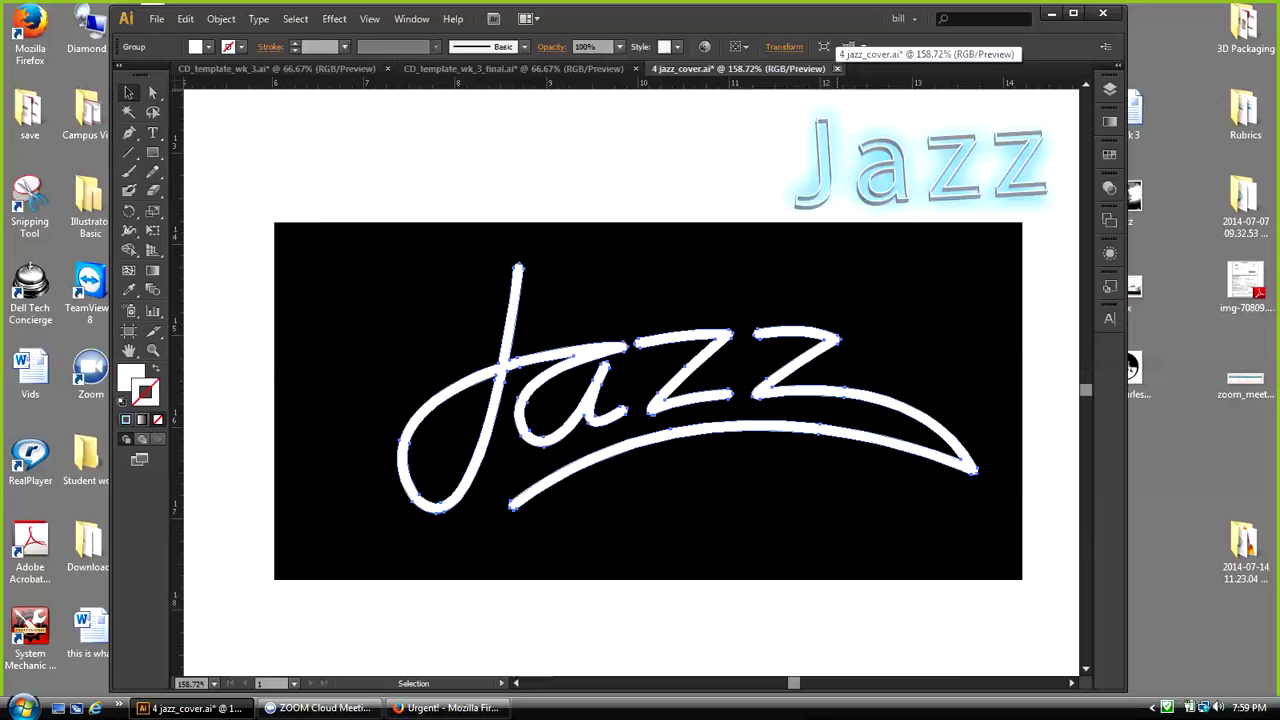
# Step: Close 4 jazz_cover.ai without saving its changes, and exit isolation mode completely in CD_template_wk_3_final.ai with nothing selected
pyautogui.click(837, 68)
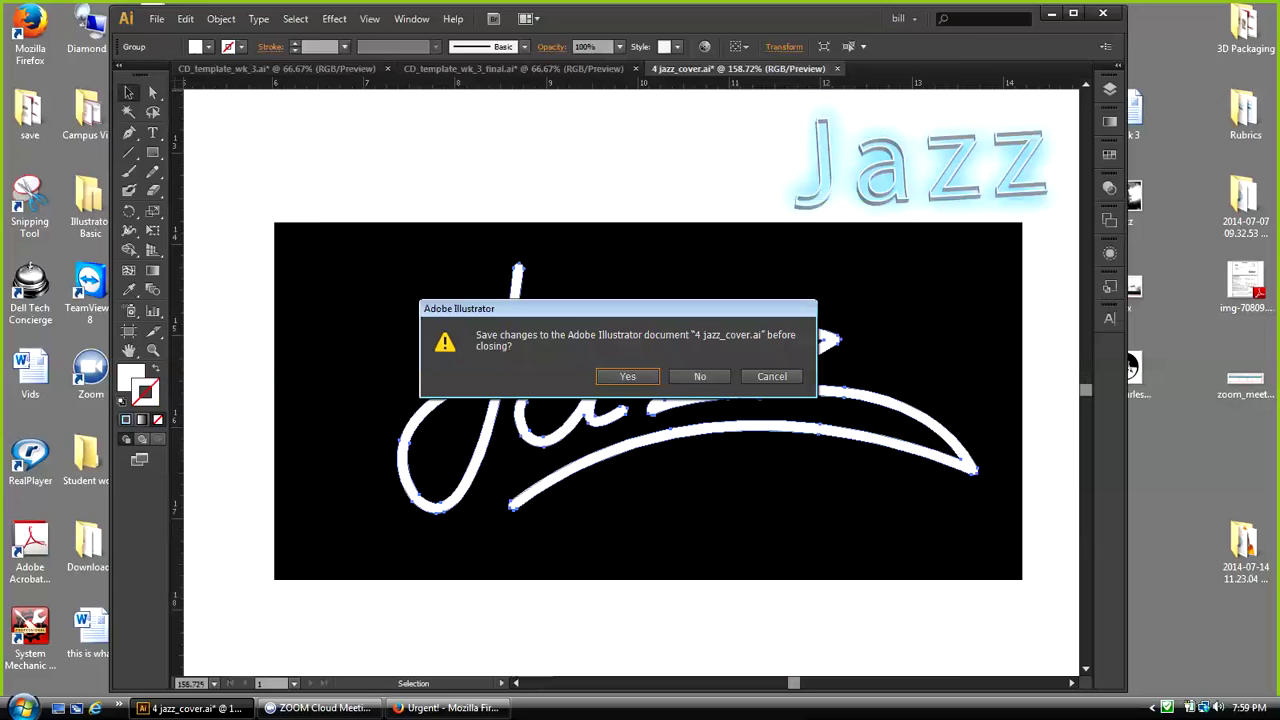
pyautogui.click(697, 375)
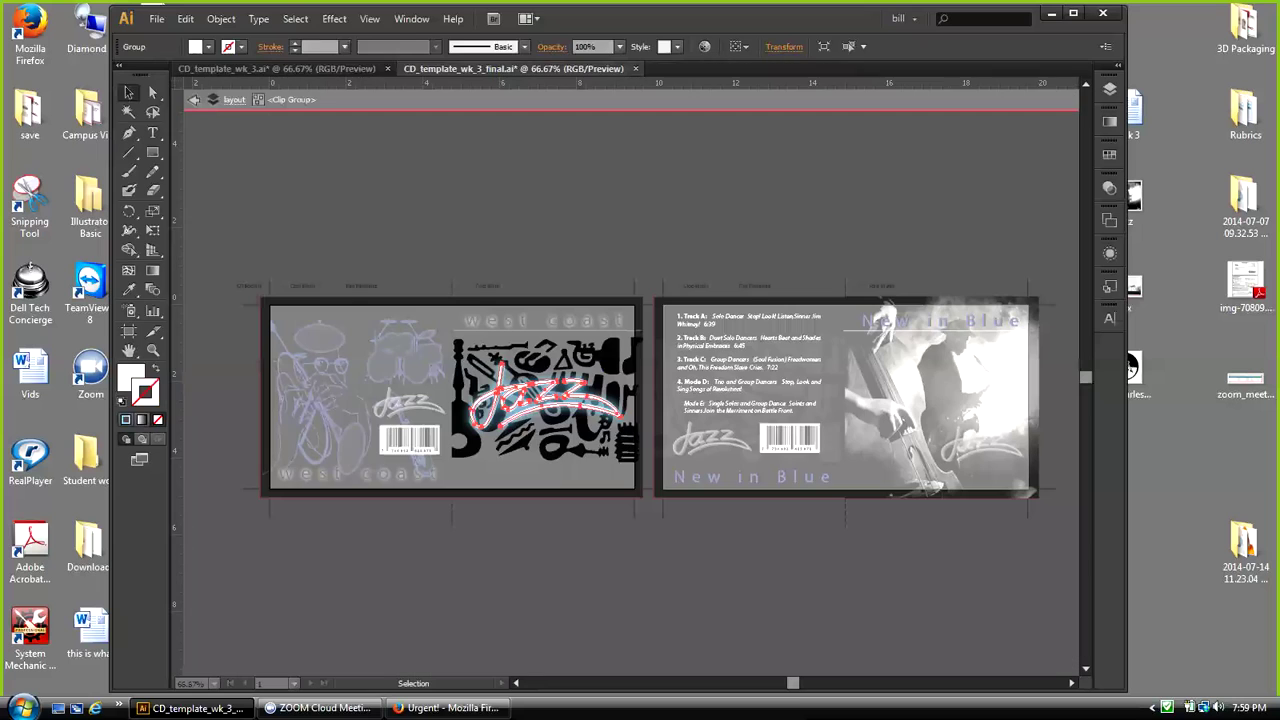
pyautogui.hotkey('ctrl', 'shift', 'a')
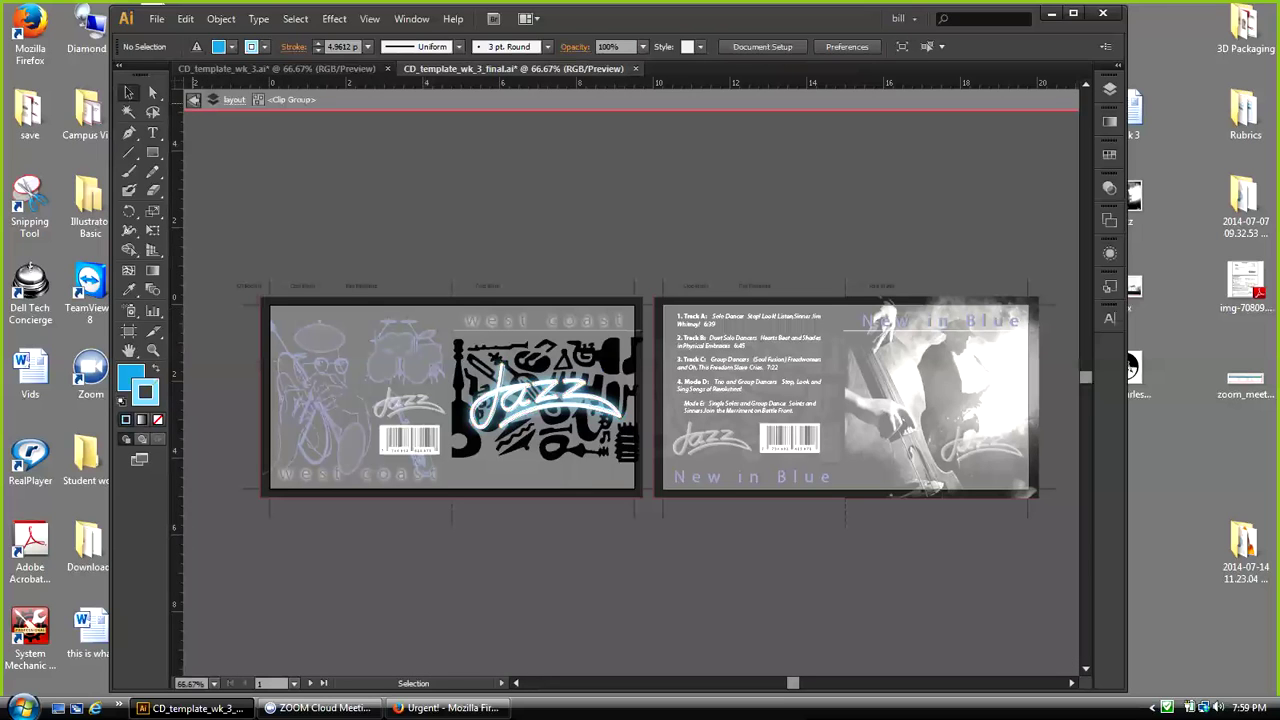
pyautogui.click(194, 99)
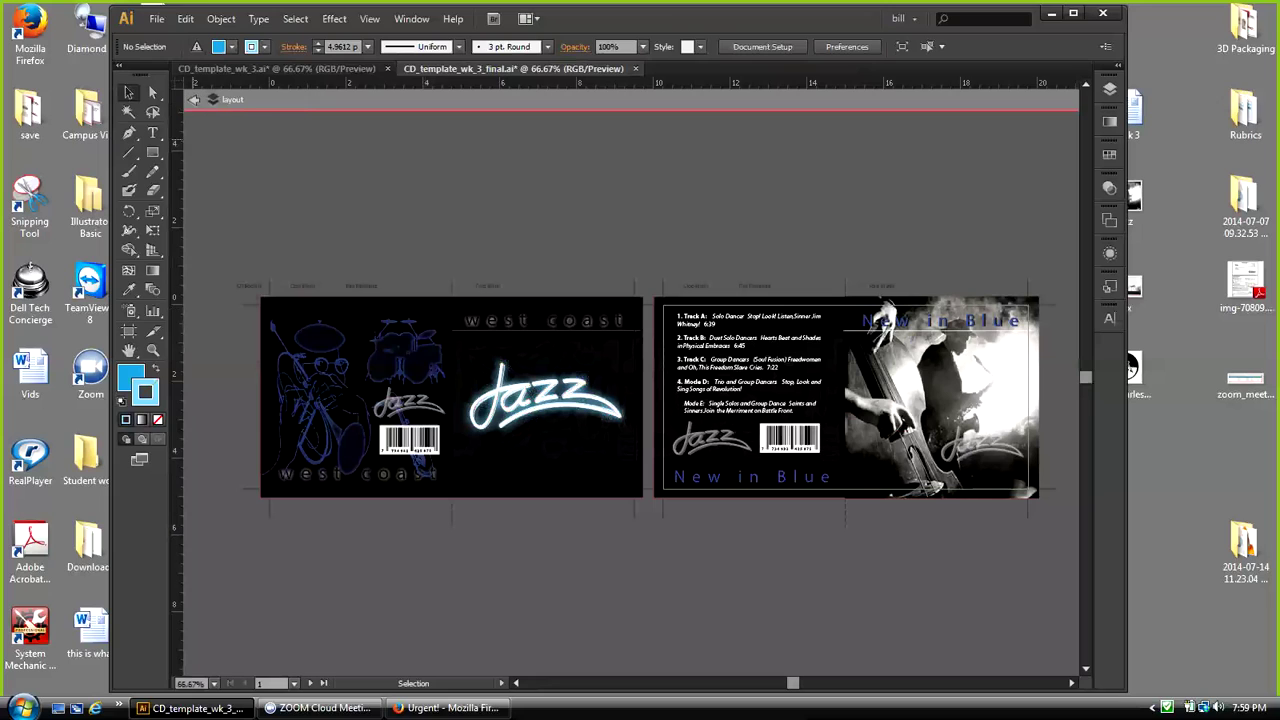
pyautogui.click(194, 99)
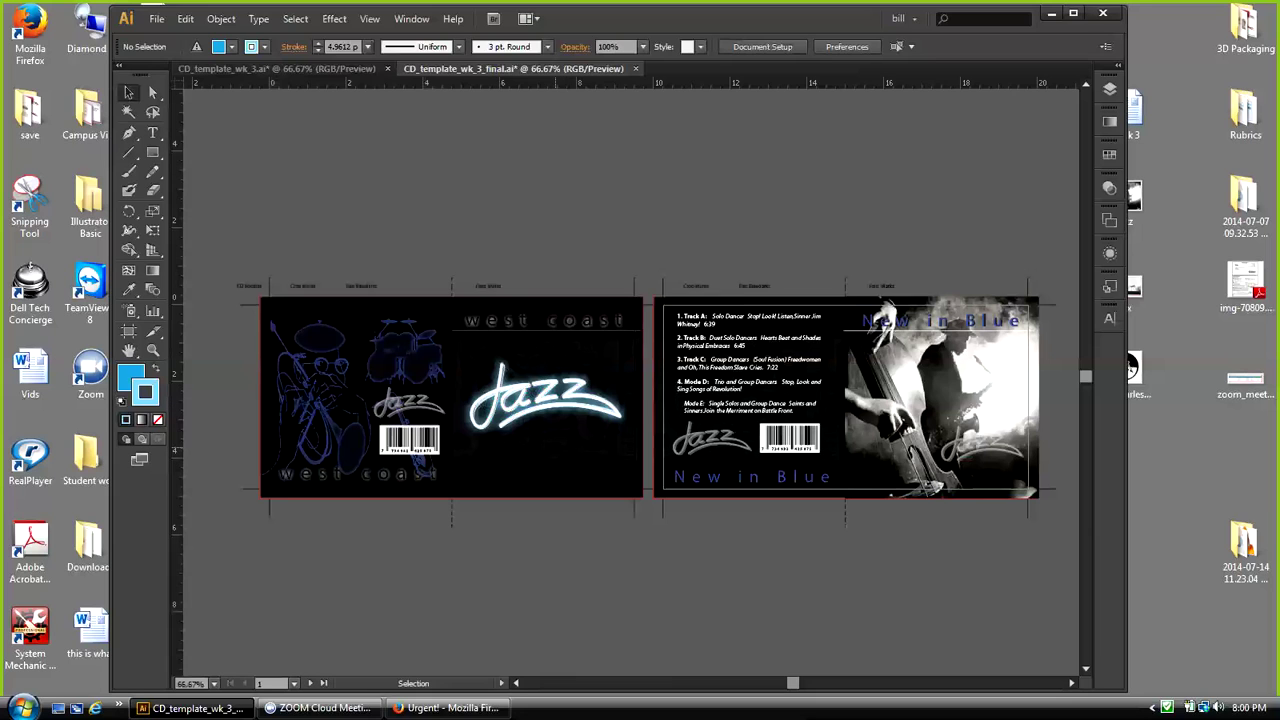
# Step: Try to open the Week 3 elements zip archive from the Week 3 elements folder, and close the resulting document
pyautogui.click(157, 18)
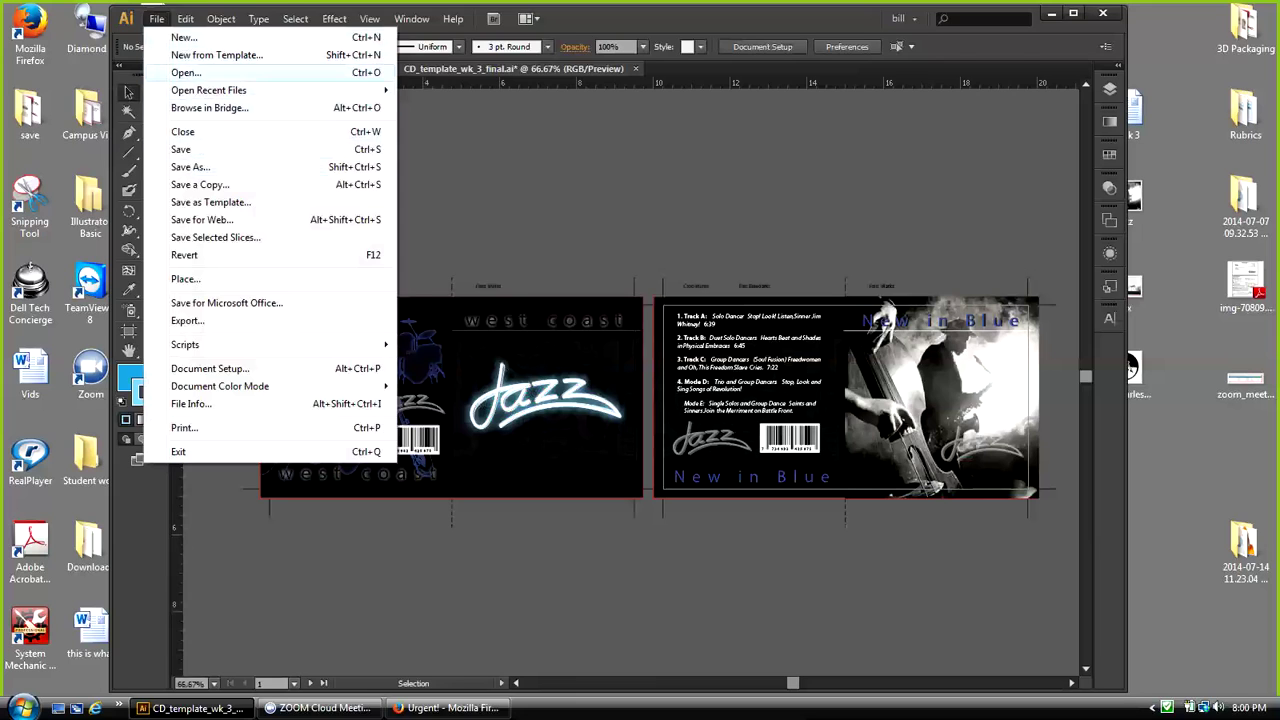
pyautogui.click(186, 72)
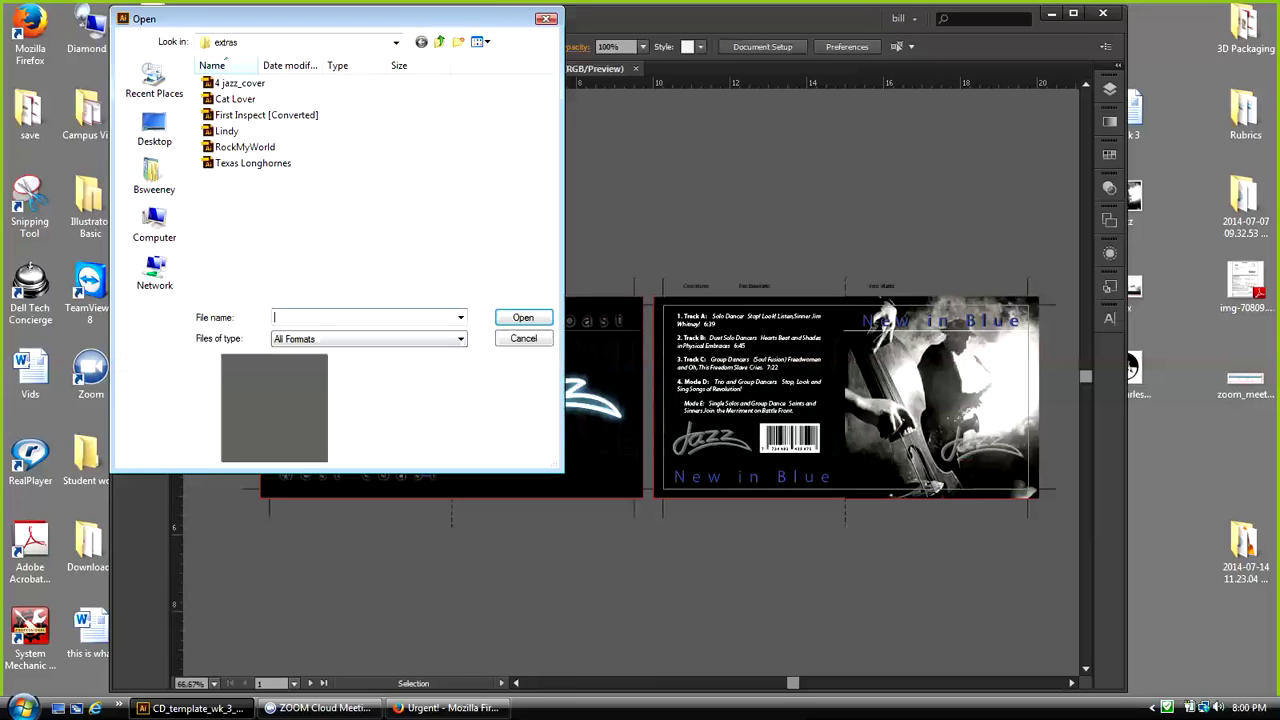
pyautogui.click(439, 41)
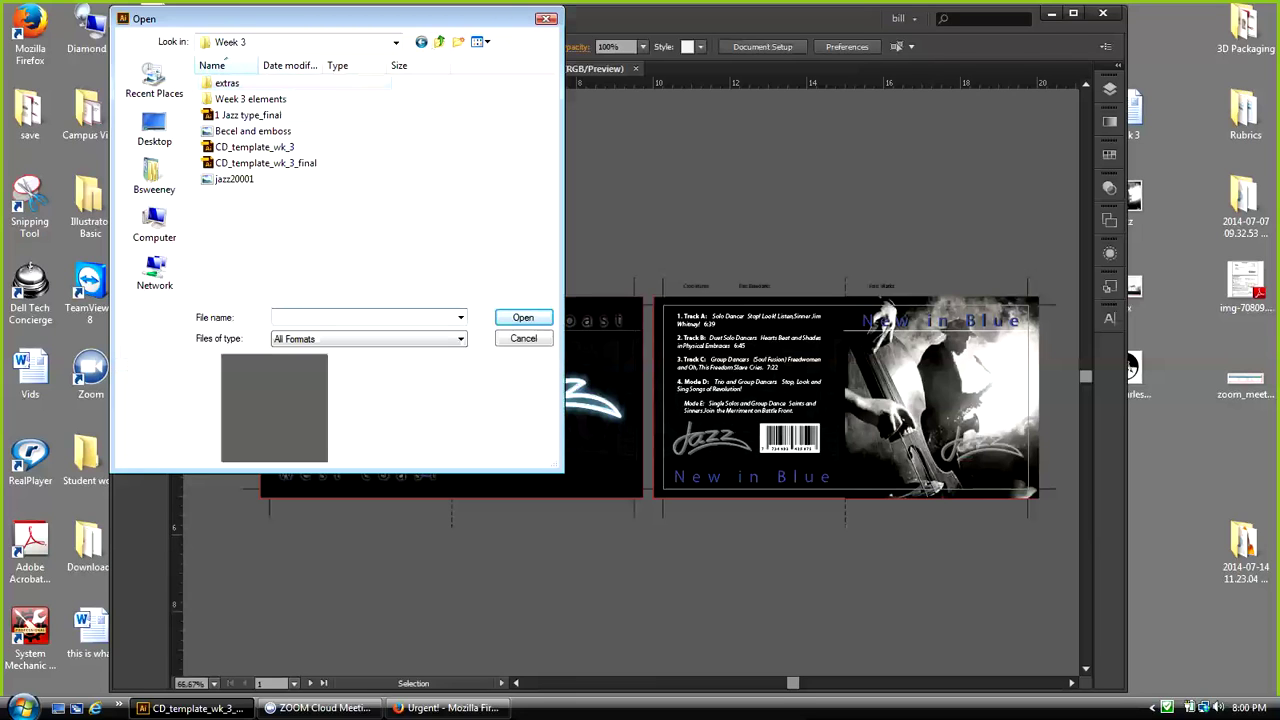
pyautogui.doubleClick(250, 99)
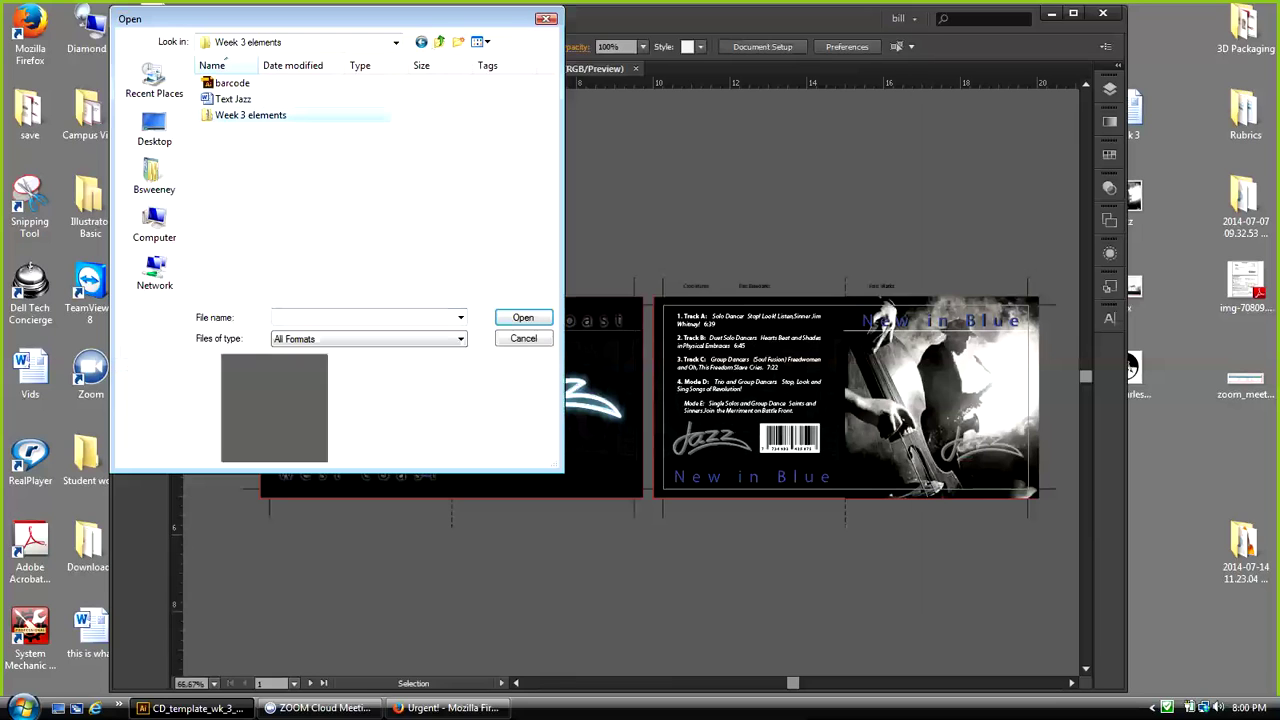
pyautogui.doubleClick(250, 115)
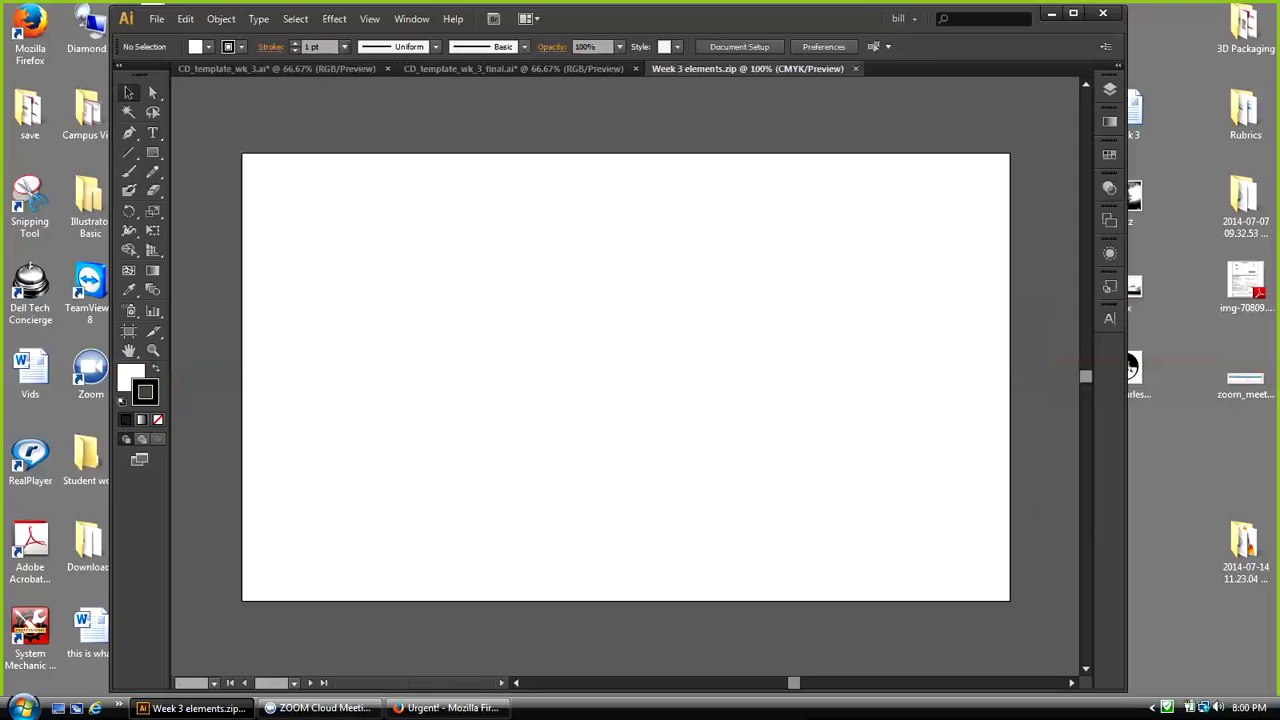
pyautogui.click(855, 68)
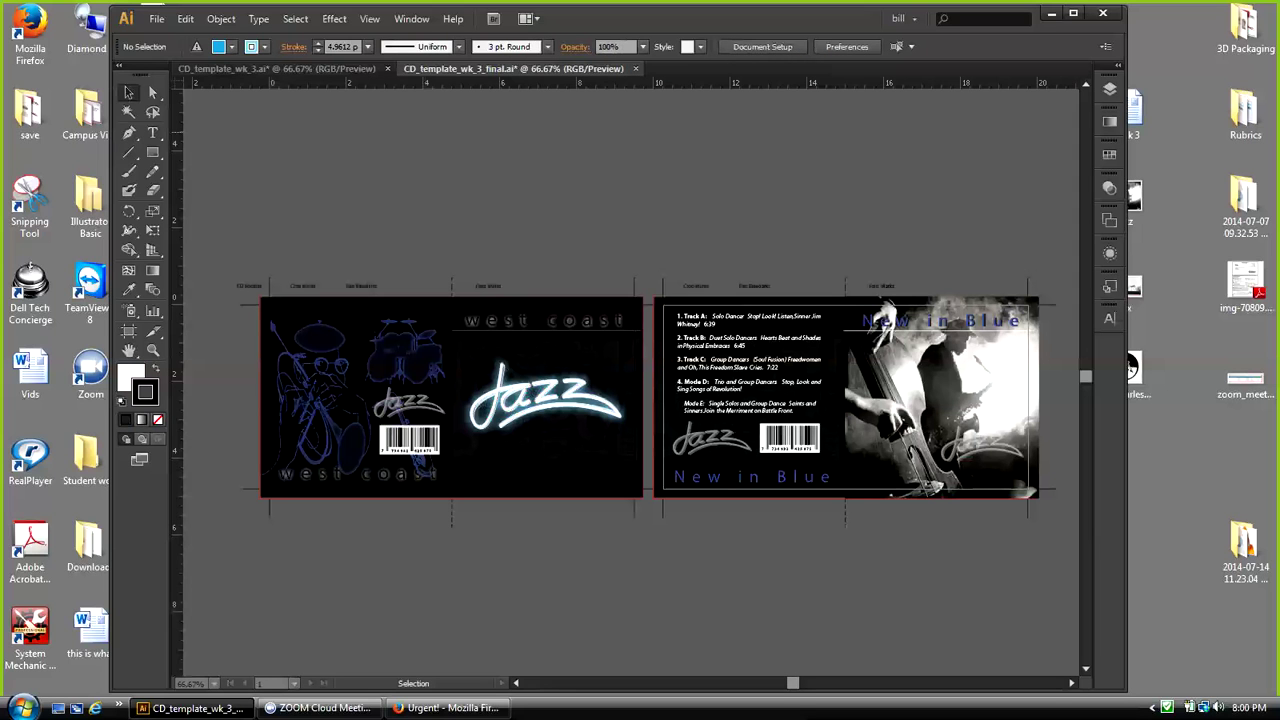
# Step: Minimize Illustrator, view the files on the inserted removable disk, and close its folder window
pyautogui.click(1051, 13)
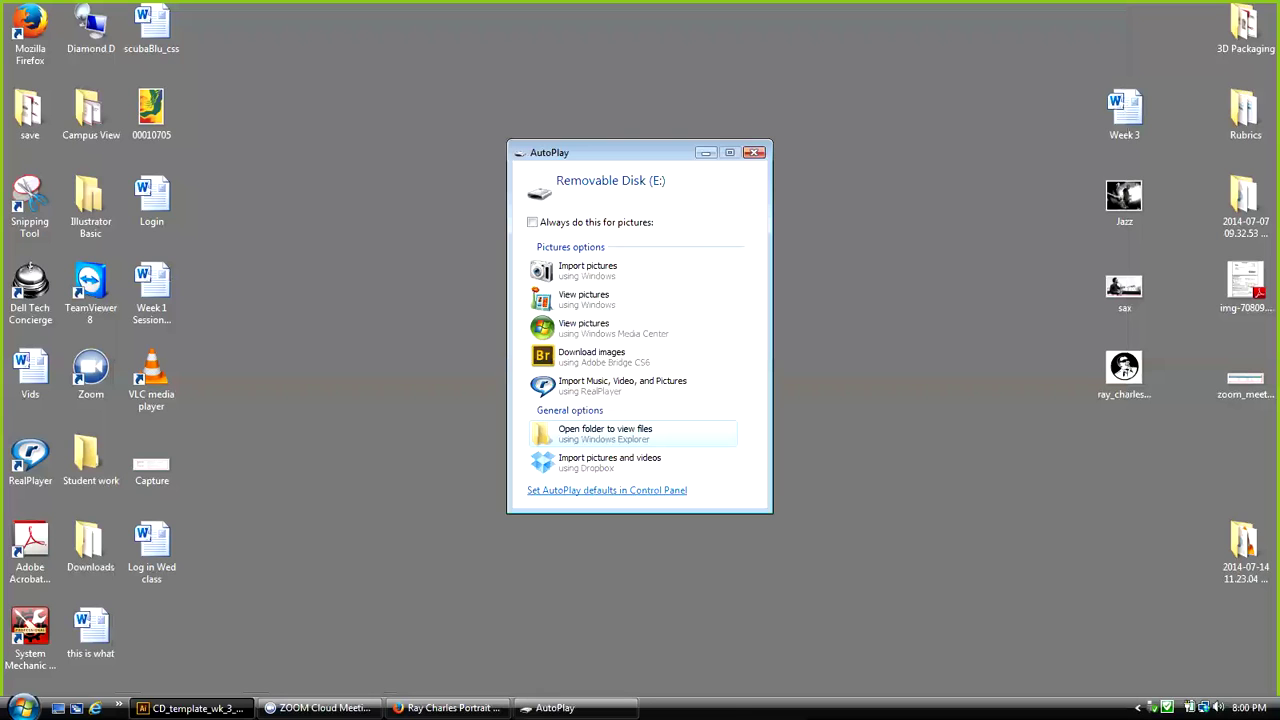
pyautogui.click(605, 433)
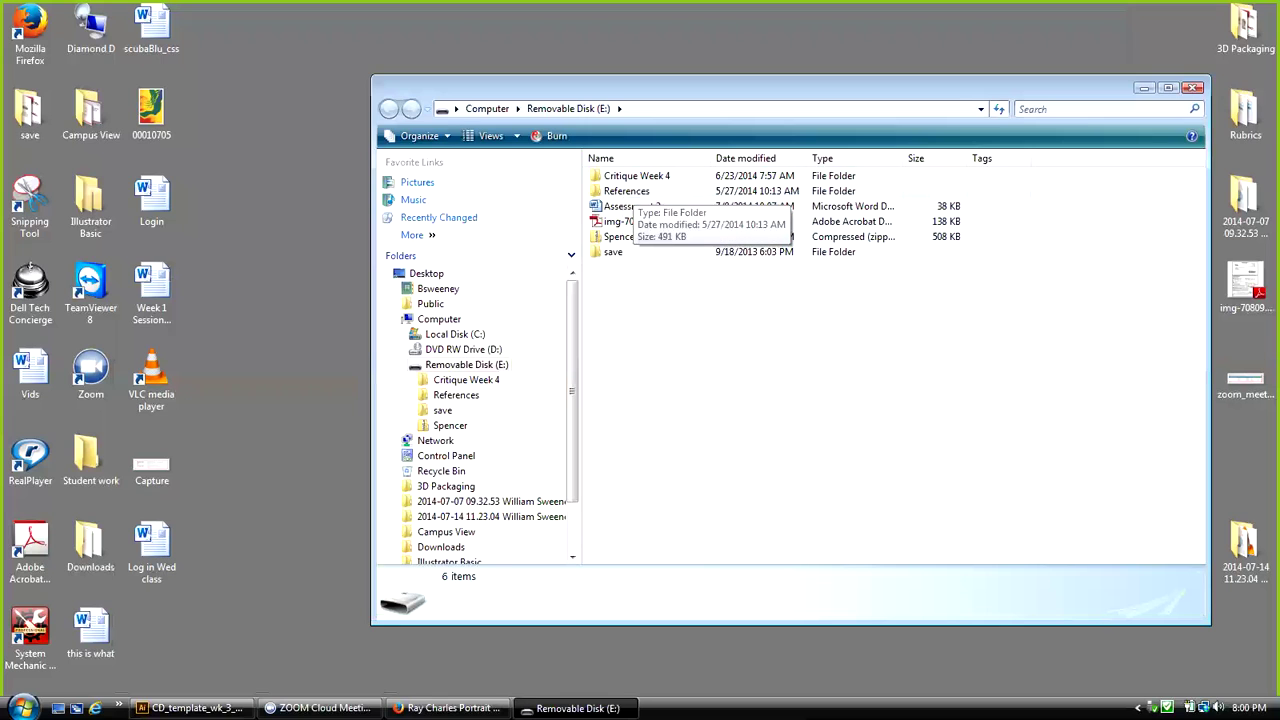
pyautogui.click(1192, 87)
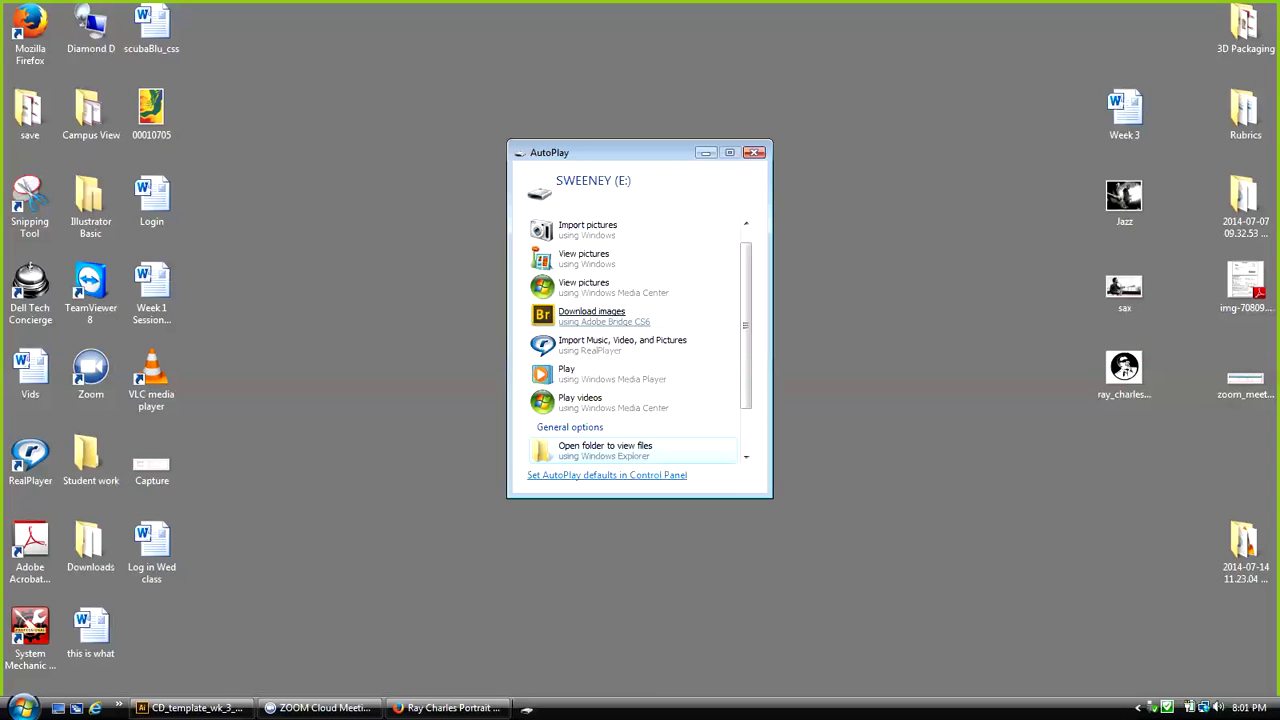
# Step: View the files on the newly inserted removable disk and in its Week 3 elements folder, and close the window
pyautogui.click(606, 447)
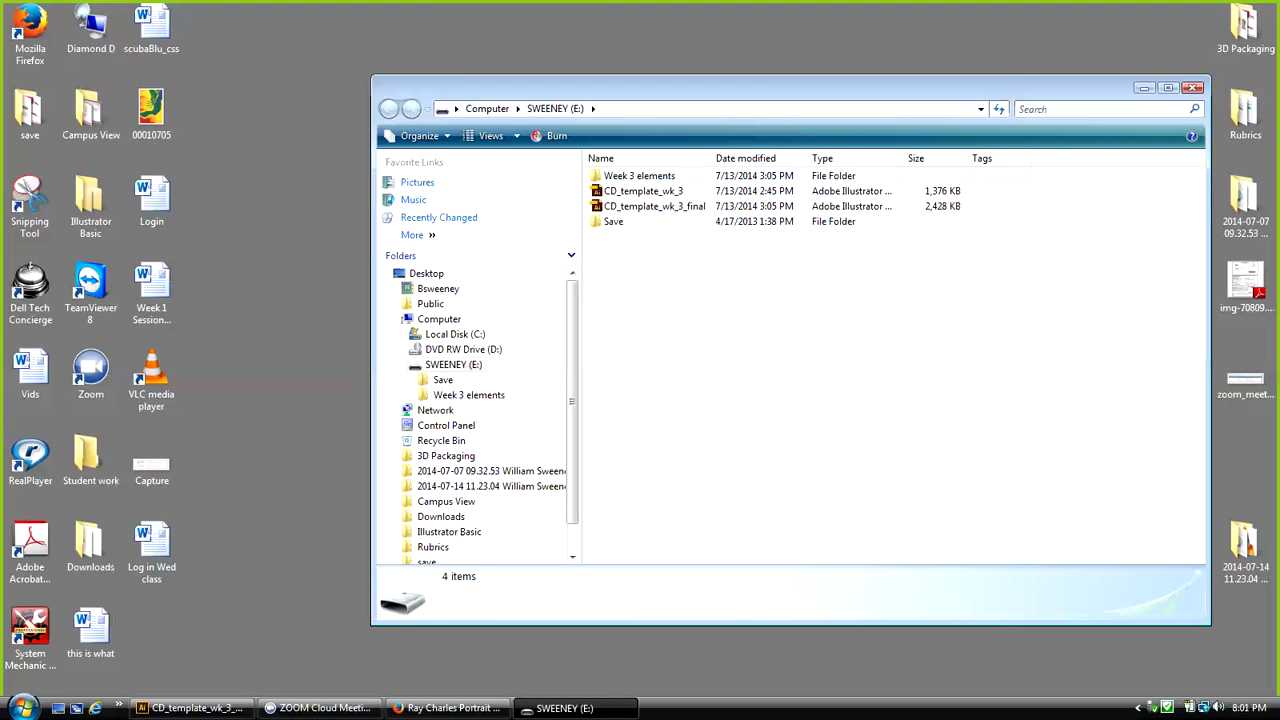
pyautogui.doubleClick(639, 175)
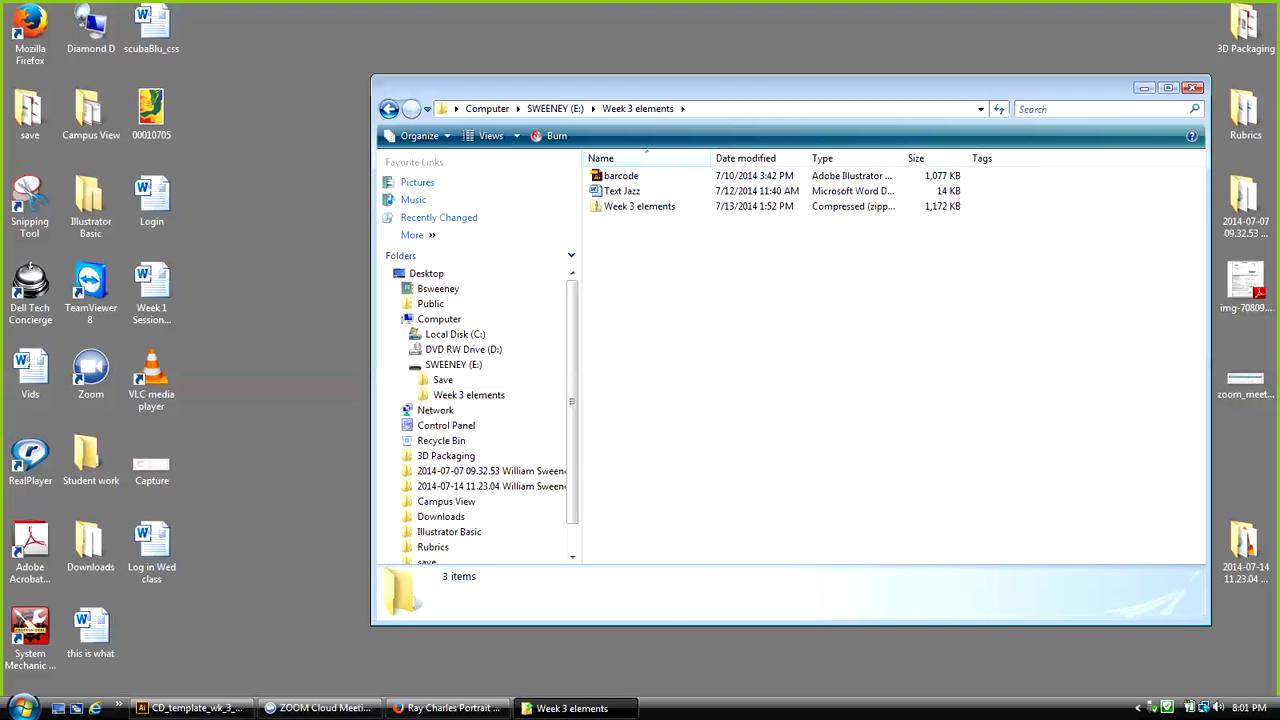
pyautogui.click(555, 108)
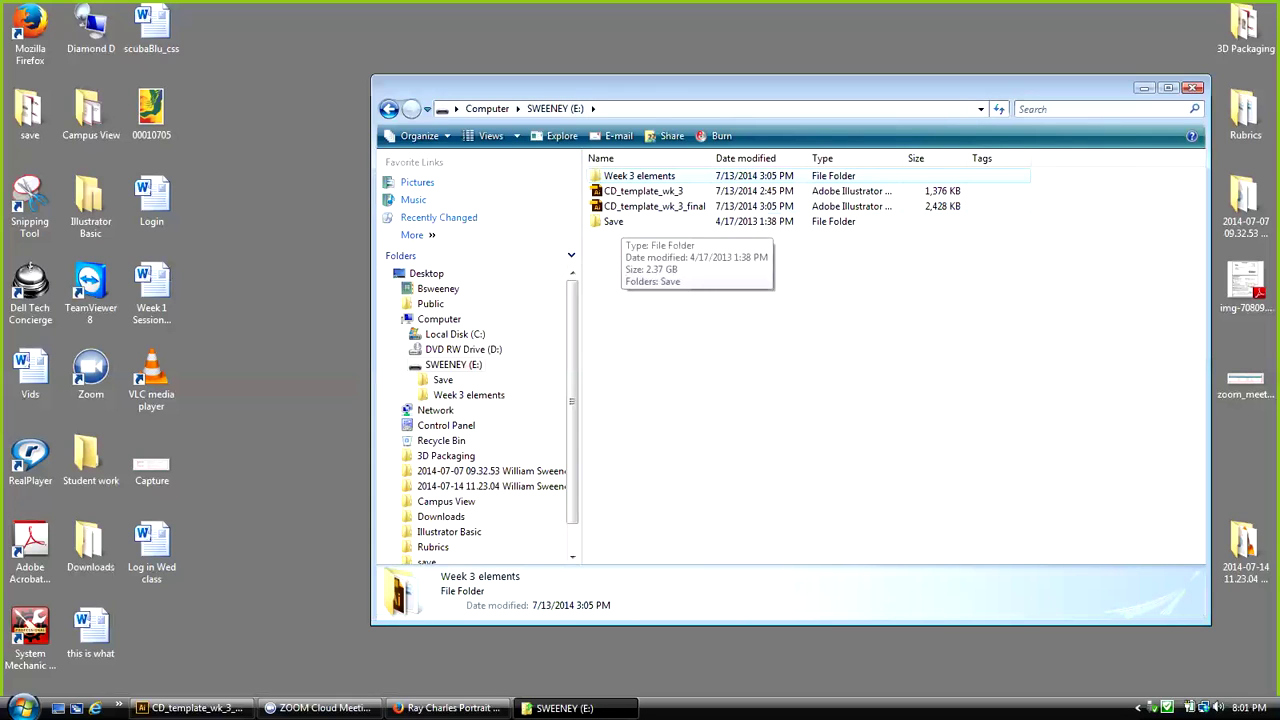
pyautogui.click(1193, 88)
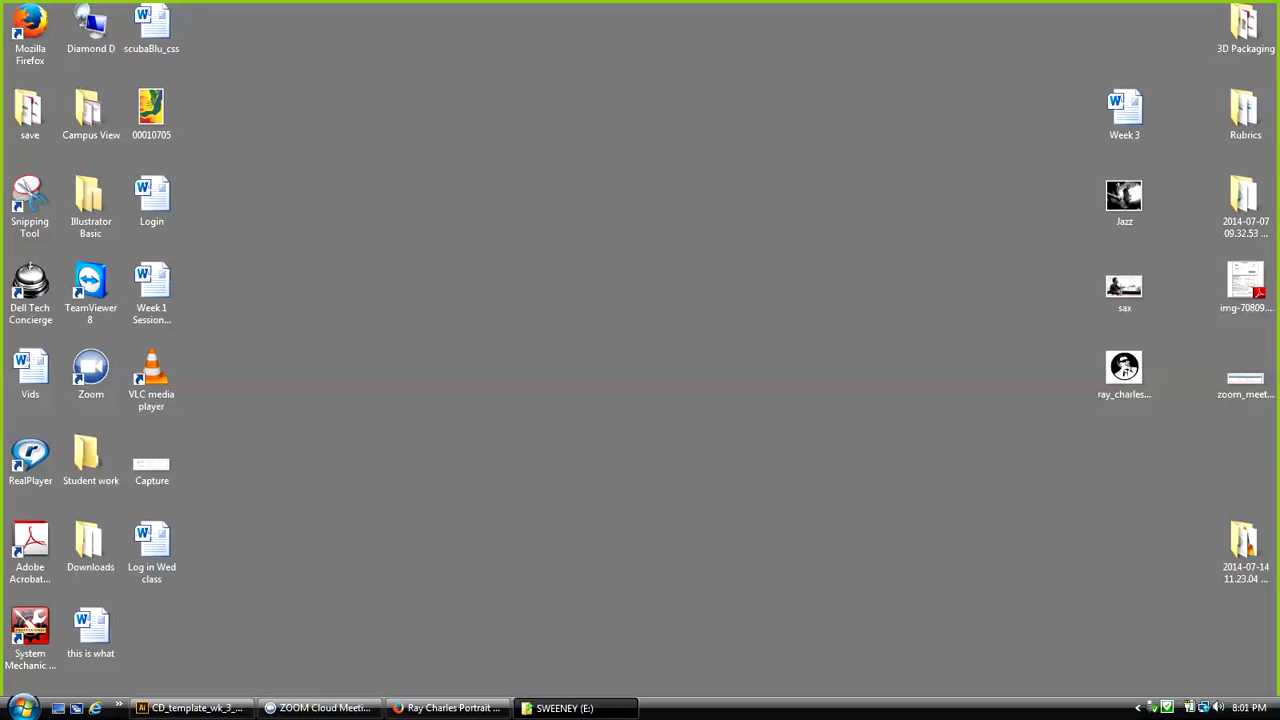
# Step: Move the ray_charles image to an empty area of the desktop and switch back to CD_template_wk_3_final.ai in Illustrator
pyautogui.moveTo(1124, 368); pyautogui.dragTo(942, 290)
pyautogui.click(192, 707)
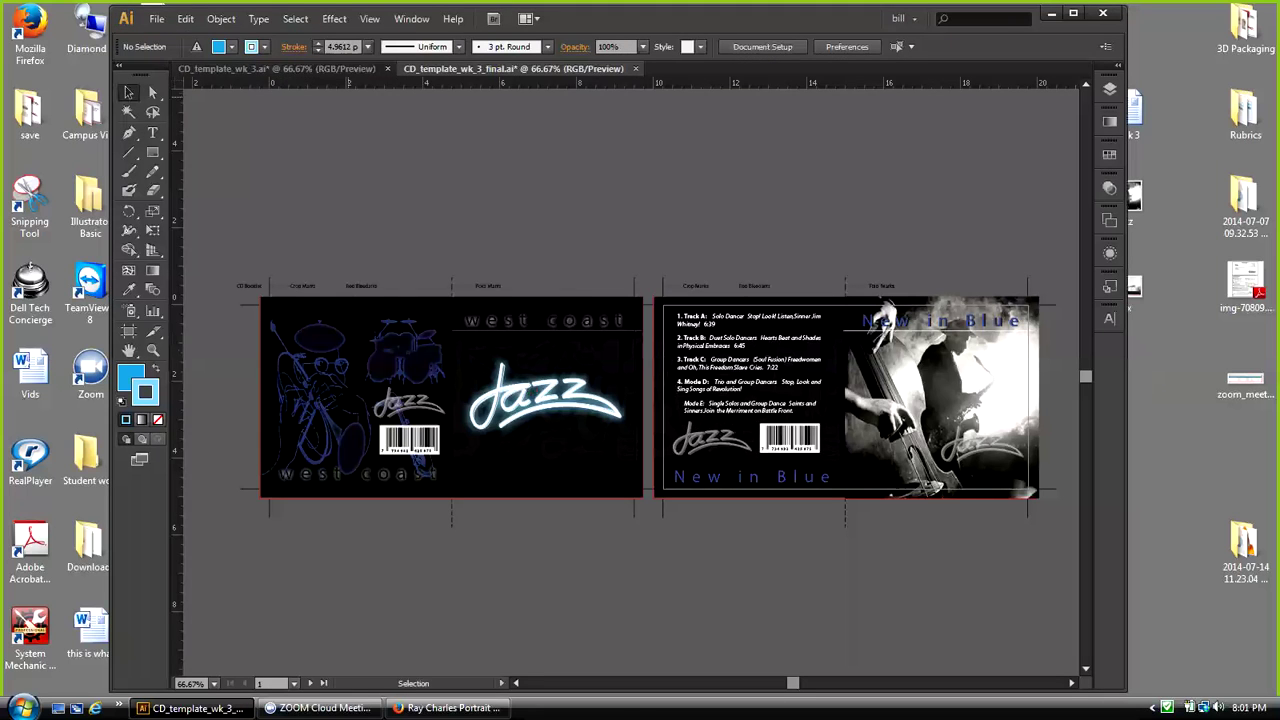
# Step: Create a new document with the default settings
pyautogui.click(157, 19)
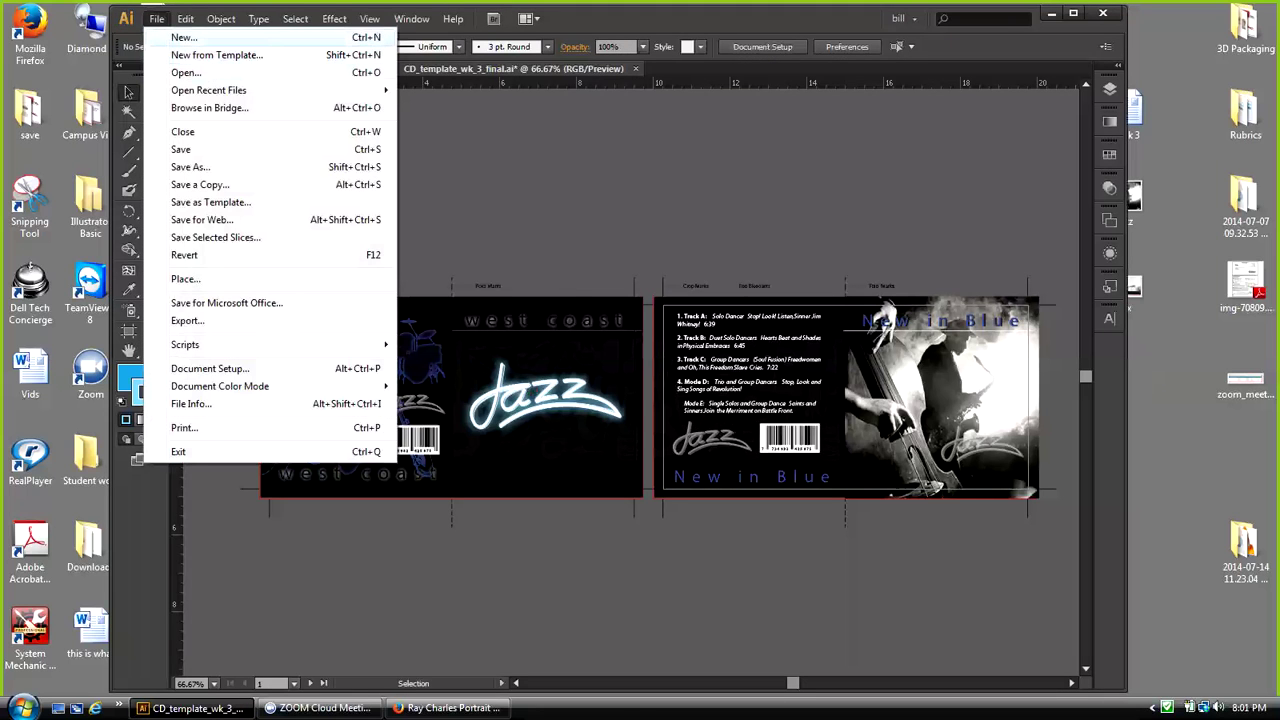
pyautogui.click(184, 38)
pyautogui.hotkey('ctrl', 'n')
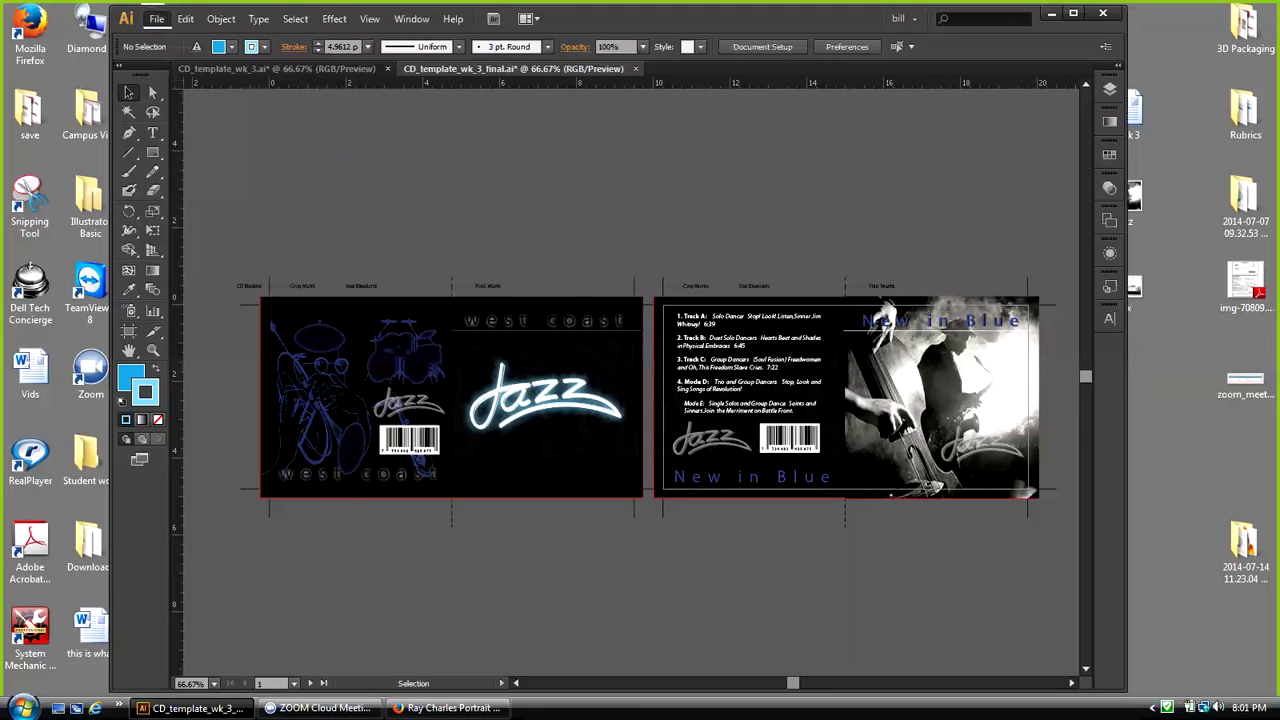
pyautogui.press('Return')
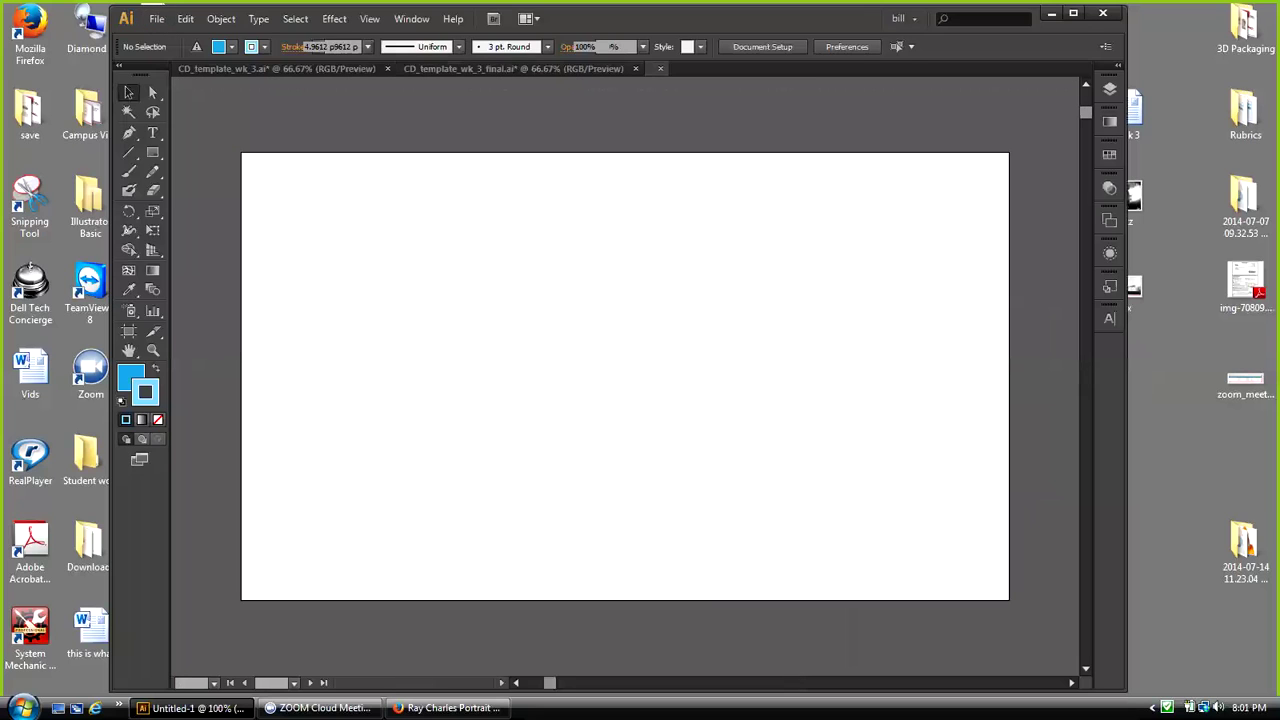
# Step: Shift the Illustrator window aside, place the ray_charles image from the desktop in the new document, and position it near the artboard's centre
pyautogui.moveTo(700, 18); pyautogui.dragTo(607, 25)
pyautogui.moveTo(700, 20); pyautogui.dragTo(602, 27)
pyautogui.moveTo(946, 282); pyautogui.dragTo(1186, 386)
pyautogui.moveTo(2, 360); pyautogui.dragTo(143, 360)
pyautogui.moveTo(150, 14); pyautogui.dragTo(150, 14)
pyautogui.moveTo(1186, 372); pyautogui.dragTo(714, 426)
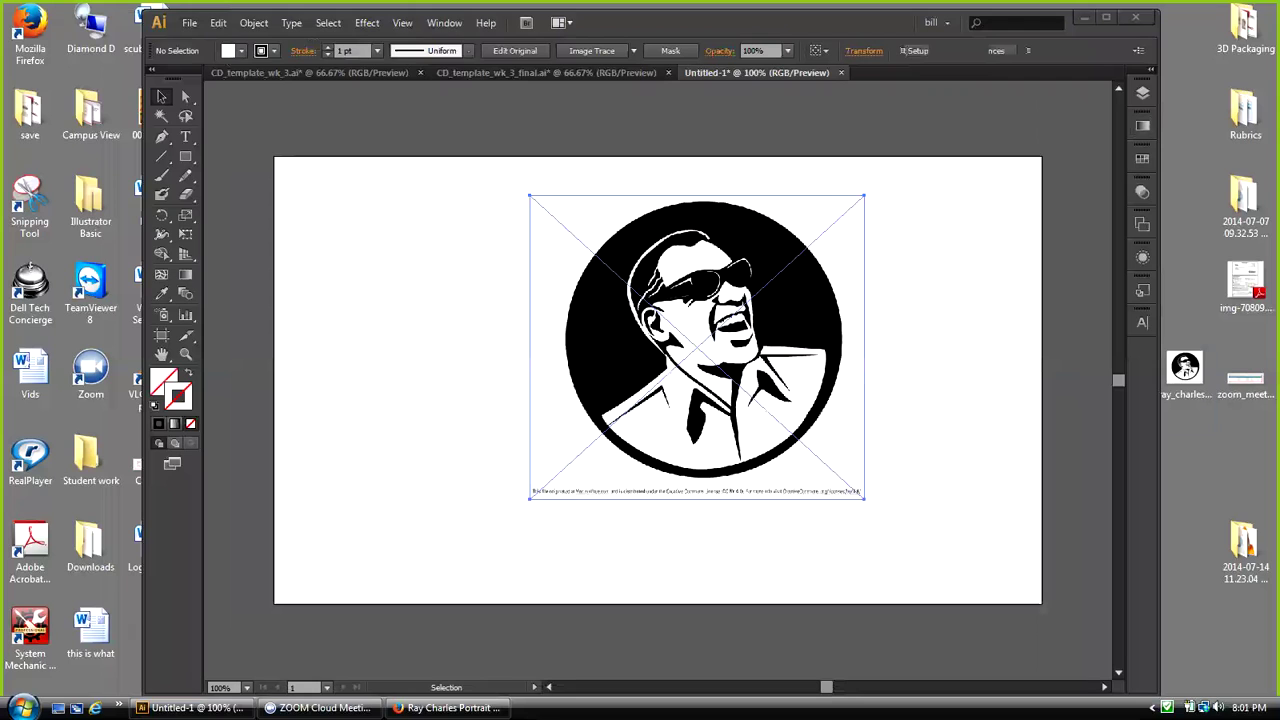
pyautogui.moveTo(714, 426); pyautogui.dragTo(696, 447)
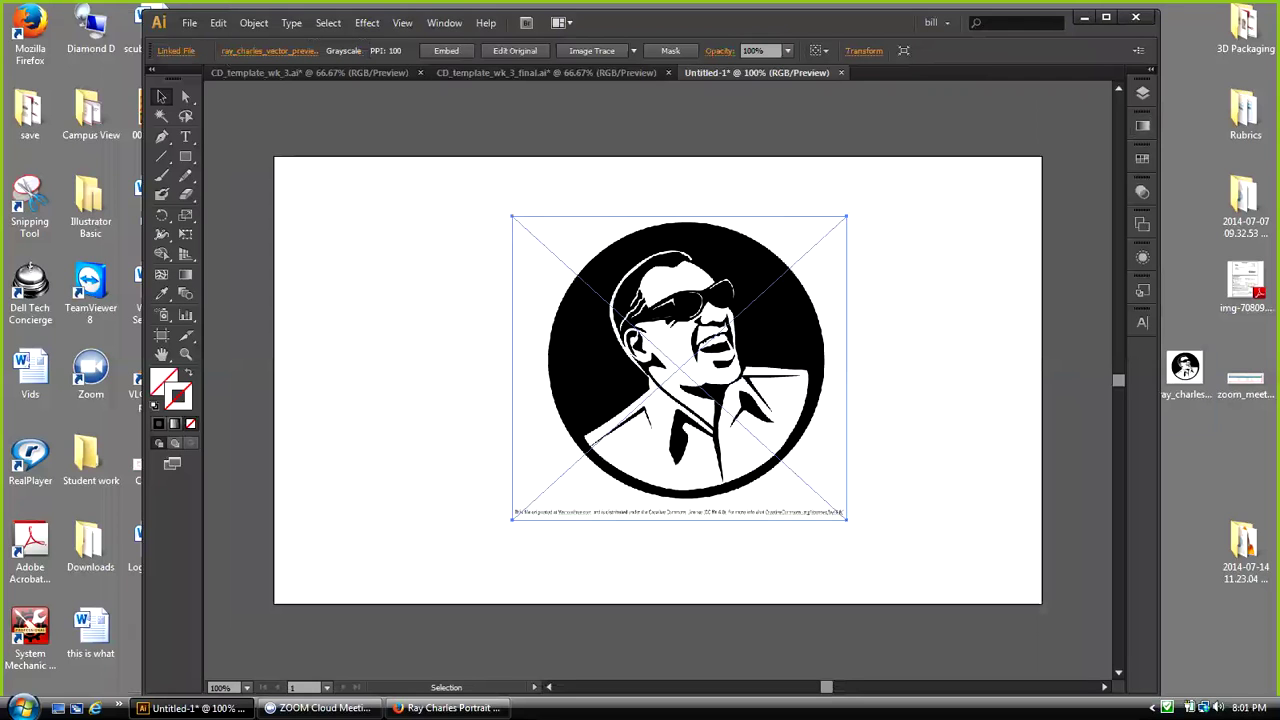
# Step: Zoom in until the circular portrait fills the view, and select the linked portrait image
pyautogui.click(390, 275)
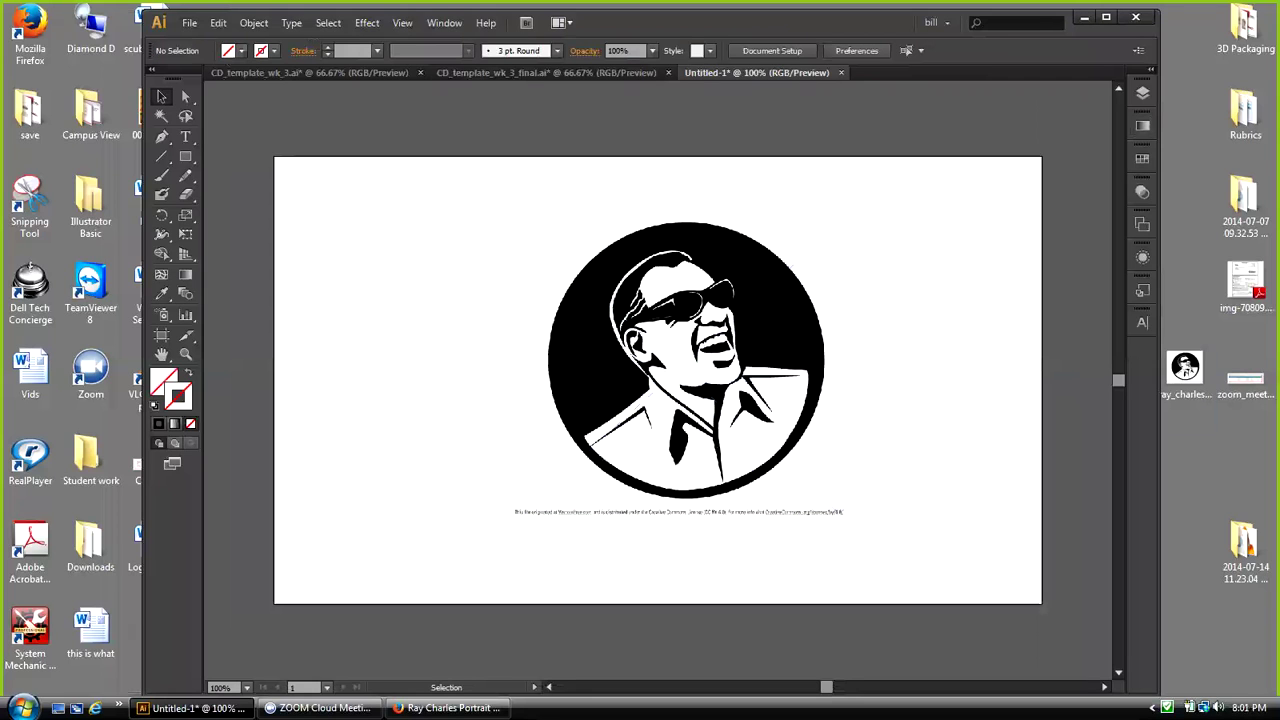
pyautogui.press('z')
pyautogui.moveTo(520, 220); pyautogui.dragTo(846, 505)
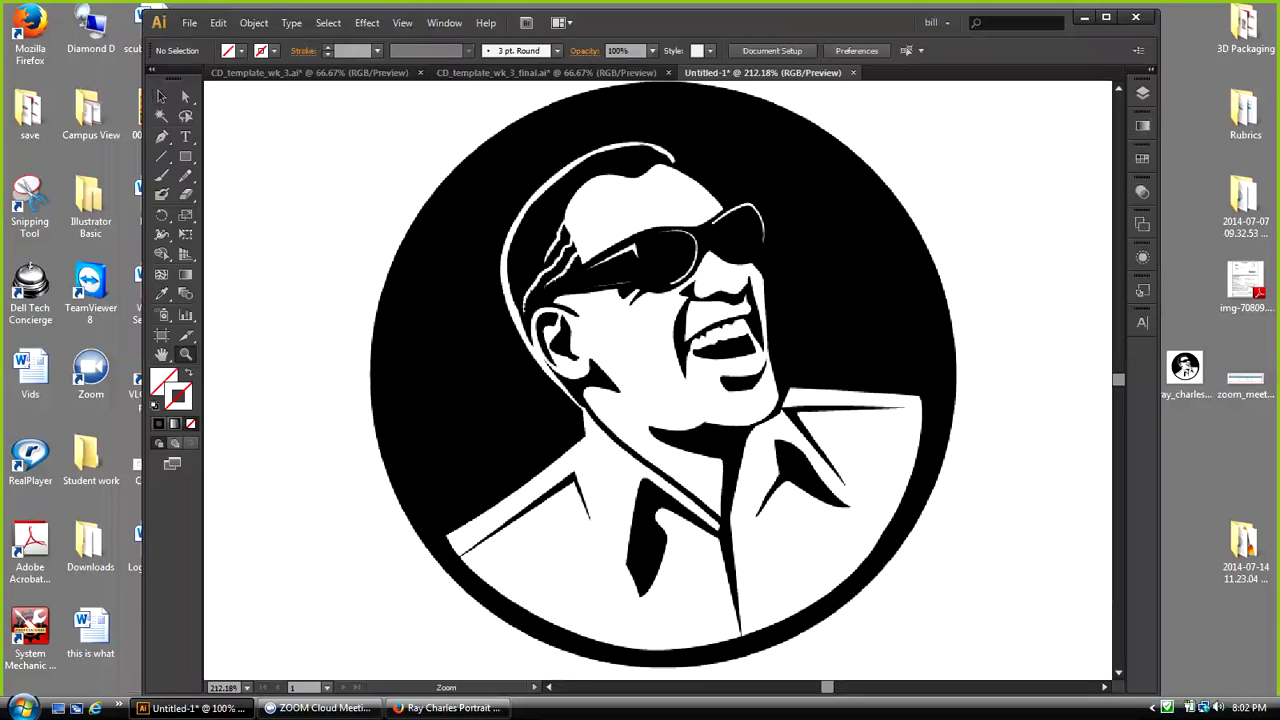
pyautogui.press('v')
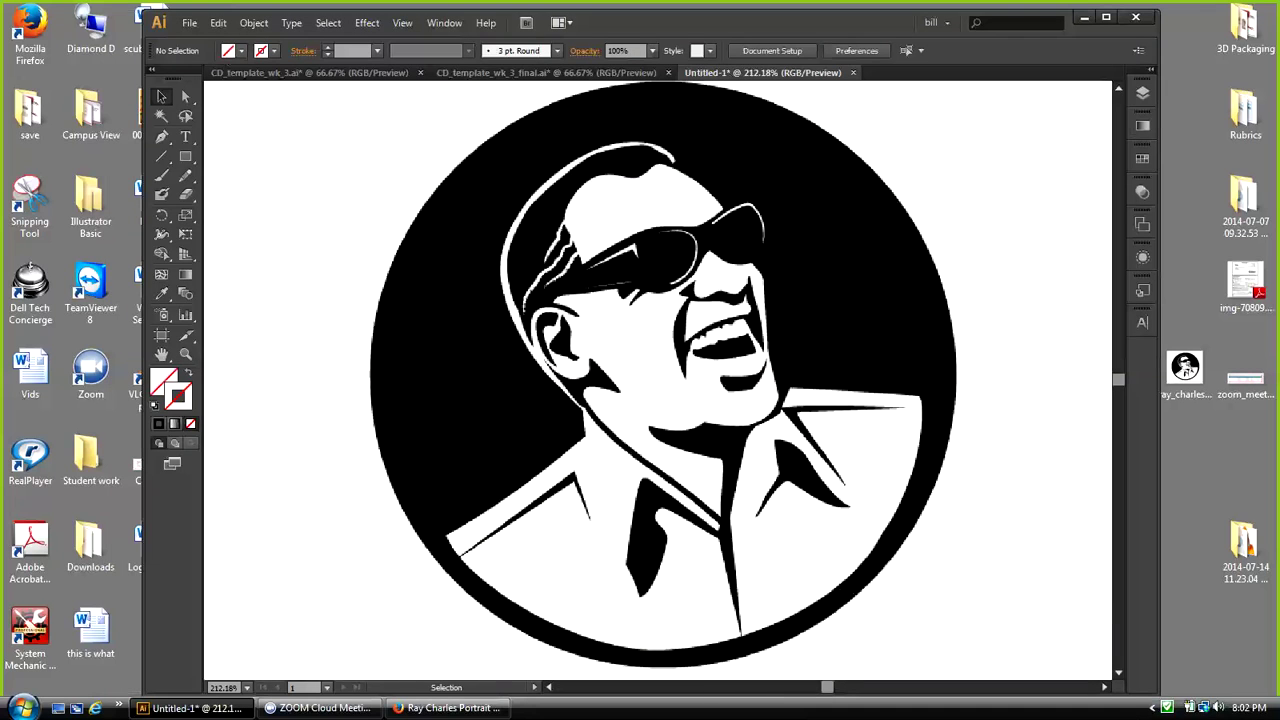
pyautogui.moveTo(648, 392); pyautogui.dragTo(647, 396)
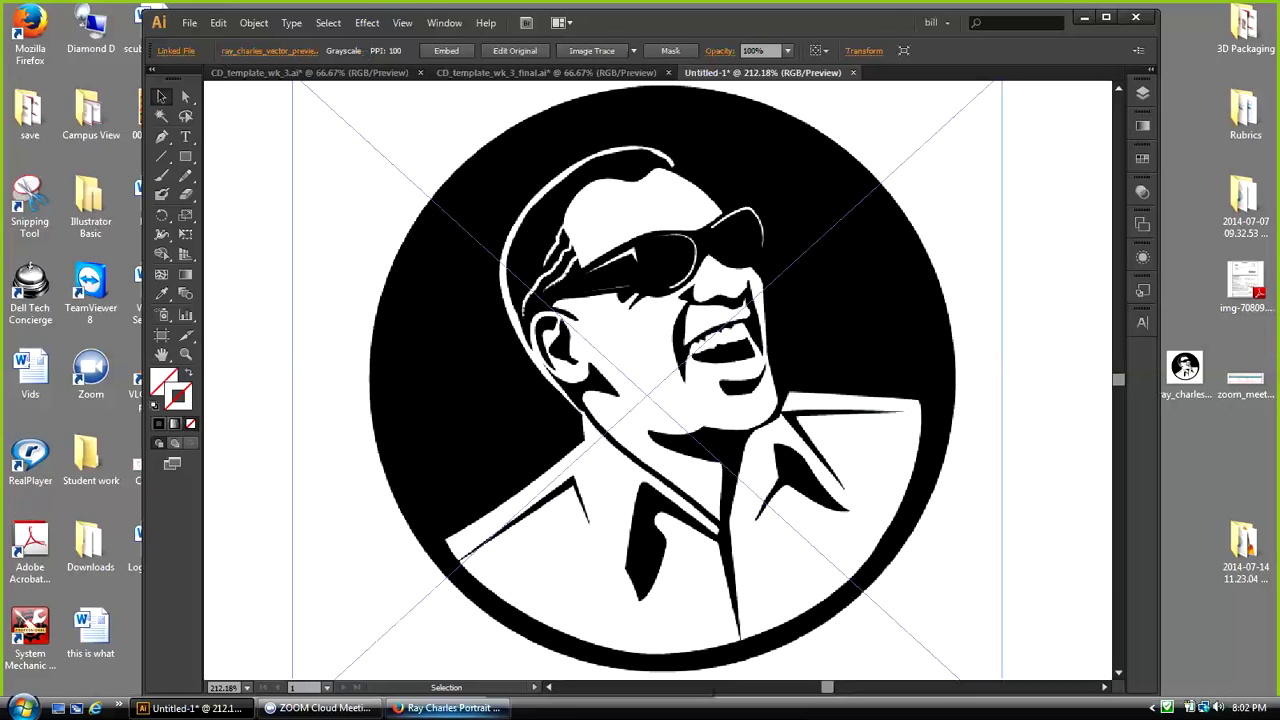
# Step: Switch to Firefox, dismiss the update alert, and close the Ray Charles Portrait tab and the giveaway, outdated-browser and Urgent! pop-up tabs
pyautogui.click(448, 708)
pyautogui.click(450, 708)
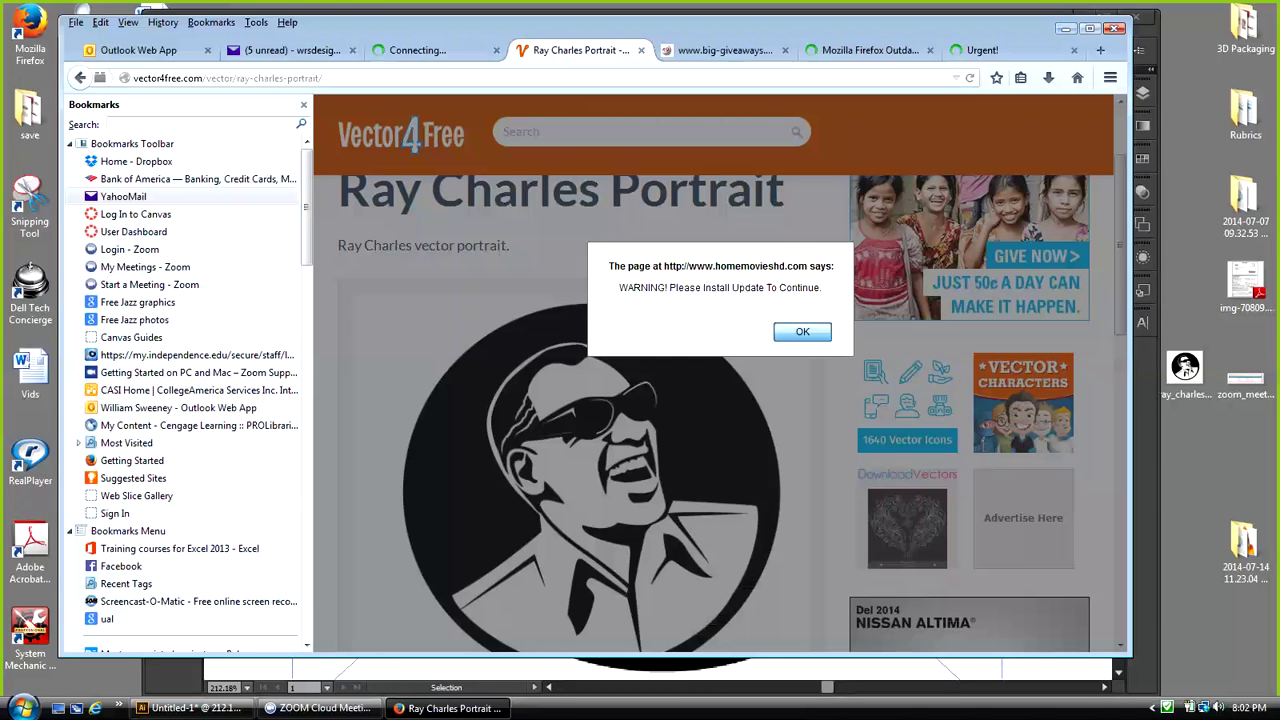
pyautogui.click(802, 332)
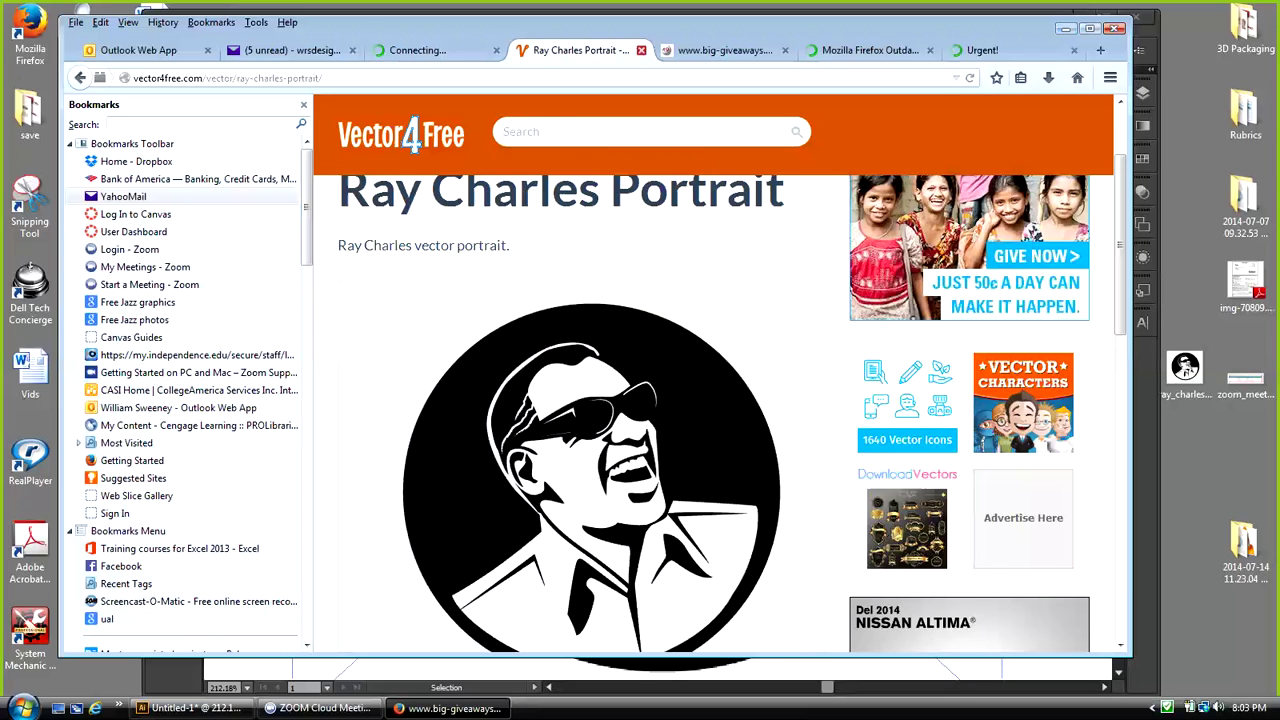
pyautogui.click(641, 50)
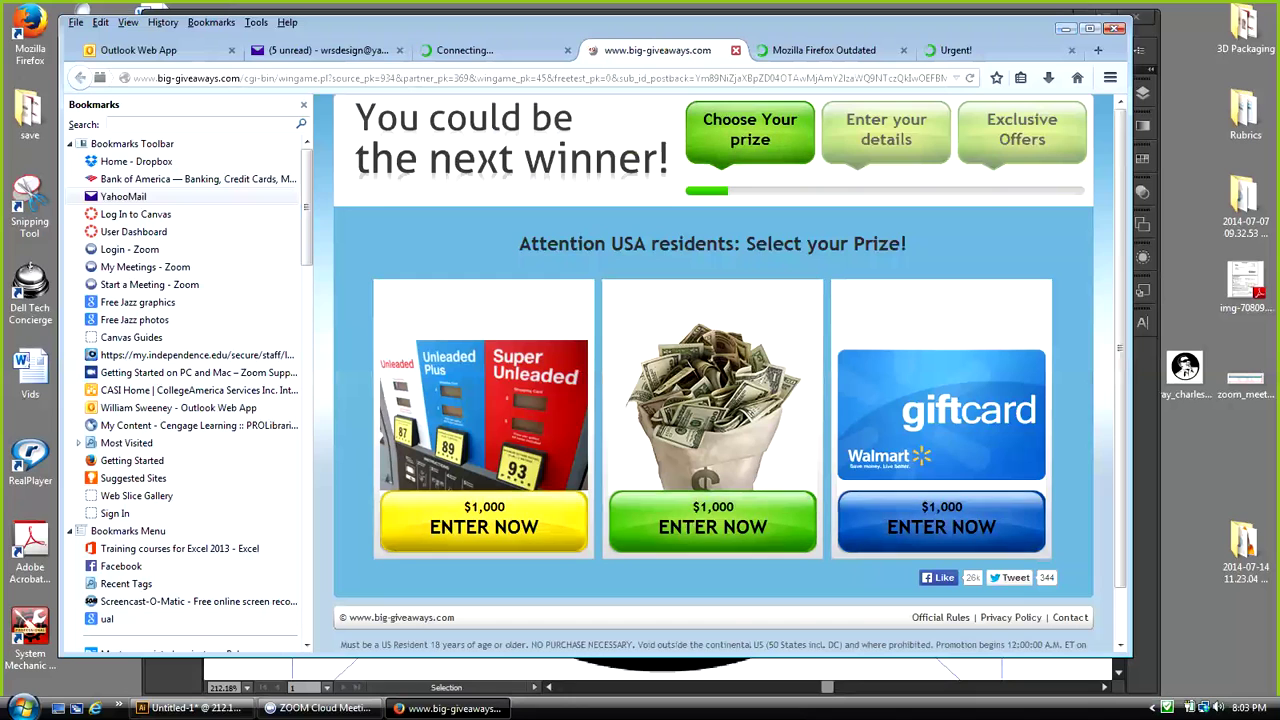
pyautogui.click(736, 50)
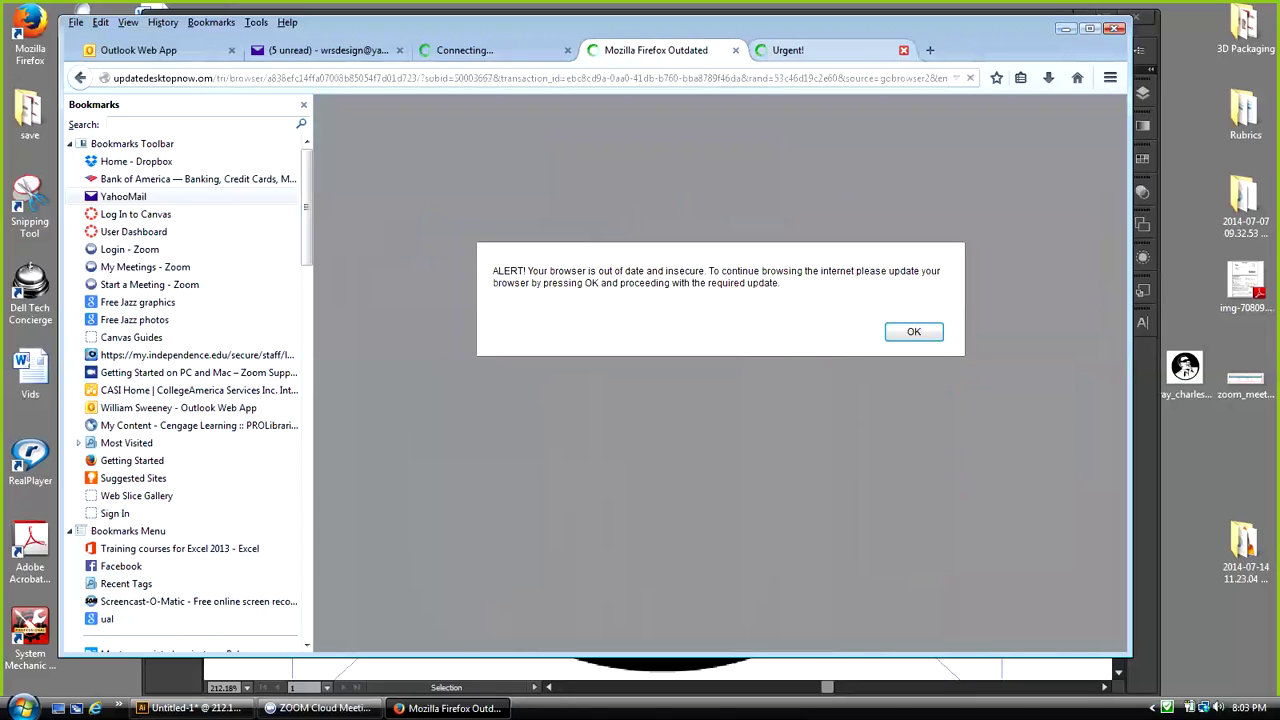
pyautogui.click(903, 50)
pyautogui.click(736, 50)
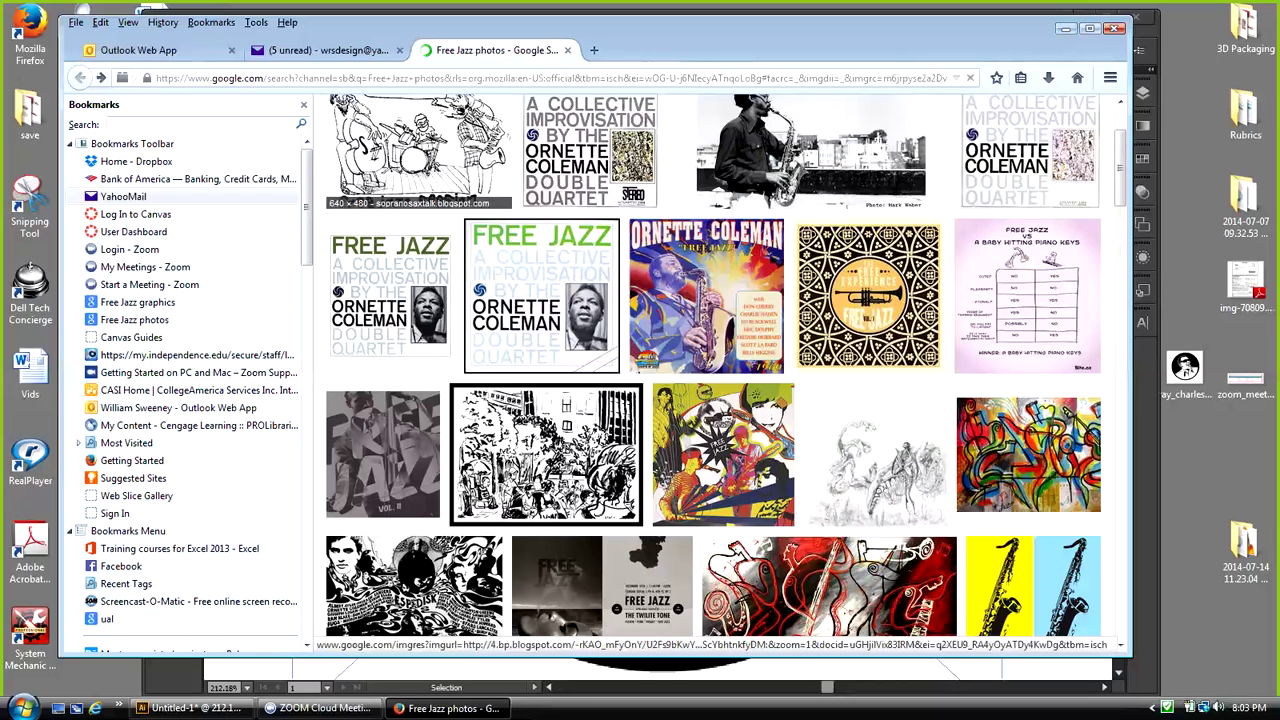
# Step: Find the treble clef with swirling music notes among the Free Jazz photos results and copy the image to the desktop
pyautogui.scroll(-5, 720, 370)
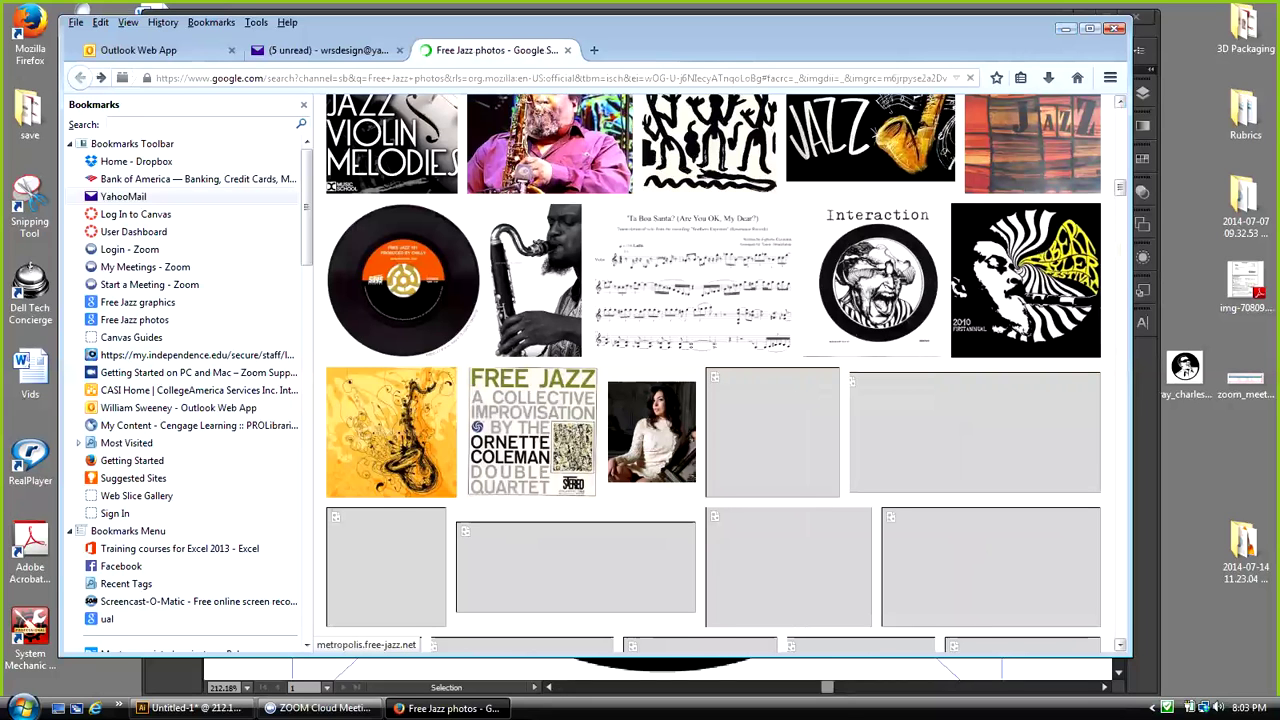
pyautogui.scroll(-5, 1015, 465)
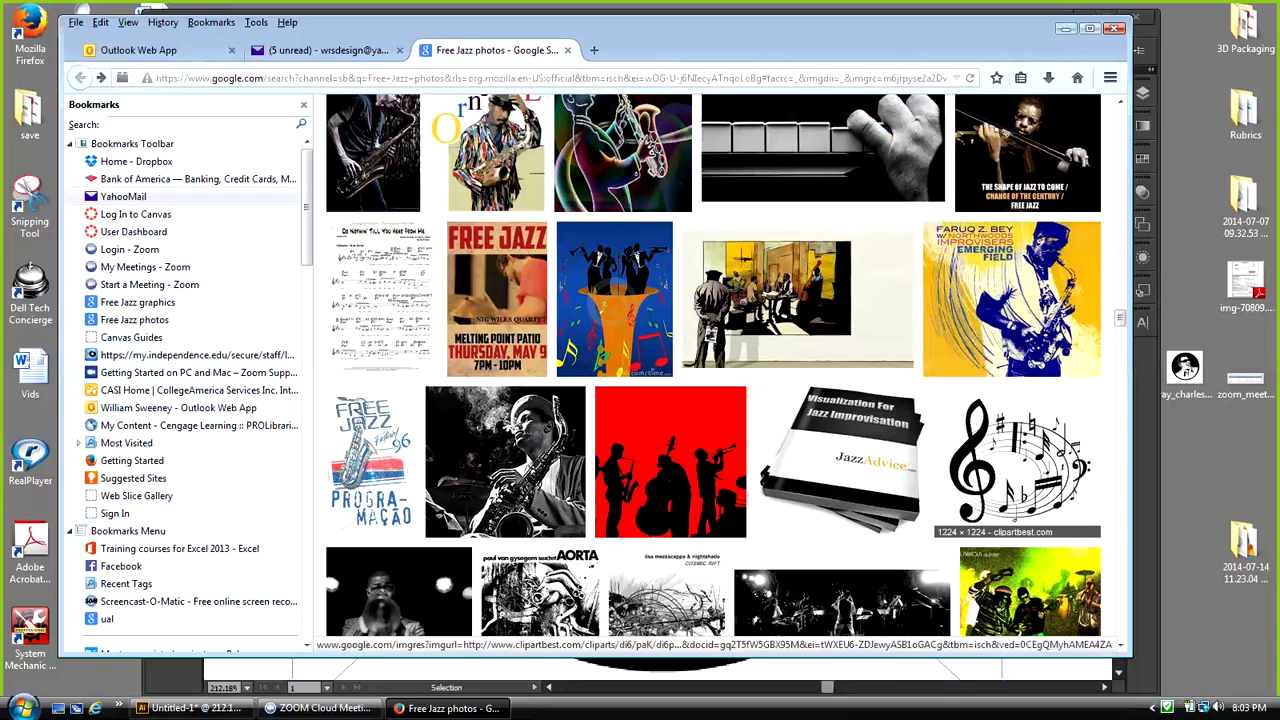
pyautogui.moveTo(1035, 435); pyautogui.dragTo(1245, 456)
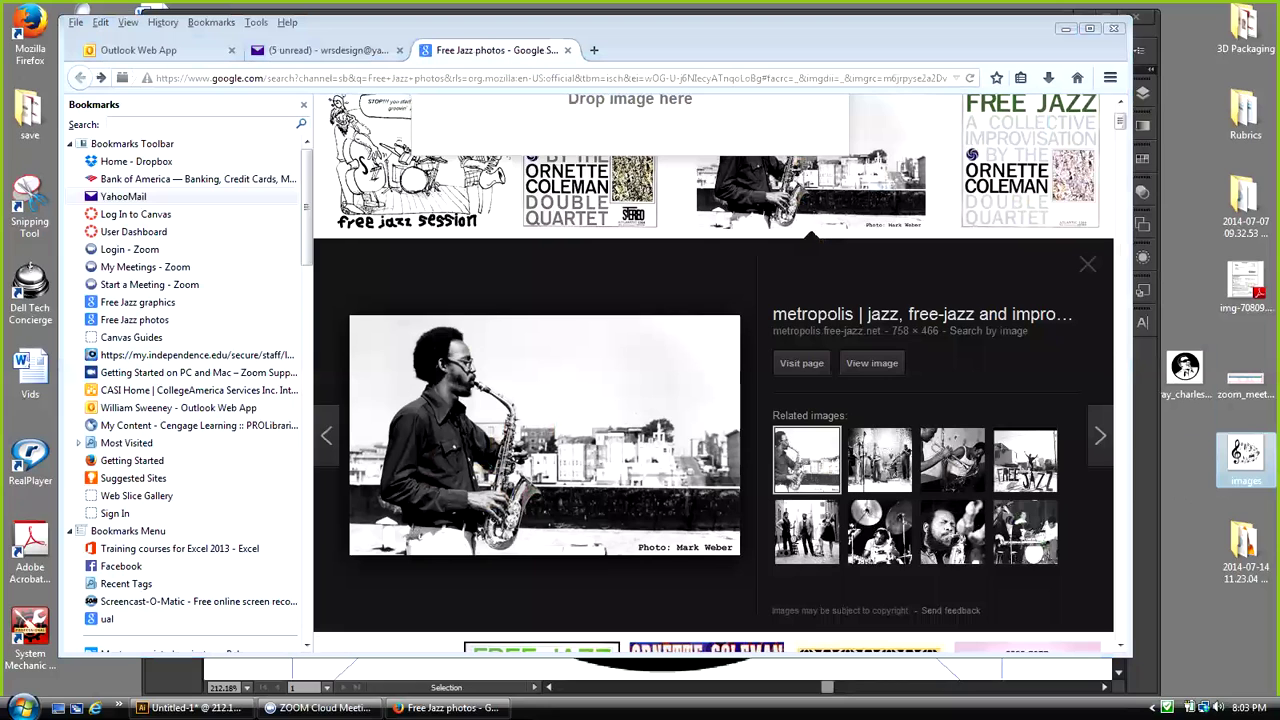
# Step: View the music notes image in Windows Photo Gallery, close it, and minimize Firefox to return to Illustrator
pyautogui.doubleClick(1245, 456)
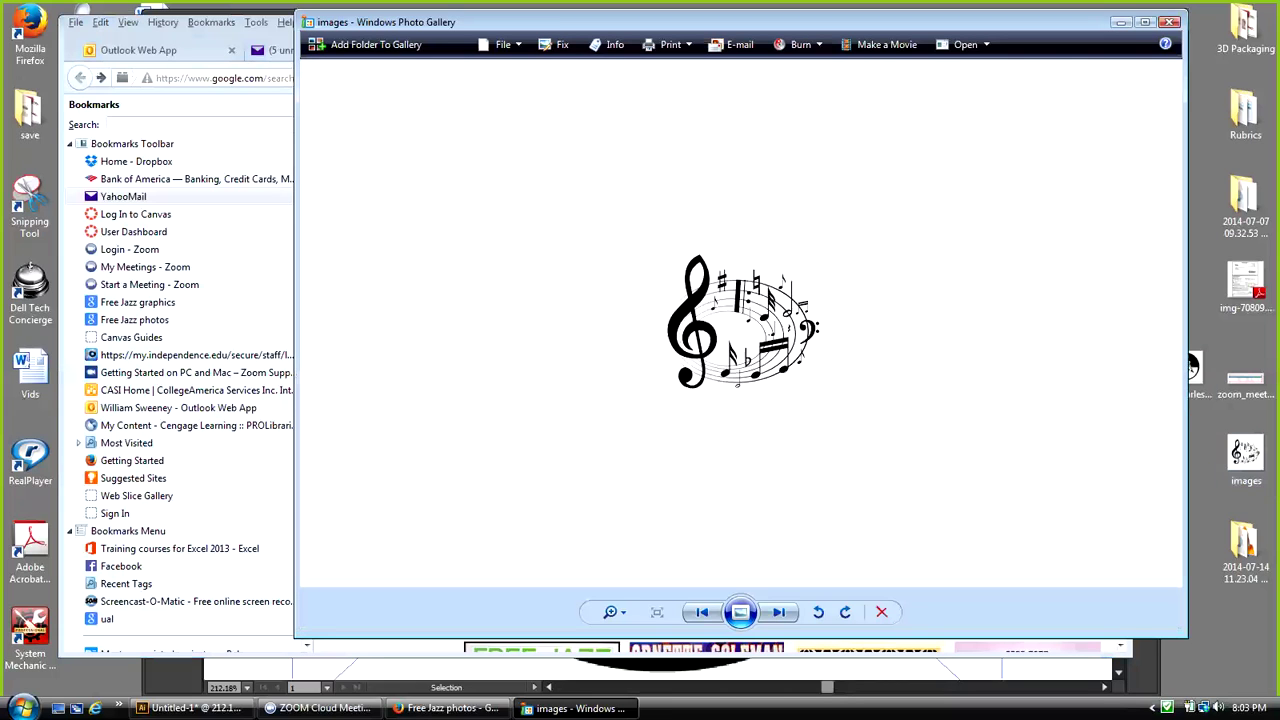
pyautogui.click(1169, 22)
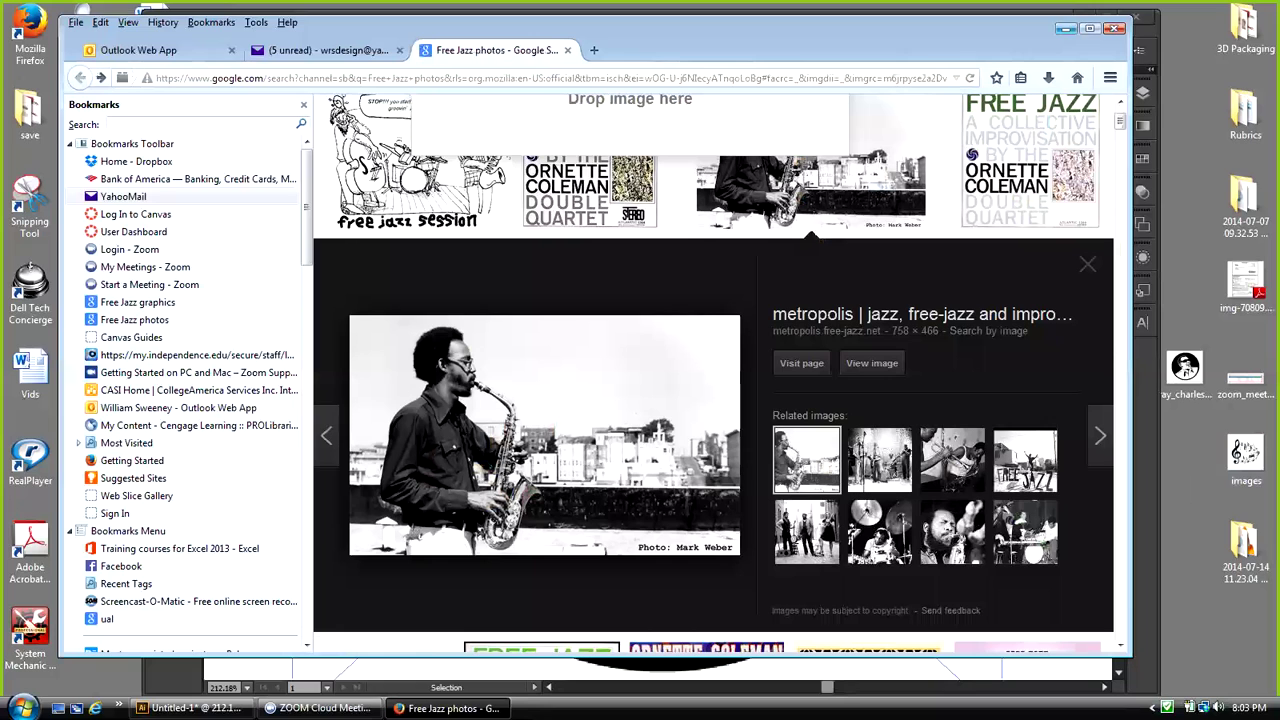
pyautogui.click(1066, 28)
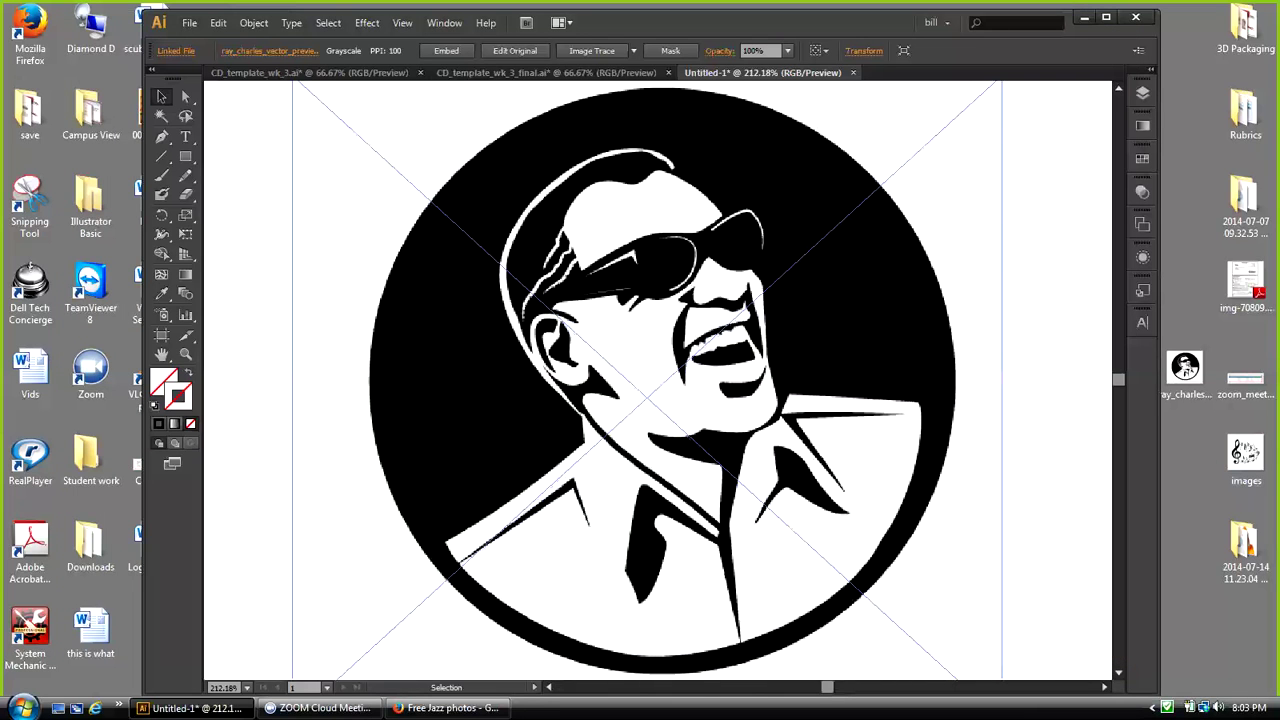
# Step: Try tracing the portrait with Image Trace at the default preset, and undo the trace
pyautogui.click(253, 22)
pyautogui.moveTo(300, 307)
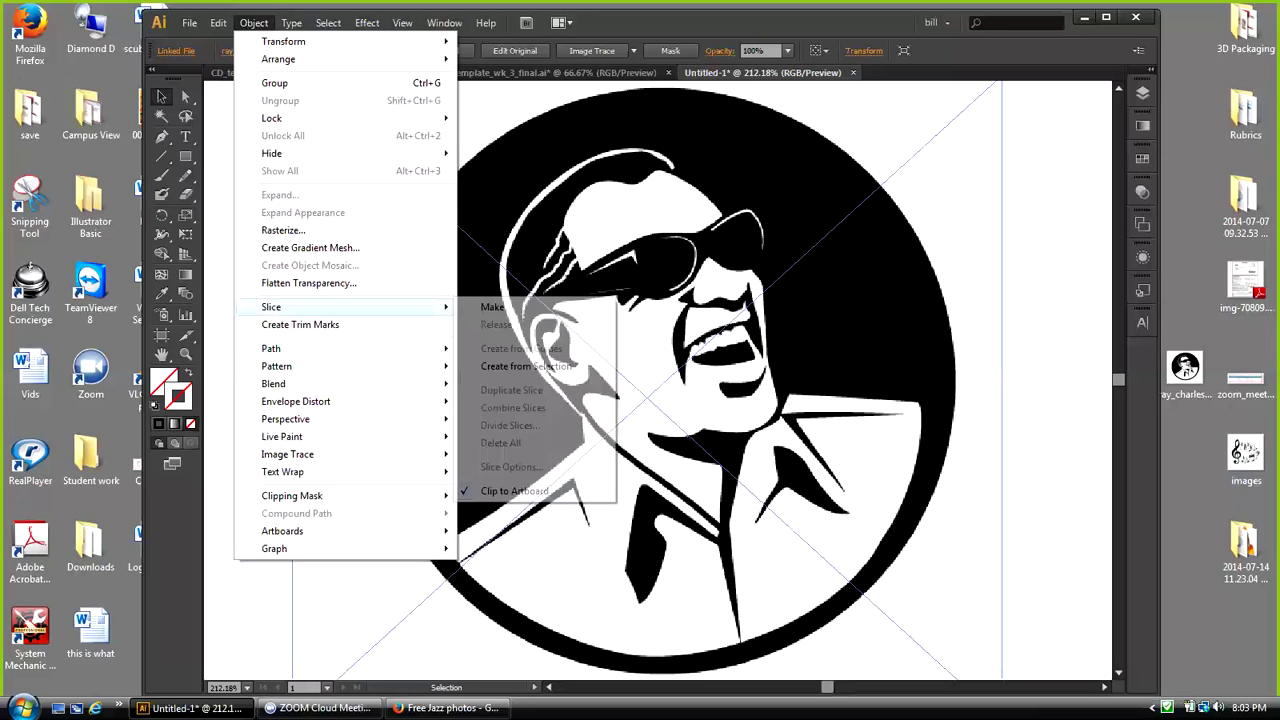
pyautogui.moveTo(300, 454)
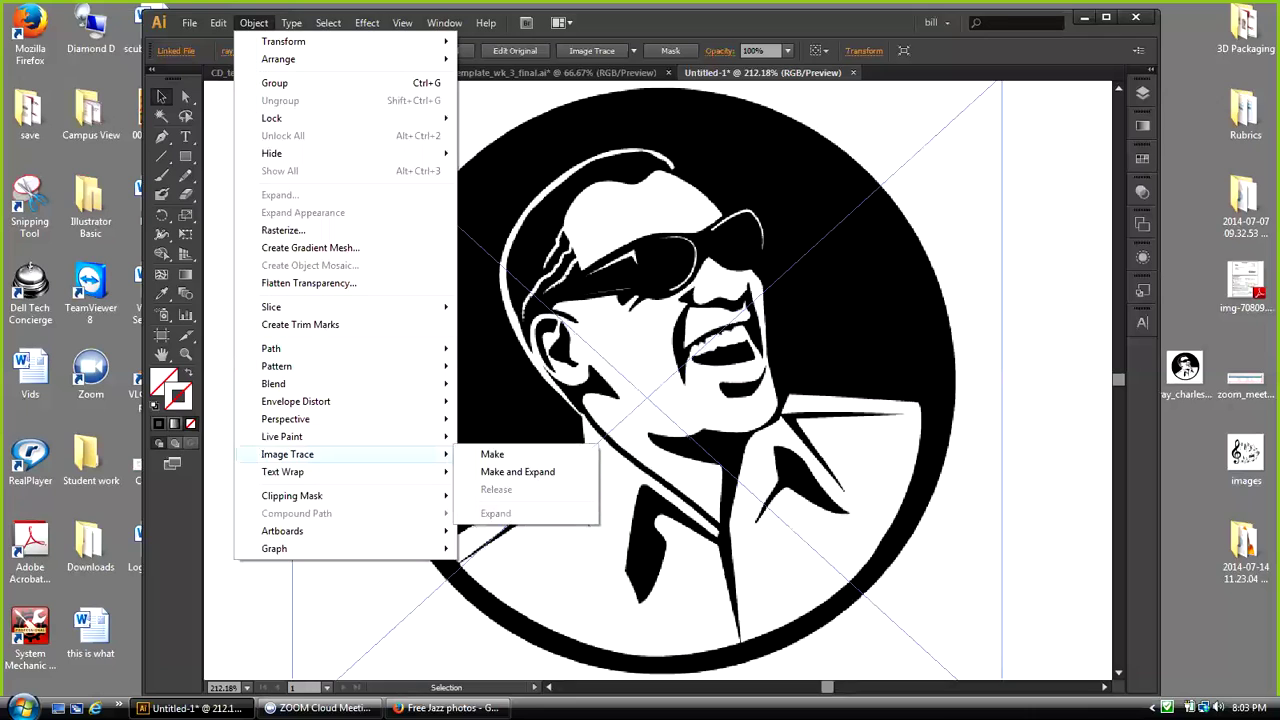
pyautogui.click(495, 454)
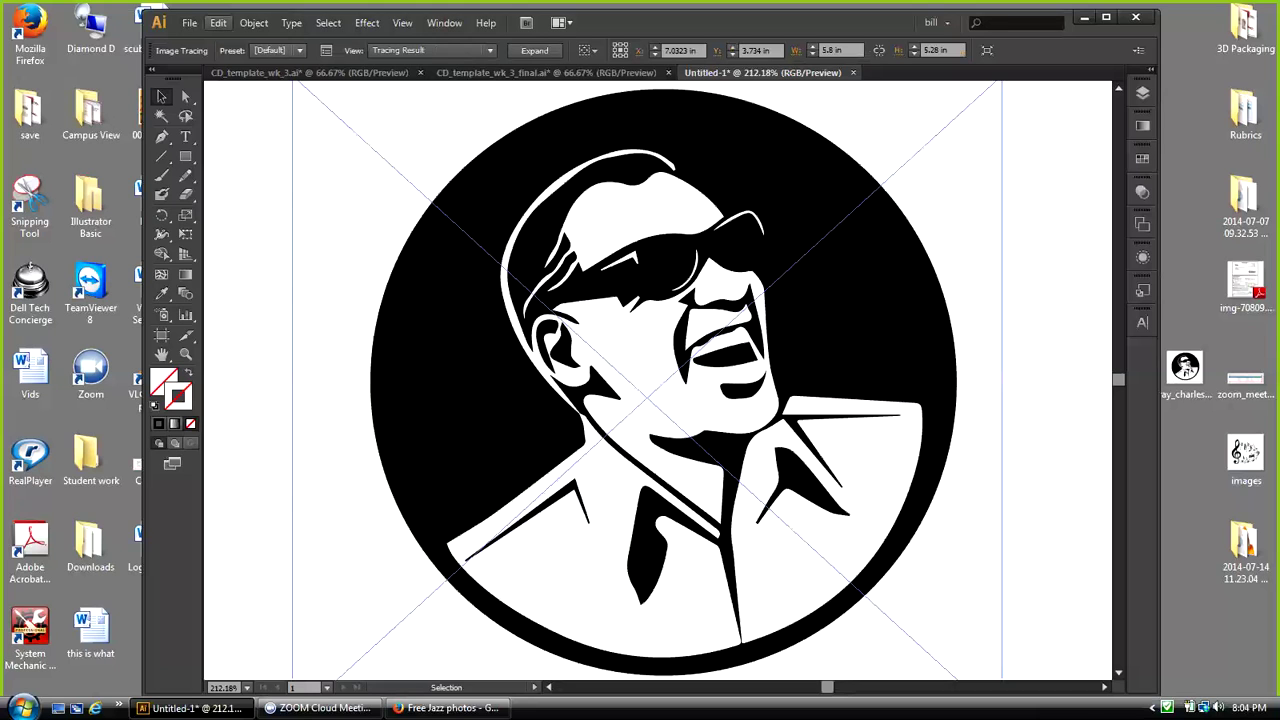
pyautogui.click(218, 22)
pyautogui.click(245, 37)
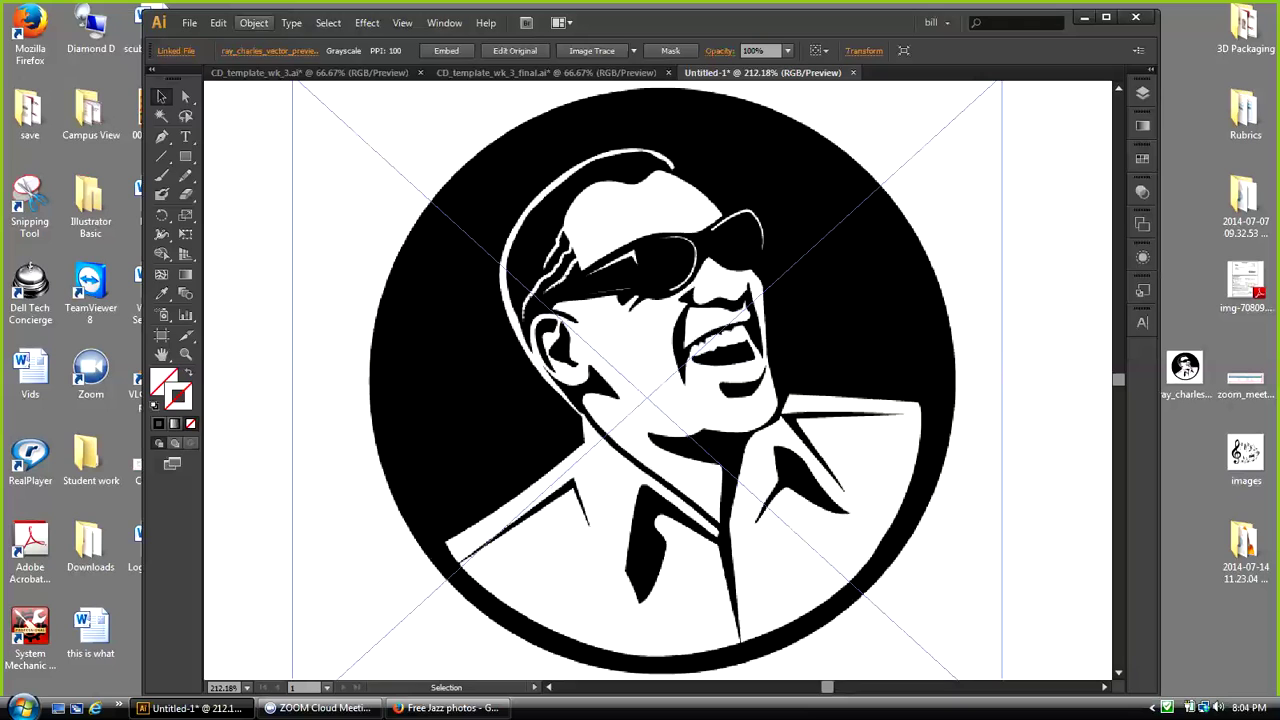
# Step: Trace the portrait with Image Trace at the default preset and expand the tracing into editable paths
pyautogui.click(253, 22)
pyautogui.moveTo(300, 455)
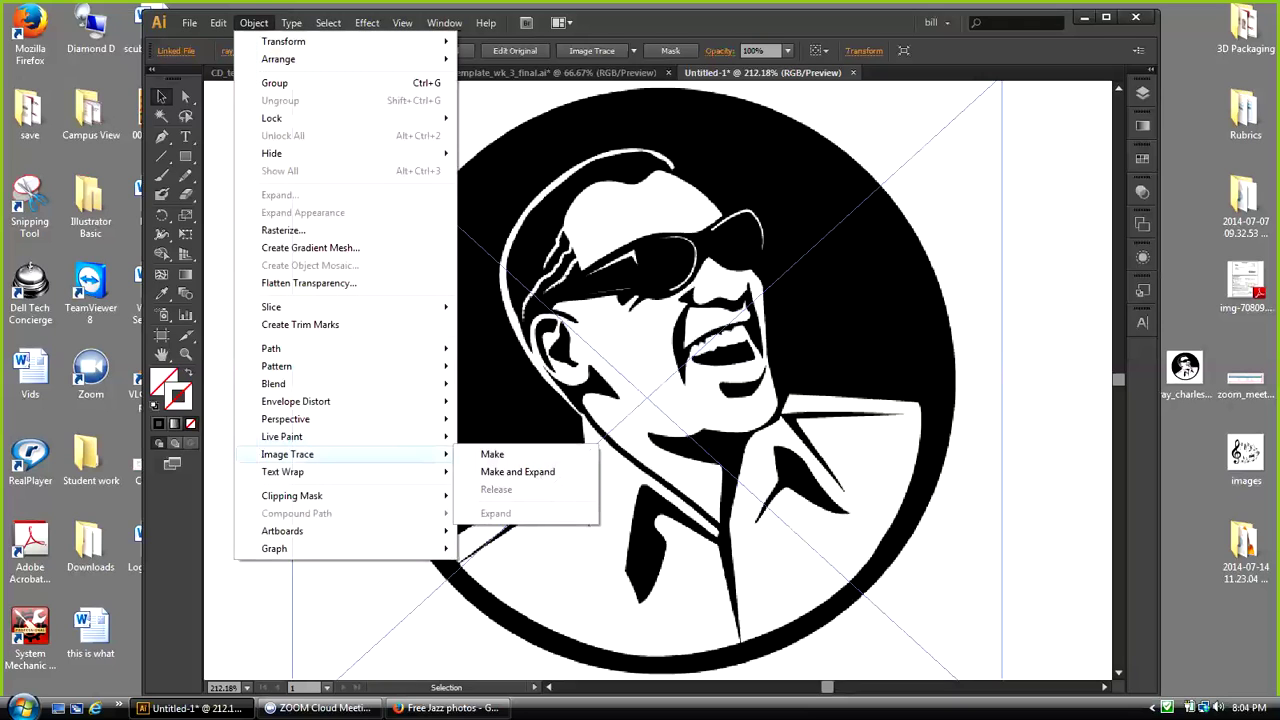
pyautogui.click(493, 455)
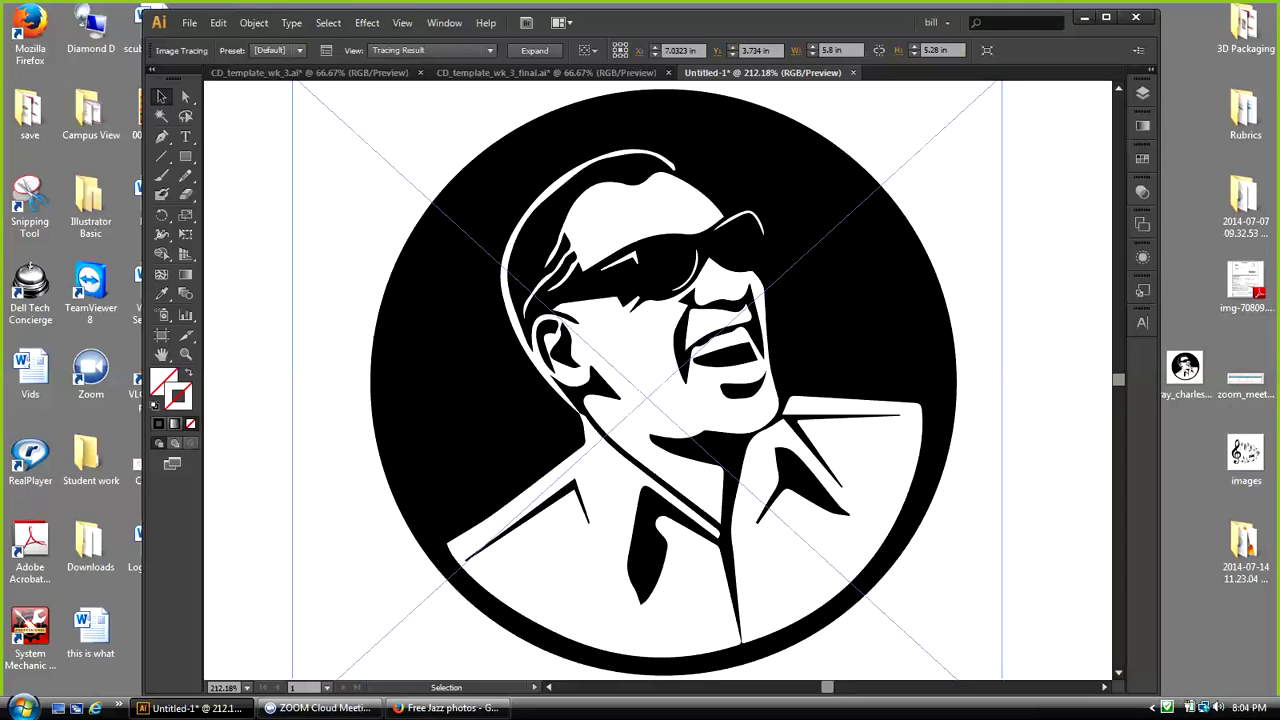
pyautogui.click(253, 22)
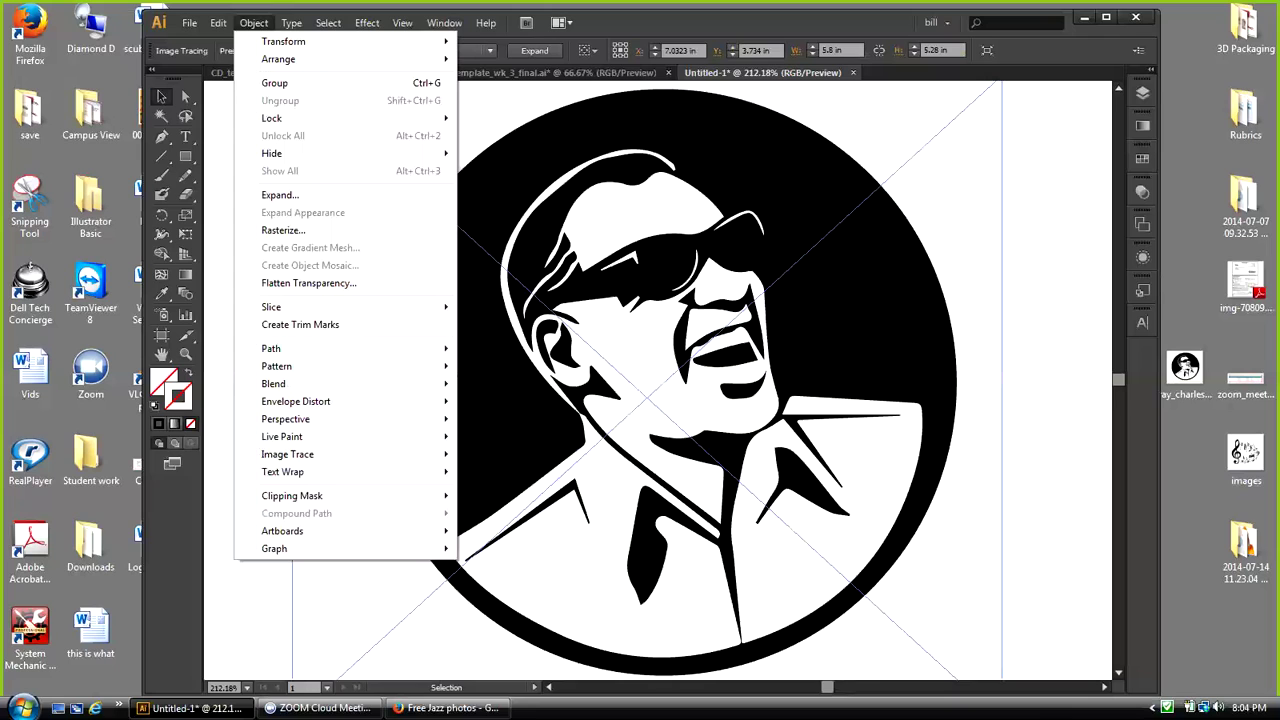
pyautogui.moveTo(300, 454)
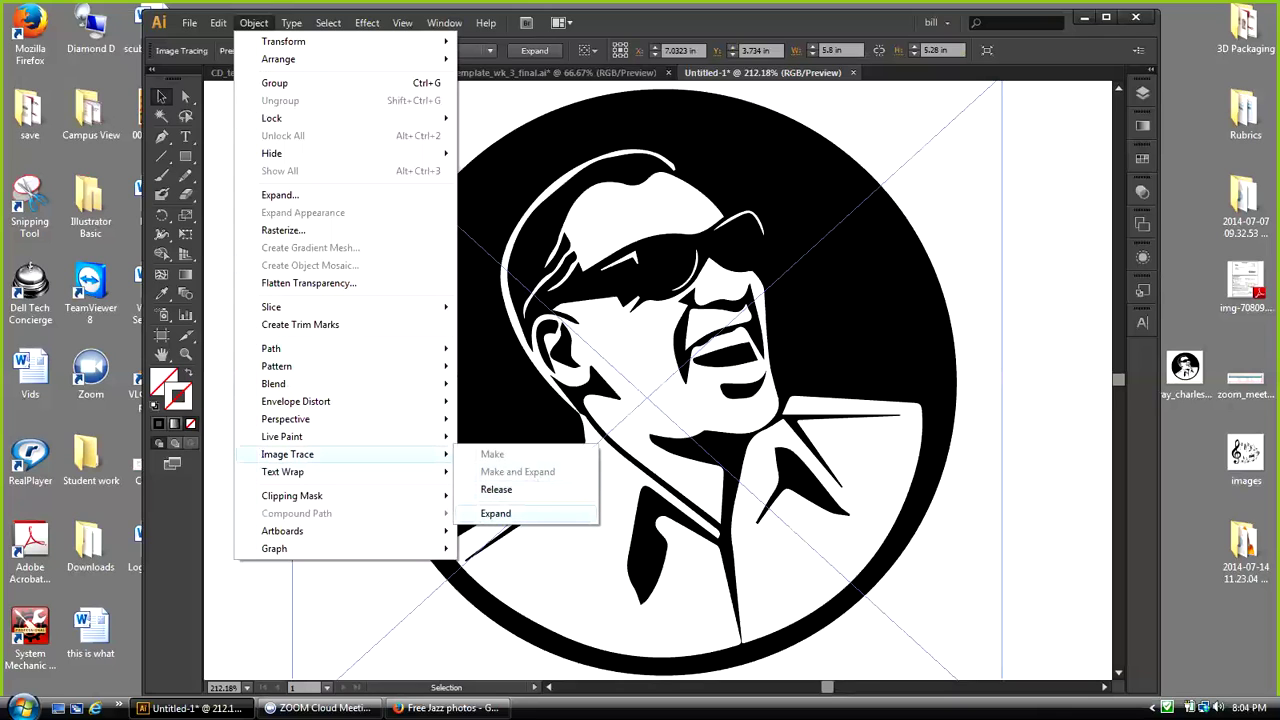
pyautogui.press('Return')
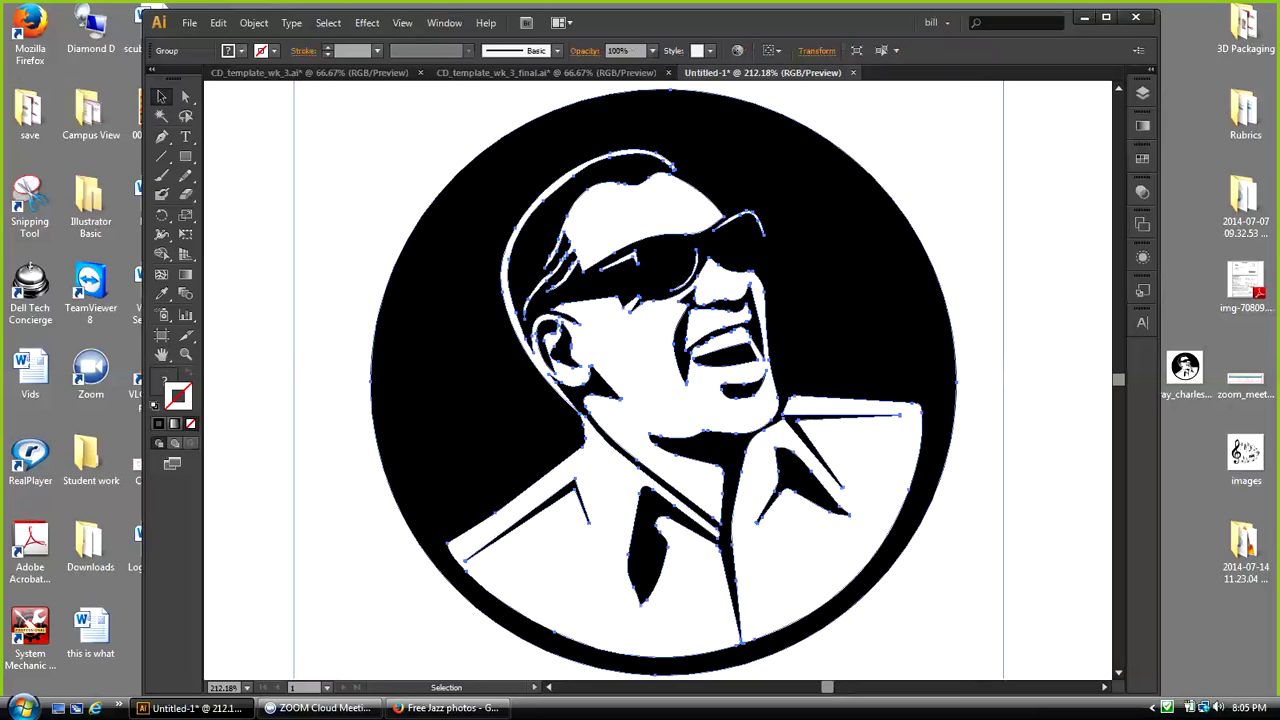
# Step: Ungroup the expanded portrait tracing and delete the white background shape surrounding the circle
pyautogui.click(1055, 300)
pyautogui.click(880, 300)
pyautogui.click(253, 22)
pyautogui.click(285, 100)
pyautogui.click(1055, 300)
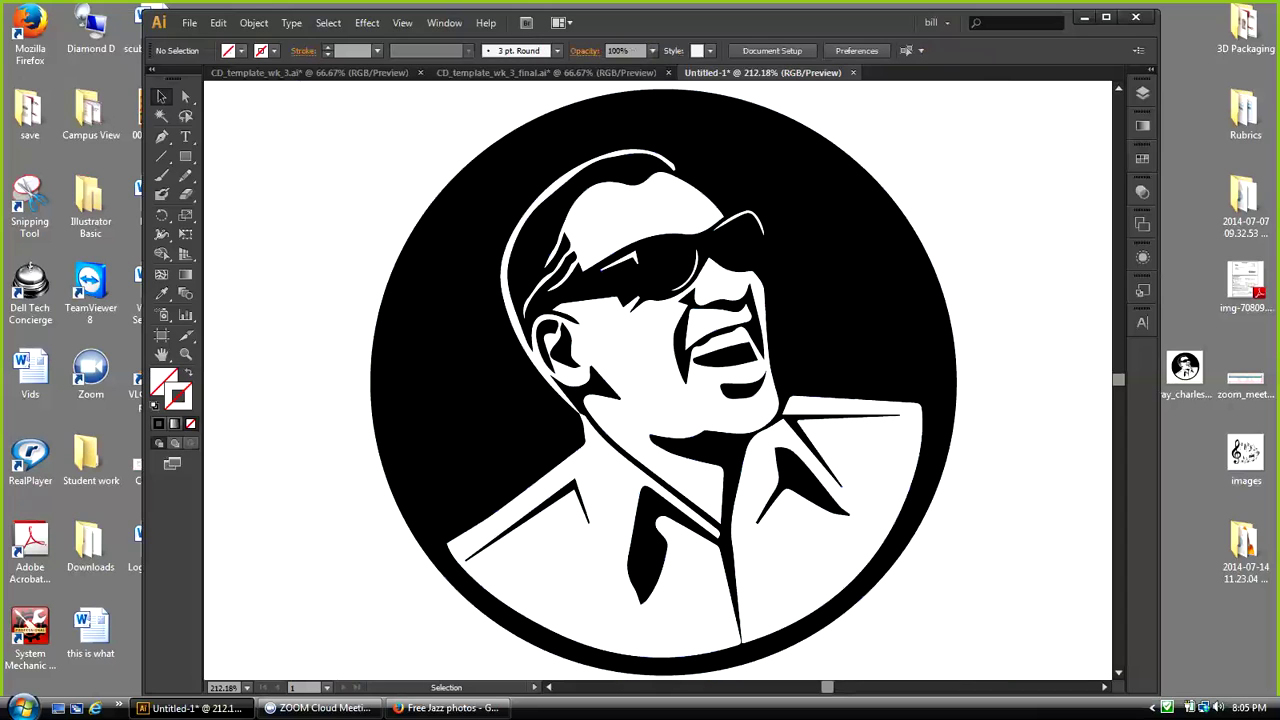
pyautogui.click(950, 180)
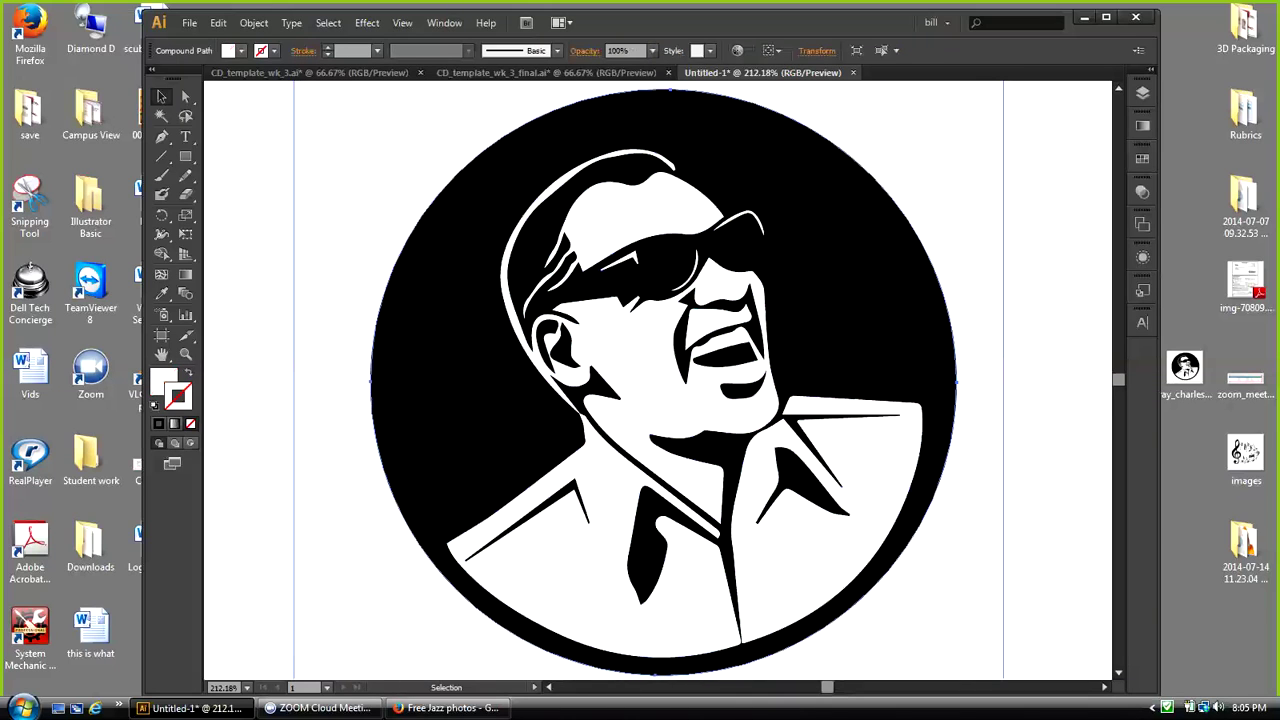
pyautogui.press('Delete')
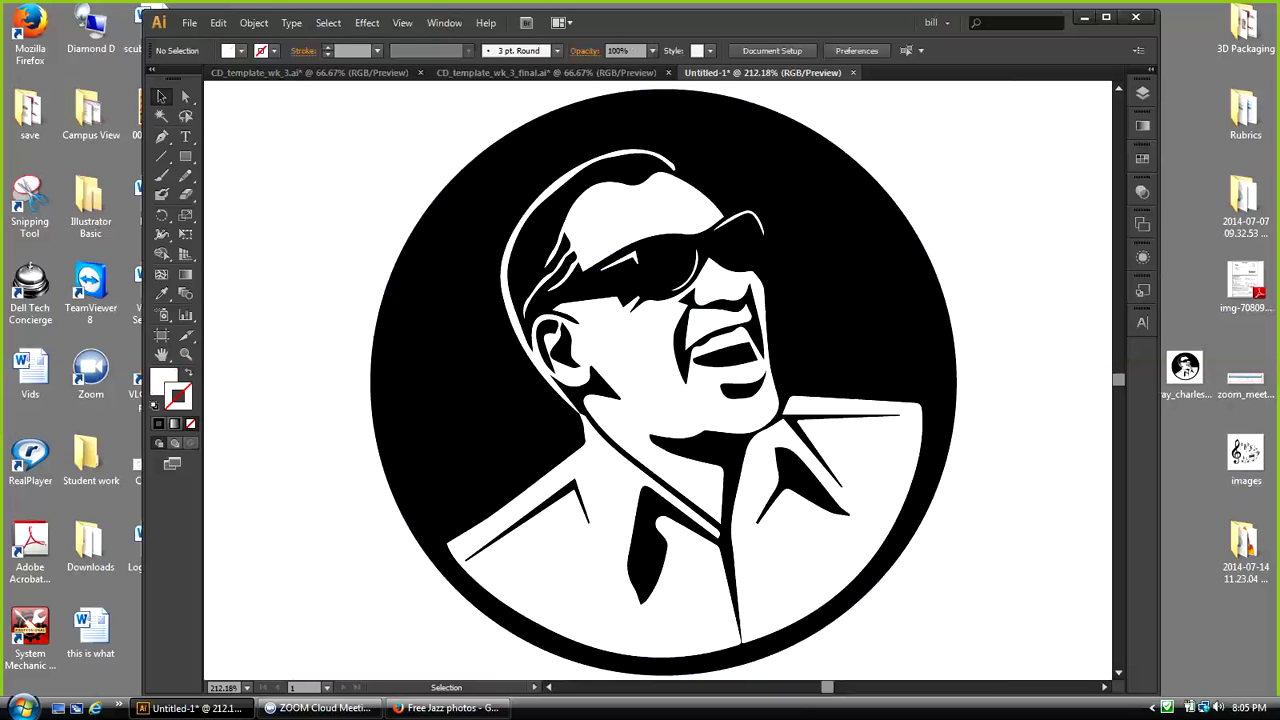
# Step: Select the white forehead and face shapes of the portrait and choose dark brown 512b01 as their fill
pyautogui.hotkey('ctrl', 'a')
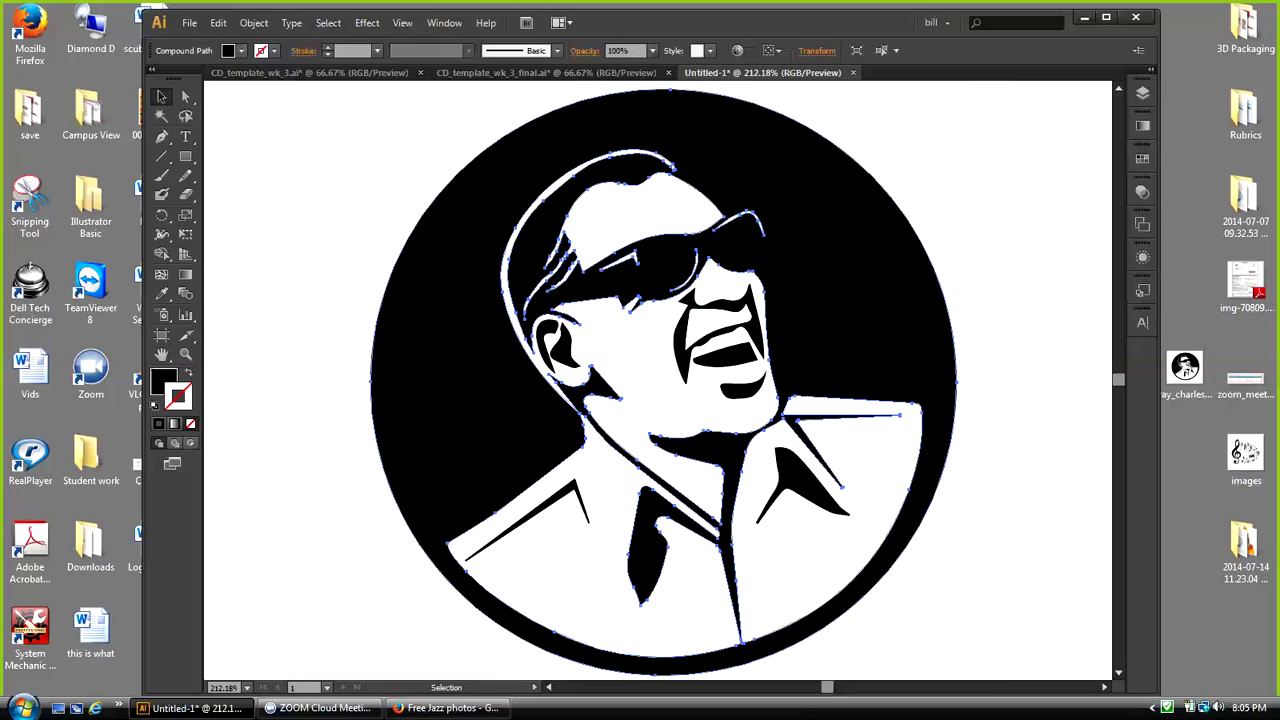
pyautogui.click(640, 213)
pyautogui.hotkey('ctrl', 'shift', 'a')
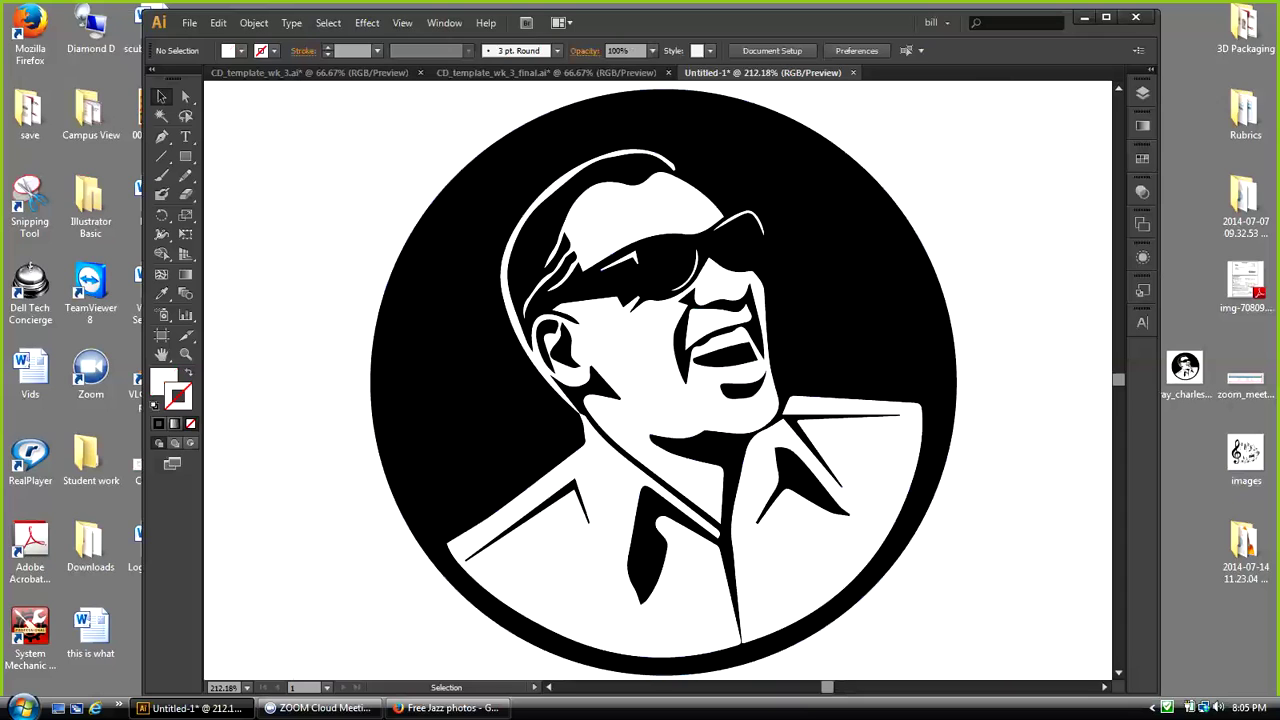
pyautogui.click(640, 213)
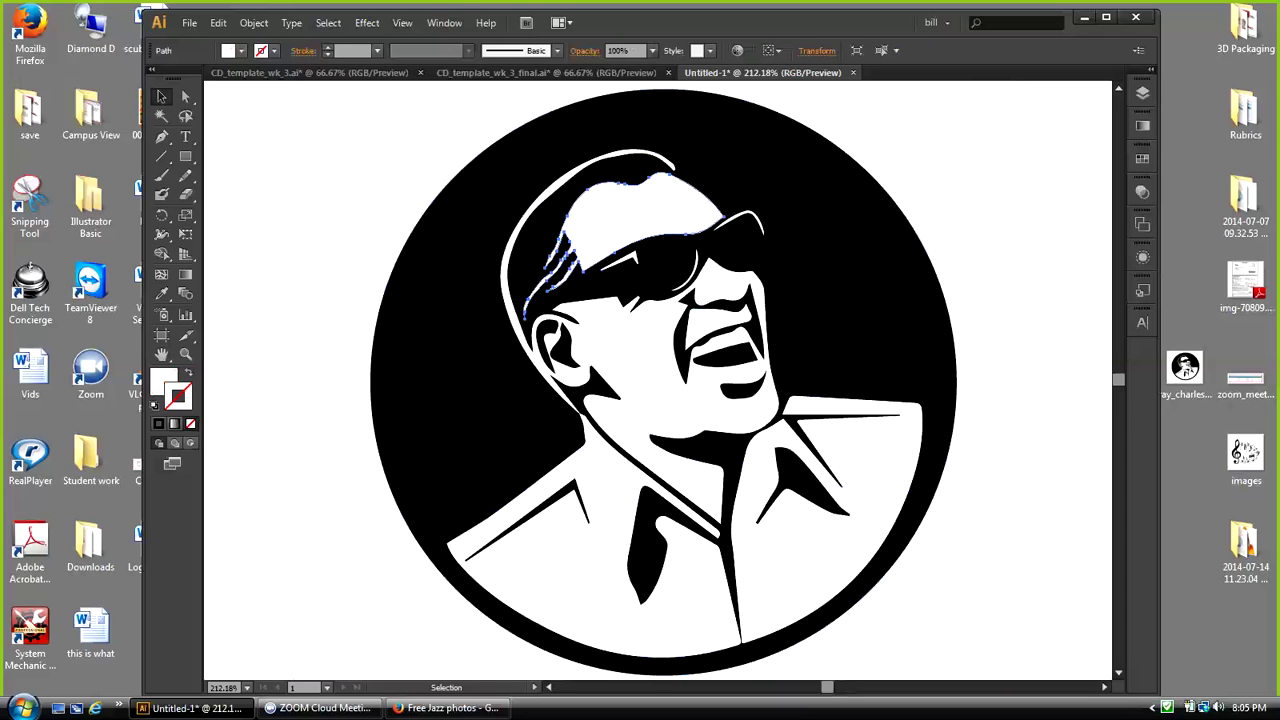
pyautogui.keyDown('shift'); pyautogui.click(632, 350); pyautogui.keyUp('shift')
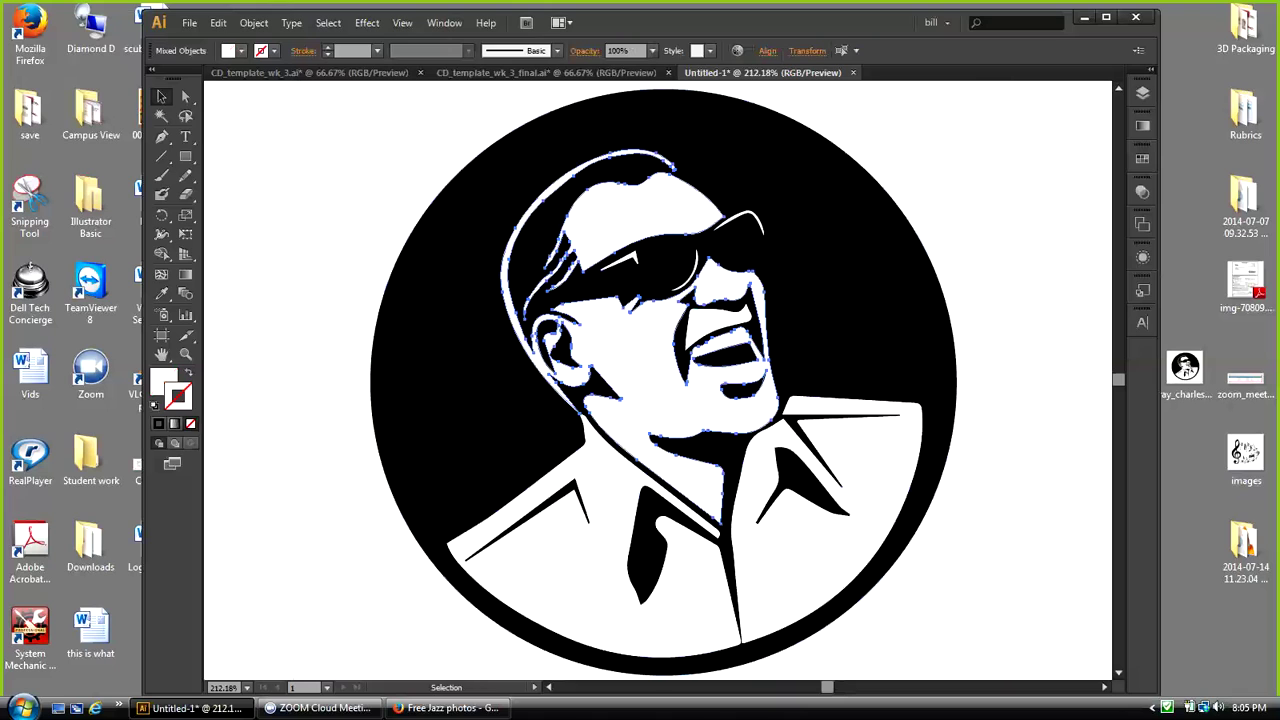
pyautogui.doubleClick(163, 381)
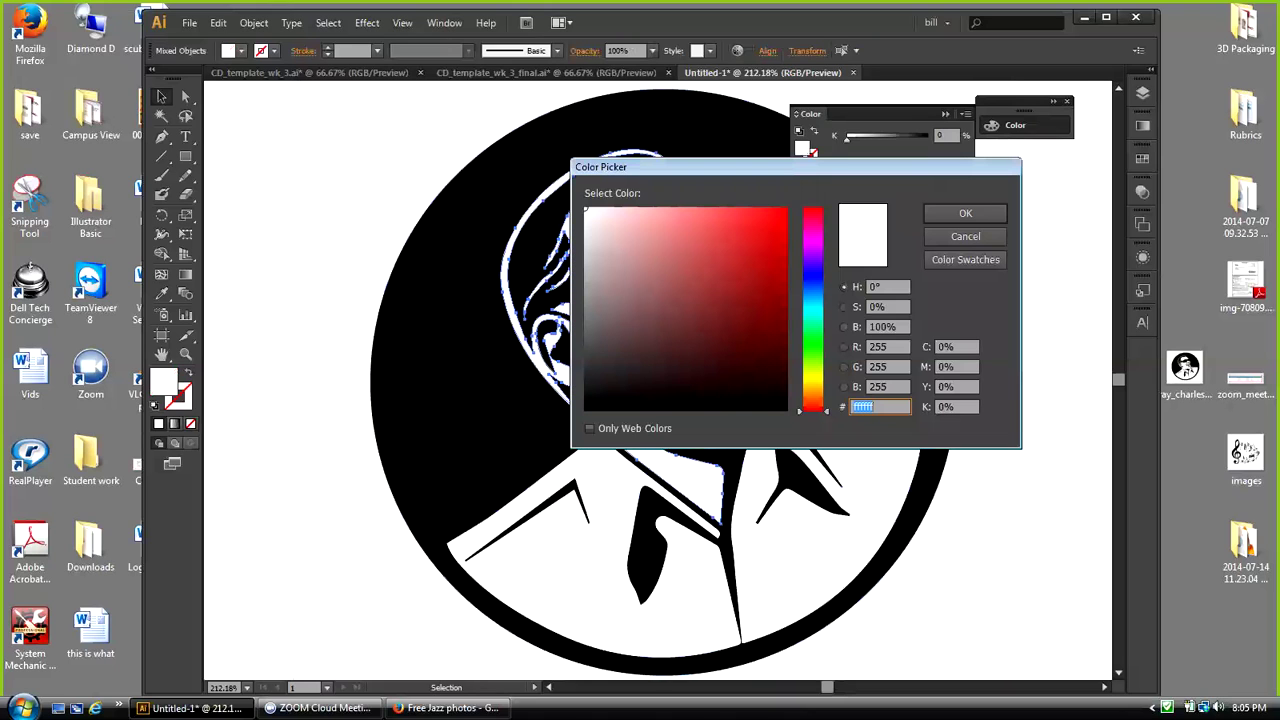
pyautogui.click(813, 279)
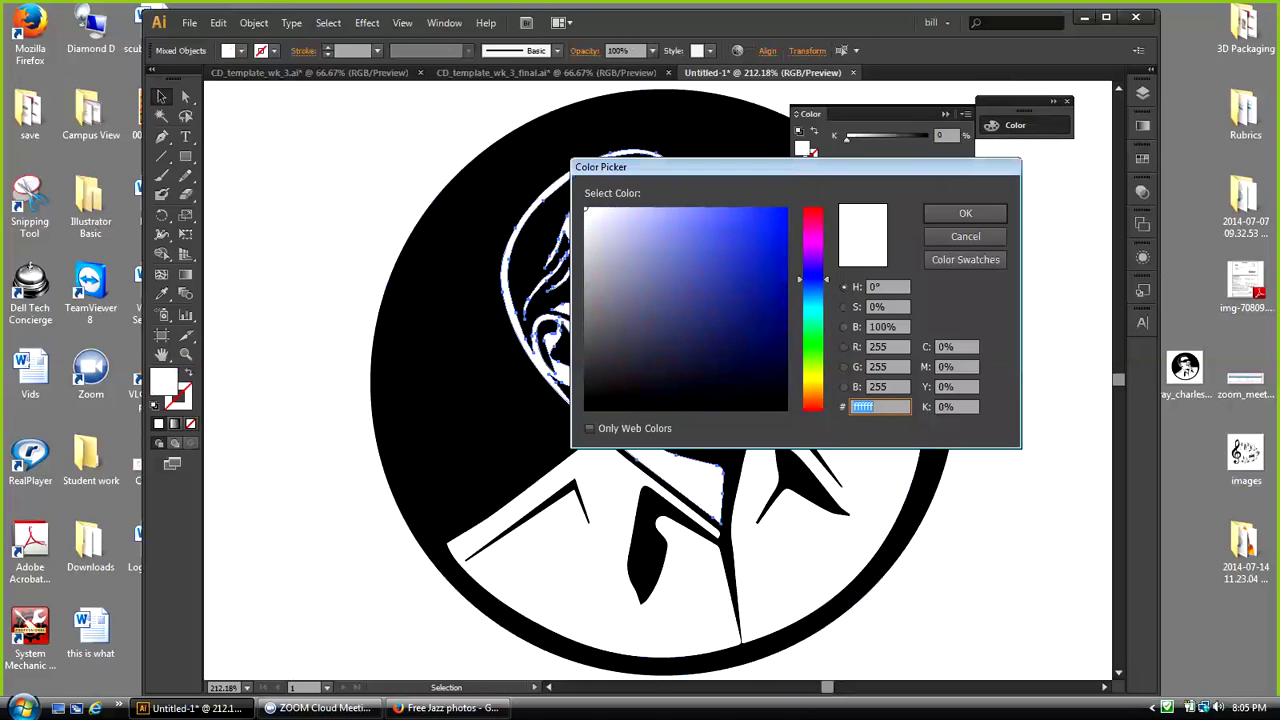
pyautogui.click(813, 219)
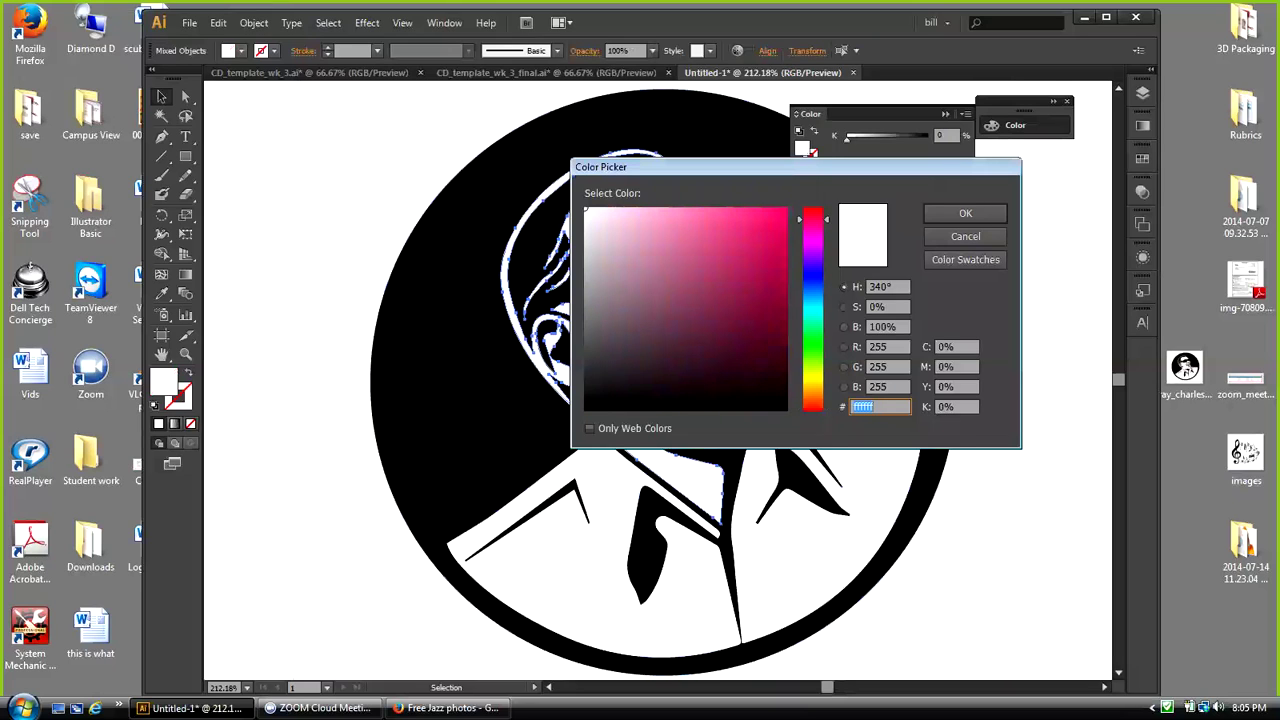
pyautogui.click(813, 394)
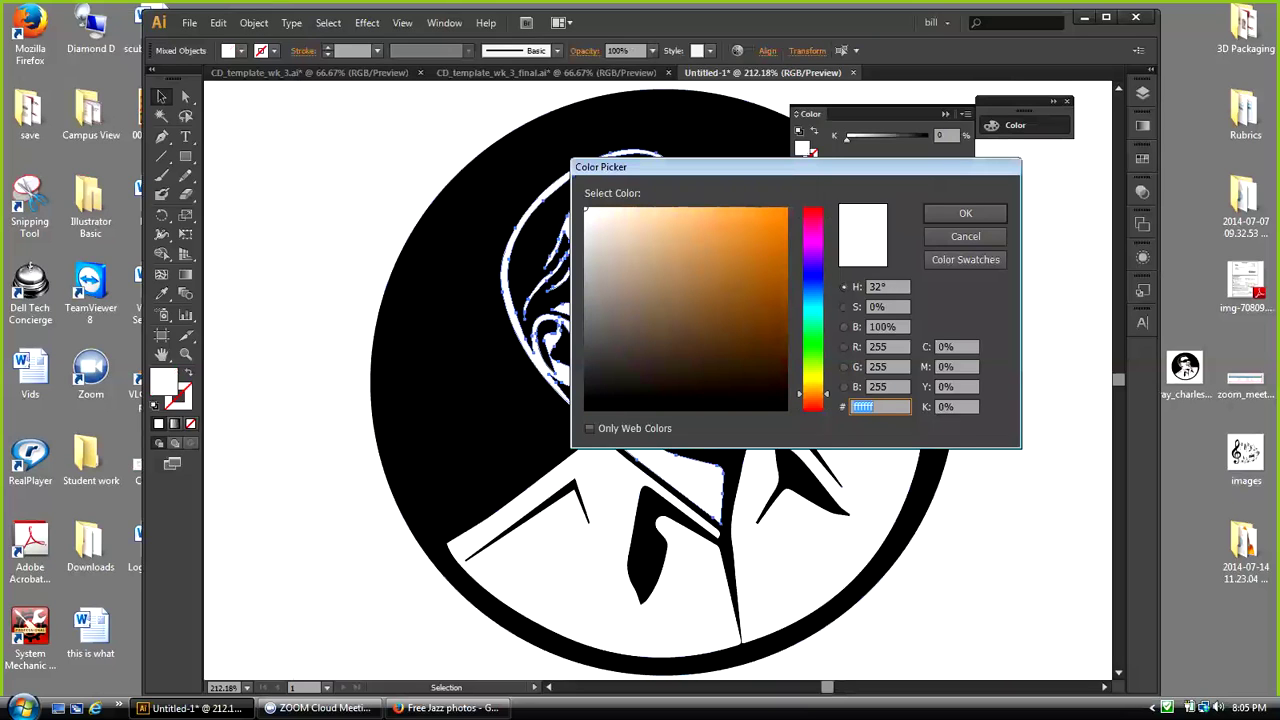
pyautogui.click(786, 346)
pyautogui.click(965, 213)
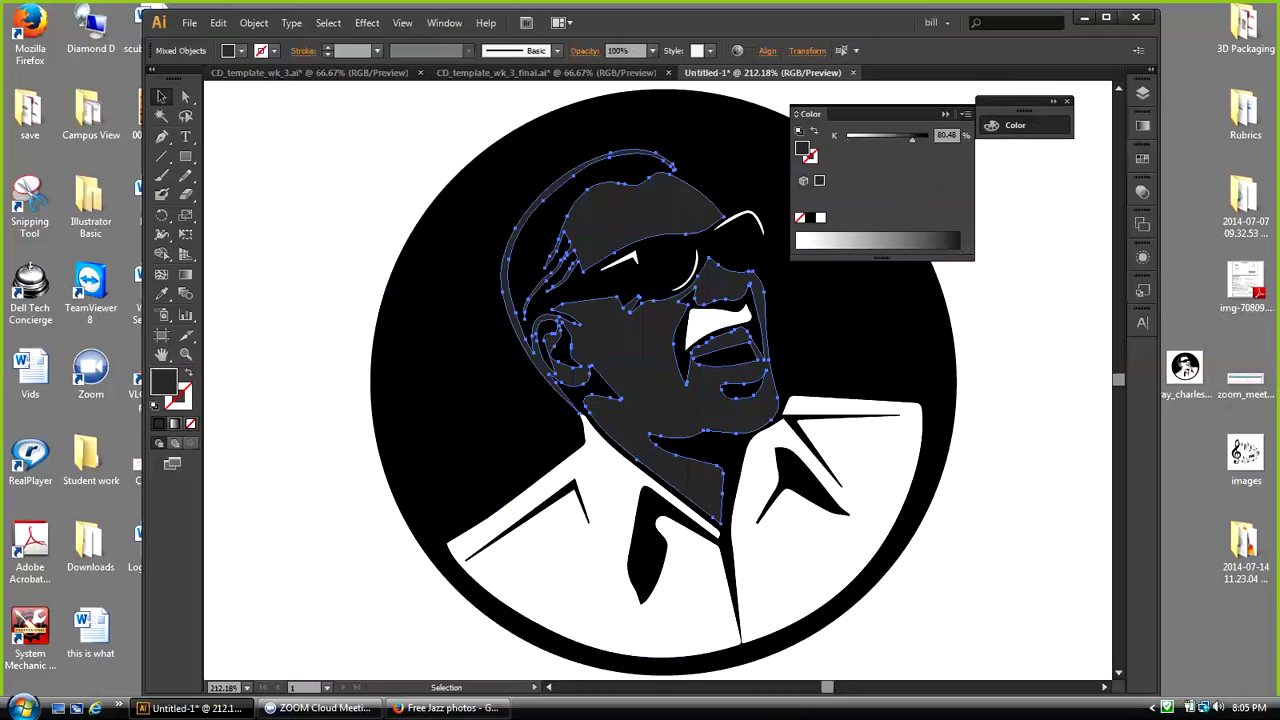
# Step: Set the document color mode to RGB Color, and switch the forehead and face shapes' fill to the RGB color model
pyautogui.click(189, 23)
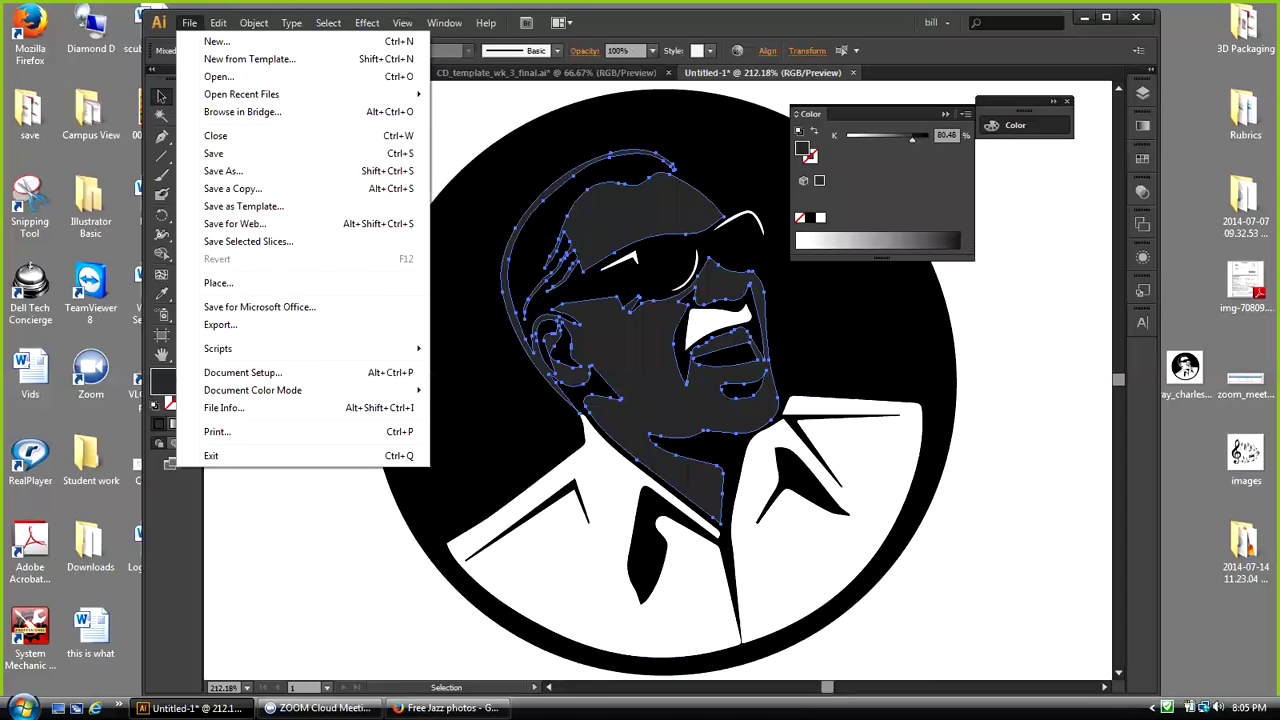
pyautogui.moveTo(260, 390)
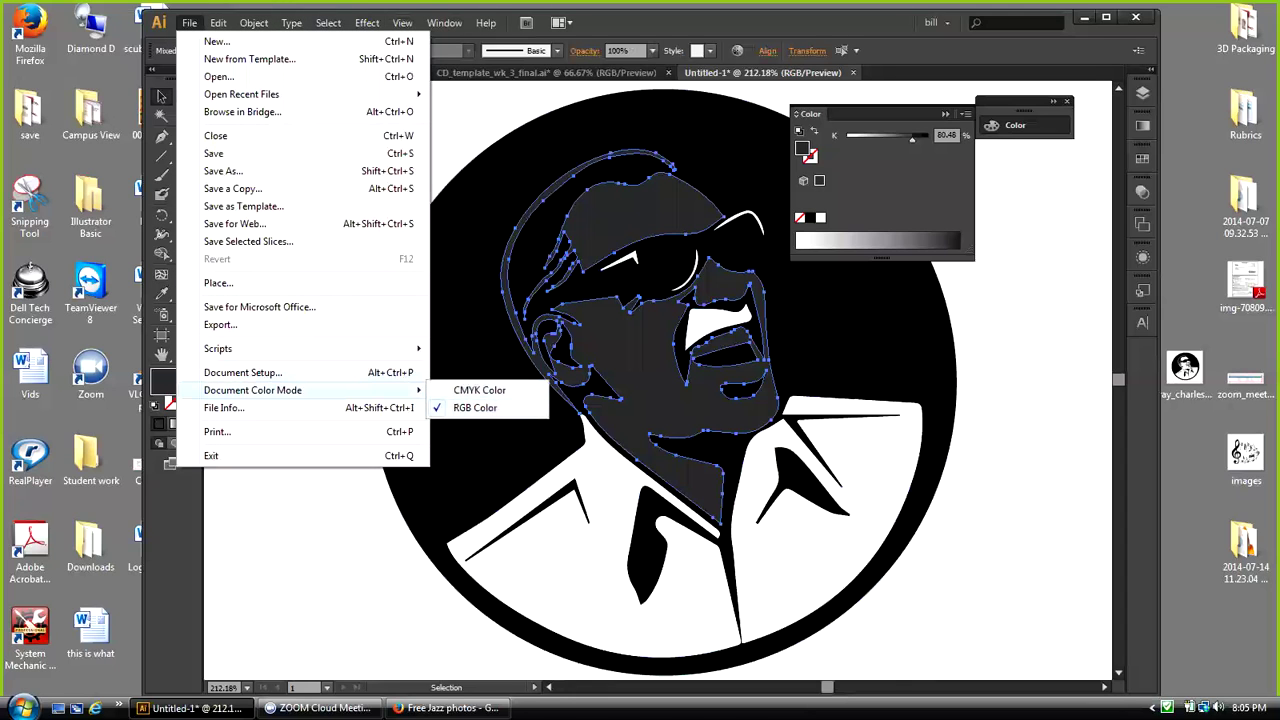
pyautogui.click(475, 408)
pyautogui.click(630, 212)
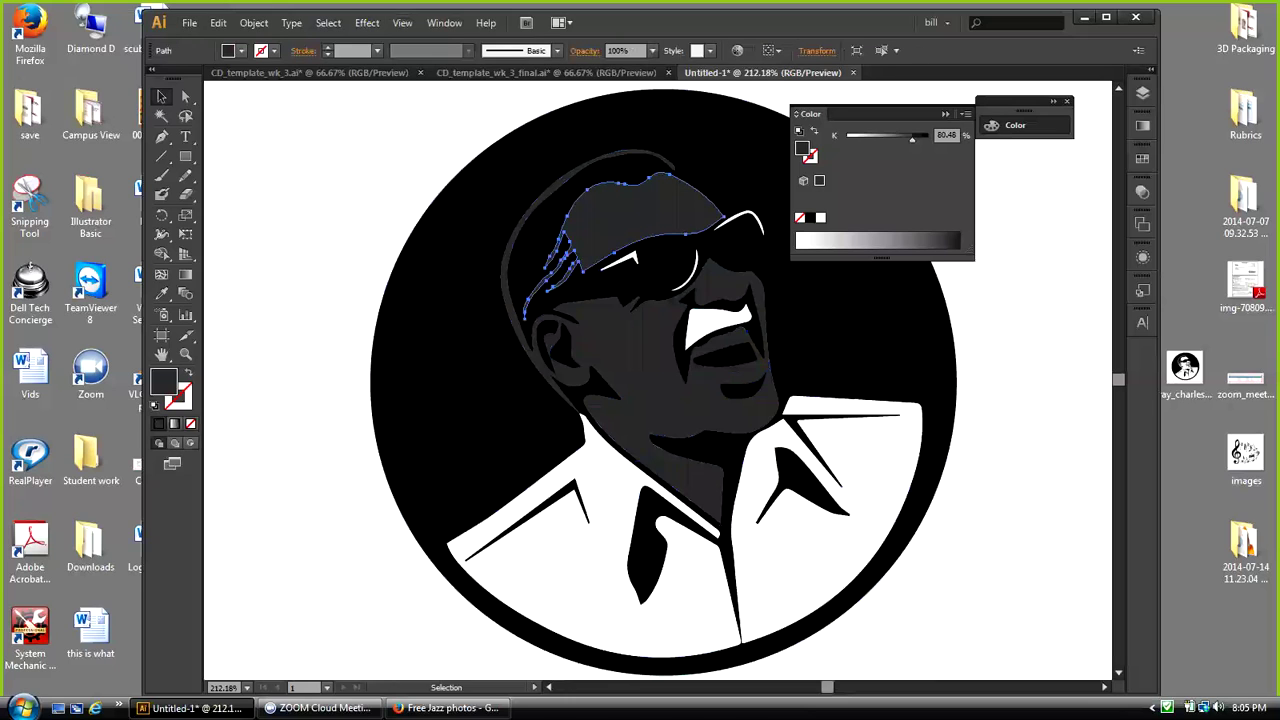
pyautogui.keyDown('shift'); pyautogui.click(640, 350); pyautogui.keyUp('shift')
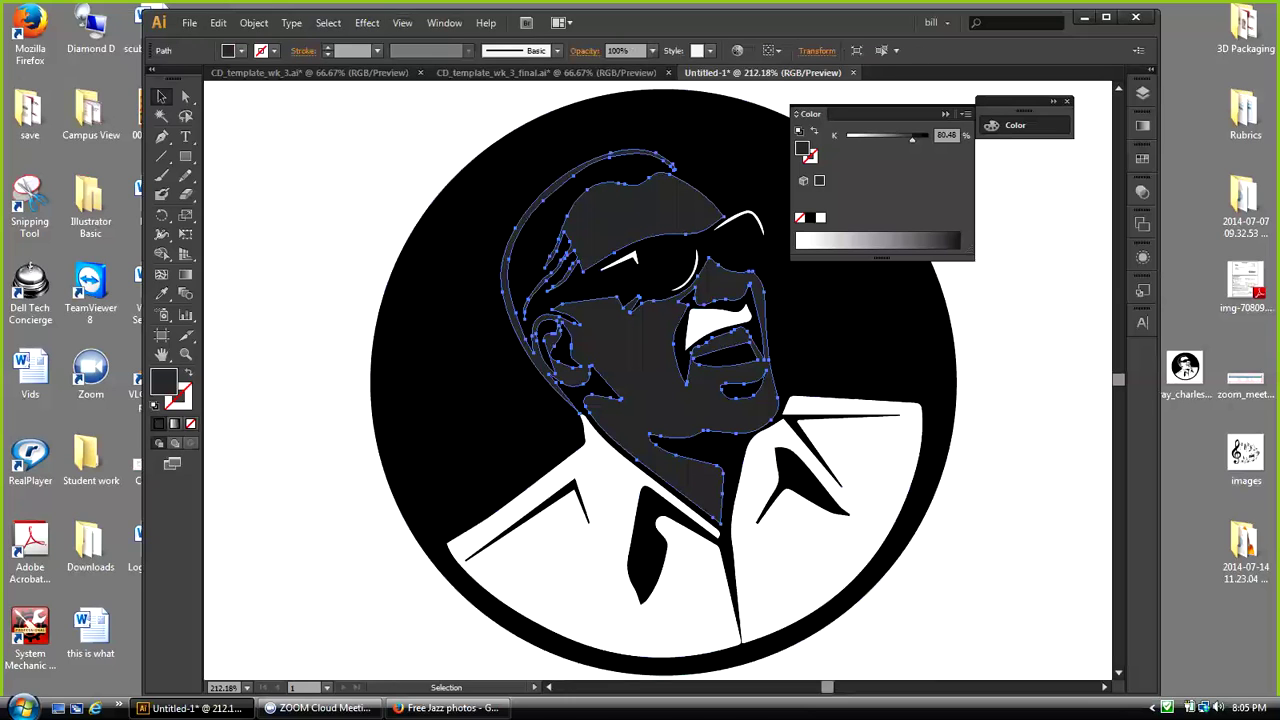
pyautogui.click(965, 114)
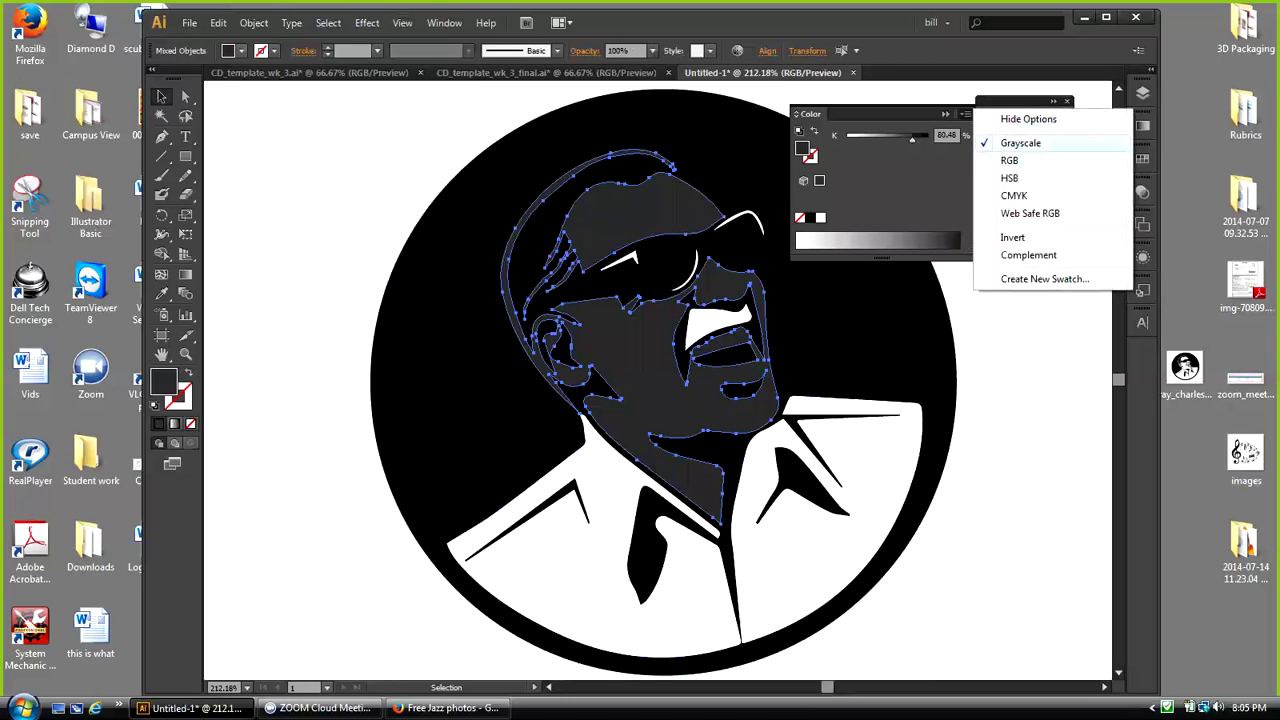
pyautogui.click(1010, 160)
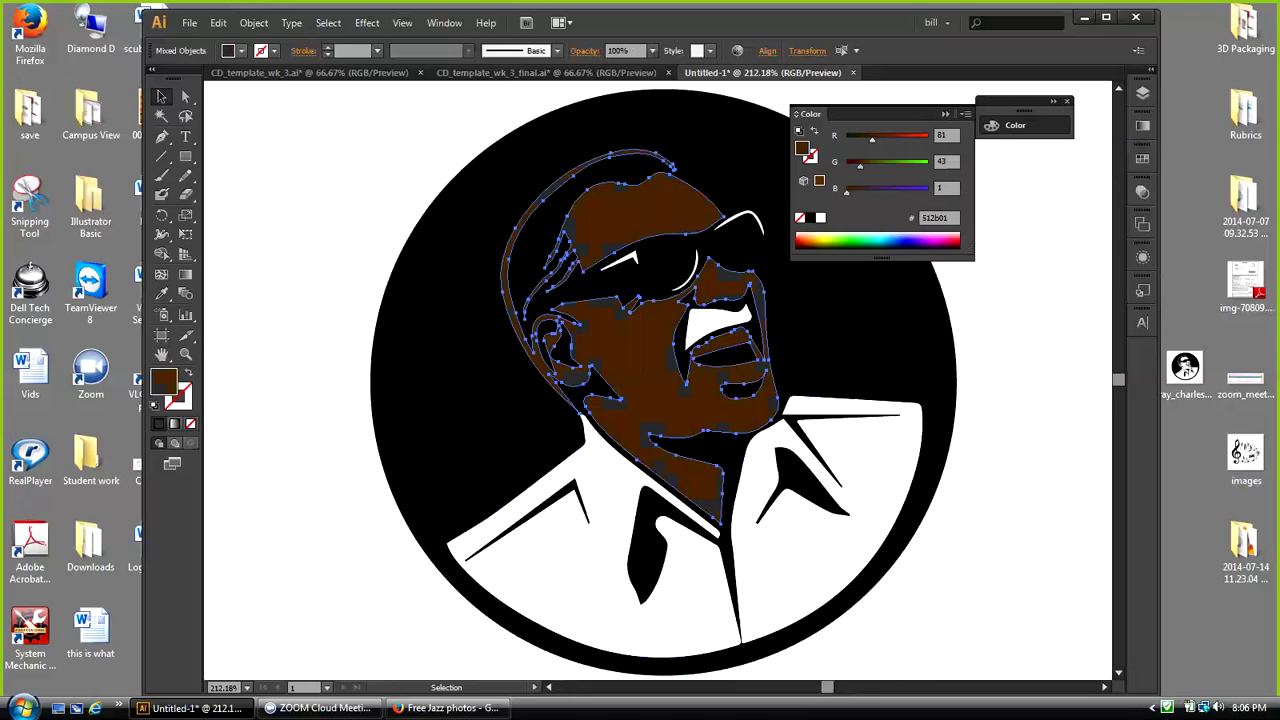
# Step: Move the color controls clear of the artwork and switch the portrait's right-hand shirt shape to the RGB color model
pyautogui.moveTo(820, 114); pyautogui.dragTo(1003, 157)
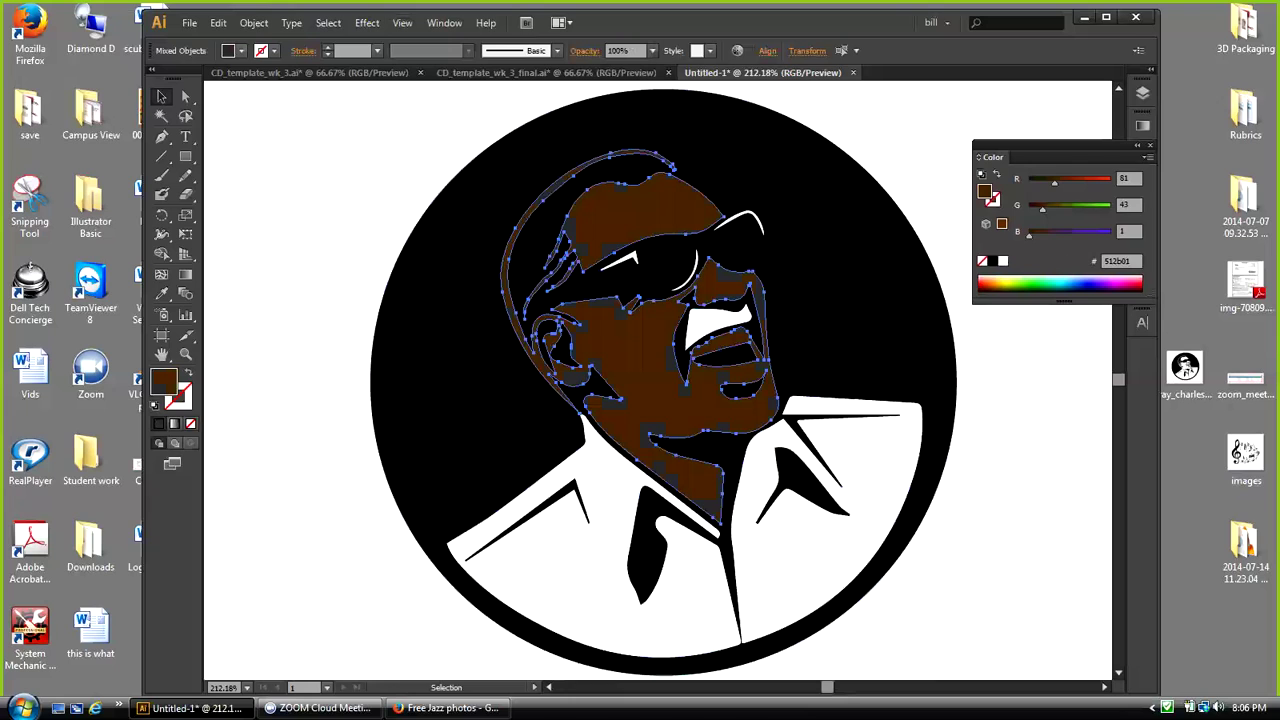
pyautogui.click(862, 465)
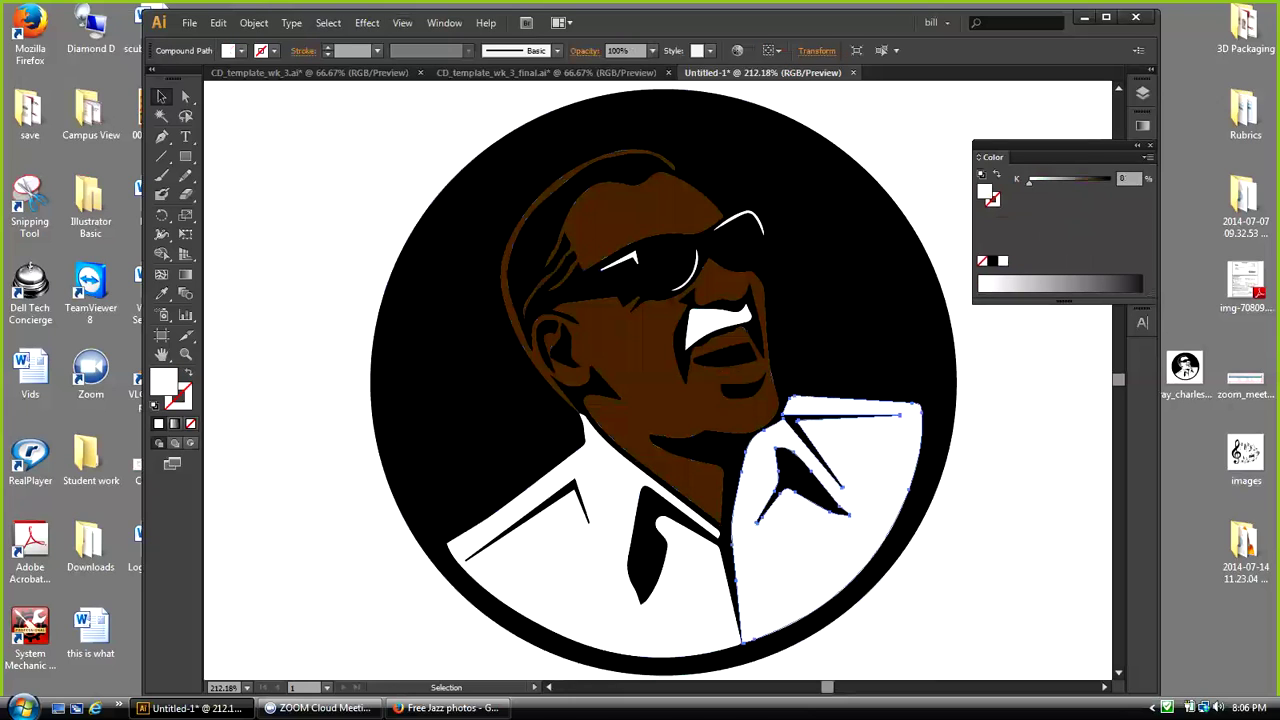
pyautogui.click(1145, 157)
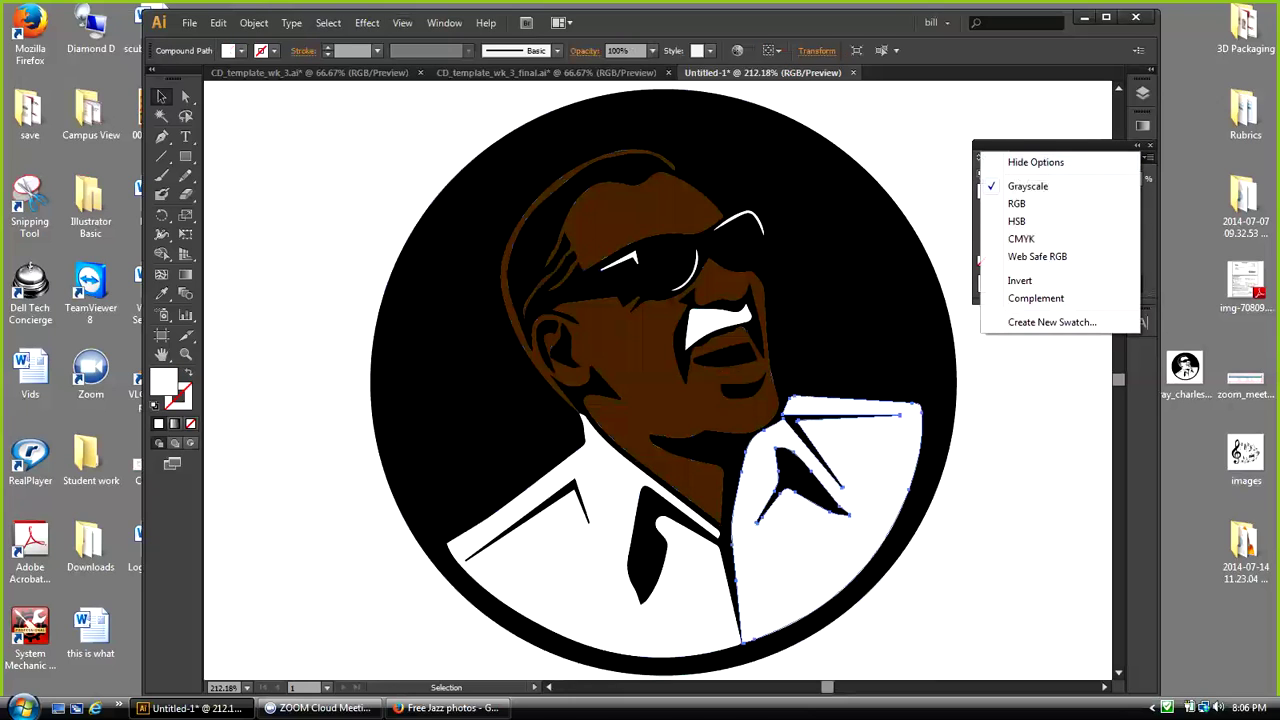
pyautogui.click(1018, 204)
# Step: Switch the white shape above the open mouth to RGB and match its fill to the brown face with the Eyedropper
pyautogui.click(716, 320)
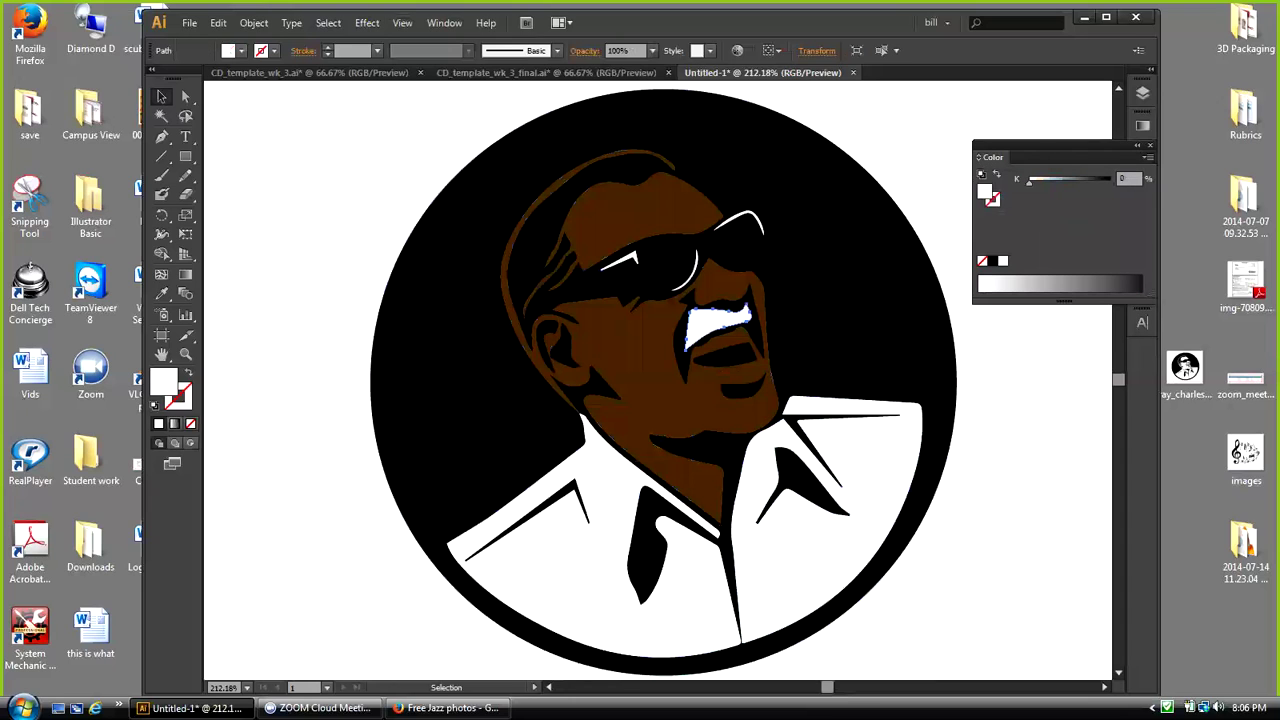
pyautogui.click(1148, 157)
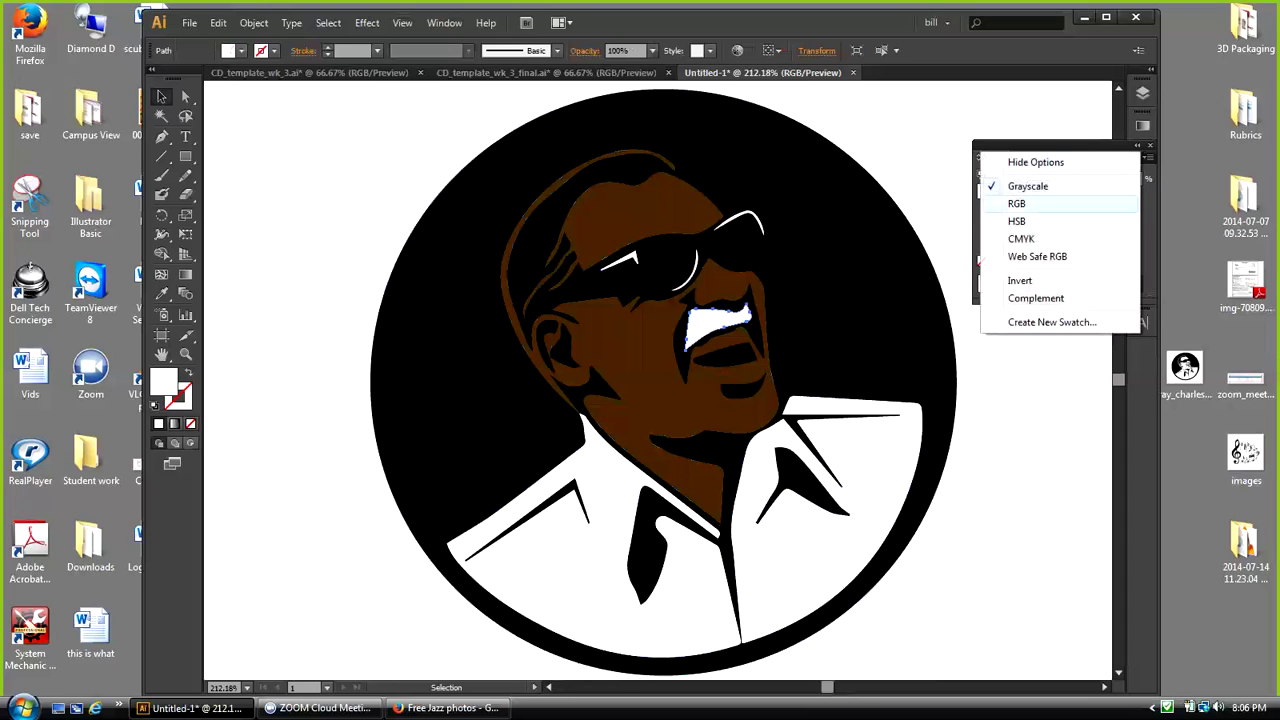
pyautogui.click(1016, 203)
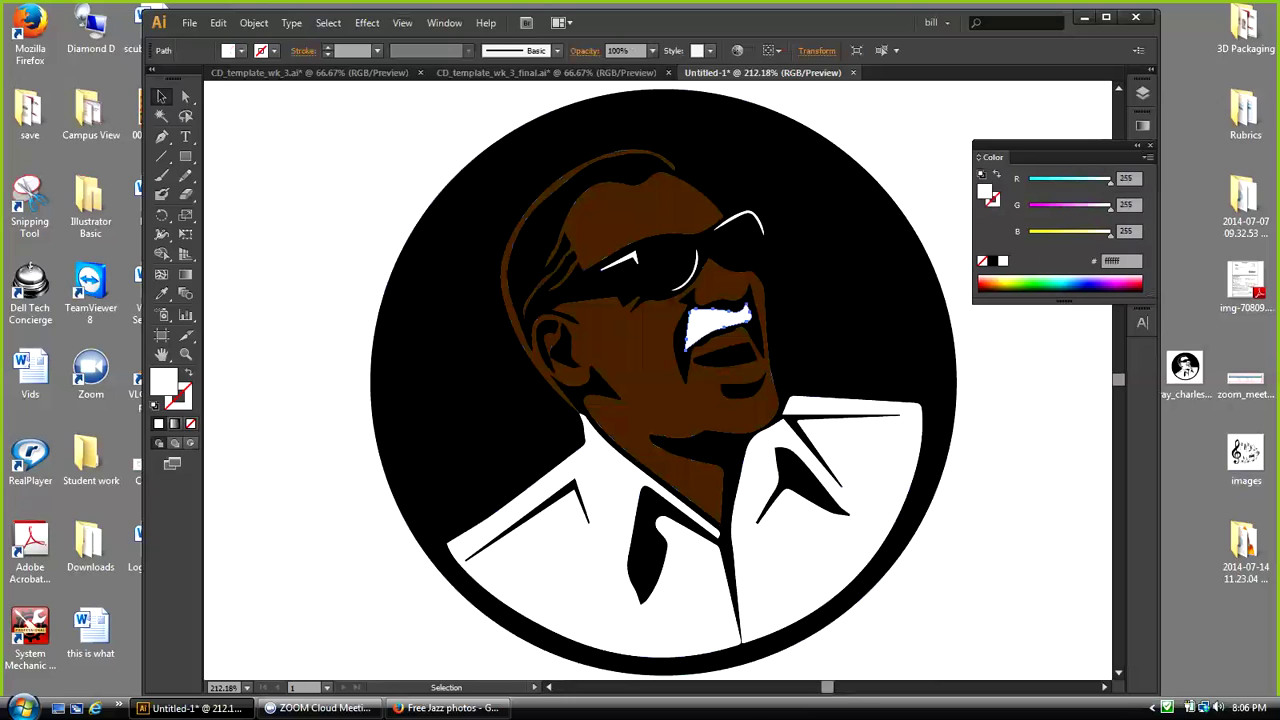
pyautogui.click(161, 293)
pyautogui.click(630, 350)
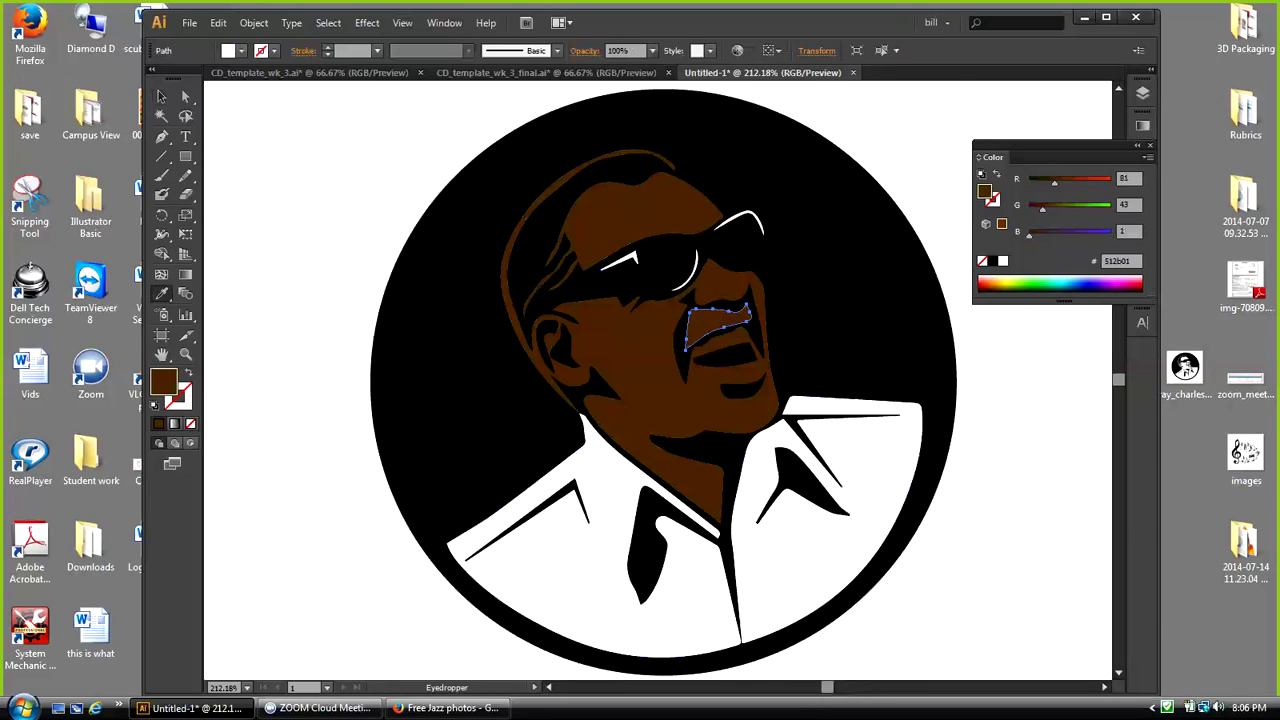
# Step: Select both white shirt shapes and fill them with bright purple 9700ff
pyautogui.click(161, 97)
pyautogui.click(822, 540)
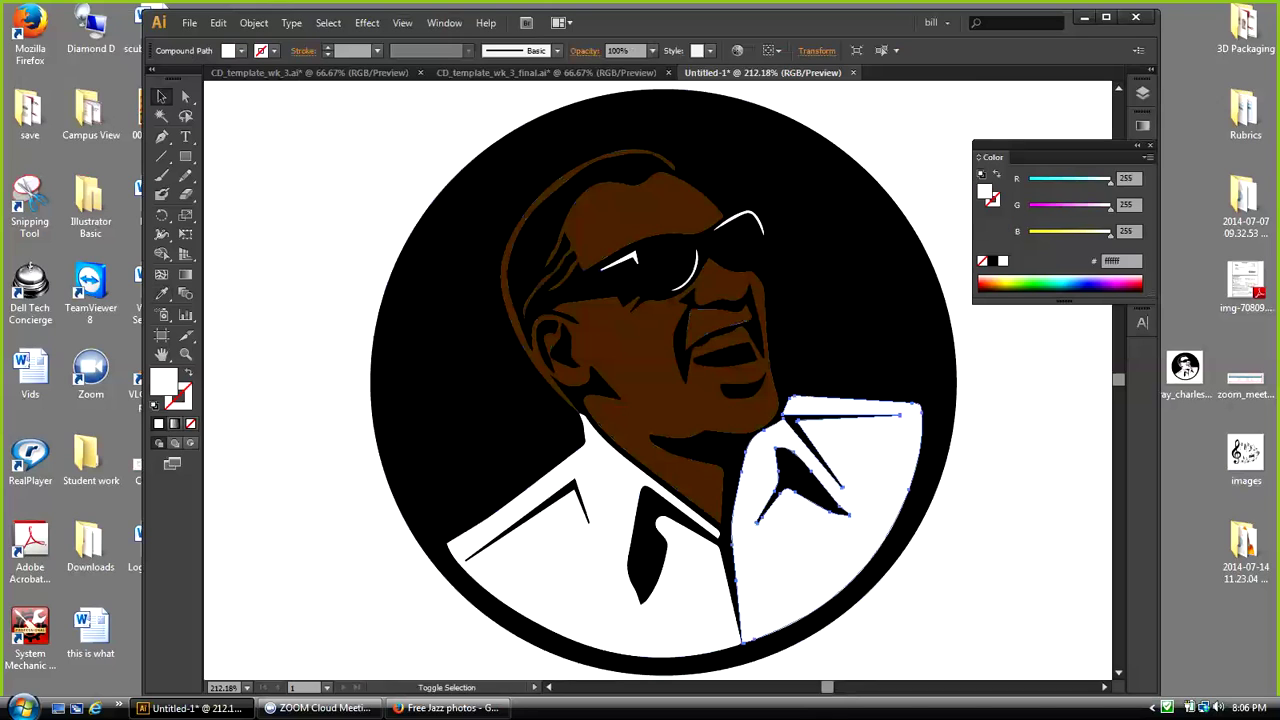
pyautogui.keyDown('shift'); pyautogui.click(588, 565); pyautogui.keyUp('shift')
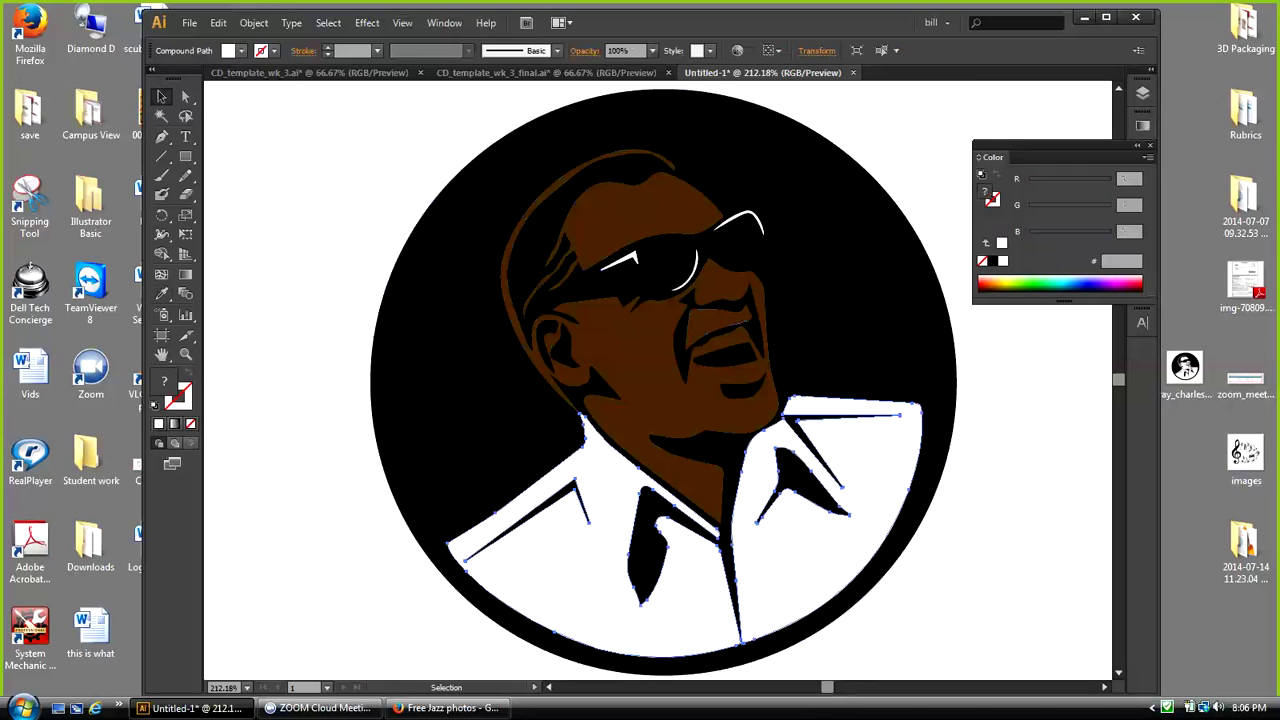
pyautogui.click(1103, 283)
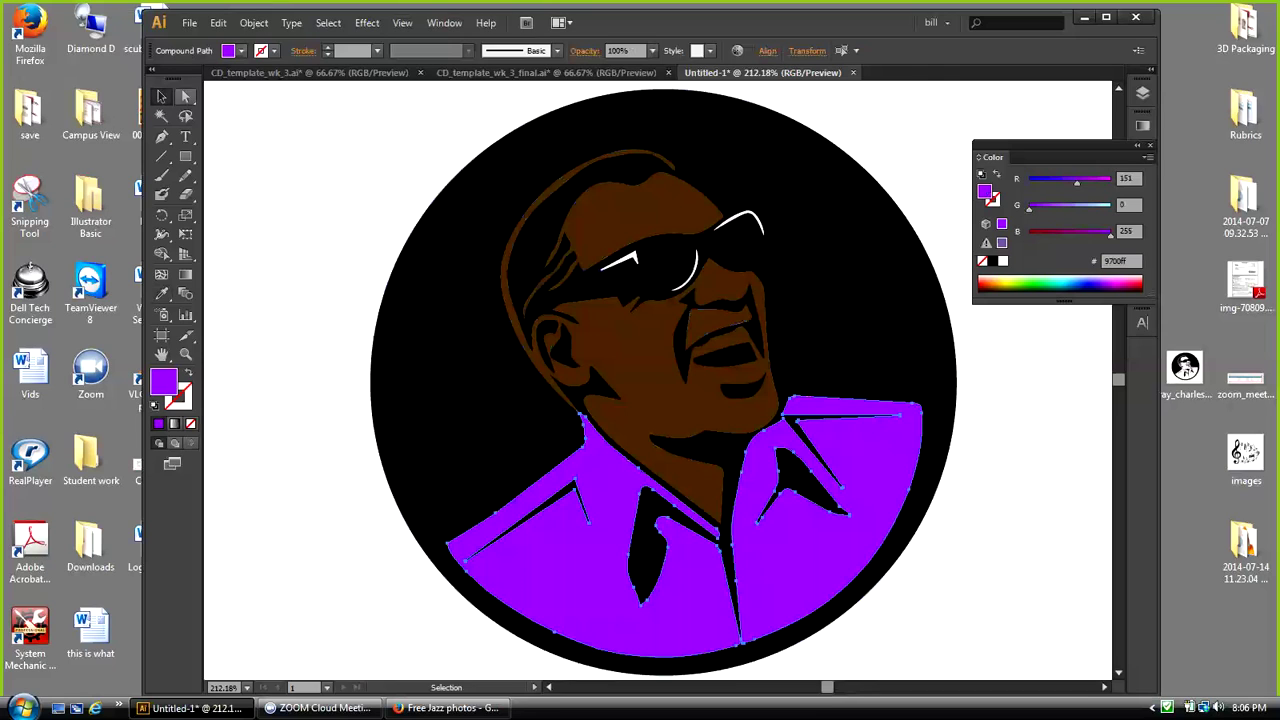
# Step: Select the three white sunglasses highlights, switch them to RGB, and fill them with yellow ffff0b, leaving nothing selected
pyautogui.click(753, 215)
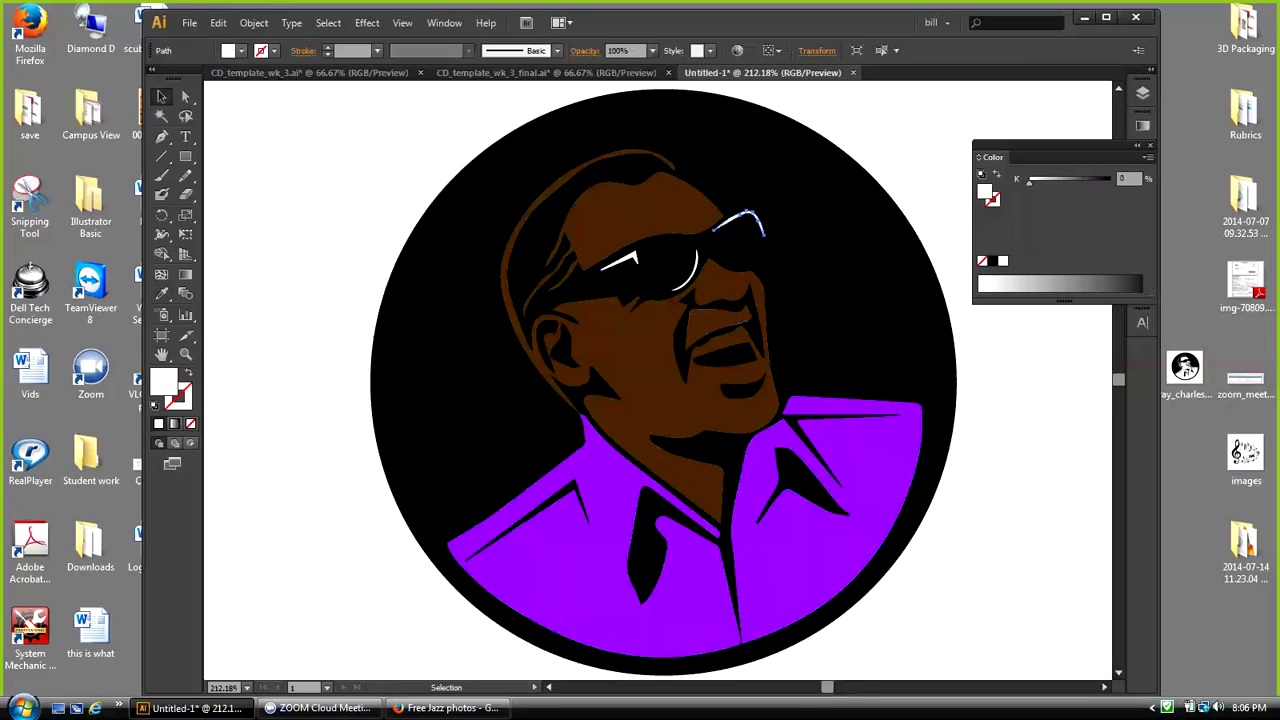
pyautogui.press('shift')
pyautogui.keyDown('shift'); pyautogui.click(628, 258); pyautogui.keyUp('shift')
pyautogui.keyDown('shift'); pyautogui.click(696, 258); pyautogui.keyUp('shift')
pyautogui.click(1148, 157)
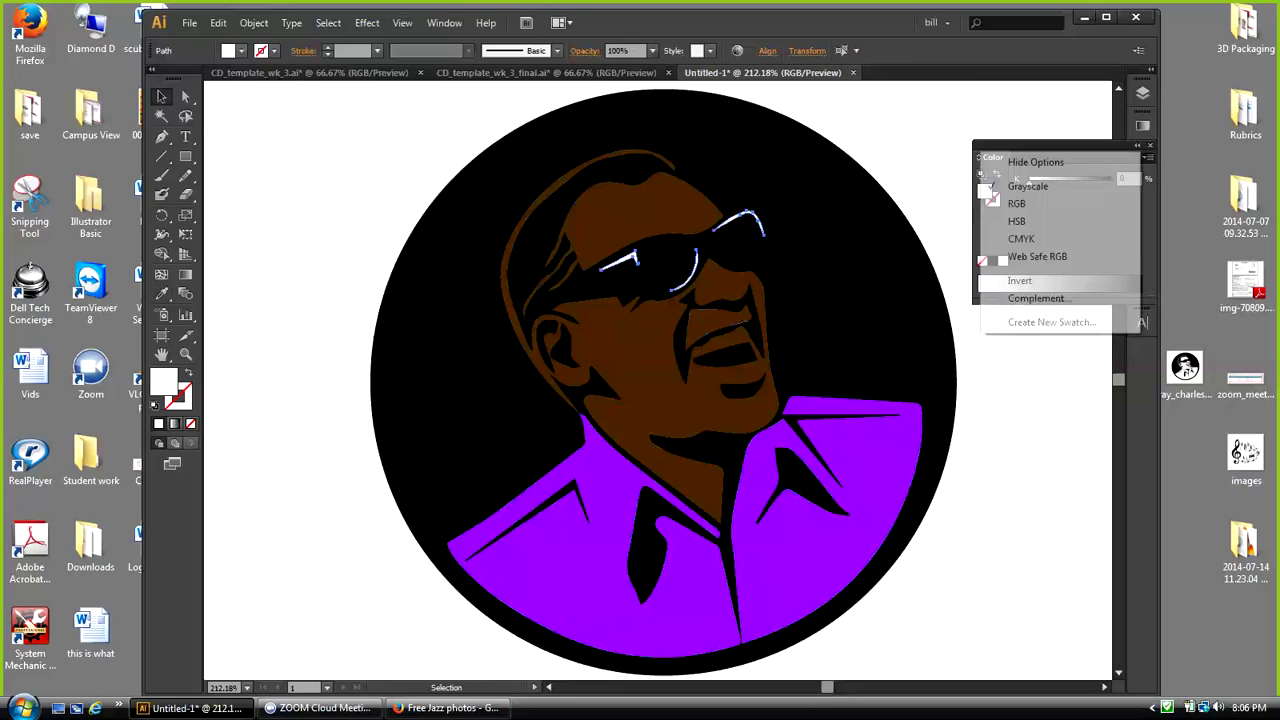
pyautogui.click(1016, 203)
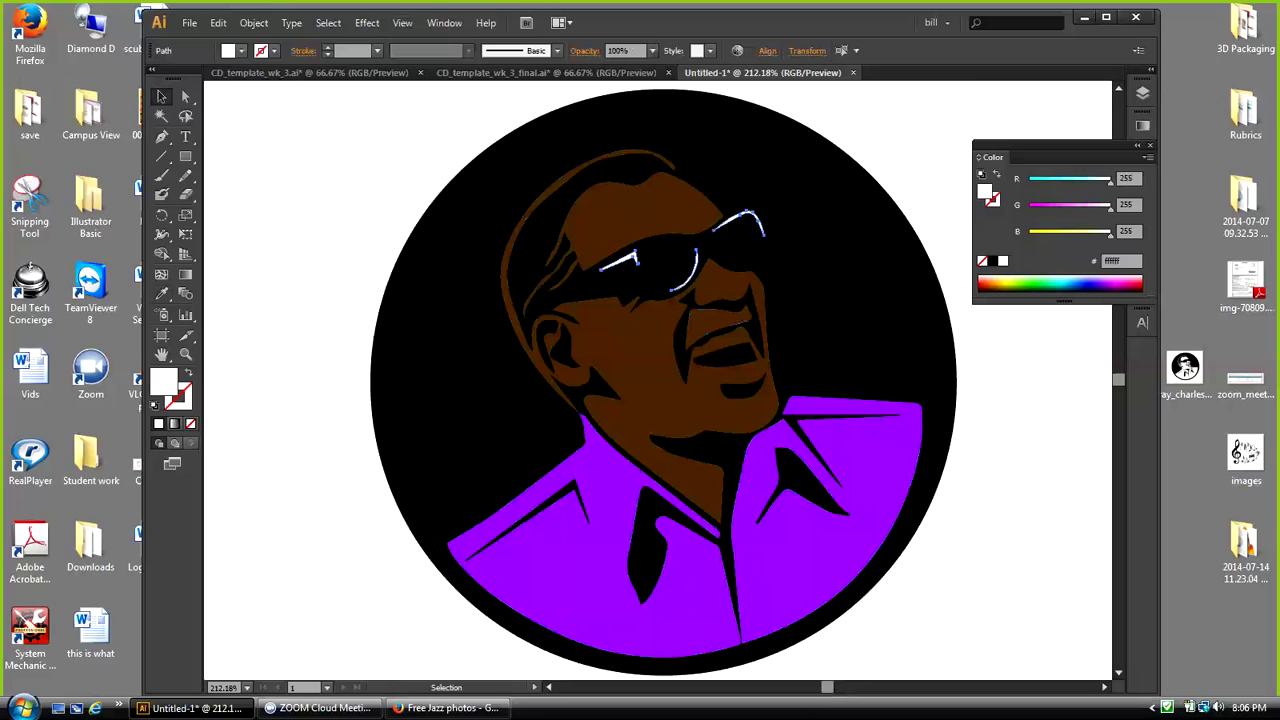
pyautogui.moveTo(1110, 236); pyautogui.dragTo(1033, 236)
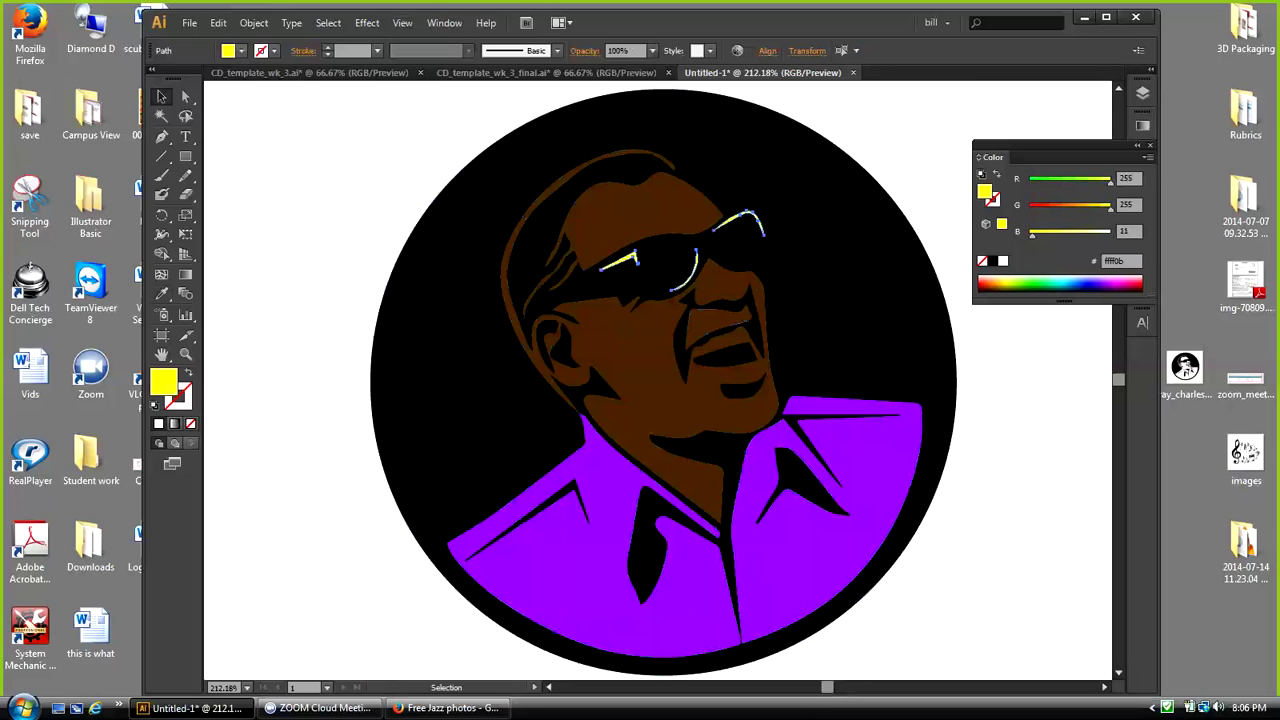
pyautogui.click(285, 180)
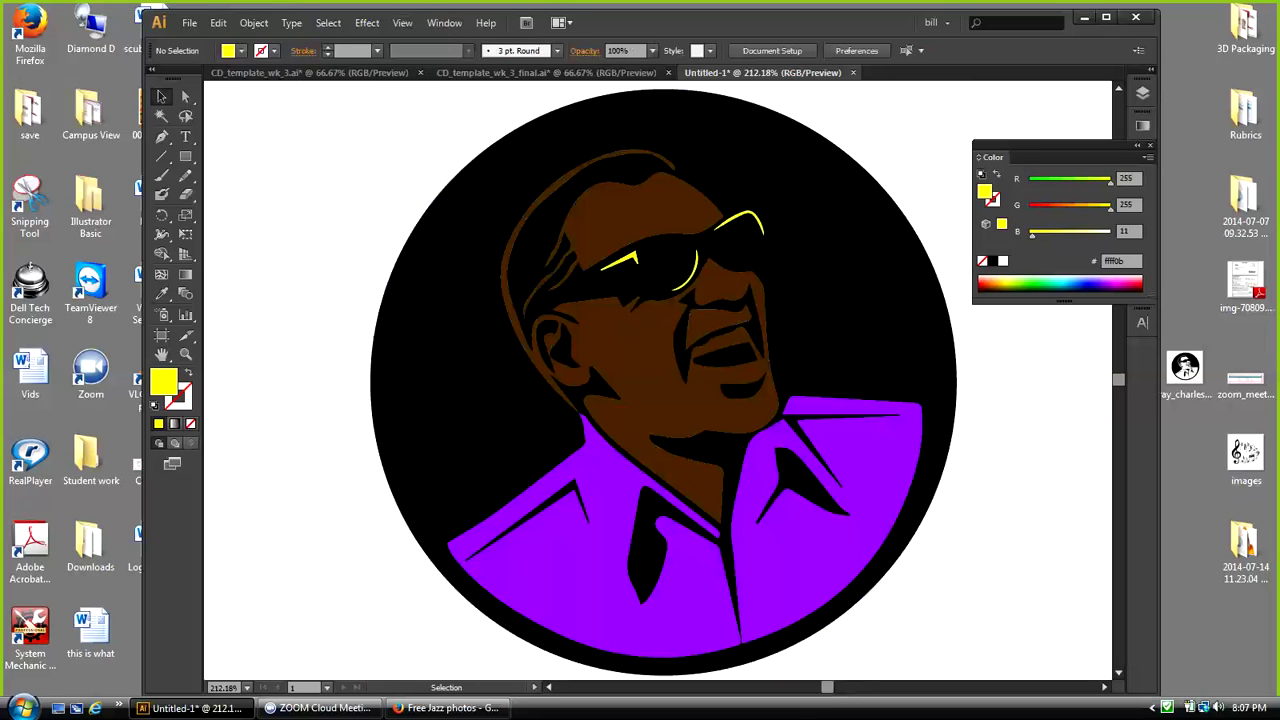
# Step: Undo the yellow recoloring of the sunglasses highlights and the purple fill of both shirt shapes
pyautogui.click(189, 22)
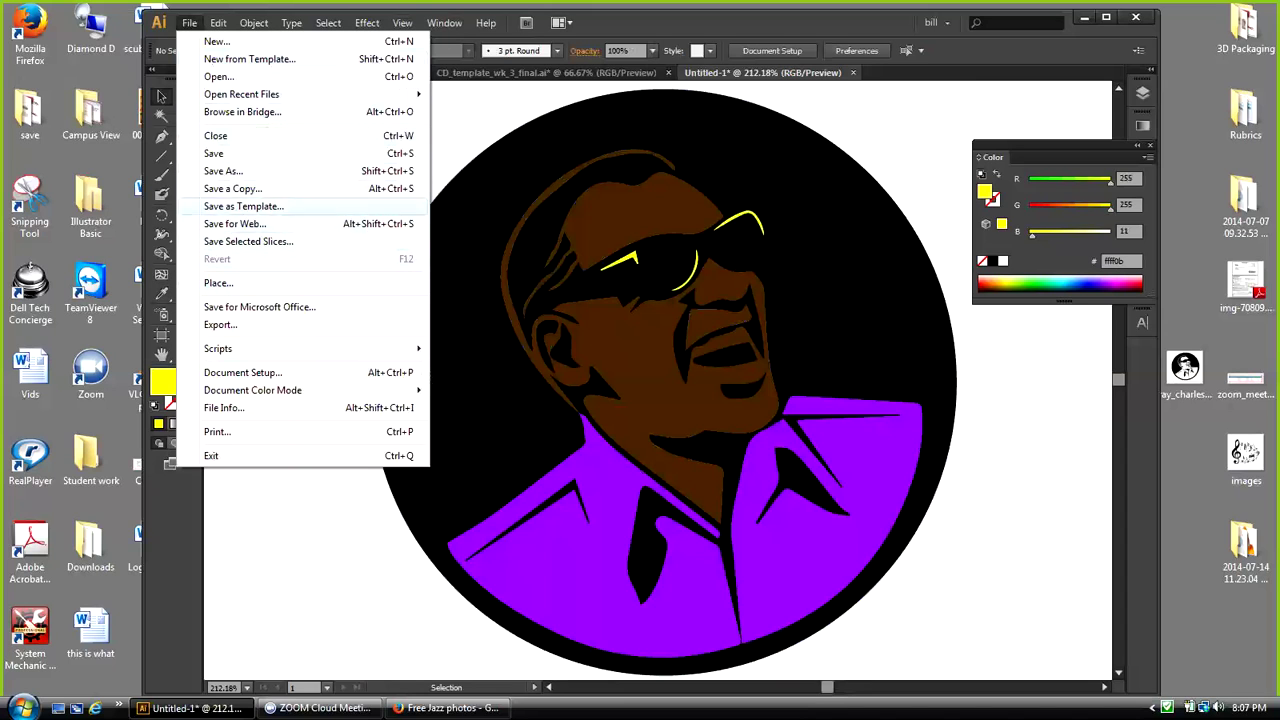
pyautogui.moveTo(218, 23)
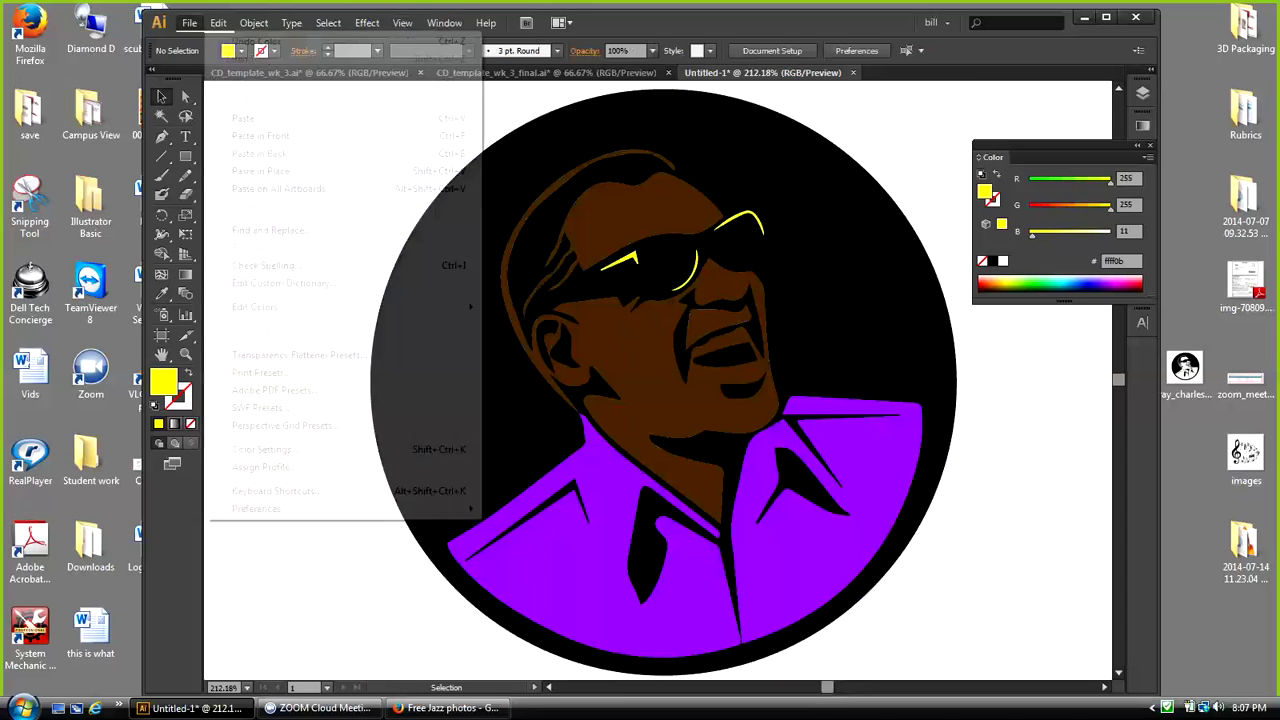
pyautogui.click(252, 41)
pyautogui.click(218, 22)
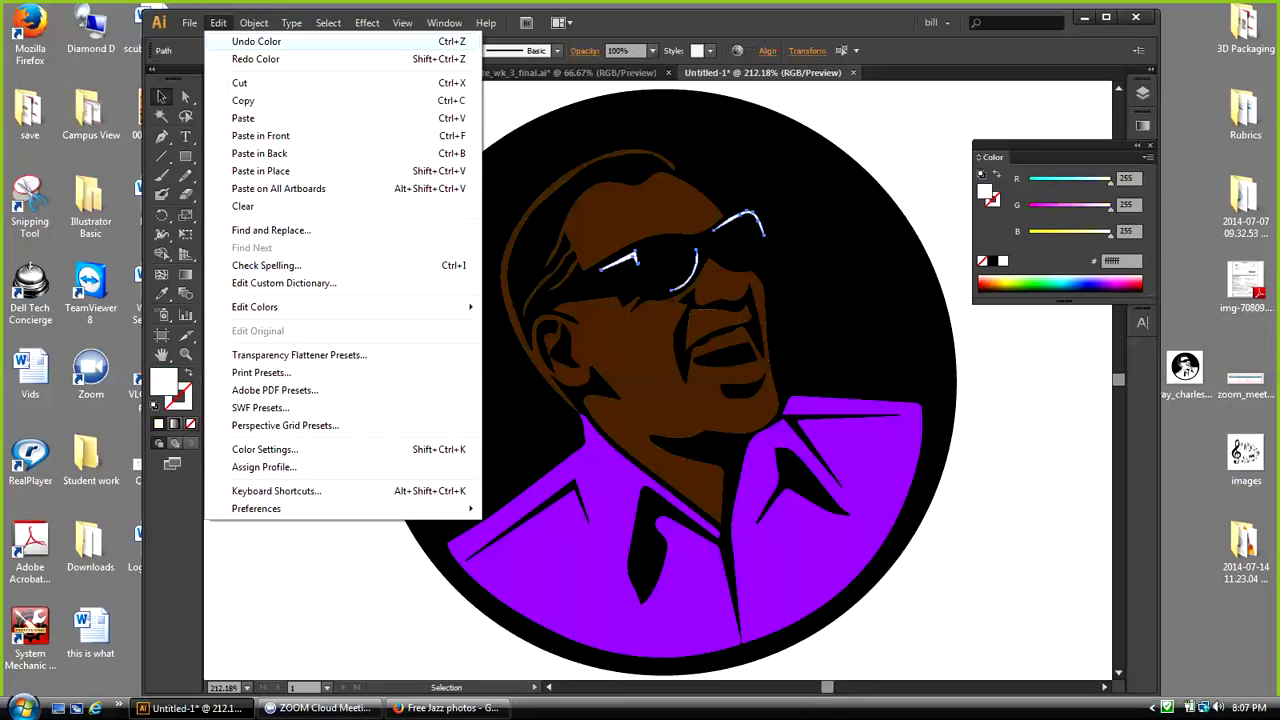
pyautogui.click(250, 41)
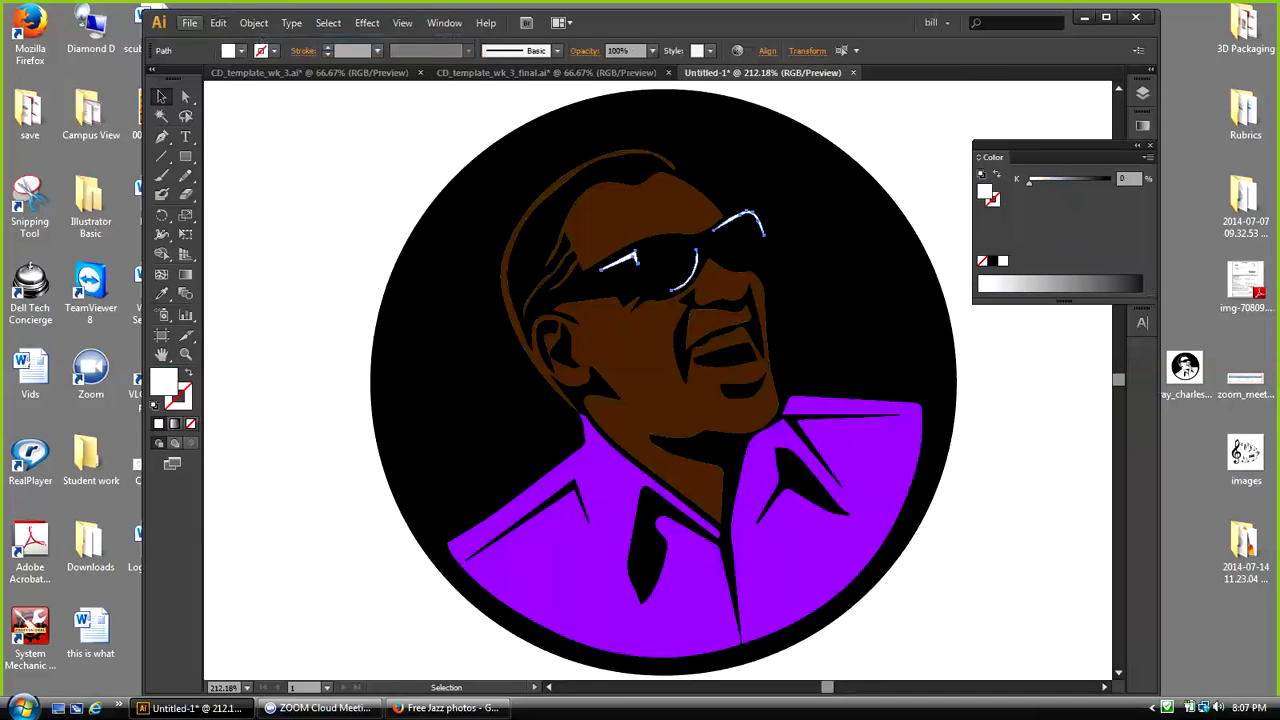
pyautogui.click(189, 22)
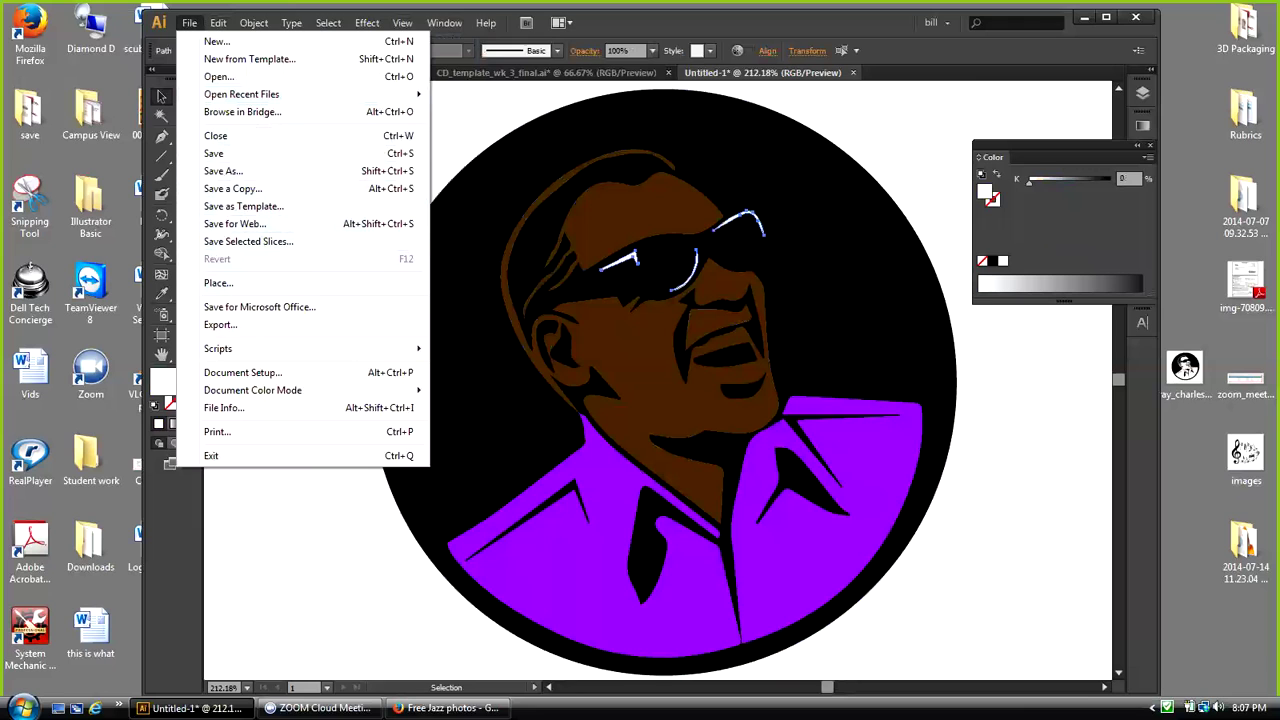
pyautogui.click(189, 22)
pyautogui.click(218, 22)
pyautogui.click(256, 41)
# Step: Undo the Eyedropper fill above the open mouth, the right-hand shirt's RGB switch, and the brown fill of the face
pyautogui.click(218, 22)
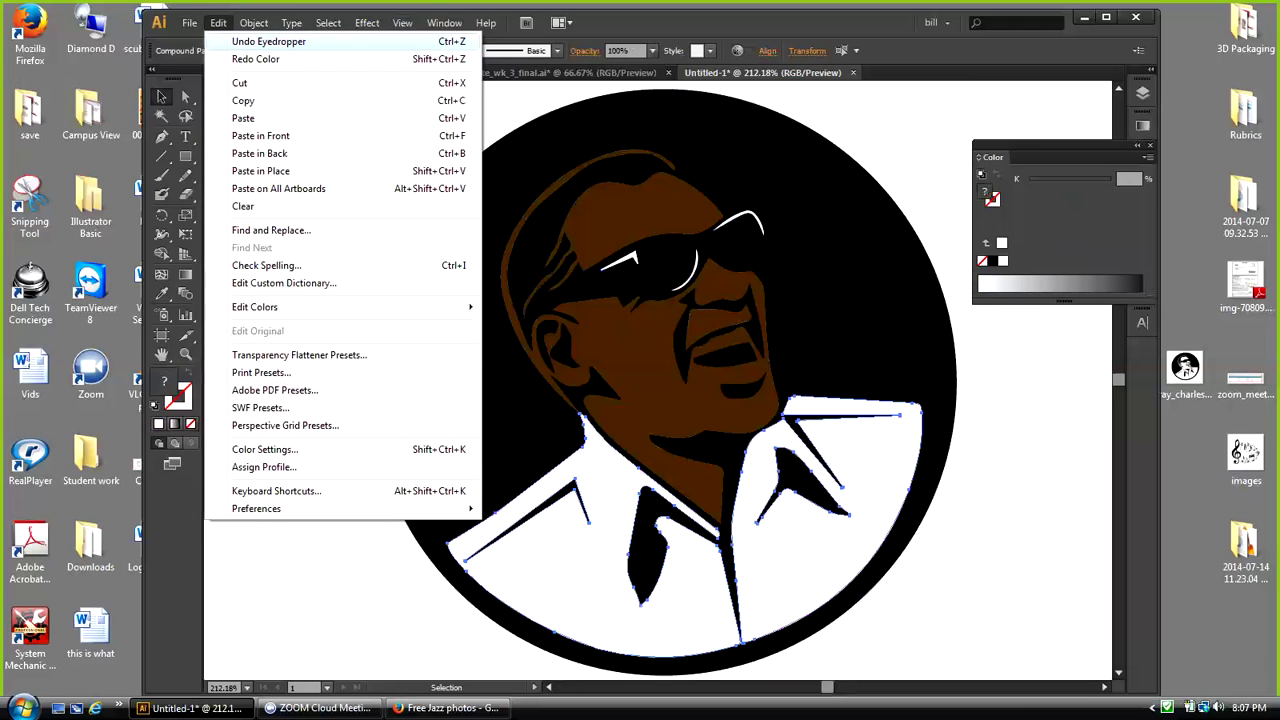
pyautogui.click(256, 41)
pyautogui.click(218, 22)
pyautogui.click(256, 41)
pyautogui.click(218, 22)
pyautogui.click(256, 41)
pyautogui.click(218, 22)
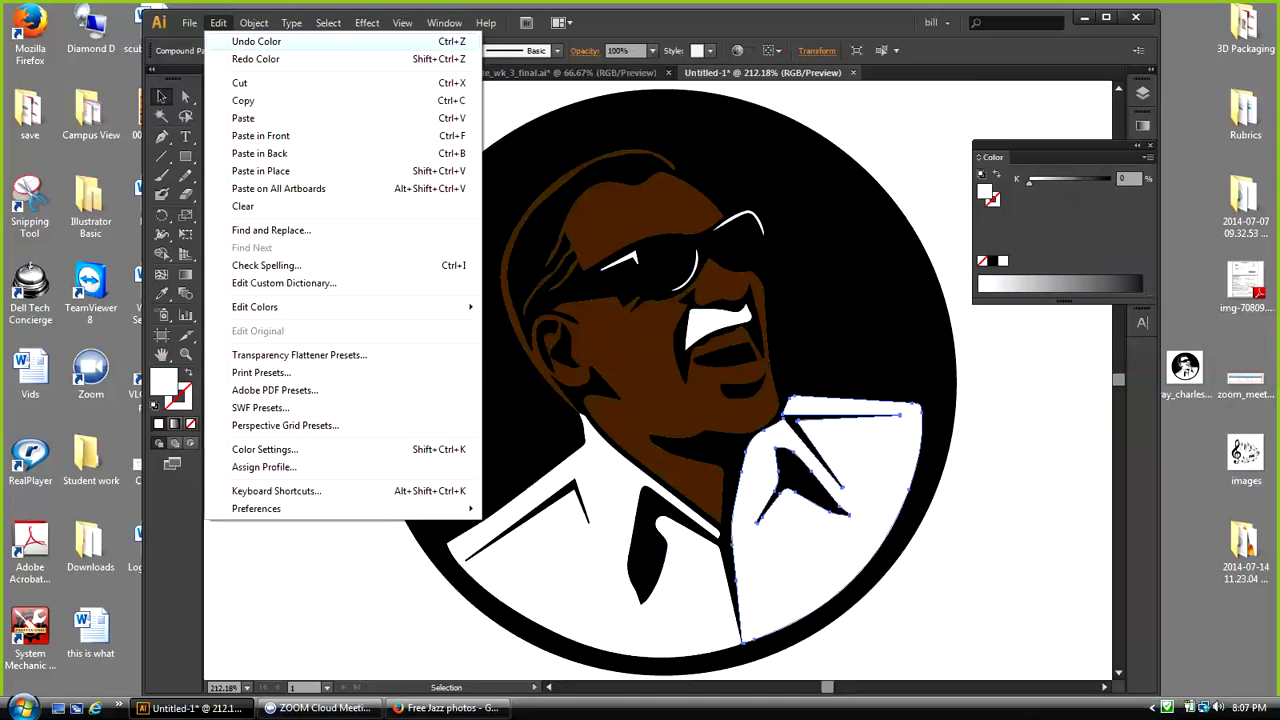
pyautogui.click(256, 41)
pyautogui.click(218, 22)
pyautogui.click(256, 41)
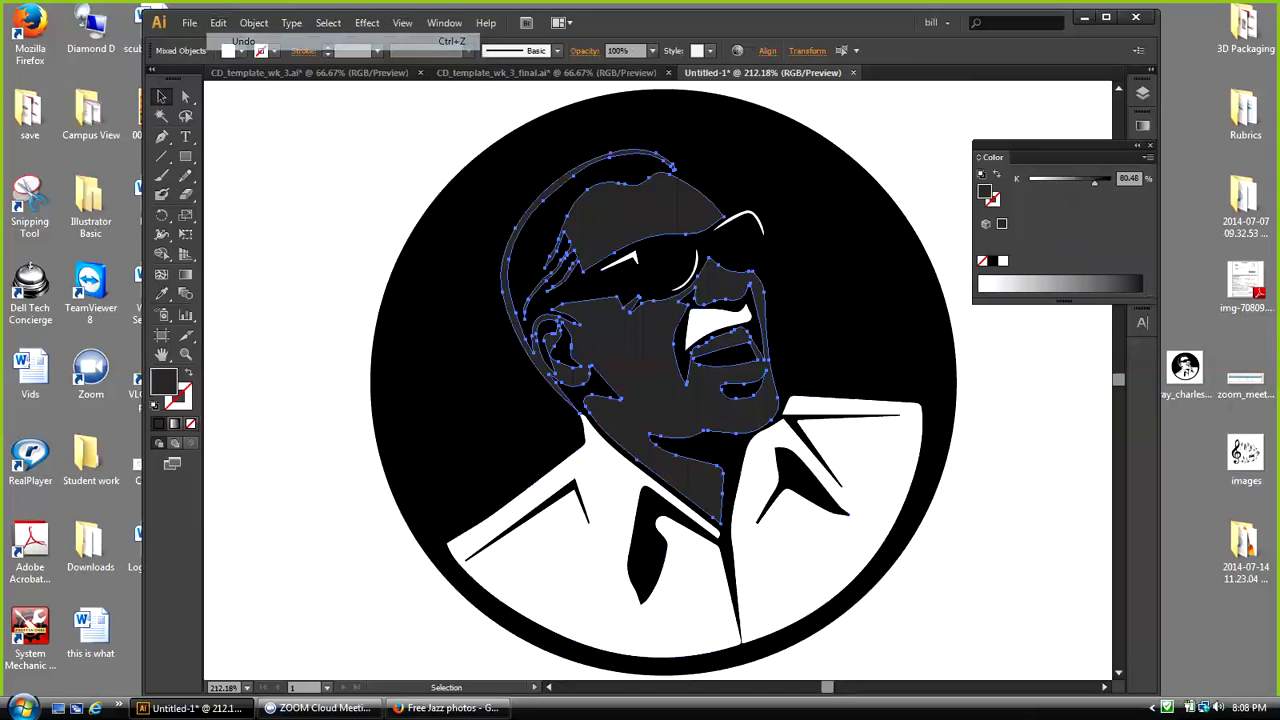
# Step: Undo the remaining face edits, ungrouping, expansion and image tracing back to the original linked portrait, leaving nothing selected
pyautogui.click(218, 22)
pyautogui.click(256, 41)
pyautogui.click(218, 22)
pyautogui.click(256, 41)
pyautogui.click(218, 22)
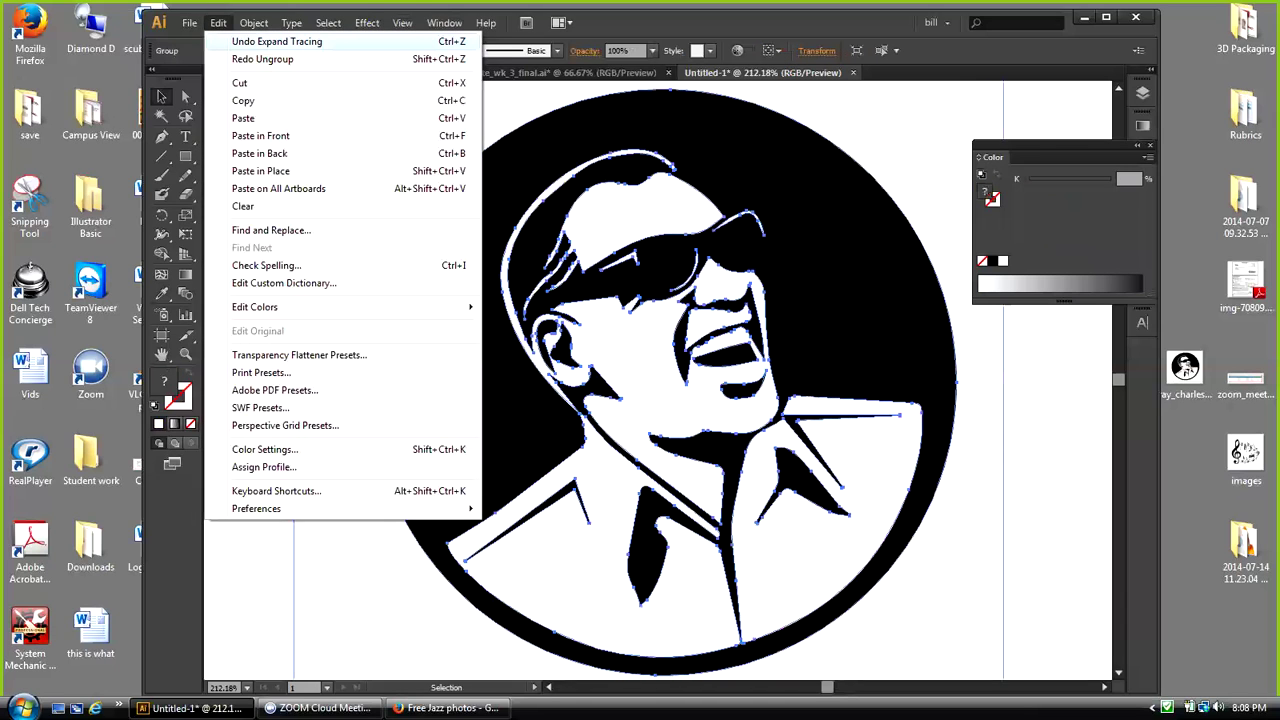
pyautogui.click(256, 41)
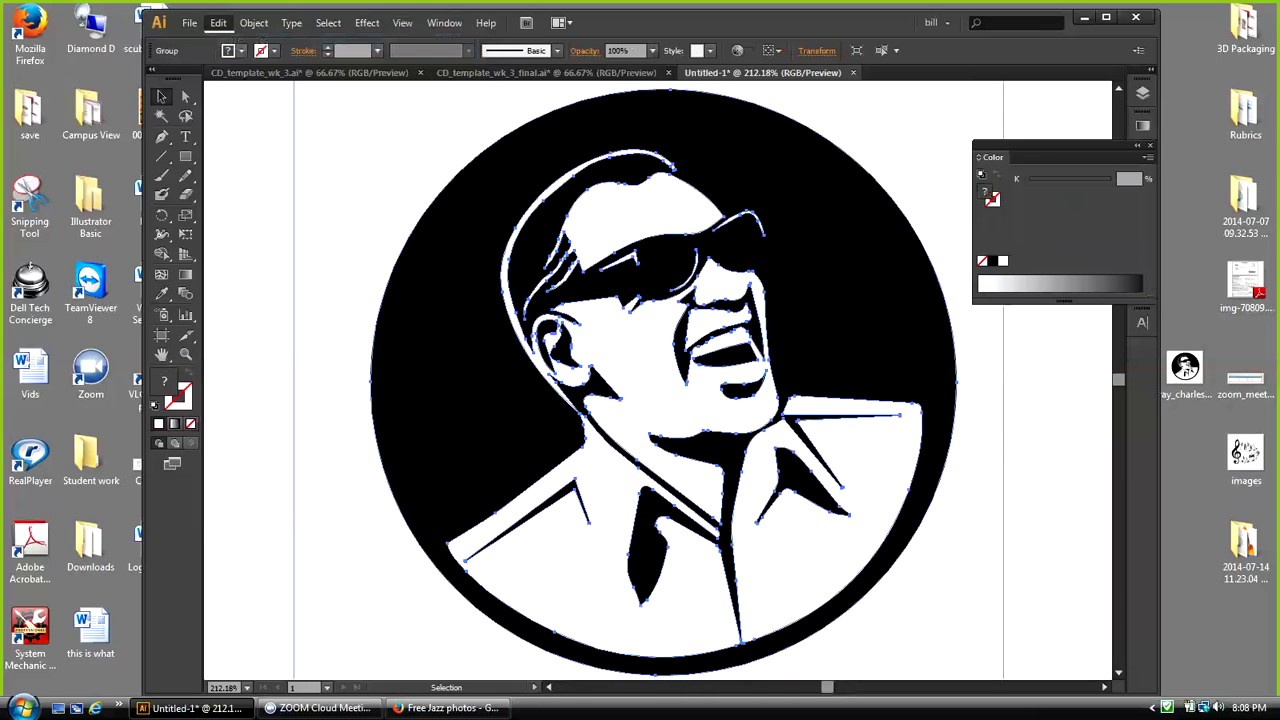
pyautogui.click(218, 22)
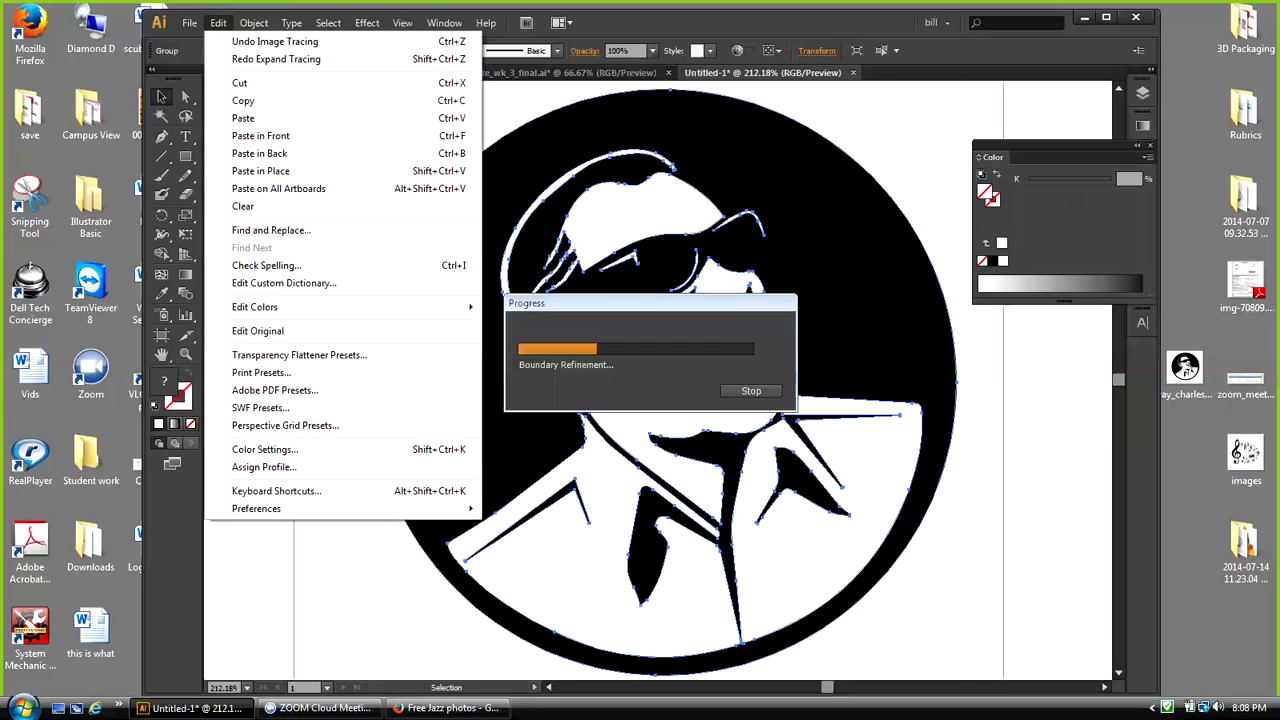
pyautogui.click(256, 41)
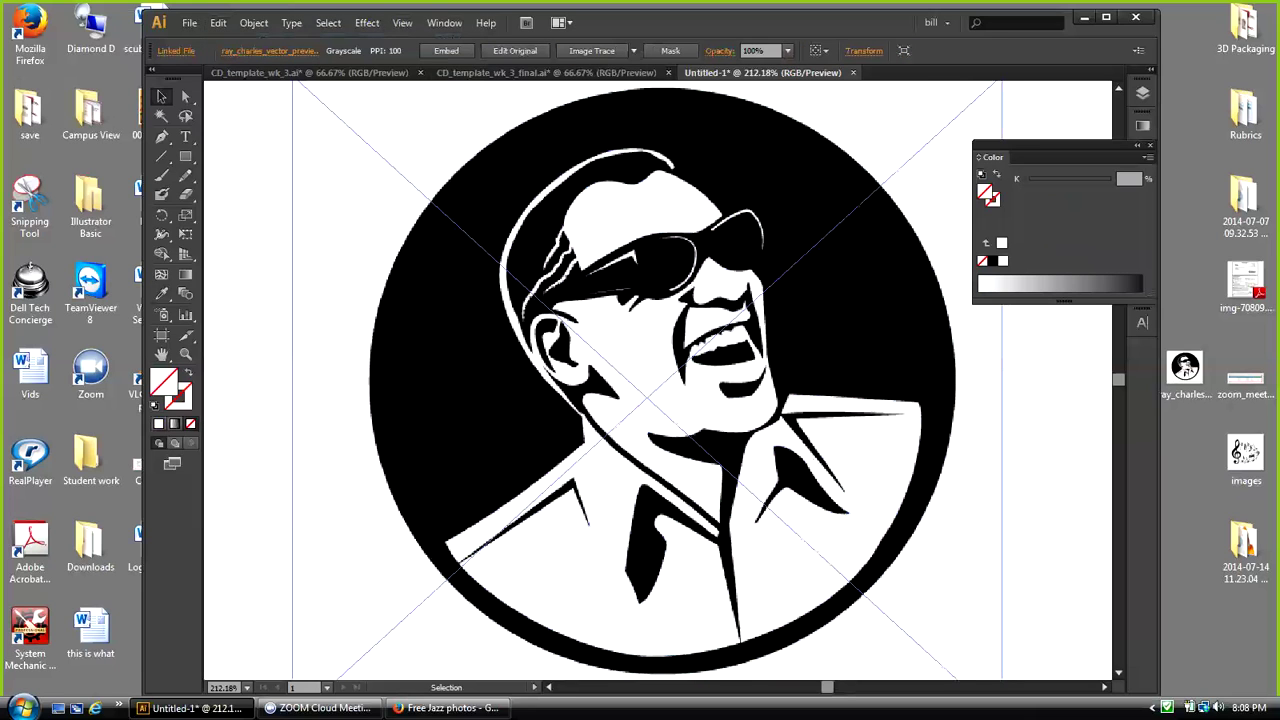
pyautogui.click(250, 200)
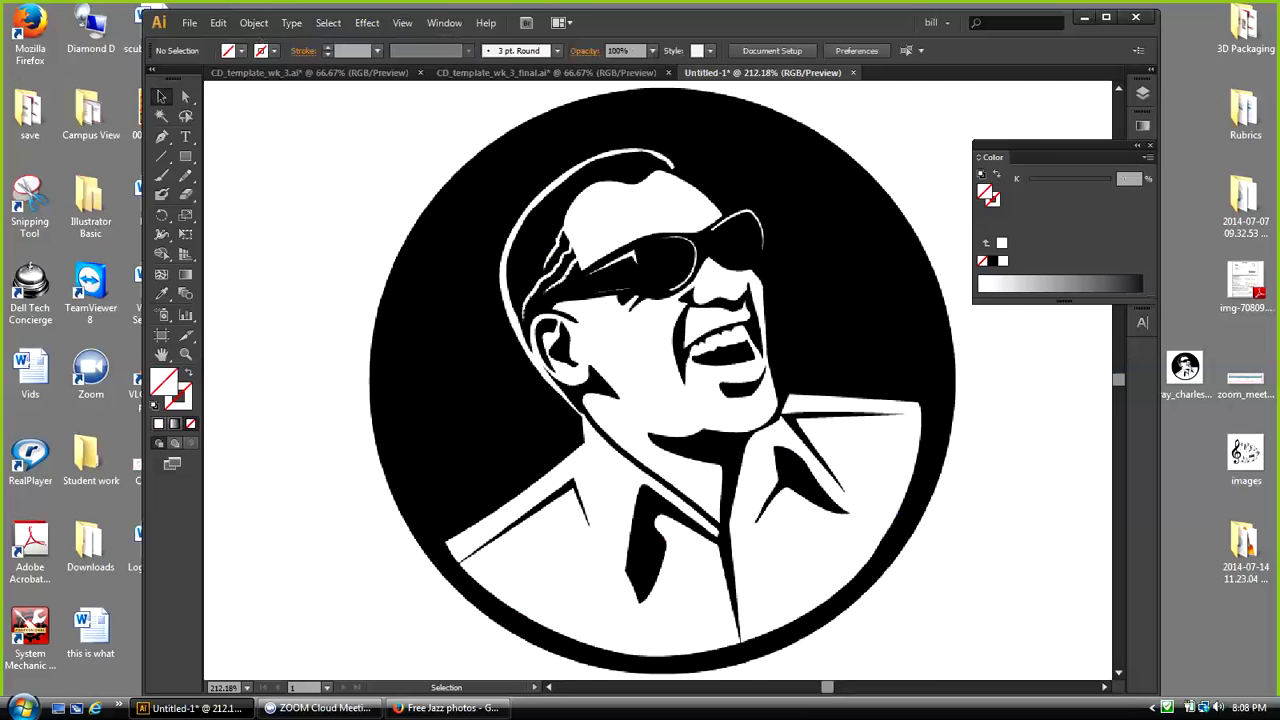
# Step: Image Trace the linked portrait with the default preset, and undo the trace
pyautogui.click(648, 380)
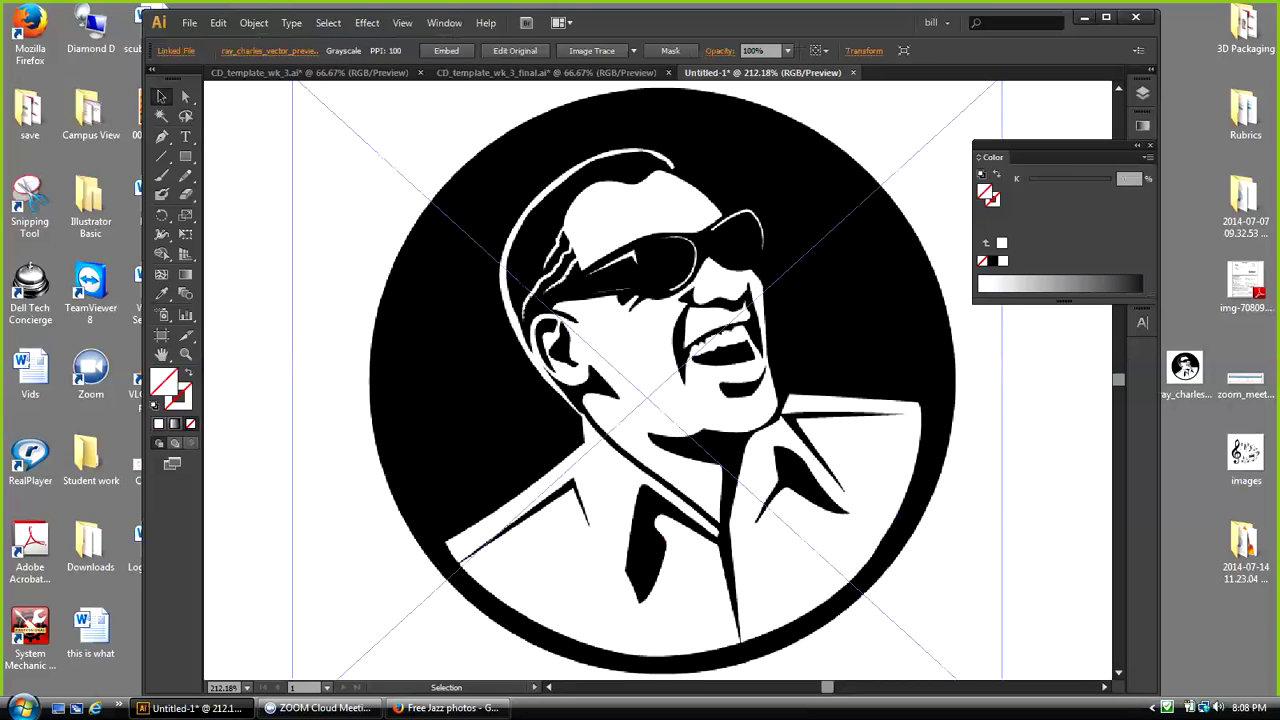
pyautogui.click(253, 22)
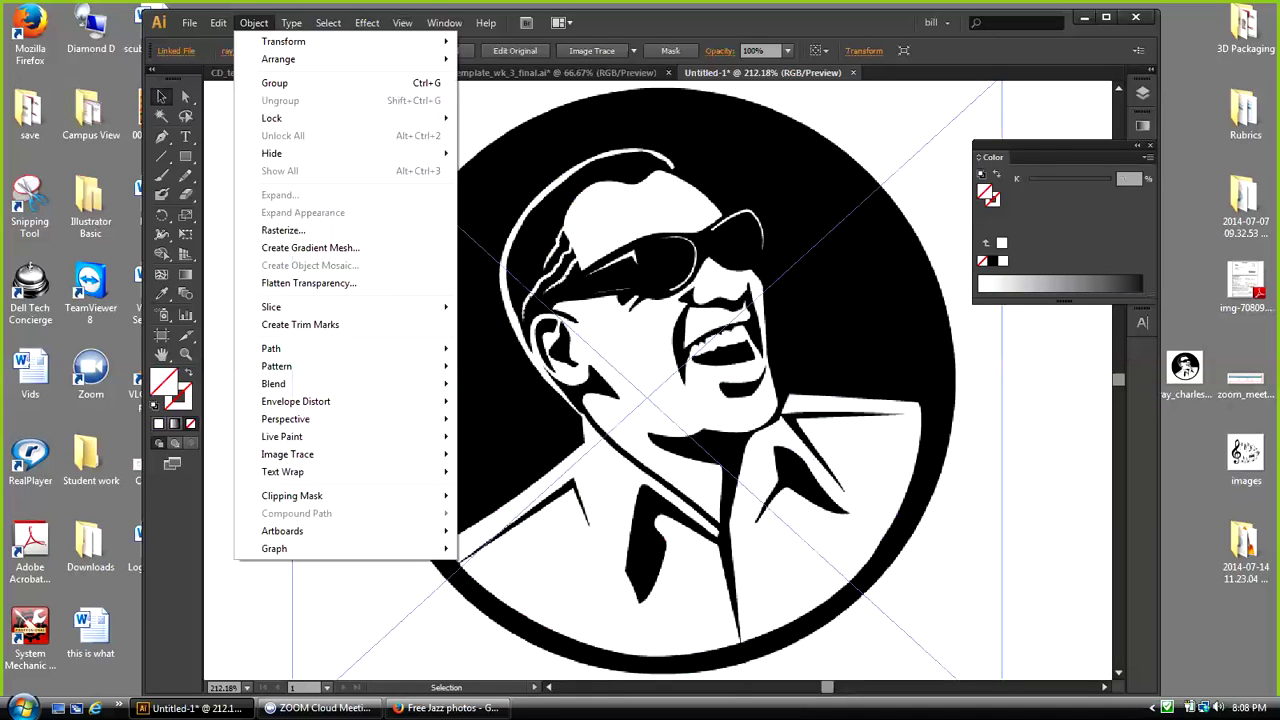
pyautogui.moveTo(300, 454)
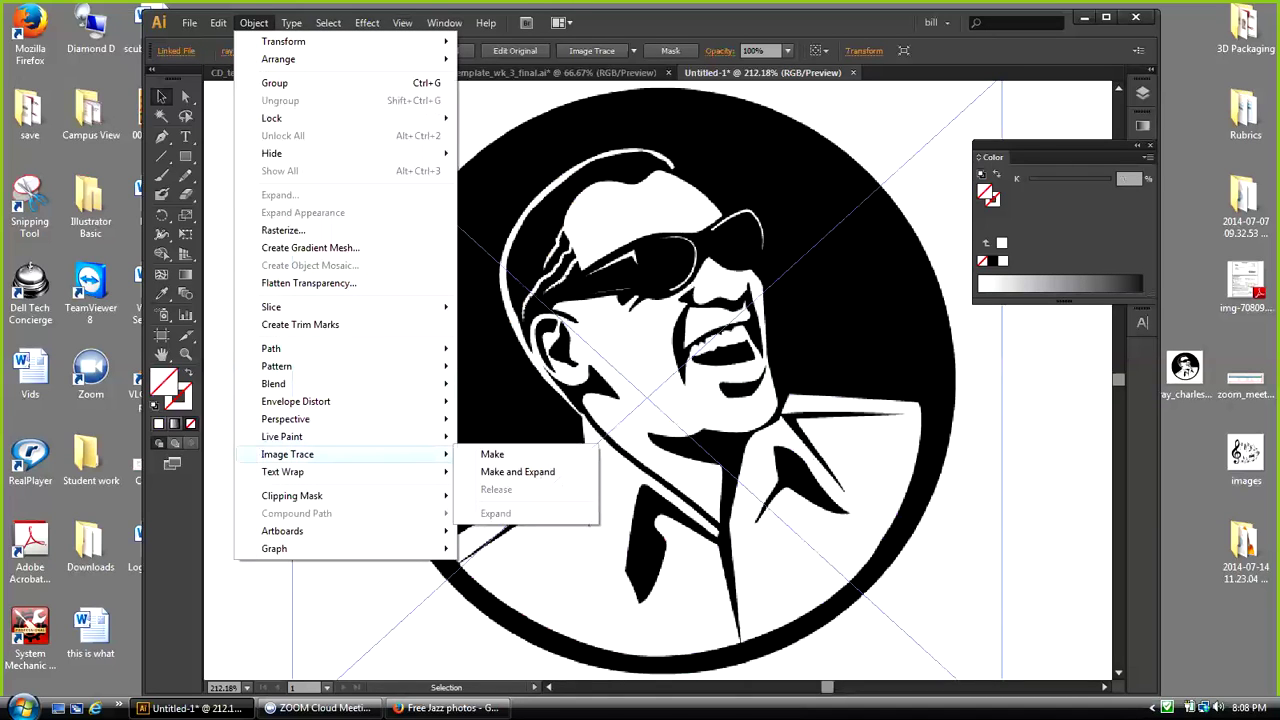
pyautogui.click(493, 454)
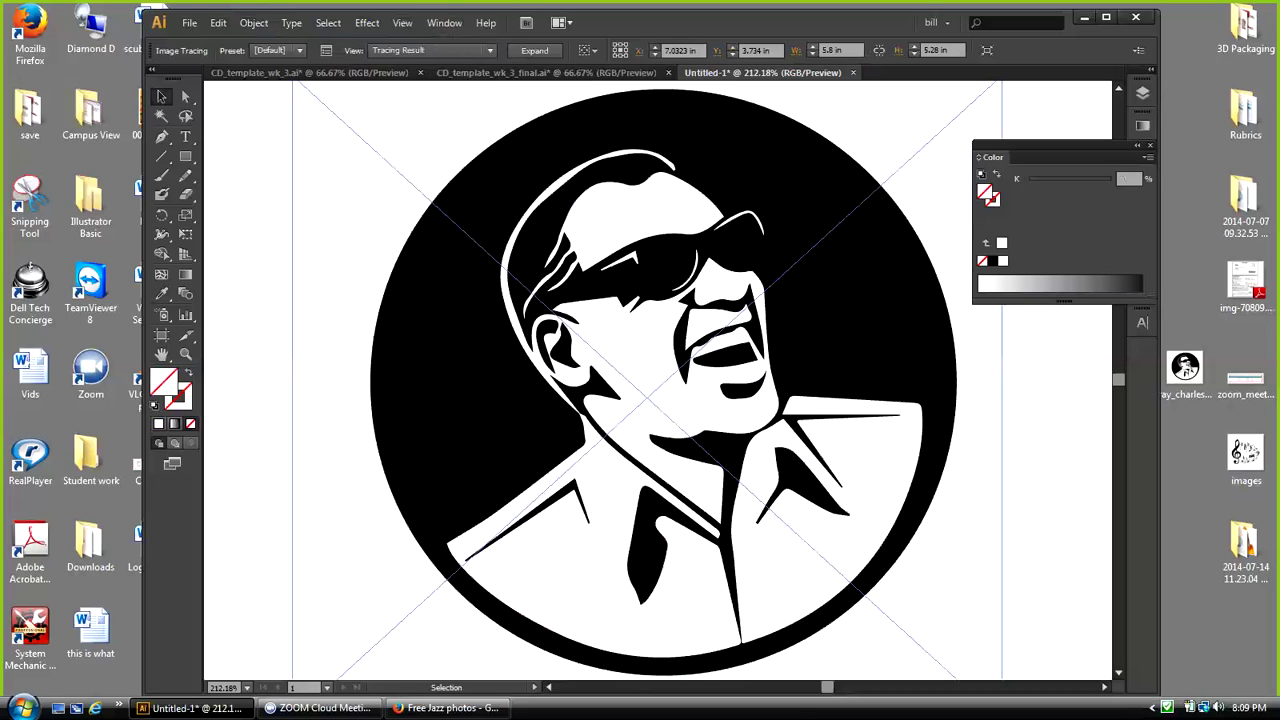
pyautogui.click(218, 22)
pyautogui.click(243, 34)
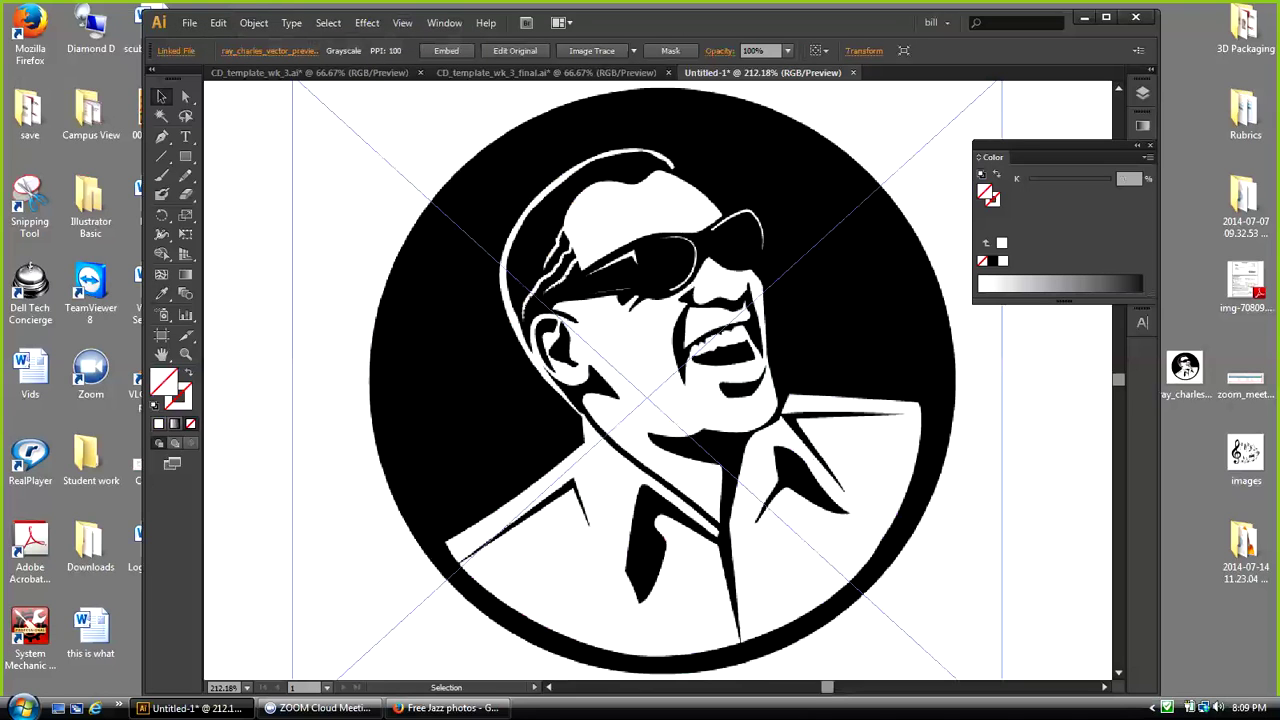
# Step: Hide the selected portrait and place the desktop music-notes picture images.jpg on the artboard
pyautogui.click(254, 22)
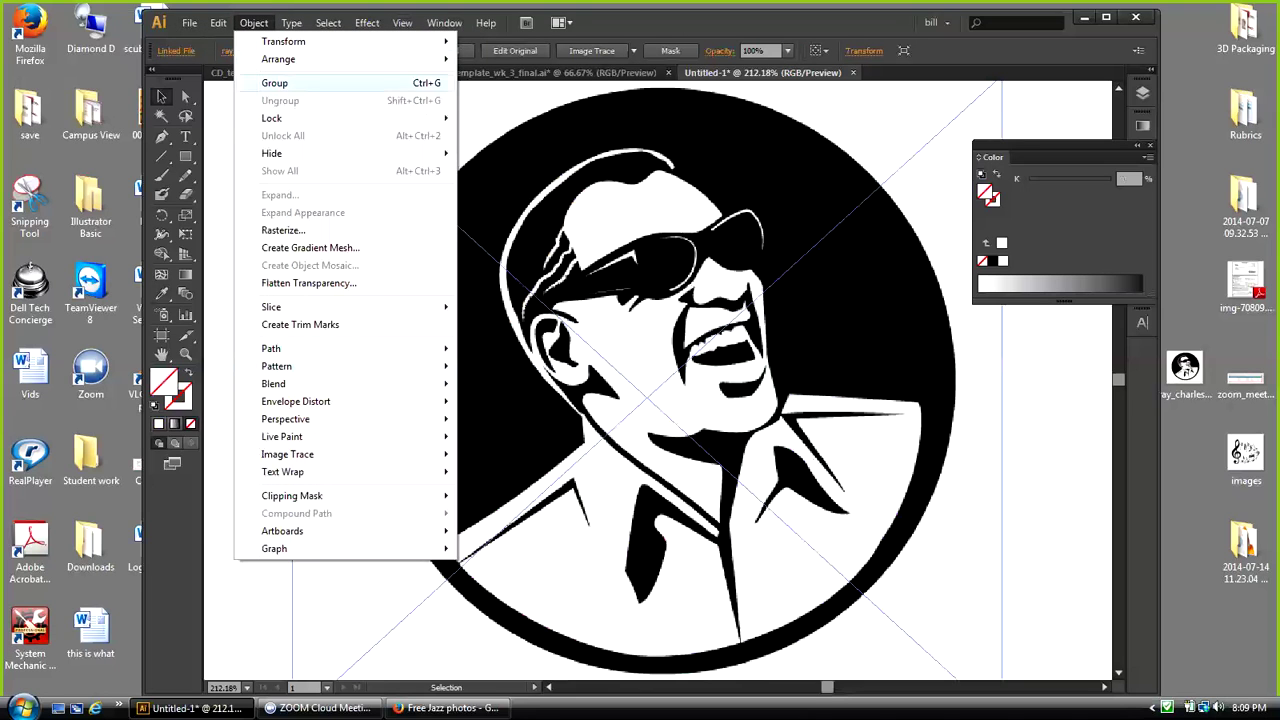
pyautogui.moveTo(300, 153)
pyautogui.click(492, 153)
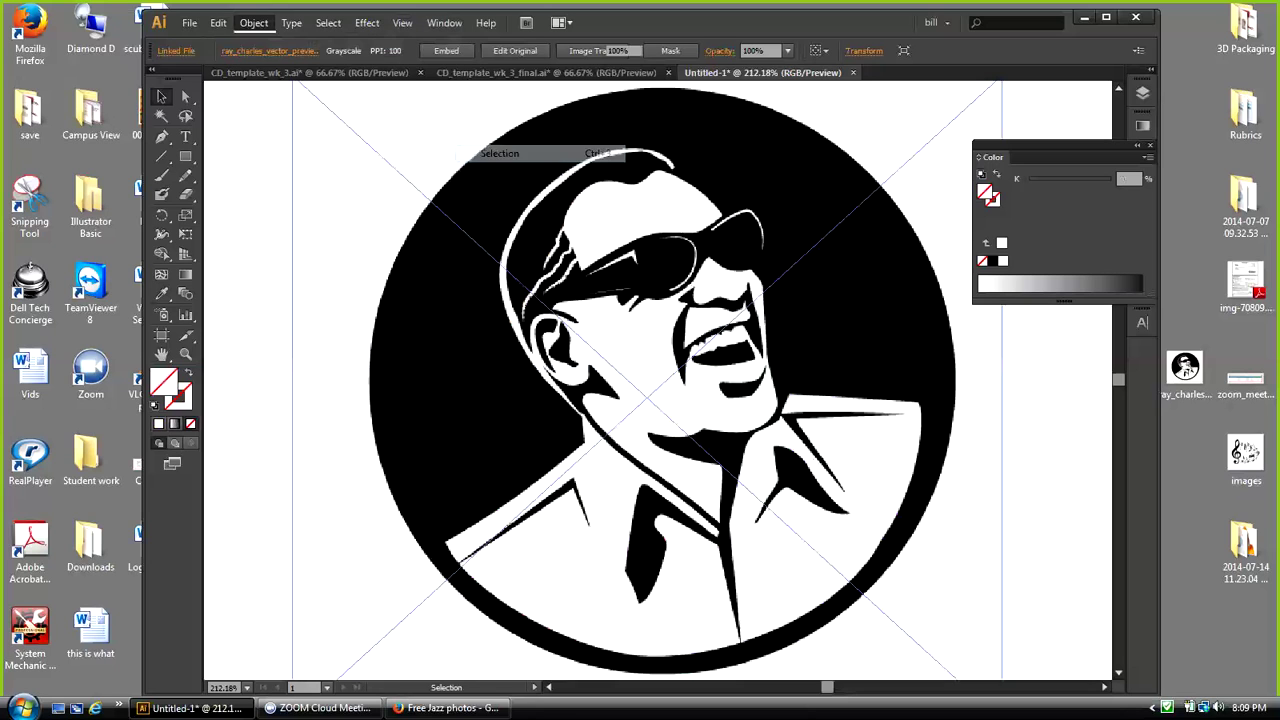
pyautogui.moveTo(1245, 455); pyautogui.dragTo(616, 372)
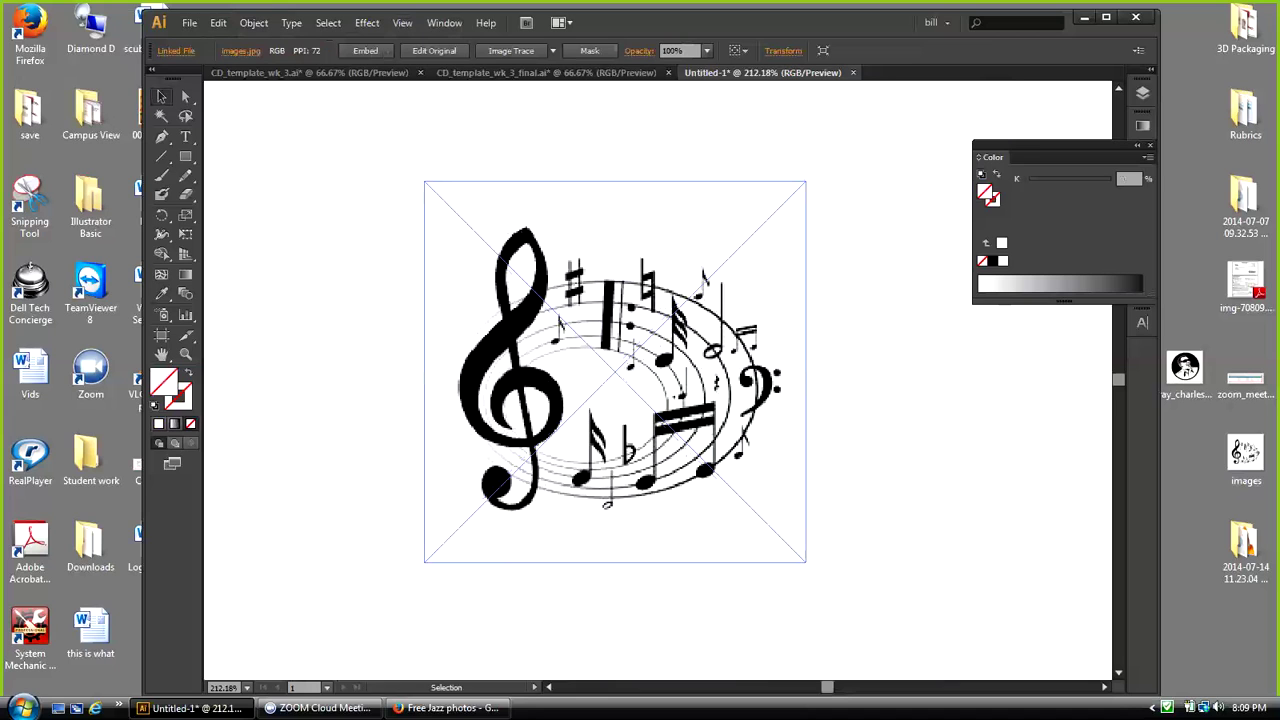
# Step: Image Trace the music-notes picture with the default preset, and undo the trace
pyautogui.click(253, 22)
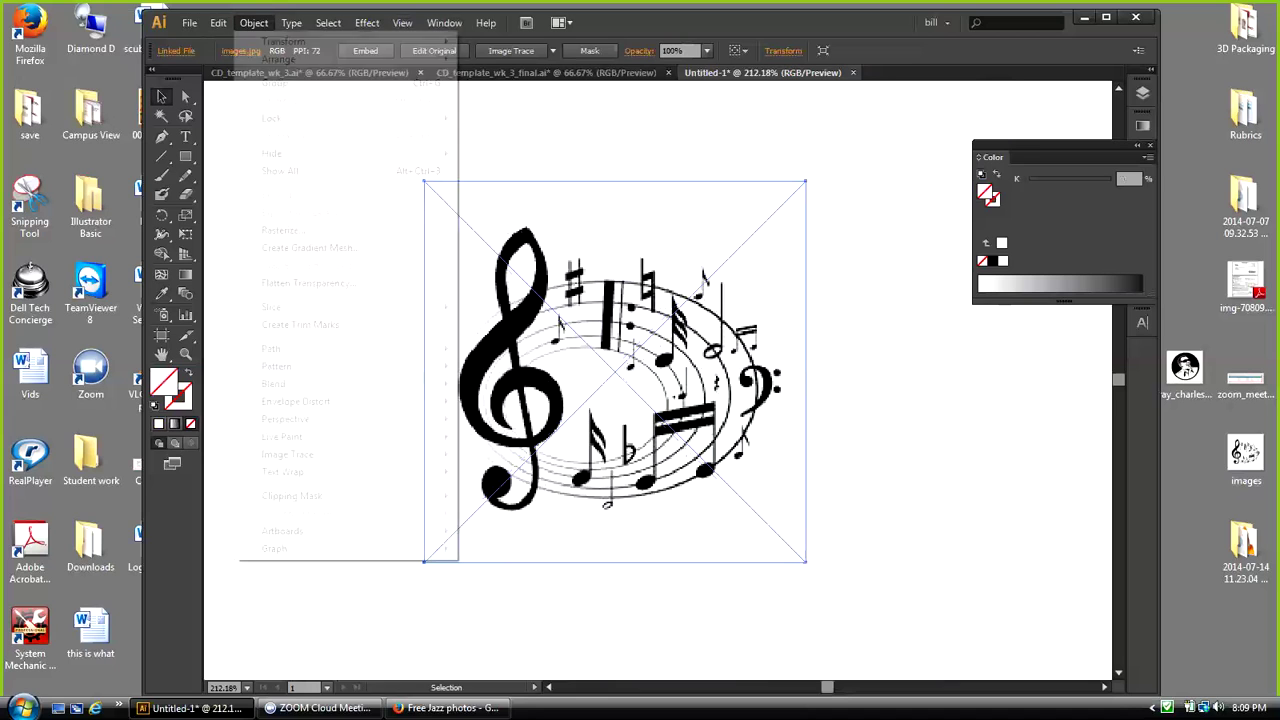
pyautogui.moveTo(288, 454)
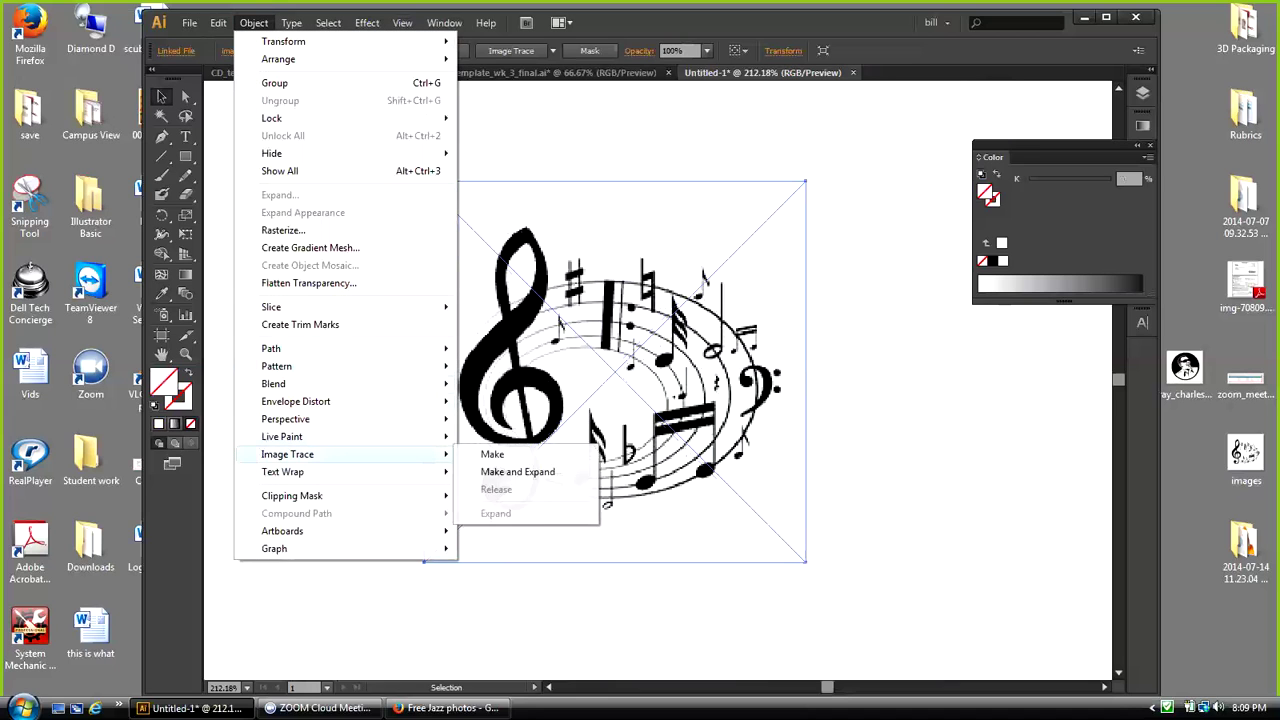
pyautogui.click(492, 454)
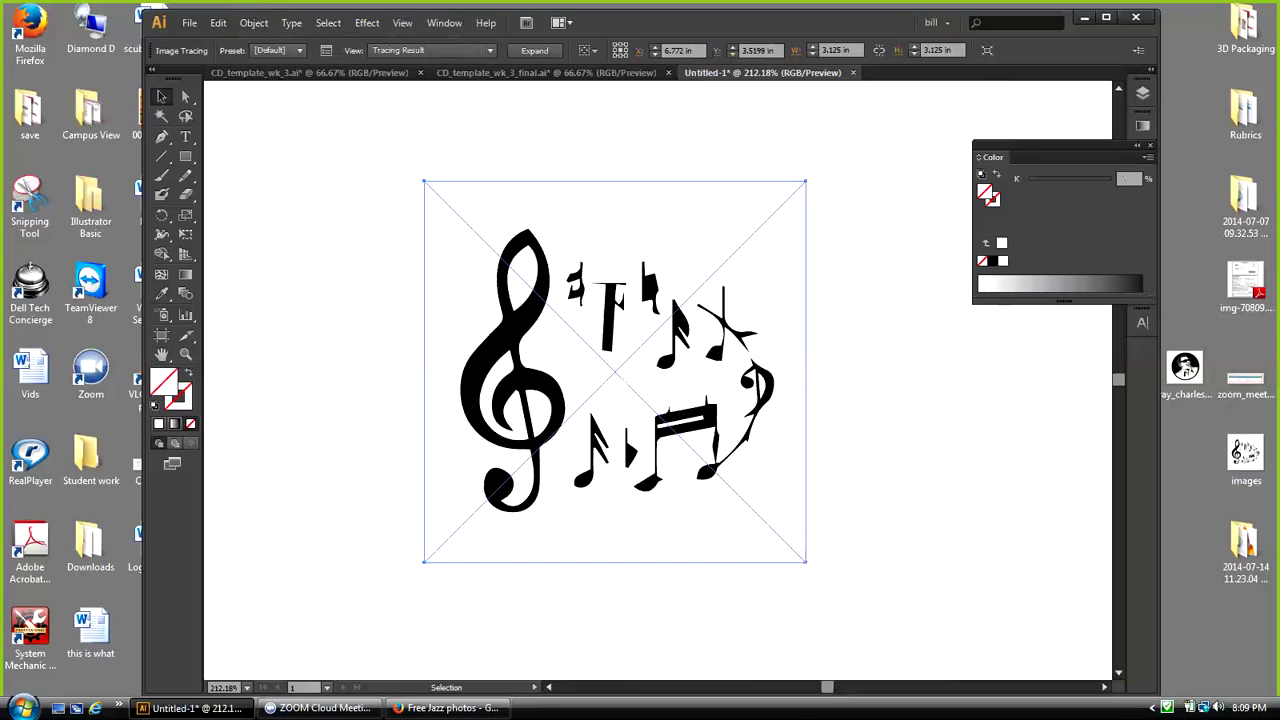
pyautogui.hotkey('ctrl', 'z')
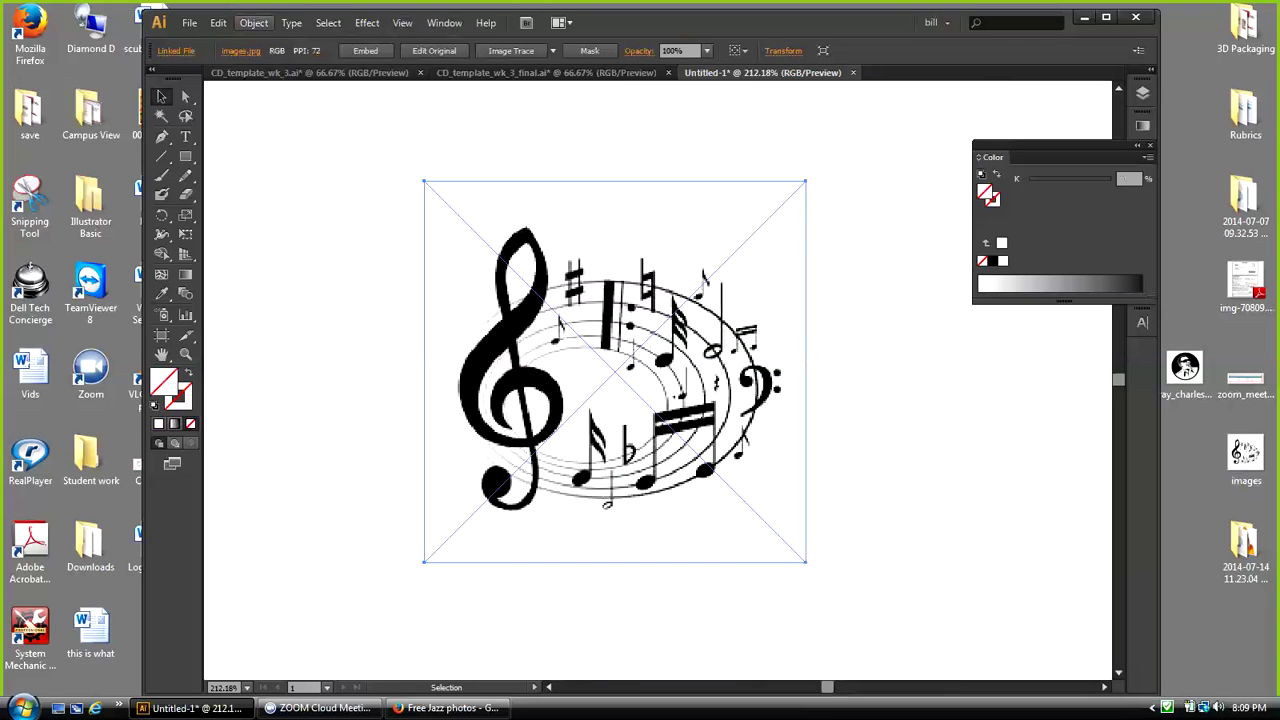
# Step: Image Trace the music-notes picture again and apply the High Fidelity Photo preset to the tracing
pyautogui.click(253, 22)
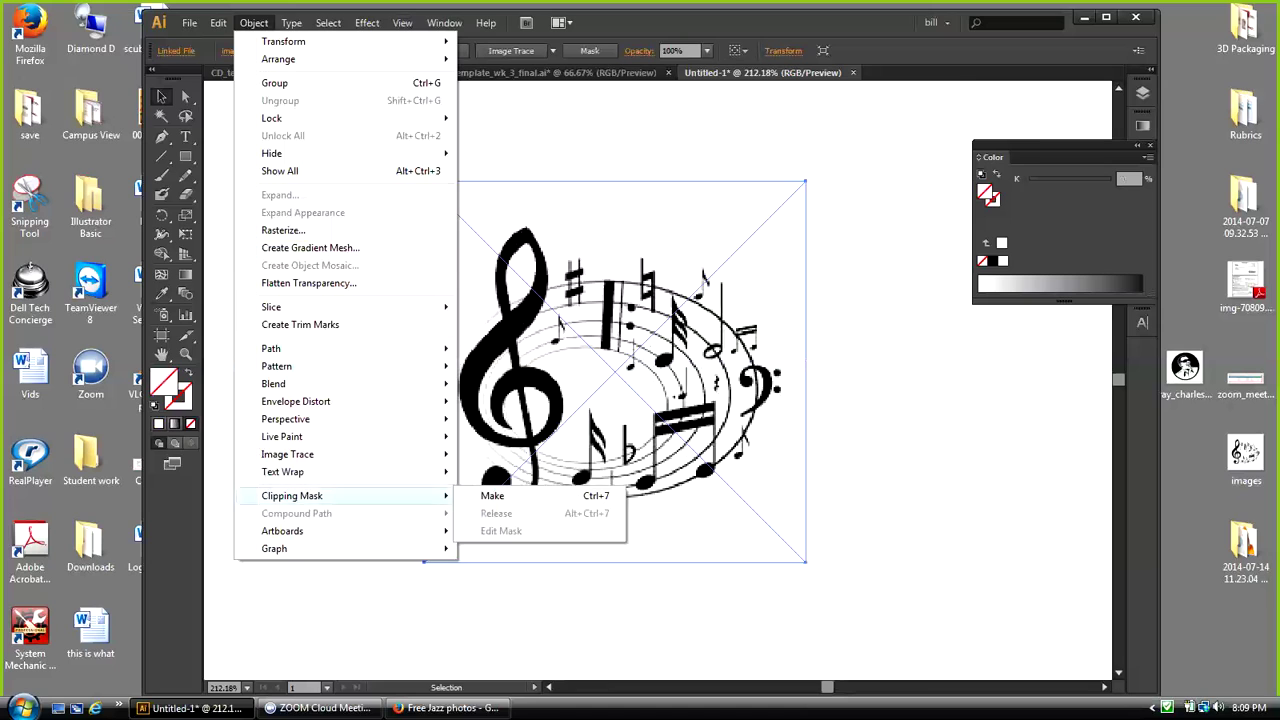
pyautogui.moveTo(288, 454)
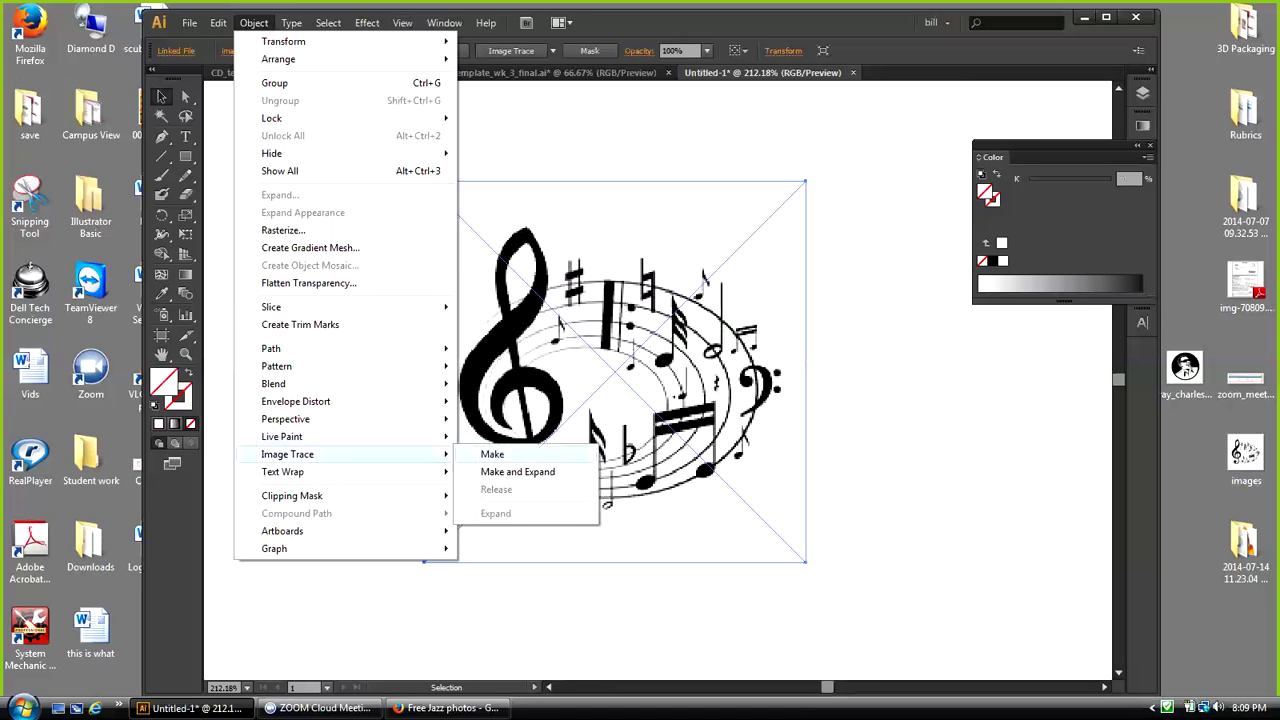
pyautogui.click(494, 454)
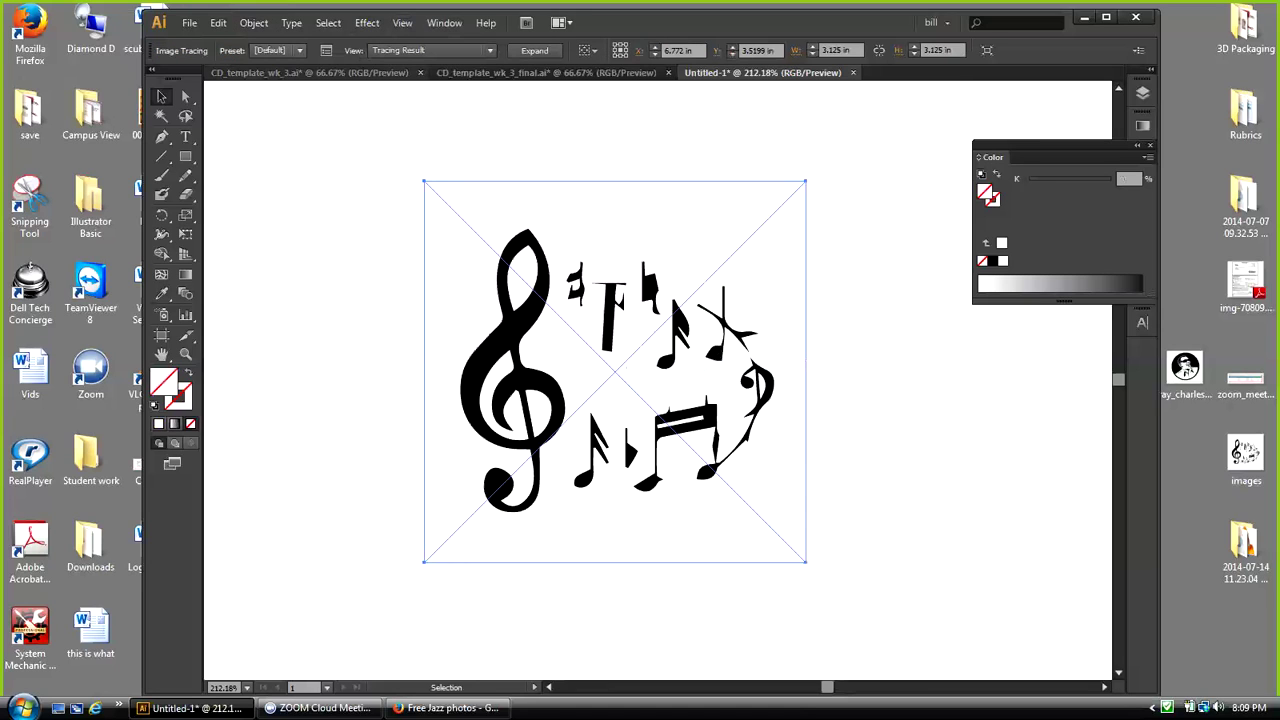
pyautogui.click(299, 51)
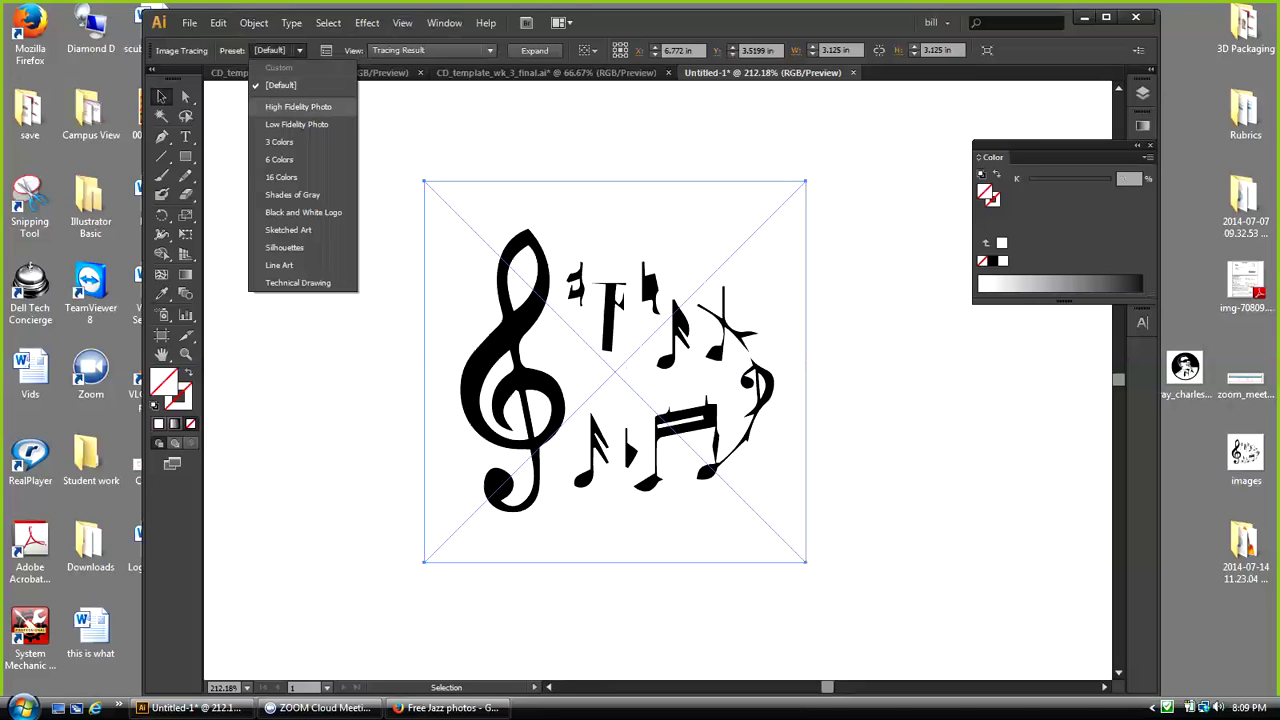
pyautogui.click(298, 106)
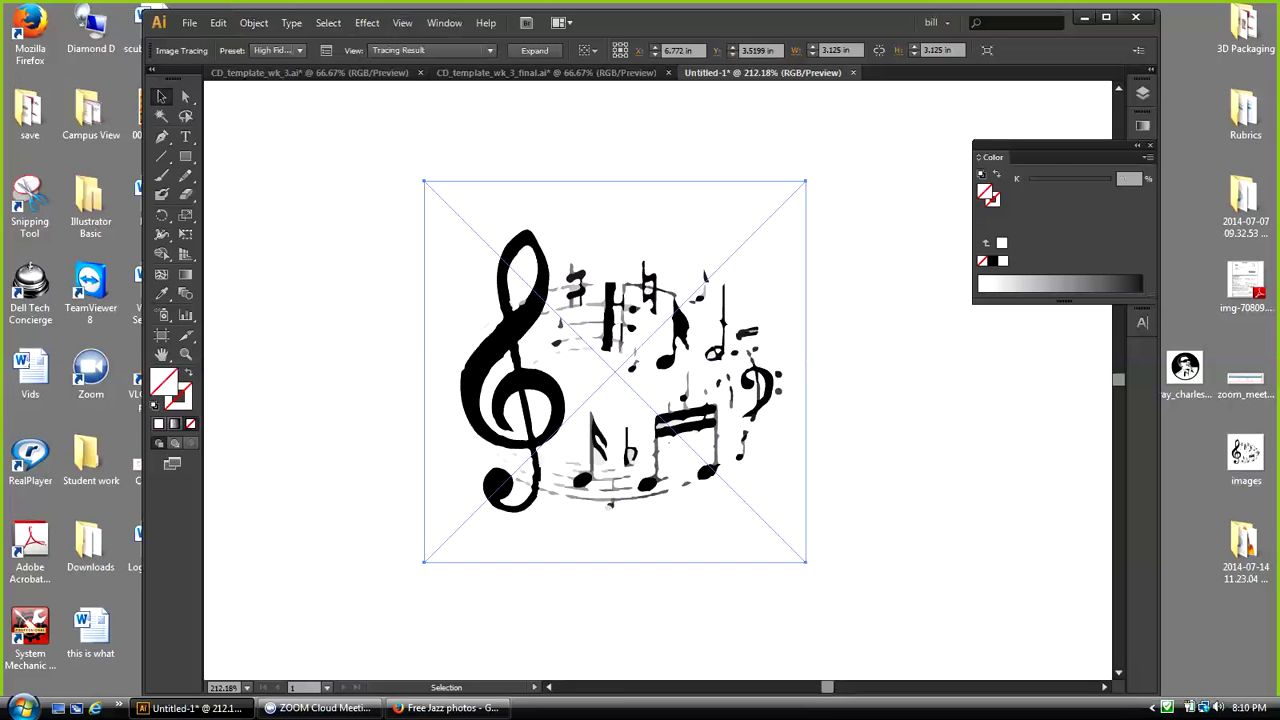
# Step: Switch the music-notes tracing to the Shades of Gray preset and deselect it
pyautogui.click(253, 22)
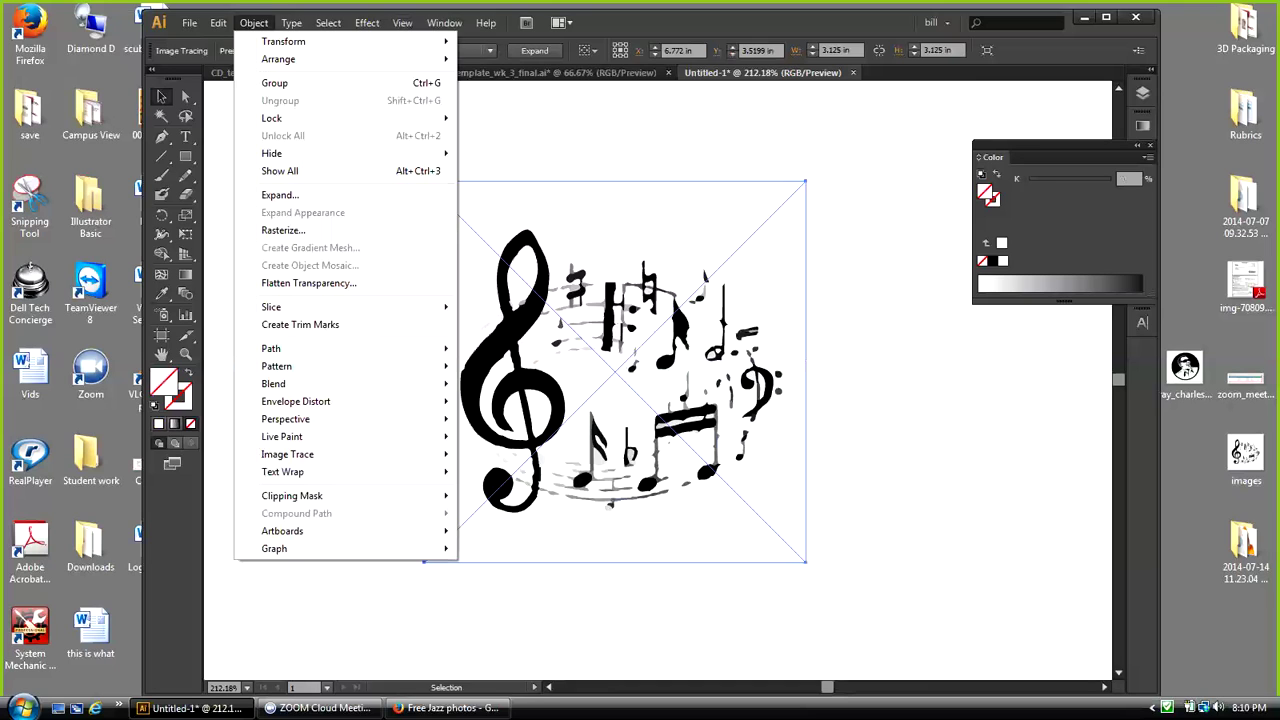
pyautogui.click(620, 135)
pyautogui.click(600, 330)
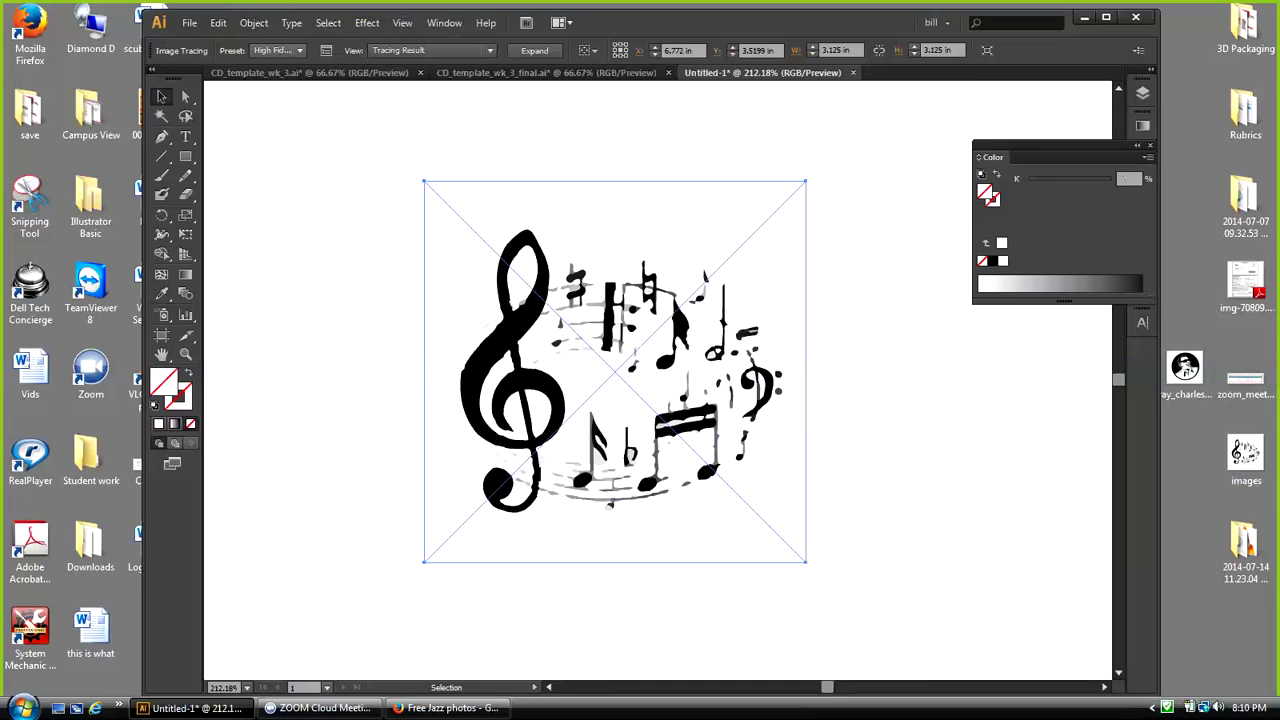
pyautogui.click(298, 50)
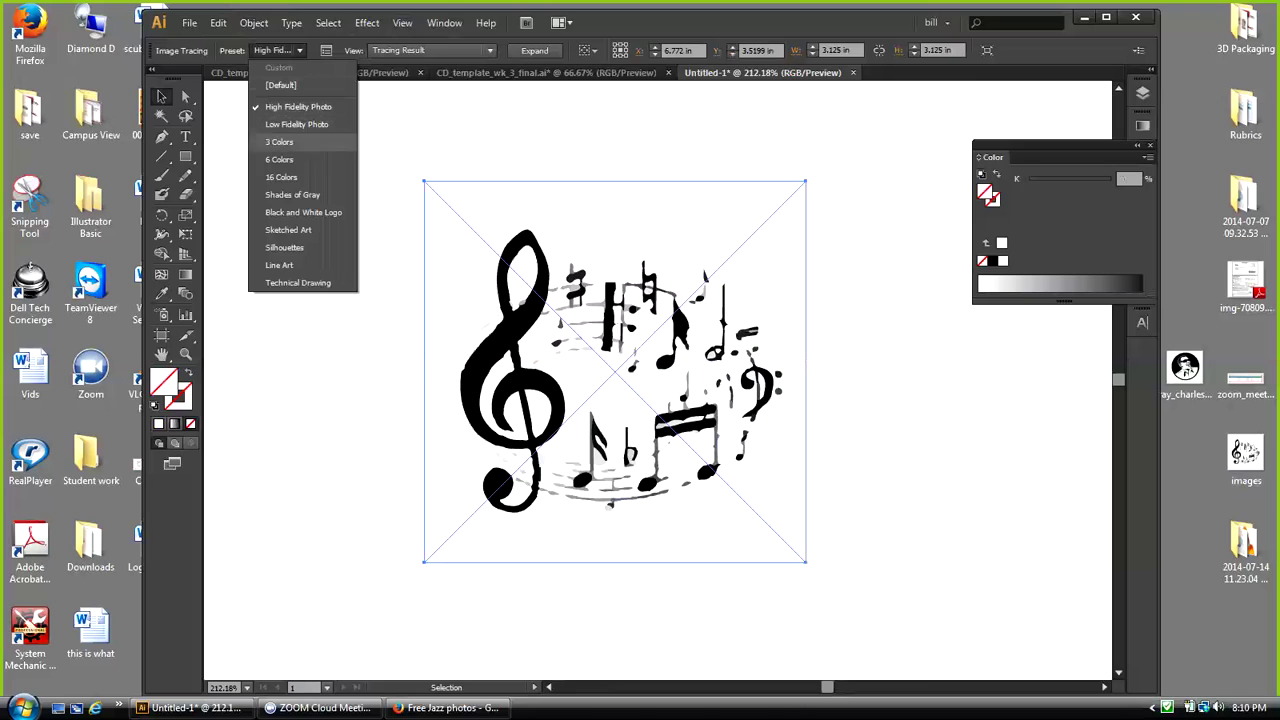
pyautogui.click(292, 194)
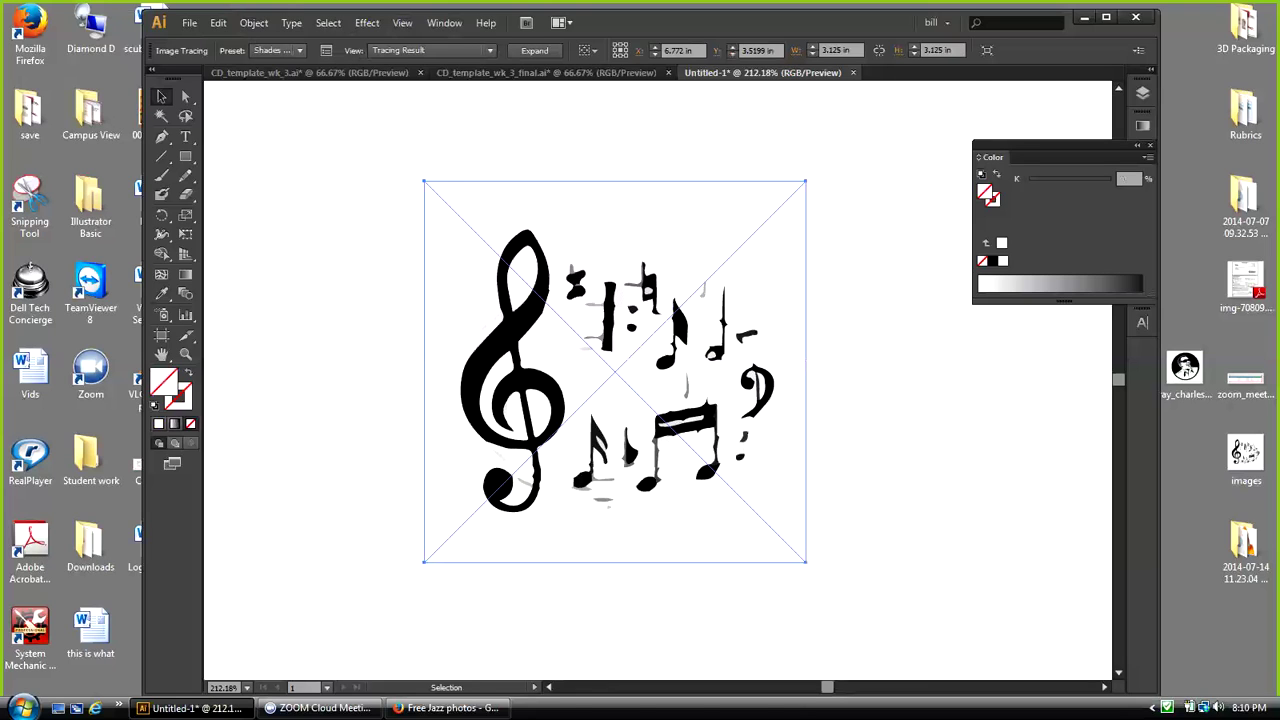
pyautogui.click(292, 194)
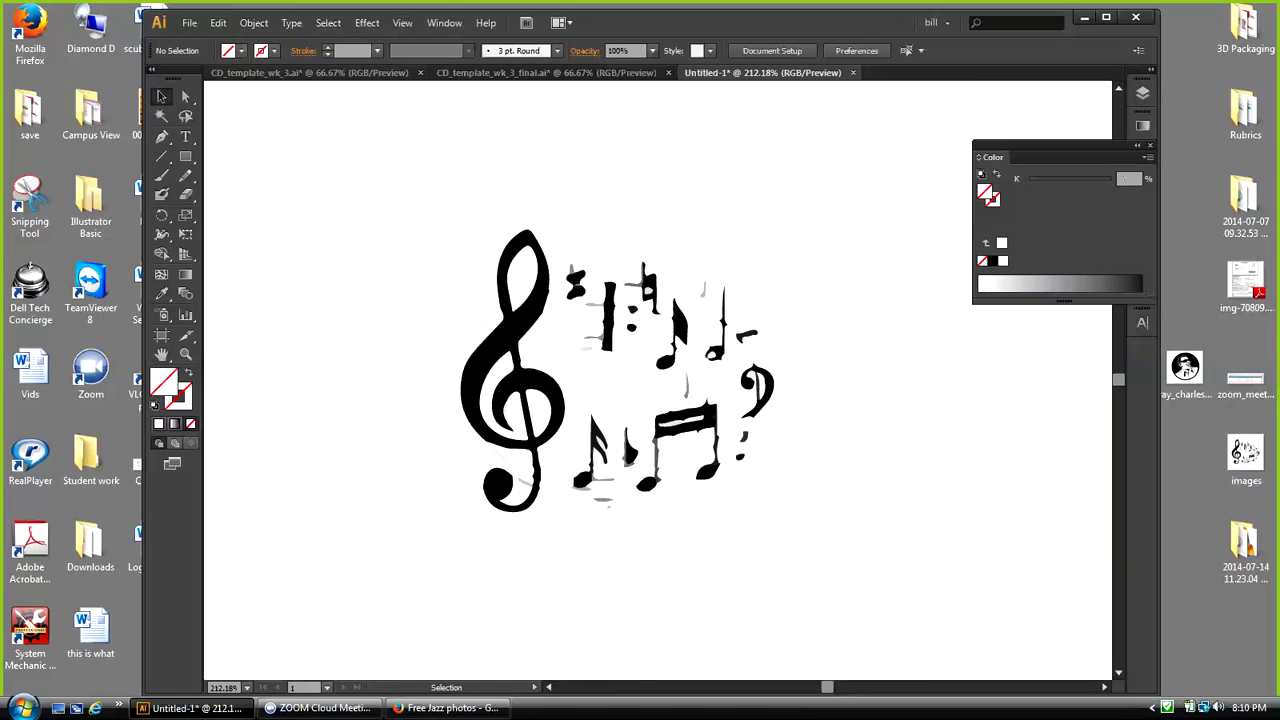
# Step: Apply the 6 Colors preset to the music-notes tracing
pyautogui.click(520, 340)
pyautogui.click(299, 51)
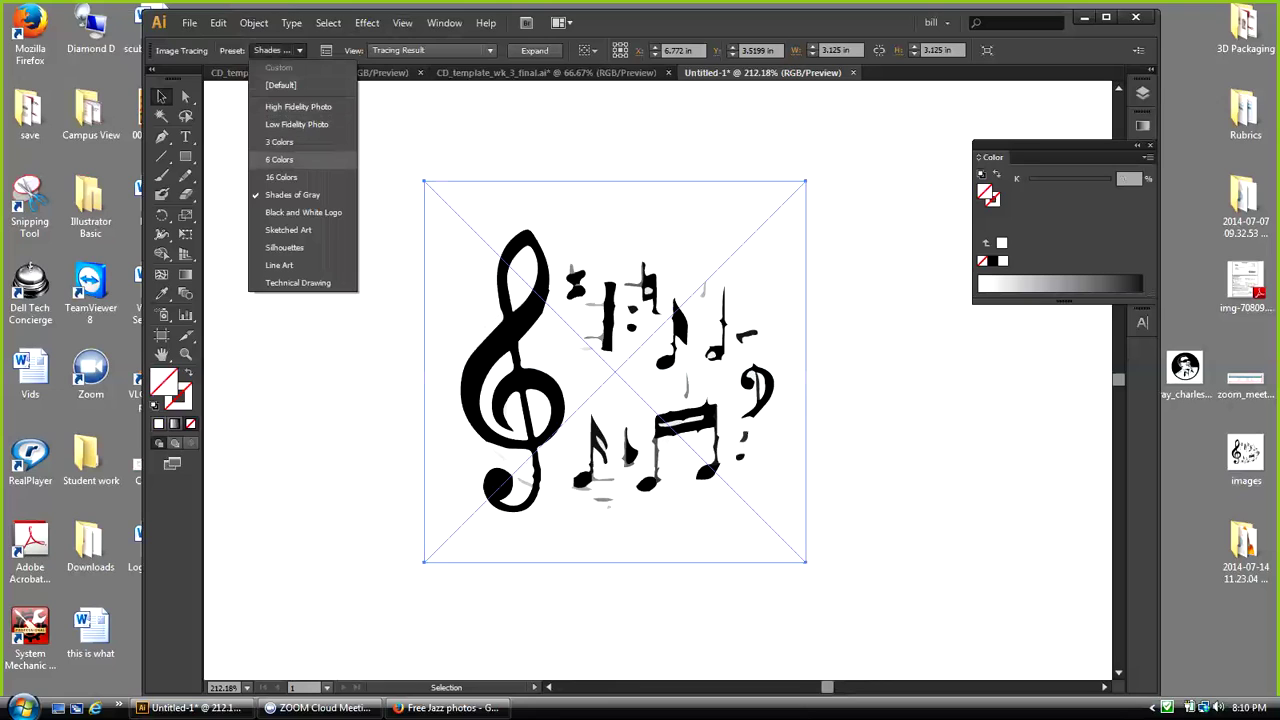
pyautogui.click(279, 159)
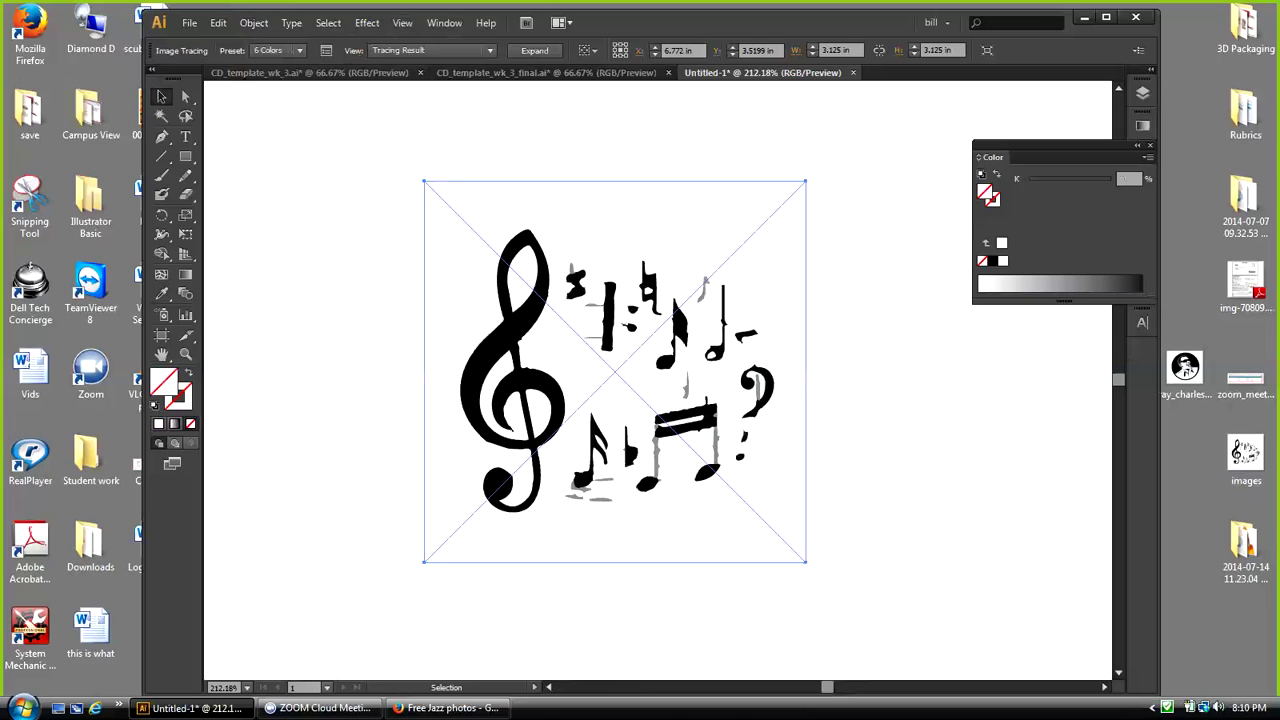
# Step: Undo the preset changes and the Image Trace on the music-notes picture, back to the original linked image
pyautogui.click(218, 23)
pyautogui.click(254, 41)
pyautogui.click(218, 22)
pyautogui.click(290, 41)
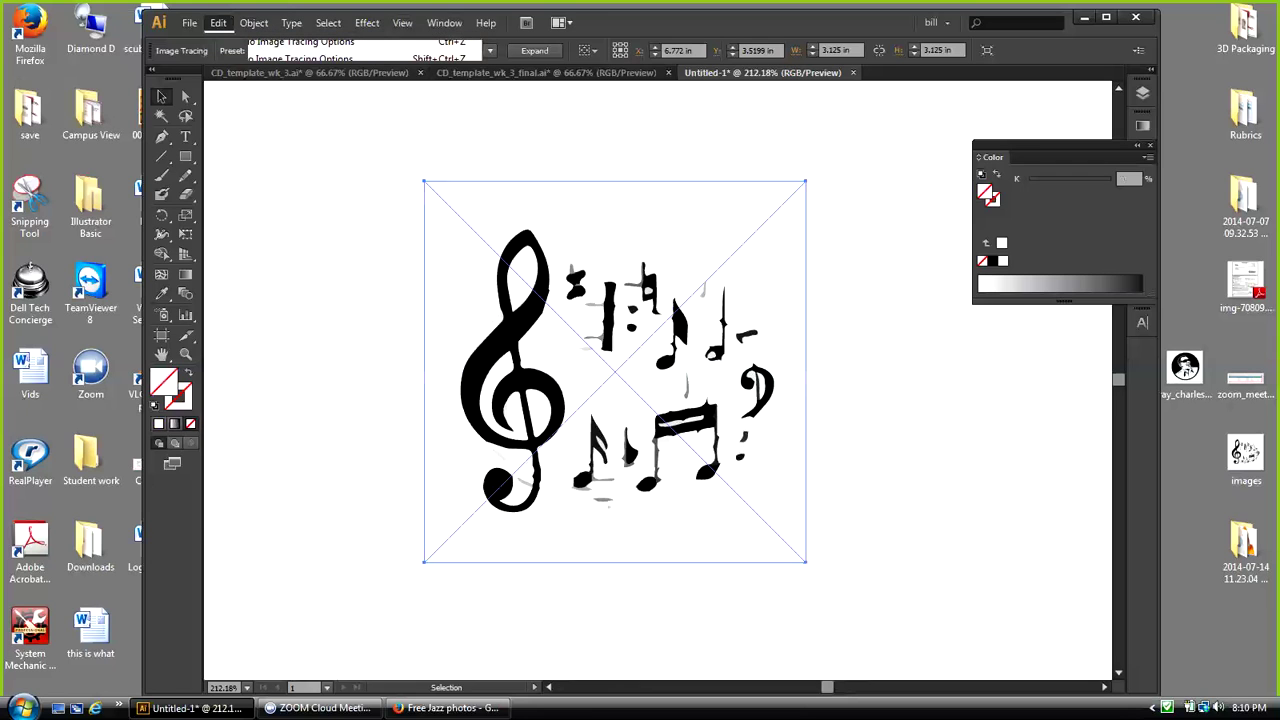
pyautogui.click(218, 22)
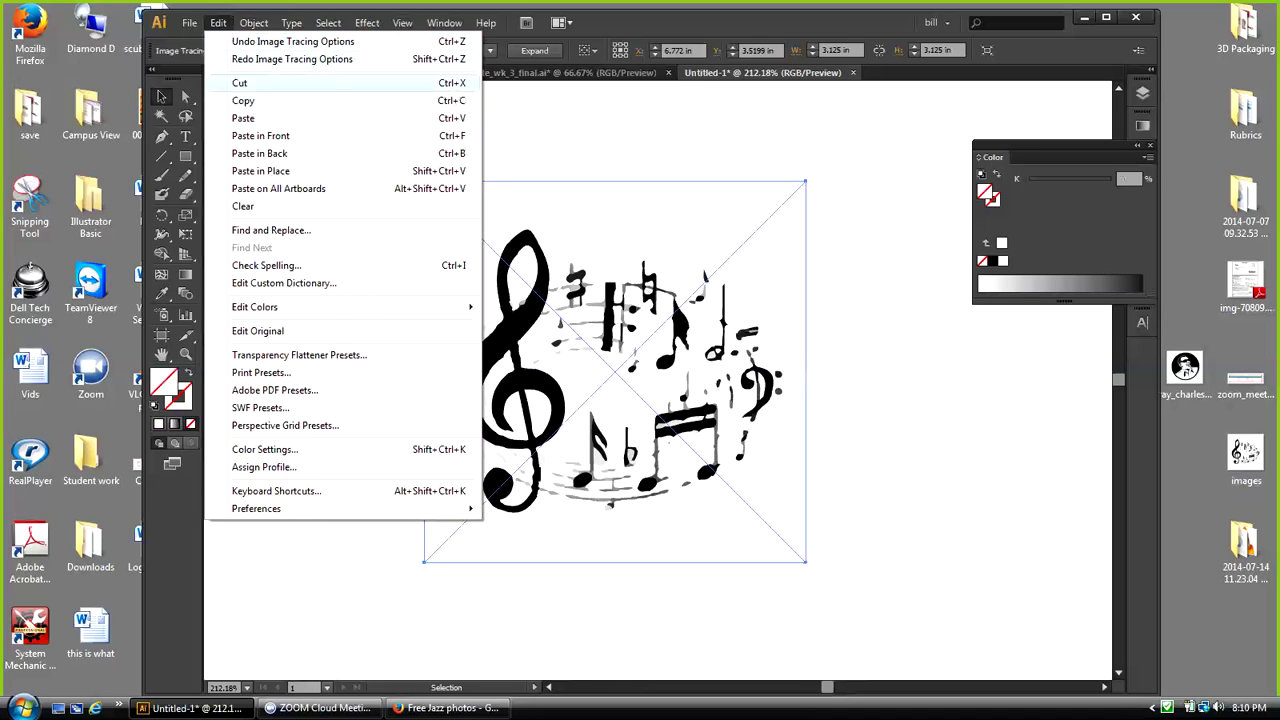
pyautogui.click(293, 42)
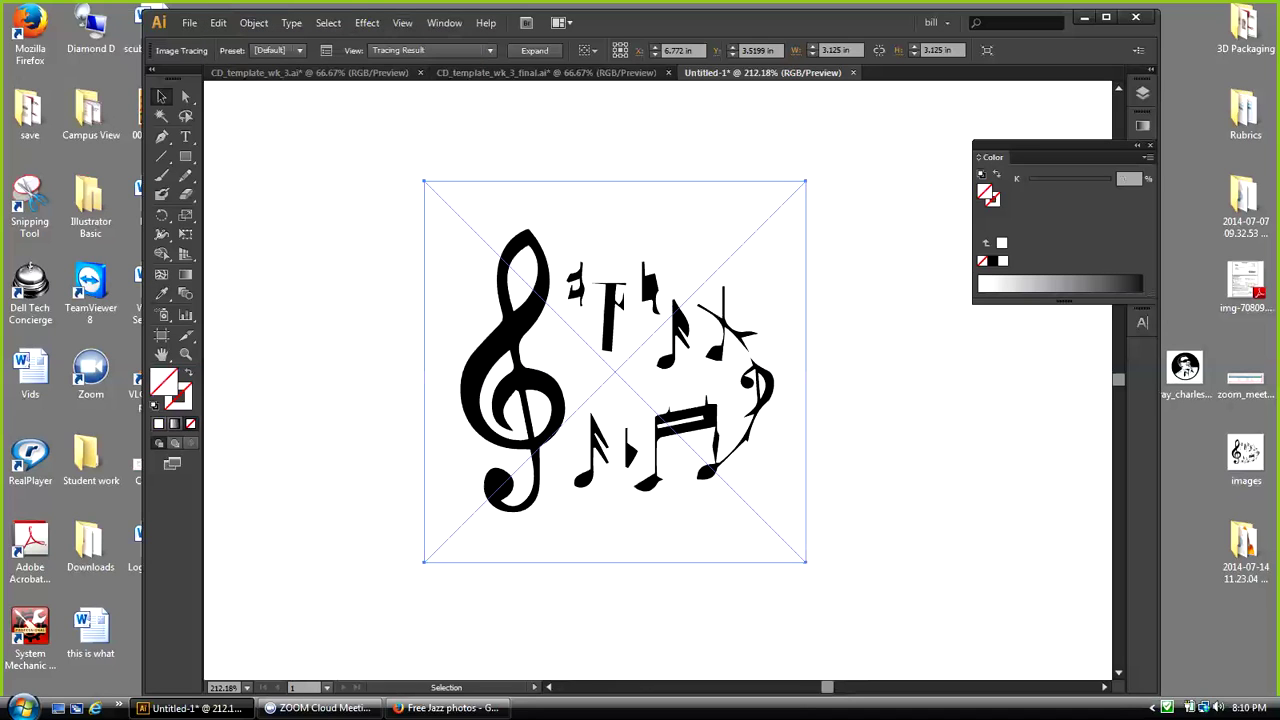
pyautogui.click(218, 22)
pyautogui.click(265, 40)
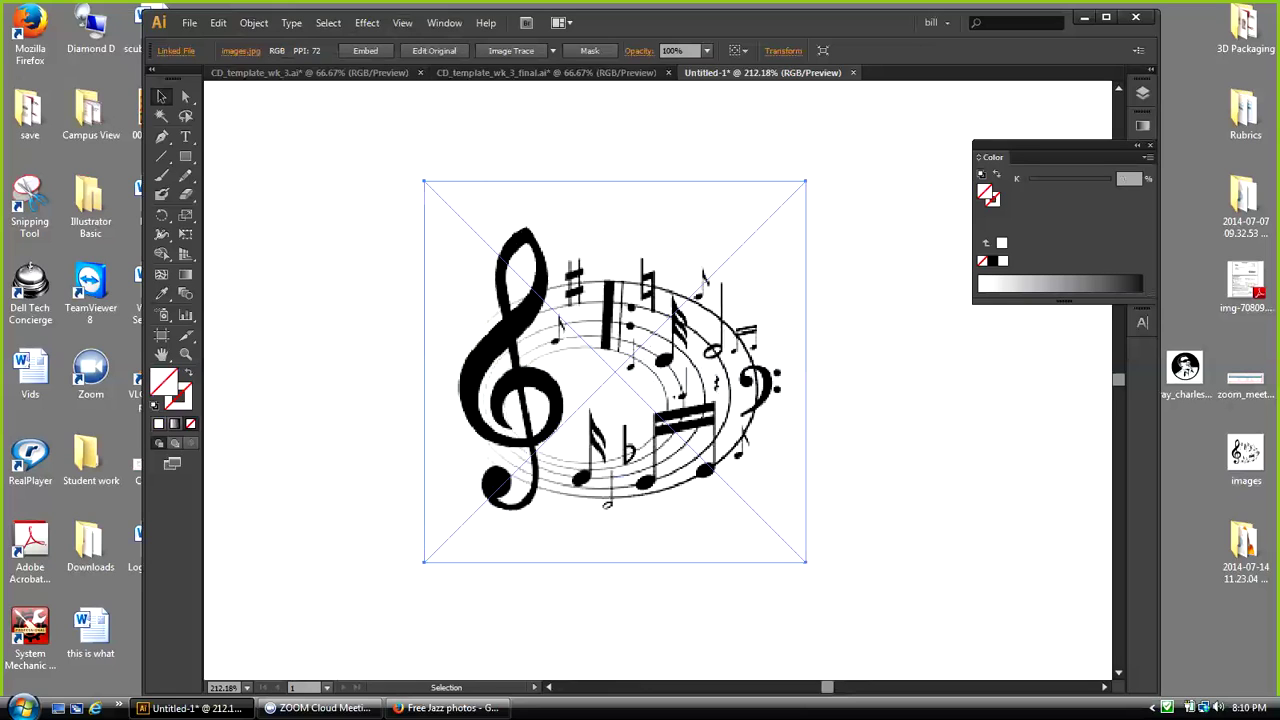
# Step: Delete the music-notes picture from the artboard and show all hidden objects to bring back the Ray Charles portrait
pyautogui.hotkey('ctrl', 'z')
pyautogui.click(218, 22)
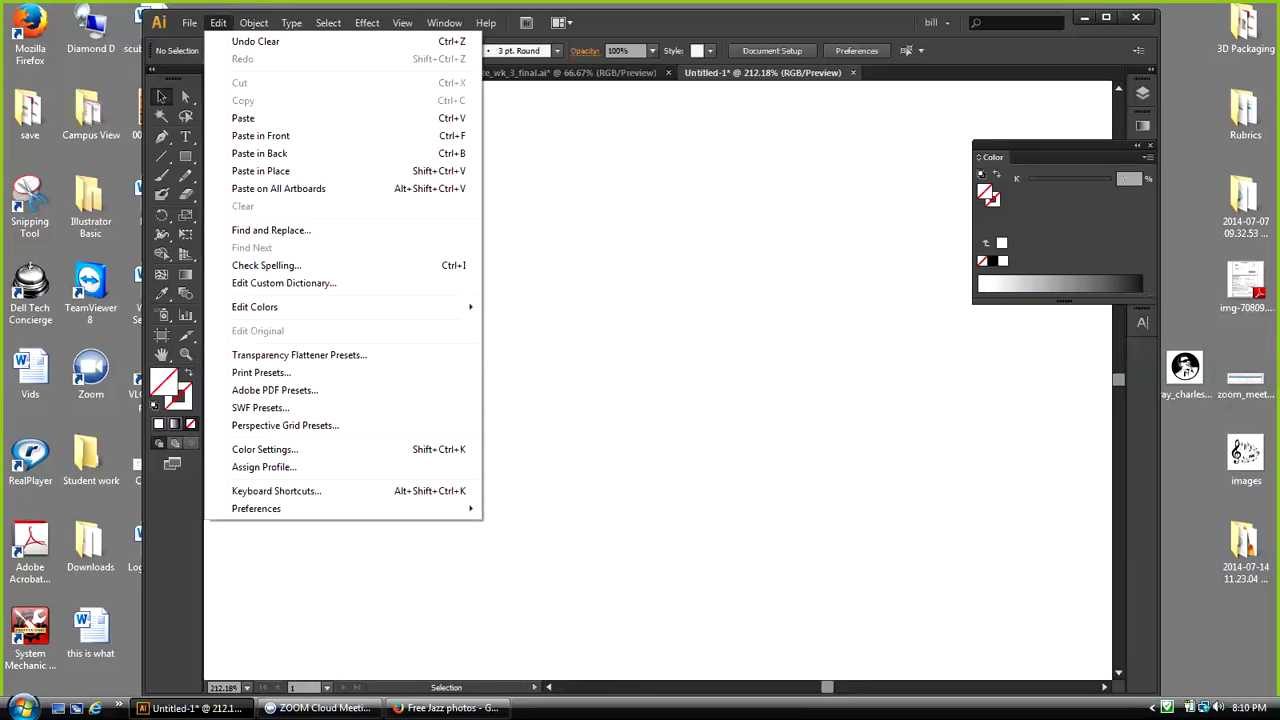
pyautogui.click(260, 171)
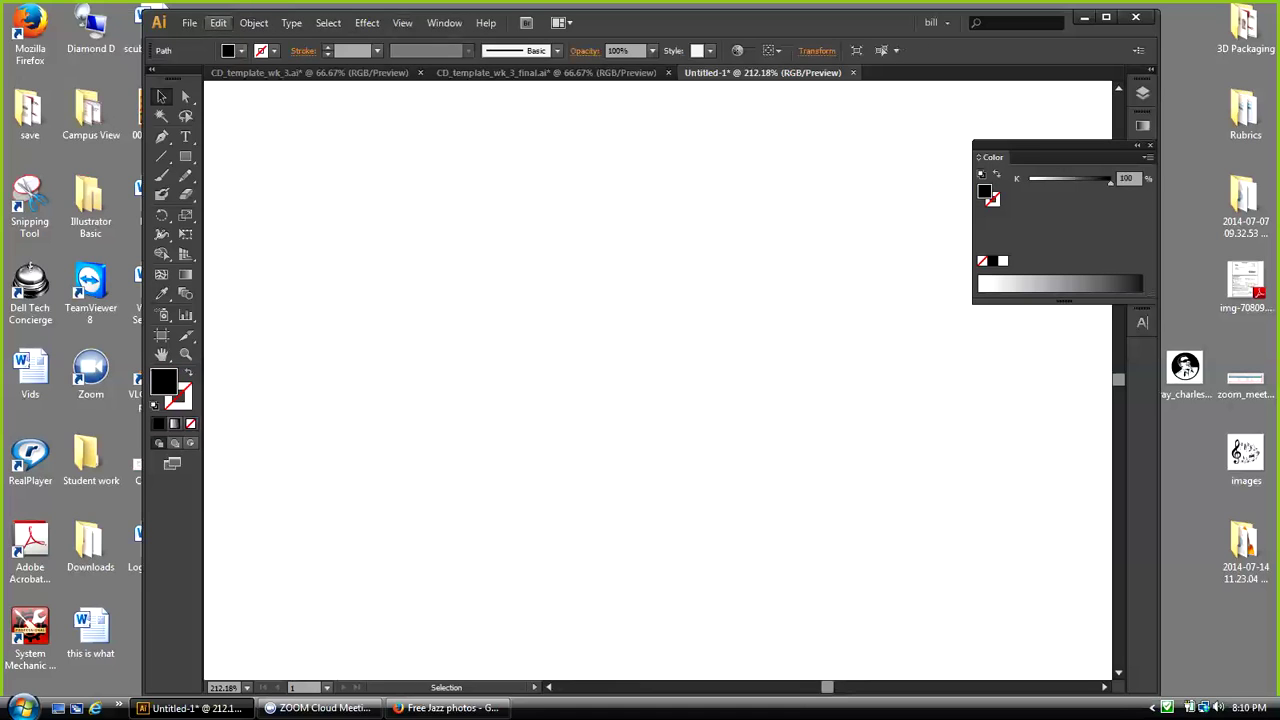
pyautogui.click(254, 22)
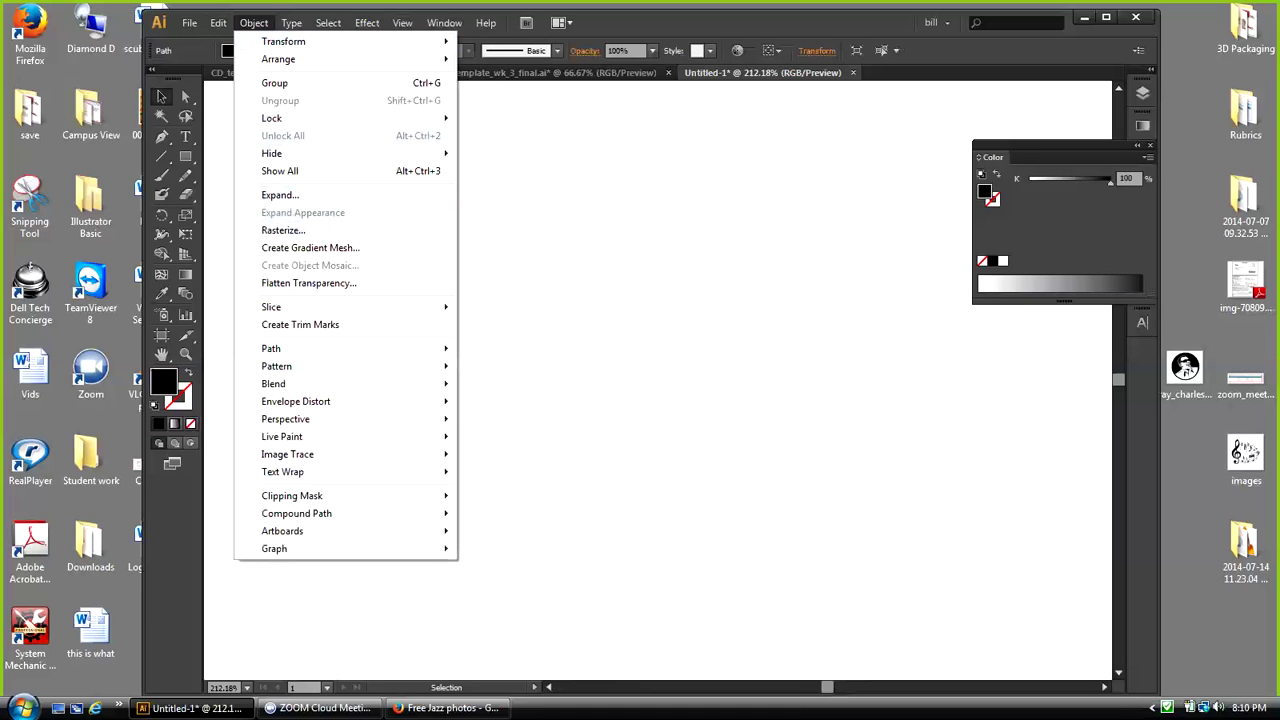
pyautogui.click(280, 171)
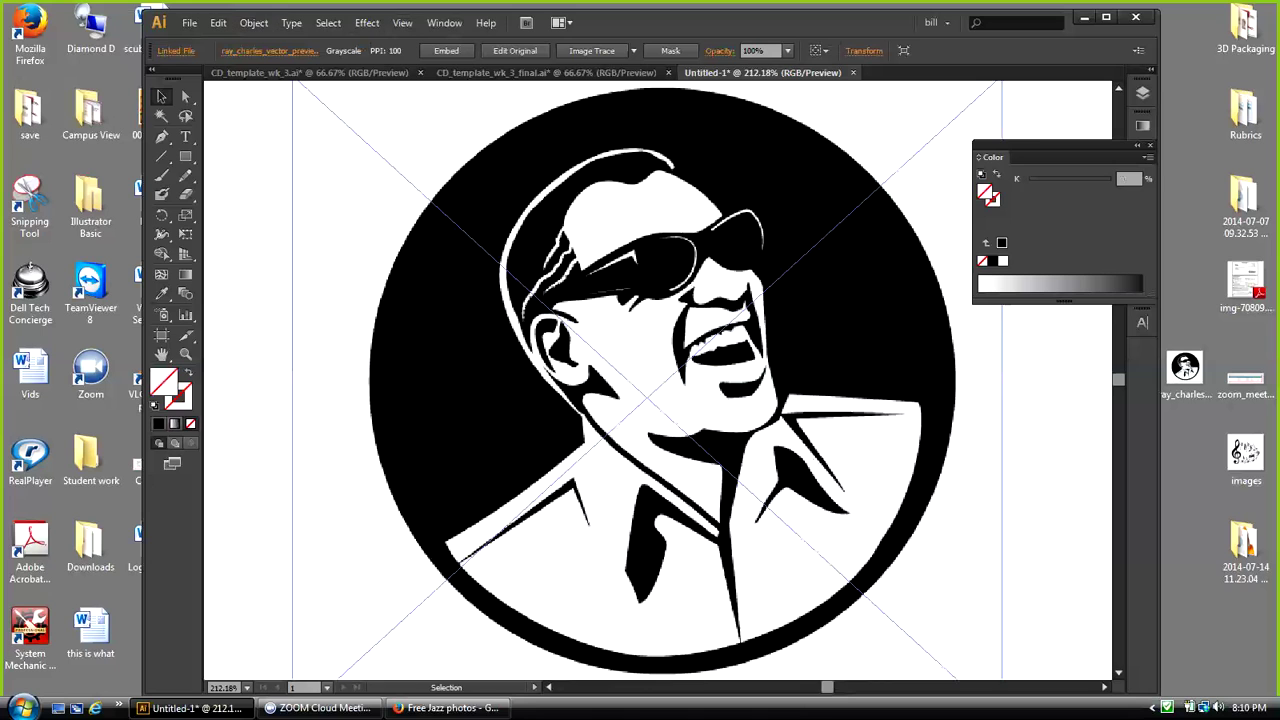
# Step: Move the Ray Charles portrait slightly down and Image Trace it with the default preset
pyautogui.moveTo(600, 340); pyautogui.dragTo(604, 352)
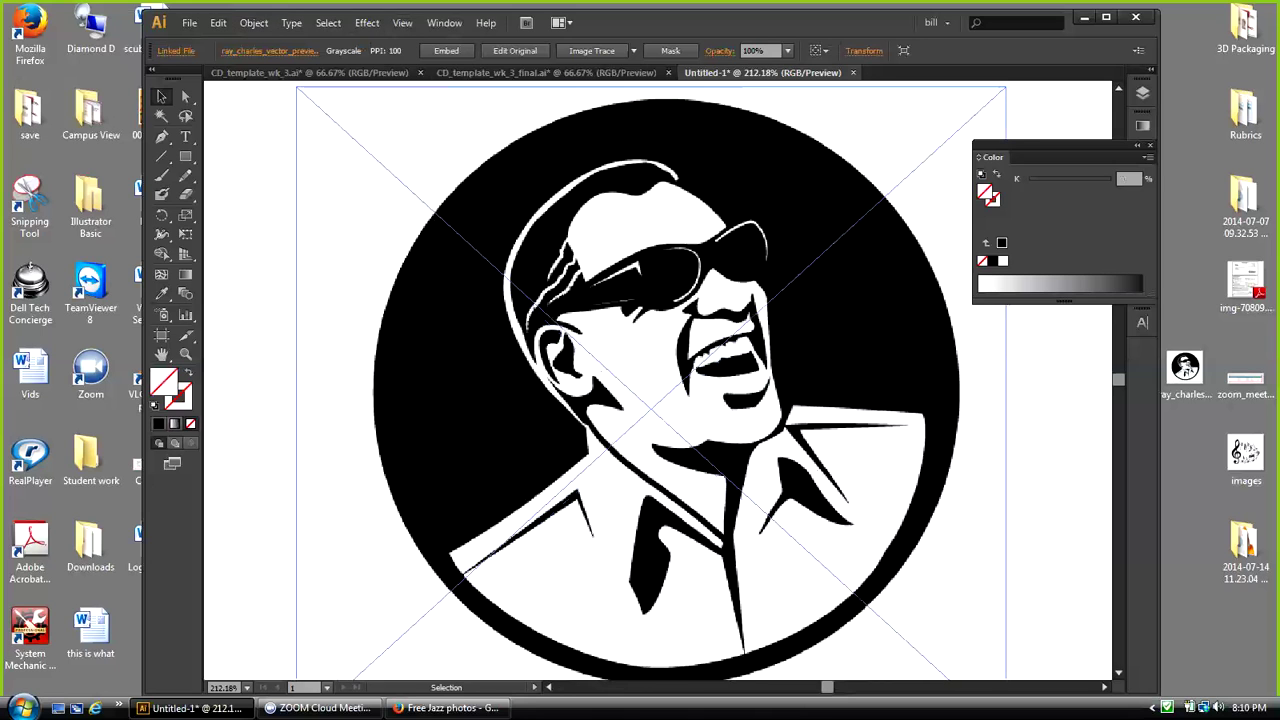
pyautogui.click(254, 22)
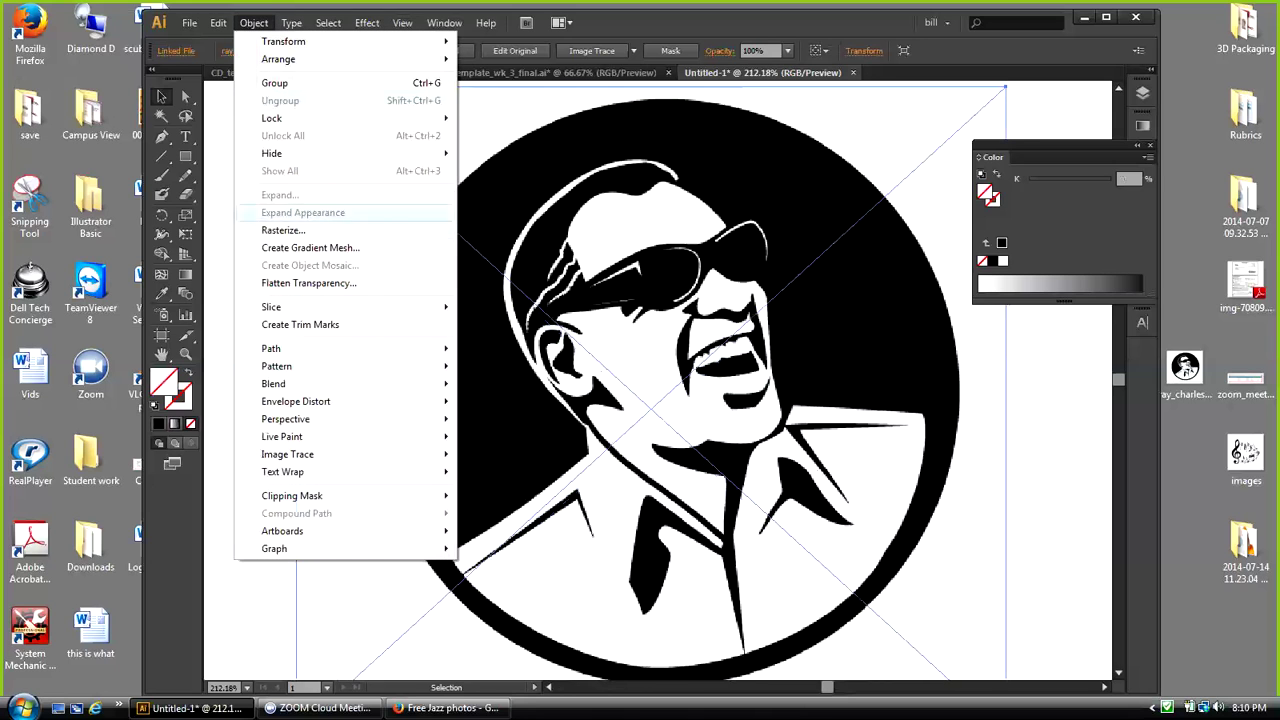
pyautogui.moveTo(288, 454)
pyautogui.click(492, 454)
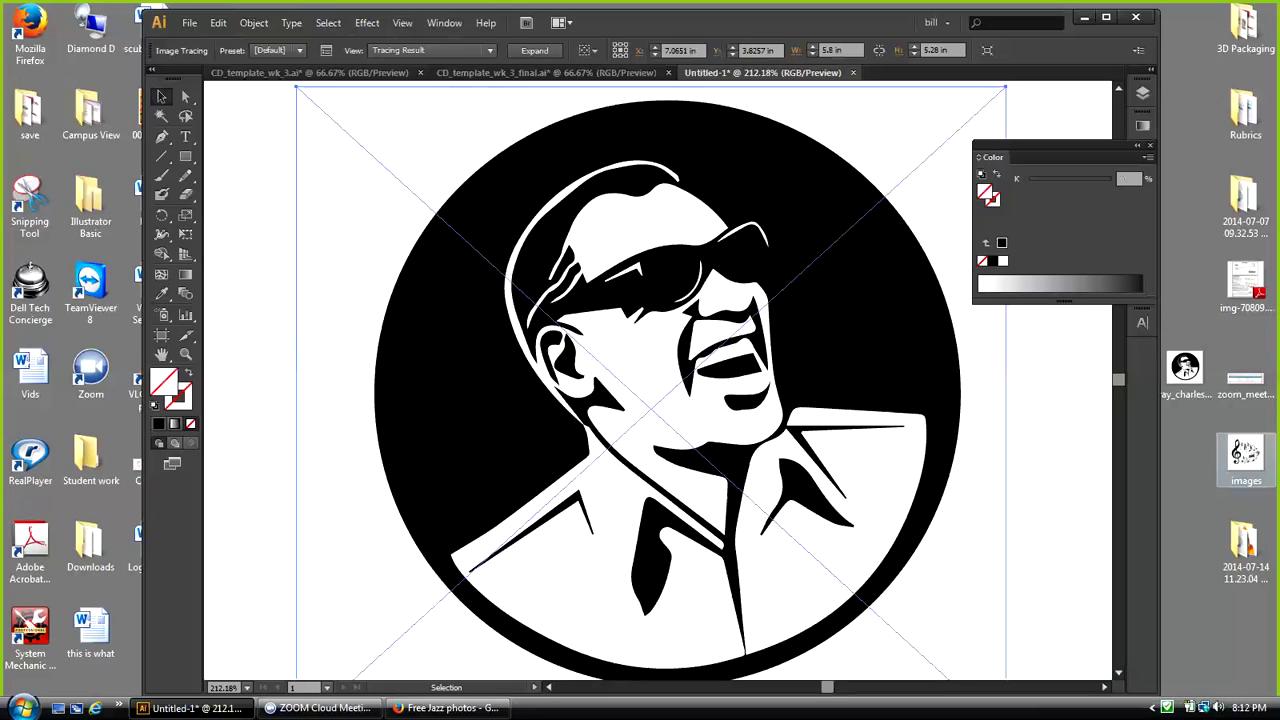
# Step: Place the desktop music-notes picture images.jpg over the lower part of the portrait and delete it again
pyautogui.moveTo(1246, 455); pyautogui.dragTo(788, 322)
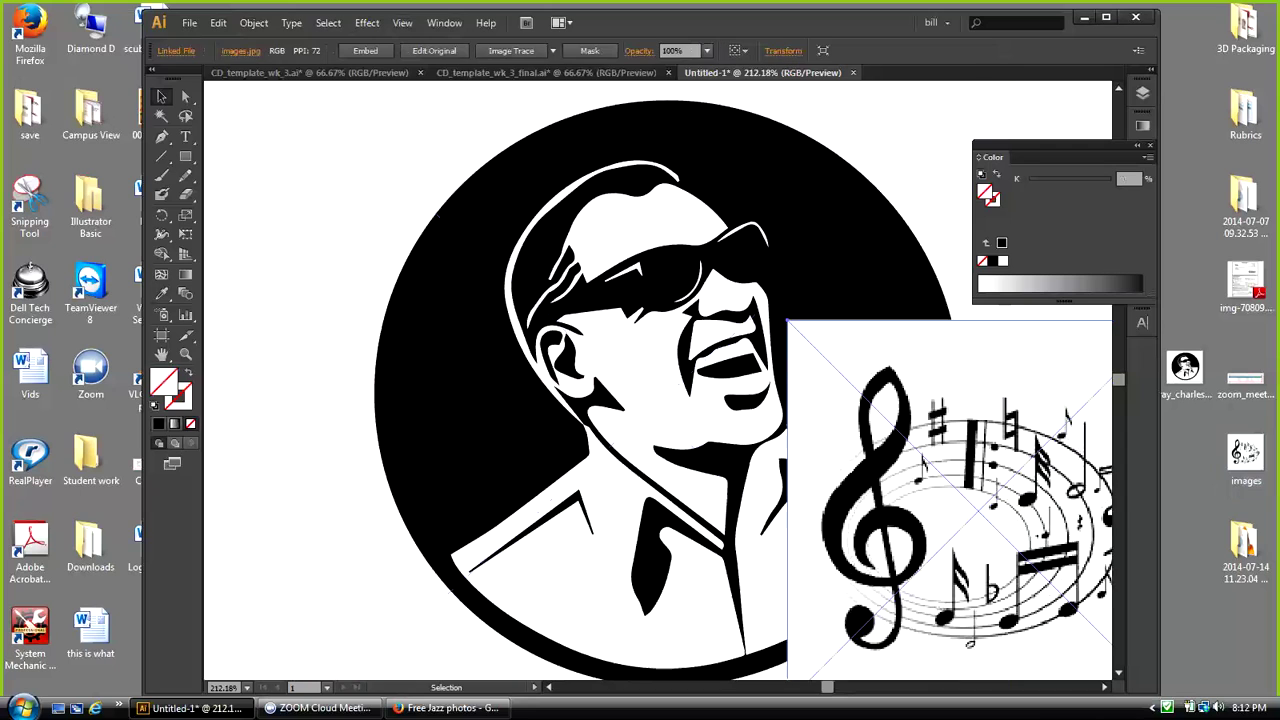
pyautogui.press('Delete')
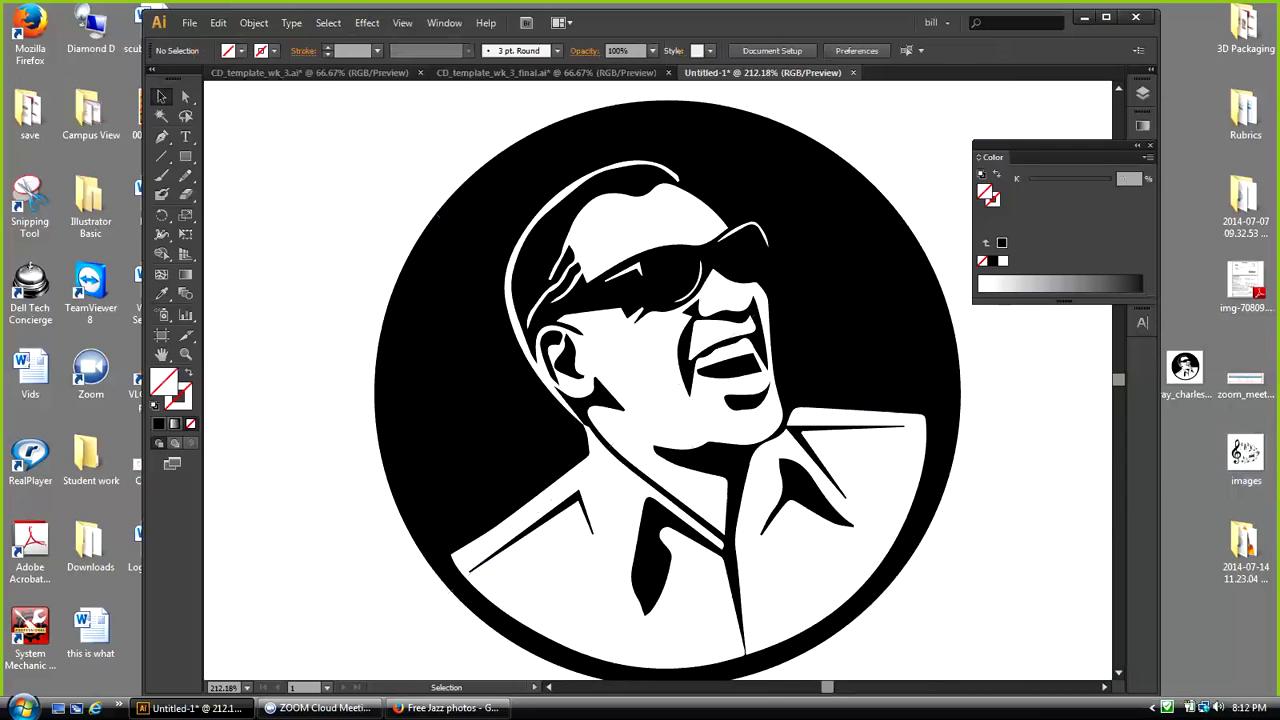
# Step: Select the traced portrait and expand its Image Trace into editable paths
pyautogui.click(745, 350)
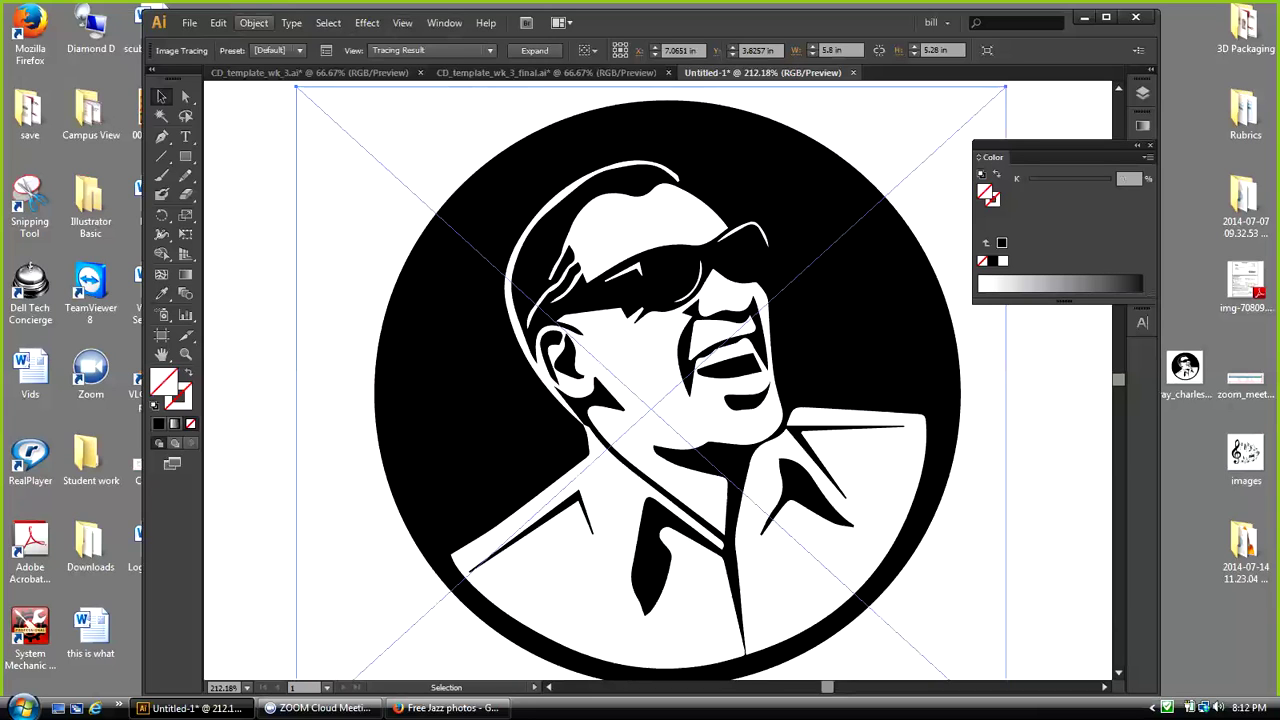
pyautogui.click(253, 22)
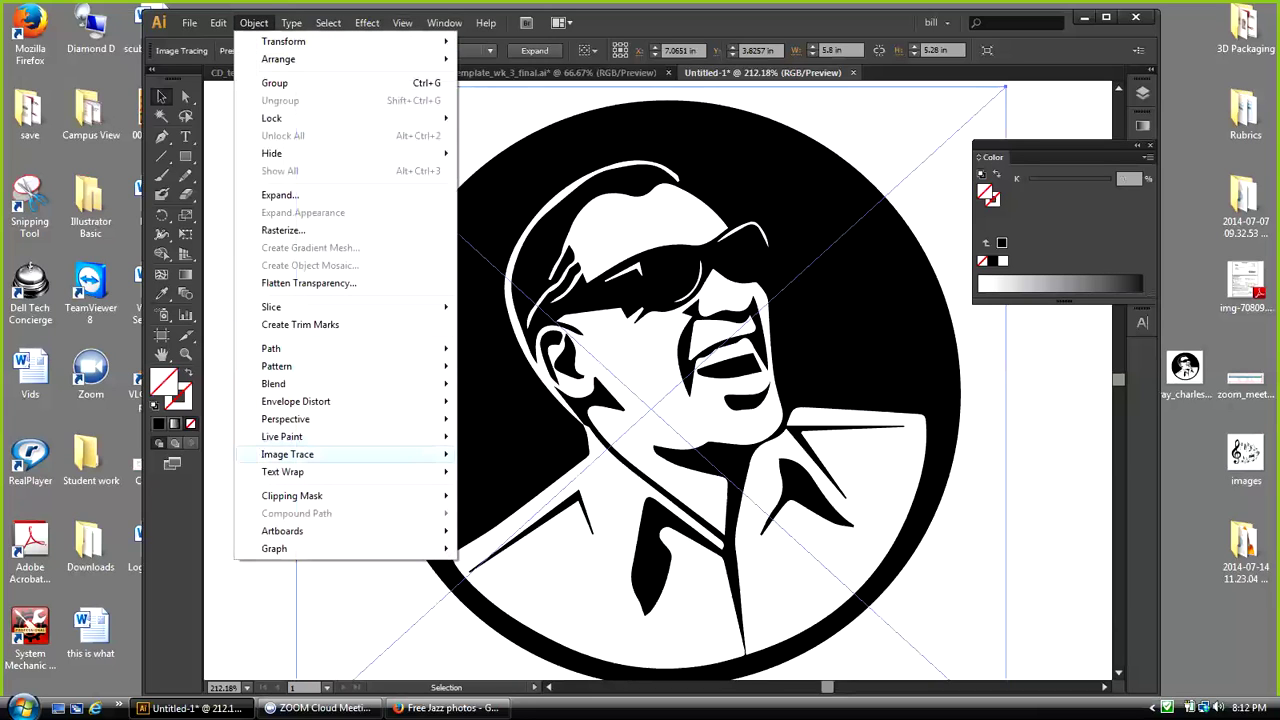
pyautogui.moveTo(282, 436)
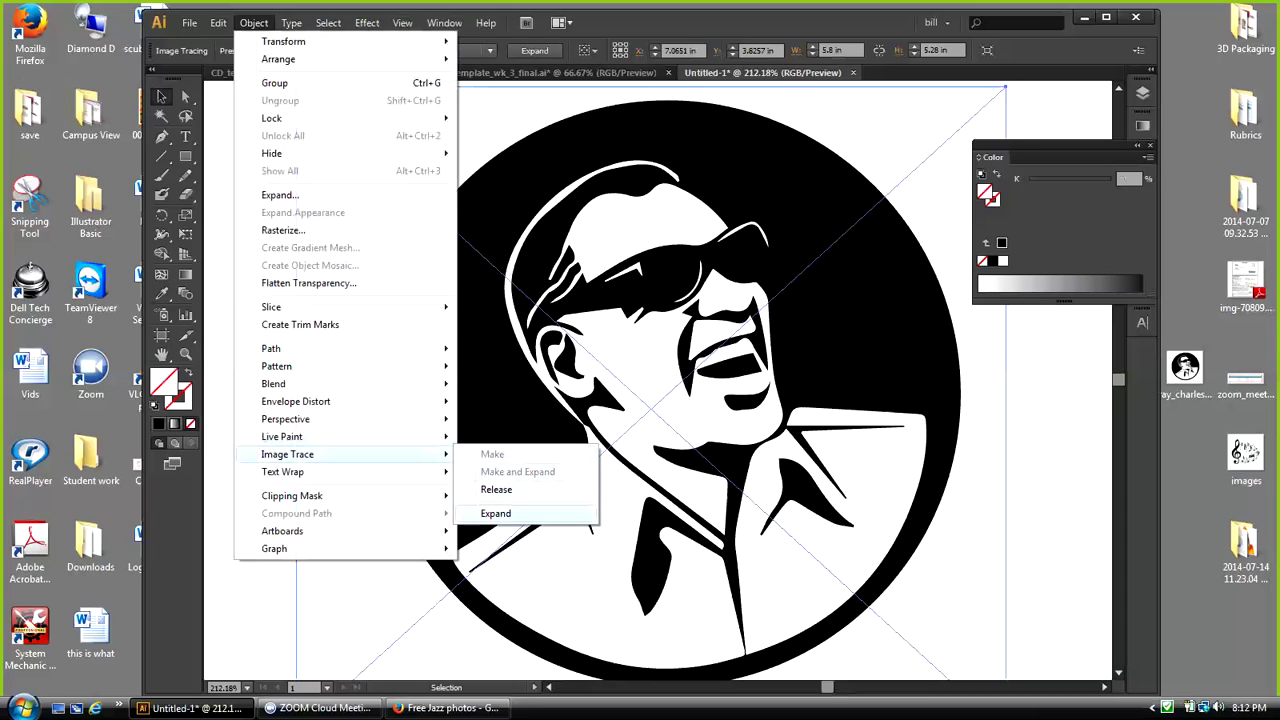
pyautogui.click(495, 513)
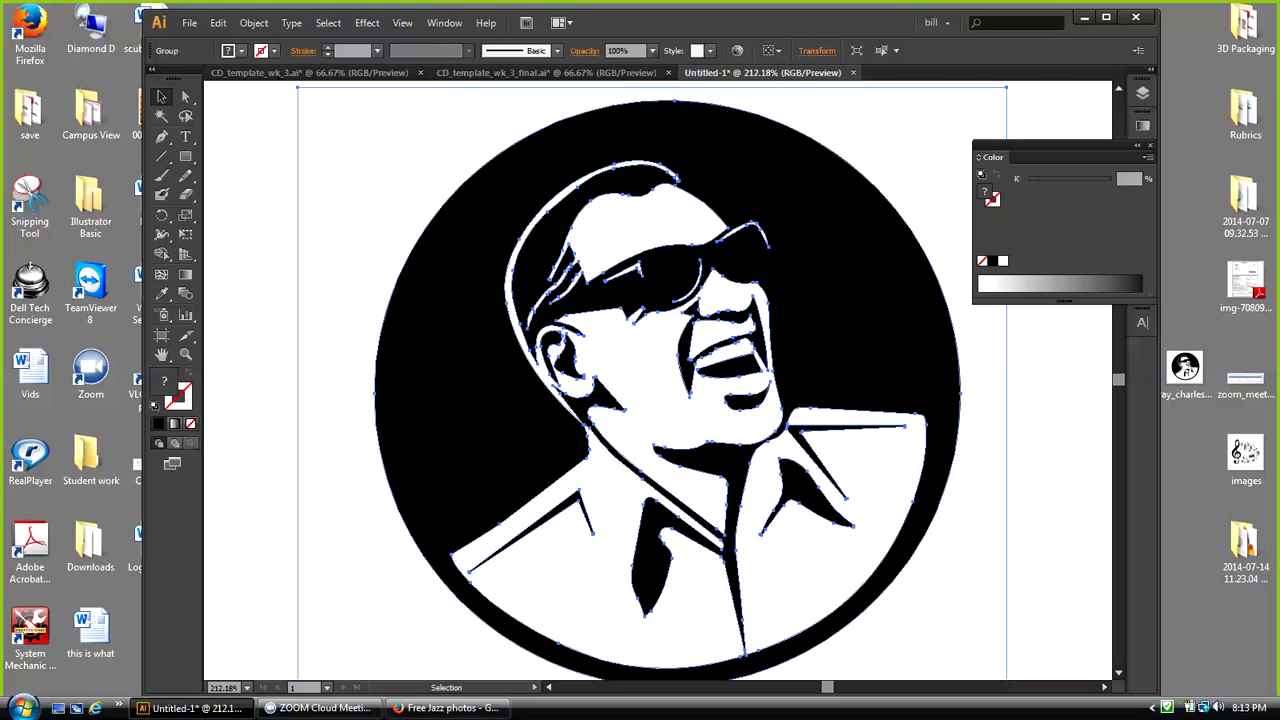
# Step: Switch to the CD_template_wk_3_final.ai document and look at the available 3D effects and graphic styles
pyautogui.click(547, 72)
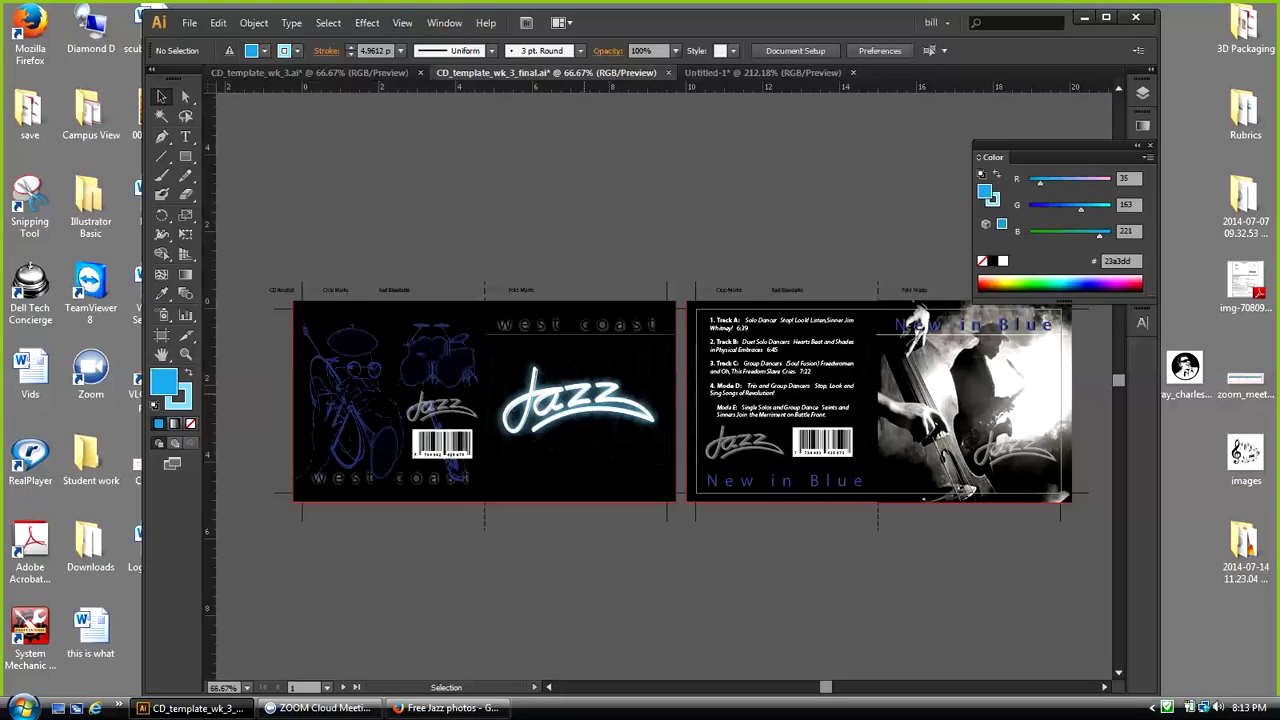
pyautogui.click(367, 22)
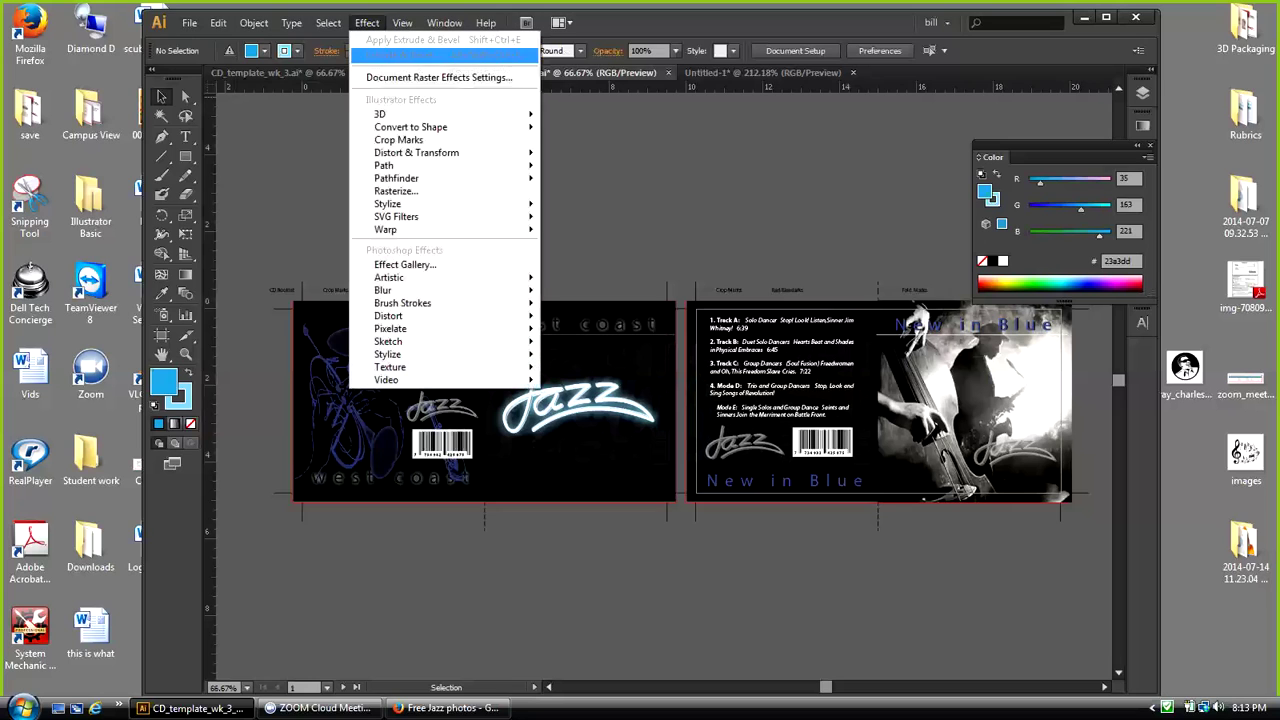
pyautogui.moveTo(380, 114)
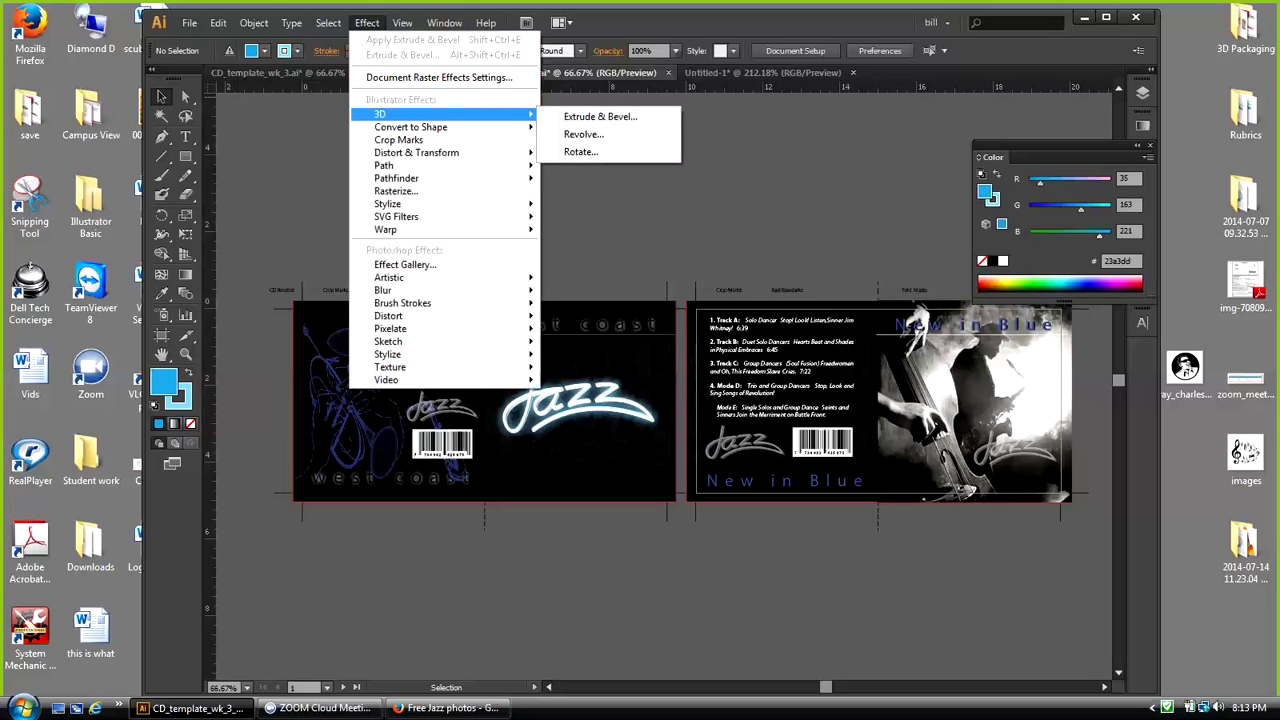
pyautogui.press('Escape')
pyautogui.moveTo(1060, 146); pyautogui.dragTo(923, 91)
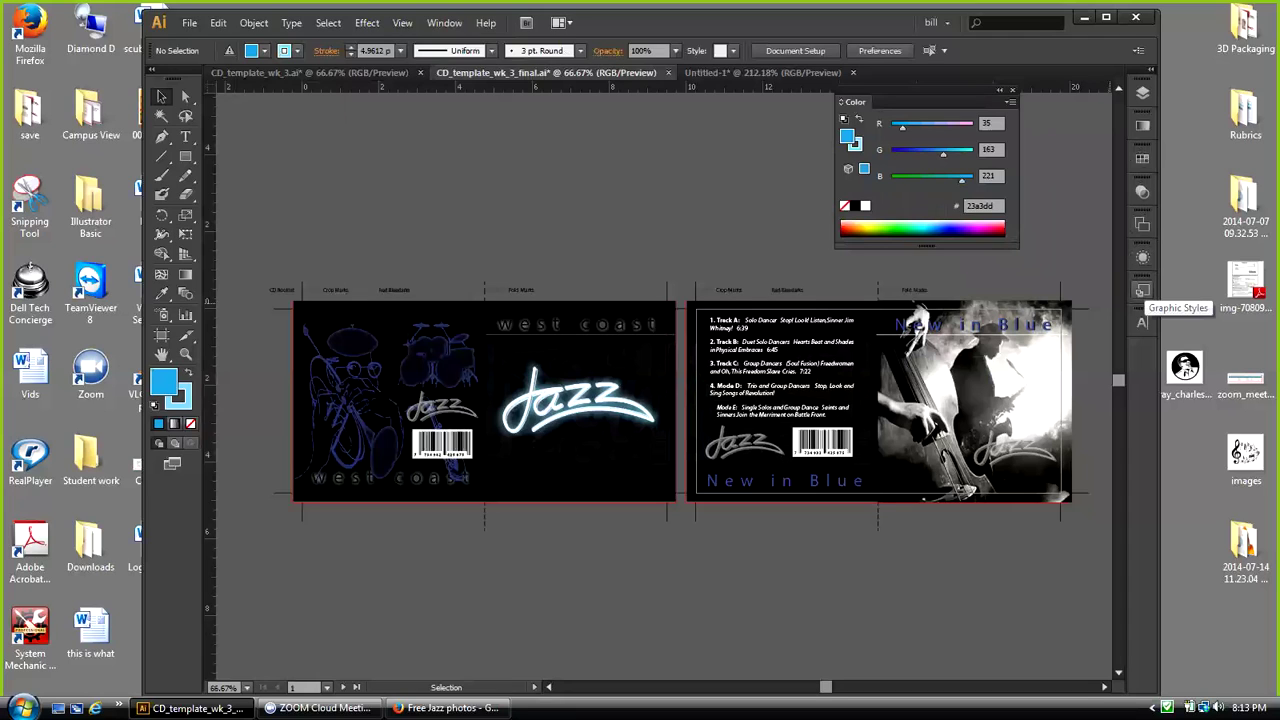
pyautogui.click(1142, 292)
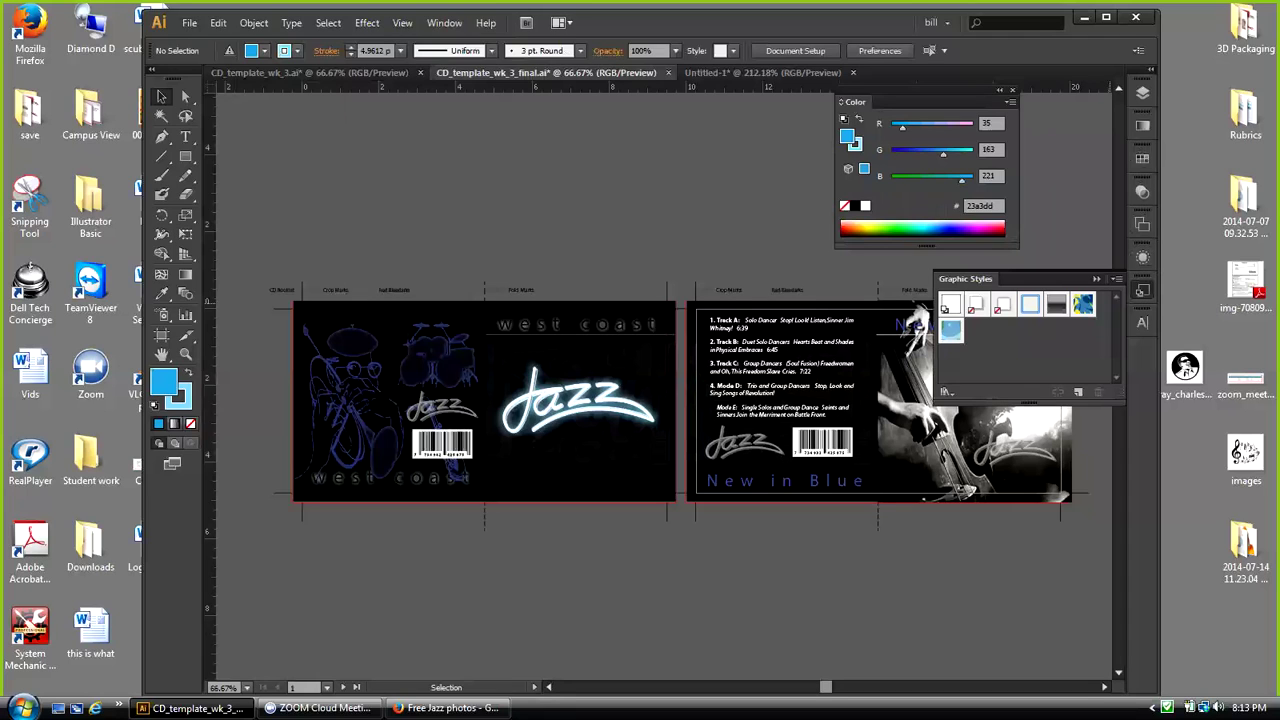
pyautogui.click(1097, 279)
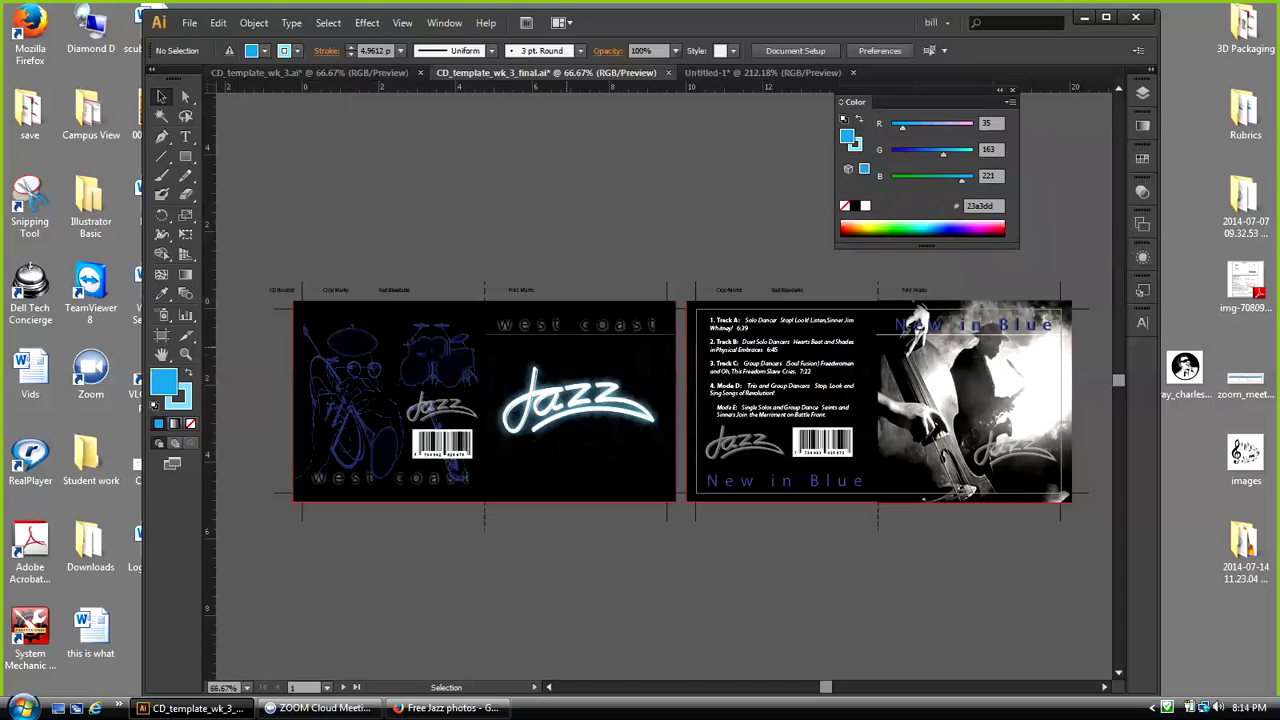
# Step: View the expanded portrait in Untitled-1, then the finished and blank CD layouts in CD_template_wk_3_final.ai and CD_template_wk_3.ai
pyautogui.click(763, 73)
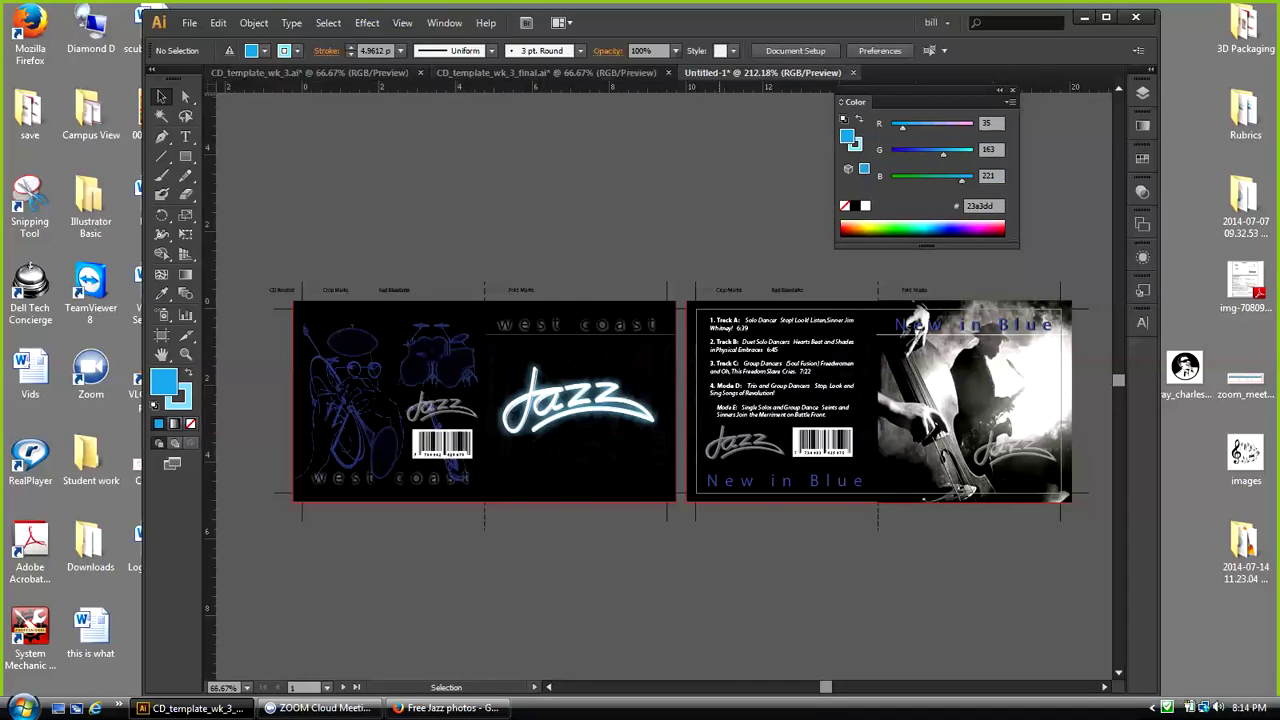
pyautogui.hotkey('ctrl', 'a')
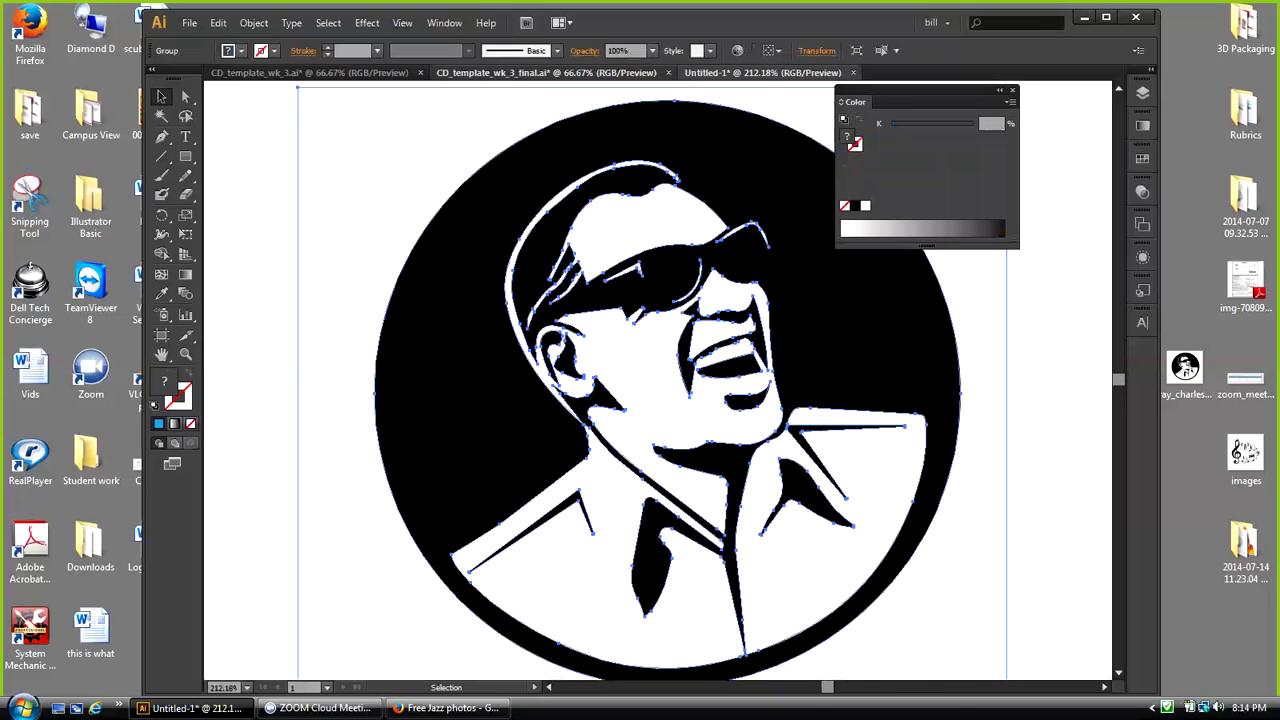
pyautogui.click(545, 72)
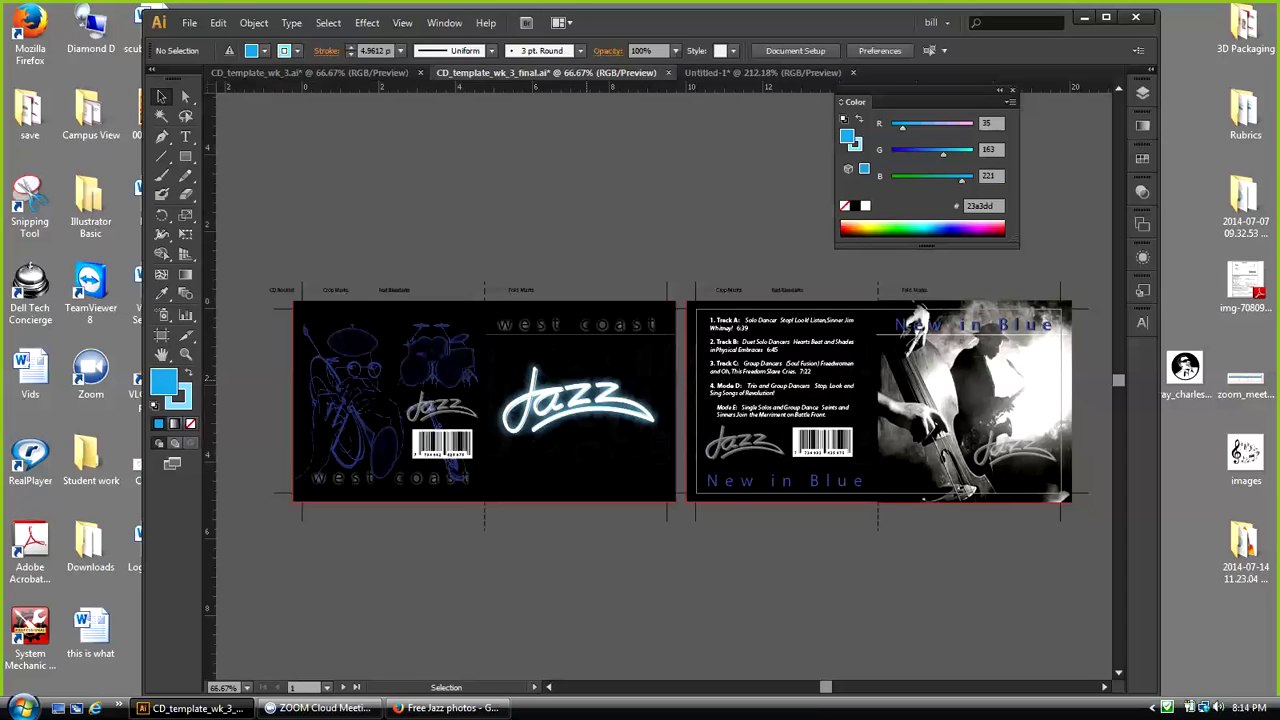
pyautogui.click(310, 73)
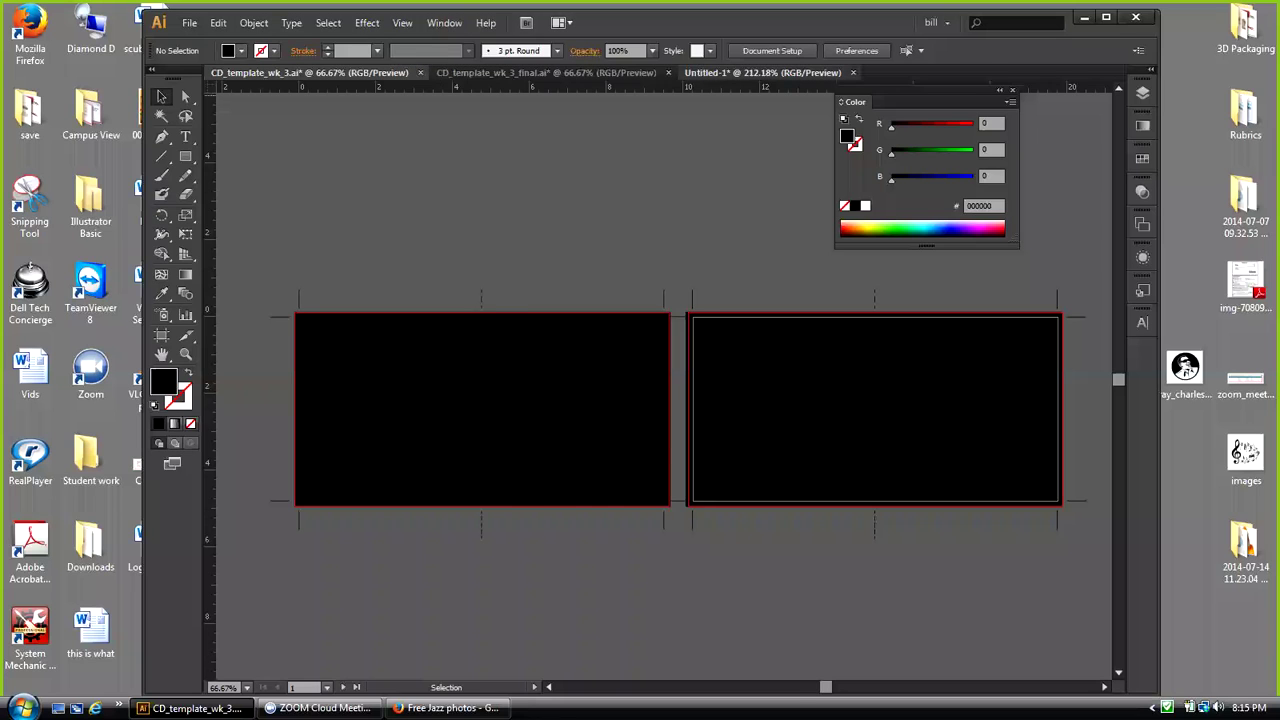
# Step: Return to Untitled-1, ungroup the expanded portrait and delete the white background compound path around the circle
pyautogui.click(762, 72)
pyautogui.hotkey('ctrl', 'a')
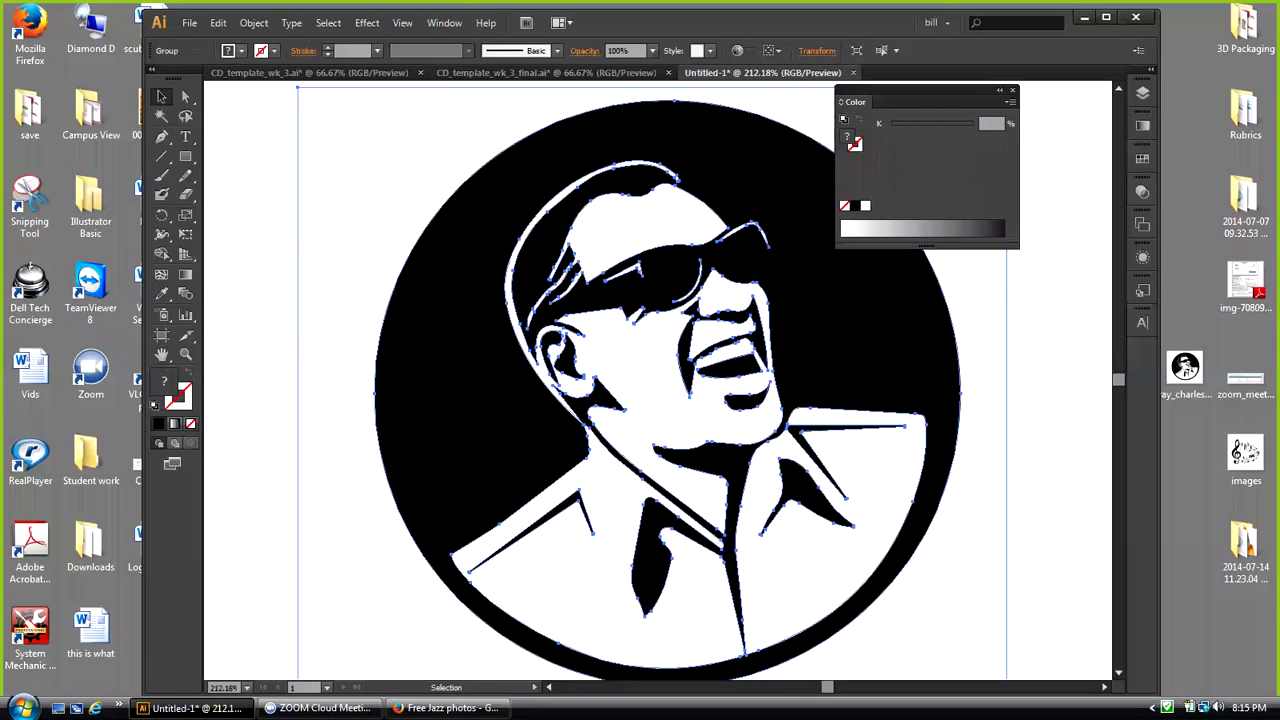
pyautogui.hotkey('ctrl', 'shift', 'a')
pyautogui.hotkey('ctrl', 'a')
pyautogui.click(254, 22)
pyautogui.click(280, 100)
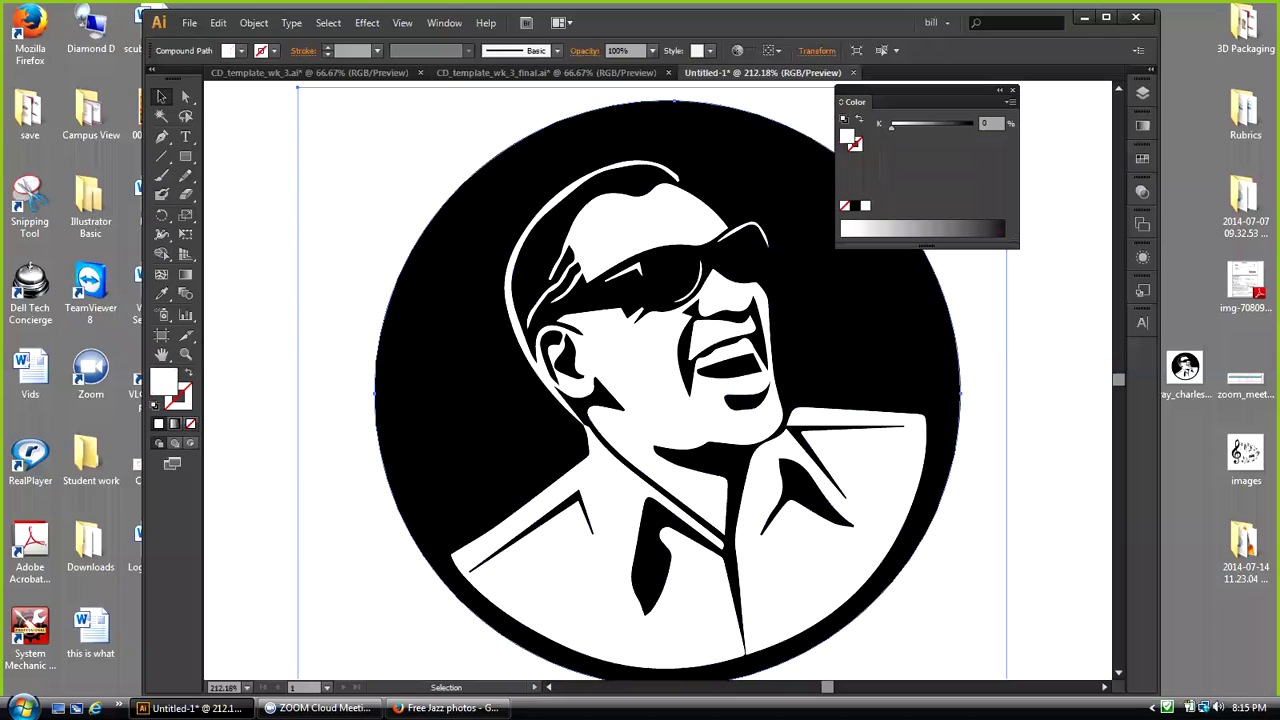
pyautogui.press('Delete')
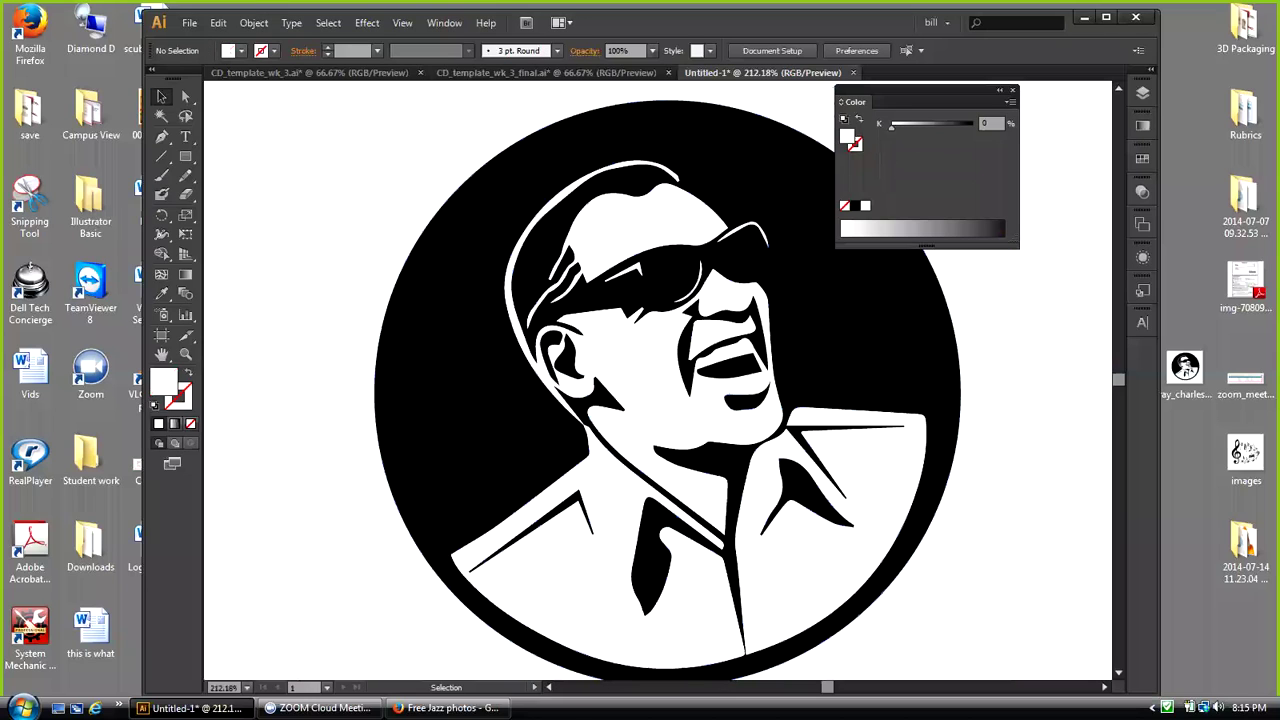
# Step: Select all remaining portrait shapes, check the color mode options for them, and clear the selection
pyautogui.moveTo(396, 109); pyautogui.dragTo(942, 632)
pyautogui.hotkey('ctrl', 'a')
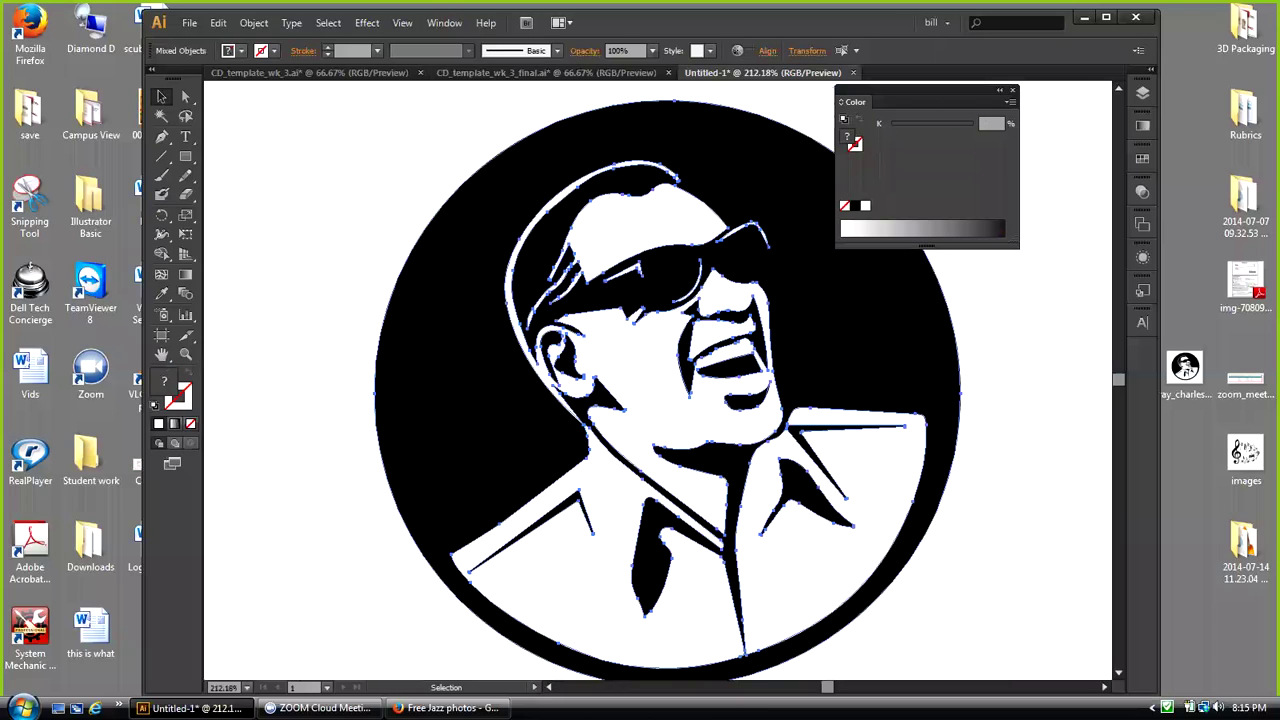
pyautogui.click(1010, 101)
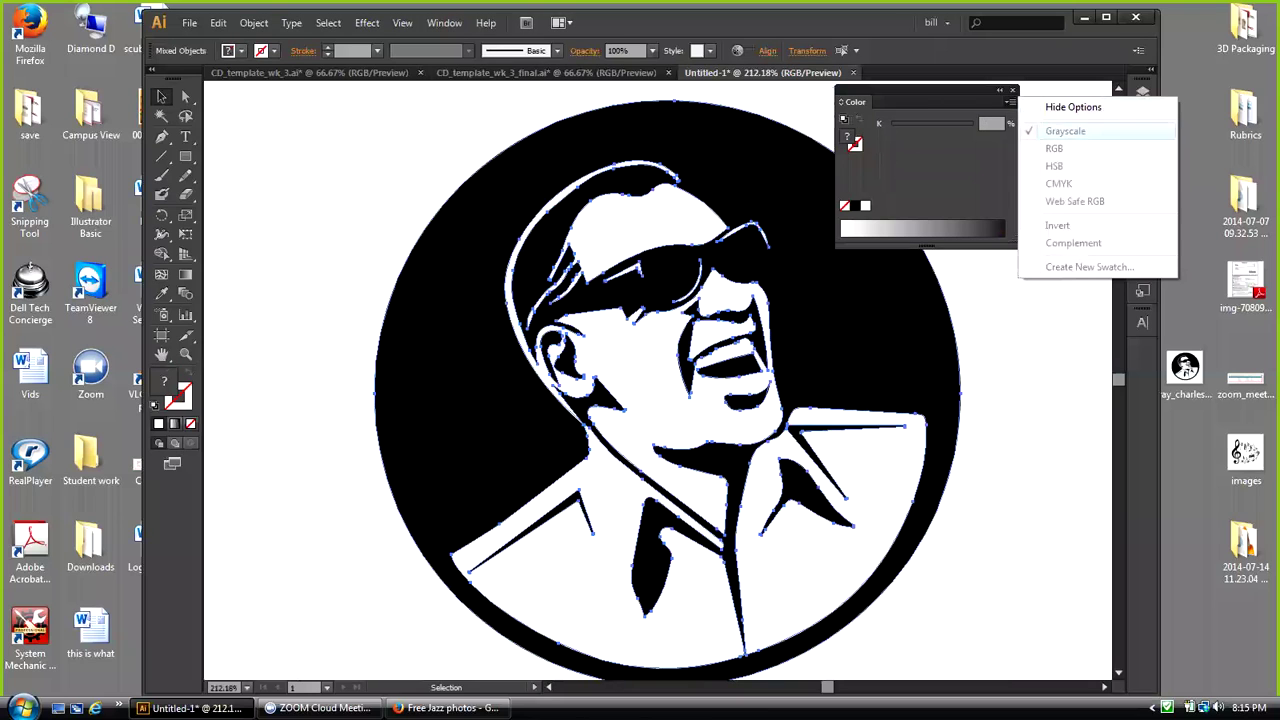
pyautogui.press('Escape')
pyautogui.hotkey('ctrl', 'shift', 'a')
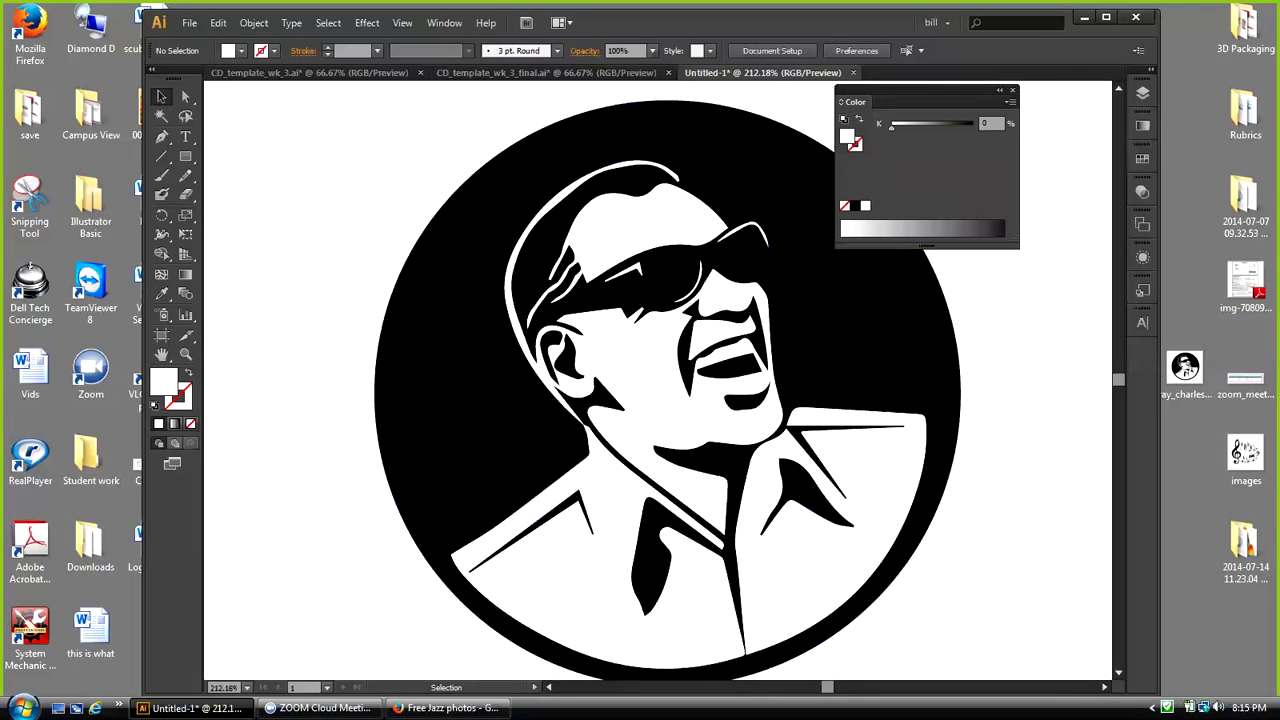
# Step: Convert the fills of the forehead shape, the sunglasses highlight and the brow highlight from grayscale to RGB
pyautogui.click(600, 205)
pyautogui.click(1010, 101)
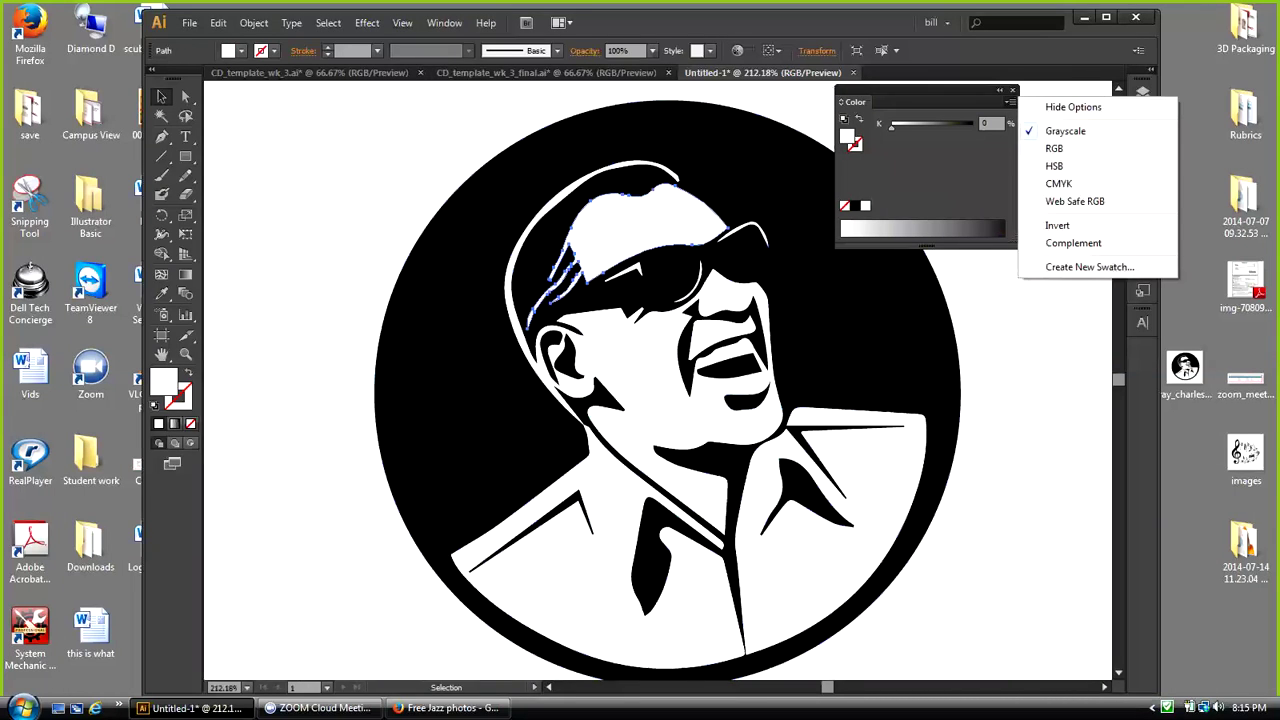
pyautogui.click(1054, 148)
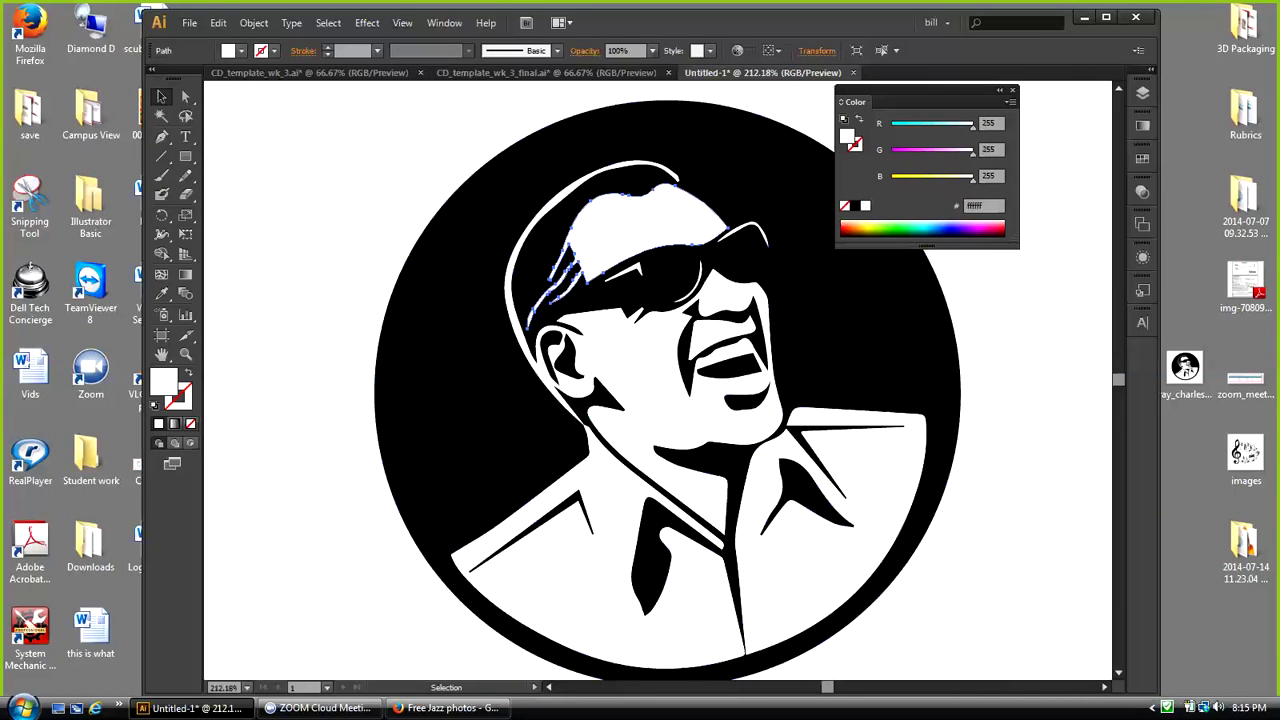
pyautogui.click(638, 268)
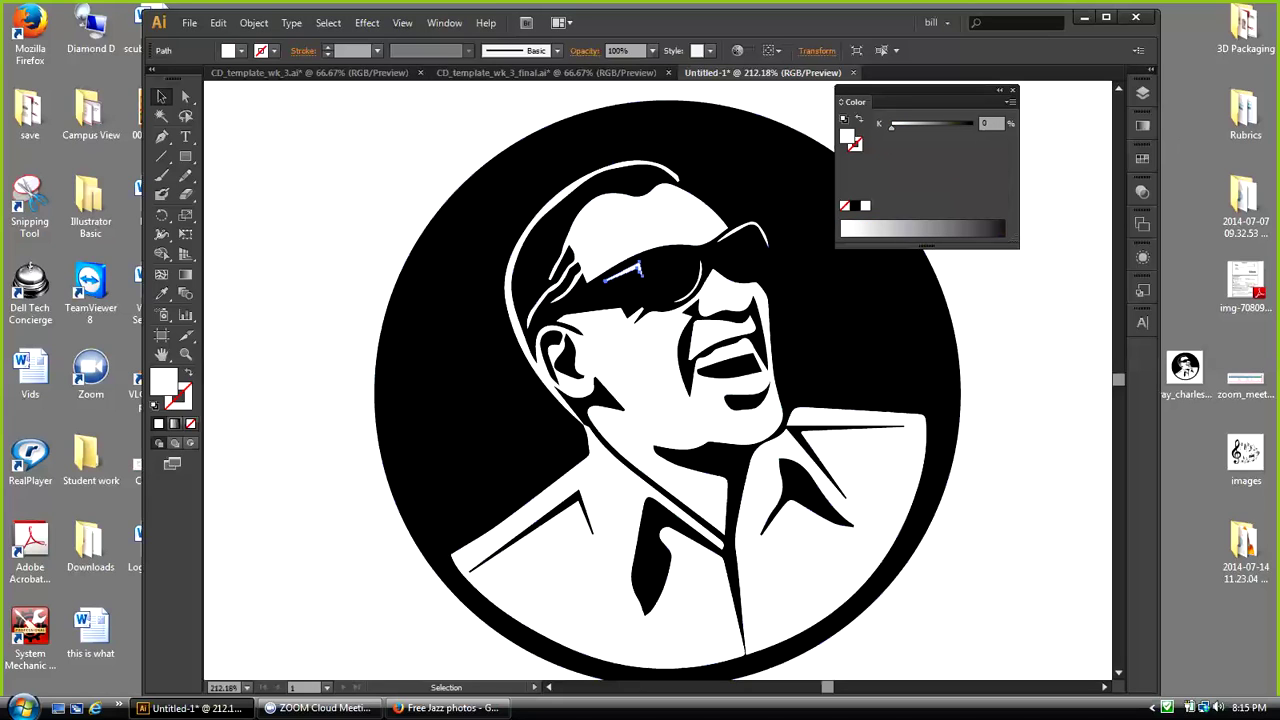
pyautogui.click(1010, 101)
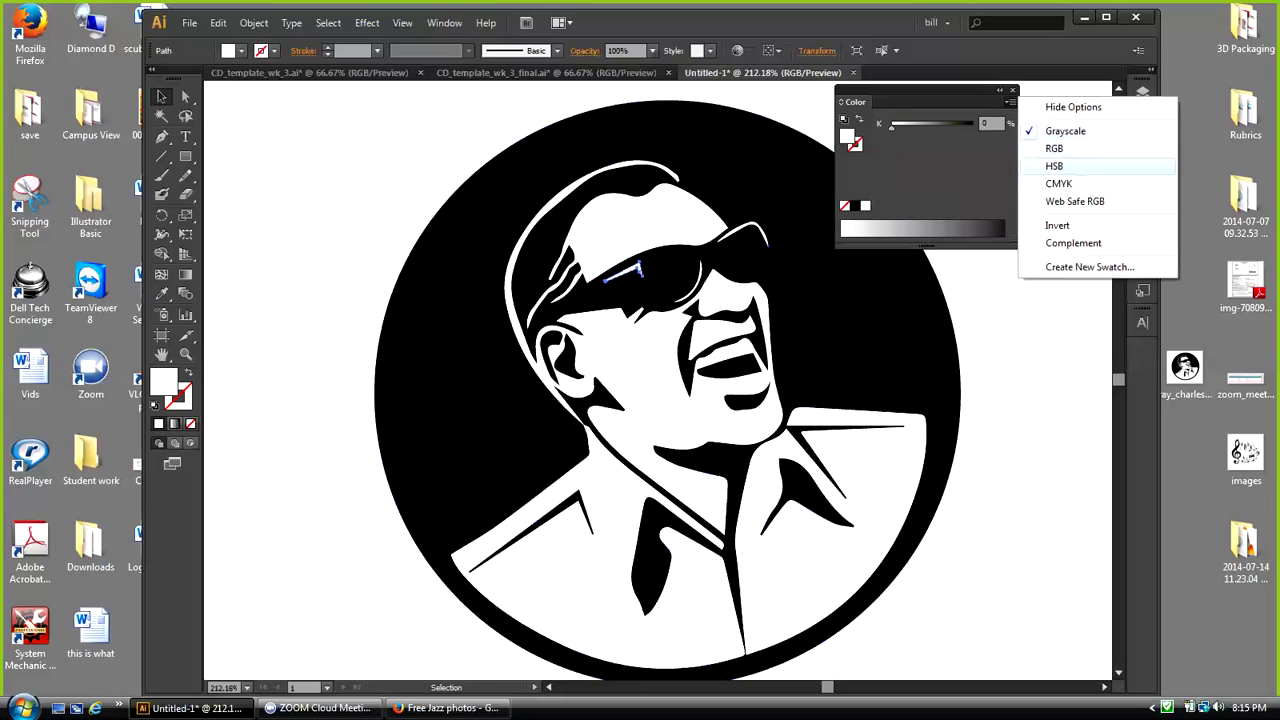
pyautogui.click(1054, 148)
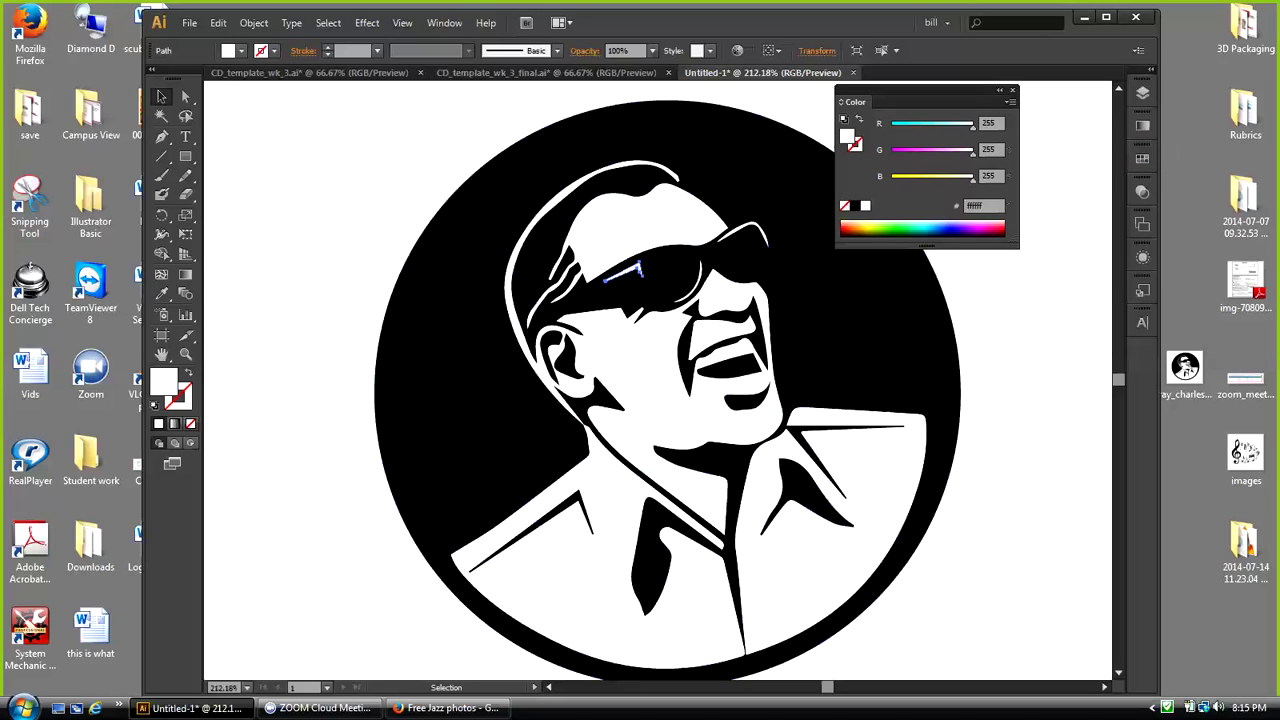
pyautogui.click(752, 228)
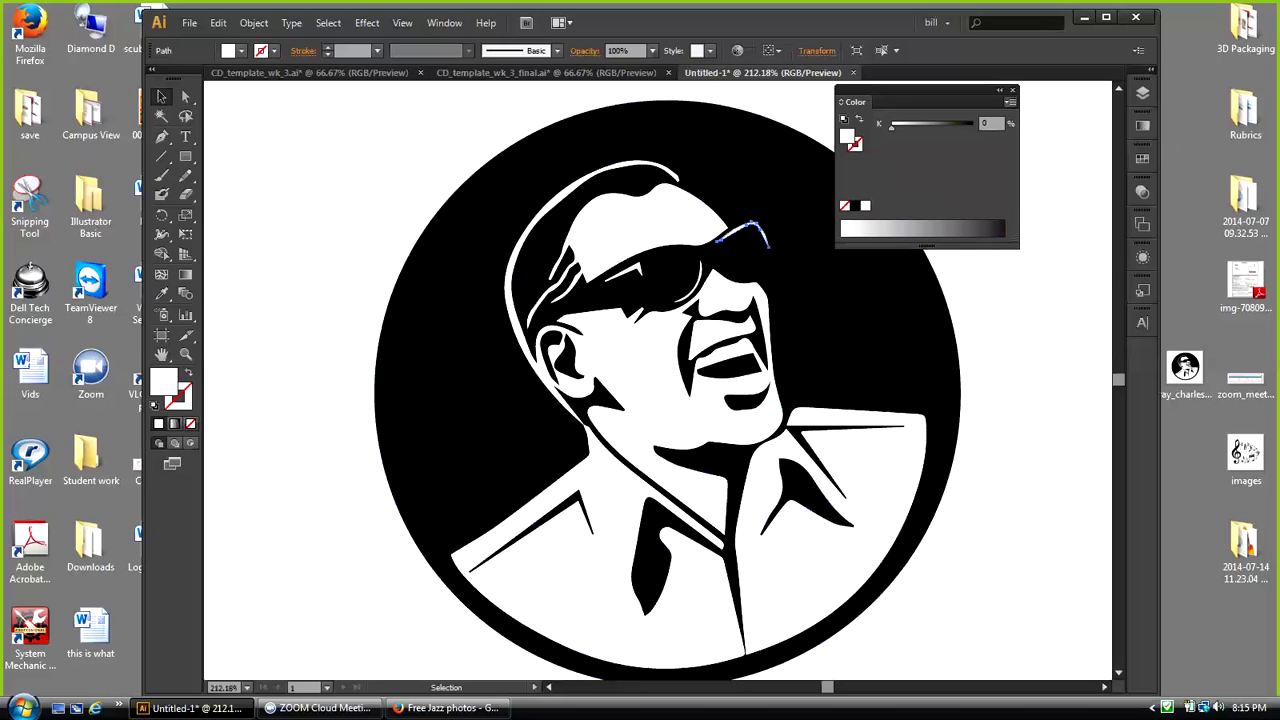
pyautogui.click(1010, 101)
pyautogui.click(1054, 148)
# Step: Convert the fills of the black background circle and both white shirt halves from grayscale to RGB
pyautogui.click(880, 300)
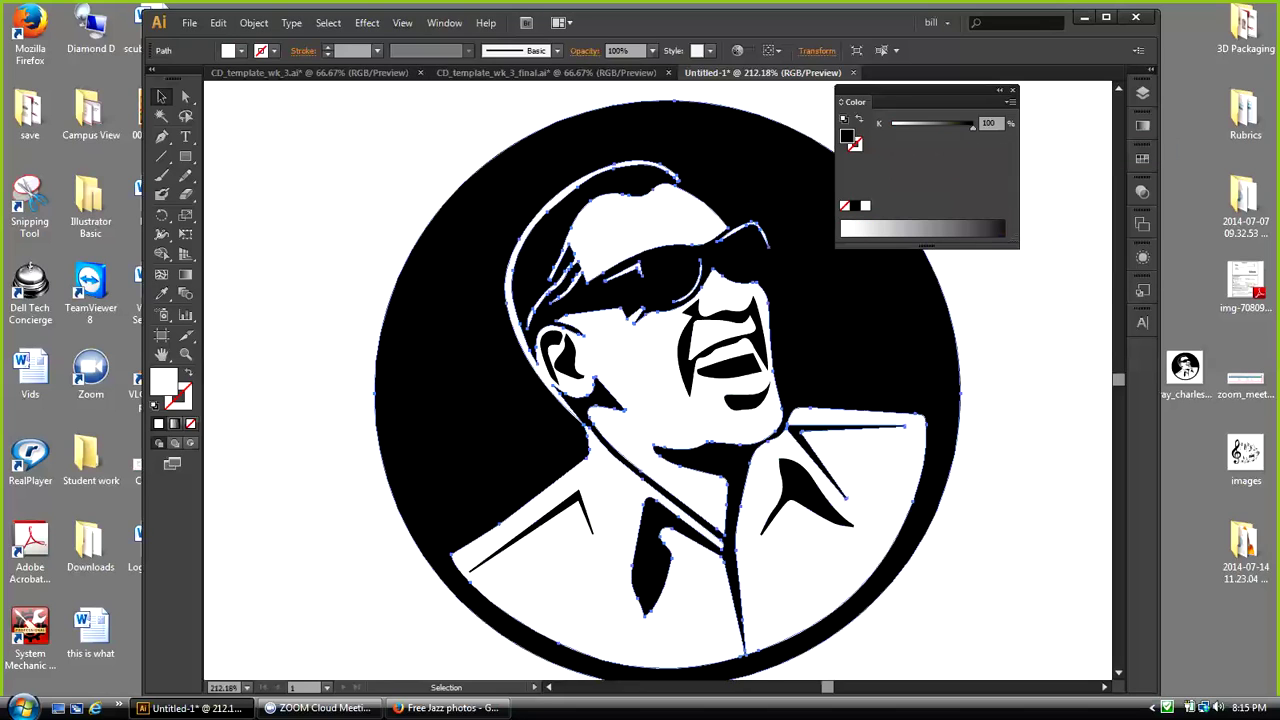
pyautogui.click(1010, 102)
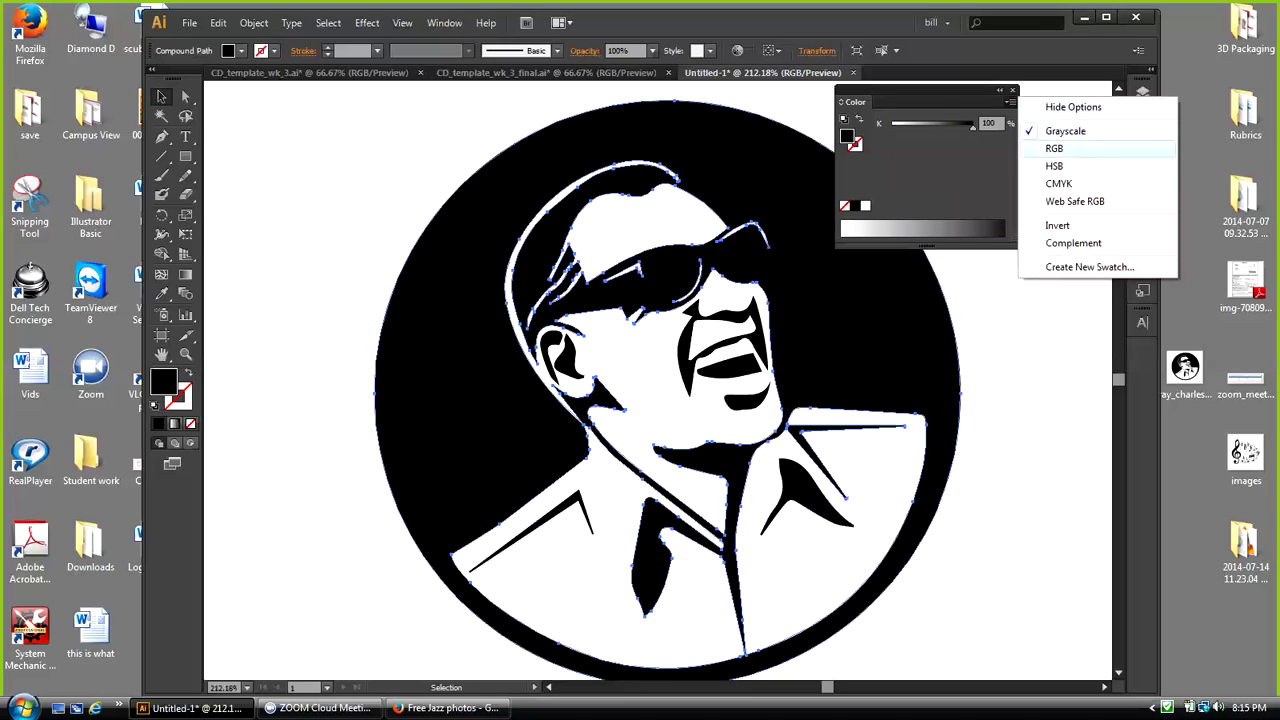
pyautogui.click(1054, 148)
pyautogui.click(876, 468)
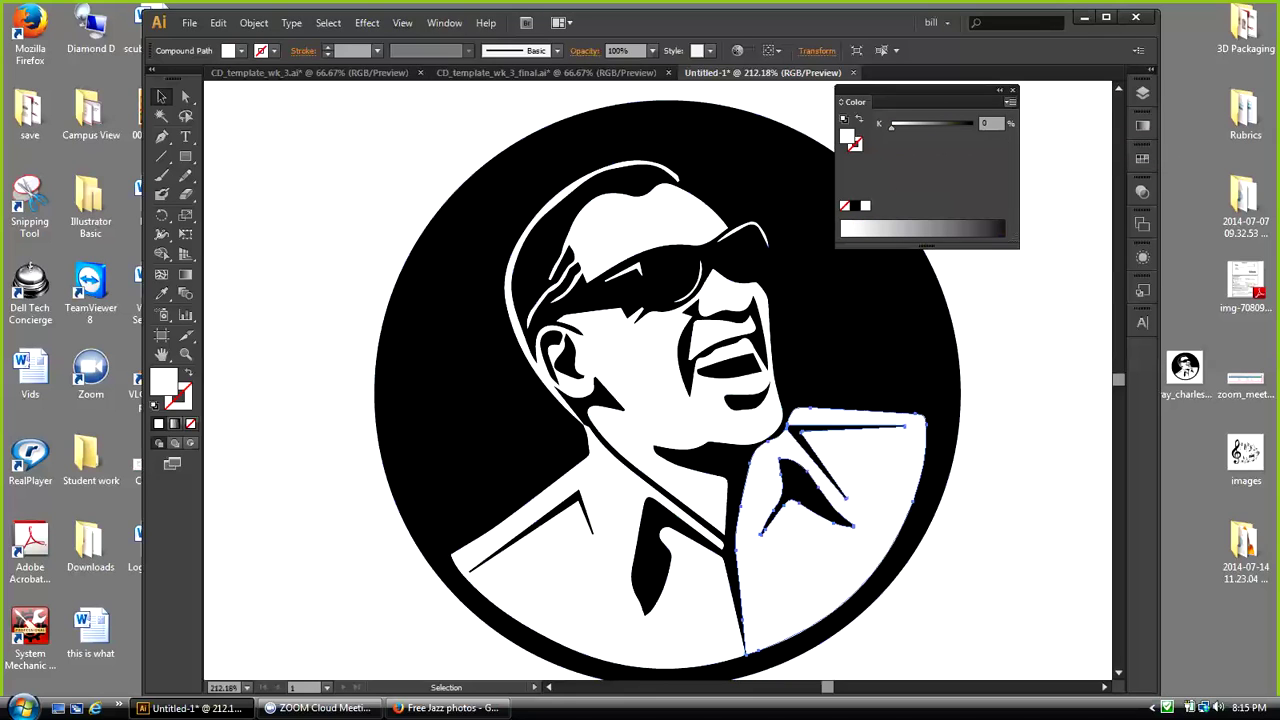
pyautogui.click(1010, 101)
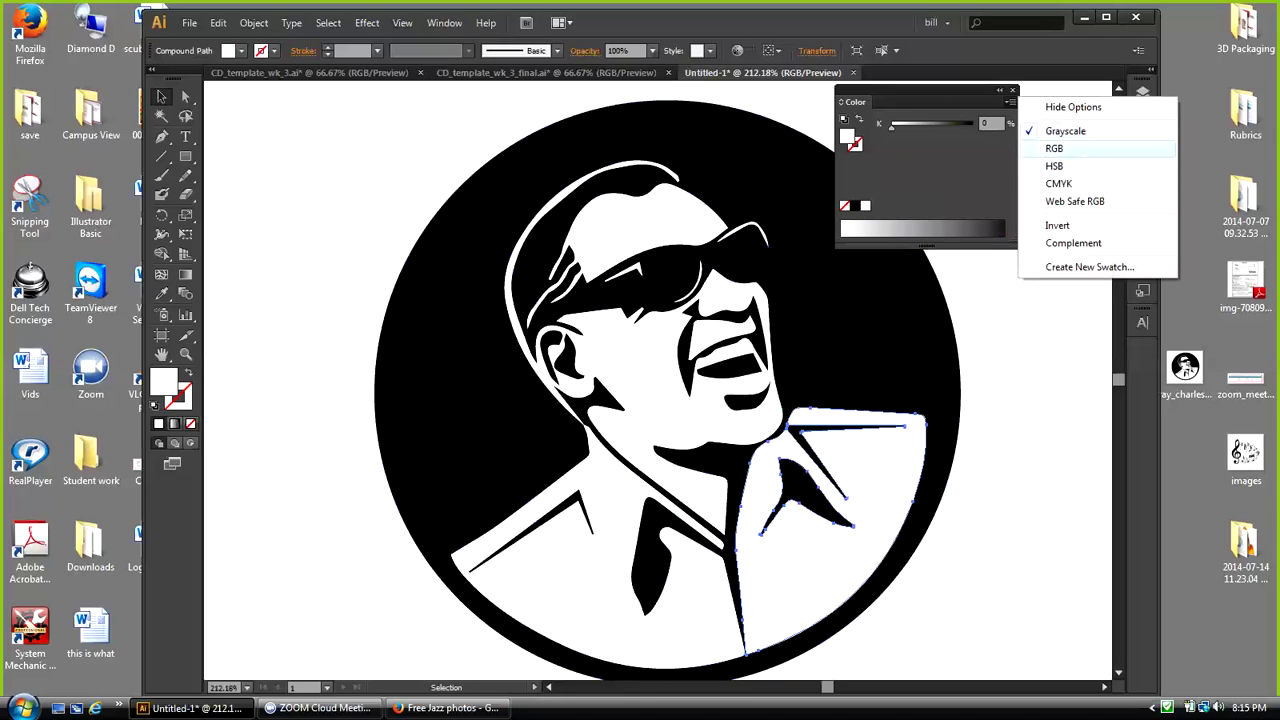
pyautogui.click(1054, 148)
pyautogui.click(690, 592)
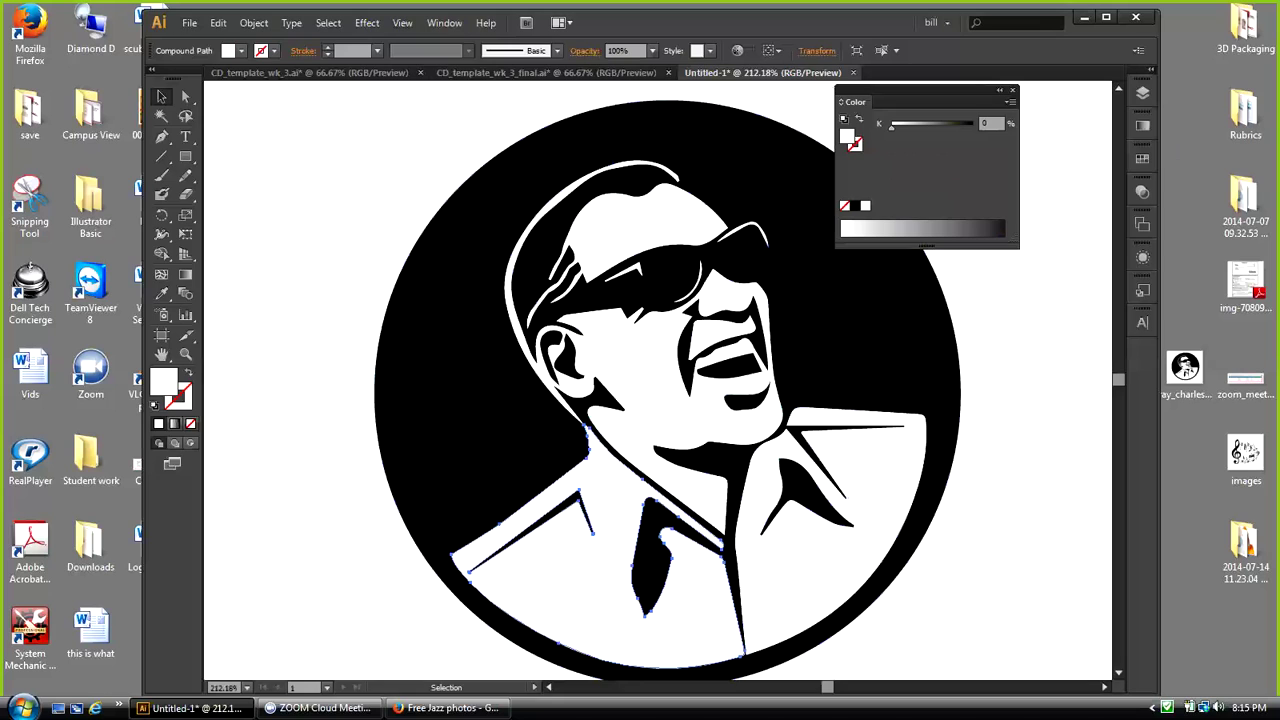
pyautogui.click(1010, 101)
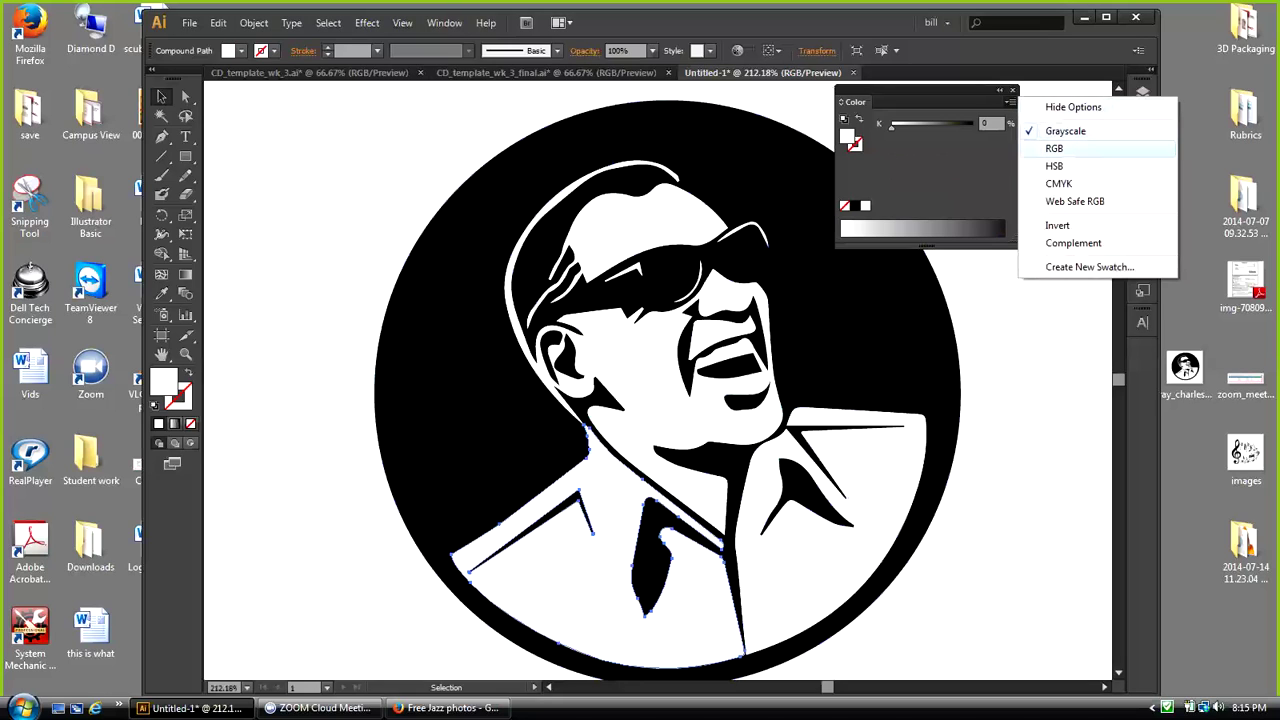
pyautogui.click(1054, 148)
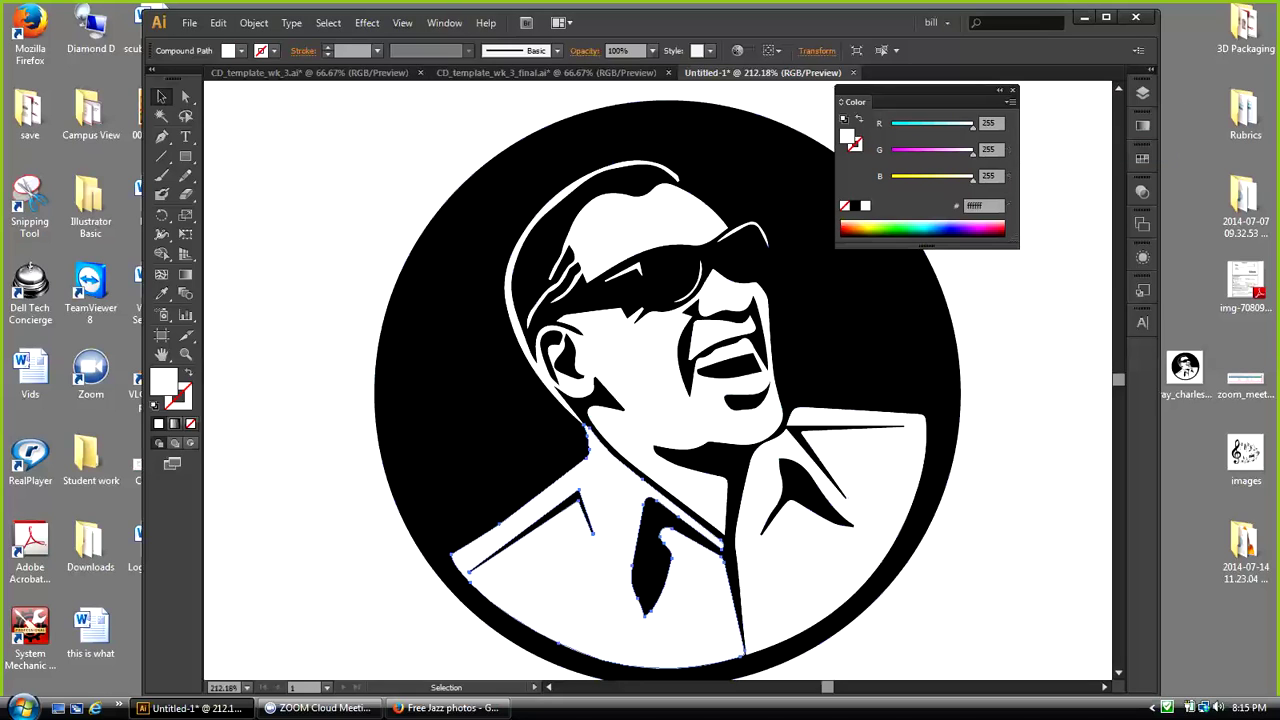
# Step: Convert the face shape and the curved lens highlight to RGB, deselect, and move the Color panel clear of the portrait
pyautogui.click(650, 383)
pyautogui.click(1010, 101)
pyautogui.click(1054, 148)
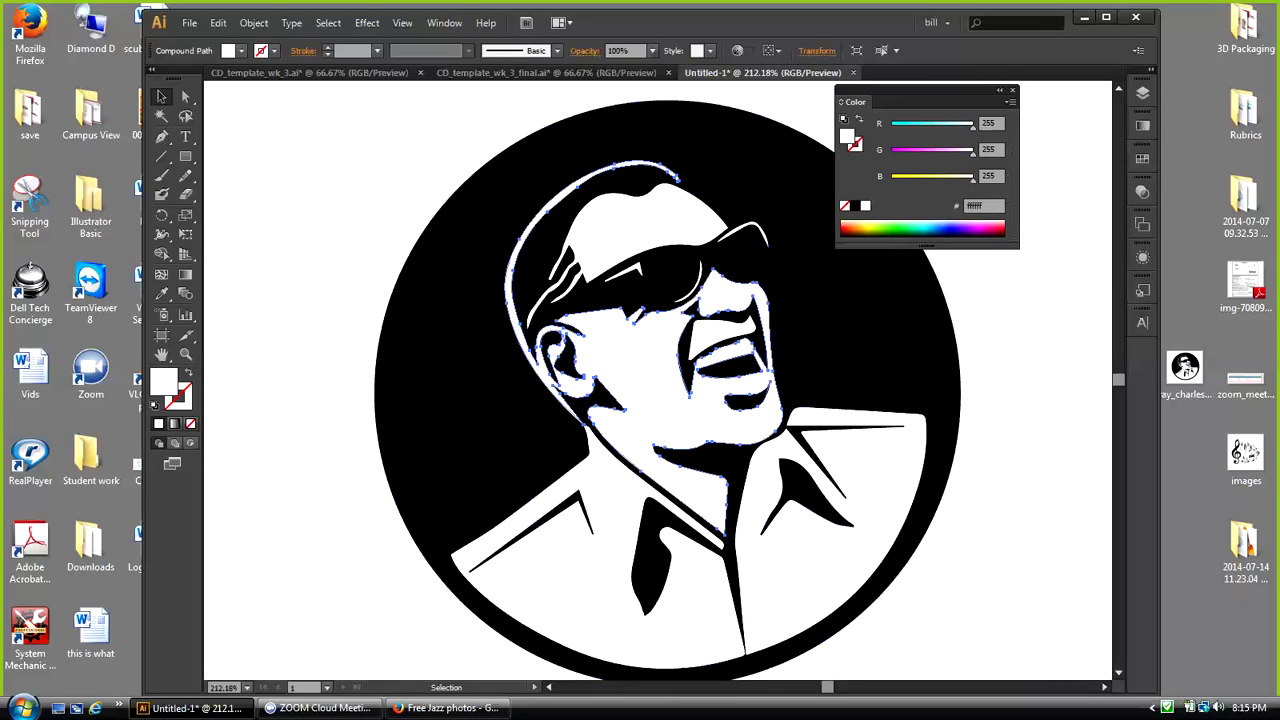
pyautogui.click(695, 287)
pyautogui.click(1010, 101)
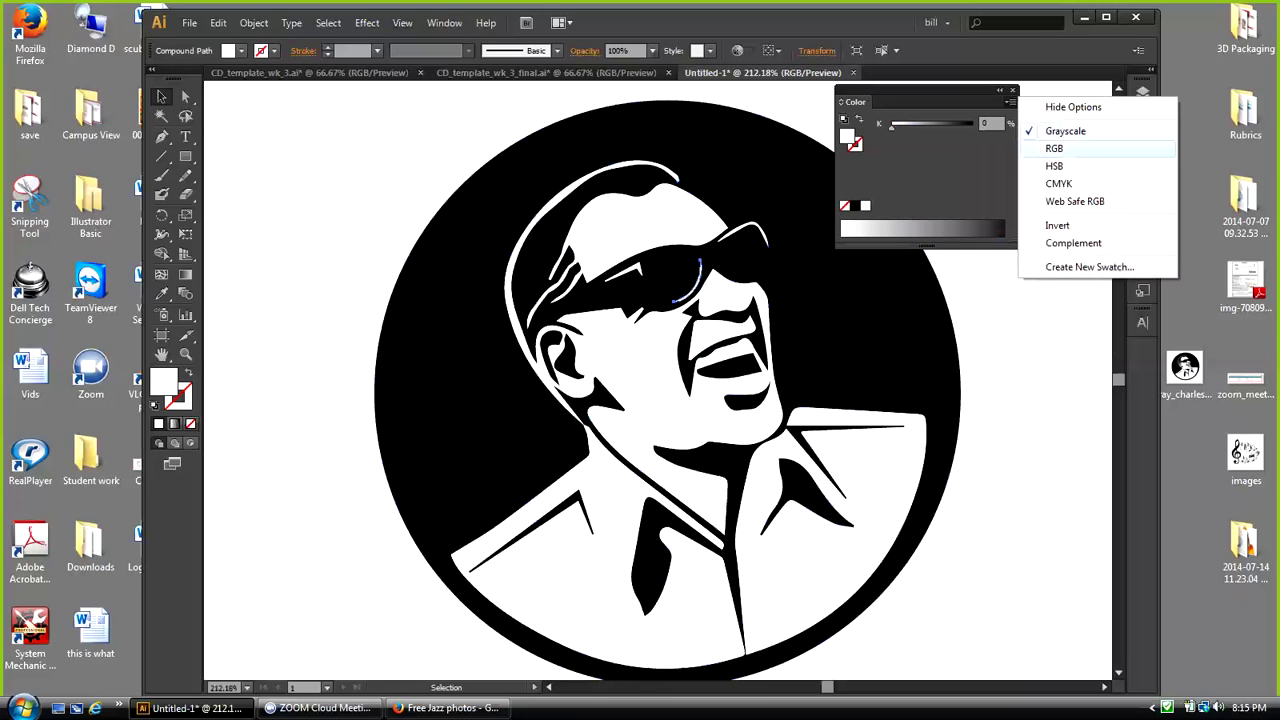
pyautogui.click(1054, 148)
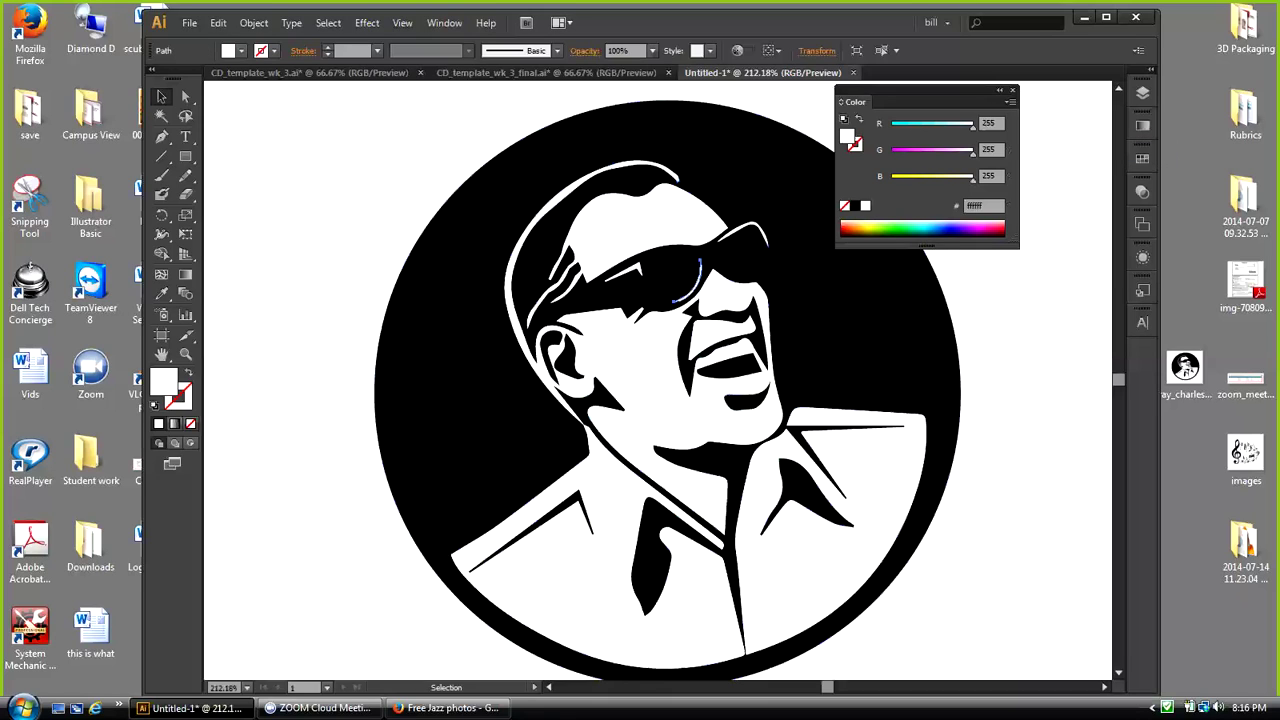
pyautogui.hotkey('ctrl', 'shift', 'a')
pyautogui.moveTo(920, 89); pyautogui.dragTo(1058, 94)
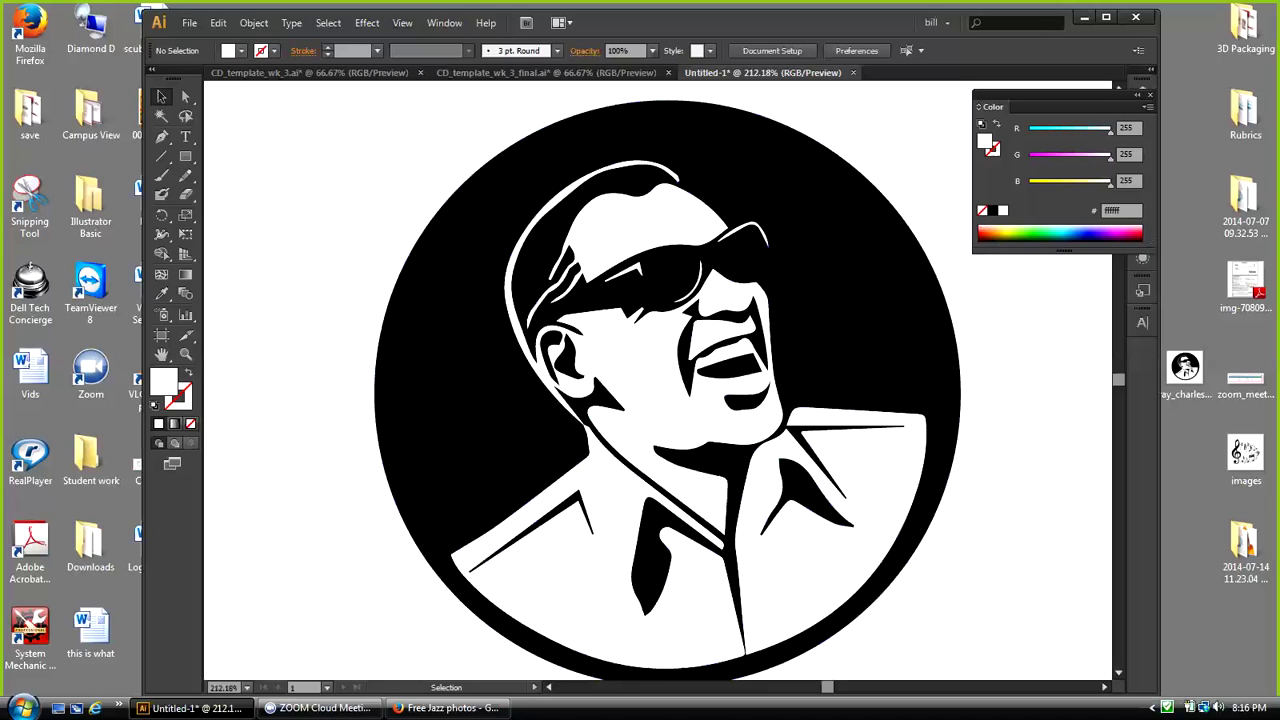
# Step: Copy all the portrait shapes and paste them in front of the first black rectangle in CD_template_wk_3.ai
pyautogui.moveTo(400, 134); pyautogui.dragTo(957, 567)
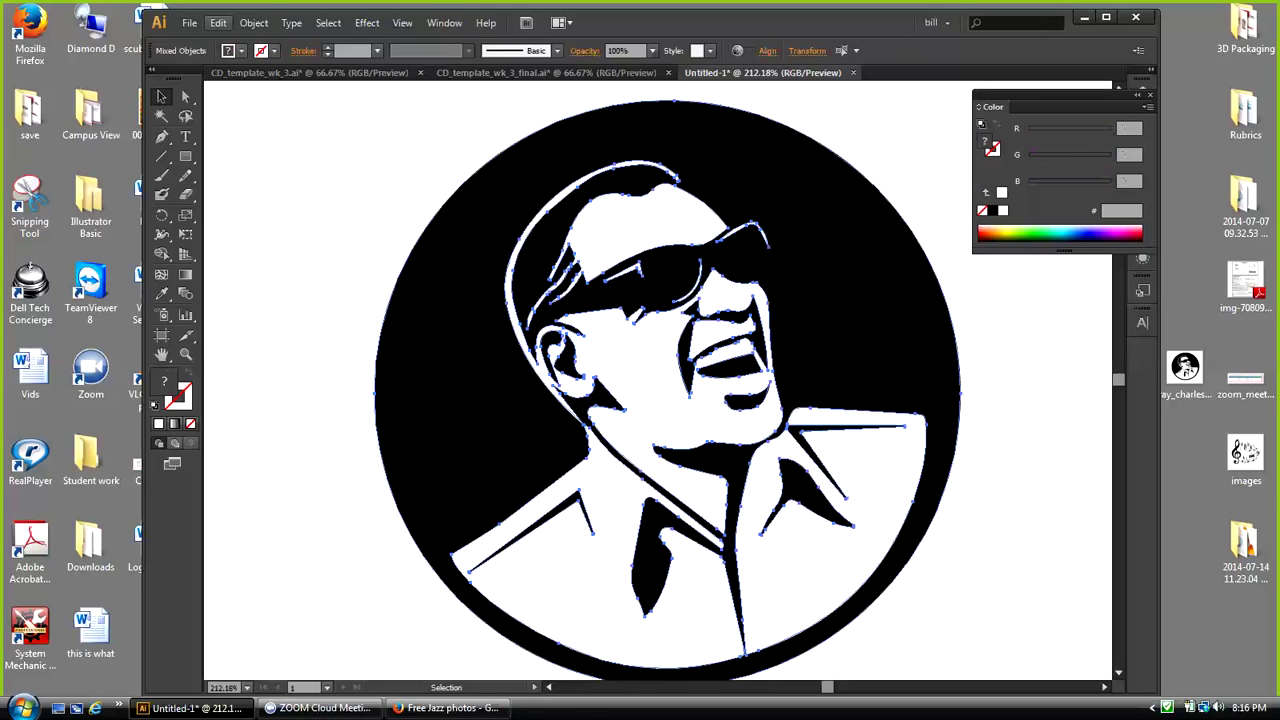
pyautogui.click(218, 22)
pyautogui.click(240, 100)
pyautogui.click(315, 73)
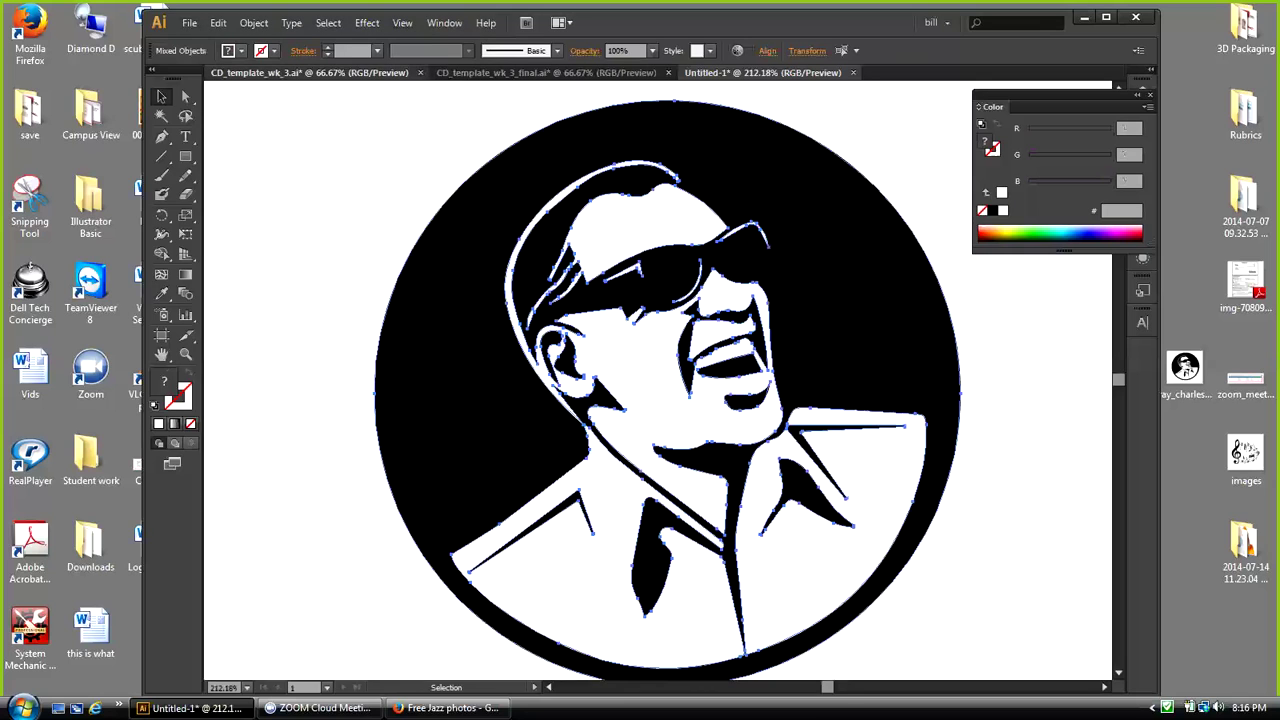
pyautogui.click(425, 375)
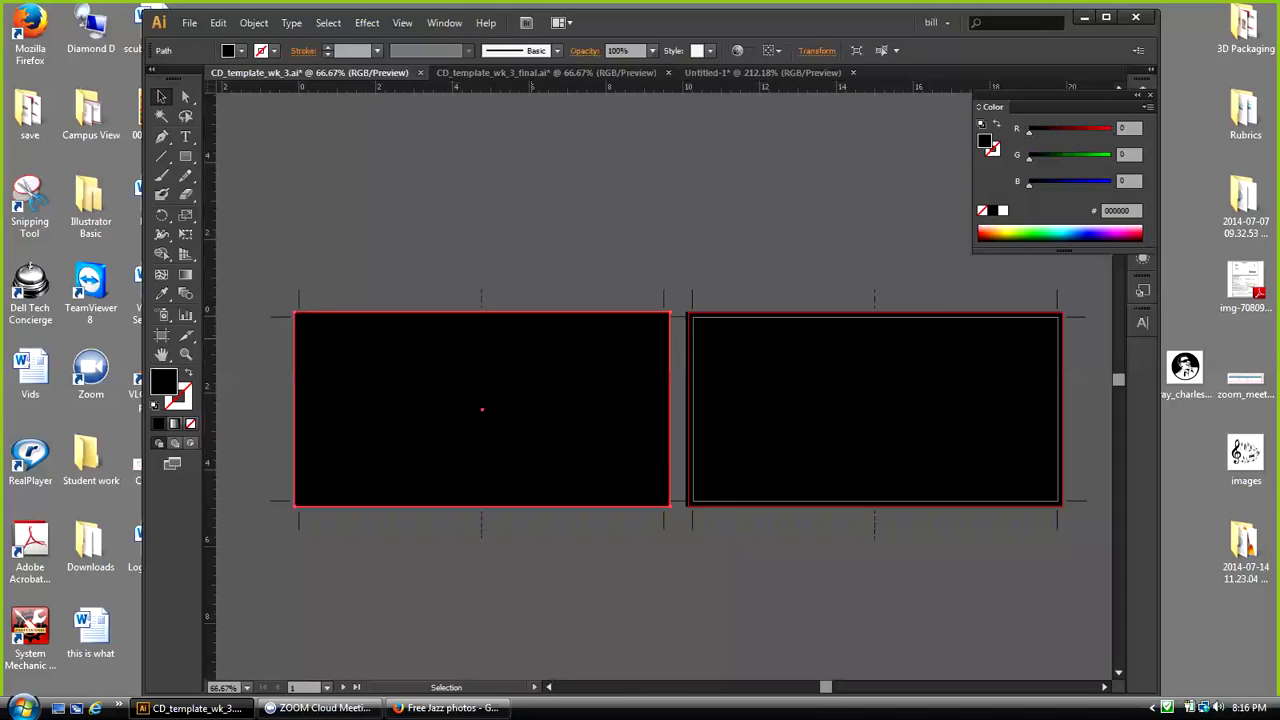
pyautogui.click(218, 22)
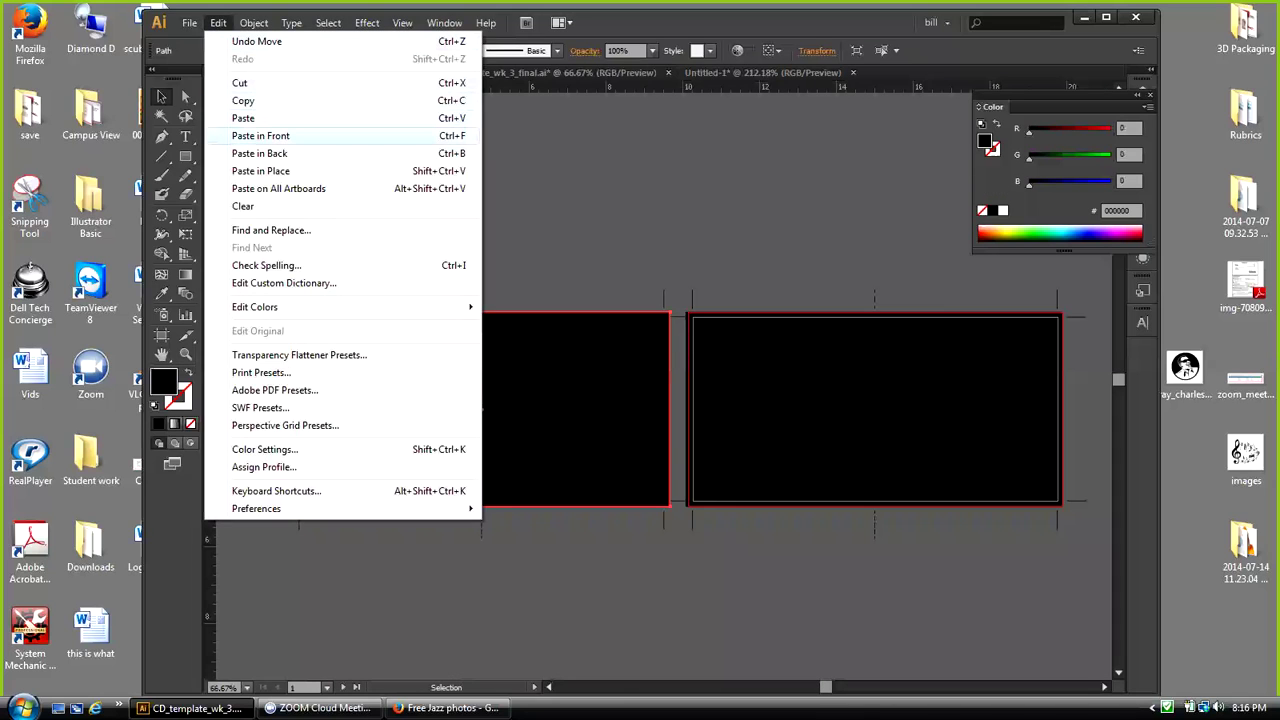
pyautogui.click(260, 135)
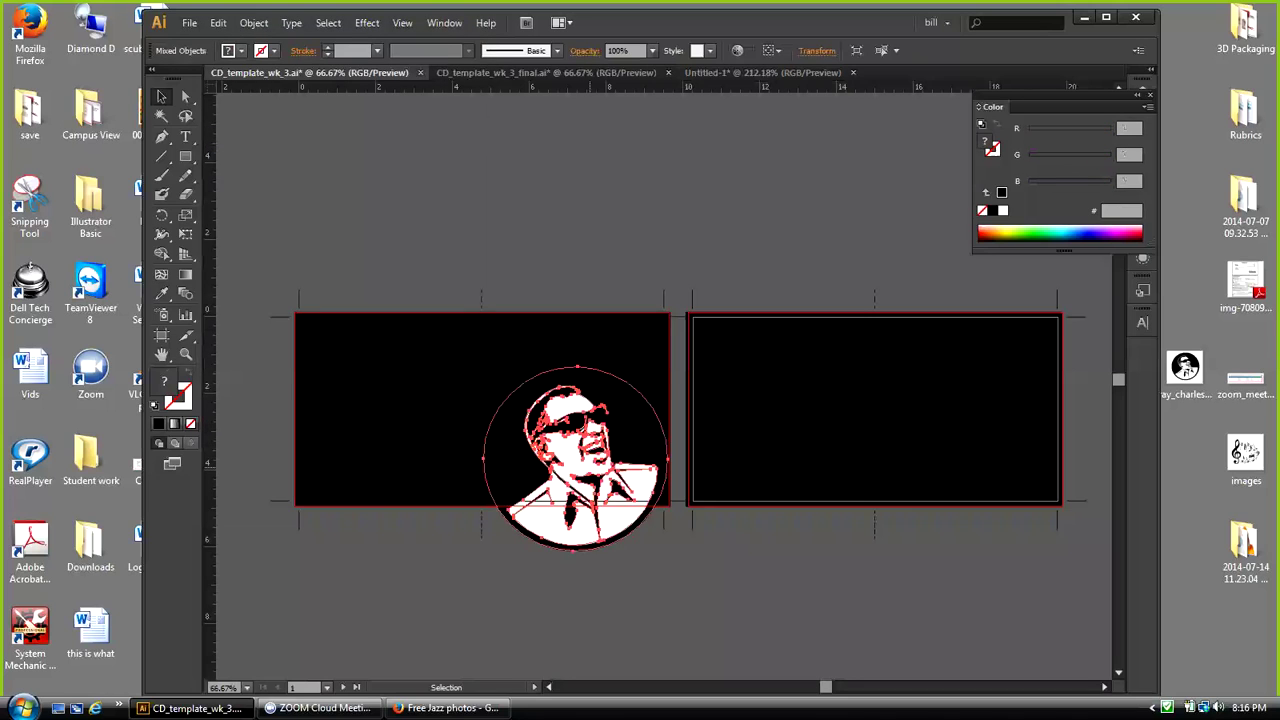
# Step: Shift the pasted portrait slightly and enlarge it with Free Transform until its circle reaches near the black rectangle's top edge
pyautogui.moveTo(576, 459); pyautogui.dragTo(592, 450)
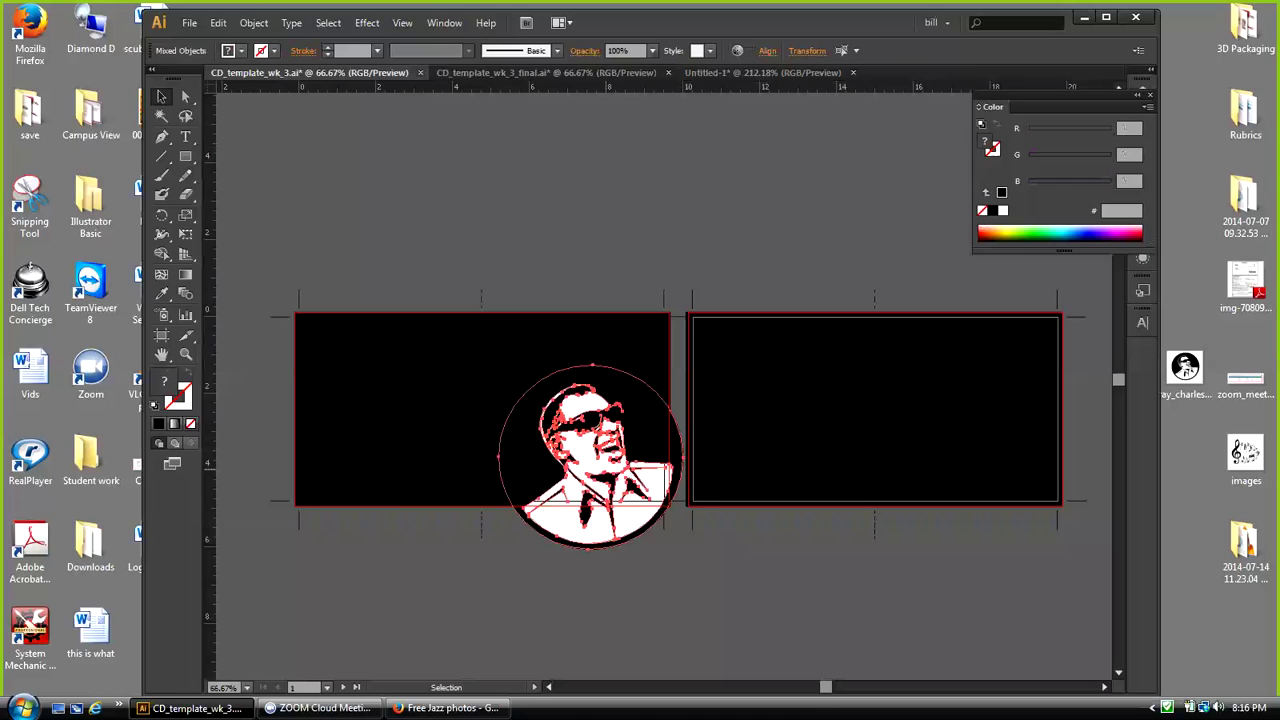
pyautogui.click(186, 234)
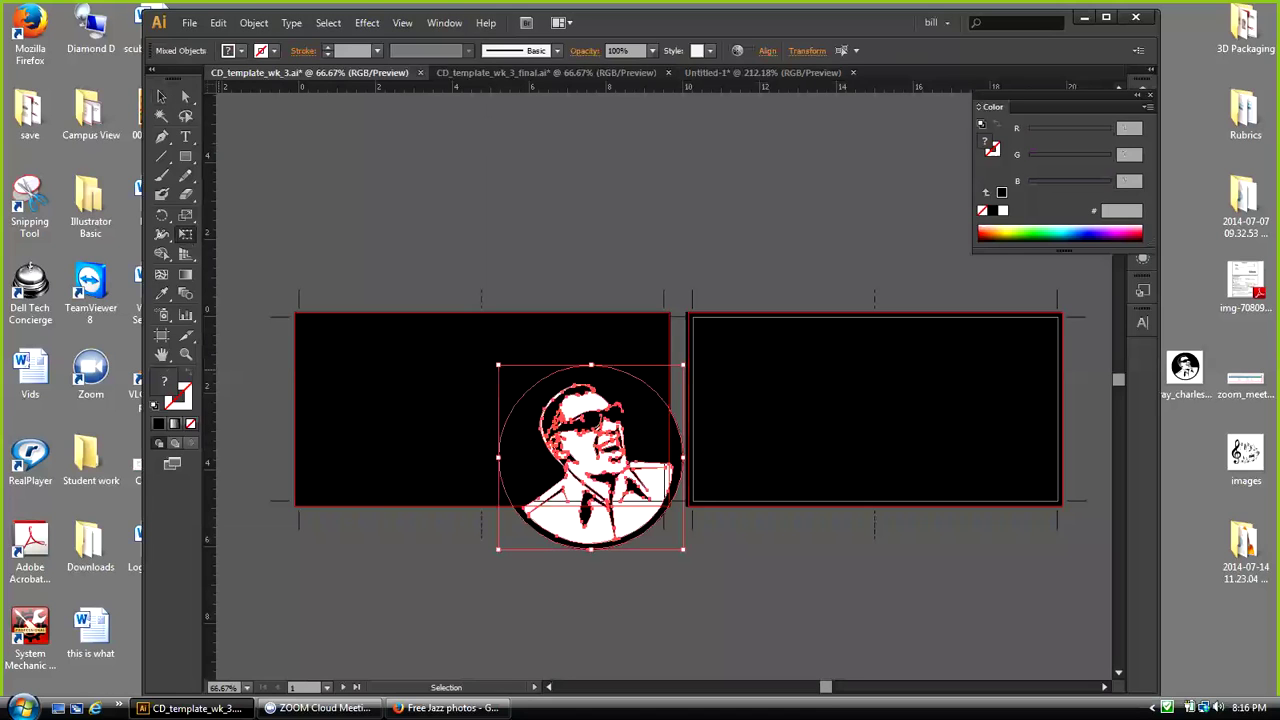
pyautogui.moveTo(498, 365); pyautogui.dragTo(450, 315)
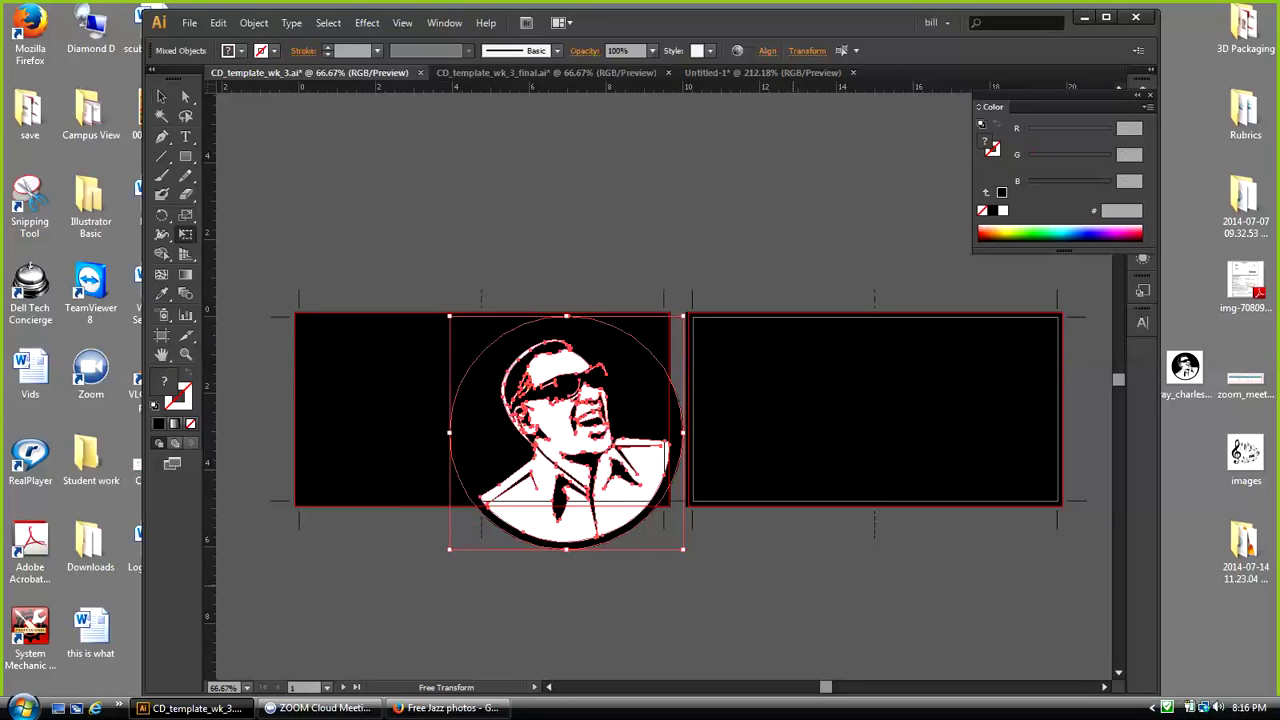
# Step: Move the portrait down so its circle starts slightly below the black rectangle's top edge
pyautogui.press('Down')
pyautogui.press('Down')
pyautogui.press('Down')
pyautogui.press('Down')
pyautogui.press('Down')
pyautogui.press('Down')
pyautogui.press('Down')
pyautogui.press('Down')
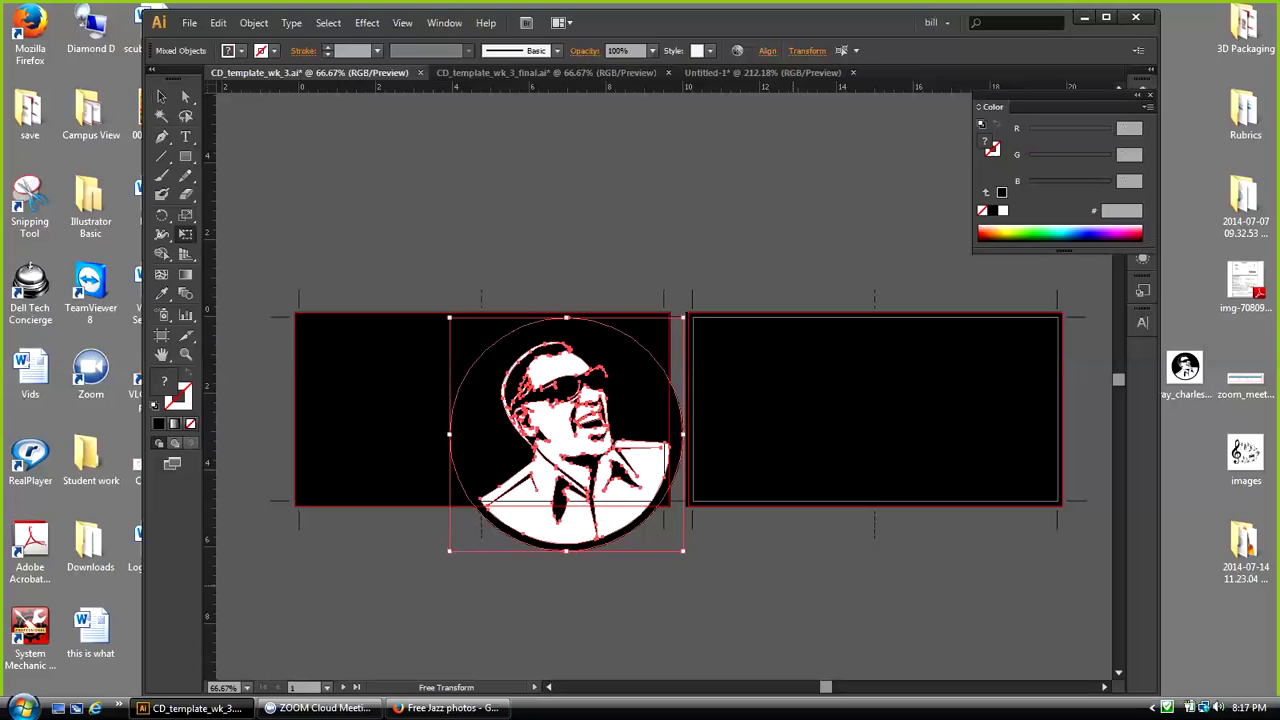
pyautogui.moveTo(566, 437); pyautogui.dragTo(566, 441)
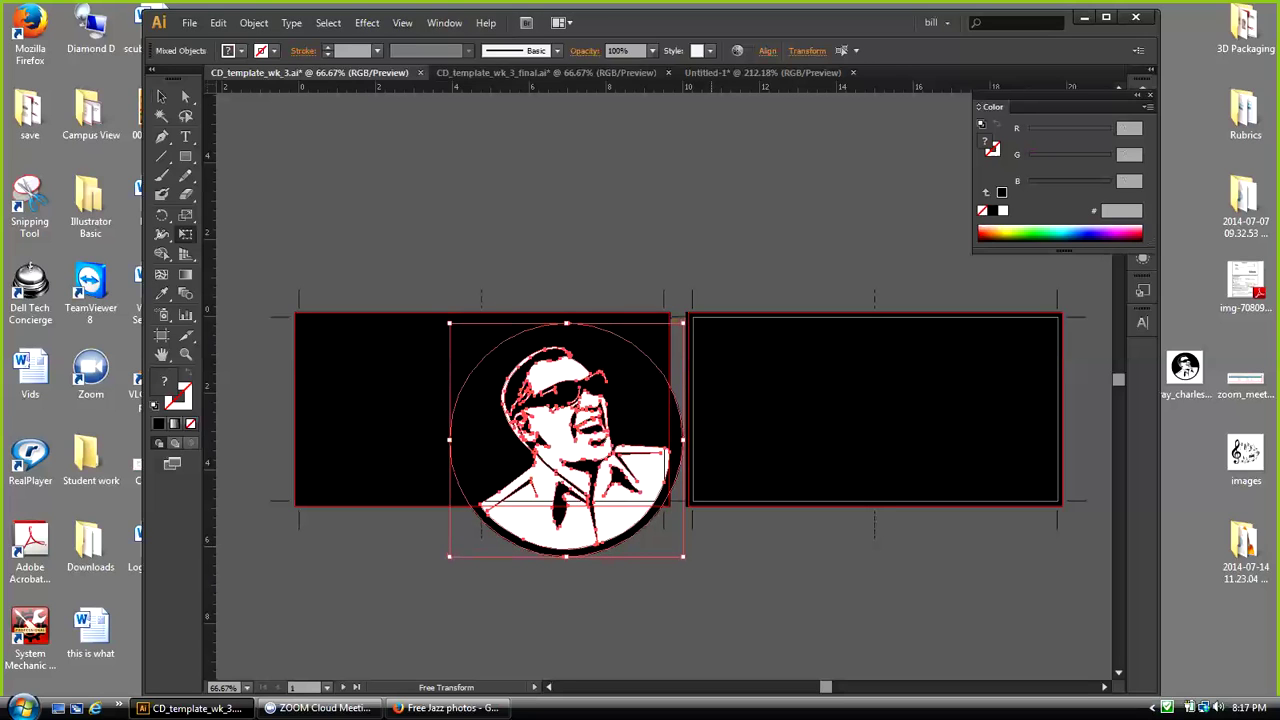
# Step: Enlarge the portrait slightly more from its lower-right corner, nudge it a little to the left, and clear the selection
pyautogui.moveTo(684, 556); pyautogui.dragTo(695, 568)
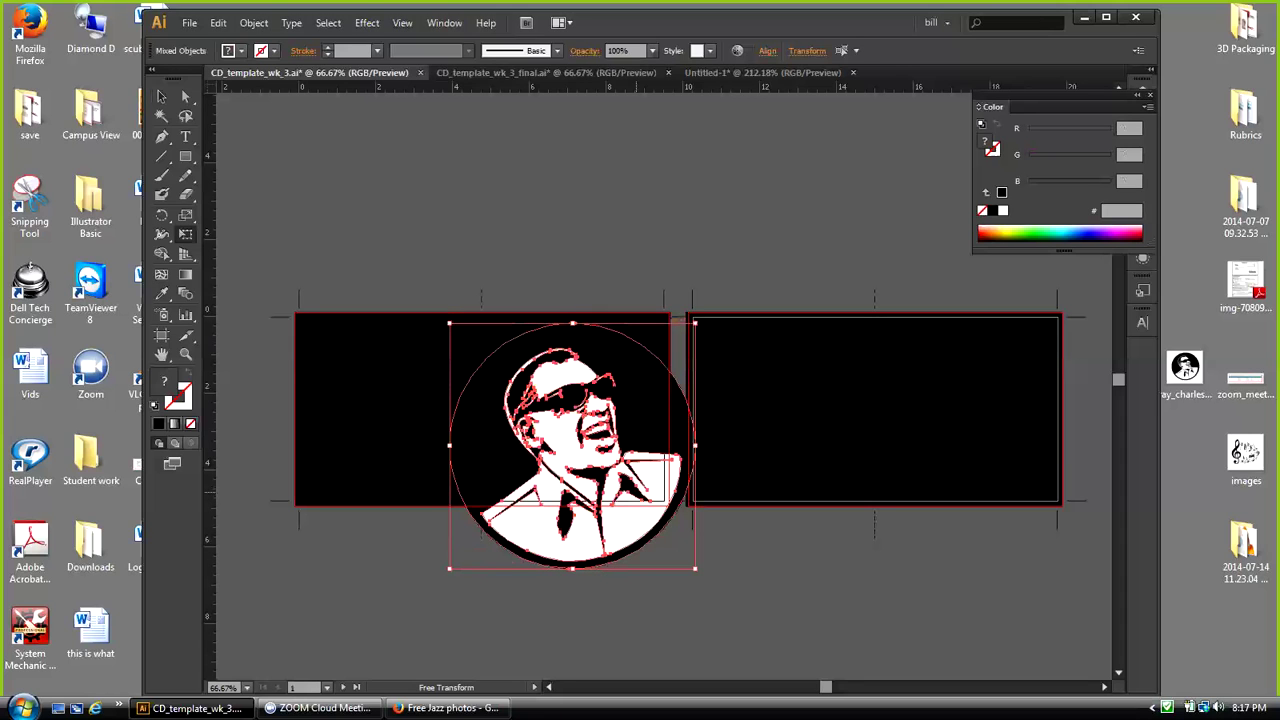
pyautogui.press('Left')
pyautogui.press('Left')
pyautogui.press('Left')
pyautogui.press('Left')
pyautogui.press('Left')
pyautogui.press('Left')
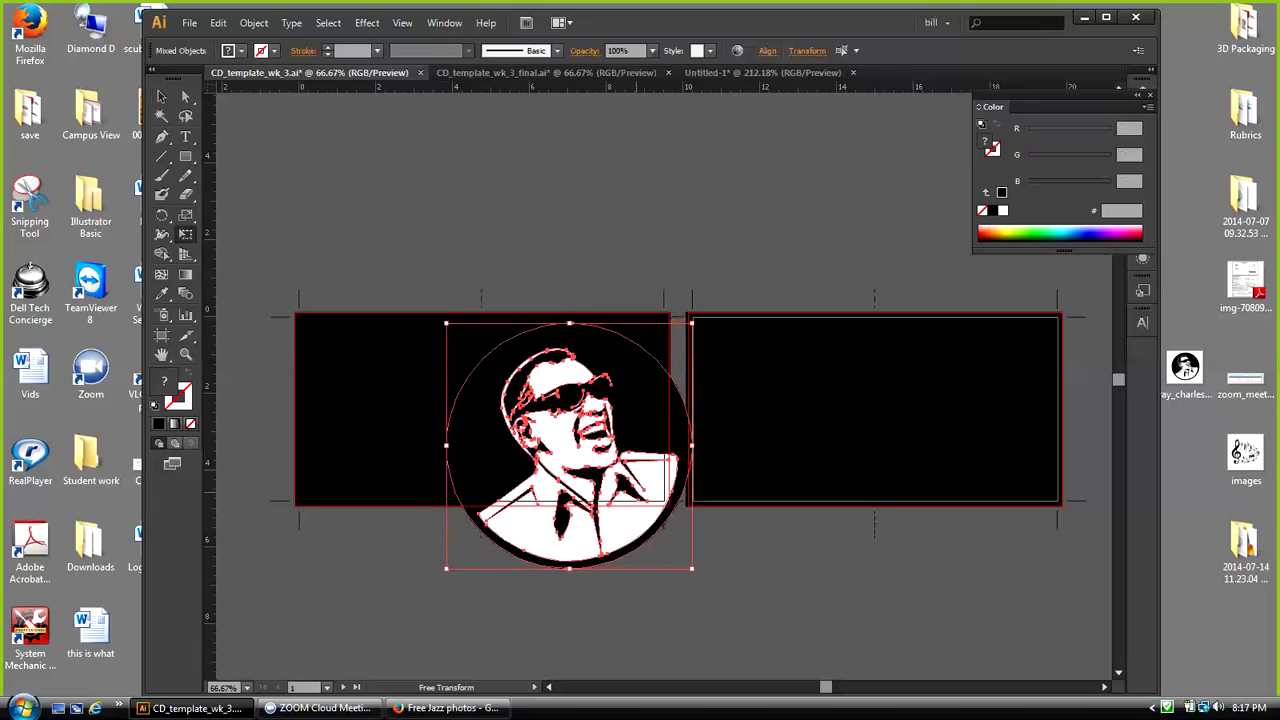
pyautogui.click(161, 97)
pyautogui.click(368, 215)
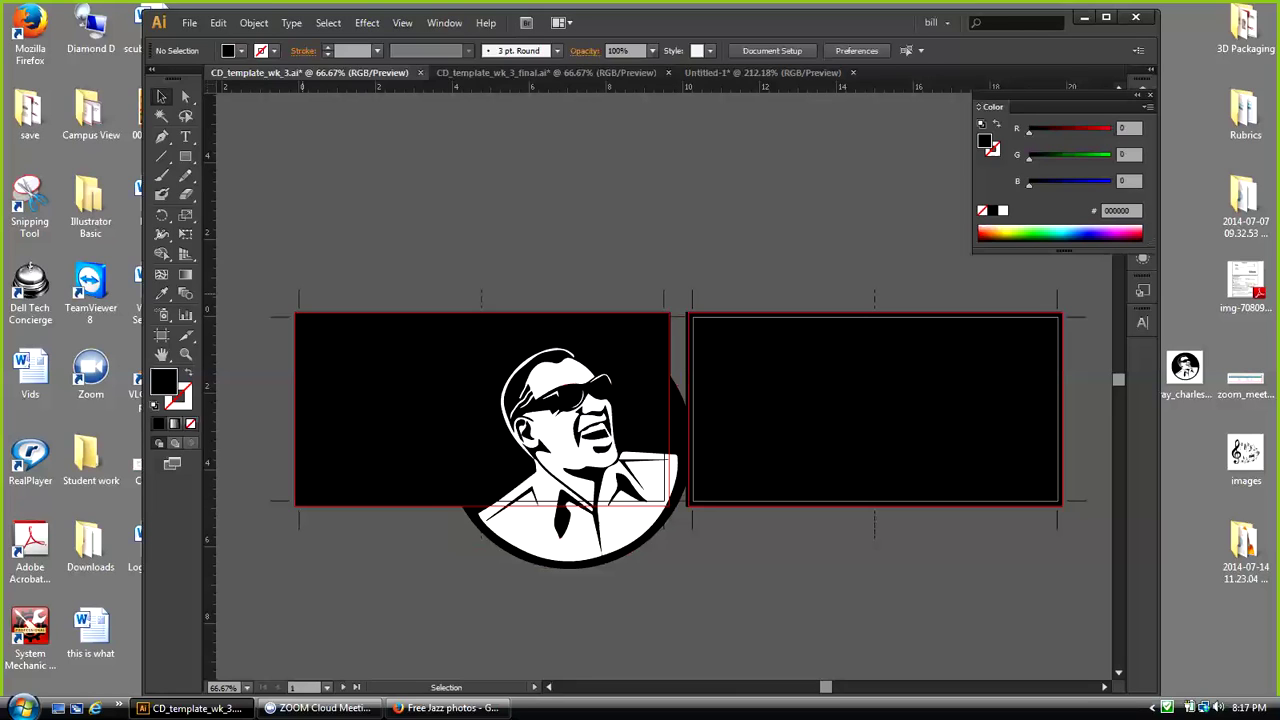
# Step: Lock the black rectangle behind the portrait, test that it cannot be selected, and check the Unlock All option
pyautogui.click(340, 375)
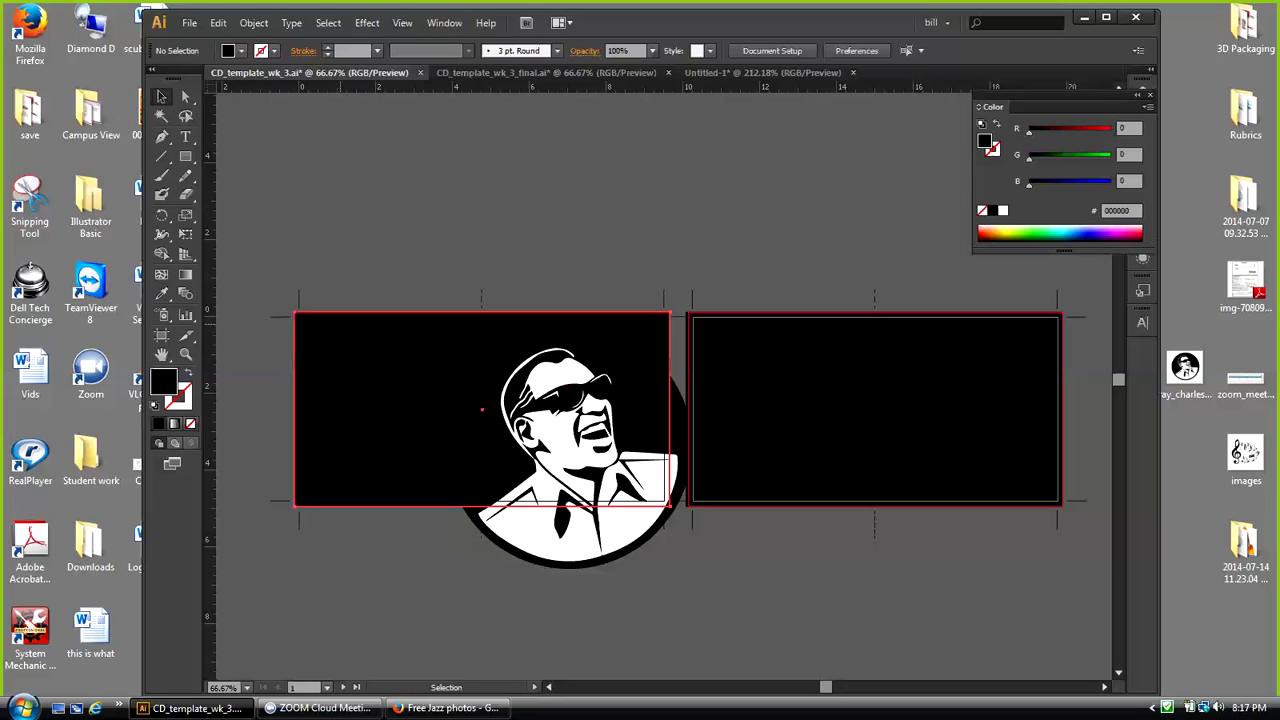
pyautogui.click(254, 23)
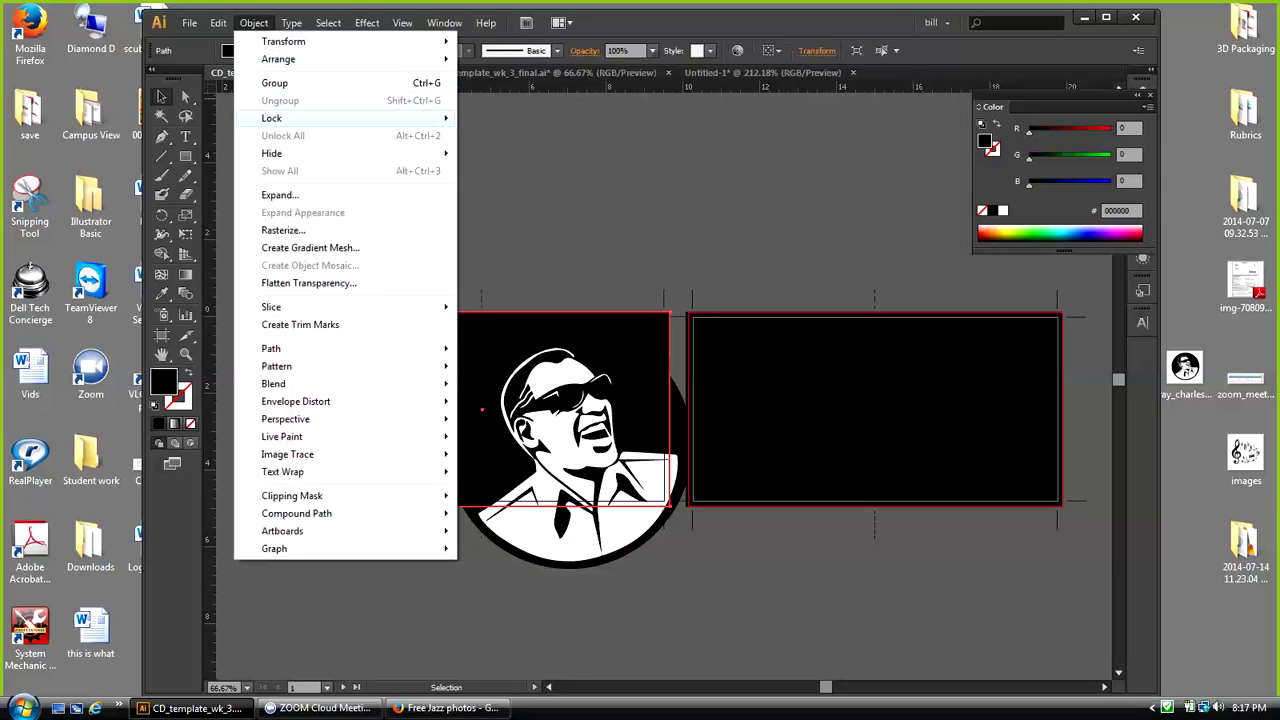
pyautogui.moveTo(275, 118)
pyautogui.click(495, 118)
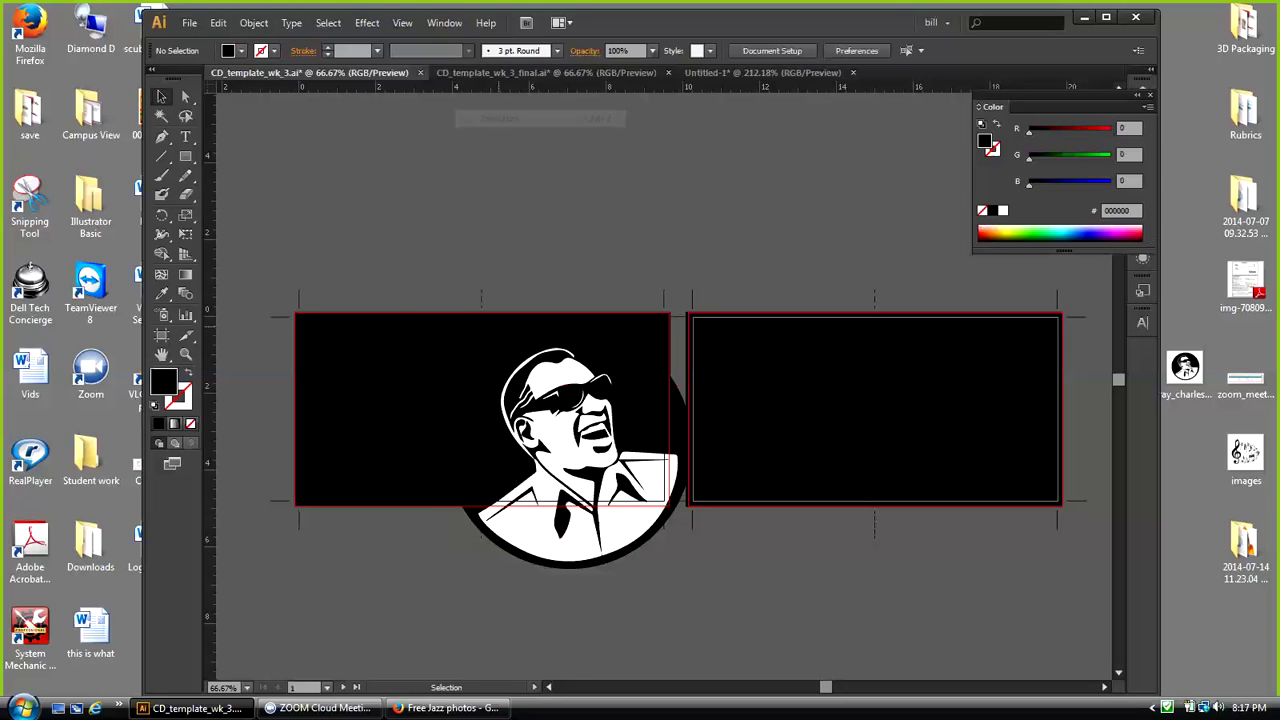
pyautogui.moveTo(398, 277); pyautogui.dragTo(410, 369)
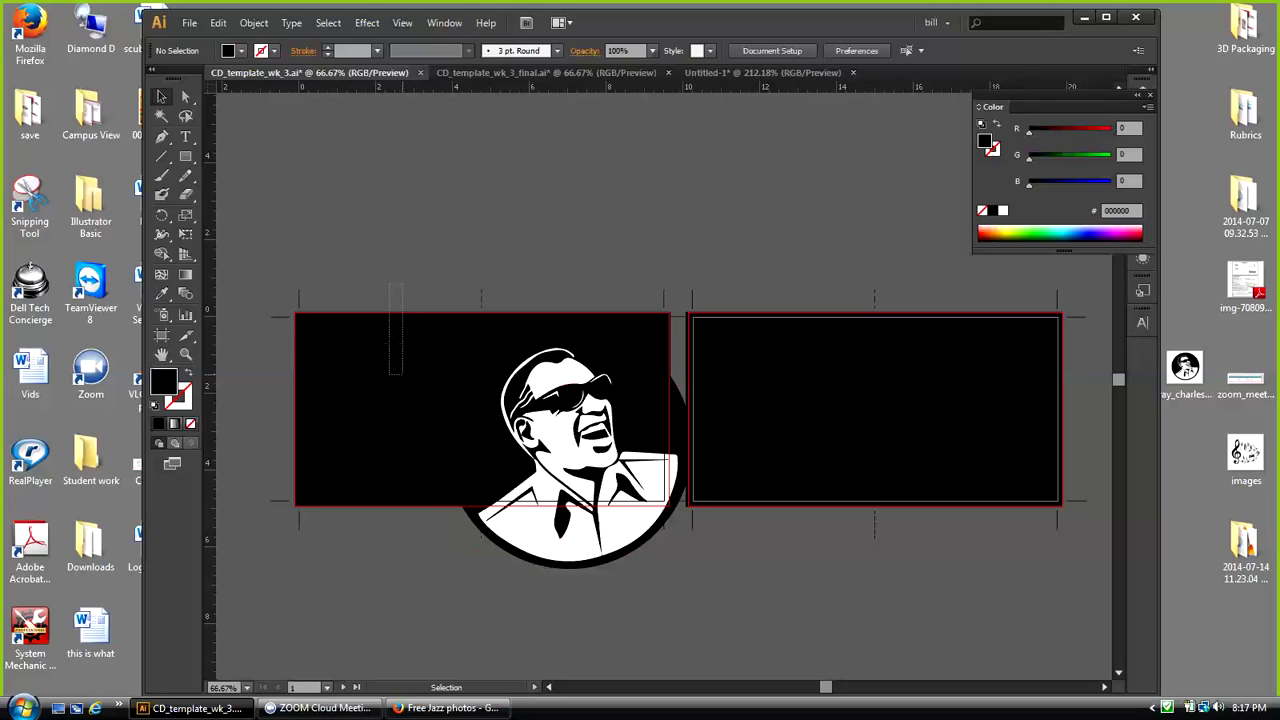
pyautogui.click(253, 22)
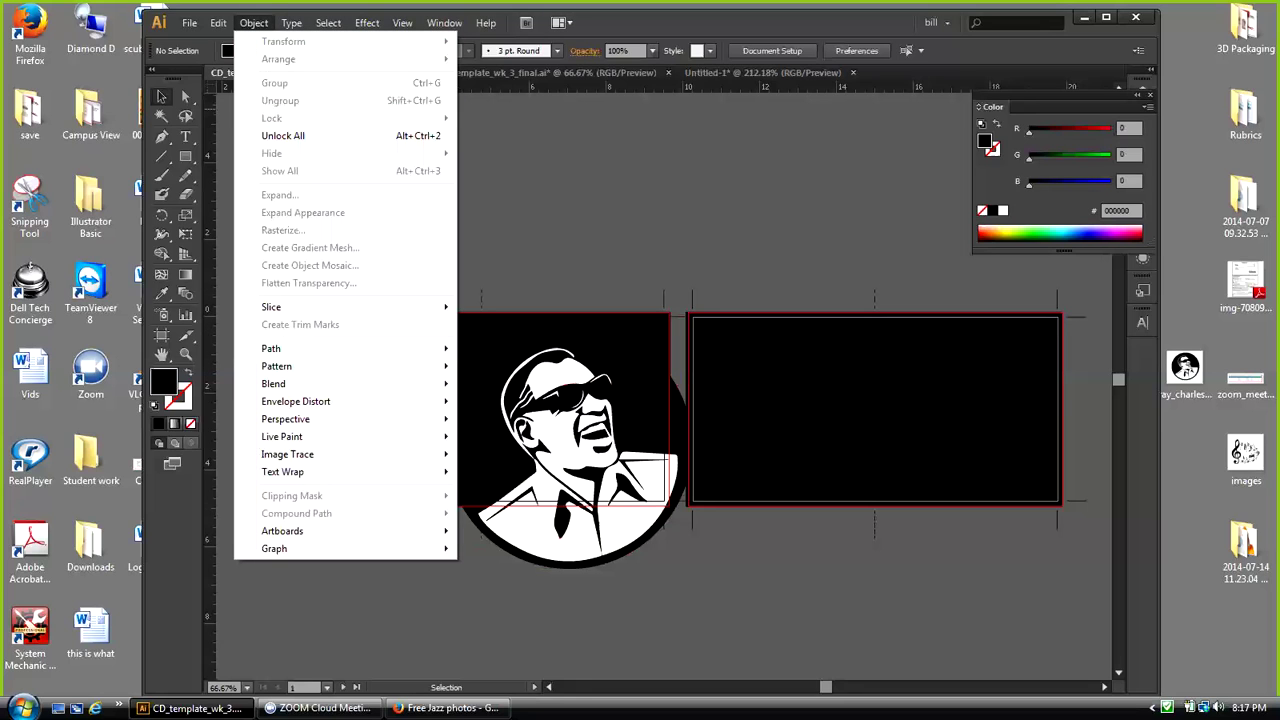
# Step: Draw a black rectangle over the front cover half, from the centre fold to the lower-right bleed corner, and clear the selection
pyautogui.press('Escape')
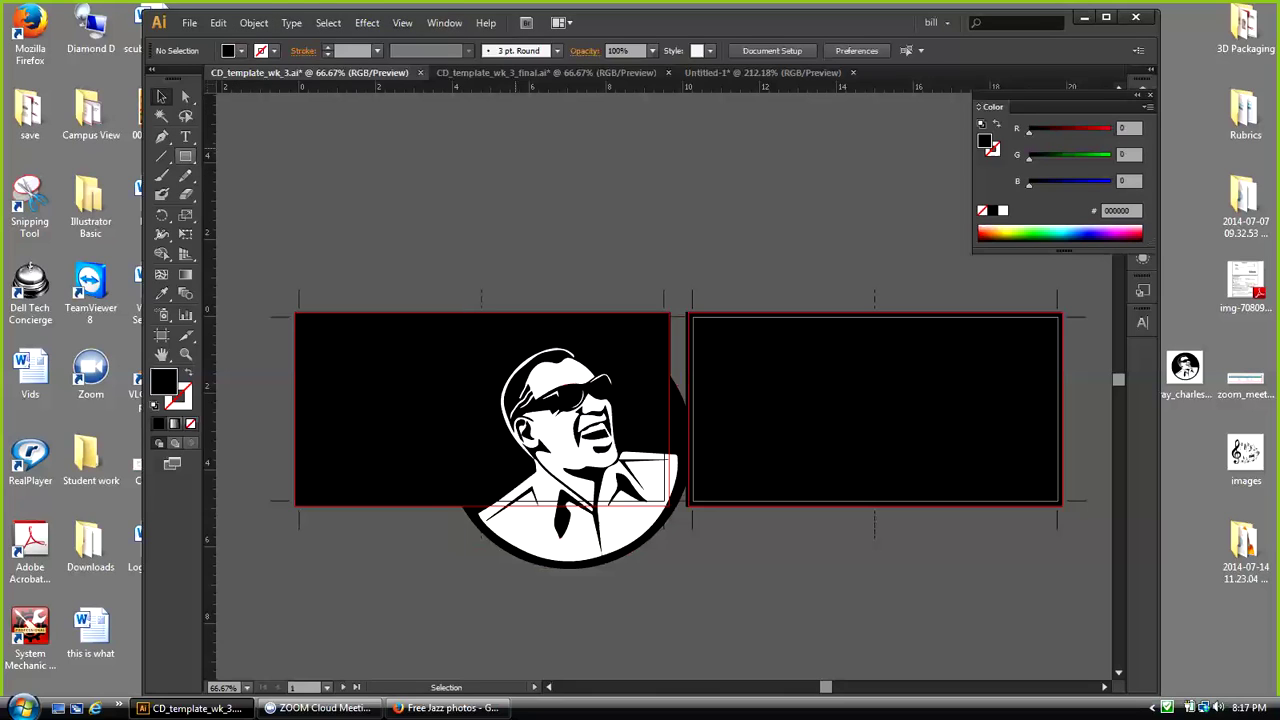
pyautogui.click(185, 157)
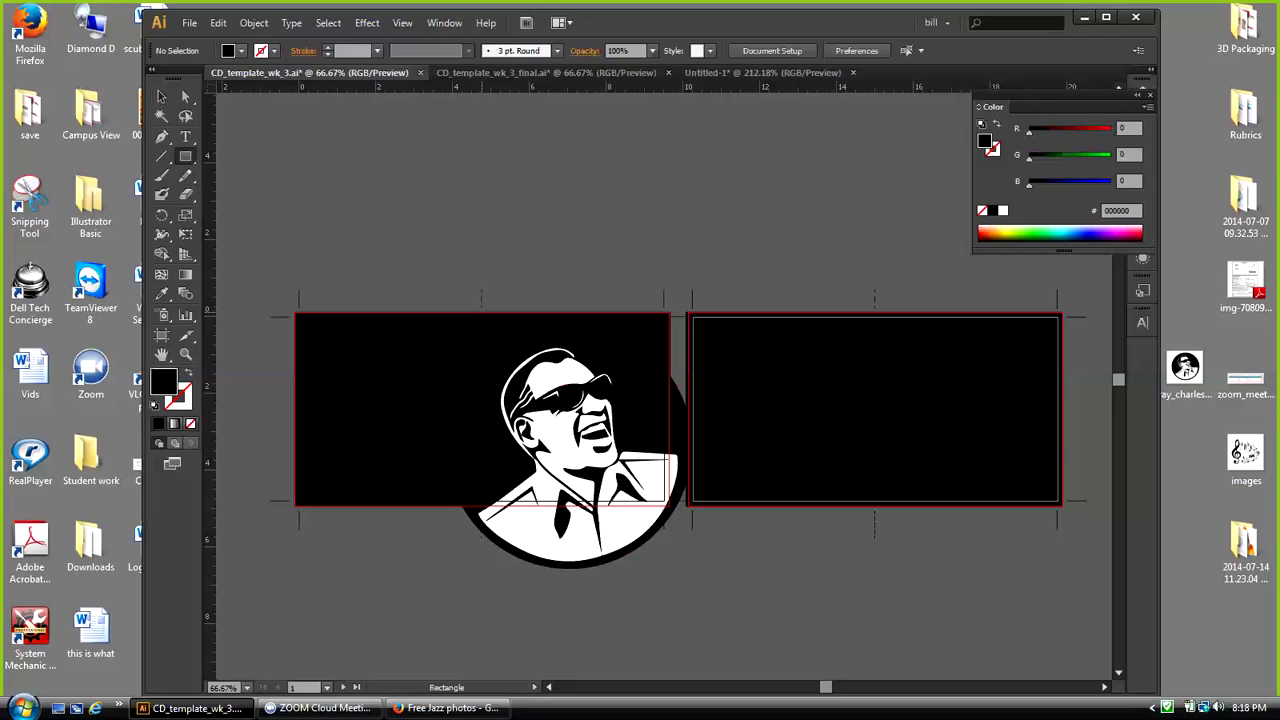
pyautogui.moveTo(481, 313); pyautogui.dragTo(670, 505)
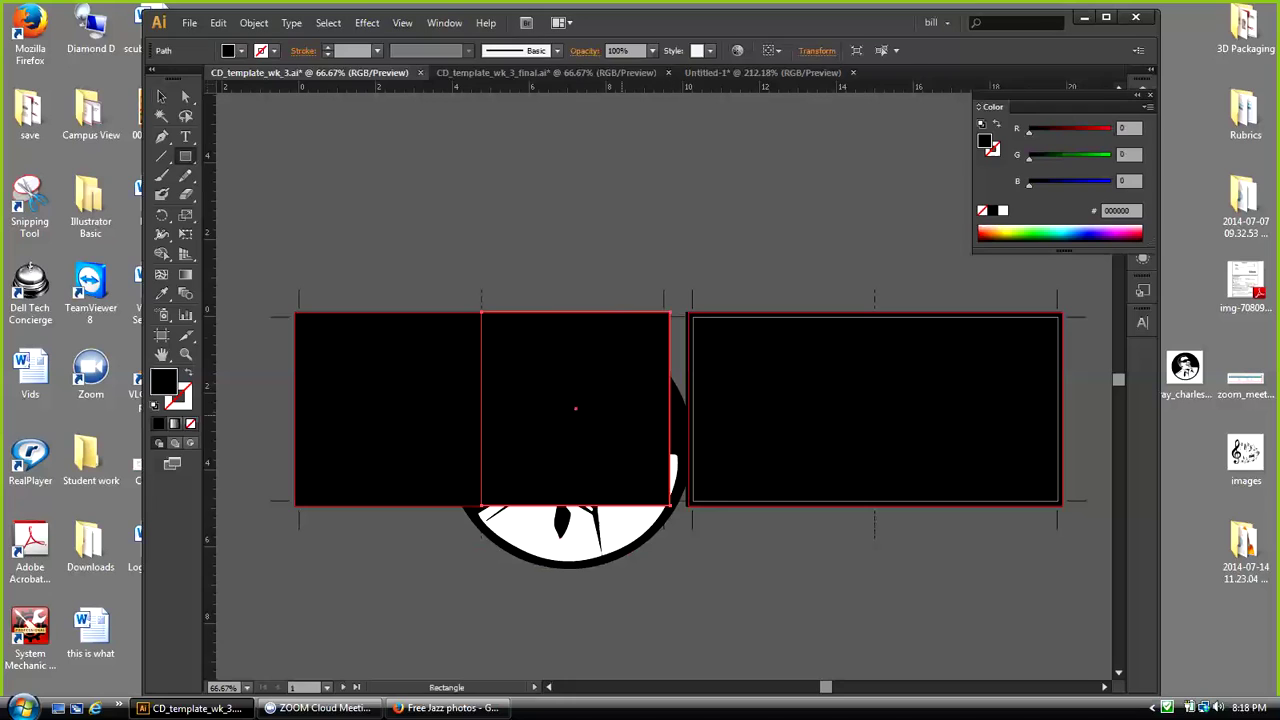
pyautogui.press('v')
pyautogui.hotkey('ctrl', 'shift', 'a')
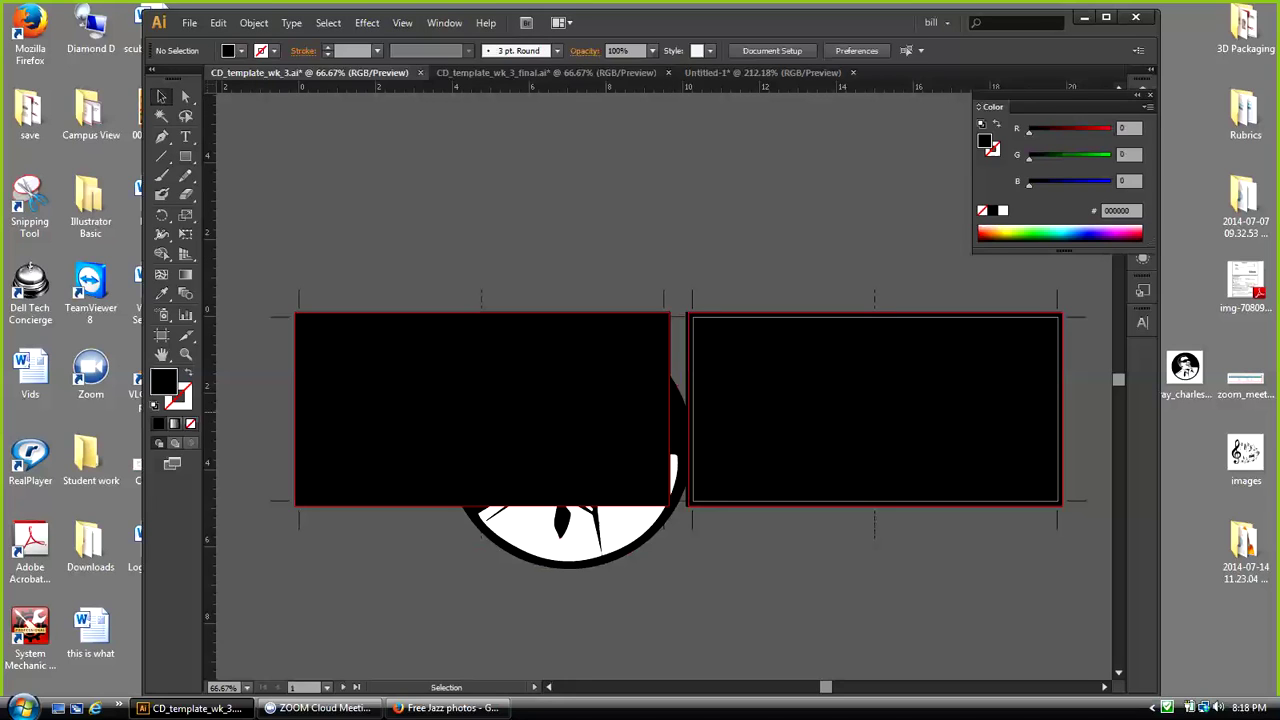
# Step: Select the whole portrait together with the rectangle covering it, make a clipping mask from them, and clear the selection
pyautogui.moveTo(635, 573); pyautogui.dragTo(628, 496)
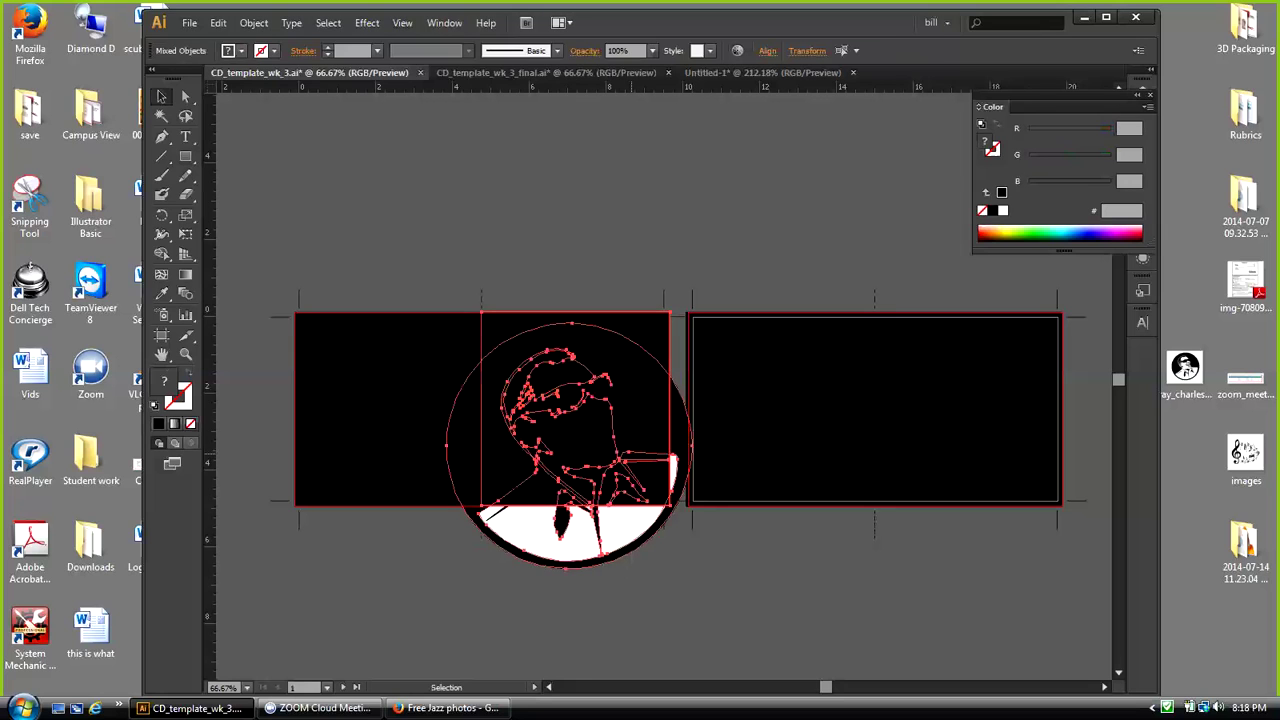
pyautogui.click(631, 439)
pyautogui.moveTo(573, 249); pyautogui.dragTo(592, 482)
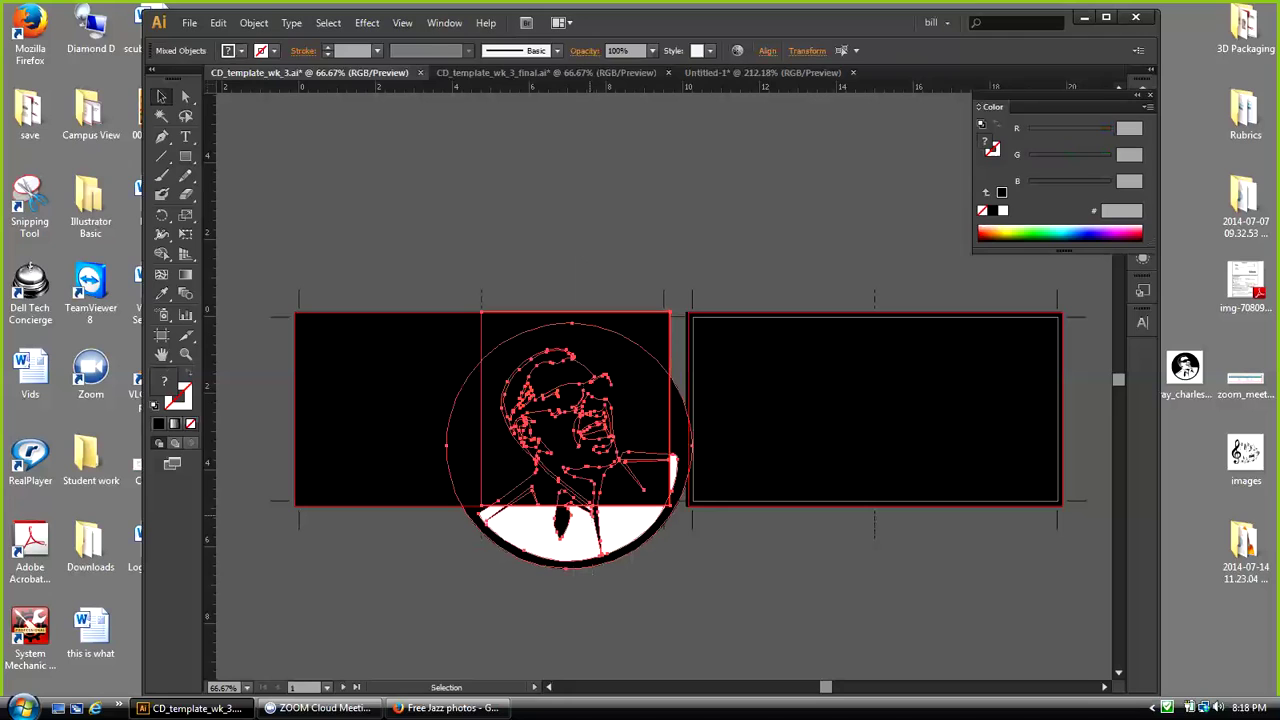
pyautogui.click(562, 250)
pyautogui.click(566, 370)
pyautogui.moveTo(534, 245); pyautogui.dragTo(657, 584)
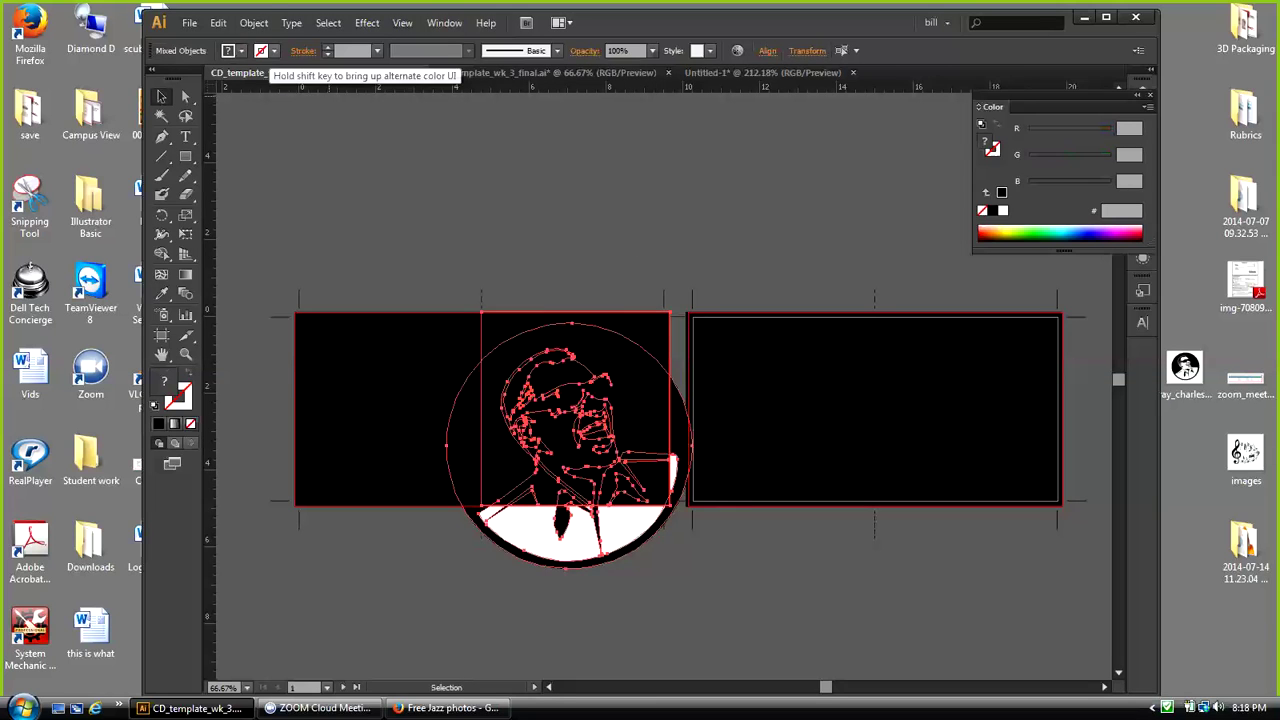
pyautogui.click(253, 22)
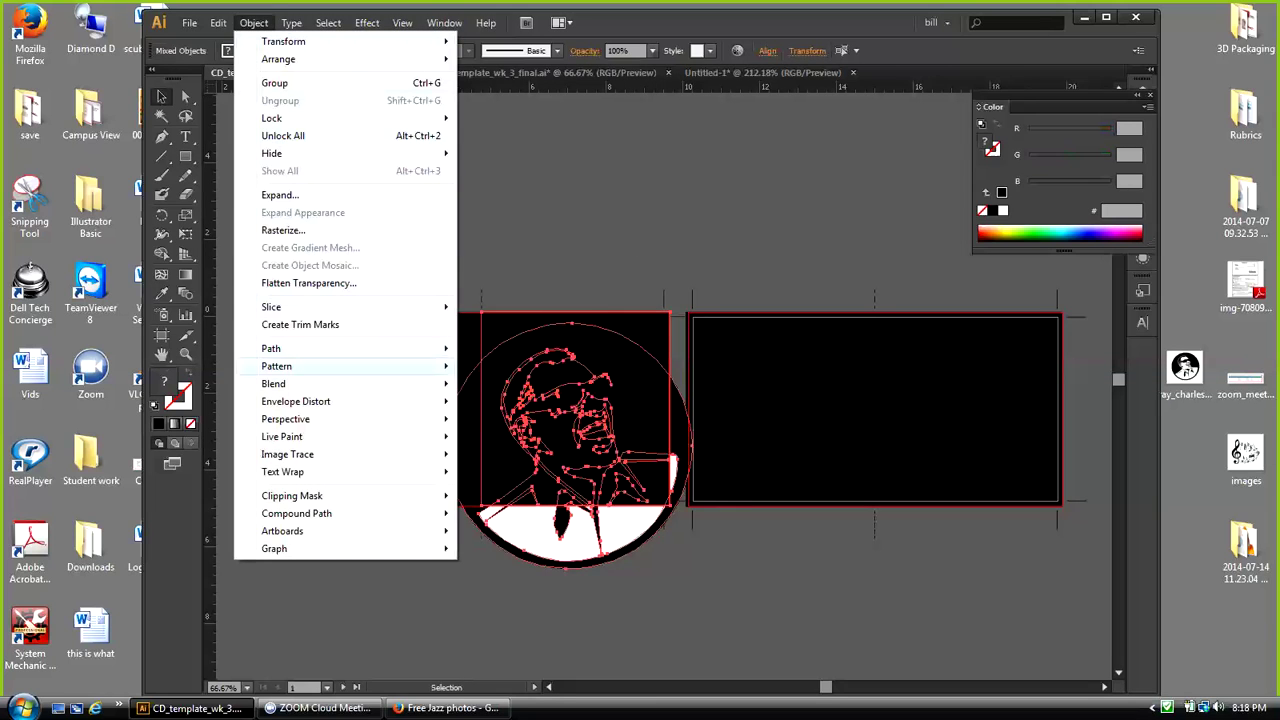
pyautogui.moveTo(300, 495)
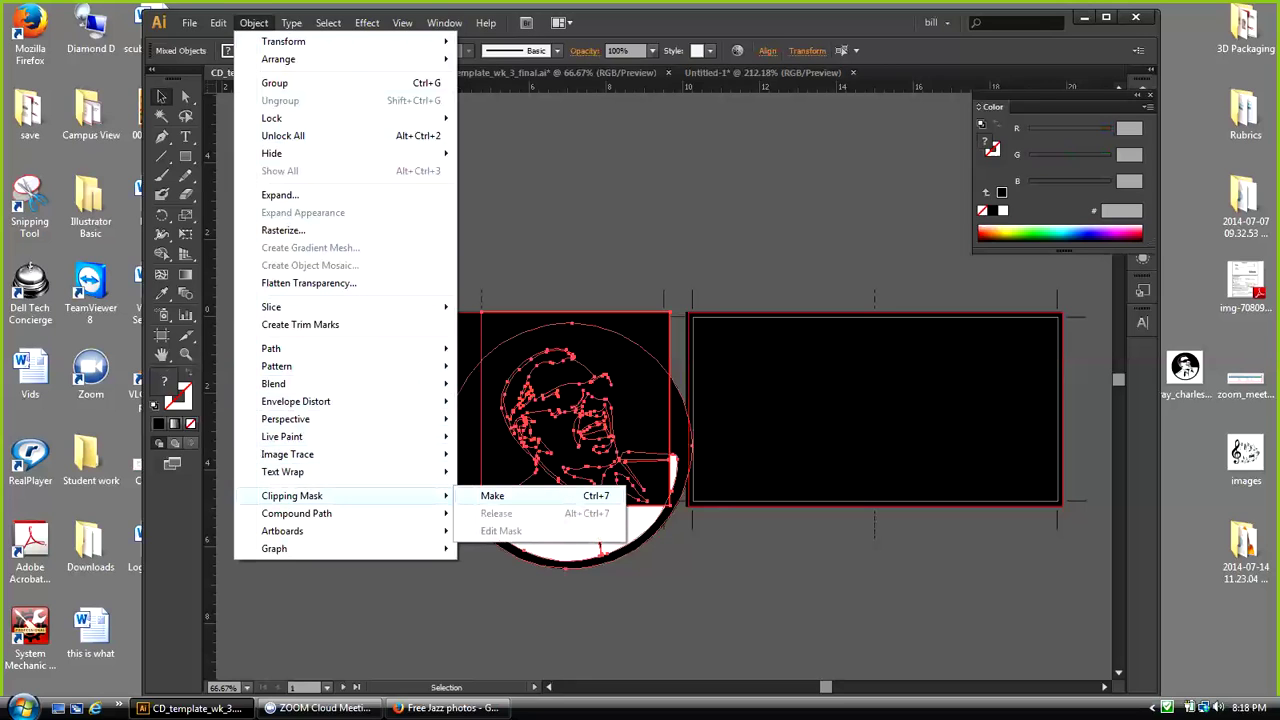
pyautogui.click(495, 494)
pyautogui.click(628, 575)
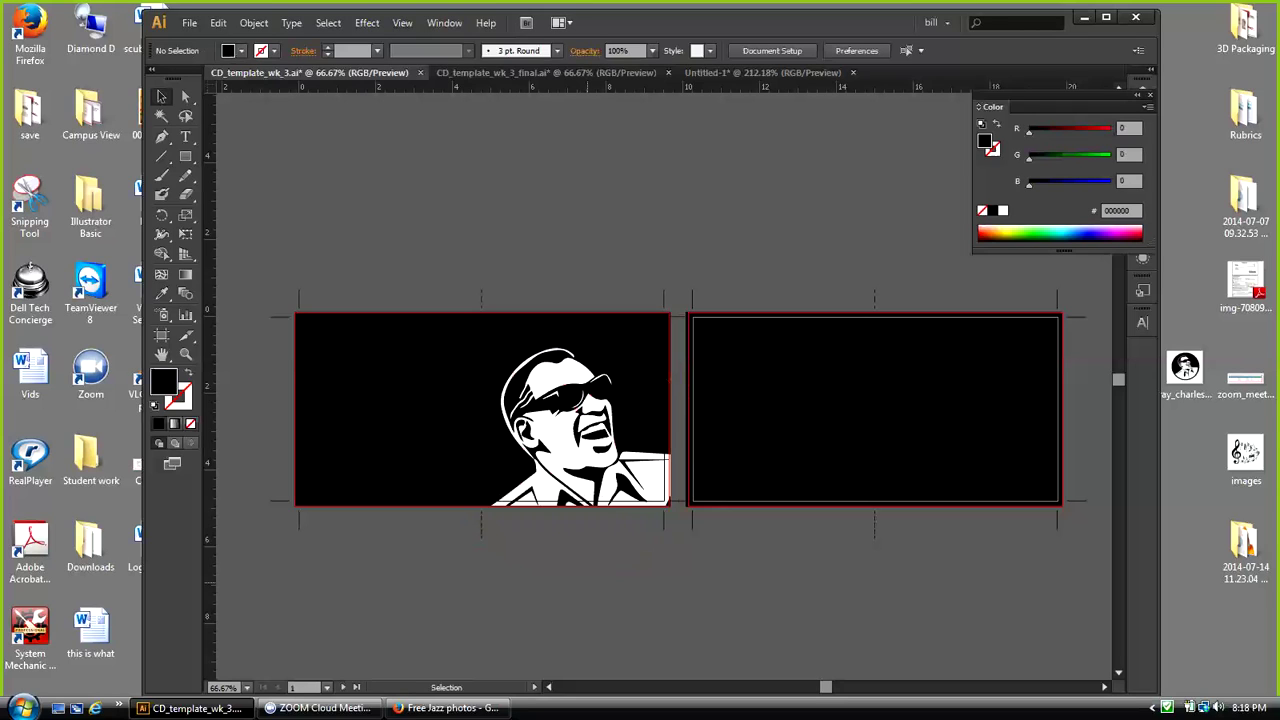
# Step: Select the clipped portrait, detach the Rotate and Reflect tools as a floating palette above the artwork, and activate the Reflect tool
pyautogui.click(559, 400)
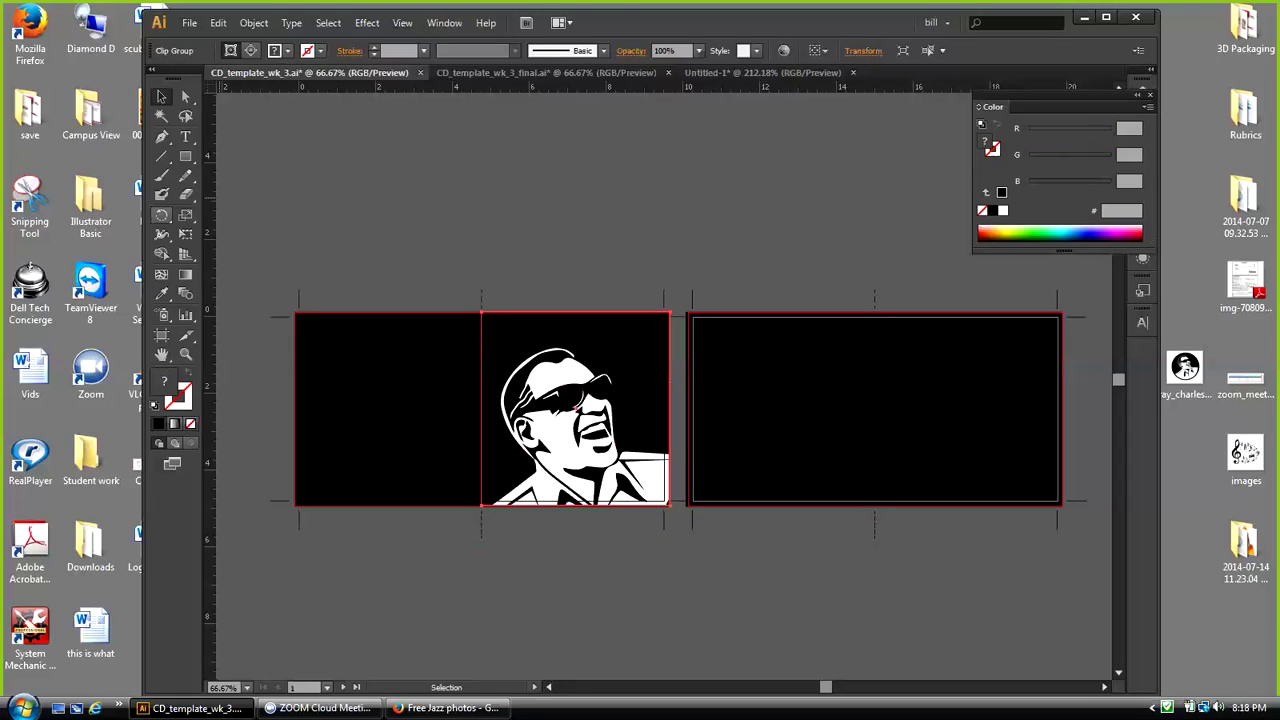
pyautogui.click(161, 215)
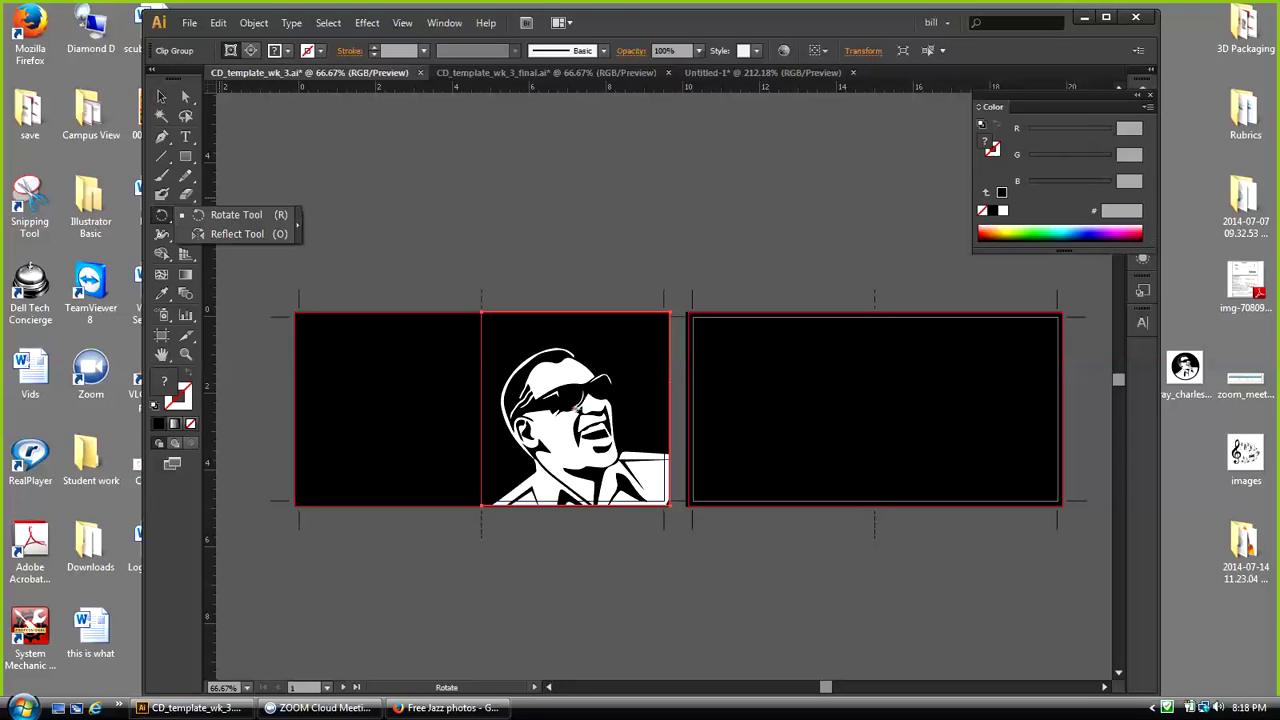
pyautogui.click(298, 225)
pyautogui.moveTo(185, 228); pyautogui.dragTo(580, 166)
pyautogui.click(595, 193)
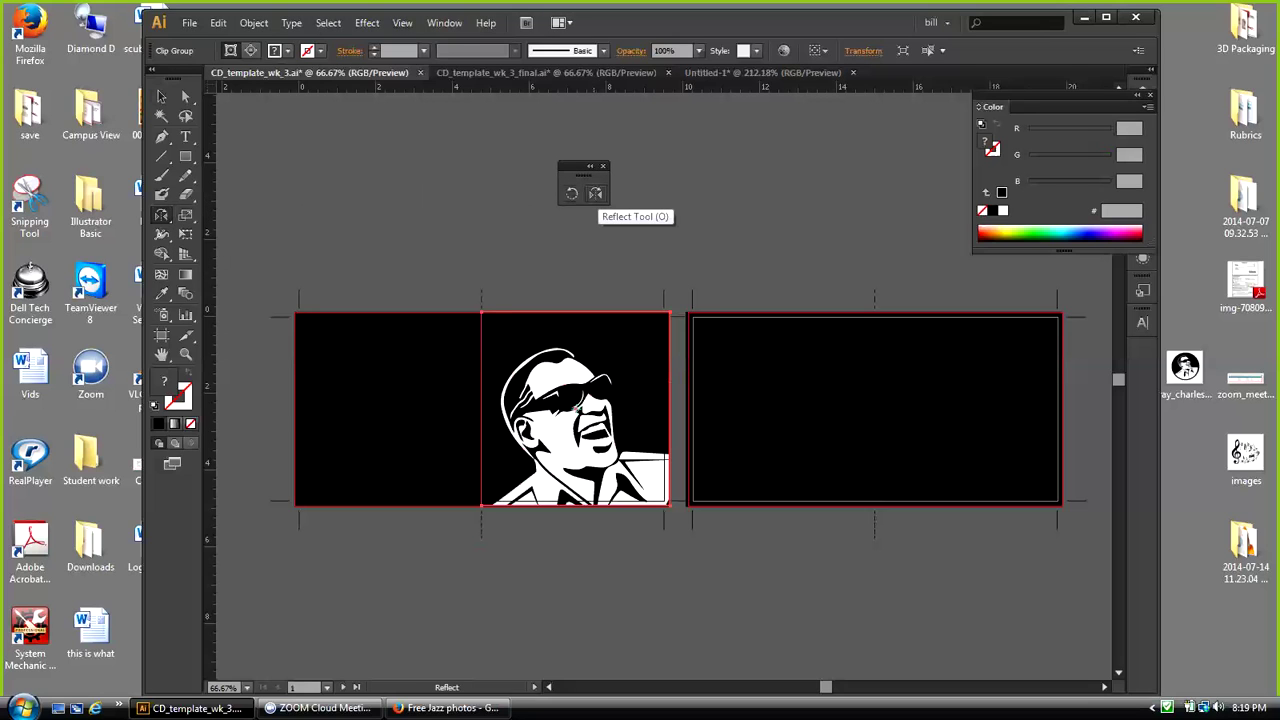
# Step: Reflect the clipped portrait across the vertical axis with preview enabled, deselect it, and move the floating tool palette out of the way
pyautogui.doubleClick(595, 193)
pyautogui.moveTo(300, 143); pyautogui.dragTo(790, 119)
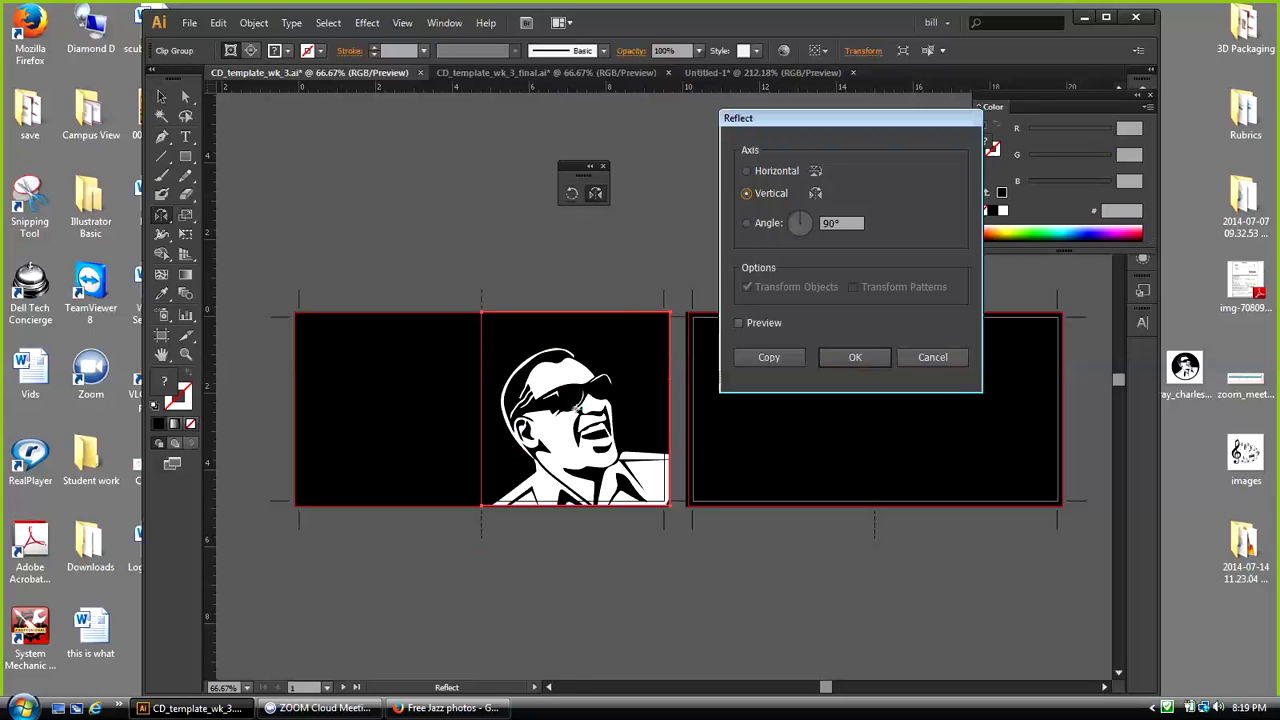
pyautogui.click(739, 323)
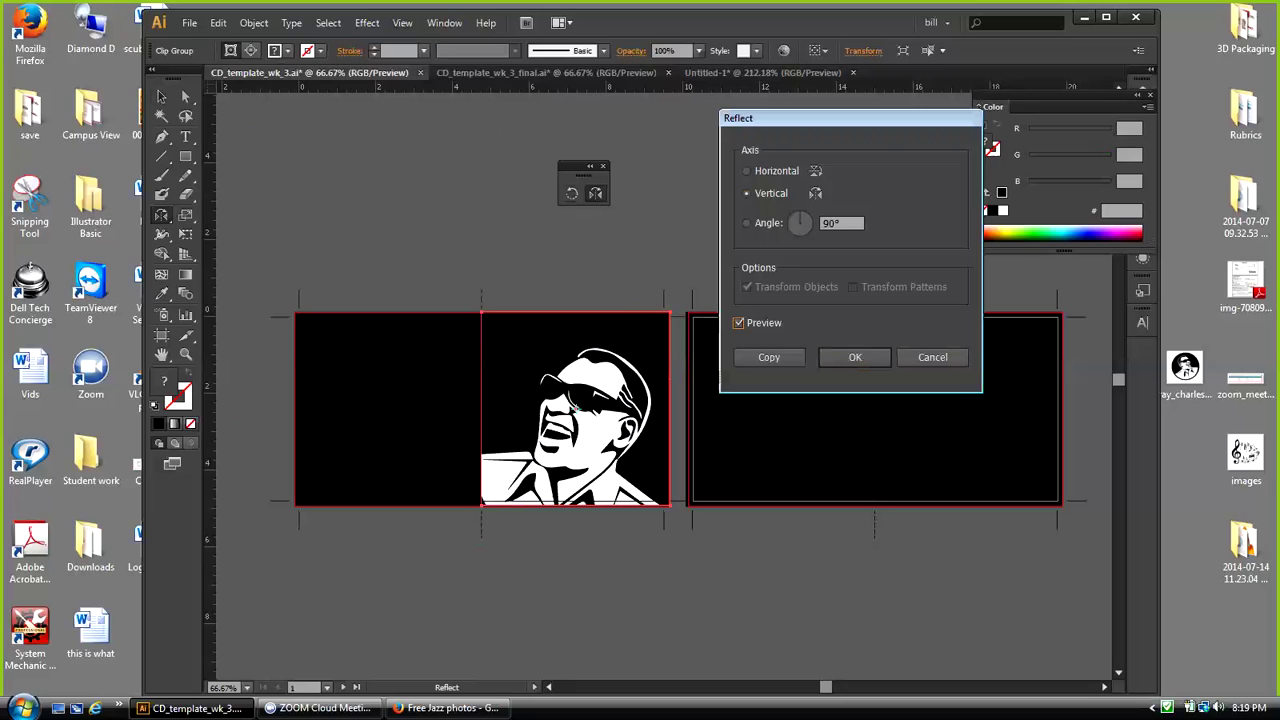
pyautogui.click(855, 357)
pyautogui.click(162, 97)
pyautogui.click(604, 250)
pyautogui.moveTo(583, 167); pyautogui.dragTo(309, 107)
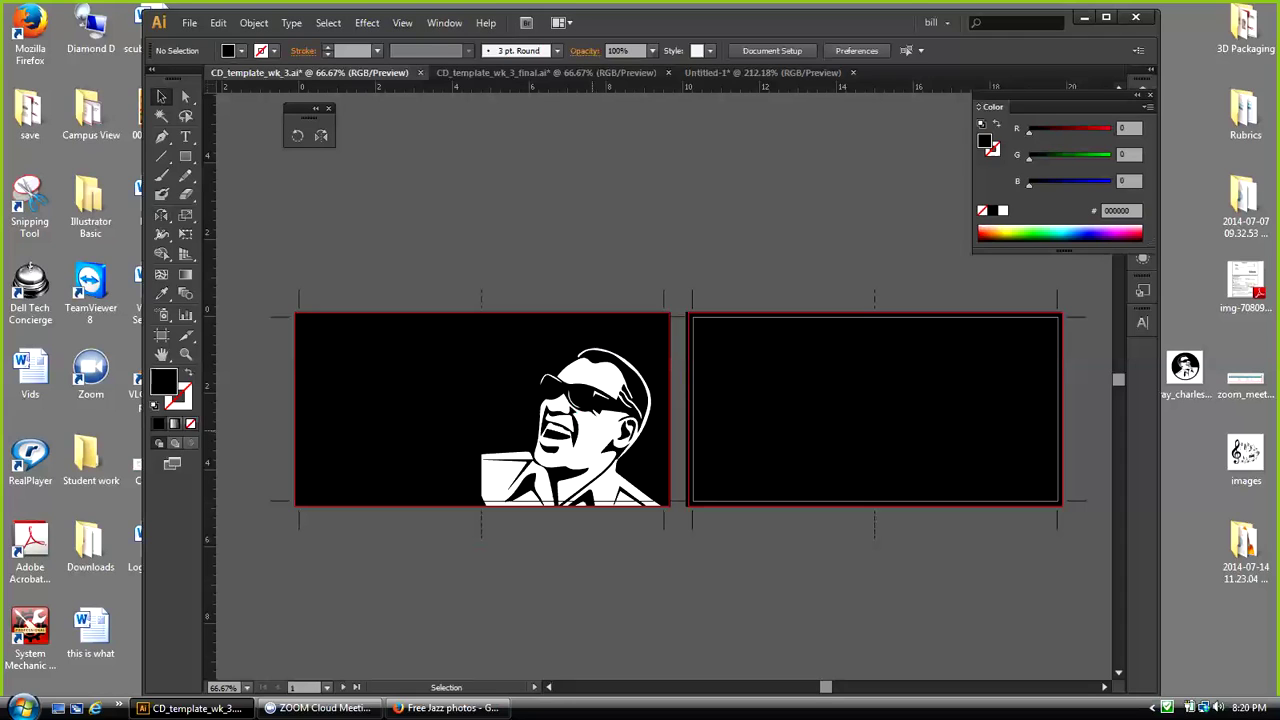
# Step: Select the reflected portrait and open the Transparency settings, placing them in the empty area above the artwork
pyautogui.click(588, 422)
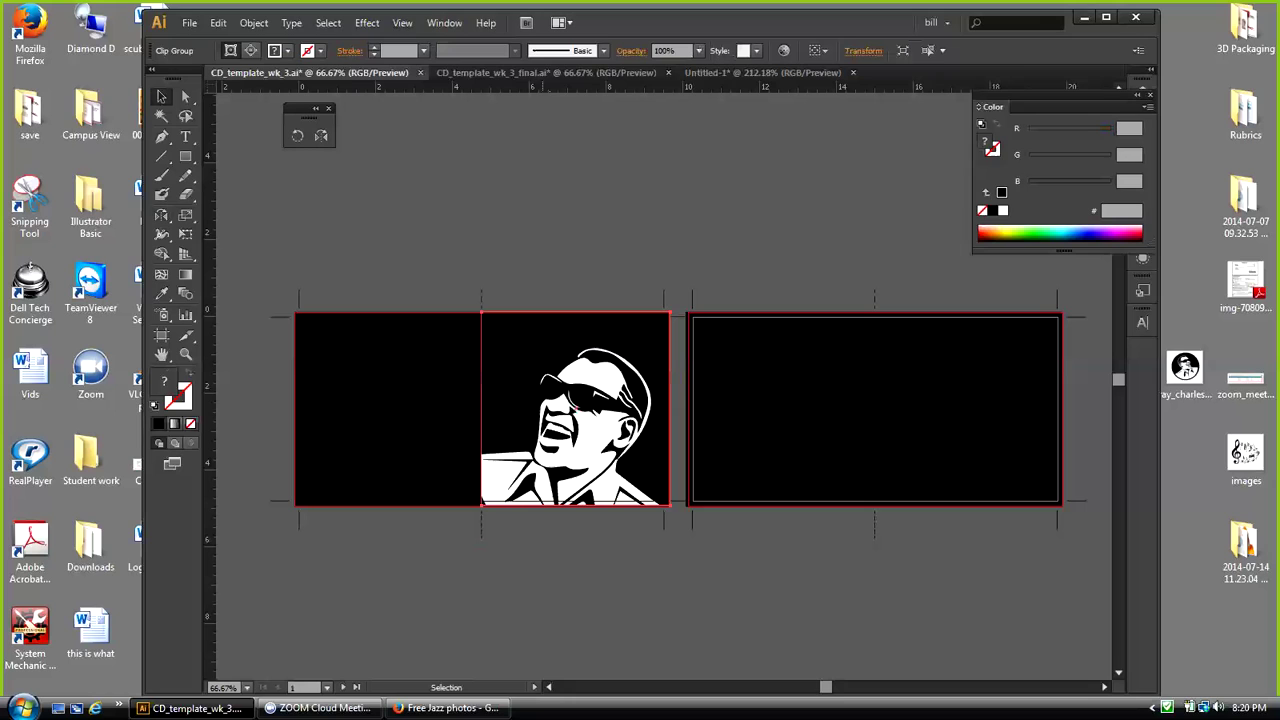
pyautogui.moveTo(720, 21); pyautogui.dragTo(675, 38)
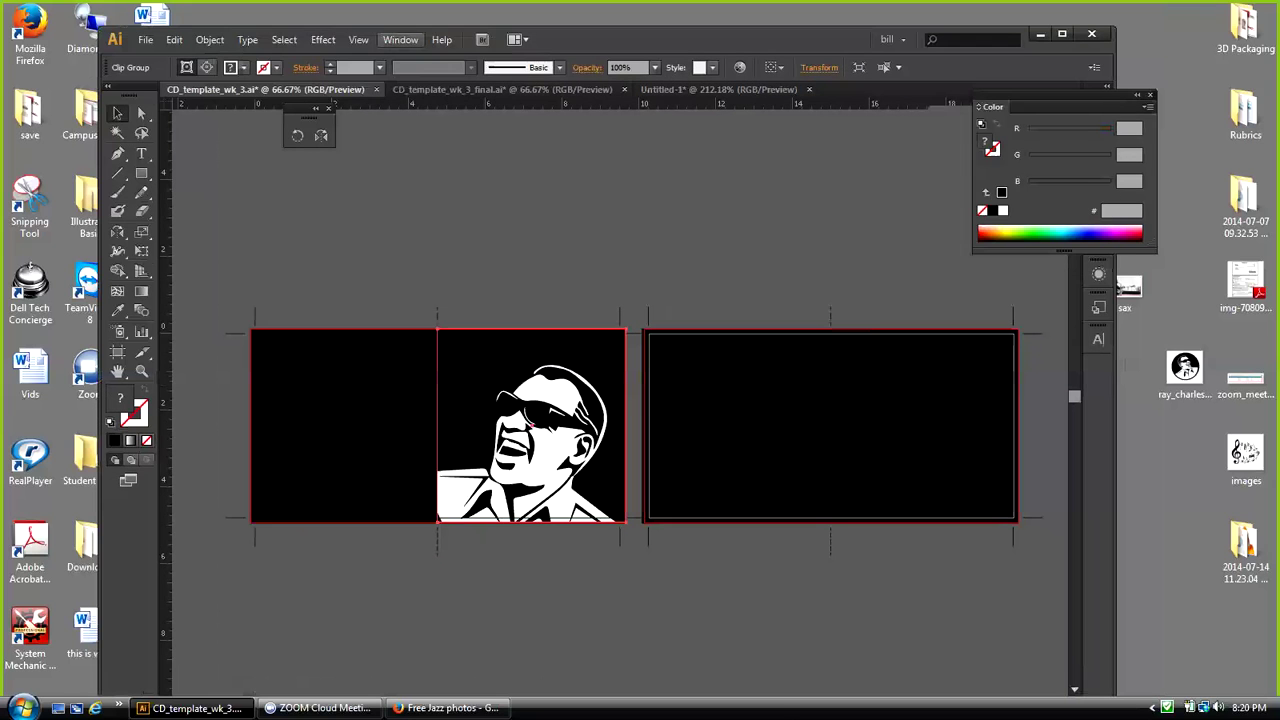
pyautogui.click(400, 39)
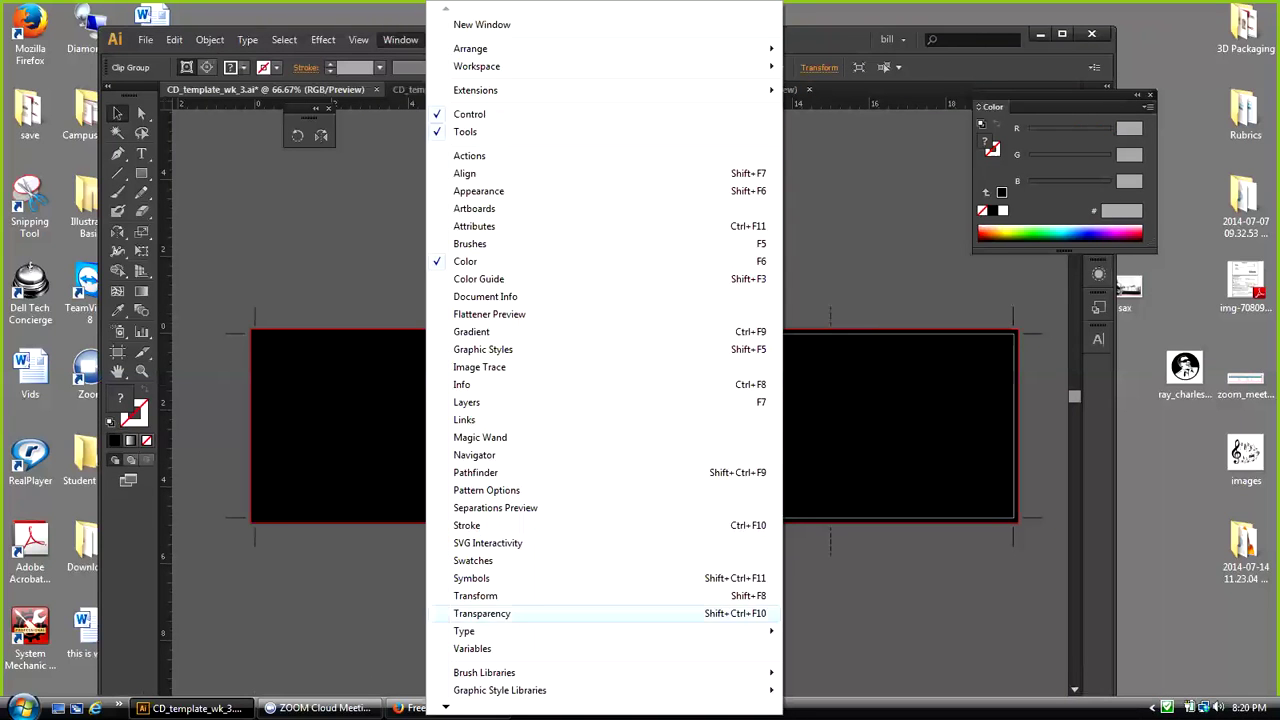
pyautogui.click(482, 613)
pyautogui.moveTo(960, 197); pyautogui.dragTo(606, 167)
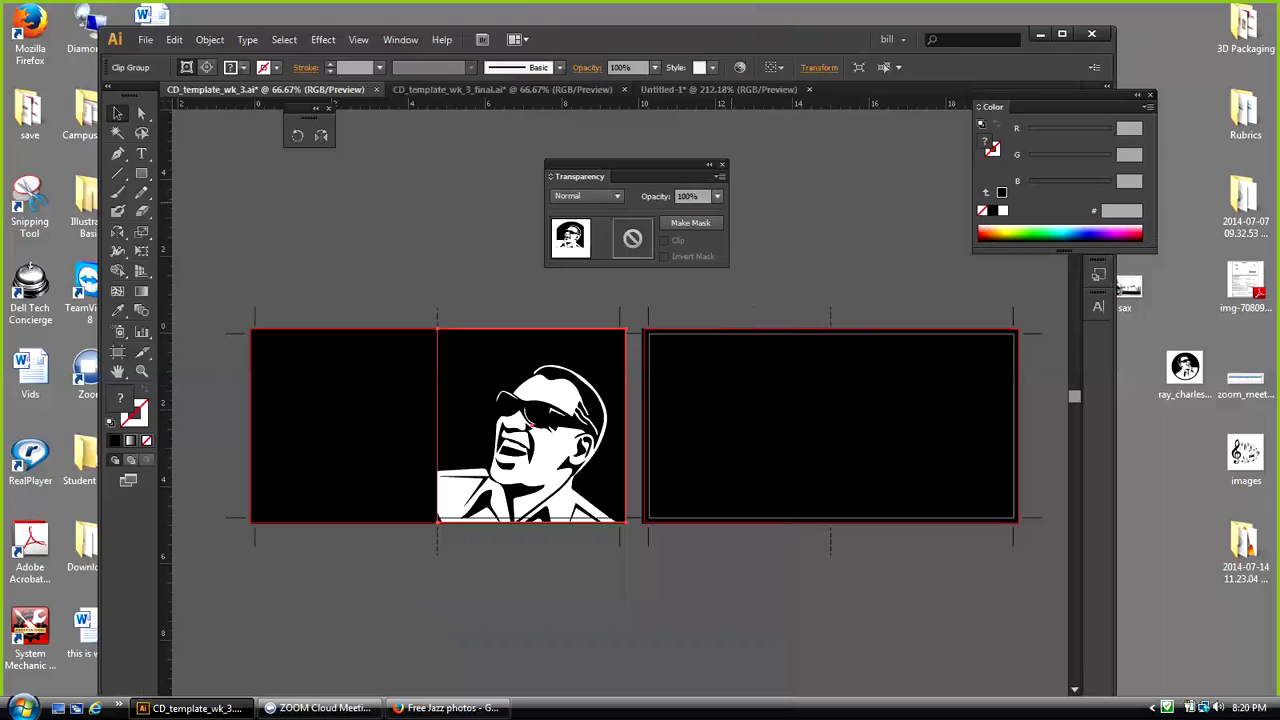
# Step: Try 30% opacity on the portrait, settle on 20%, deselect it, and move the Transparency settings clear of the cover
pyautogui.click(717, 196)
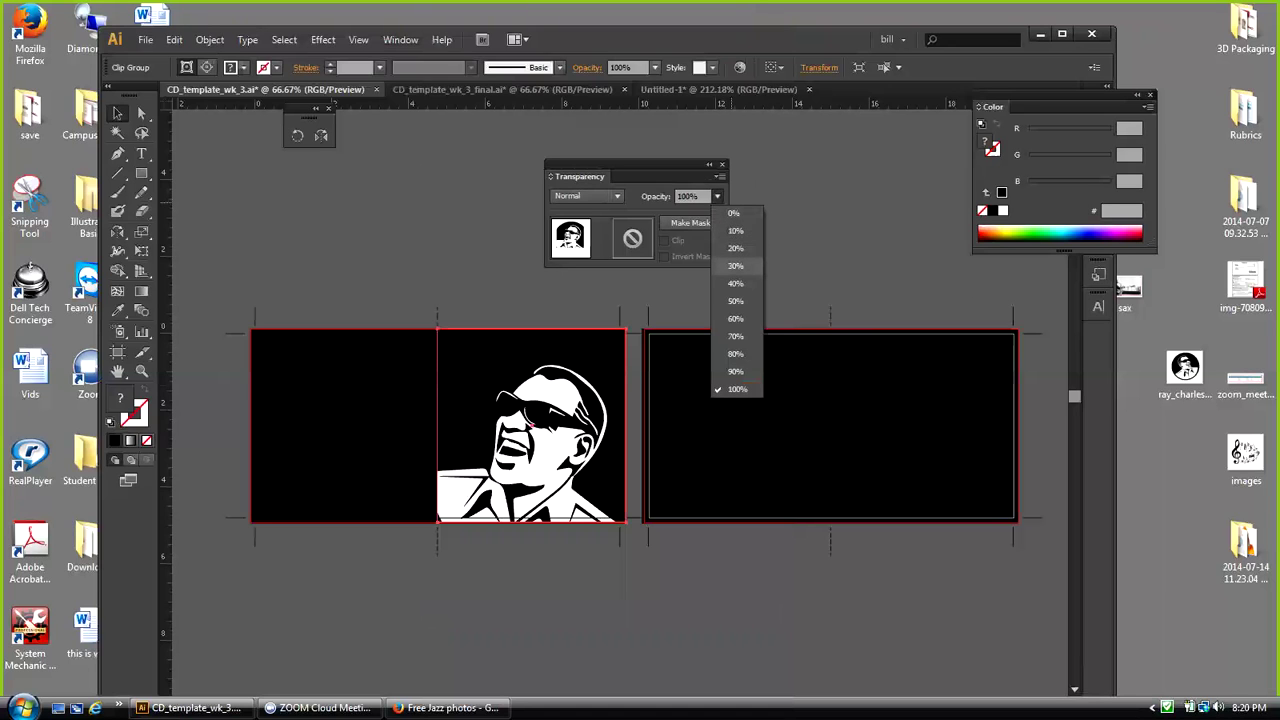
pyautogui.click(735, 266)
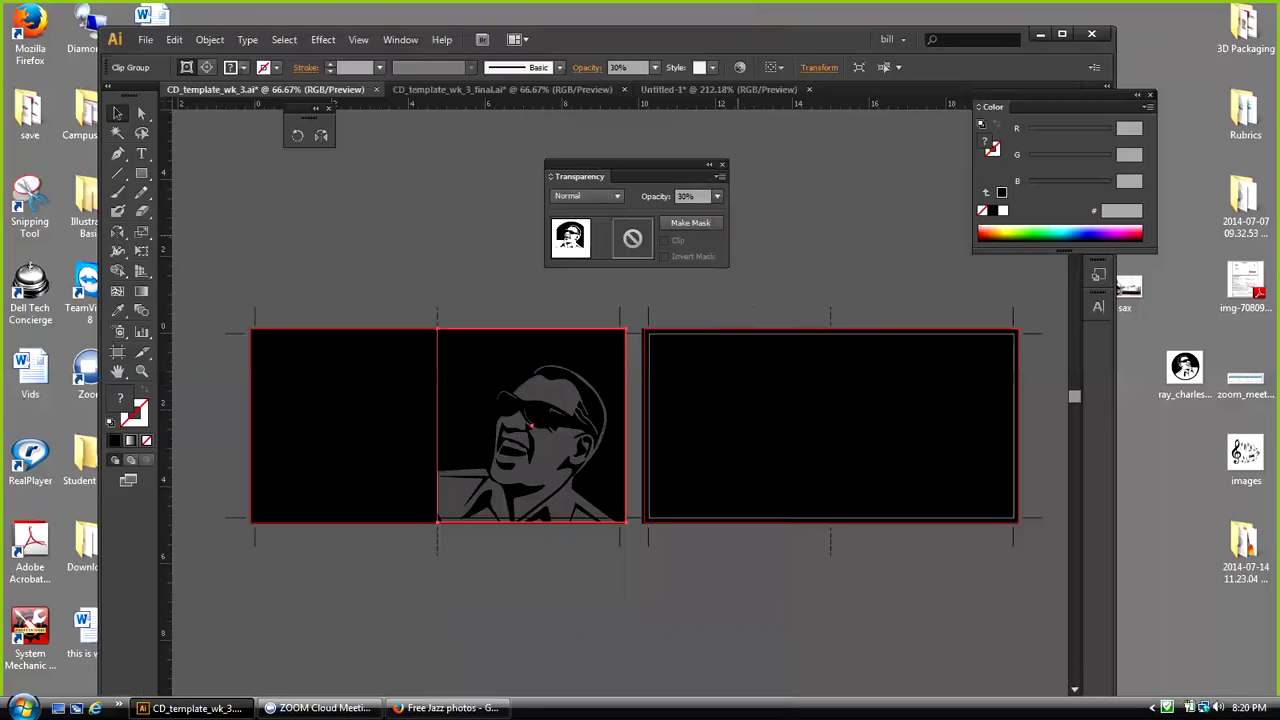
pyautogui.click(717, 196)
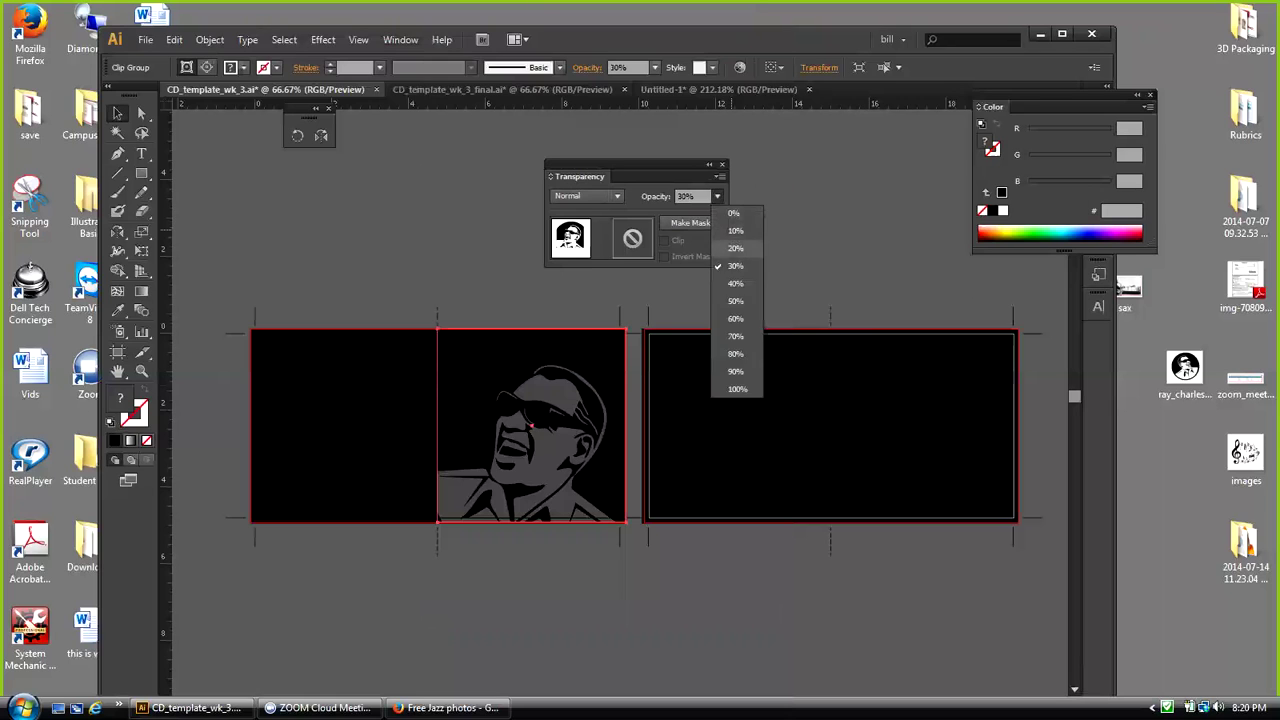
pyautogui.click(735, 248)
pyautogui.click(737, 282)
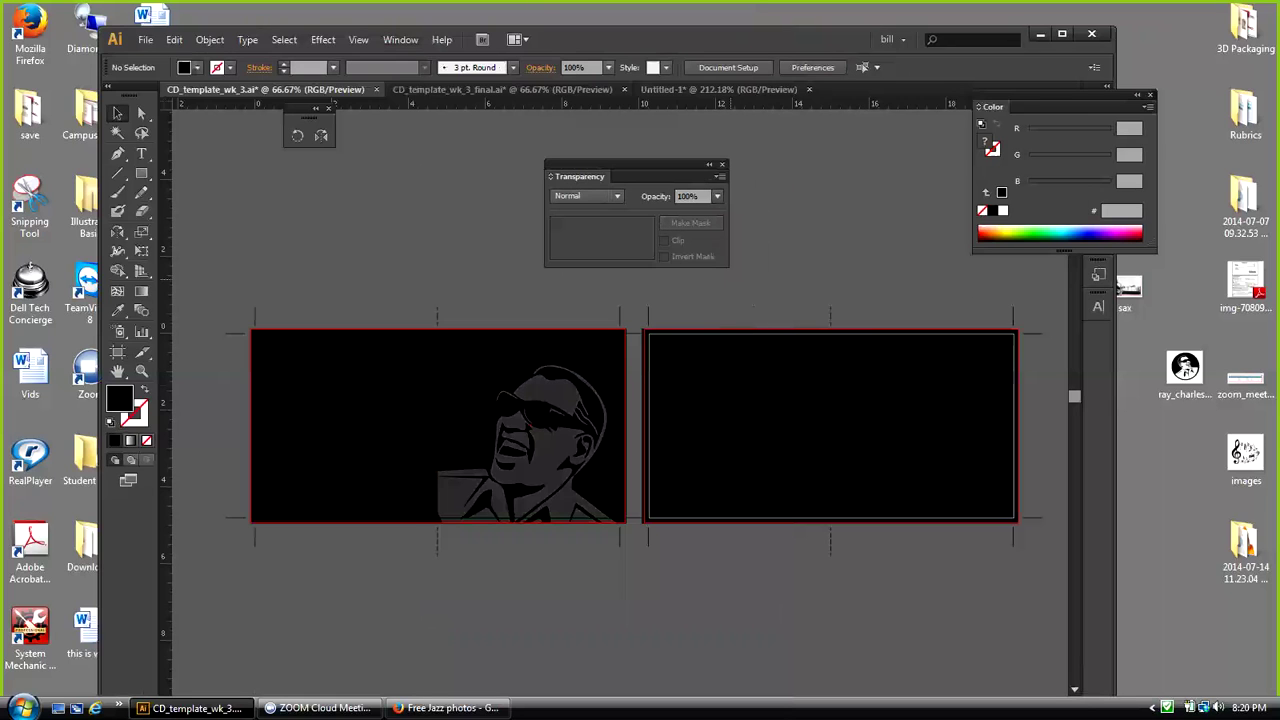
pyautogui.moveTo(640, 165); pyautogui.dragTo(785, 140)
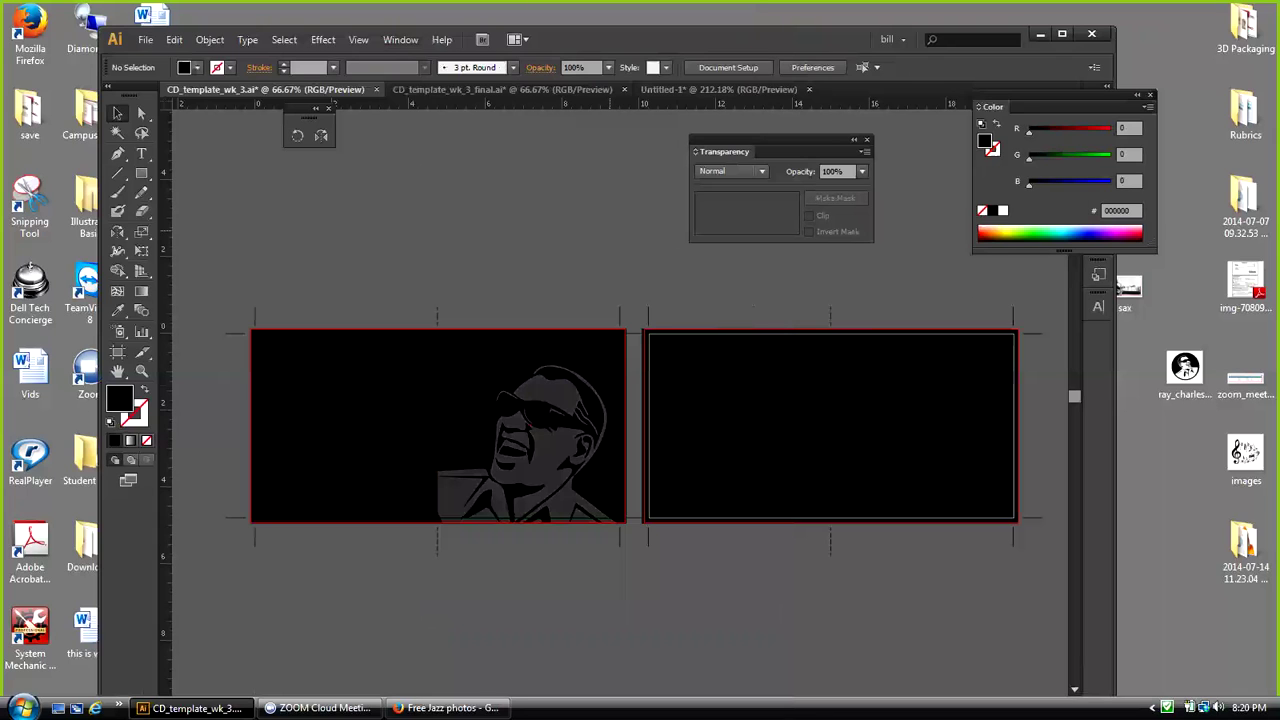
# Step: Compare the portrait at 100% opacity, set it back to 20%, and clear the selection
pyautogui.click(566, 381)
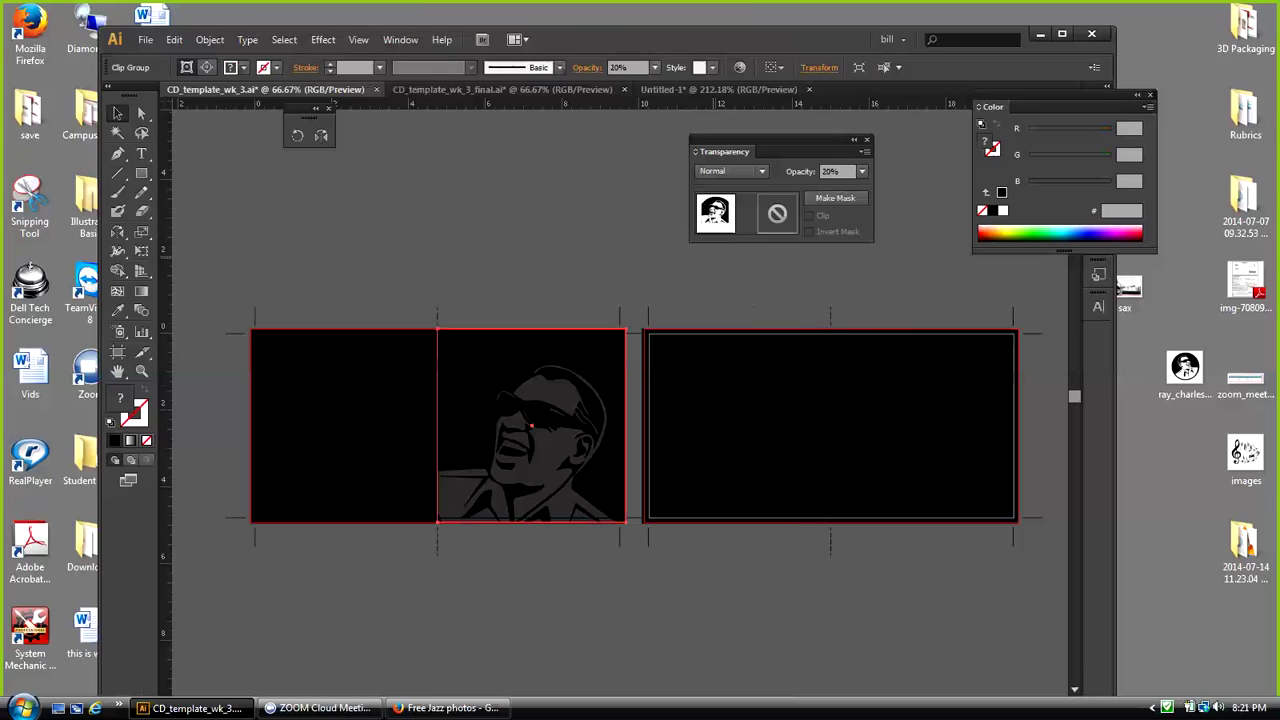
pyautogui.click(862, 171)
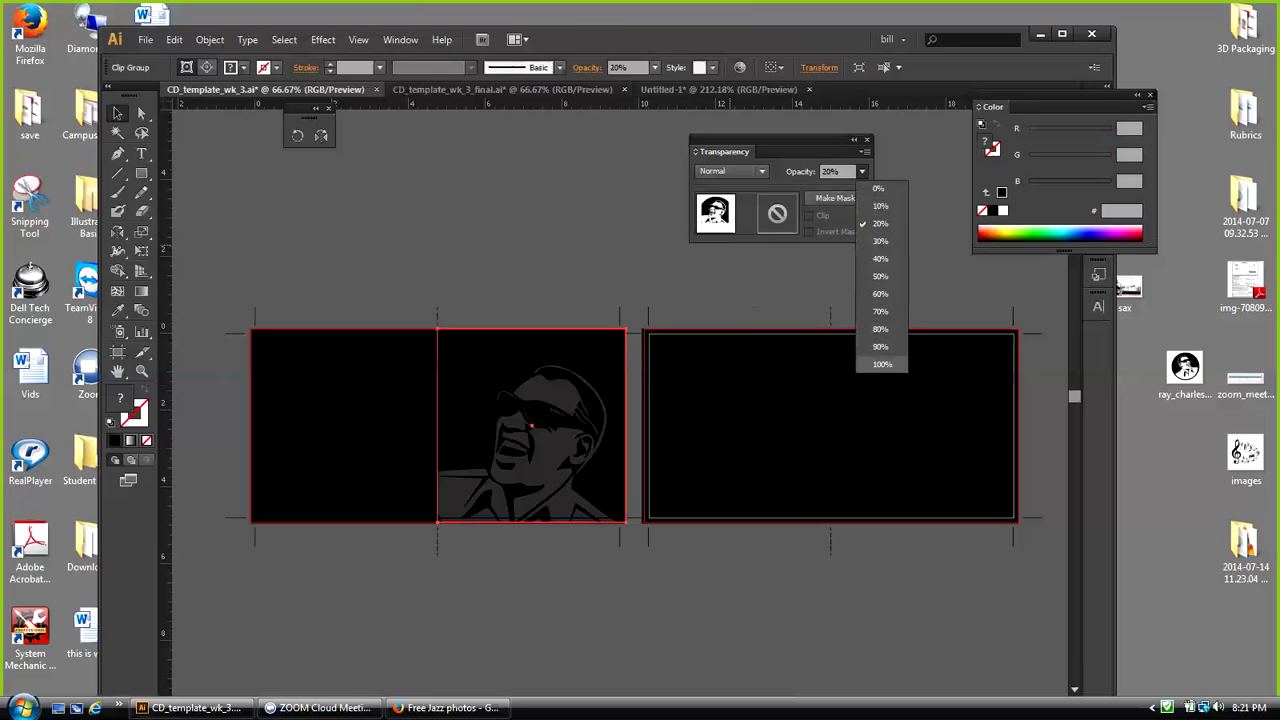
pyautogui.click(881, 364)
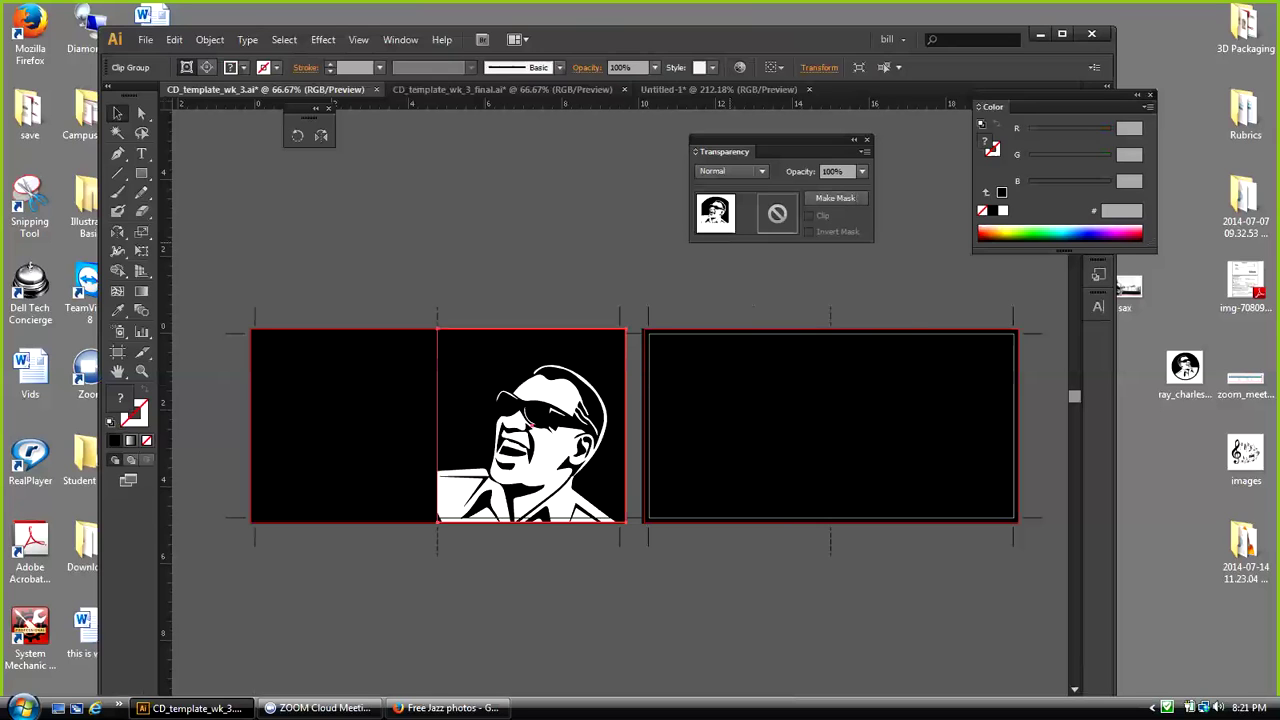
pyautogui.click(862, 172)
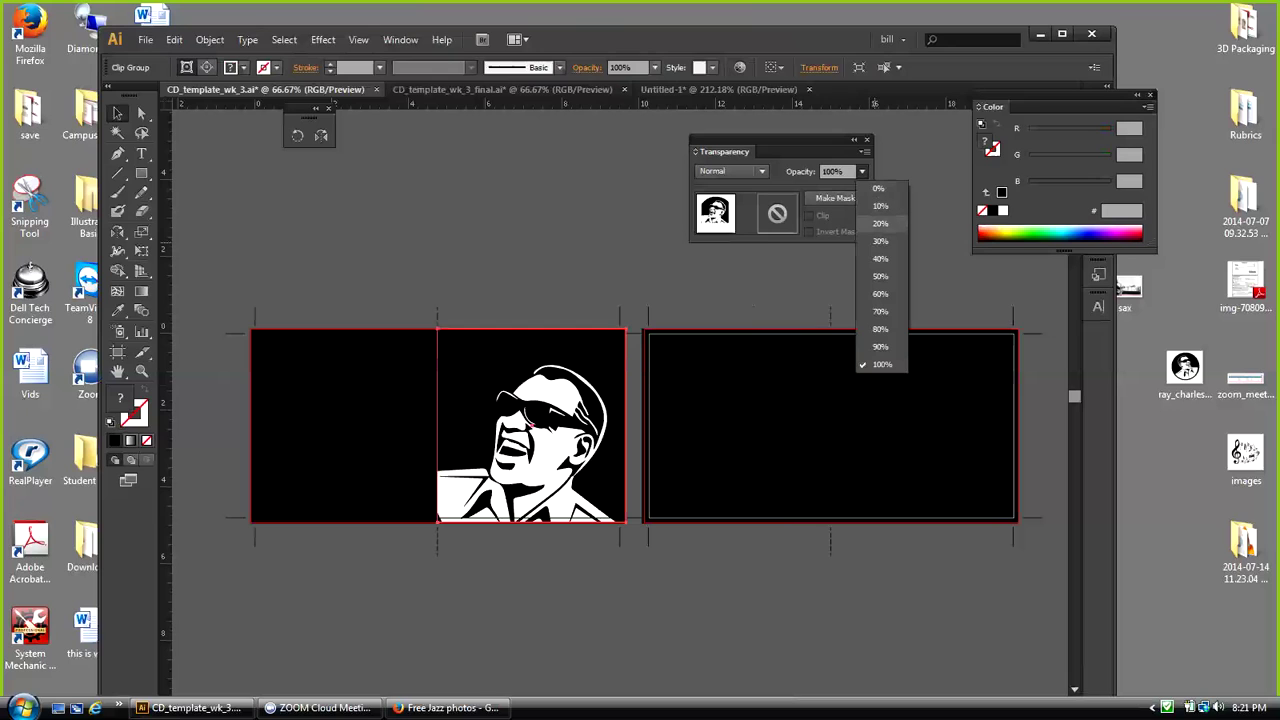
pyautogui.click(880, 223)
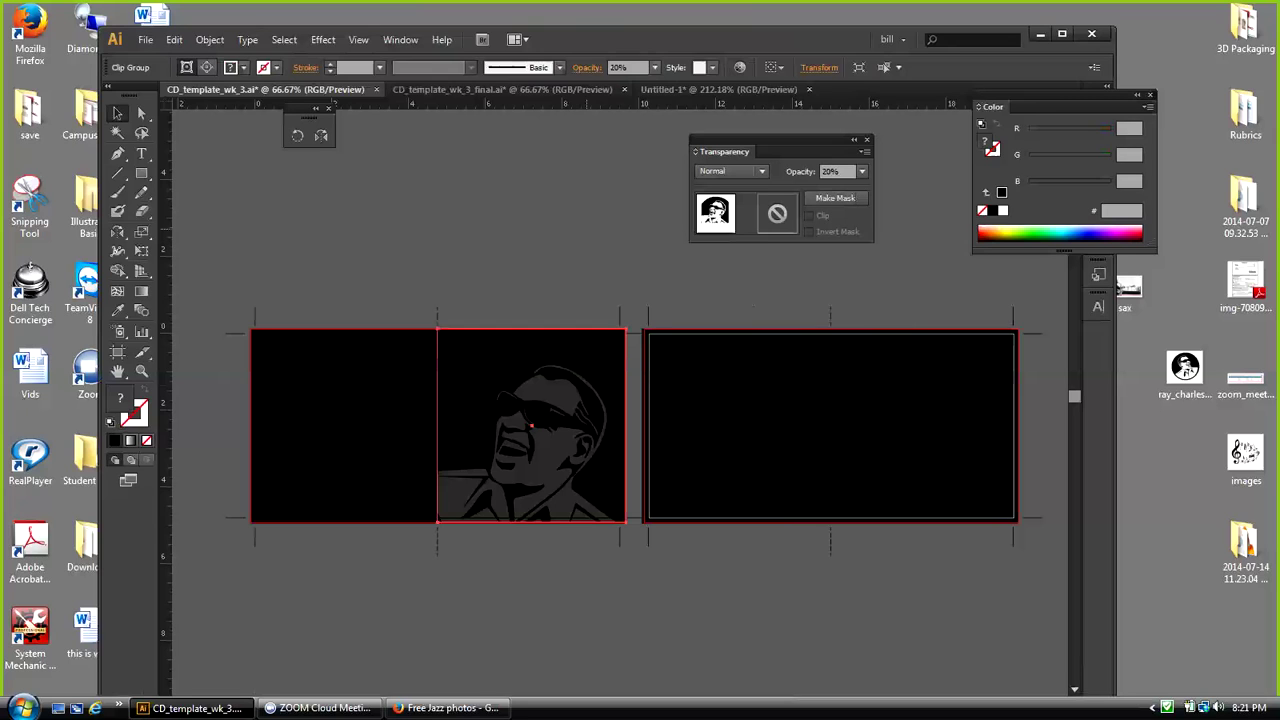
pyautogui.click(600, 262)
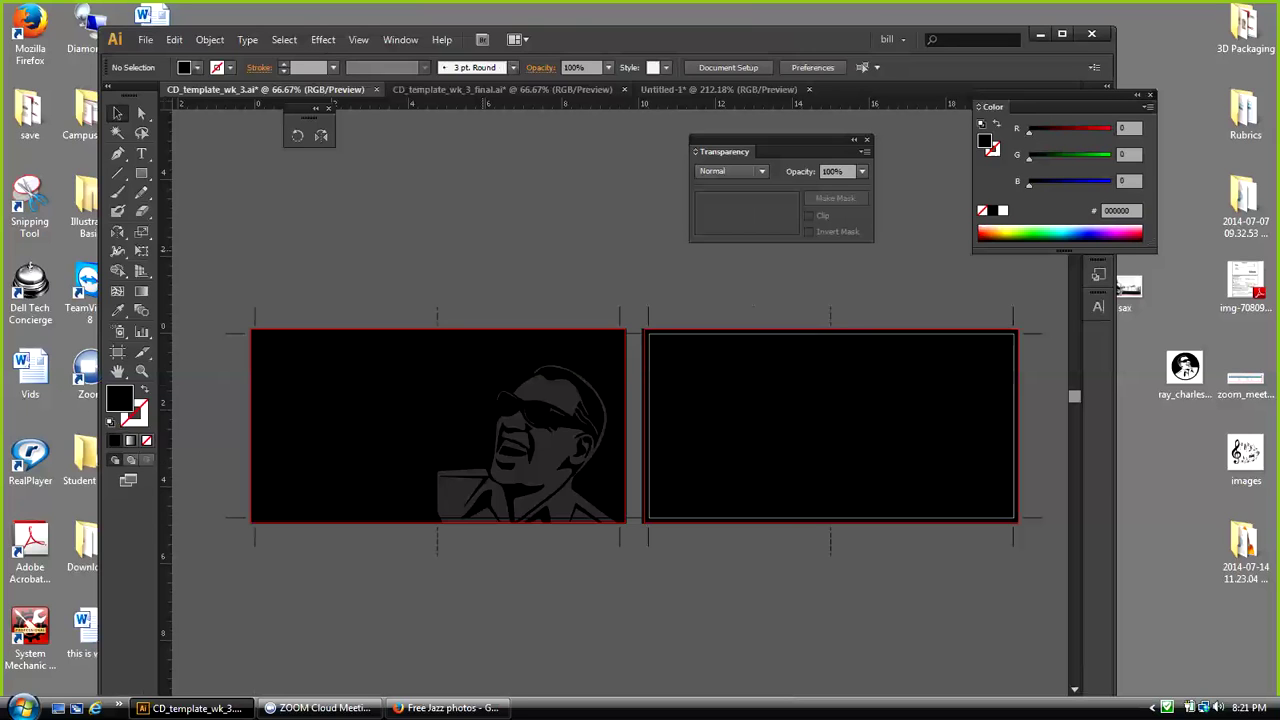
# Step: Review the CD_template_wk_3_final.ai layout and the original portrait document, return to CD_template_wk_3.ai, and activate the Type tool
pyautogui.click(503, 90)
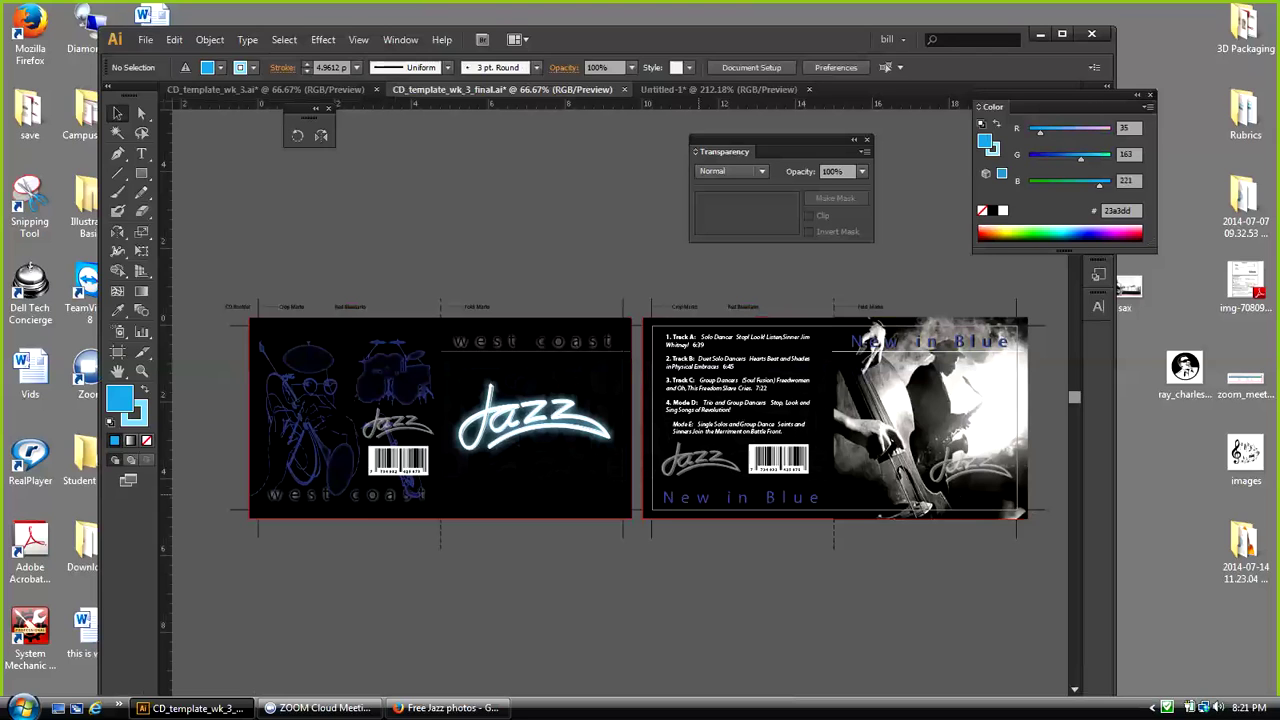
pyautogui.click(718, 89)
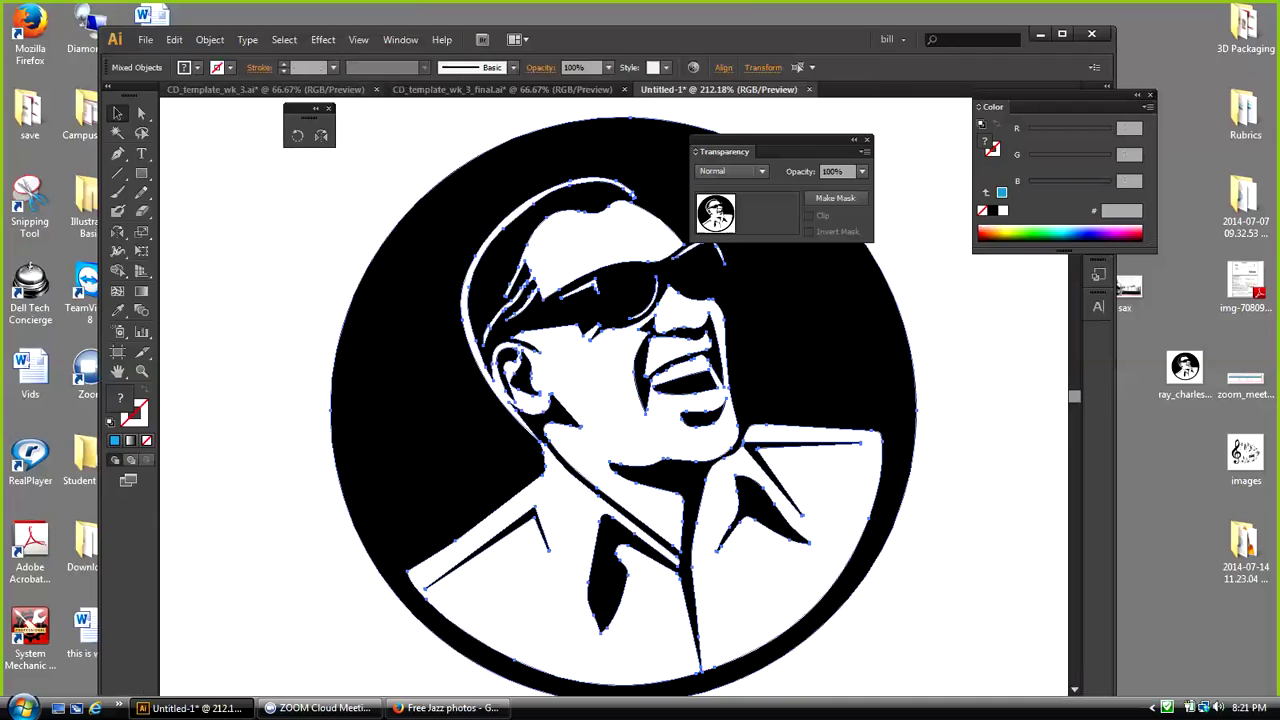
pyautogui.click(265, 89)
pyautogui.press('t')
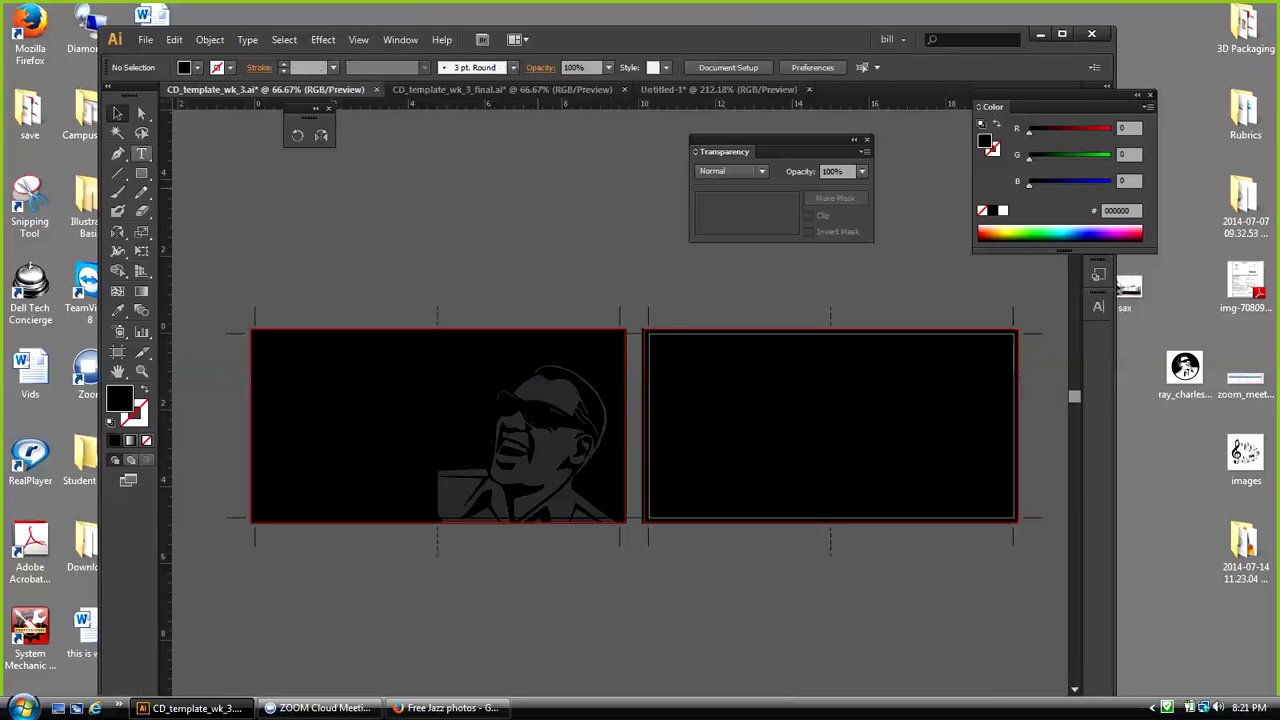
pyautogui.press('v')
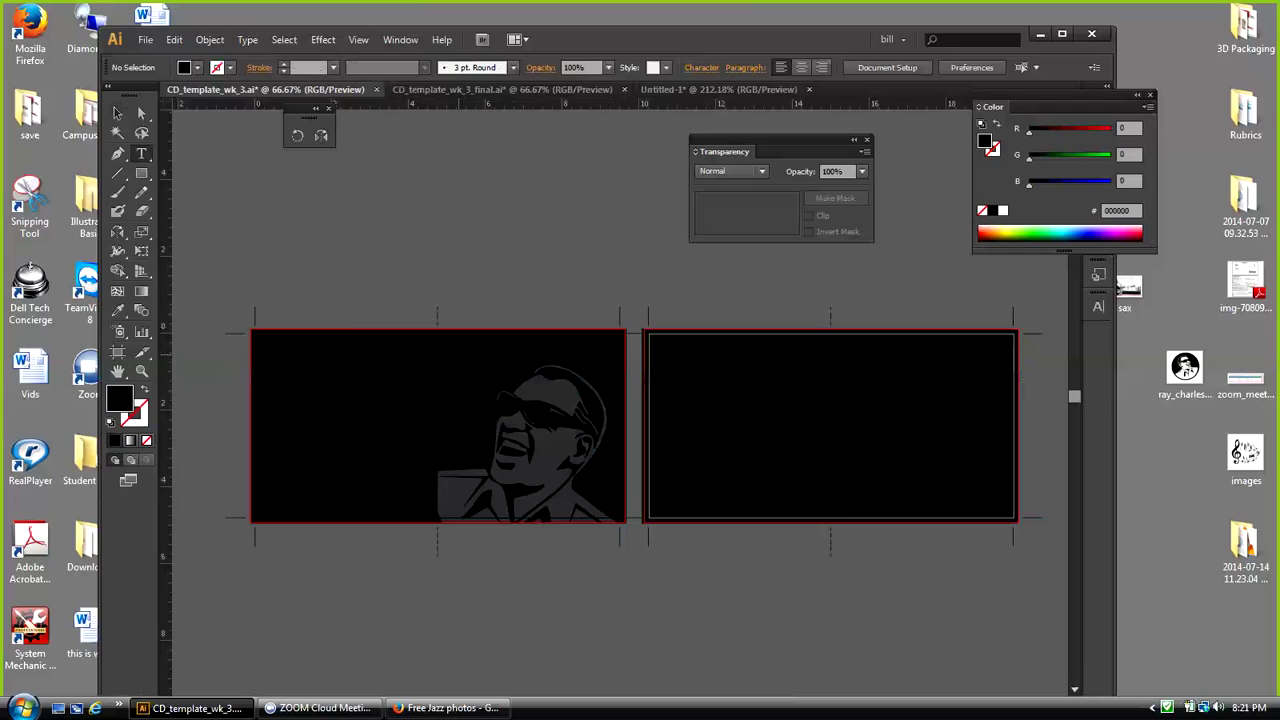
# Step: Add the title NEW IN BLUE above the portrait on the front cover and give its letters a white stroke
pyautogui.click(458, 352)
pyautogui.write('N')
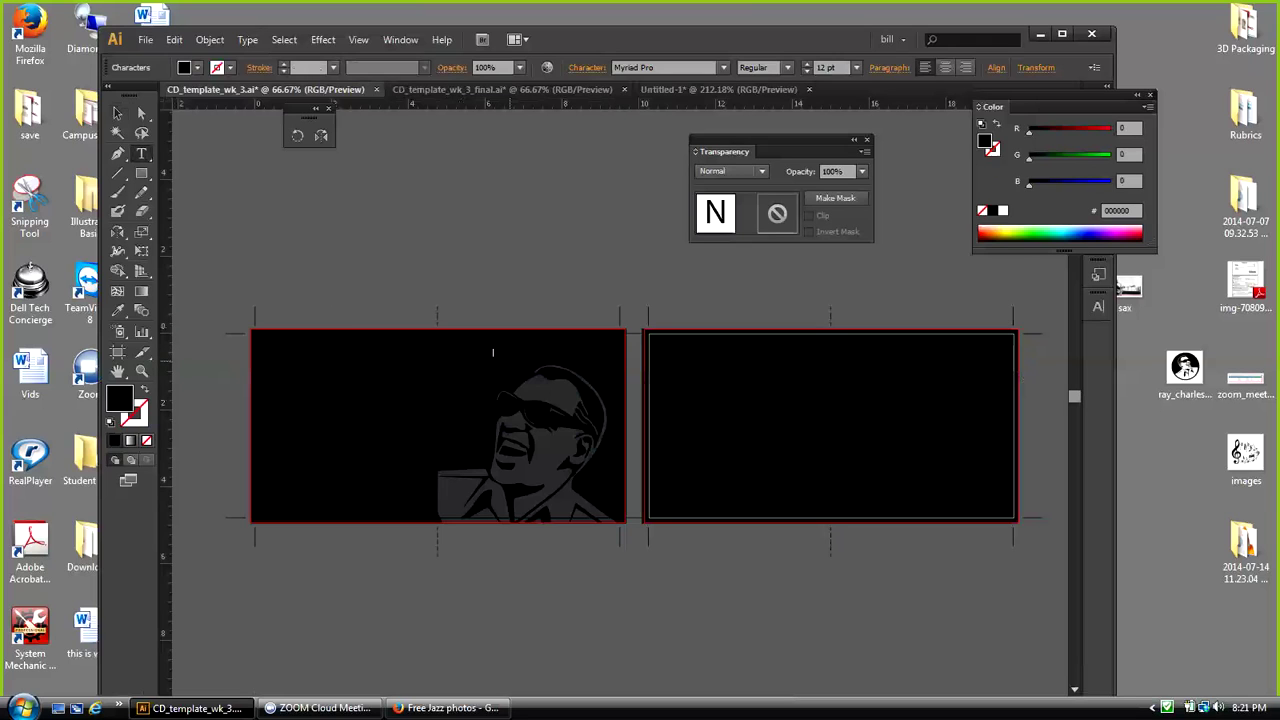
pyautogui.moveTo(508, 356); pyautogui.dragTo(442, 356)
pyautogui.click(196, 67)
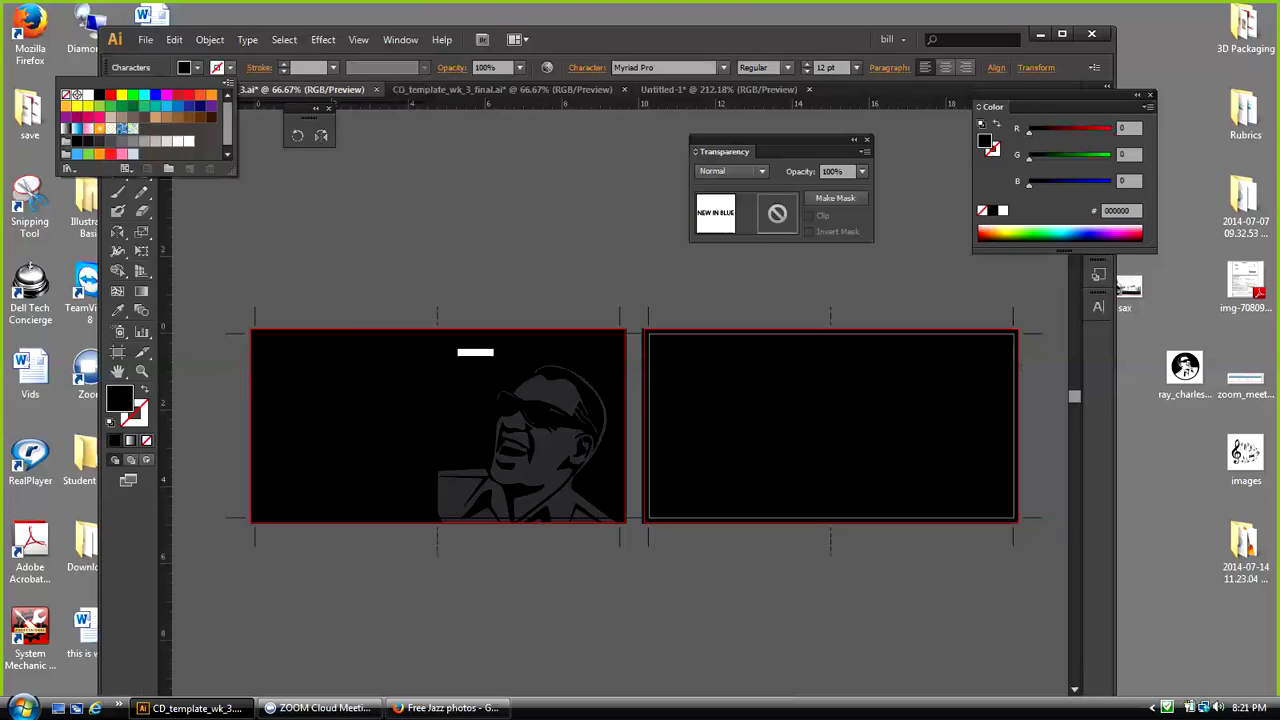
pyautogui.click(88, 95)
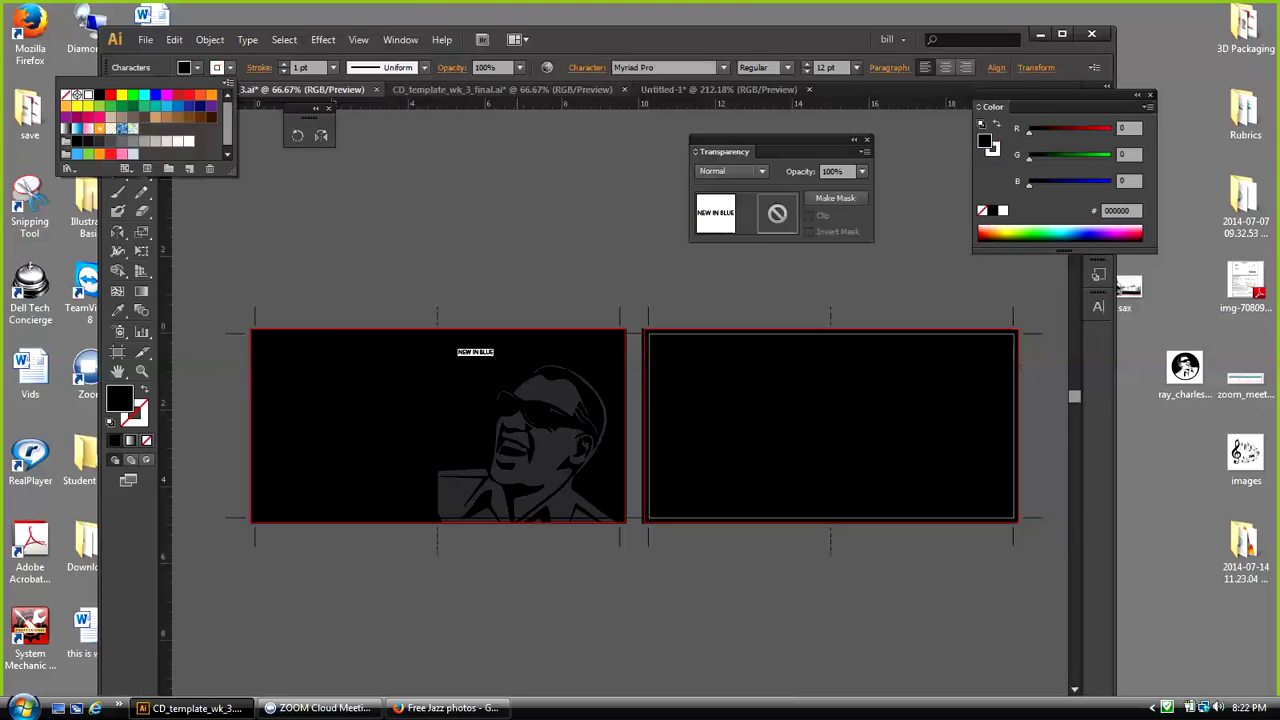
# Step: Try the NEW IN BLUE title at 36 pt, enlarge it to 60 pt, and finish text editing with the Selection tool
pyautogui.click(857, 67)
pyautogui.click(857, 67)
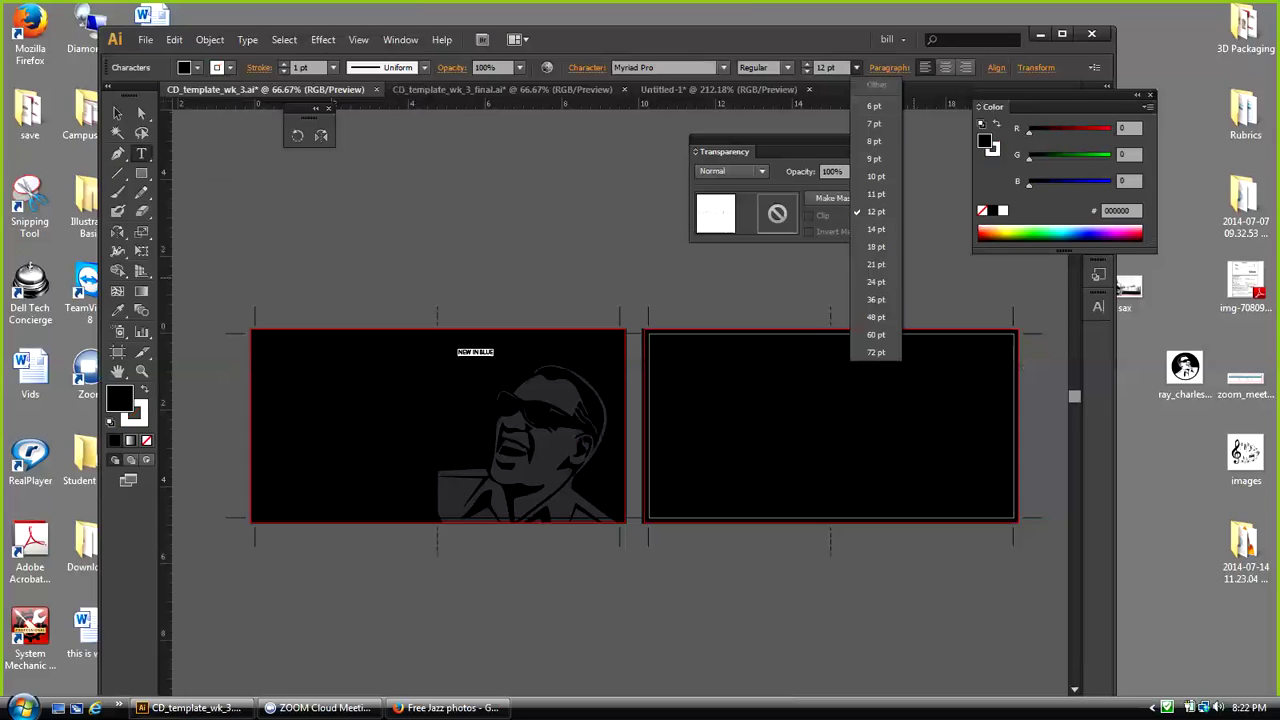
pyautogui.click(875, 299)
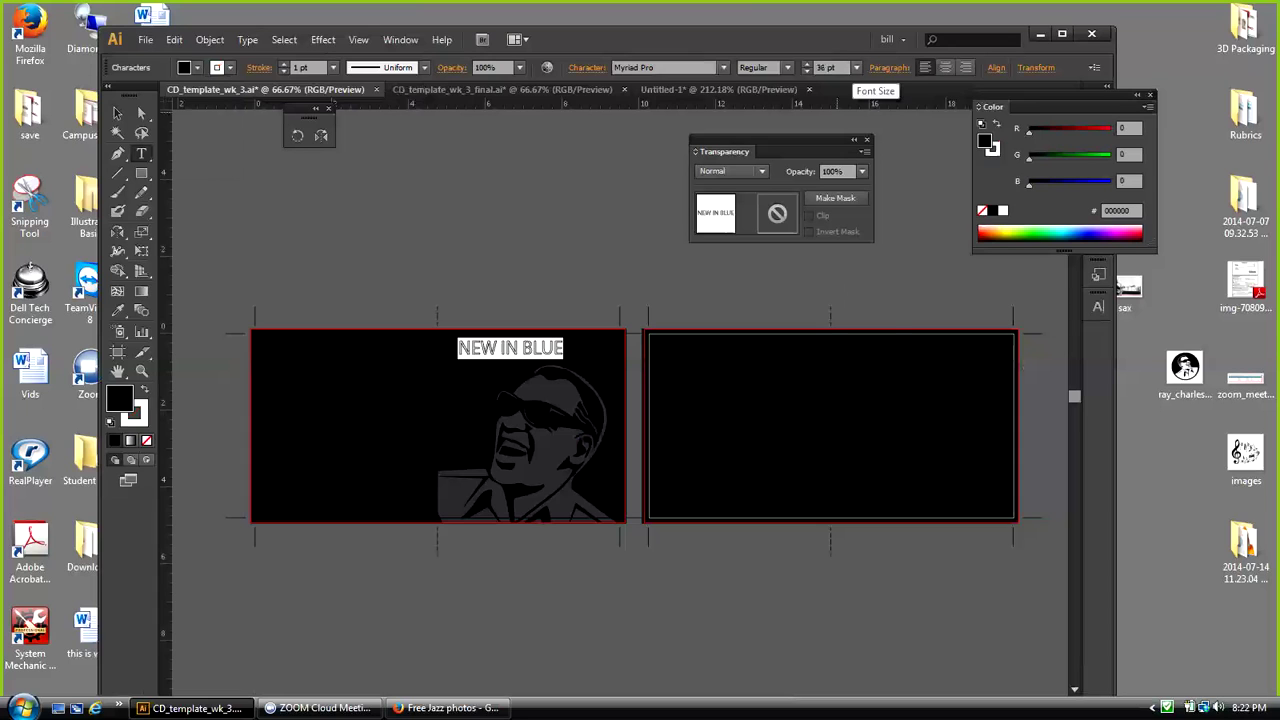
pyautogui.click(857, 67)
pyautogui.click(875, 334)
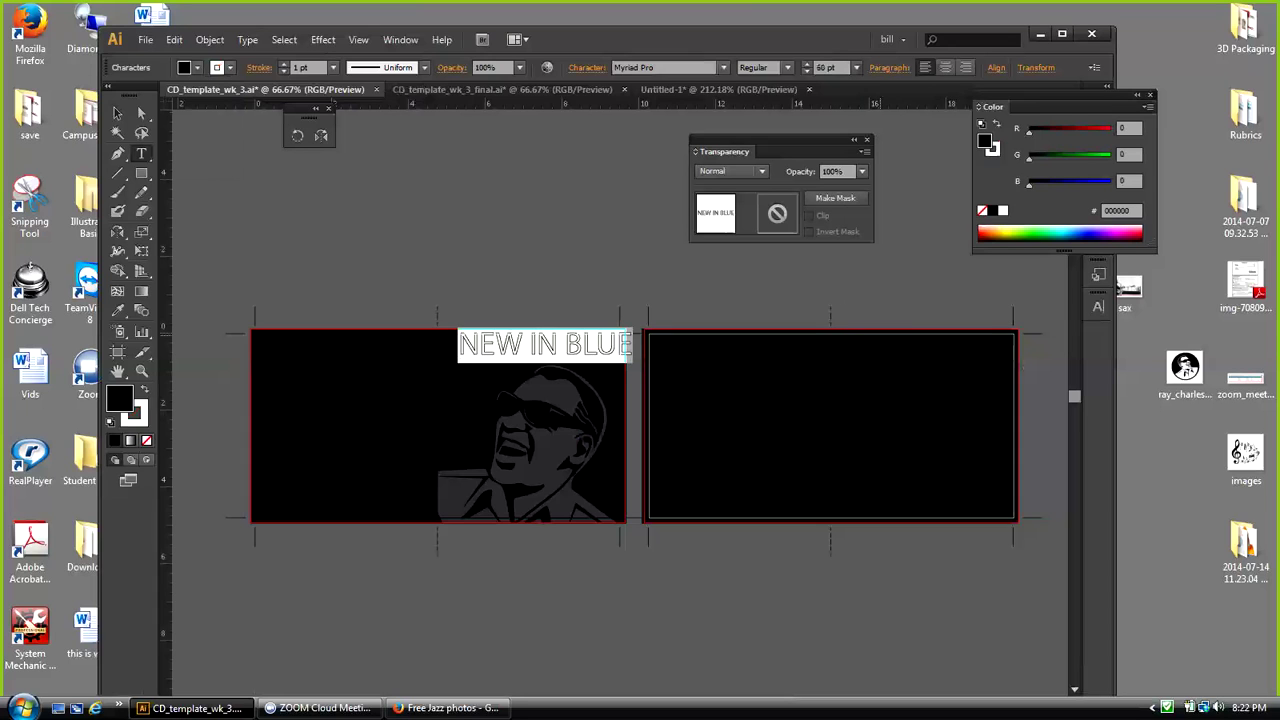
pyautogui.click(117, 113)
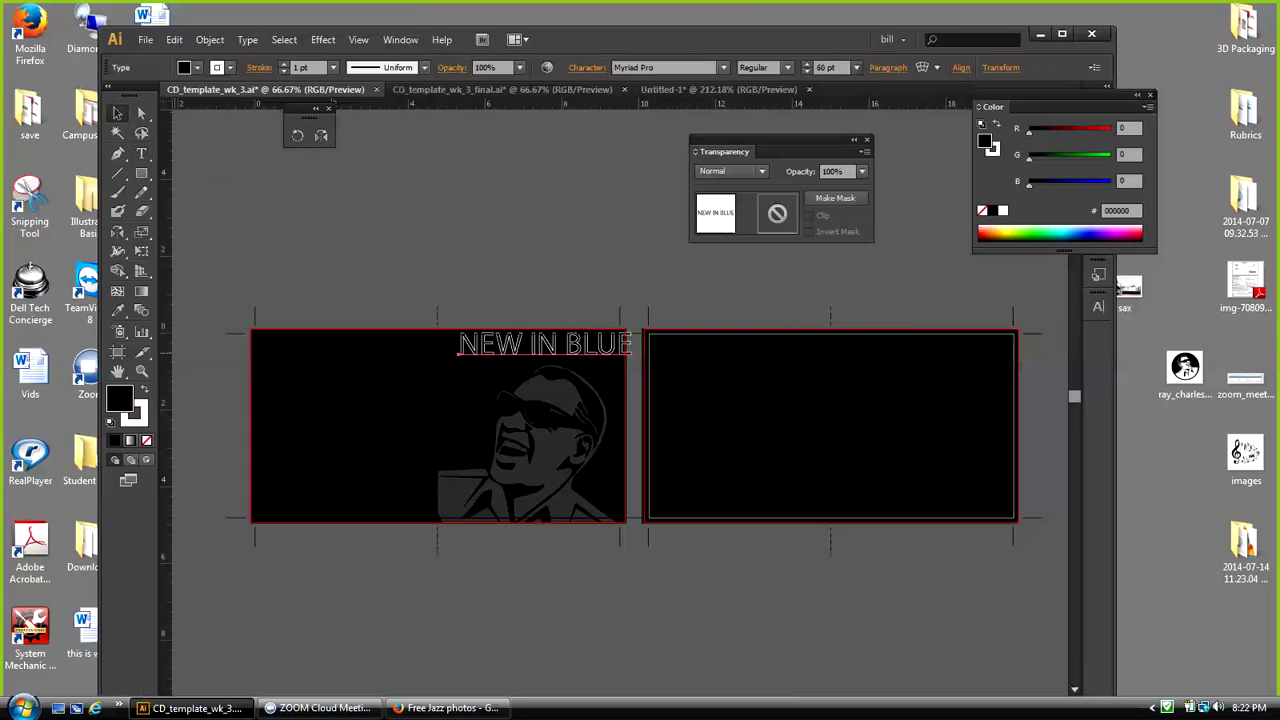
# Step: Move the NEW IN BLUE title inside the cover above the portrait and swap its fill and stroke for a white fill
pyautogui.moveTo(545, 345); pyautogui.dragTo(503, 357)
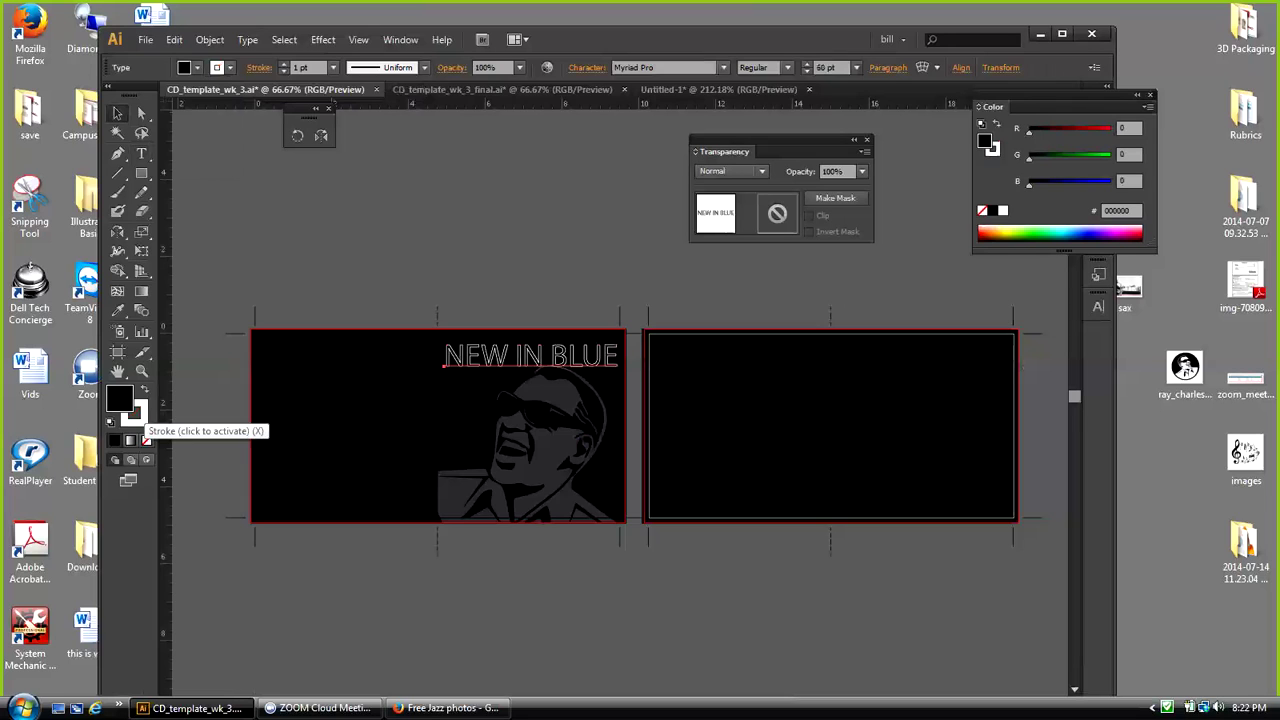
pyautogui.click(142, 390)
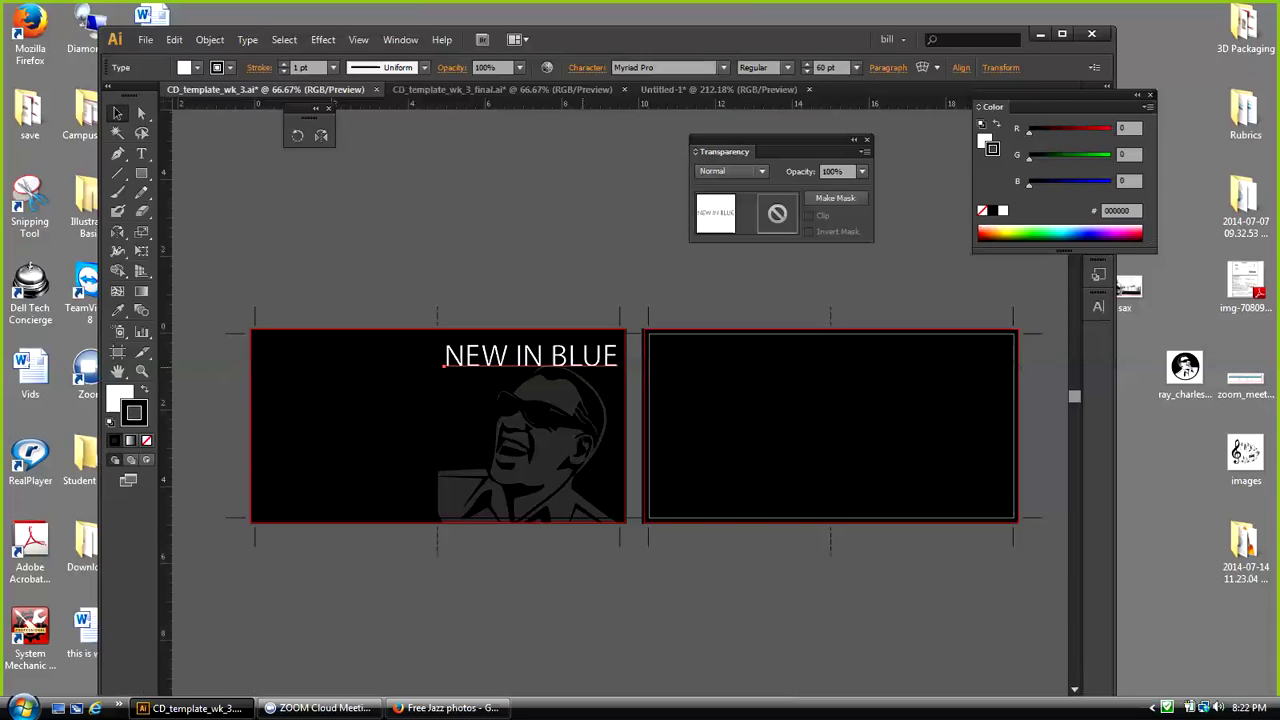
# Step: Collapse the floating Transparency palette and move it and the rotate/reflect palette clear of the title and portrait
pyautogui.click(142, 370)
pyautogui.moveTo(420, 299); pyautogui.dragTo(664, 484)
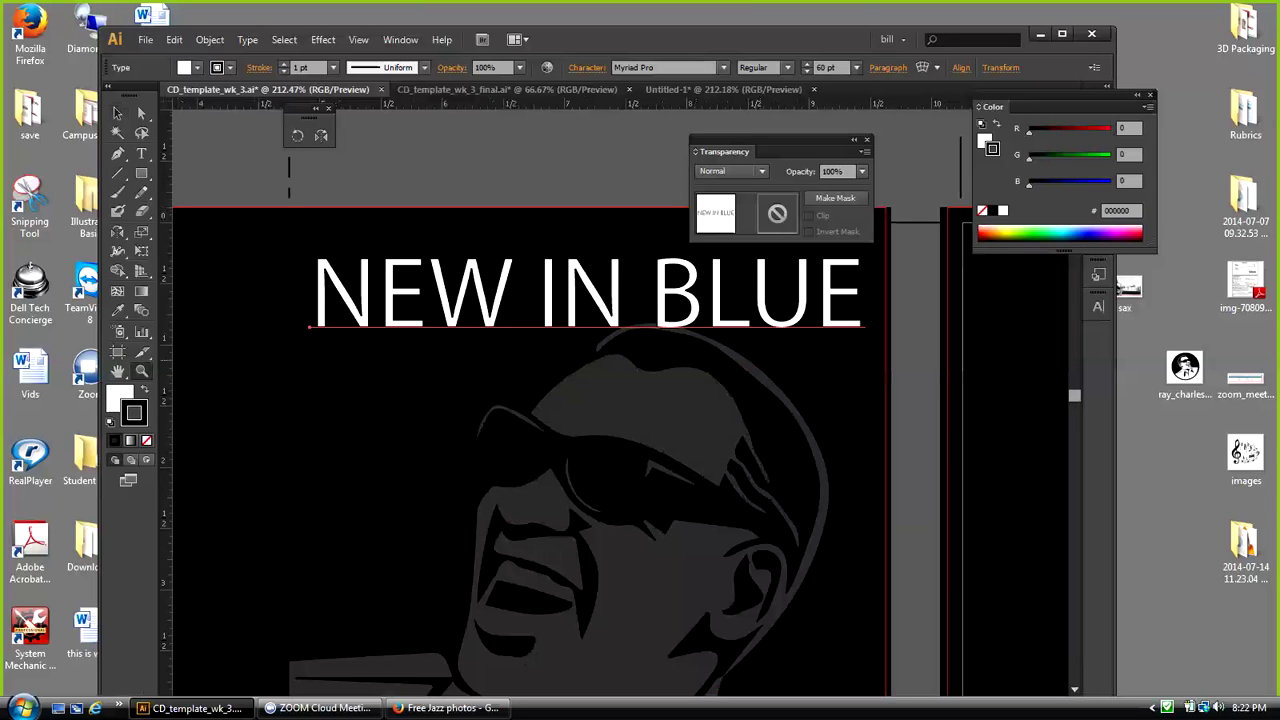
pyautogui.moveTo(1074, 396); pyautogui.dragTo(1074, 398)
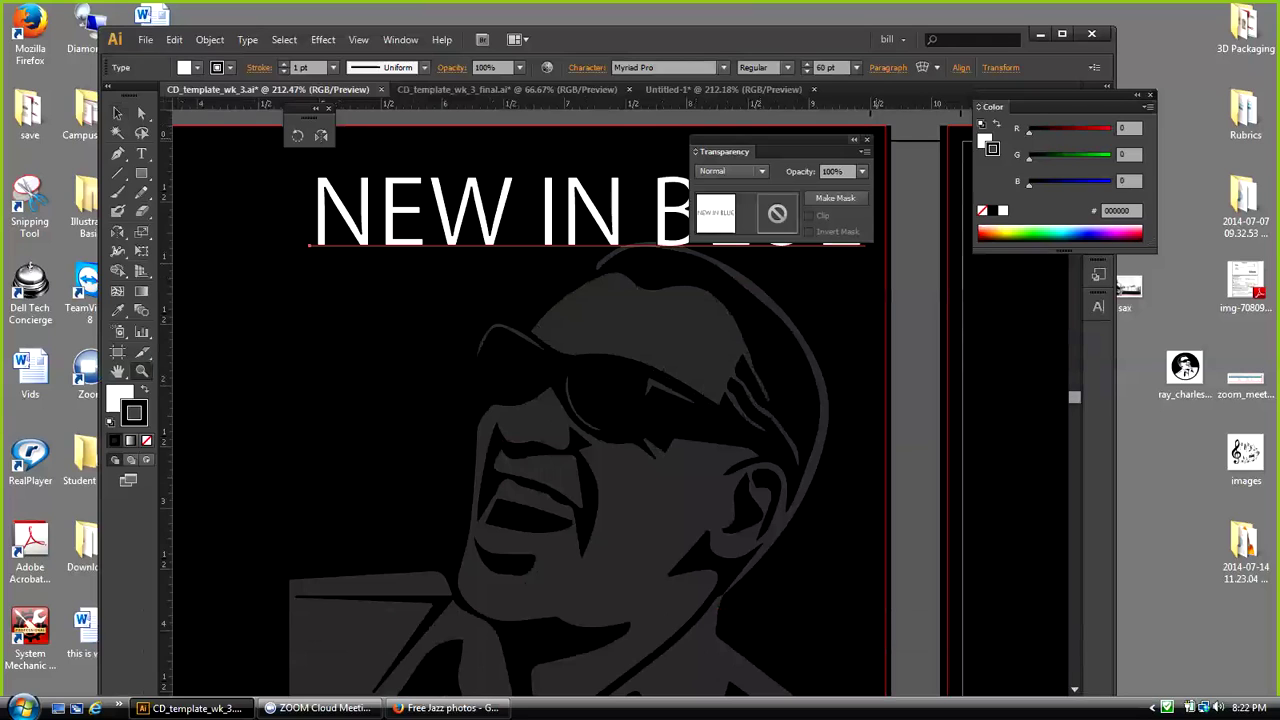
pyautogui.click(854, 139)
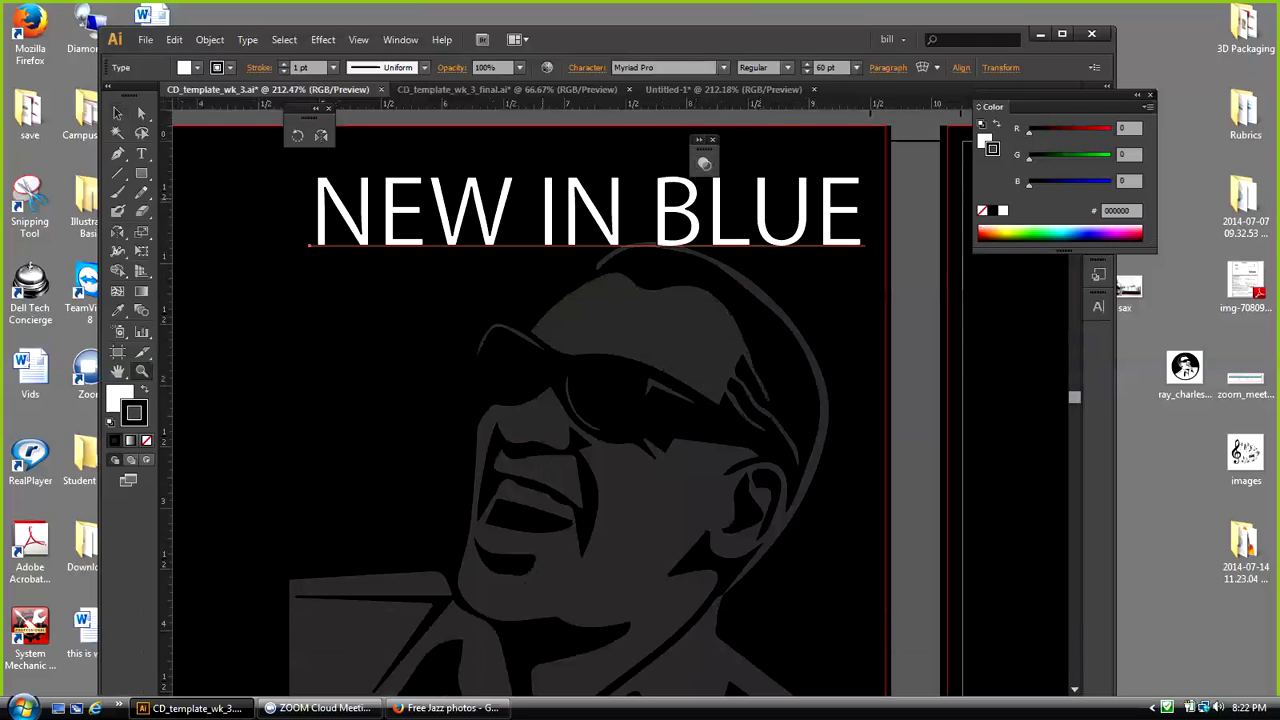
pyautogui.click(358, 40)
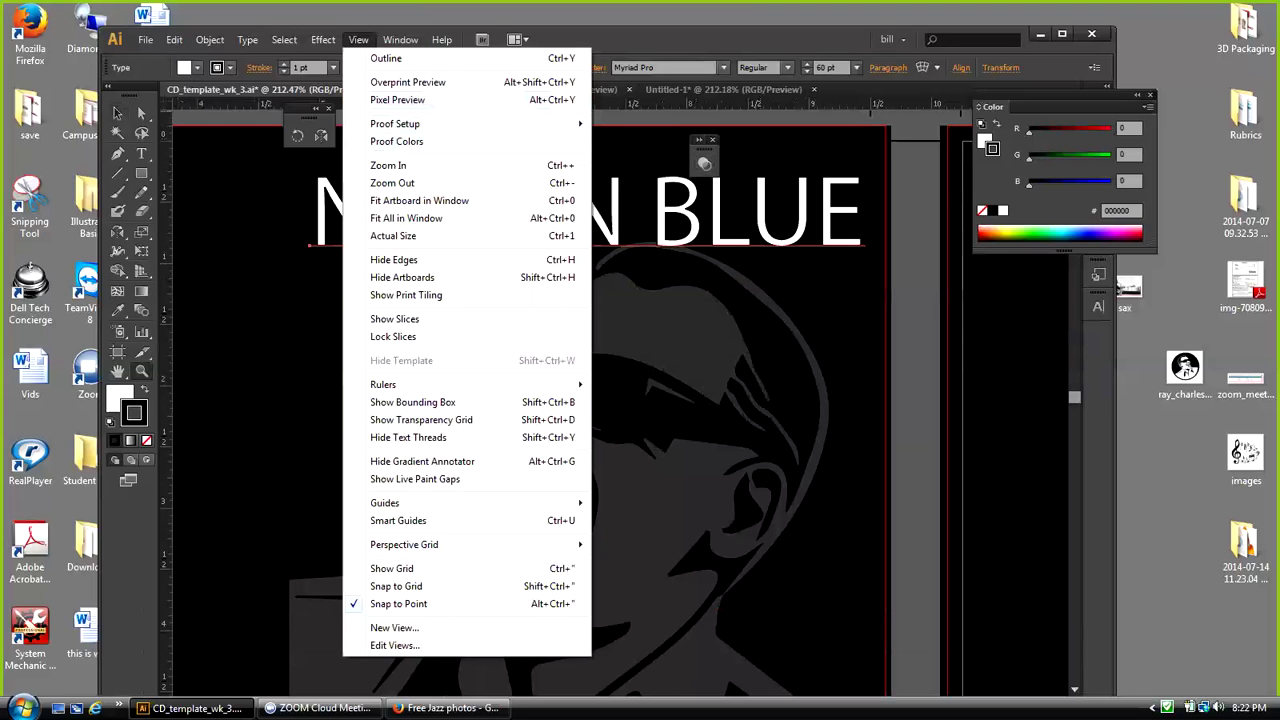
pyautogui.click(390, 180)
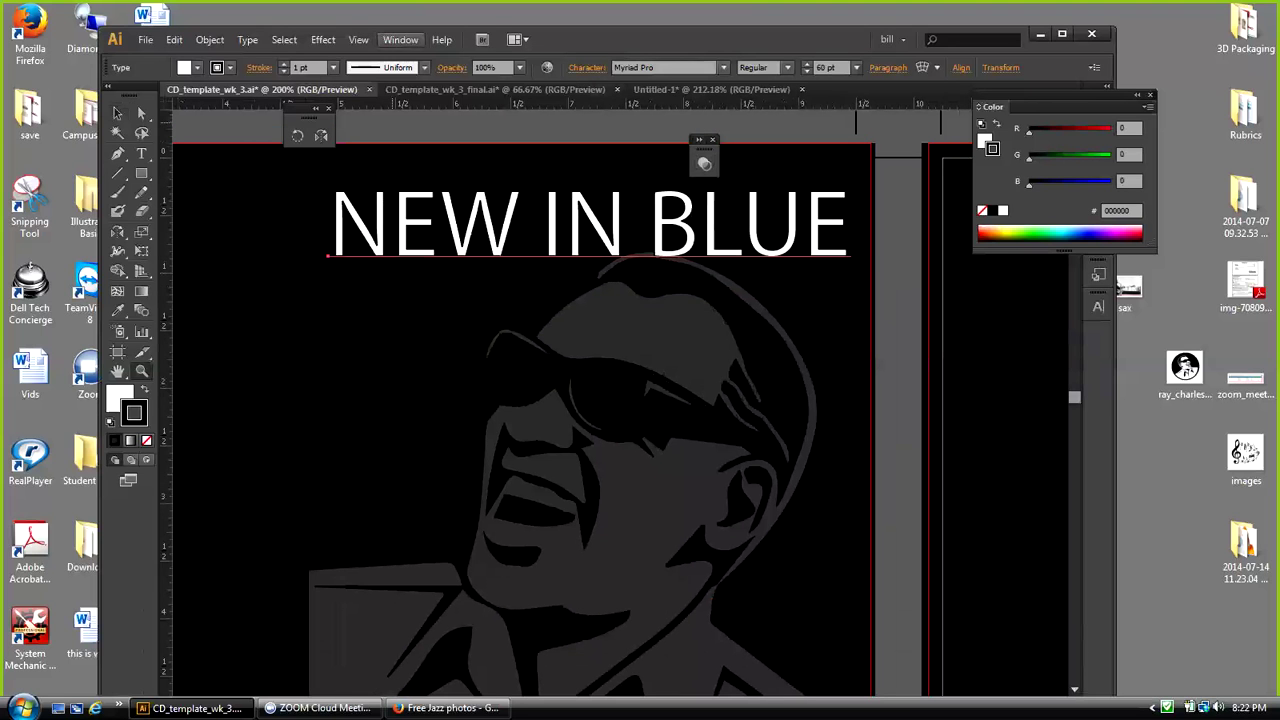
pyautogui.click(358, 40)
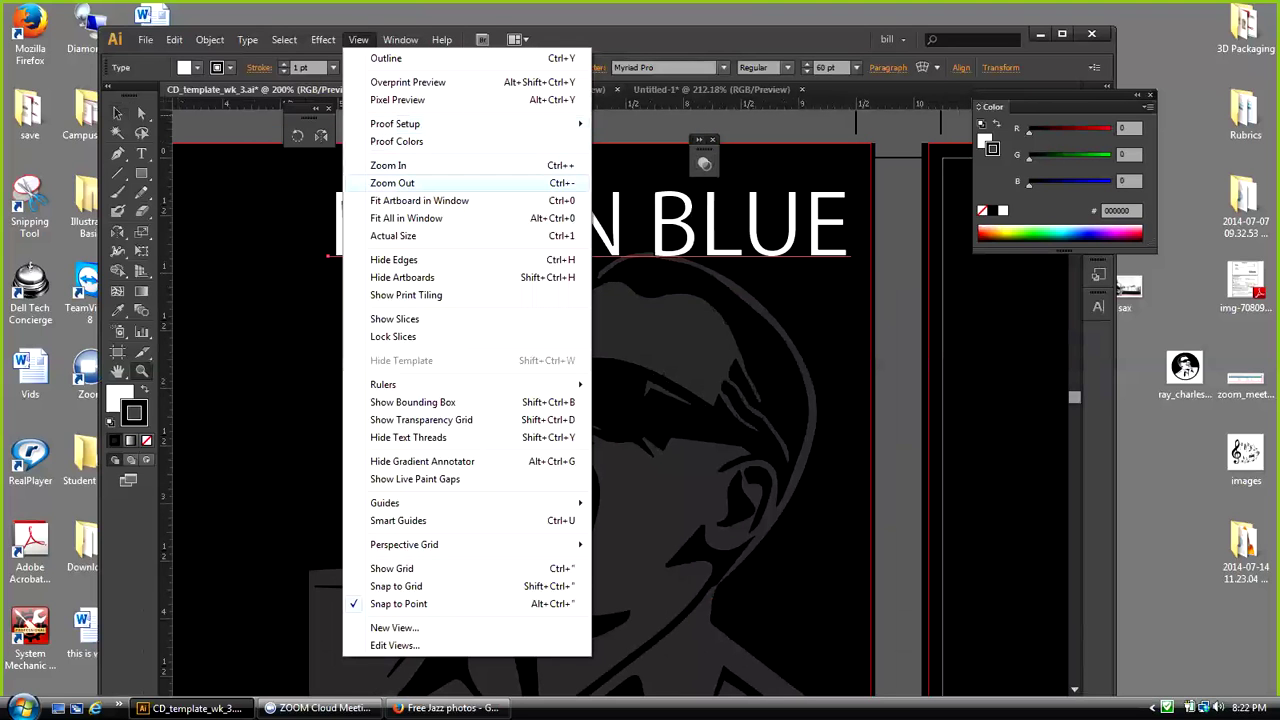
pyautogui.click(392, 183)
pyautogui.moveTo(308, 108); pyautogui.dragTo(893, 121)
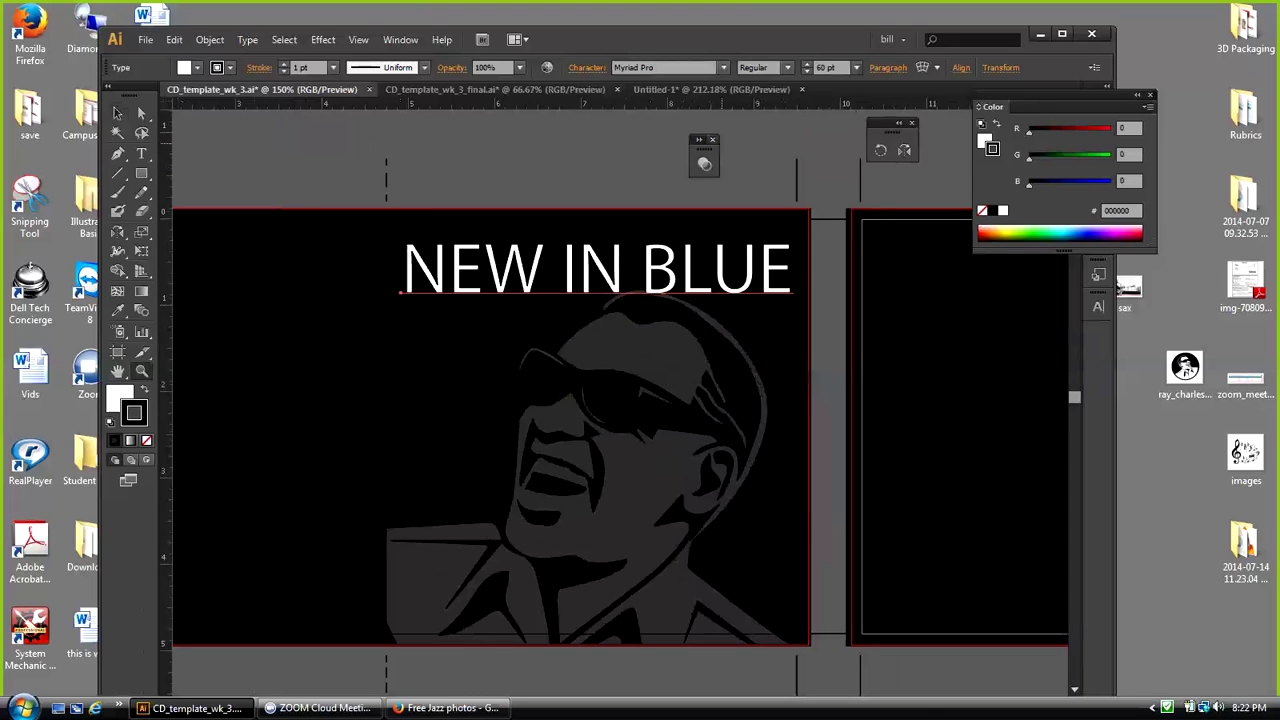
pyautogui.moveTo(704, 139); pyautogui.dragTo(957, 175)
# Step: Place two vertical ruler guides, one on the cover's dashed centre fold mark and one on its outer trim mark beside the portrait
pyautogui.click(358, 39)
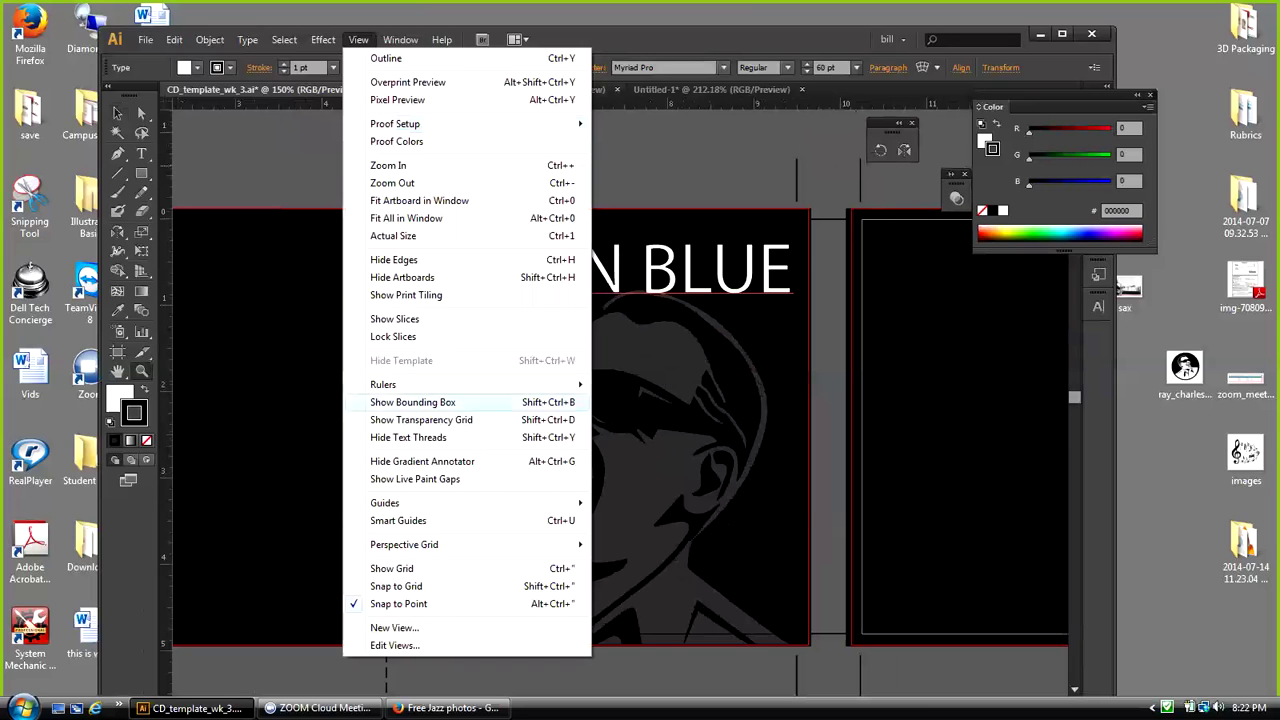
pyautogui.moveTo(400, 503)
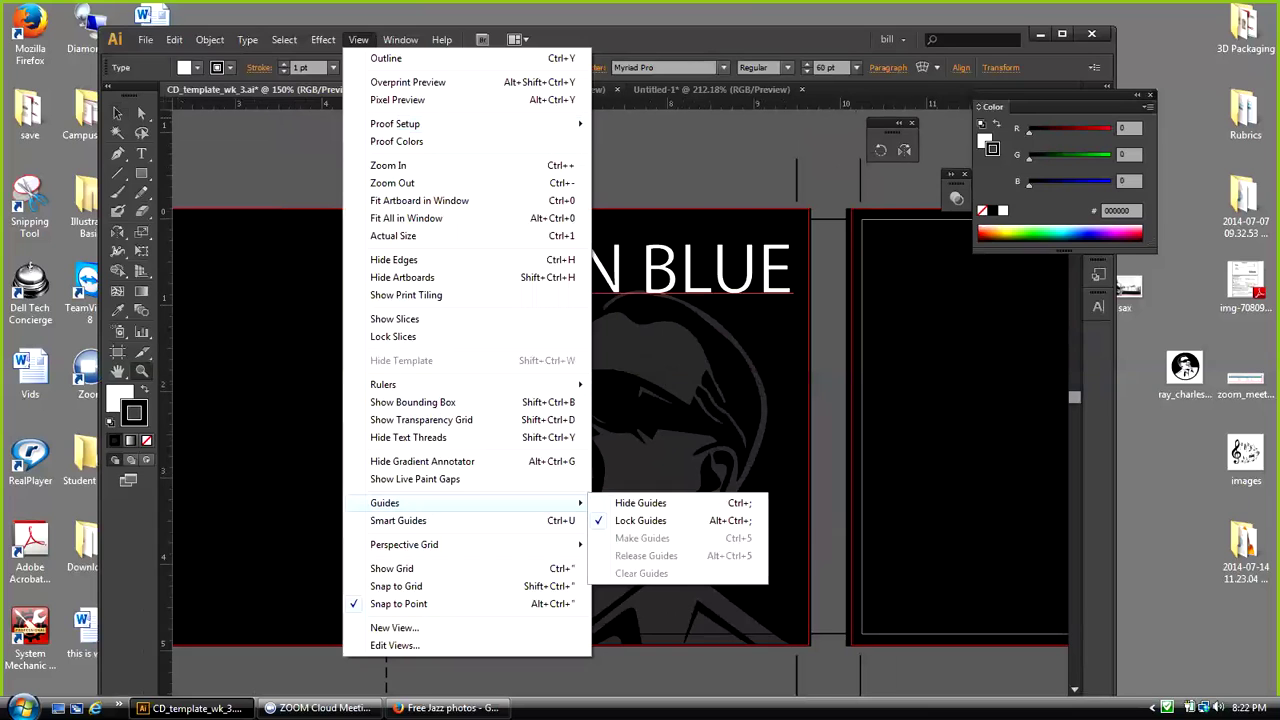
pyautogui.click(682, 144)
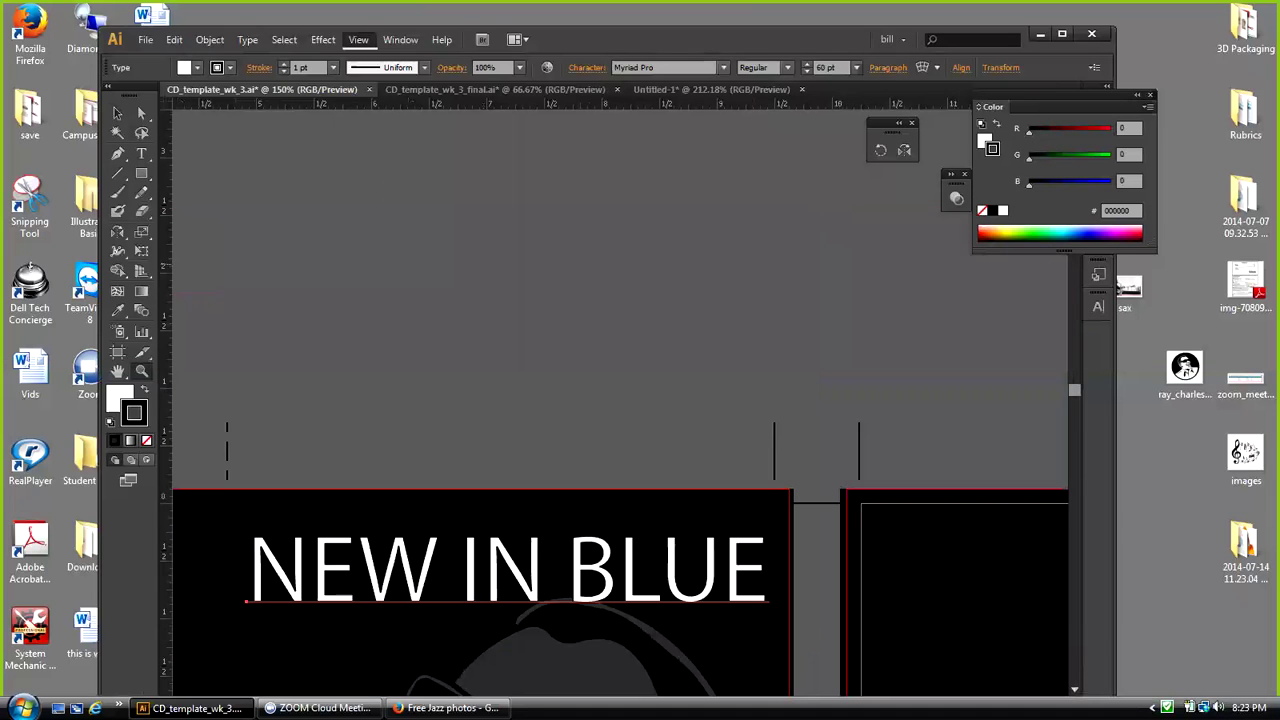
pyautogui.click(358, 39)
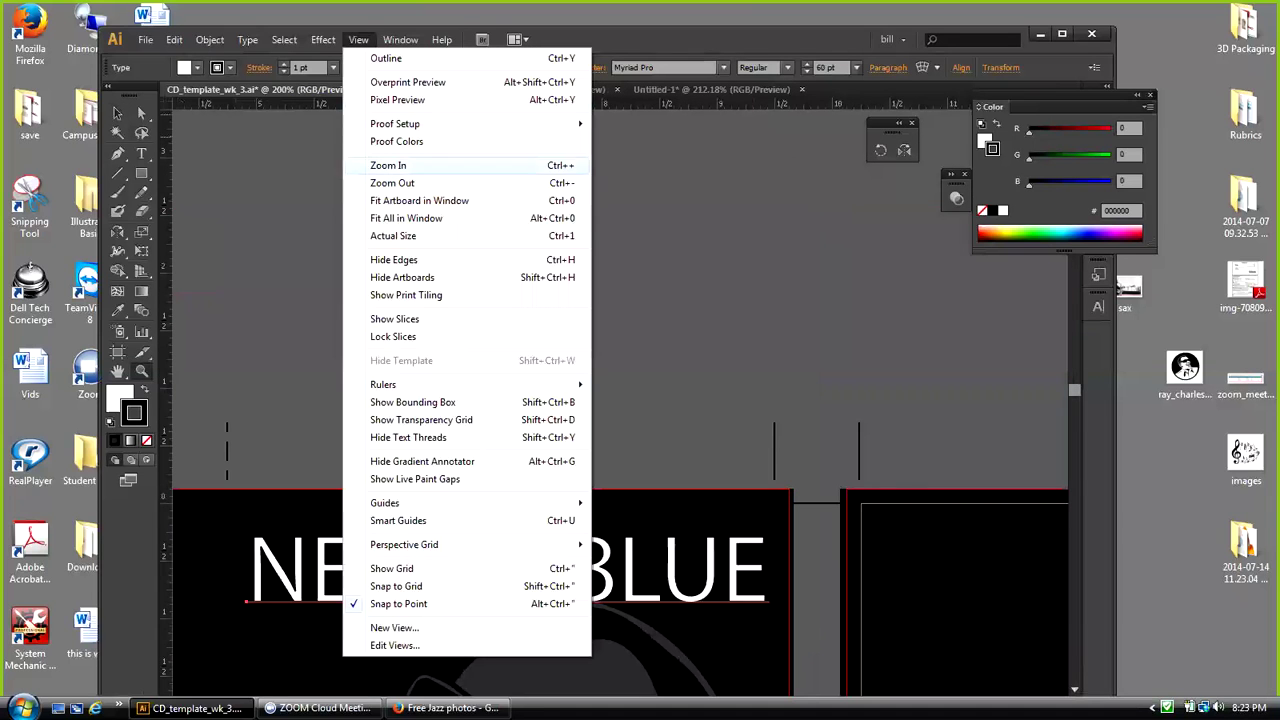
pyautogui.click(419, 200)
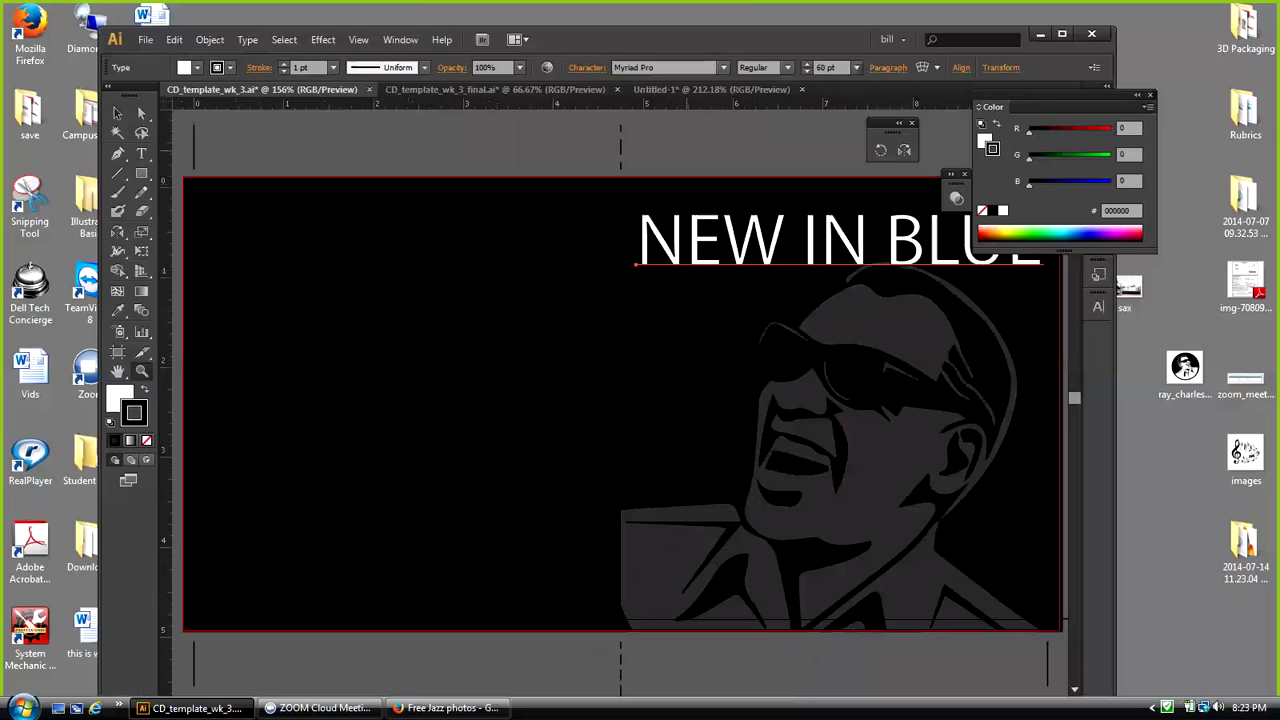
pyautogui.click(358, 39)
pyautogui.click(392, 183)
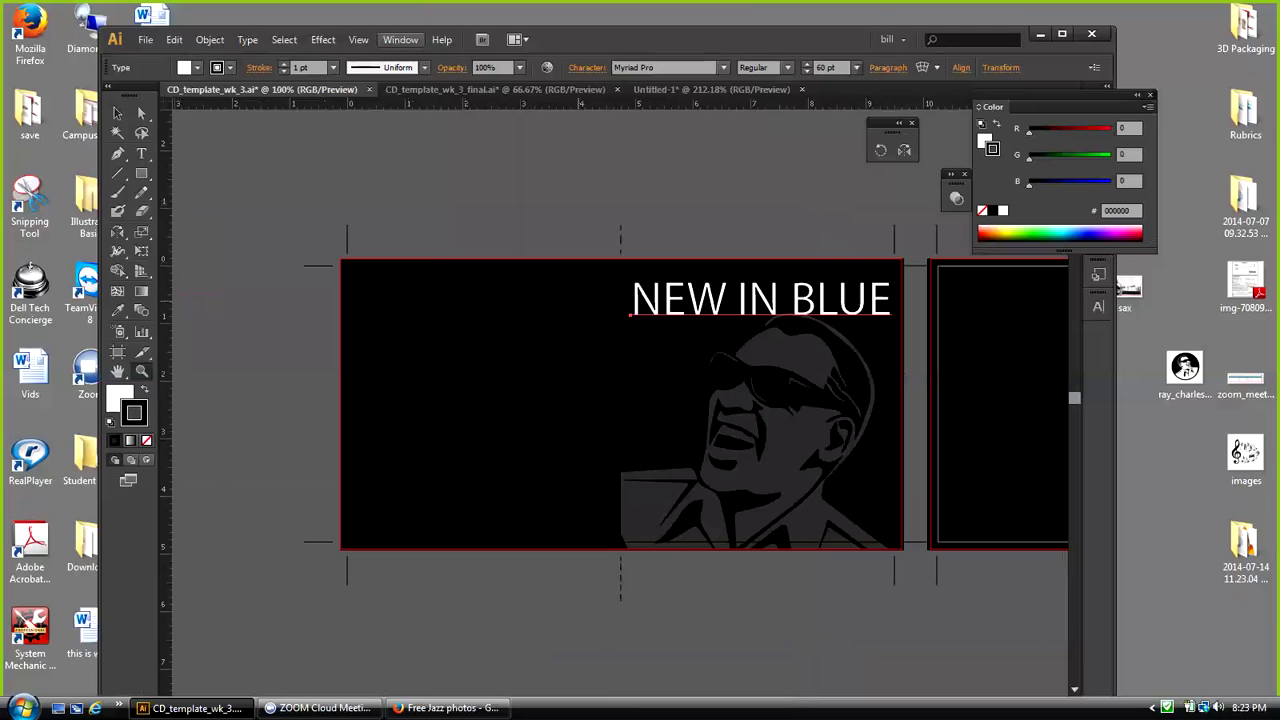
pyautogui.moveTo(640, 38); pyautogui.dragTo(624, 20)
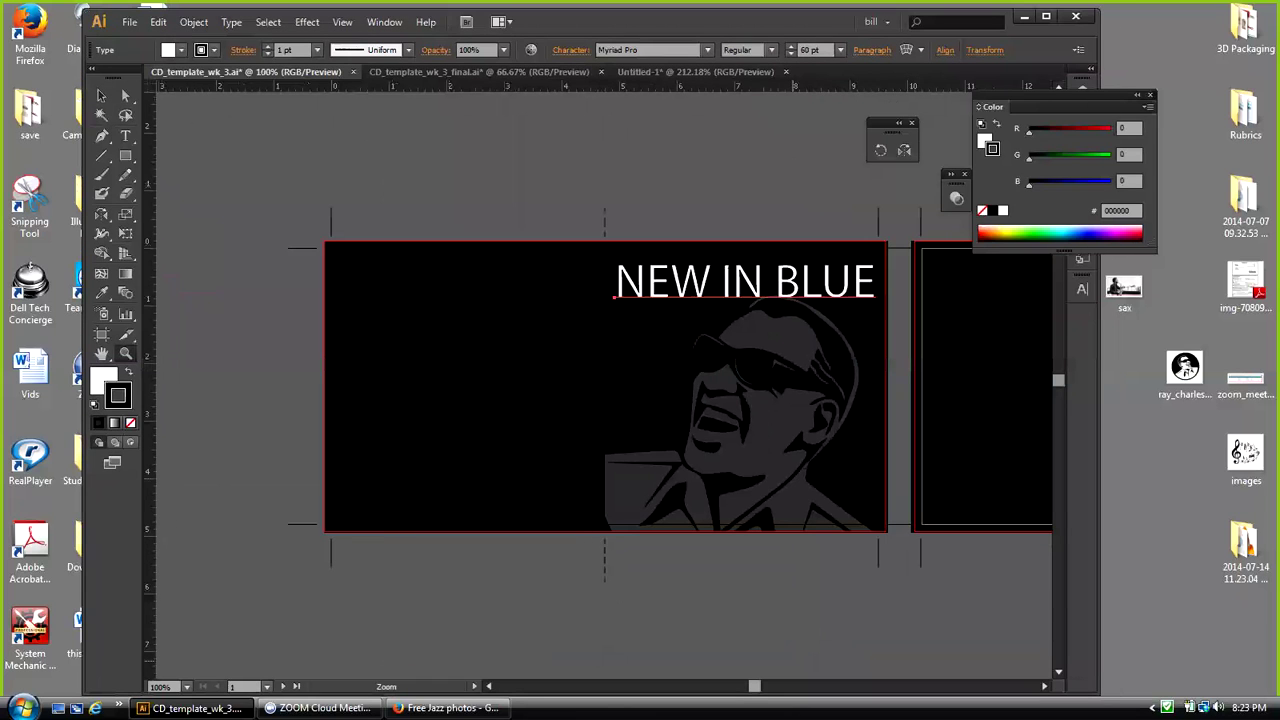
pyautogui.moveTo(754, 686); pyautogui.dragTo(761, 686)
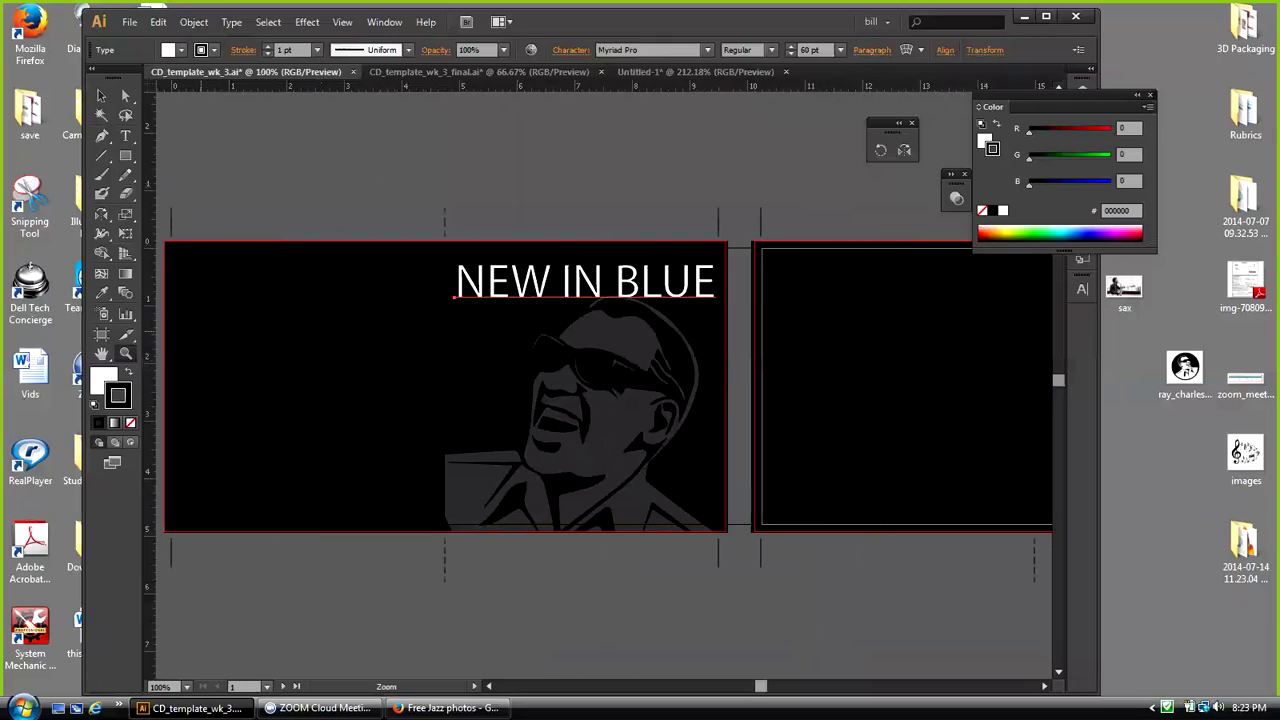
pyautogui.moveTo(150, 360); pyautogui.dragTo(445, 360)
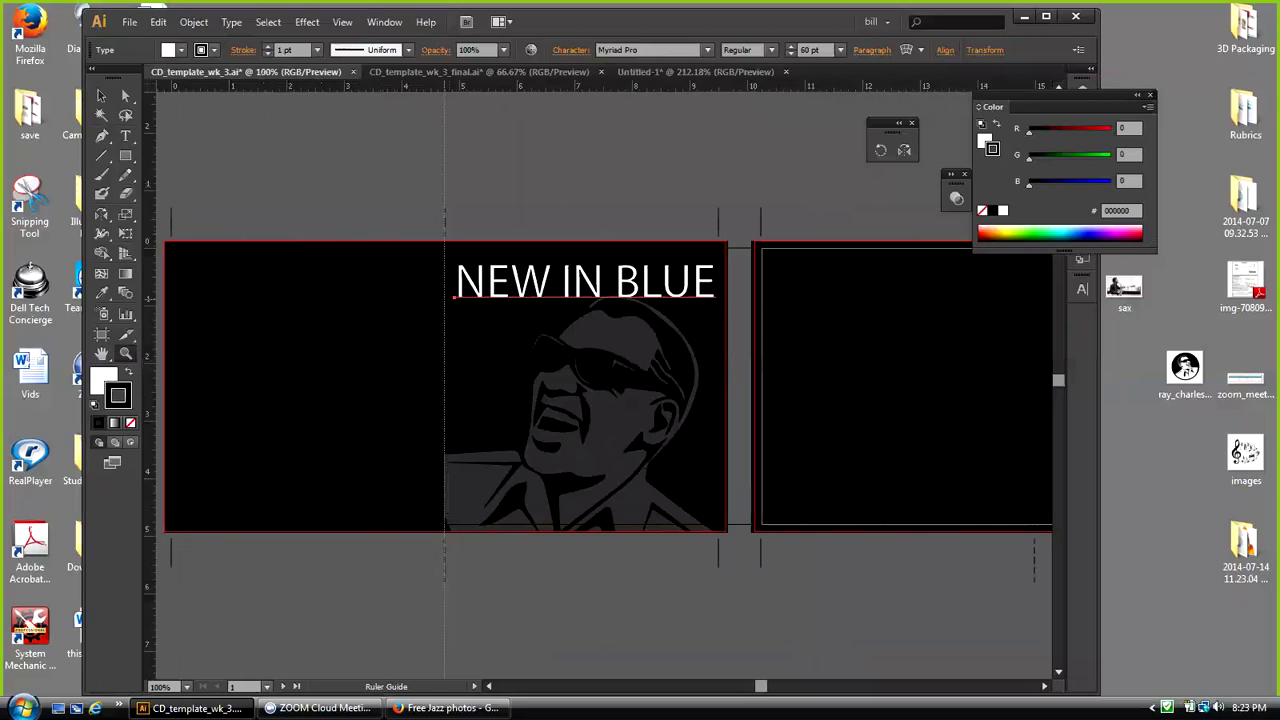
pyautogui.moveTo(445, 360); pyautogui.dragTo(445, 360)
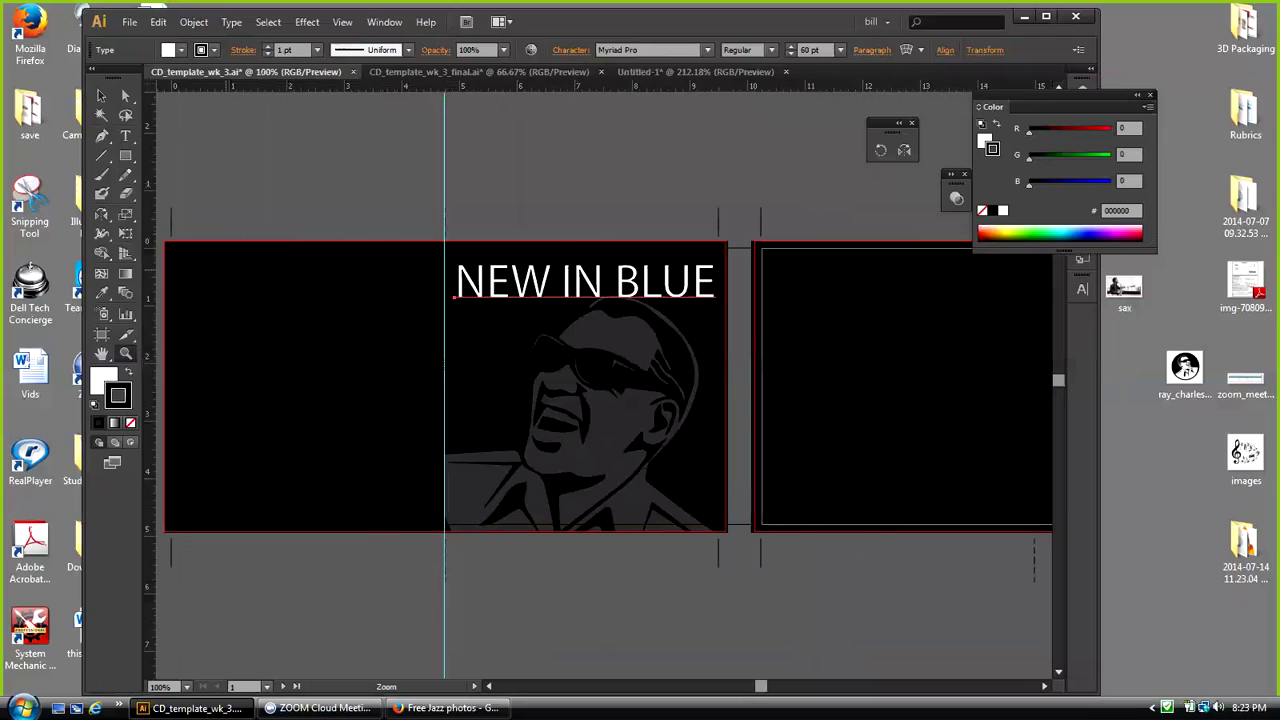
pyautogui.moveTo(150, 398); pyautogui.dragTo(718, 398)
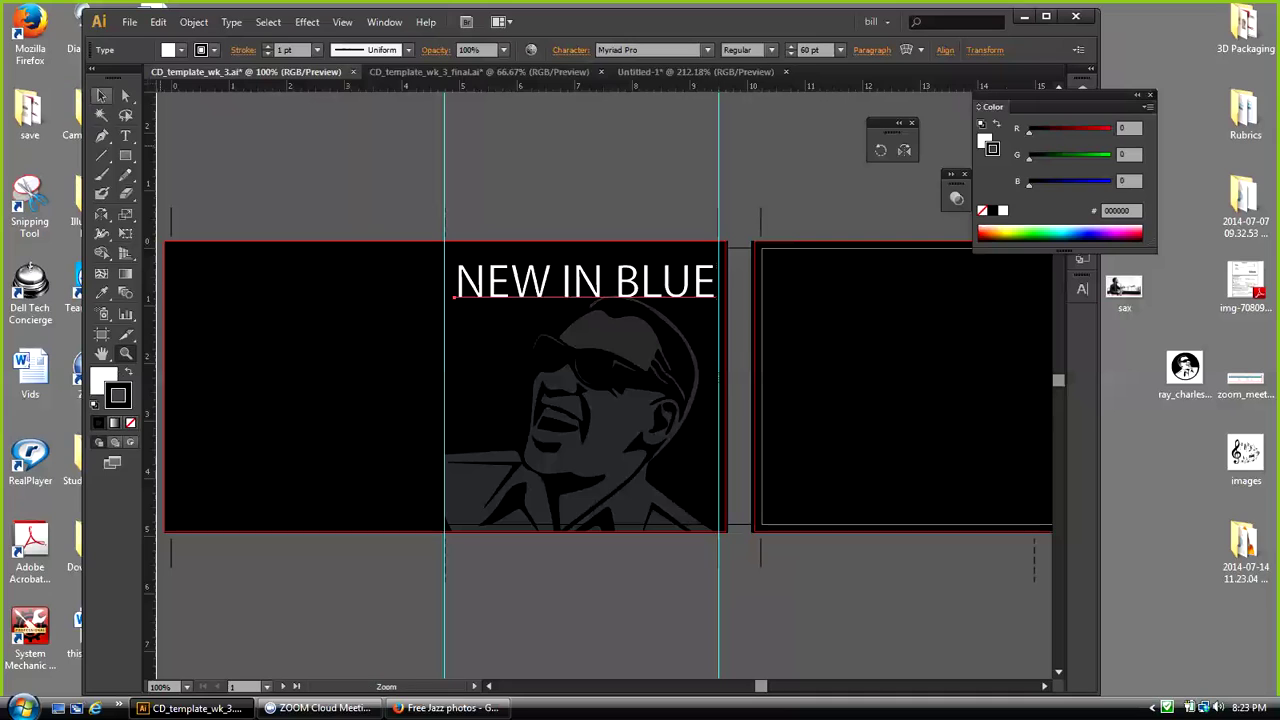
# Step: Scale the NEW IN BLUE title down slightly about its centre, to about 56 pt, so it fits inside the two guides
pyautogui.click(126, 233)
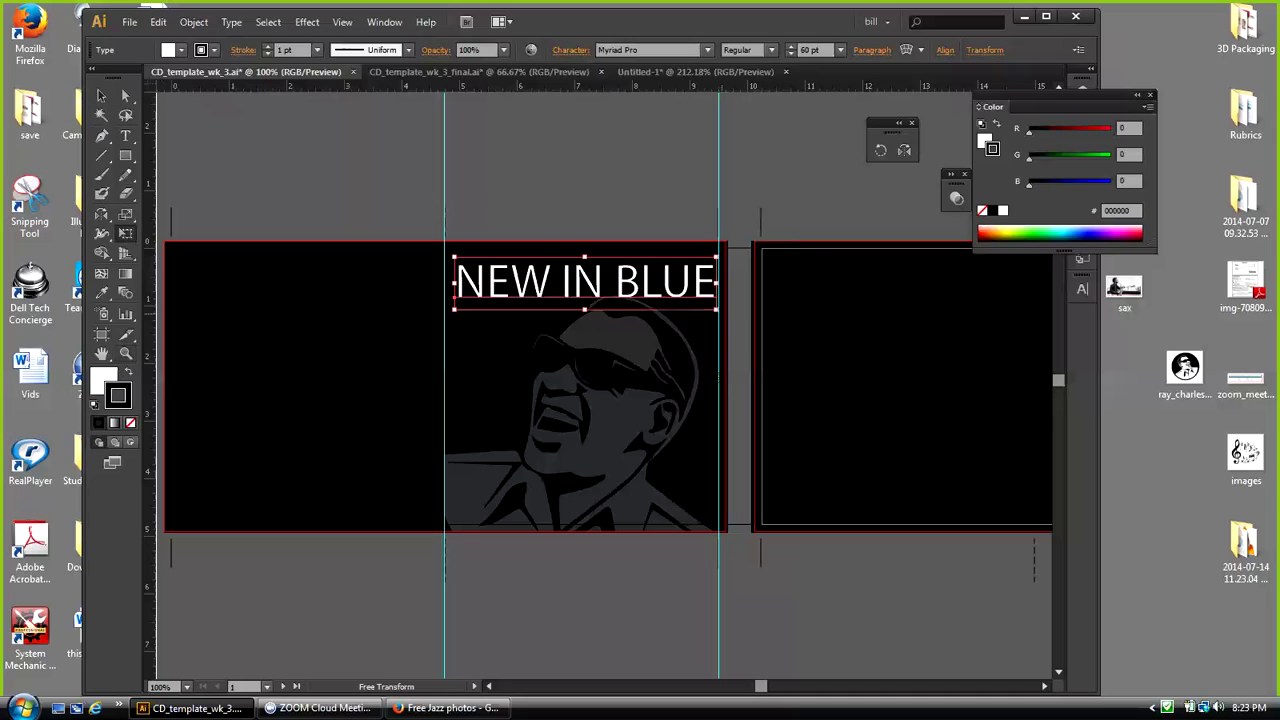
pyautogui.moveTo(716, 283); pyautogui.dragTo(708, 283)
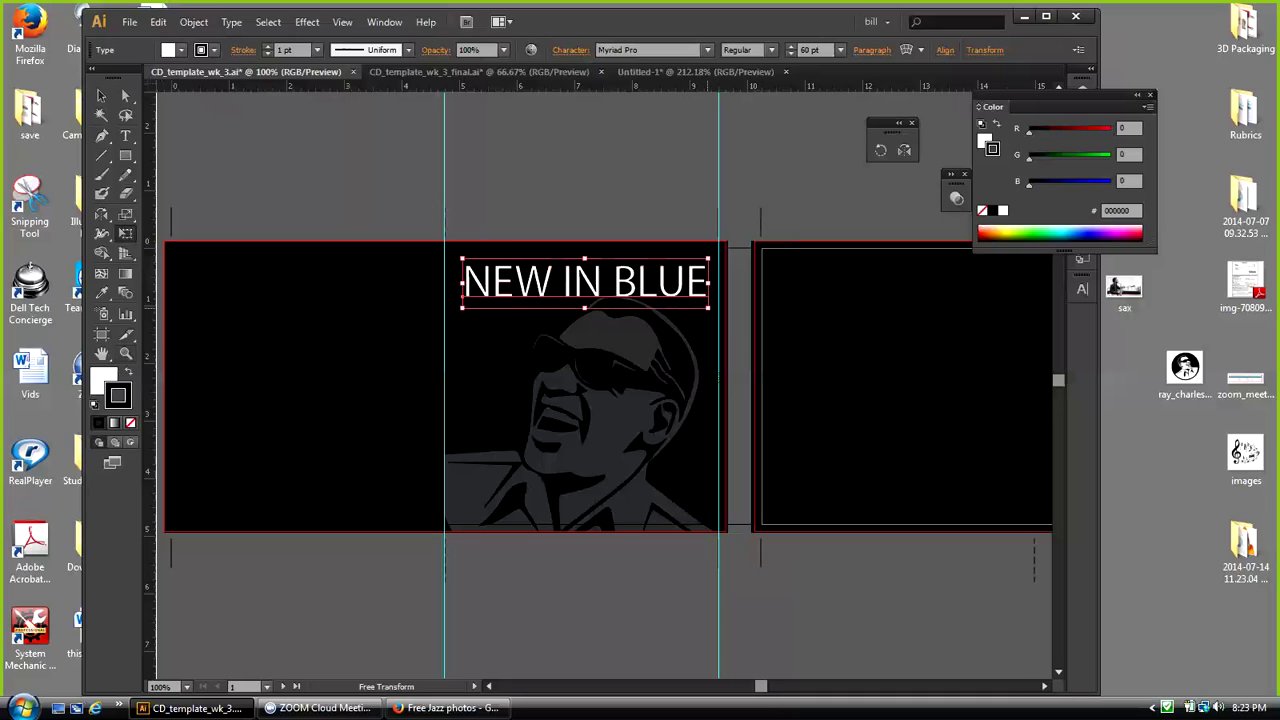
pyautogui.click(101, 96)
pyautogui.click(101, 96)
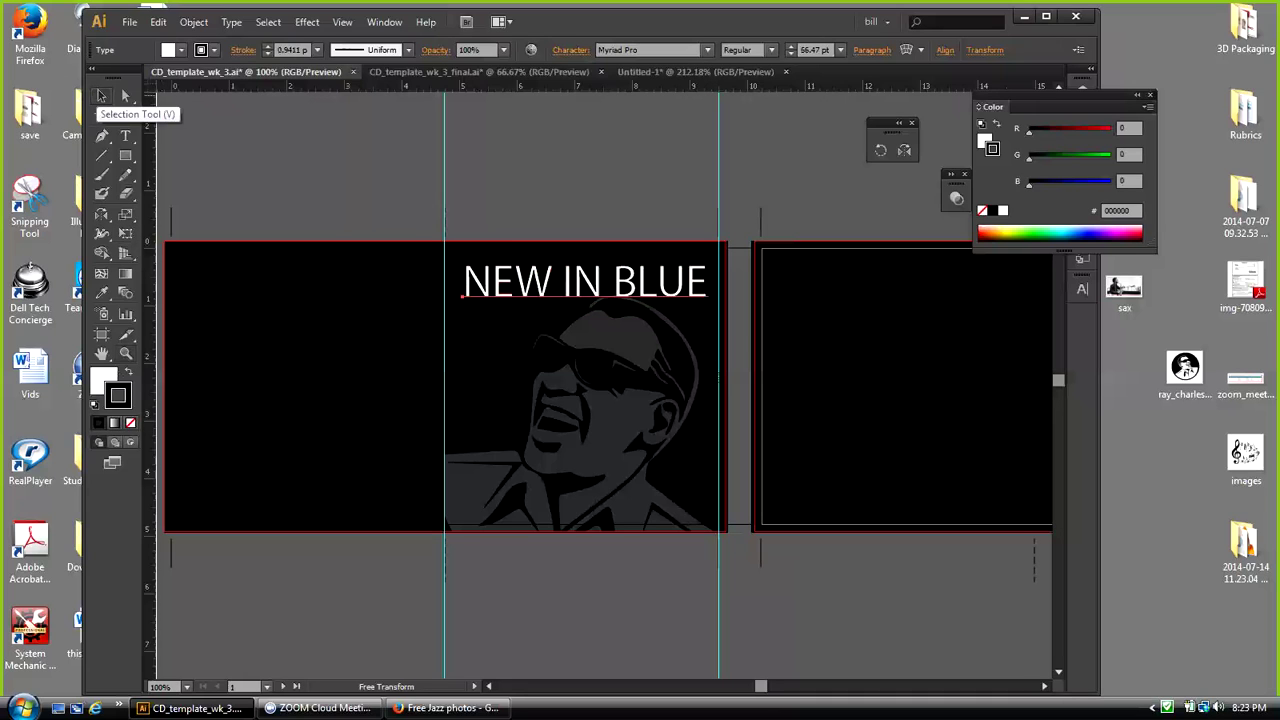
# Step: Nudge the title slightly sideways toward the fold guide to balance it between the two vertical guides
pyautogui.press('Left')
pyautogui.press('Left')
pyautogui.press('Left')
pyautogui.press('Left')
pyautogui.press('Left')
pyautogui.press('Left')
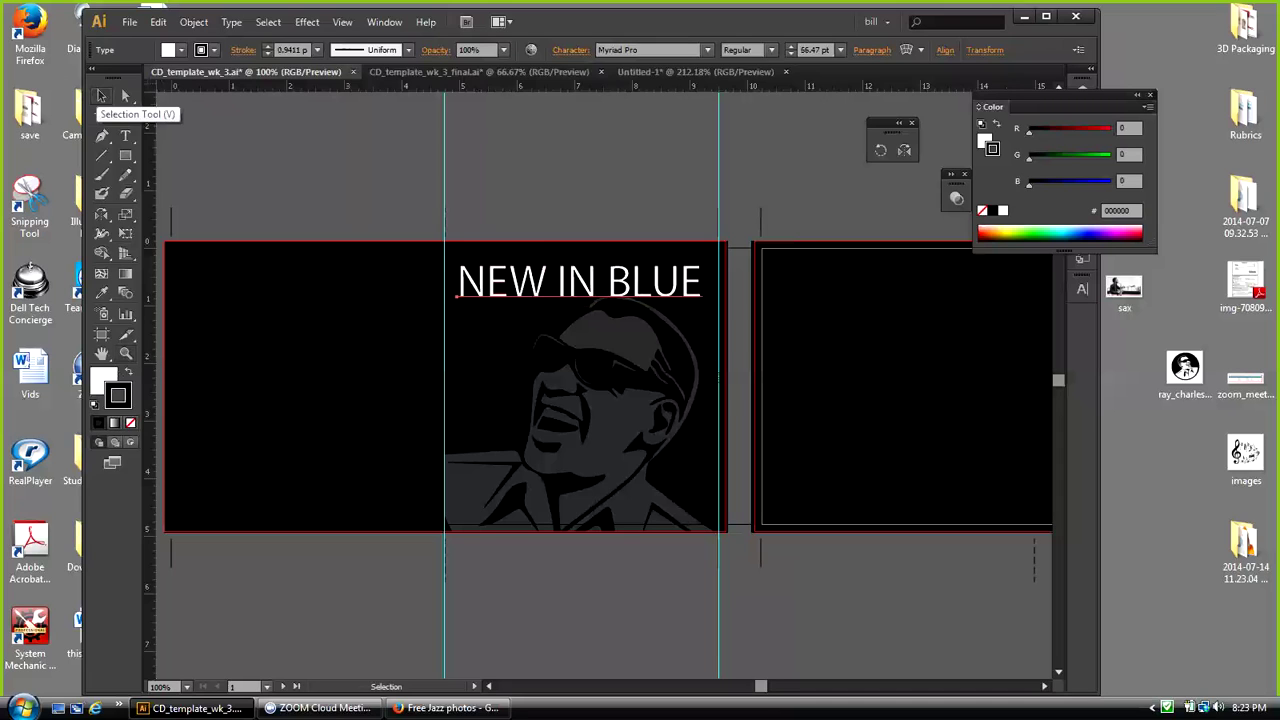
pyautogui.press('Right')
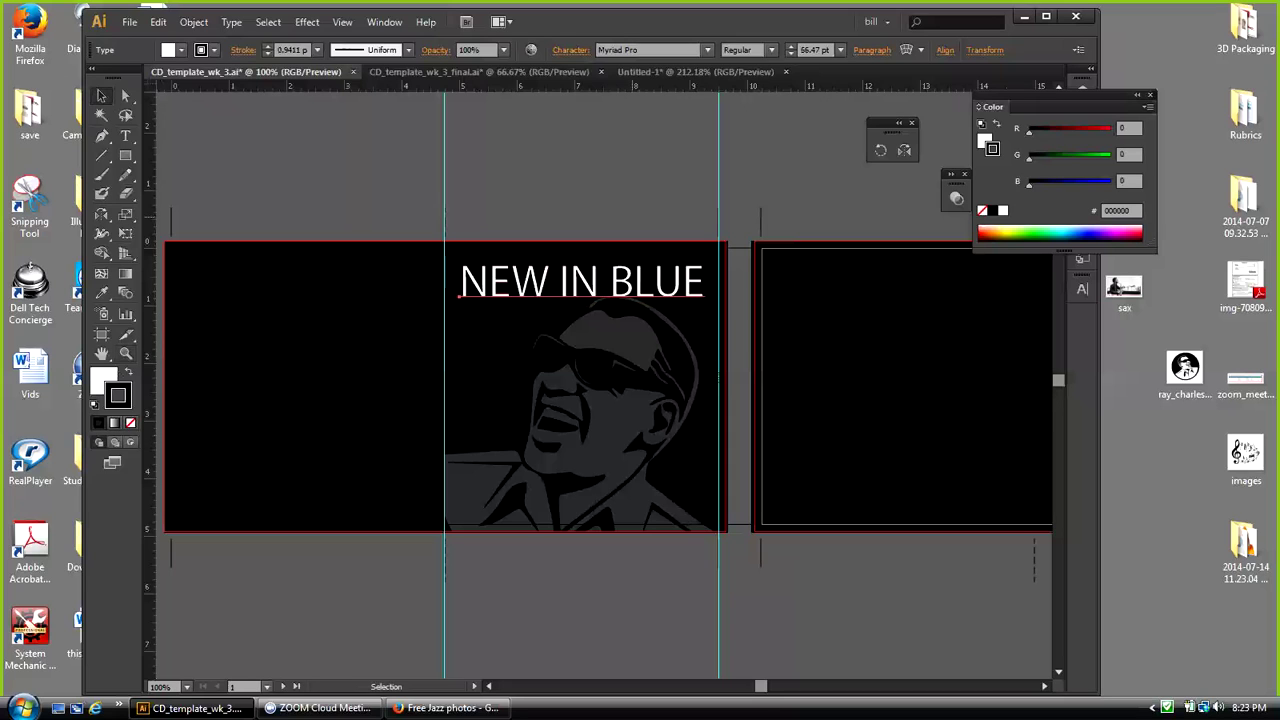
# Step: Change the font style of the NEW IN BLUE title to Myriad Pro Semibold
pyautogui.hotkey('ctrl', 'shift', 'a')
pyautogui.click(582, 282)
pyautogui.click(640, 50)
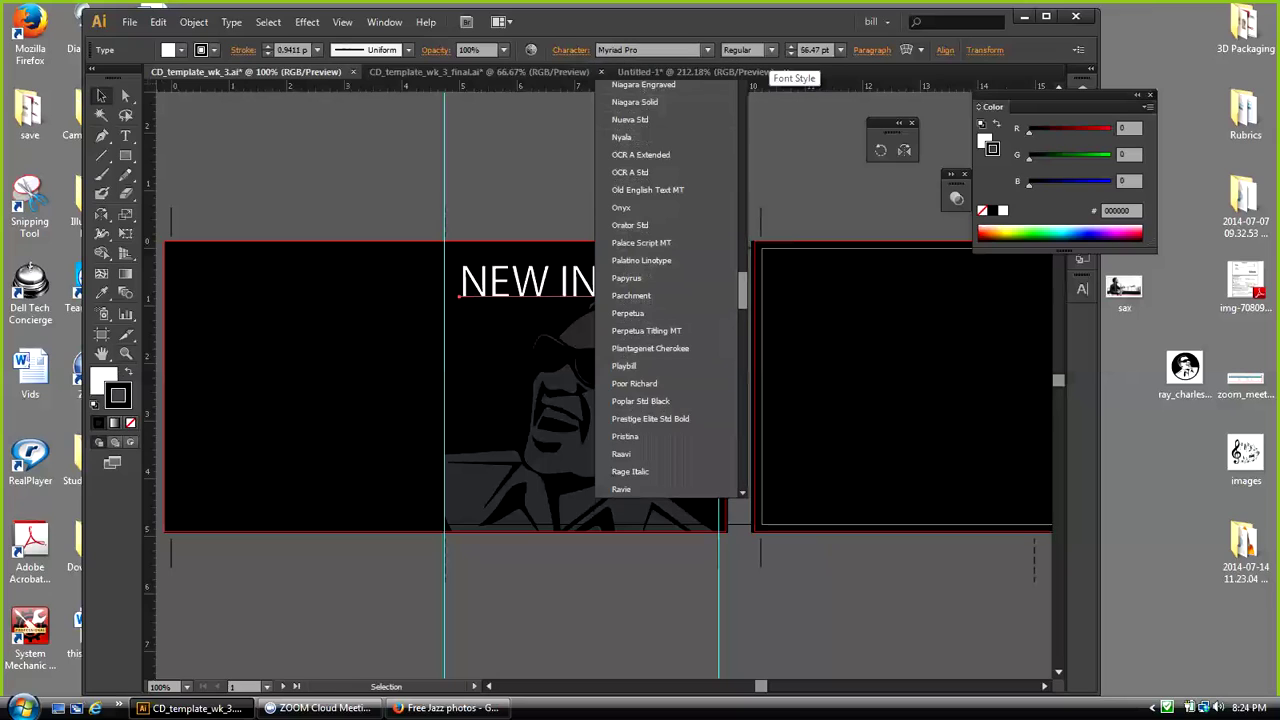
pyautogui.click(771, 50)
pyautogui.click(771, 50)
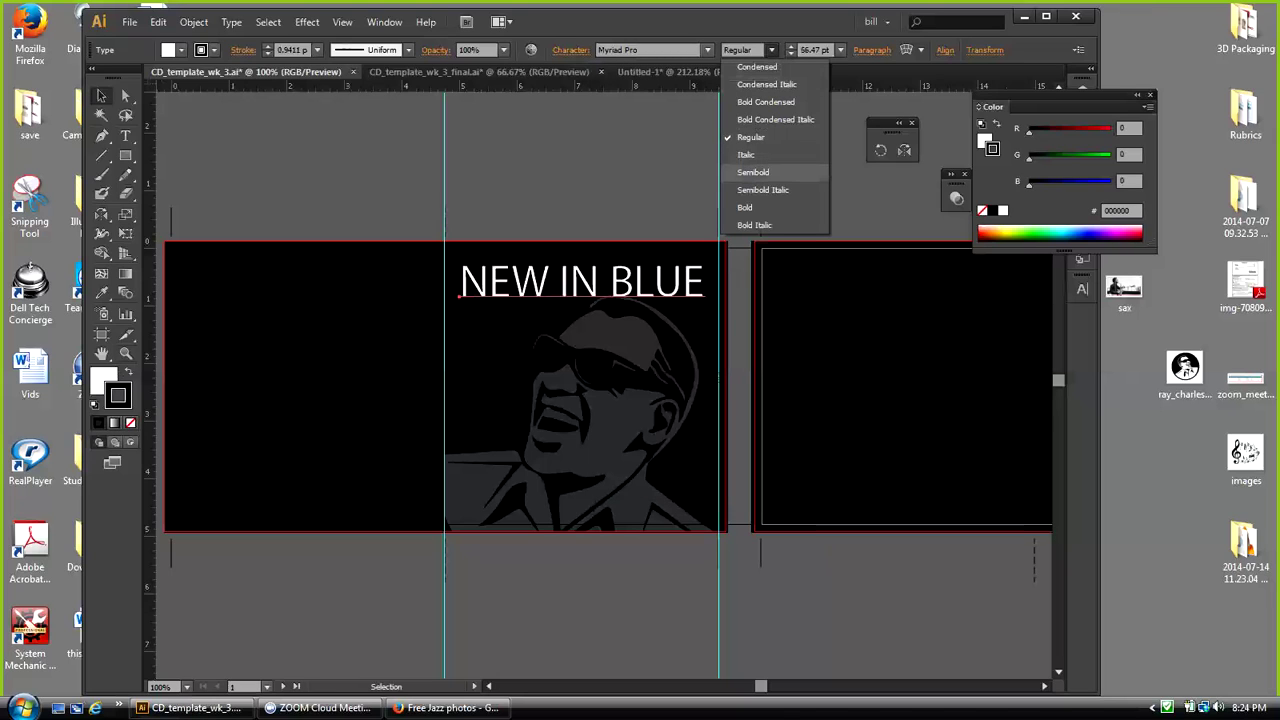
pyautogui.click(760, 172)
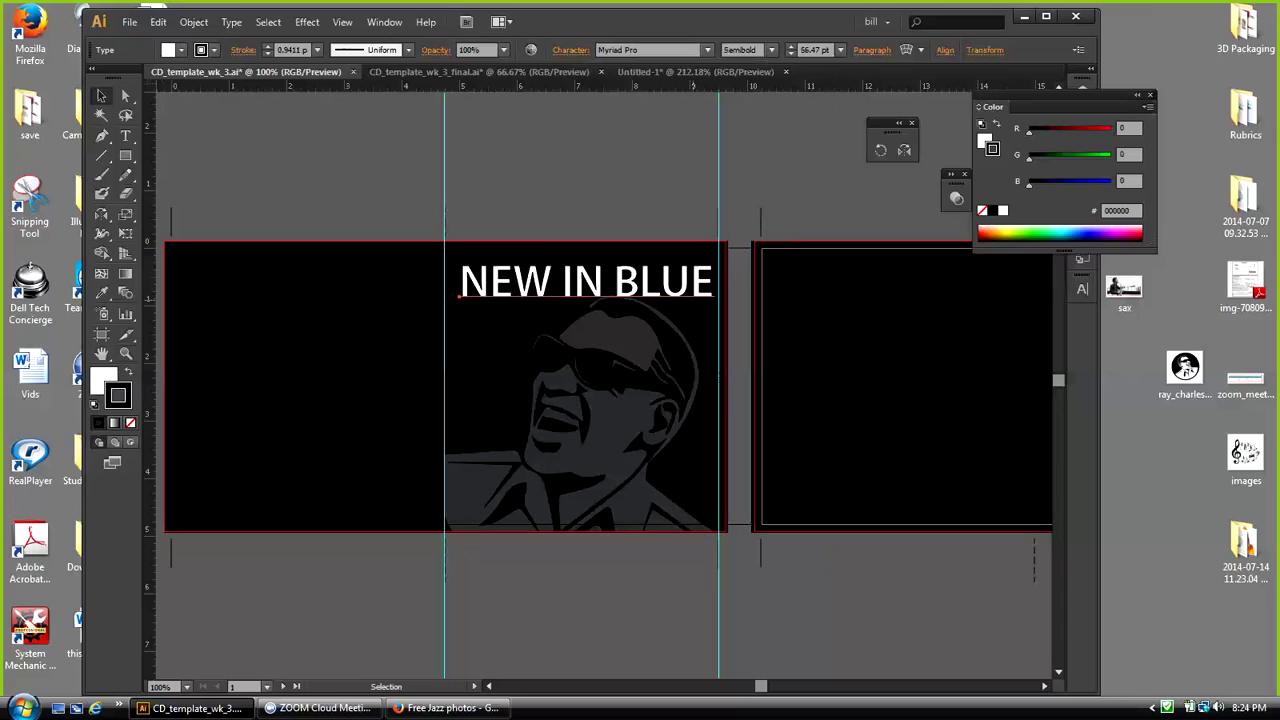
# Step: Scale the Semibold title down proportionally about its centre to 49 pt, leaving a margin inside both guides
pyautogui.click(125, 233)
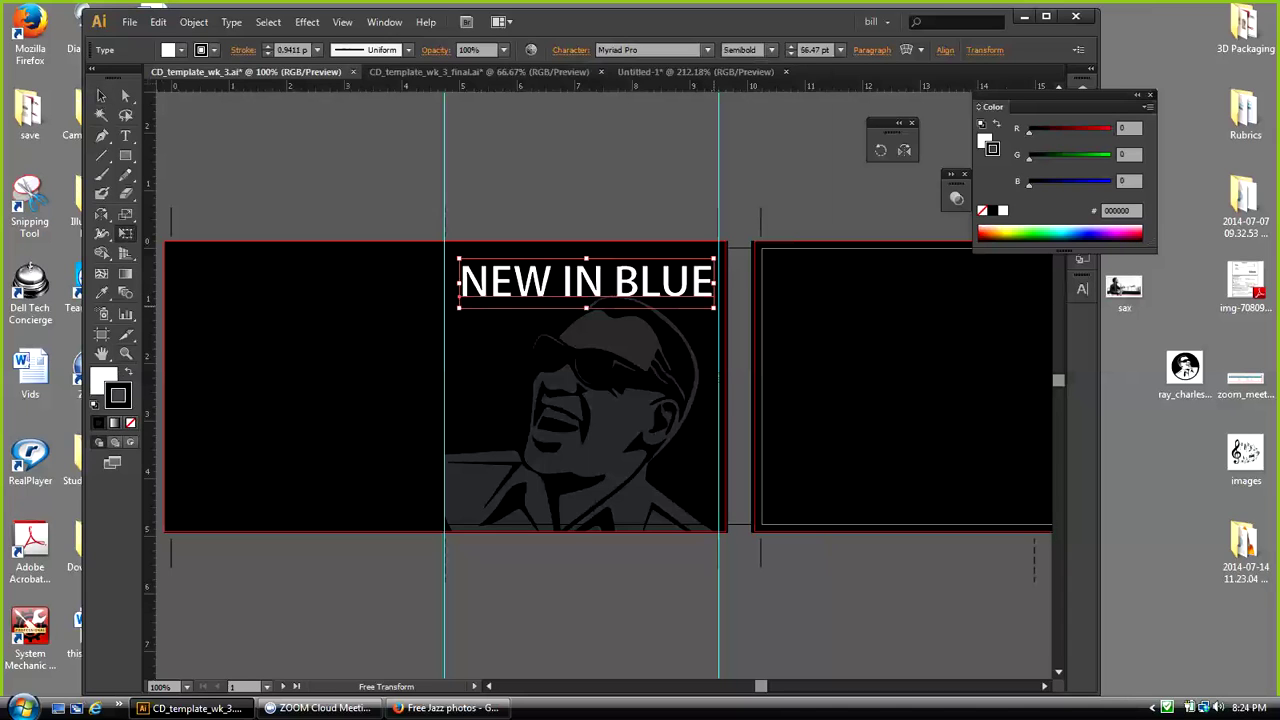
pyautogui.moveTo(714, 308); pyautogui.dragTo(694, 303)
pyautogui.moveTo(697, 304); pyautogui.dragTo(697, 304)
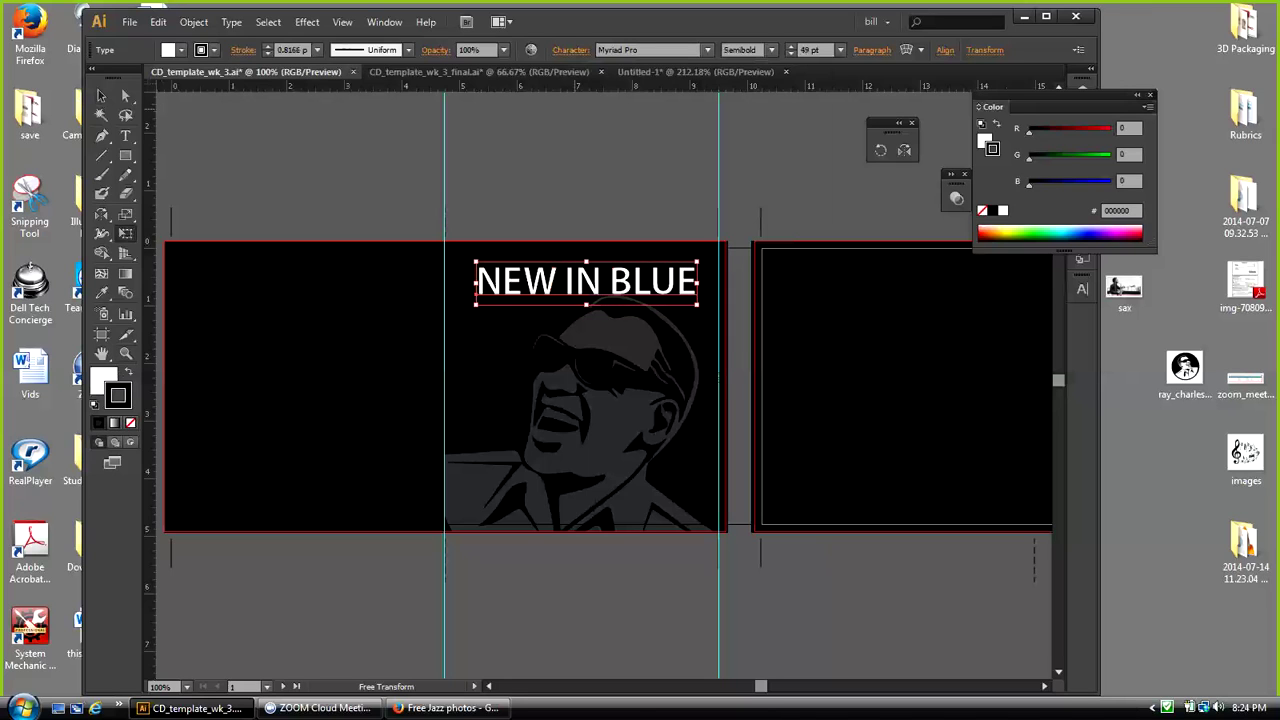
# Step: Display the Character settings and position them beside the front cover, clear of the title
pyautogui.click(384, 21)
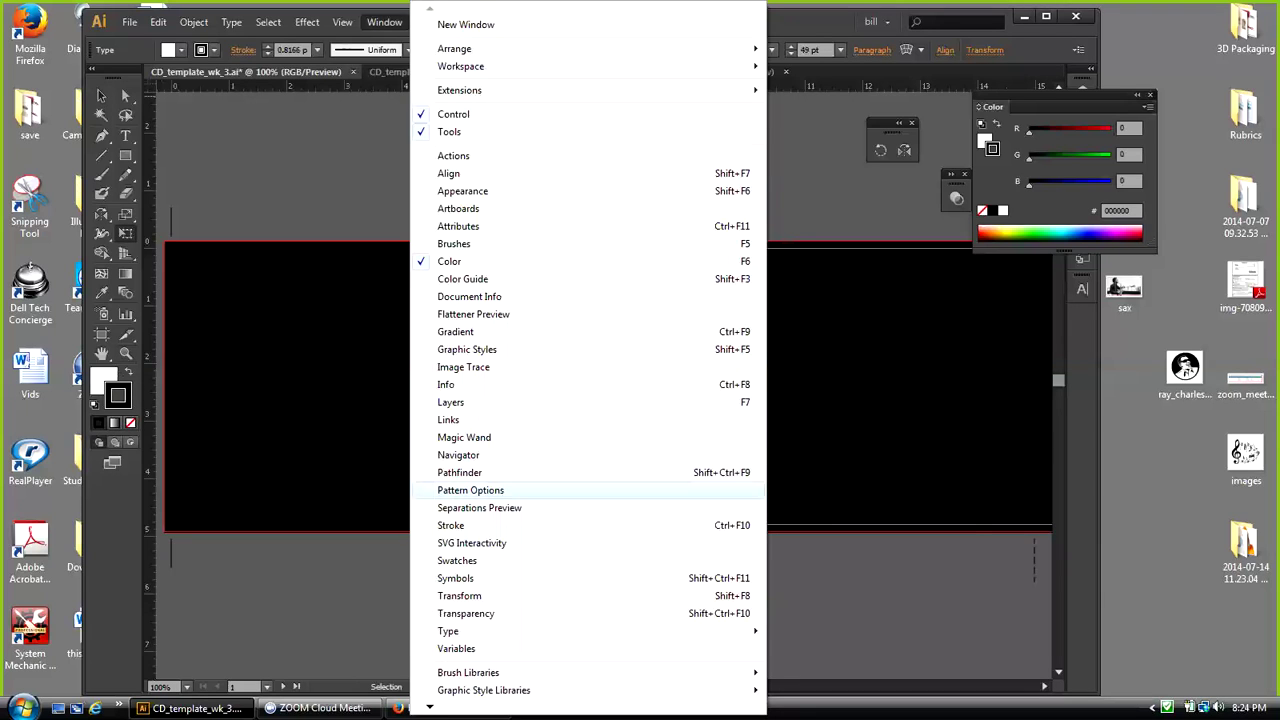
pyautogui.moveTo(480, 631)
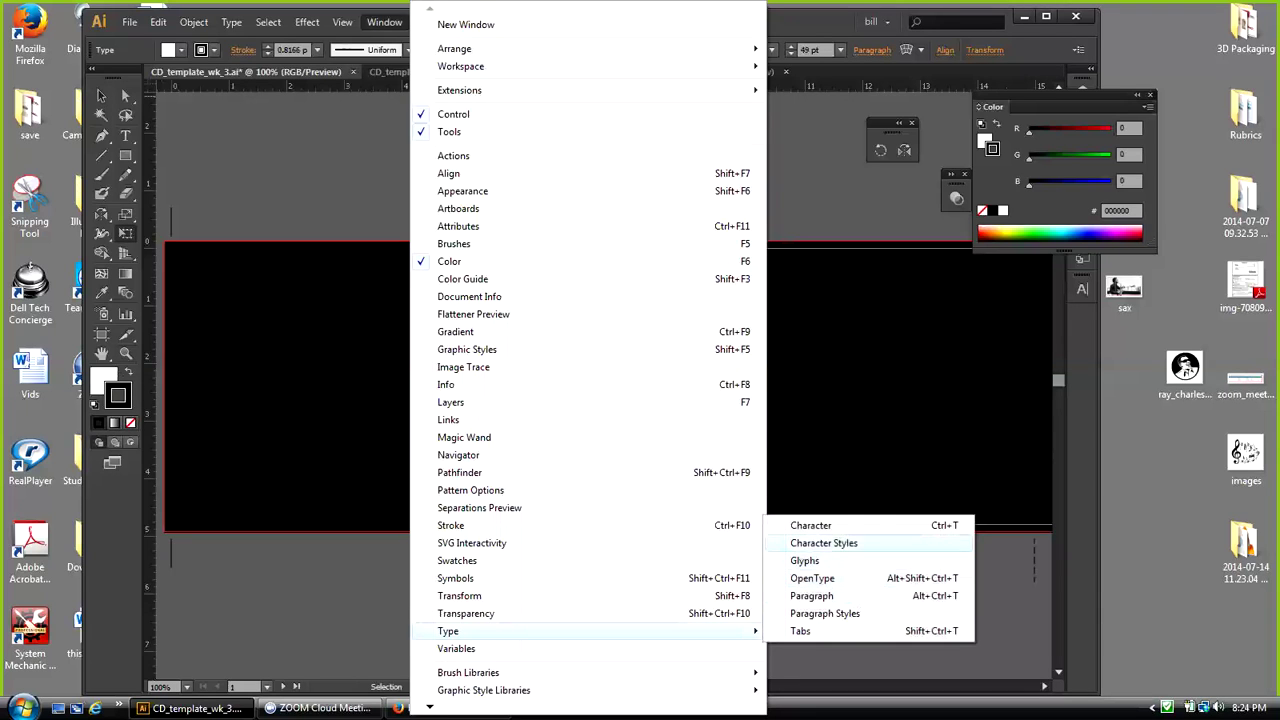
pyautogui.click(815, 525)
pyautogui.moveTo(955, 278); pyautogui.dragTo(853, 194)
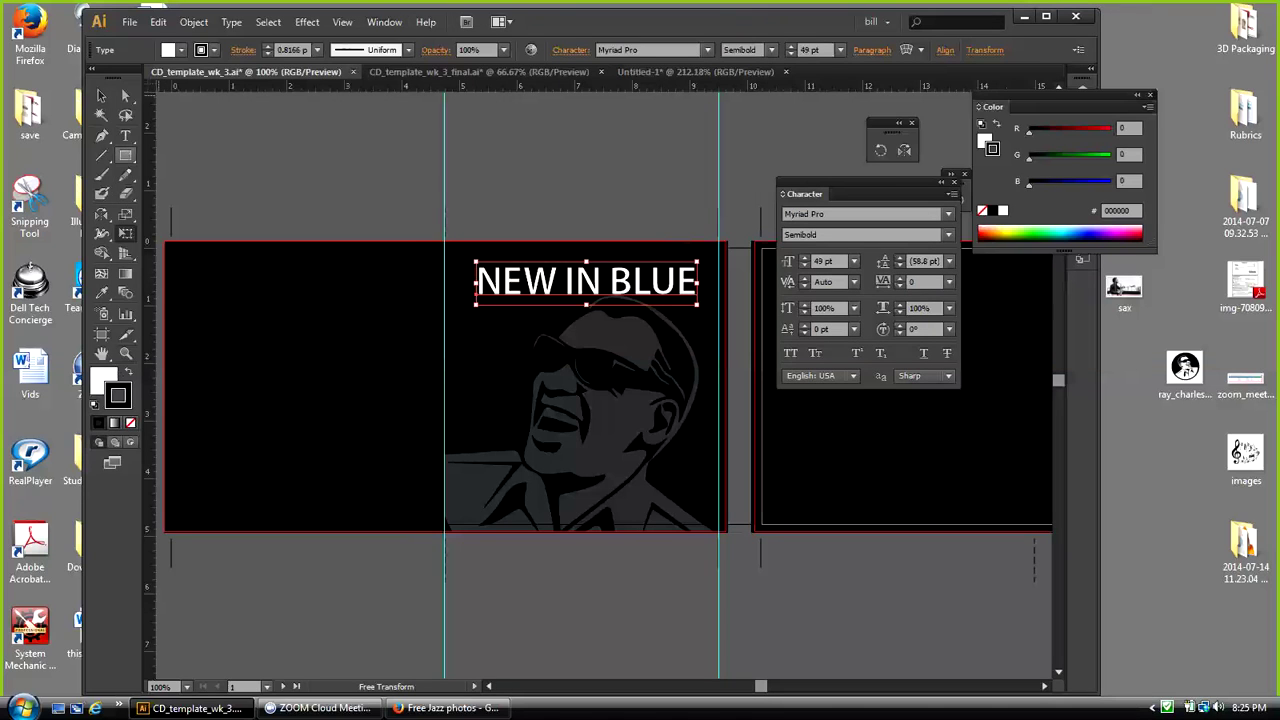
# Step: Select all the text of the NEW IN BLUE title and set its tracking to 50
pyautogui.click(125, 135)
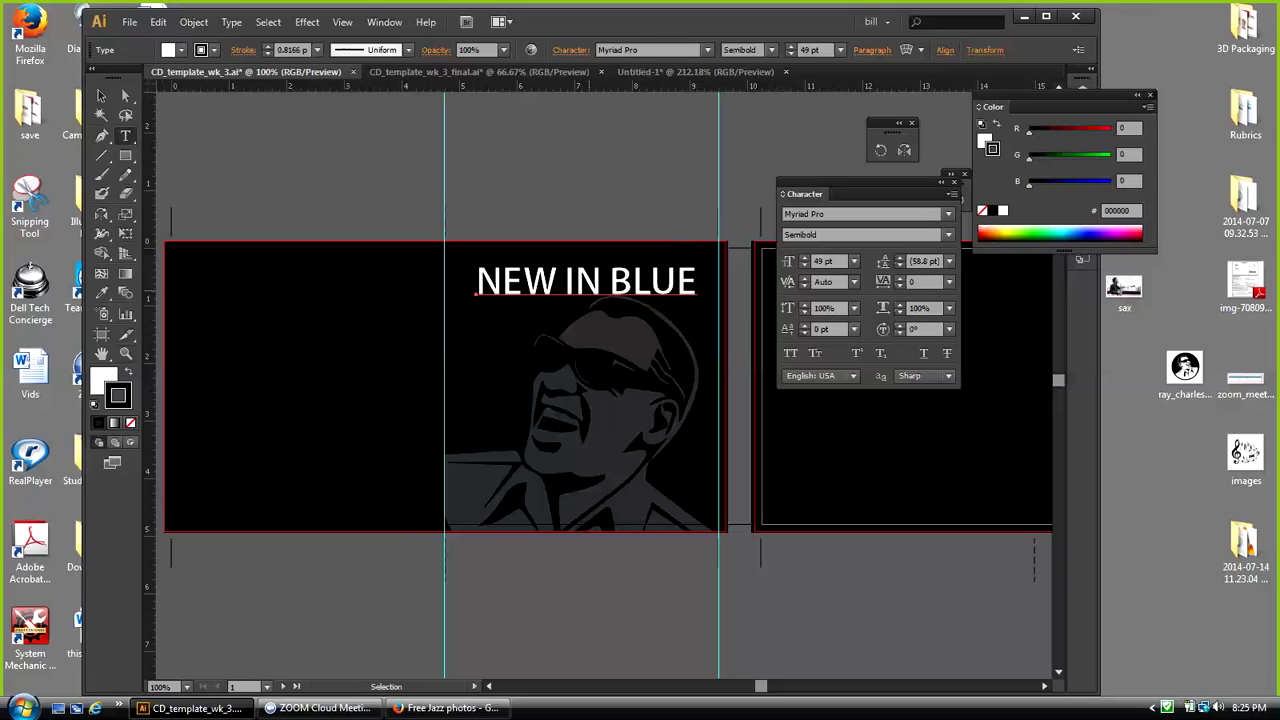
pyautogui.doubleClick(586, 282)
pyautogui.moveTo(697, 282); pyautogui.dragTo(476, 282)
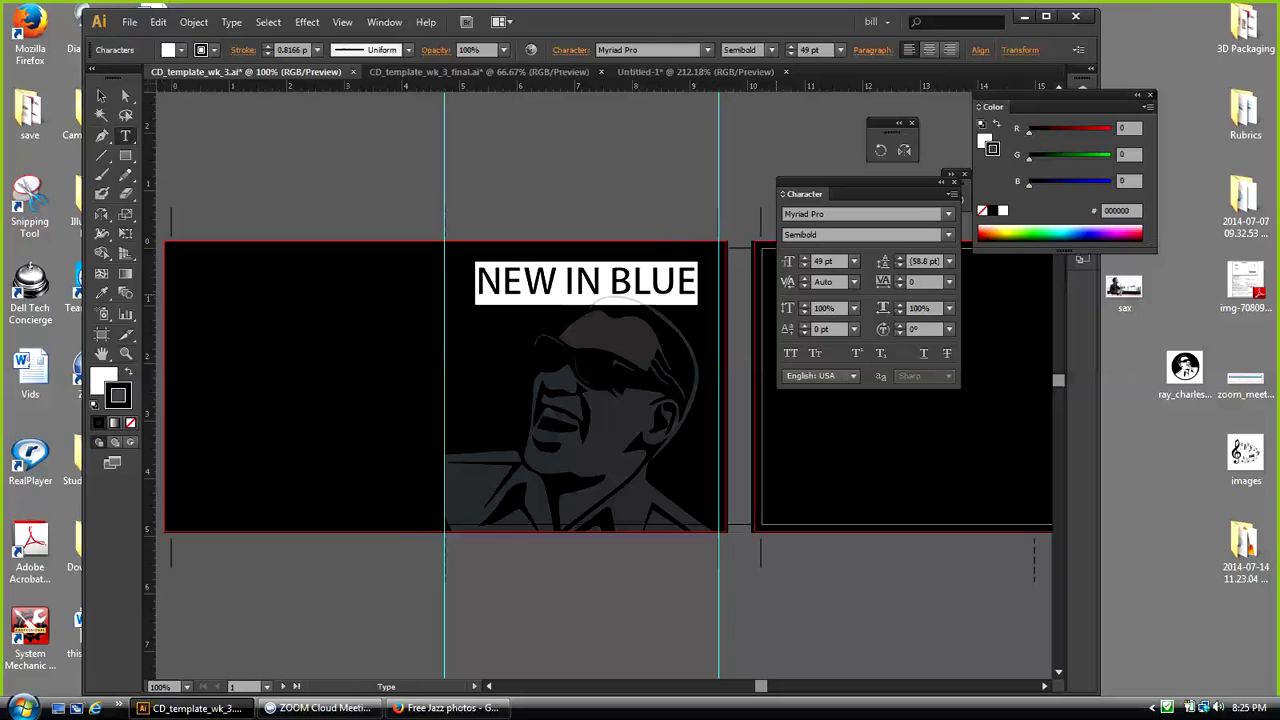
pyautogui.click(949, 282)
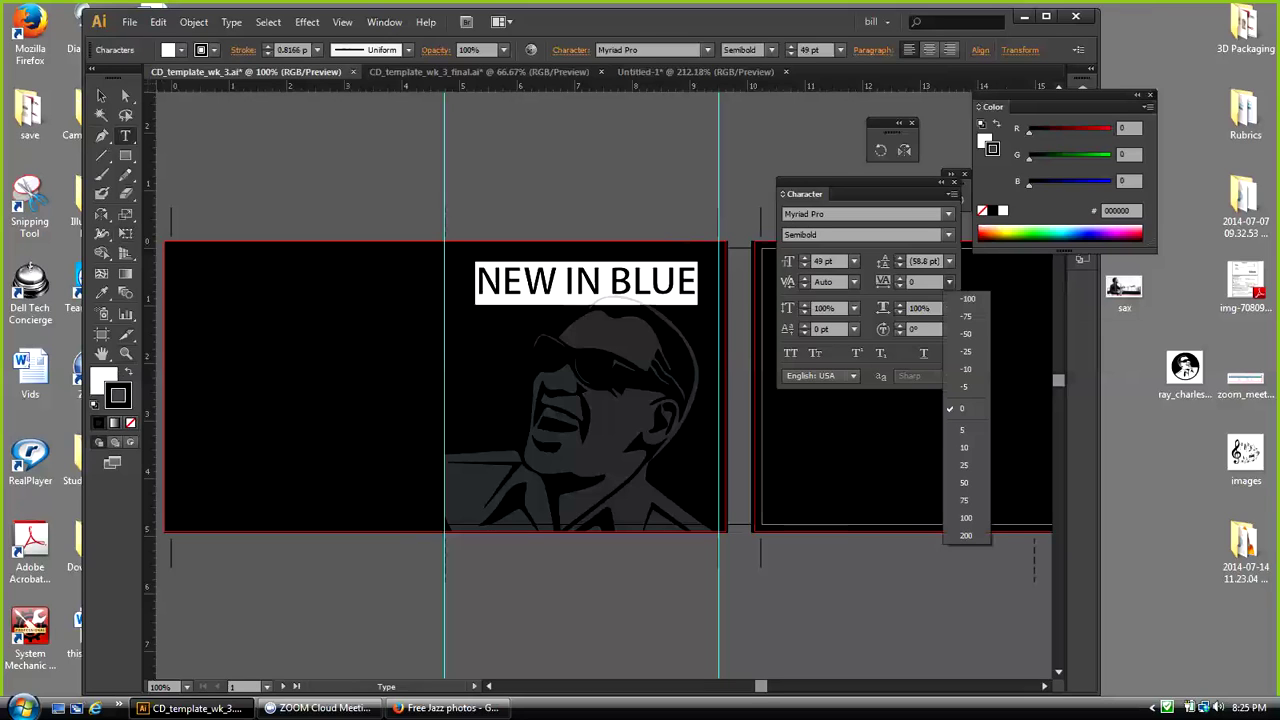
pyautogui.click(964, 482)
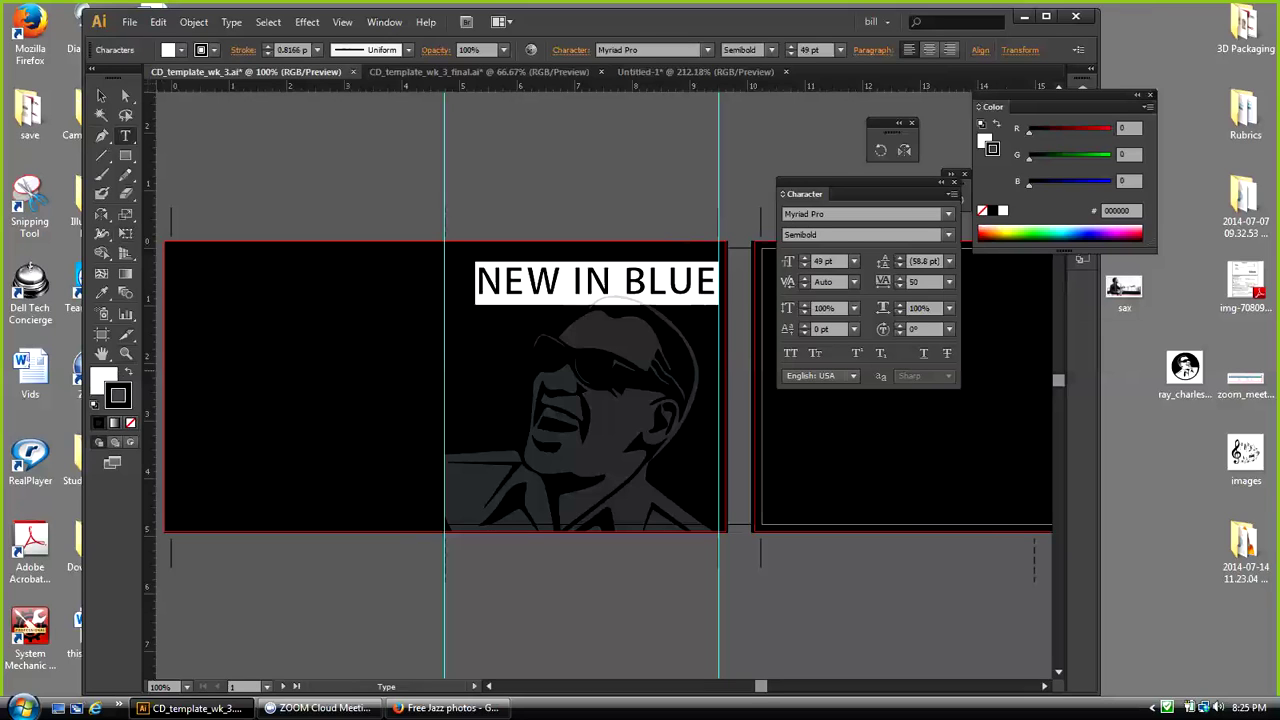
pyautogui.press('Escape')
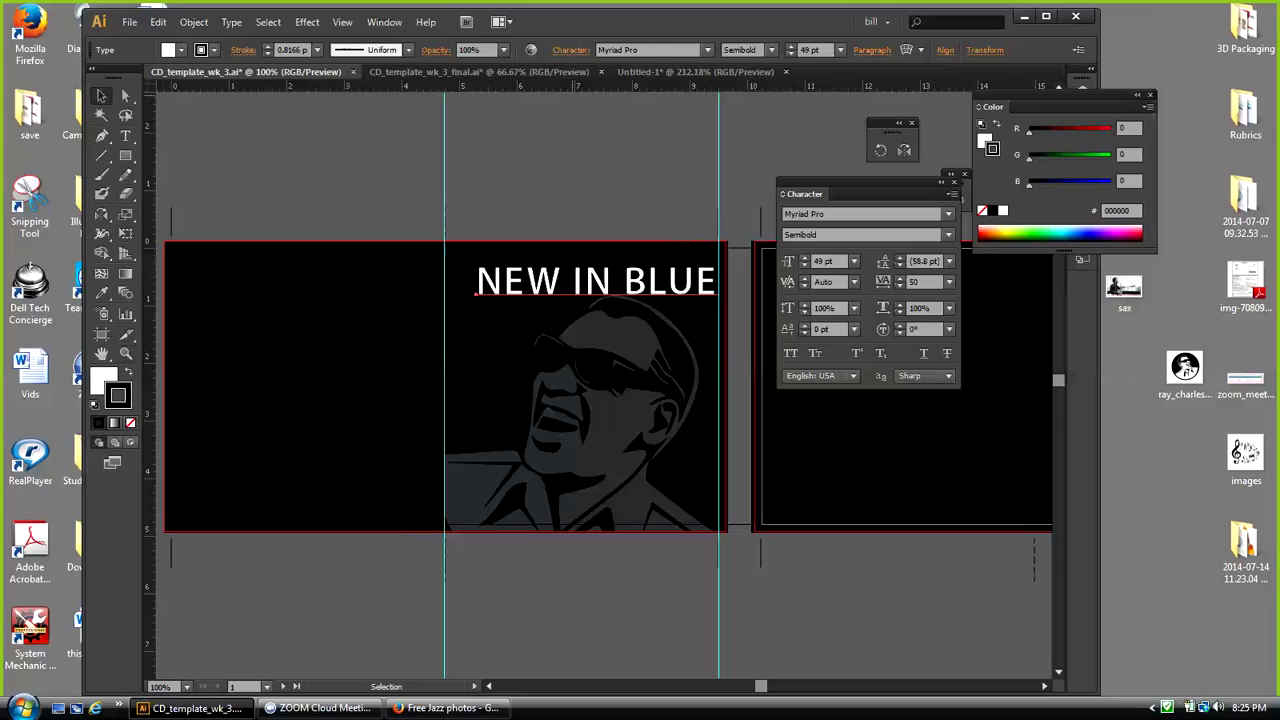
# Step: Nudge the widened title toward the fold guide until its margins to the two vertical guides look even
pyautogui.press('Left')
pyautogui.press('Left')
pyautogui.press('Left')
pyautogui.press('Left')
pyautogui.press('Left')
pyautogui.press('Left')
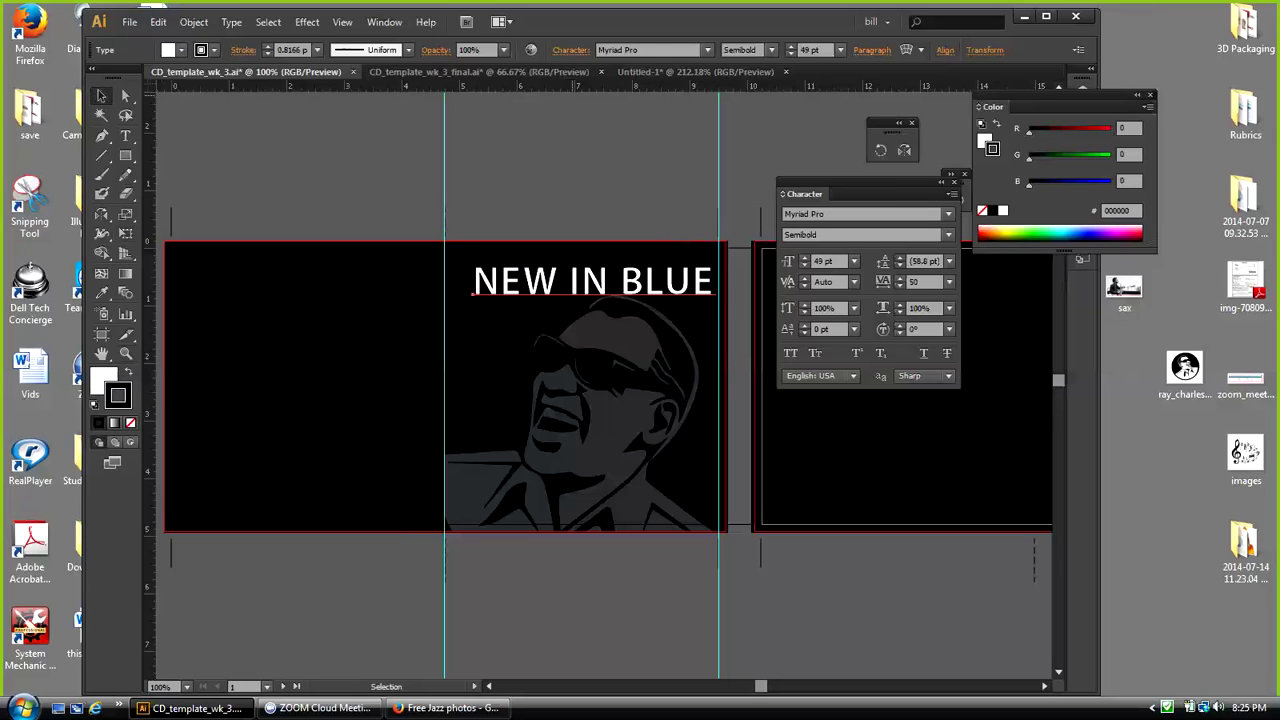
pyautogui.press('Left')
pyautogui.press('Left')
pyautogui.press('Left')
pyautogui.press('Left')
pyautogui.press('Left')
pyautogui.press('Left')
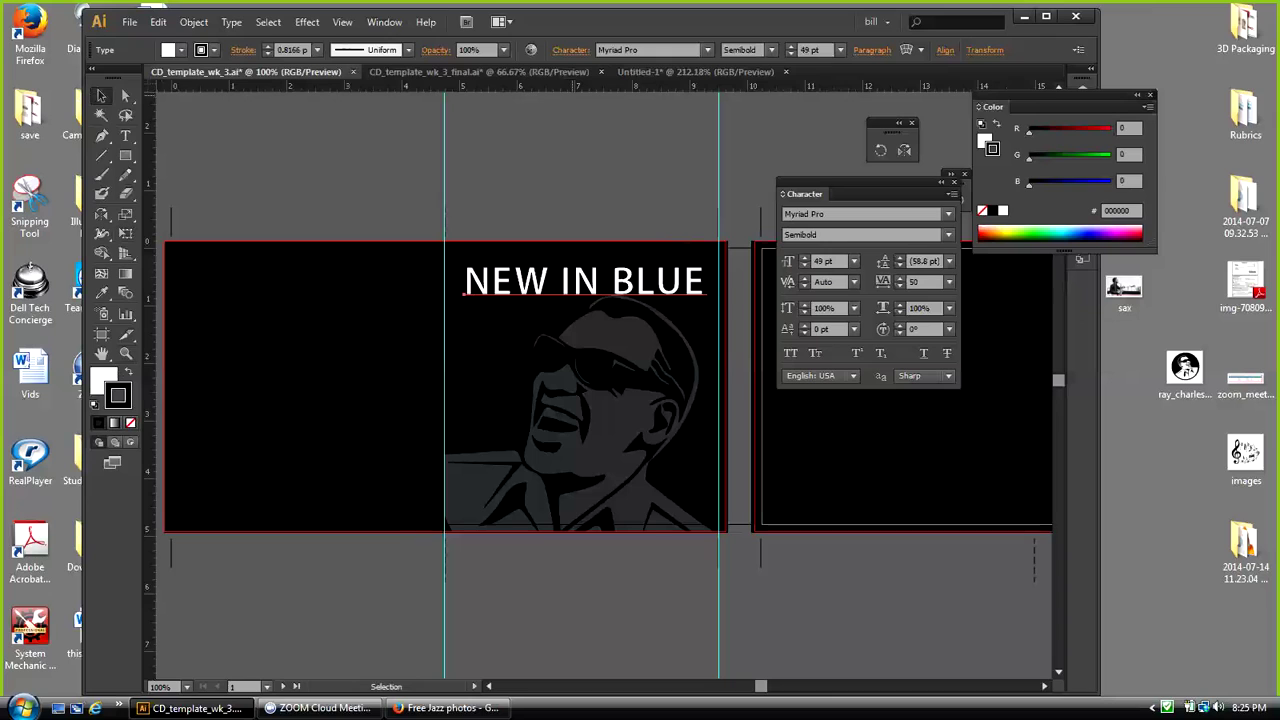
pyautogui.press('Left')
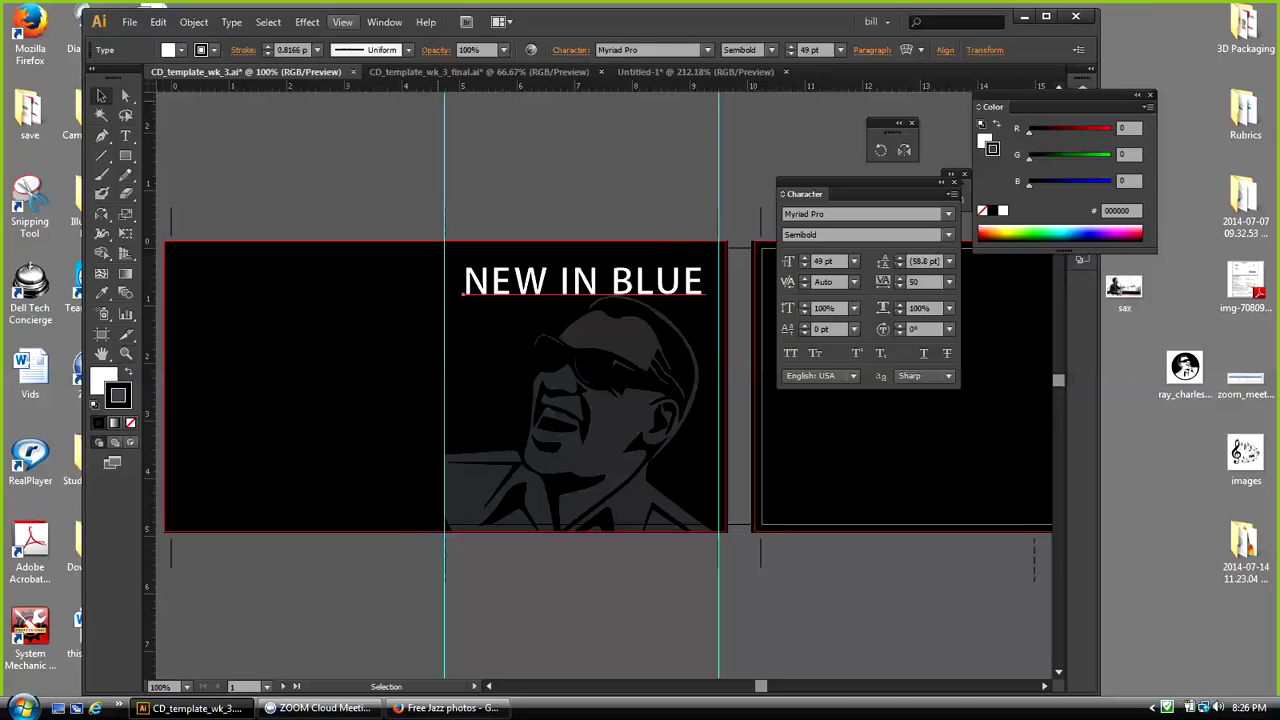
# Step: Try a 3D Extrude & Bevel effect on the title with preview on, rotating it to about -6°, -1° and 1°
pyautogui.click(307, 21)
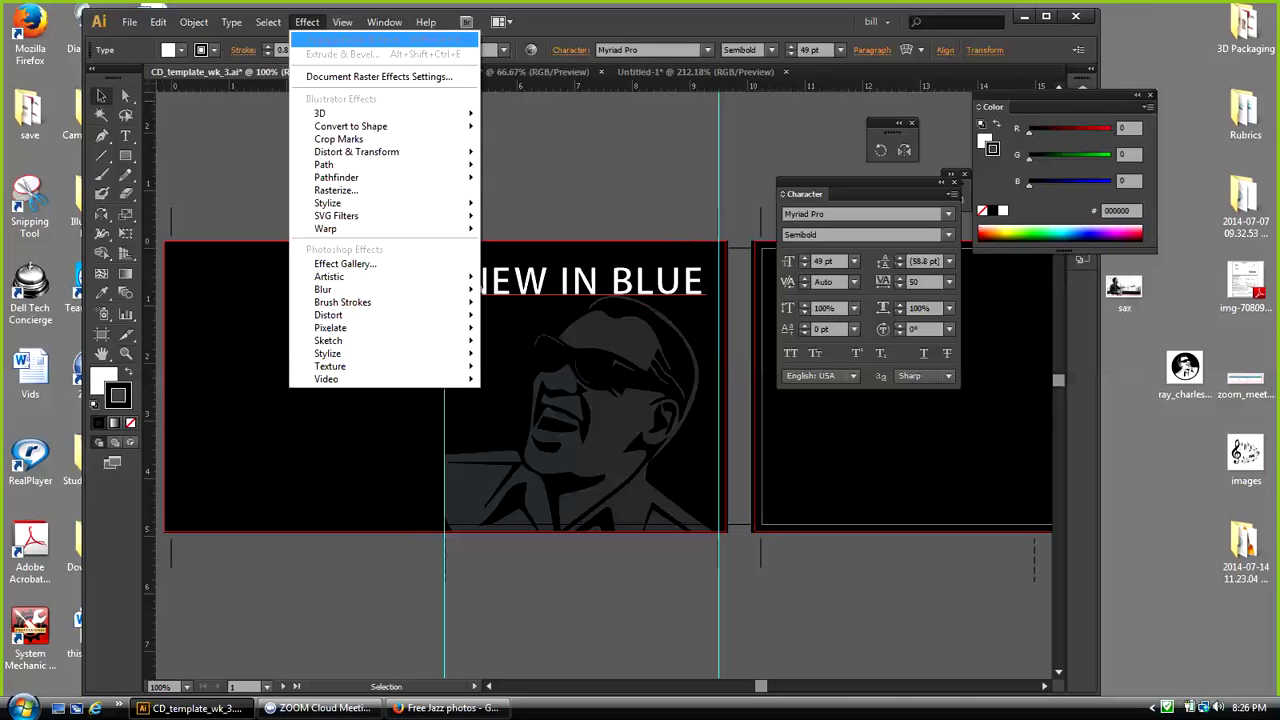
pyautogui.moveTo(330, 113)
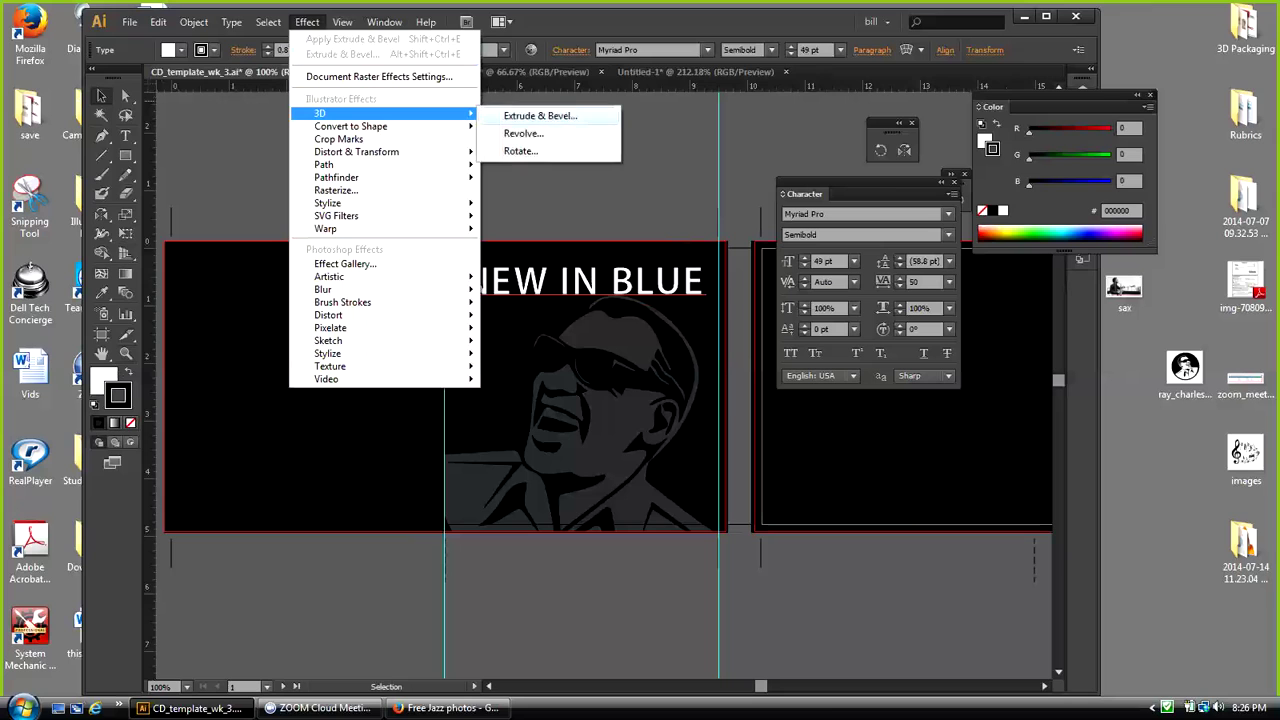
pyautogui.click(540, 115)
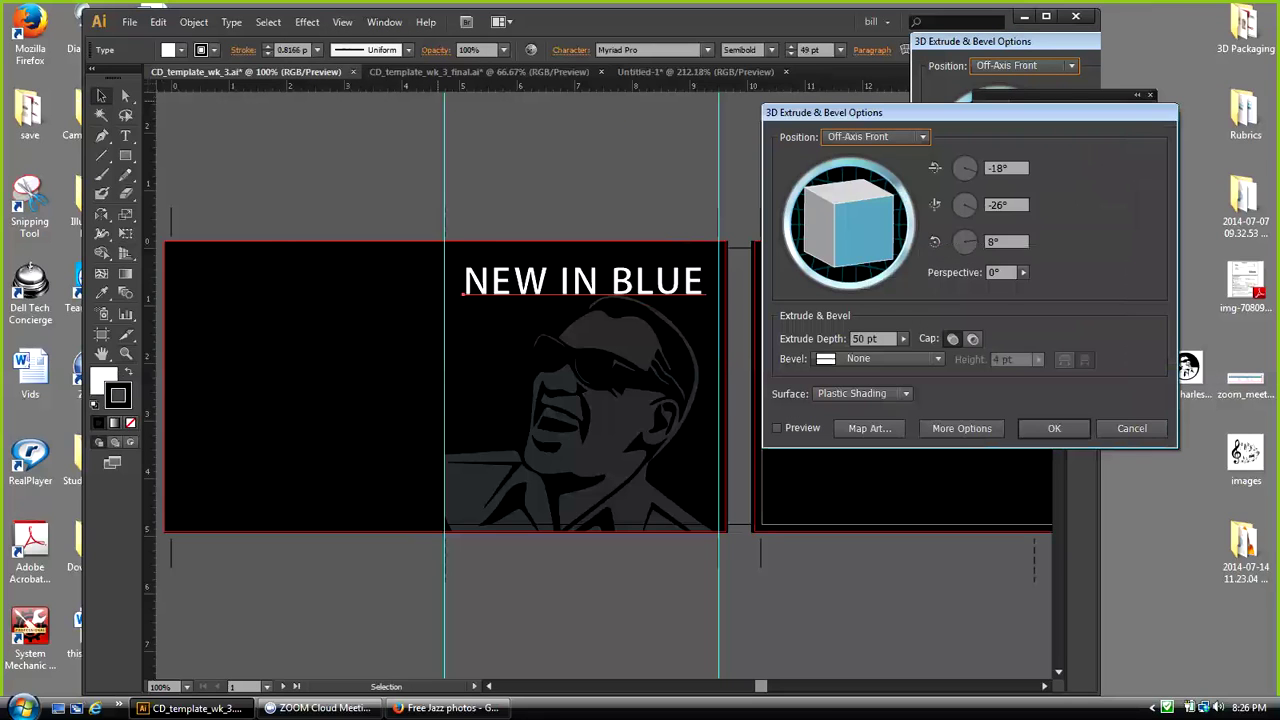
pyautogui.click(777, 428)
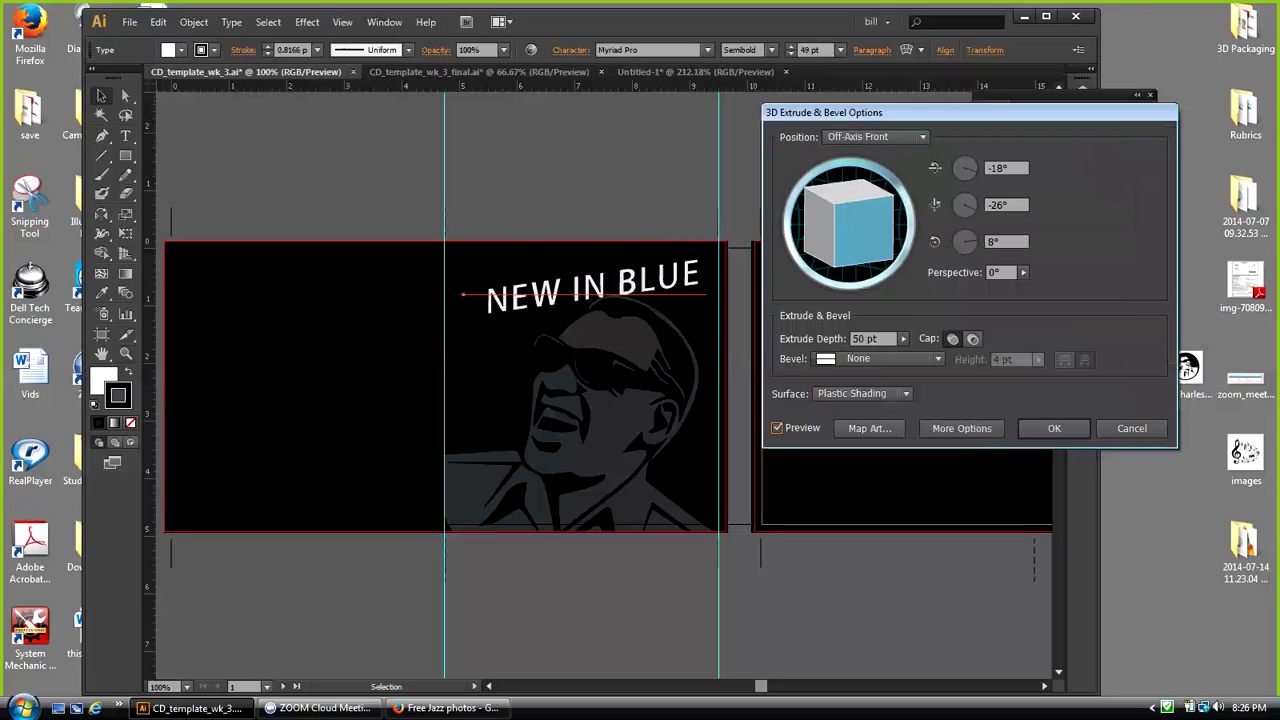
pyautogui.moveTo(862, 232); pyautogui.dragTo(860, 205)
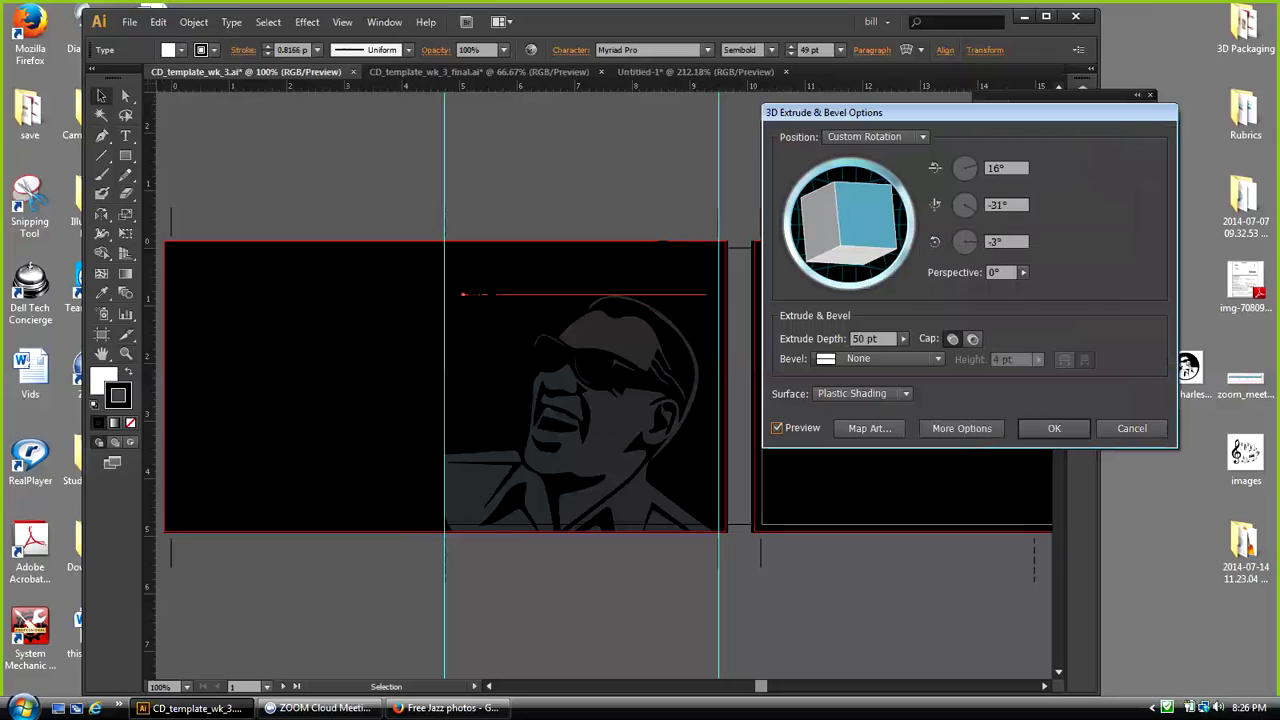
pyautogui.moveTo(860, 207); pyautogui.dragTo(854, 207)
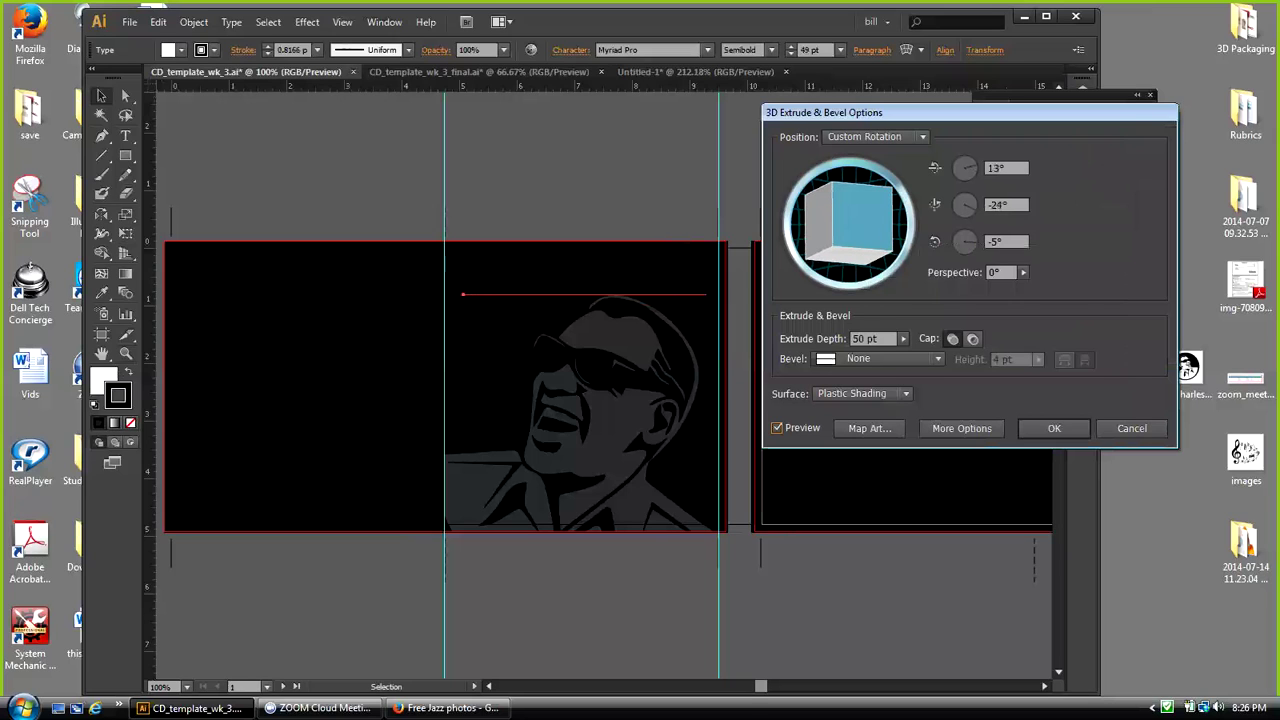
pyautogui.moveTo(857, 215); pyautogui.dragTo(817, 226)
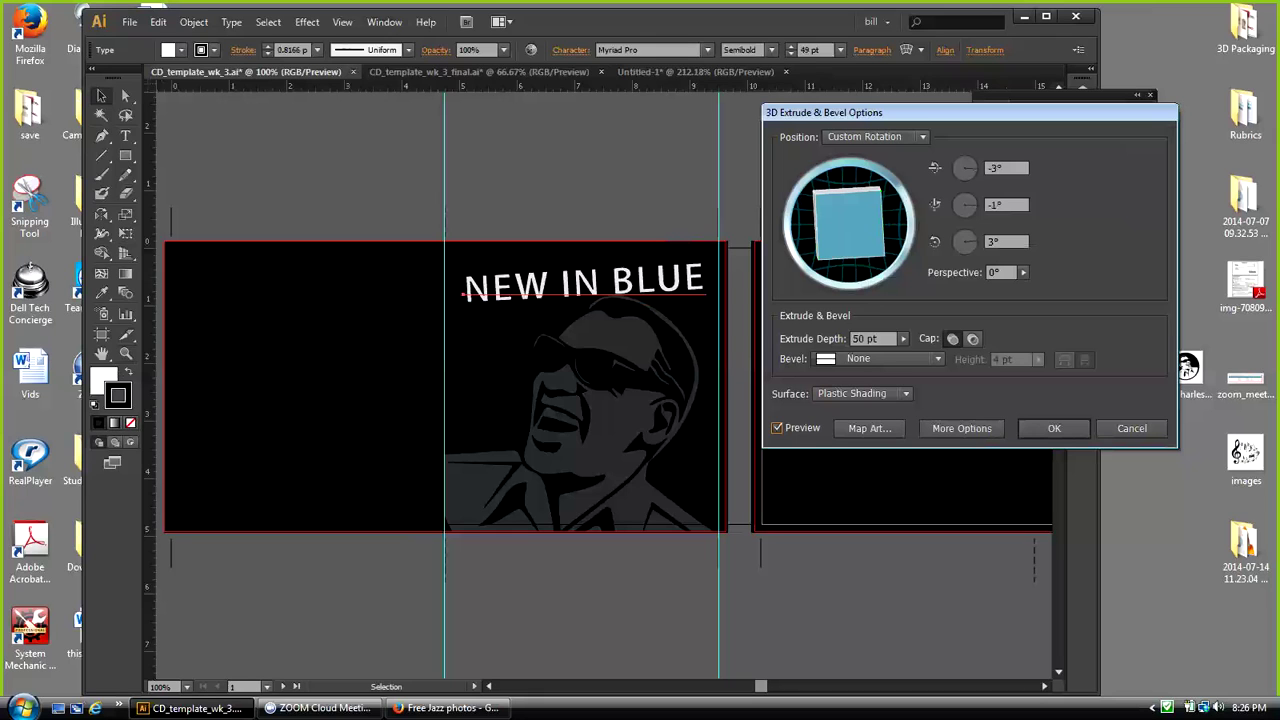
pyautogui.moveTo(848, 223); pyautogui.dragTo(848, 225)
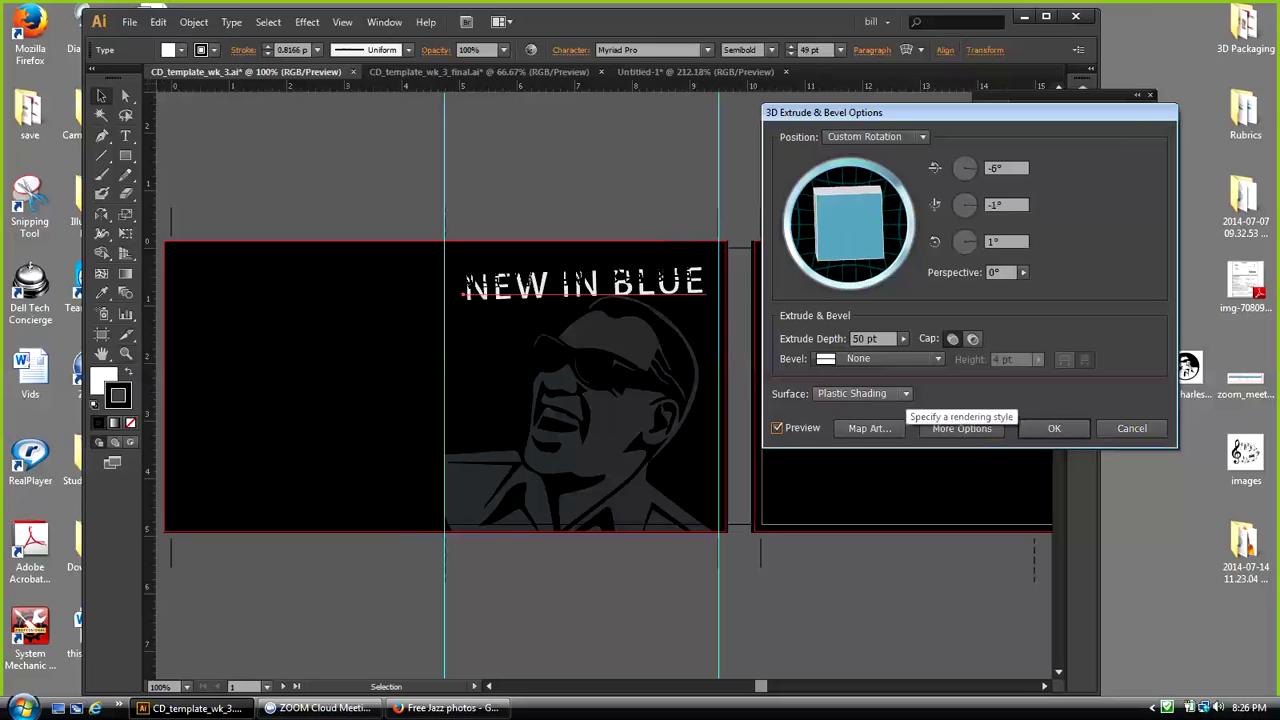
# Step: Try moving the effect's light, adding a second light and rotating the title to about -3°, 1° and 3°, and cancel the effect
pyautogui.click(962, 428)
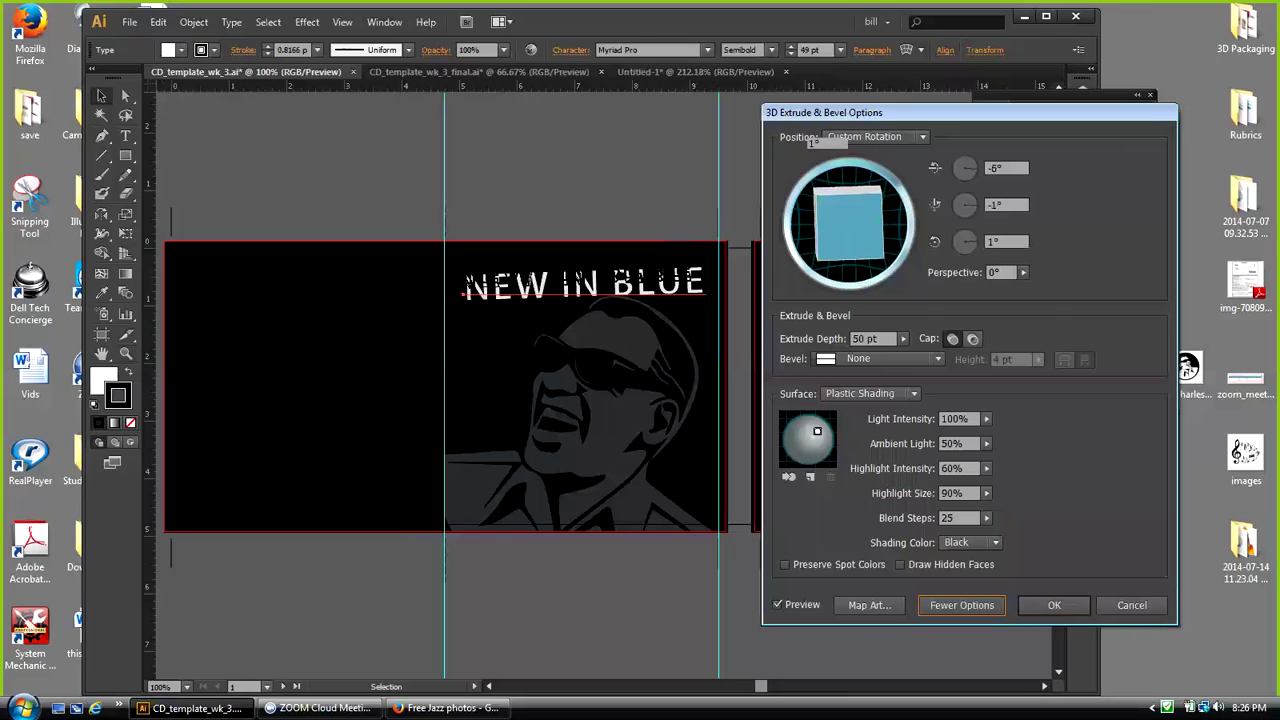
pyautogui.moveTo(817, 430); pyautogui.dragTo(801, 457)
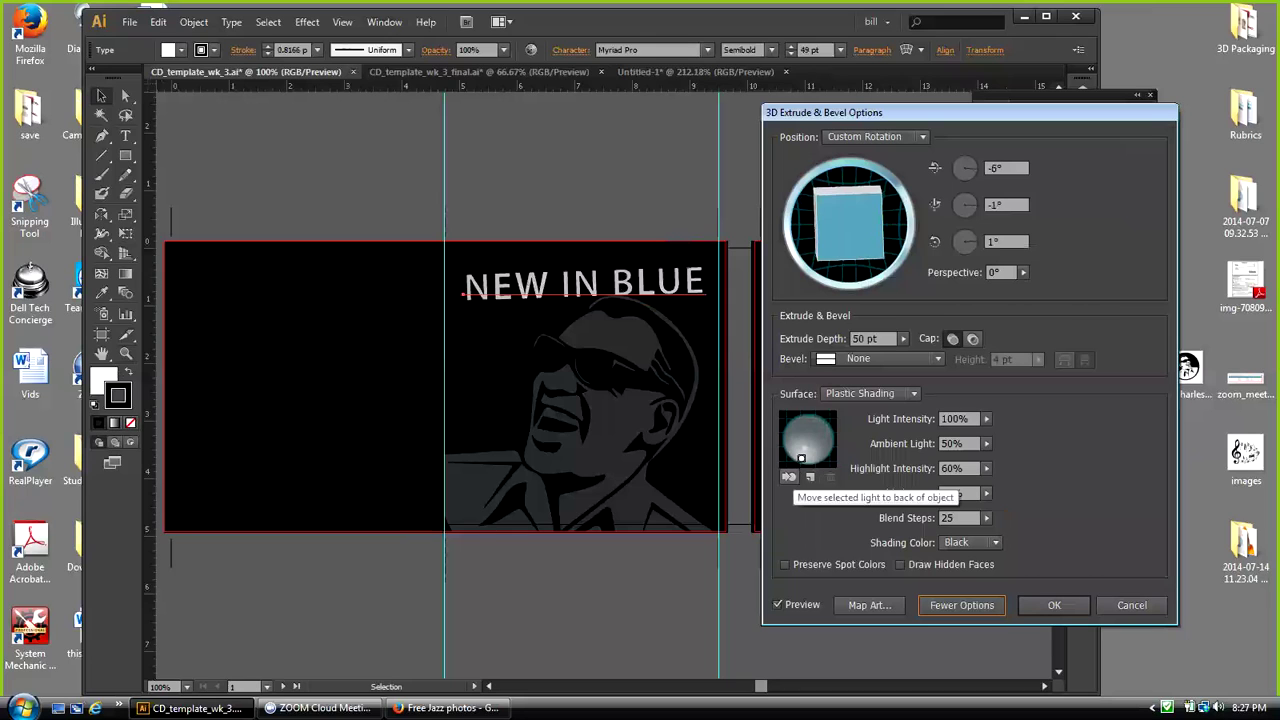
pyautogui.click(810, 476)
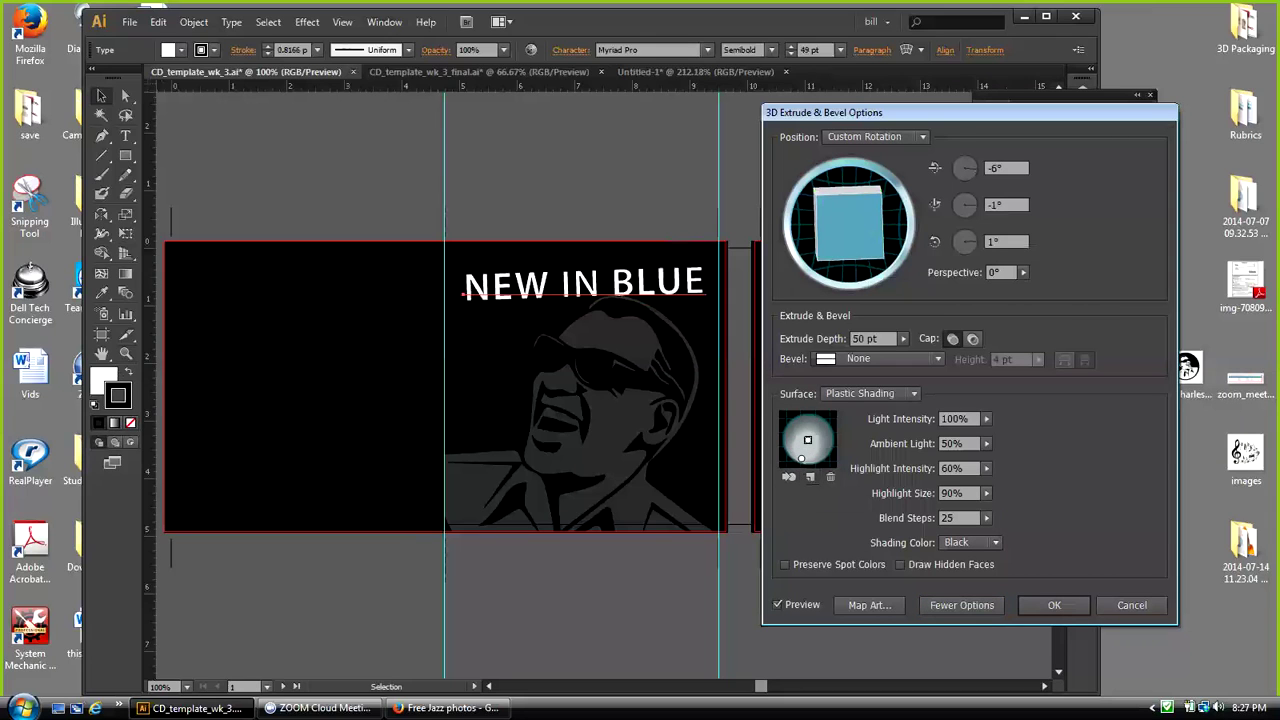
pyautogui.moveTo(807, 440); pyautogui.dragTo(825, 428)
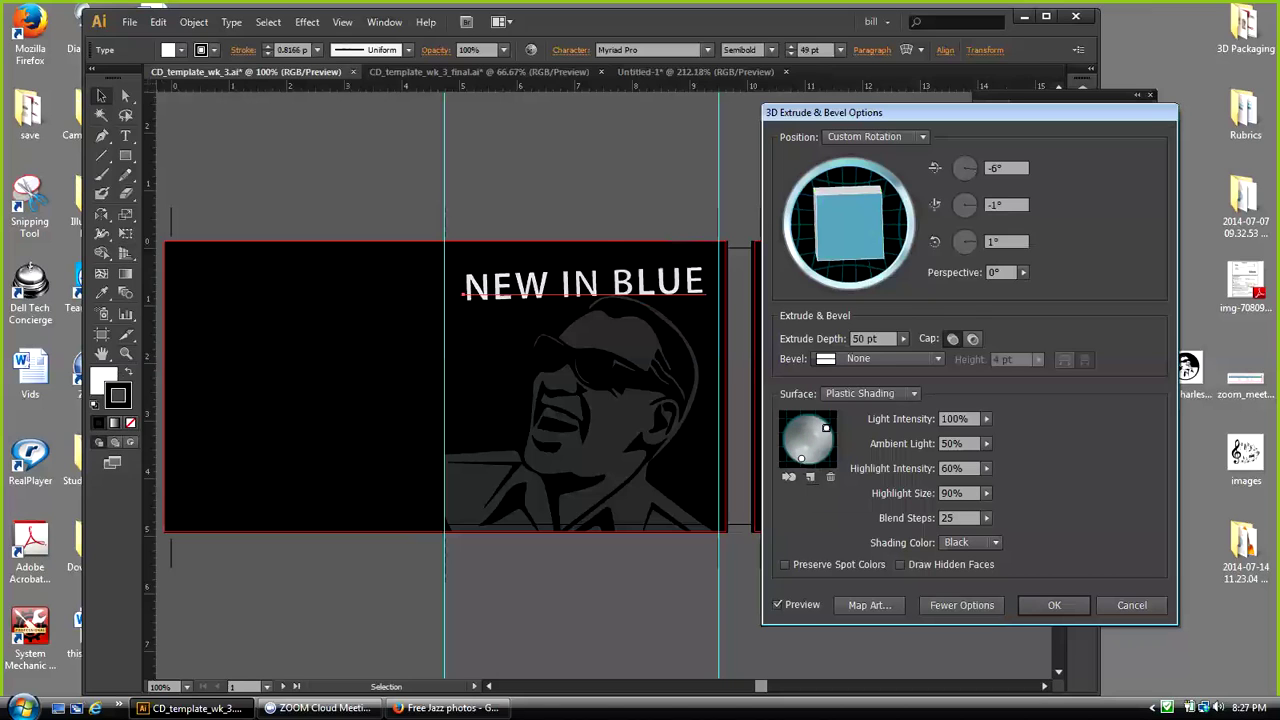
pyautogui.moveTo(850, 224); pyautogui.dragTo(851, 220)
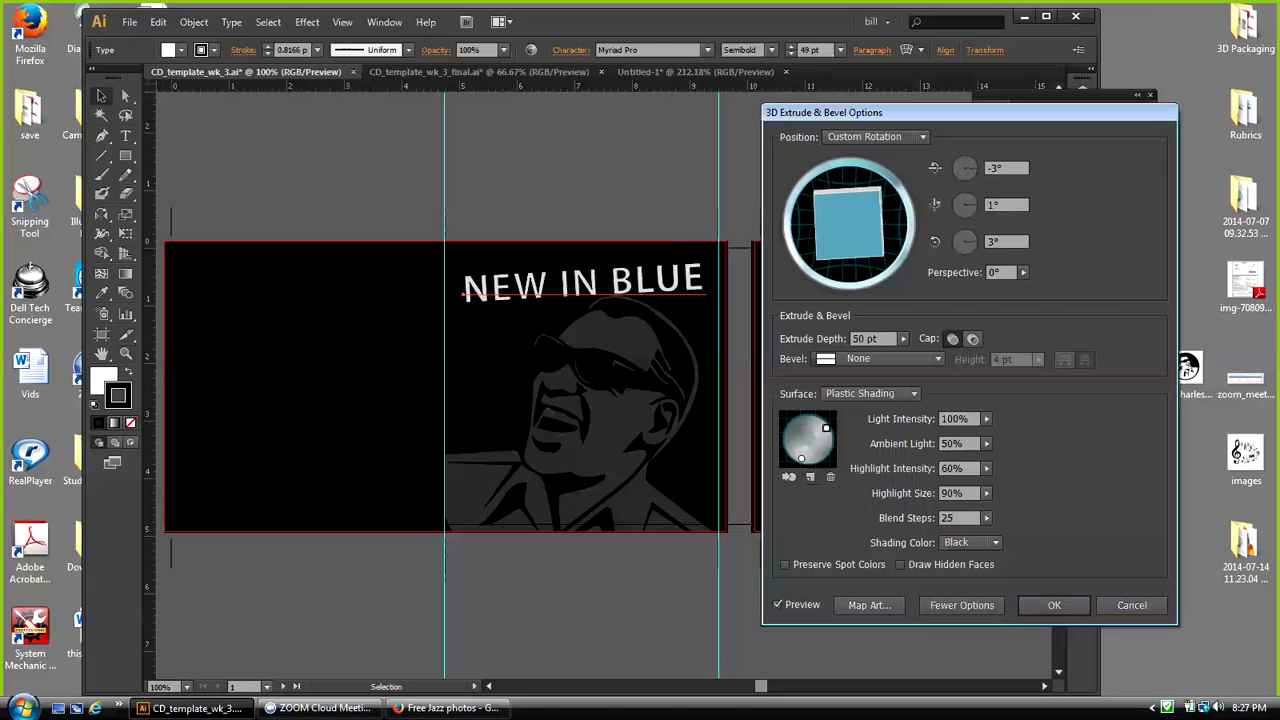
pyautogui.click(1132, 605)
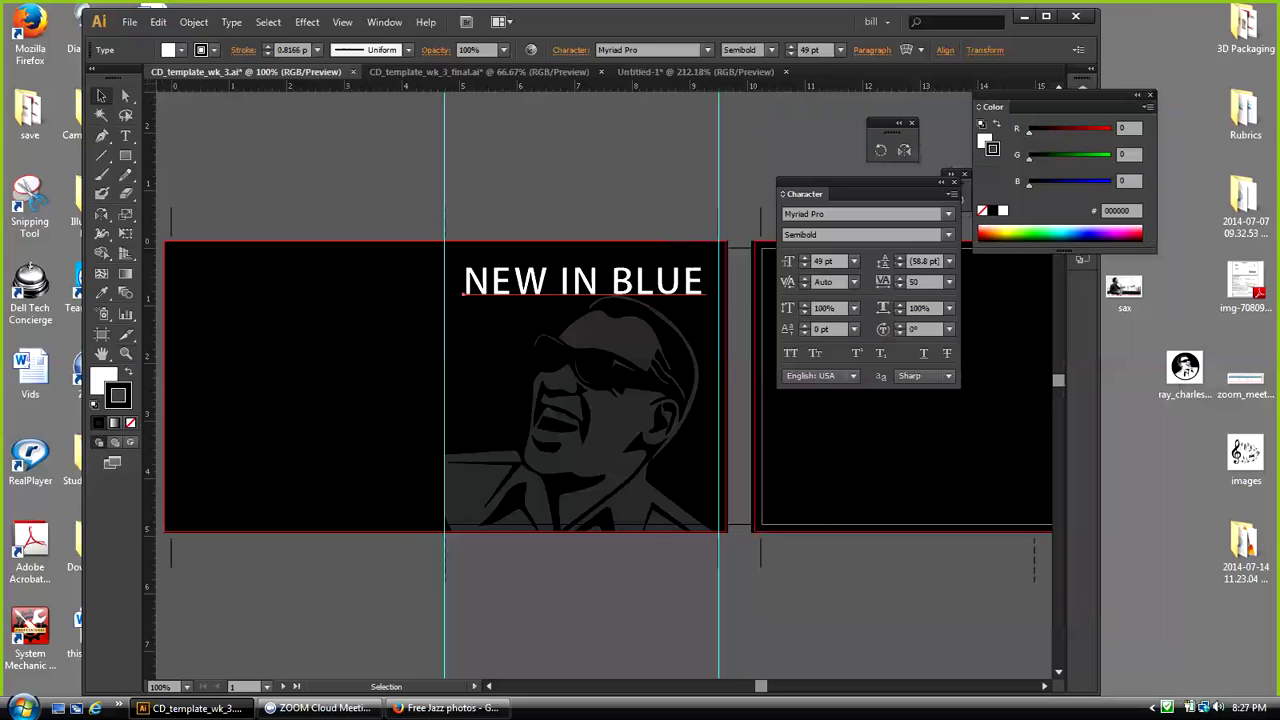
# Step: Move the Character settings off the artwork, unlock all objects and hide the black background behind the portrait spread
pyautogui.moveTo(830, 193); pyautogui.dragTo(1100, 317)
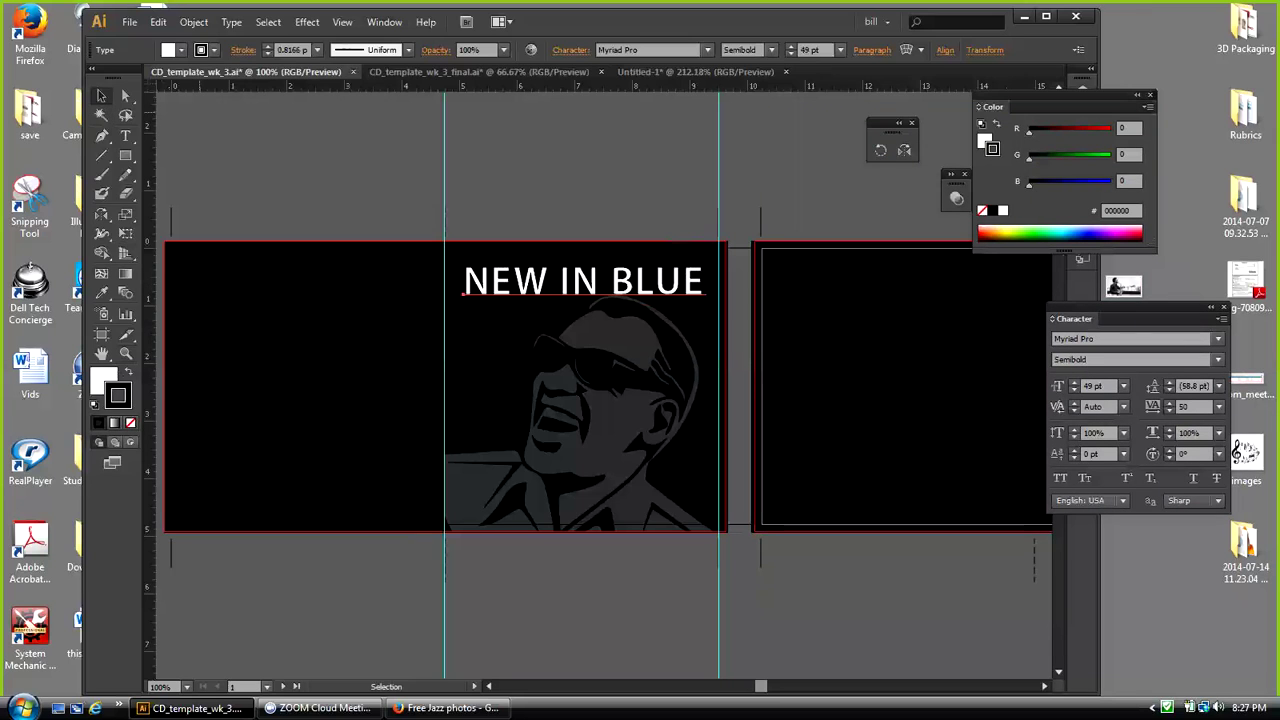
pyautogui.click(194, 22)
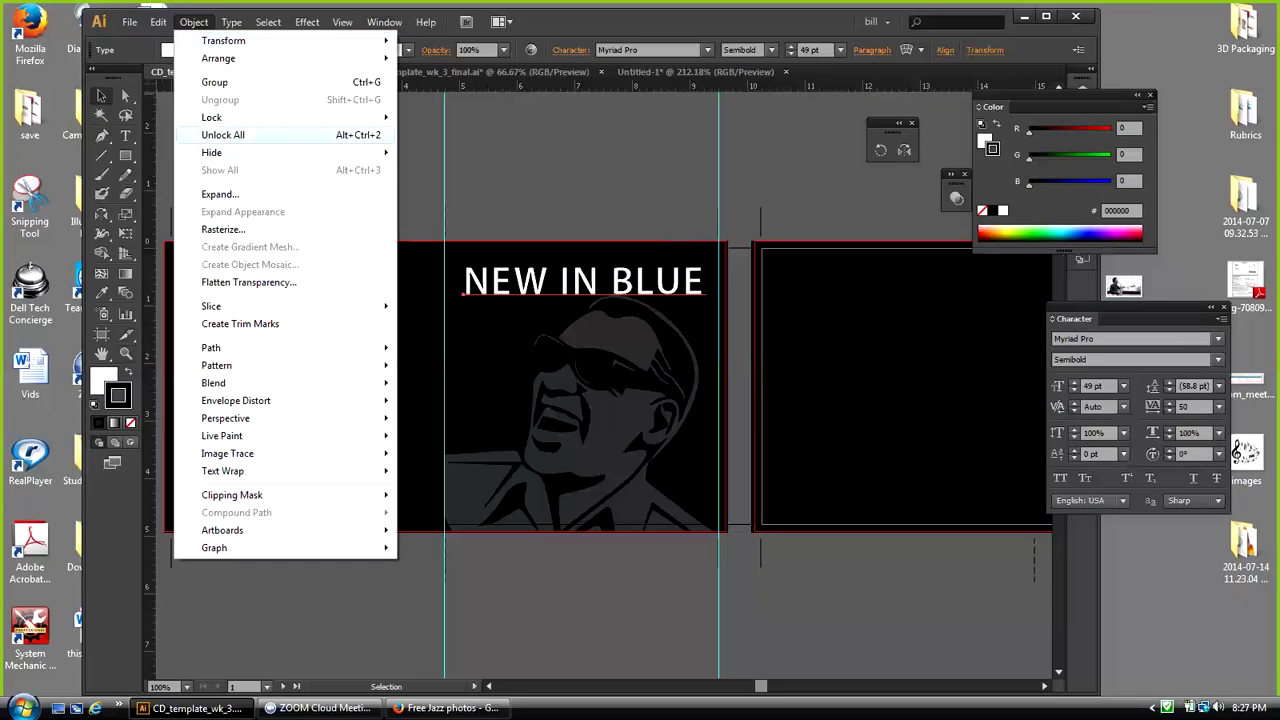
pyautogui.click(210, 135)
pyautogui.click(300, 200)
pyautogui.click(310, 340)
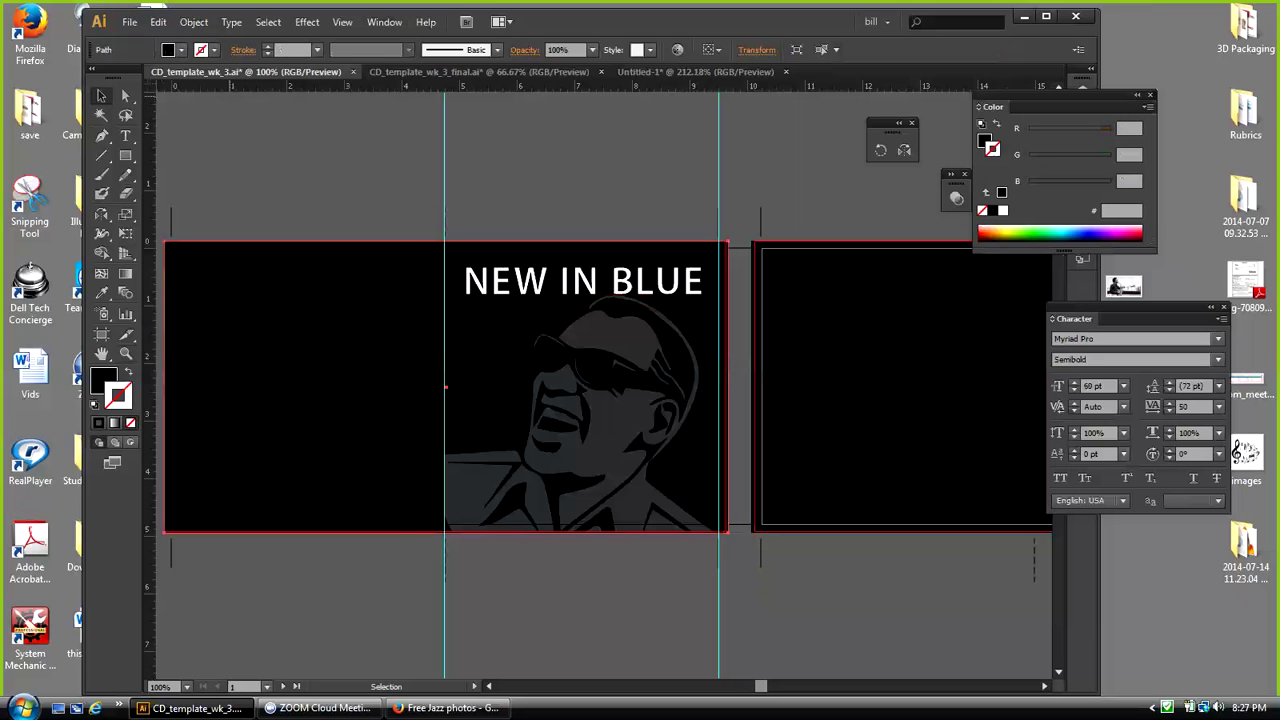
pyautogui.click(194, 22)
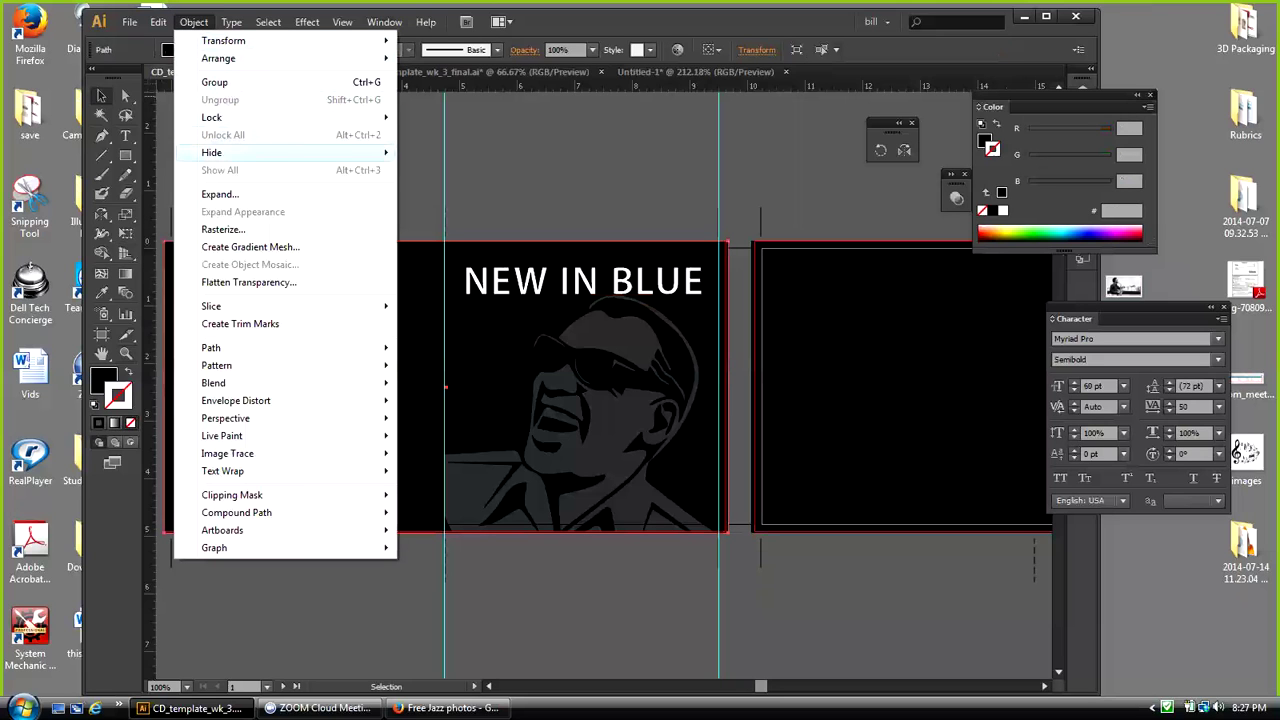
pyautogui.moveTo(230, 152)
pyautogui.click(440, 153)
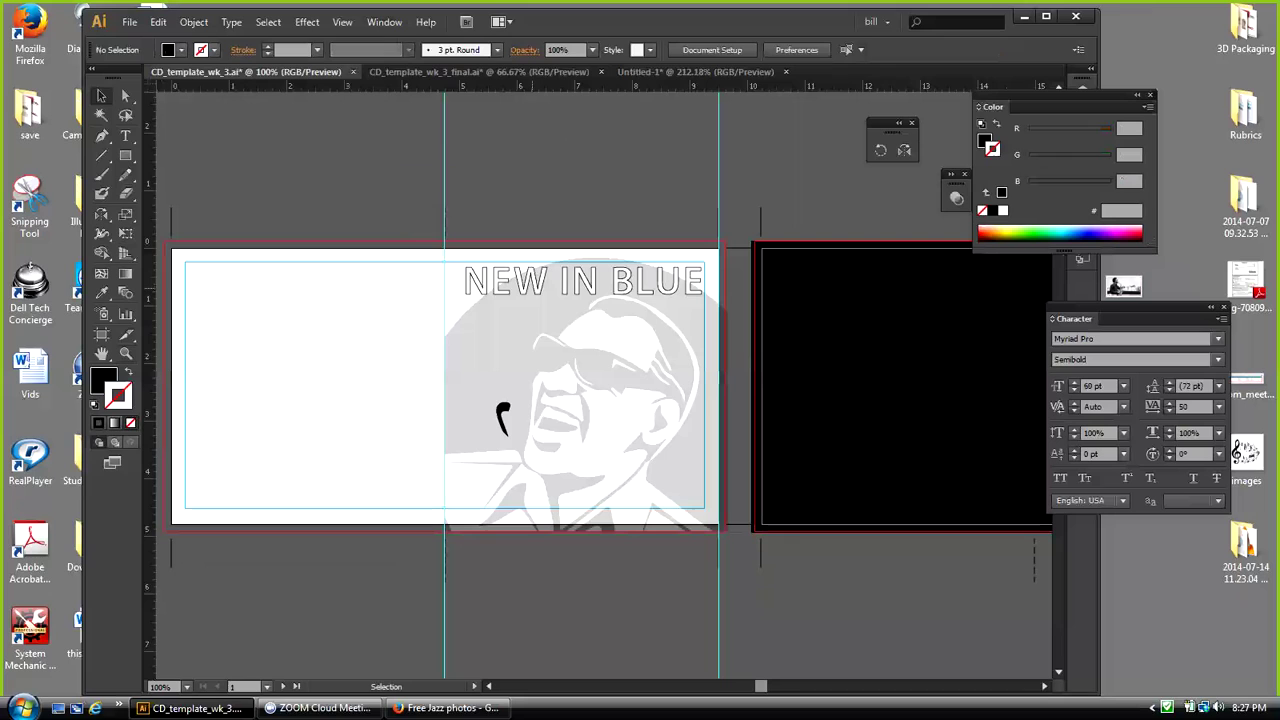
pyautogui.click(502, 392)
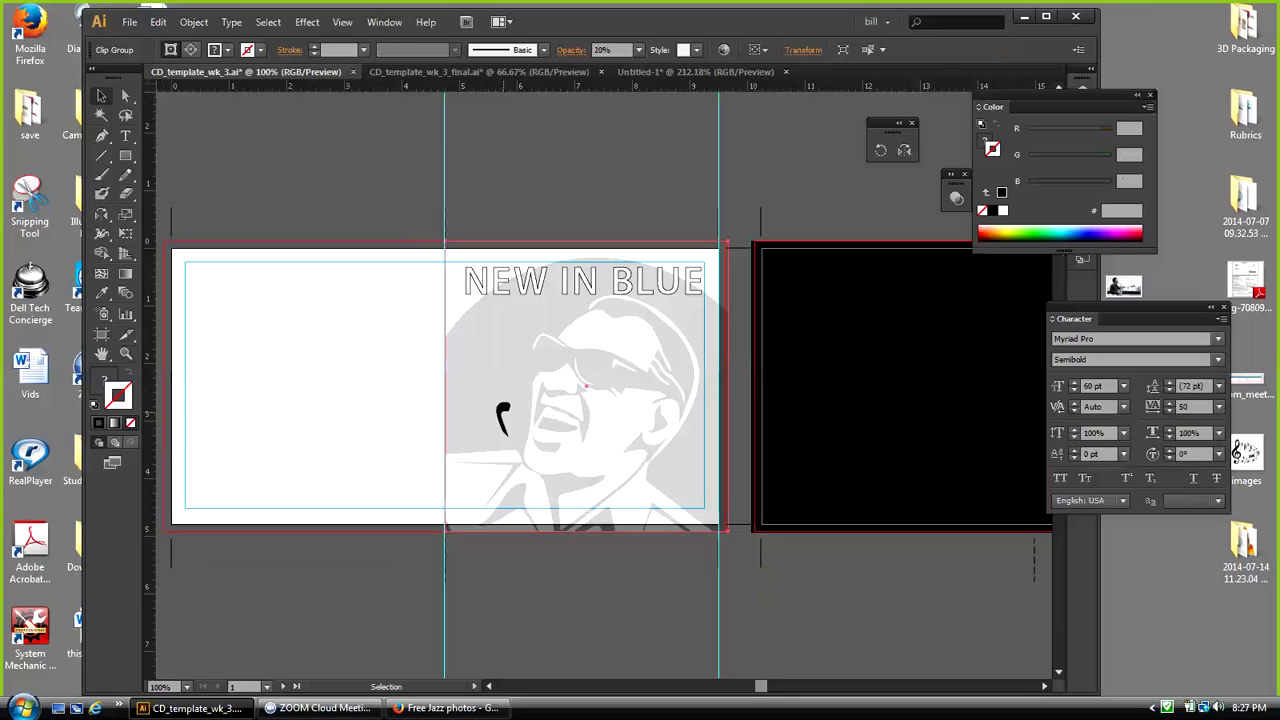
pyautogui.click(532, 183)
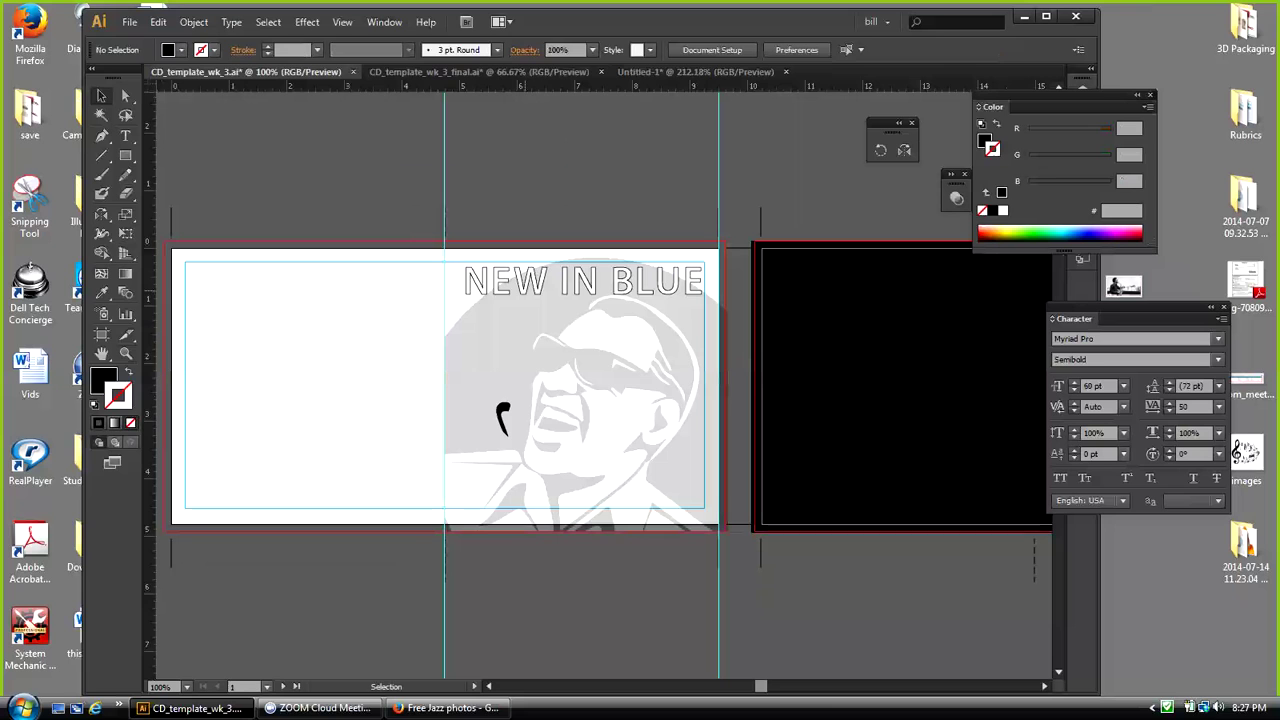
# Step: Try a 3D Extrude & Bevel effect on the outlined title with preview on, rotating it to about -7°, -32° and 2°, and cancel the effect
pyautogui.click(566, 283)
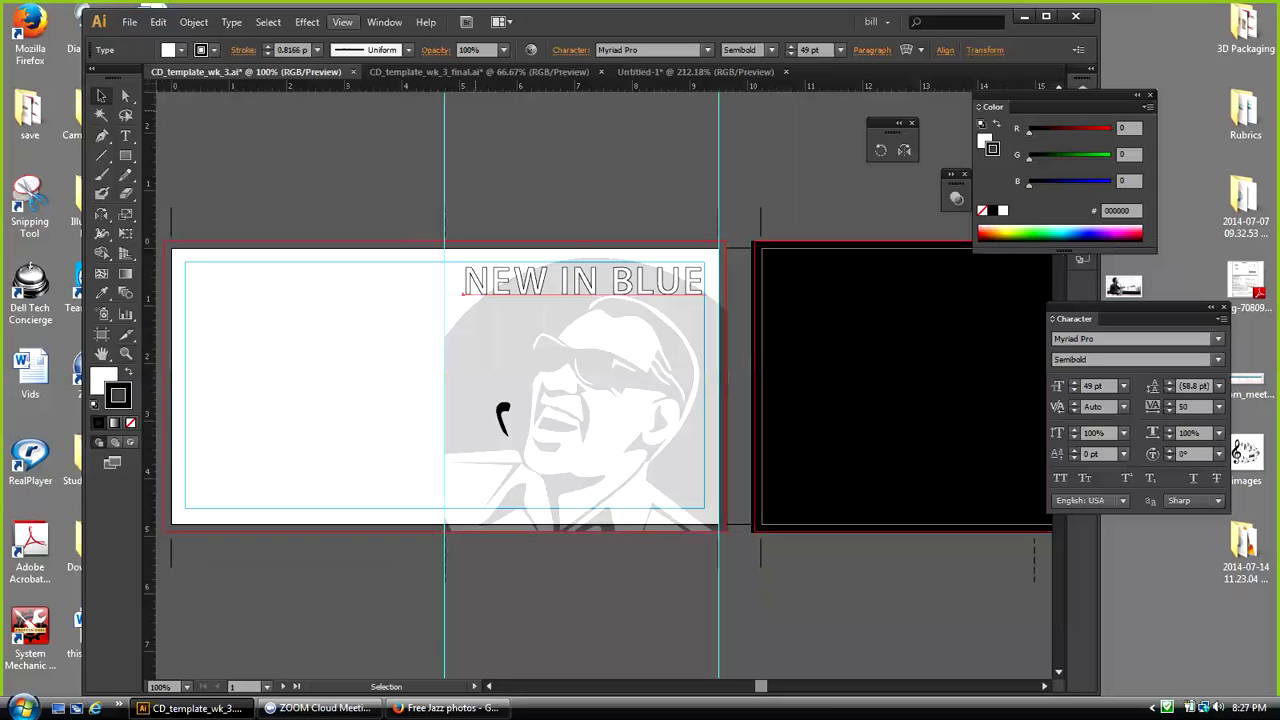
pyautogui.click(342, 21)
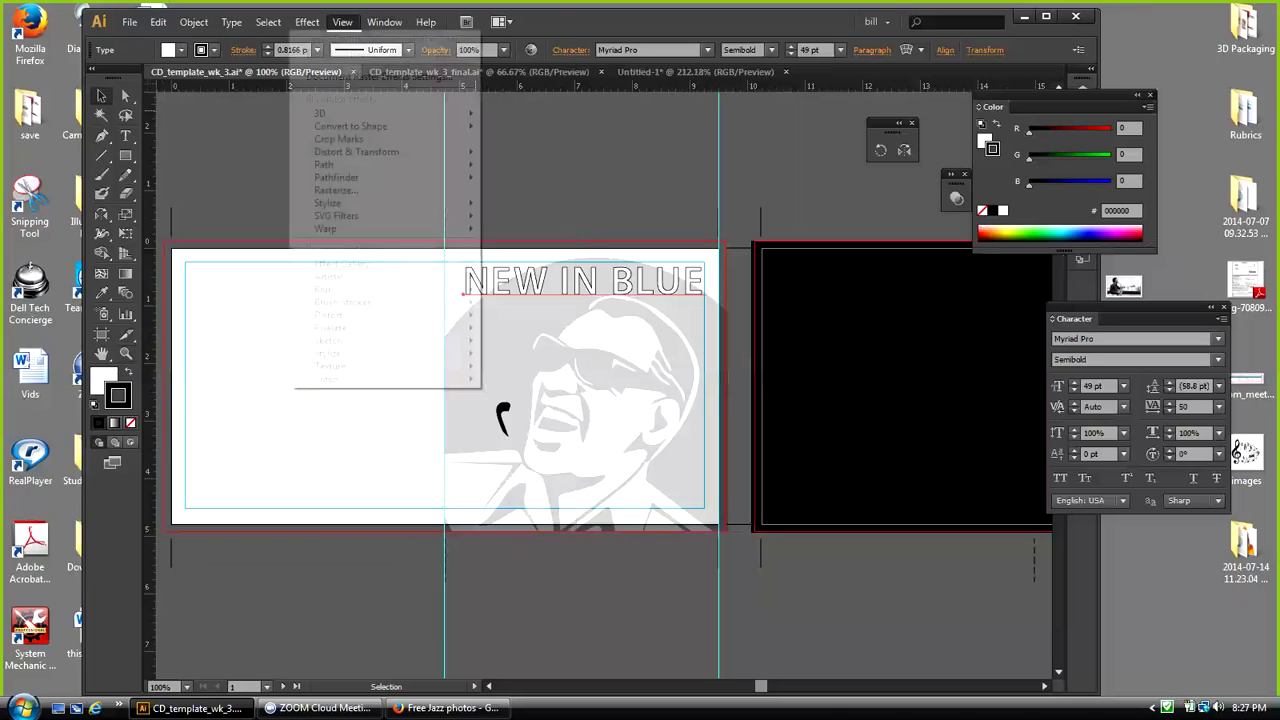
pyautogui.moveTo(308, 22)
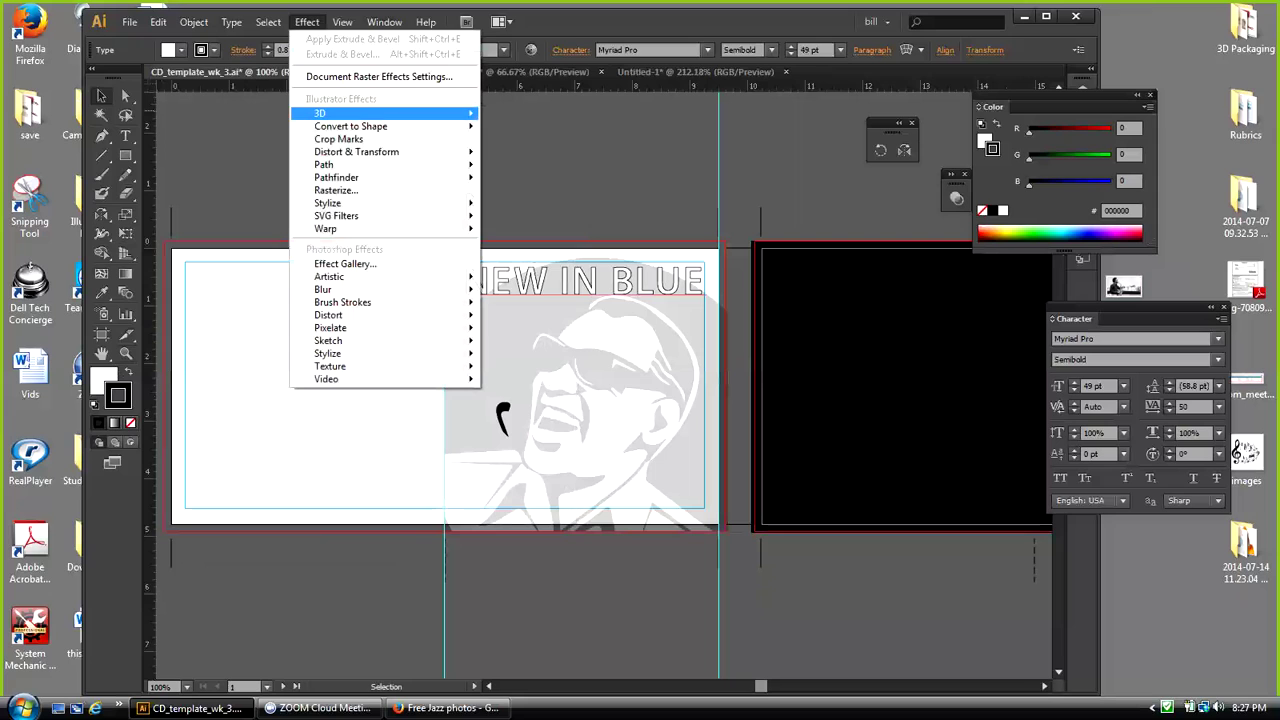
pyautogui.moveTo(320, 113)
pyautogui.click(540, 115)
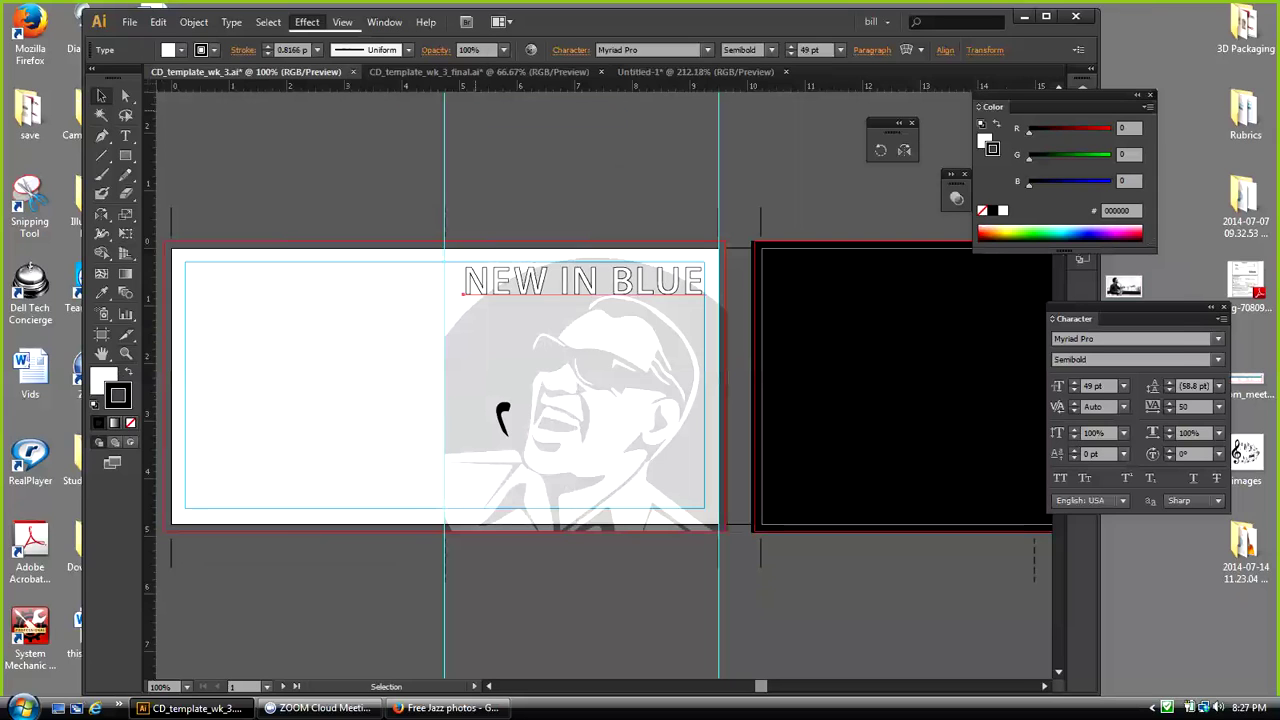
pyautogui.click(777, 428)
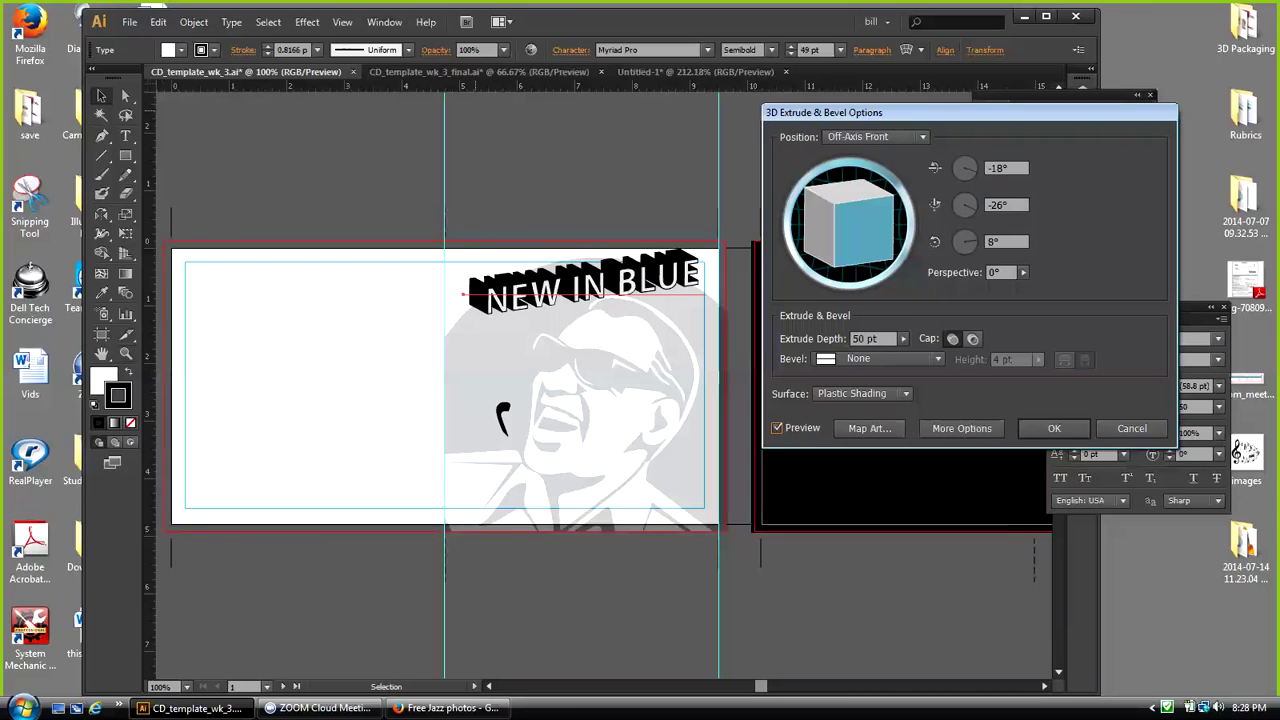
pyautogui.moveTo(852, 237); pyautogui.dragTo(852, 210)
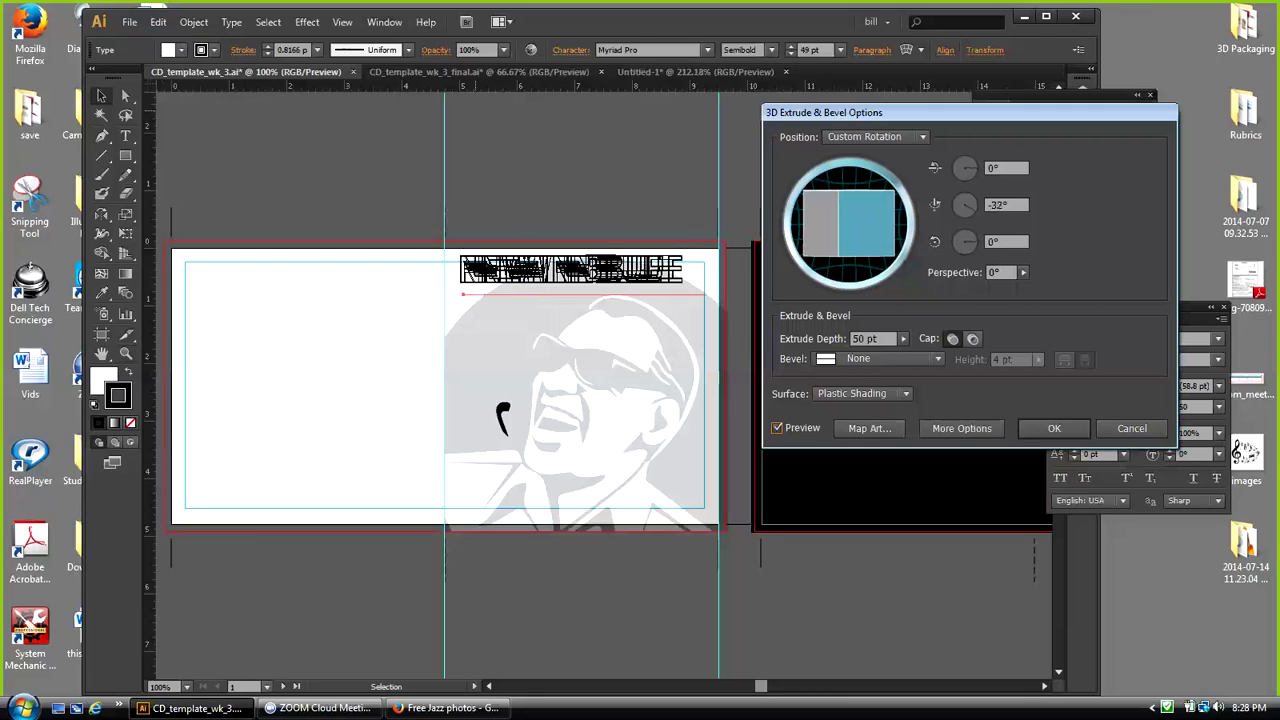
pyautogui.moveTo(856, 216); pyautogui.dragTo(856, 224)
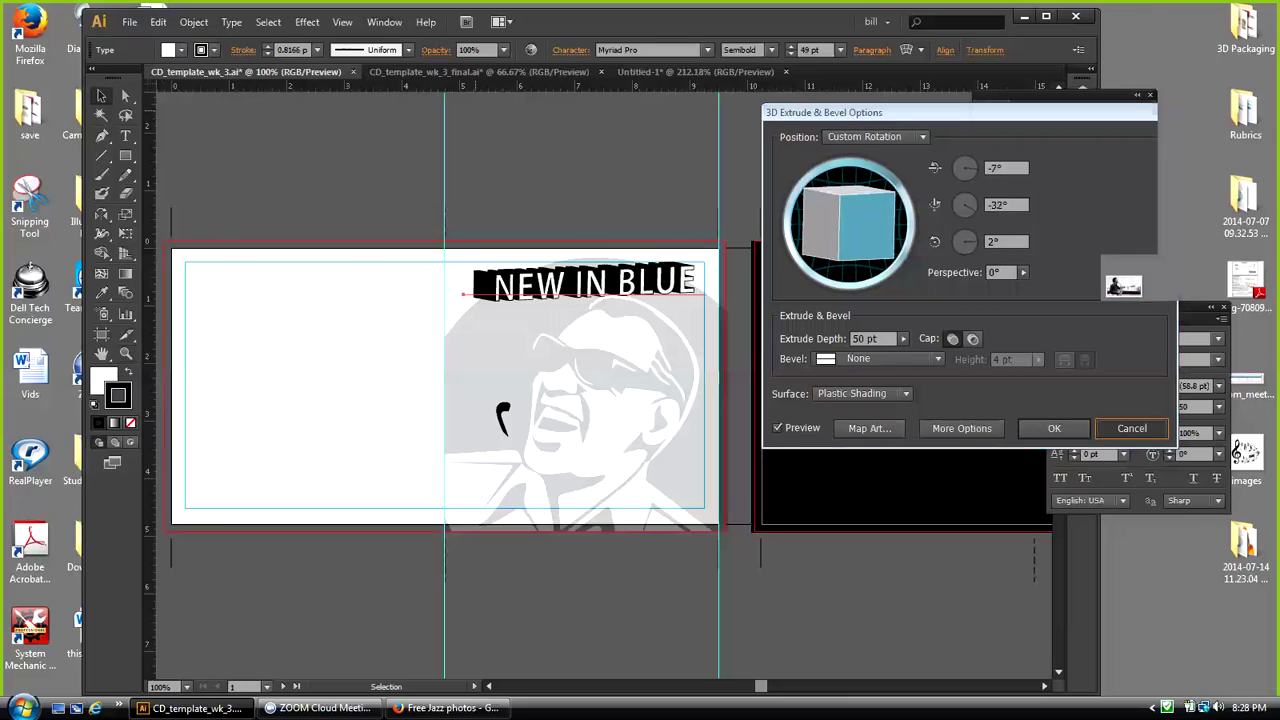
pyautogui.press('Escape')
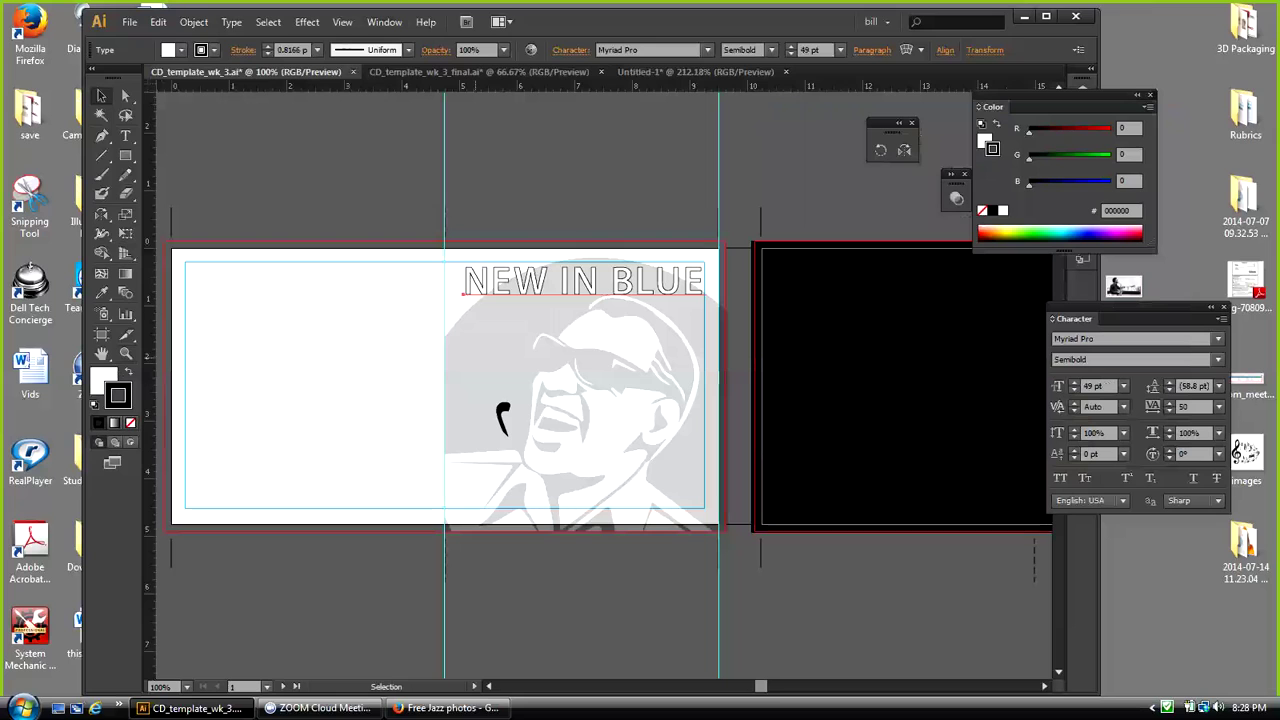
# Step: Remove the title's stroke and show the hidden black background behind the portrait spread again
pyautogui.press('/')
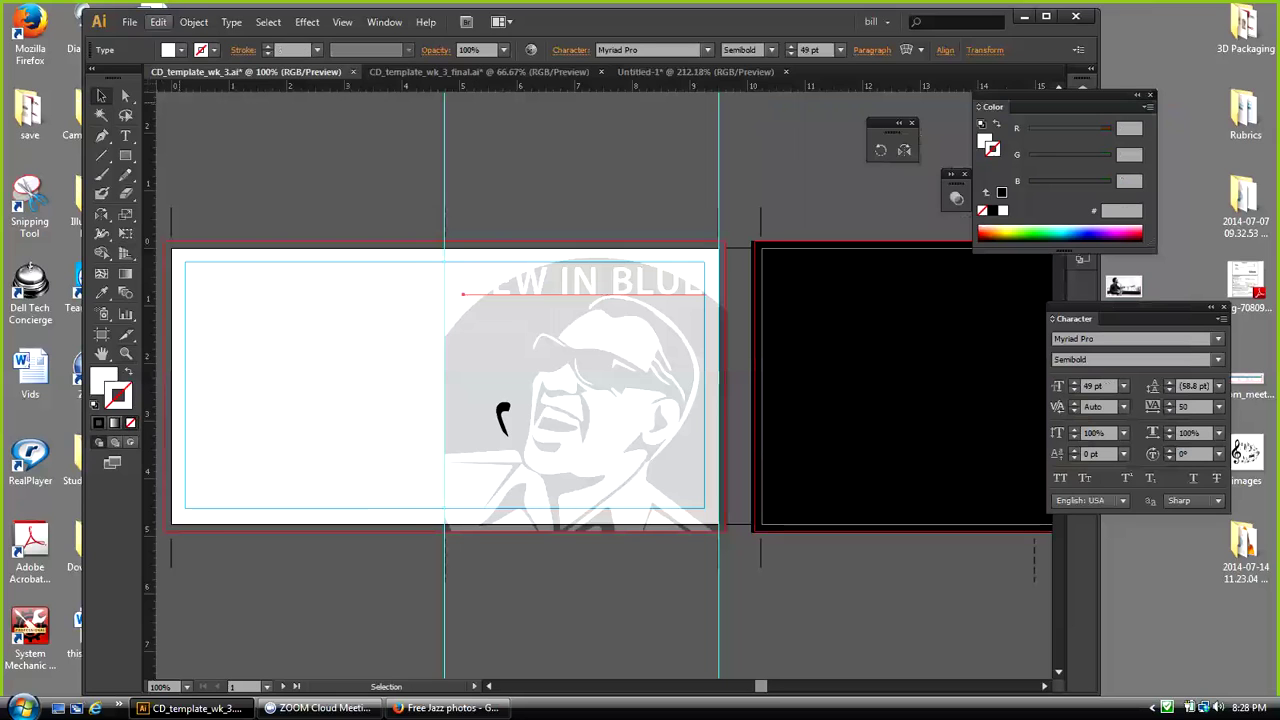
pyautogui.click(194, 21)
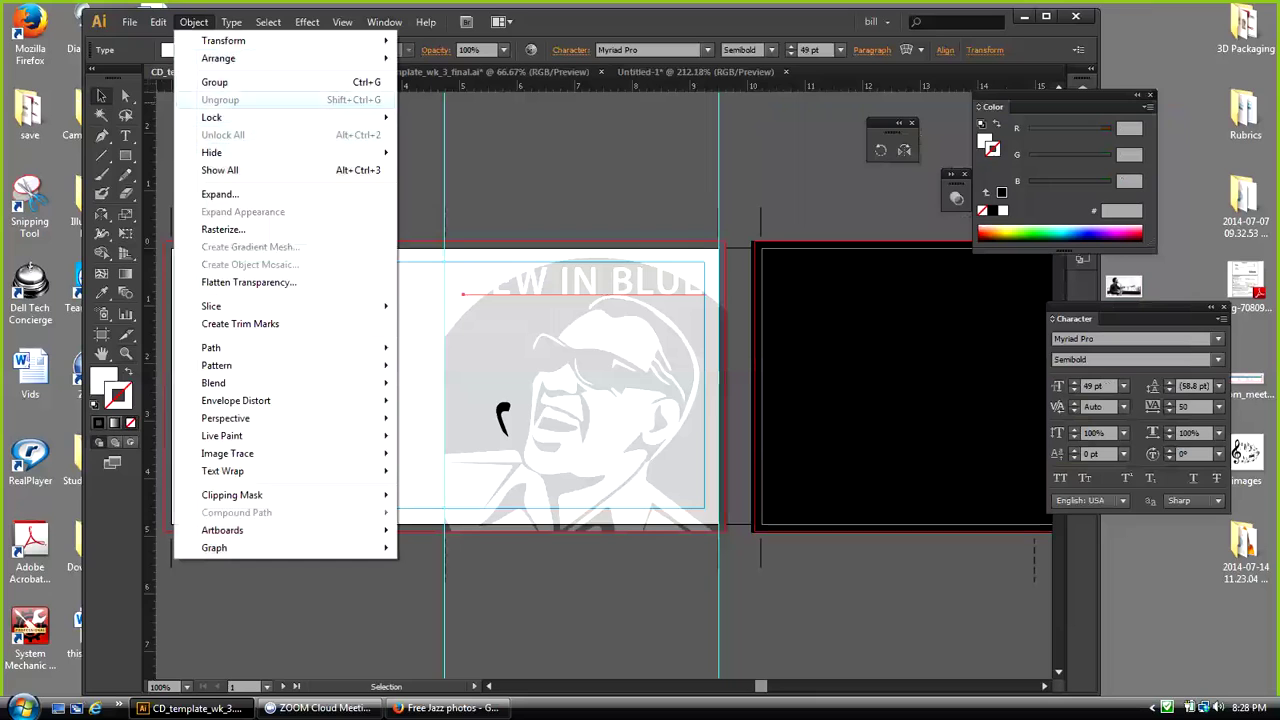
pyautogui.click(219, 170)
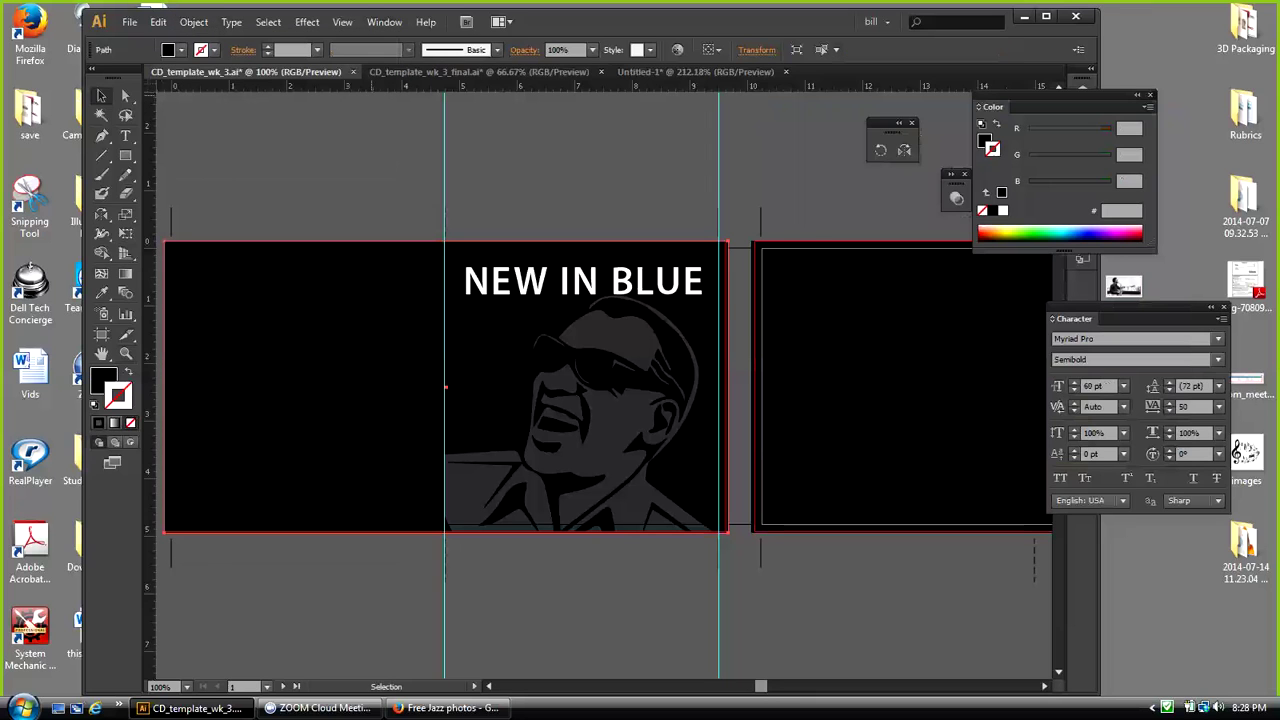
# Step: Start a 3D Extrude & Bevel effect on the white title with preview on and rotate it to about -19°, -34° and 4°
pyautogui.click(583, 284)
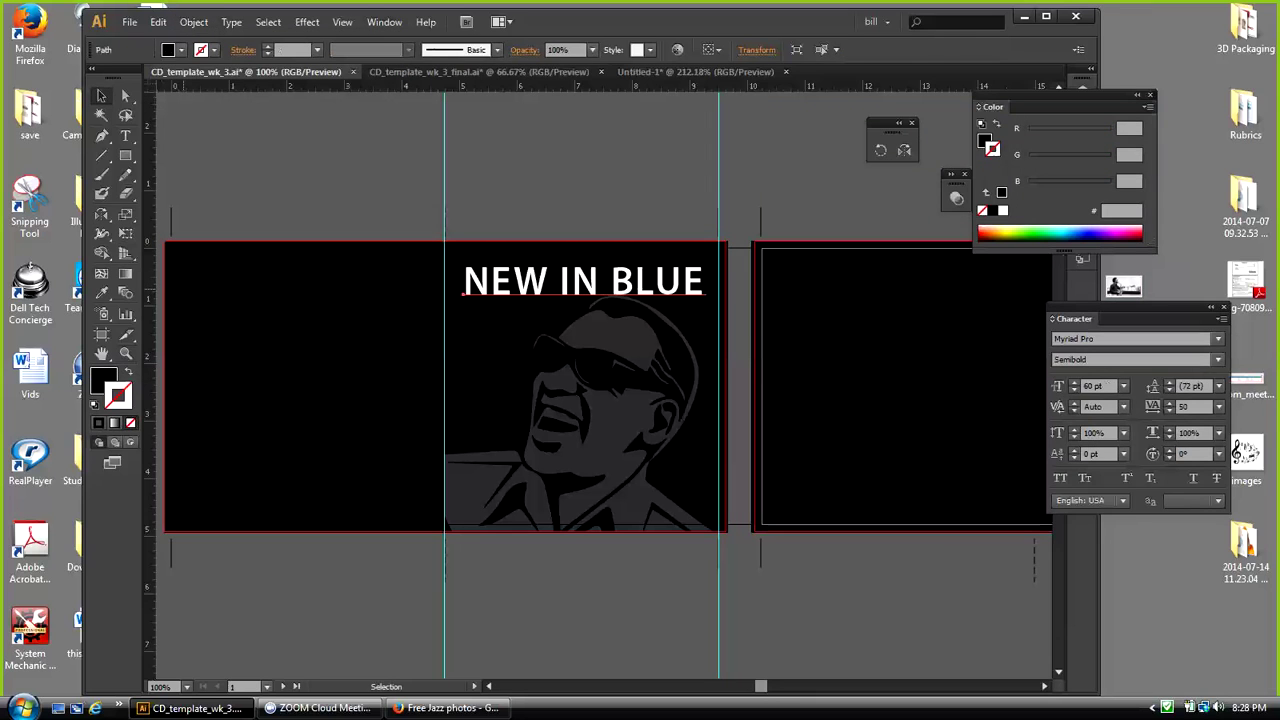
pyautogui.click(307, 21)
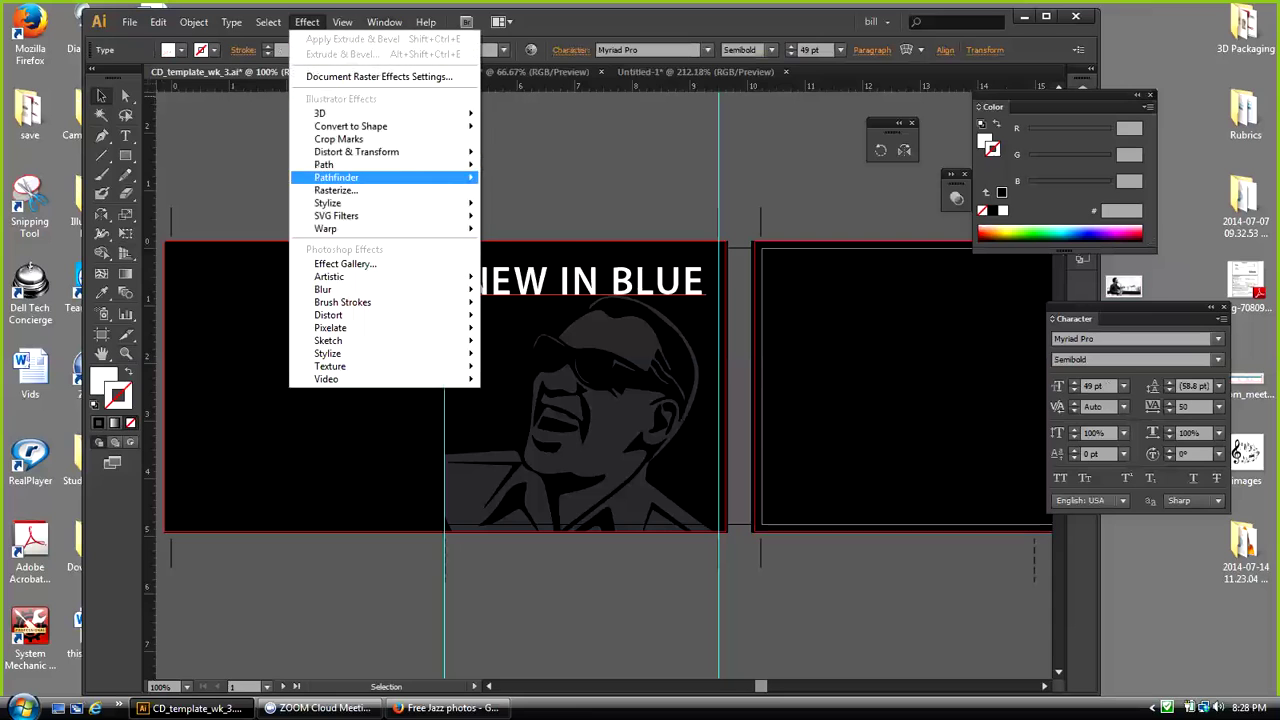
pyautogui.moveTo(330, 113)
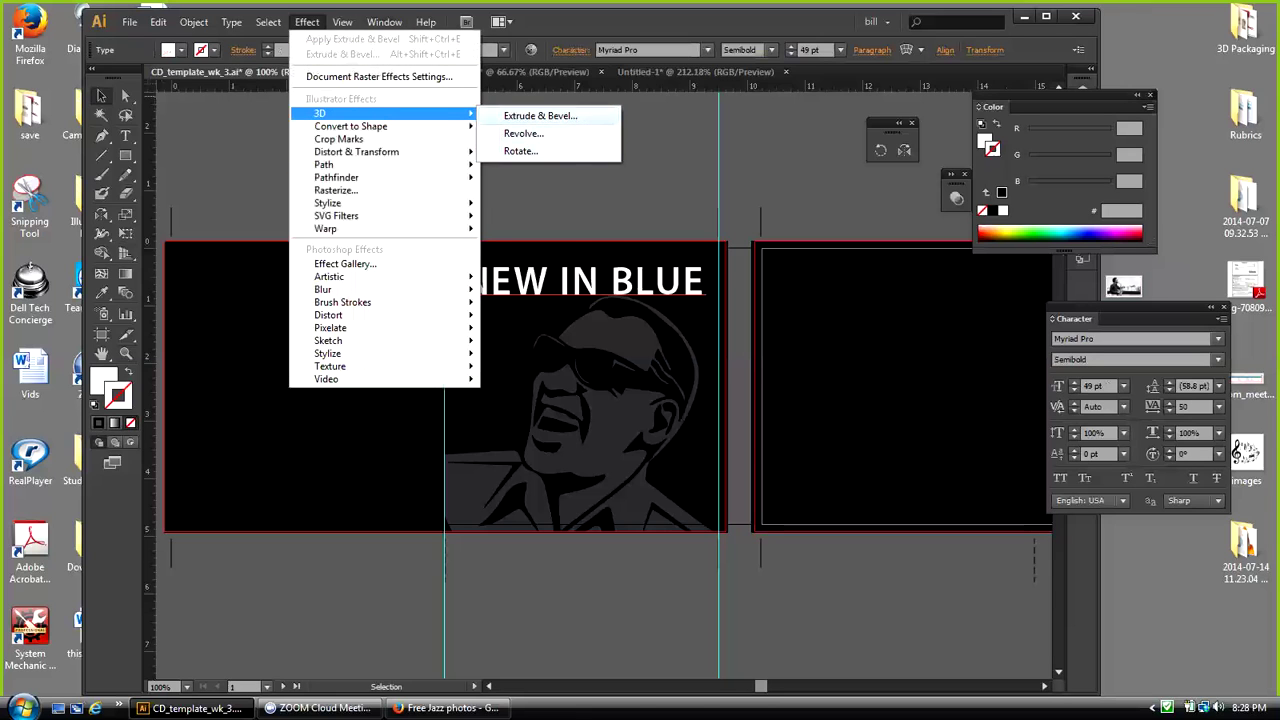
pyautogui.click(540, 115)
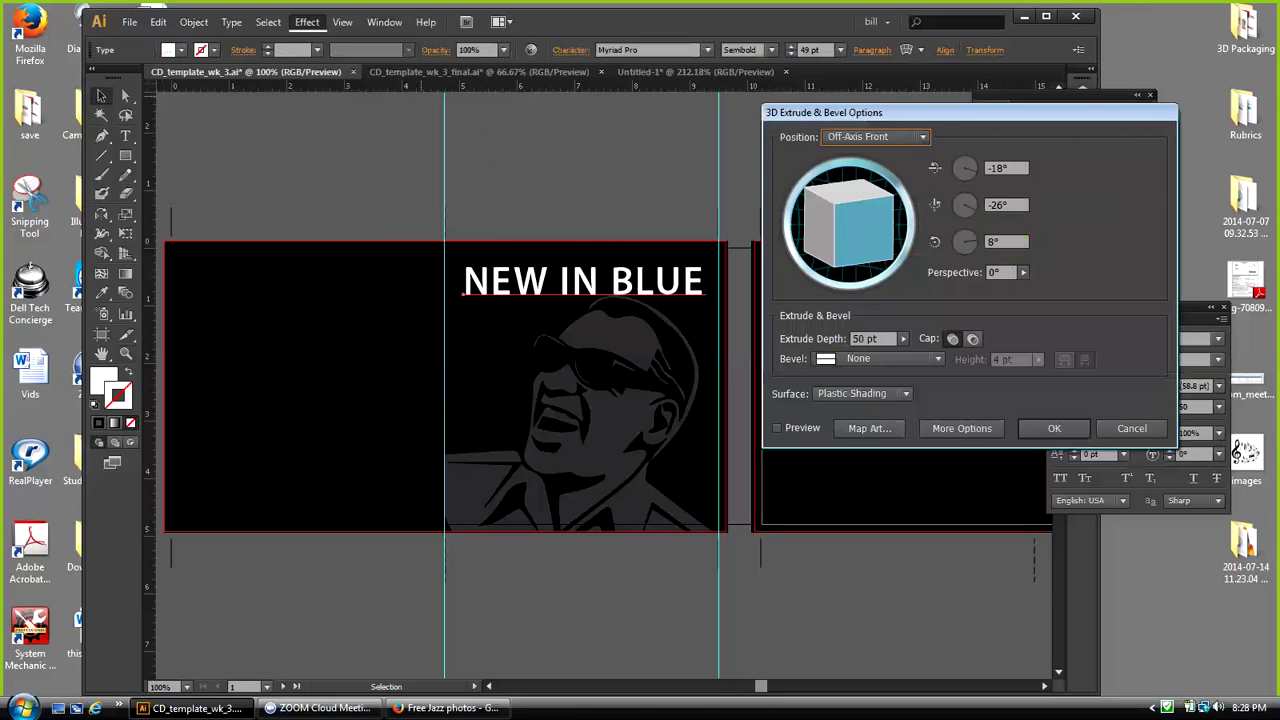
pyautogui.click(777, 428)
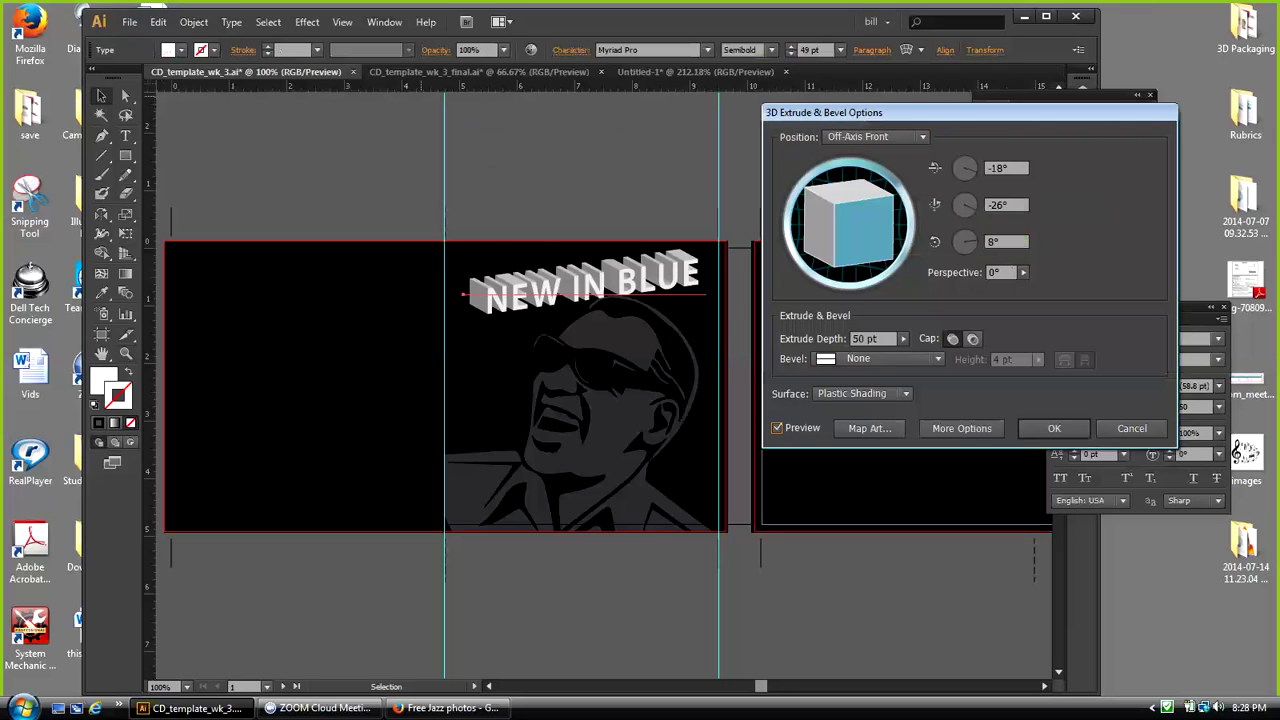
pyautogui.moveTo(858, 229)
pyautogui.mouseDown()
pyautogui.moveTo(857, 206)
pyautogui.moveTo(854, 224)
pyautogui.mouseUp()
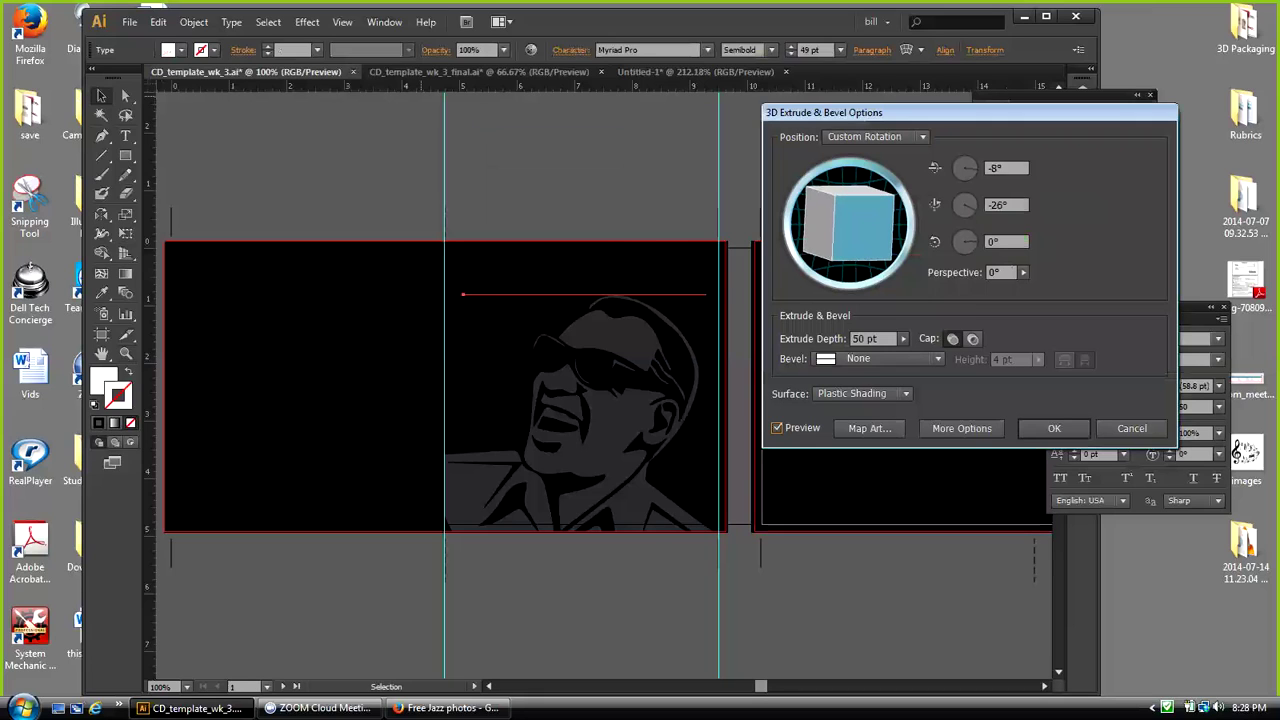
pyautogui.moveTo(854, 224); pyautogui.dragTo(853, 206)
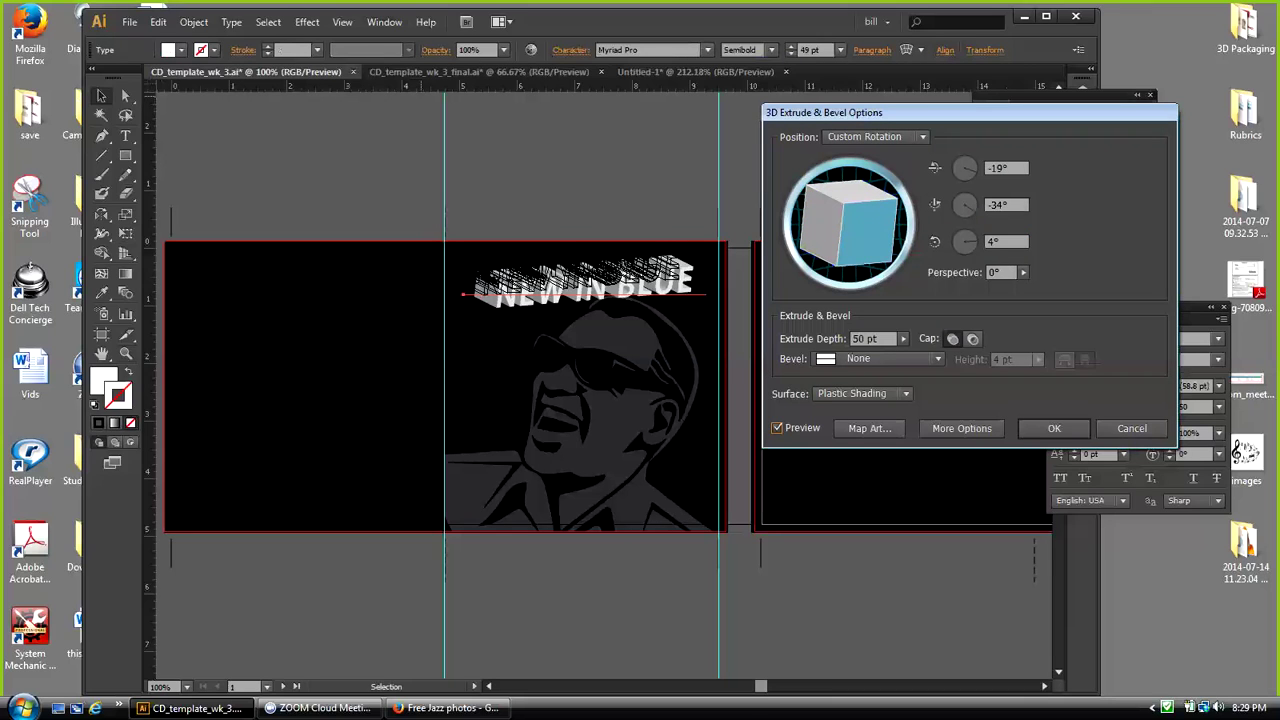
# Step: Set the title's extrusion perspective to 70° and apply the effect
pyautogui.click(961, 428)
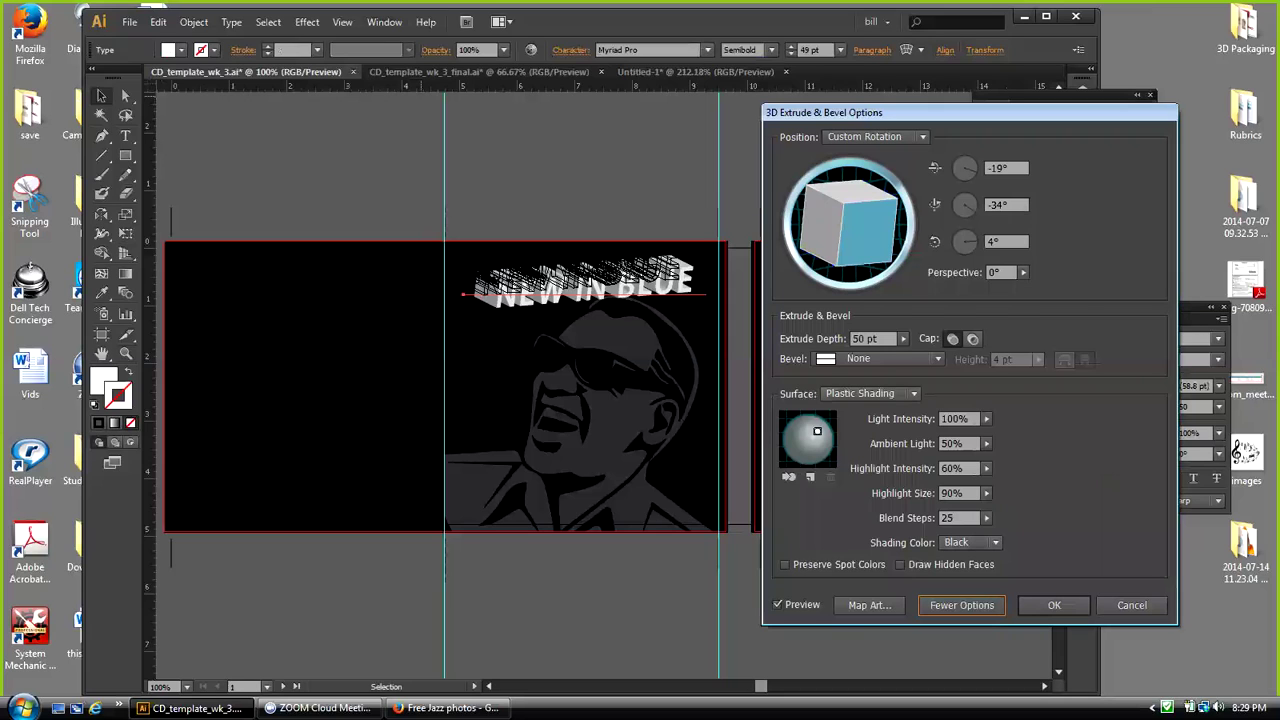
pyautogui.click(962, 605)
pyautogui.click(997, 273)
pyautogui.click(1023, 272)
pyautogui.moveTo(937, 287); pyautogui.dragTo(977, 287)
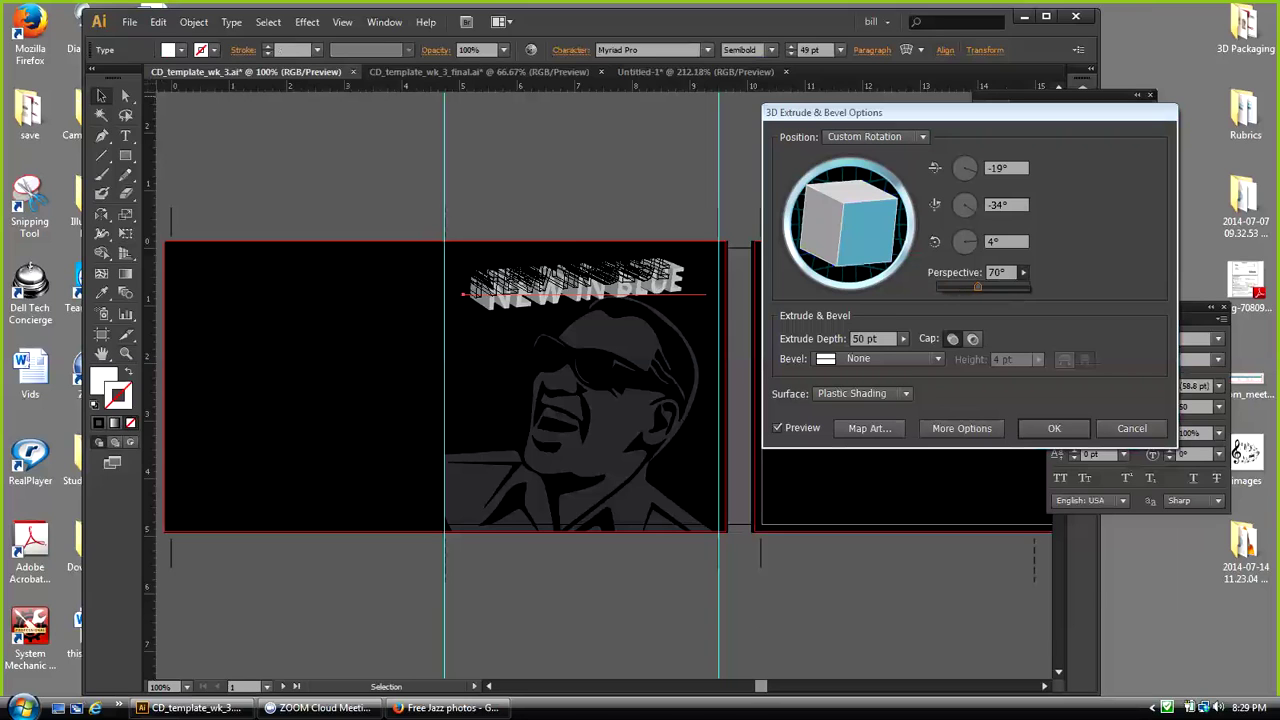
pyautogui.click(1054, 428)
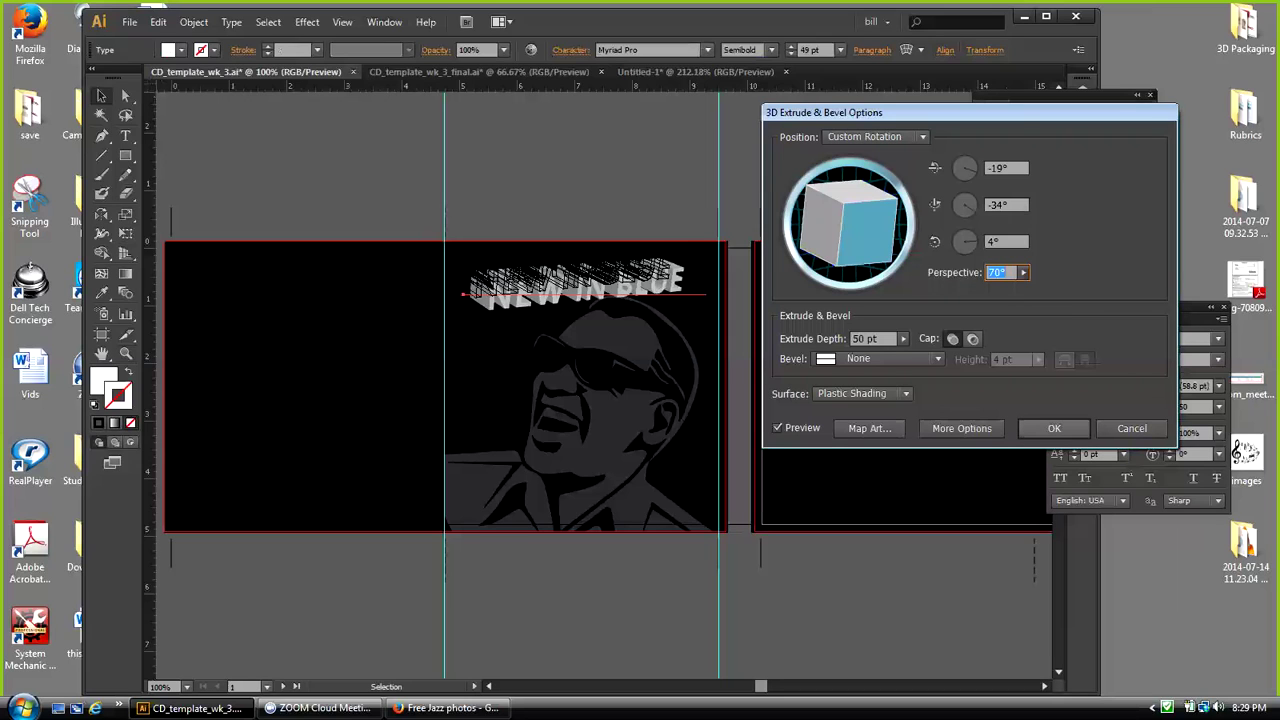
pyautogui.click(1054, 428)
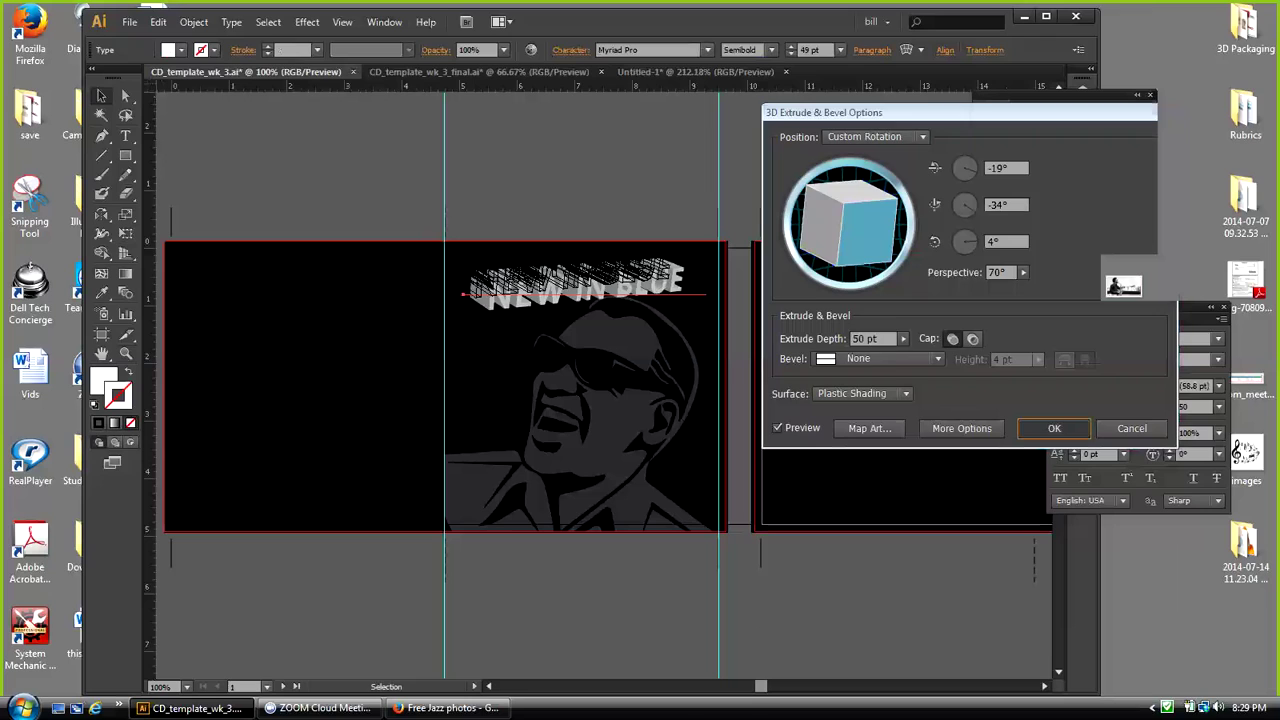
pyautogui.press('Return')
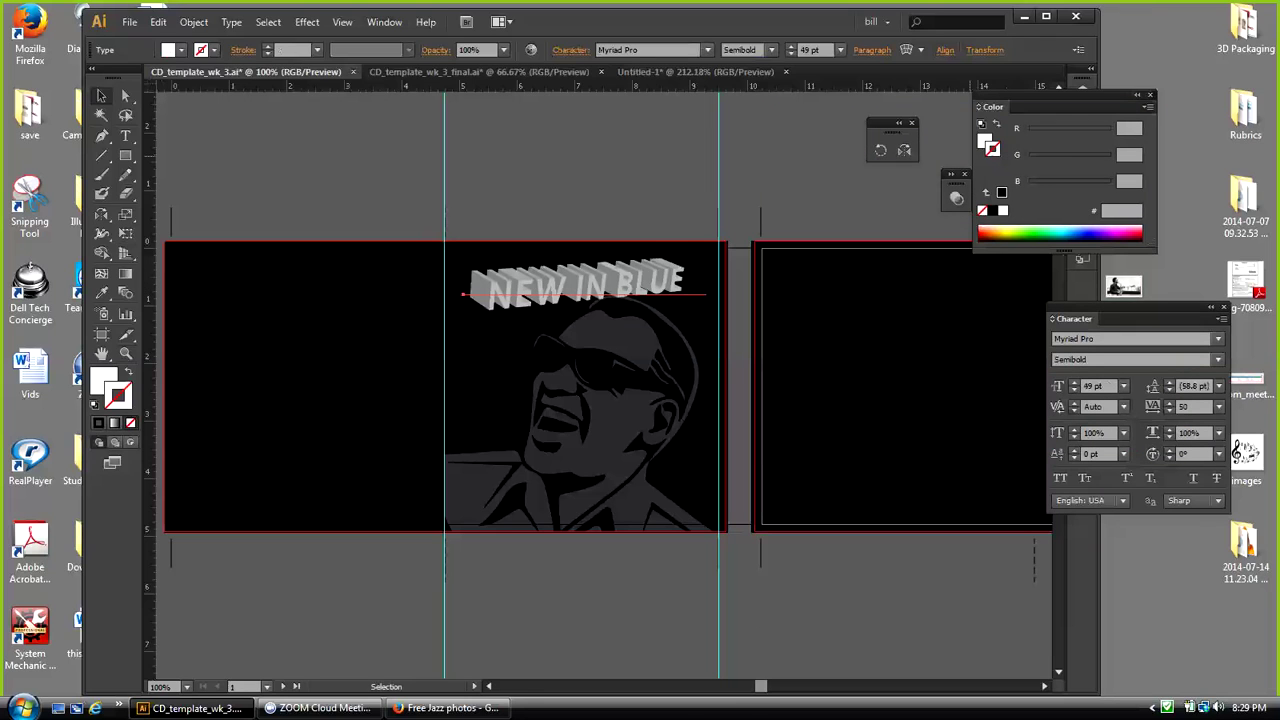
# Step: Clear the Color and Character settings off the artwork and apply the light-blue outline graphic style to the title
pyautogui.click(1137, 95)
pyautogui.moveTo(1075, 318); pyautogui.dragTo(1145, 118)
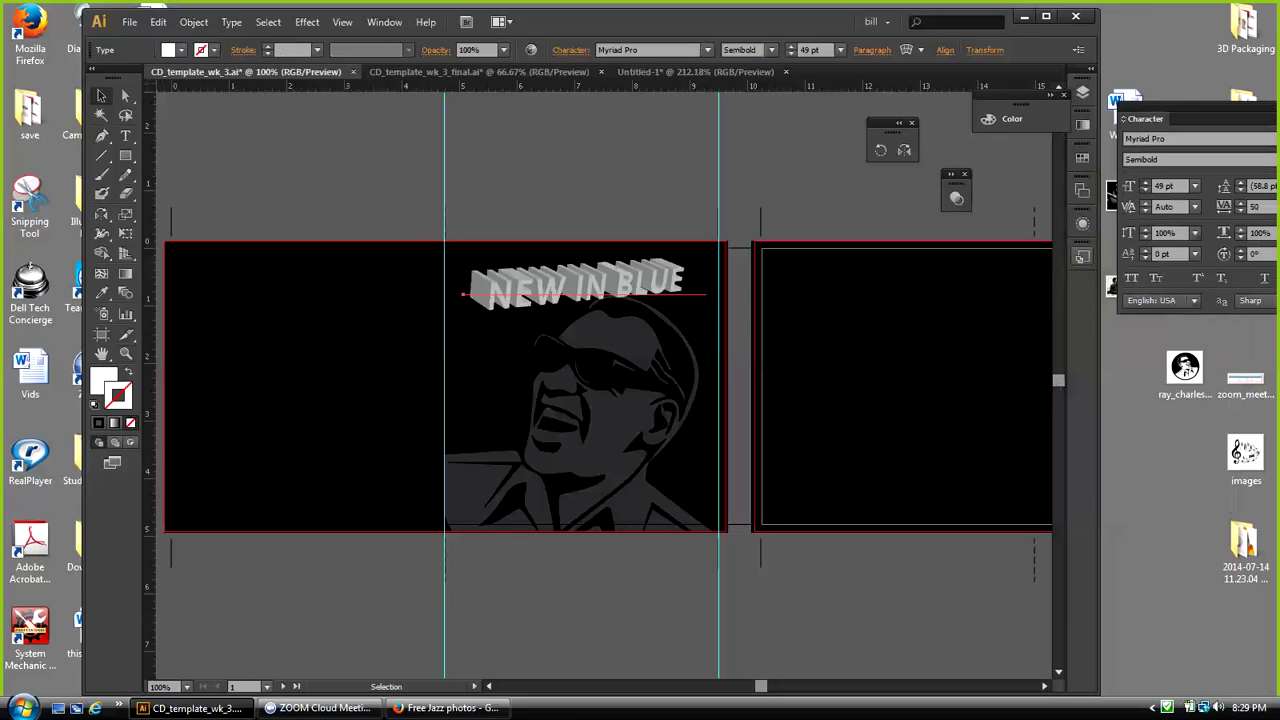
pyautogui.click(1083, 258)
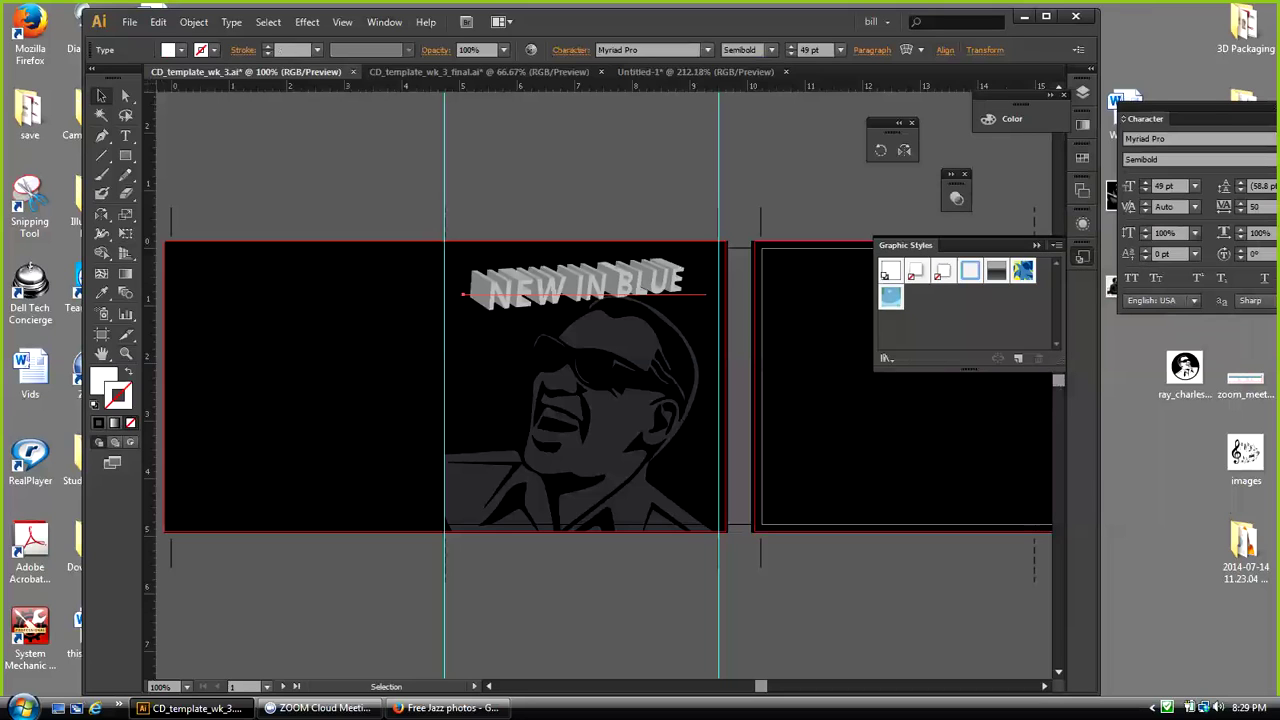
pyautogui.click(970, 271)
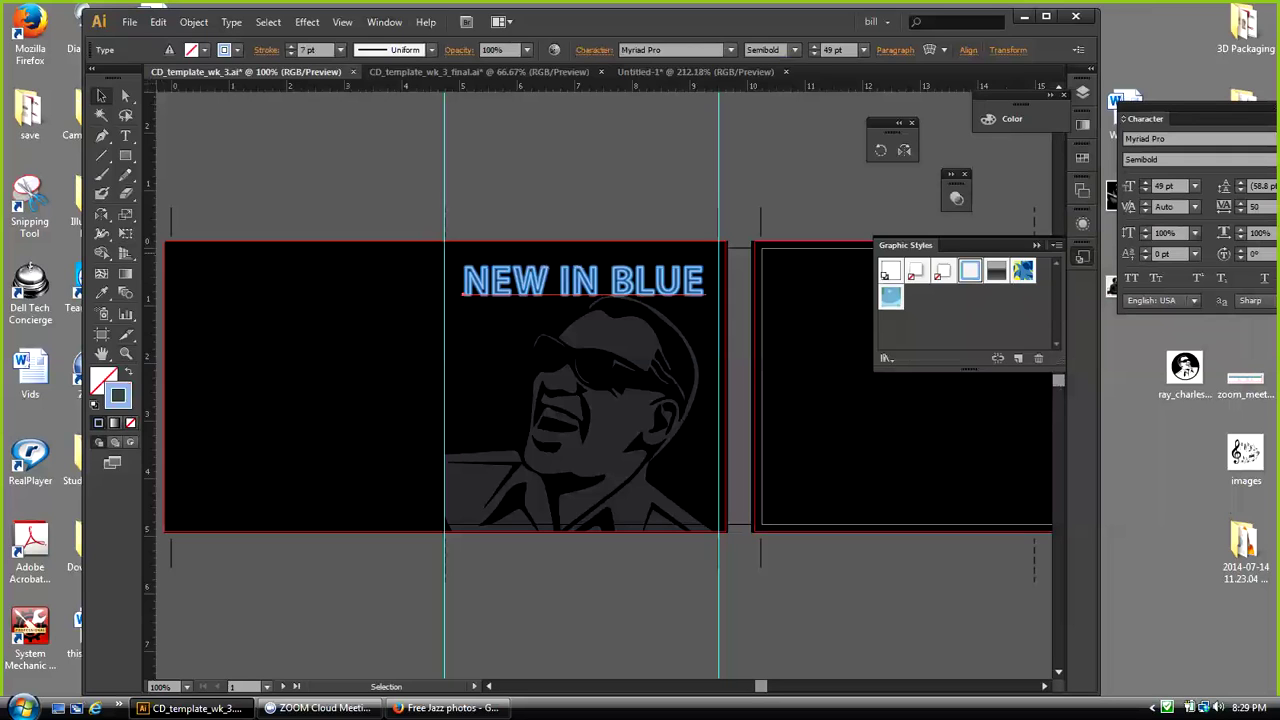
pyautogui.click(546, 213)
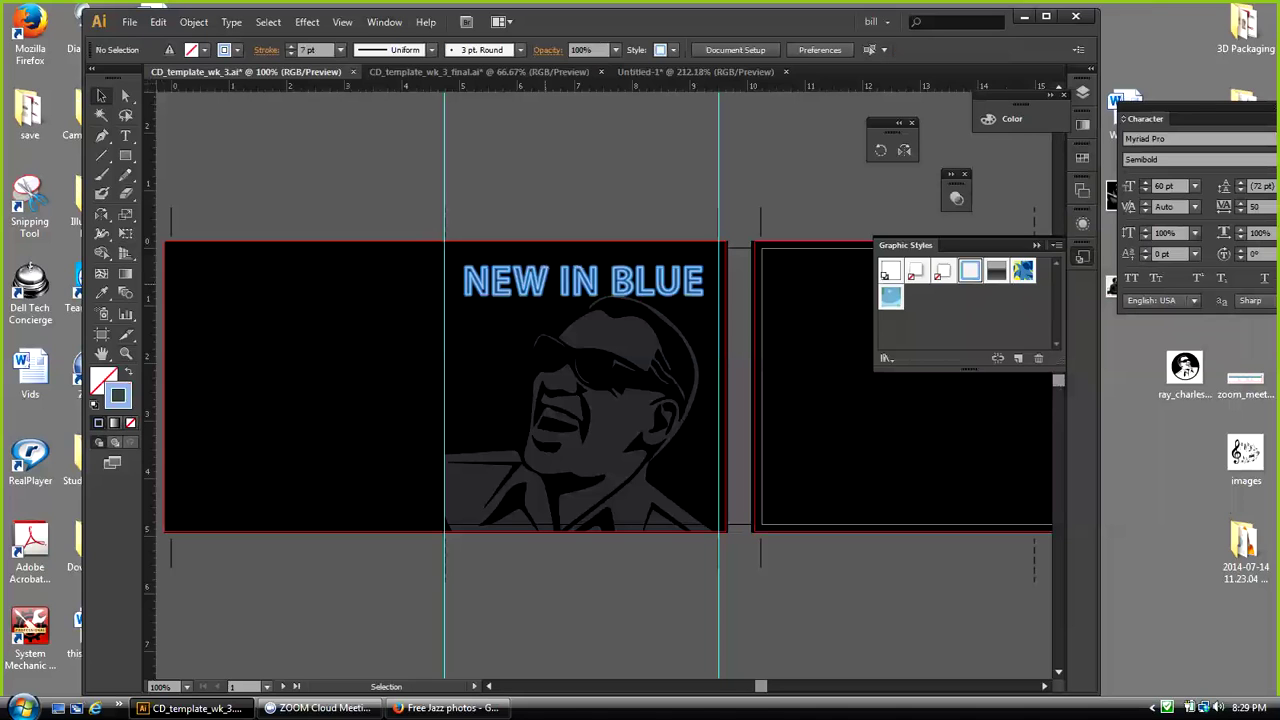
# Step: Apply a 3D Extrude & Bevel effect to the blue title in Off-Axis Front position with 50 pt depth, and shift the title slightly down
pyautogui.click(573, 284)
pyautogui.hotkey('ctrl', 'z')
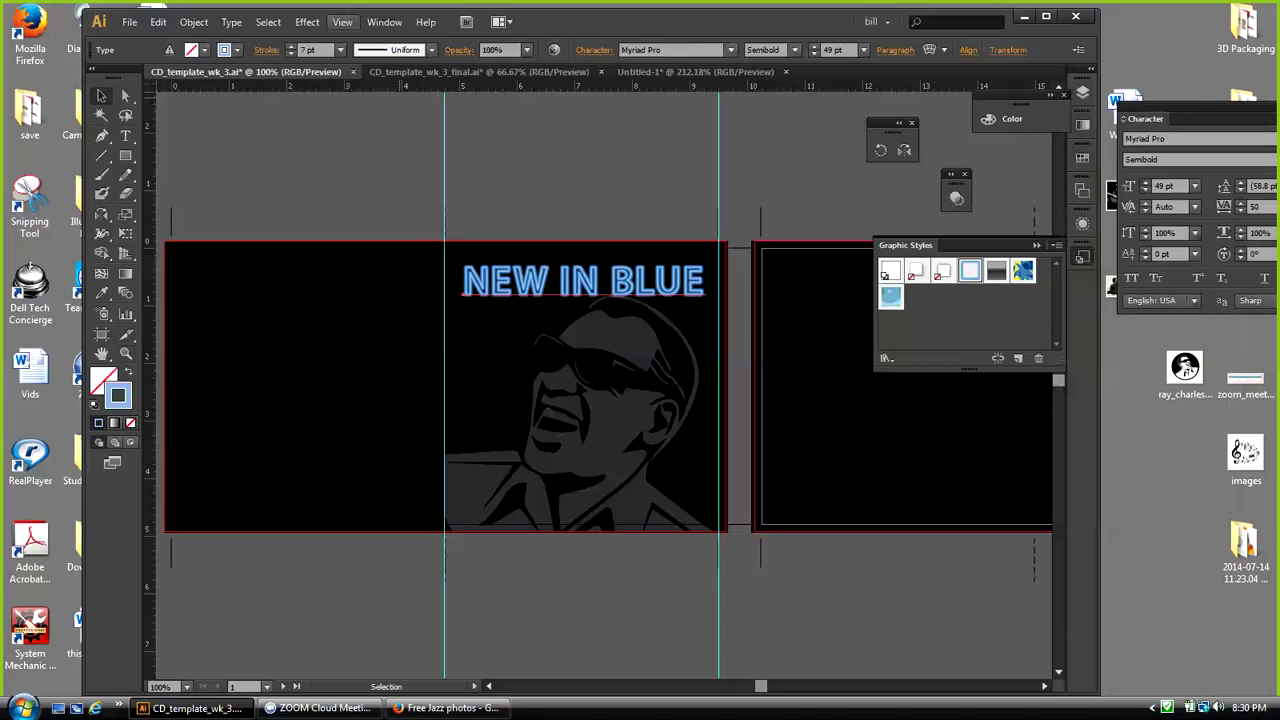
pyautogui.click(307, 22)
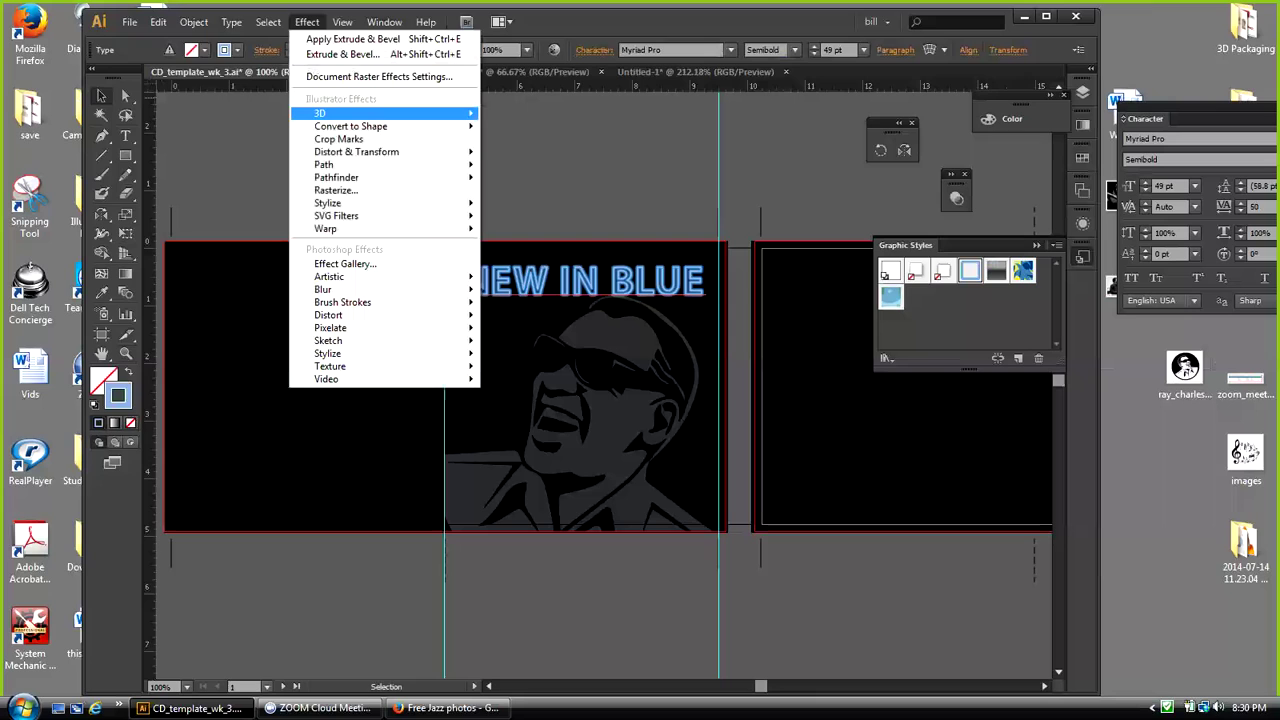
pyautogui.moveTo(330, 113)
pyautogui.click(540, 116)
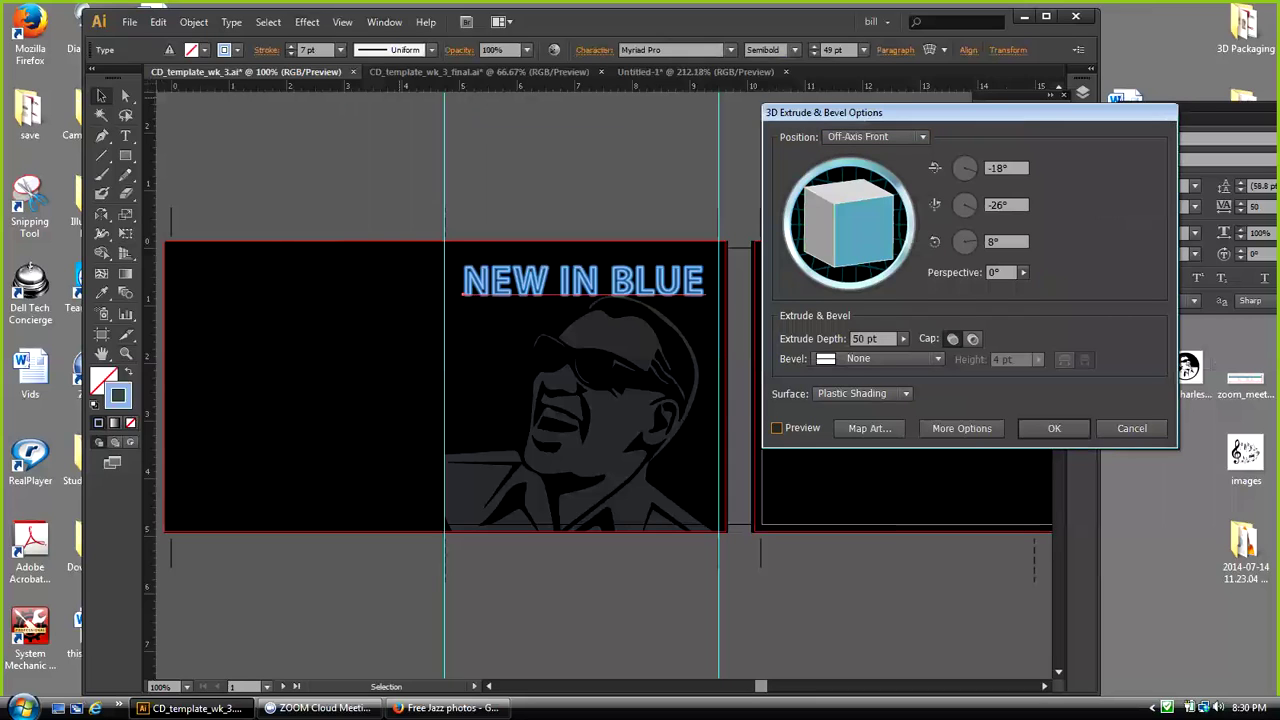
pyautogui.press('space')
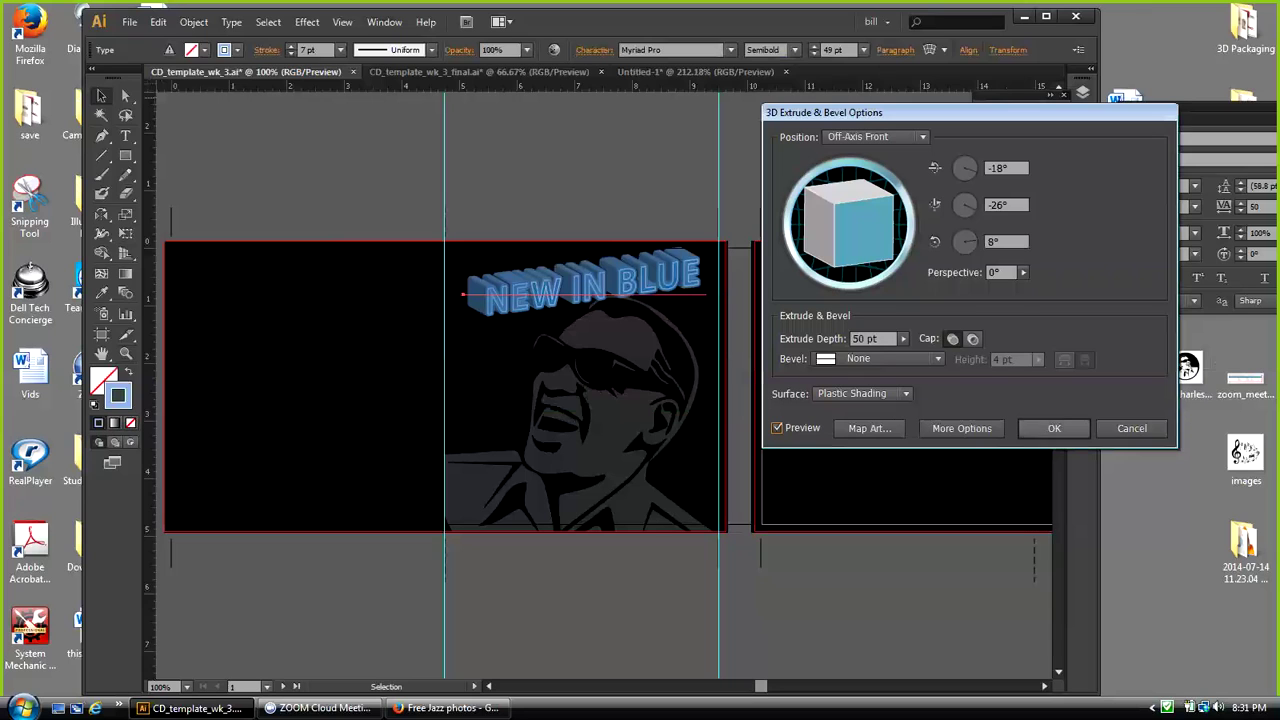
pyautogui.click(1054, 428)
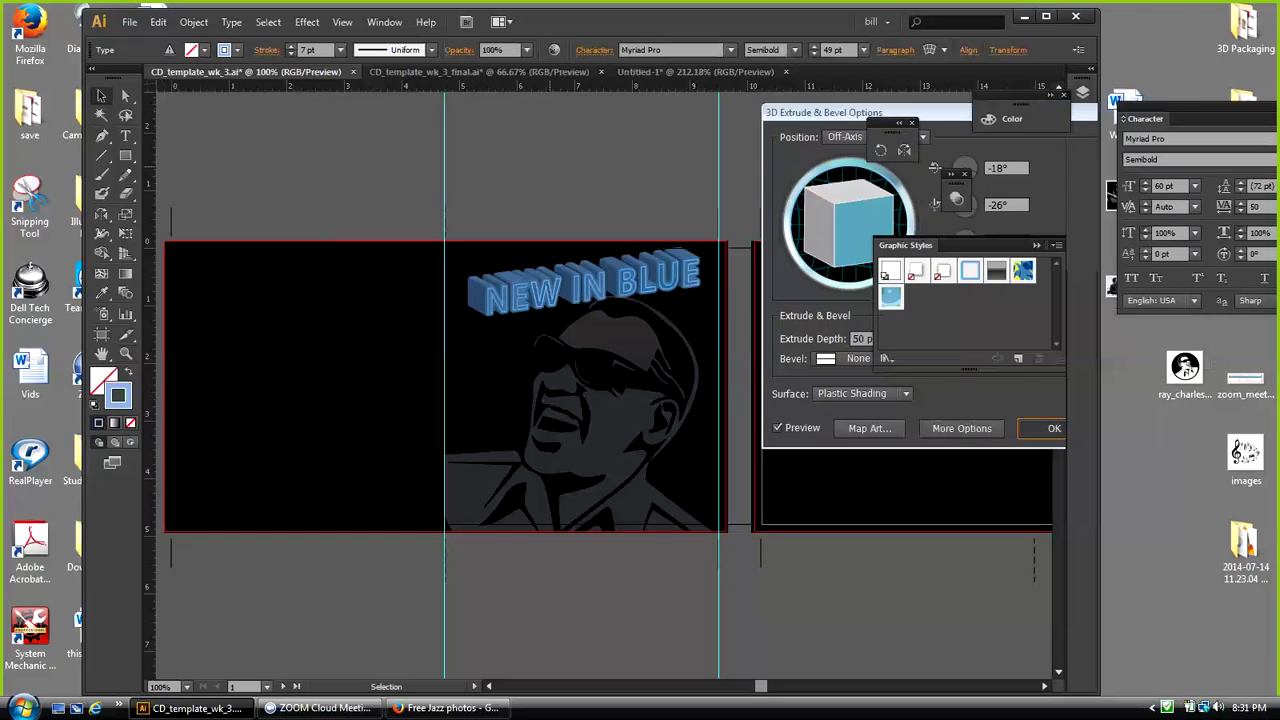
pyautogui.hotkey('ctrl', 'shift', 'a')
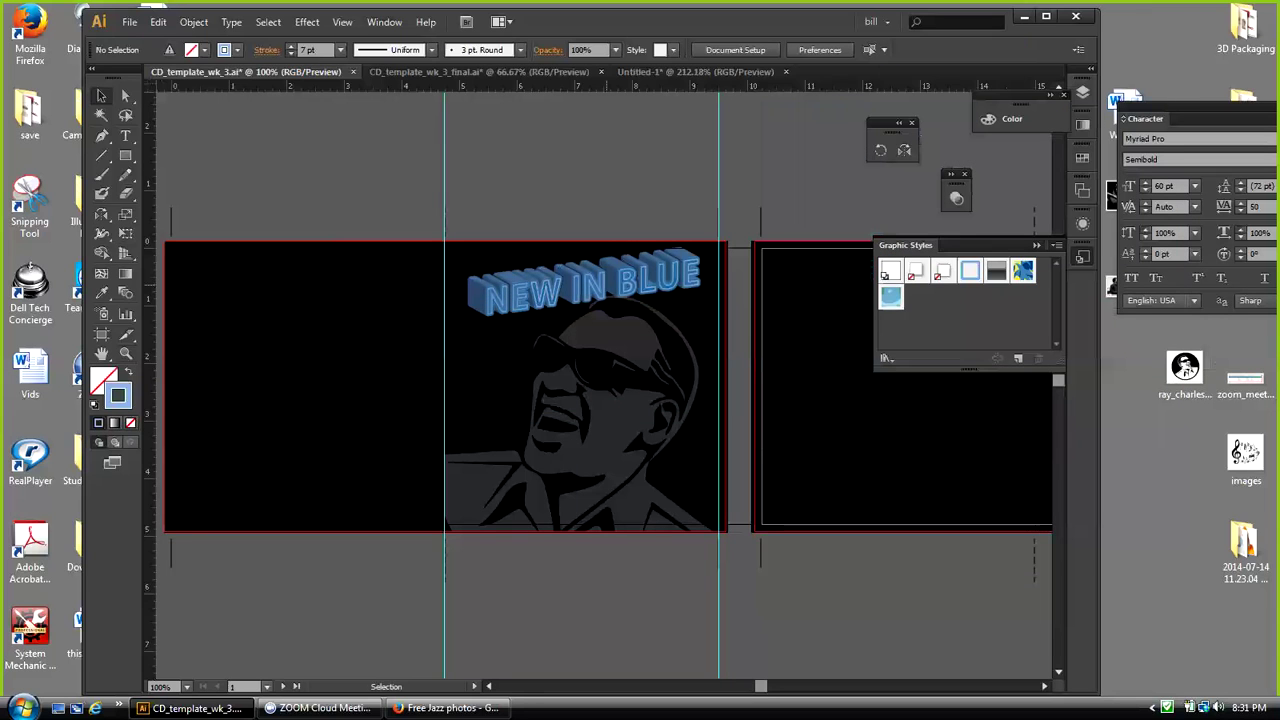
pyautogui.moveTo(604, 297); pyautogui.dragTo(602, 296)
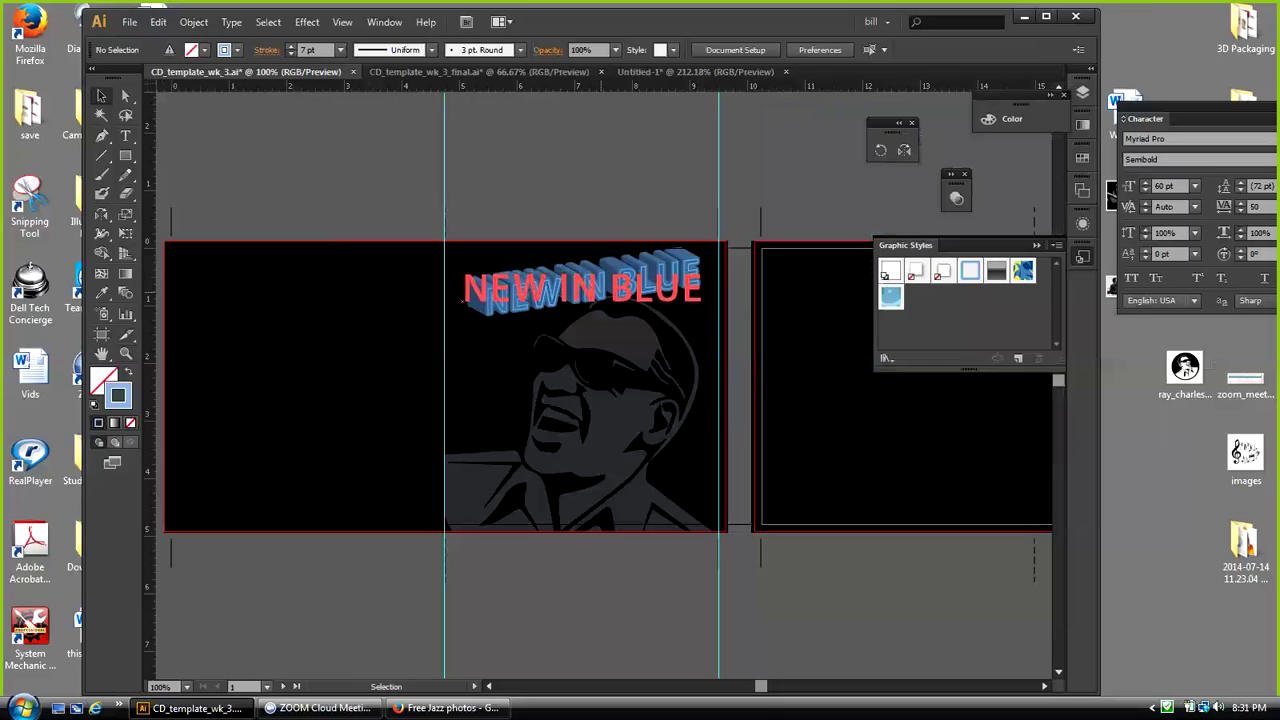
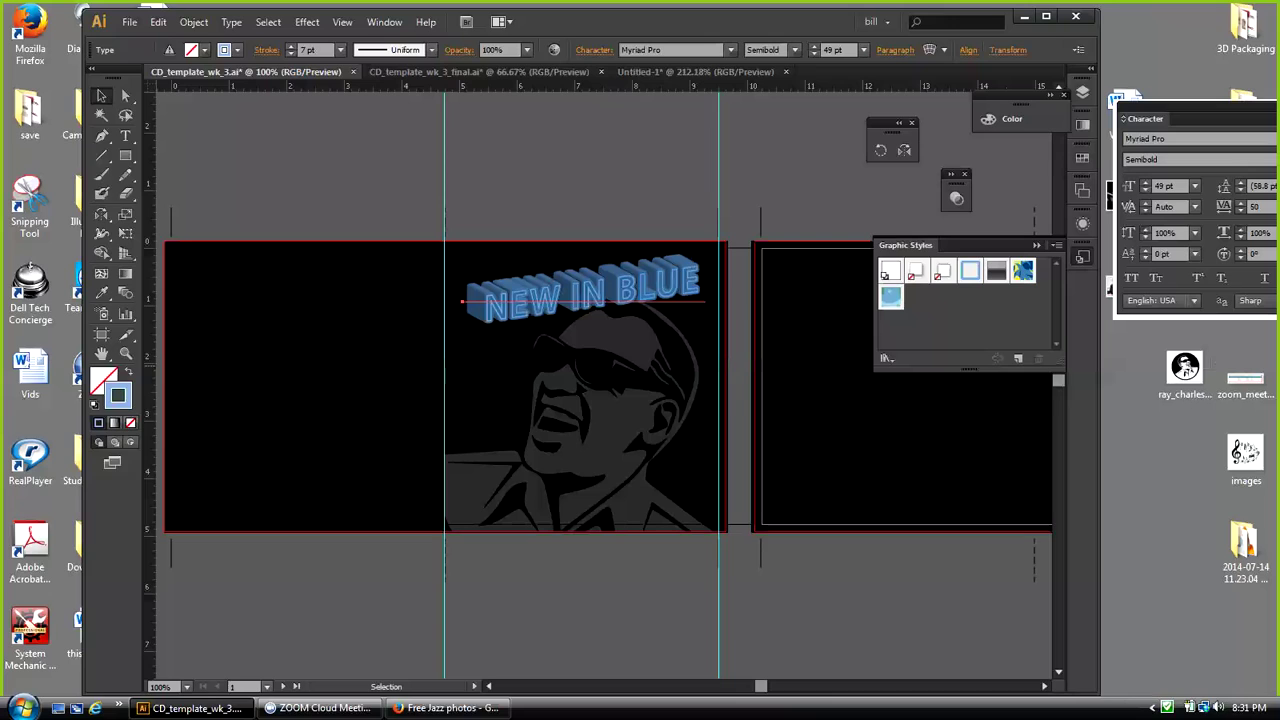
# Step: Reselect the NEW IN BLUE title, display its Appearance attributes beside the cover artwork and select the 1.65 pt stroke
pyautogui.hotkey('ctrl', 'shift', 'a')
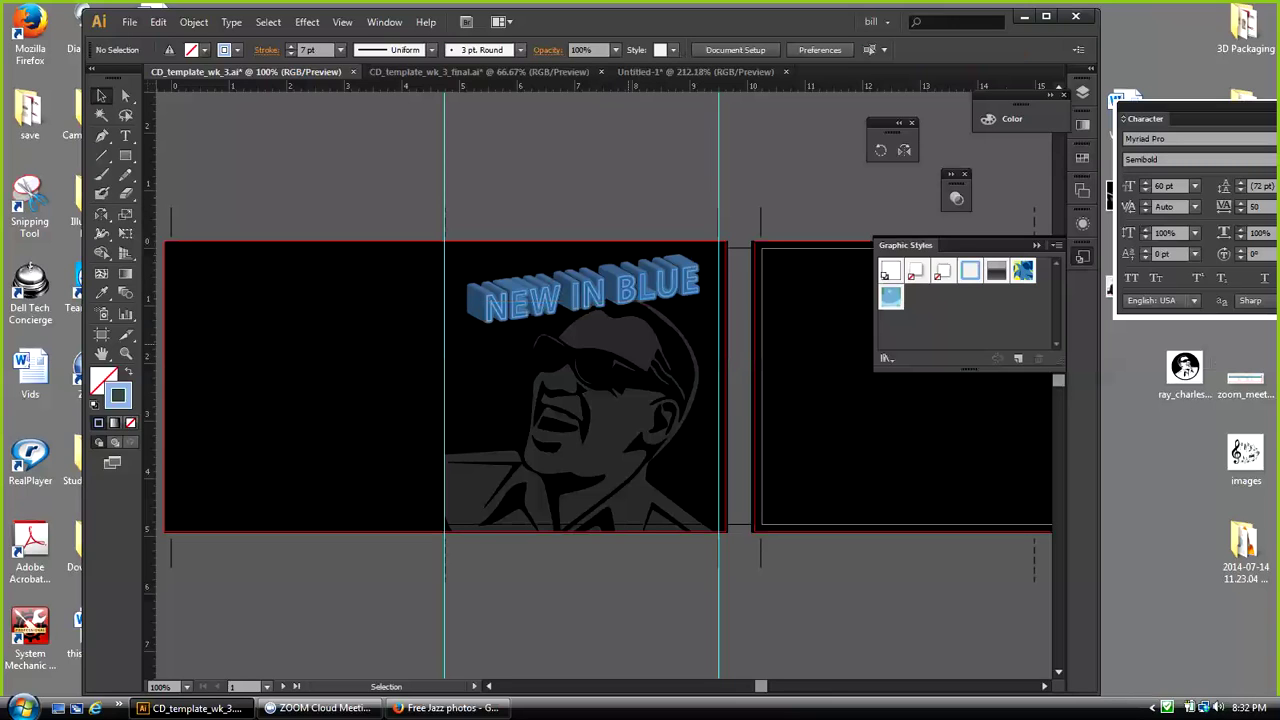
pyautogui.click(599, 301)
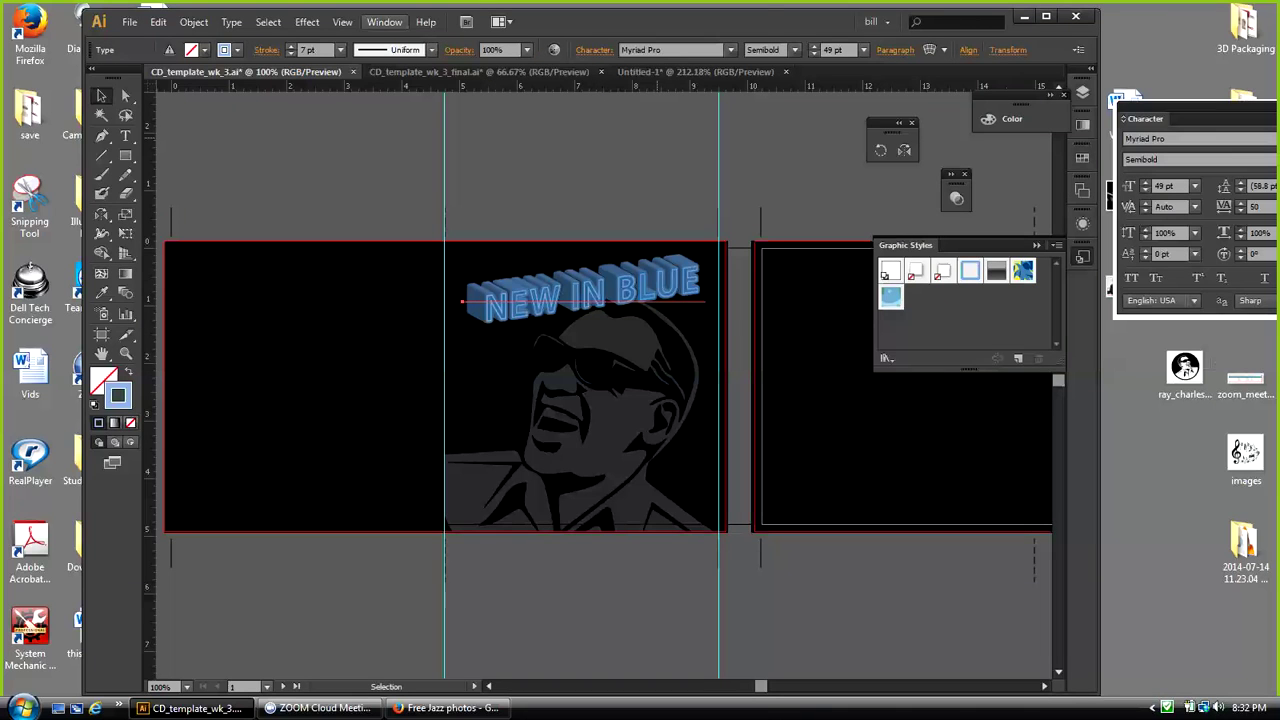
pyautogui.click(384, 21)
pyautogui.click(470, 190)
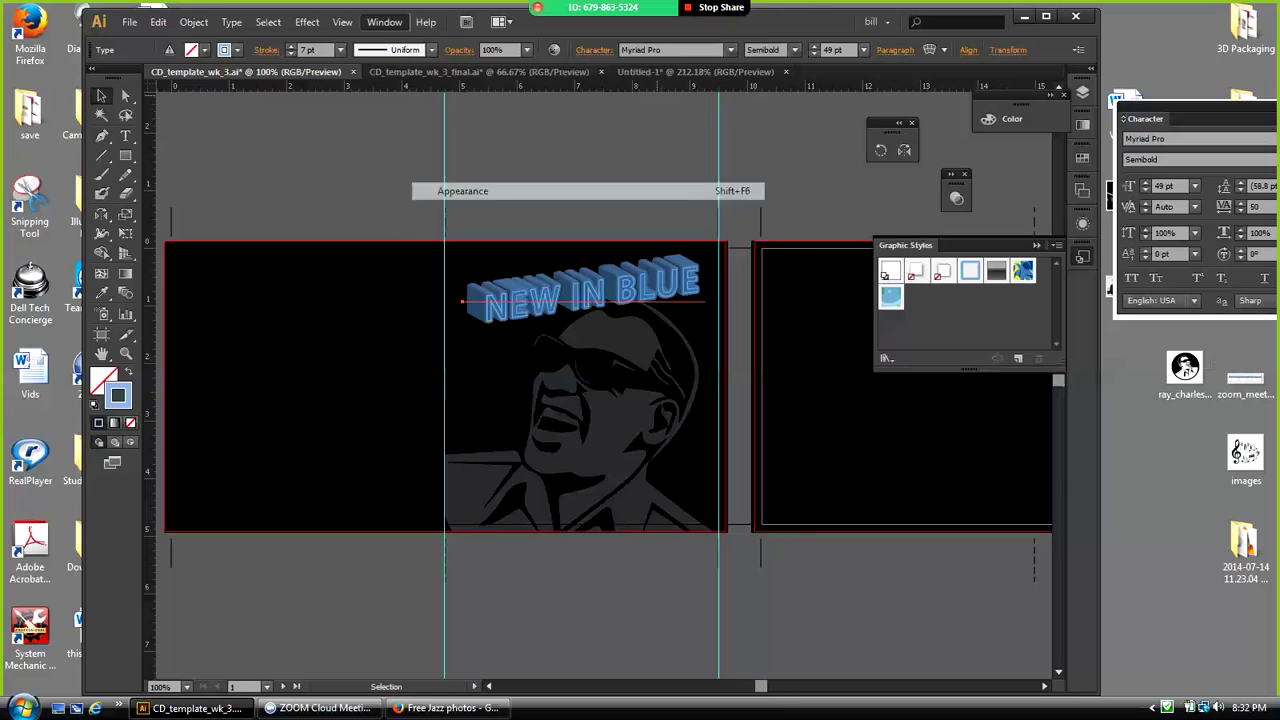
pyautogui.click(908, 212)
pyautogui.moveTo(908, 212); pyautogui.dragTo(193, 174)
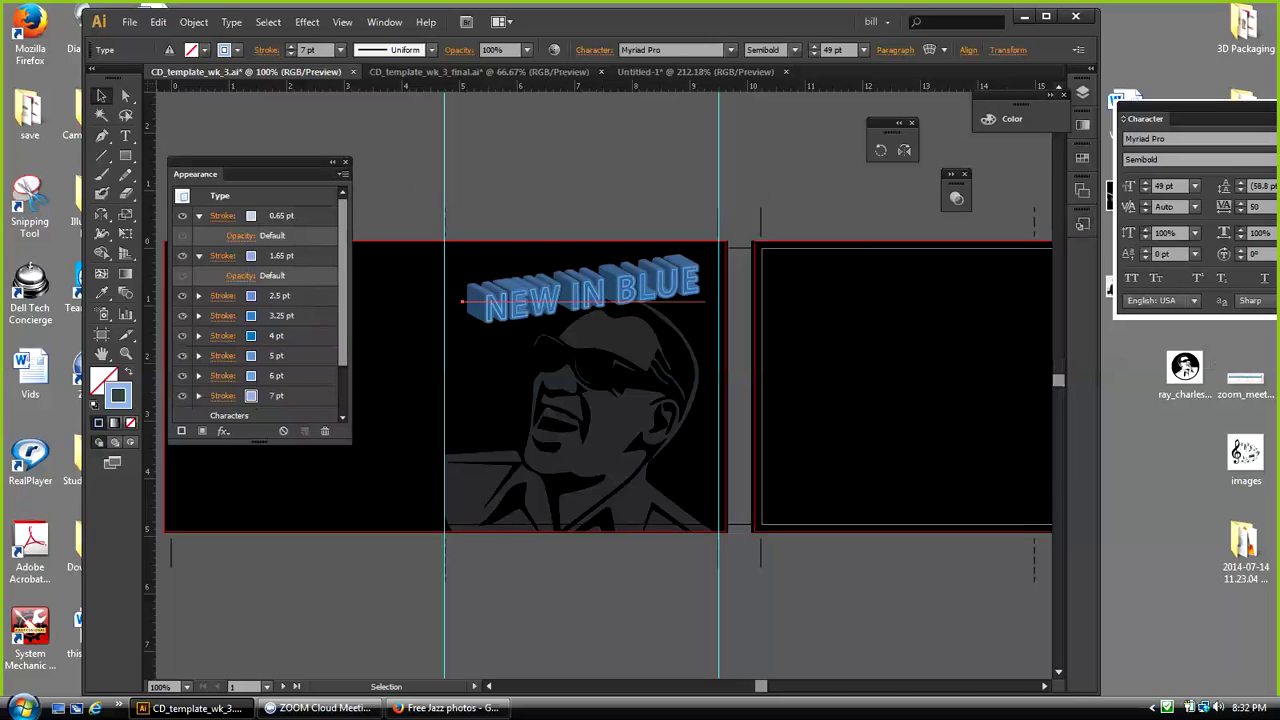
pyautogui.click(195, 256)
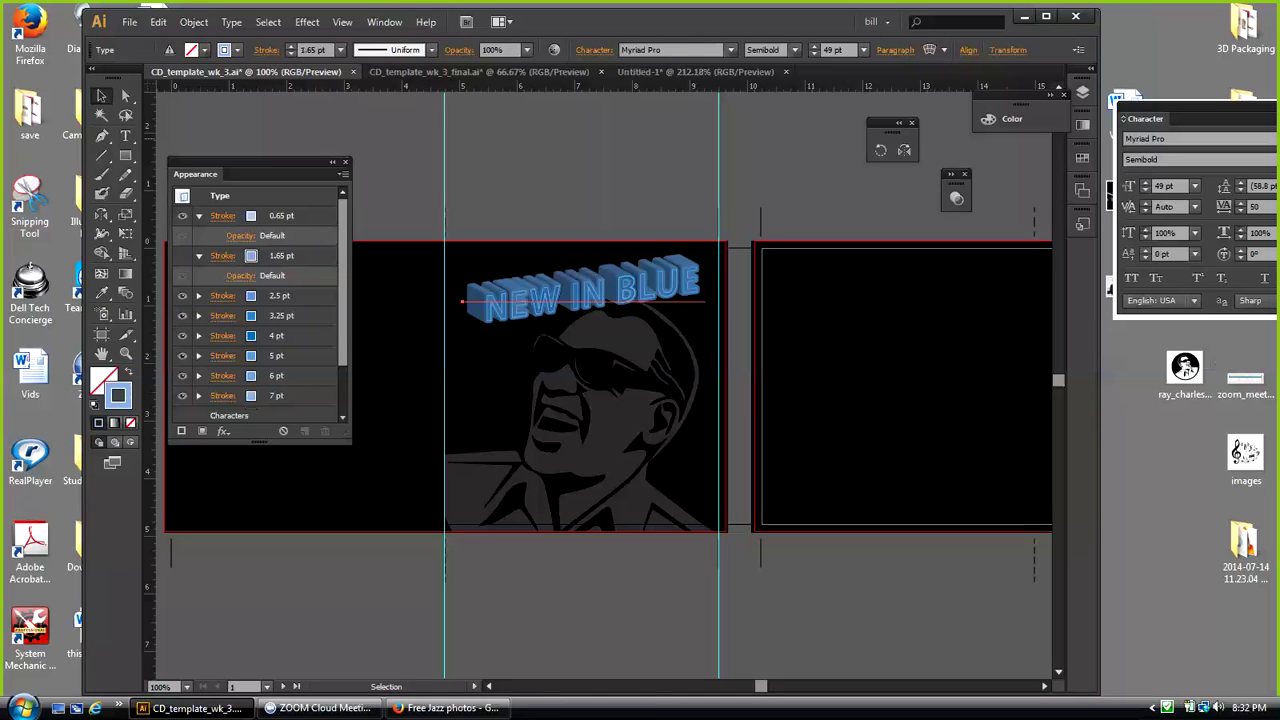
# Step: Undo the title's stroke selection, its last moves and the 3D Extrude & Bevel effect
pyautogui.click(158, 22)
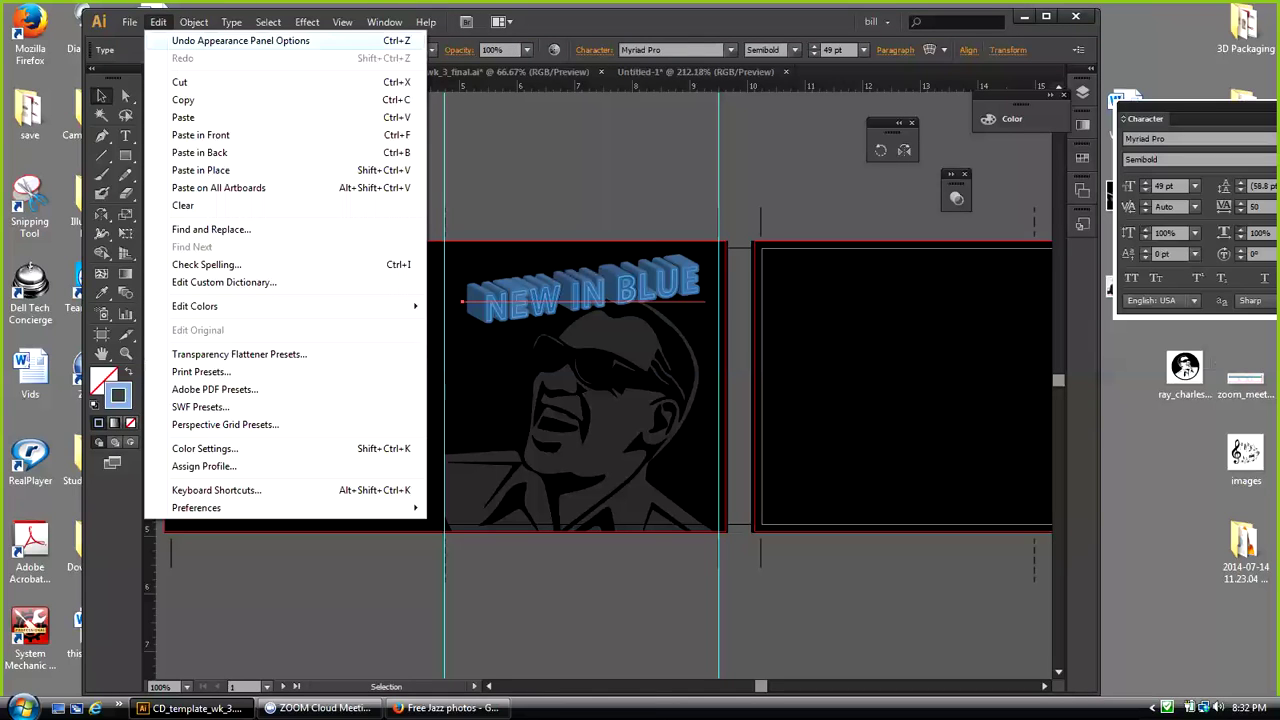
pyautogui.click(240, 41)
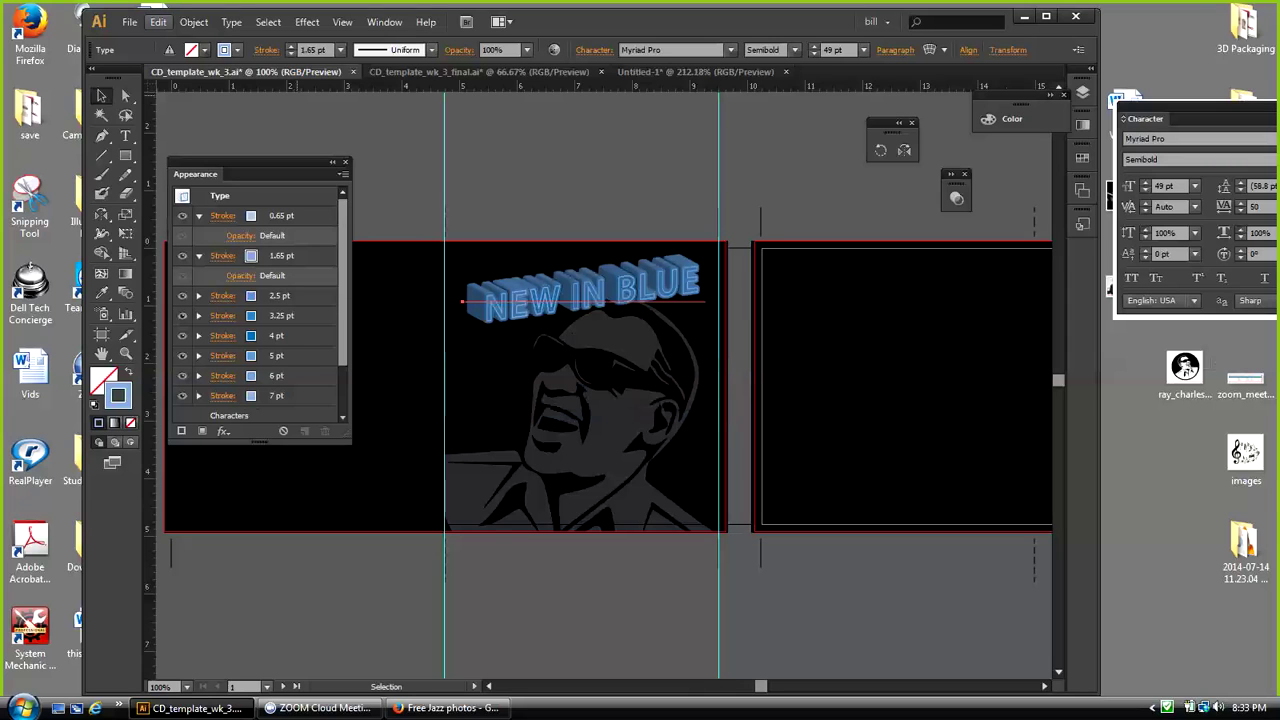
pyautogui.click(158, 22)
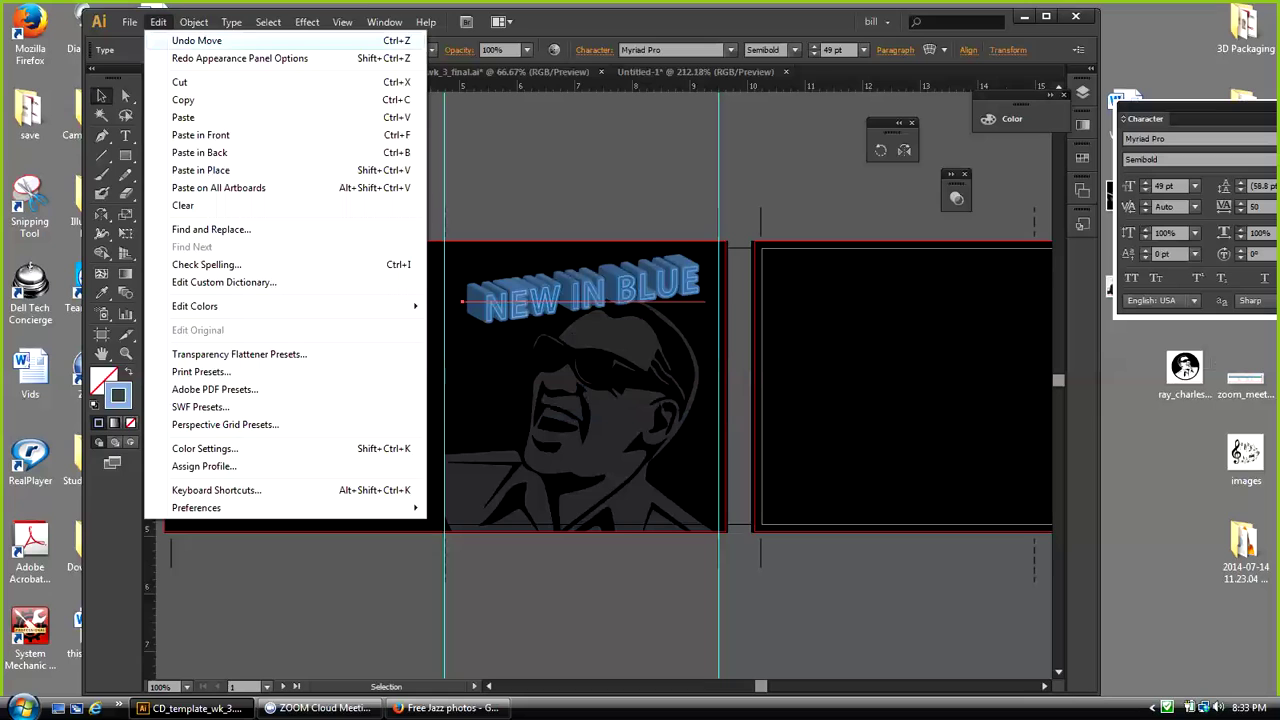
pyautogui.press('Escape')
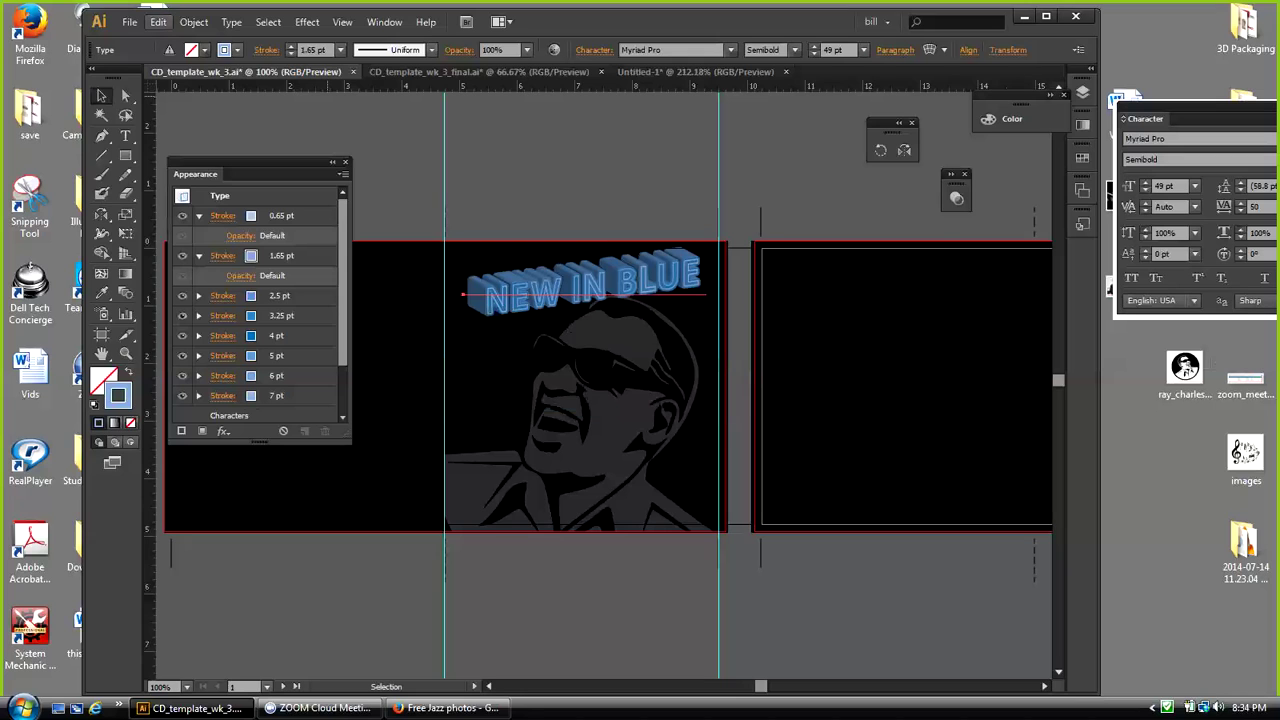
pyautogui.click(158, 22)
pyautogui.click(220, 40)
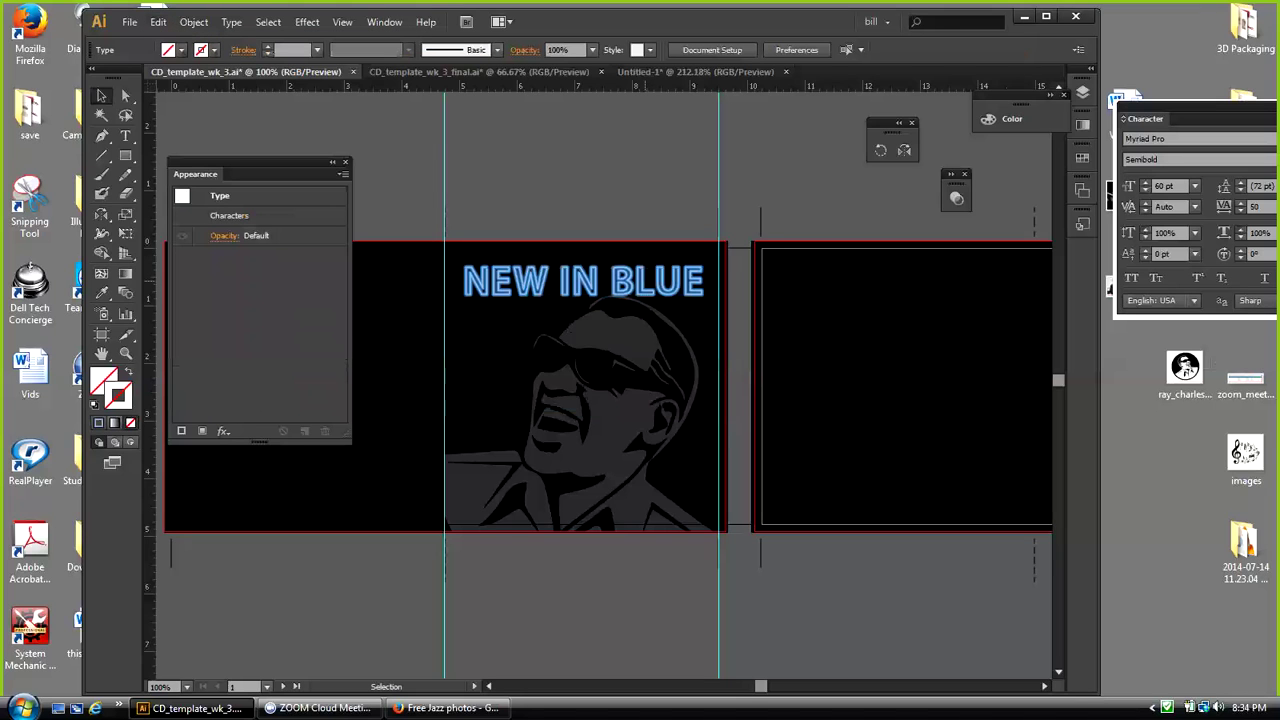
# Step: Move the Appearance settings off the artwork, reselect the title and show the graphic styles
pyautogui.moveTo(200, 165); pyautogui.dragTo(1132, 346)
pyautogui.click(622, 283)
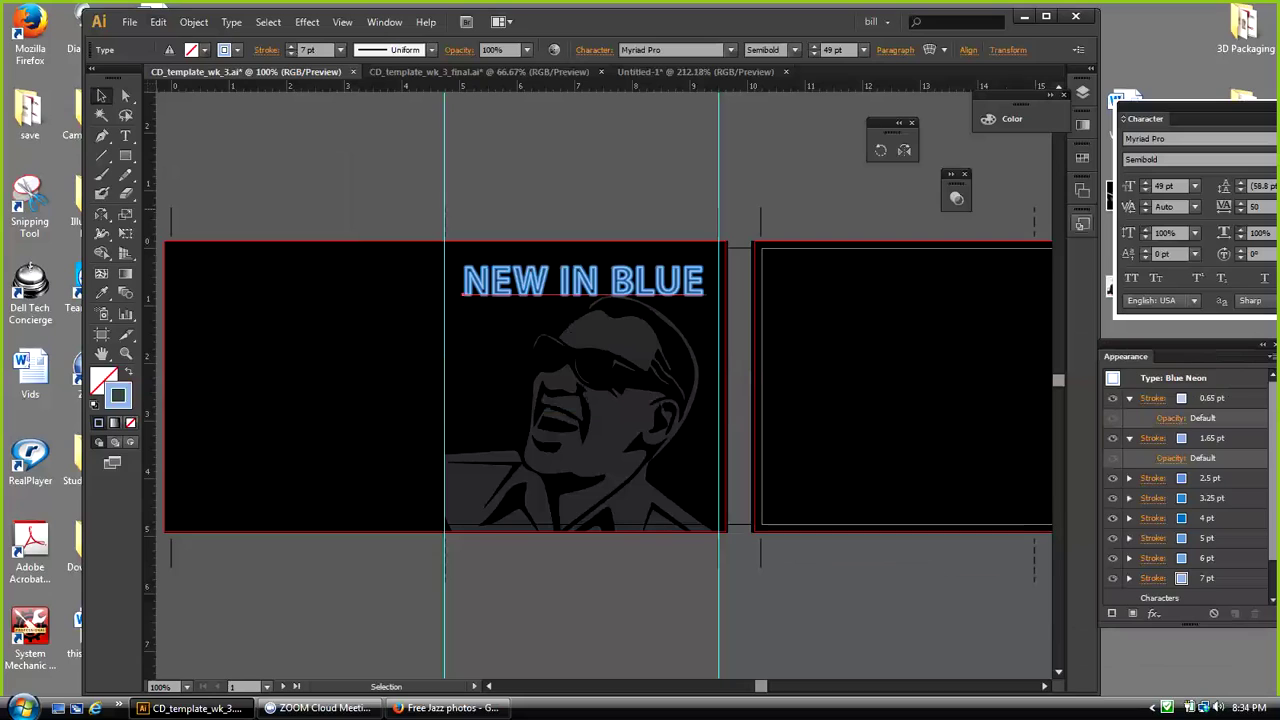
pyautogui.click(1082, 224)
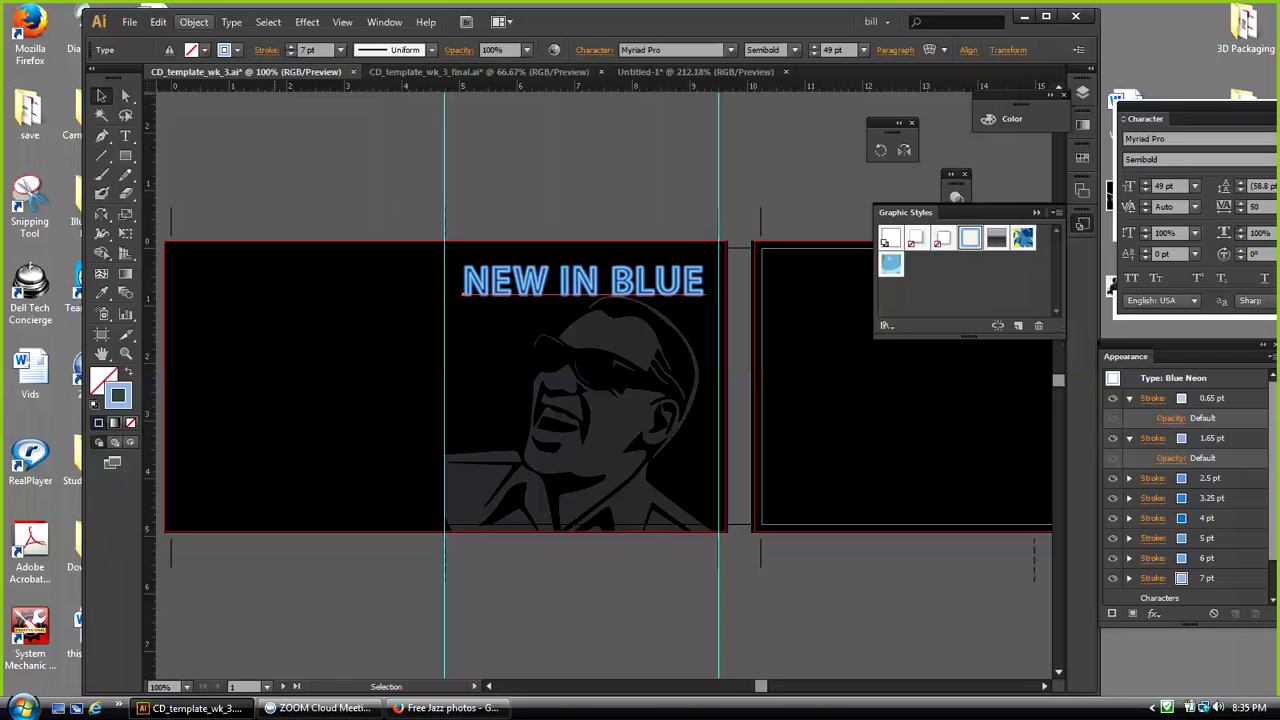
# Step: Start an Envelope Distort warp on the blue title and choose the Flag style
pyautogui.click(194, 22)
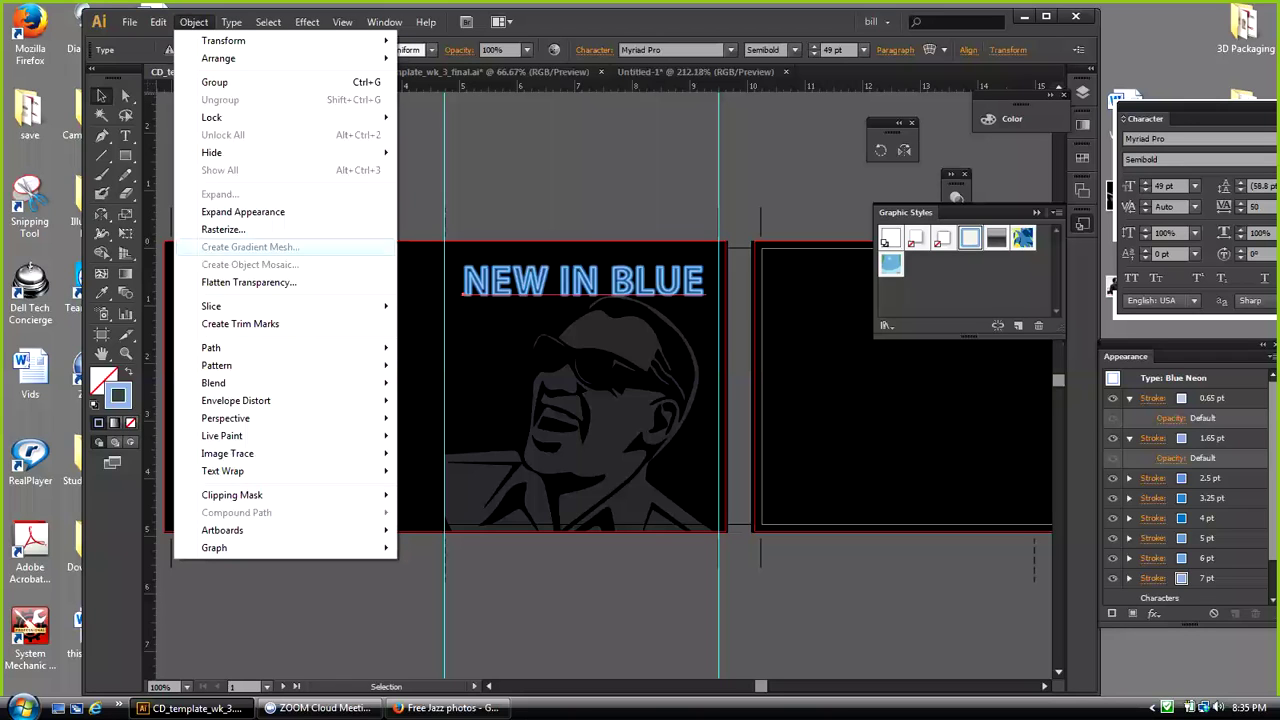
pyautogui.moveTo(236, 400)
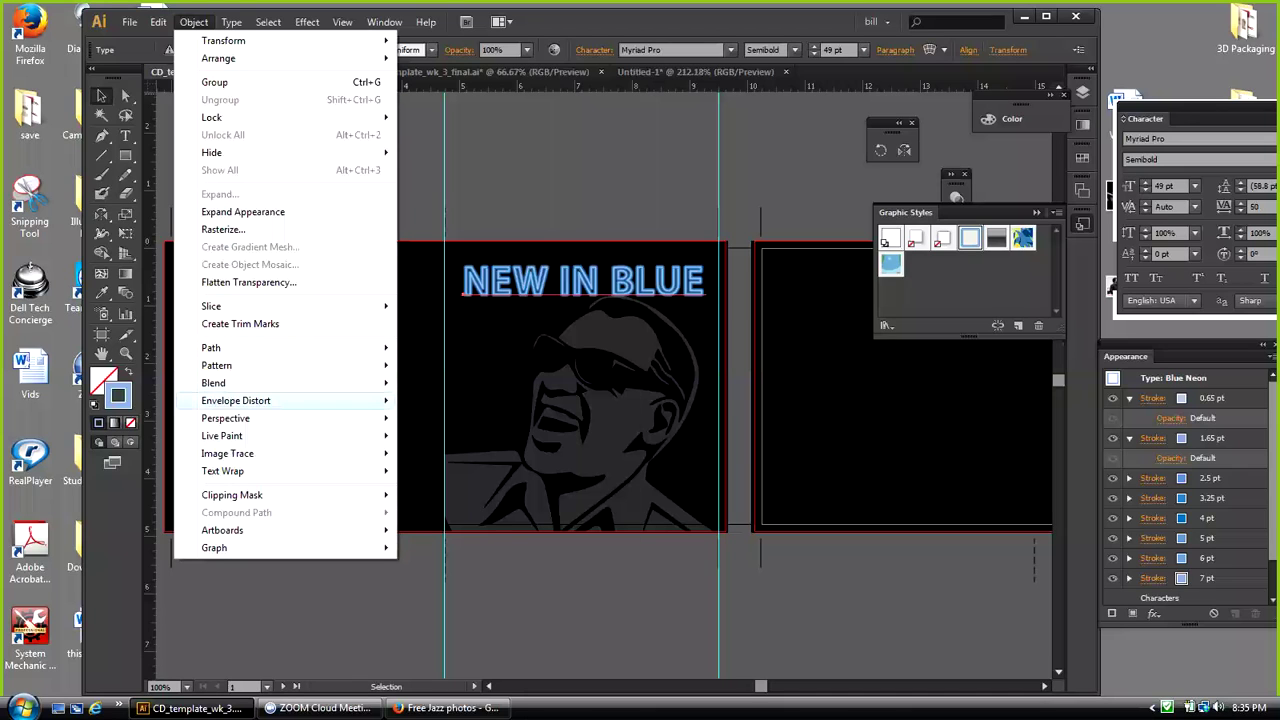
pyautogui.click(468, 400)
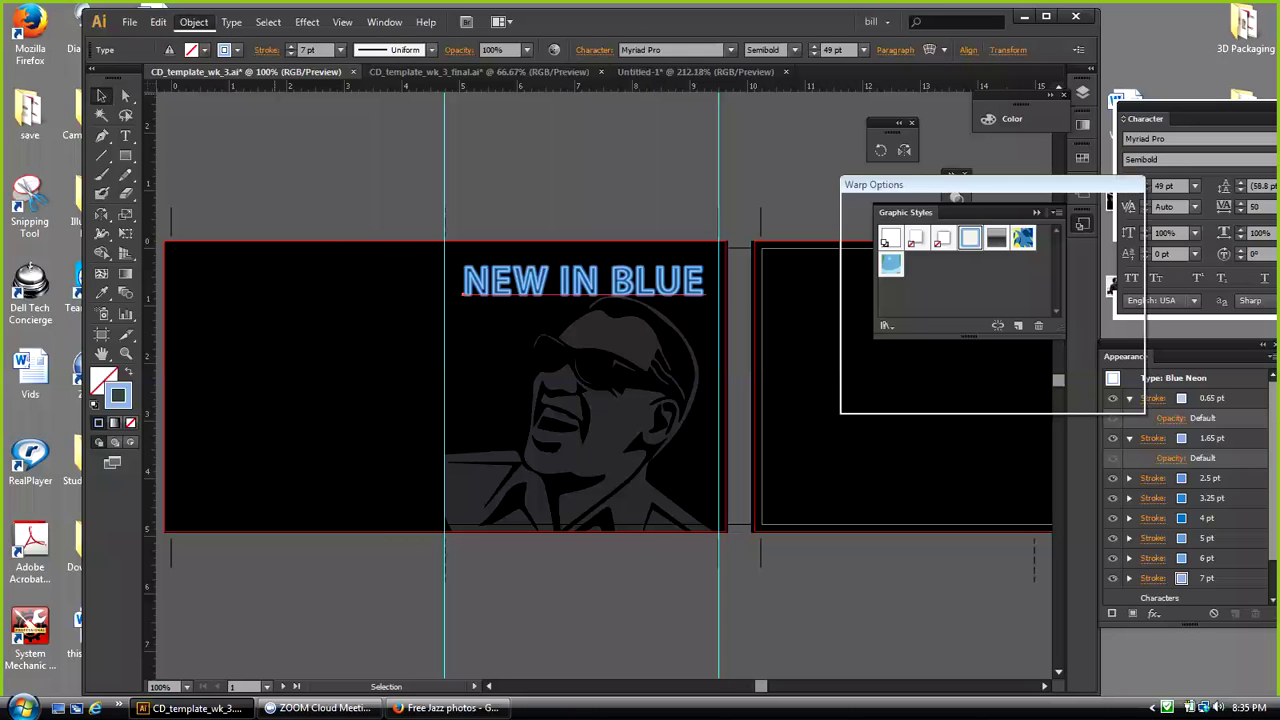
pyautogui.moveTo(900, 184); pyautogui.dragTo(187, 145)
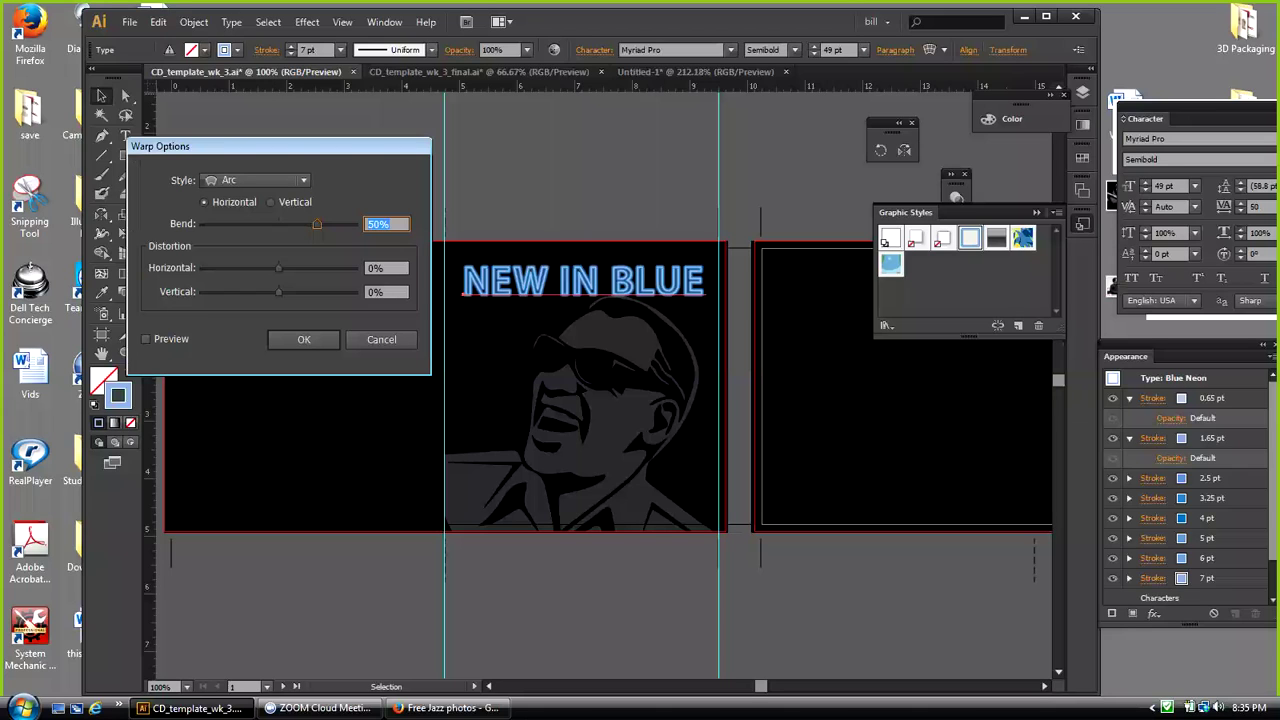
pyautogui.click(255, 180)
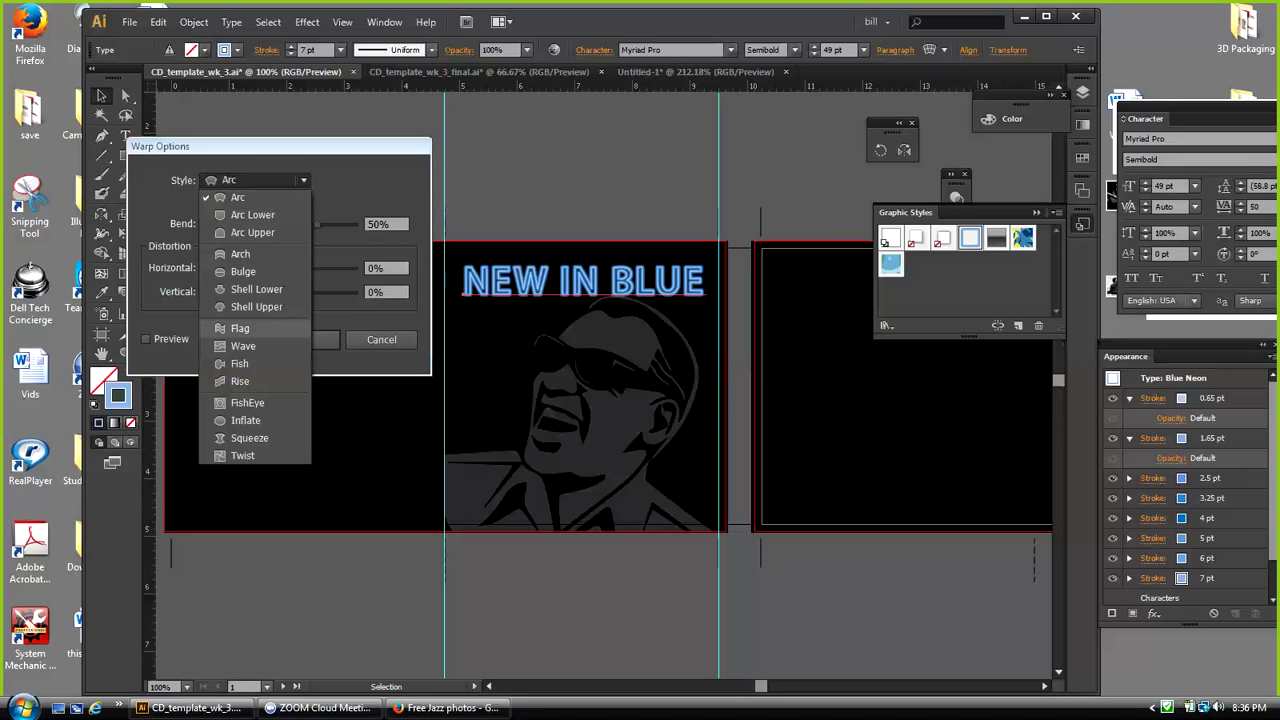
pyautogui.click(240, 328)
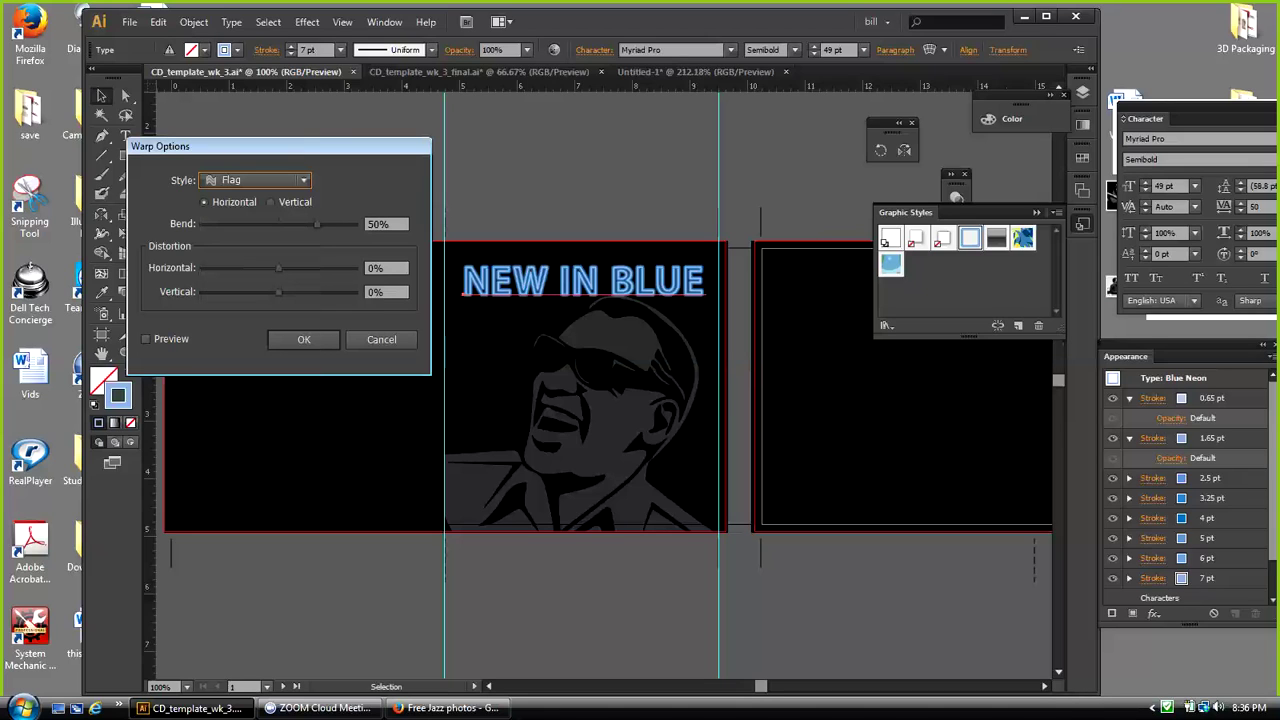
# Step: Preview the Flag warp on the title, set its horizontal bend to -64% and apply it
pyautogui.moveTo(280, 146); pyautogui.dragTo(252, 165)
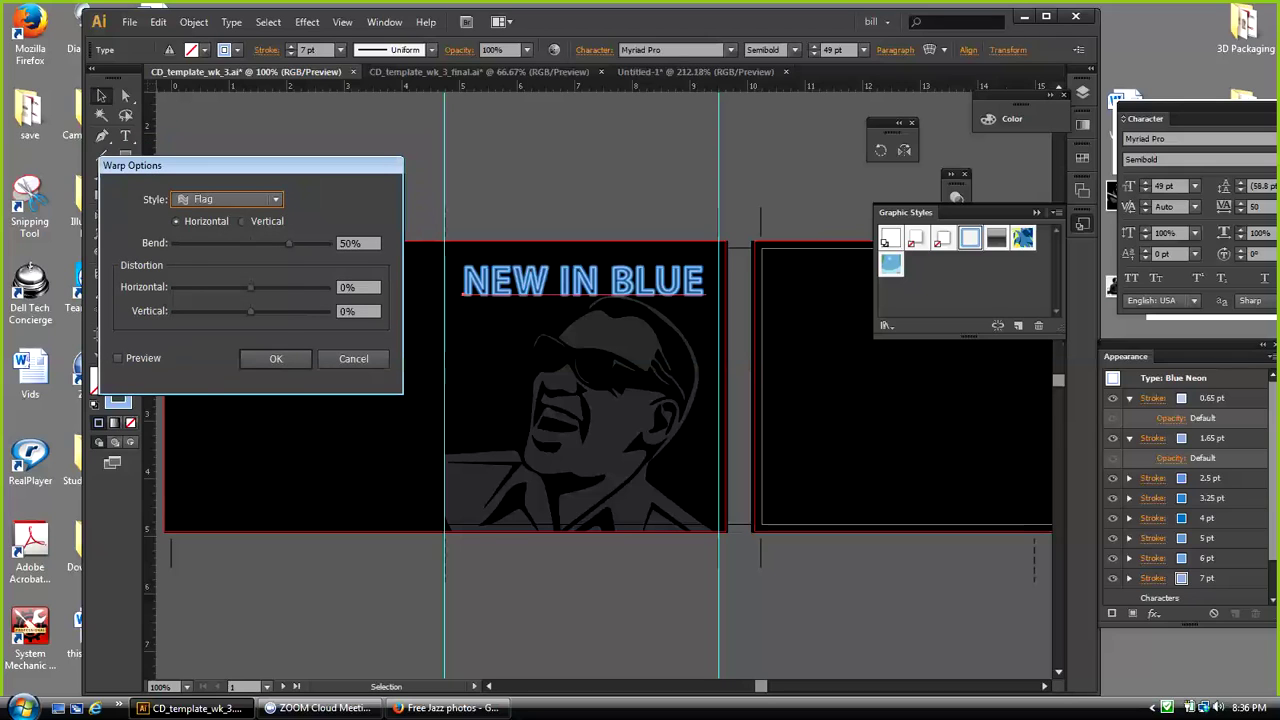
pyautogui.click(228, 199)
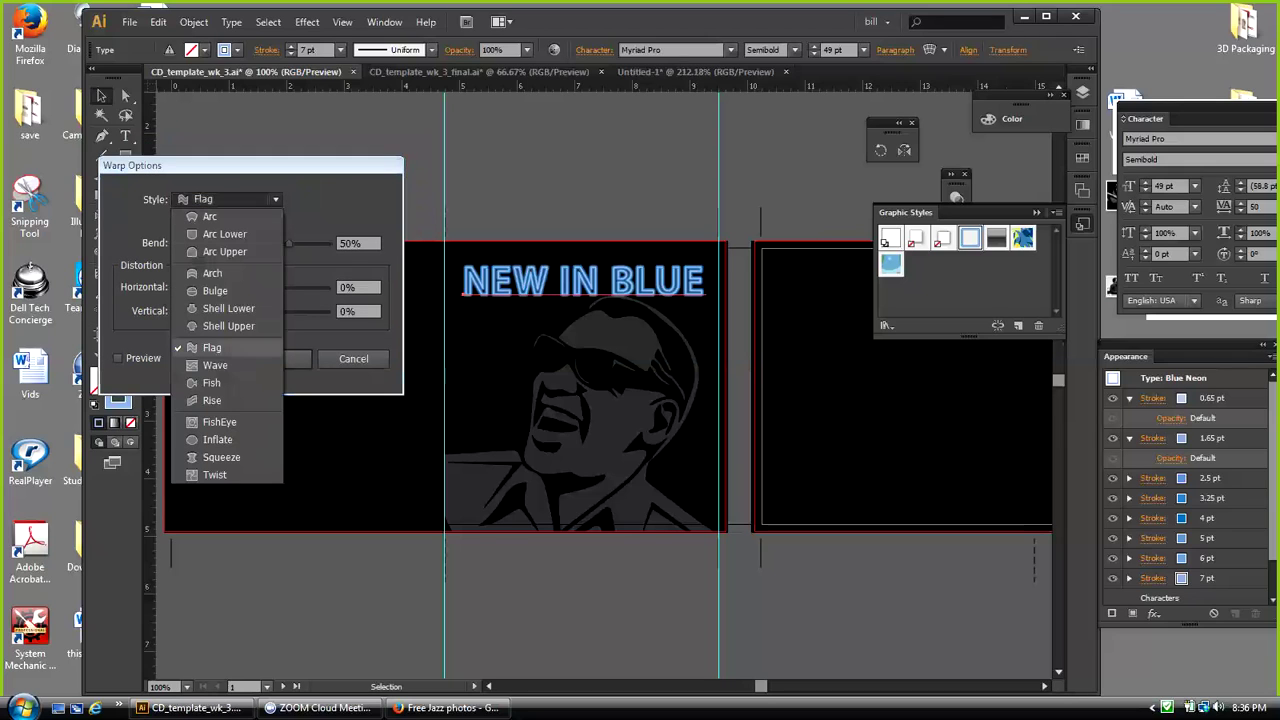
pyautogui.click(212, 348)
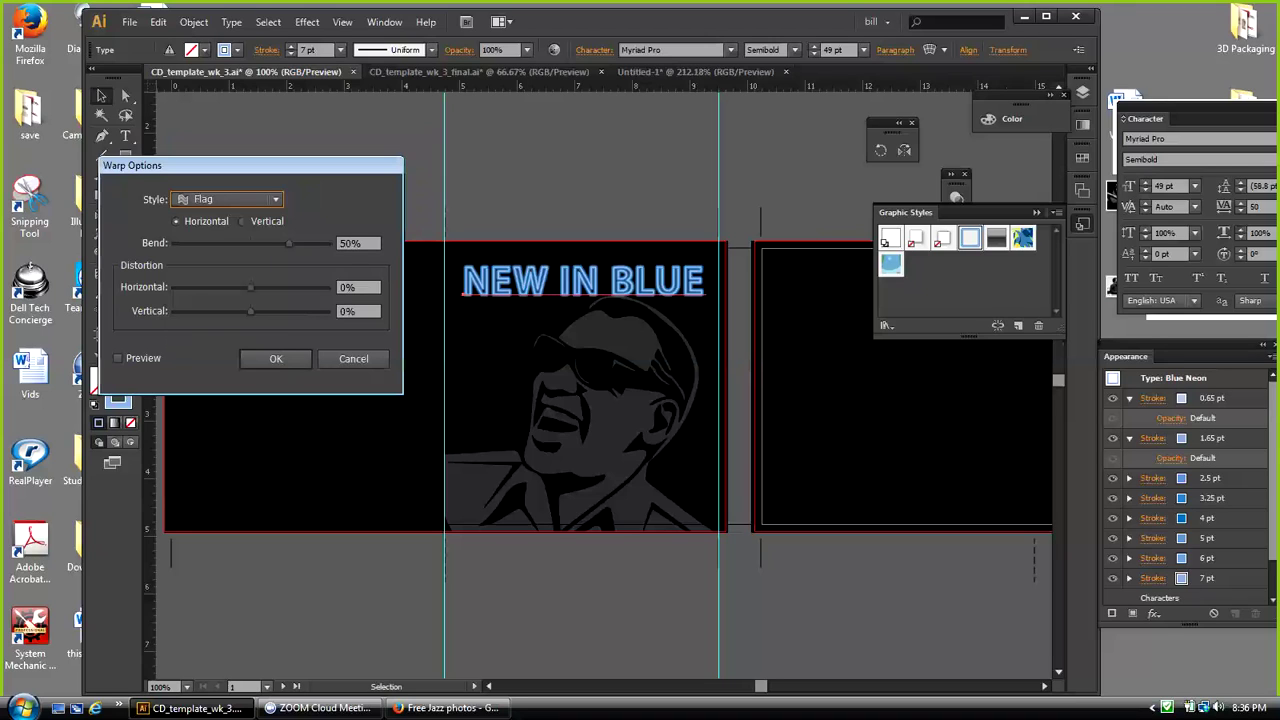
pyautogui.click(118, 358)
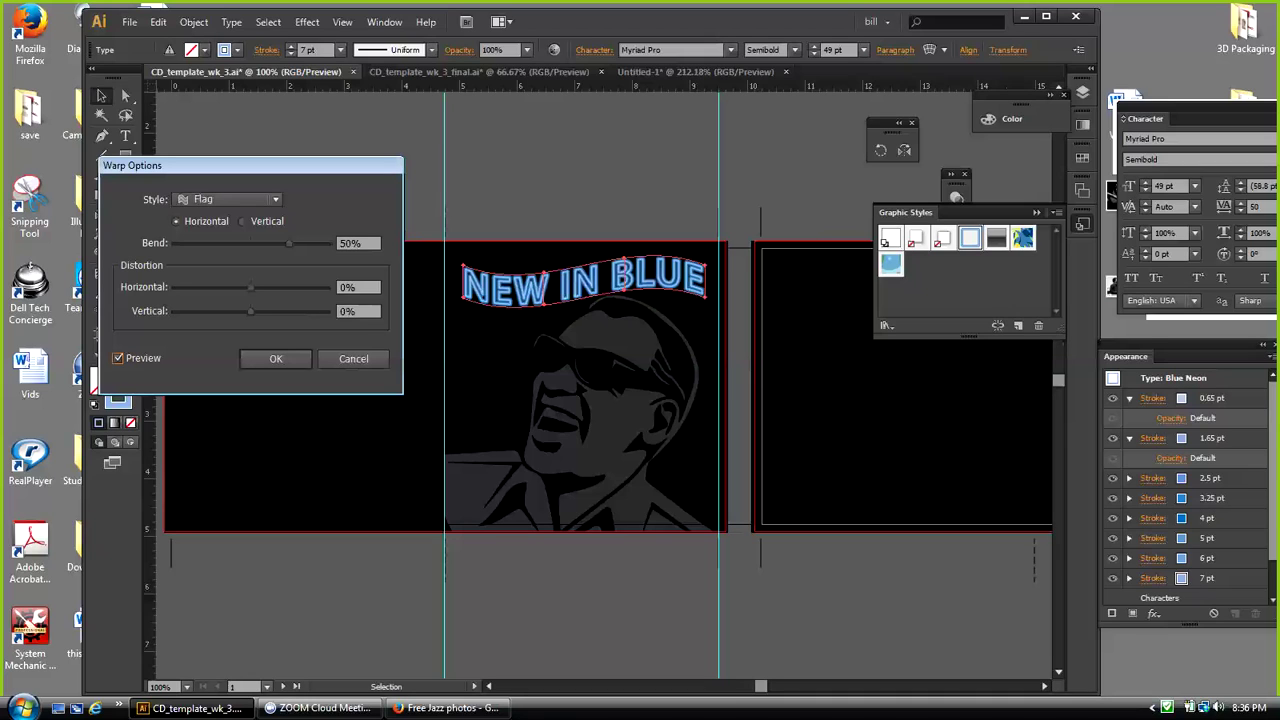
pyautogui.moveTo(289, 243); pyautogui.dragTo(203, 243)
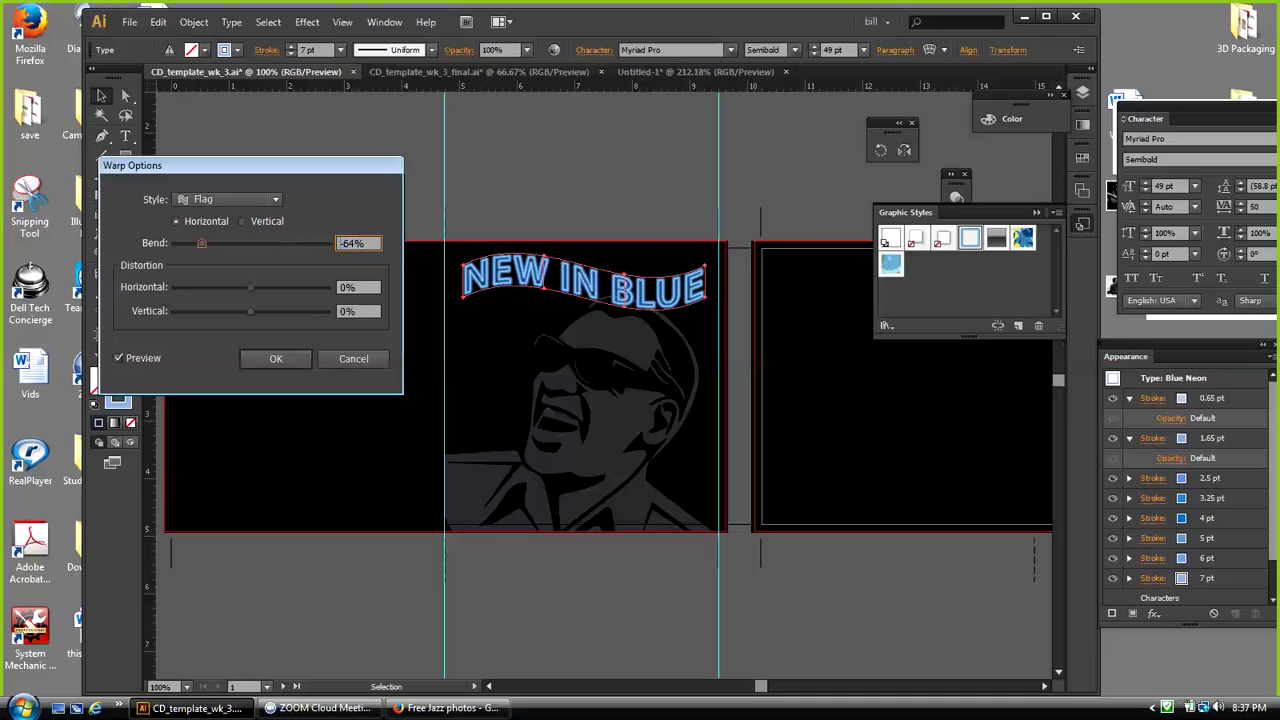
pyautogui.click(276, 358)
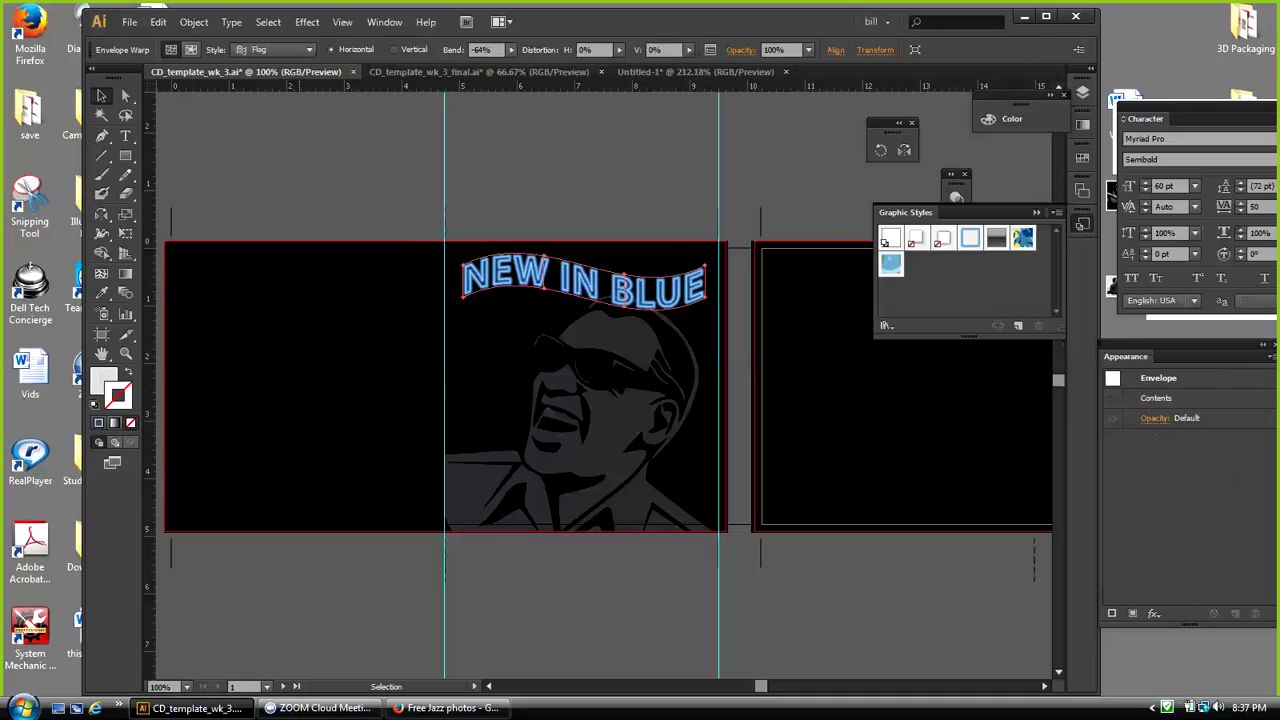
# Step: Nudge the warped title slightly down toward the portrait and deselect it
pyautogui.press('Down')
pyautogui.press('Down')
pyautogui.press('Down')
pyautogui.press('Down')
pyautogui.press('Down')
pyautogui.press('Down')
pyautogui.press('Down')
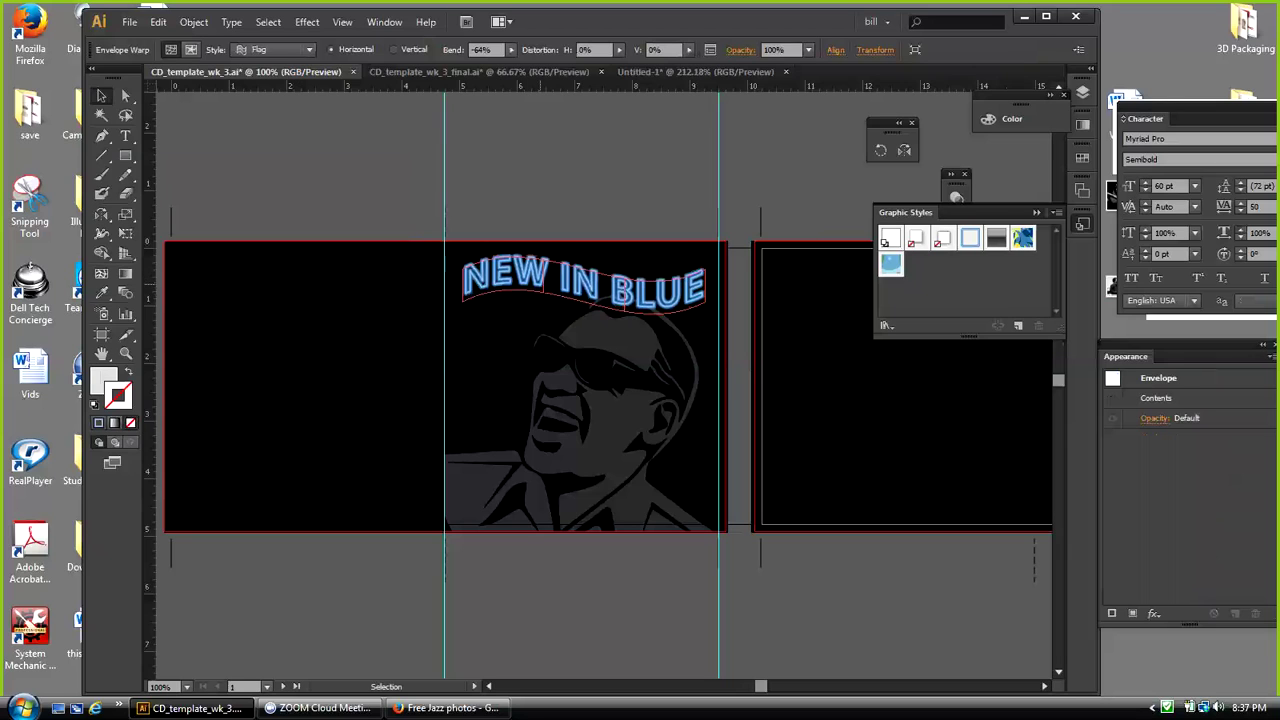
pyautogui.hotkey('ctrl', 'shift', 'a')
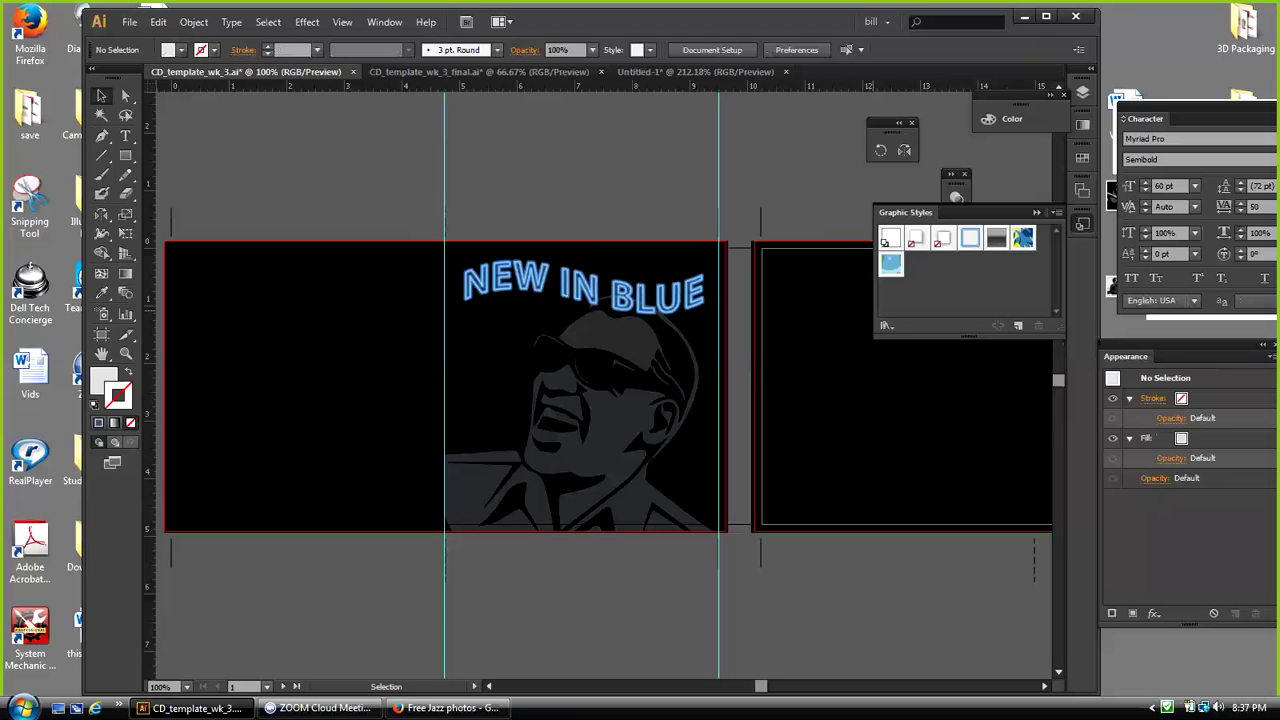
# Step: Close the Character settings and move the Appearance settings up into the freed space beside the document
pyautogui.moveTo(1150, 118); pyautogui.dragTo(888, 114)
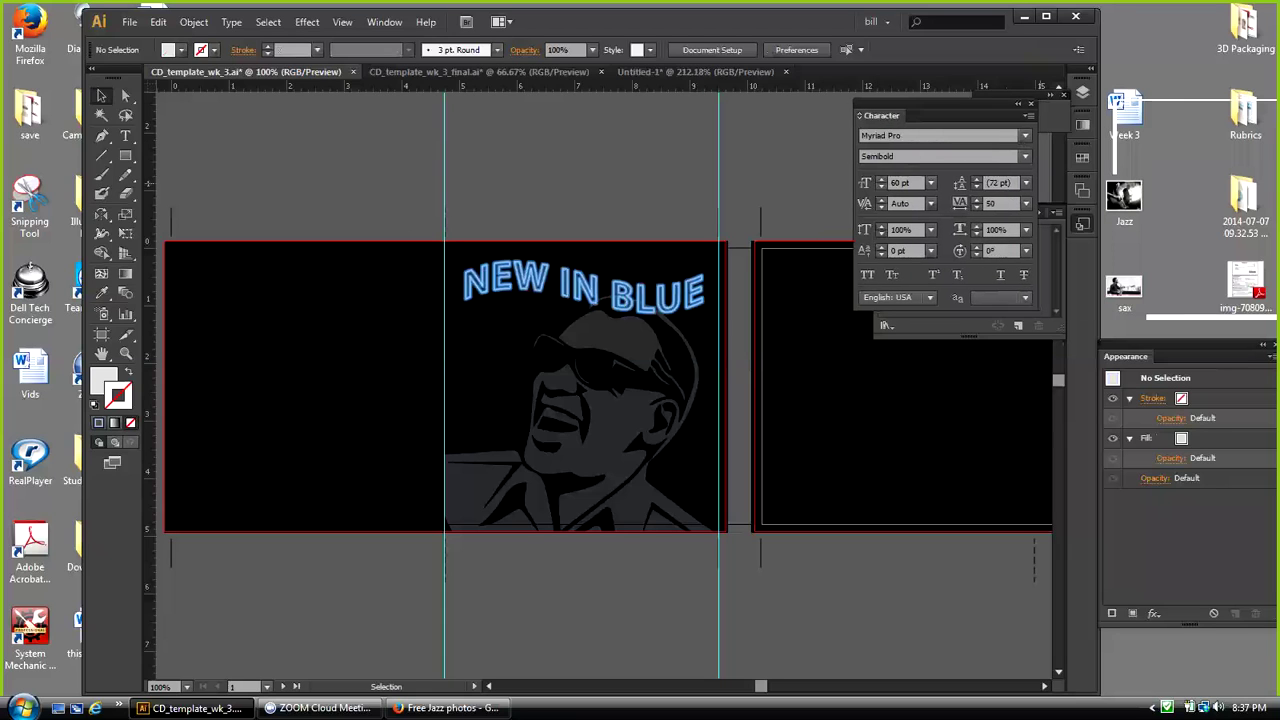
pyautogui.click(1031, 103)
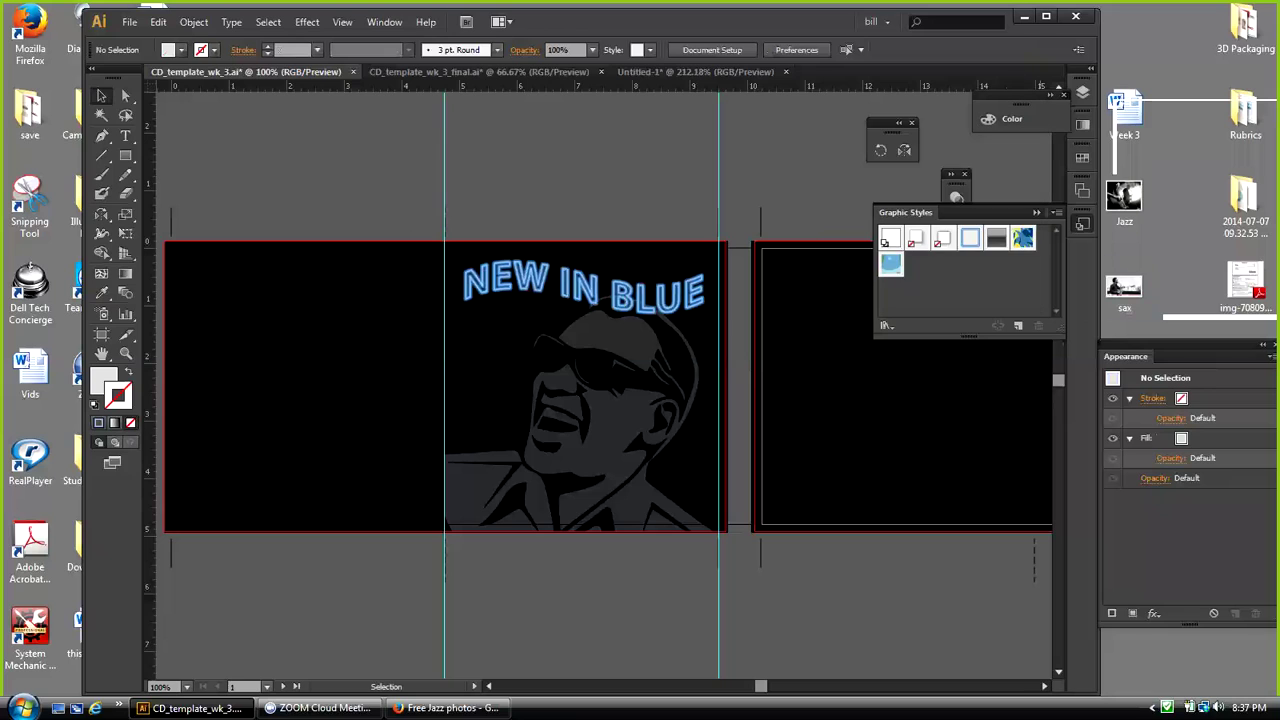
pyautogui.moveTo(1180, 345); pyautogui.dragTo(1180, 169)
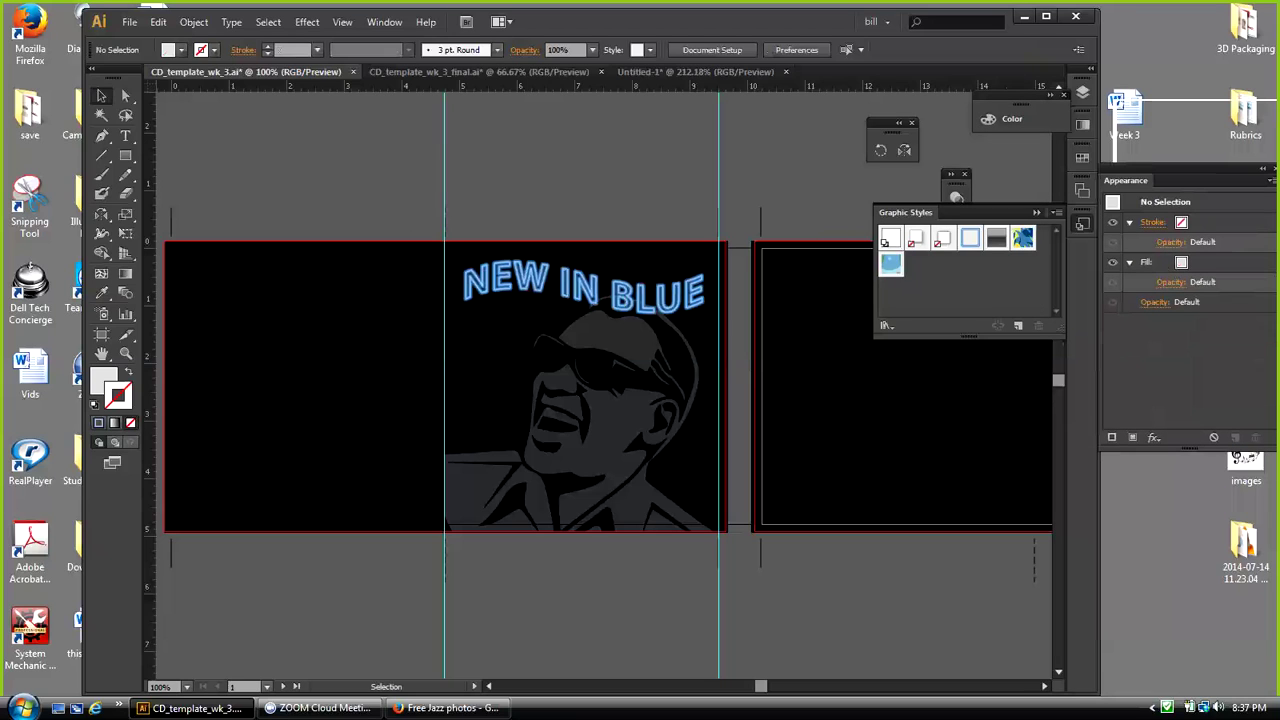
# Step: Undo the title's nudge, Flag warp and Blue Neon graphic style
pyautogui.click(584, 288)
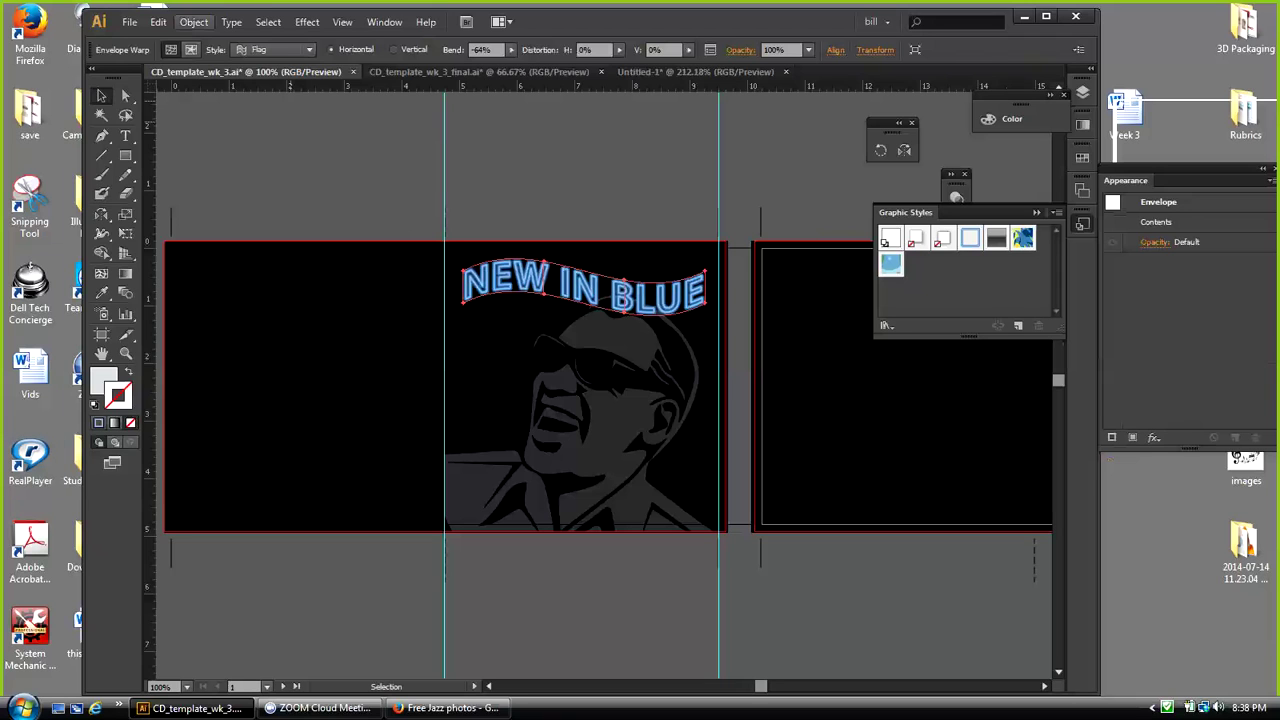
pyautogui.click(158, 22)
pyautogui.click(197, 41)
pyautogui.click(158, 22)
pyautogui.click(210, 40)
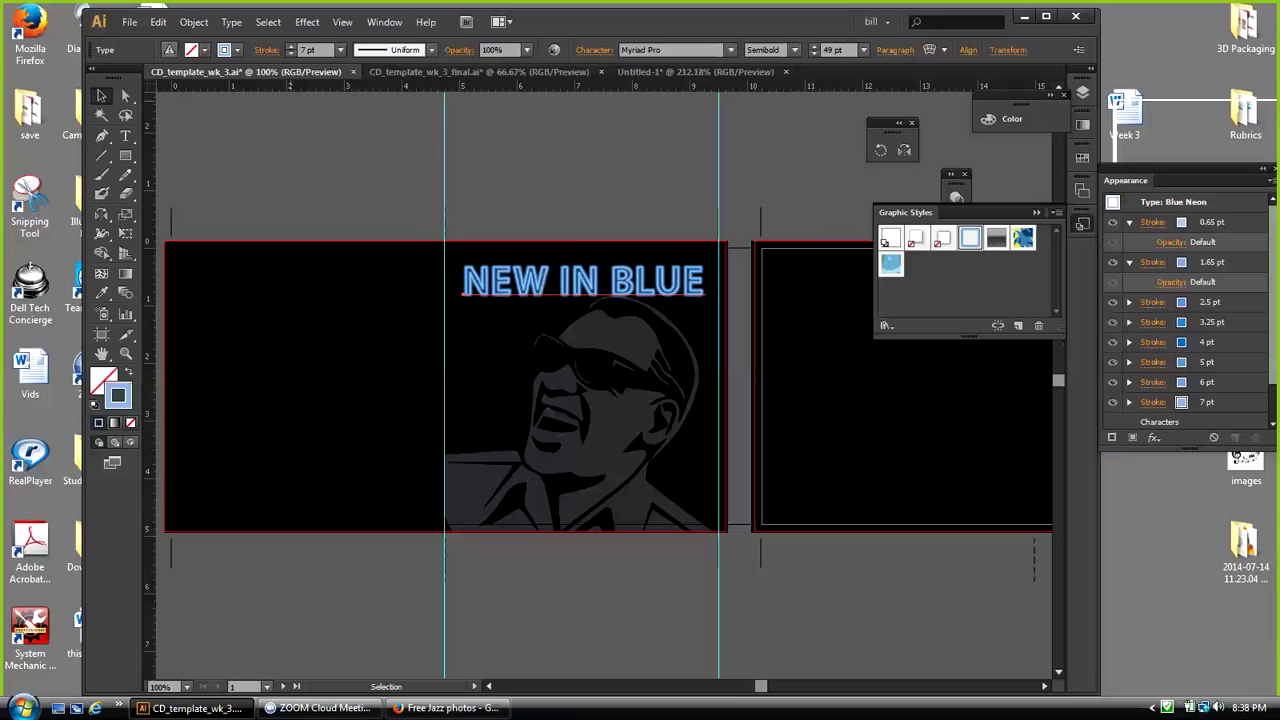
pyautogui.hotkey('ctrl', 'z')
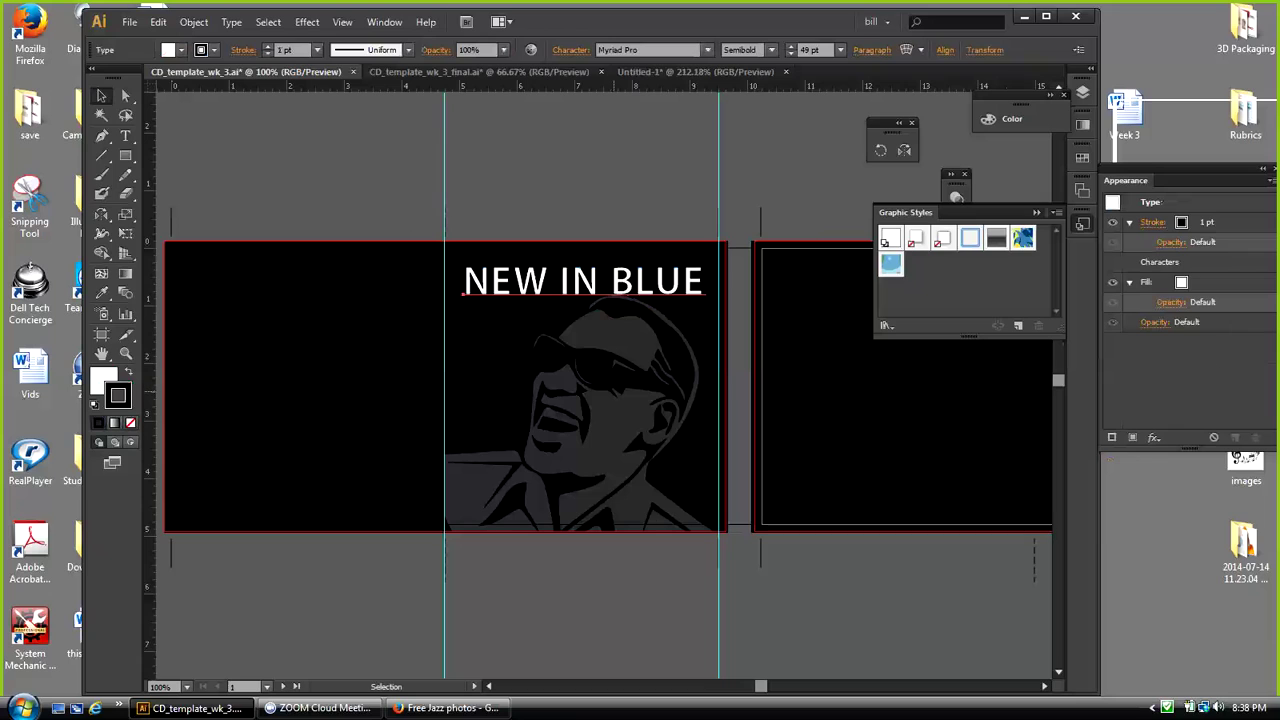
# Step: Remove the white title's stroke, and swap the graphic styles for the Color settings
pyautogui.click(131, 423)
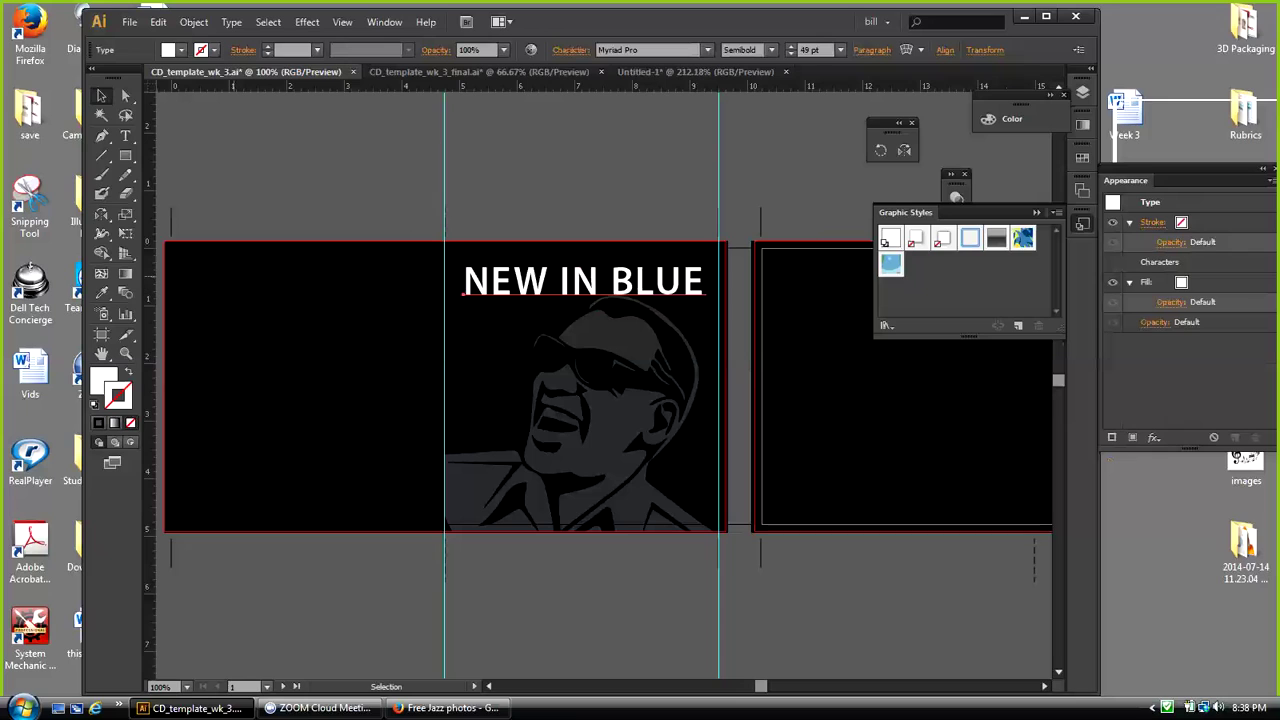
pyautogui.click(1036, 212)
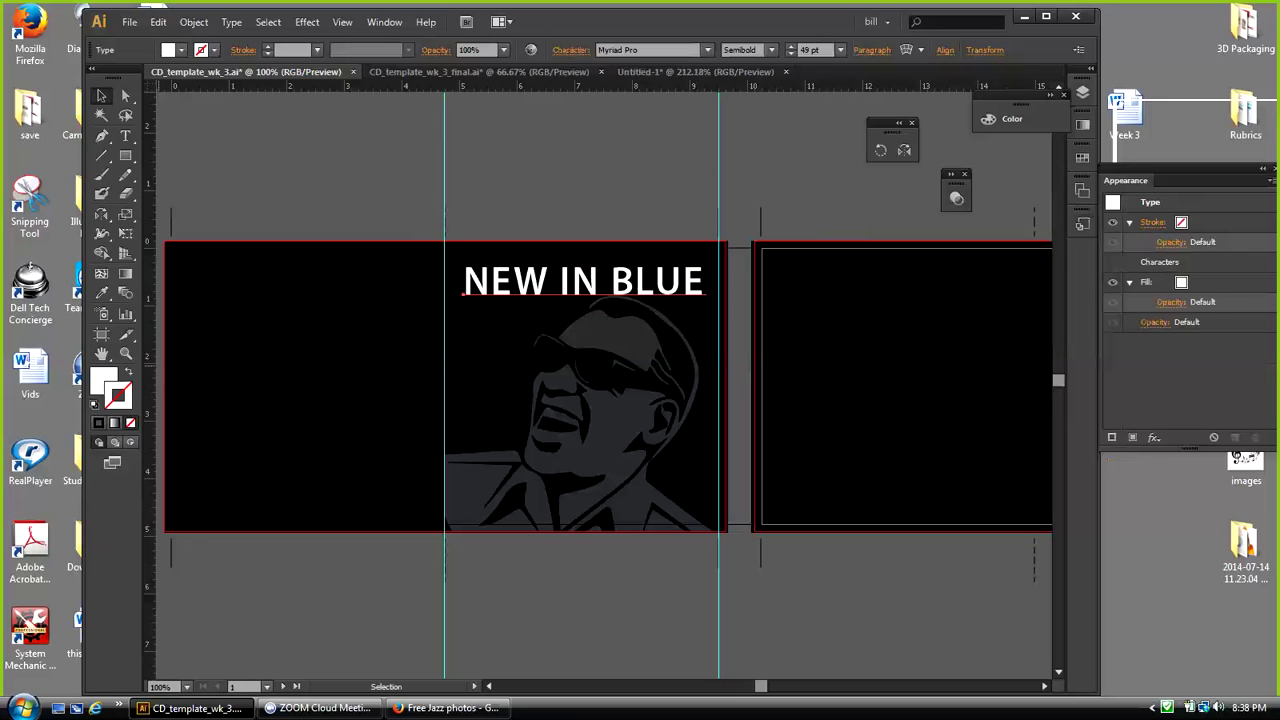
pyautogui.click(1012, 119)
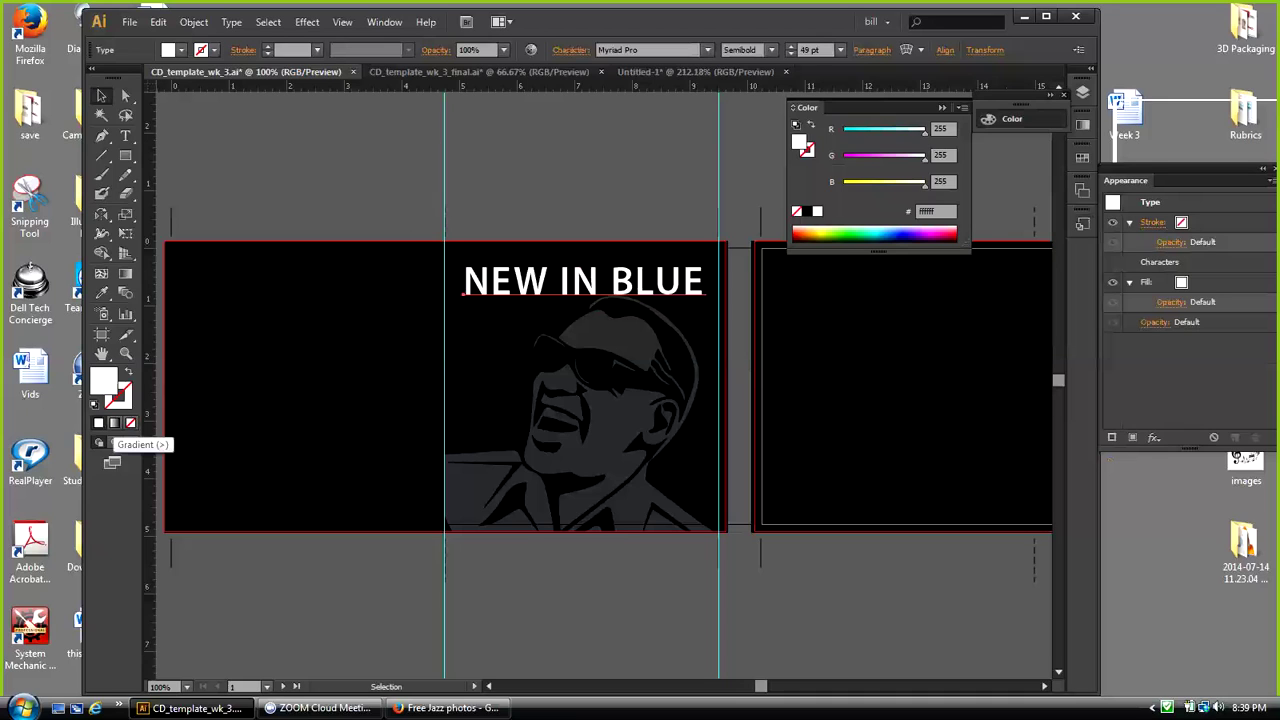
# Step: Fill the white NEW IN BLUE title with the default gradient and move the Gradient settings beside it over the black cover
pyautogui.click(113, 442)
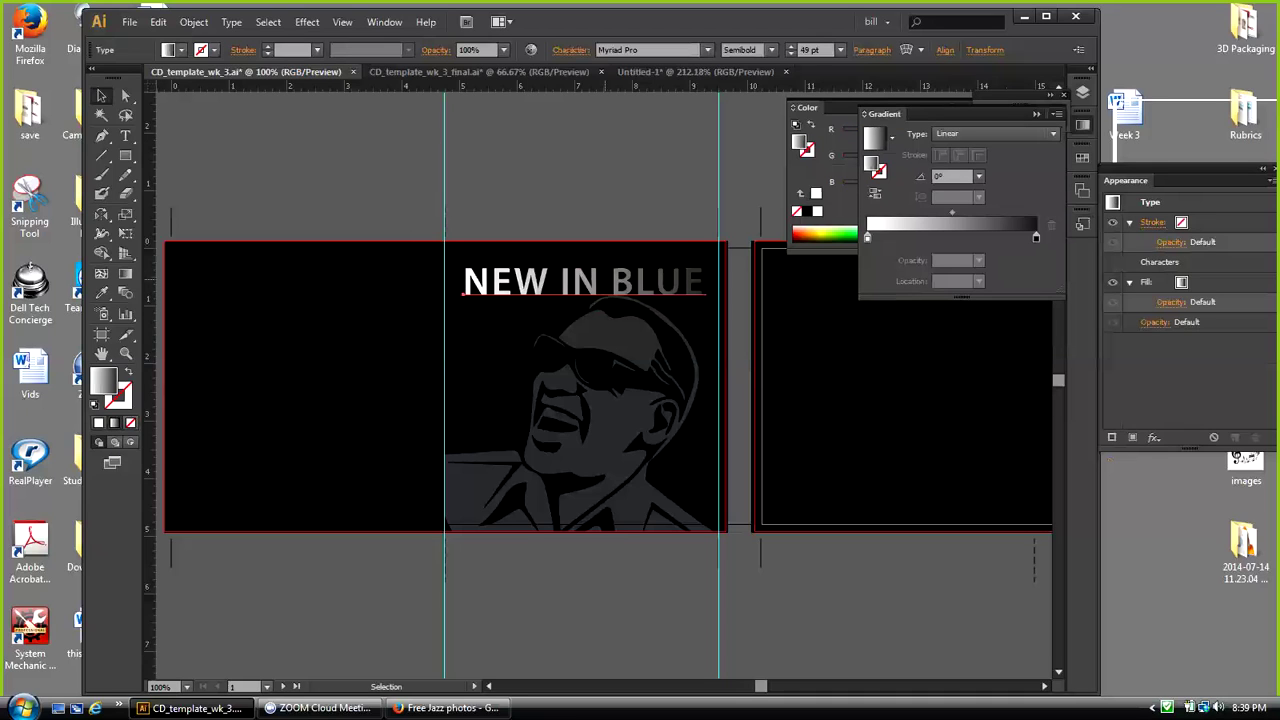
pyautogui.moveTo(880, 113); pyautogui.dragTo(214, 126)
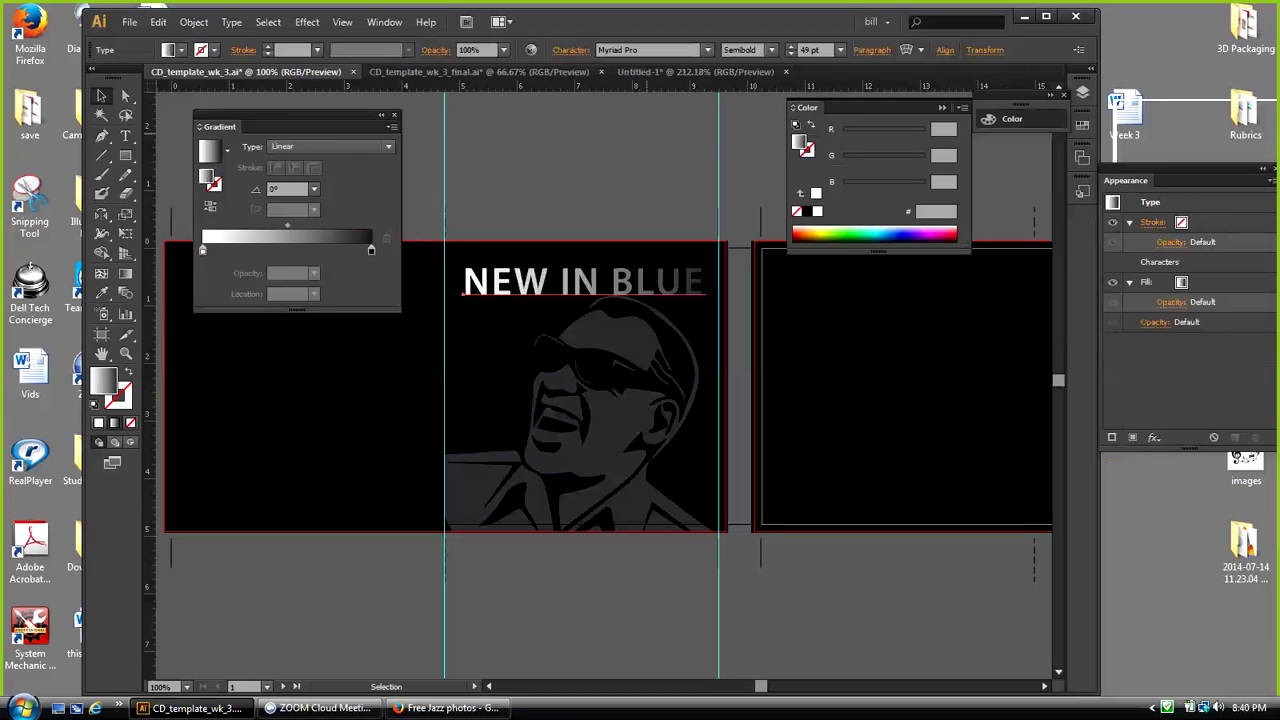
pyautogui.moveTo(290, 116); pyautogui.dragTo(287, 110)
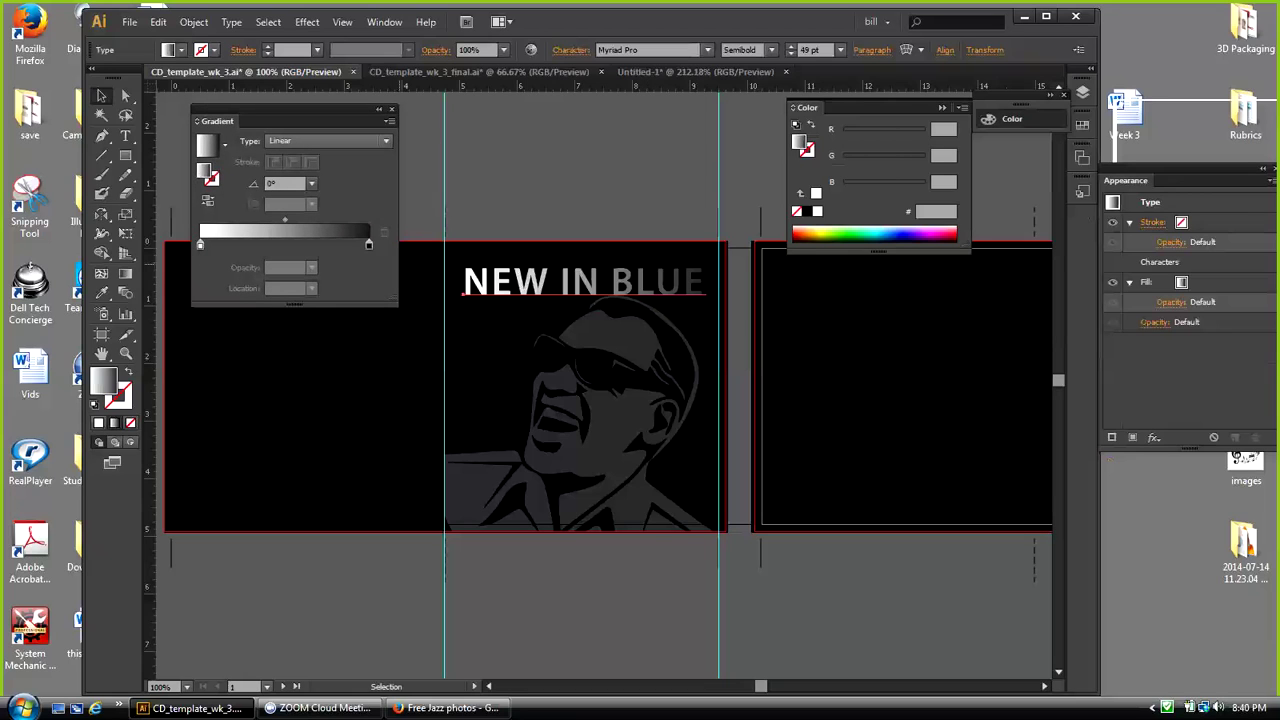
# Step: Try the Radial gradient type on the title and switch it back to Linear
pyautogui.click(385, 141)
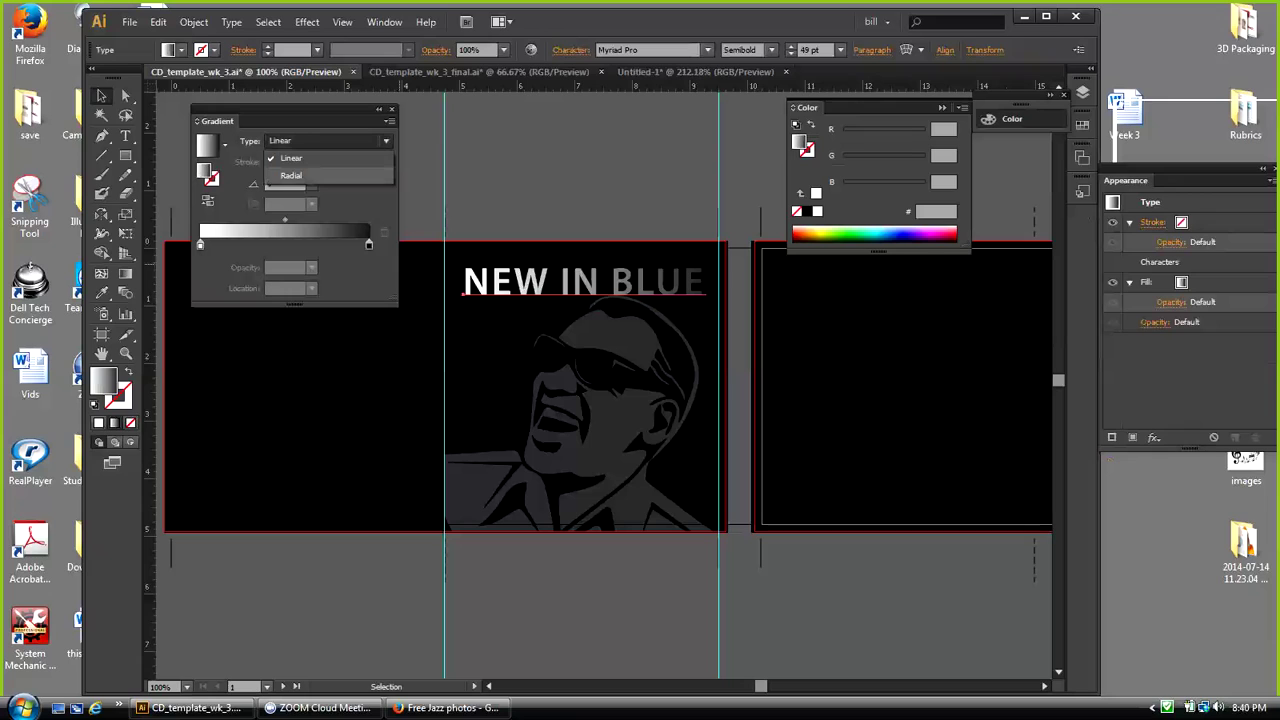
pyautogui.click(291, 175)
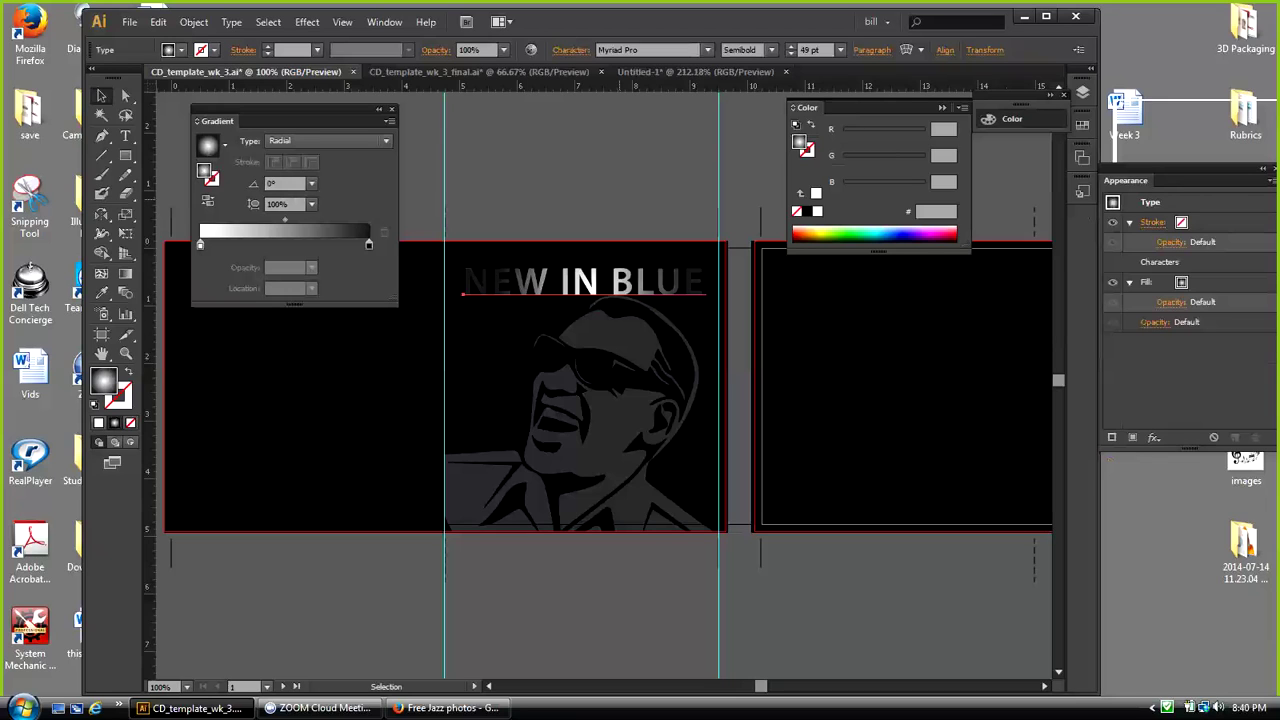
pyautogui.click(386, 141)
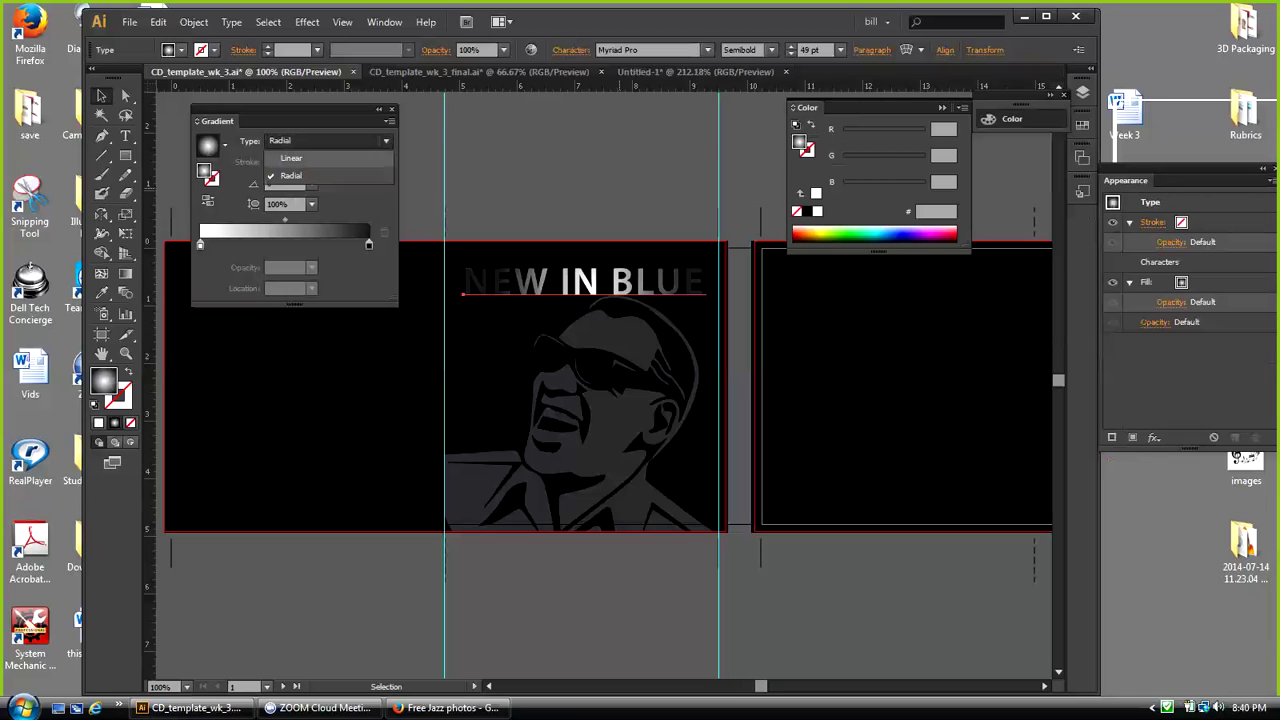
pyautogui.click(291, 158)
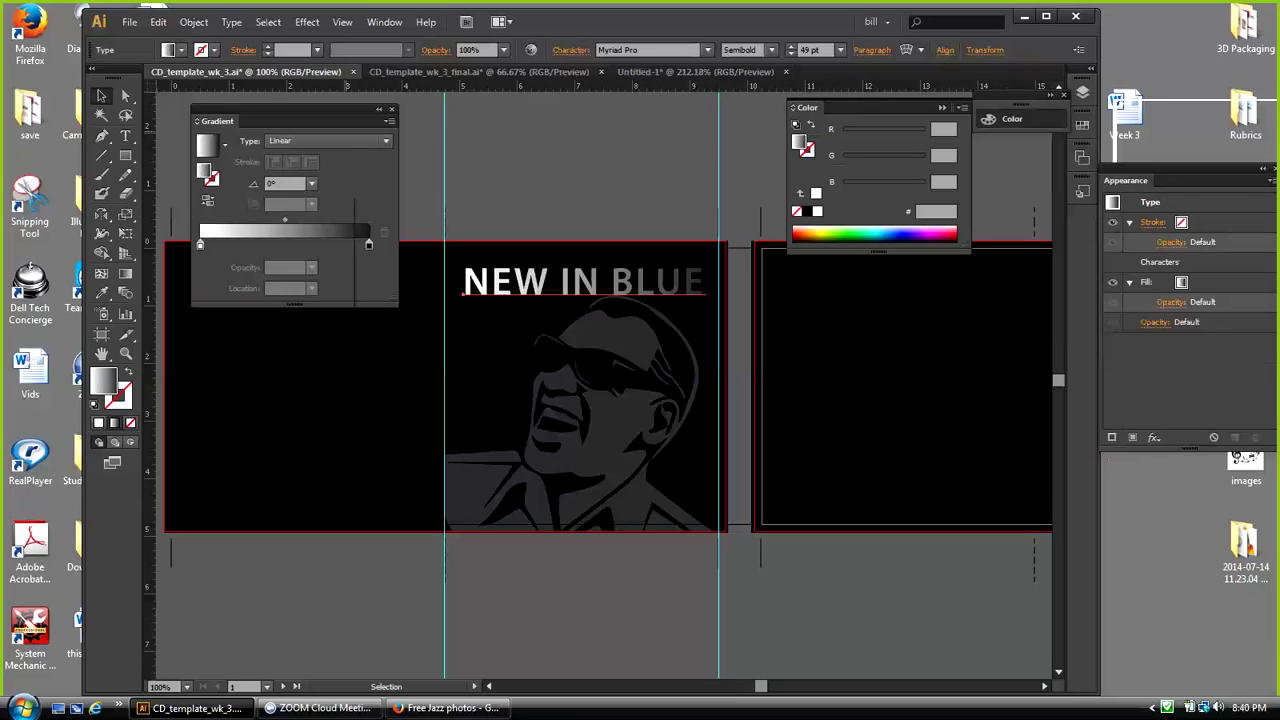
# Step: Try a 90° angle for the title's linear gradient, settle on -90°, and deselect the title
pyautogui.click(311, 183)
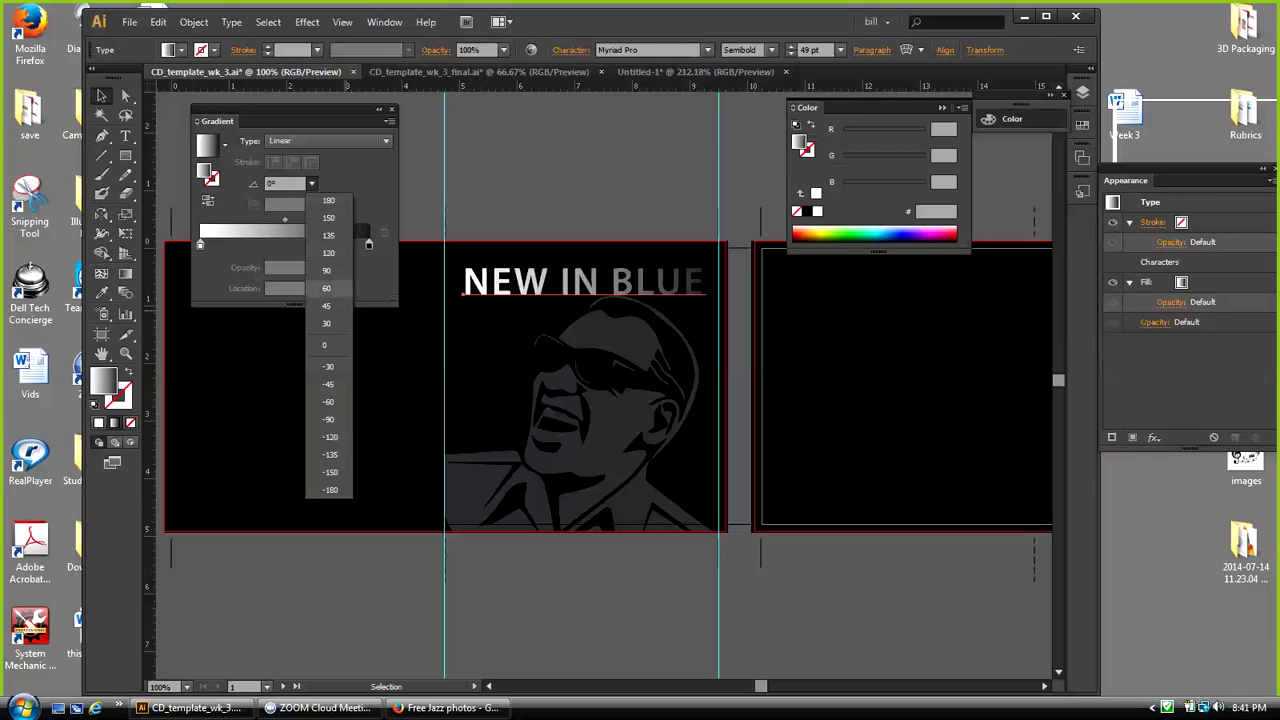
pyautogui.click(326, 270)
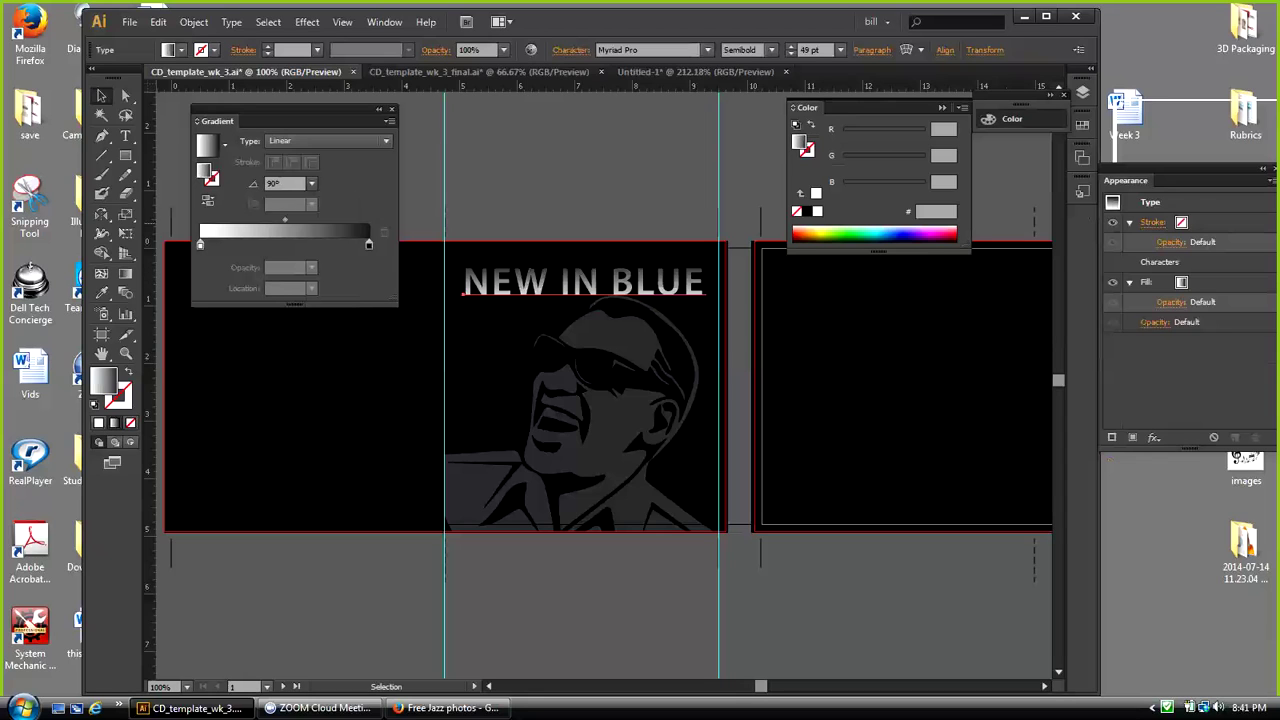
pyautogui.click(311, 183)
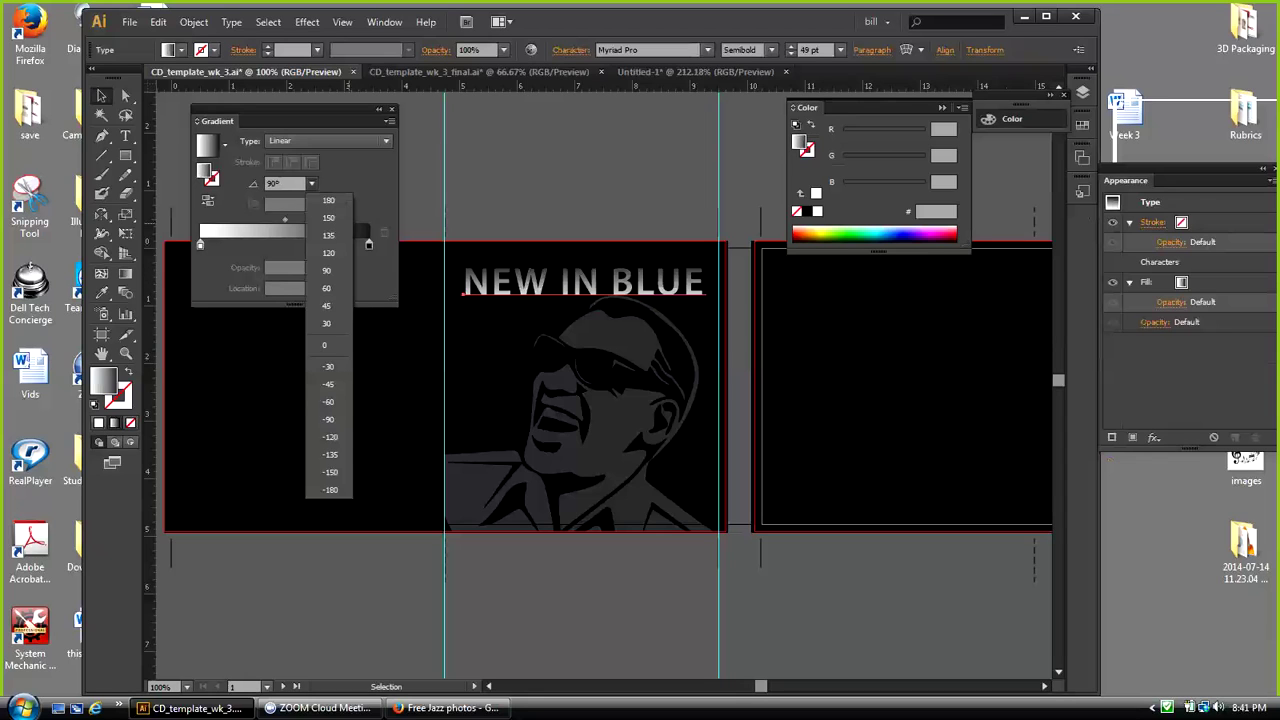
pyautogui.click(311, 183)
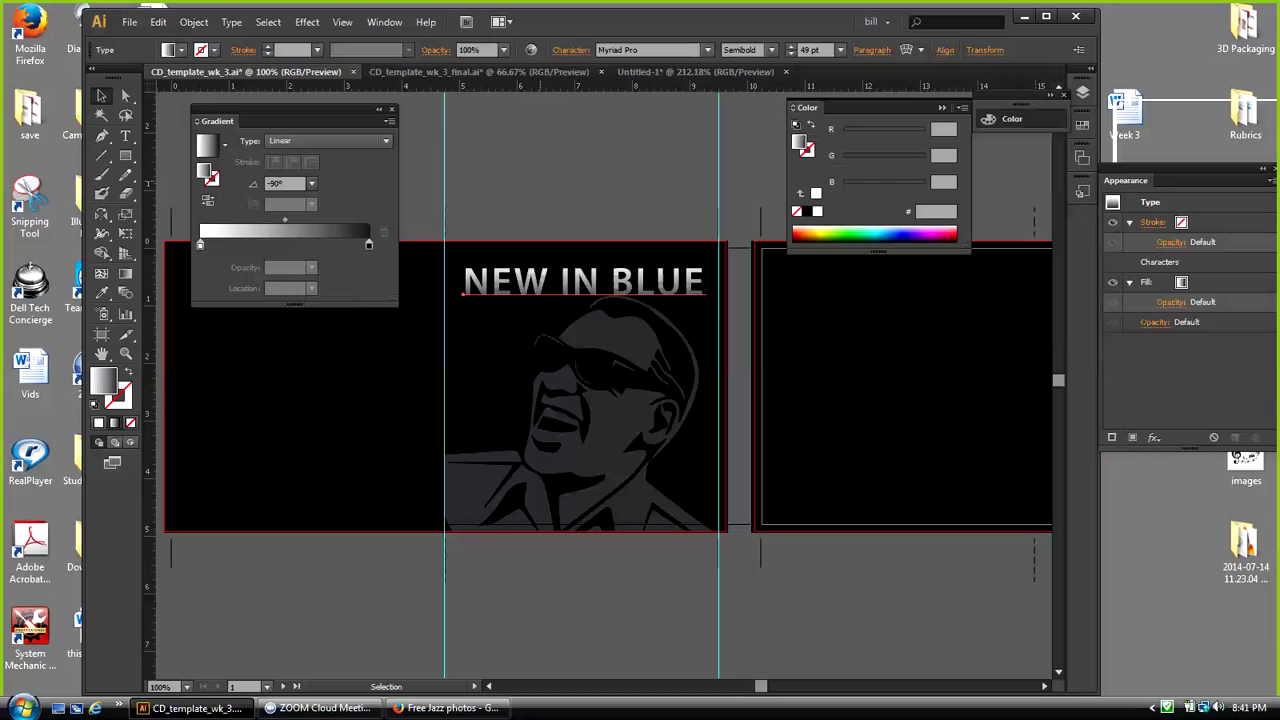
pyautogui.click(580, 190)
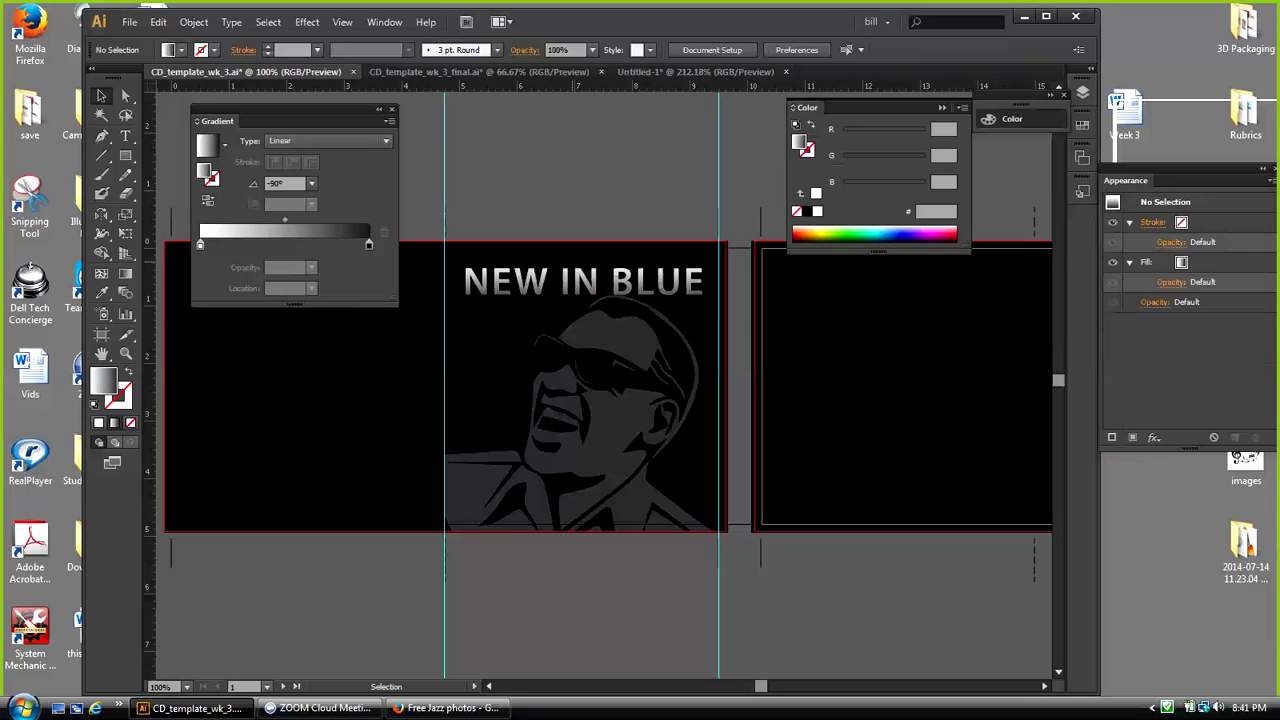
# Step: Shift the midpoint of the title's gradient, trying about 24% and 20% before settling at about 33%
pyautogui.click(590, 283)
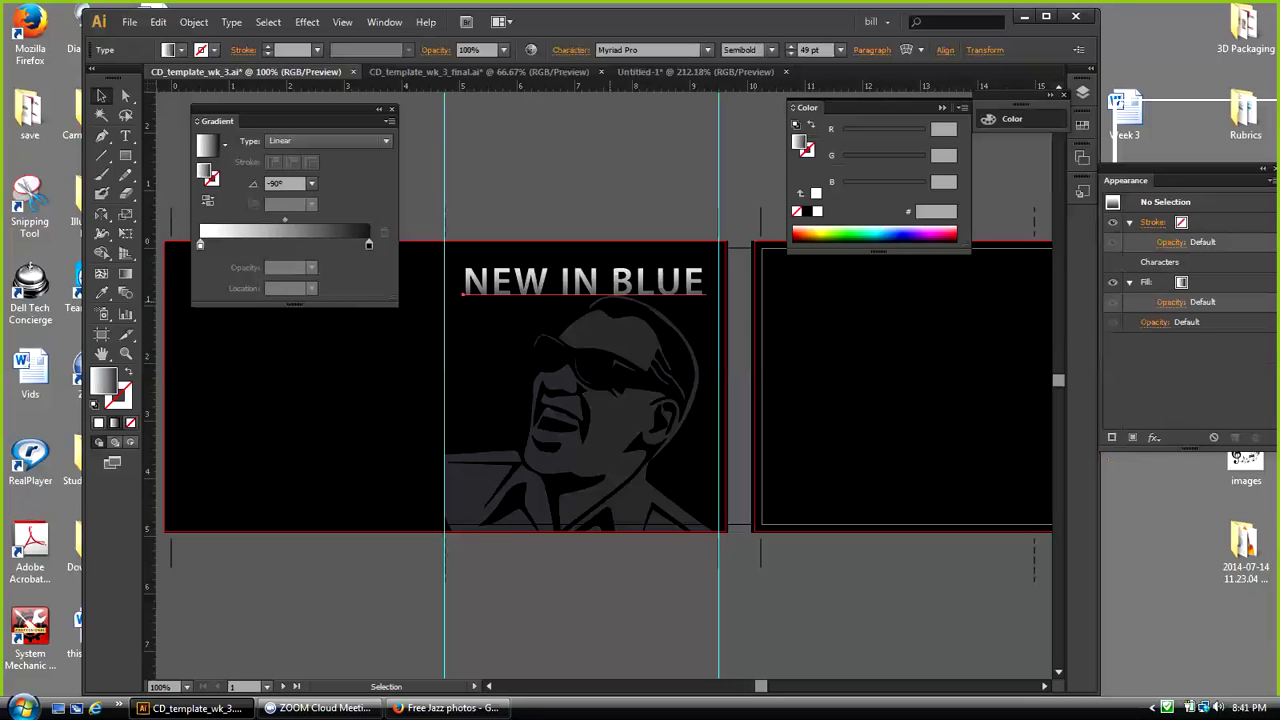
pyautogui.click(608, 288)
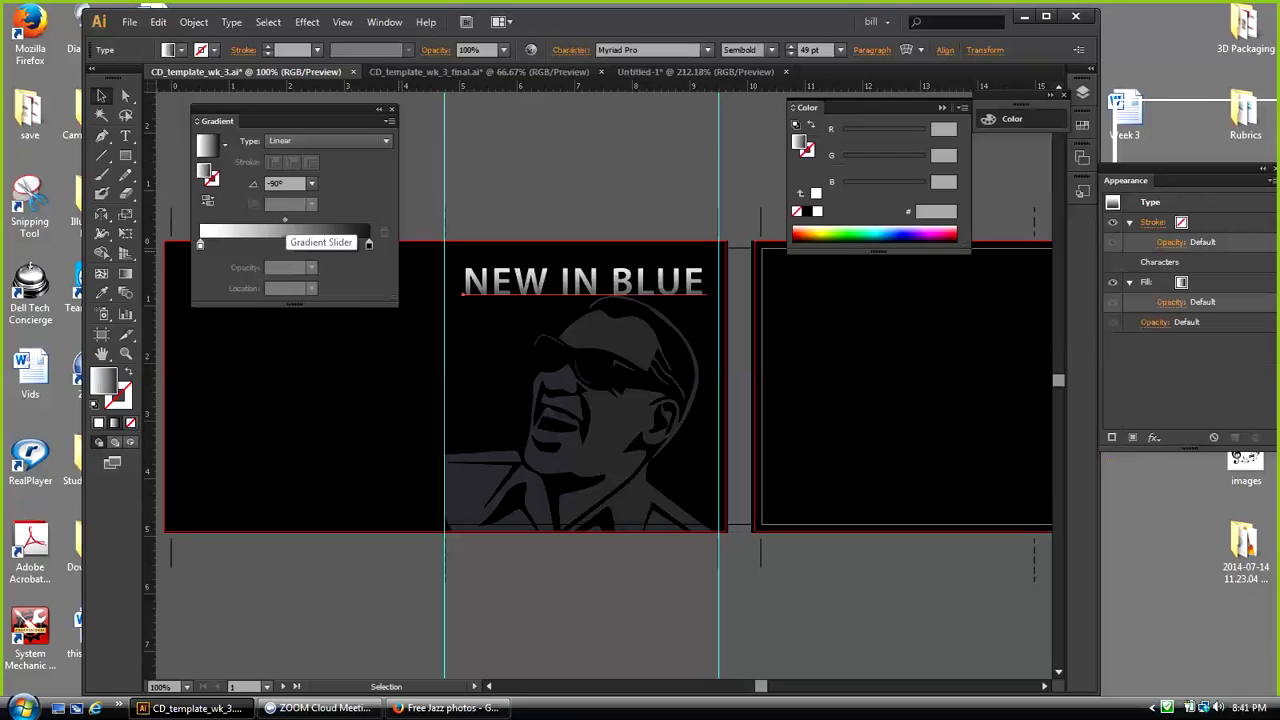
pyautogui.moveTo(285, 218); pyautogui.dragTo(241, 218)
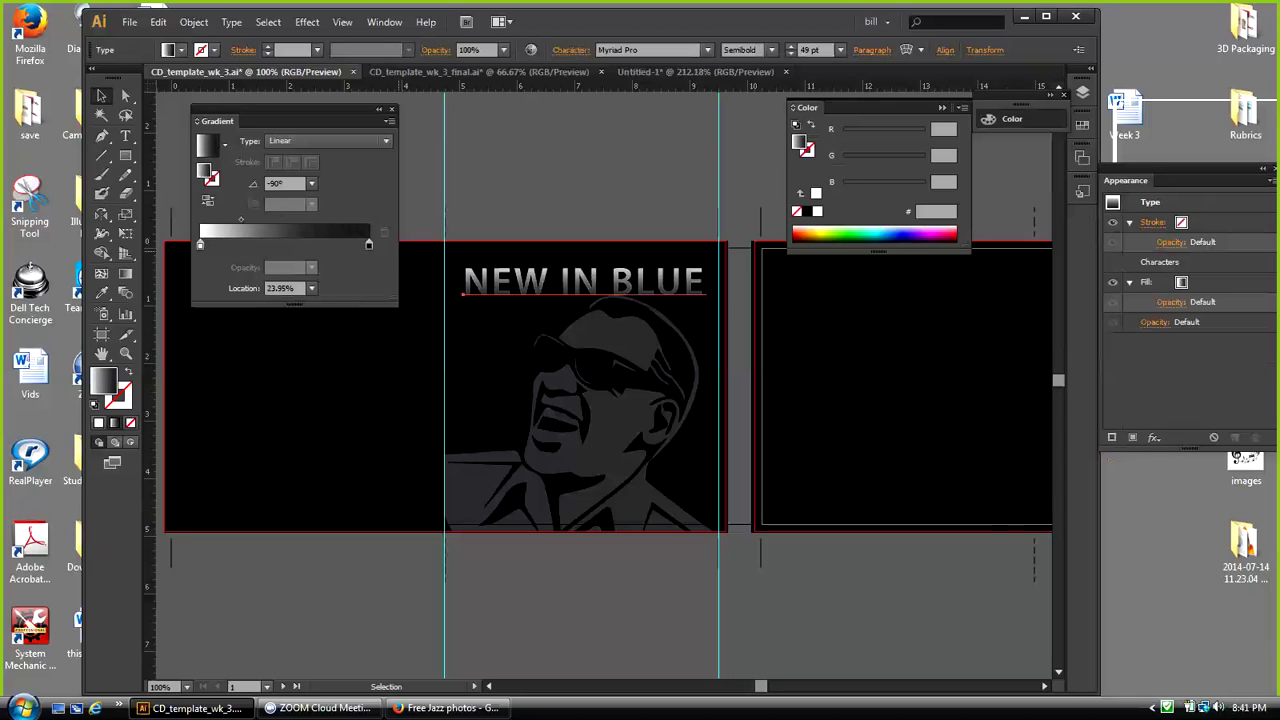
pyautogui.hotkey('ctrl', 'shift', 'a')
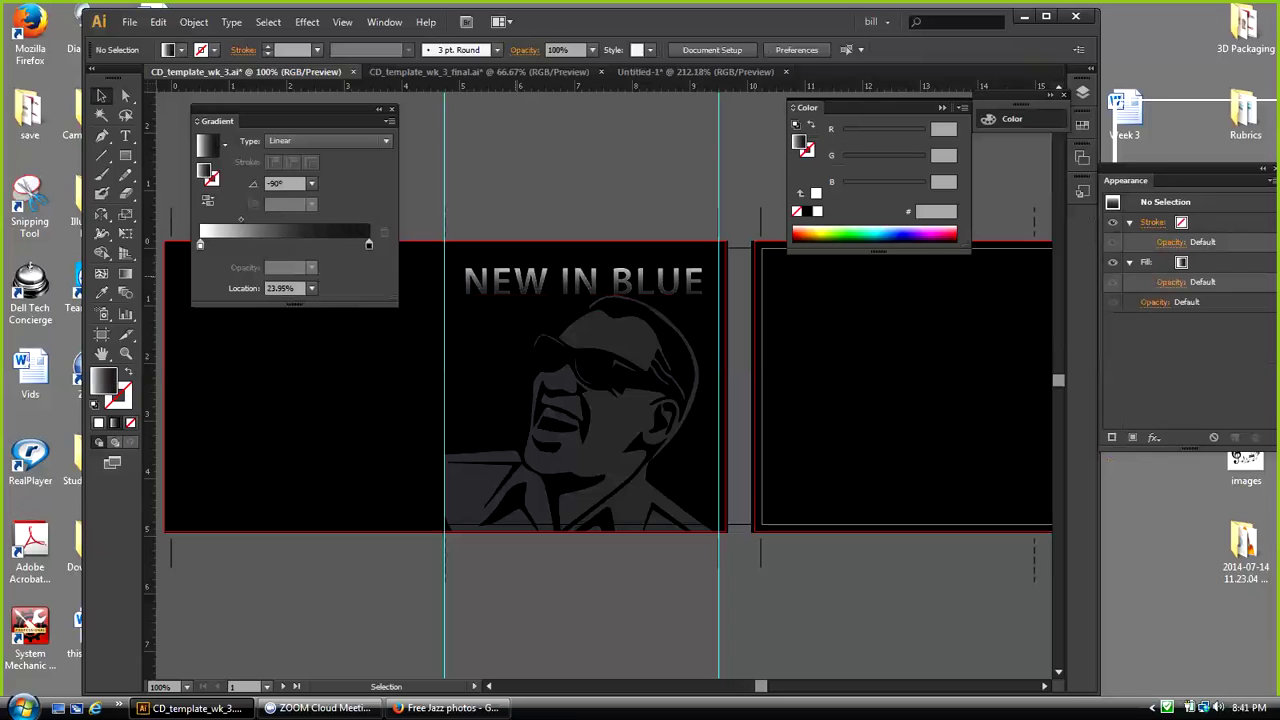
pyautogui.click(538, 287)
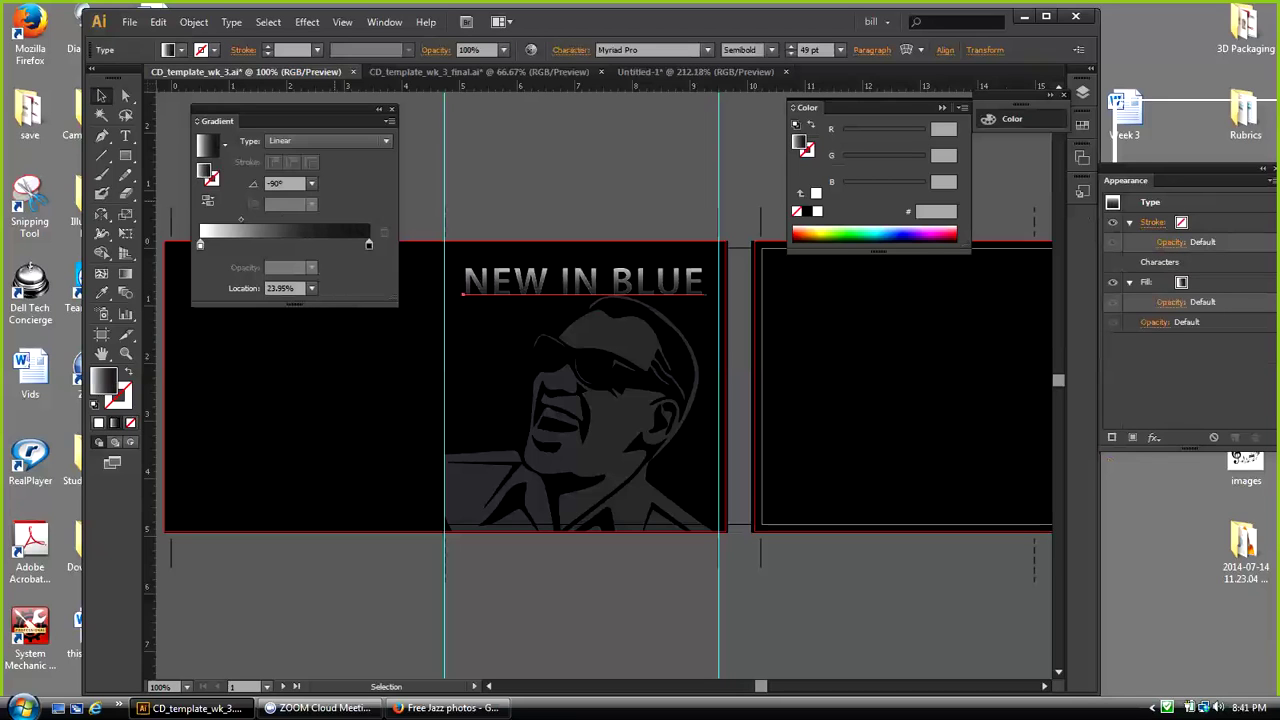
pyautogui.moveTo(241, 218)
pyautogui.mouseDown()
pyautogui.moveTo(305, 218)
pyautogui.moveTo(235, 218)
pyautogui.mouseUp()
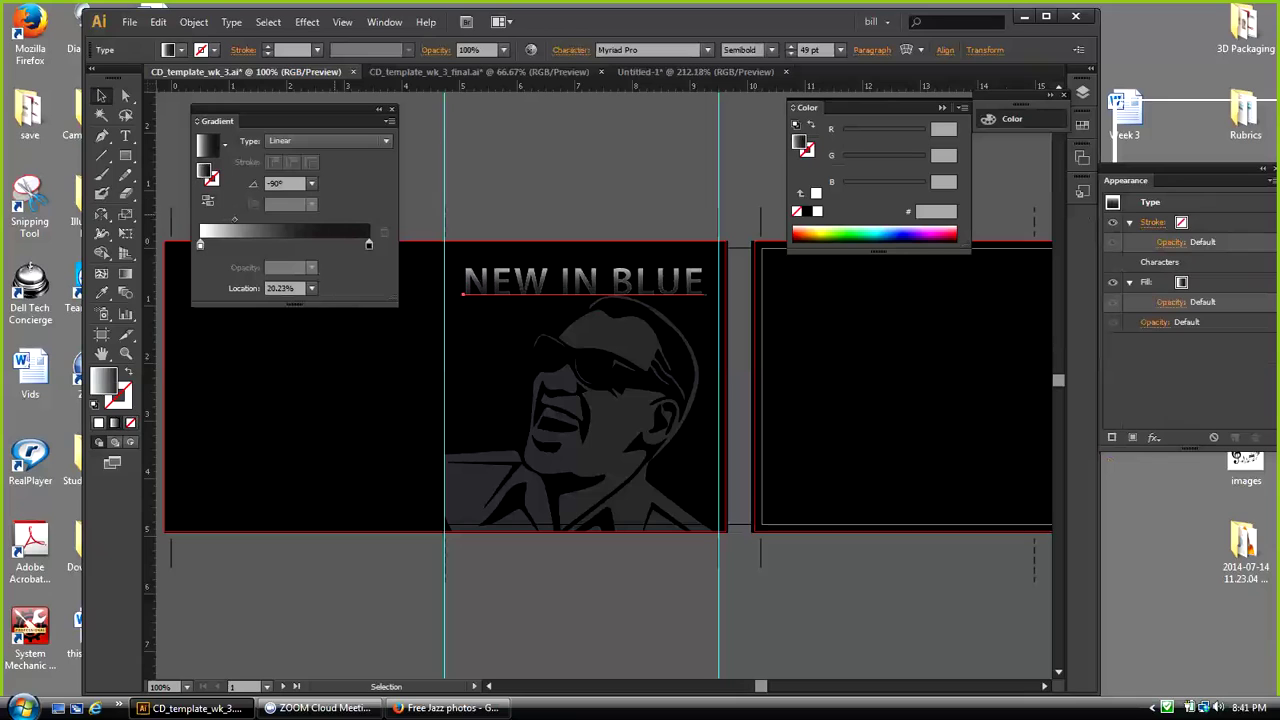
pyautogui.hotkey('ctrl', 'shift', 'a')
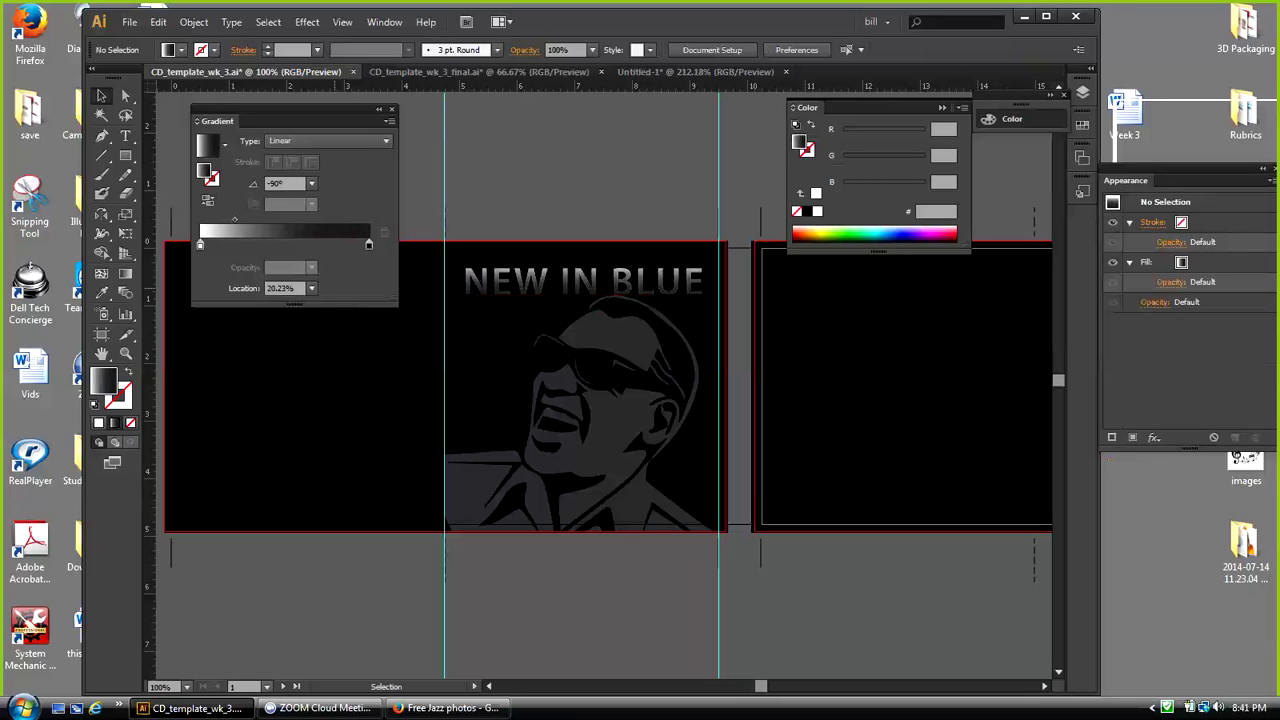
pyautogui.click(622, 282)
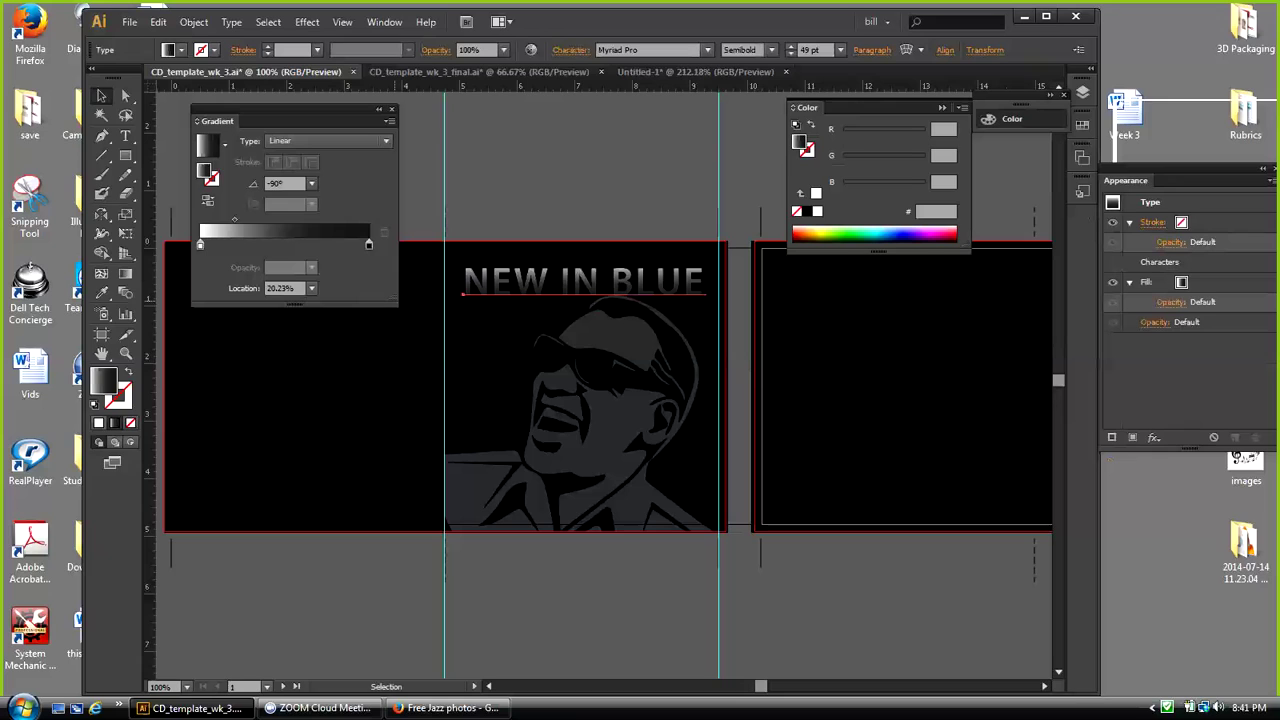
pyautogui.moveTo(235, 218)
pyautogui.mouseDown()
pyautogui.moveTo(280, 218)
pyautogui.moveTo(256, 220)
pyautogui.mouseUp()
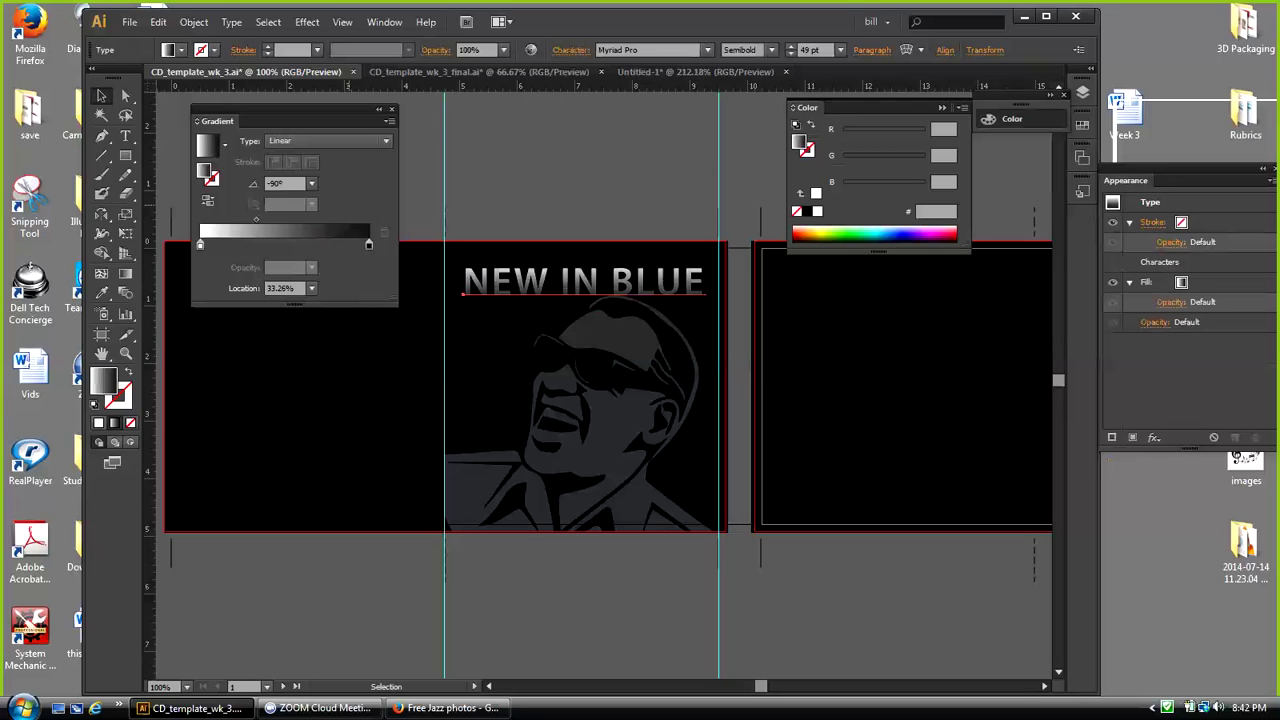
# Step: Recolor the black end stop of the title's gradient to RGB blue 0000ff, collapse the Gradient settings and deselect the title
pyautogui.click(368, 245)
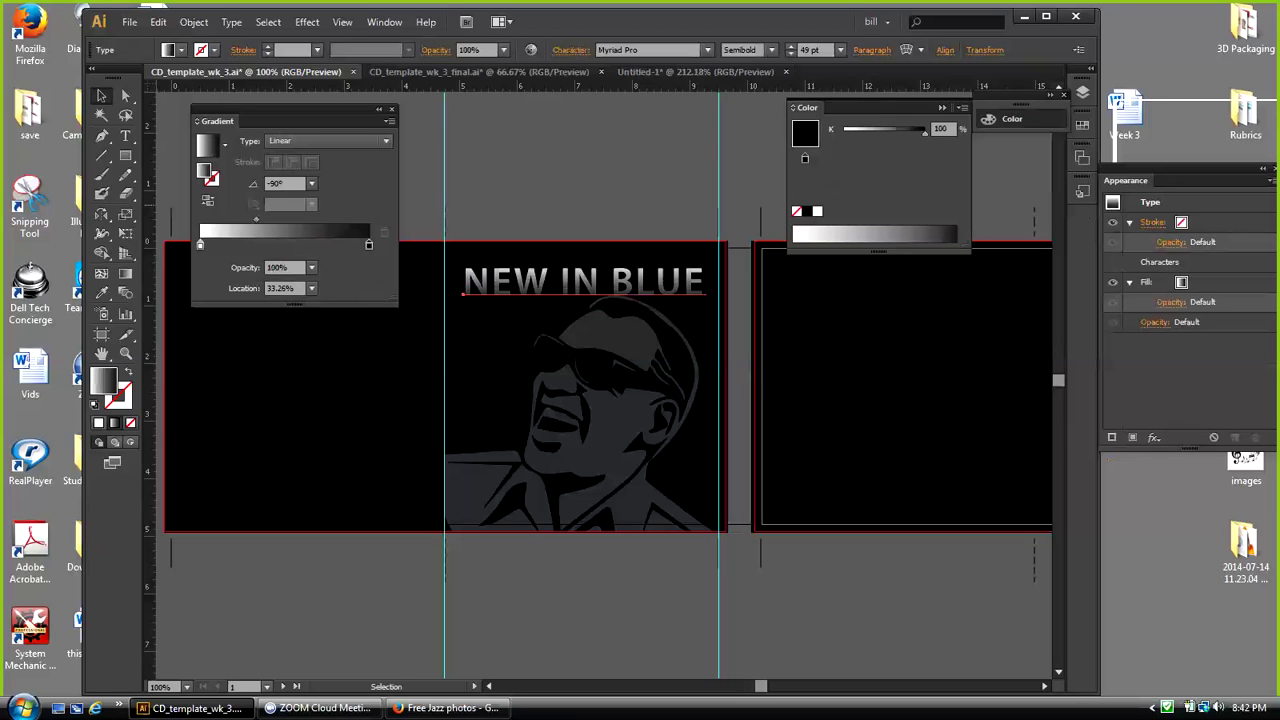
pyautogui.doubleClick(368, 245)
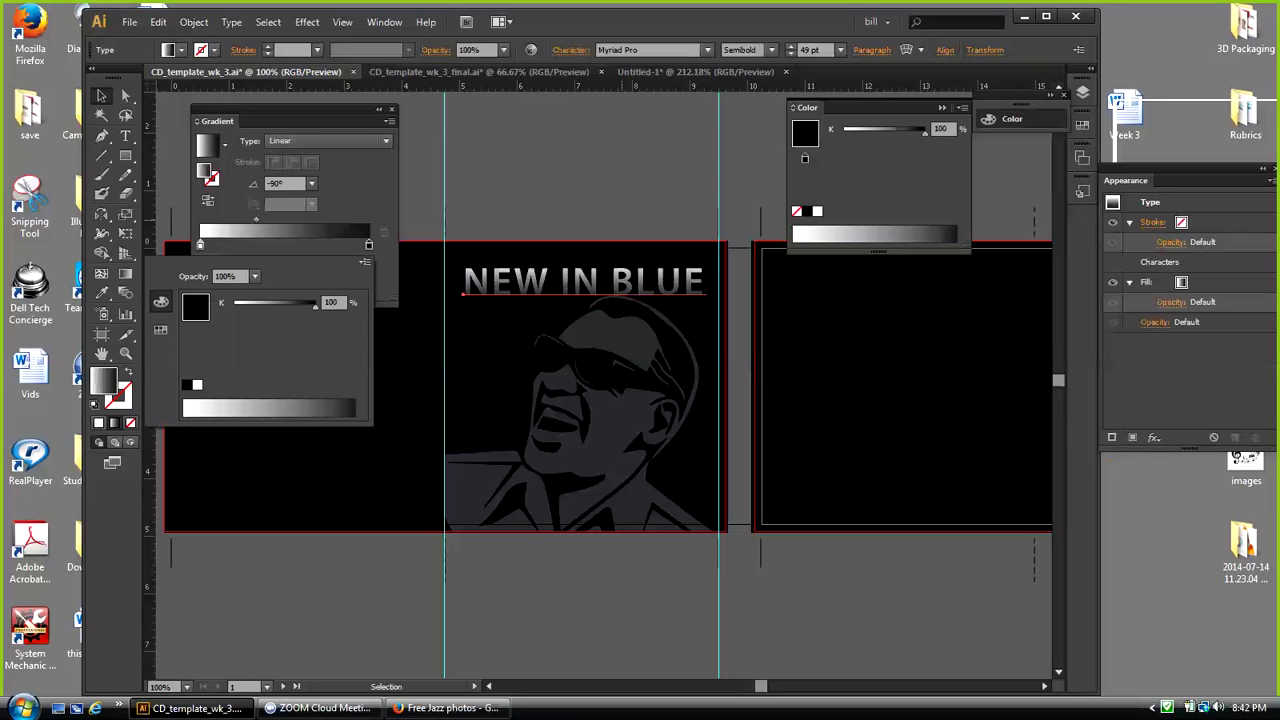
pyautogui.click(365, 262)
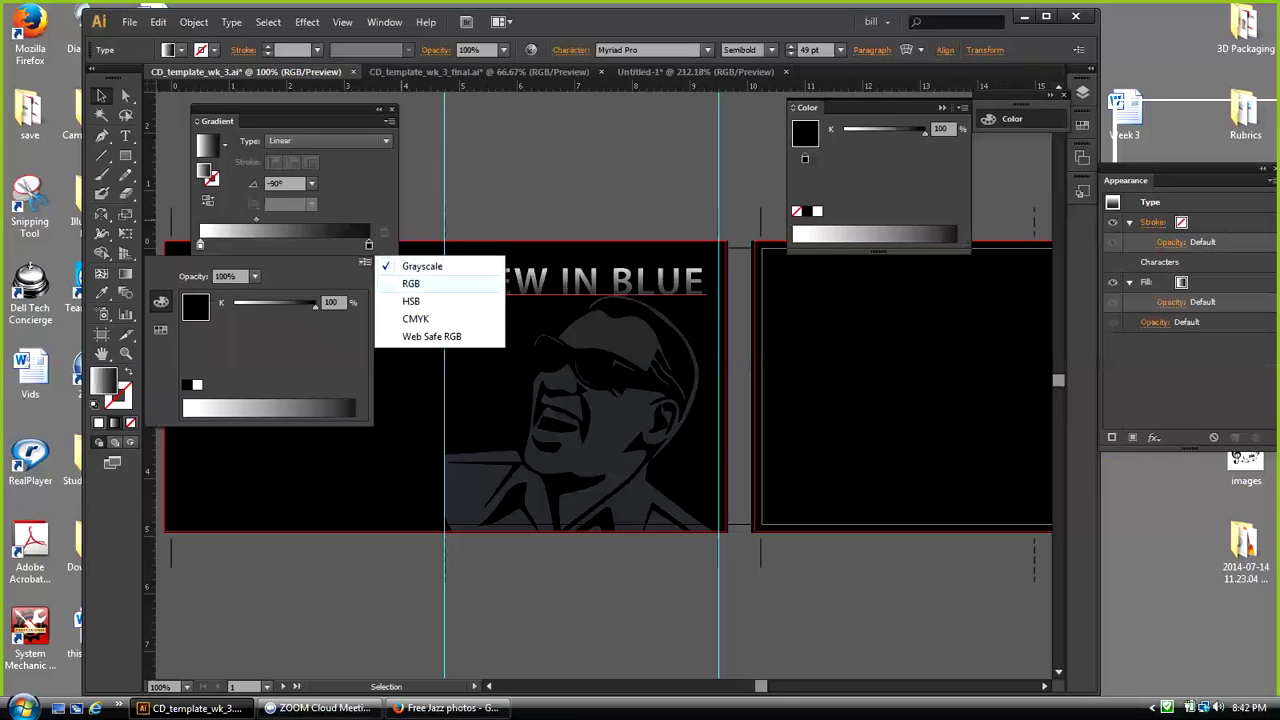
pyautogui.click(411, 283)
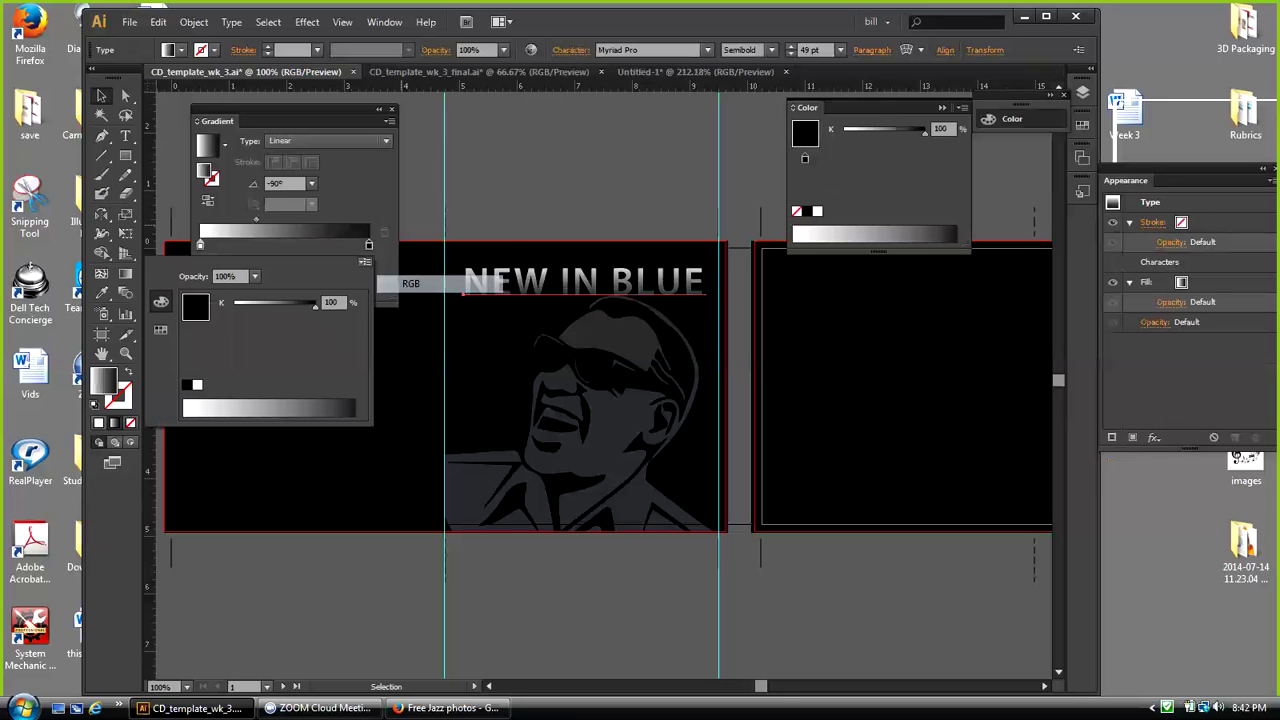
pyautogui.moveTo(234, 359); pyautogui.dragTo(316, 359)
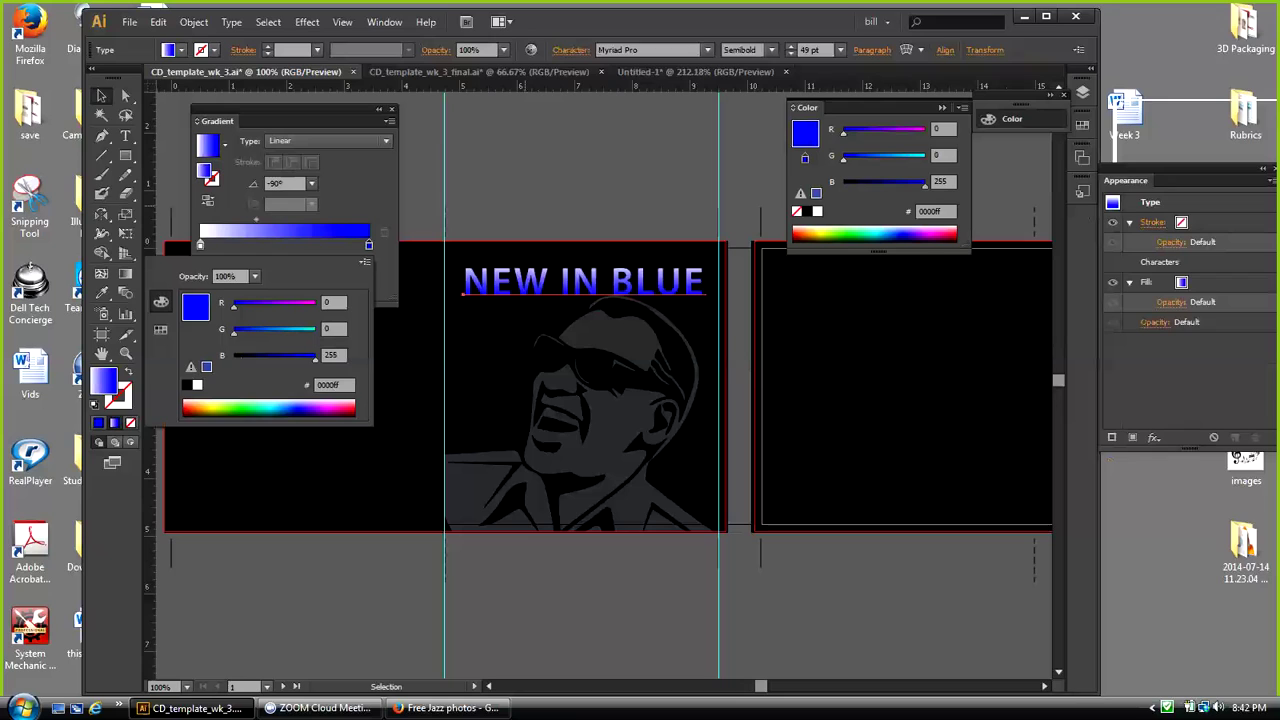
pyautogui.click(352, 185)
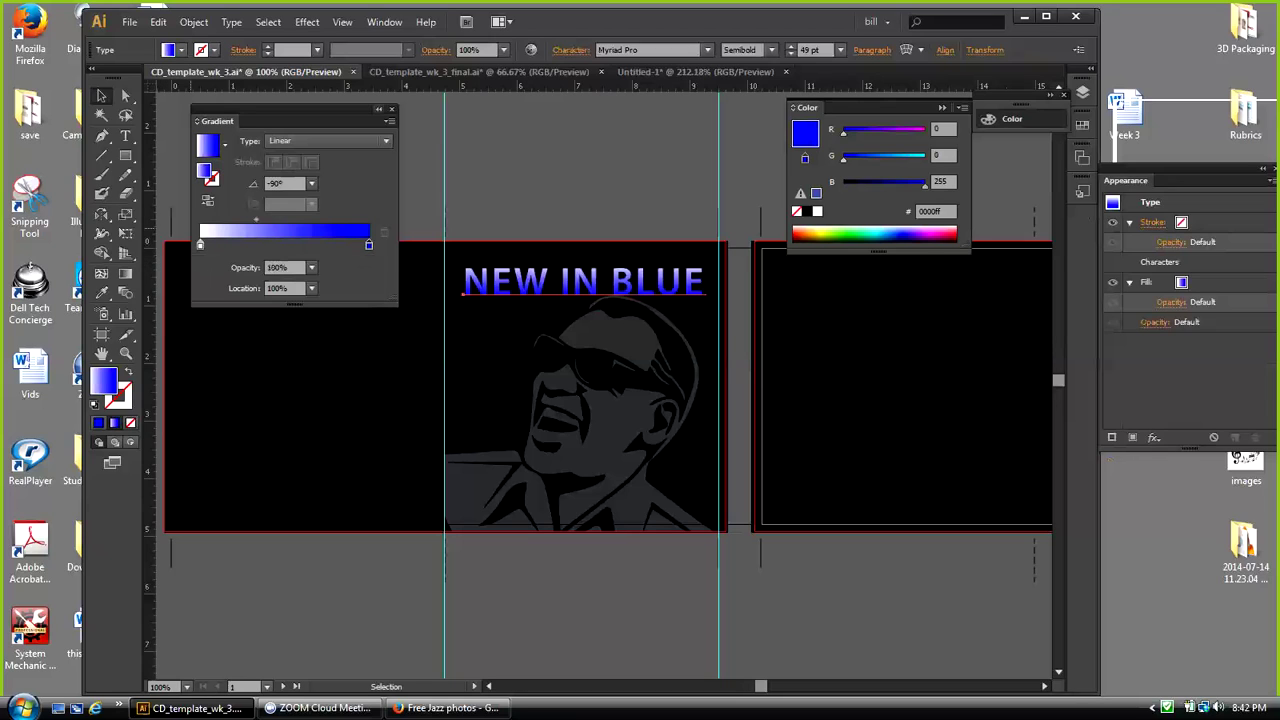
pyautogui.click(379, 109)
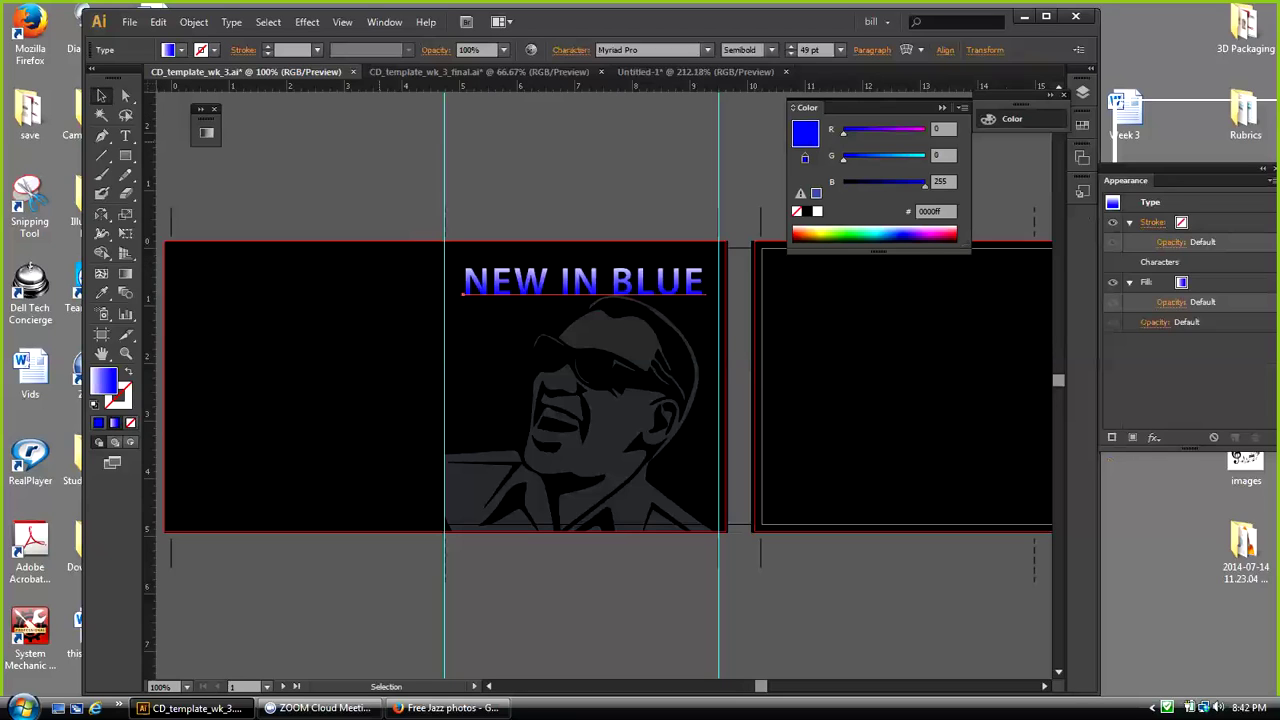
pyautogui.hotkey('ctrl', 'shift', 'a')
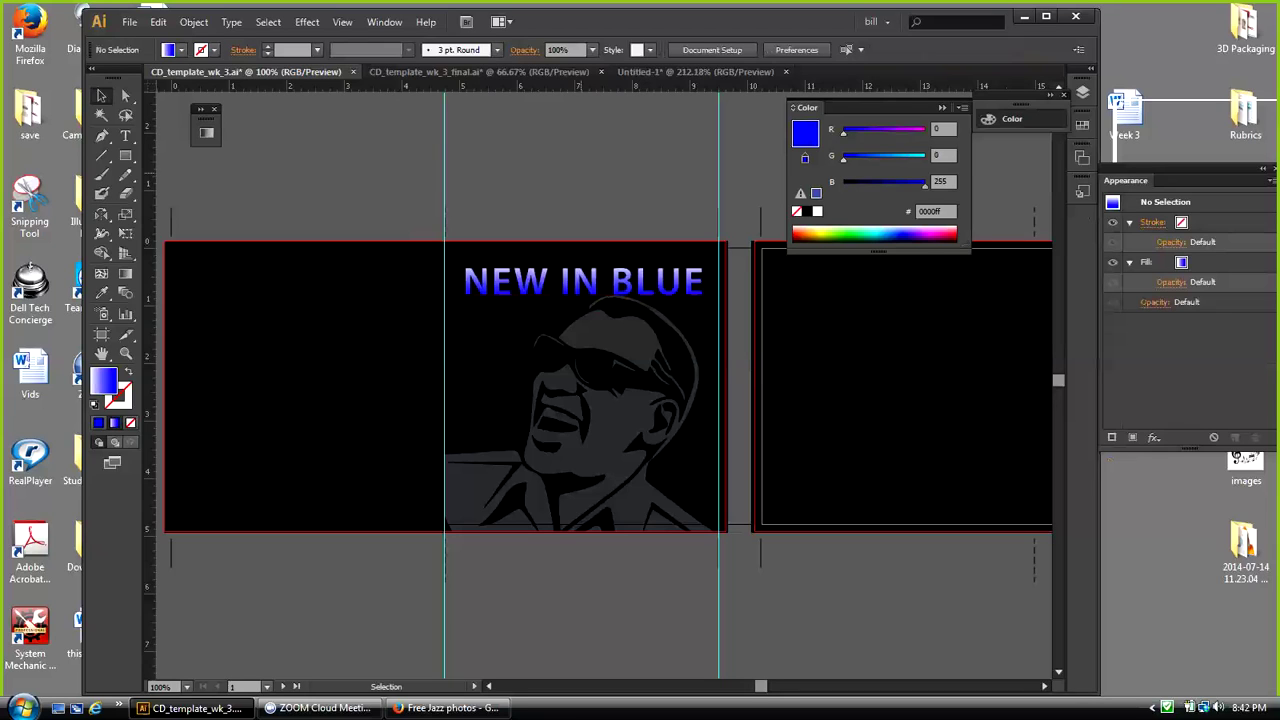
# Step: Select only the word NEW in the title, reopen the Gradient settings and apply the white-to-blue gradient to its characters
pyautogui.click(582, 283)
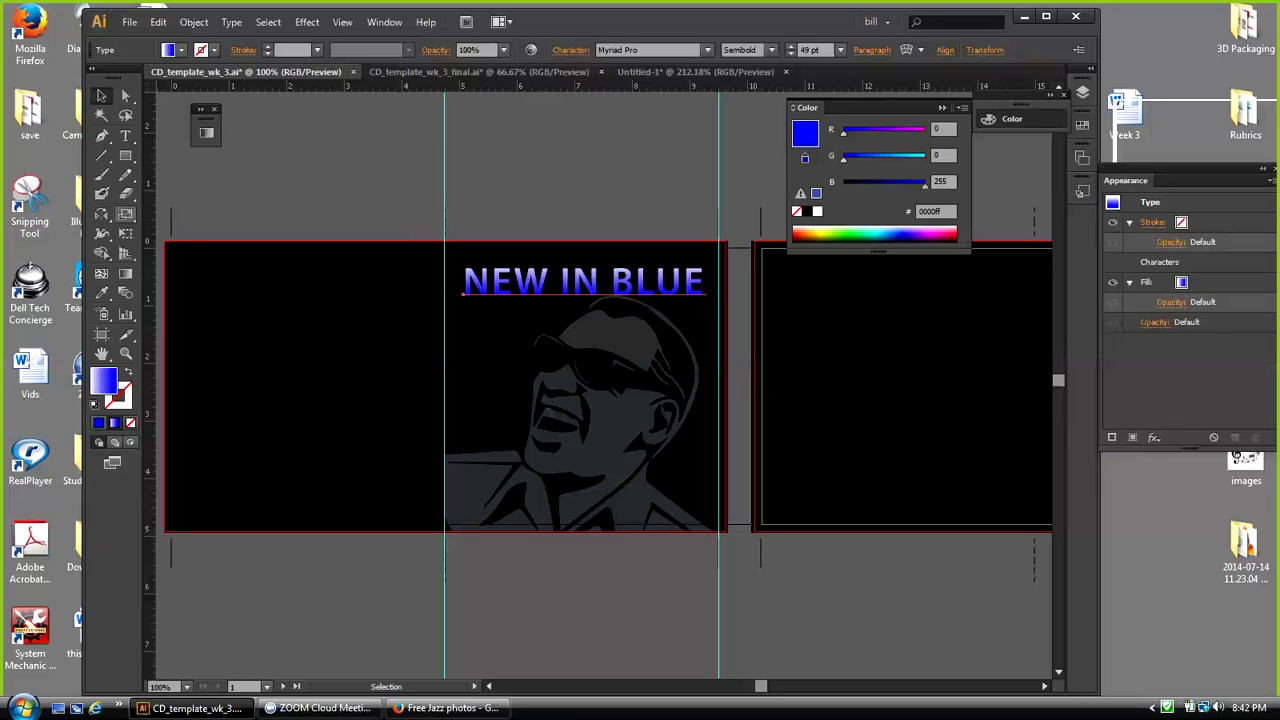
pyautogui.click(125, 136)
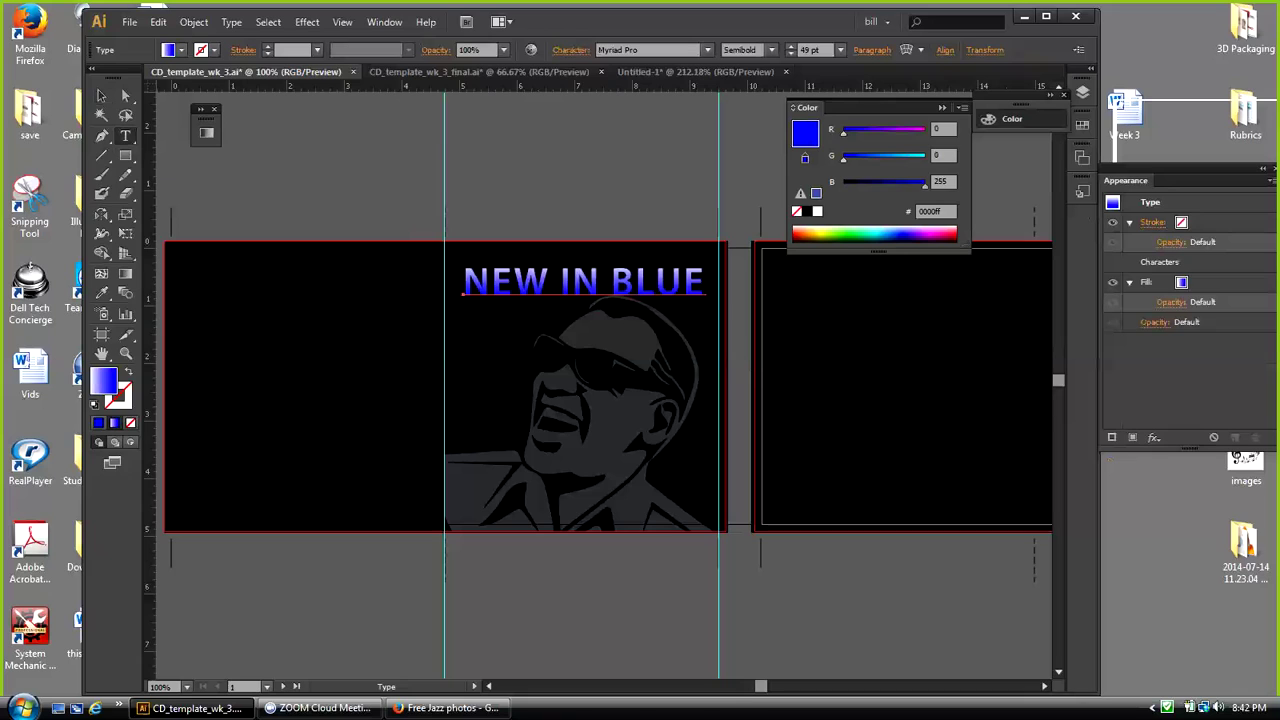
pyautogui.doubleClick(538, 284)
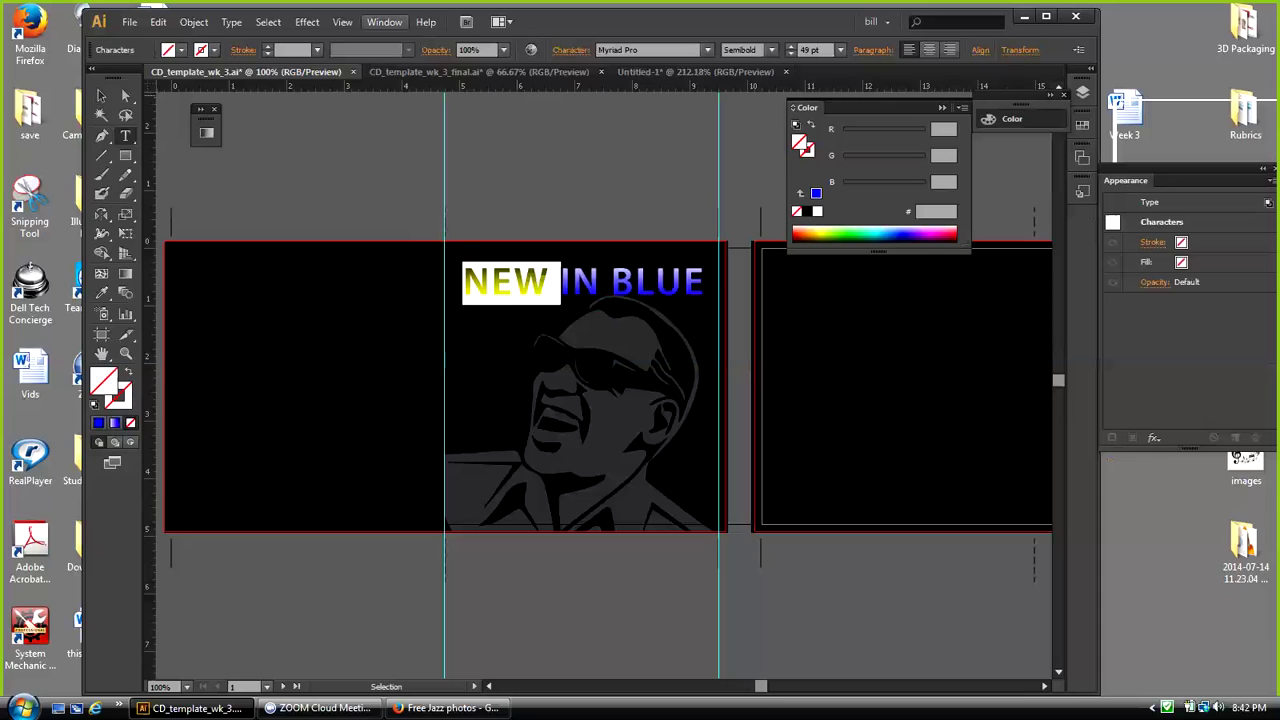
pyautogui.click(384, 21)
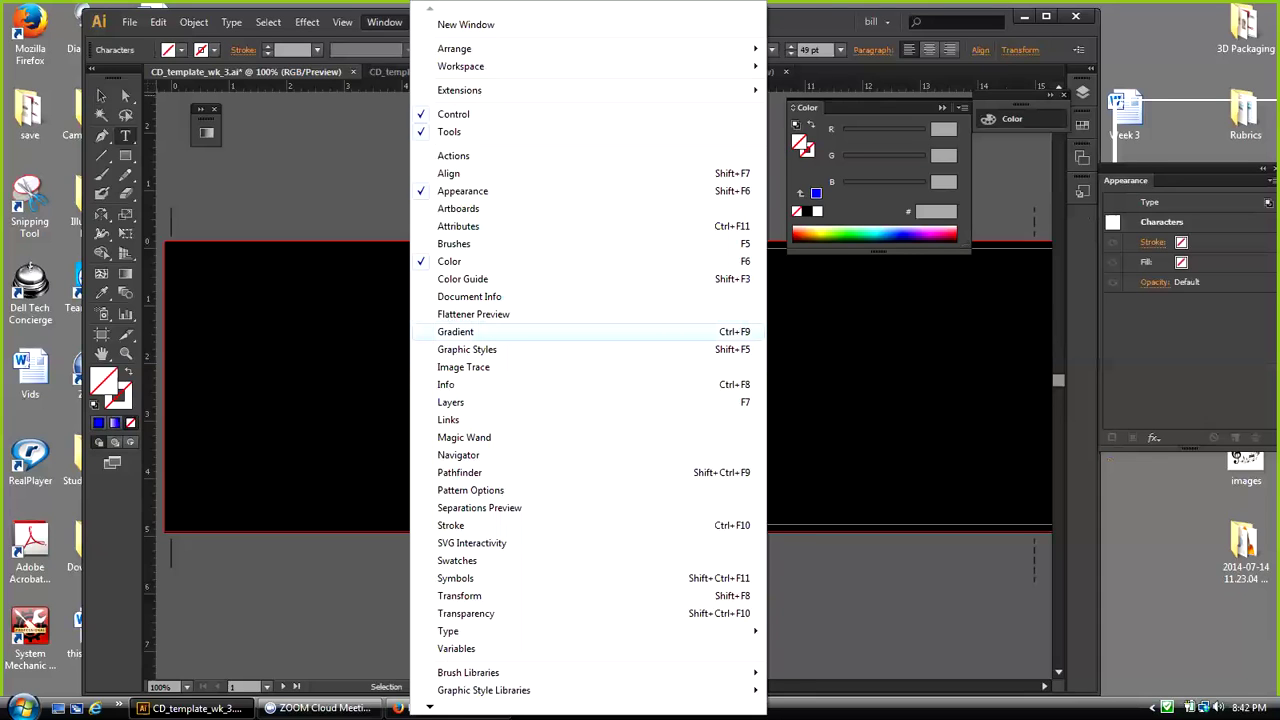
pyautogui.click(480, 331)
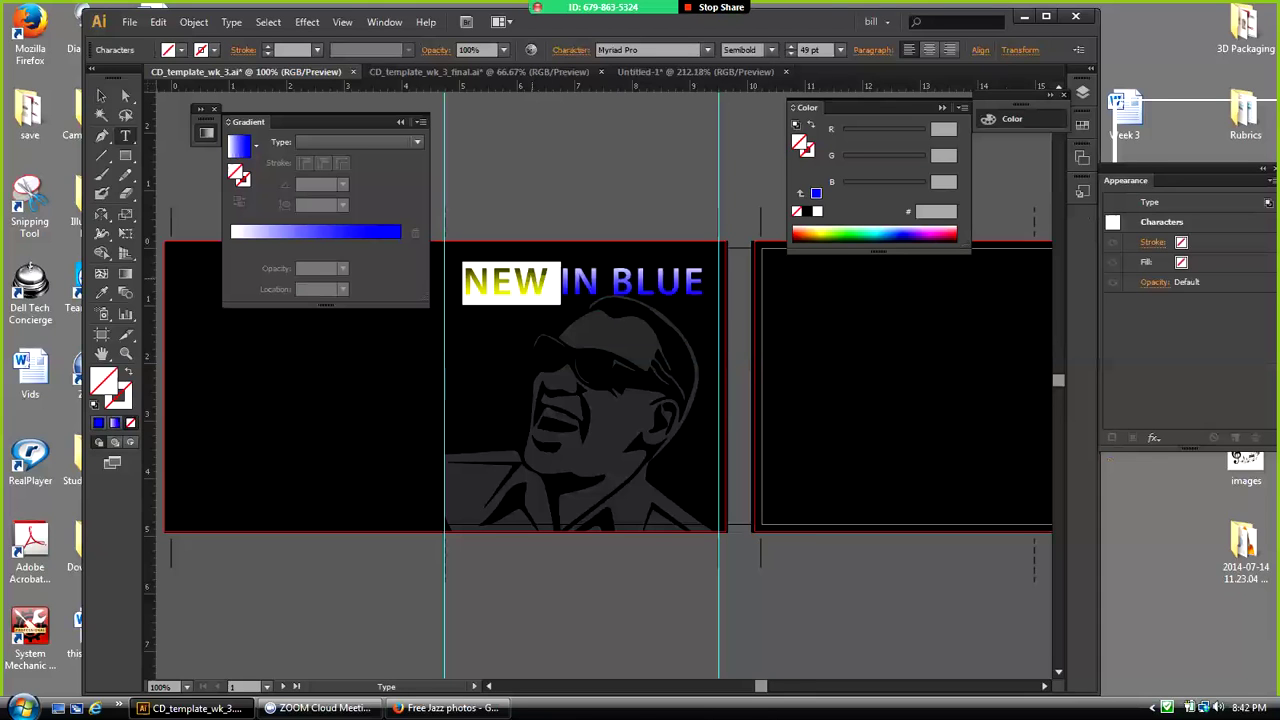
pyautogui.click(399, 234)
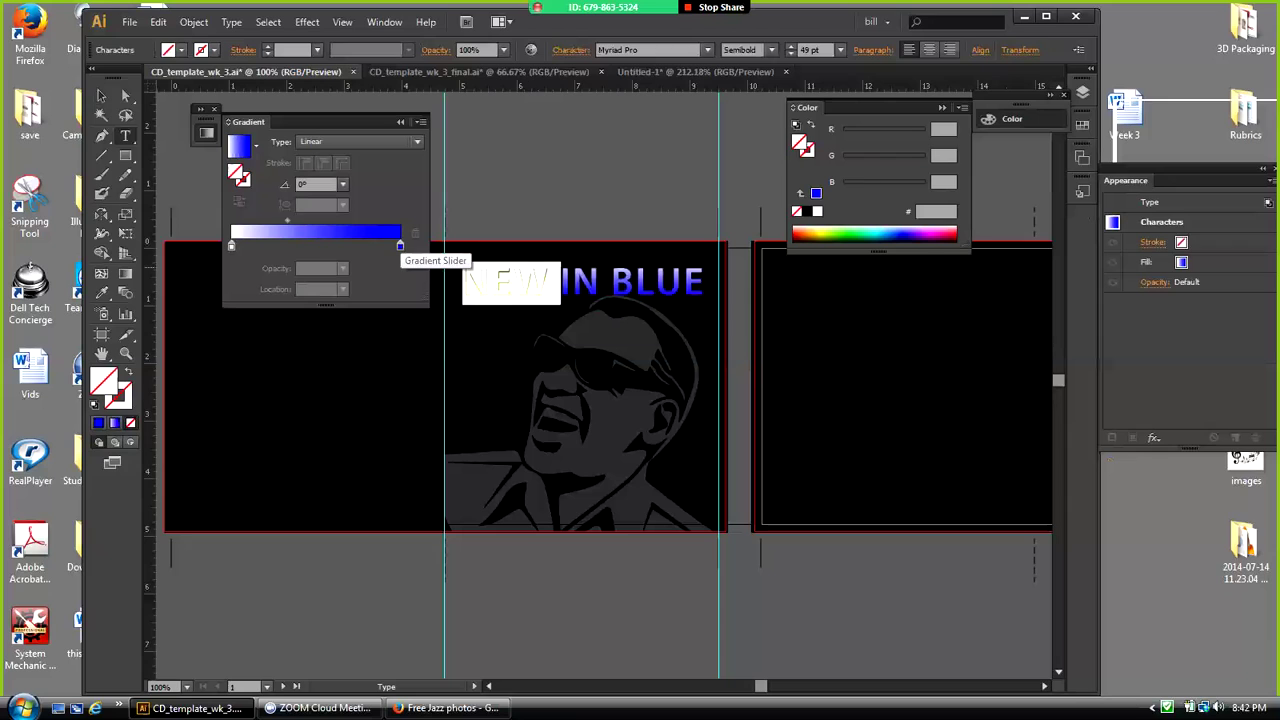
# Step: Try recoloring the blue end stop of the gradient on the word NEW to black
pyautogui.click(400, 245)
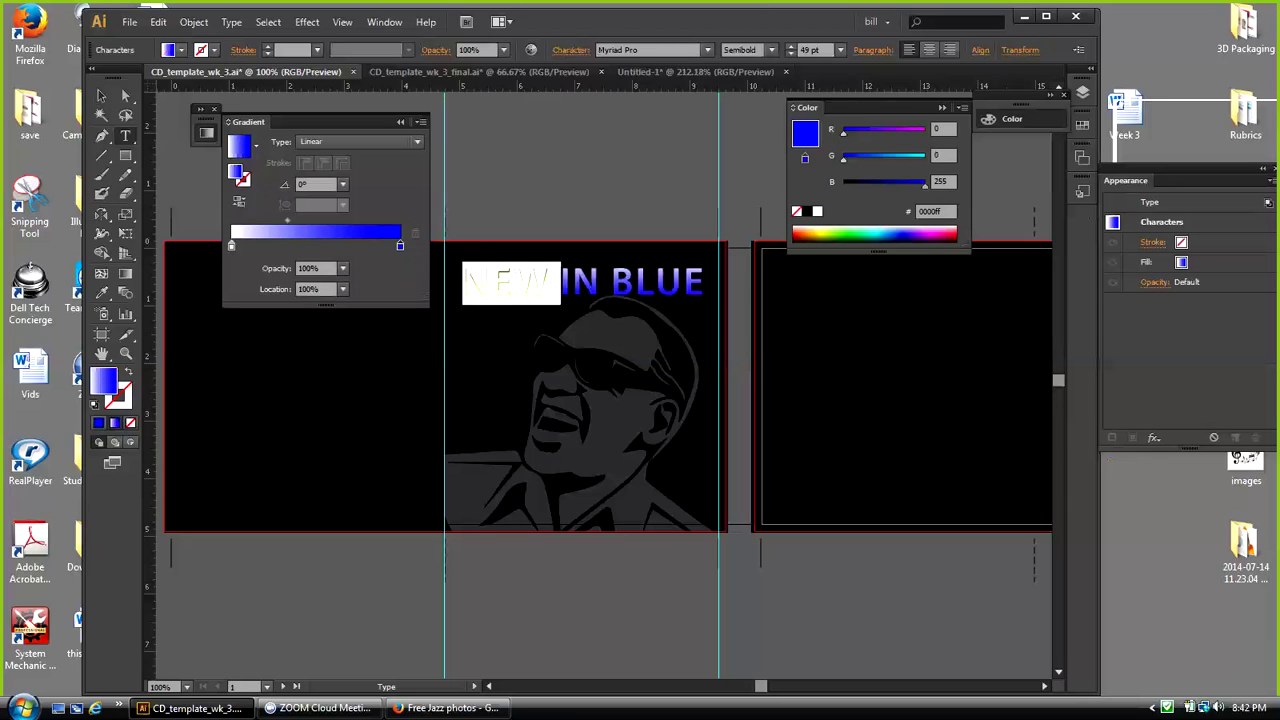
pyautogui.doubleClick(400, 245)
pyautogui.press('Escape')
pyautogui.doubleClick(400, 245)
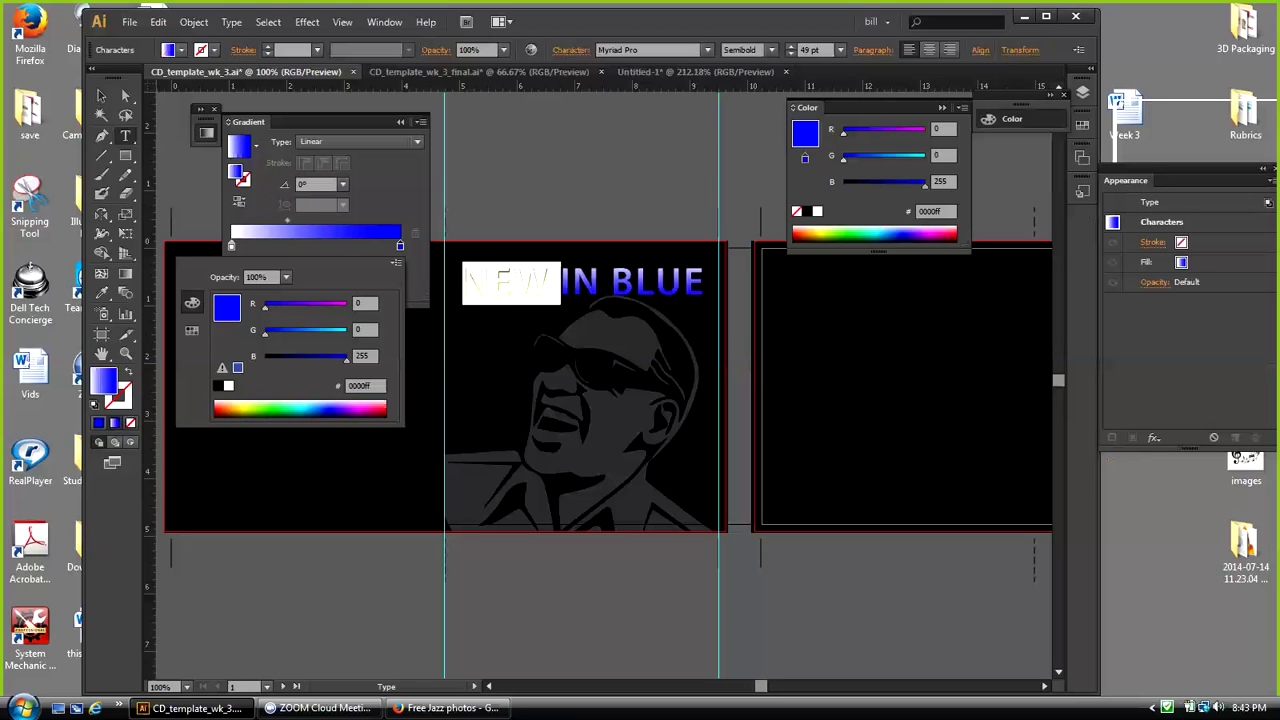
pyautogui.click(216, 385)
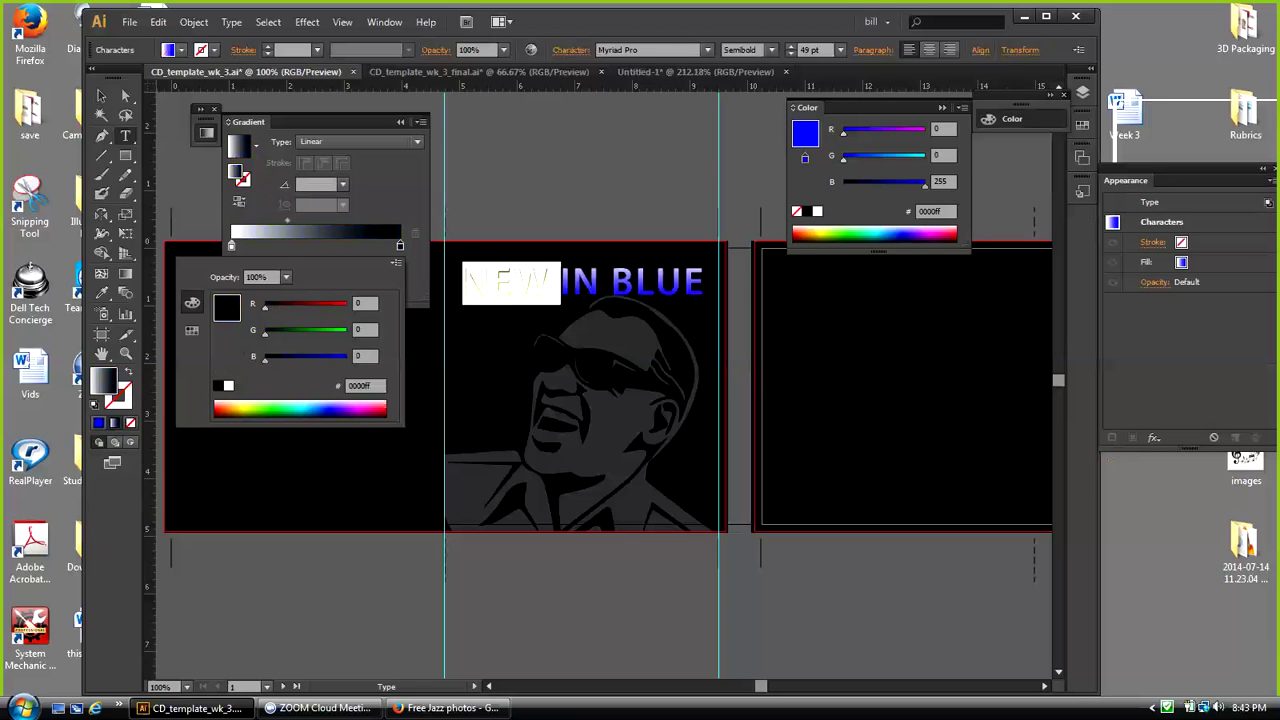
pyautogui.click(101, 95)
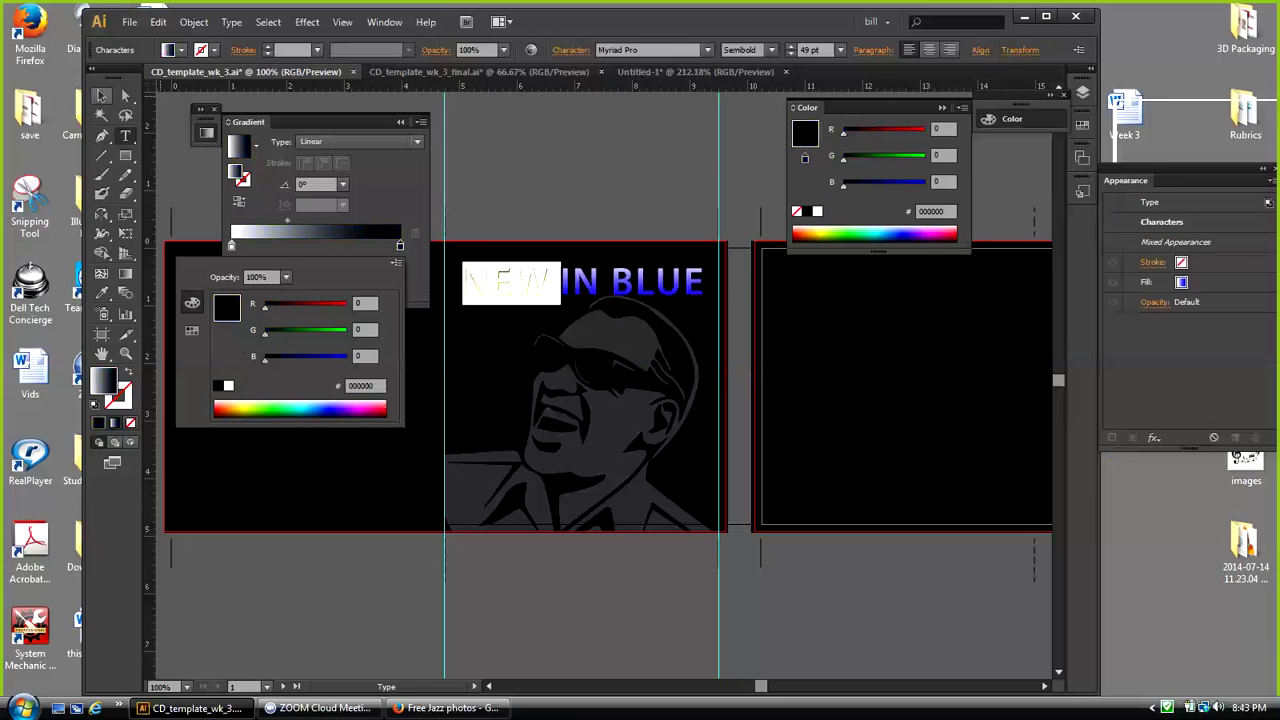
pyautogui.click(101, 95)
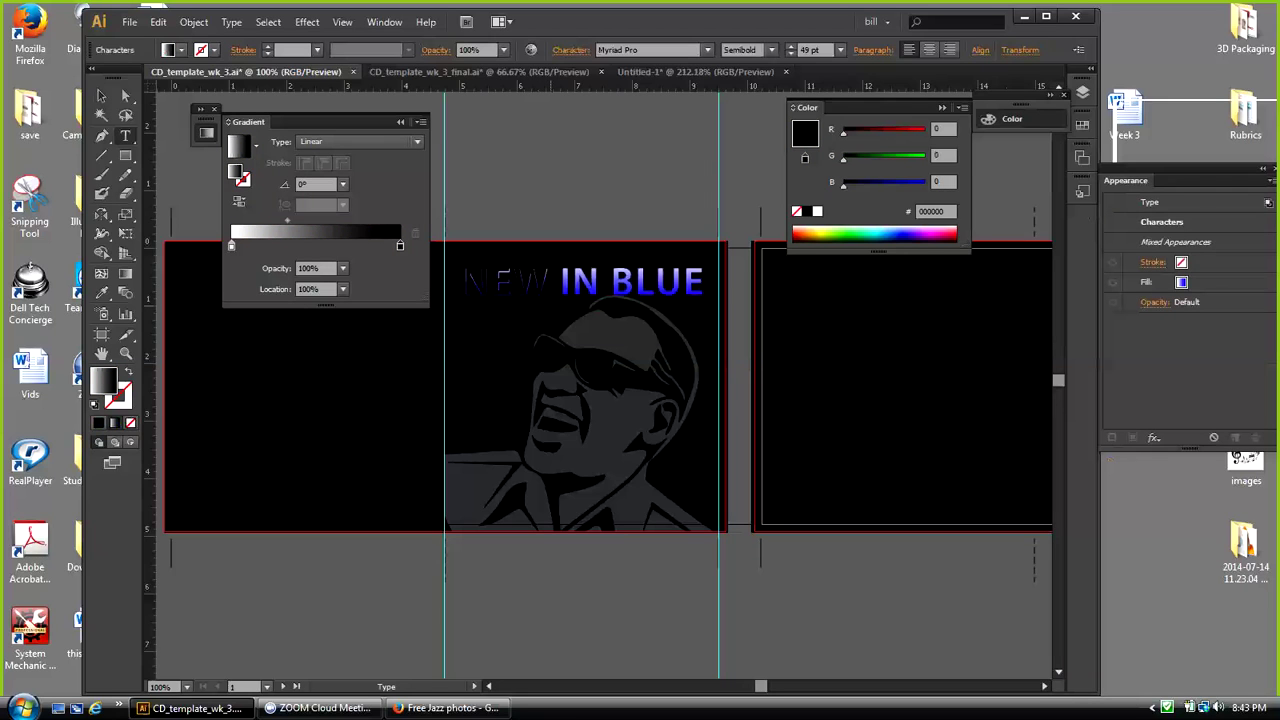
# Step: Revert the word NEW to the white-to-blue gradient, check the whole title by selecting it, and deselect it
pyautogui.doubleClick(514, 283)
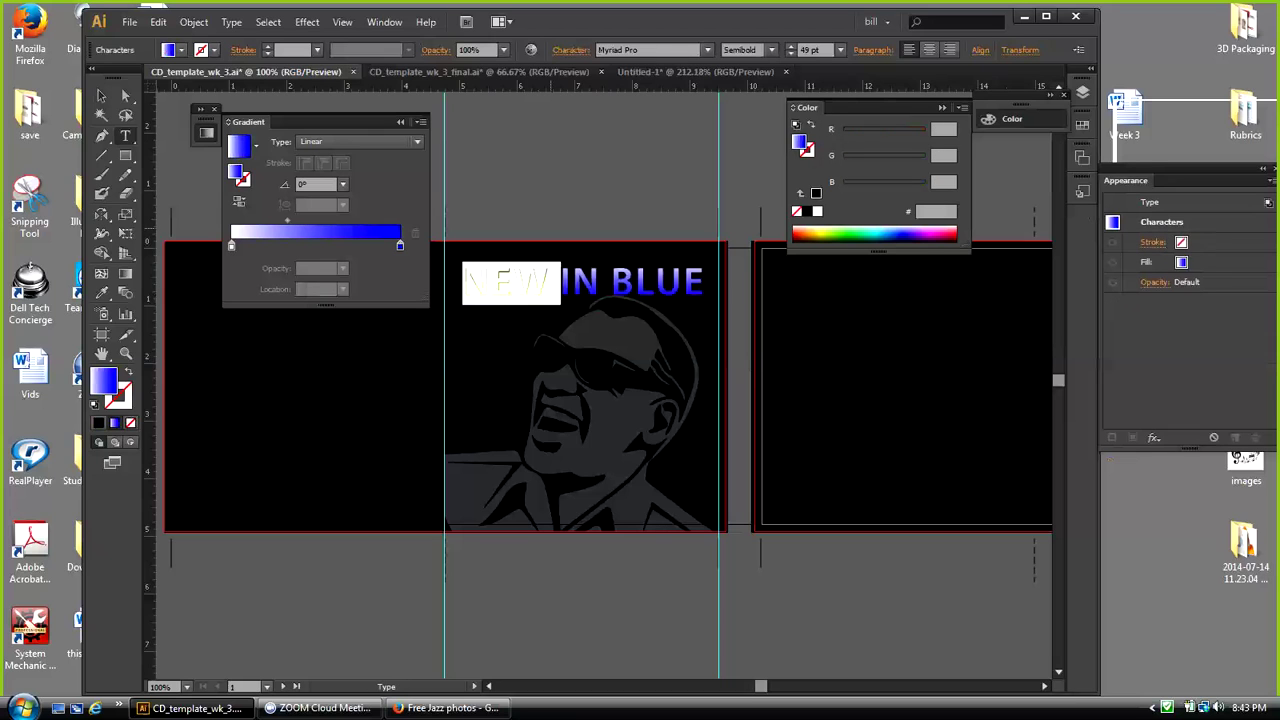
pyautogui.click(101, 96)
pyautogui.click(560, 170)
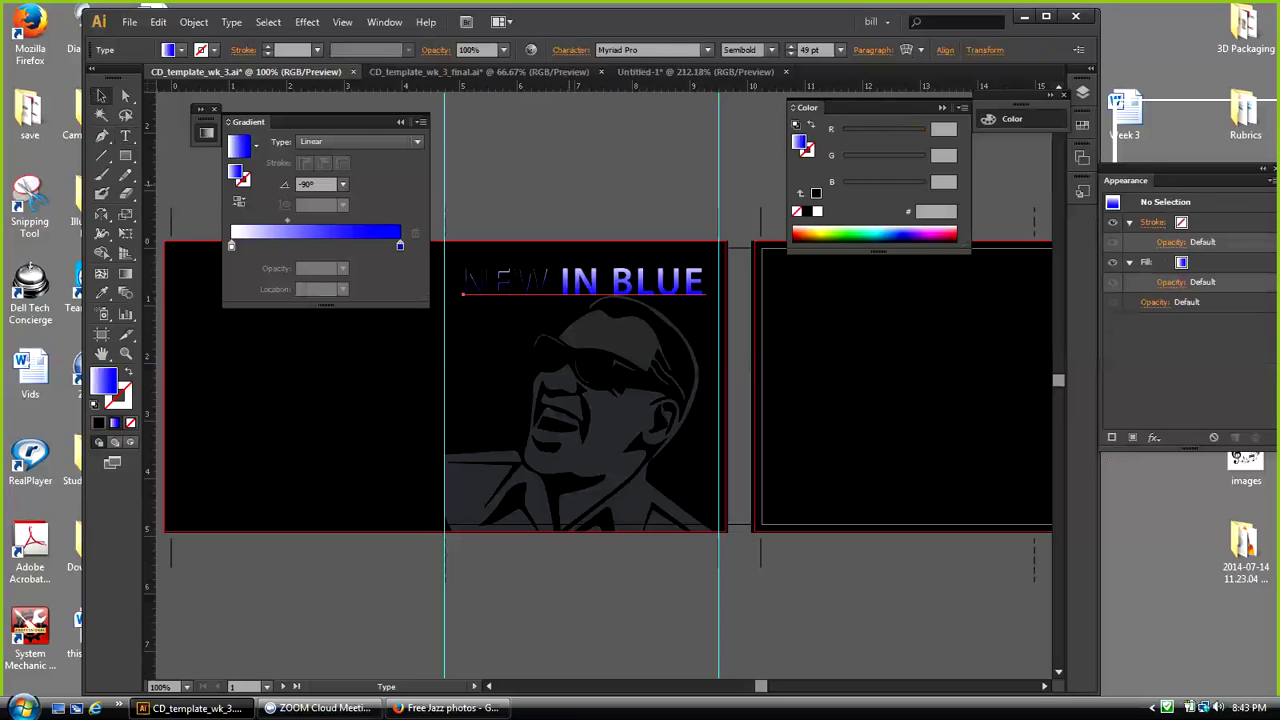
pyautogui.click(572, 283)
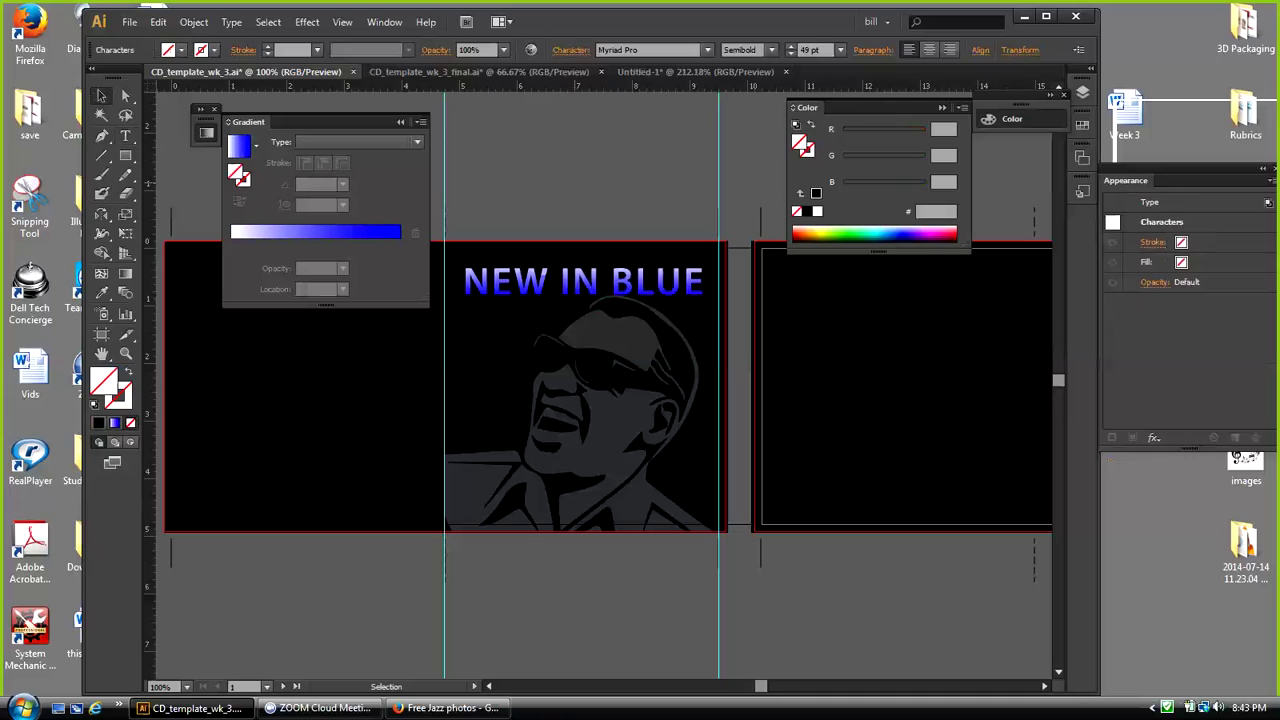
pyautogui.click(572, 184)
pyautogui.click(572, 283)
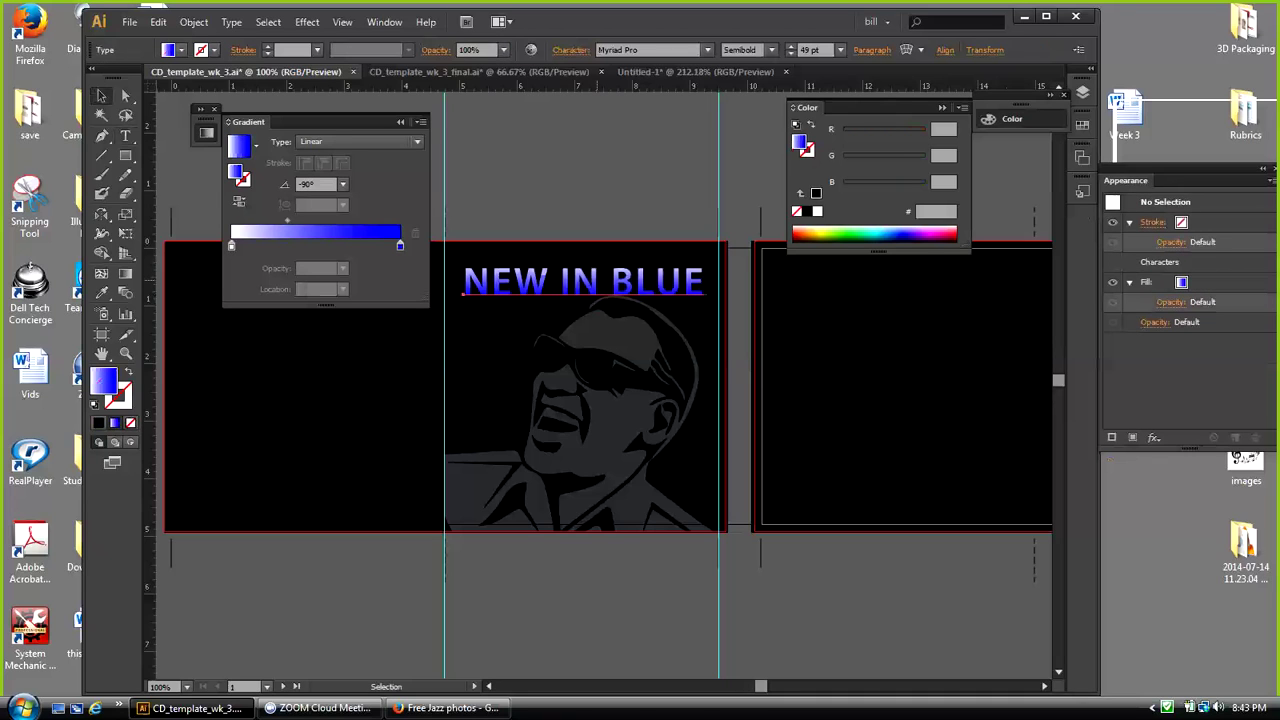
pyautogui.hotkey('ctrl', 'shift', 'a')
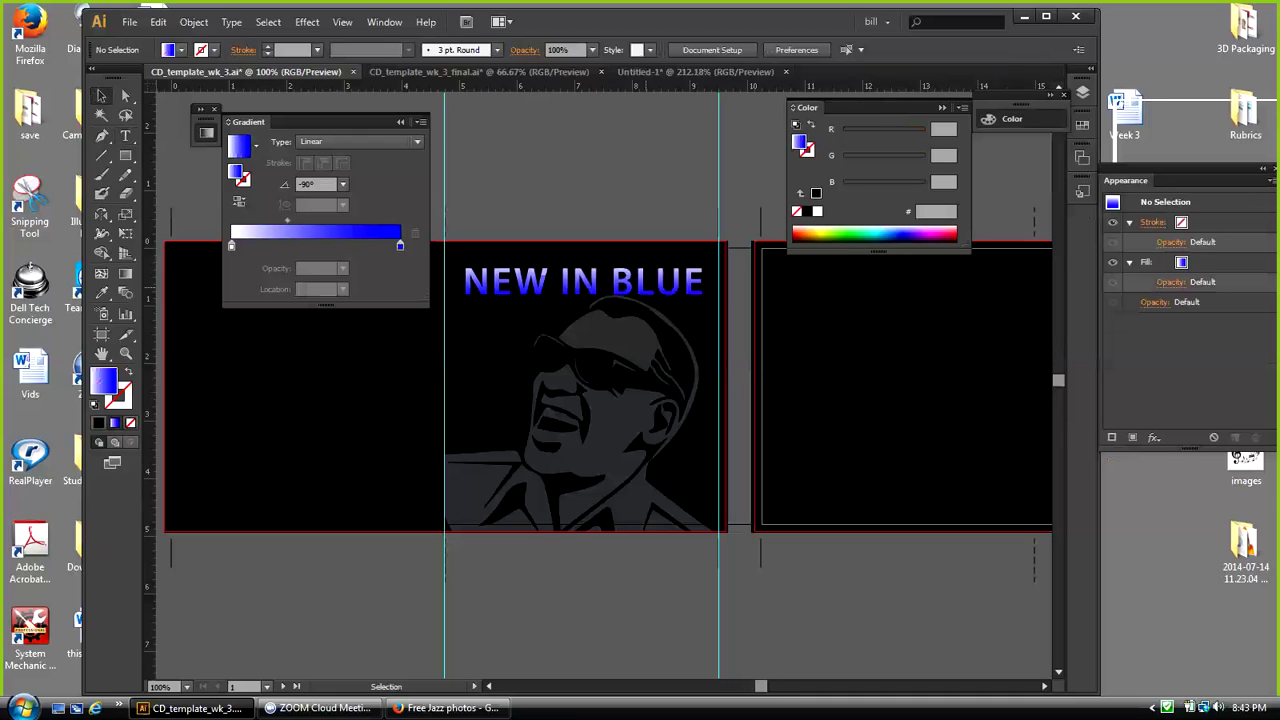
# Step: Convert the NEW IN BLUE title to outlines, check the resulting group by selecting it, and deselect it
pyautogui.click(583, 283)
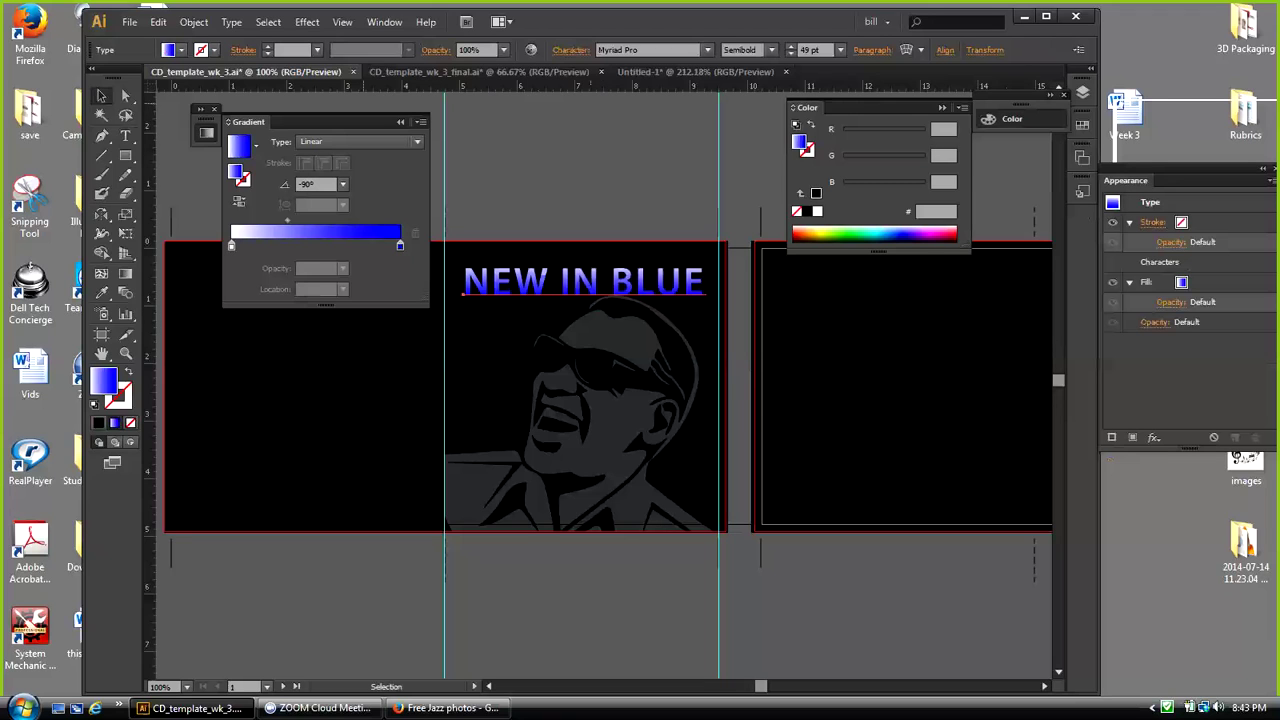
pyautogui.click(231, 21)
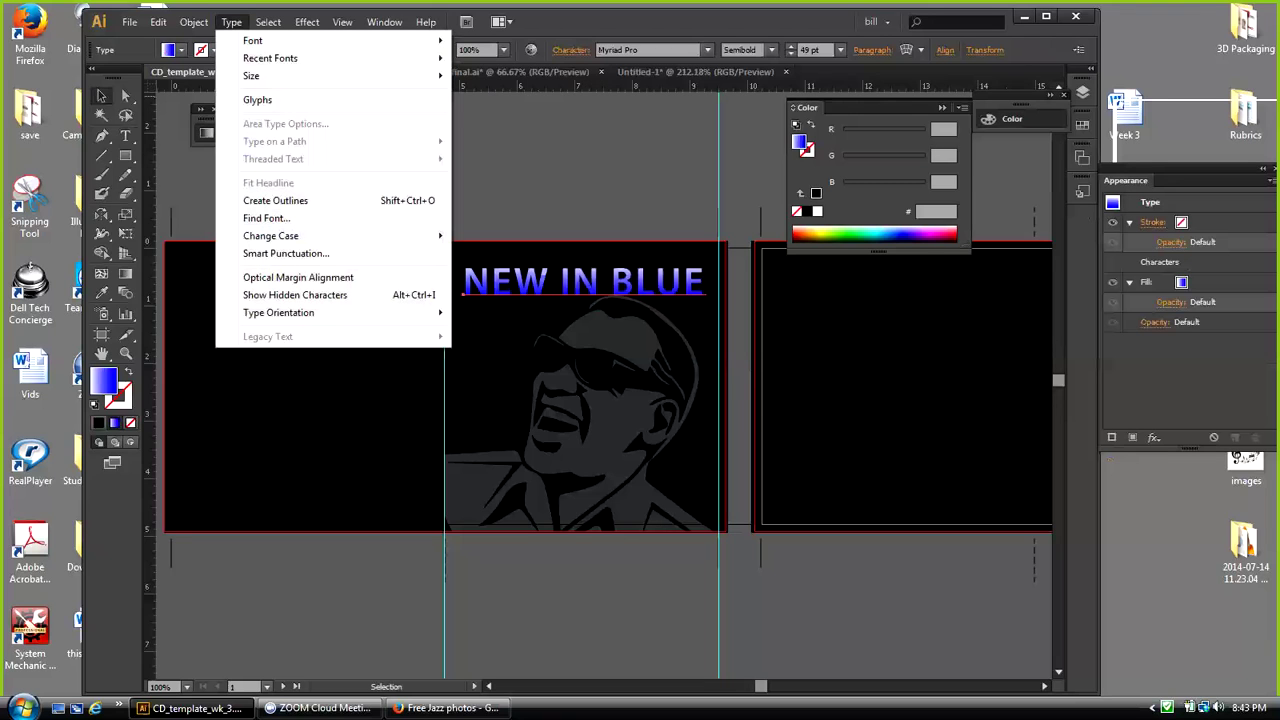
pyautogui.click(275, 200)
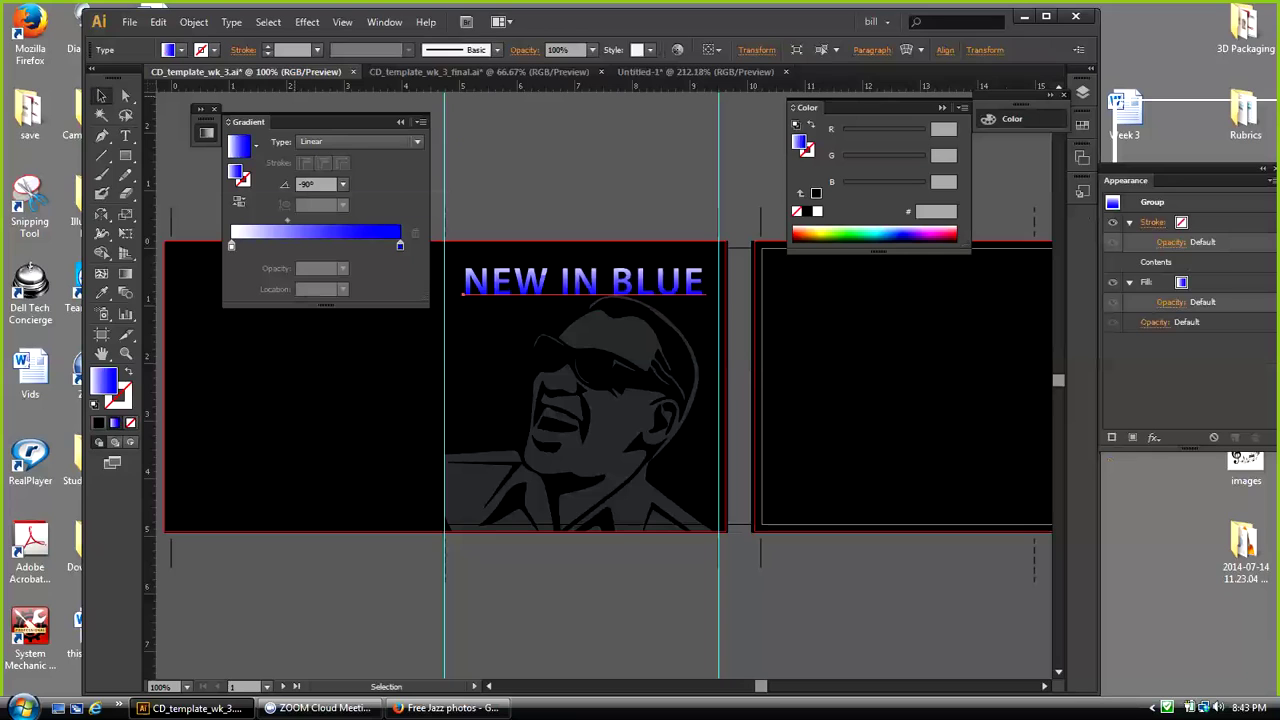
pyautogui.hotkey('ctrl', 'shift', 'a')
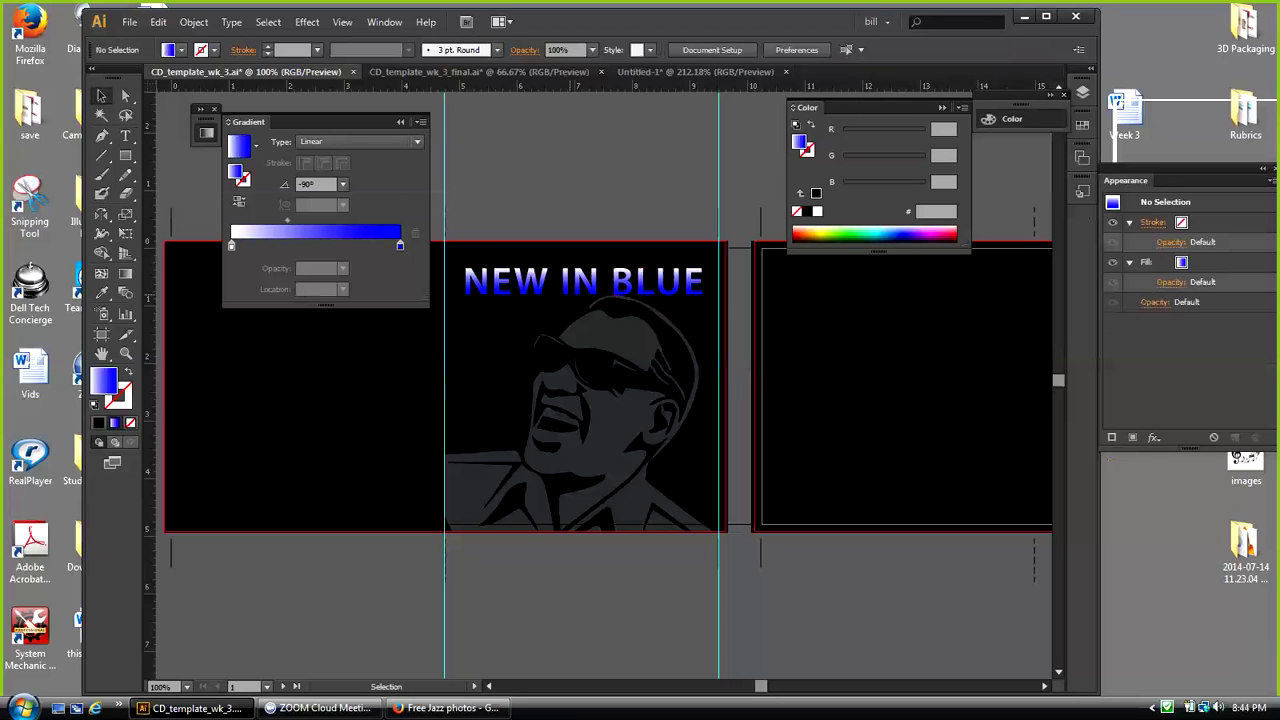
pyautogui.click(584, 282)
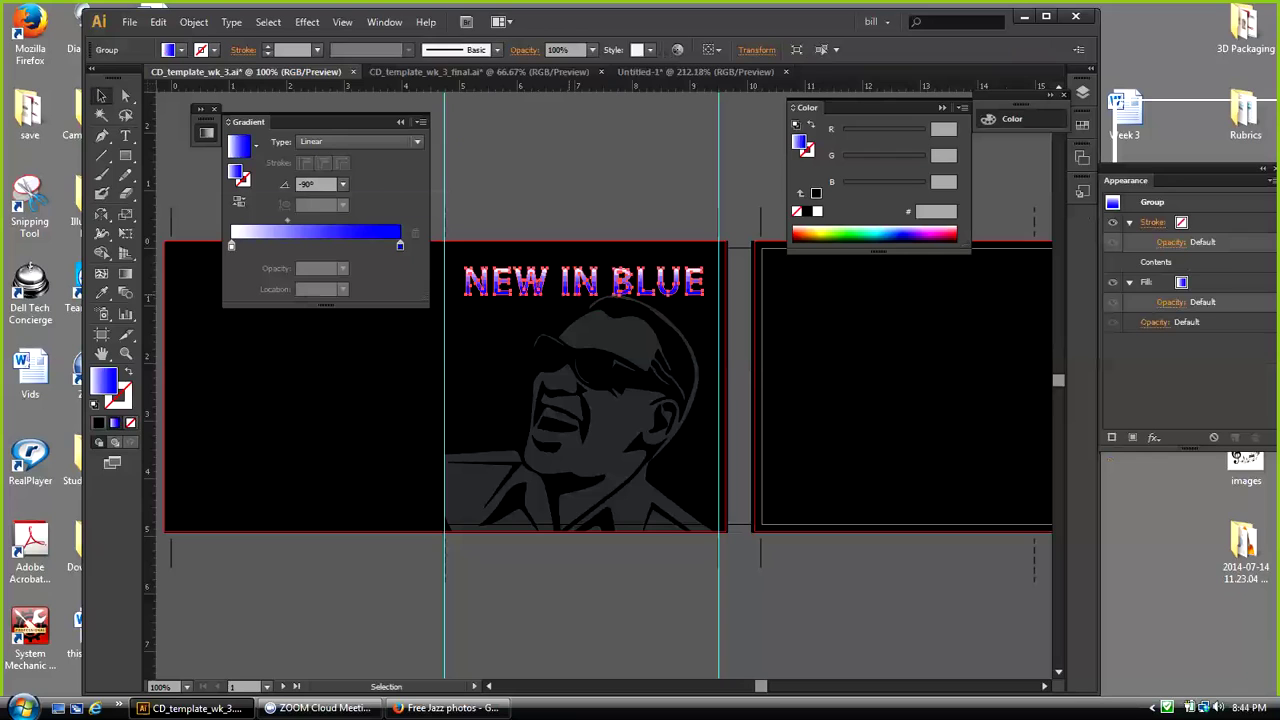
pyautogui.hotkey('ctrl', 'shift', 'a')
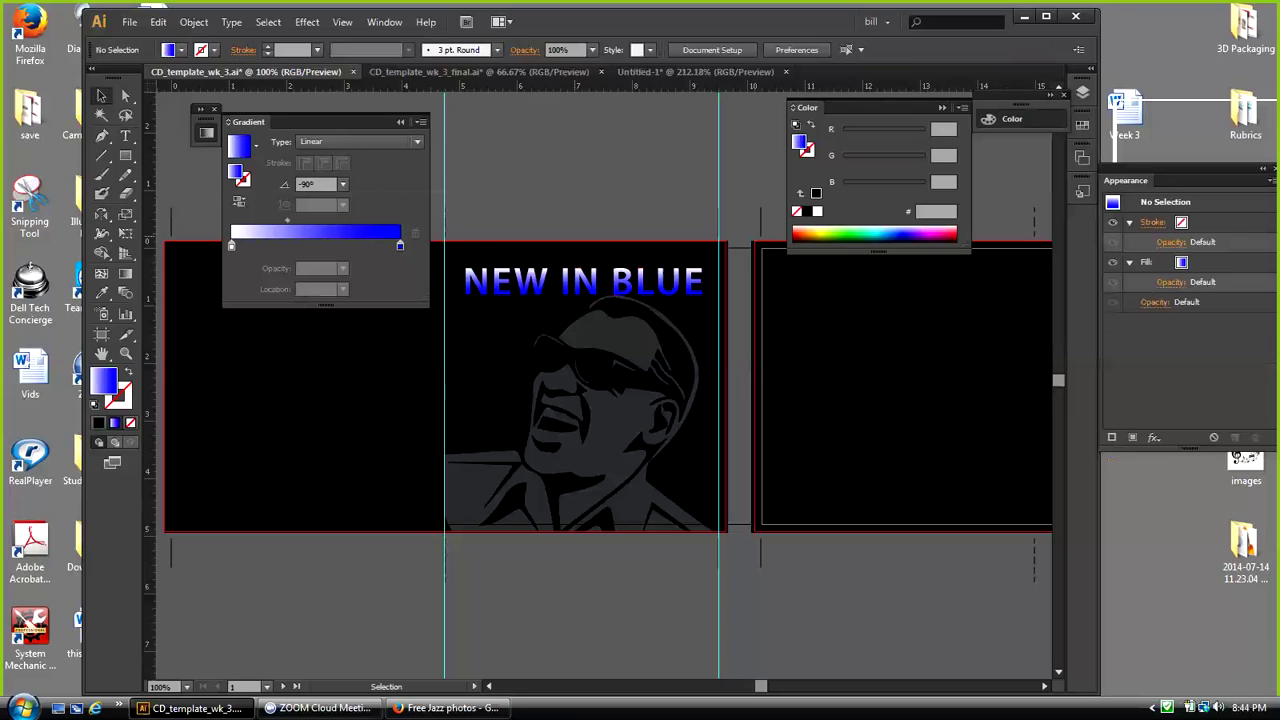
# Step: Ungroup the outlined NEW IN BLUE title into separate letters and select the W to check it
pyautogui.click(621, 276)
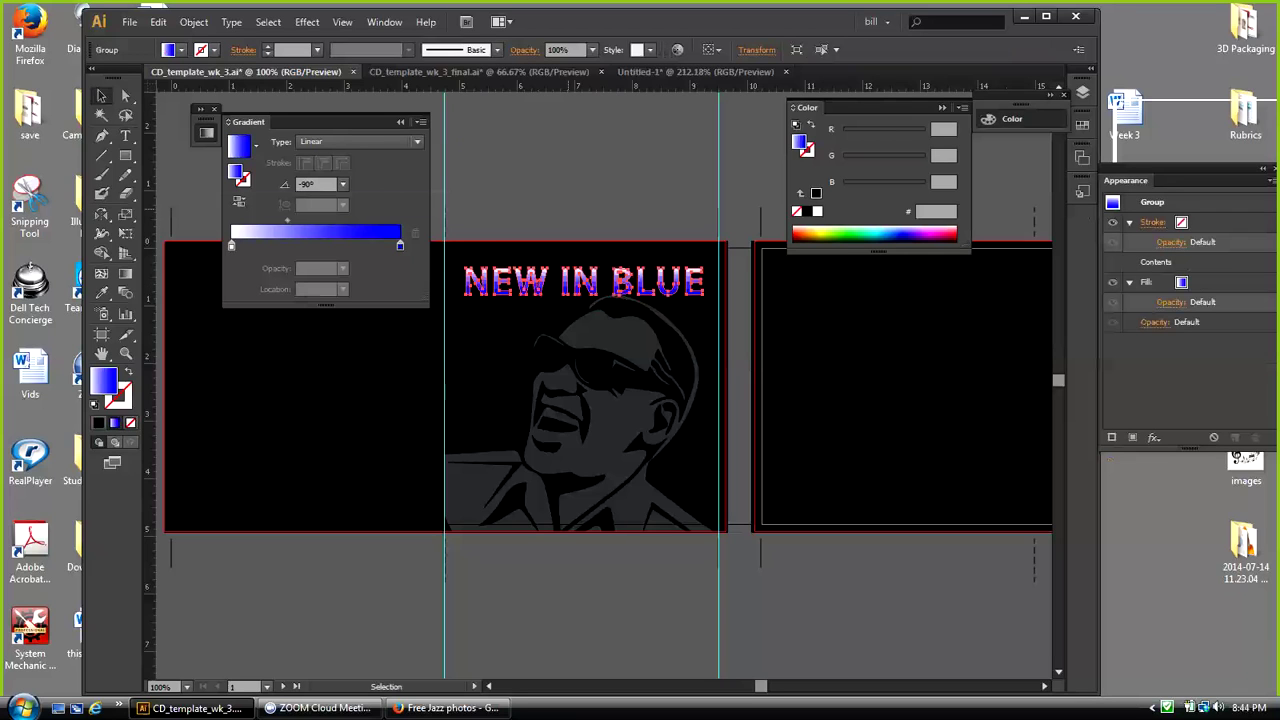
pyautogui.click(194, 21)
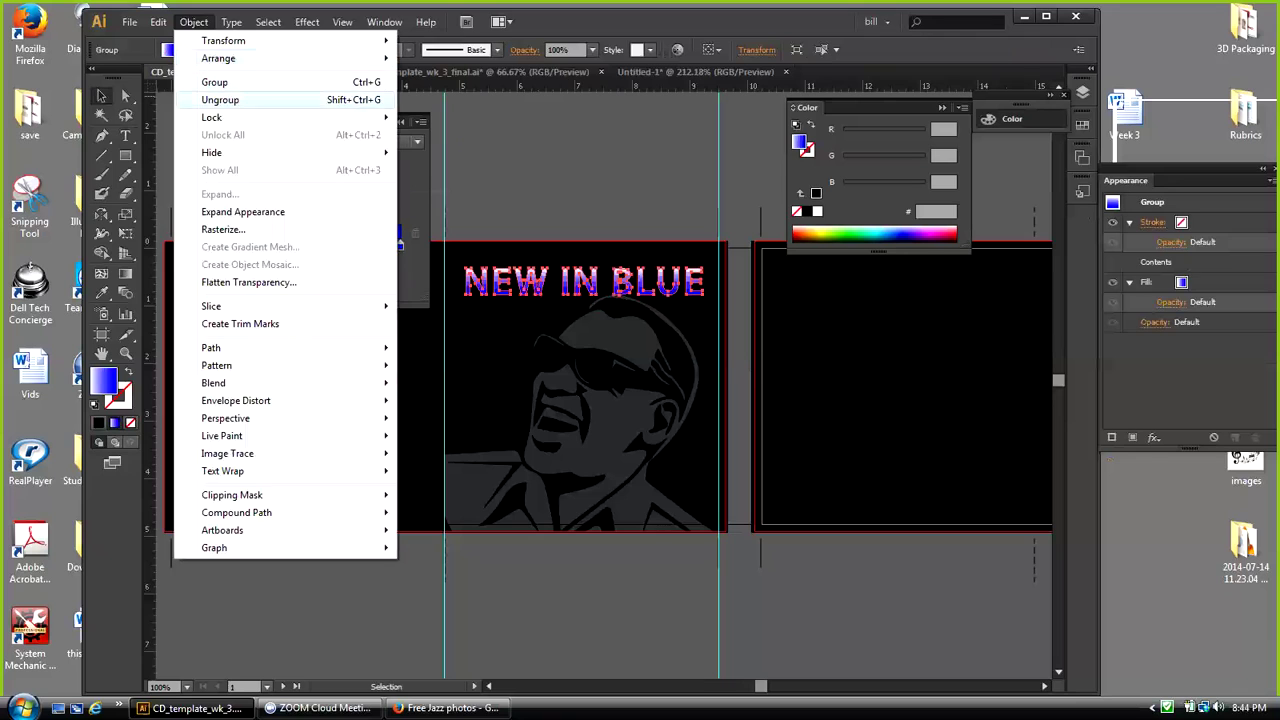
pyautogui.click(240, 96)
pyautogui.press('Delete')
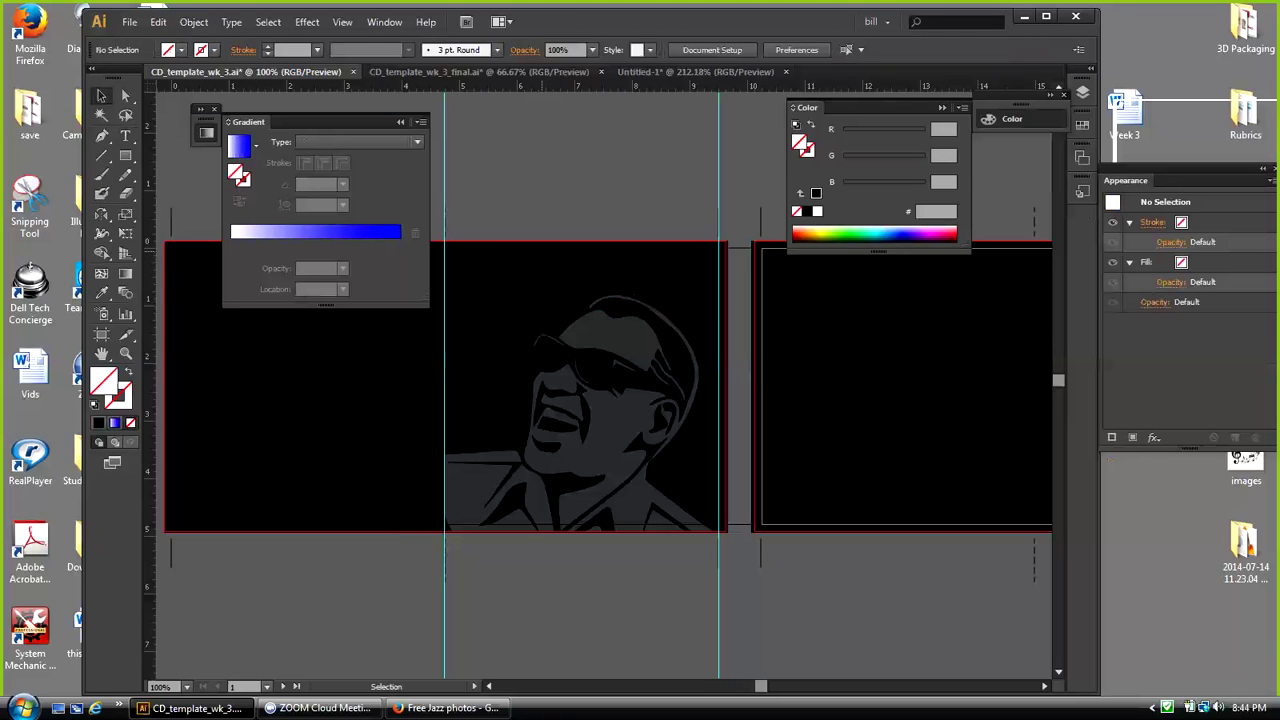
pyautogui.click(535, 284)
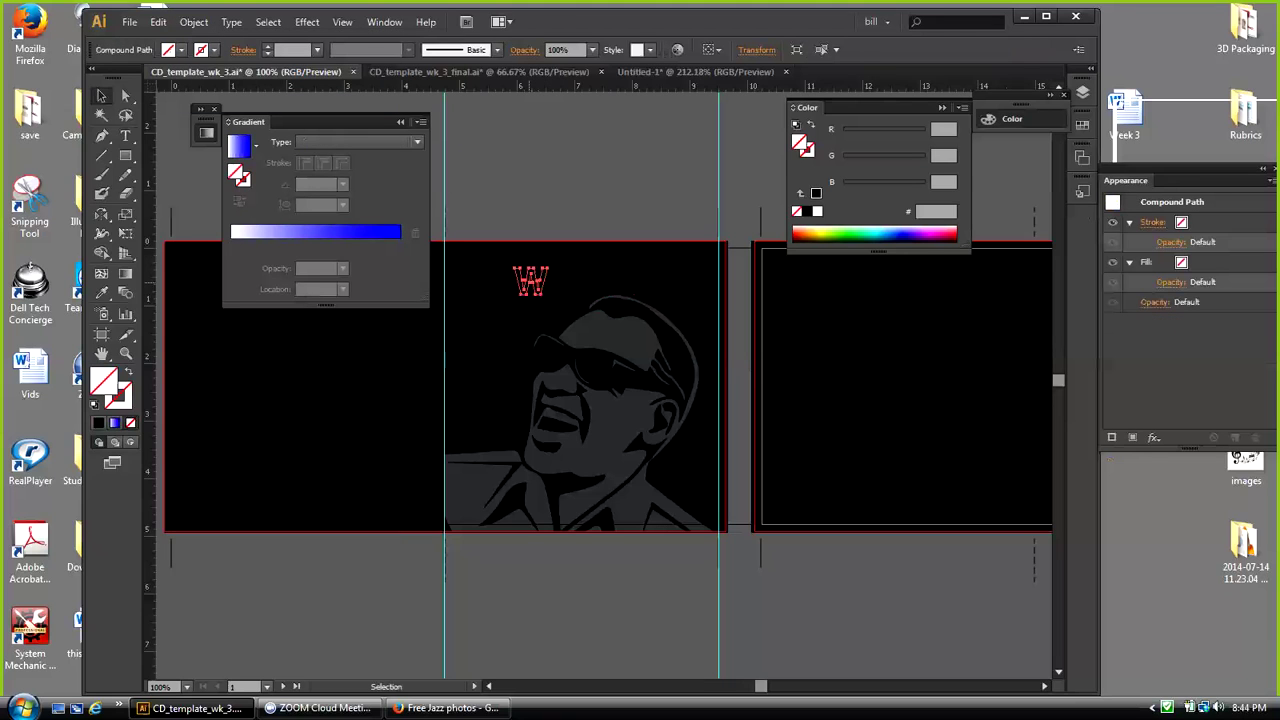
# Step: Clear the mixed selection of letters and artwork, then select the portrait's clip group and lock it
pyautogui.moveTo(608, 191); pyautogui.dragTo(677, 343)
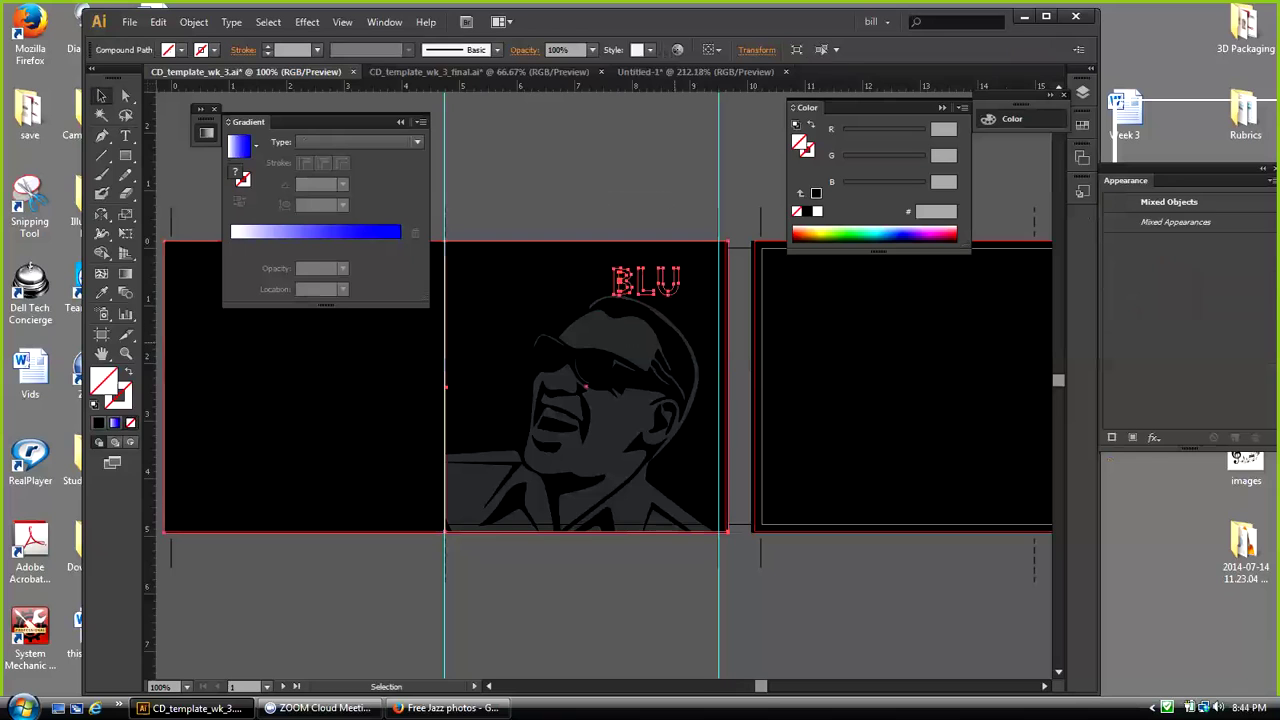
pyautogui.click(672, 214)
pyautogui.click(655, 322)
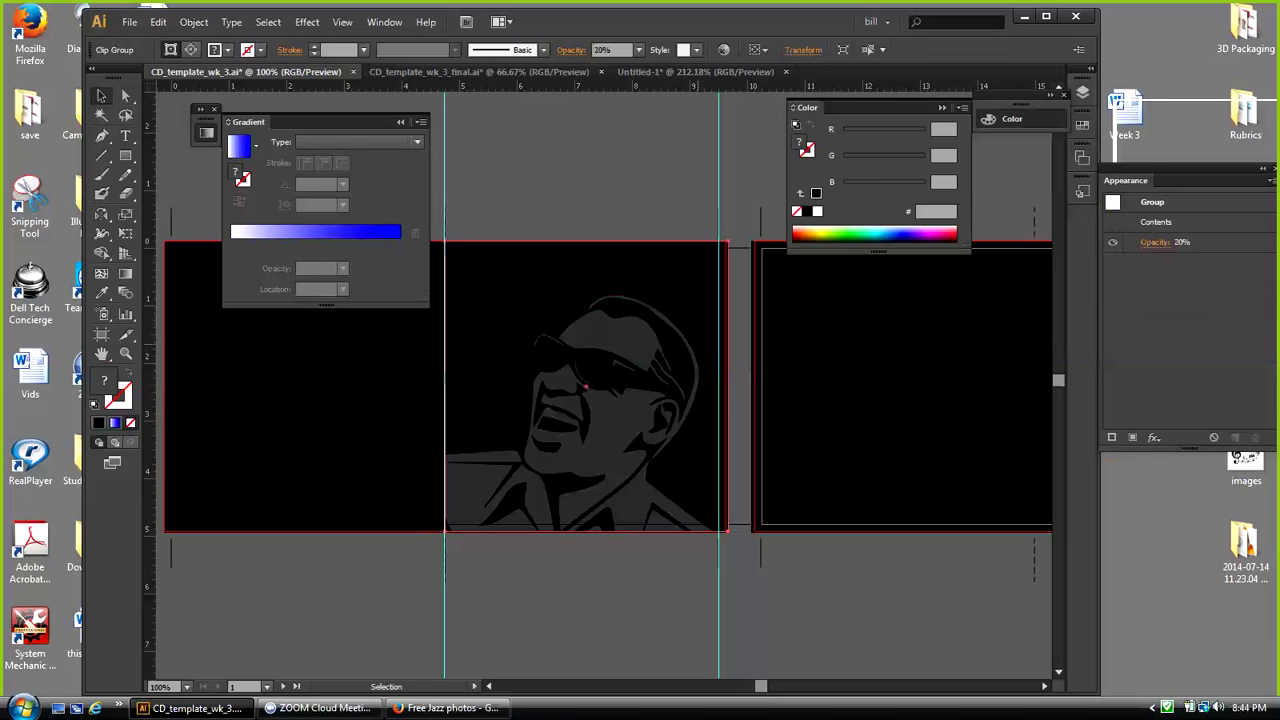
pyautogui.hotkey('ctrl', 'c')
pyautogui.click(193, 21)
pyautogui.moveTo(260, 117)
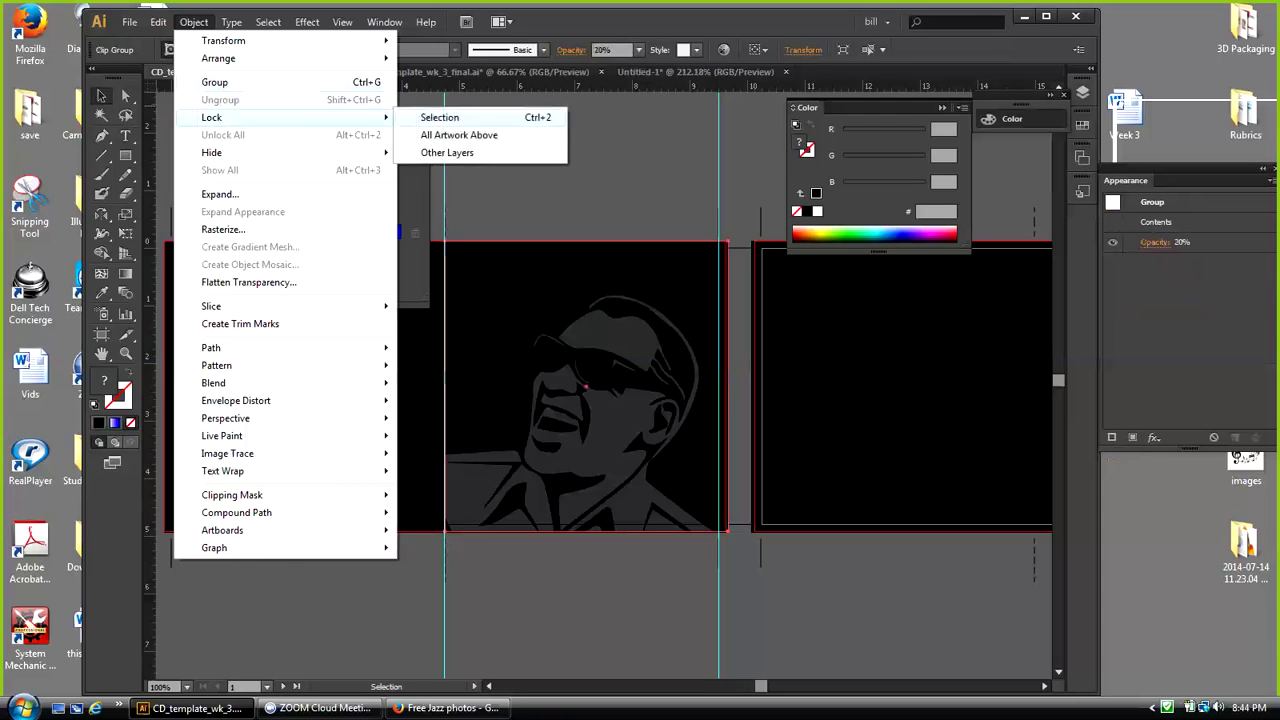
pyautogui.click(439, 117)
# Step: Try applying the white-to-blue gradient to the title letters selected together with the cover background, undo it, and deselect everything
pyautogui.moveTo(643, 272); pyautogui.dragTo(708, 282)
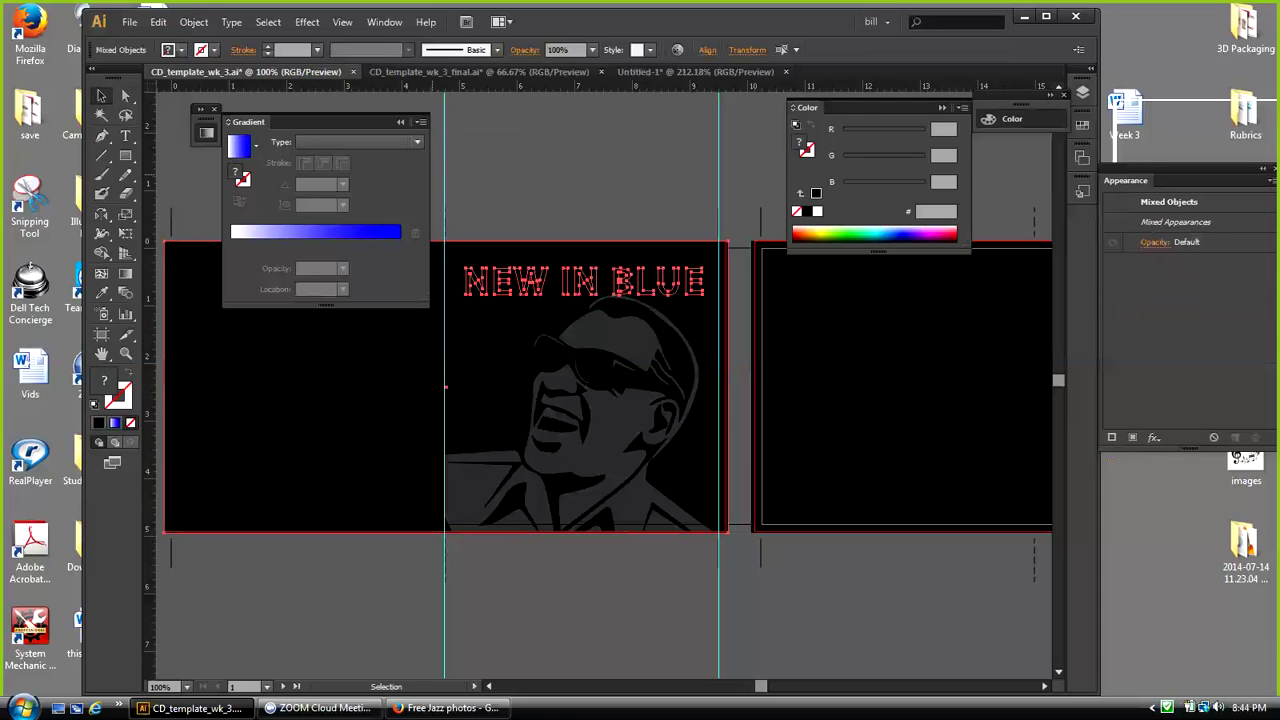
pyautogui.click(238, 172)
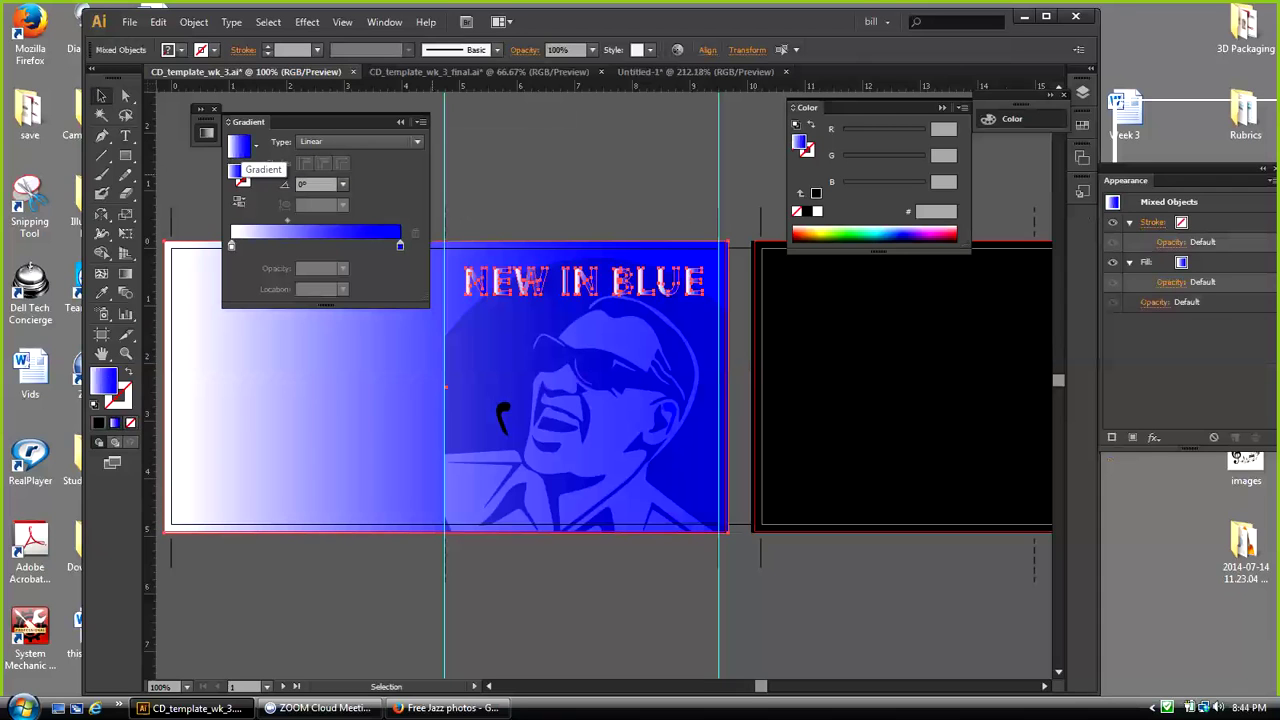
pyautogui.hotkey('ctrl', 'z')
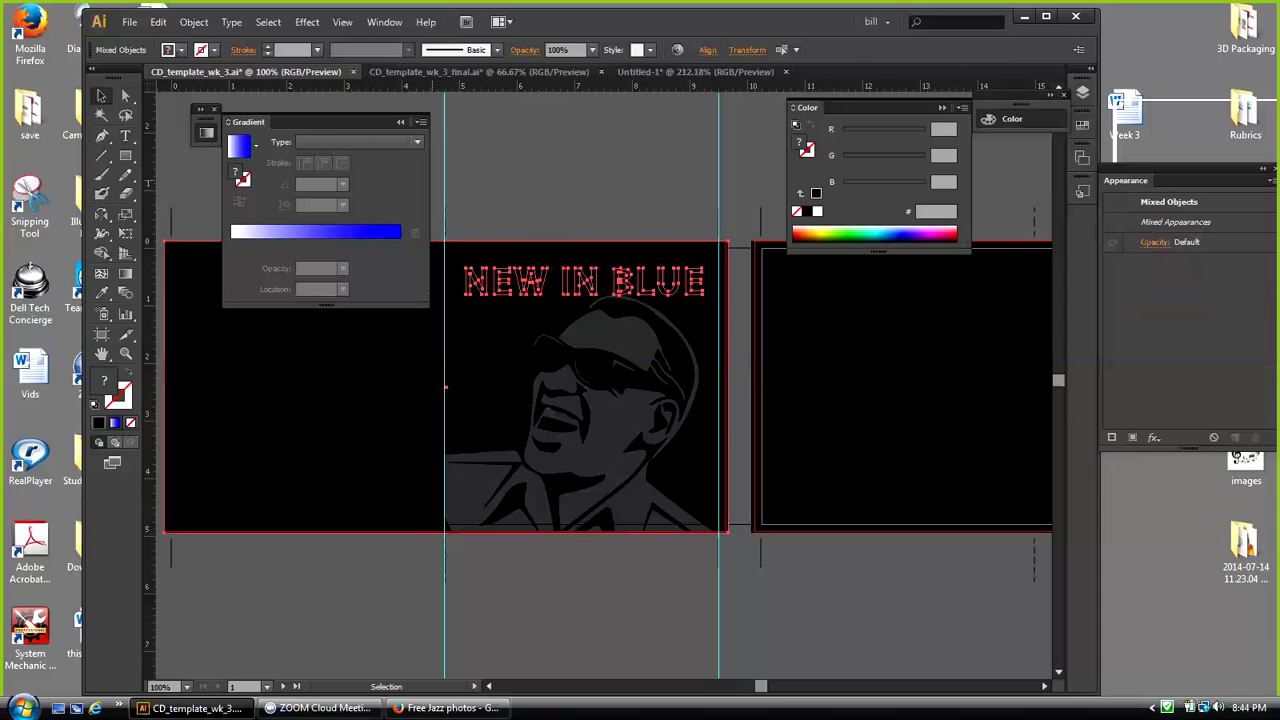
pyautogui.hotkey('ctrl', 'shift', 'a')
# Step: Select the black background rectangle behind the cover artwork and lock it
pyautogui.click(340, 420)
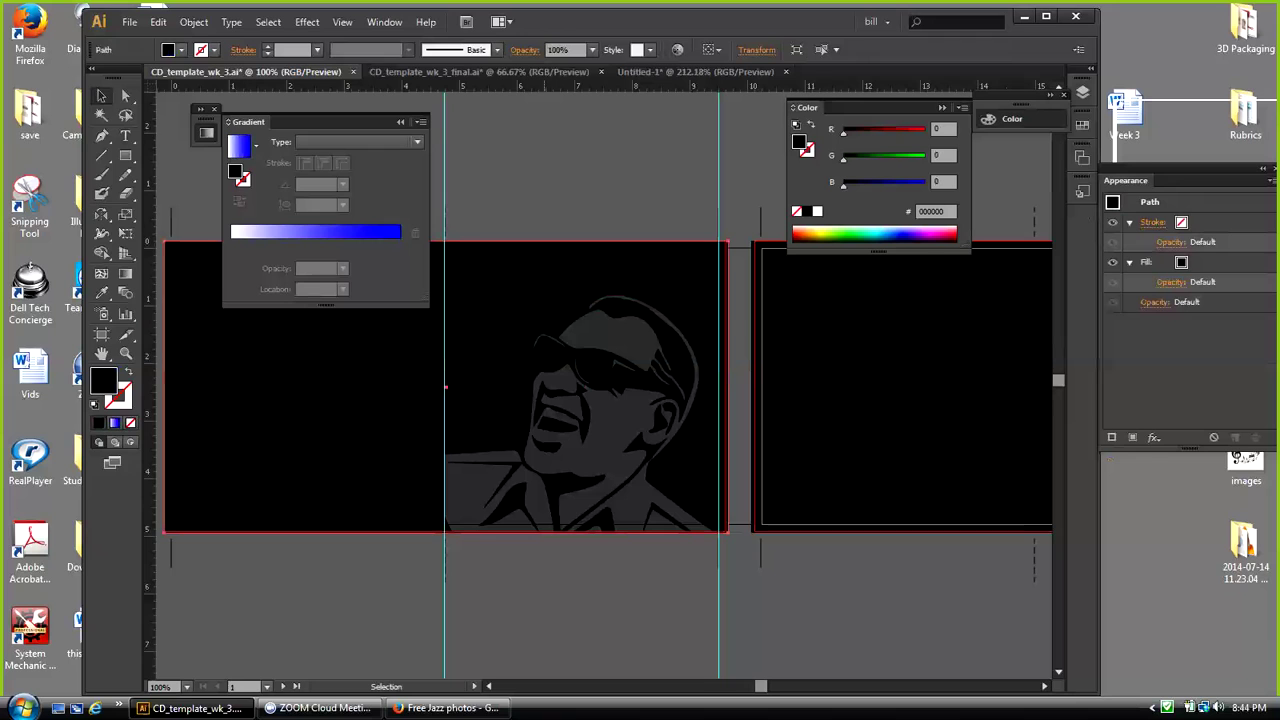
pyautogui.click(194, 22)
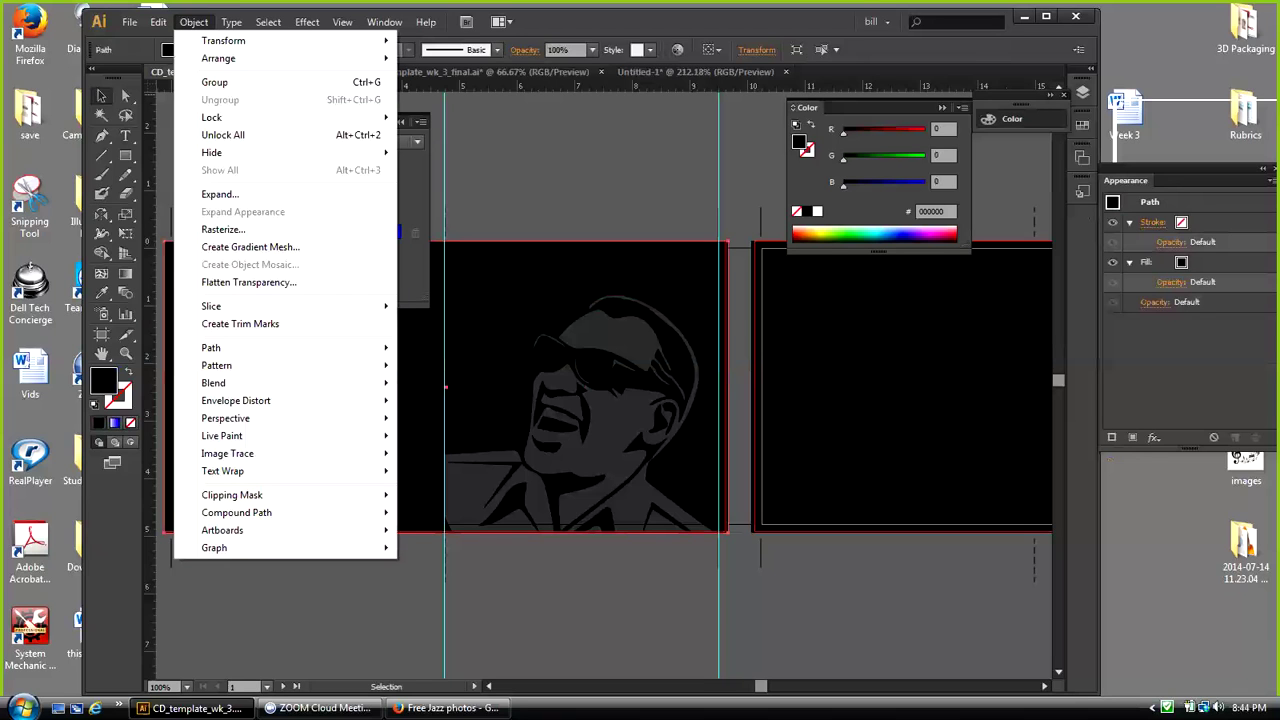
pyautogui.moveTo(230, 117)
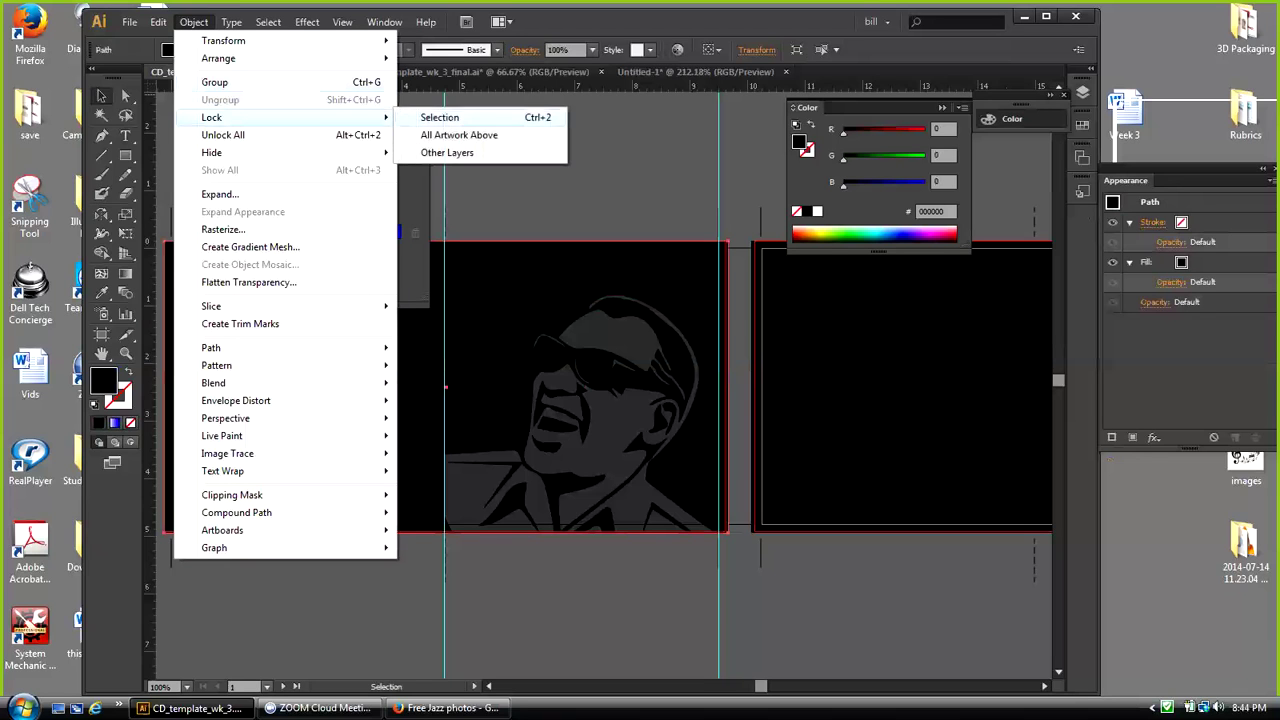
pyautogui.hotkey('ctrl', '2')
# Step: Select all the outlined title letters, fill them with the white-to-blue linear gradient, and deselect them
pyautogui.moveTo(488, 208); pyautogui.dragTo(692, 274)
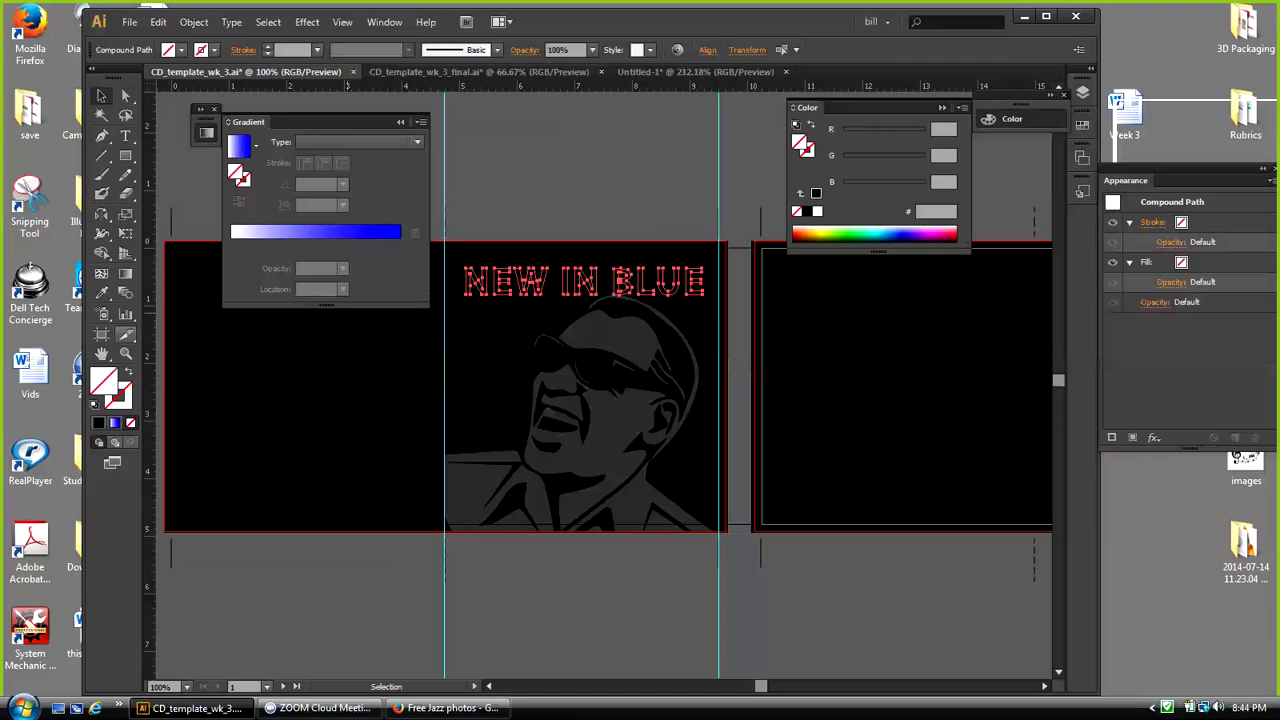
pyautogui.click(115, 423)
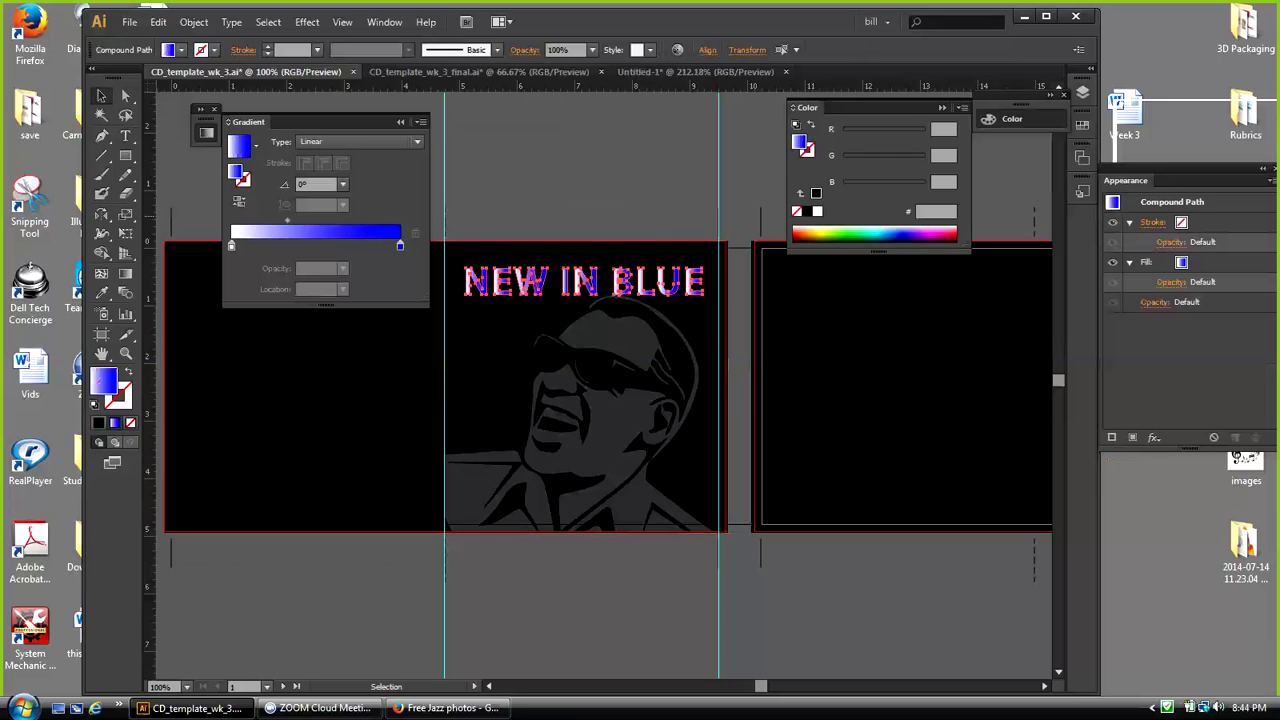
pyautogui.hotkey('ctrl', 'shift', 'a')
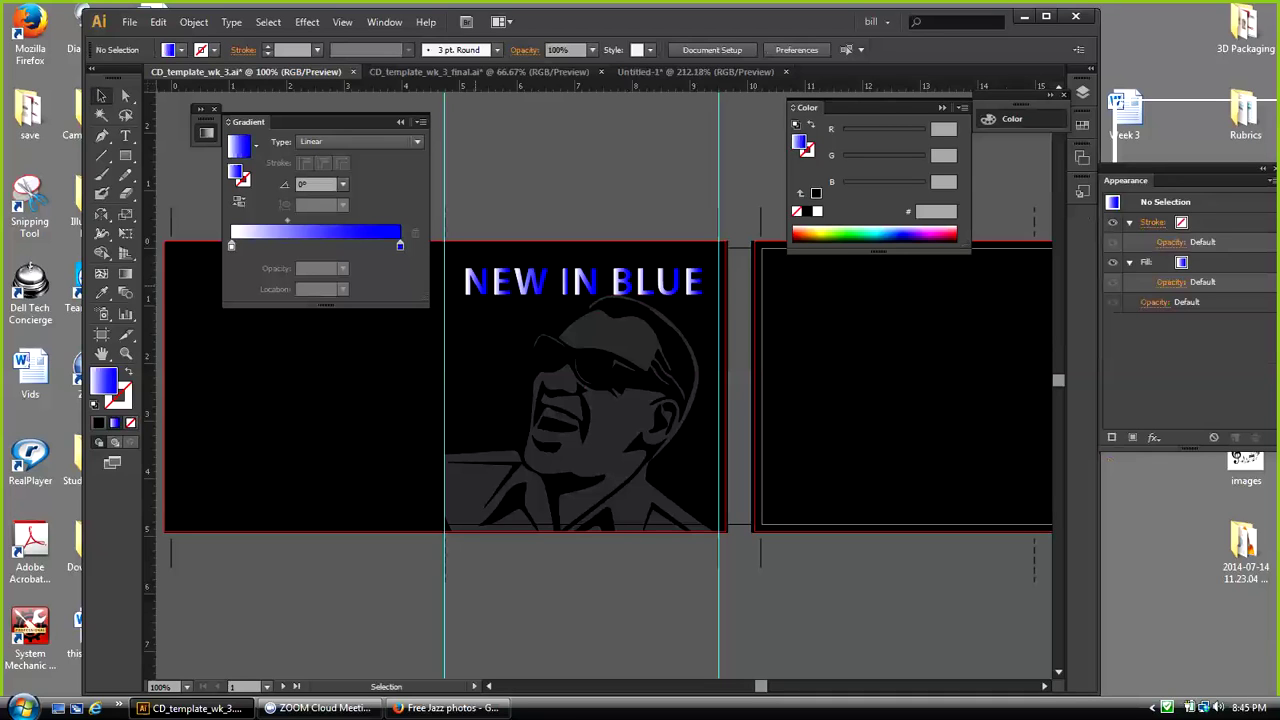
# Step: Reselect all the outlined title letters and set their linear gradient angle to -90°
pyautogui.moveTo(463, 236); pyautogui.dragTo(706, 288)
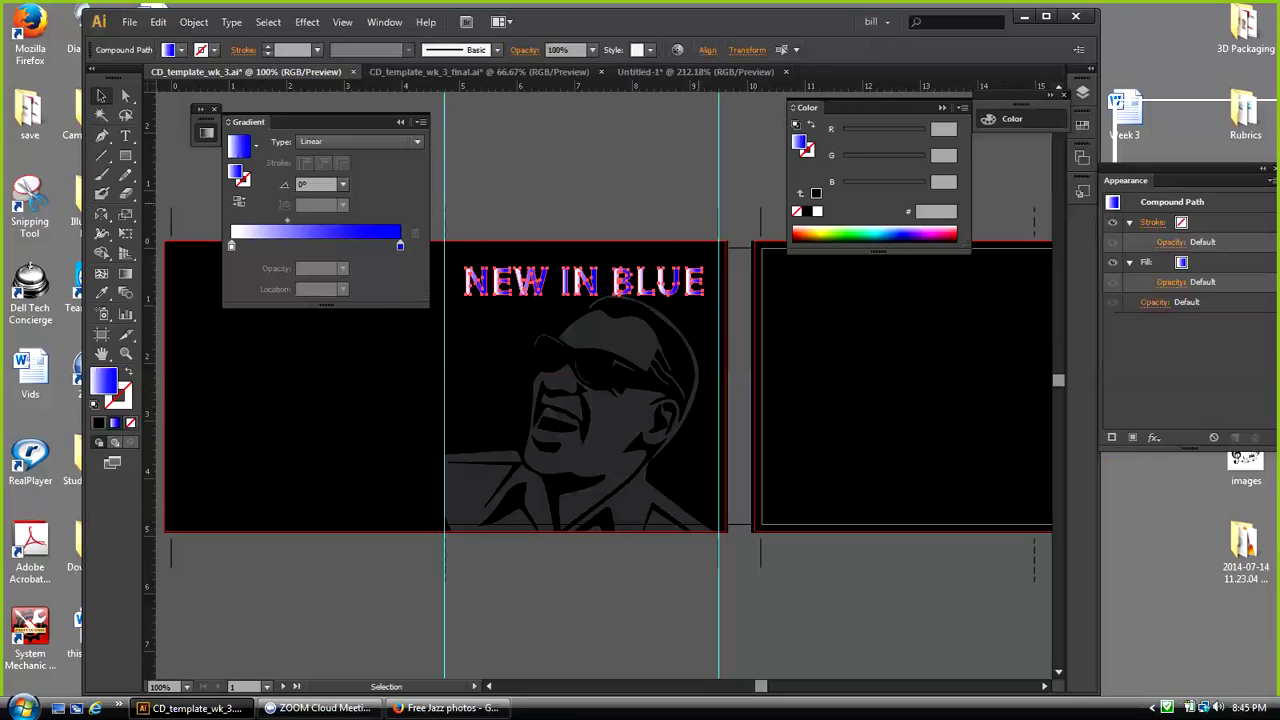
pyautogui.click(342, 184)
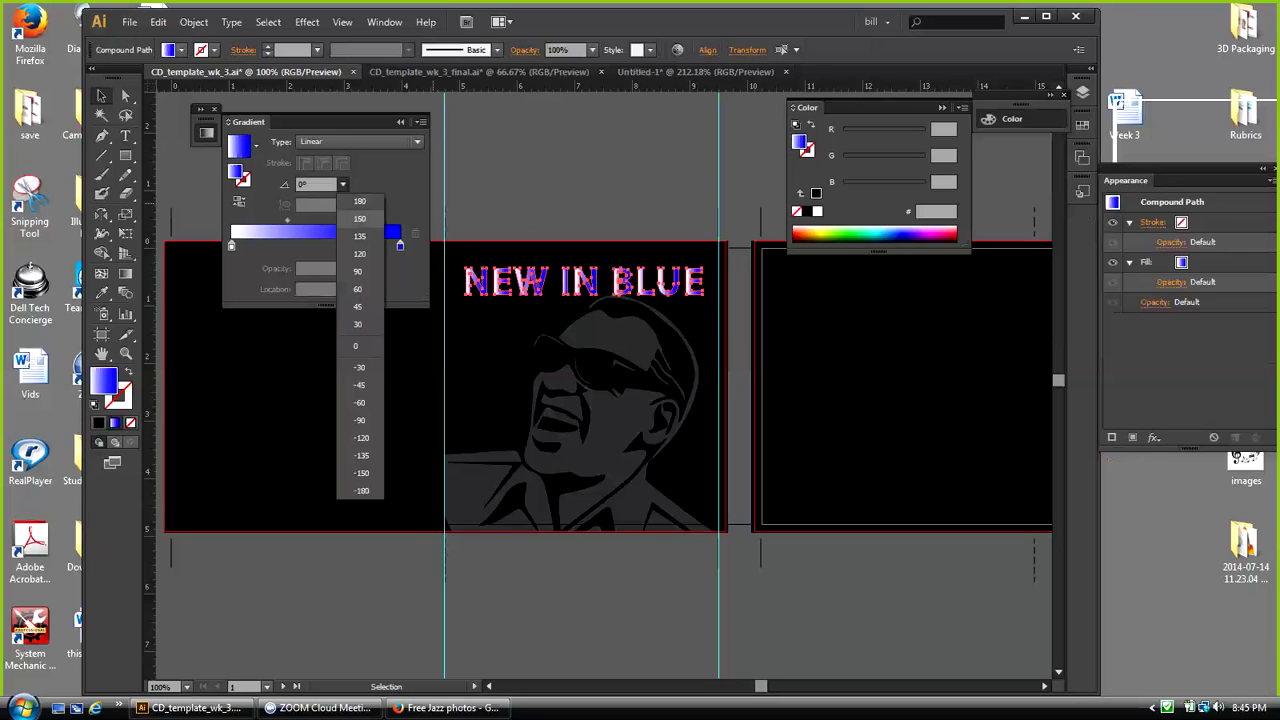
pyautogui.click(360, 420)
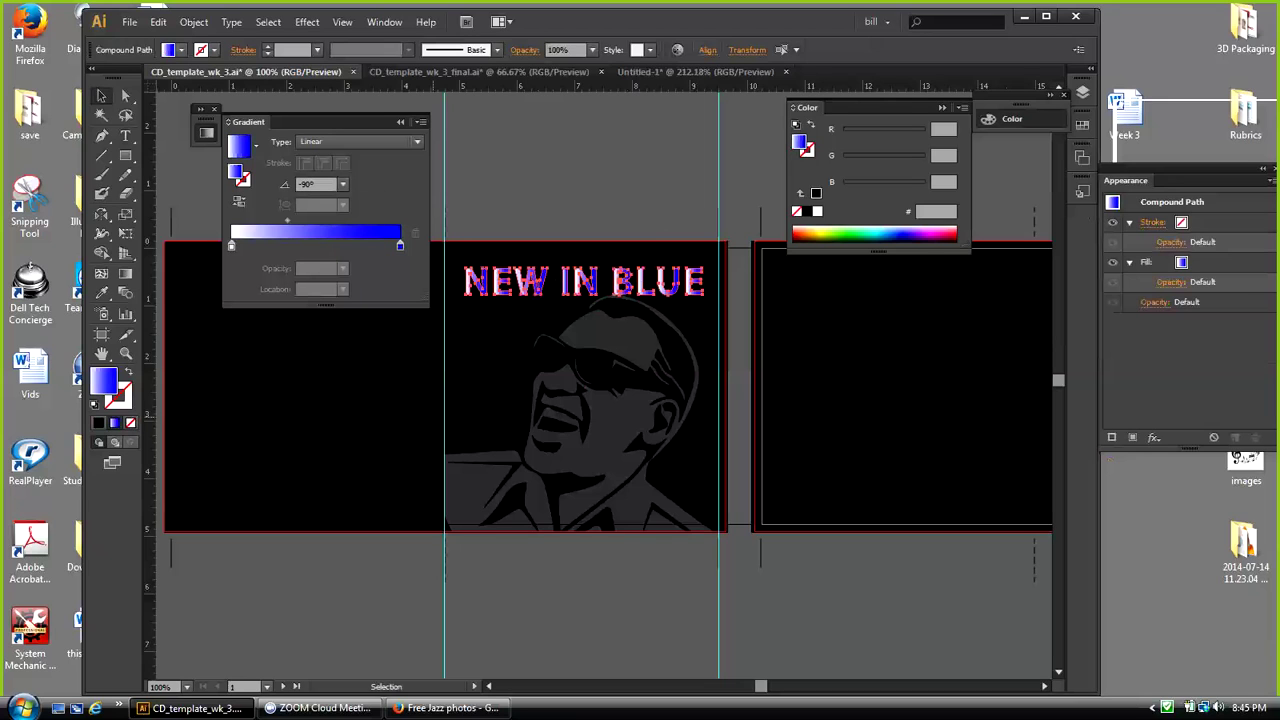
# Step: Try changing the blue end of the gradient on the word NEW to black, and undo the change
pyautogui.click(521, 182)
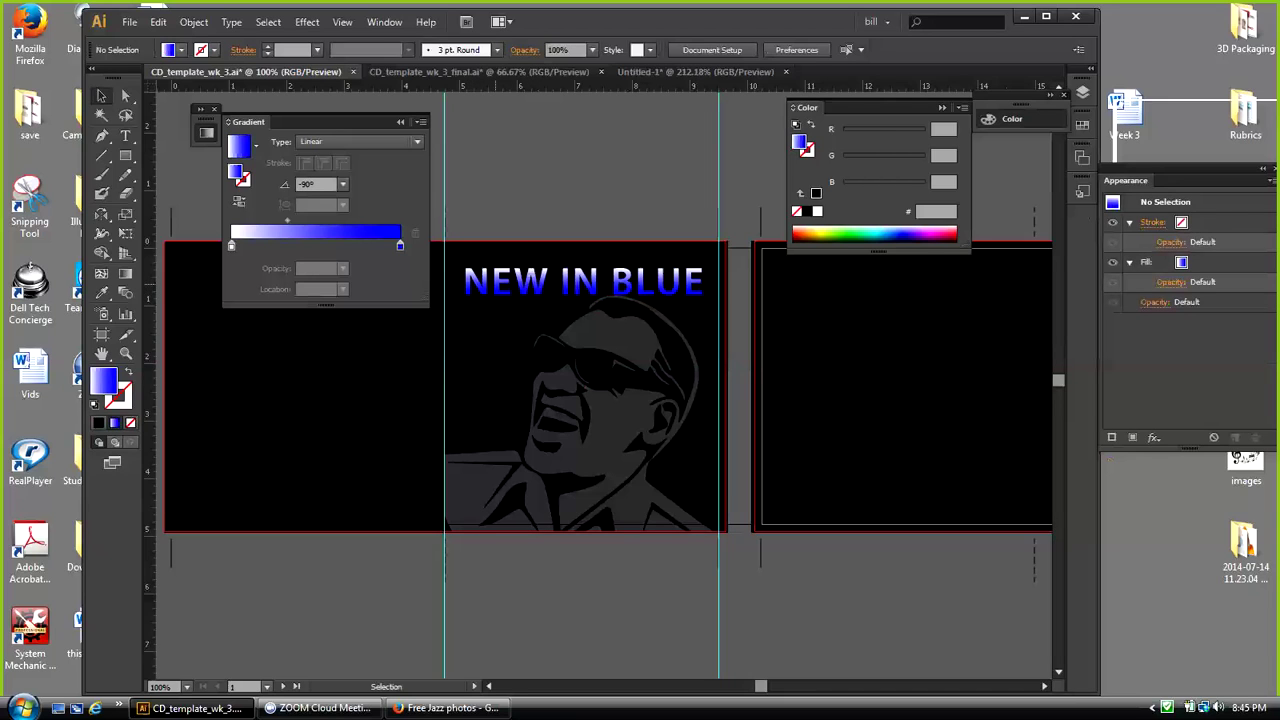
pyautogui.moveTo(450, 210); pyautogui.dragTo(547, 295)
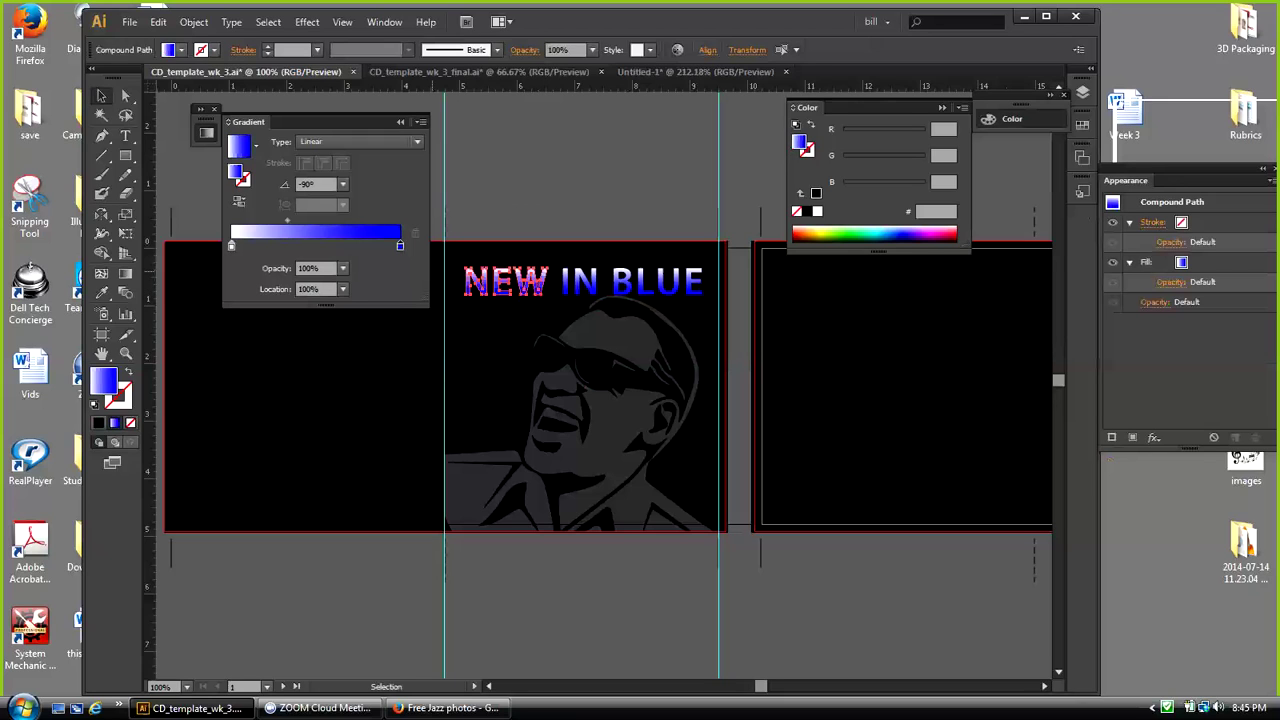
pyautogui.doubleClick(400, 246)
pyautogui.moveTo(346, 360); pyautogui.dragTo(264, 360)
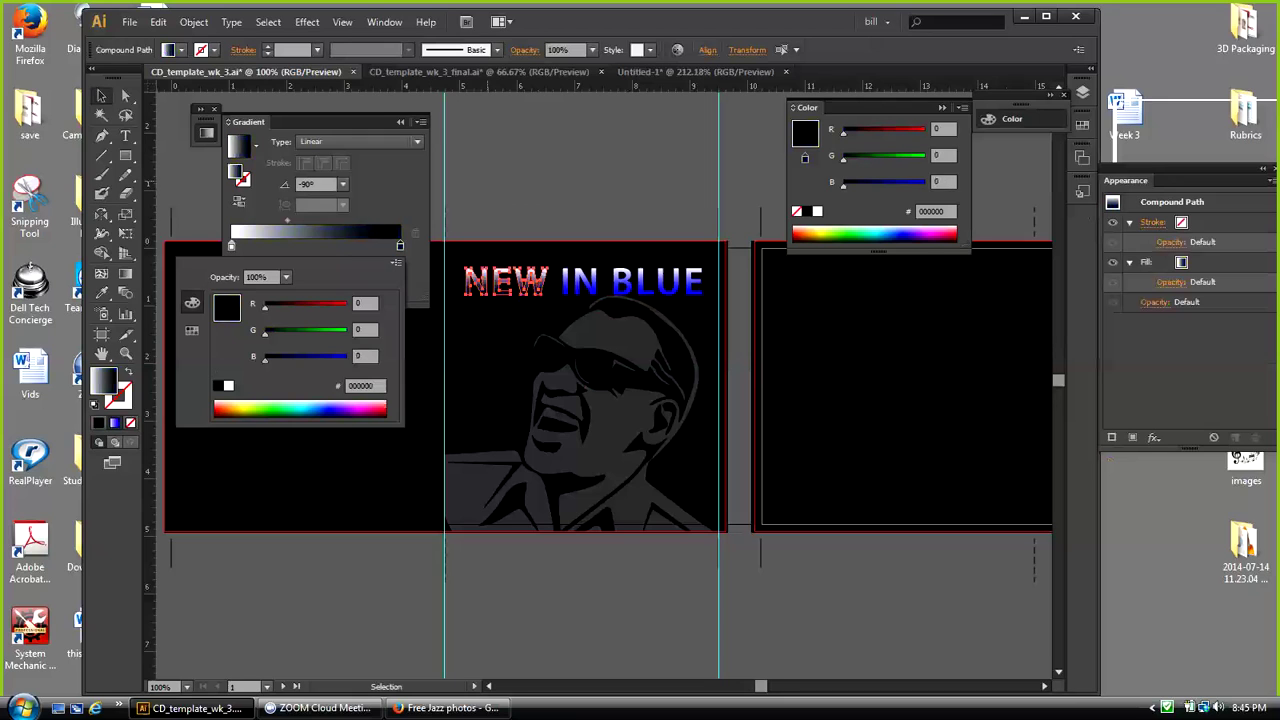
pyautogui.click(101, 96)
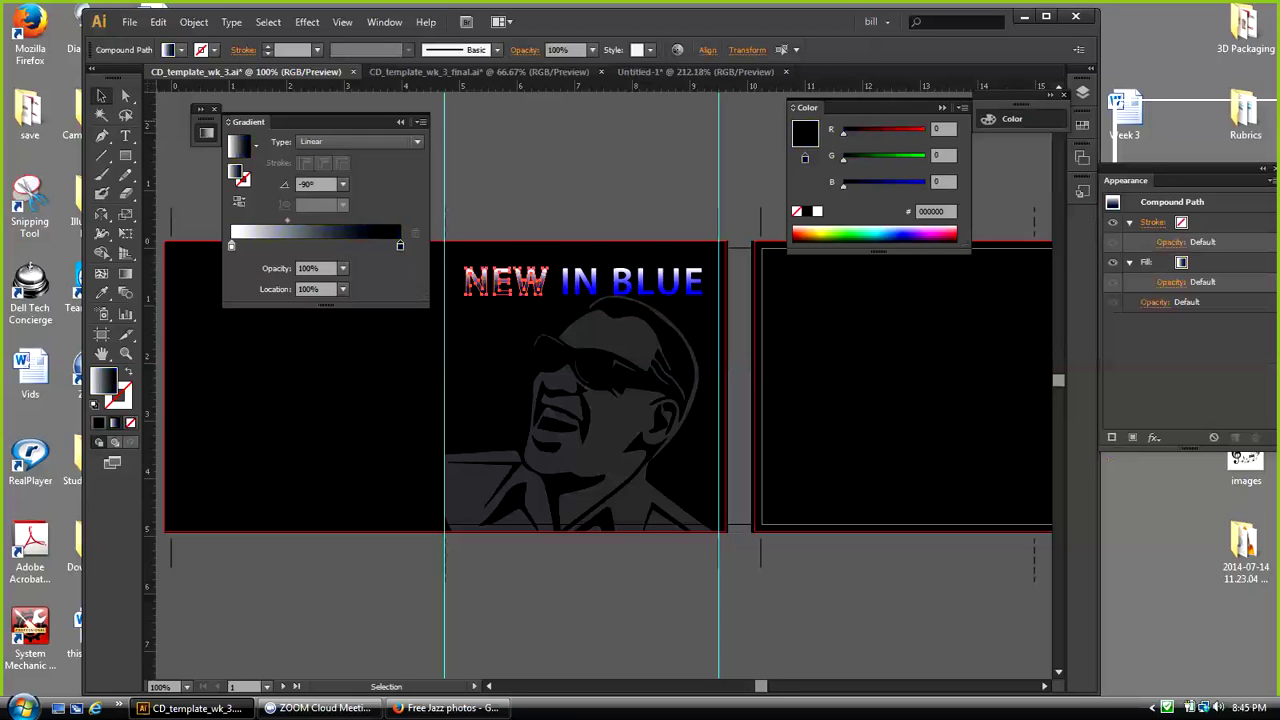
pyautogui.click(174, 121)
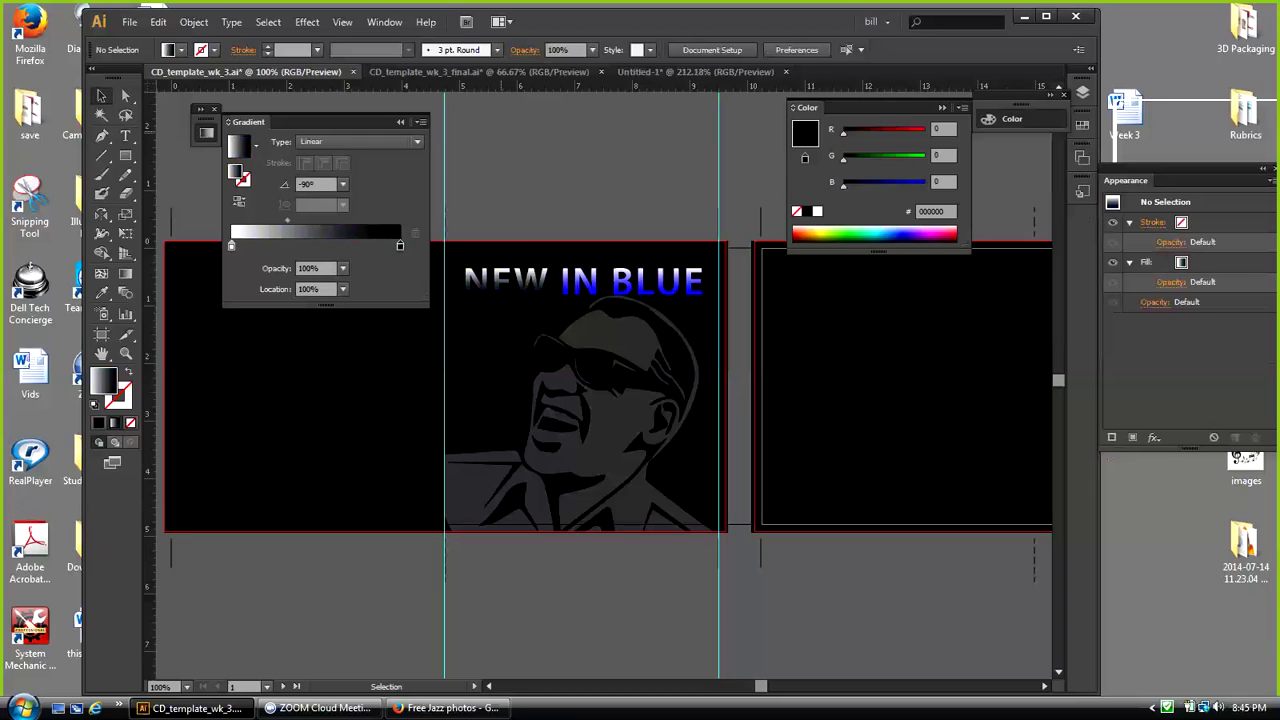
pyautogui.hotkey('ctrl', 'z')
pyautogui.hotkey('ctrl', 'z')
pyautogui.hotkey('ctrl', 'z')
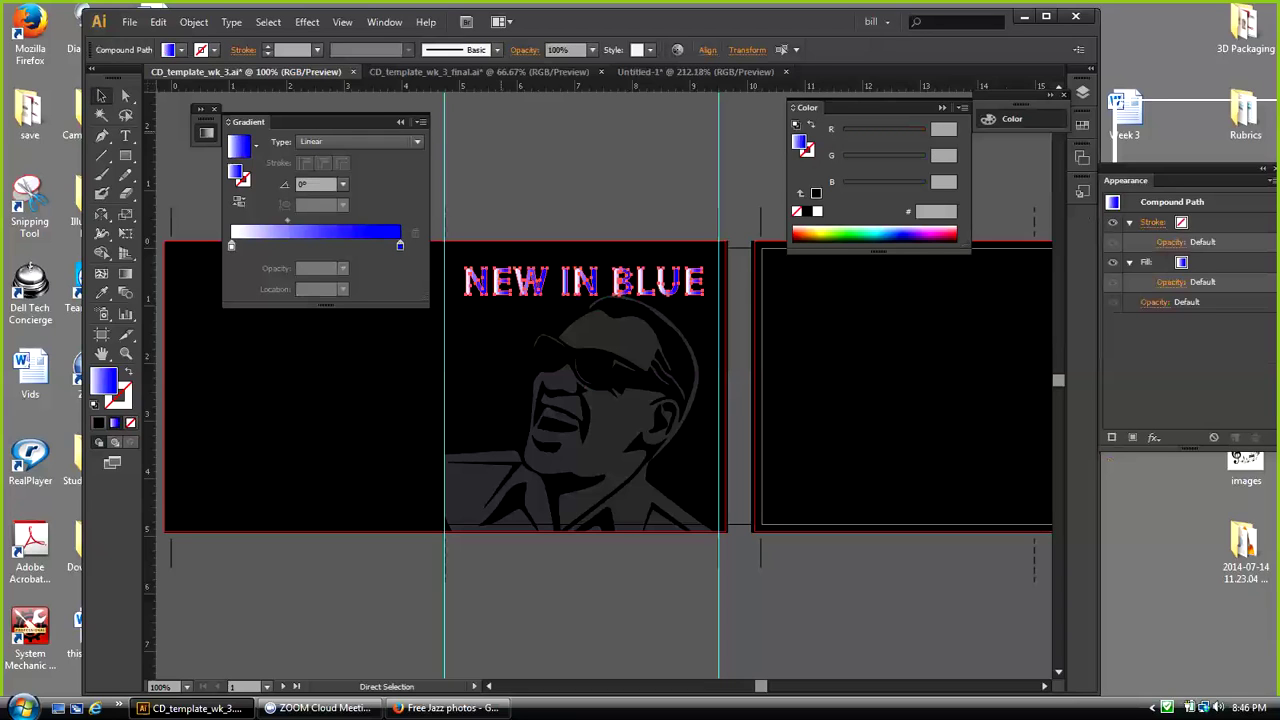
# Step: Set the linear gradient angle of all the title letters to -90° again and deselect them
pyautogui.press('v')
pyautogui.click(342, 184)
pyautogui.click(360, 420)
pyautogui.hotkey('ctrl', 'shift', 'a')
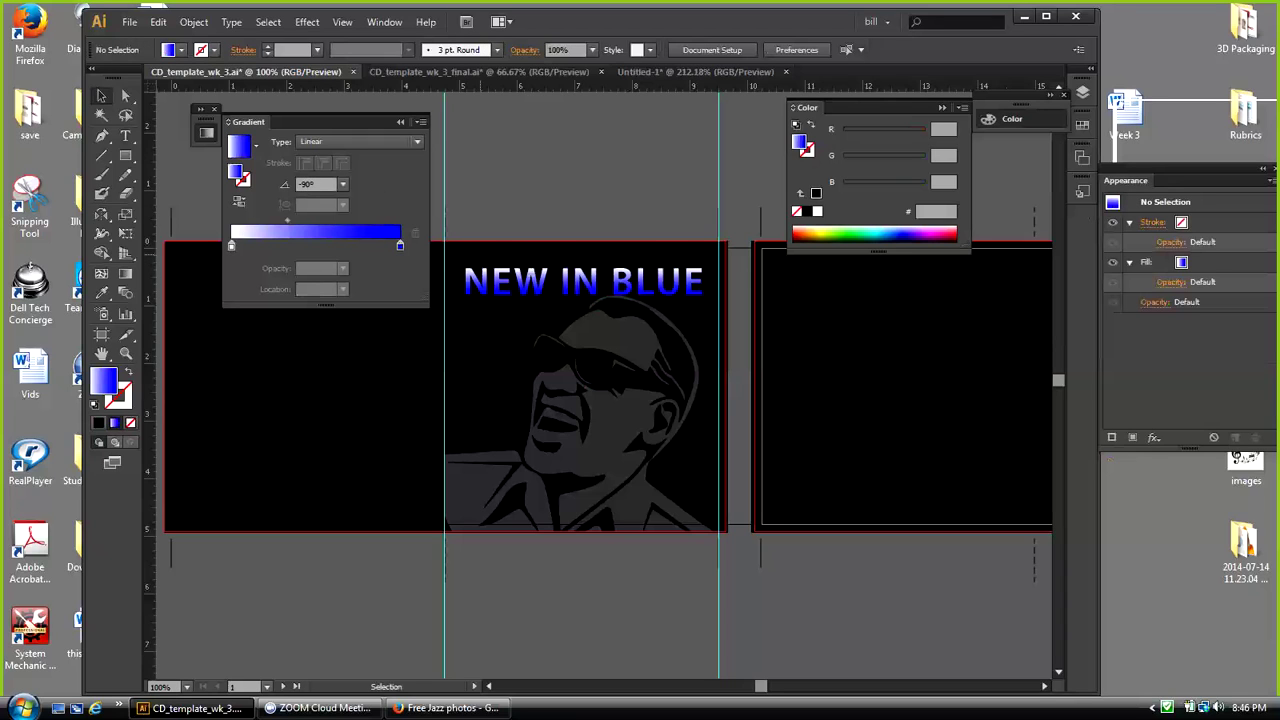
# Step: Group all the outlined NEW IN BLUE letters into one object and leave the group selected
pyautogui.click(694, 282)
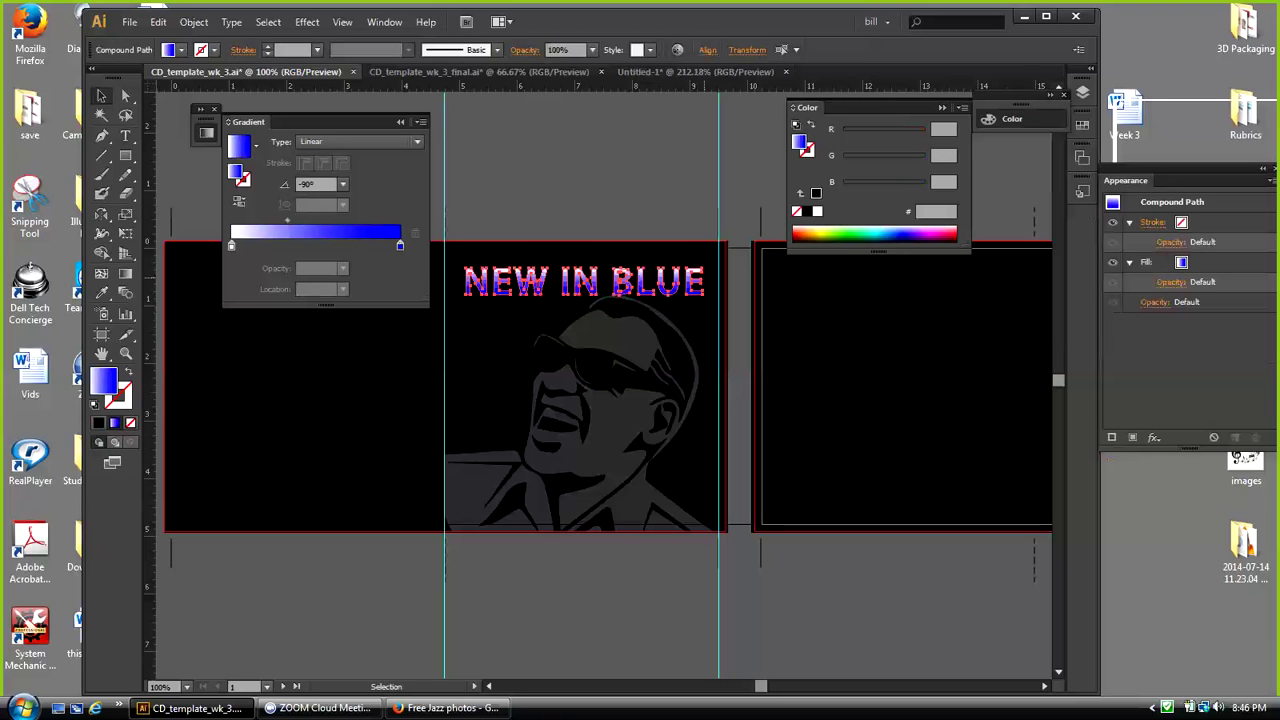
pyautogui.click(194, 22)
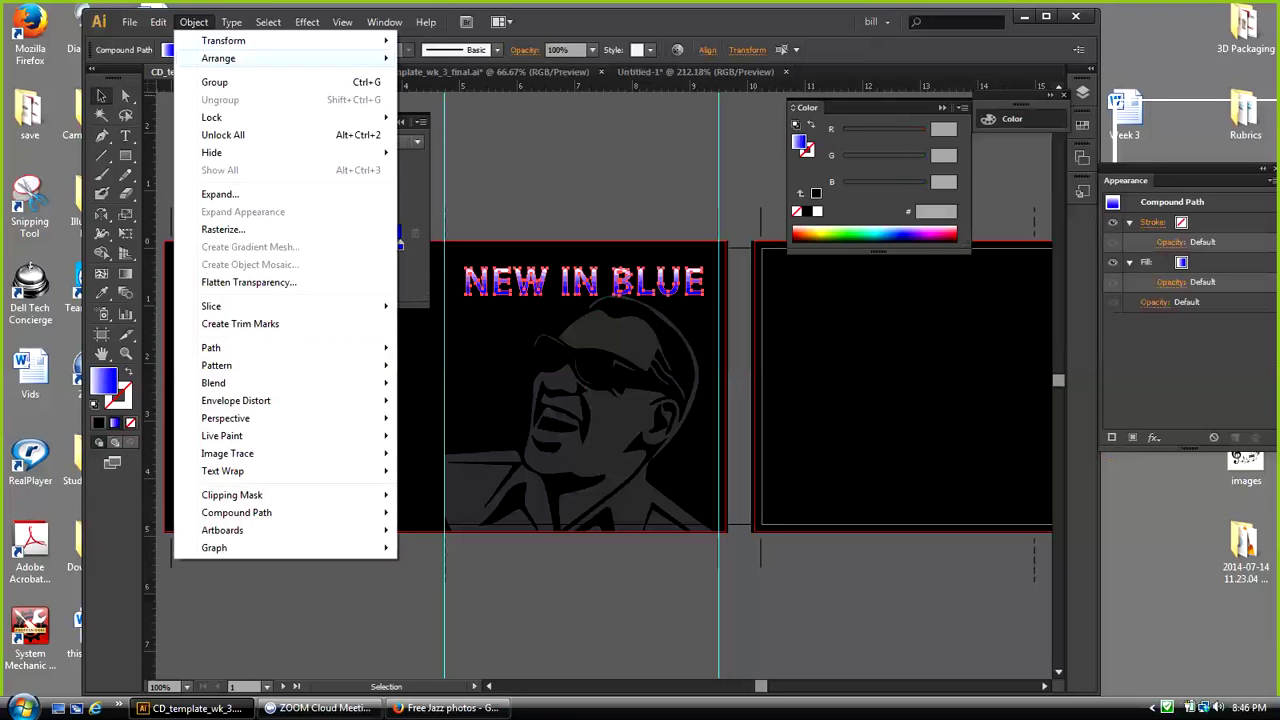
pyautogui.click(570, 170)
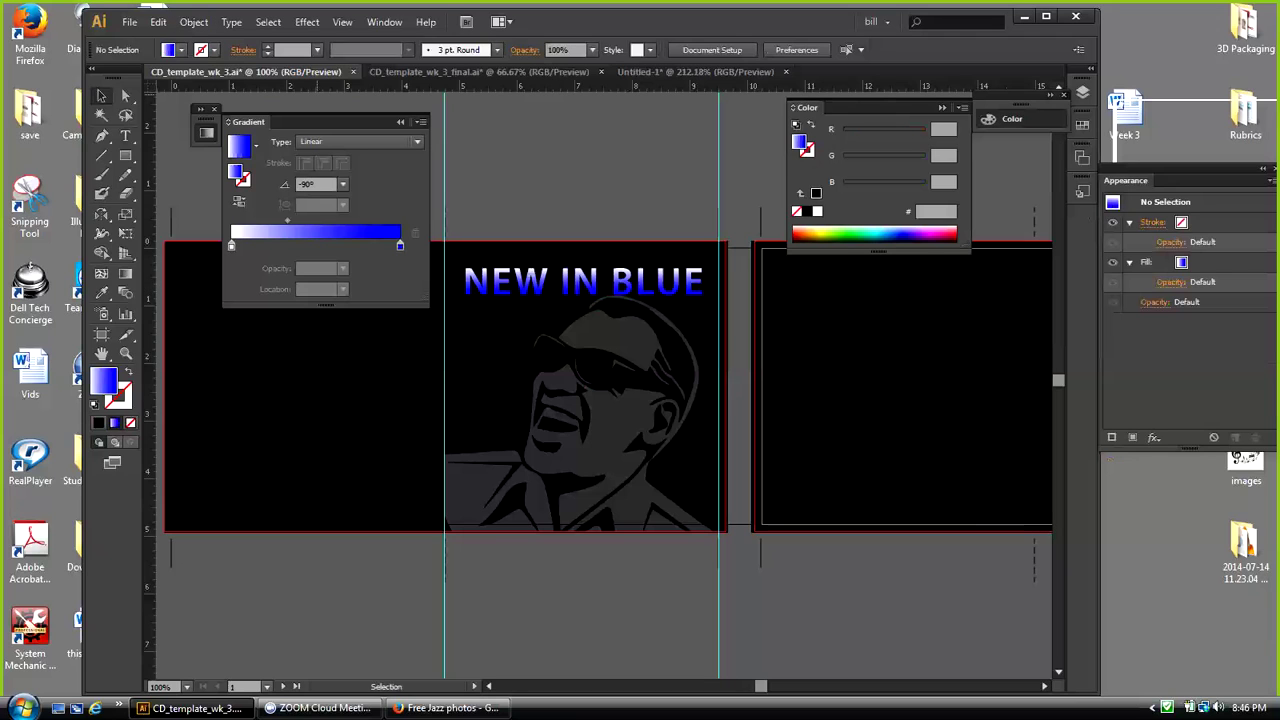
pyautogui.click(583, 284)
pyautogui.click(583, 180)
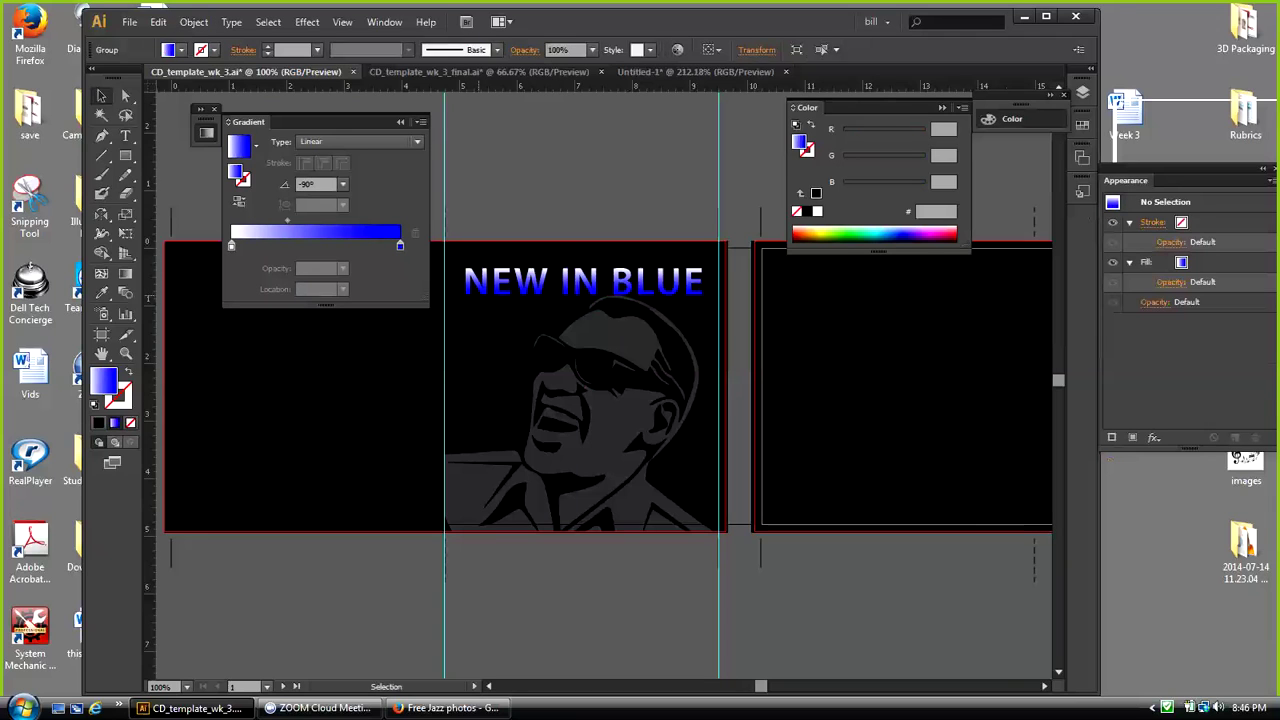
pyautogui.hotkey('ctrl', 'z')
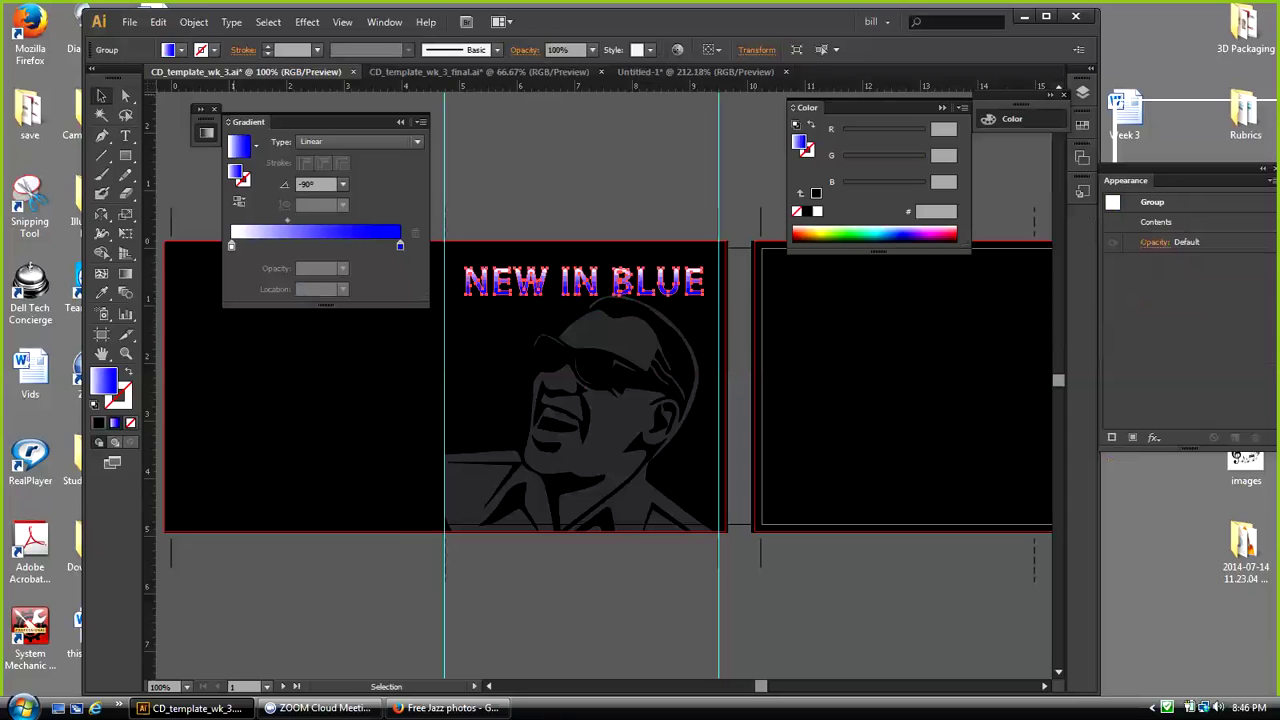
# Step: Warp the grouped title with a Flag envelope, horizontal, bend -63% and no distortion, previewing it before applying, and deselect it
pyautogui.click(194, 22)
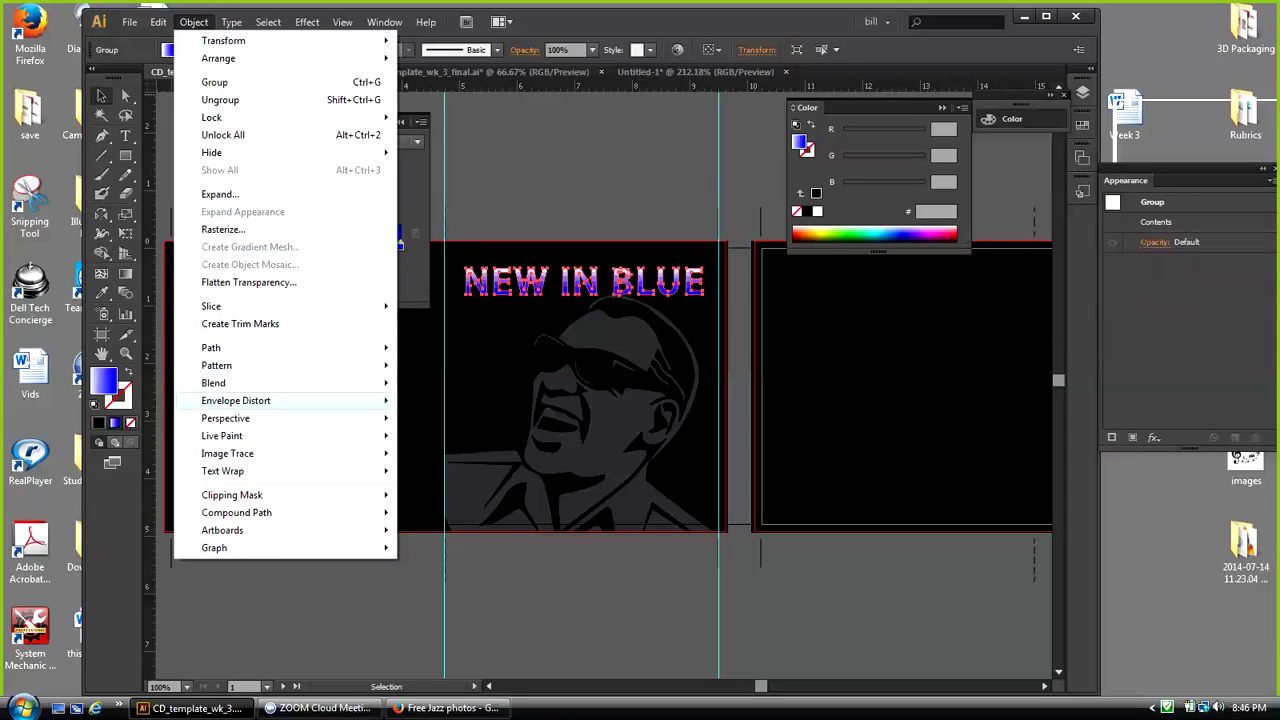
pyautogui.moveTo(250, 400)
pyautogui.click(458, 400)
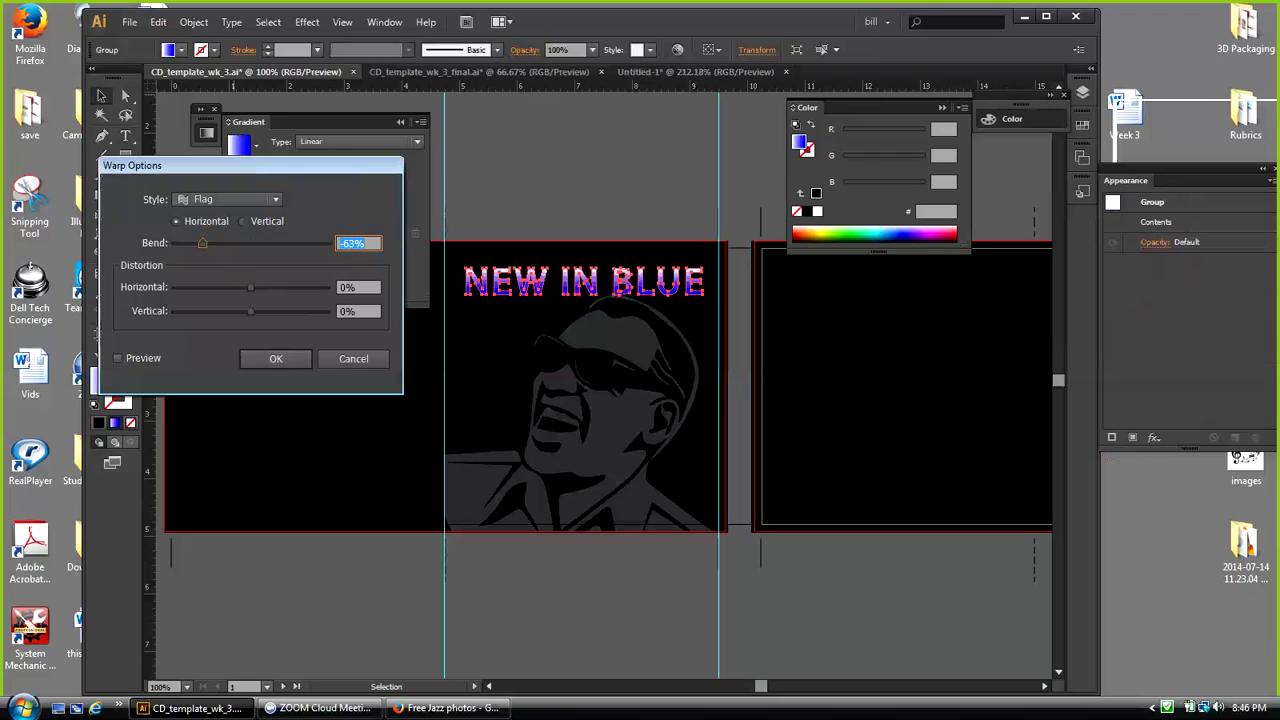
pyautogui.moveTo(200, 165); pyautogui.dragTo(868, 321)
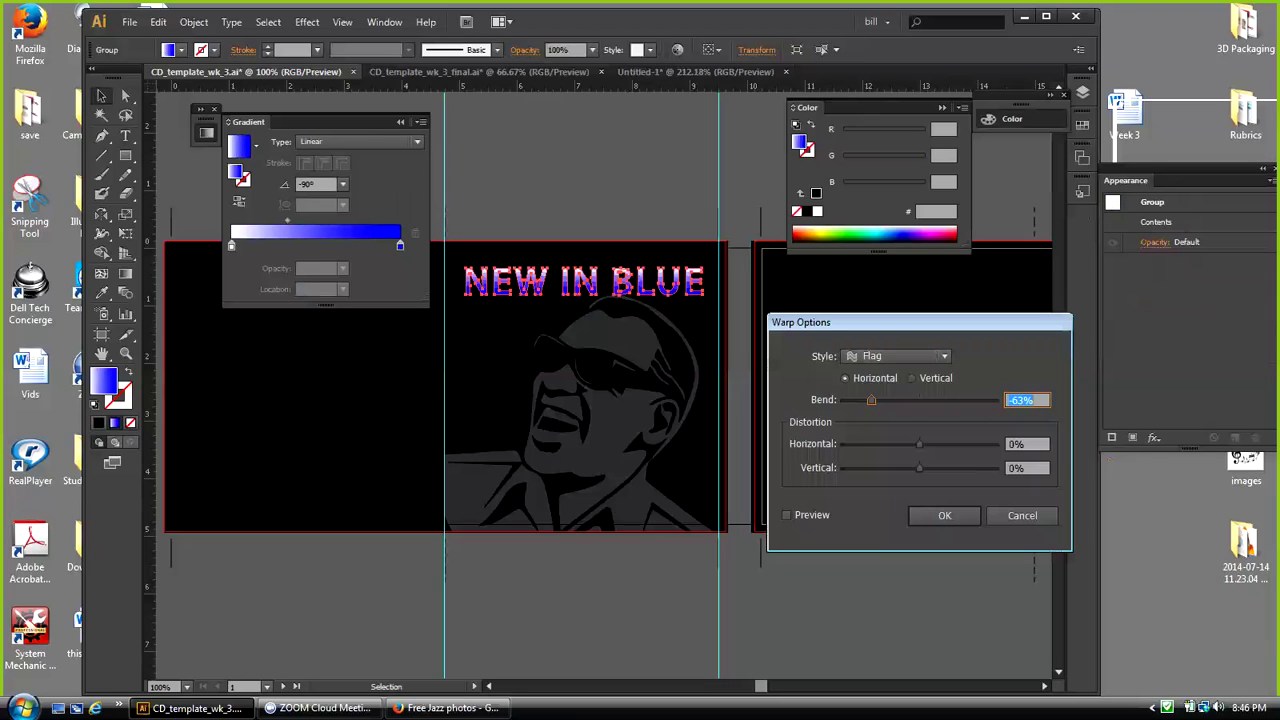
pyautogui.click(787, 515)
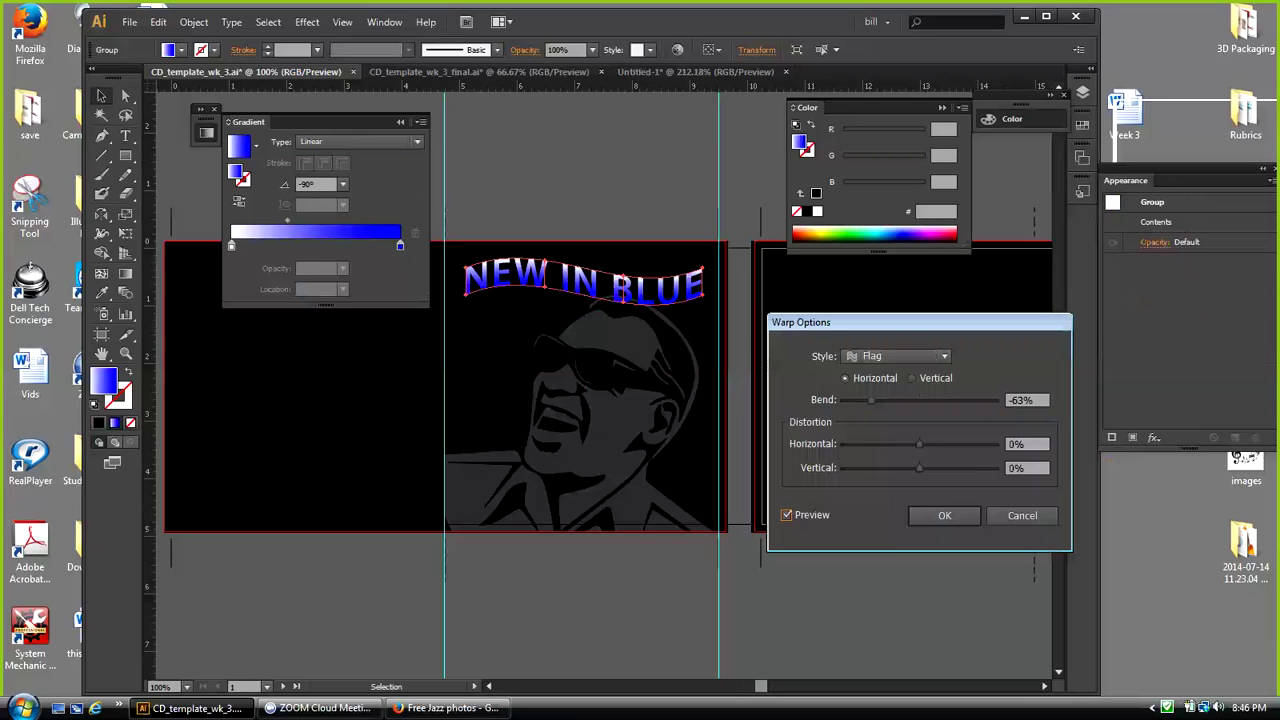
pyautogui.click(944, 515)
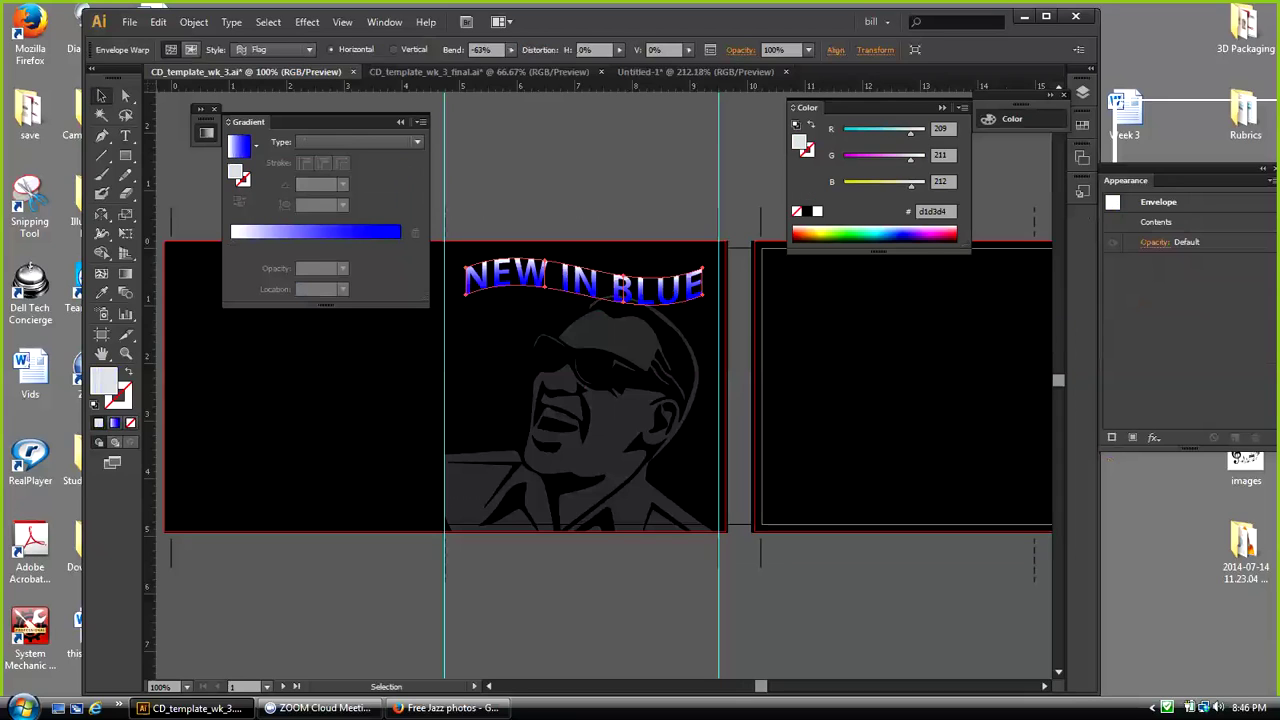
pyautogui.hotkey('ctrl', 'shift', 'a')
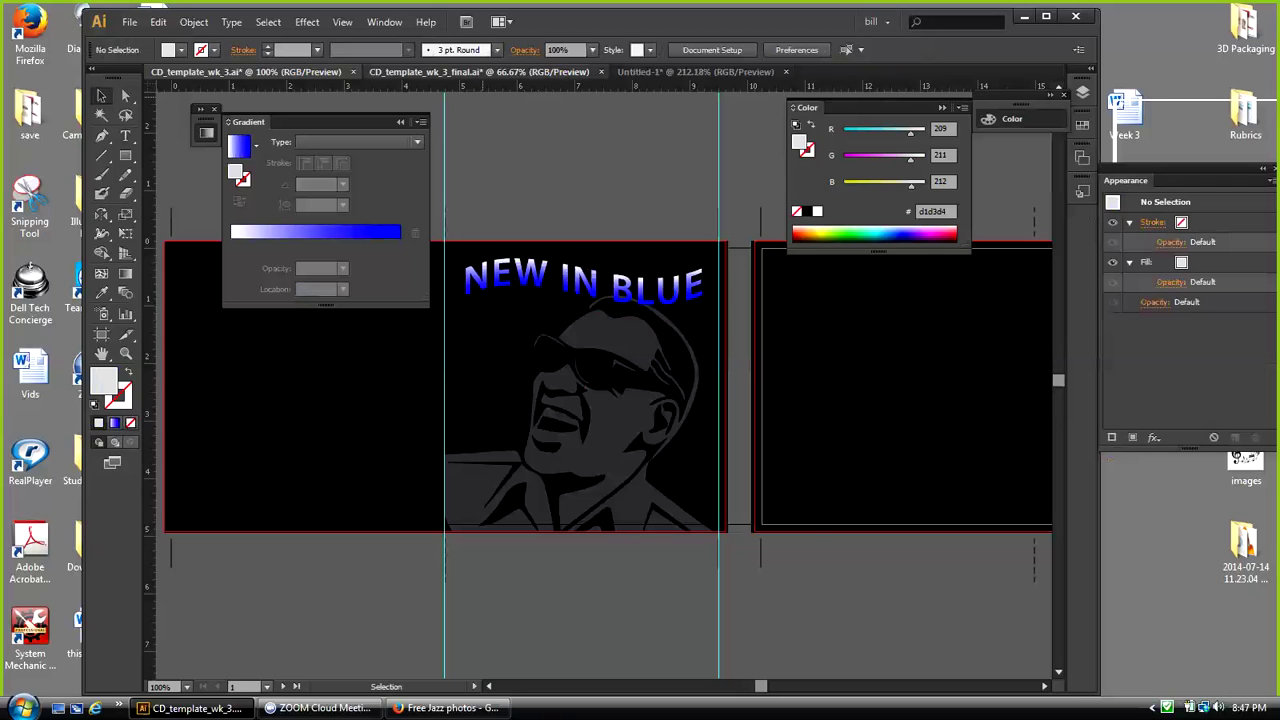
# Step: Review the finished CD layout in CD_template_wk_3_final.ai, and return to CD_template_wk_3.ai with the gradient controls collapsed off the title
pyautogui.click(478, 72)
pyautogui.moveTo(249, 122); pyautogui.dragTo(575, 100)
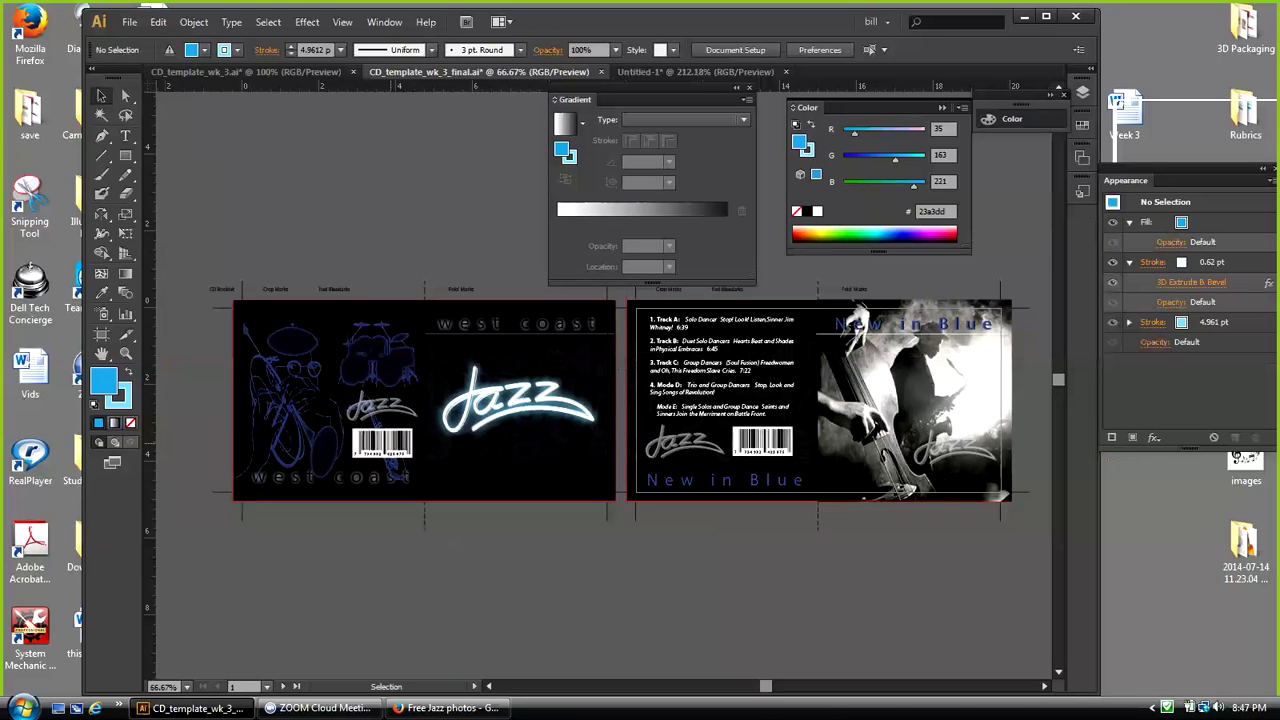
pyautogui.click(696, 72)
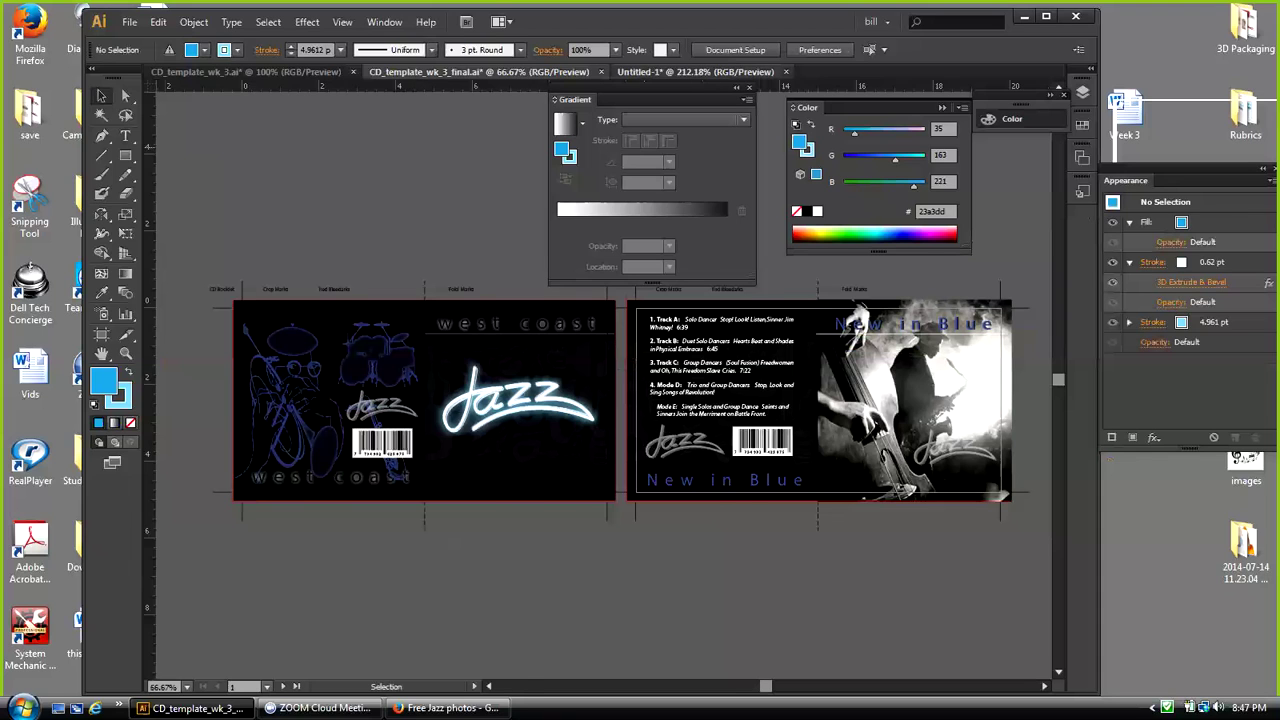
pyautogui.hotkey('ctrl', 'Tab')
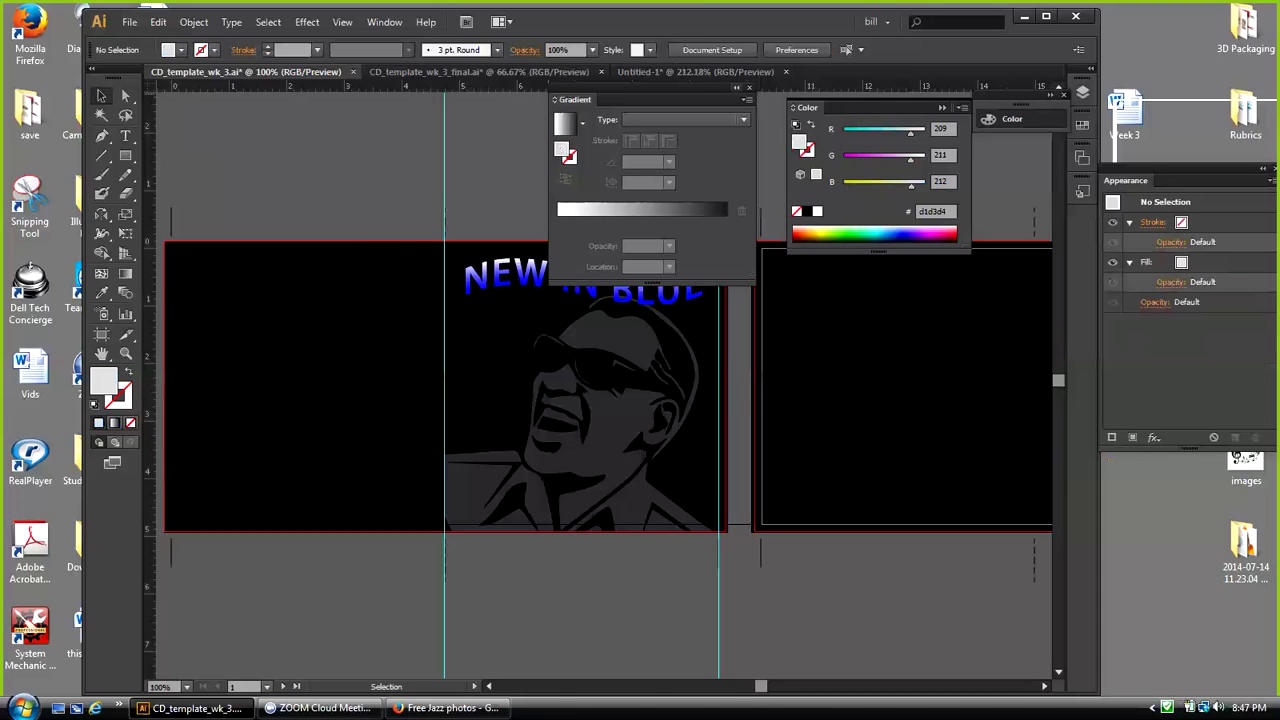
pyautogui.click(739, 87)
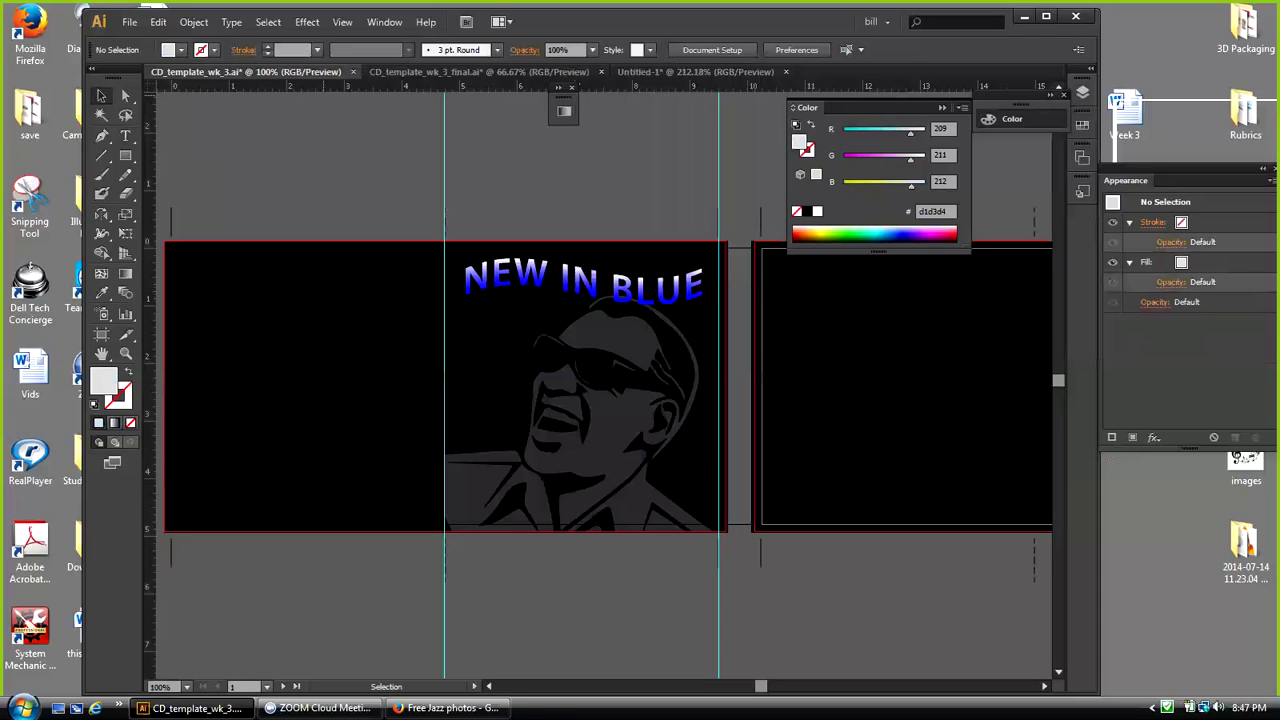
# Step: Place the barcode file from the Week 3 elements folder as a linked file, cropped to Media
pyautogui.click(129, 22)
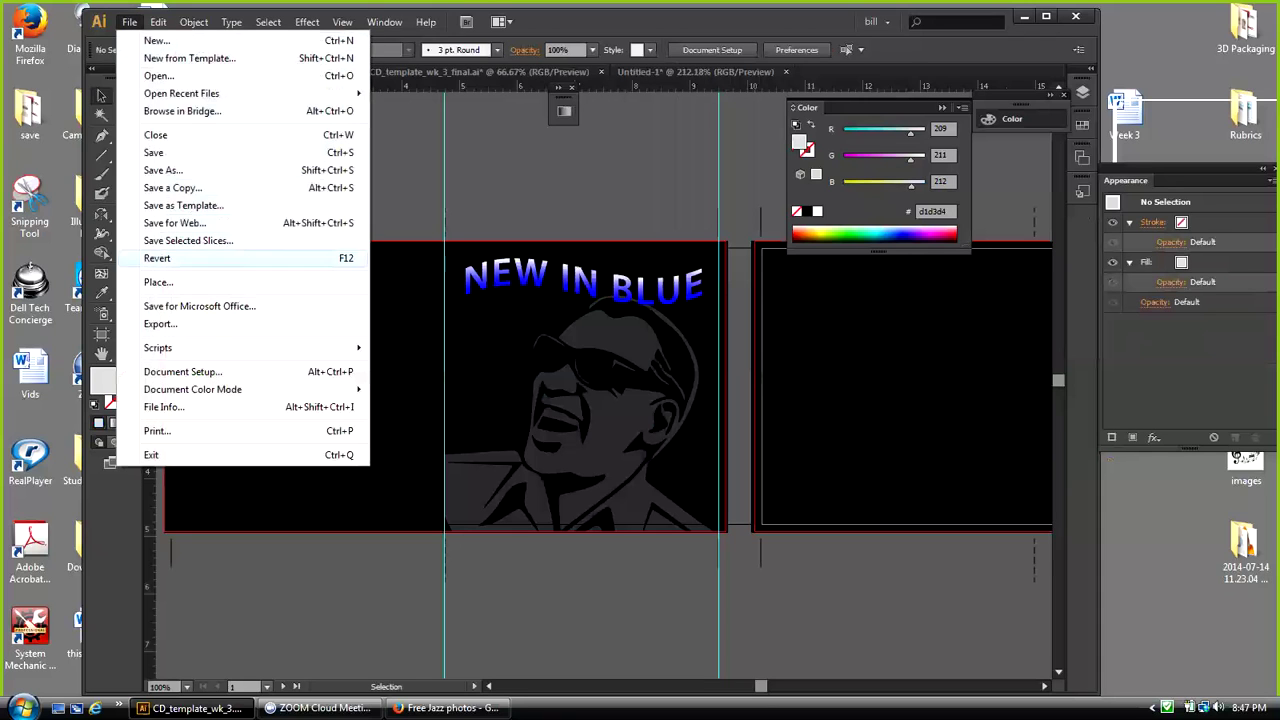
pyautogui.click(160, 283)
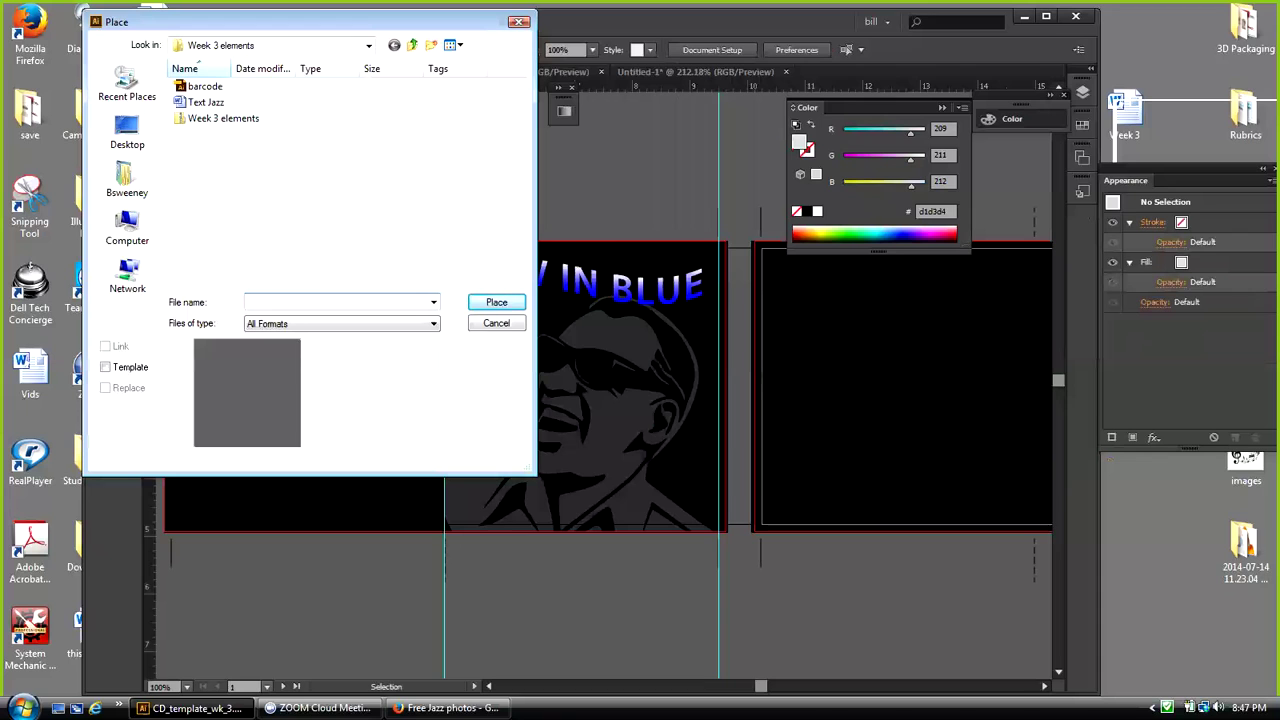
pyautogui.click(205, 87)
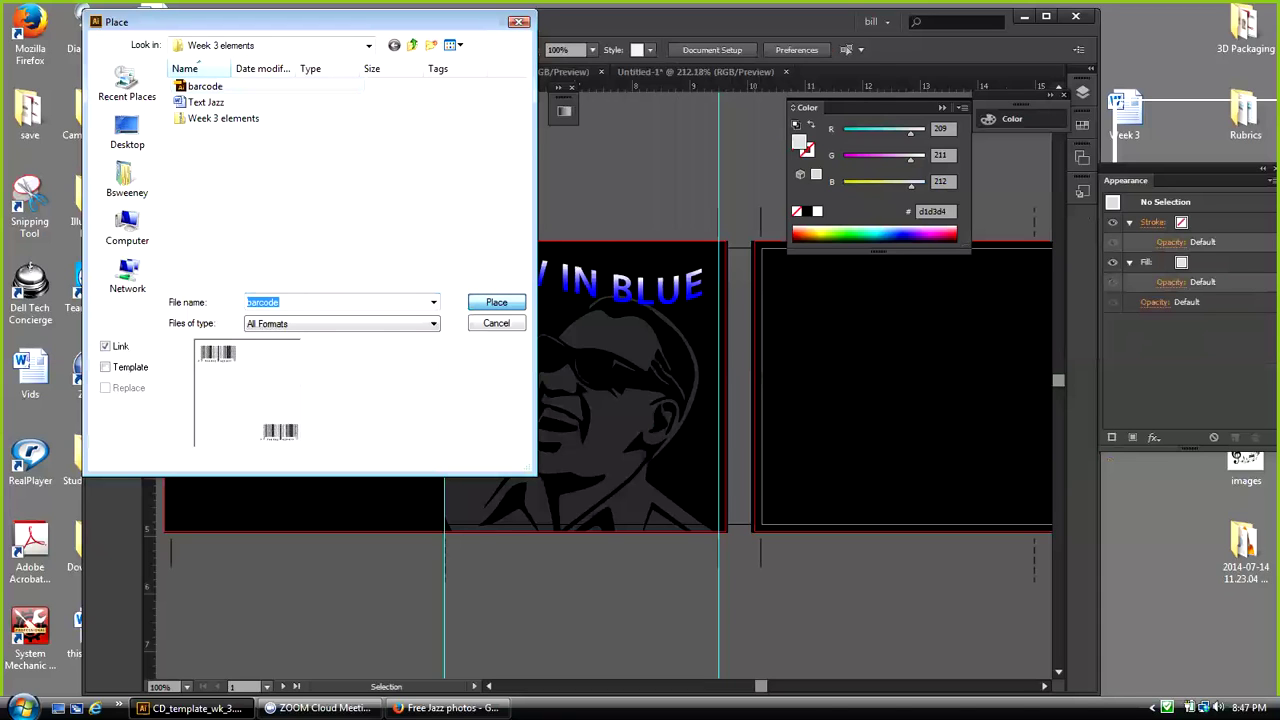
pyautogui.press('Return')
pyautogui.click(412, 373)
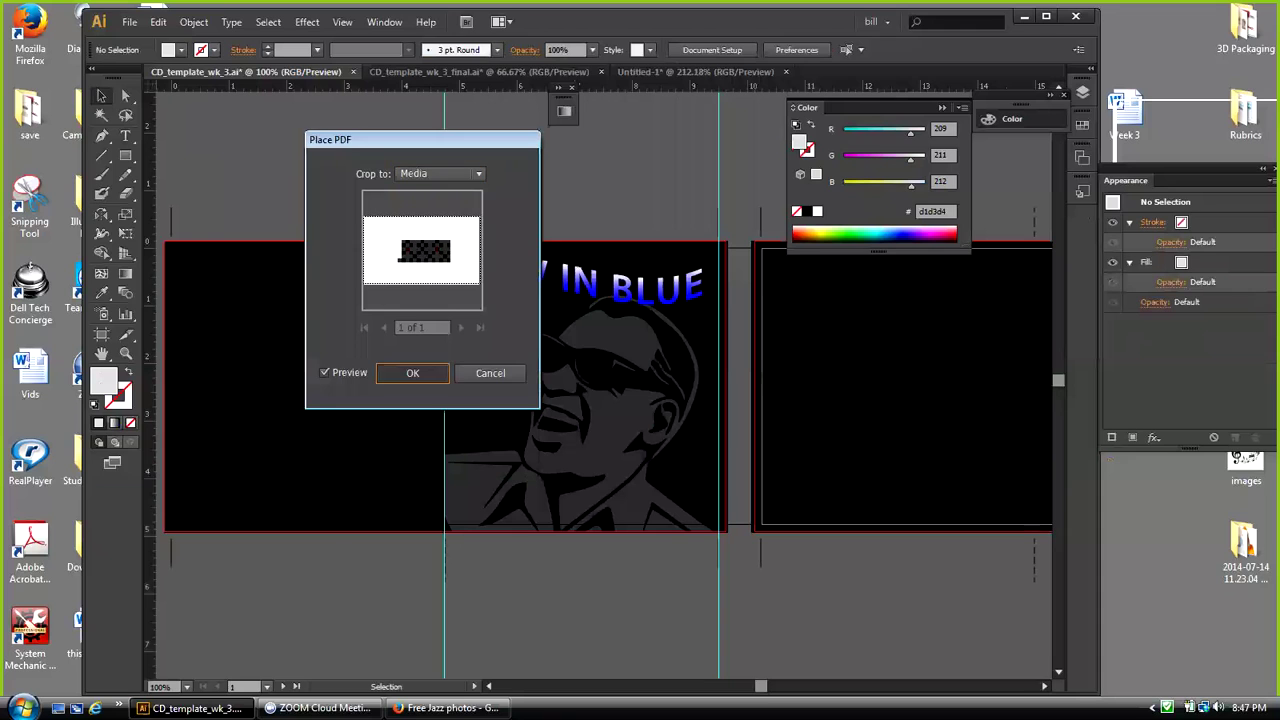
pyautogui.press('Return')
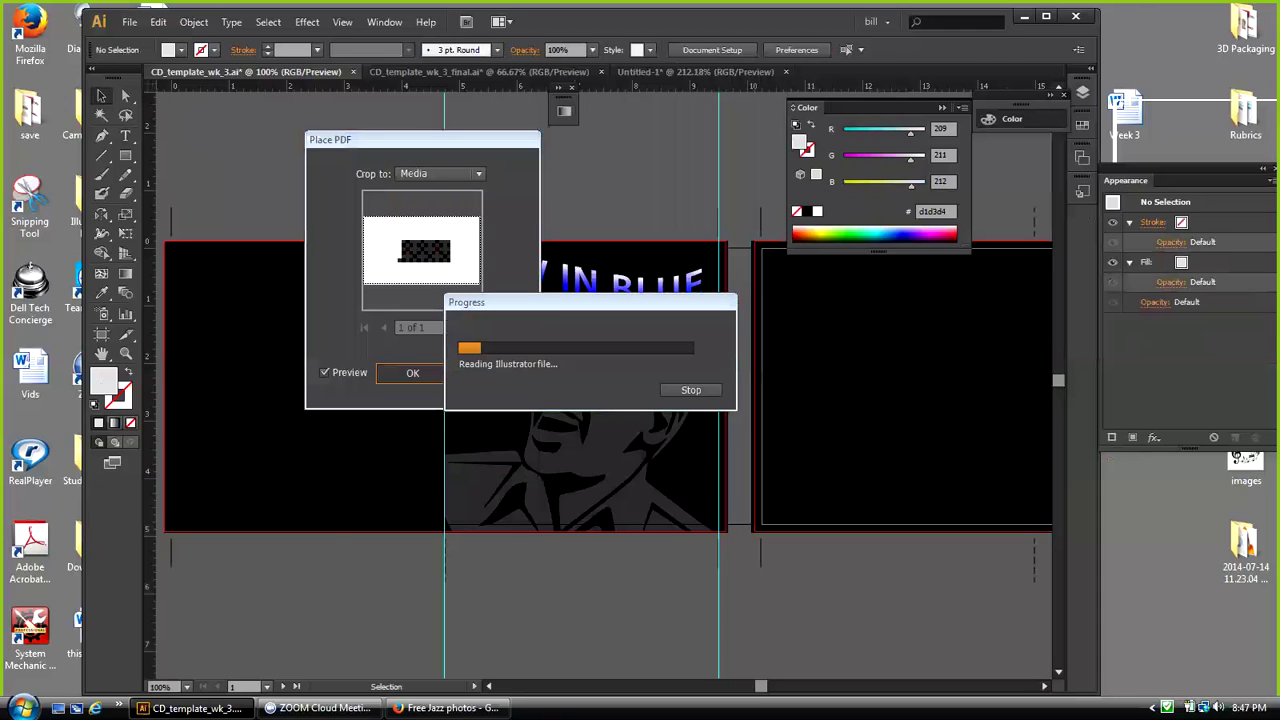
# Step: Move the placed barcode onto the lower part of the back cover, at about X 3.3 in, Y 3.6 in, and deselect it
pyautogui.moveTo(604, 386); pyautogui.dragTo(364, 455)
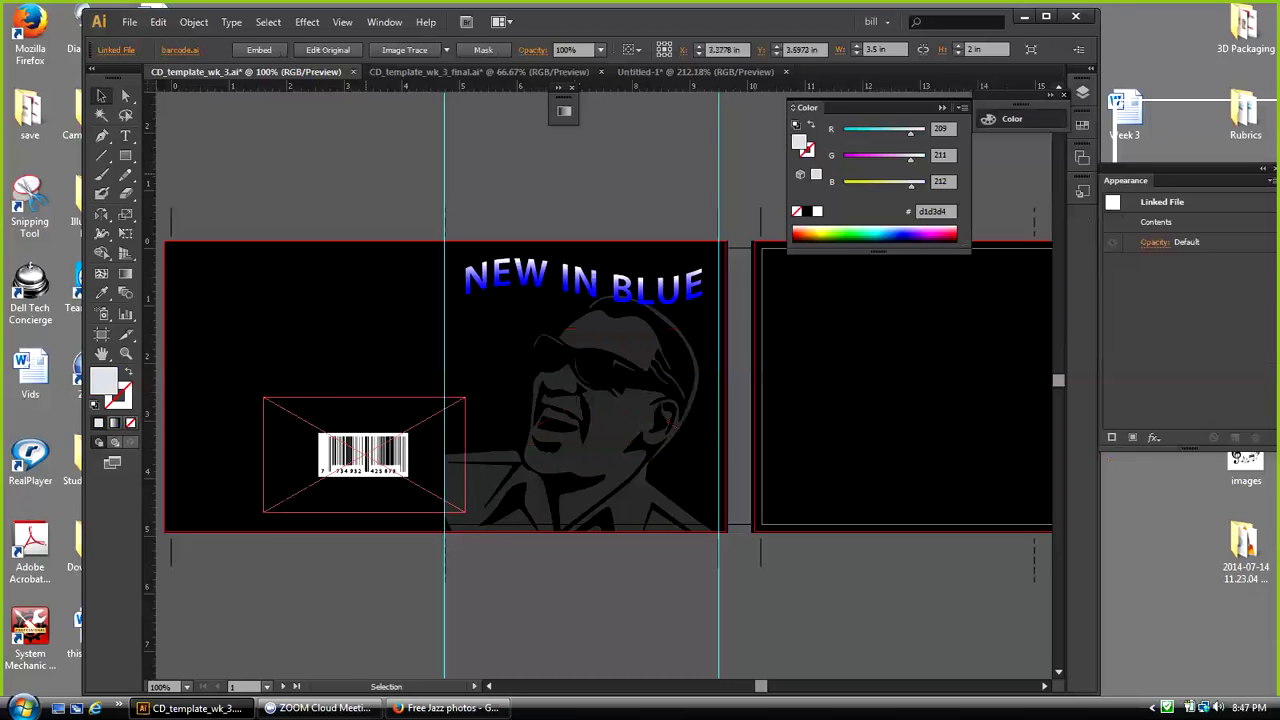
pyautogui.hotkey('ctrl', 'shift', 'a')
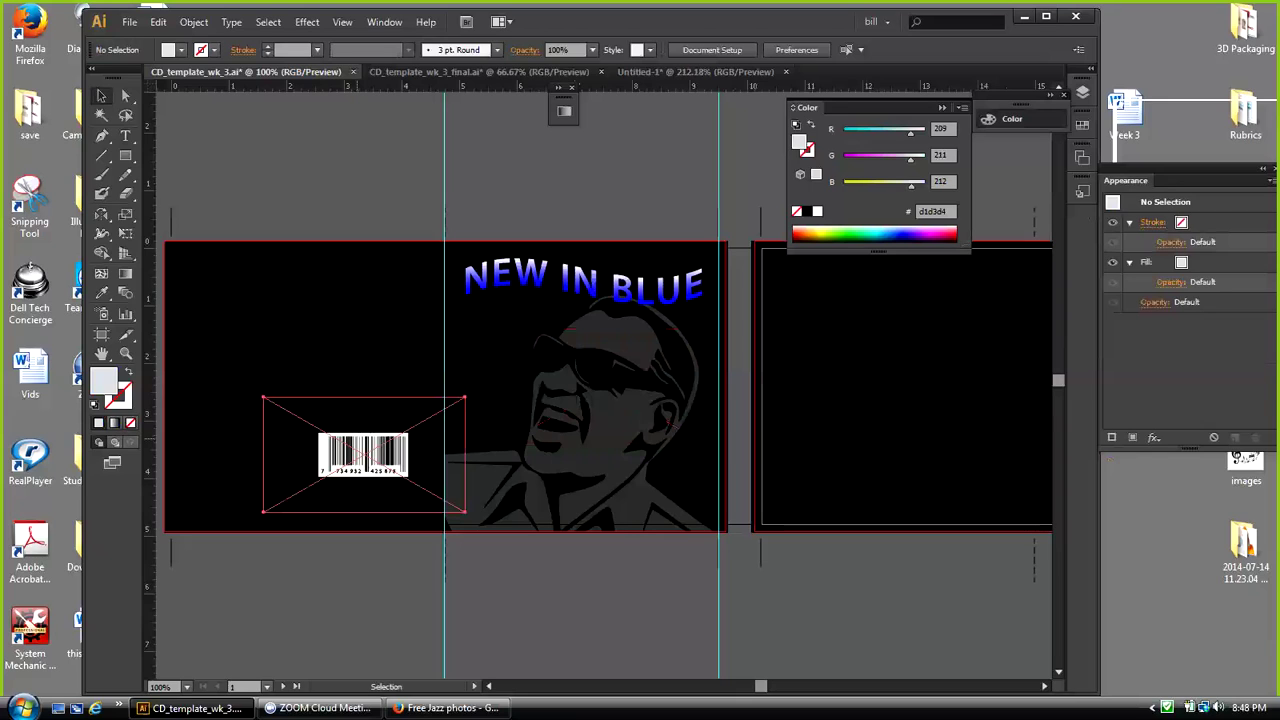
pyautogui.moveTo(366, 455); pyautogui.dragTo(364, 455)
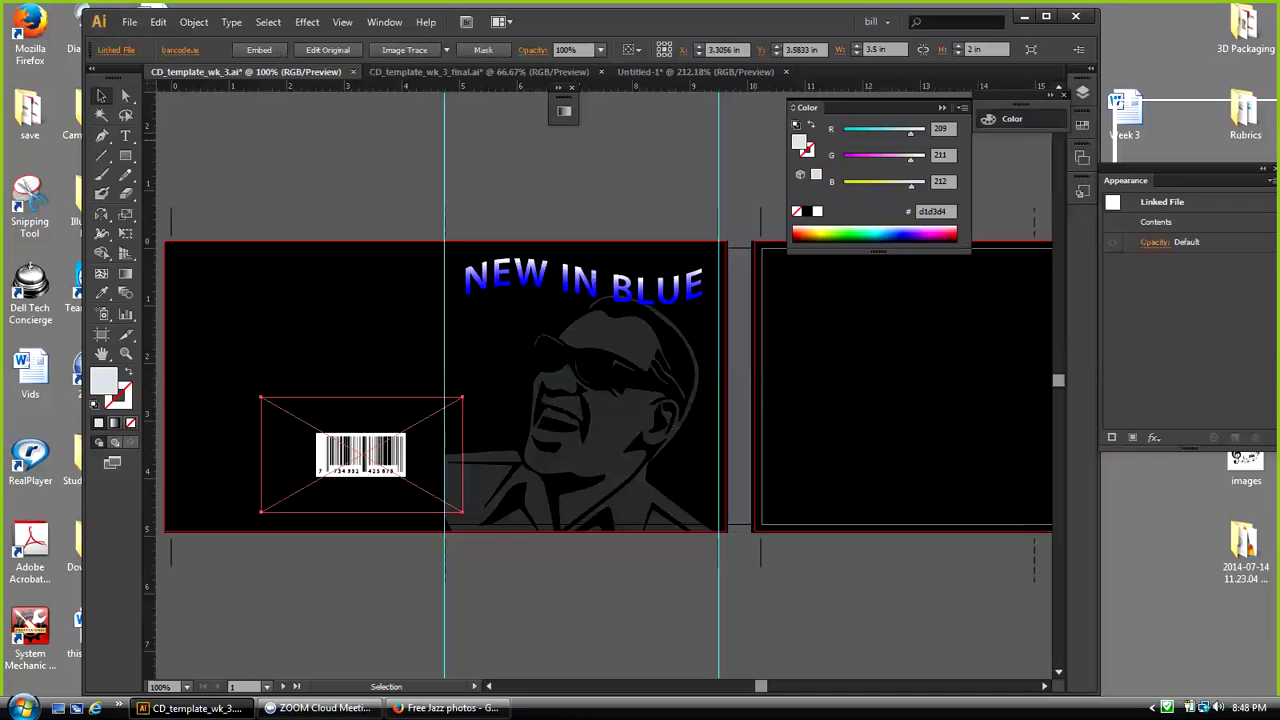
pyautogui.click(480, 145)
# Step: Copy the white track list text block from the second cover in CD_template_wk_3_final.ai
pyautogui.click(479, 72)
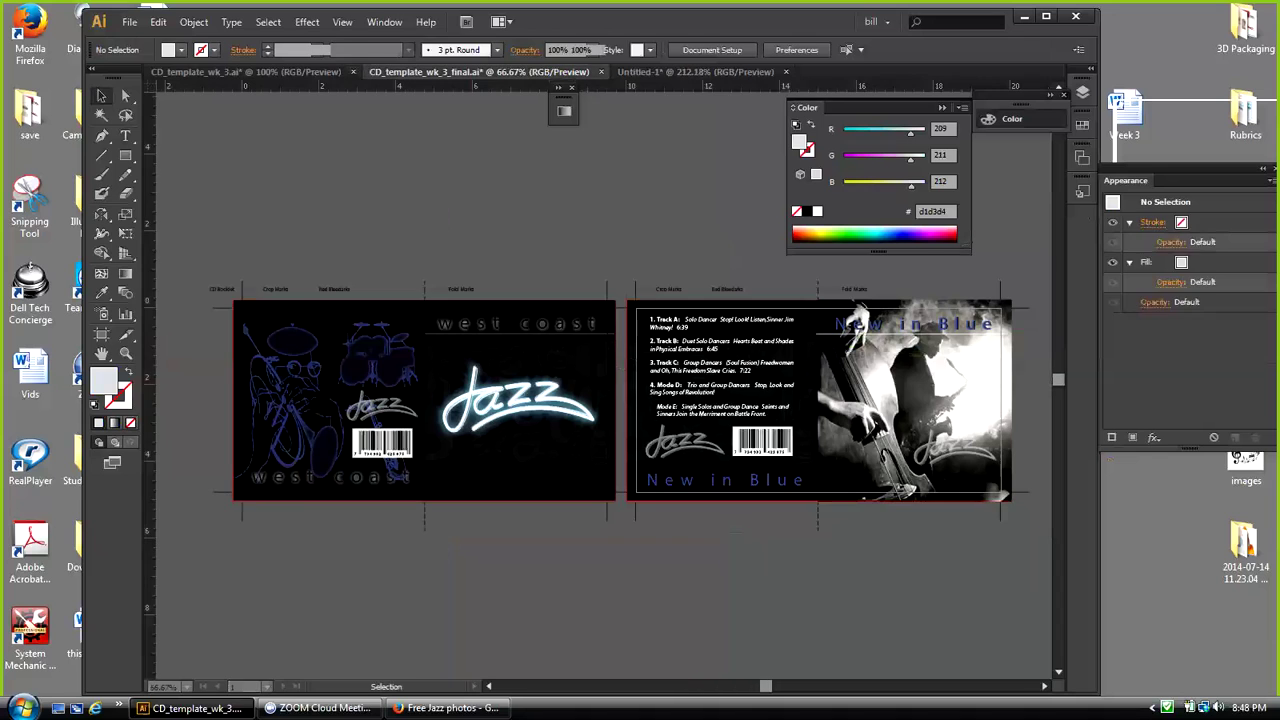
pyautogui.rightClick(723, 369)
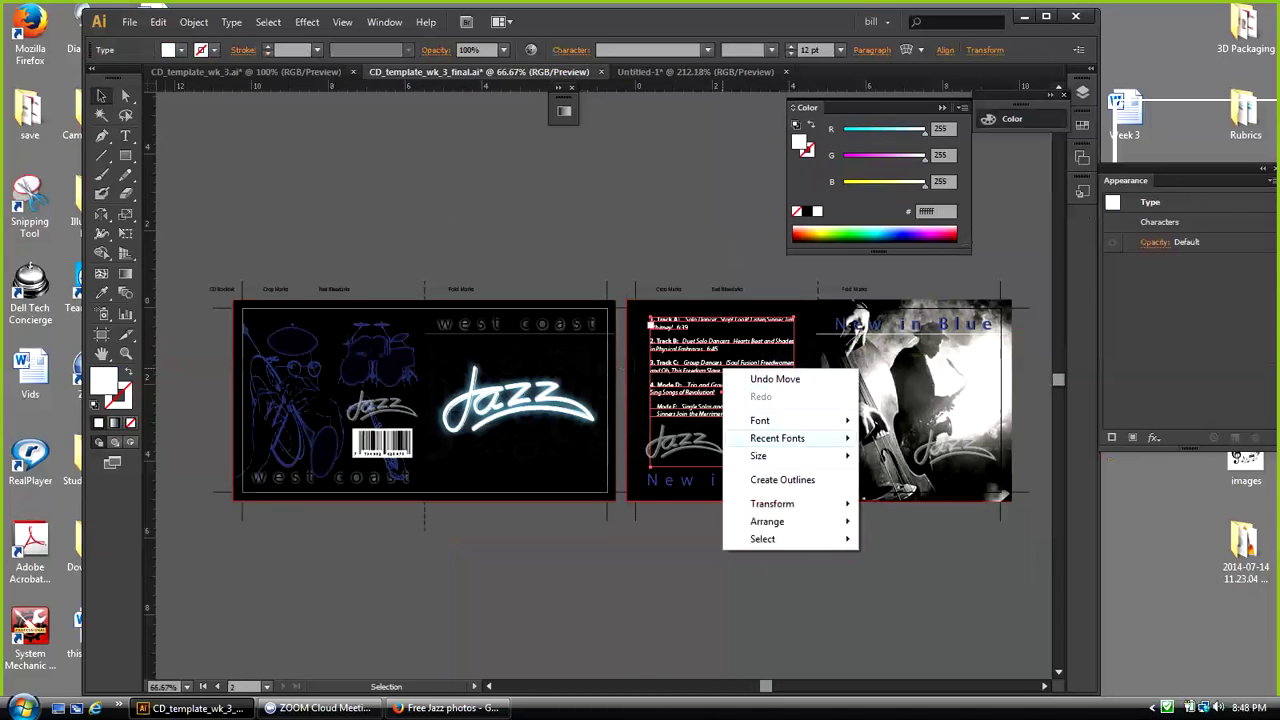
pyautogui.click(158, 21)
pyautogui.click(158, 21)
pyautogui.click(182, 98)
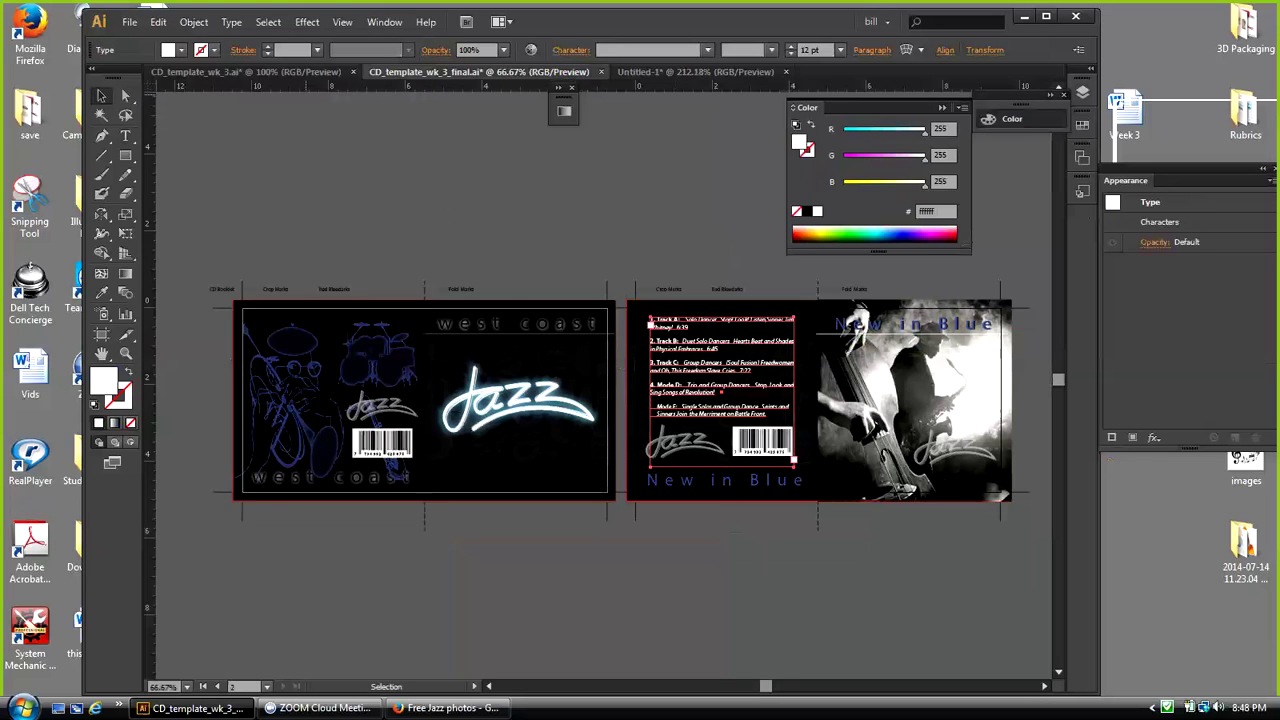
# Step: Paste the copied track list into CD_template_wk_3.ai and position it on the upper part of the back cover, above the barcode
pyautogui.click(245, 71)
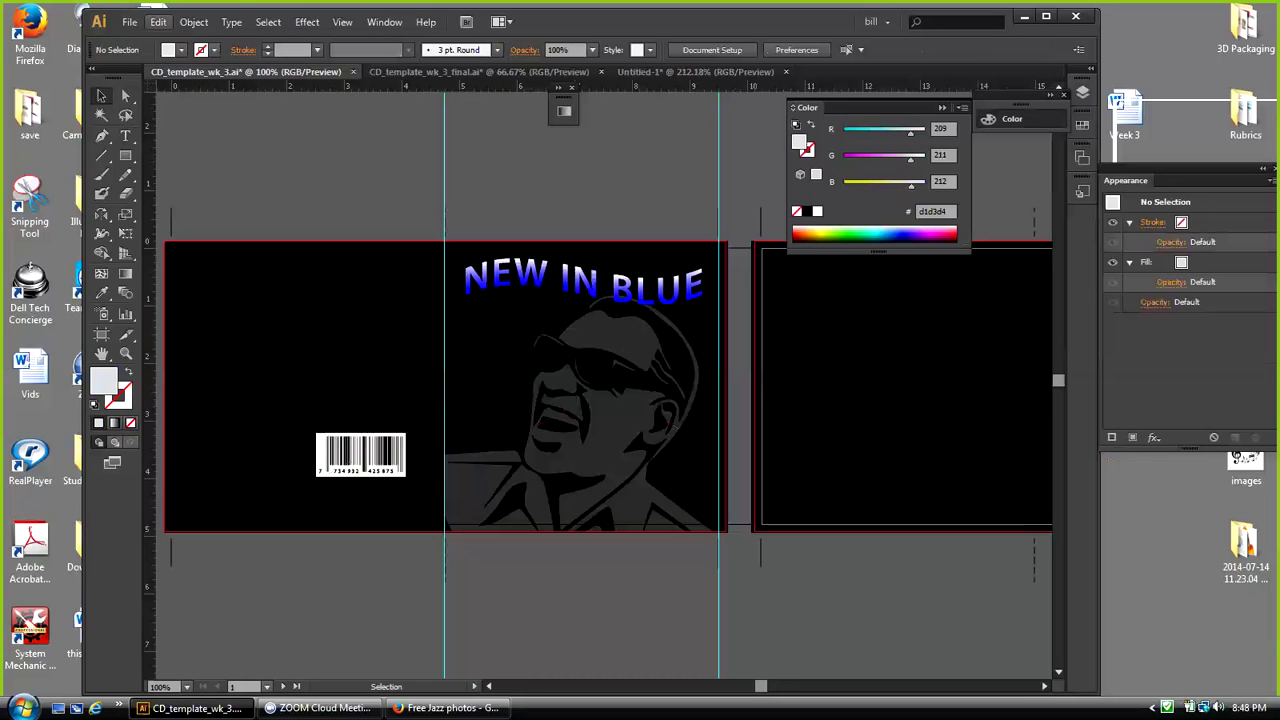
pyautogui.click(158, 21)
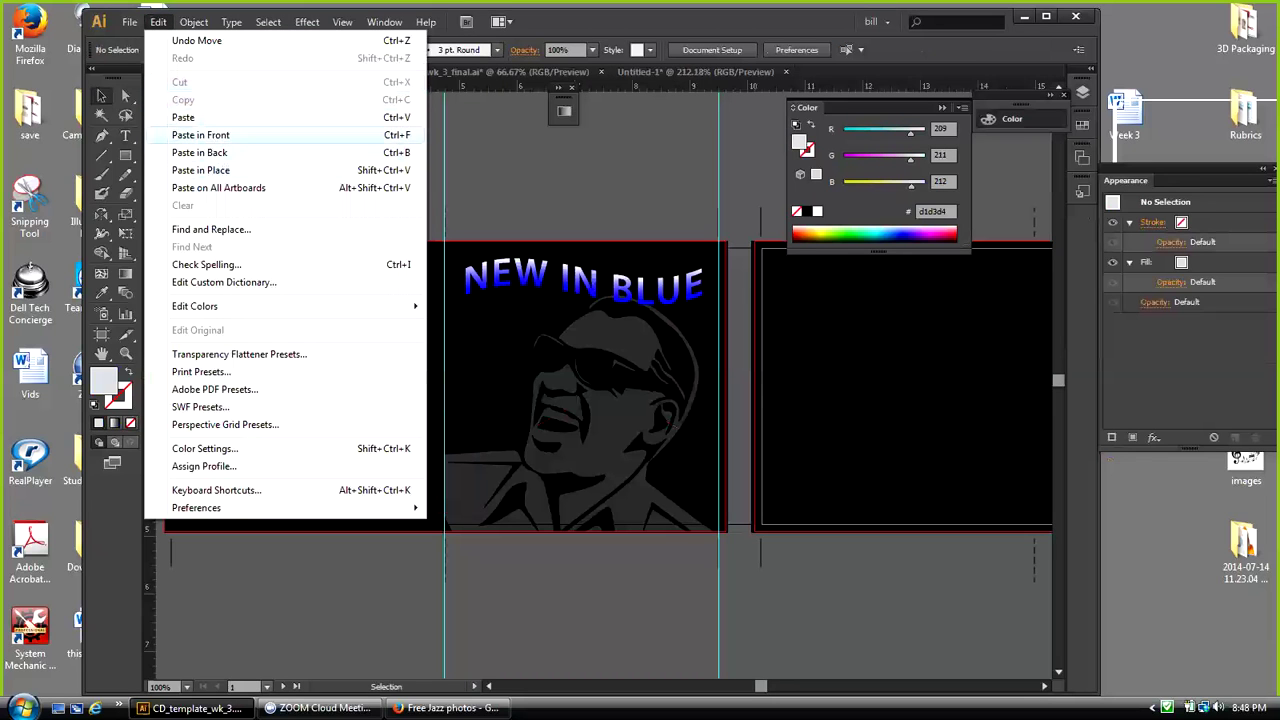
pyautogui.click(183, 117)
pyautogui.moveTo(572, 323); pyautogui.dragTo(269, 306)
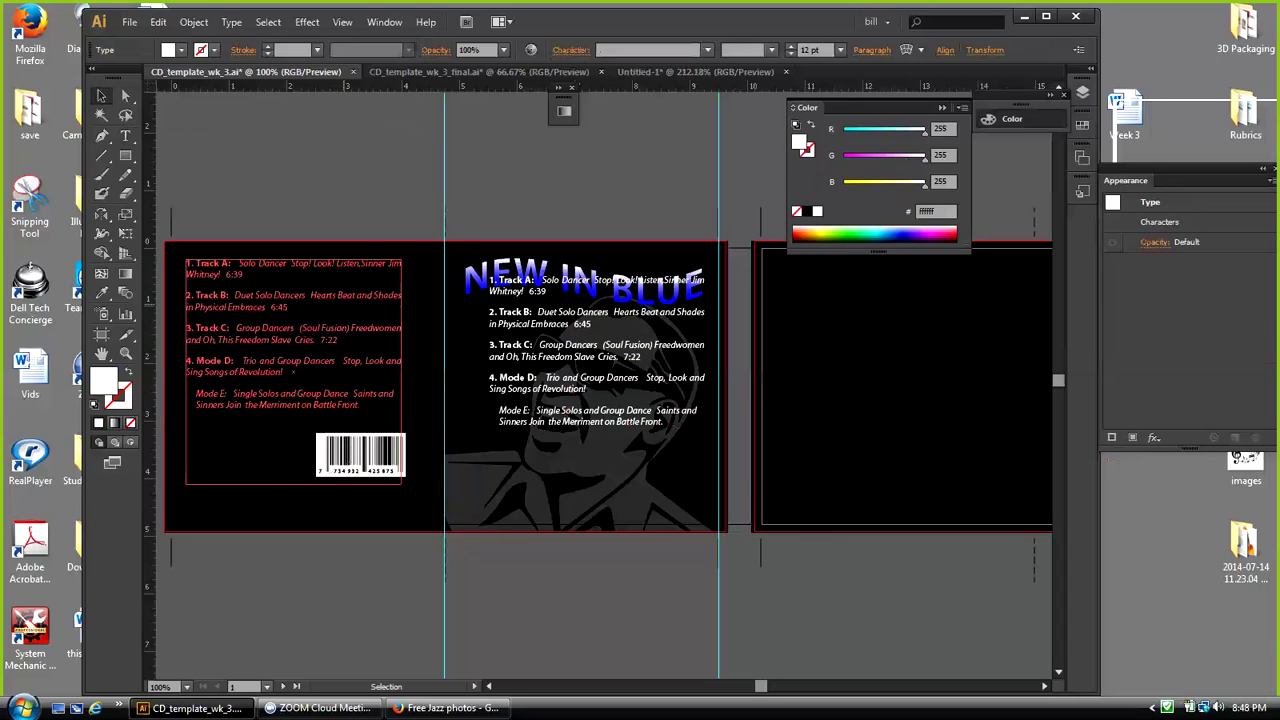
pyautogui.moveTo(292, 363); pyautogui.dragTo(300, 373)
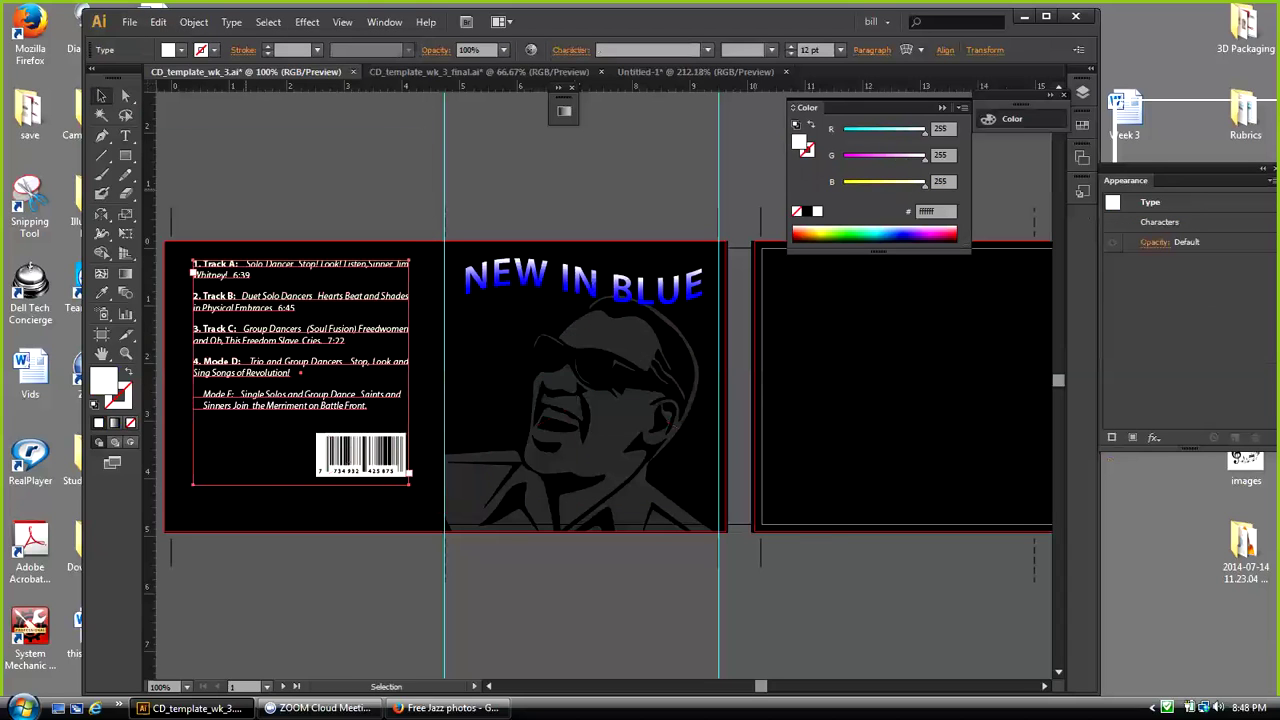
pyautogui.click(290, 184)
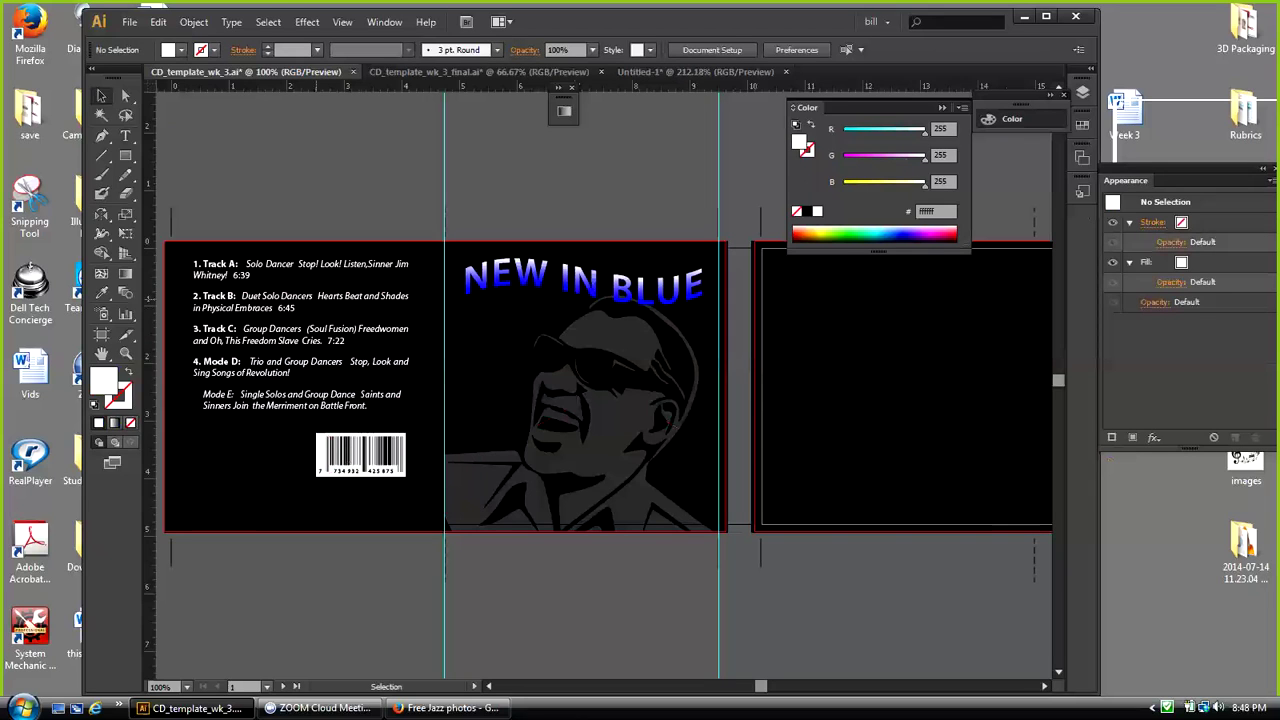
pyautogui.click(299, 364)
pyautogui.press('Down')
pyautogui.press('Down')
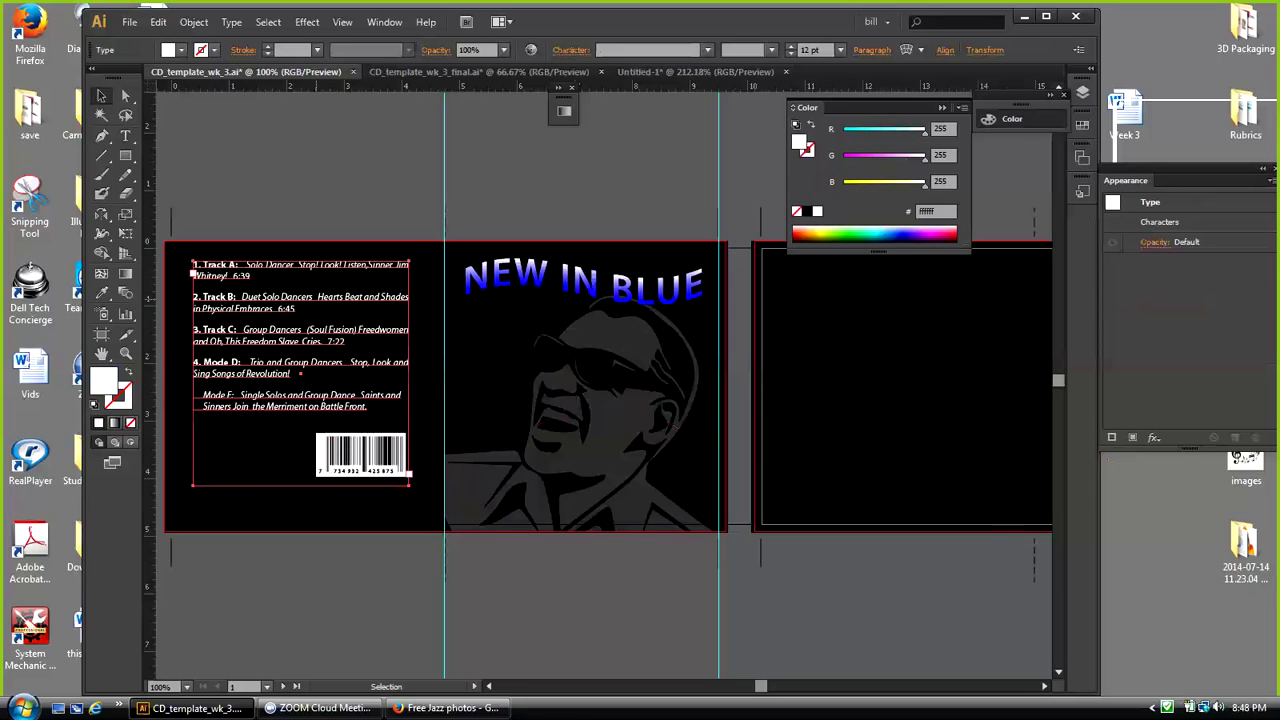
pyautogui.hotkey('ctrl', 'shift', 'a')
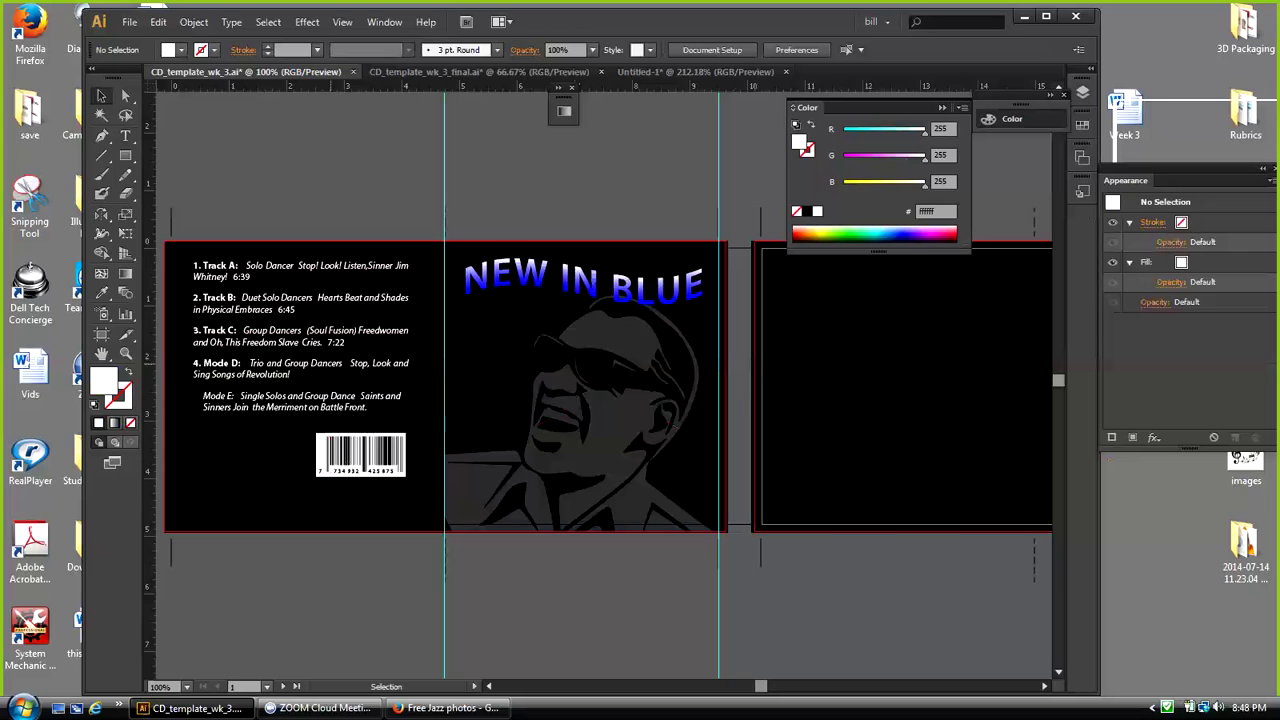
# Step: Nudge the barcode slightly lower on the back cover, clear of the track list, and deselect it
pyautogui.click(360, 455)
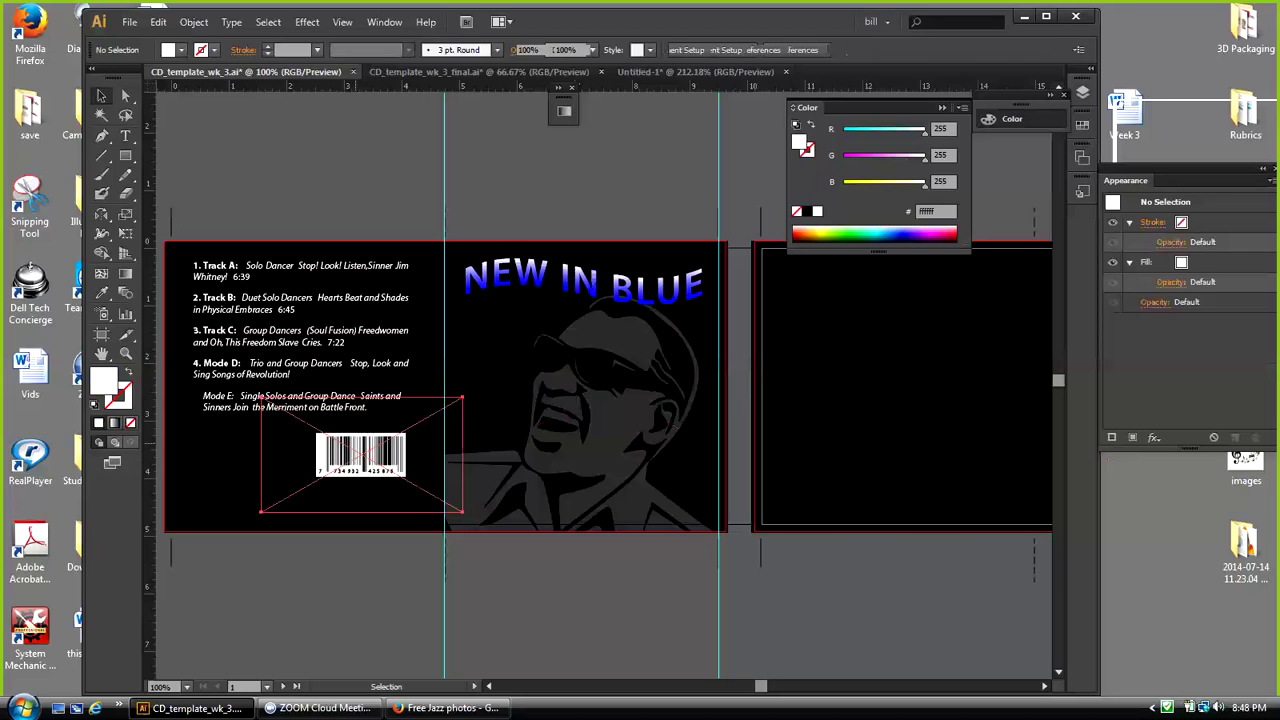
pyautogui.press('Down')
pyautogui.press('Down')
pyautogui.press('Down')
pyautogui.press('Down')
pyautogui.press('Down')
pyautogui.press('Down')
pyautogui.press('Down')
pyautogui.press('Down')
pyautogui.press('Down')
pyautogui.press('Down')
pyautogui.press('Down')
pyautogui.press('Down')
pyautogui.press('Down')
pyautogui.press('Down')
pyautogui.press('Down')
pyautogui.press('Down')
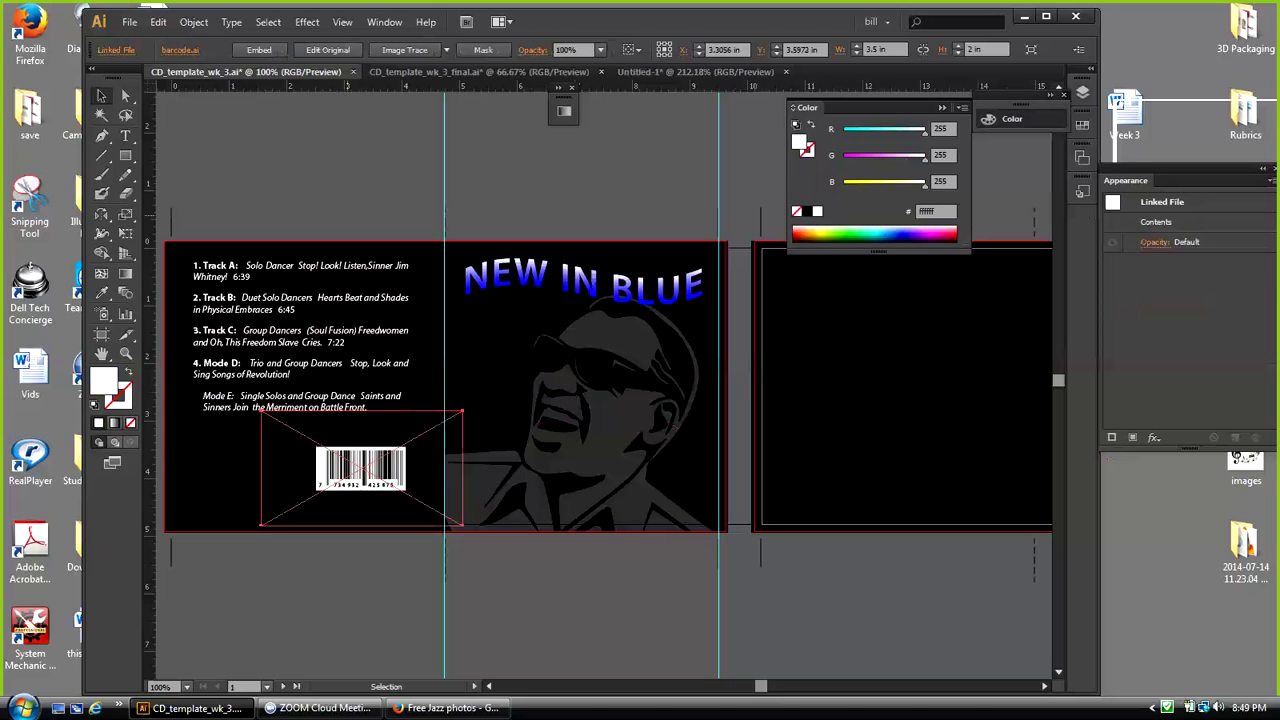
pyautogui.hotkey('ctrl', 'shift', 'a')
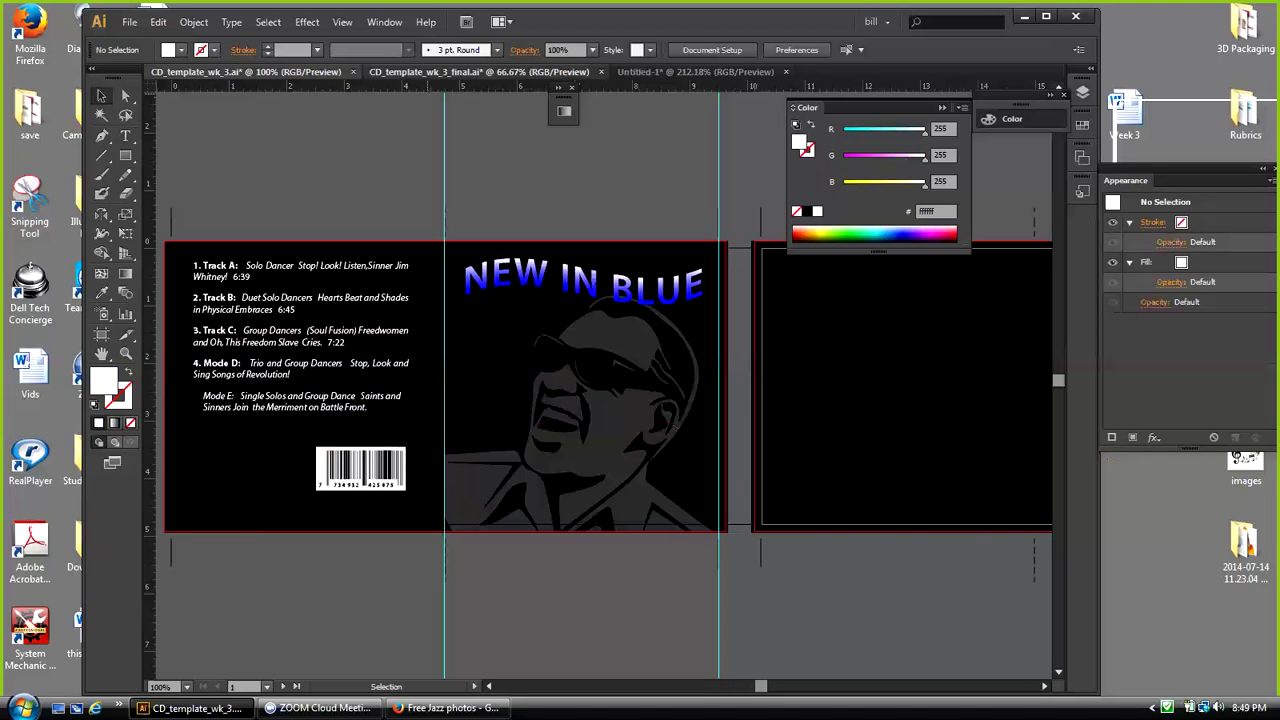
# Step: Copy the silver Jazz logo beside the barcode on the second cover's back in CD_template_wk_3_final.ai
pyautogui.click(479, 72)
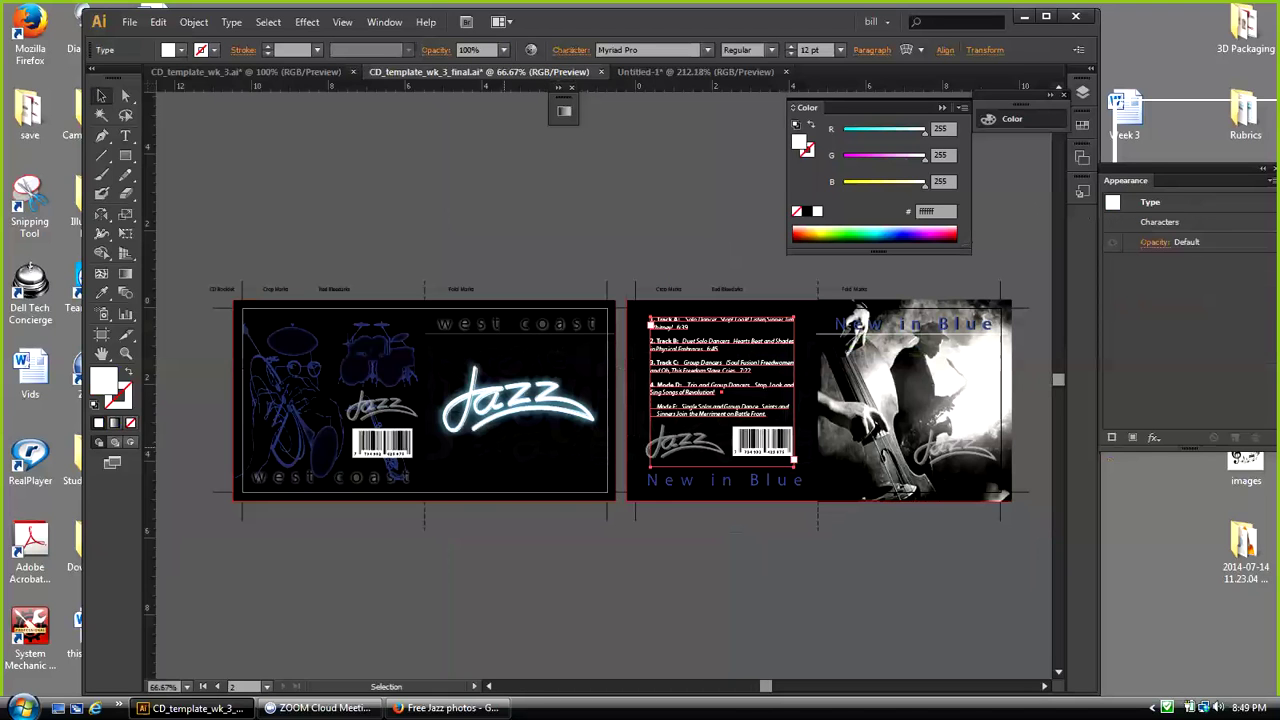
pyautogui.click(685, 442)
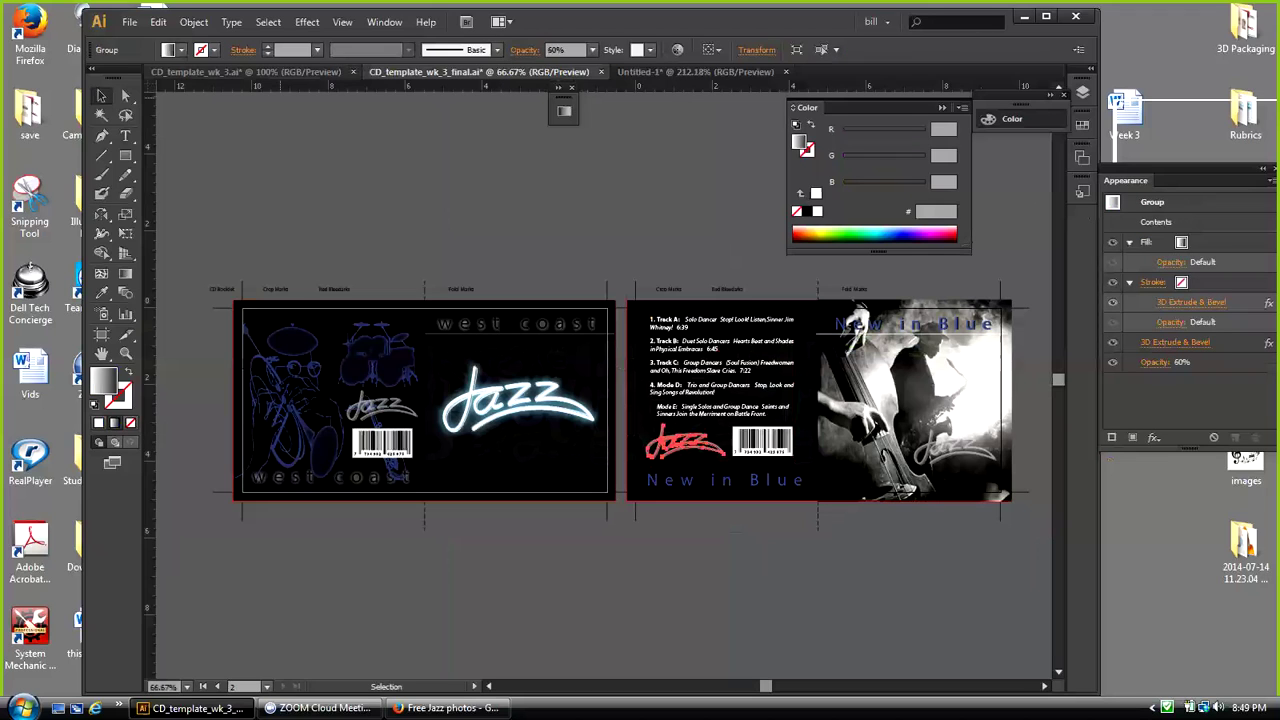
pyautogui.click(158, 21)
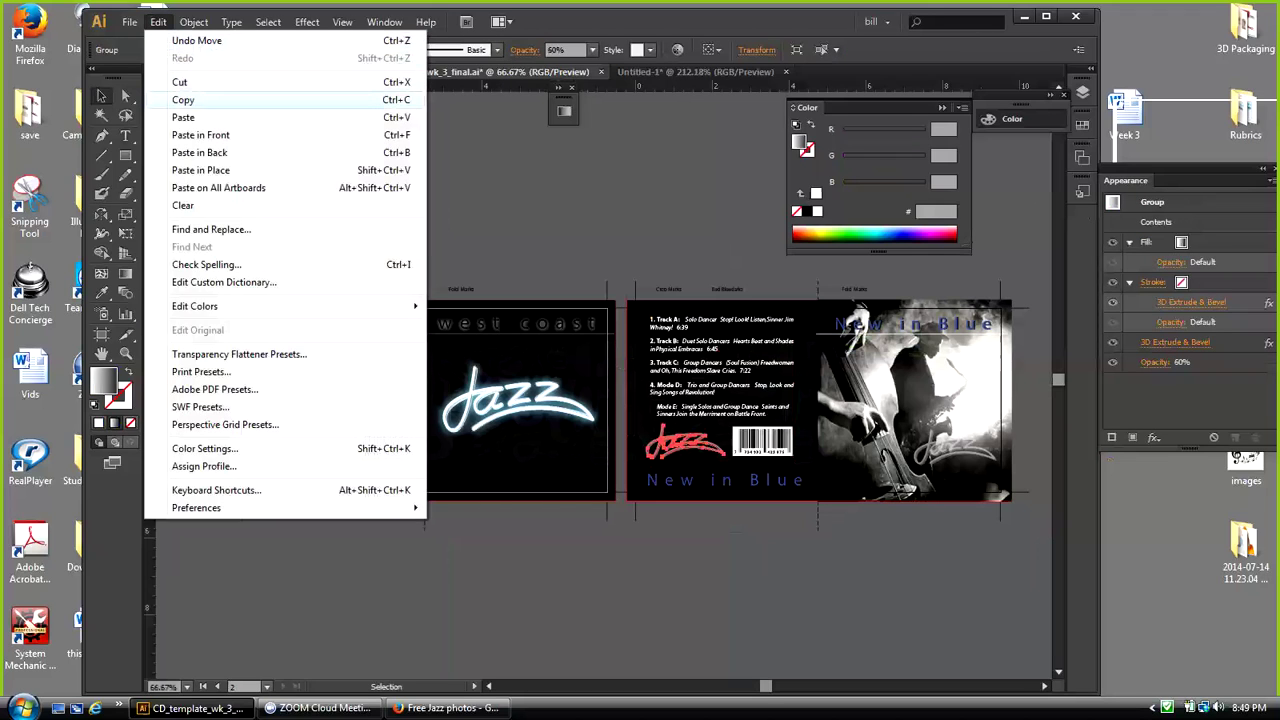
pyautogui.click(183, 100)
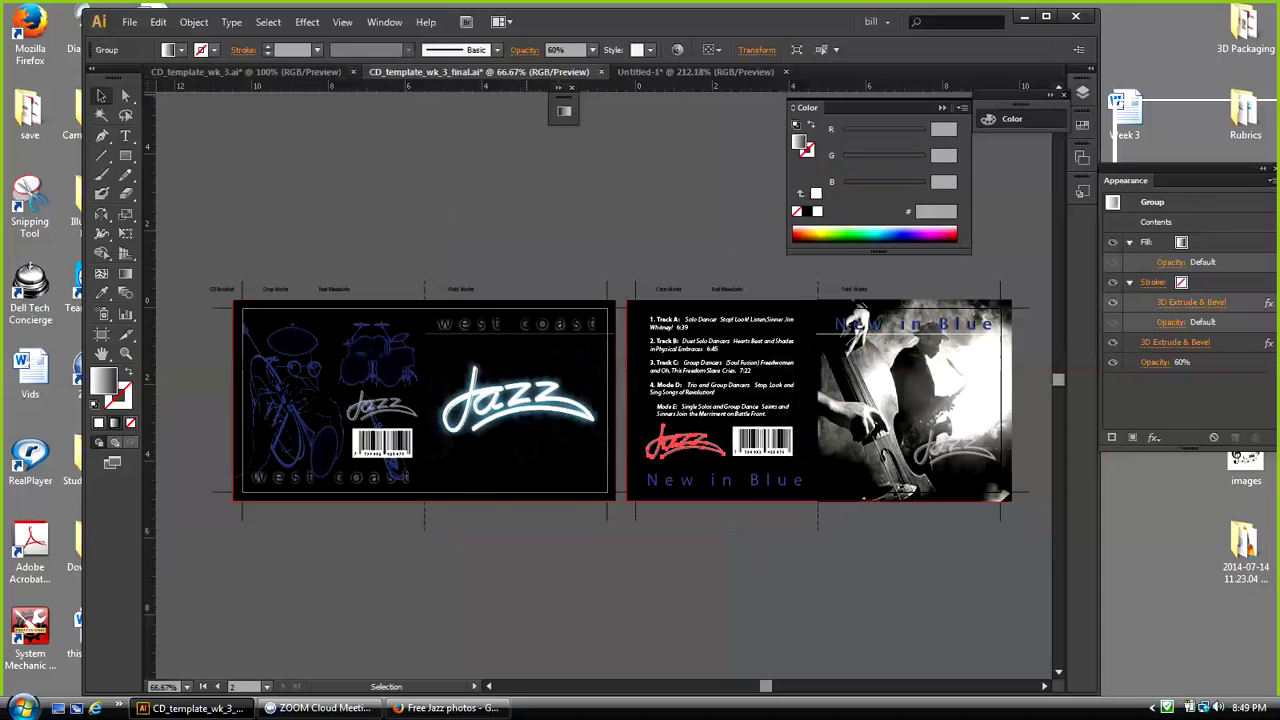
# Step: Paste the Jazz logo into CD_template_wk_3.ai and place it to the left of the back cover's barcode
pyautogui.click(245, 71)
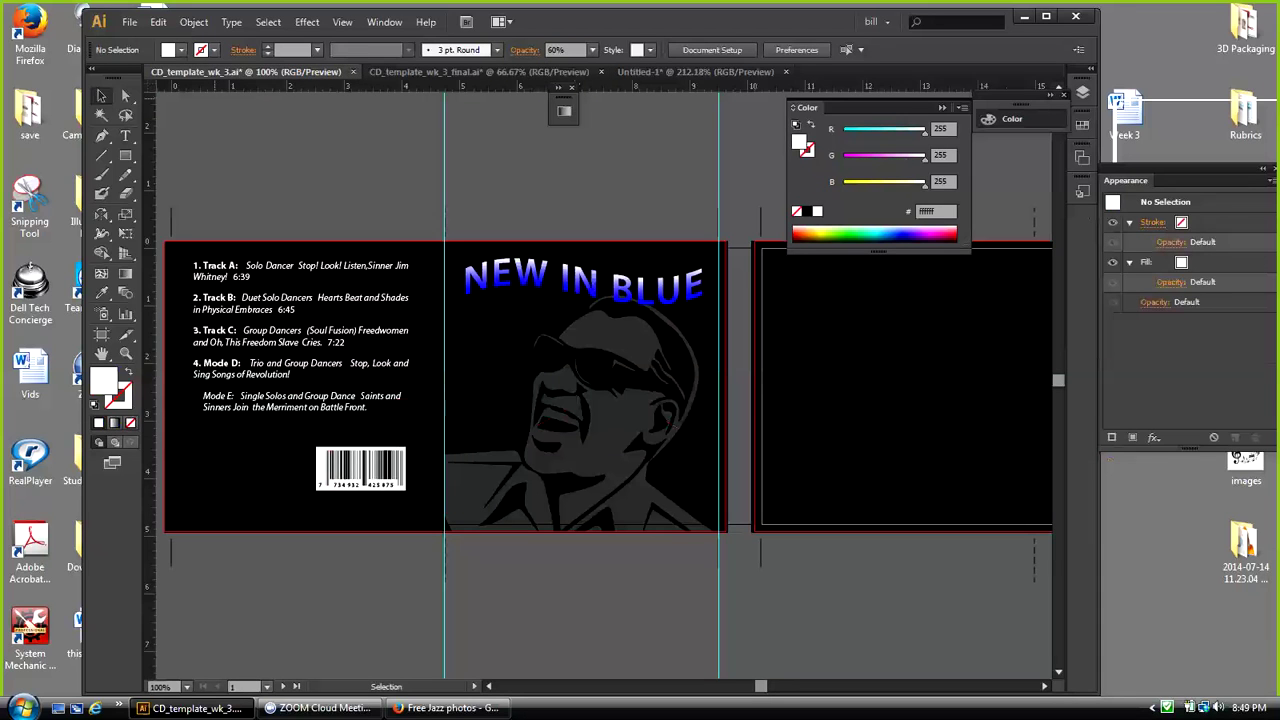
pyautogui.click(158, 21)
pyautogui.click(185, 118)
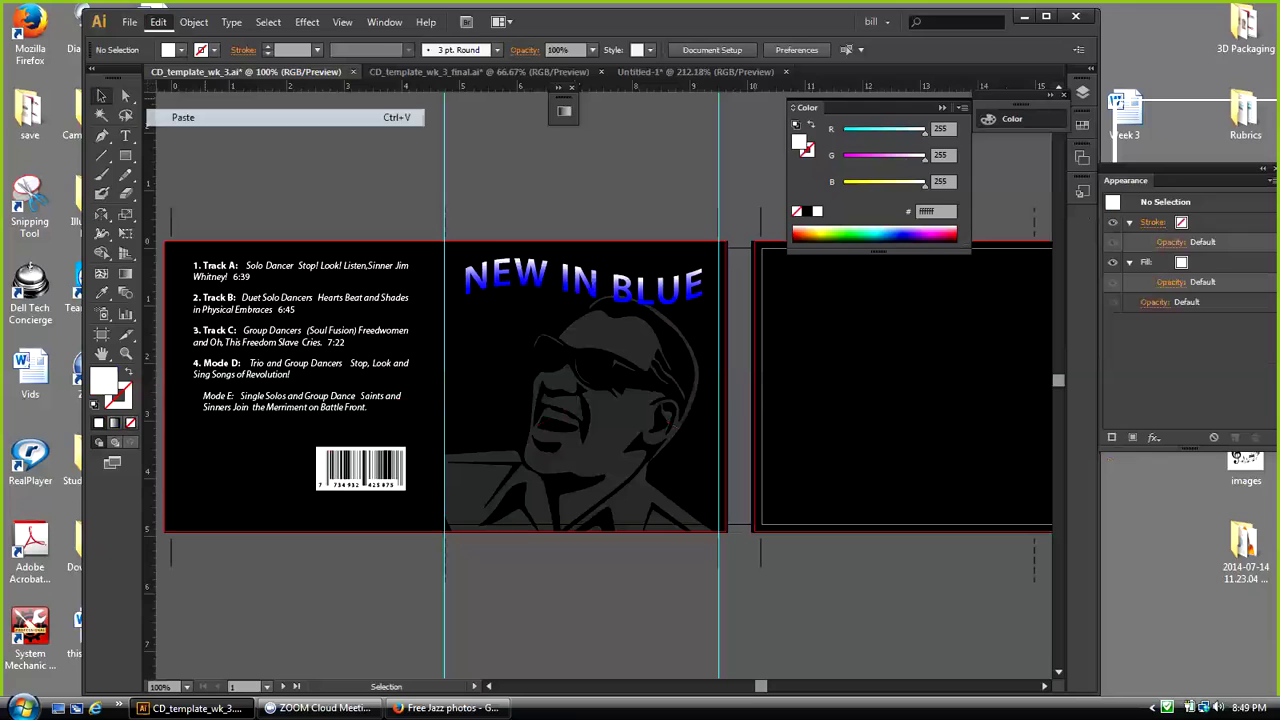
pyautogui.moveTo(603, 390); pyautogui.dragTo(247, 467)
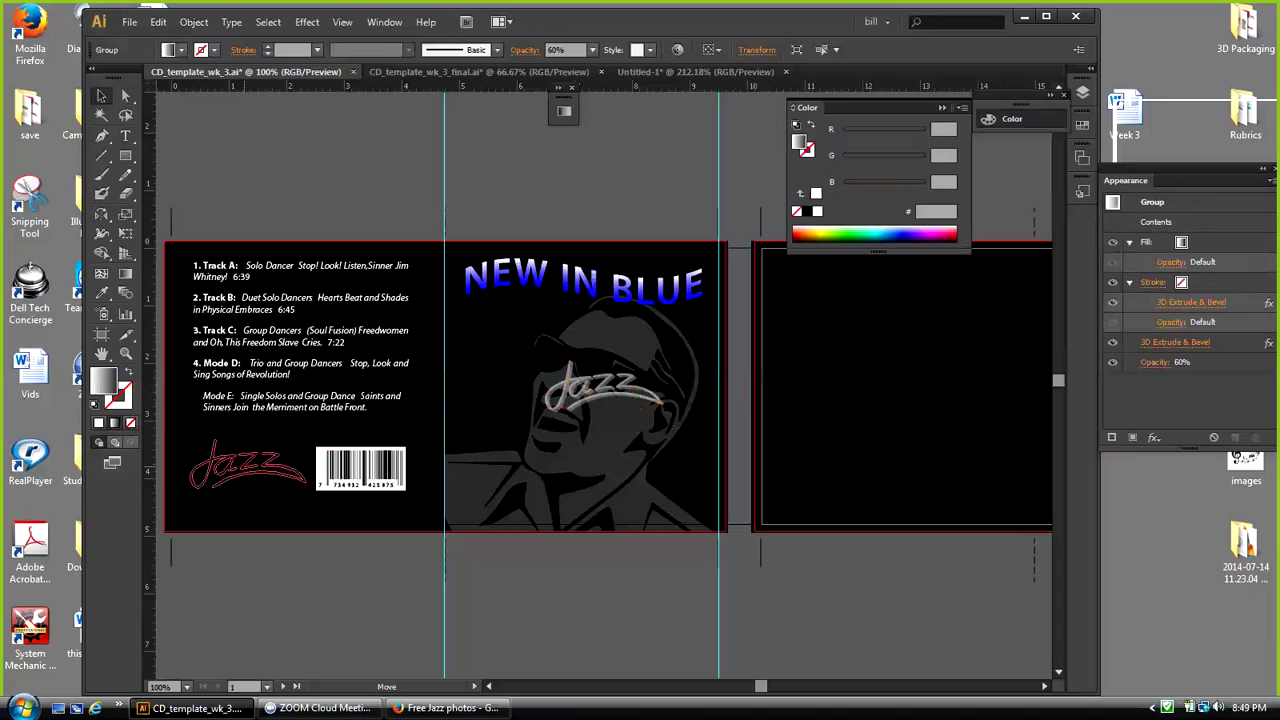
pyautogui.click(328, 190)
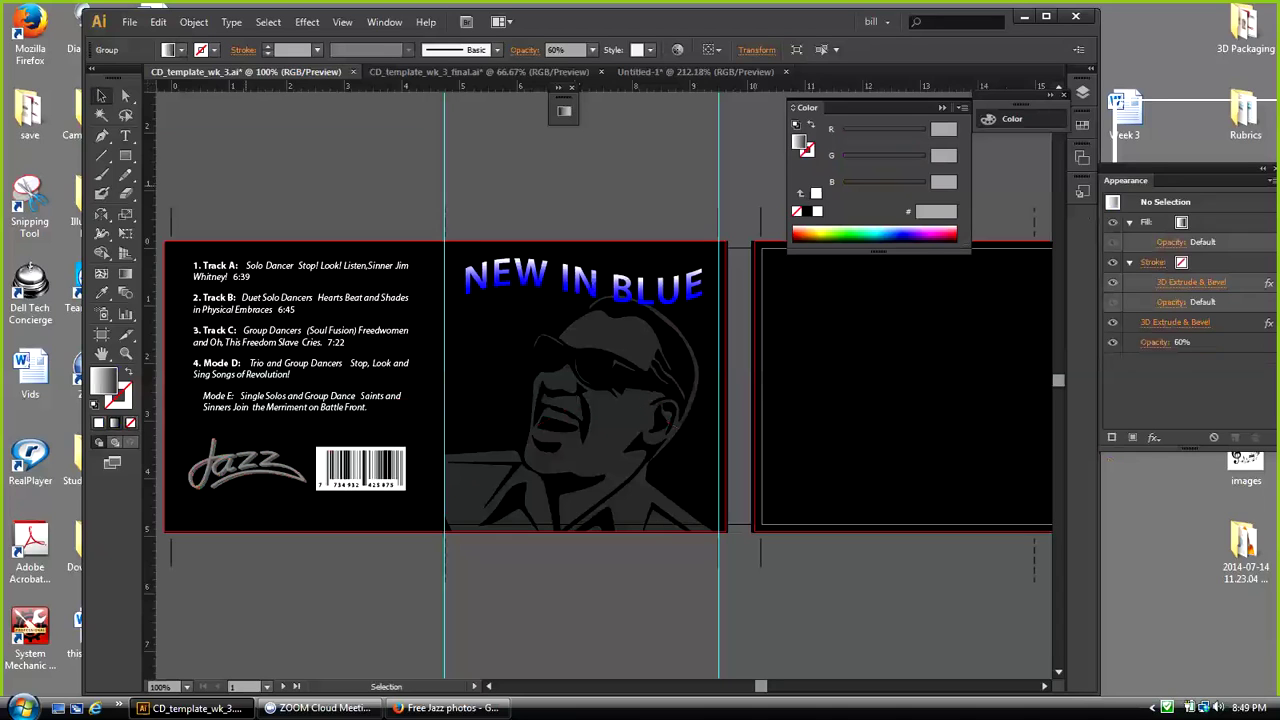
# Step: Move the track list, Jazz logo and barcode down together to about X 2.7 in, Y 3.0 in, making room above them
pyautogui.click(327, 267)
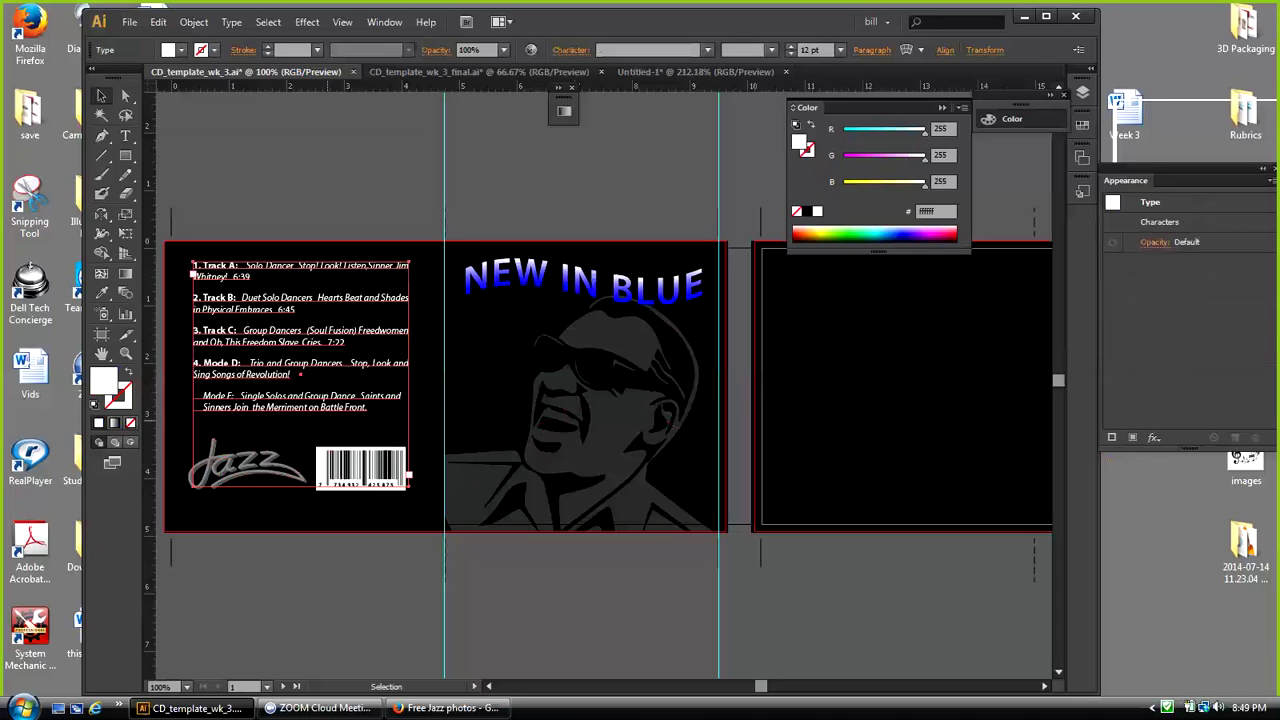
pyautogui.keyDown('shift'); pyautogui.click(245, 462); pyautogui.keyUp('shift')
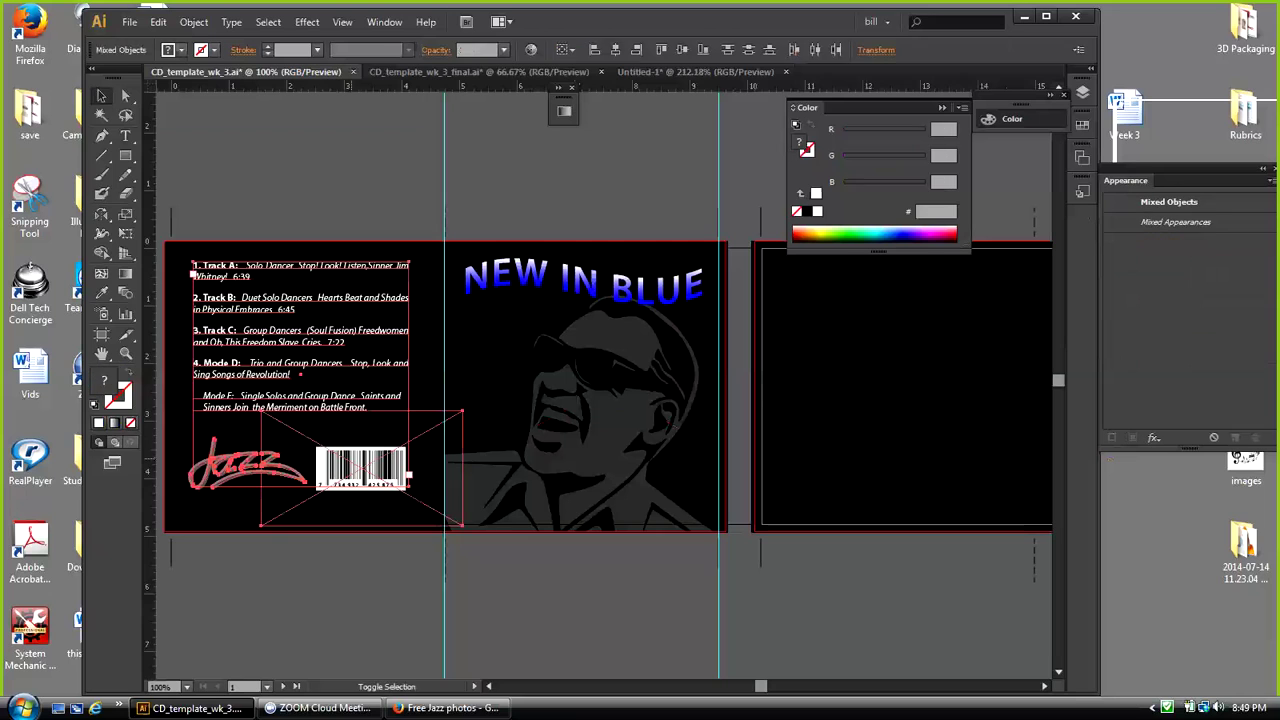
pyautogui.hotkey('shift', 'Down')
pyautogui.hotkey('shift', 'Down')
pyautogui.hotkey('shift', 'Down')
pyautogui.hotkey('shift', 'Down')
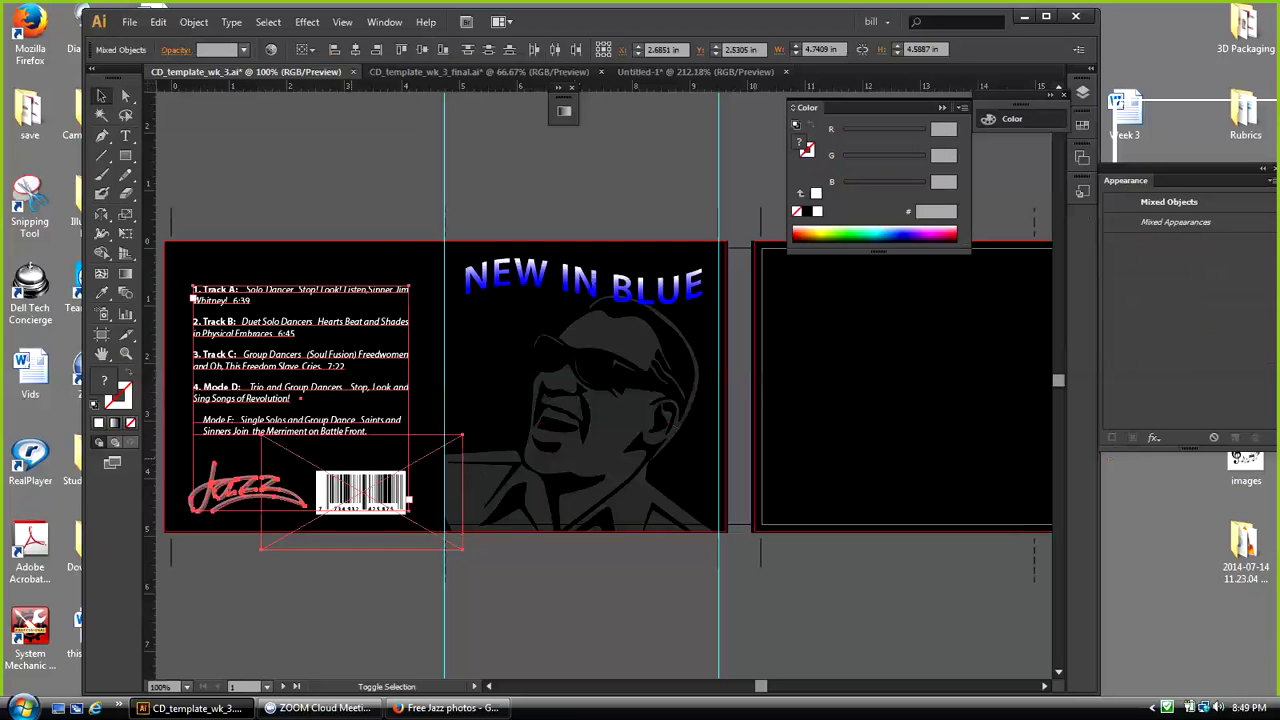
pyautogui.press('Up')
pyautogui.press('Up')
pyautogui.press('Up')
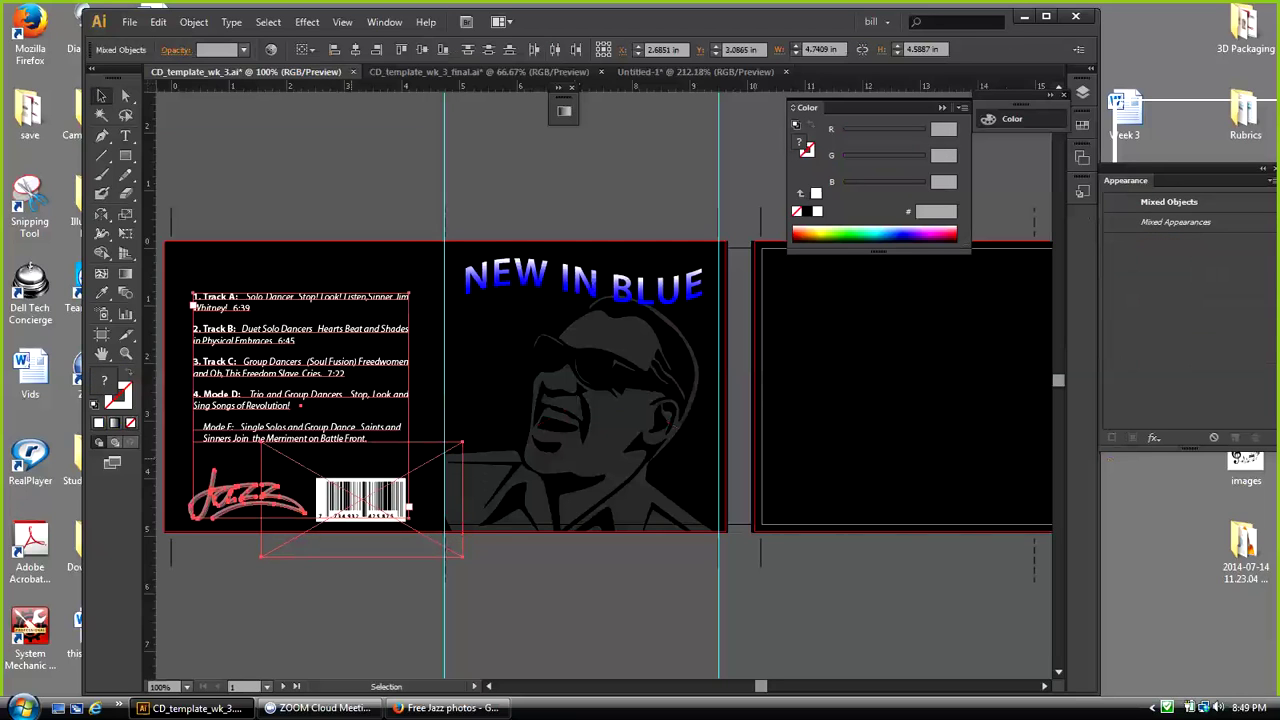
pyautogui.press('Up')
pyautogui.press('Up')
pyautogui.press('Up')
pyautogui.press('Up')
pyautogui.press('Up')
pyautogui.press('Up')
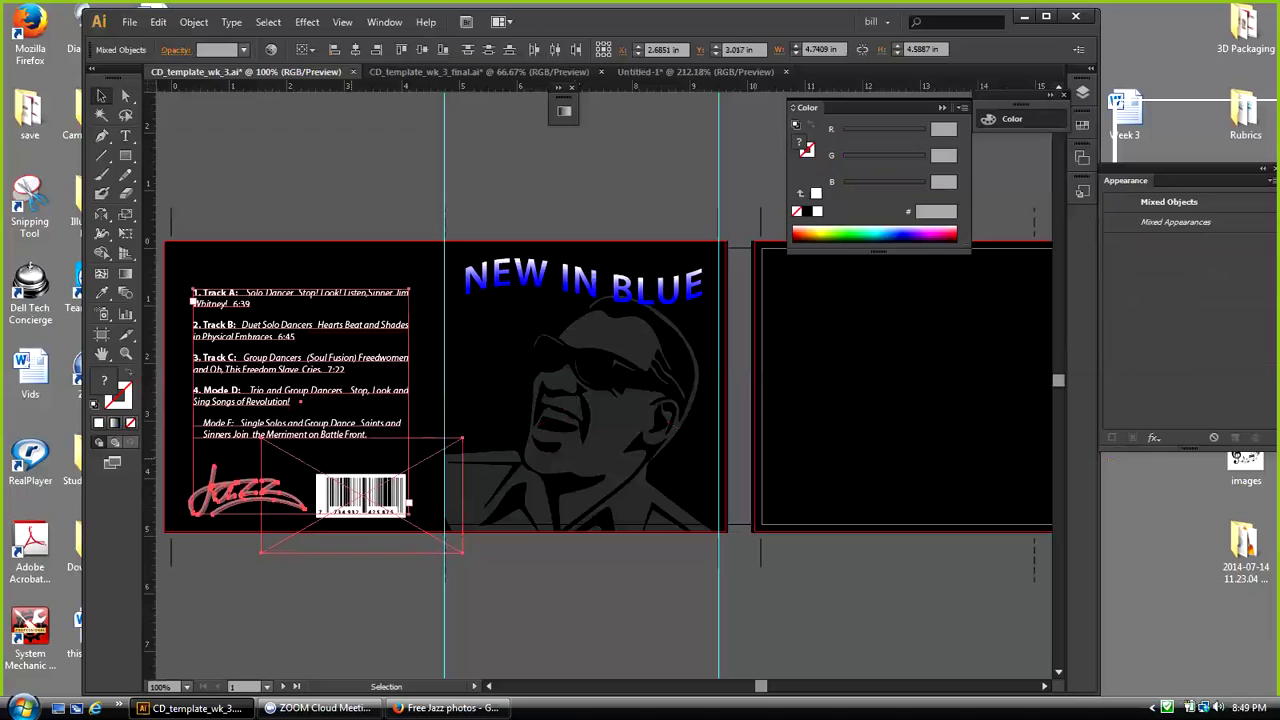
pyautogui.press('Right')
pyautogui.press('Right')
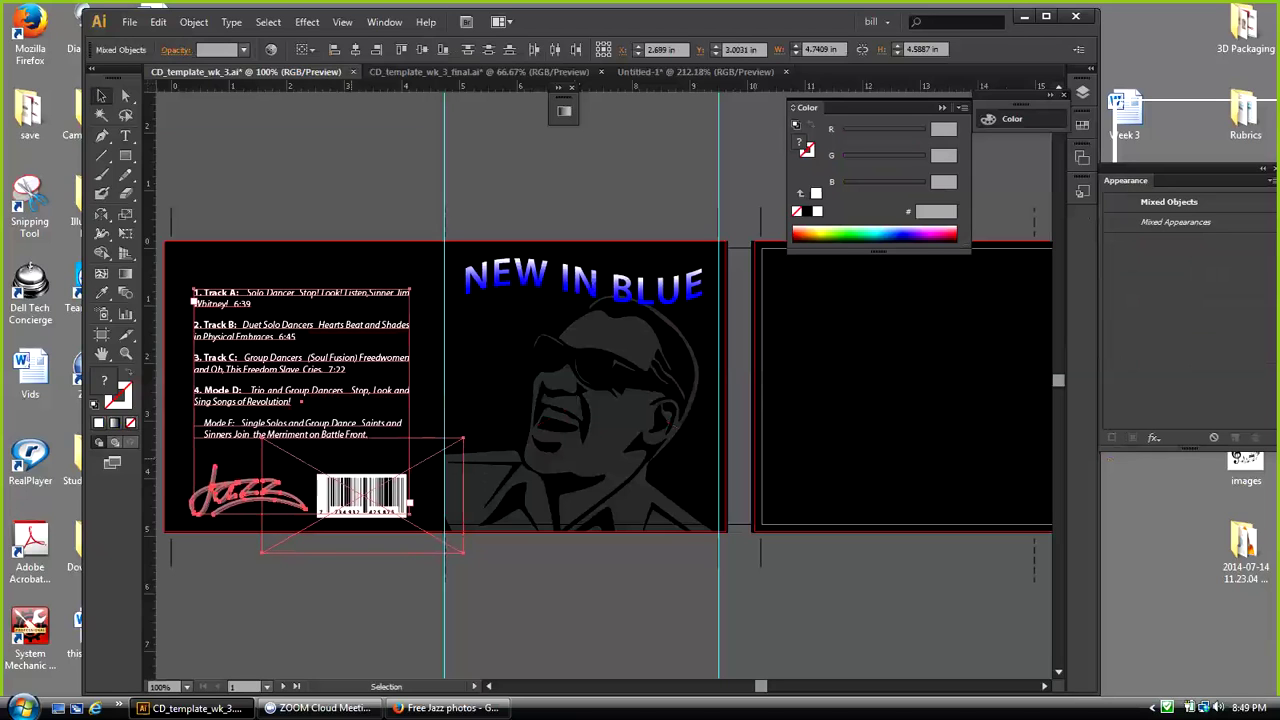
pyautogui.click(300, 215)
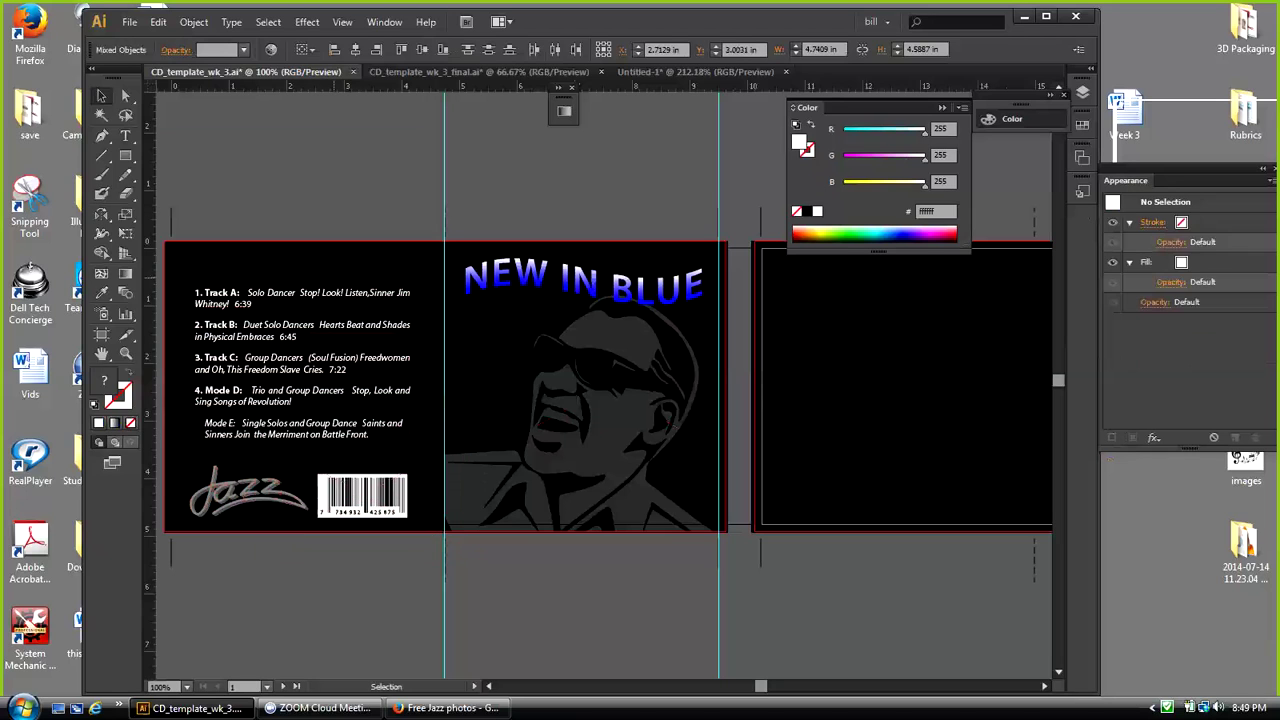
# Step: Nudge the track list further down so it sits just above the Jazz logo and barcode
pyautogui.click(290, 358)
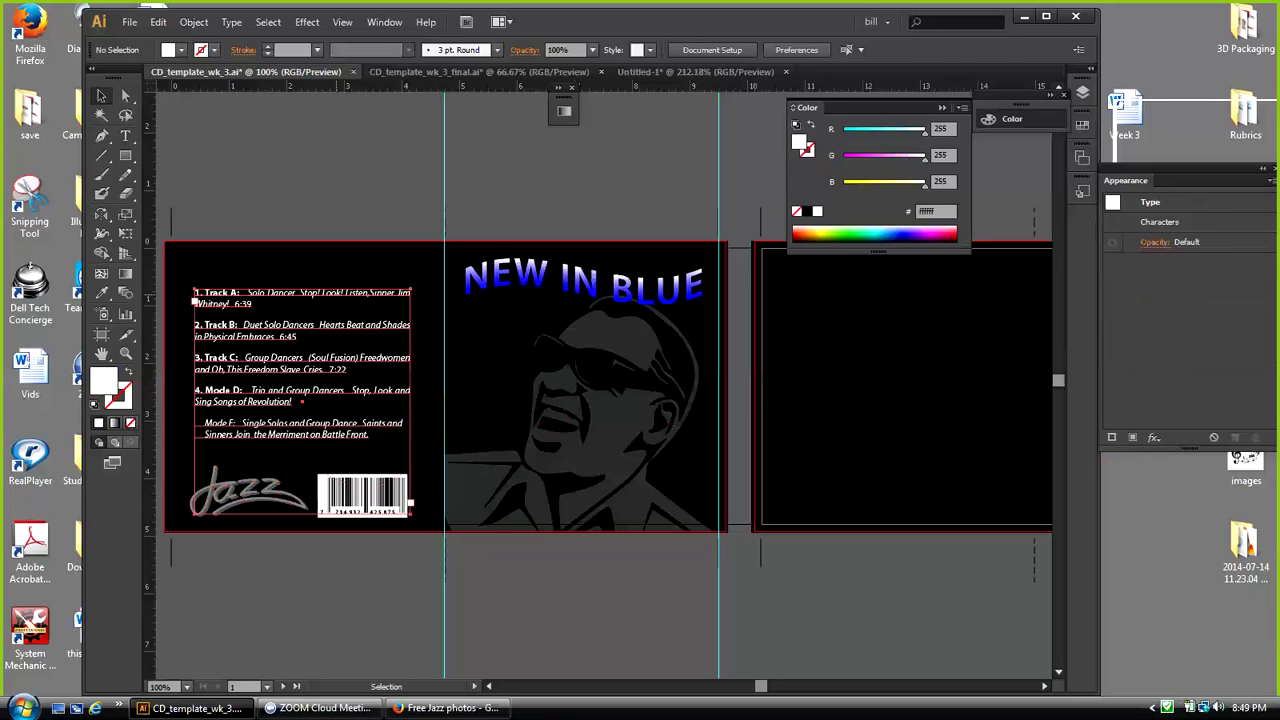
pyautogui.press('Down')
pyautogui.press('Down')
pyautogui.press('Down')
pyautogui.press('Down')
pyautogui.press('Down')
pyautogui.press('Down')
pyautogui.press('Down')
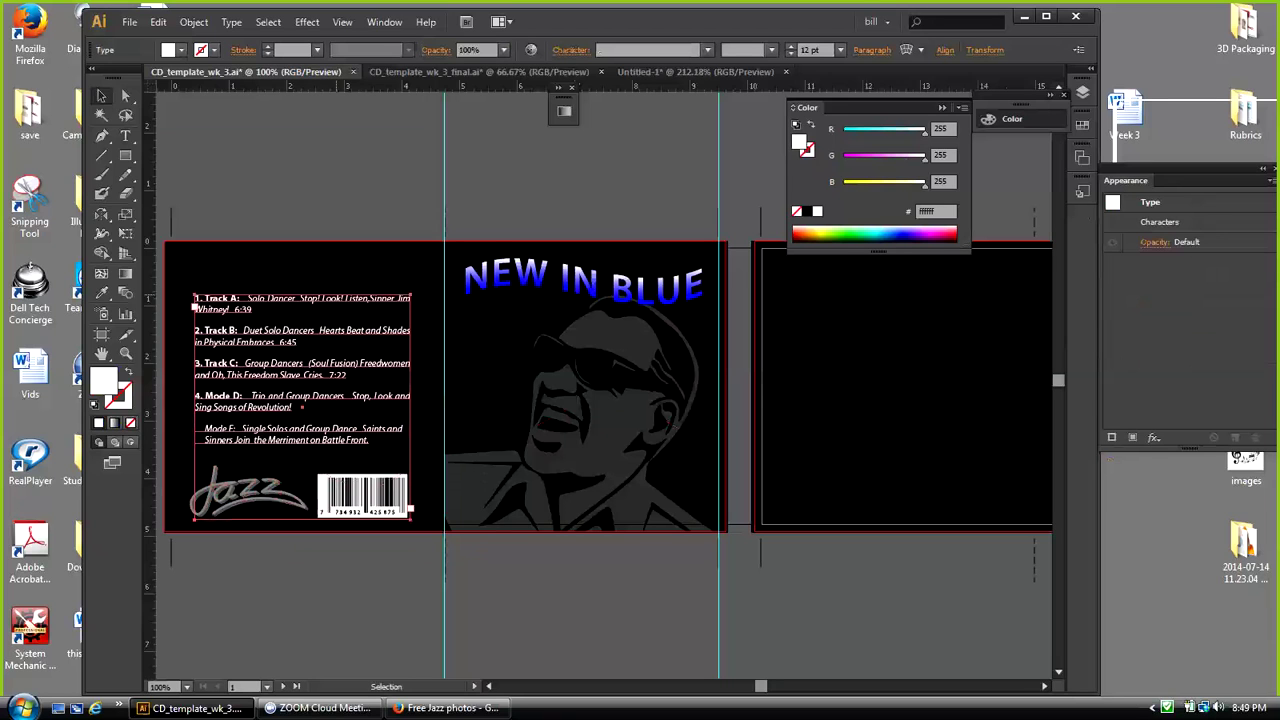
pyautogui.press('Down')
pyautogui.press('Down')
pyautogui.press('Down')
pyautogui.press('Down')
pyautogui.press('Down')
pyautogui.press('Down')
pyautogui.press('Down')
pyautogui.press('Down')
pyautogui.press('Down')
pyautogui.press('Down')
pyautogui.press('Down')
# Step: Duplicate the warped NEW IN BLUE title in place on the front cover
pyautogui.click(583, 282)
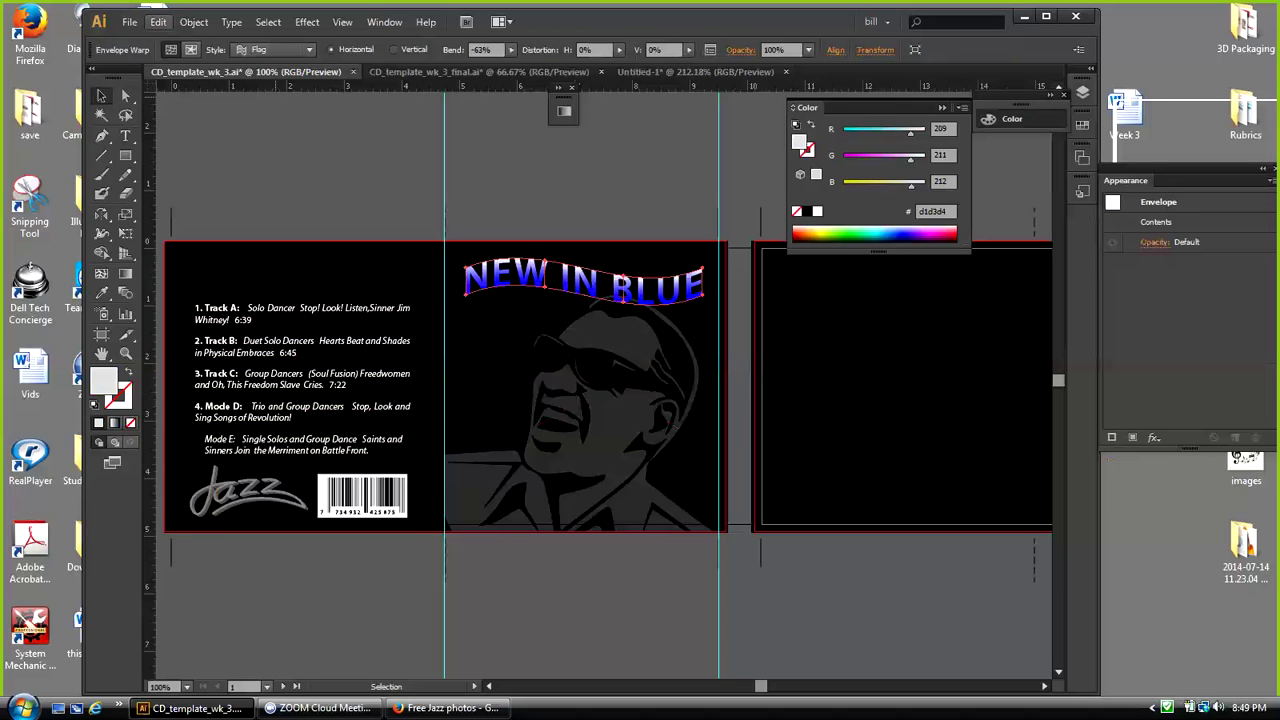
pyautogui.click(158, 22)
pyautogui.click(183, 100)
pyautogui.click(158, 21)
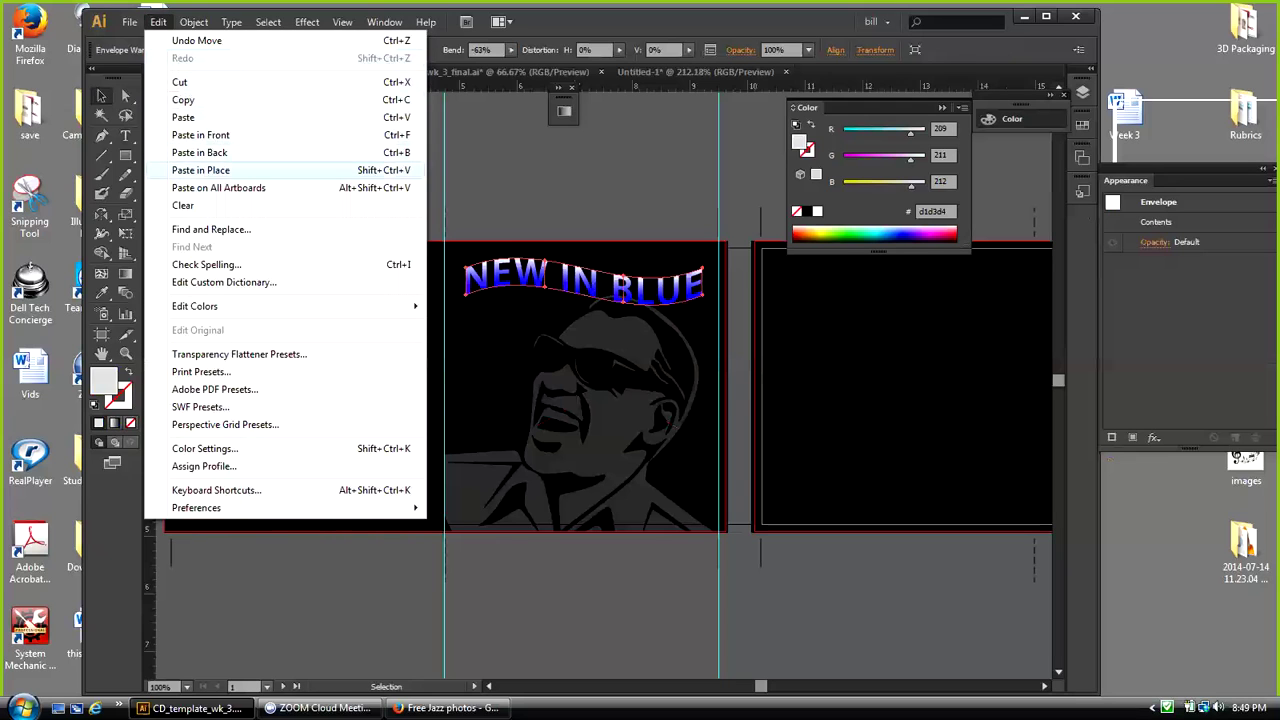
pyautogui.click(200, 170)
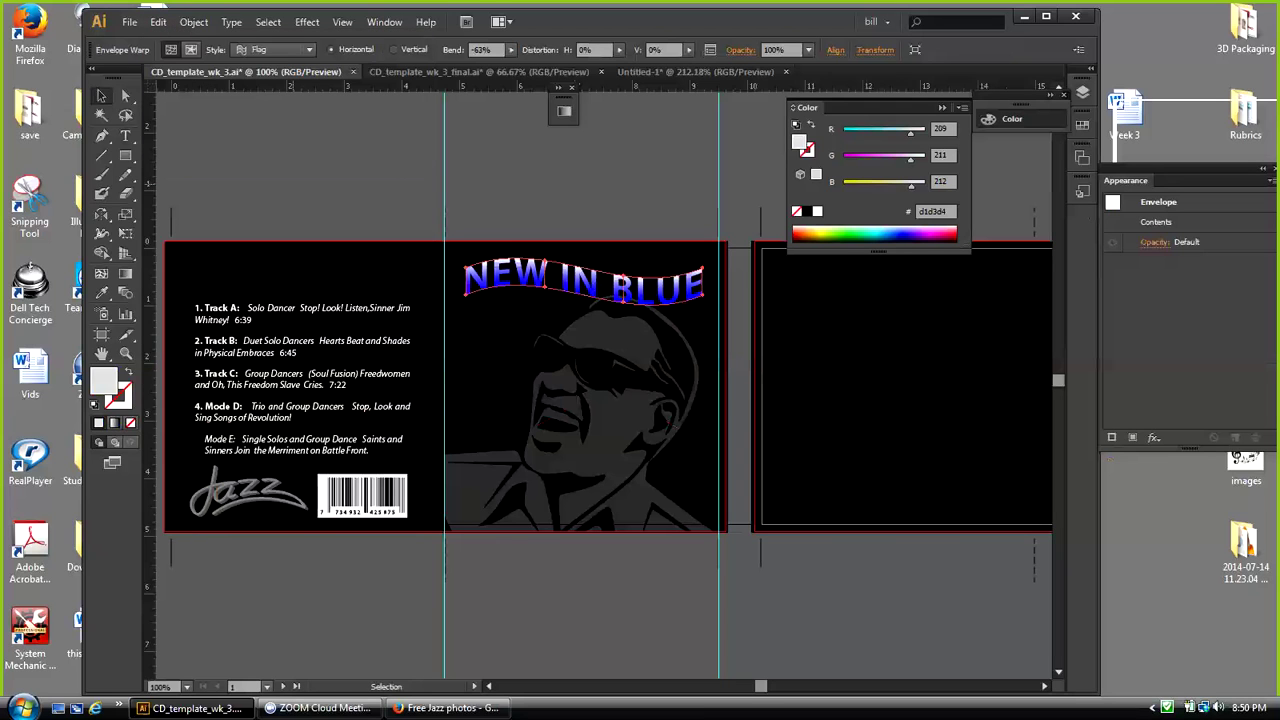
# Step: Shift the duplicated title horizontally onto the back cover, roughly centred above the track list
pyautogui.press('shift')
pyautogui.hotkey('shift', 'Left')
pyautogui.hotkey('shift', 'Left')
pyautogui.hotkey('shift', 'Left')
pyautogui.hotkey('shift', 'Left')
pyautogui.hotkey('shift', 'Left')
pyautogui.hotkey('shift', 'Left')
pyautogui.hotkey('shift', 'Left')
pyautogui.hotkey('shift', 'Left')
pyautogui.hotkey('shift', 'Left')
pyautogui.hotkey('shift', 'Left')
pyautogui.hotkey('shift', 'Left')
pyautogui.hotkey('shift', 'Left')
pyautogui.hotkey('shift', 'Left')
pyautogui.hotkey('shift', 'Left')
pyautogui.hotkey('shift', 'Left')
pyautogui.hotkey('shift', 'Left')
pyautogui.hotkey('shift', 'Left')
pyautogui.hotkey('shift', 'Left')
pyautogui.hotkey('shift', 'Left')
pyautogui.hotkey('shift', 'Left')
pyautogui.hotkey('shift', 'Left')
pyautogui.hotkey('shift', 'Left')
pyautogui.hotkey('shift', 'Left')
pyautogui.hotkey('shift', 'Left')
pyautogui.hotkey('shift', 'Left')
pyautogui.hotkey('shift', 'Left')
pyautogui.hotkey('shift', 'Left')
pyautogui.hotkey('shift', 'Left')
pyautogui.hotkey('shift', 'Left')
pyautogui.hotkey('shift', 'Left')
pyautogui.hotkey('shift', 'Left')
pyautogui.hotkey('shift', 'Left')
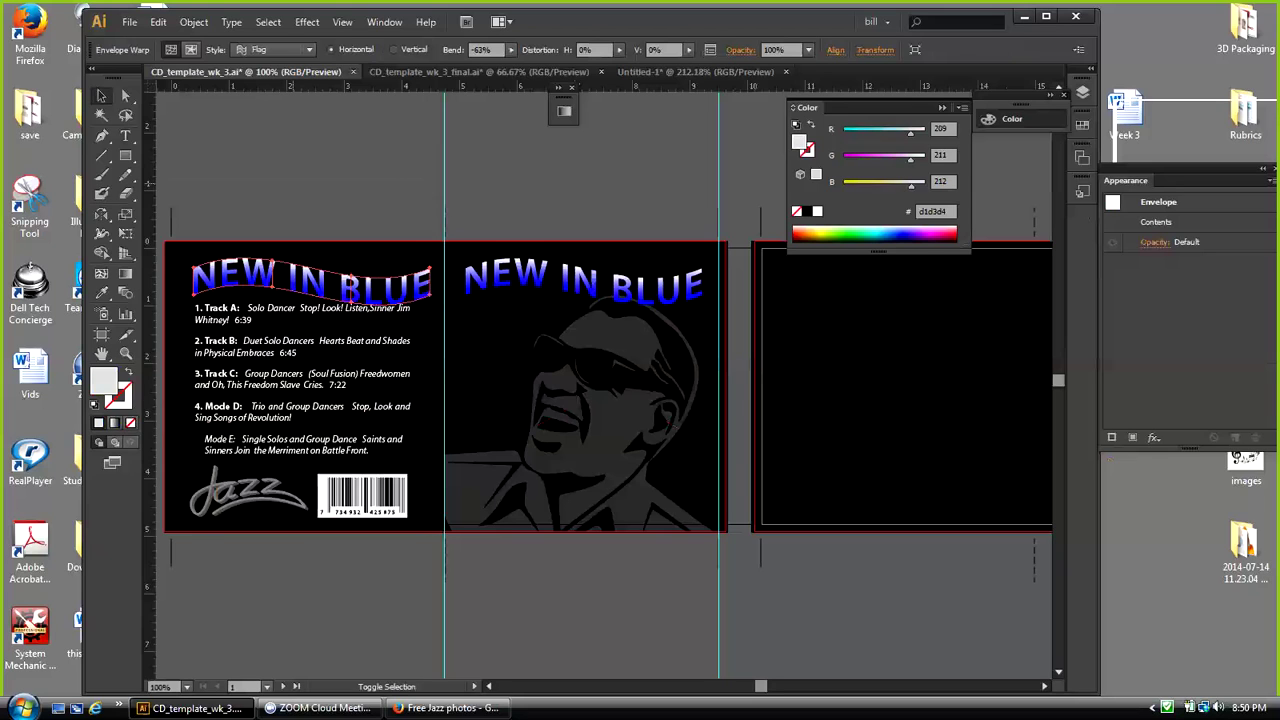
pyautogui.hotkey('shift', 'Left')
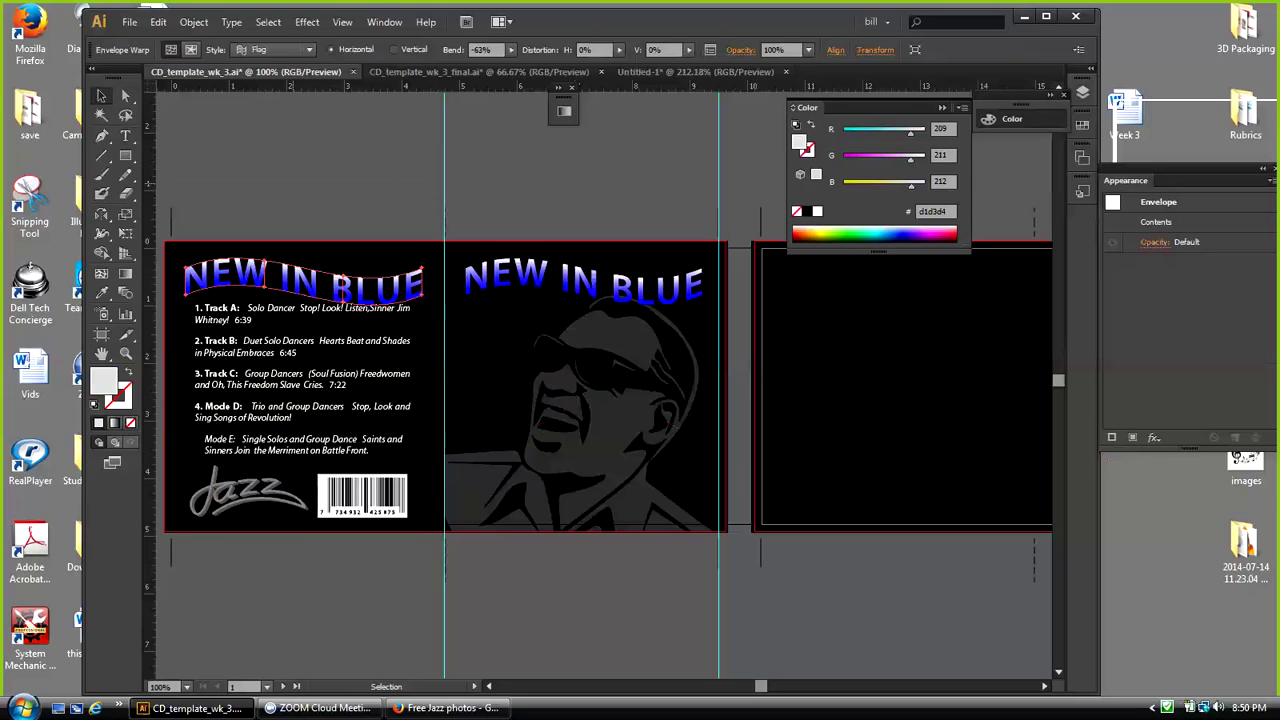
pyautogui.press('Right')
pyautogui.press('Right')
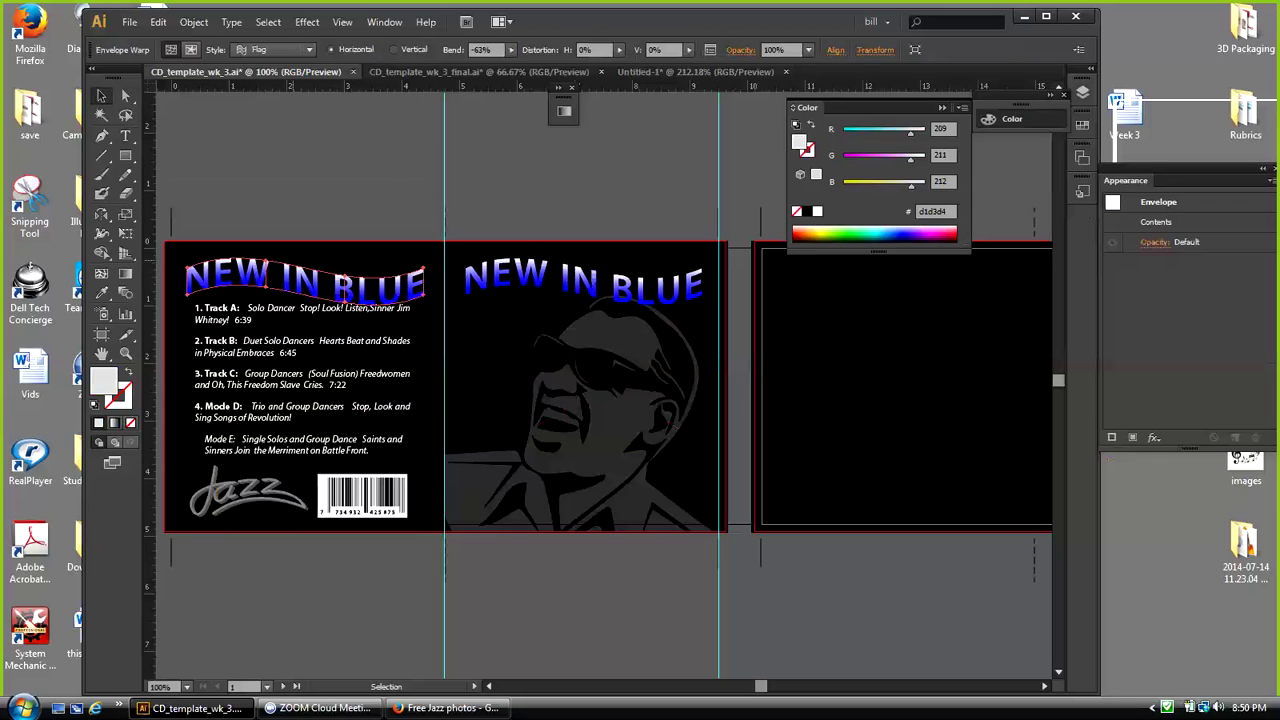
# Step: Scale the back cover's track list down about its centre so its text becomes 10.14 pt
pyautogui.click(302, 380)
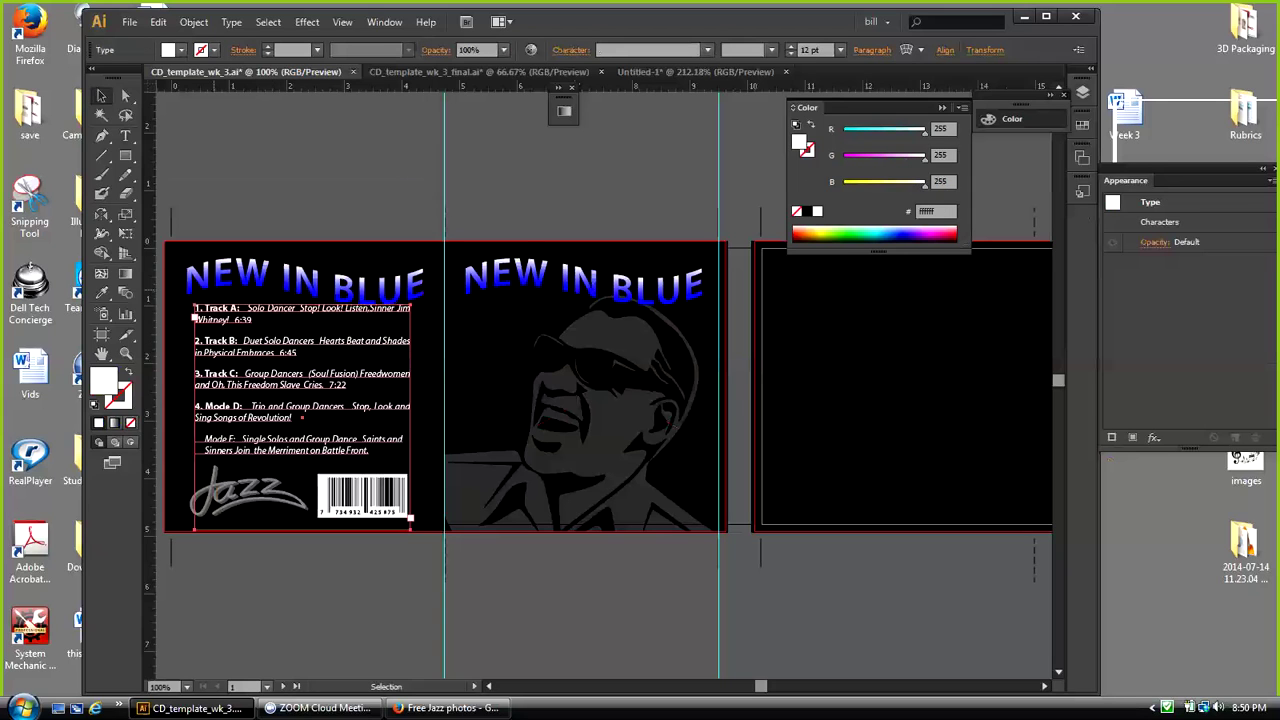
pyautogui.press('e')
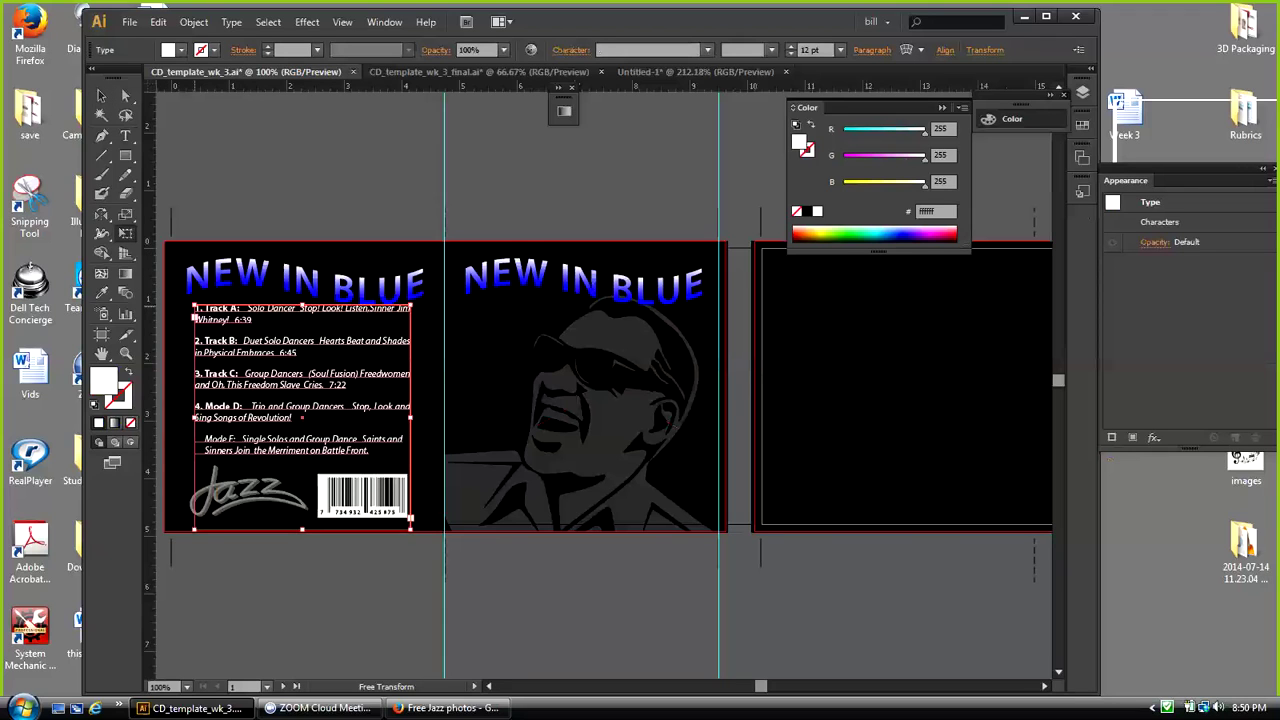
pyautogui.moveTo(195, 305); pyautogui.dragTo(202, 312)
pyautogui.moveTo(404, 519); pyautogui.dragTo(394, 514)
pyautogui.click(101, 96)
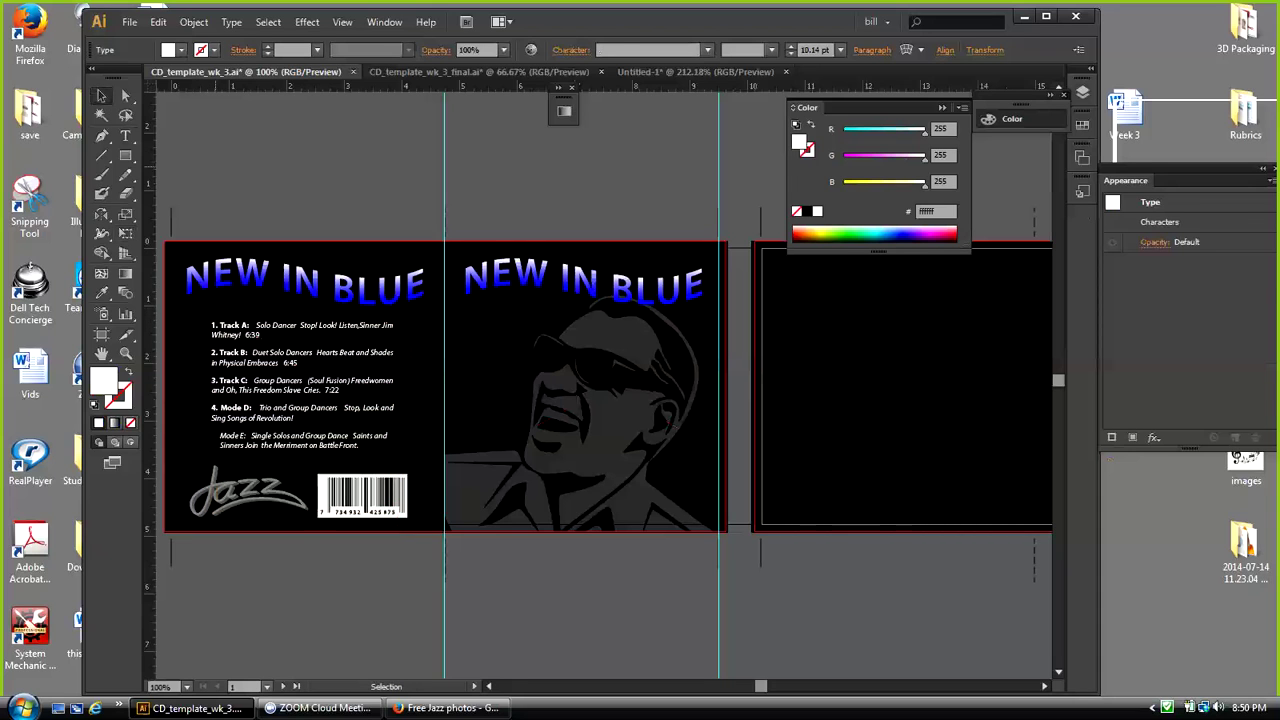
# Step: Nudge the track list up three increments toward the NEW IN BLUE title and deselect it
pyautogui.click(301, 381)
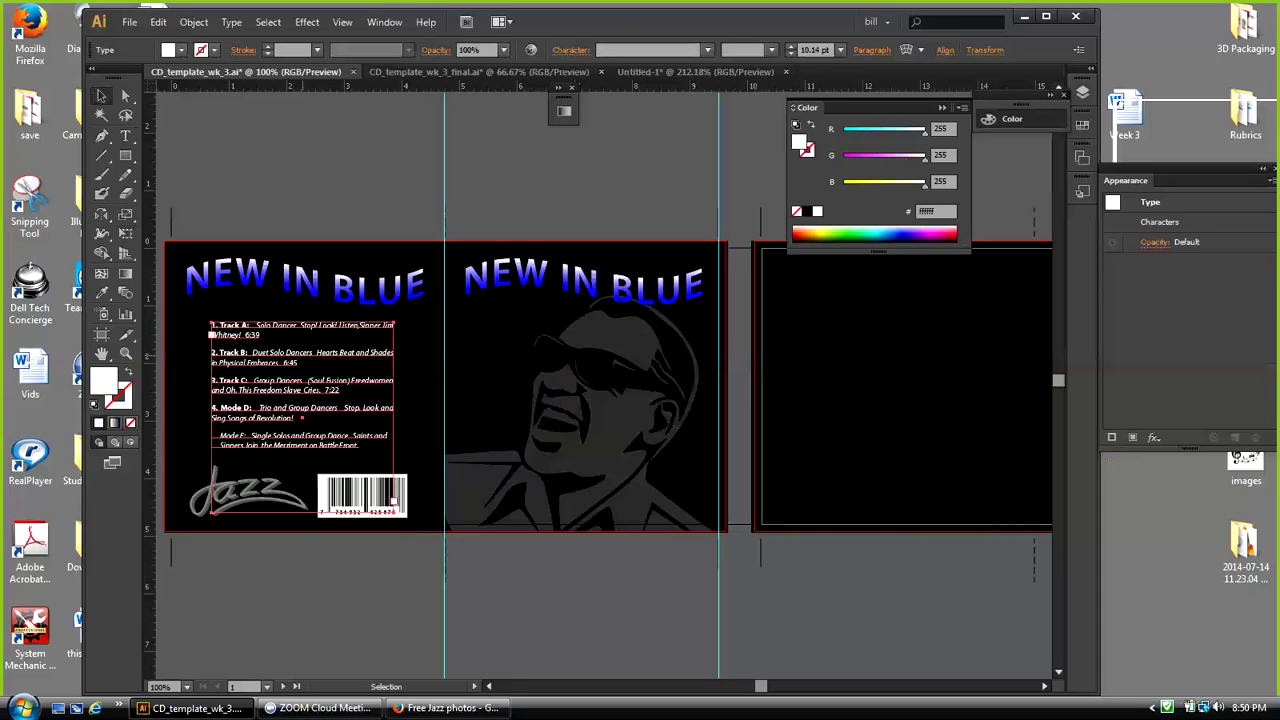
pyautogui.press('Up')
pyautogui.press('Up')
pyautogui.press('Up')
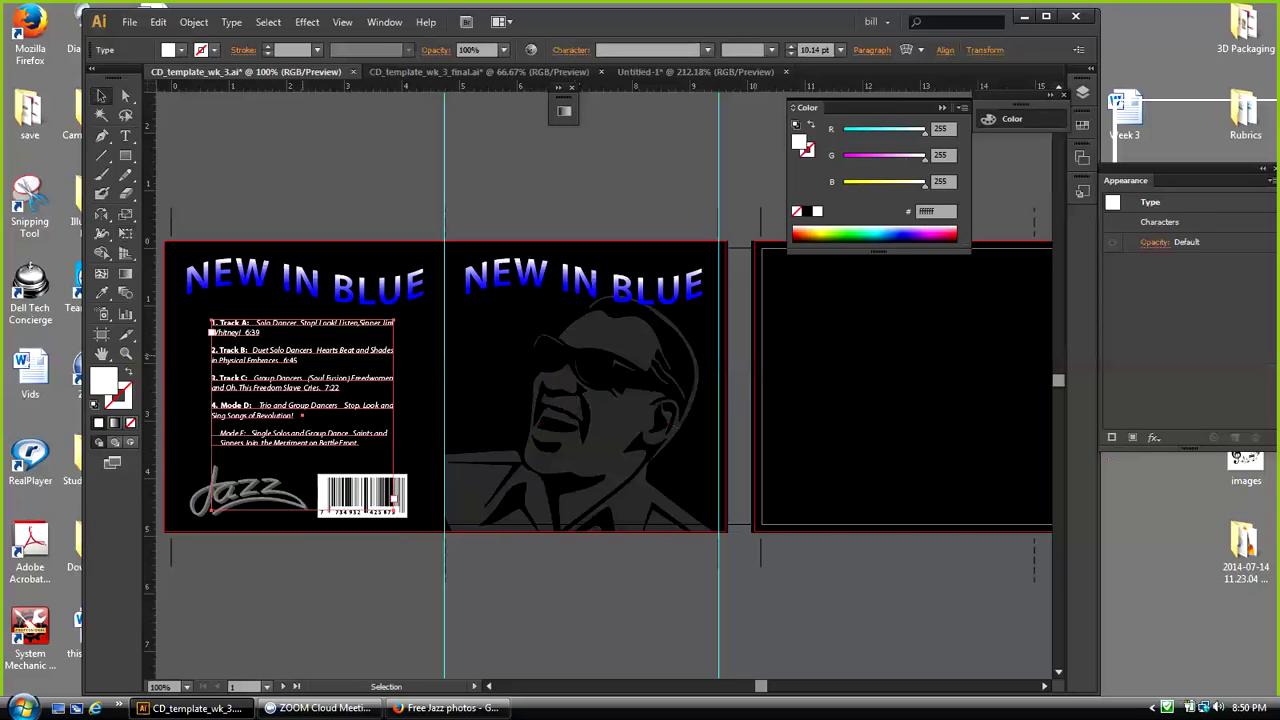
pyautogui.hotkey('ctrl', 'shift', 'a')
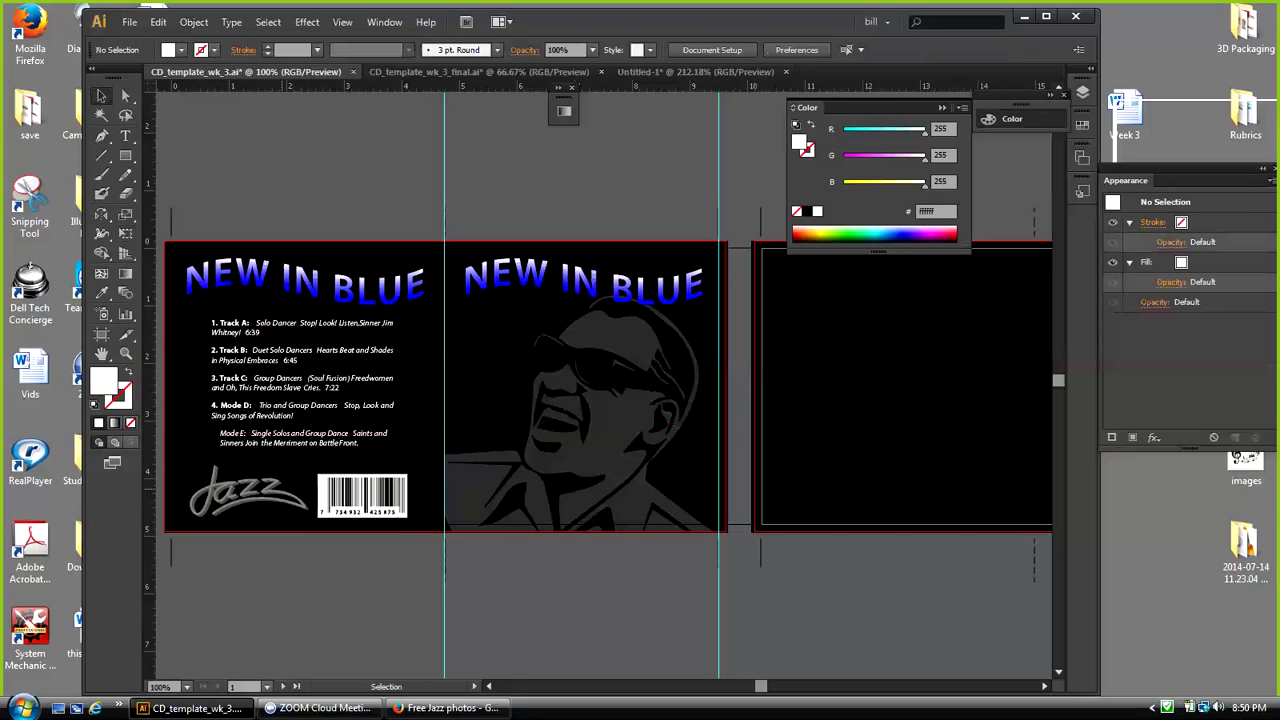
# Step: Scale the back cover's Jazz logo down slightly about its centre, keeping its proportions, and deselect it
pyautogui.click(250, 492)
pyautogui.click(126, 234)
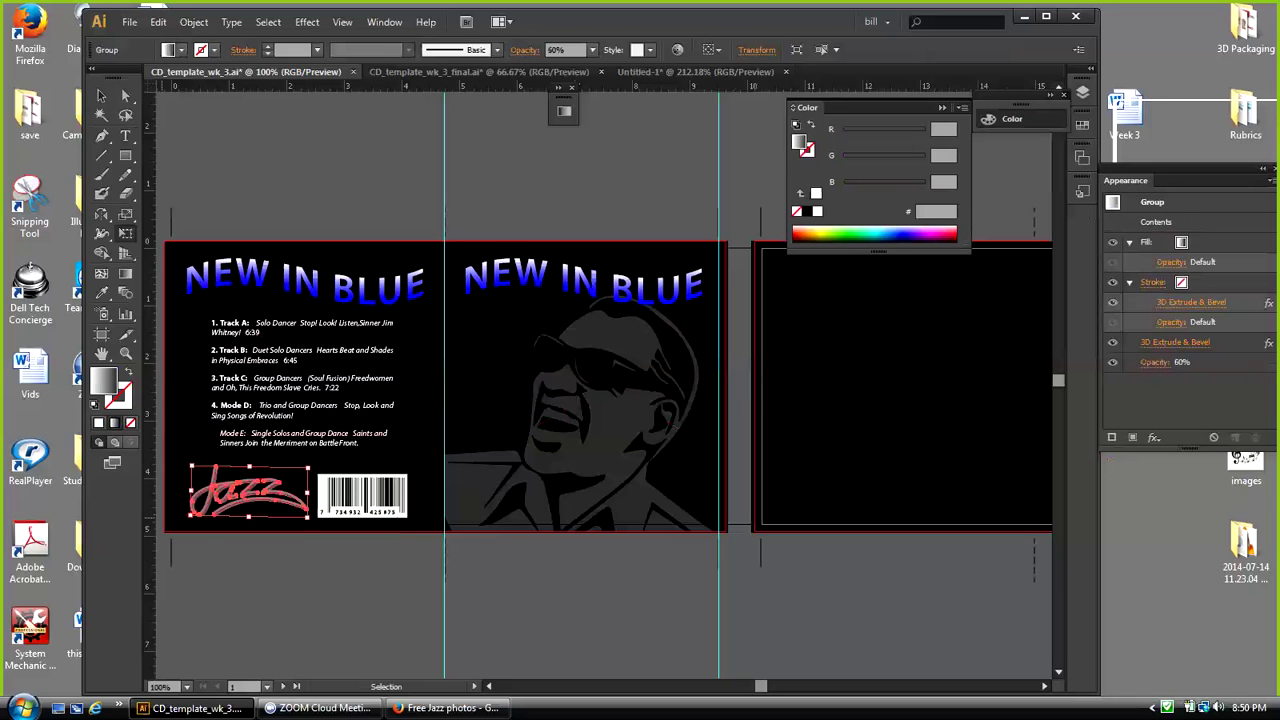
pyautogui.moveTo(308, 468); pyautogui.dragTo(298, 472)
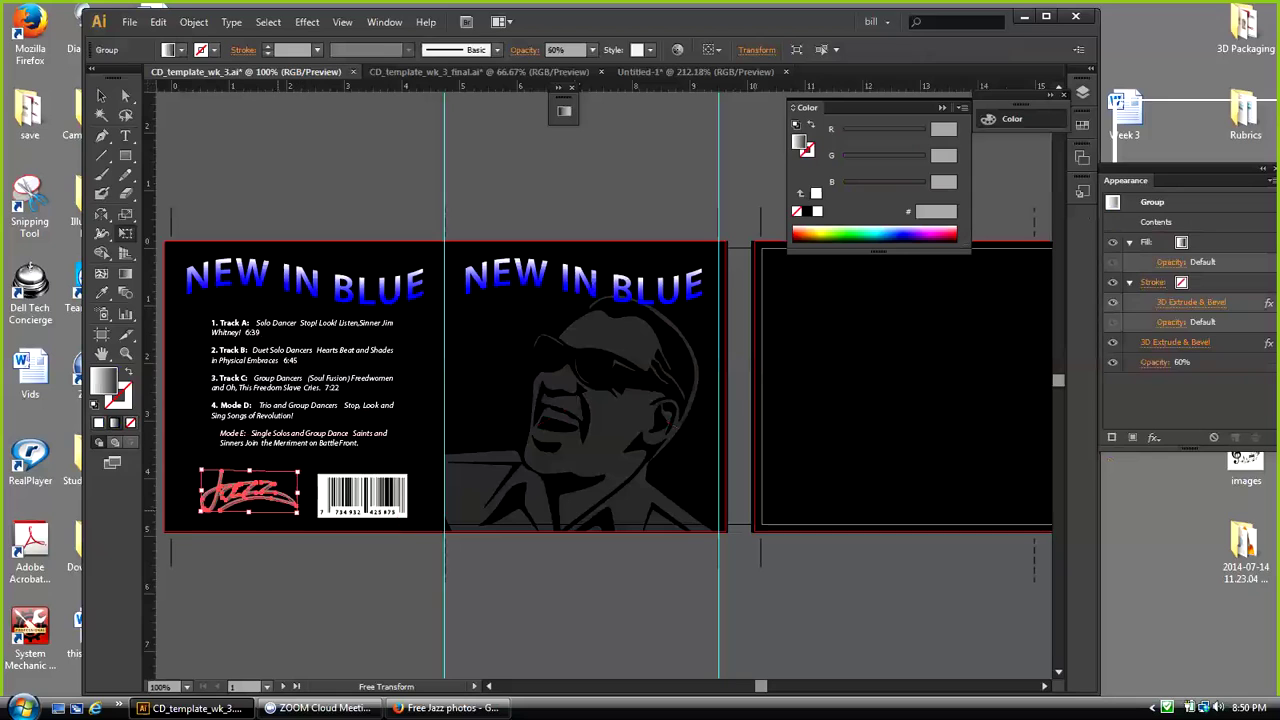
pyautogui.press('v')
pyautogui.hotkey('ctrl', 'shift', 'a')
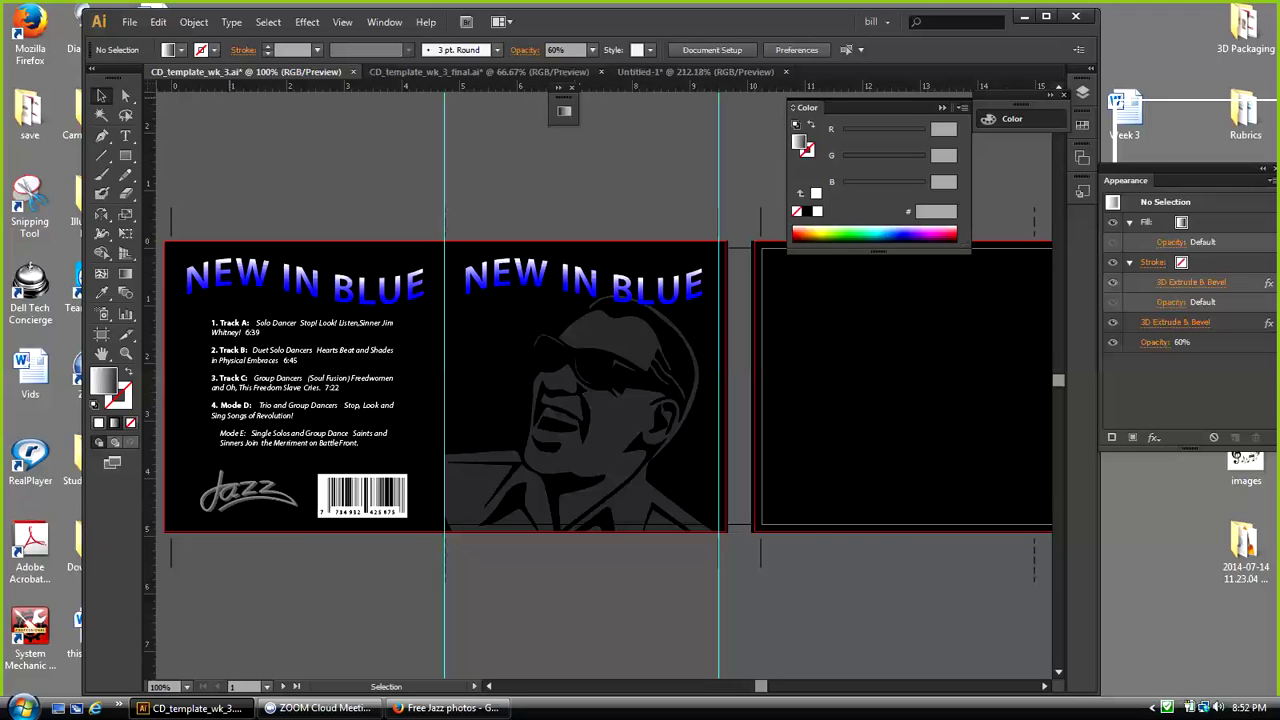
# Step: Examine both cover spreads in CD_template_wk_3_final.ai and return to CD_template_wk_3.ai
pyautogui.click(479, 72)
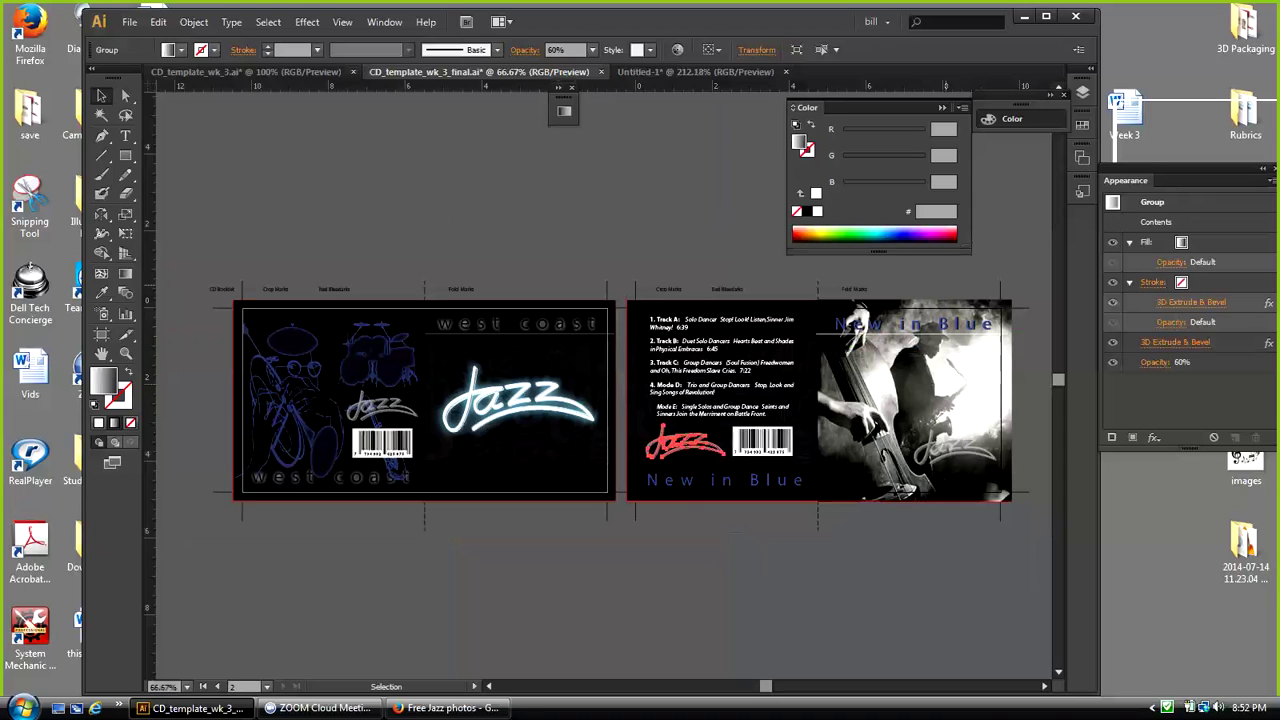
pyautogui.click(690, 253)
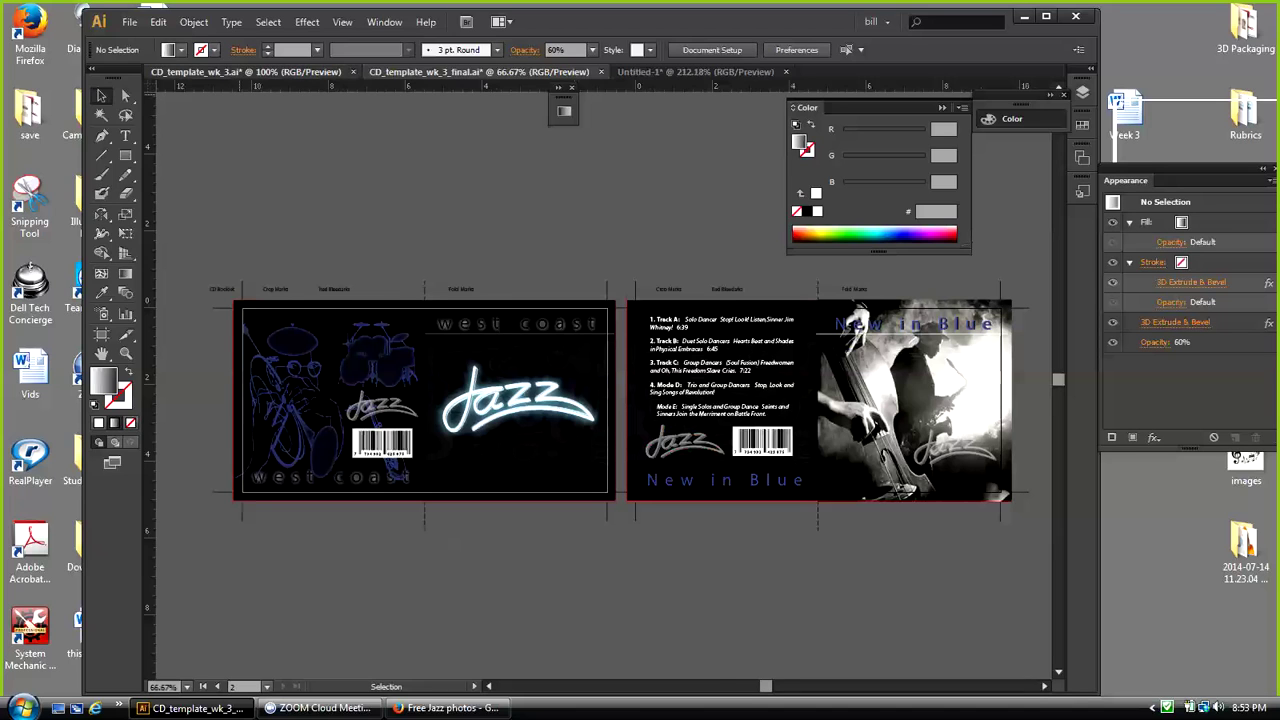
pyautogui.click(245, 71)
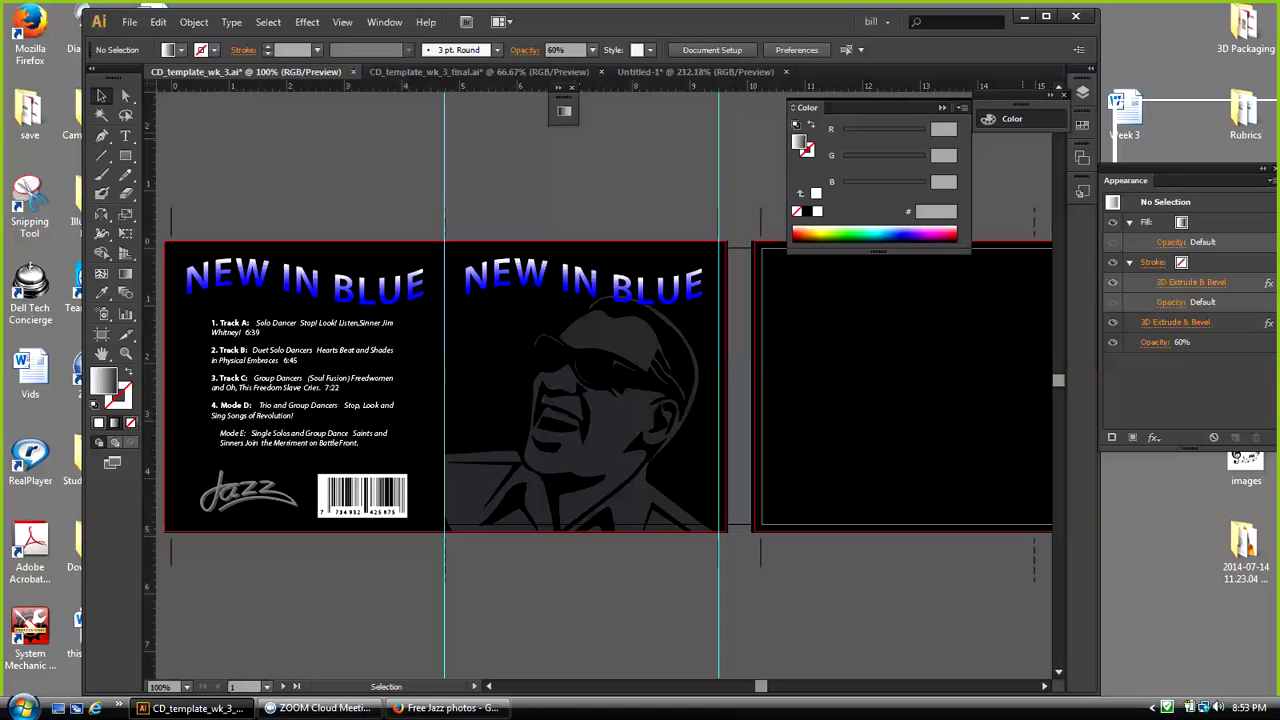
# Step: Hide the layout layer to expose the blank template and set the zoom to 66.67%
pyautogui.click(1082, 92)
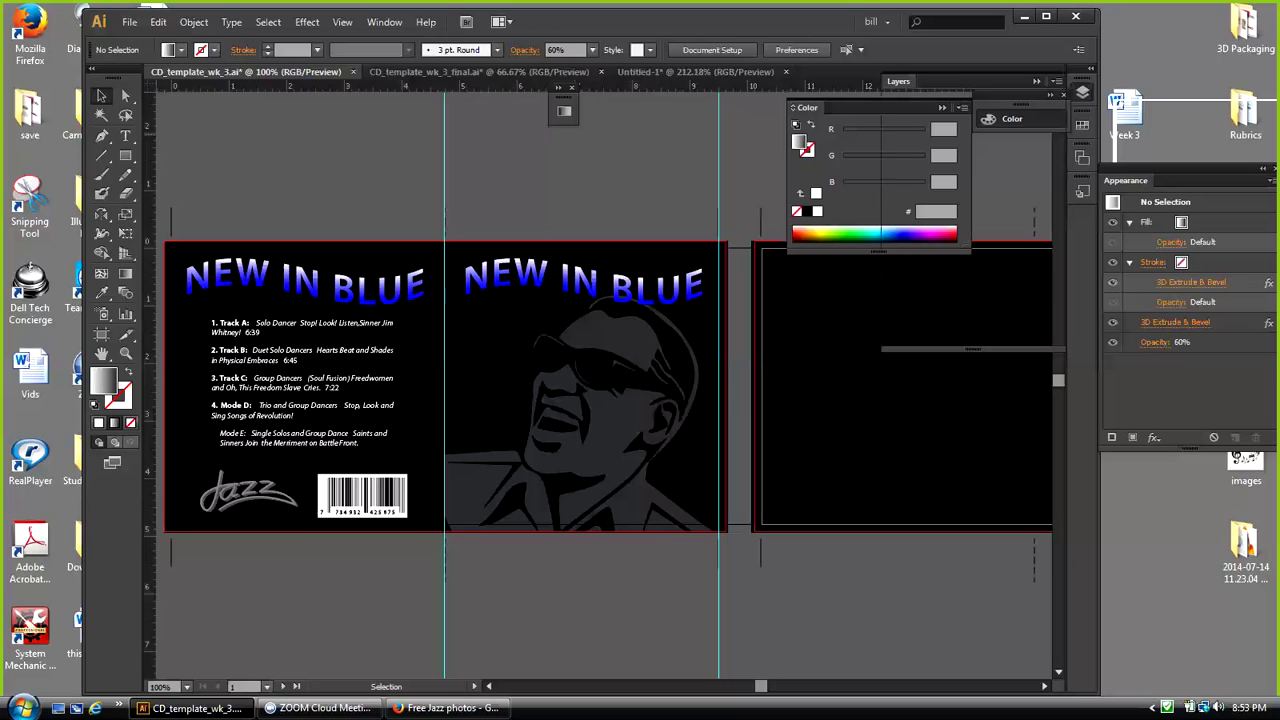
pyautogui.click(893, 101)
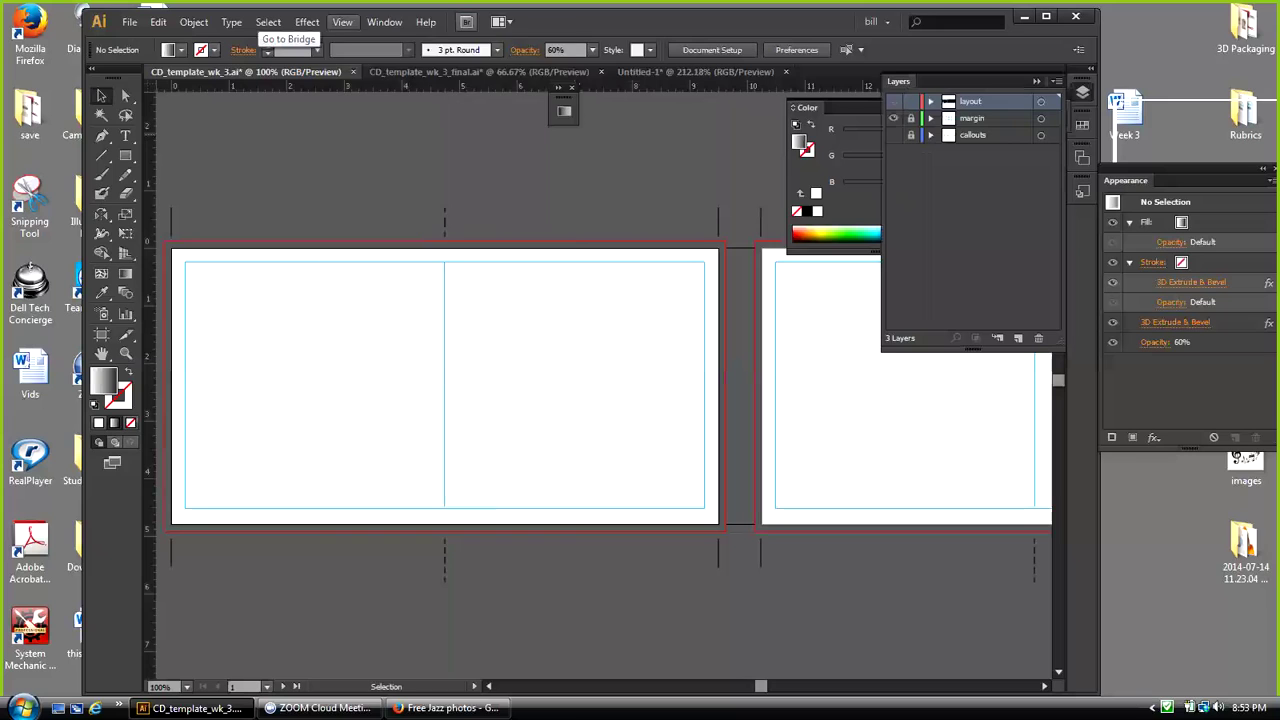
pyautogui.click(342, 22)
pyautogui.click(370, 164)
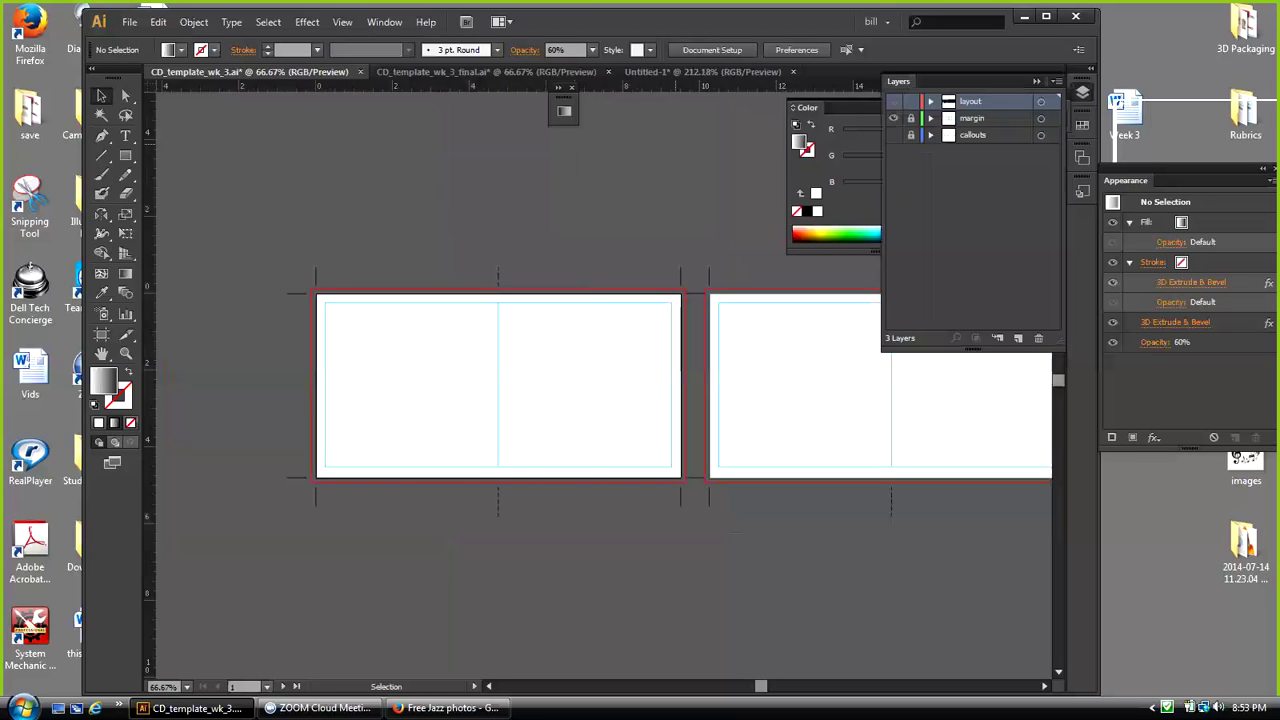
pyautogui.click(1037, 81)
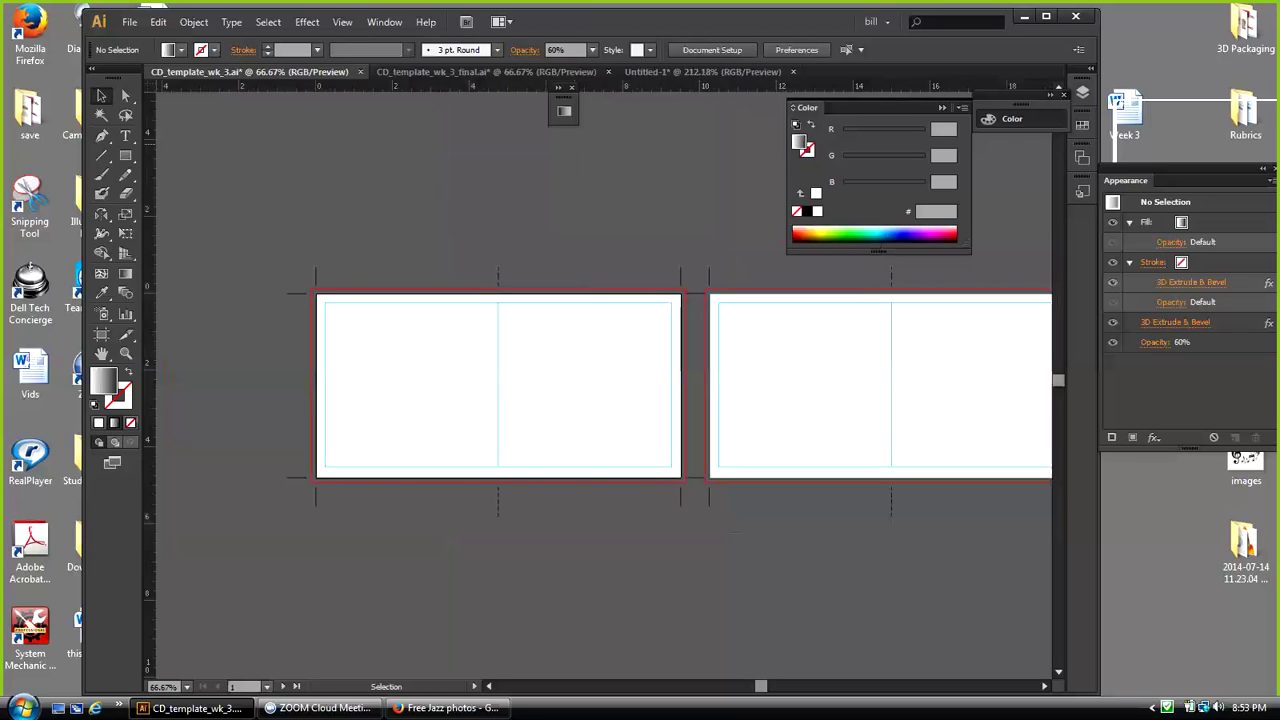
# Step: Show the callouts layer and clear the expanded colour controls so both labelled spreads are in view
pyautogui.click(1082, 92)
pyautogui.click(893, 134)
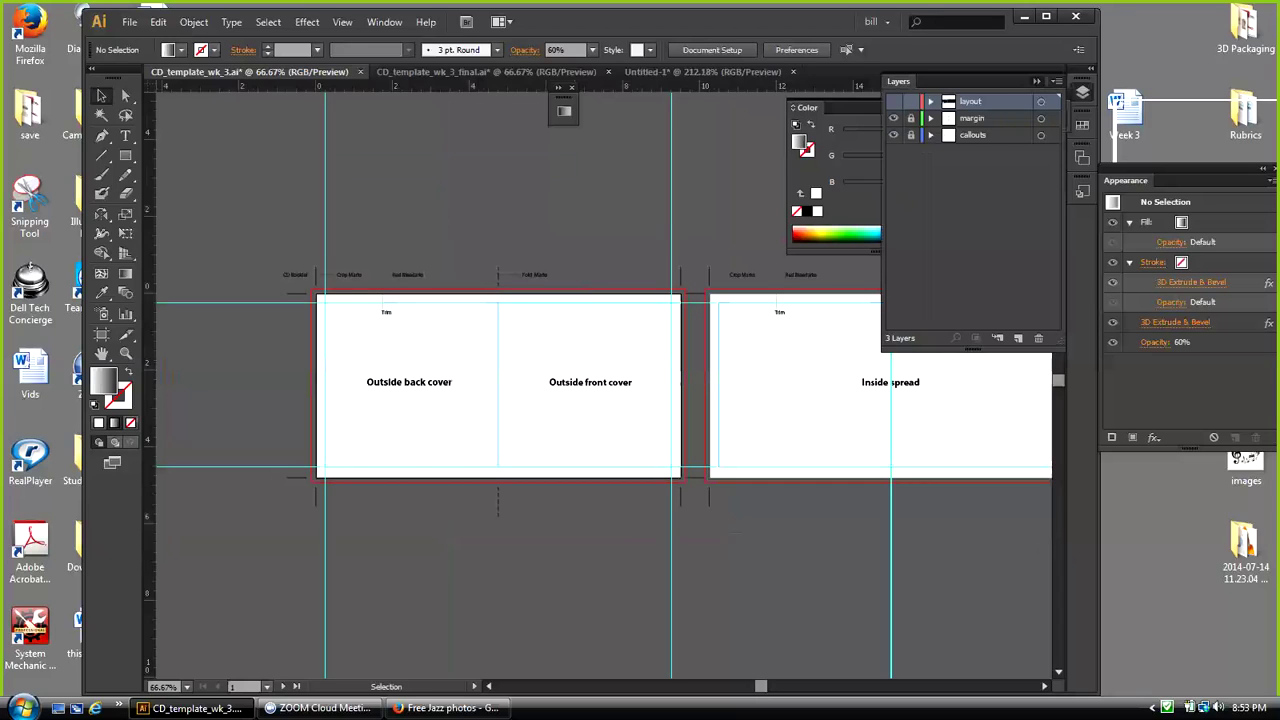
pyautogui.click(1036, 81)
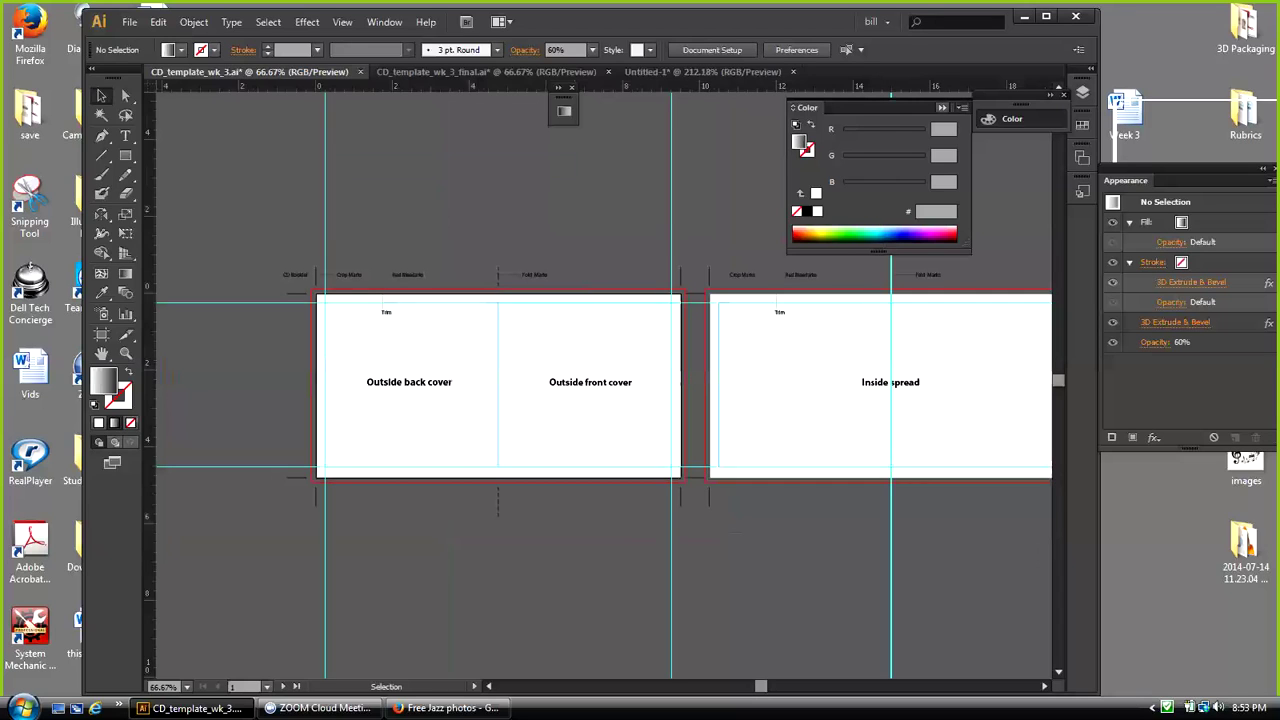
pyautogui.click(941, 107)
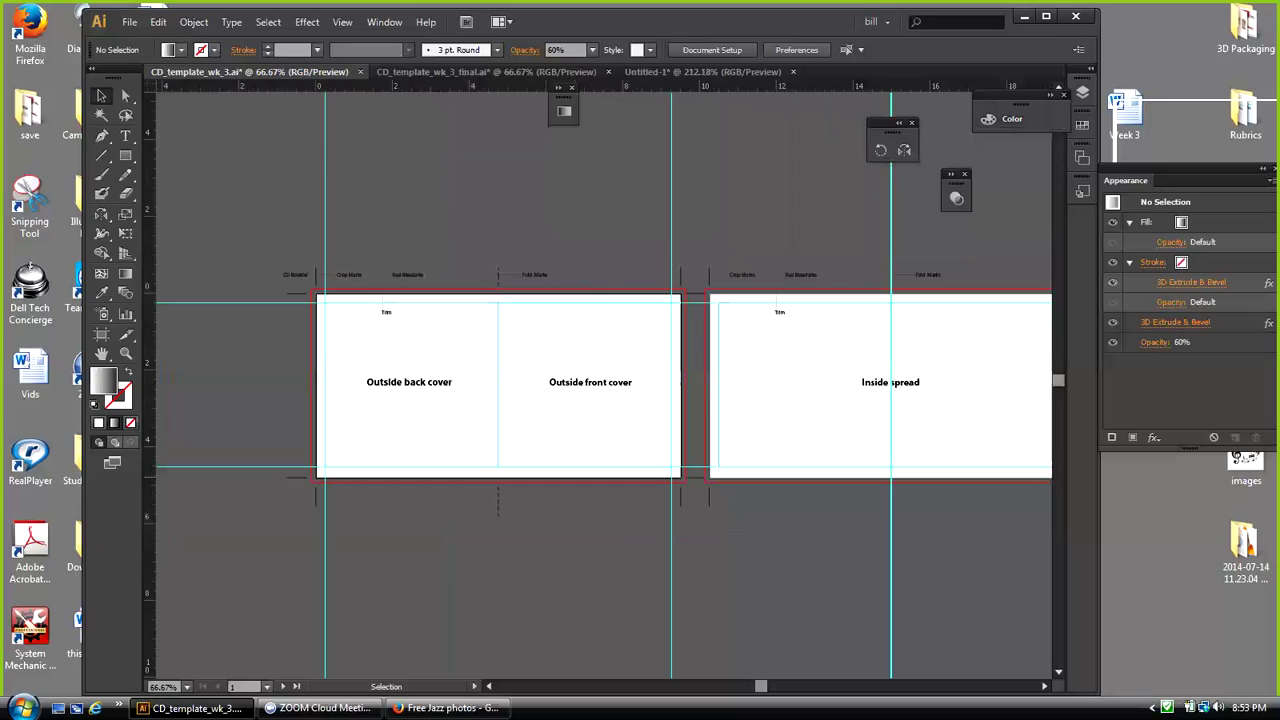
pyautogui.moveTo(761, 686); pyautogui.dragTo(767, 686)
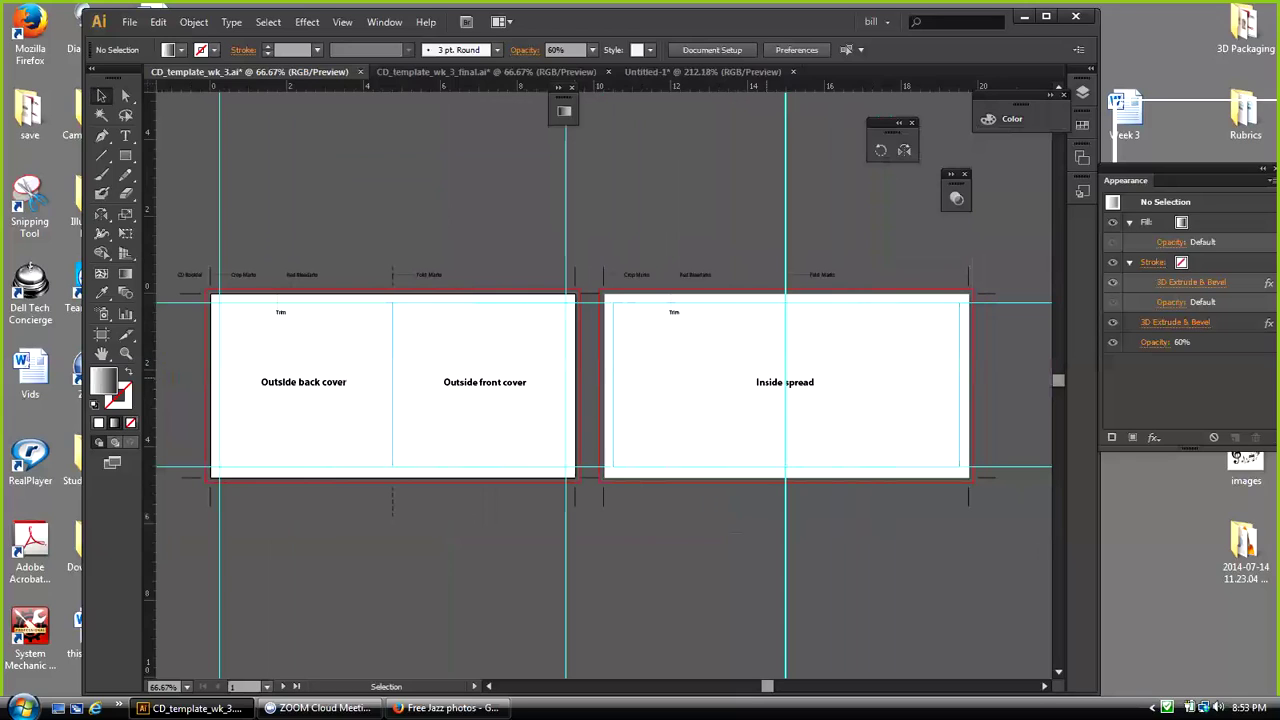
# Step: Unlock the callouts layer and delete the Inside spread label from the second spread
pyautogui.click(1082, 92)
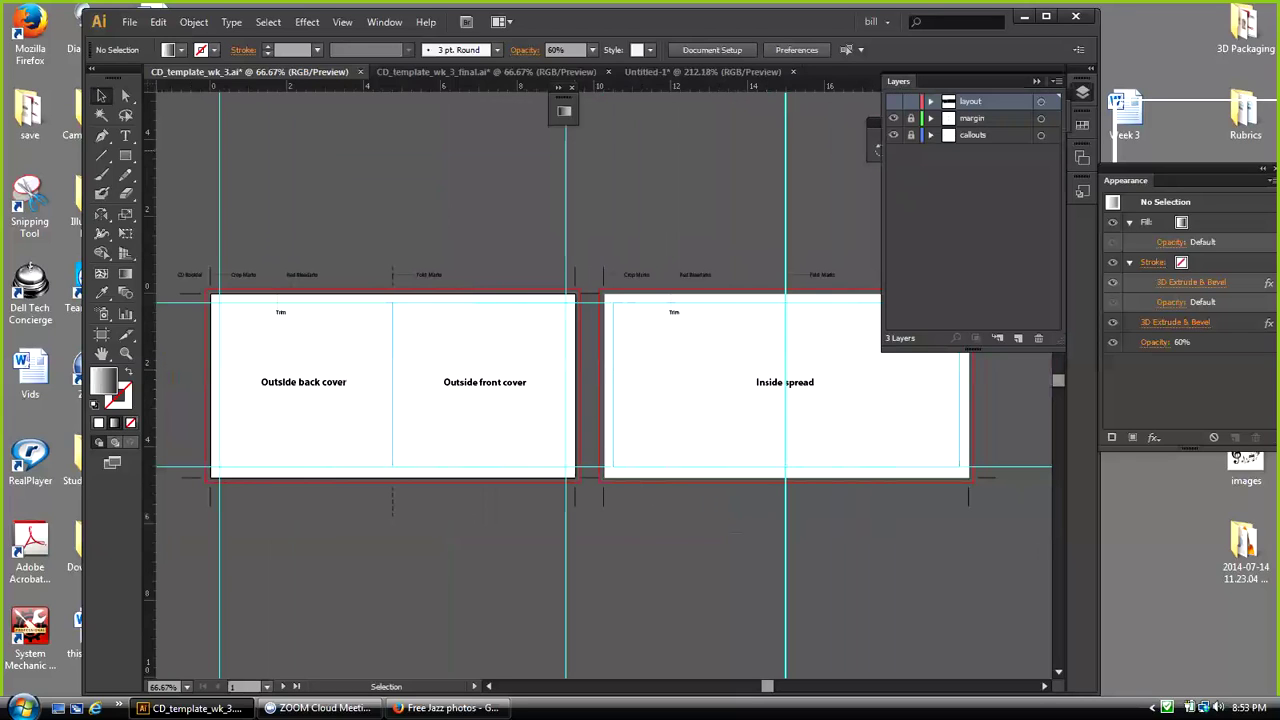
pyautogui.click(893, 134)
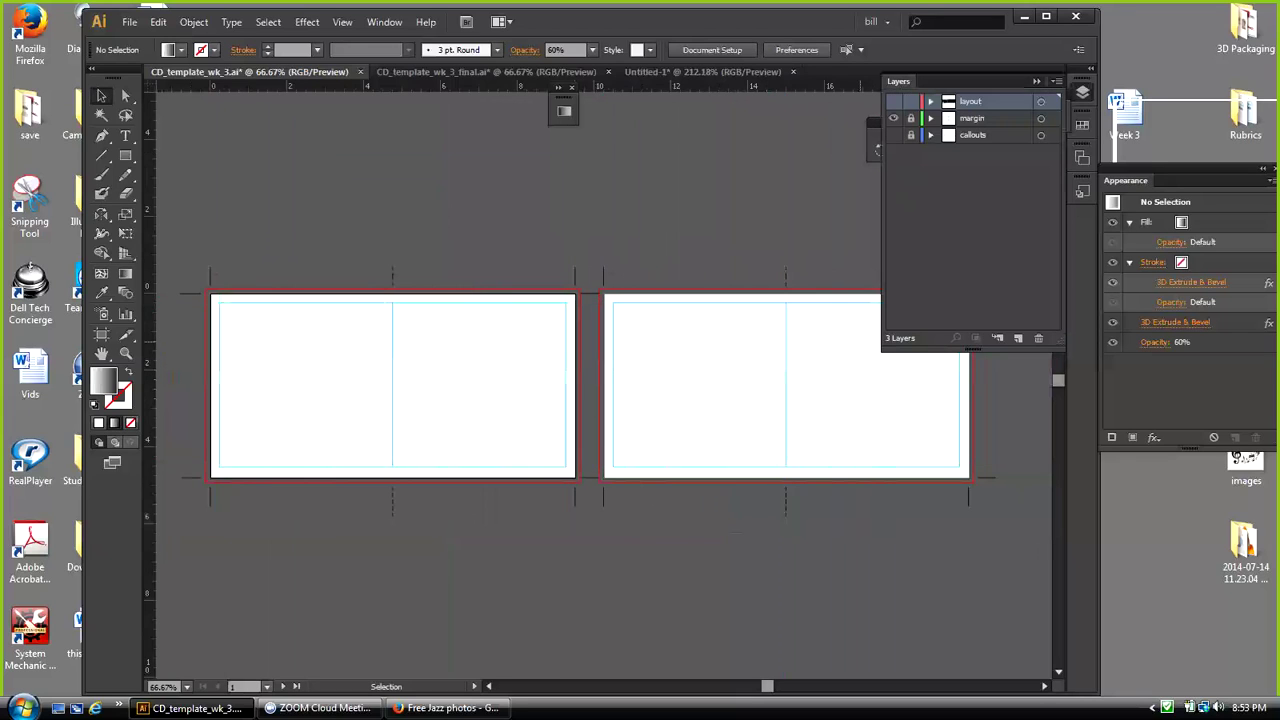
pyautogui.click(893, 134)
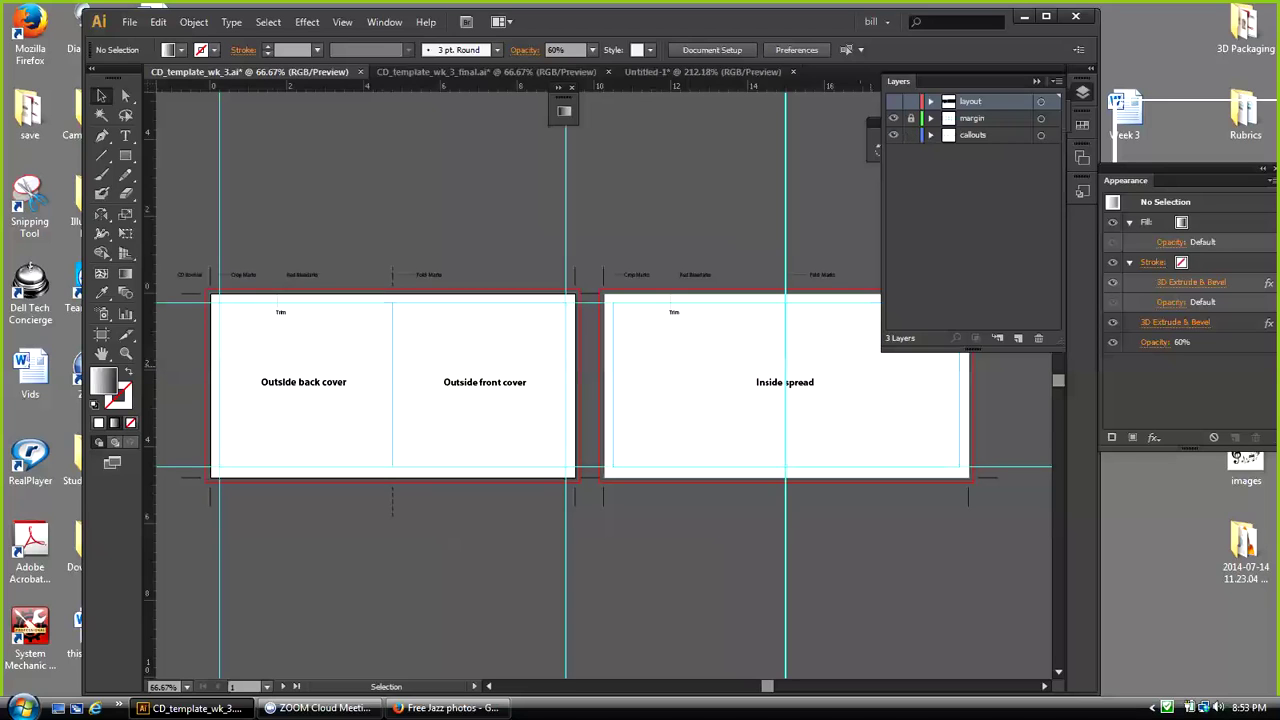
pyautogui.click(785, 383)
pyautogui.press('Delete')
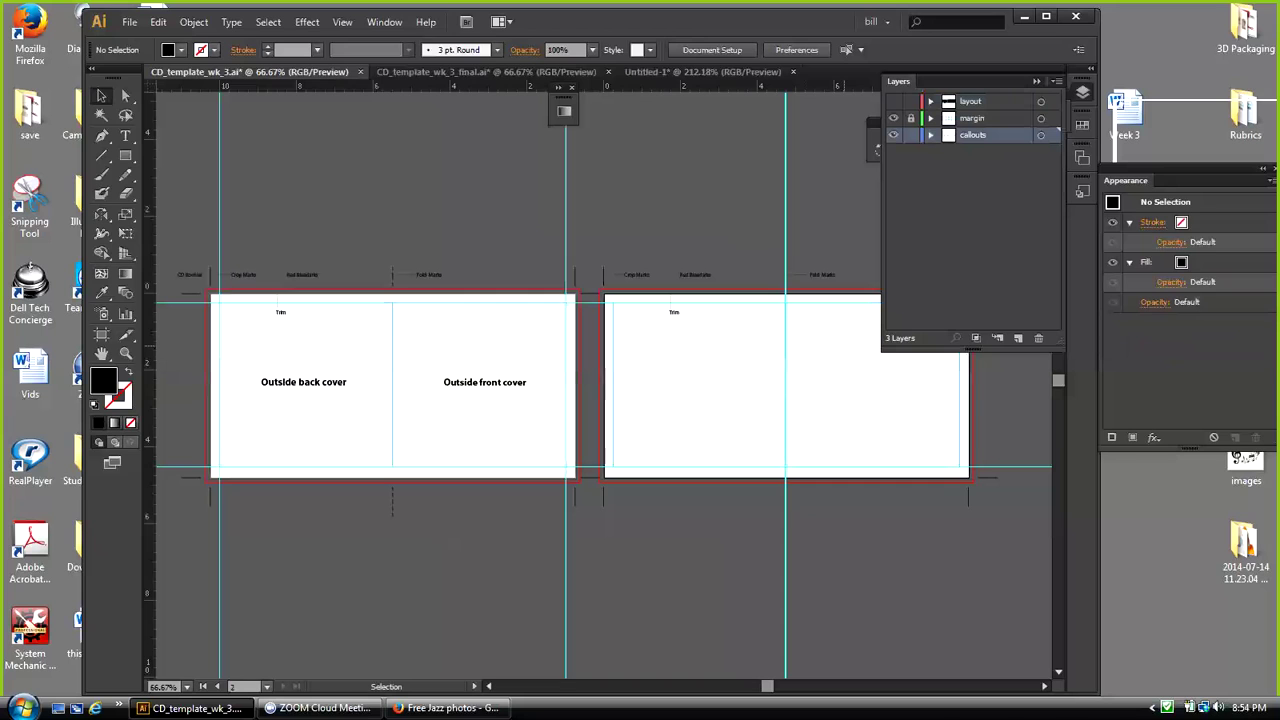
# Step: Compare the template with CD_template_wk_3_final.ai and make the layout layer visible again in CD_template_wk_3.ai
pyautogui.click(486, 72)
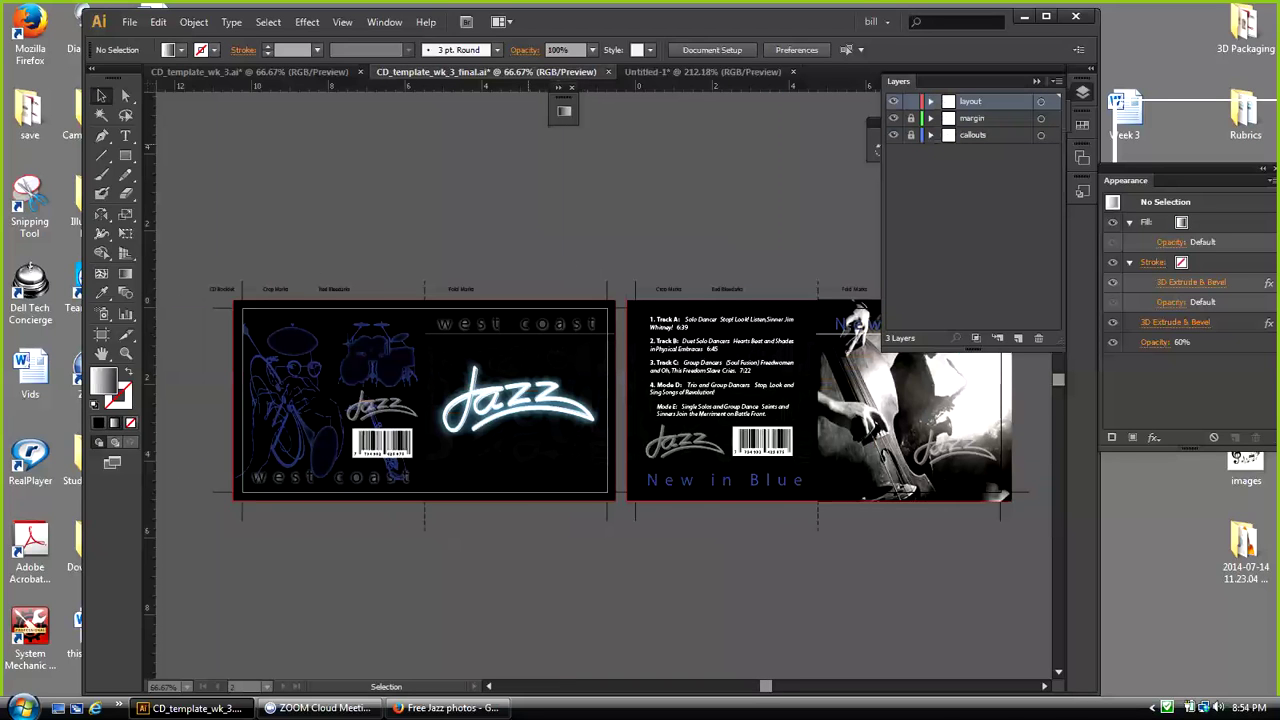
pyautogui.click(254, 72)
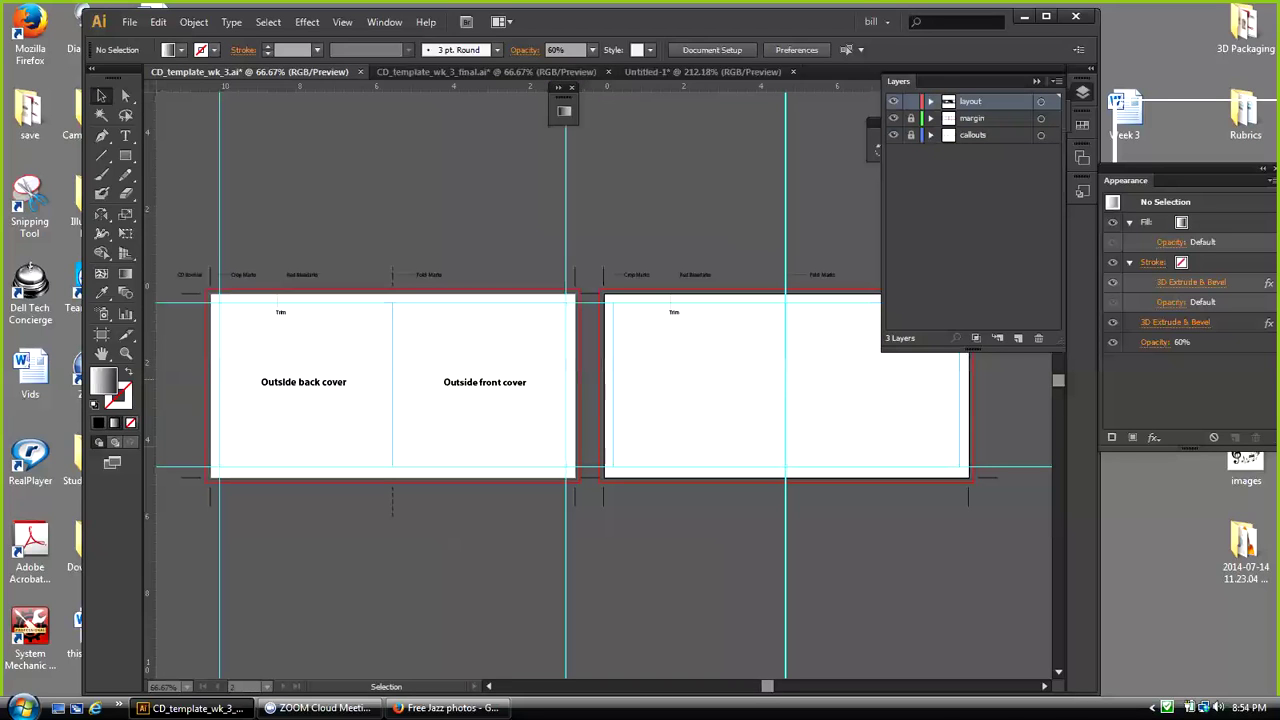
pyautogui.click(893, 101)
pyautogui.click(972, 135)
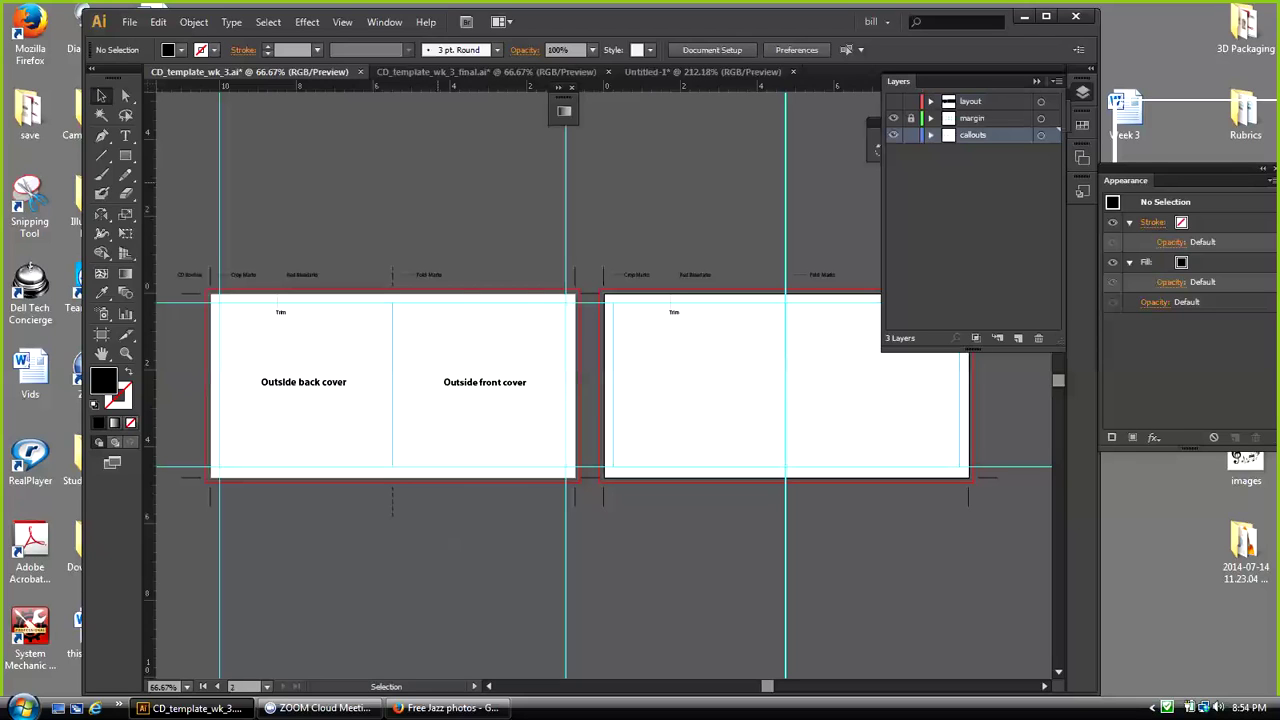
pyautogui.click(893, 101)
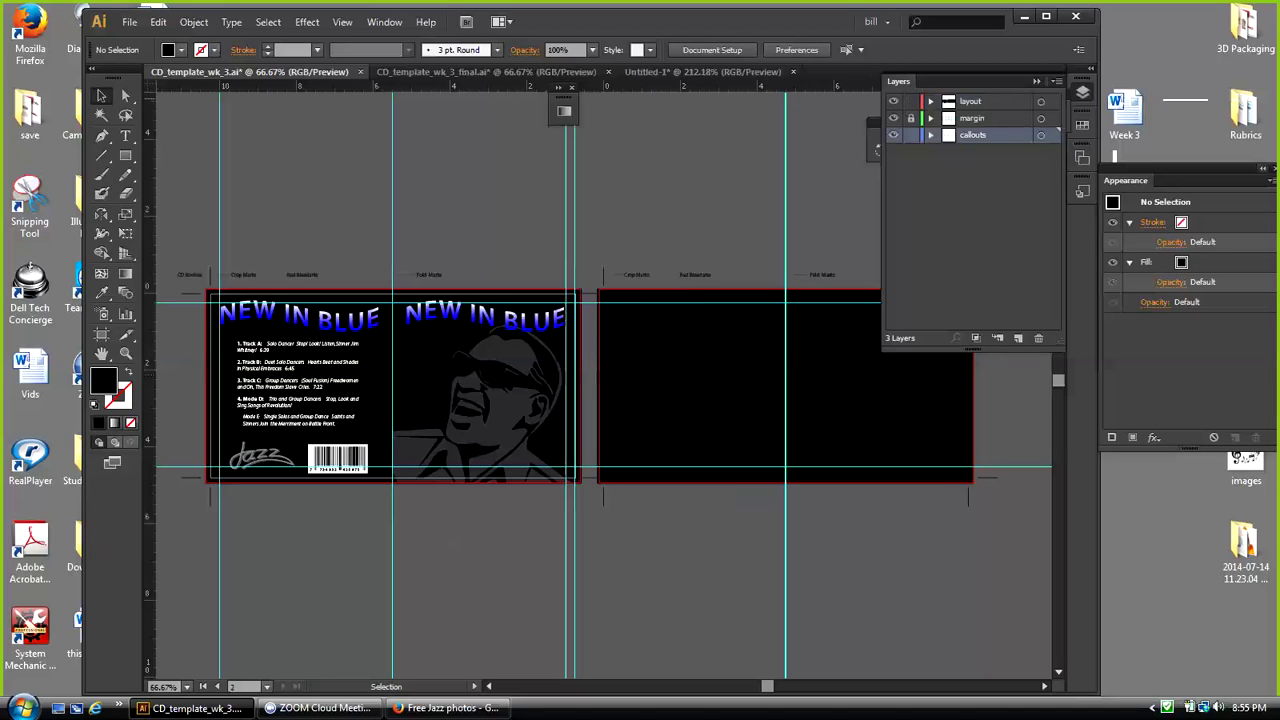
# Step: Collapse the Appearance and Color panels into the icon dock to uncover the canvas and desktop images
pyautogui.click(1263, 169)
pyautogui.moveTo(1114, 178); pyautogui.dragTo(1082, 222)
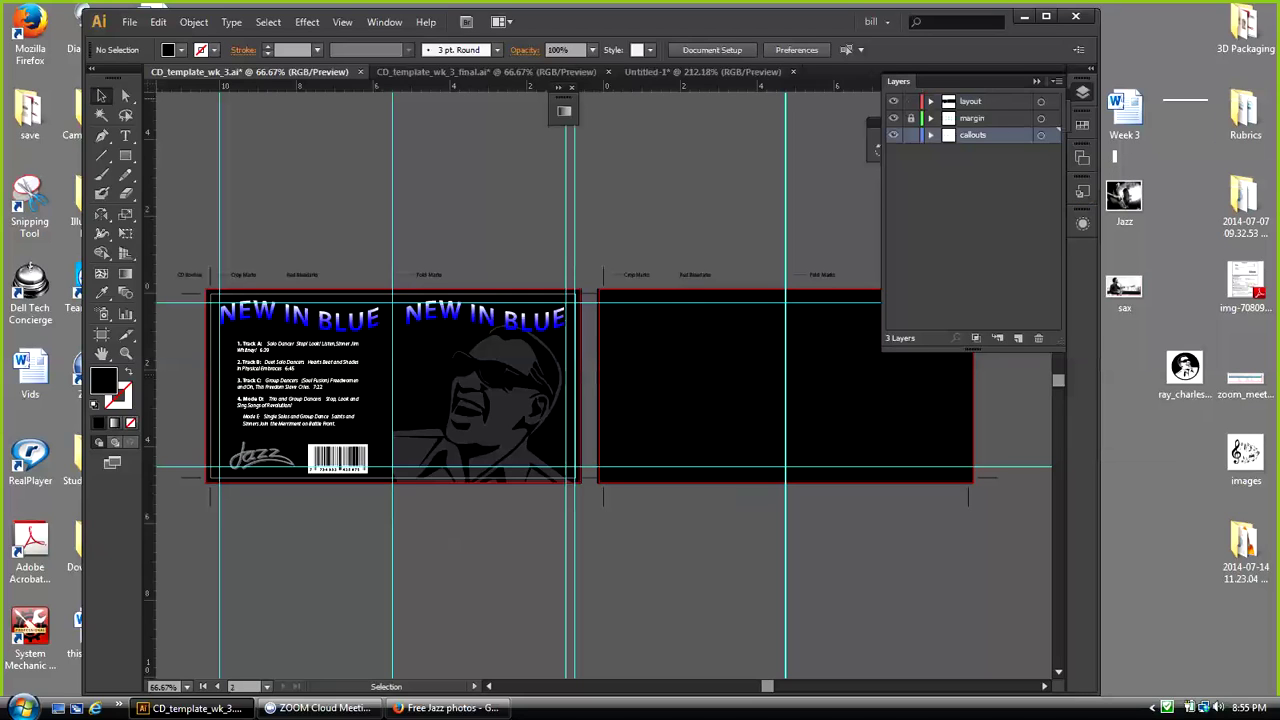
pyautogui.click(1037, 81)
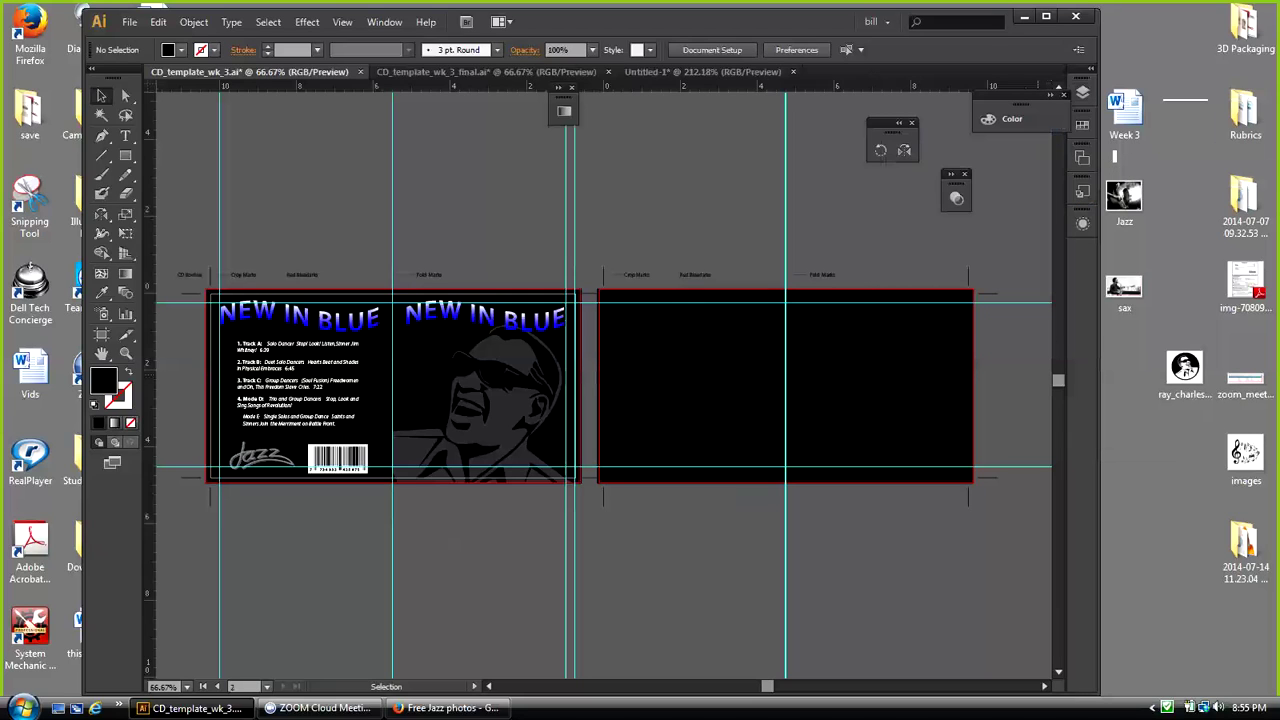
pyautogui.moveTo(1023, 97); pyautogui.dragTo(1092, 231)
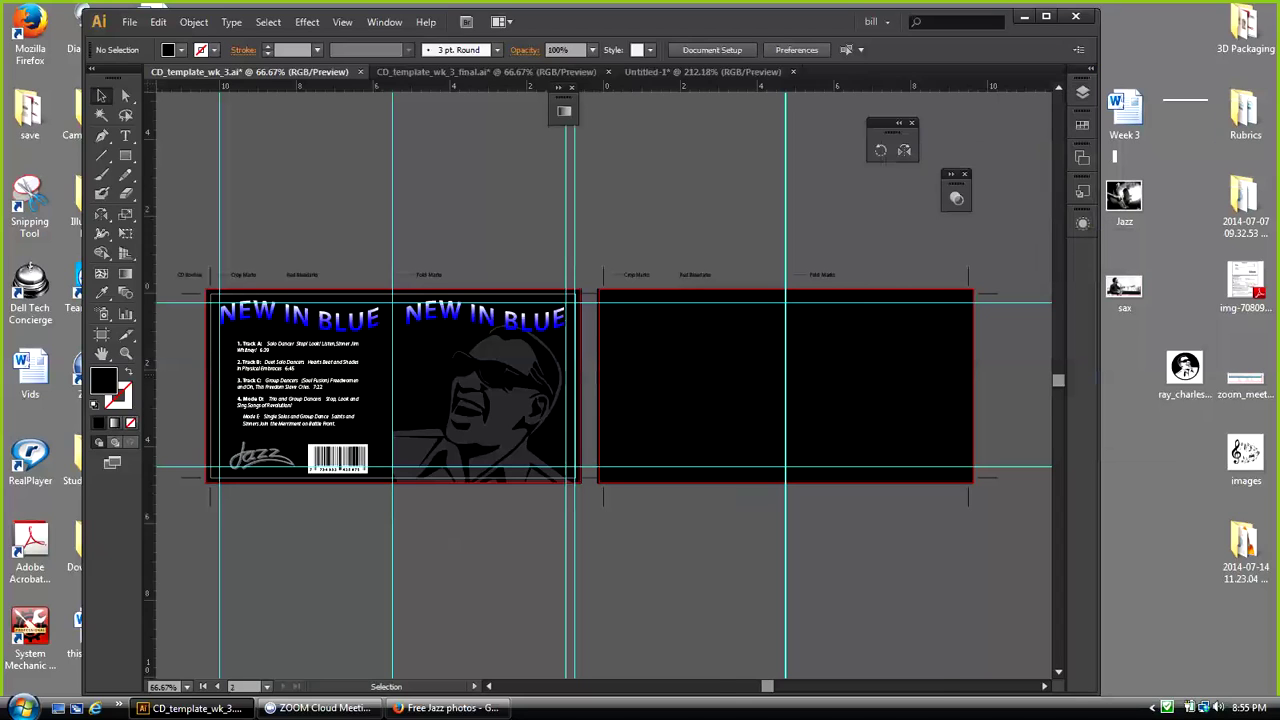
pyautogui.moveTo(1030, 92); pyautogui.dragTo(985, 262)
# Step: Place the desktop image Jazz.JPG across the second spread's upper edge and try to bring it to the front
pyautogui.moveTo(1124, 197)
pyautogui.mouseDown()
pyautogui.moveTo(923, 384)
pyautogui.moveTo(876, 397)
pyautogui.mouseUp()
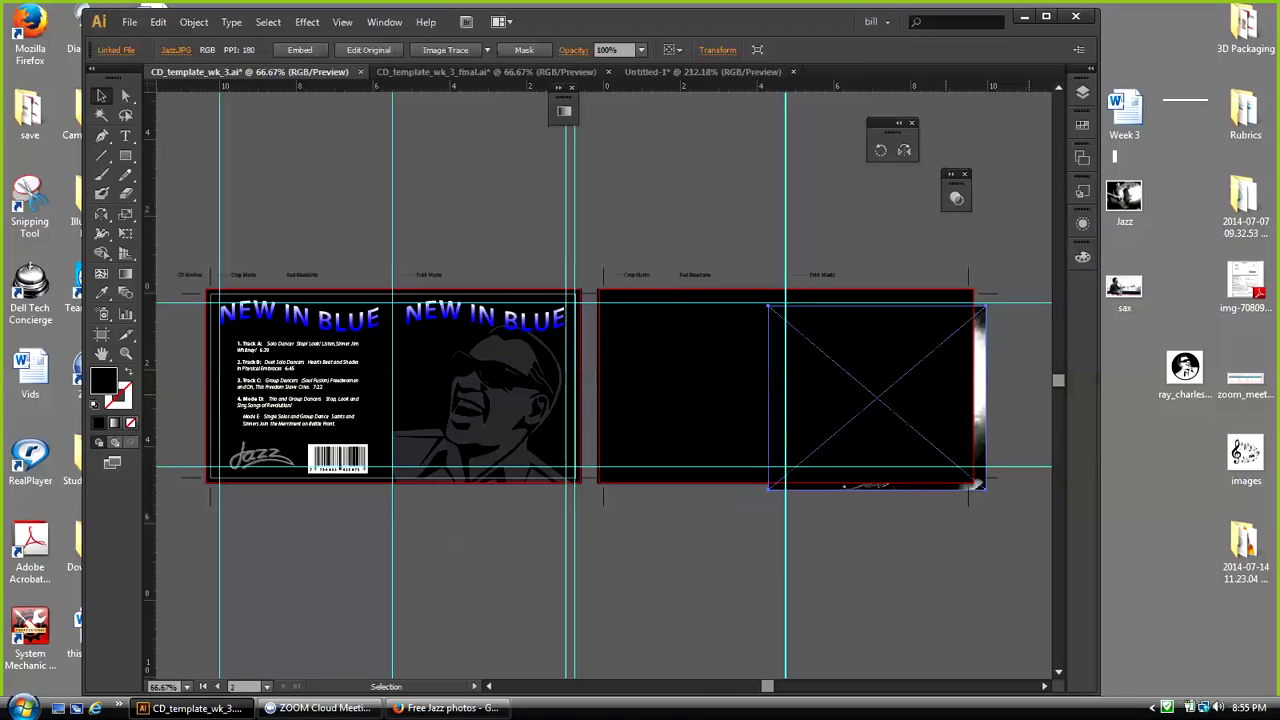
pyautogui.click(194, 22)
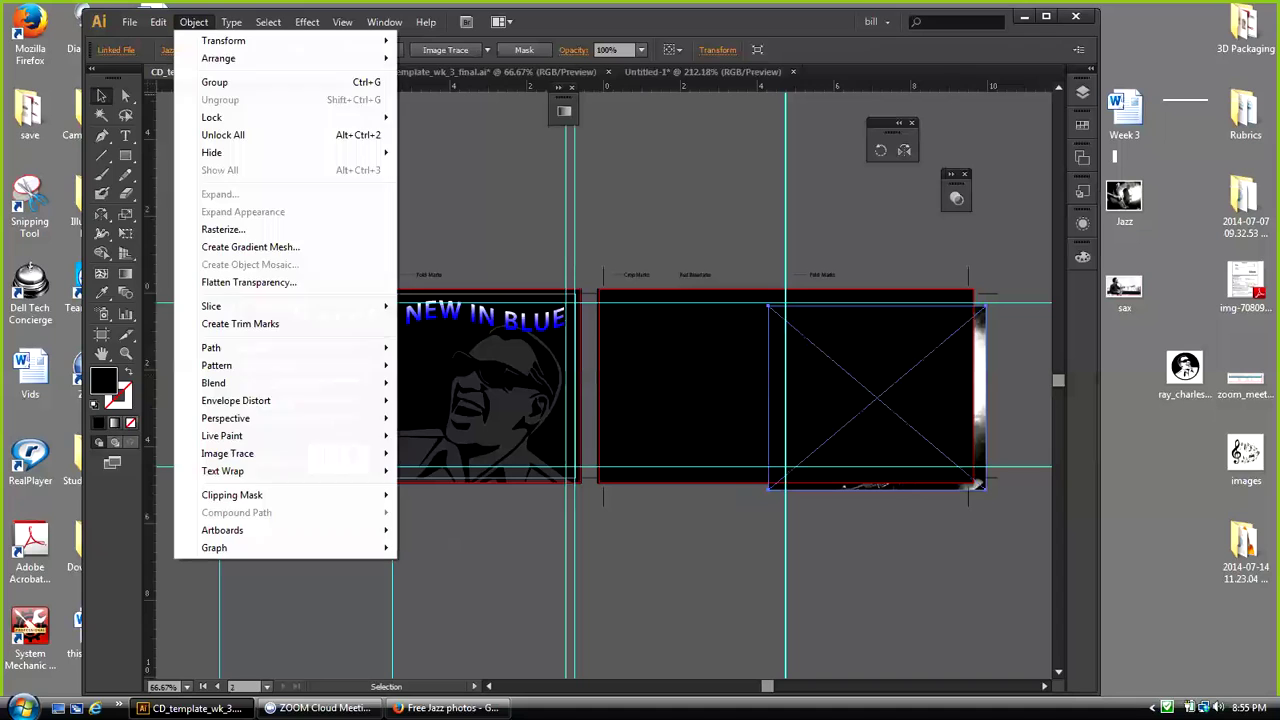
pyautogui.moveTo(218, 58)
pyautogui.click(470, 54)
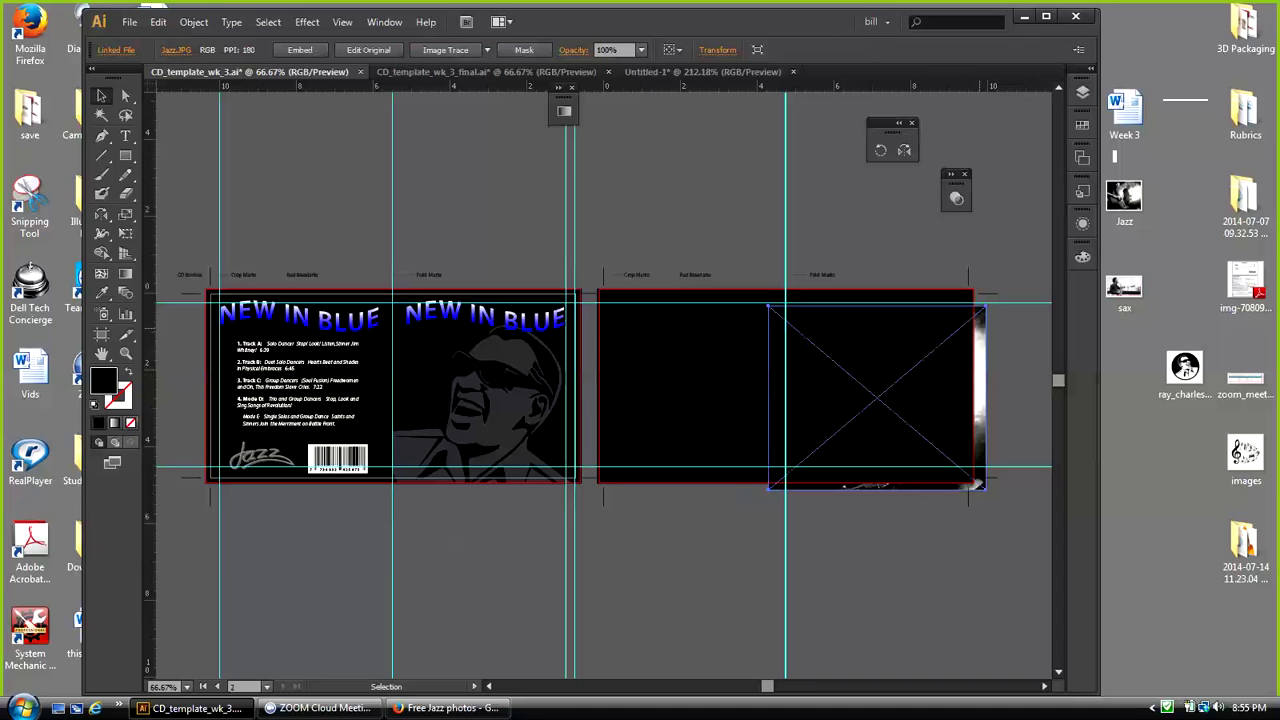
pyautogui.moveTo(976, 400); pyautogui.dragTo(872, 294)
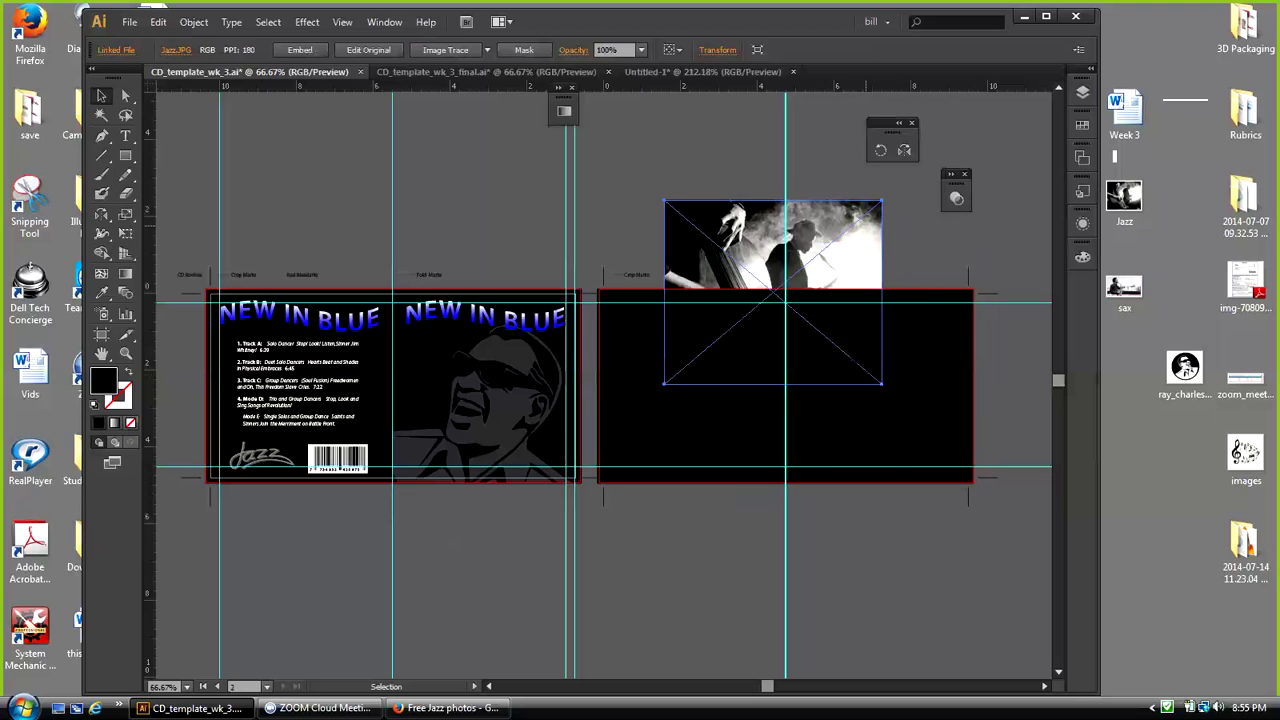
# Step: Move the Jazz photo against the second spread's right edge and reassign it to the layout layer
pyautogui.moveTo(773, 292); pyautogui.dragTo(863, 383)
pyautogui.click(1082, 92)
pyautogui.moveTo(1052, 135); pyautogui.dragTo(1052, 101)
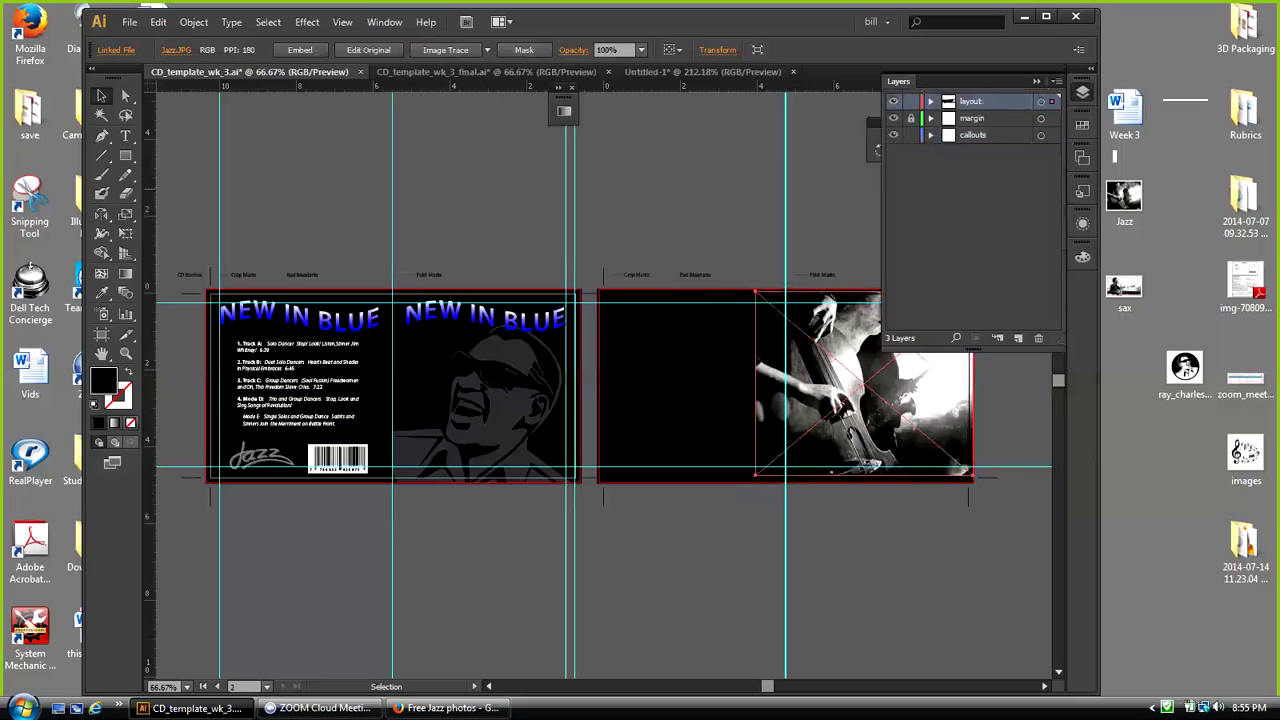
pyautogui.click(1037, 81)
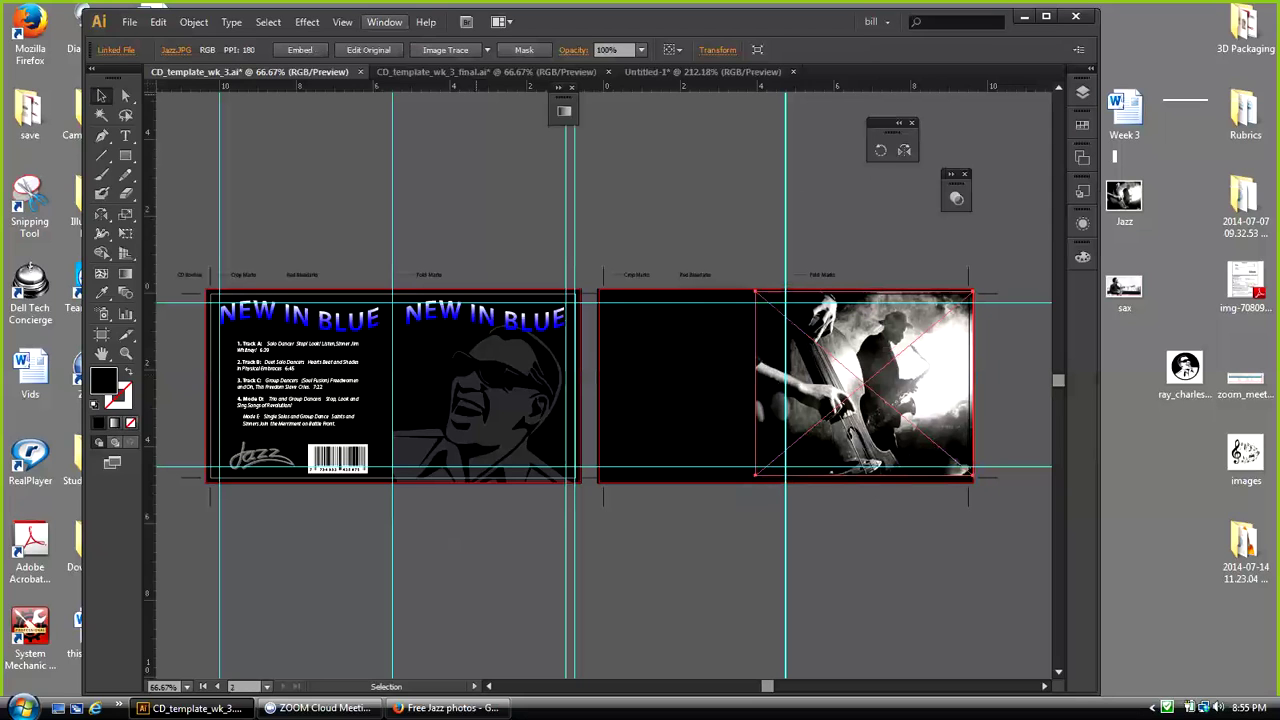
# Step: Show the list of linked files and position it clear of the Jazz photo
pyautogui.click(384, 21)
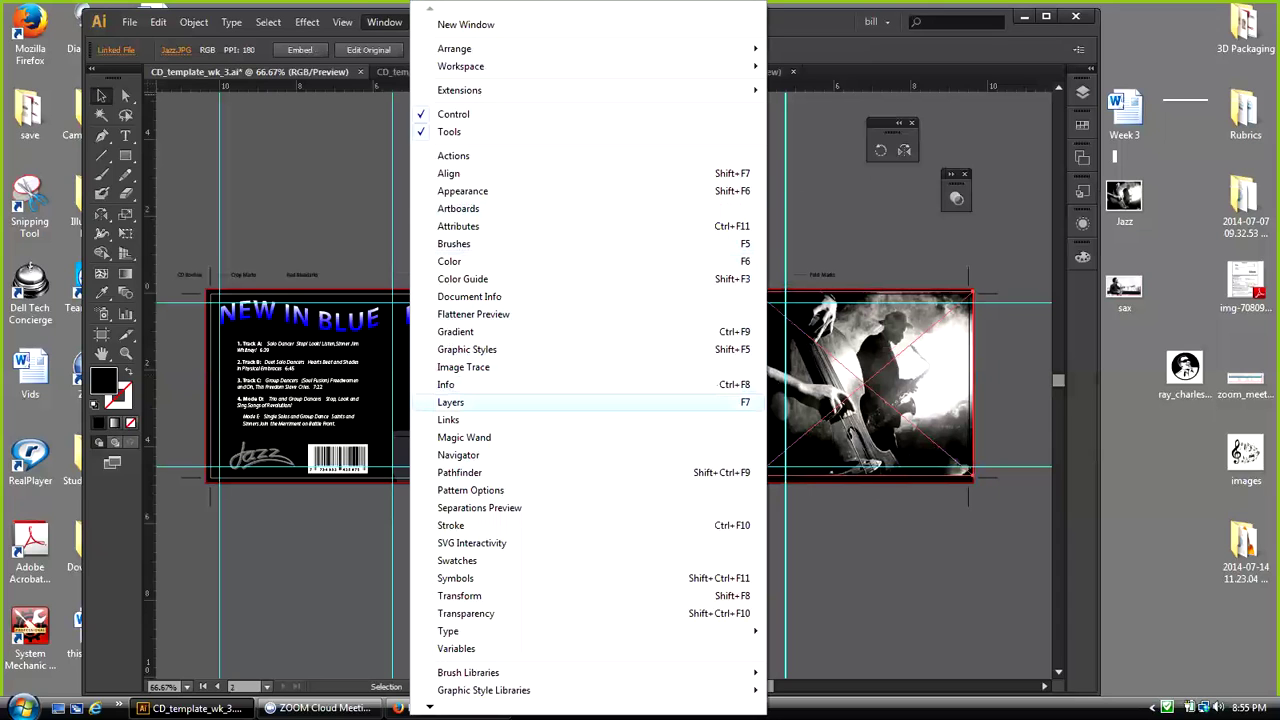
pyautogui.click(450, 420)
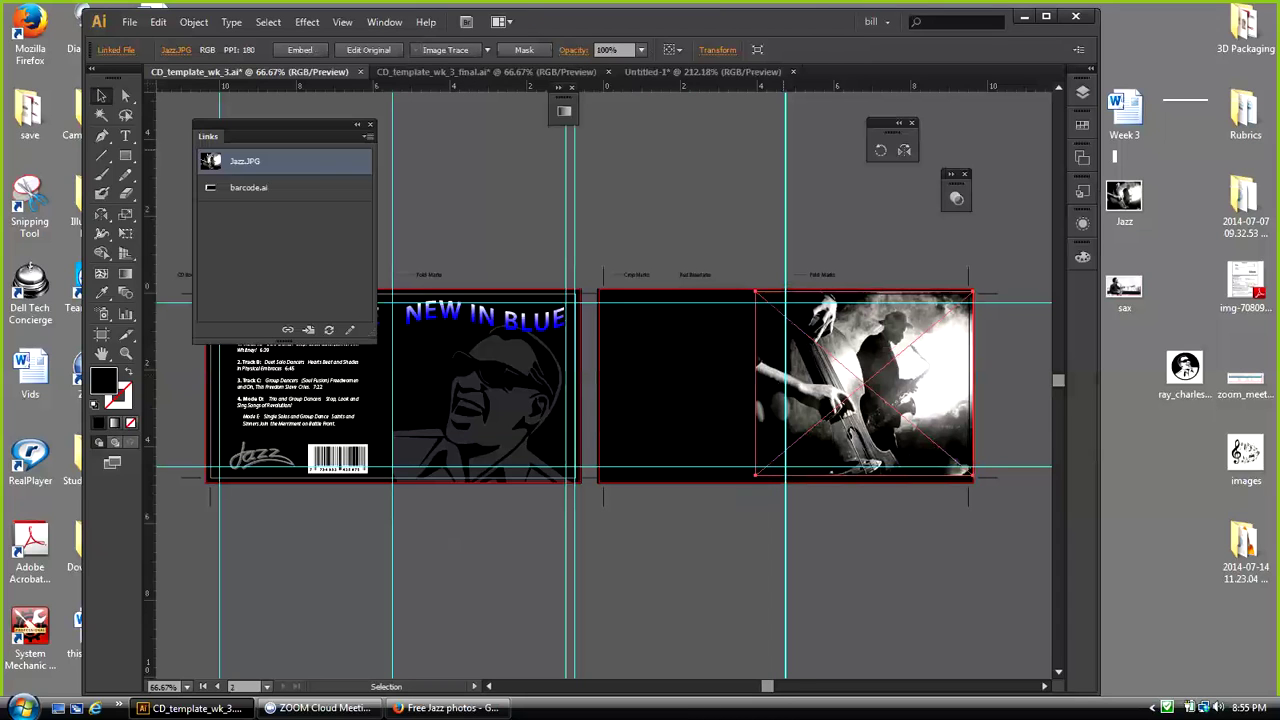
pyautogui.moveTo(280, 125); pyautogui.dragTo(1045, 262)
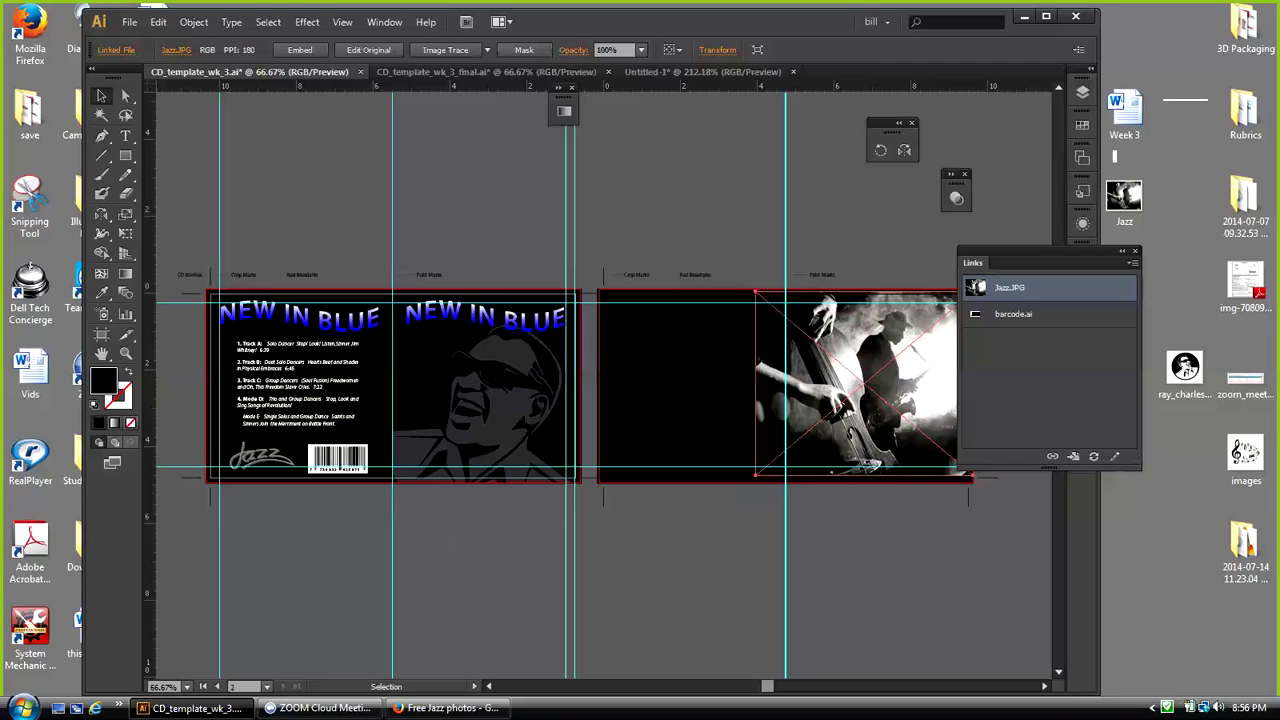
pyautogui.moveTo(1040, 251); pyautogui.dragTo(940, 231)
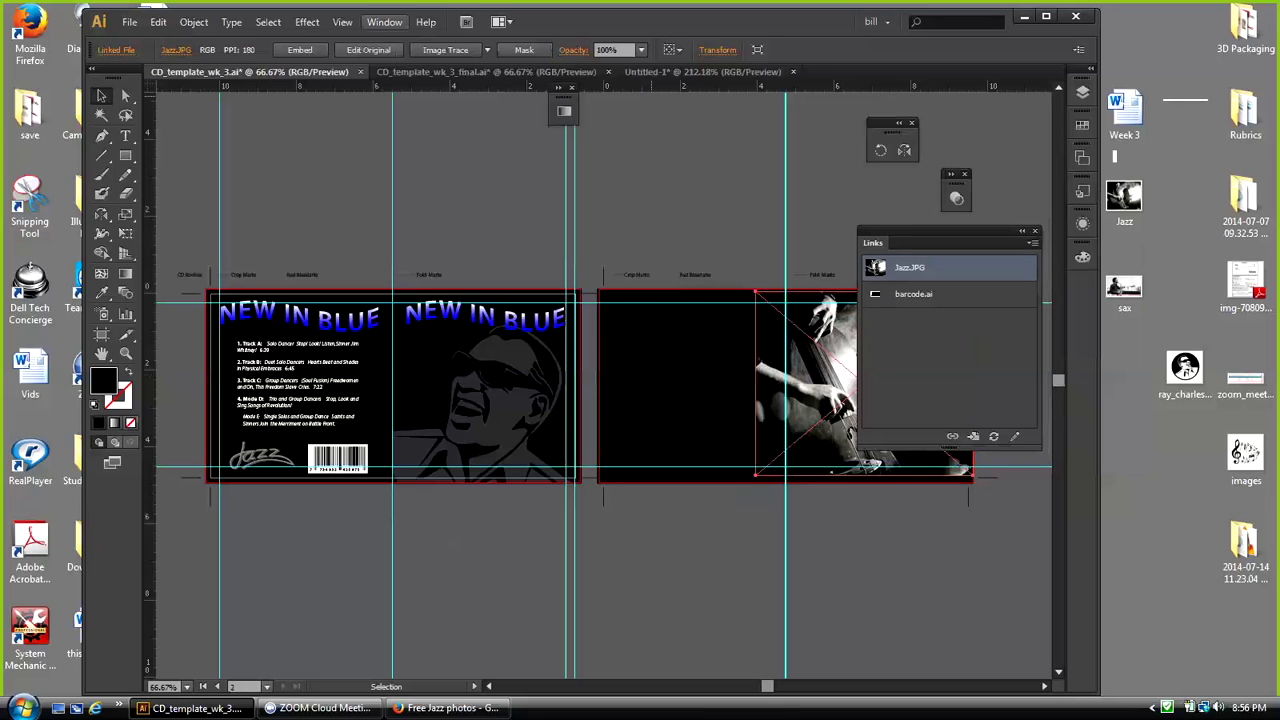
pyautogui.click(384, 21)
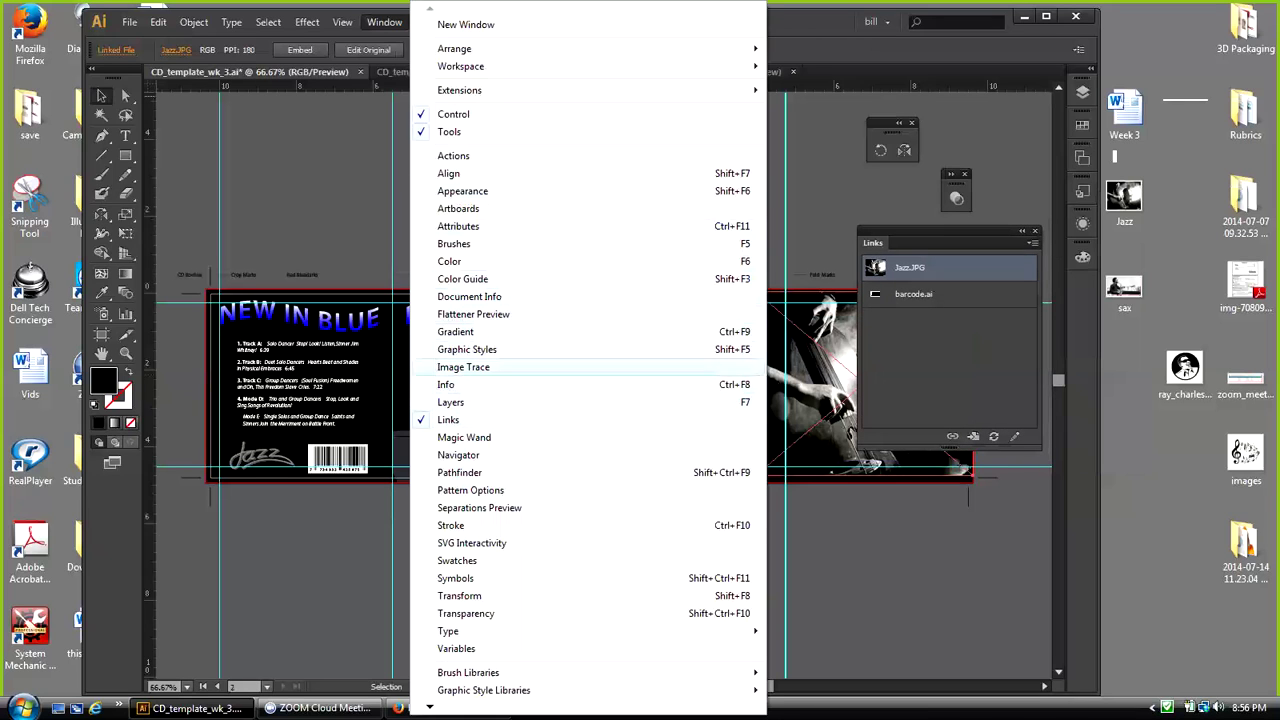
pyautogui.click(830, 570)
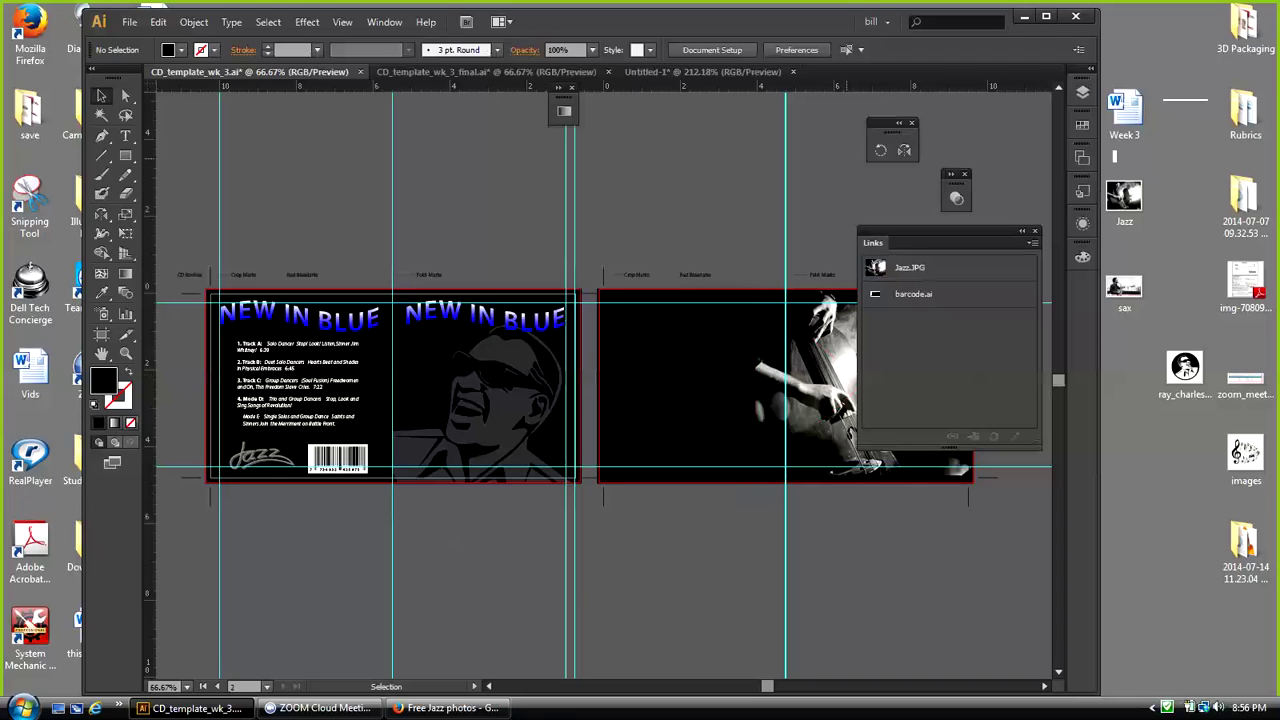
pyautogui.moveTo(873, 242); pyautogui.dragTo(598, 206)
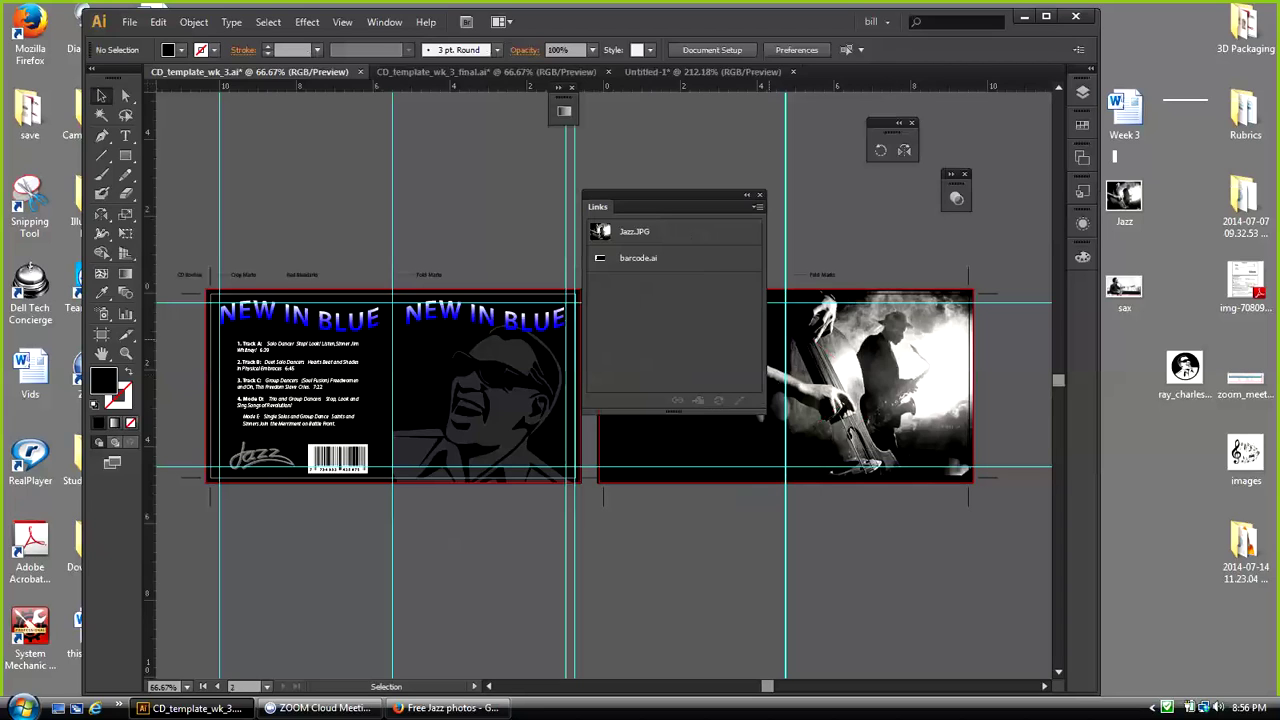
# Step: Embed the linked Jazz.JPG and barcode.ai images in the document, then clear the selection
pyautogui.click(636, 232)
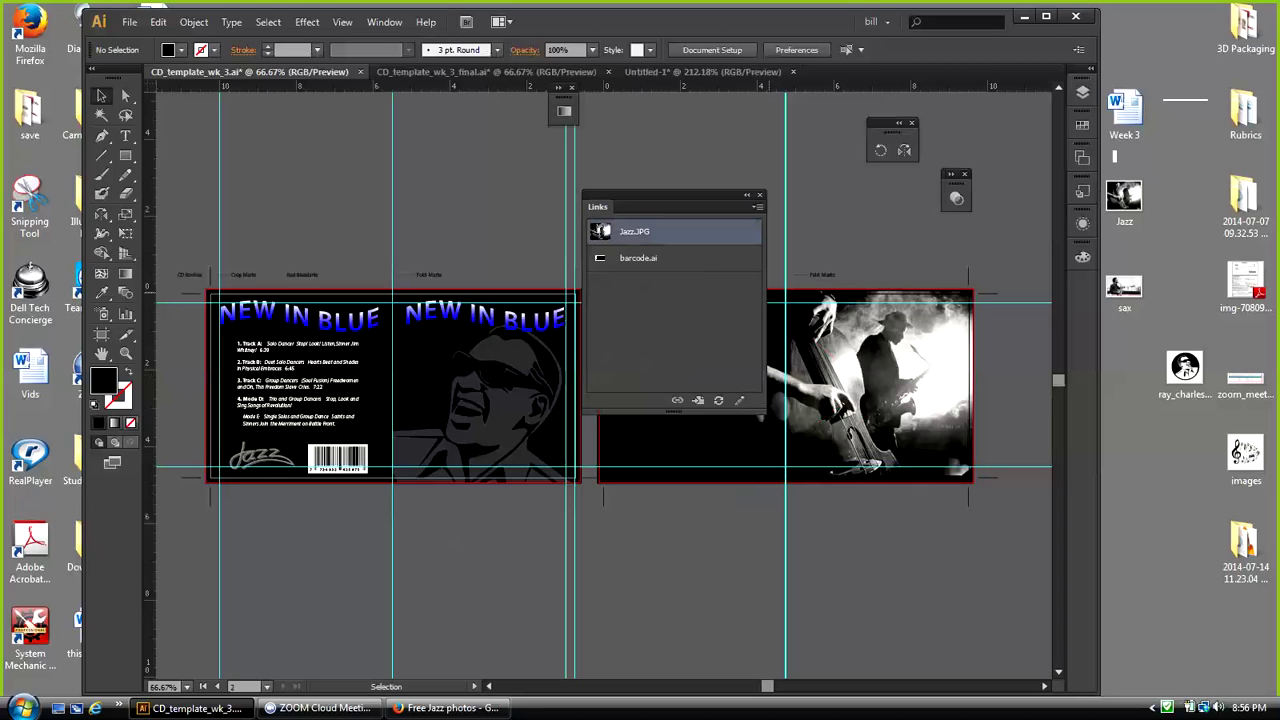
pyautogui.click(757, 206)
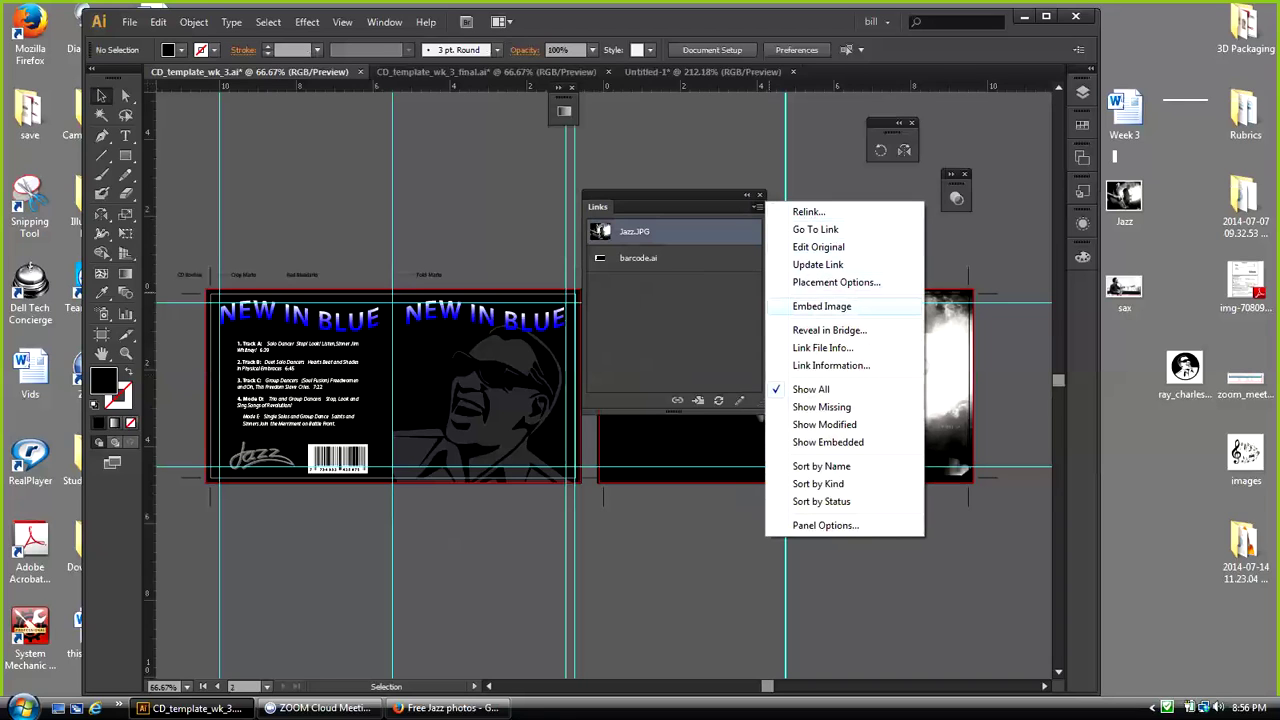
pyautogui.click(822, 306)
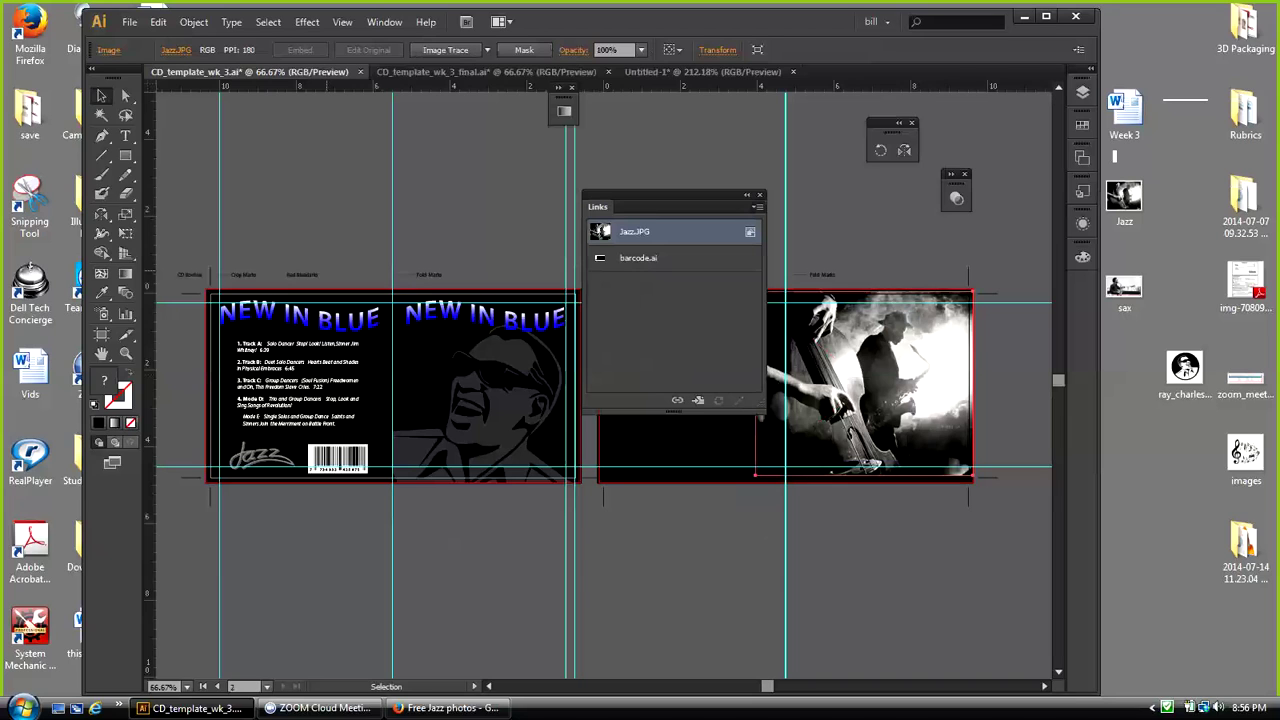
pyautogui.click(639, 258)
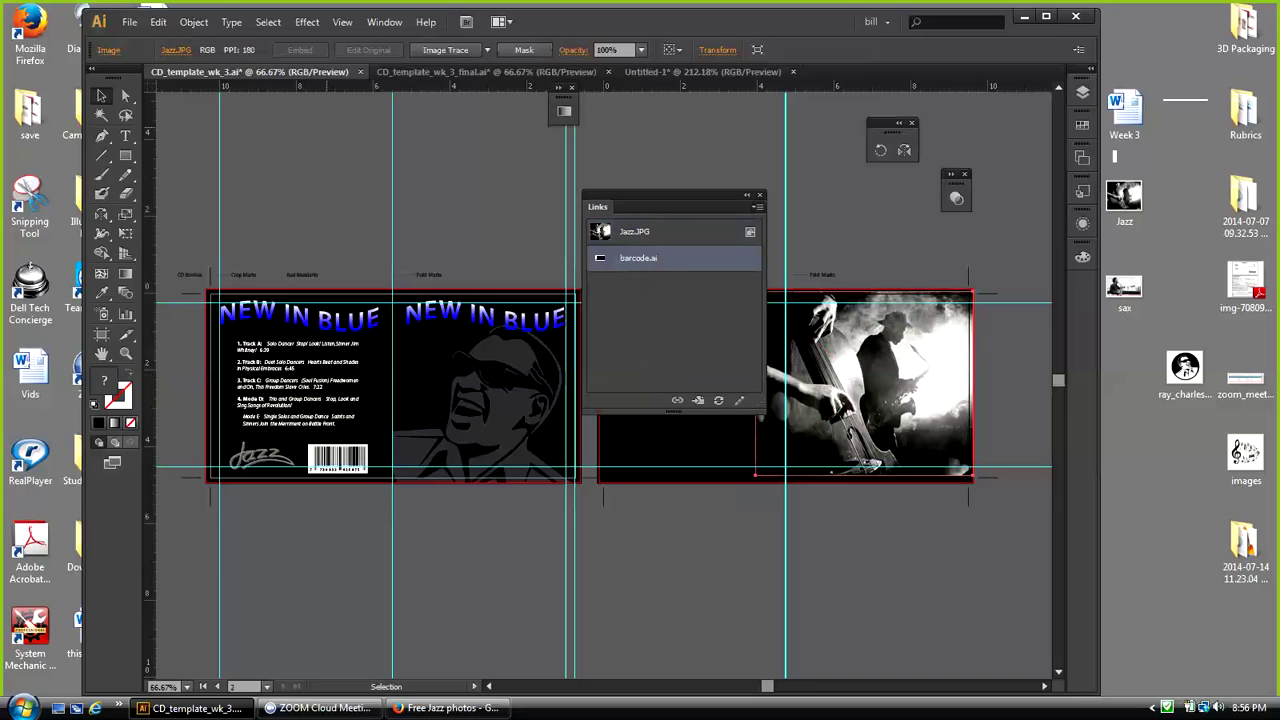
pyautogui.click(757, 207)
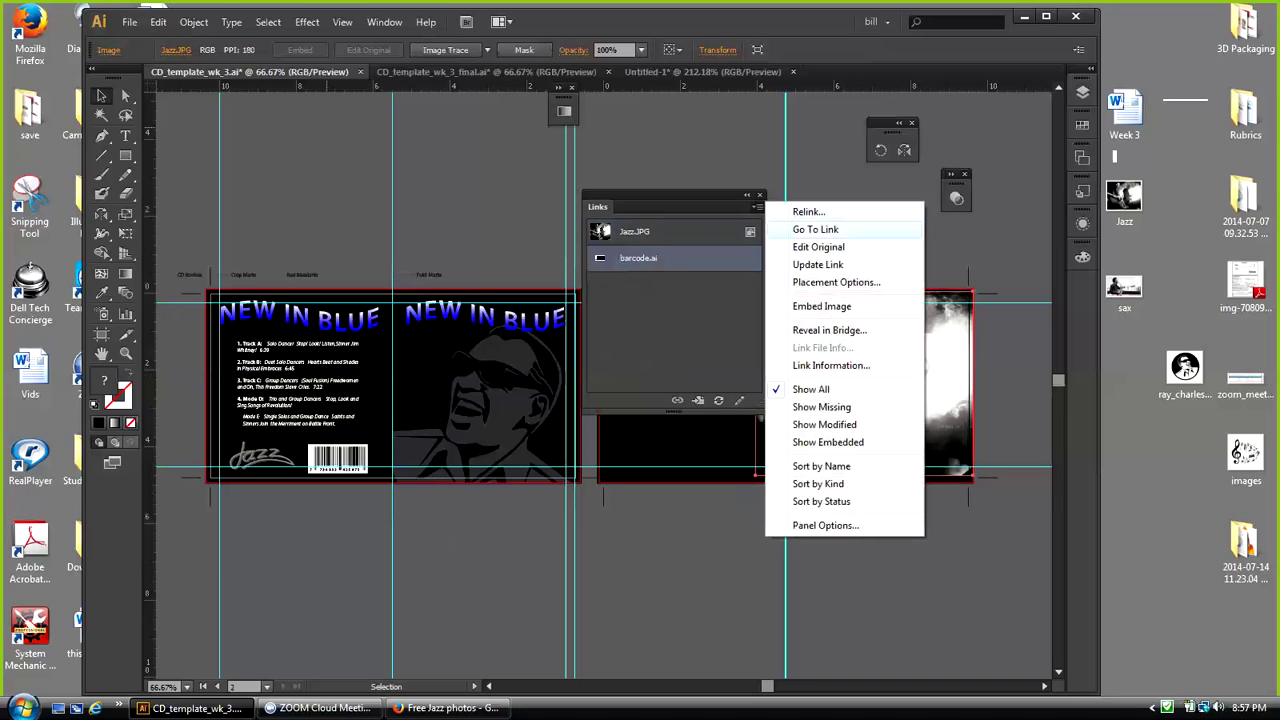
pyautogui.click(821, 306)
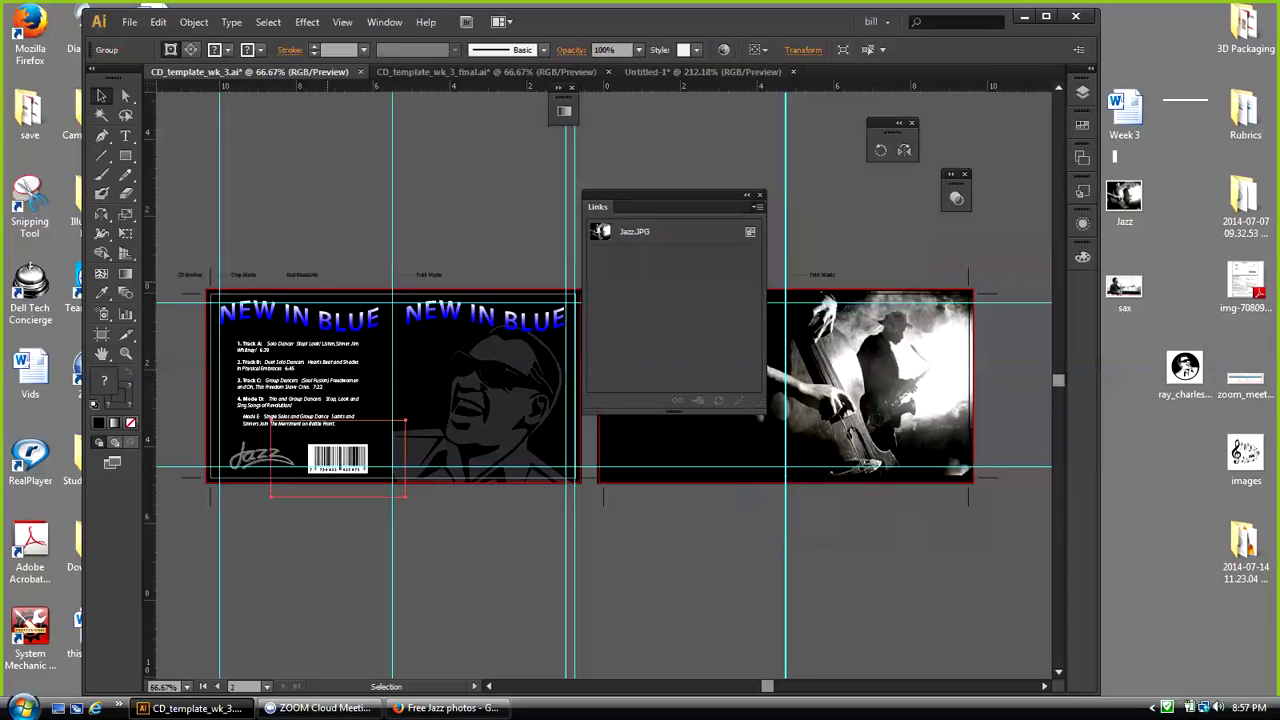
pyautogui.hotkey('ctrl', 'shift', 'a')
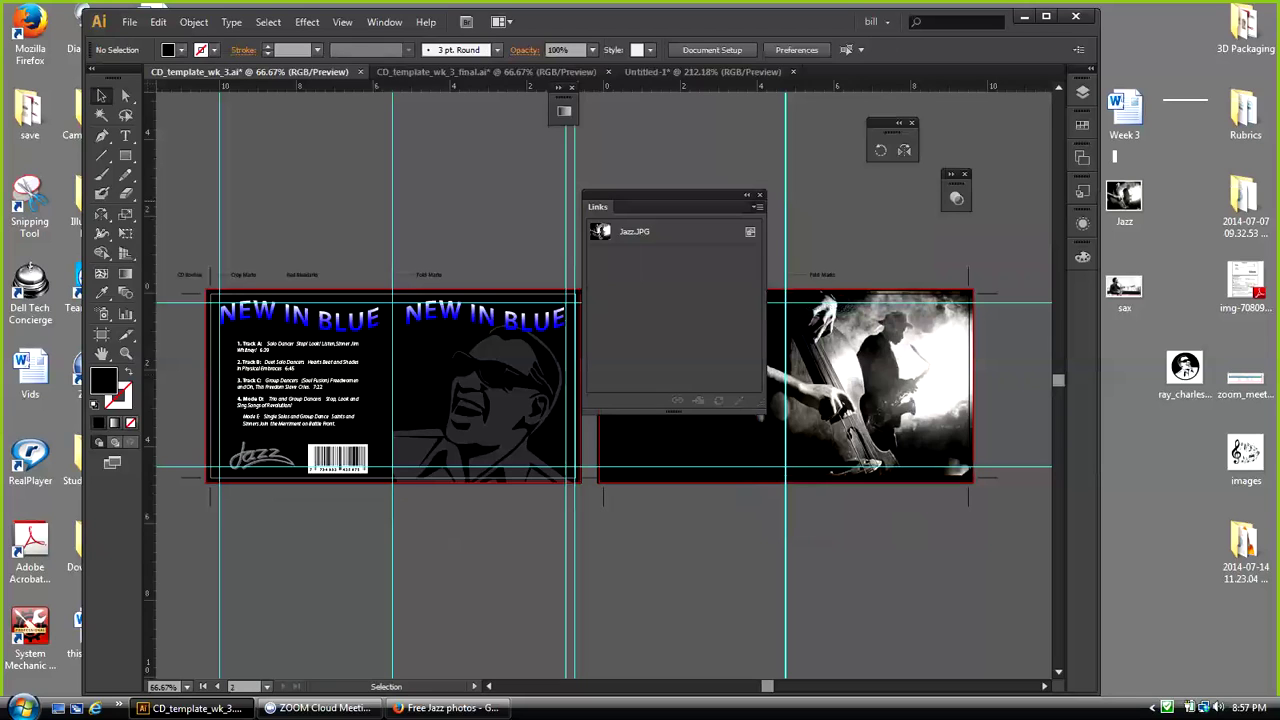
# Step: Examine which link commands are available for the embedded Jazz.JPG, with the photo selected and deselected
pyautogui.moveTo(665, 195); pyautogui.dragTo(747, 122)
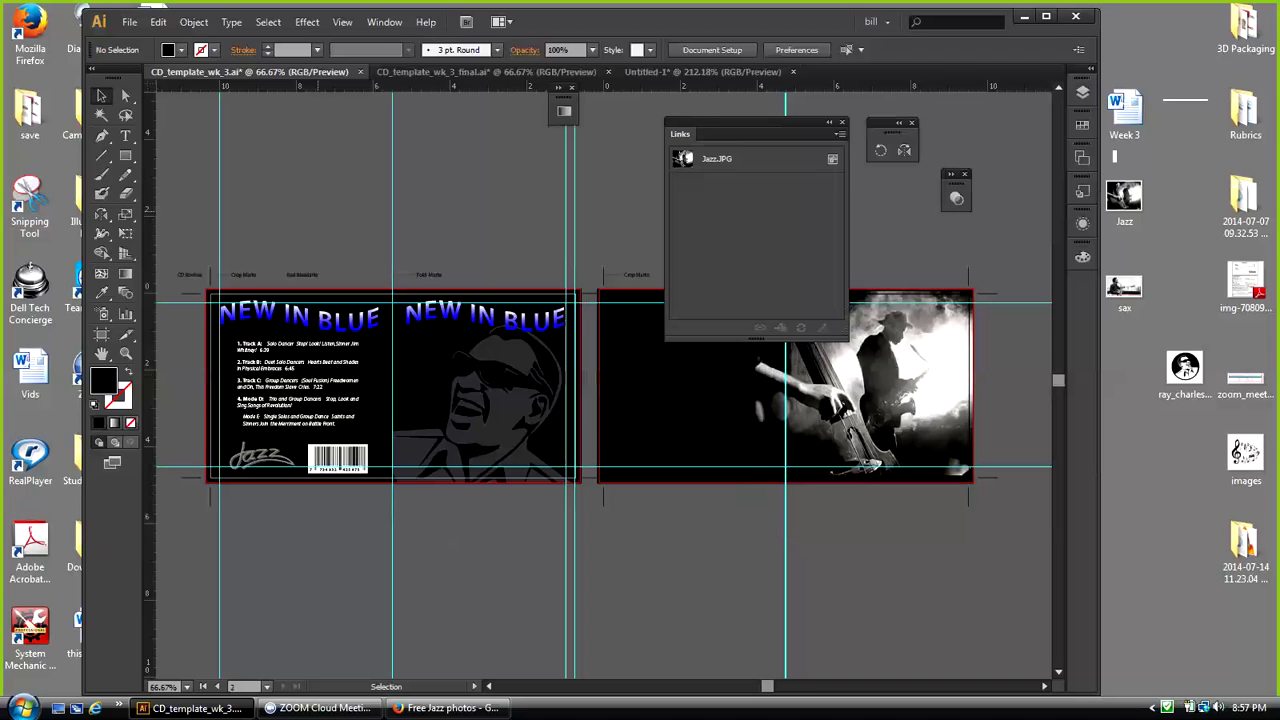
pyautogui.click(840, 133)
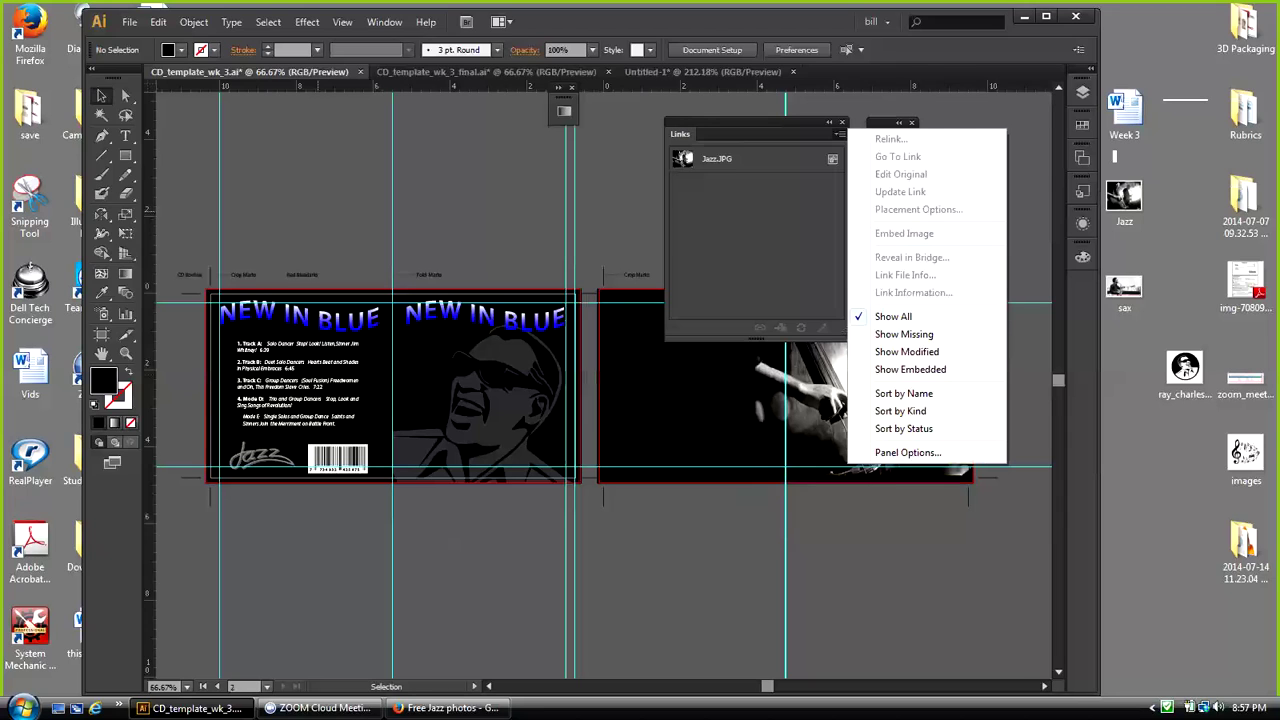
pyautogui.press('Escape')
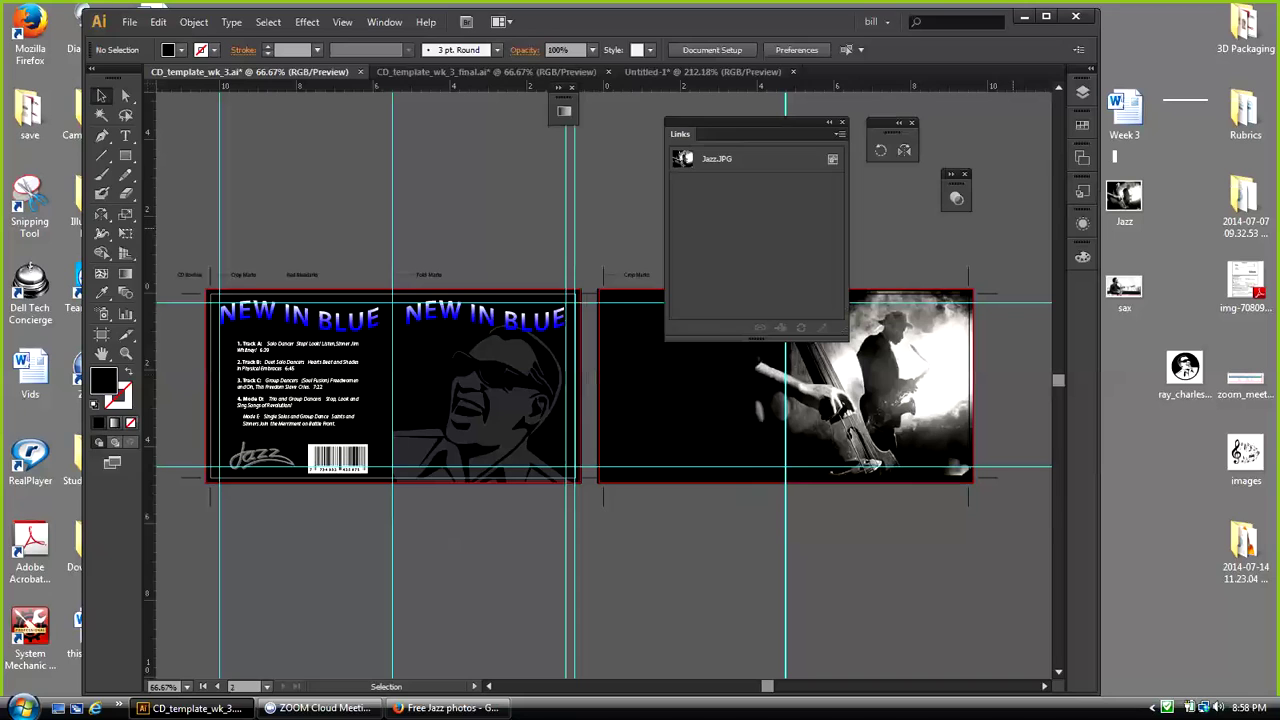
pyautogui.click(915, 345)
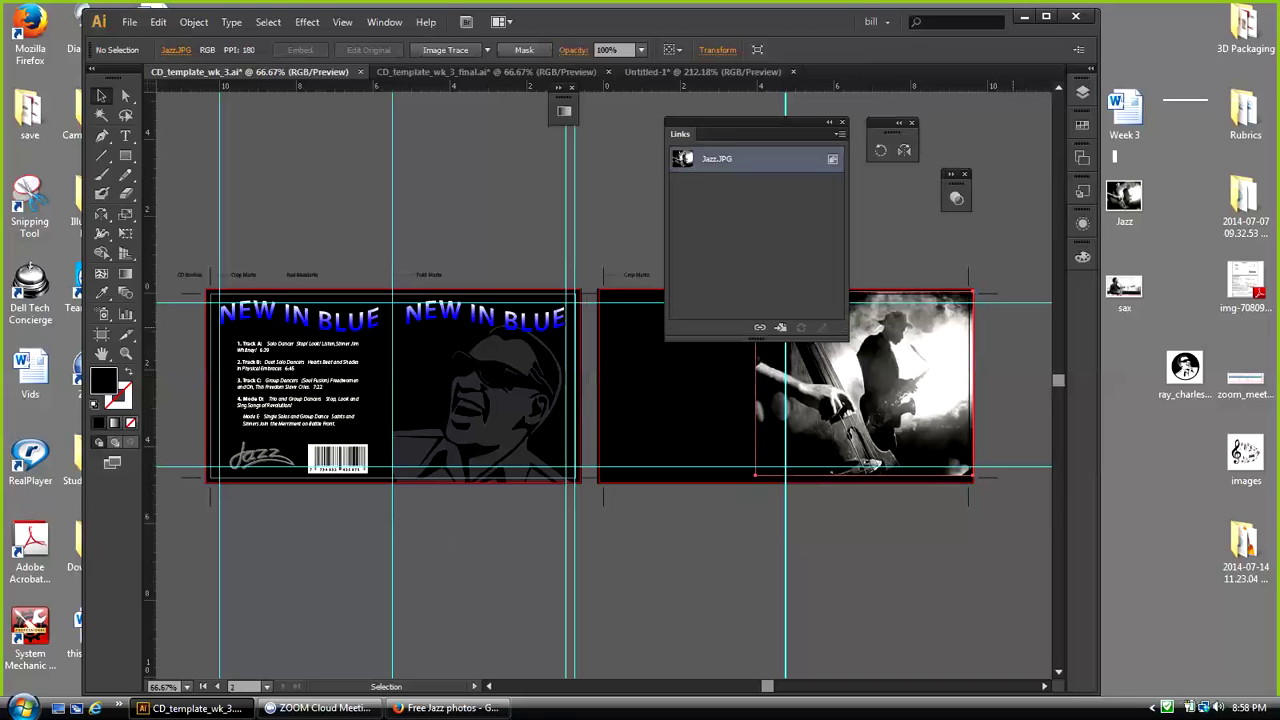
pyautogui.click(886, 214)
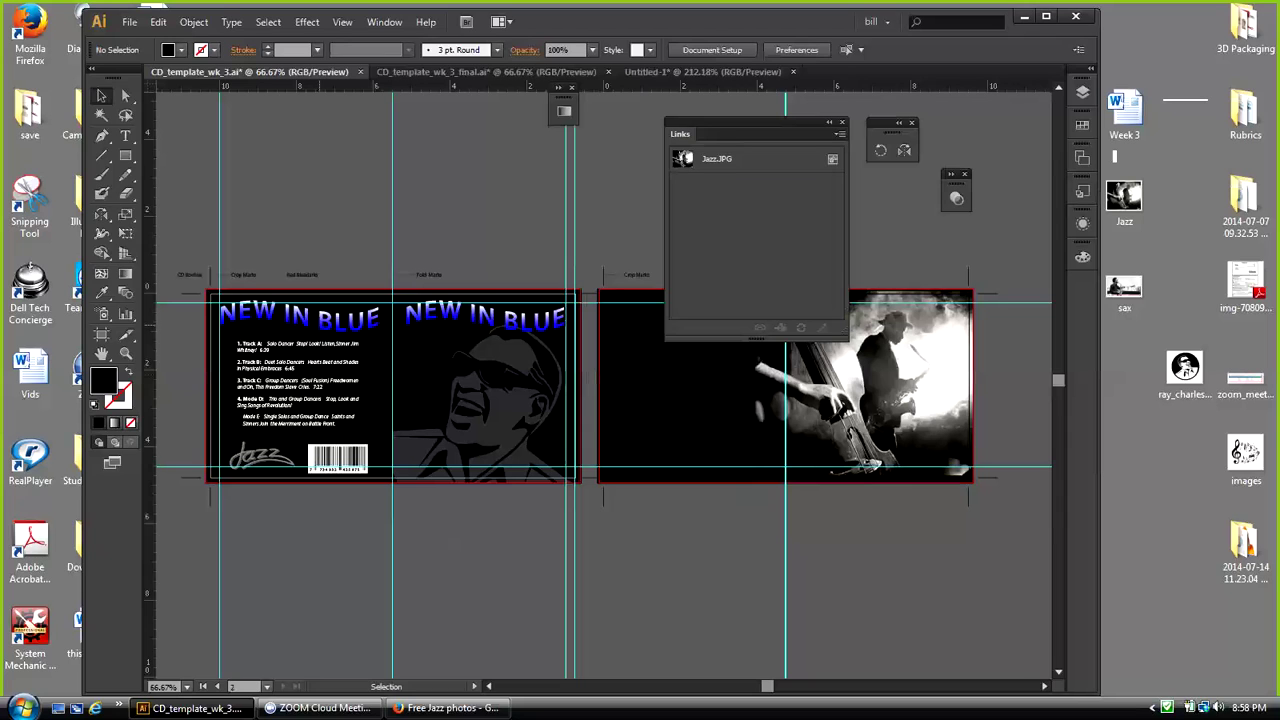
pyautogui.click(886, 375)
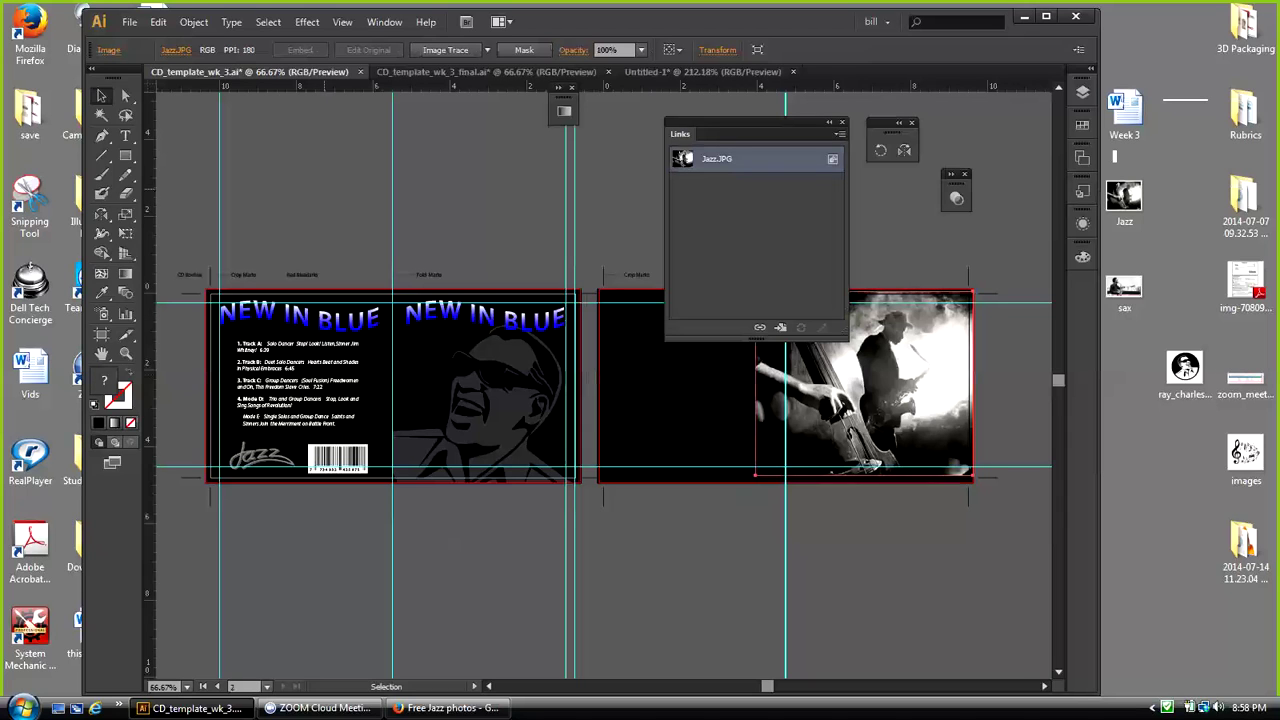
pyautogui.hotkey('ctrl', 'shift', 'a')
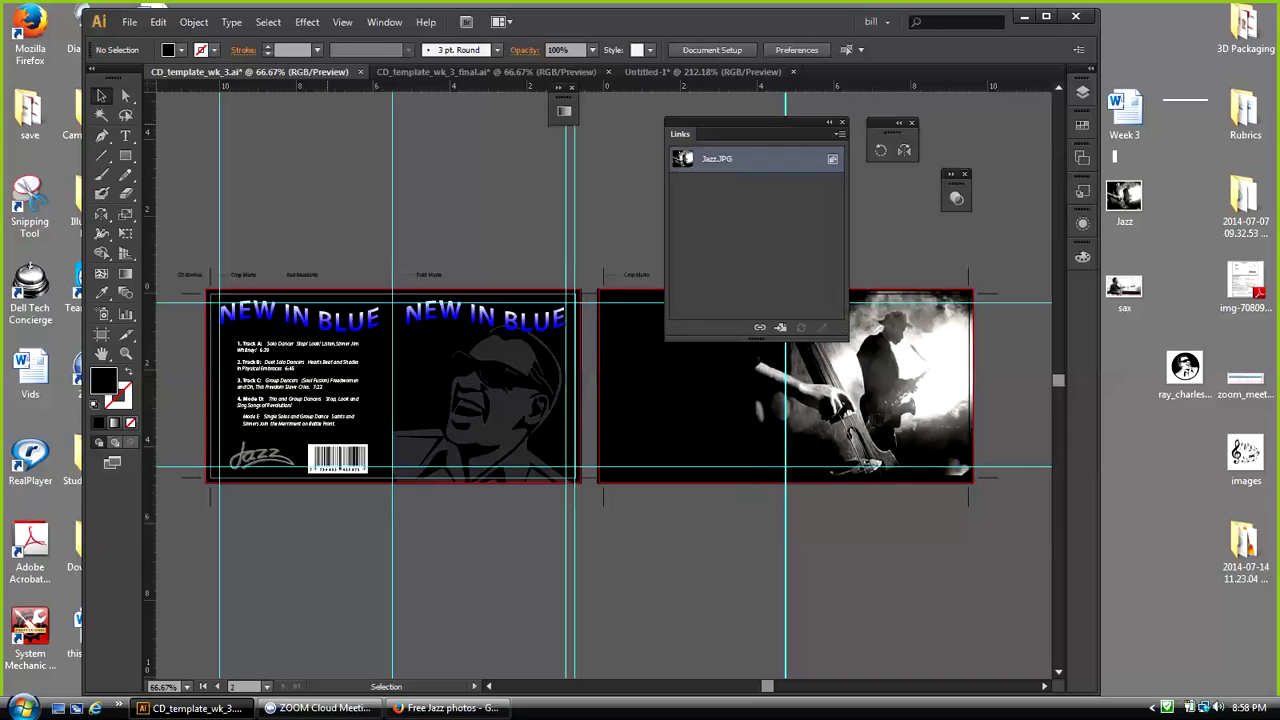
pyautogui.click(840, 133)
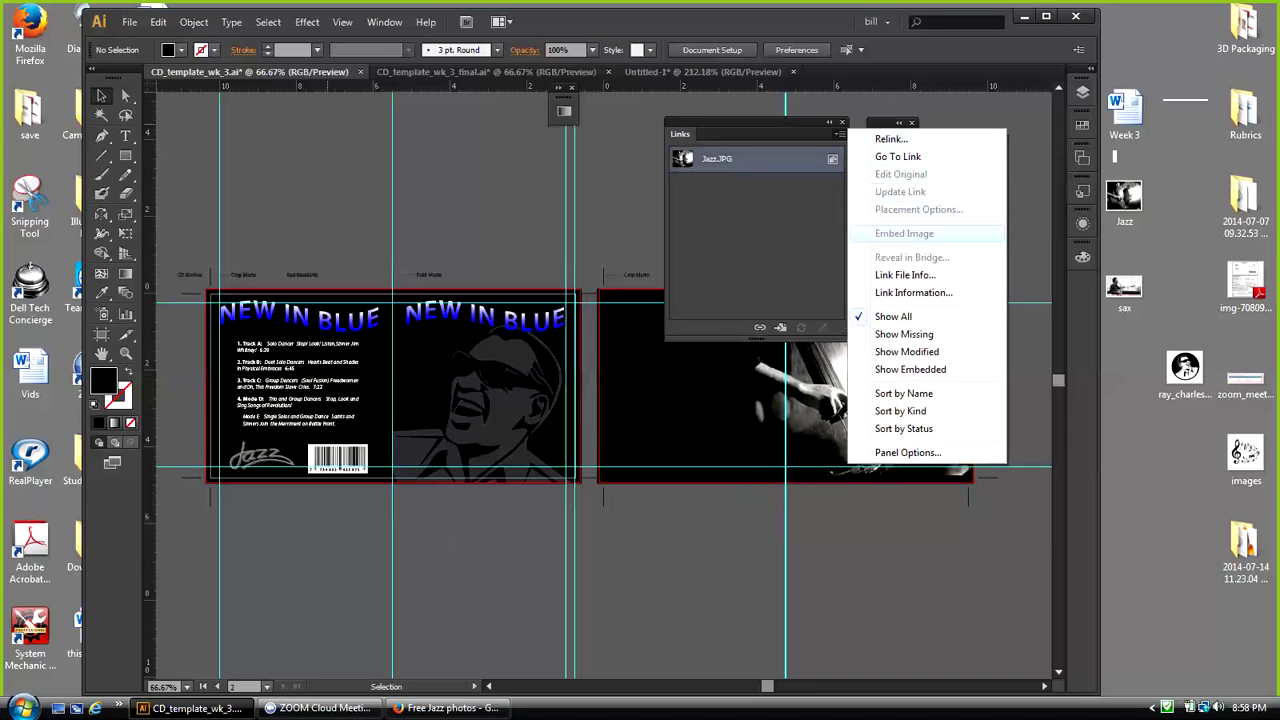
pyautogui.click(757, 240)
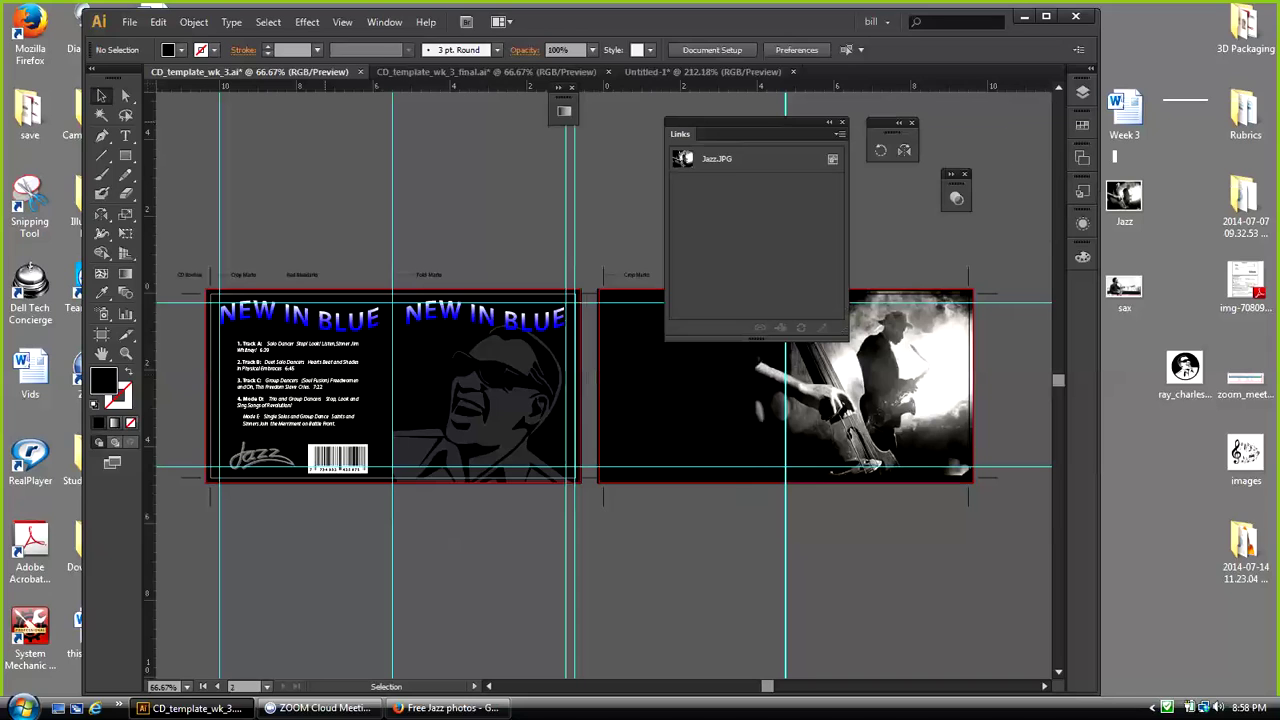
pyautogui.click(886, 390)
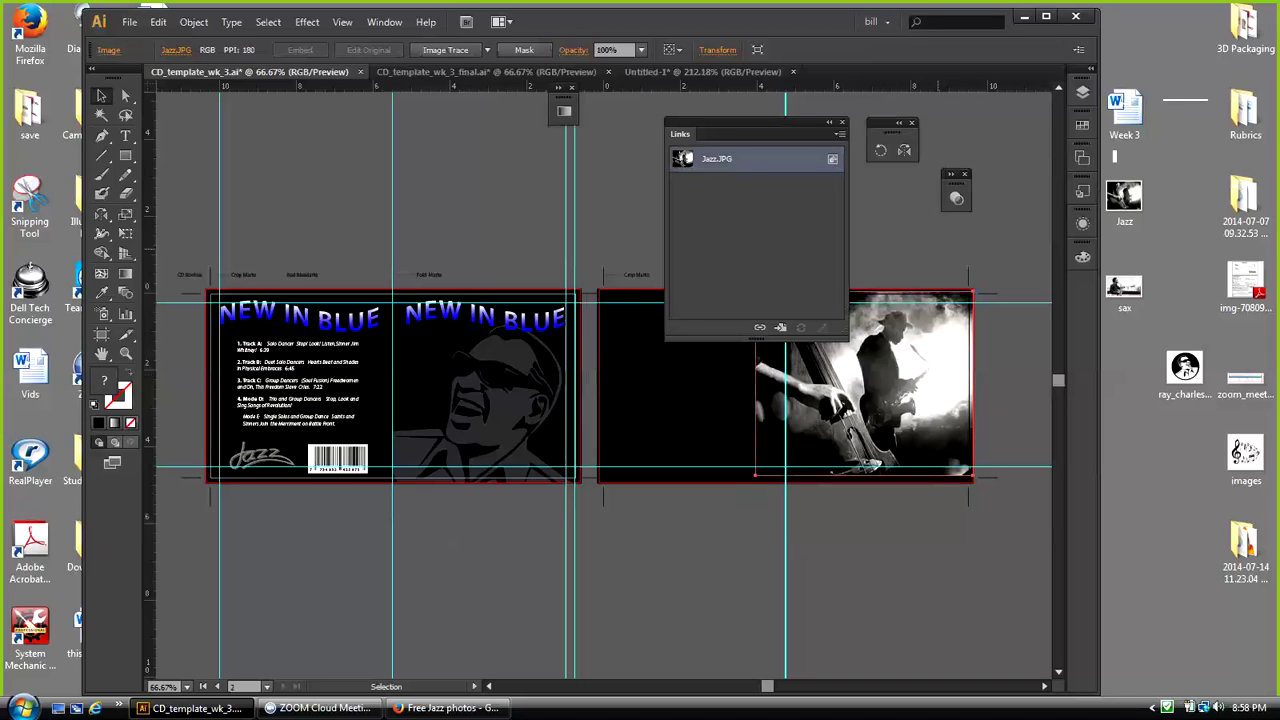
pyautogui.click(839, 133)
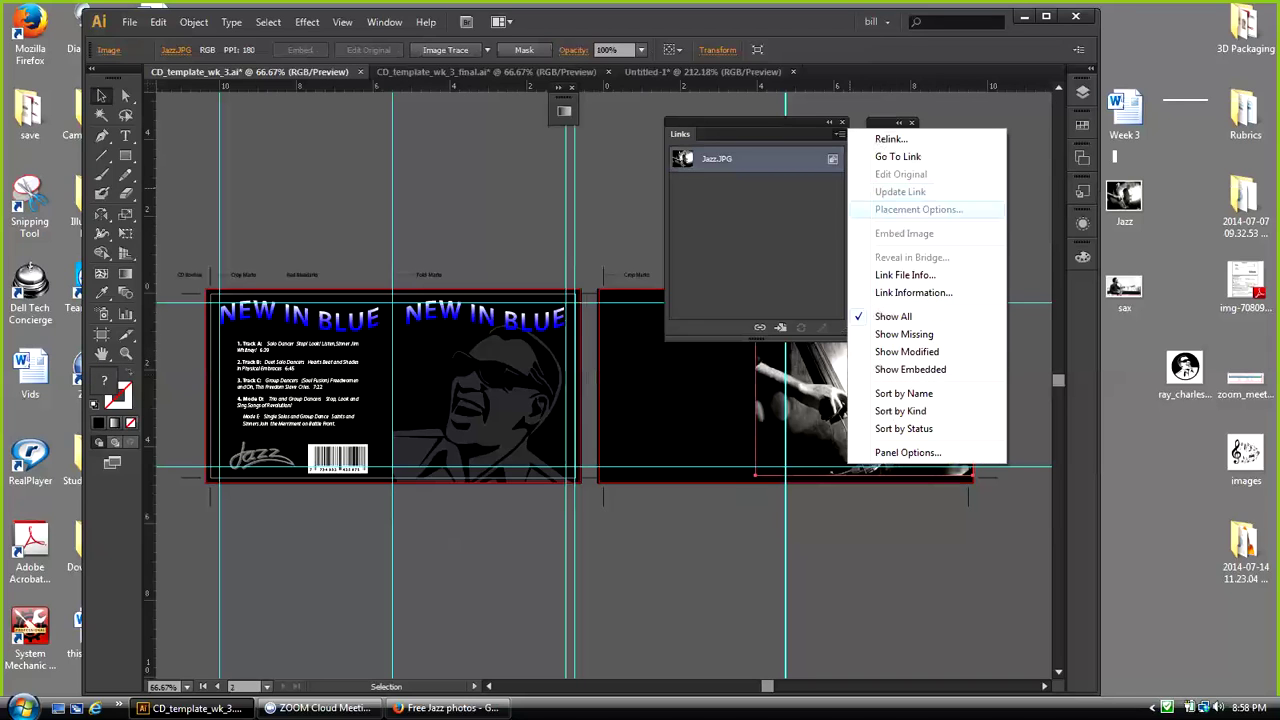
pyautogui.click(880, 560)
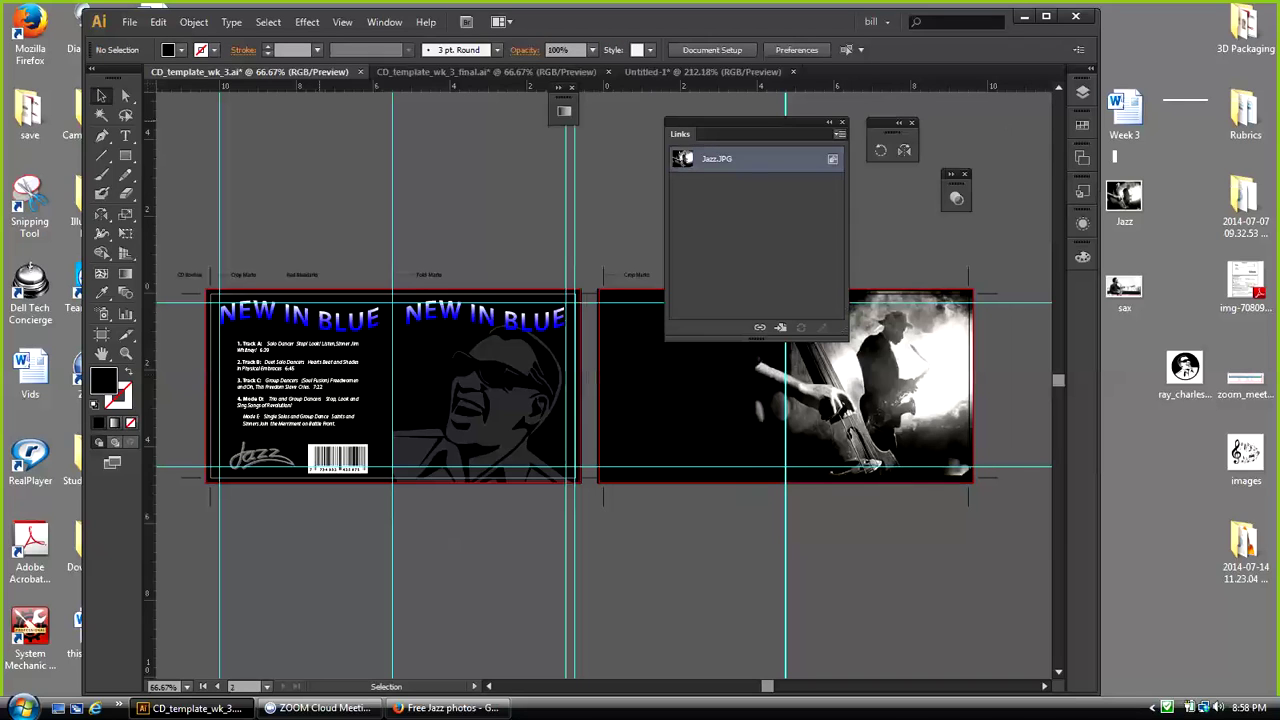
pyautogui.click(839, 133)
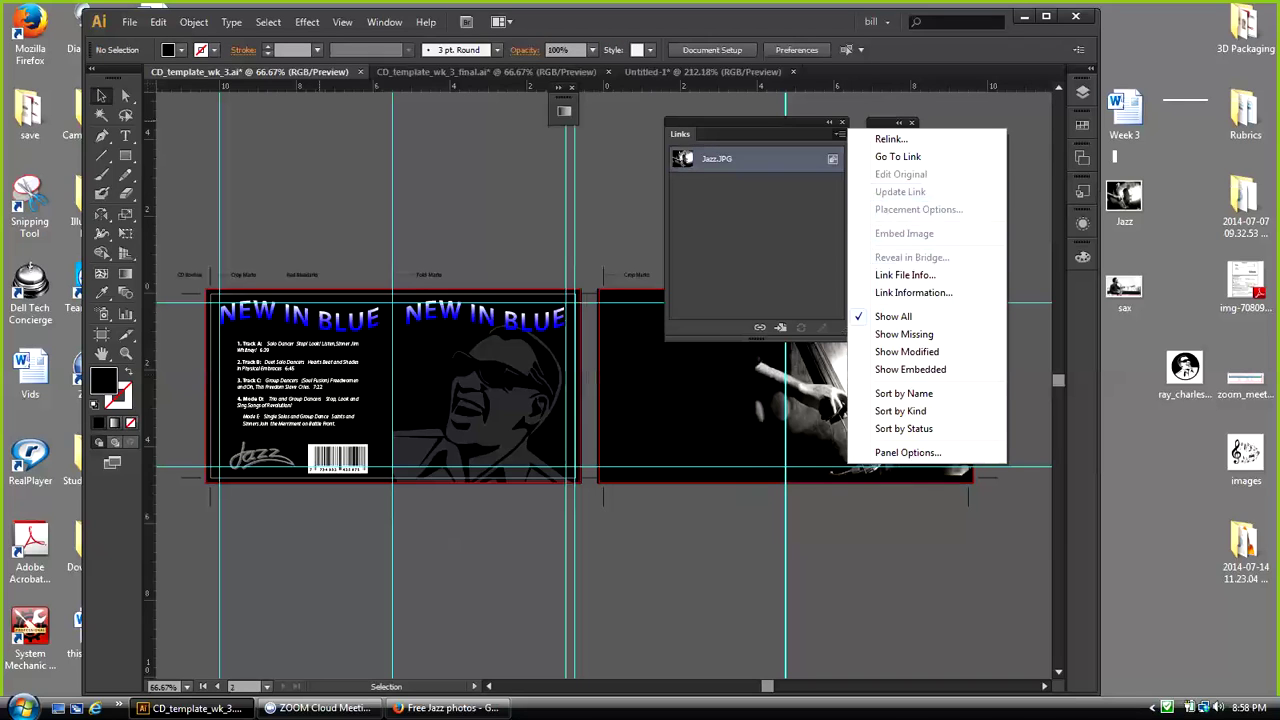
pyautogui.click(757, 245)
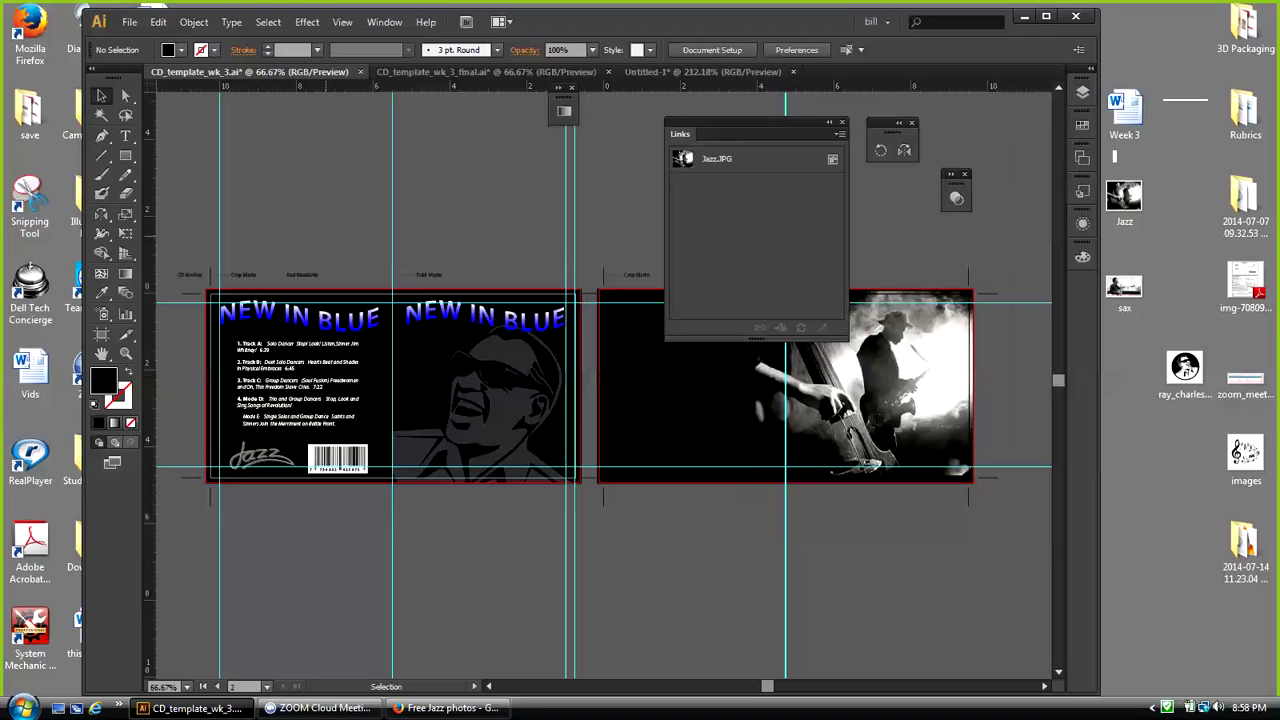
# Step: Close the Links panel and the two small floating panels above the second spread
pyautogui.click(842, 122)
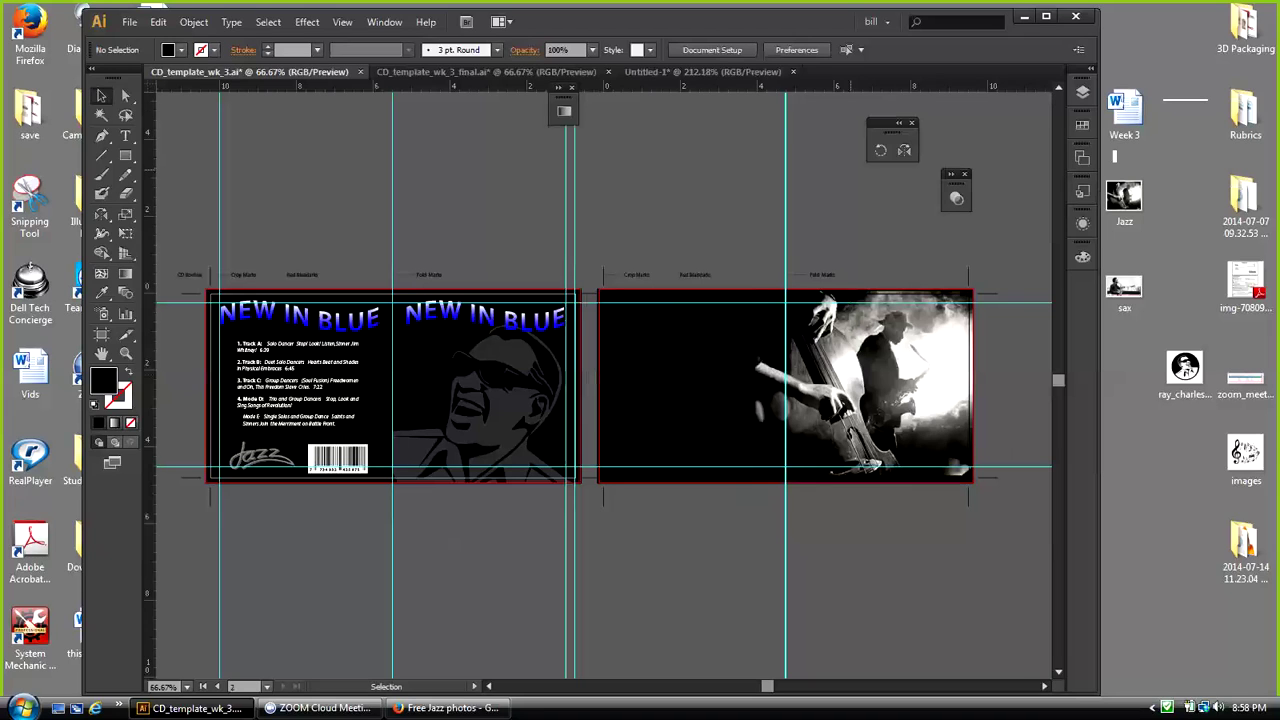
pyautogui.click(964, 174)
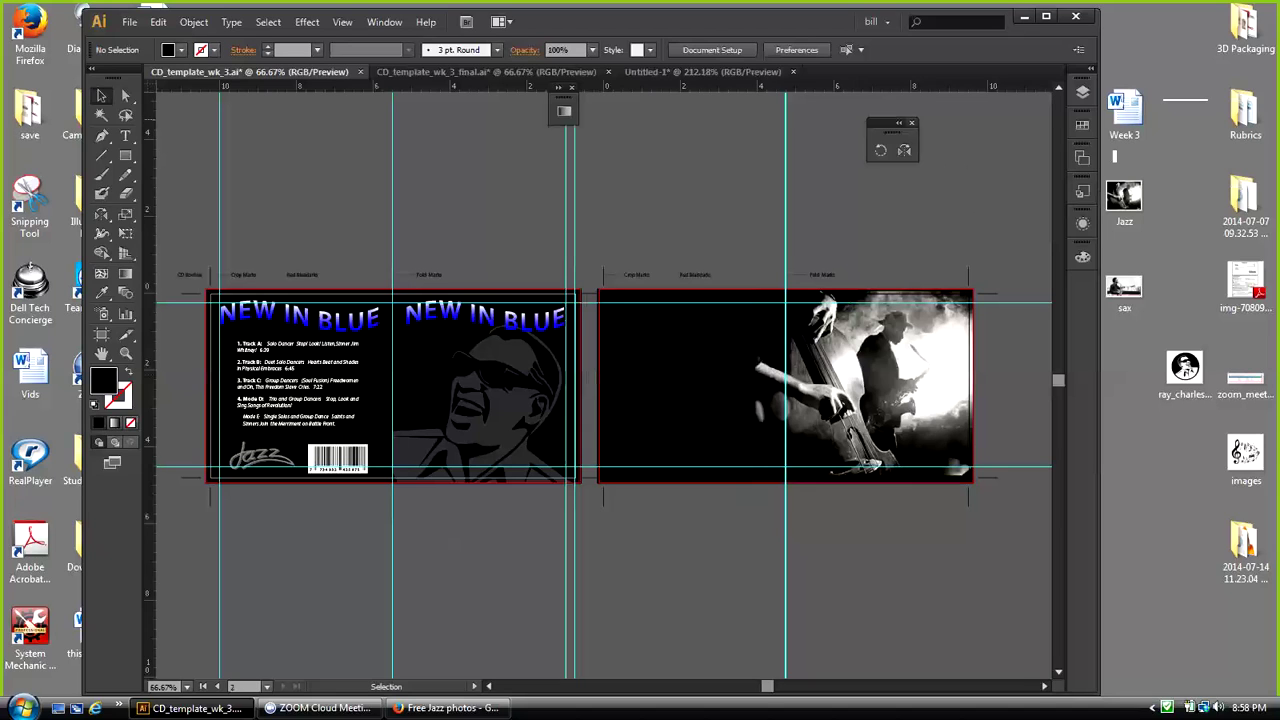
pyautogui.click(911, 122)
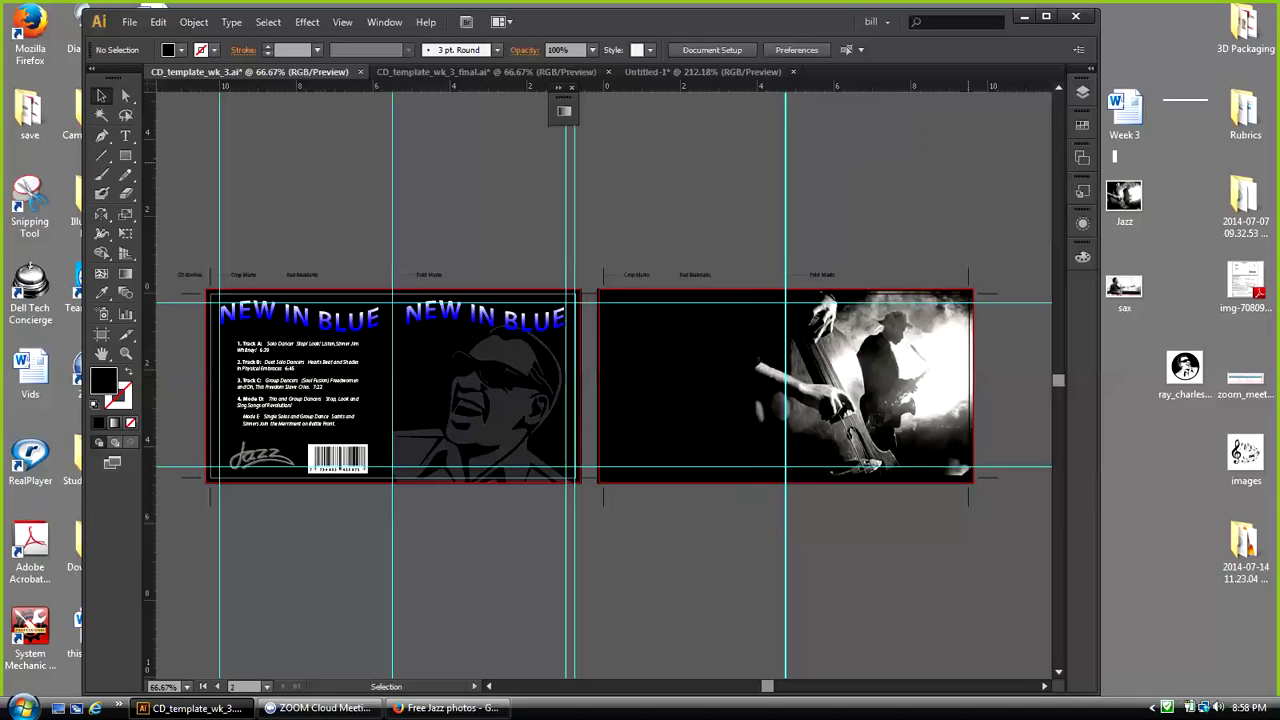
# Step: Reopen the Links panel, review the link options for Jazz.JPG, and close the panel again
pyautogui.click(384, 22)
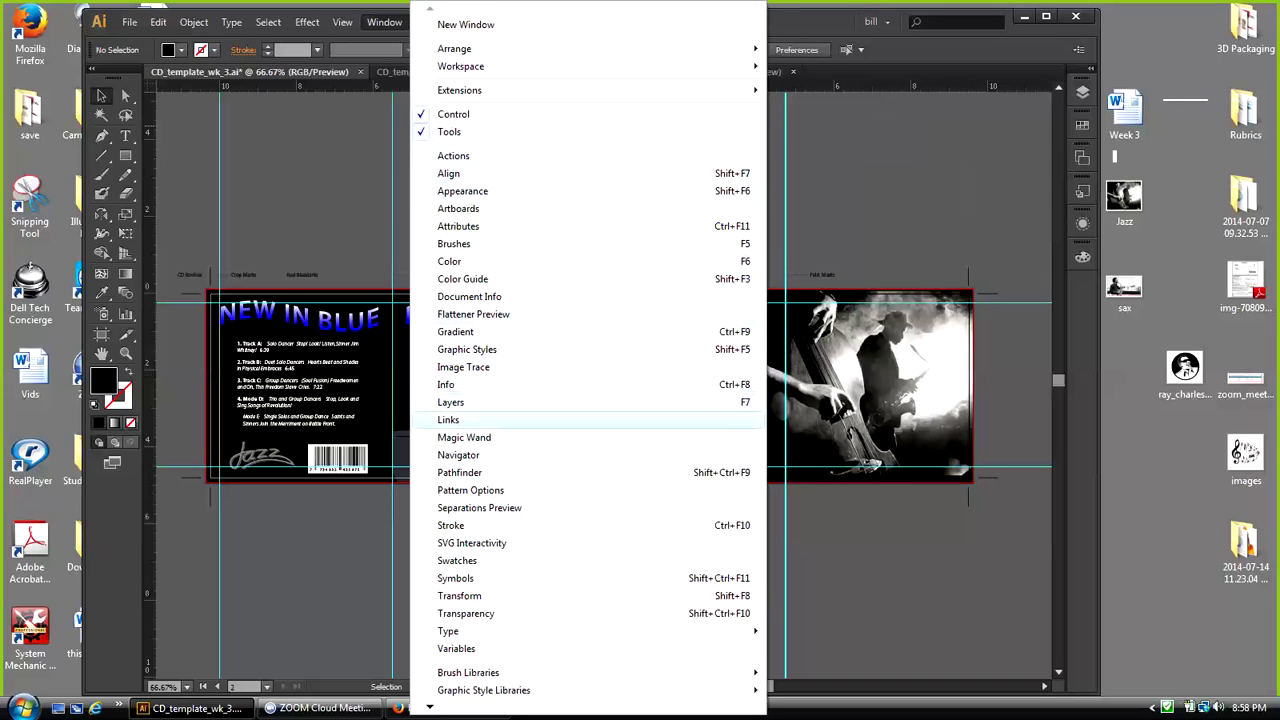
pyautogui.click(450, 420)
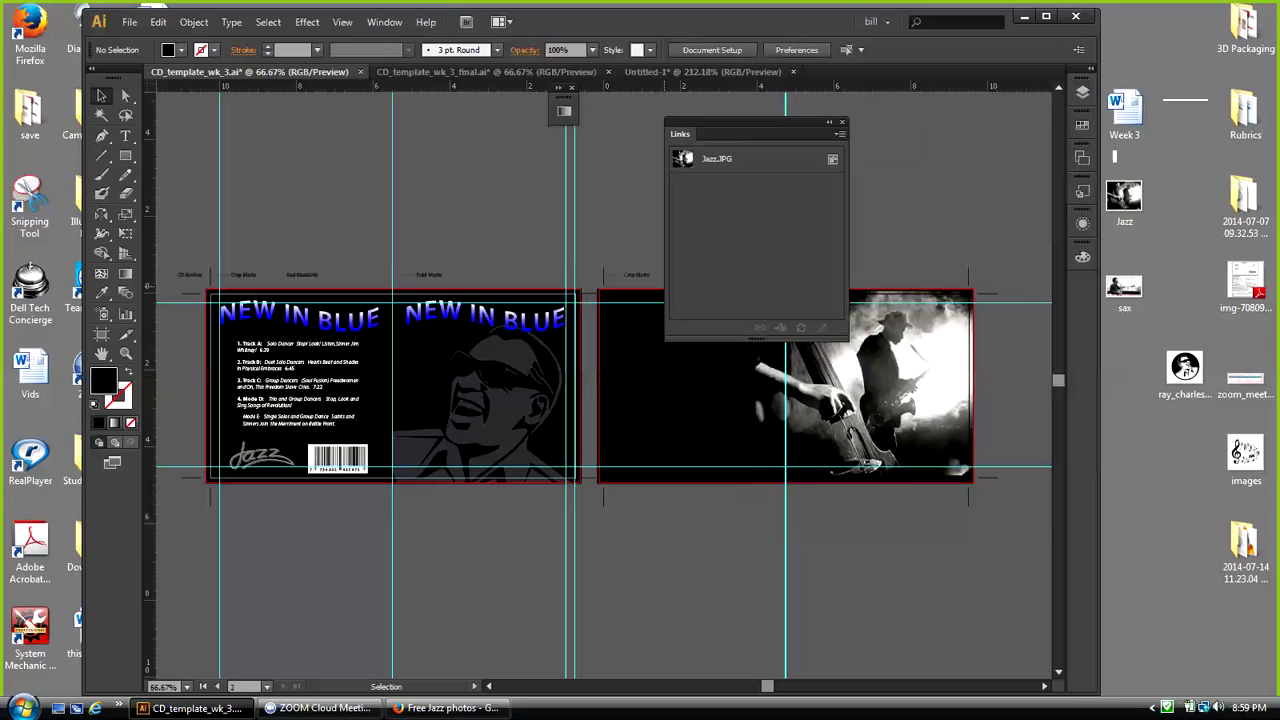
pyautogui.moveTo(750, 133); pyautogui.dragTo(981, 125)
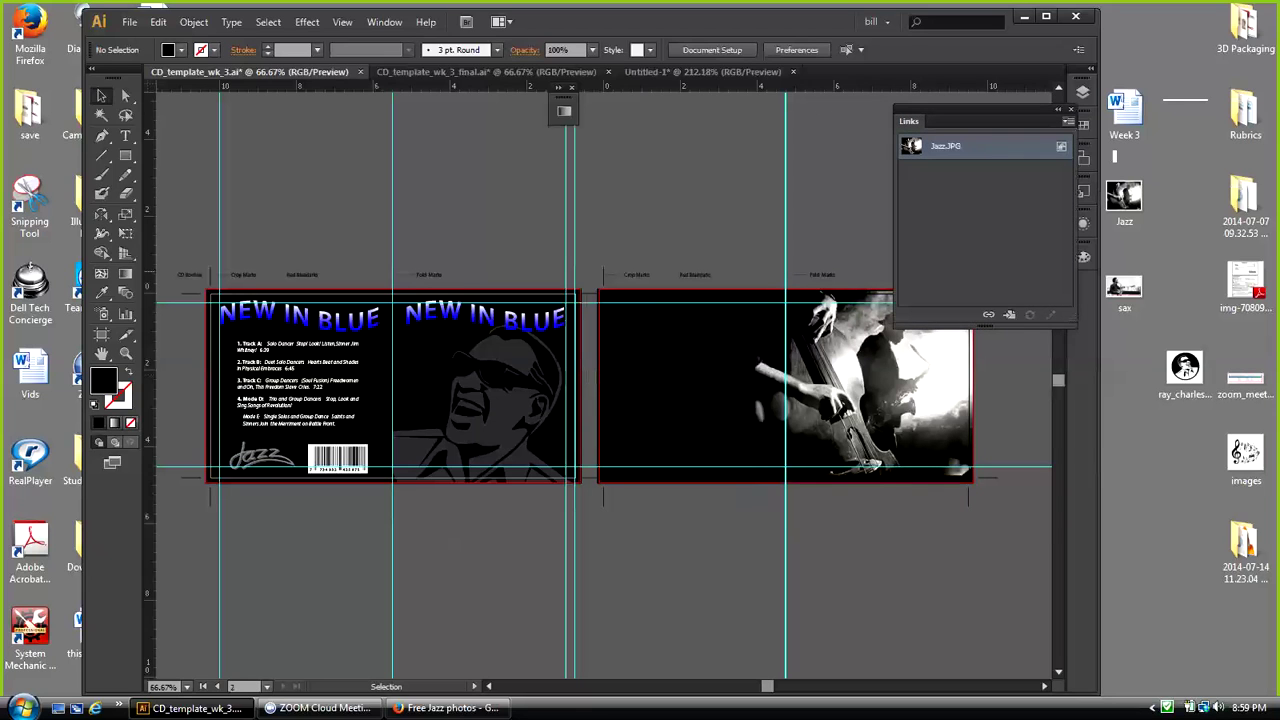
pyautogui.click(1068, 121)
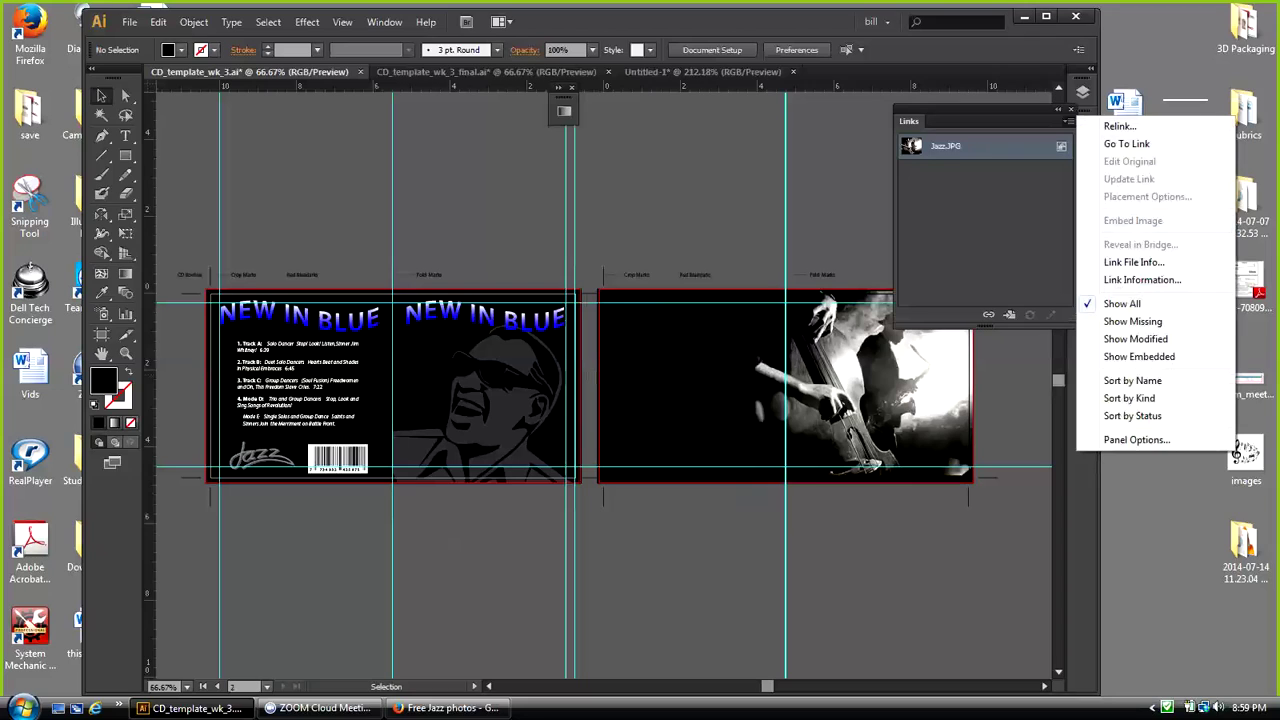
pyautogui.click(984, 225)
pyautogui.click(1071, 109)
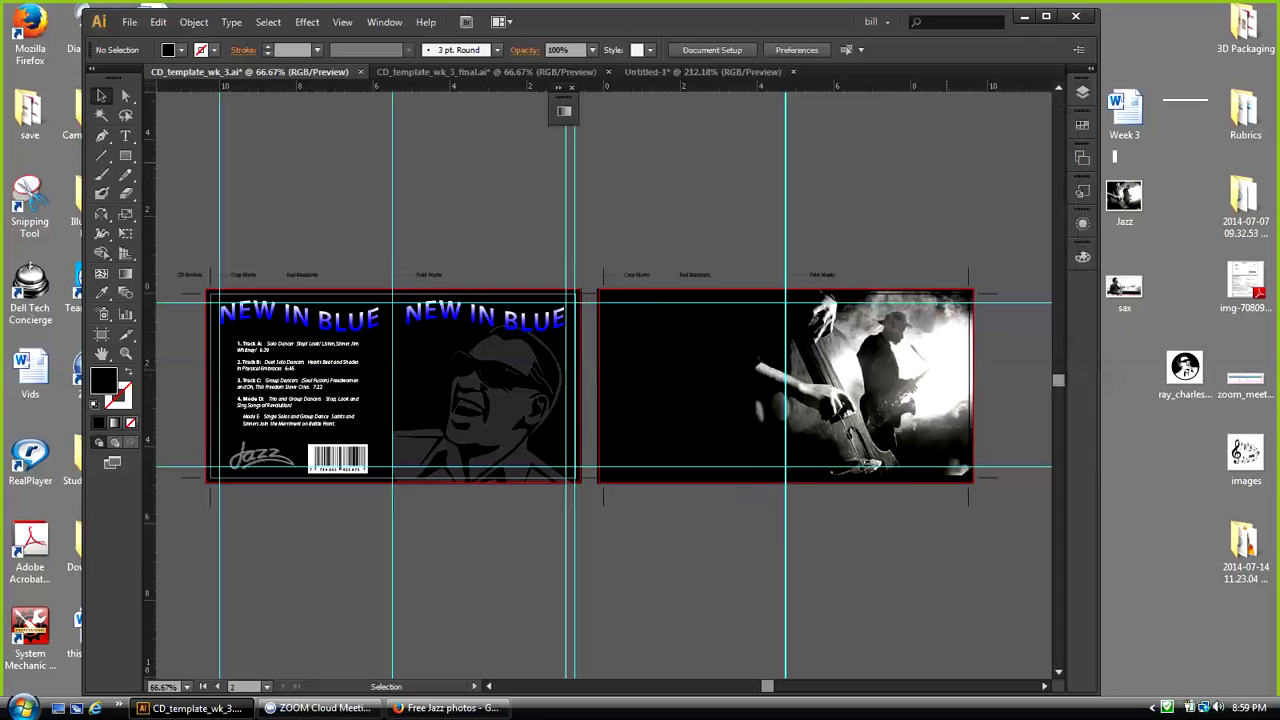